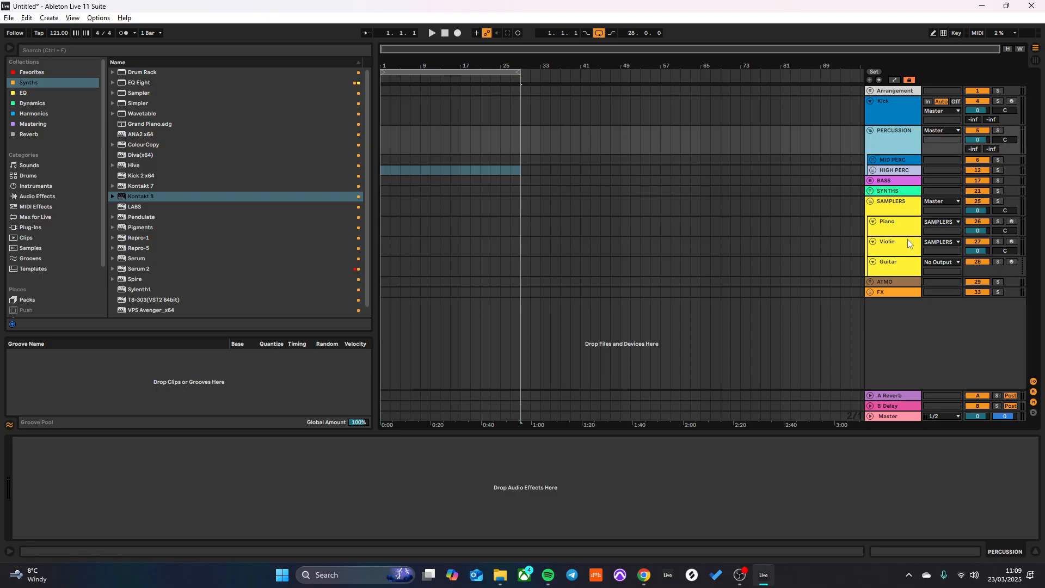
- Switch the program window to full-screen view
{"action": "left_click", "coordinate": [895, 209]}
{"action": "left_click", "coordinate": [904, 158]}
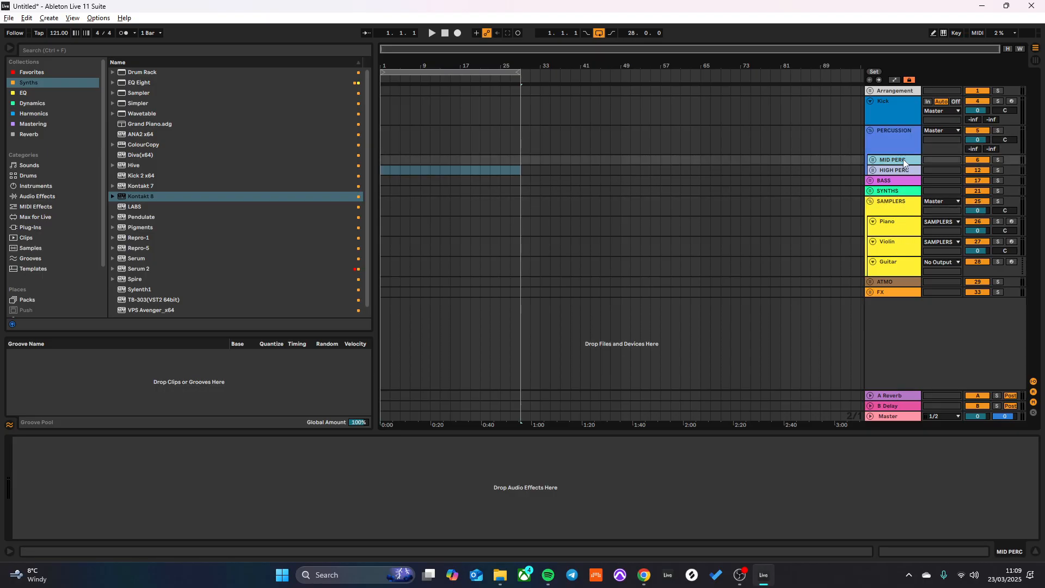
{"action": "key", "text": "F11"}
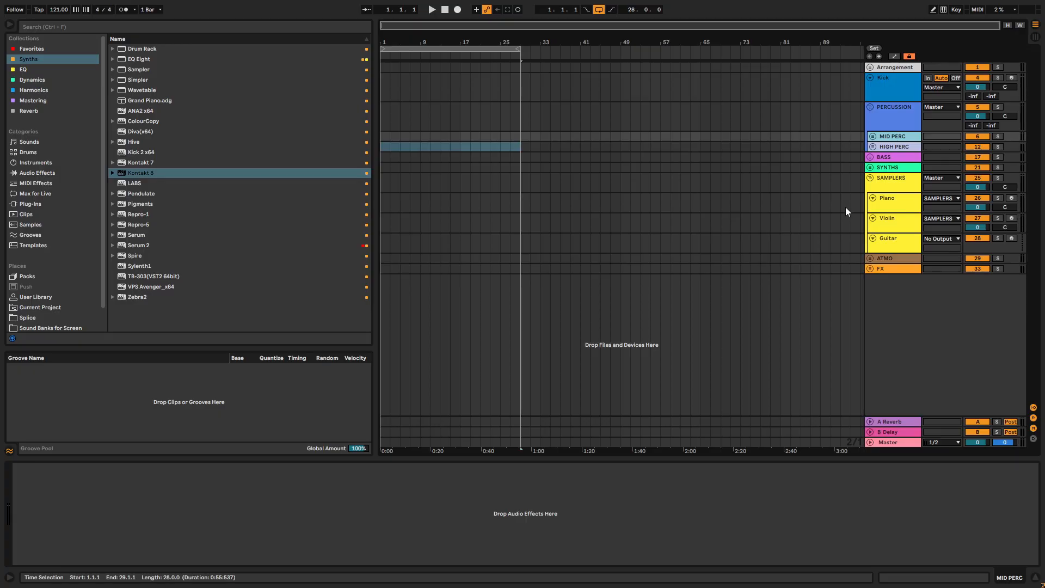
- Unfold the SYNTHS group and inspect the Serum 2 instrument on the Arp 1 track, closing its window when done
{"action": "left_click", "coordinate": [870, 168]}
{"action": "left_click", "coordinate": [903, 209]}
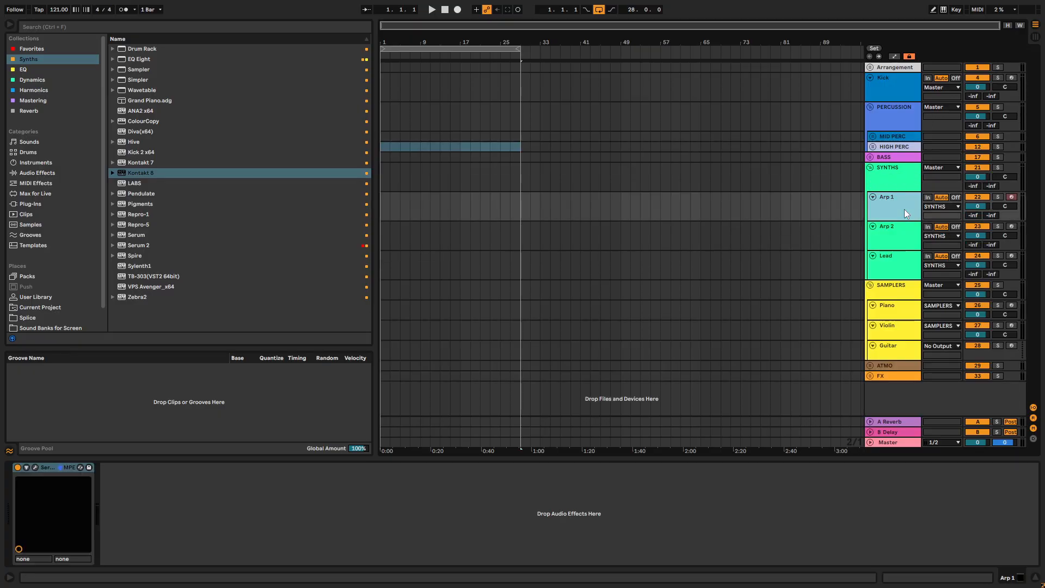
{"action": "left_click", "coordinate": [35, 467]}
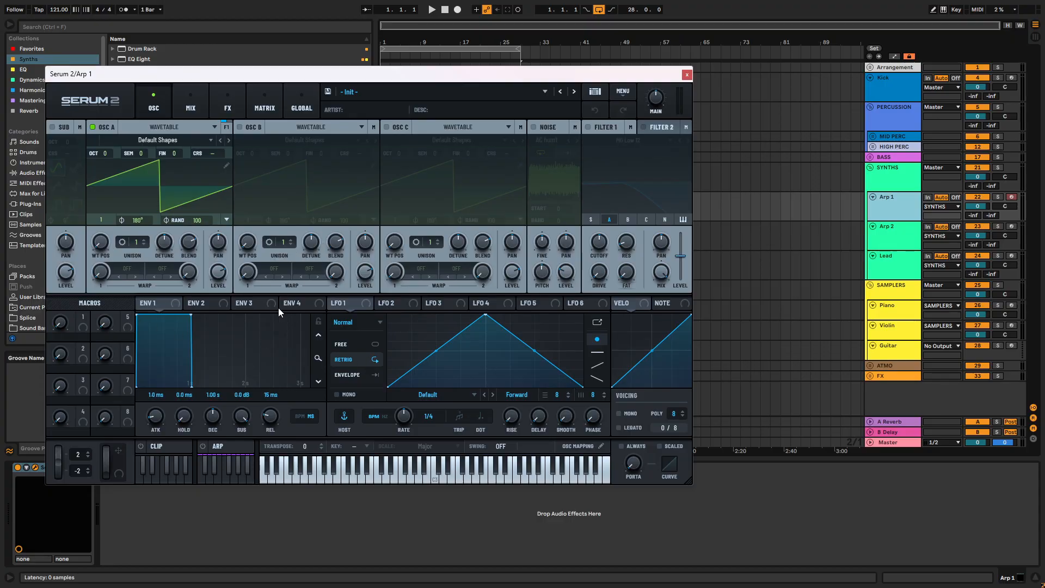
{"action": "left_click_drag", "start_coordinate": [404, 83], "coordinate": [546, 142]}
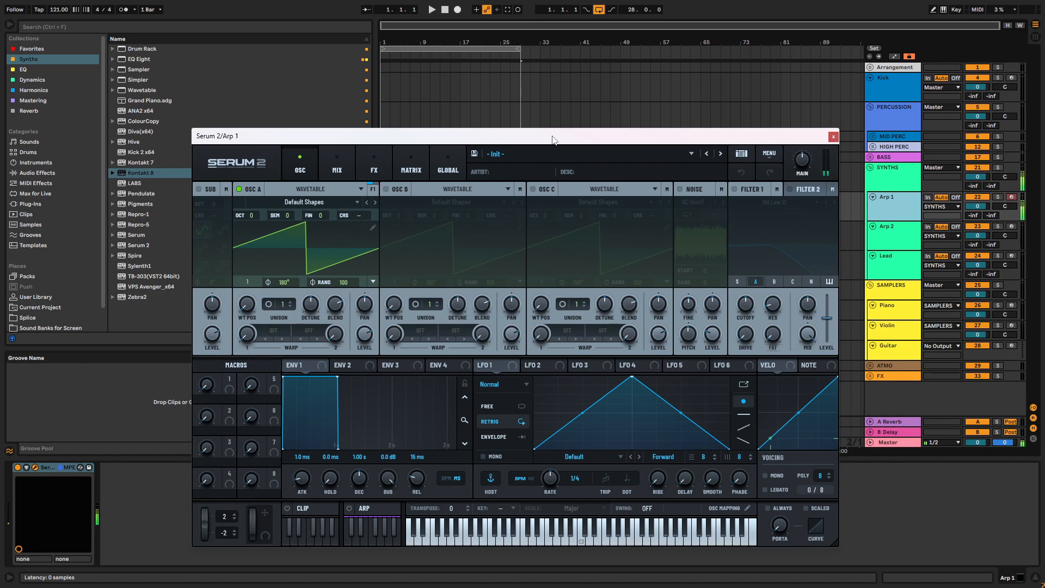
{"action": "left_click", "coordinate": [832, 136]}
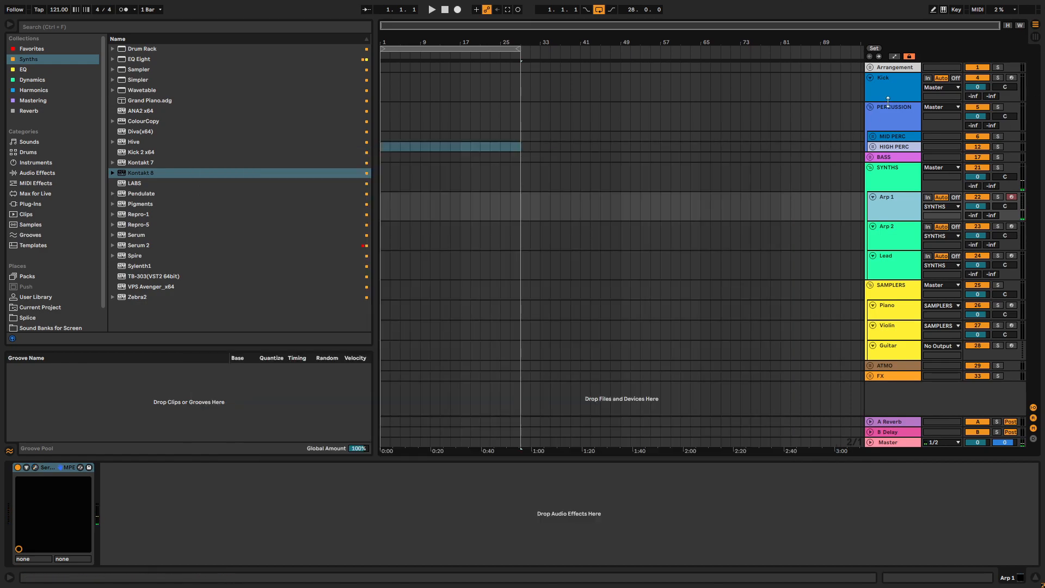
- Check the Kick track's Drum Rack and the contents of the Current Project folder in the browser
{"action": "left_click", "coordinate": [710, 93]}
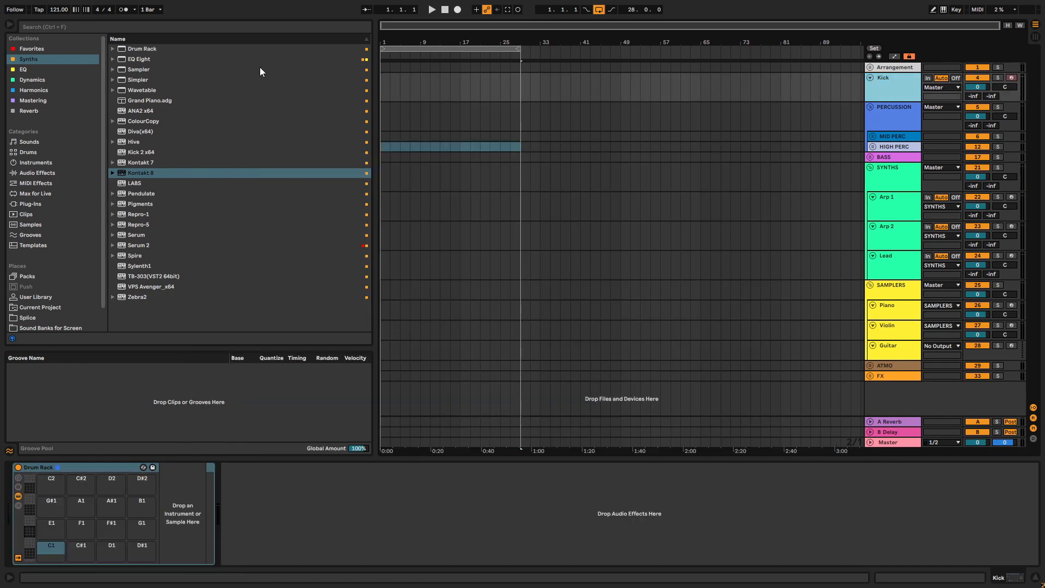
{"action": "scroll", "coordinate": [31, 76], "scroll_direction": "down", "scroll_amount": 2}
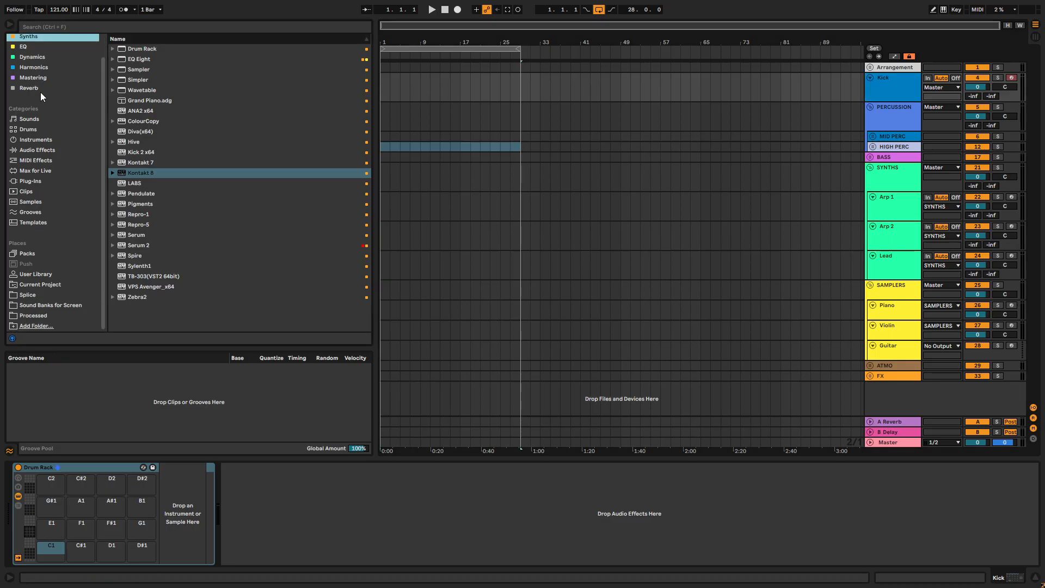
{"action": "left_click", "coordinate": [53, 284]}
{"action": "left_click", "coordinate": [897, 84]}
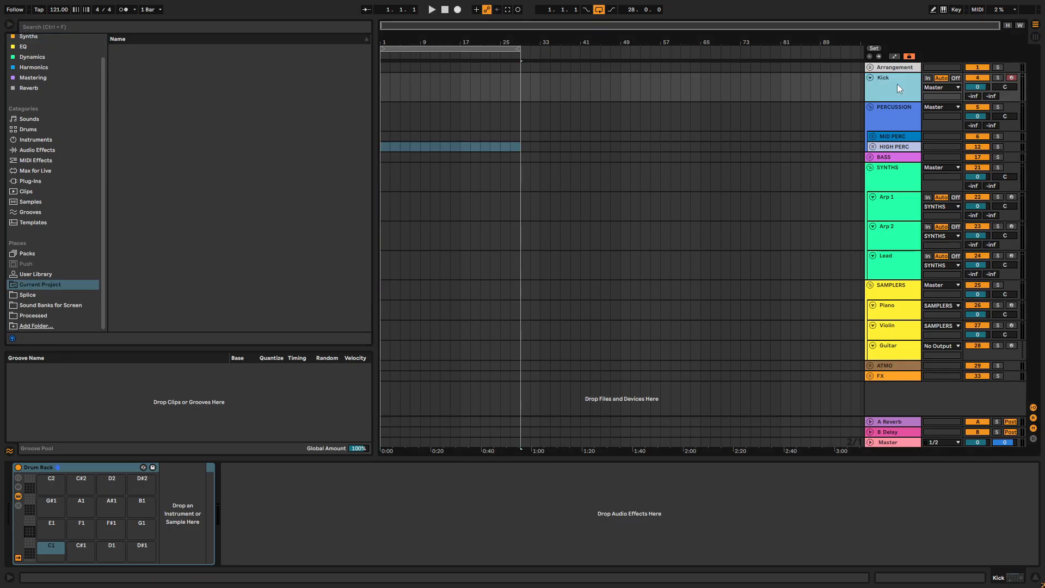
- Set the arrangement loop to eight bars from bar 17 to bar 25 and select that range on the Kick track
{"action": "left_click_drag", "start_coordinate": [448, 50], "coordinate": [529, 61]}
{"action": "left_click_drag", "start_coordinate": [599, 49], "coordinate": [539, 49]}
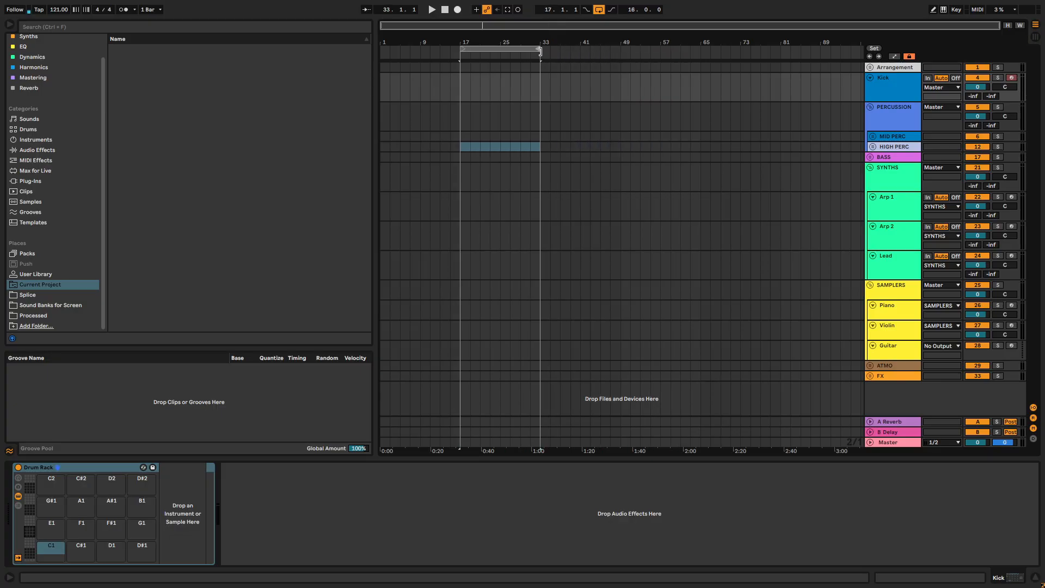
{"action": "scroll", "coordinate": [506, 89], "scroll_direction": "up", "scroll_amount": 3}
{"action": "scroll", "coordinate": [498, 94], "scroll_direction": "down", "scroll_amount": 1}
{"action": "scroll", "coordinate": [487, 89], "scroll_direction": "left", "scroll_amount": 3}
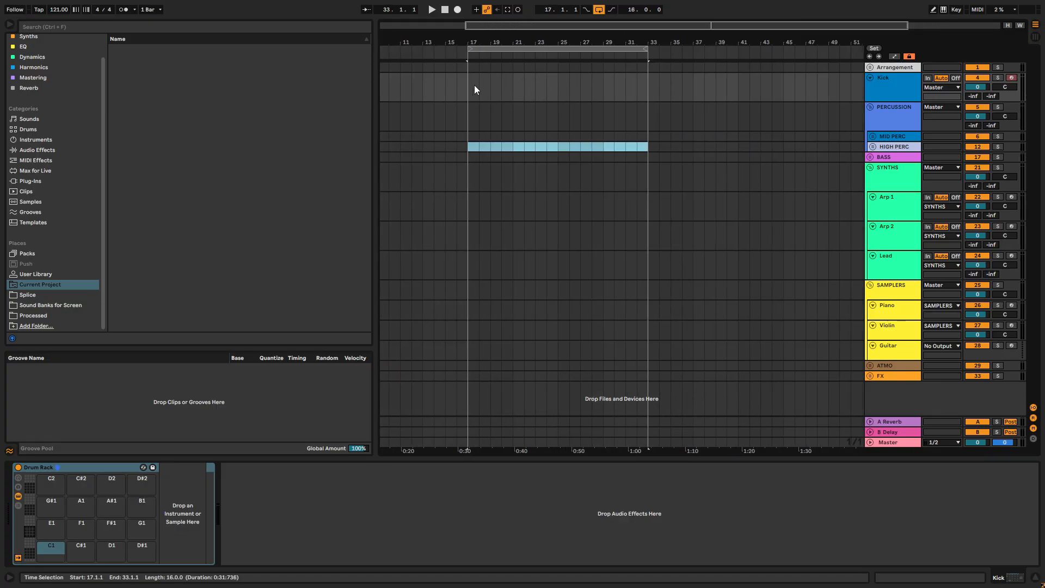
{"action": "left_click_drag", "start_coordinate": [647, 49], "coordinate": [546, 66]}
{"action": "scroll", "coordinate": [511, 97], "scroll_direction": "up", "scroll_amount": 3}
{"action": "scroll", "coordinate": [502, 94], "scroll_direction": "left", "scroll_amount": 1}
{"action": "left_click", "coordinate": [431, 90]}
{"action": "left_click_drag", "start_coordinate": [450, 86], "coordinate": [647, 89]}
- Search the User Library for "kick" and expand Samples down to the Melodic House & Techno folder
{"action": "left_click", "coordinate": [69, 26]}
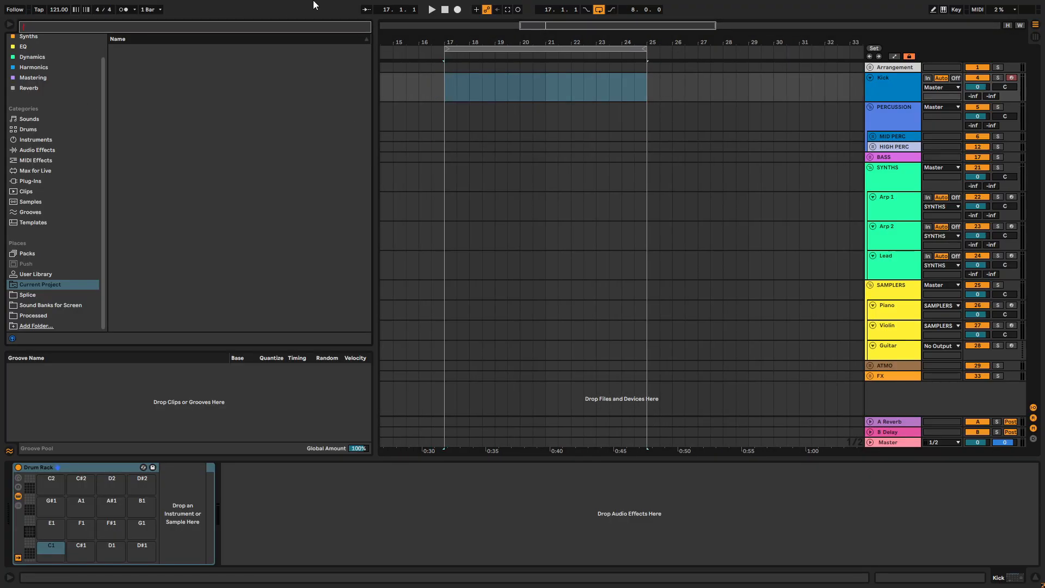
{"action": "type", "text": "kick"}
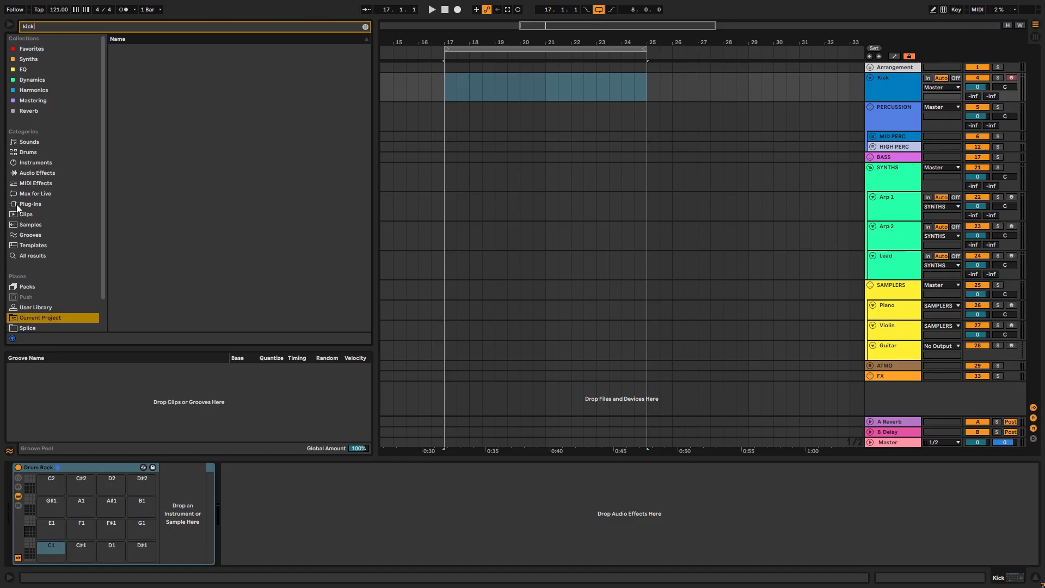
{"action": "scroll", "coordinate": [66, 323], "scroll_direction": "down", "scroll_amount": 2}
{"action": "left_click", "coordinate": [55, 275]}
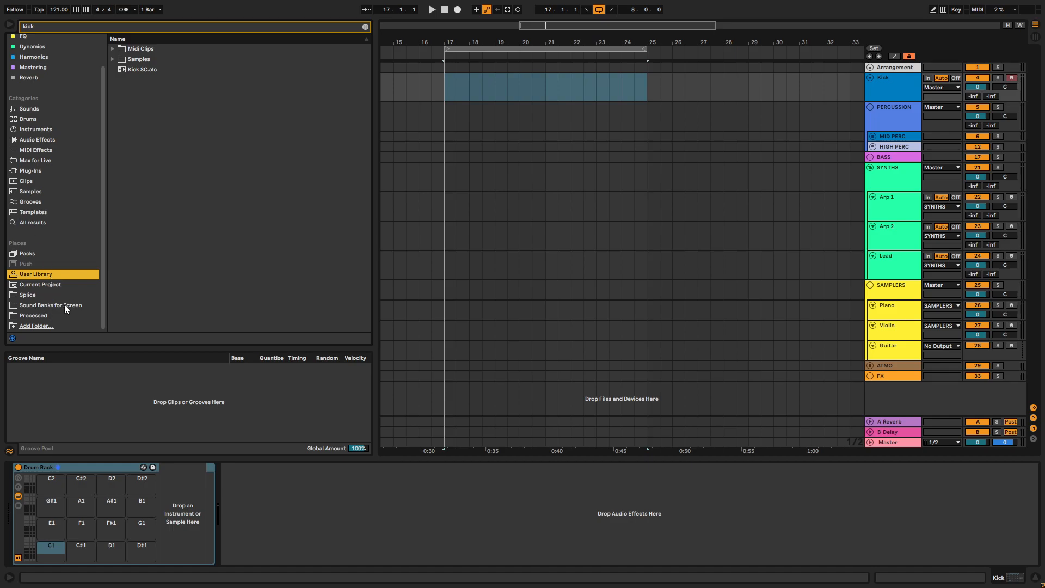
{"action": "left_click", "coordinate": [117, 60]}
{"action": "left_click", "coordinate": [120, 133]}
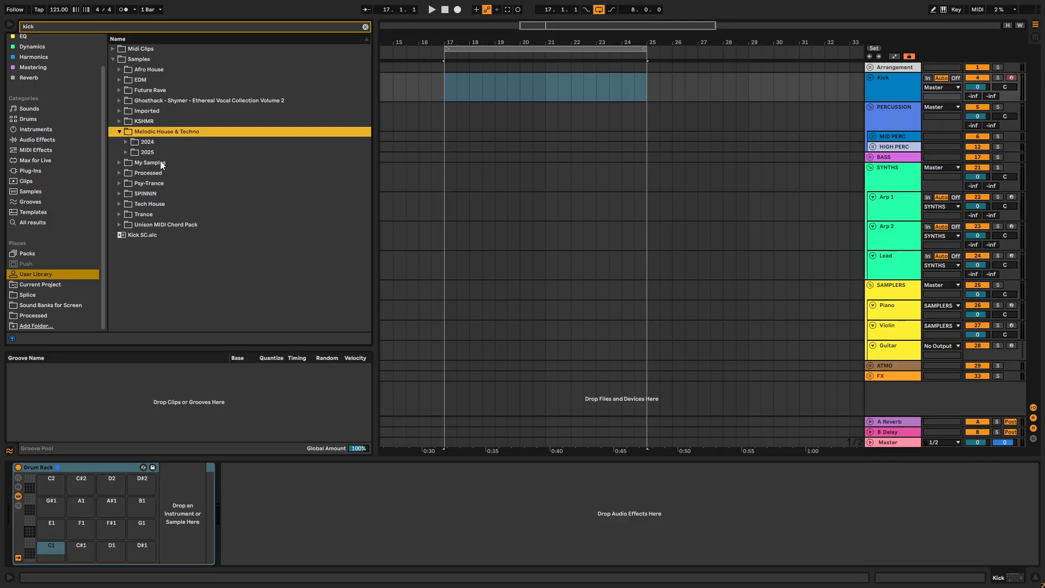
{"action": "left_click", "coordinate": [126, 142]}
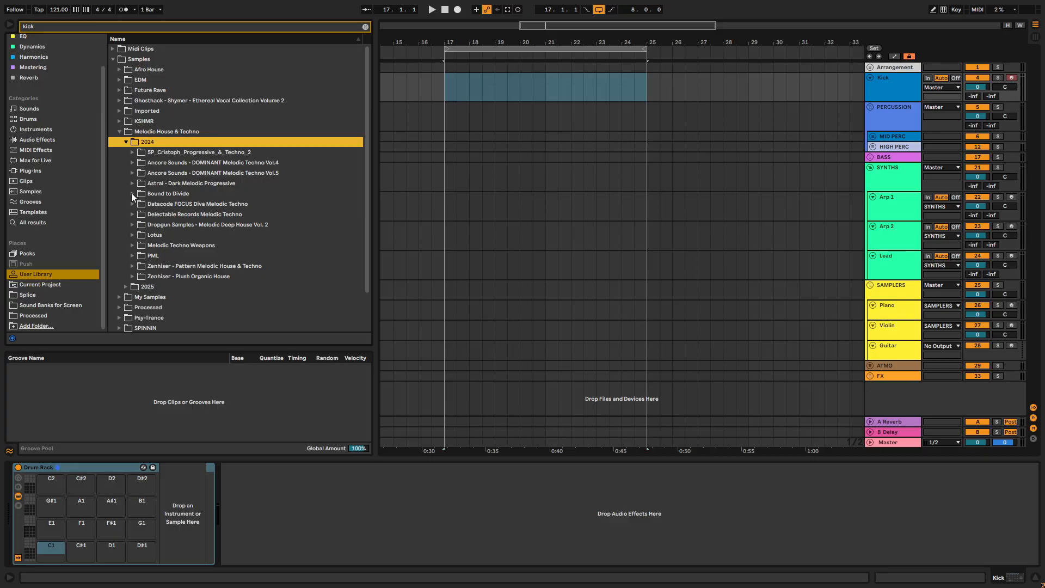
{"action": "left_click", "coordinate": [132, 193]}
{"action": "left_click", "coordinate": [133, 194]}
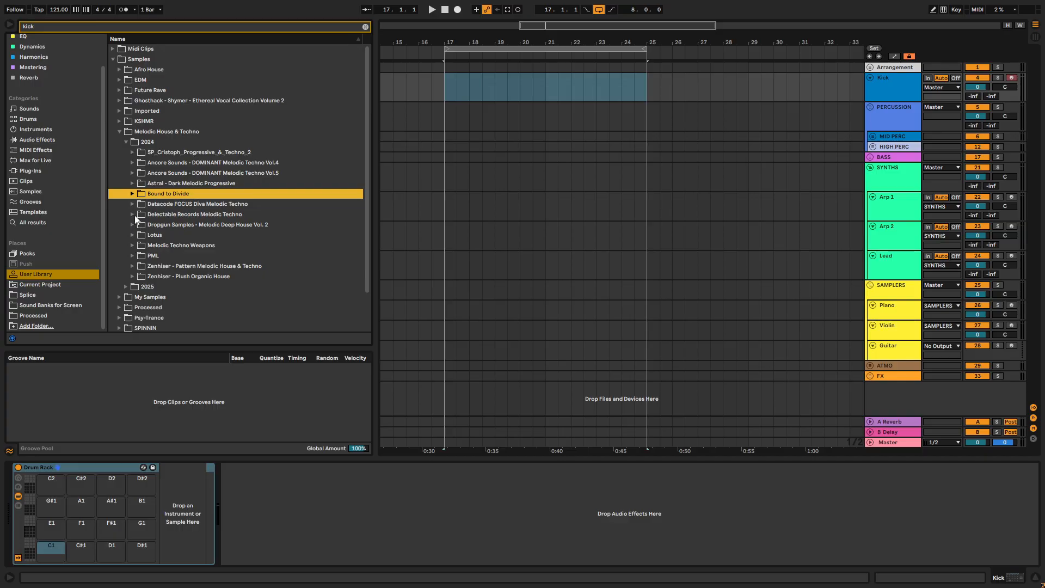
- Expand the 2025 folder down through The Producer School - Melodic Techno Bundle and Astral sample pack to the Drums Kicks folder
{"action": "left_click", "coordinate": [125, 286]}
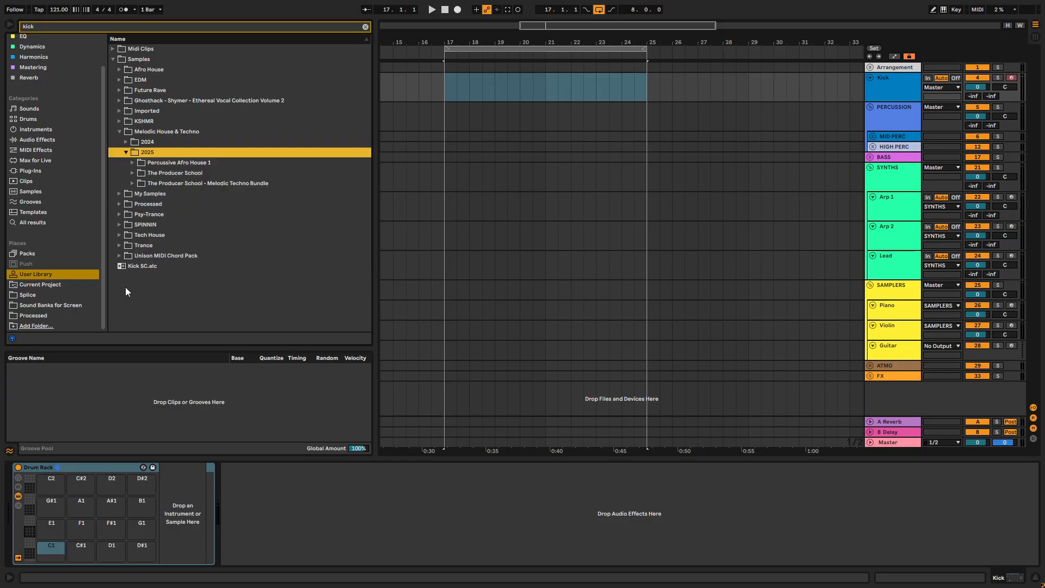
{"action": "left_click", "coordinate": [136, 176]}
{"action": "left_click", "coordinate": [146, 194]}
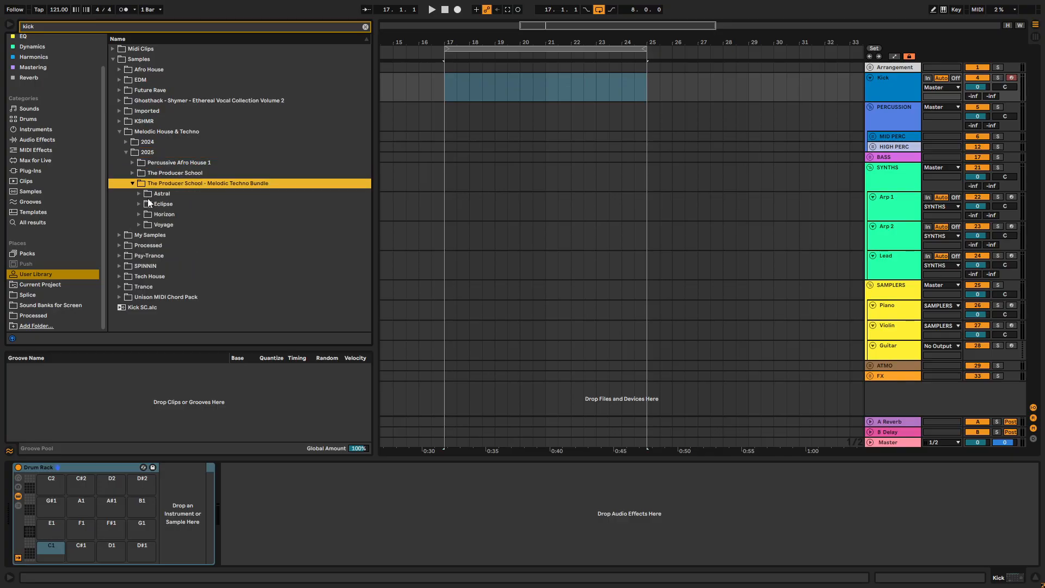
{"action": "left_click", "coordinate": [135, 195]}
{"action": "left_click", "coordinate": [146, 204]}
{"action": "left_click", "coordinate": [161, 214]}
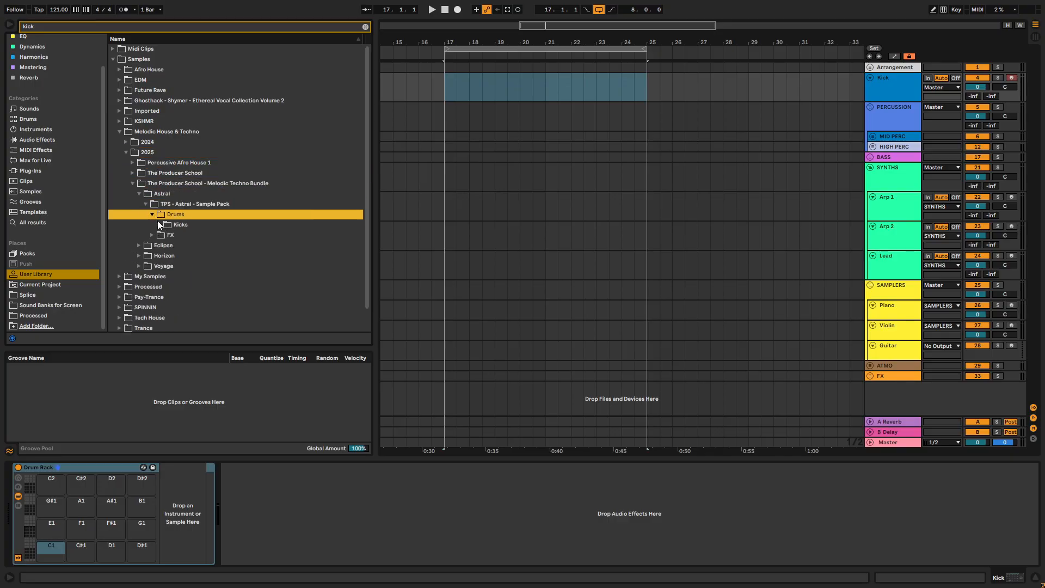
{"action": "left_click", "coordinate": [161, 224]}
- Audition the TPS - Astral kick samples up to Kick 10, finishing on Kick 08
{"action": "left_click", "coordinate": [168, 235]}
{"action": "left_click", "coordinate": [212, 245]}
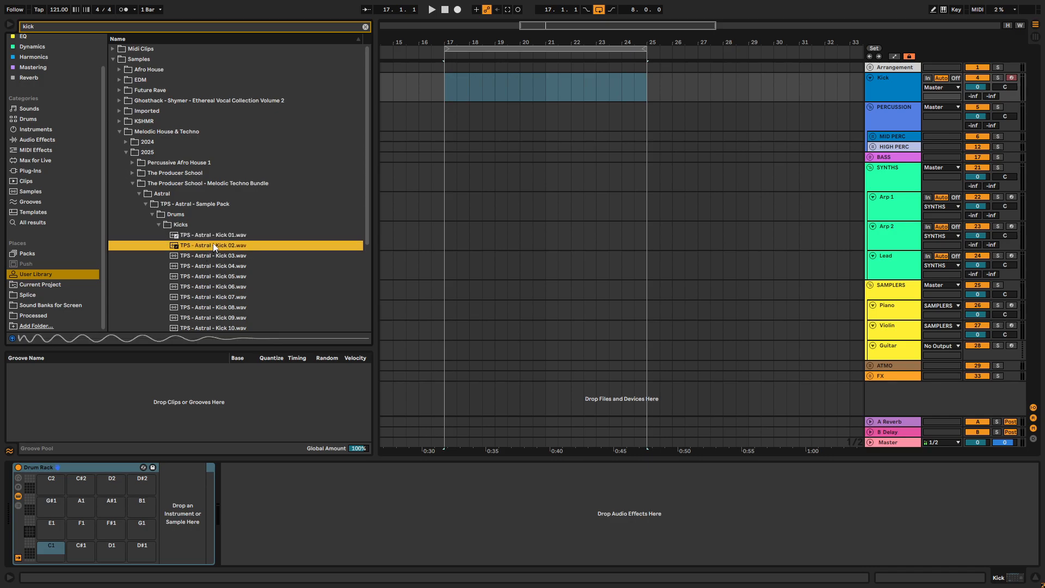
{"action": "key", "text": "Down"}
{"action": "key", "text": "Down"}
{"action": "key", "text": "Down"}
{"action": "key", "text": "Down"}
{"action": "key", "text": "Up"}
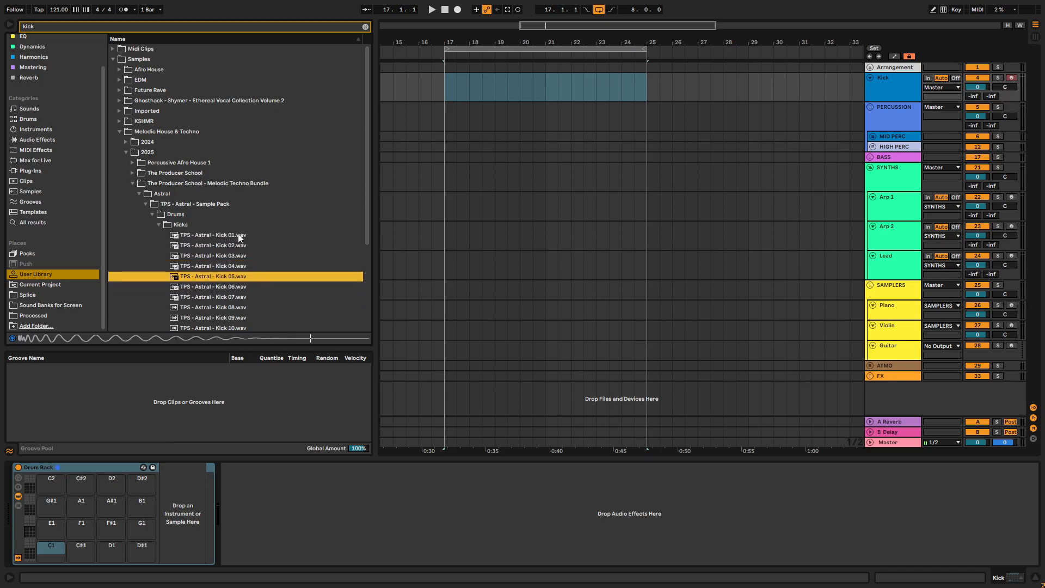
{"action": "key", "text": "Down"}
{"action": "key", "text": "Down"}
{"action": "key", "text": "Down"}
{"action": "key", "text": "Down"}
{"action": "key", "text": "Up"}
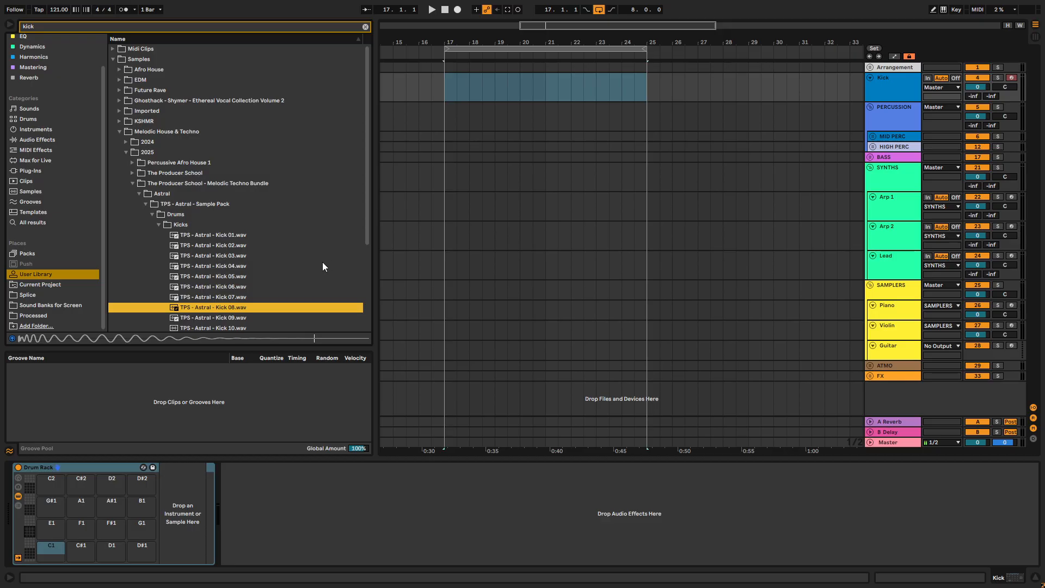
{"action": "key", "text": "Down"}
{"action": "key", "text": "Down"}
{"action": "key", "text": "Down"}
{"action": "key", "text": "Up"}
{"action": "key", "text": "Up"}
{"action": "key", "text": "Up"}
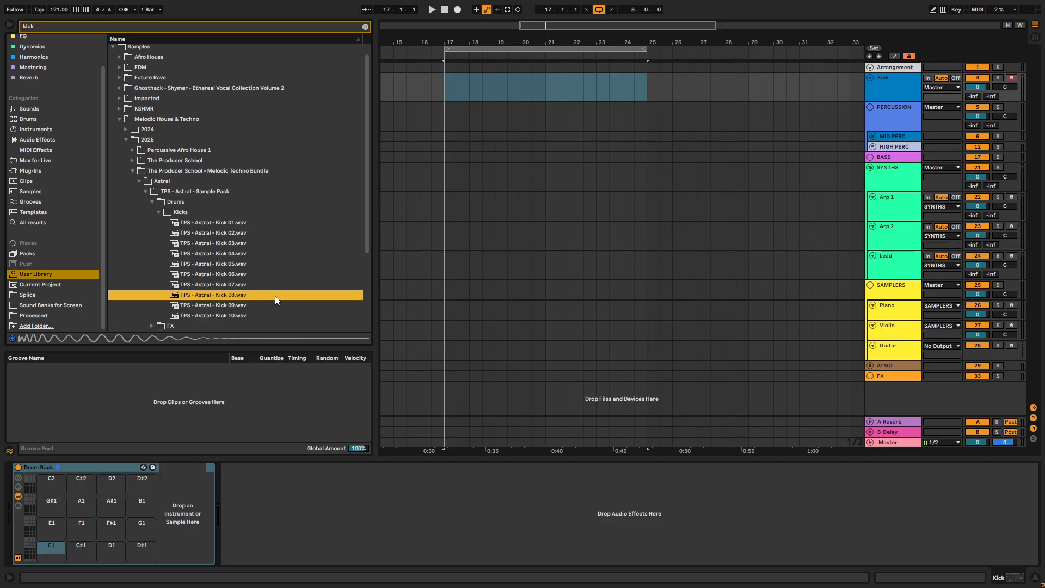
- Load TPS - Astral - Kick 08.wav onto the Kick track's C1 drum pad and insert an empty MIDI clip over bars 17 to 25
{"action": "left_click", "coordinate": [879, 76]}
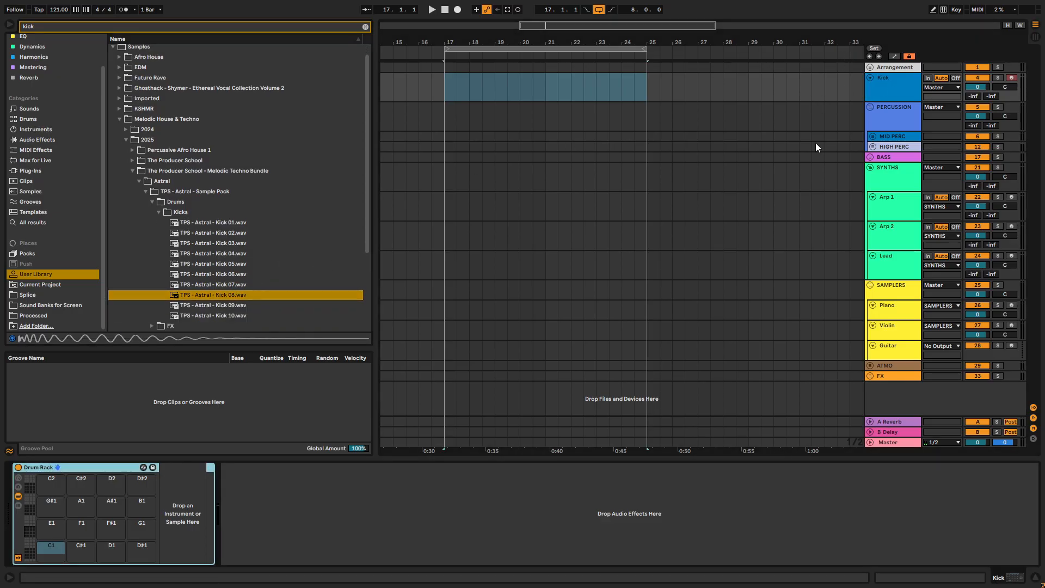
{"action": "double_click", "coordinate": [209, 299]}
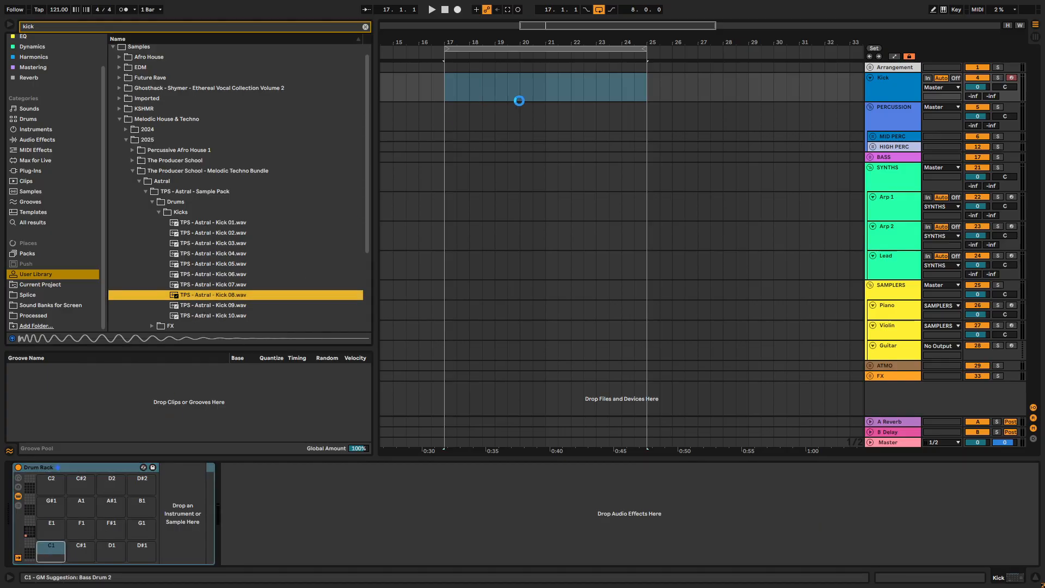
{"action": "left_click_drag", "start_coordinate": [445, 89], "coordinate": [646, 99]}
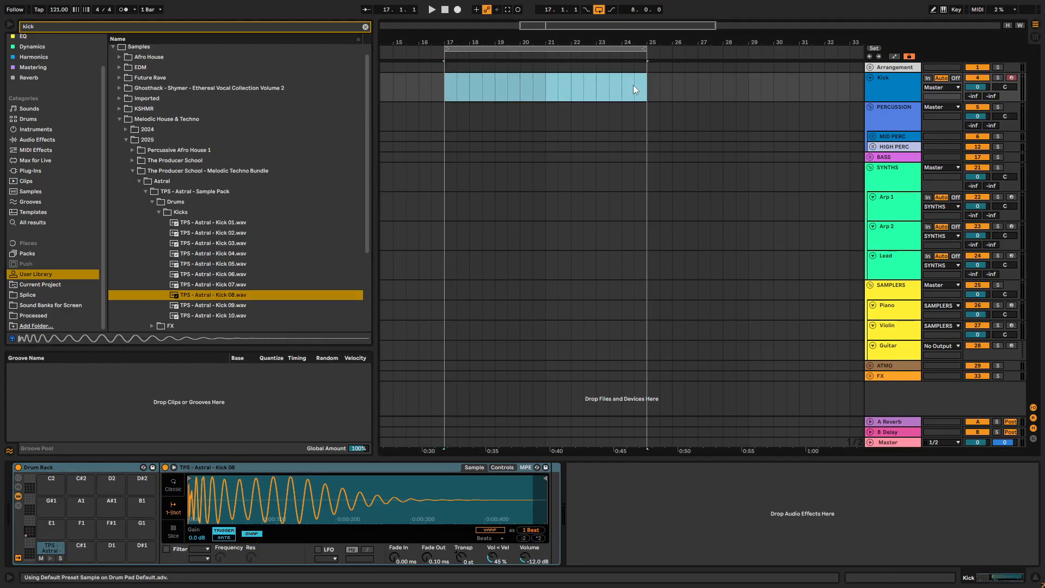
{"action": "key", "text": "ctrl+shift+m"}
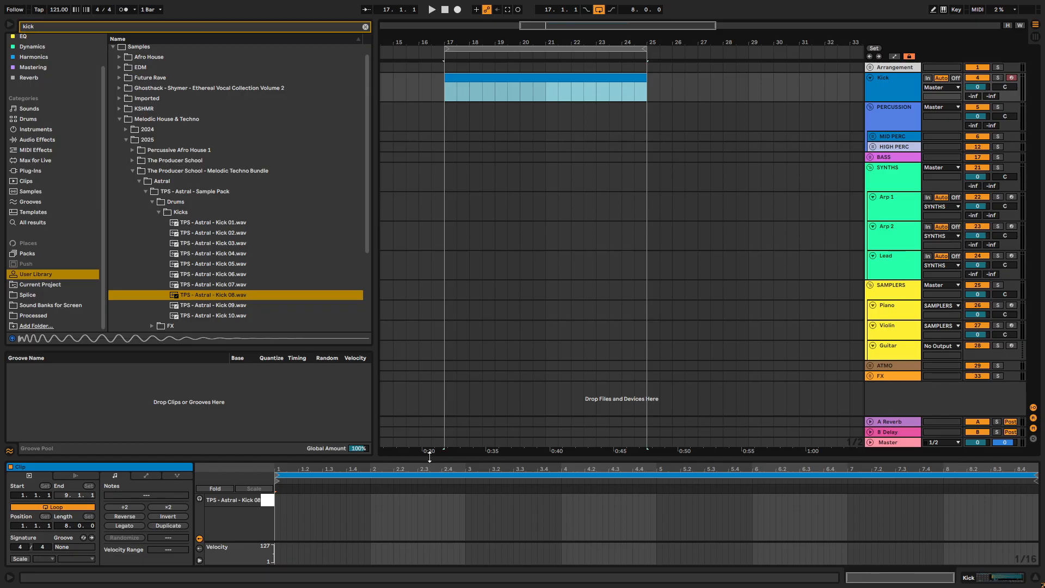
- Add a one-beat C1 kick note at the clip's start and duplicate it onto every beat of the eight-bar clip
{"action": "left_click_drag", "start_coordinate": [429, 457], "coordinate": [431, 150]}
{"action": "double_click", "coordinate": [278, 166]}
{"action": "left_click_drag", "start_coordinate": [278, 167], "coordinate": [298, 169]}
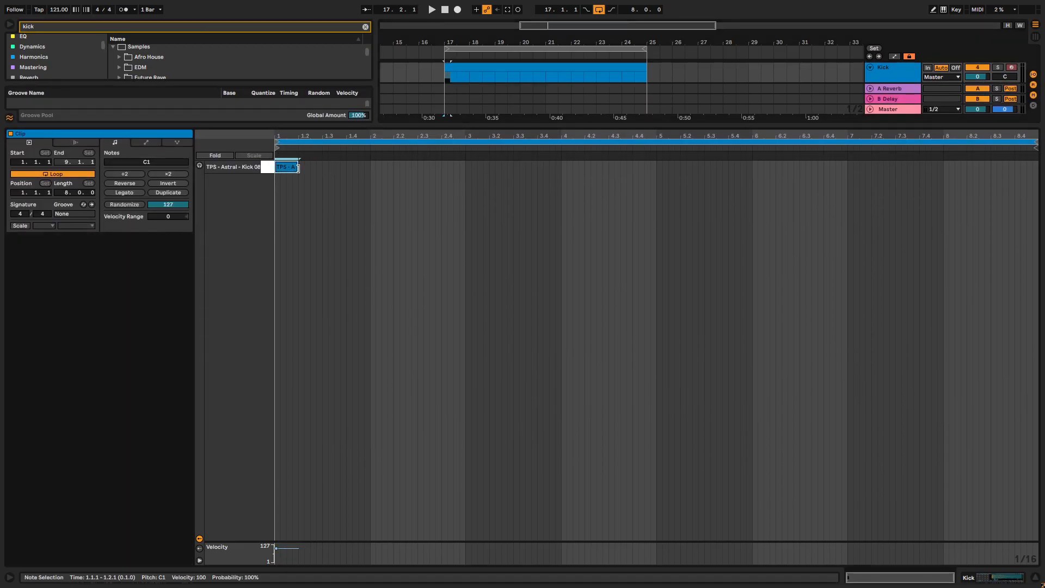
{"action": "key", "text": "ctrl+d"}
{"action": "key", "text": "ctrl+d"}
{"action": "key", "text": "ctrl+d"}
{"action": "key", "text": "ctrl+d"}
{"action": "key", "text": "ctrl+d"}
{"action": "key", "text": "ctrl+d"}
{"action": "key", "text": "ctrl+d"}
{"action": "key", "text": "ctrl+d"}
{"action": "key", "text": "ctrl+d"}
{"action": "key", "text": "ctrl+d"}
{"action": "key", "text": "ctrl+d"}
{"action": "key", "text": "ctrl+d"}
{"action": "key", "text": "ctrl+d"}
{"action": "key", "text": "ctrl+d"}
{"action": "key", "text": "ctrl+d"}
{"action": "key", "text": "ctrl+d"}
{"action": "key", "text": "ctrl+d"}
{"action": "key", "text": "ctrl+d"}
{"action": "key", "text": "ctrl+d"}
{"action": "key", "text": "ctrl+d"}
{"action": "key", "text": "ctrl+d"}
{"action": "key", "text": "ctrl+d"}
{"action": "key", "text": "ctrl+d"}
{"action": "key", "text": "ctrl+d"}
{"action": "left_click_drag", "start_coordinate": [817, 127], "coordinate": [817, 433]}
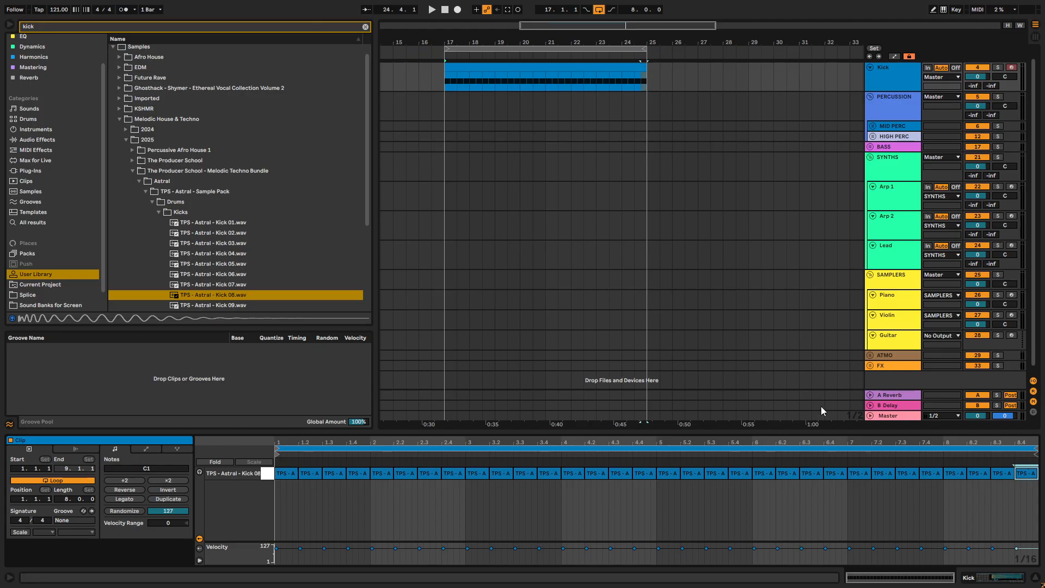
{"action": "right_click", "coordinate": [893, 380]}
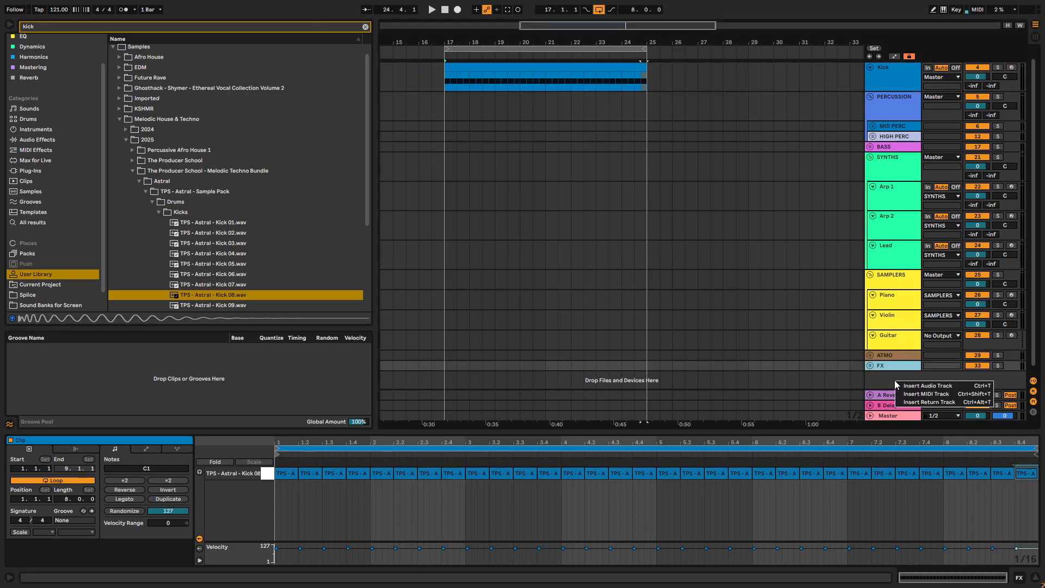
{"action": "left_click", "coordinate": [914, 388]}
{"action": "left_click", "coordinate": [905, 378]}
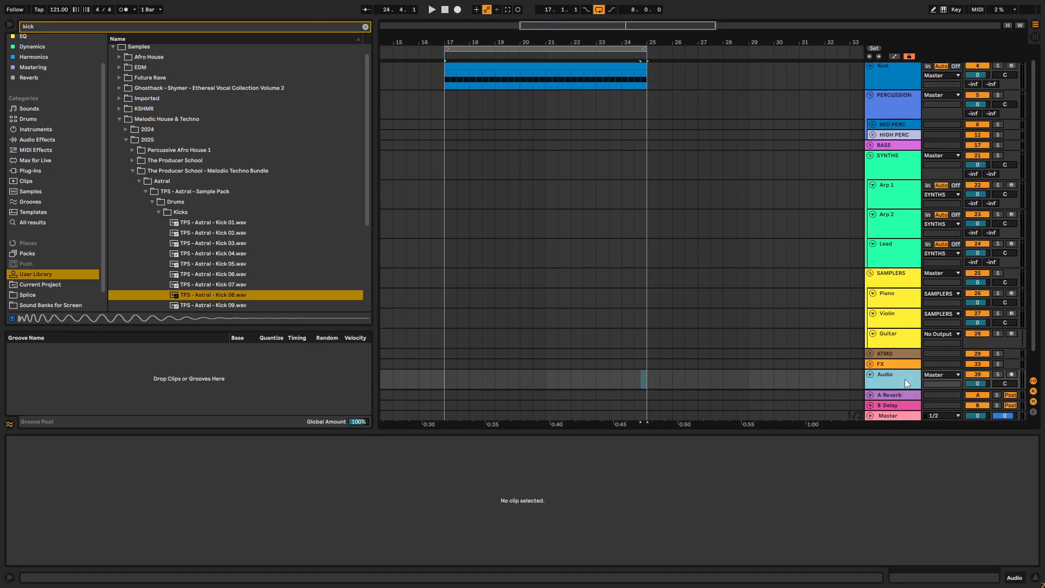
{"action": "key", "text": "Delete"}
- Briefly play the arrangement and set the song tempo to 126 BPM
{"action": "key", "text": "space"}
{"action": "key", "text": "space"}
{"action": "left_click_drag", "start_coordinate": [59, 9], "coordinate": [59, 2]}
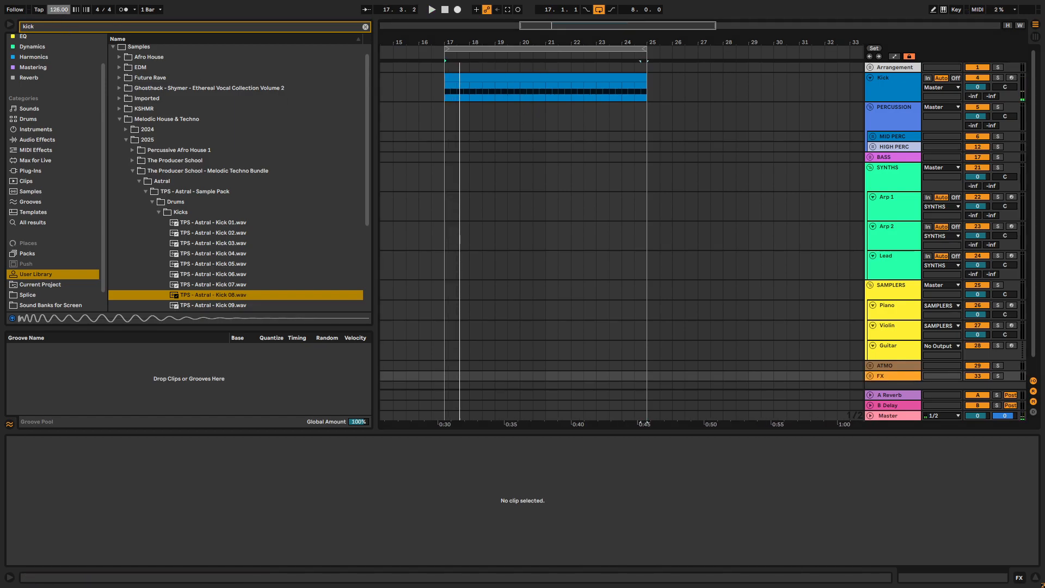
- Select the kick clip on the Kick track and play it back from bar 17
{"action": "left_click", "coordinate": [514, 81]}
{"action": "key", "text": "space"}
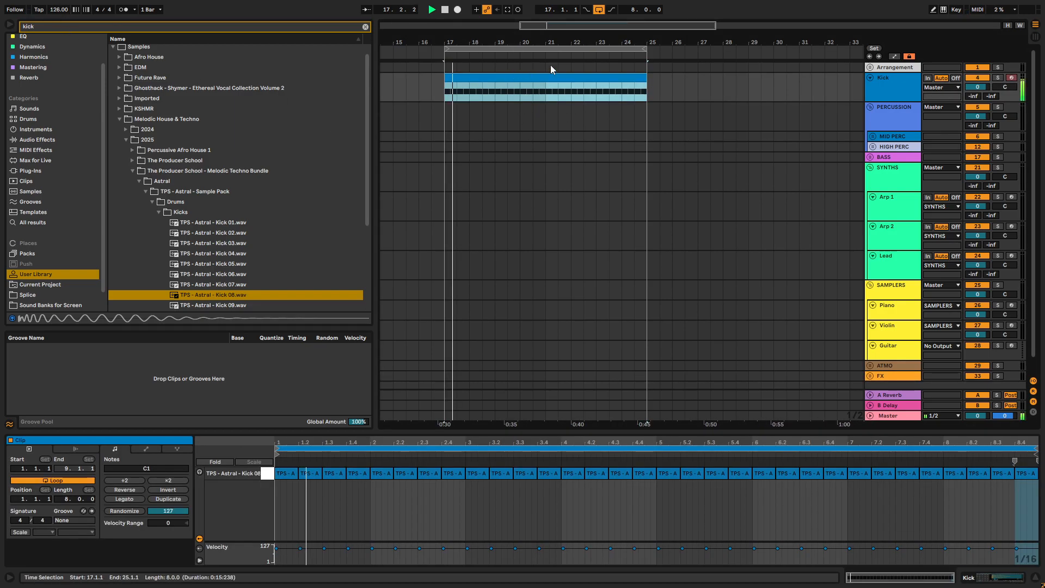
{"action": "key", "text": "space"}
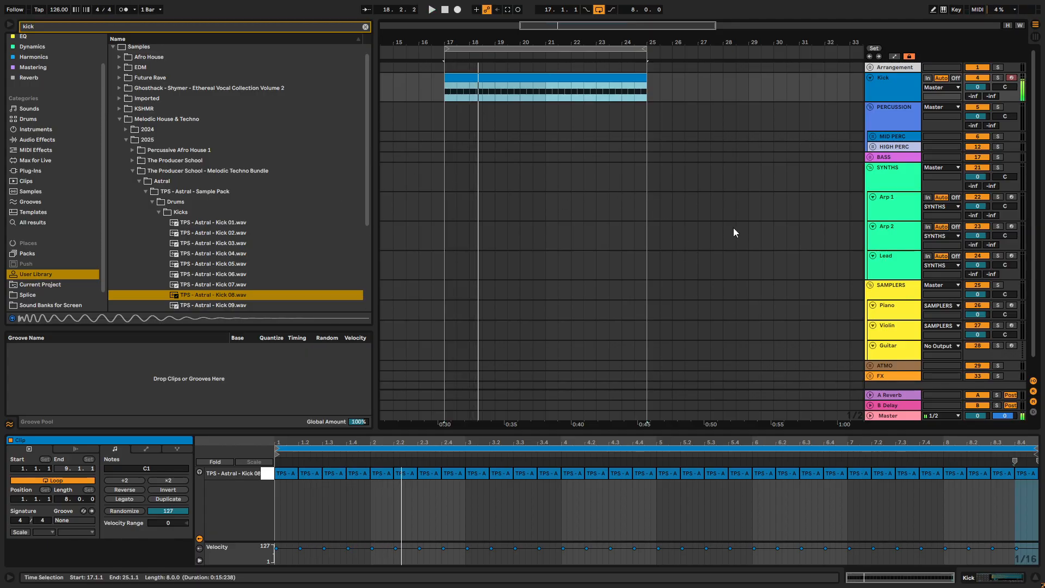
- Expand the MID PERC group and select its Perc 1 track
{"action": "left_click", "coordinate": [870, 137]}
{"action": "scroll", "coordinate": [905, 150], "scroll_direction": "down", "scroll_amount": 1}
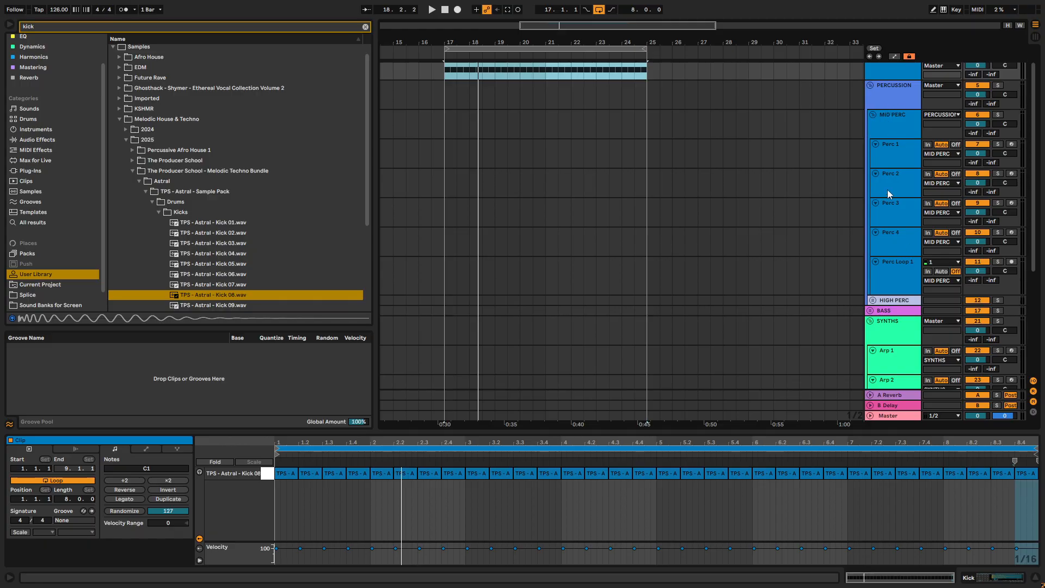
{"action": "left_click", "coordinate": [886, 141]}
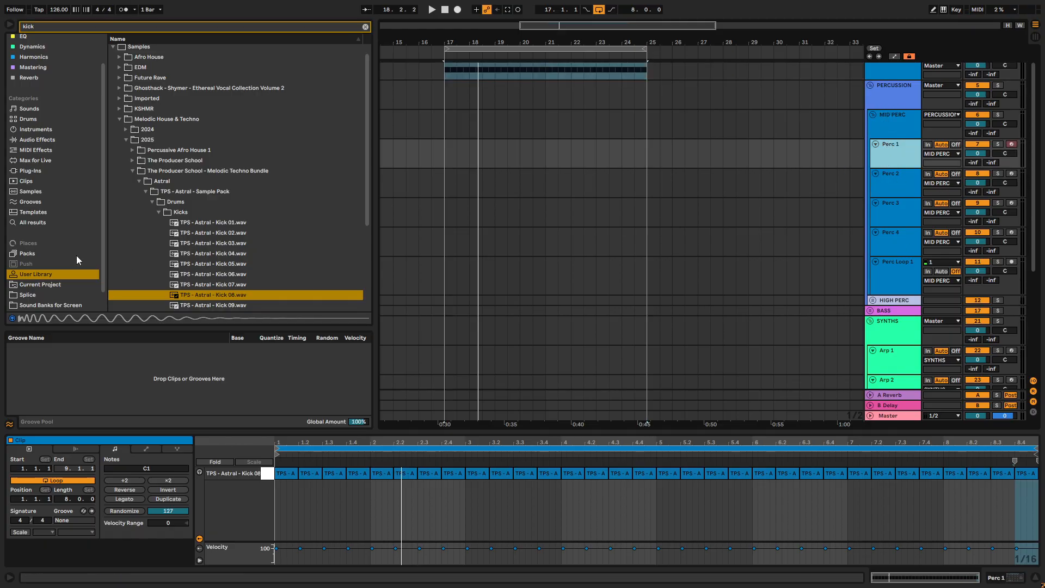
- Clear the kick search and open the Hat Loops folder within the Astral sample pack's Drumloops
{"action": "left_click", "coordinate": [366, 28]}
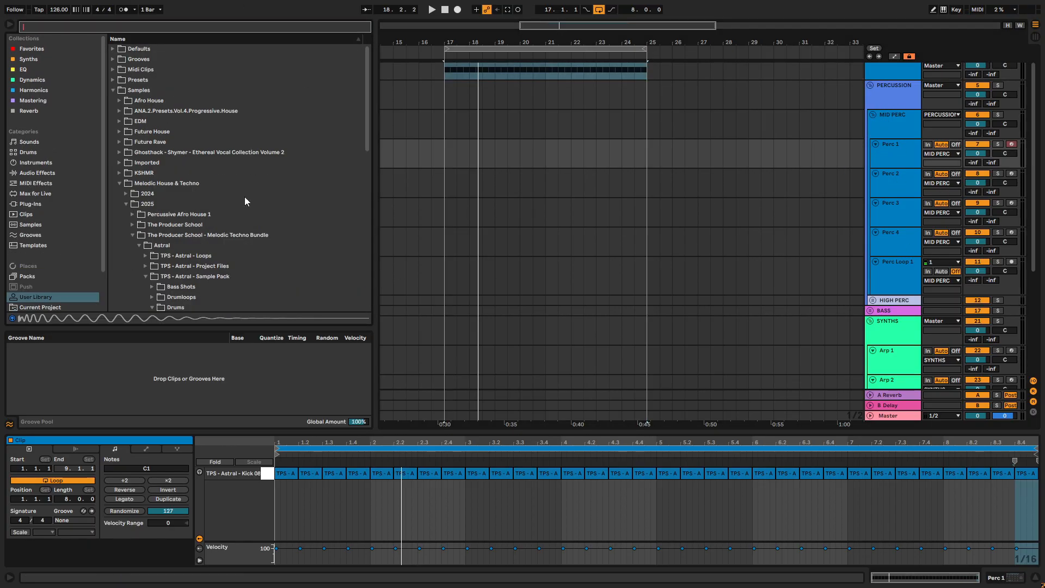
{"action": "scroll", "coordinate": [144, 253], "scroll_direction": "down", "scroll_amount": 3}
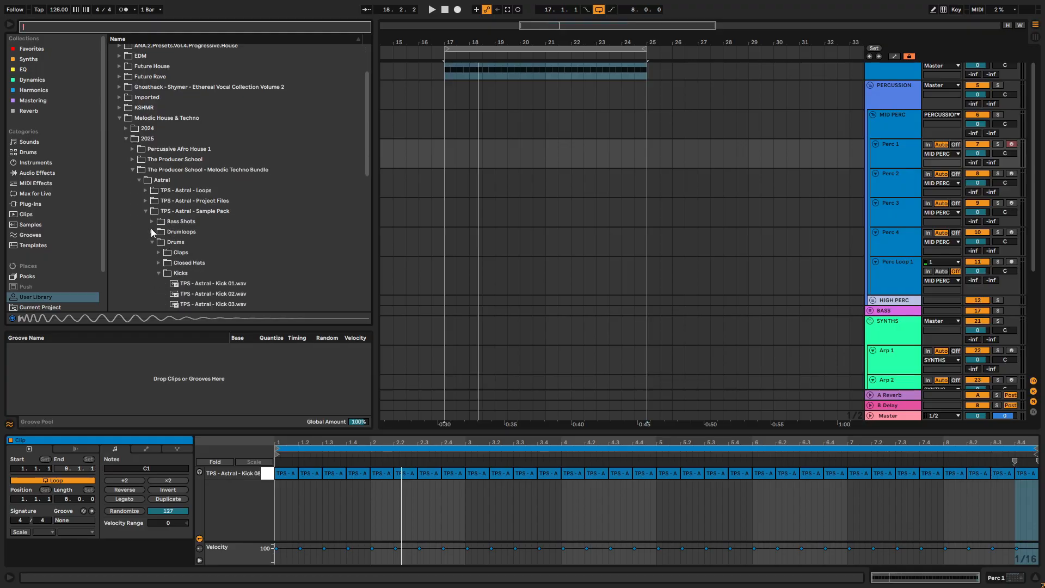
{"action": "left_click", "coordinate": [151, 231]}
{"action": "scroll", "coordinate": [155, 238], "scroll_direction": "down", "scroll_amount": 1}
{"action": "left_click", "coordinate": [159, 209]}
- Audition the Astral hat loops, from Hat Loop 03 through Hat Loop 09
{"action": "left_click", "coordinate": [214, 241]}
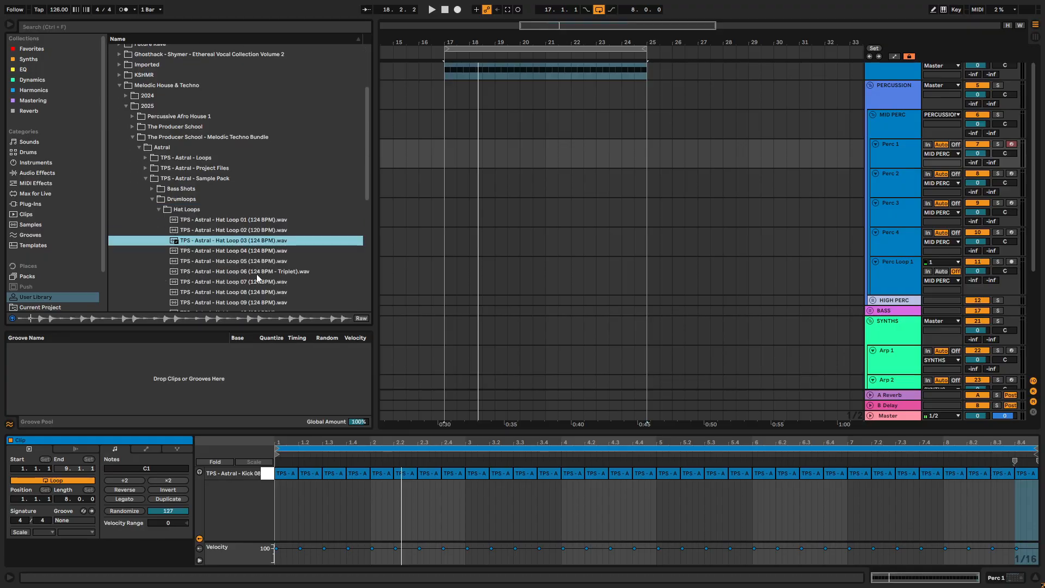
{"action": "key", "text": "Down"}
{"action": "key", "text": "Down"}
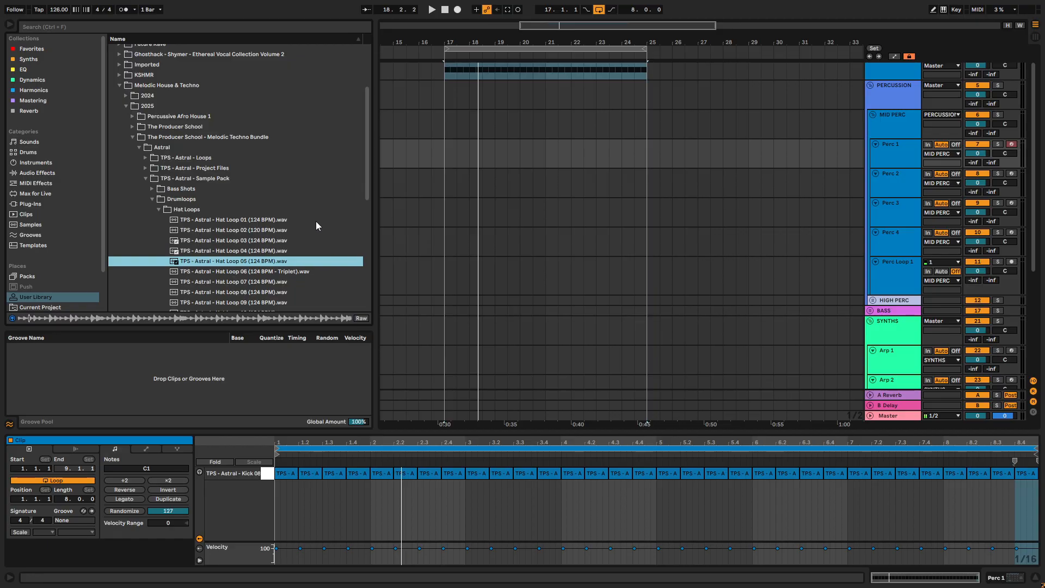
{"action": "scroll", "coordinate": [316, 221], "scroll_direction": "down", "scroll_amount": 2}
{"action": "key", "text": "Down"}
{"action": "key", "text": "Down"}
{"action": "scroll", "coordinate": [717, 198], "scroll_direction": "down", "scroll_amount": 1}
{"action": "key", "text": "Down"}
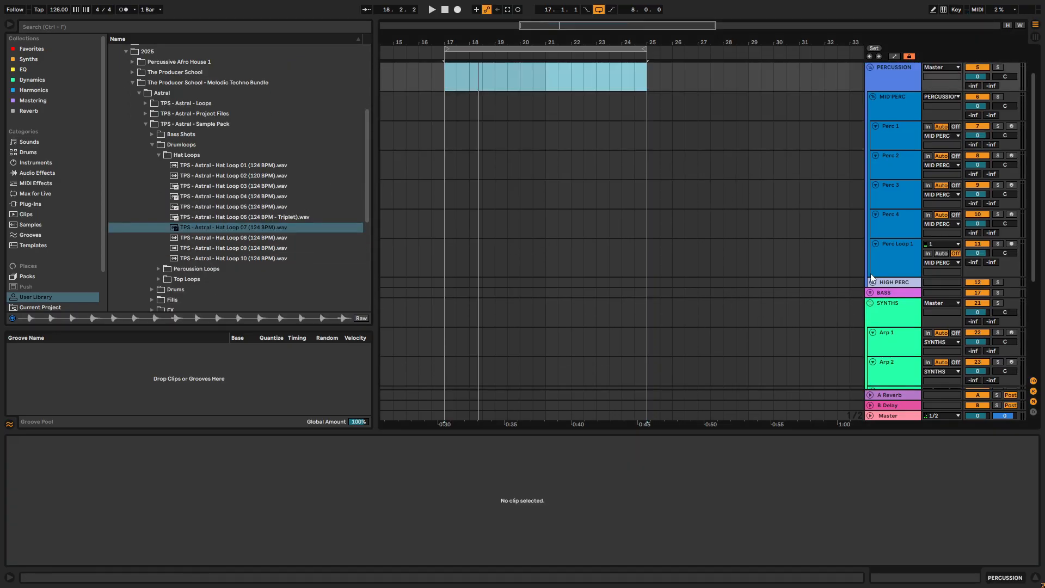
{"action": "left_click", "coordinate": [255, 253]}
{"action": "left_click", "coordinate": [242, 247]}
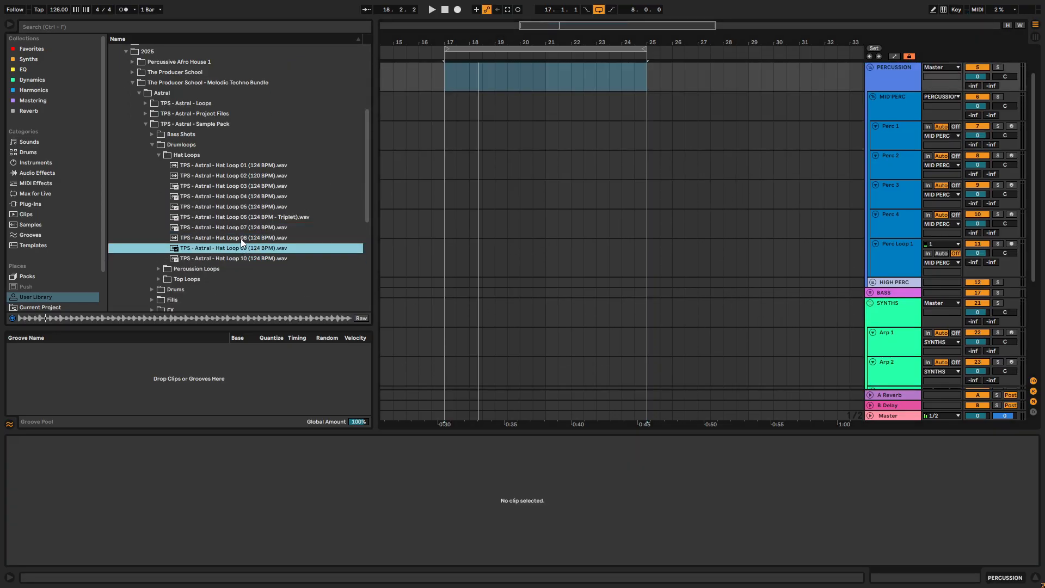
{"action": "left_click", "coordinate": [241, 239]}
- Audition the percussion loops and place TPS - Astral - Perc Loop 10 (124 BPM).wav on the Perc Loop 1 track over bars 17 to 25
{"action": "left_click", "coordinate": [158, 269]}
{"action": "left_click", "coordinate": [217, 226]}
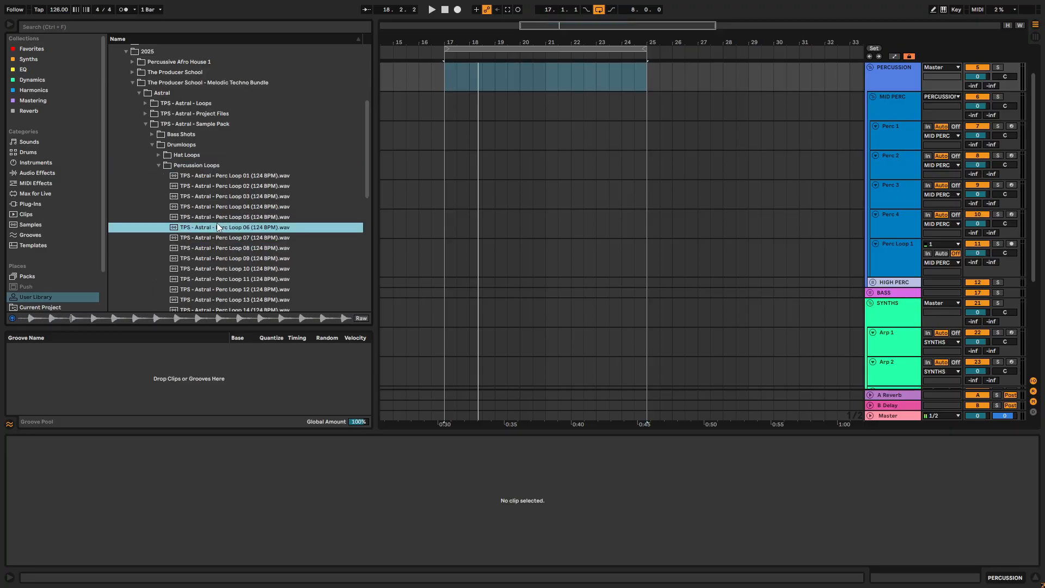
{"action": "left_click", "coordinate": [242, 256]}
{"action": "key", "text": "Down"}
{"action": "scroll", "coordinate": [244, 248], "scroll_direction": "down", "scroll_amount": 2}
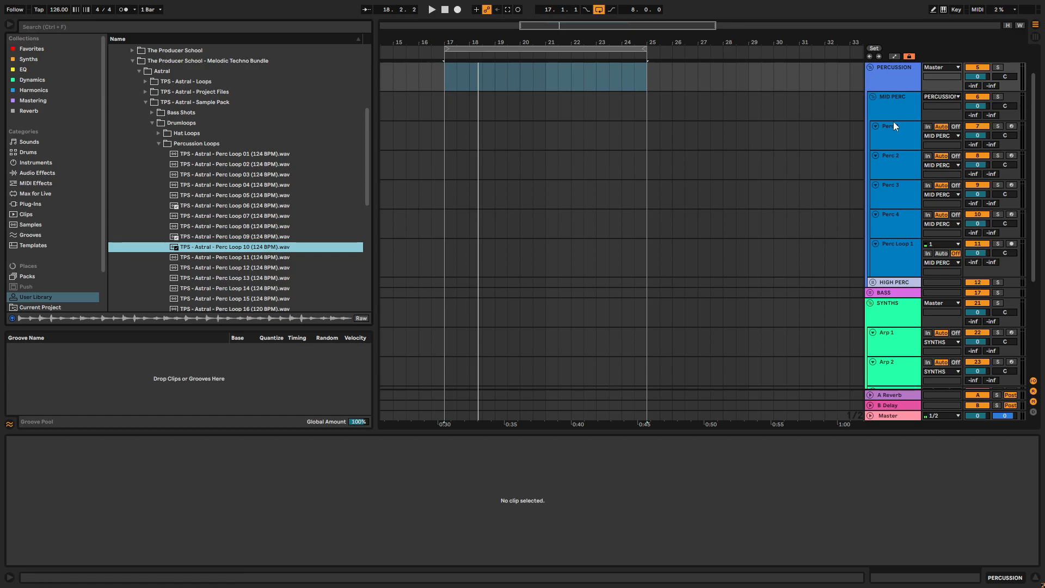
{"action": "left_click", "coordinate": [723, 261]}
{"action": "left_click_drag", "start_coordinate": [201, 249], "coordinate": [648, 243]}
- Play the percussion loop and set the Perc Loop 1 track's volume to -6.5 dB
{"action": "key", "text": "space"}
{"action": "left_click_drag", "start_coordinate": [977, 253], "coordinate": [978, 275]}
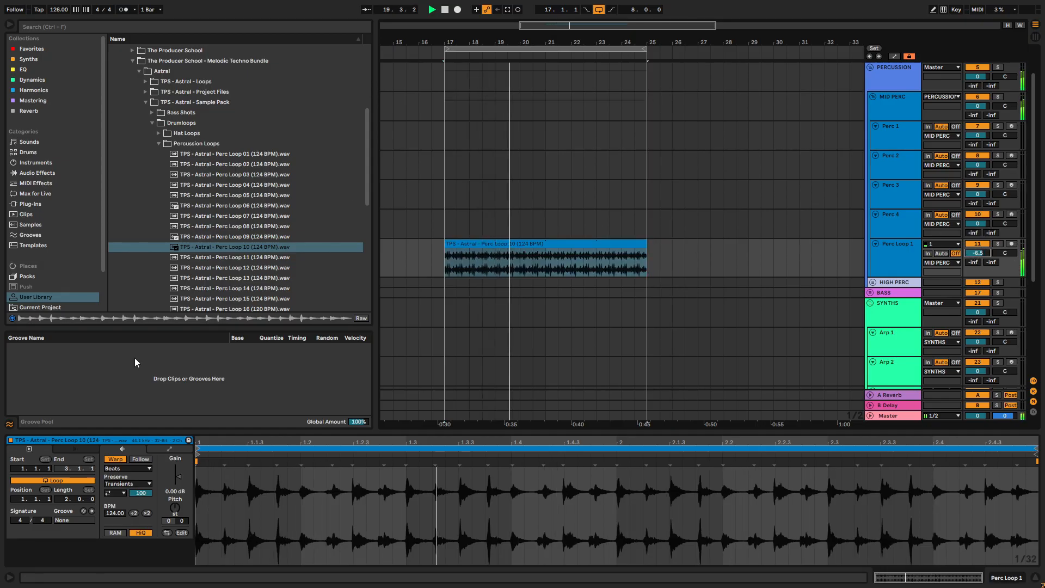
{"action": "key", "text": "space"}
- Reopen the Hat Loops folder, audition Hat Loop 02 and insert an audio track below Perc Loop 1
{"action": "left_click", "coordinate": [159, 133]}
{"action": "left_click", "coordinate": [217, 154]}
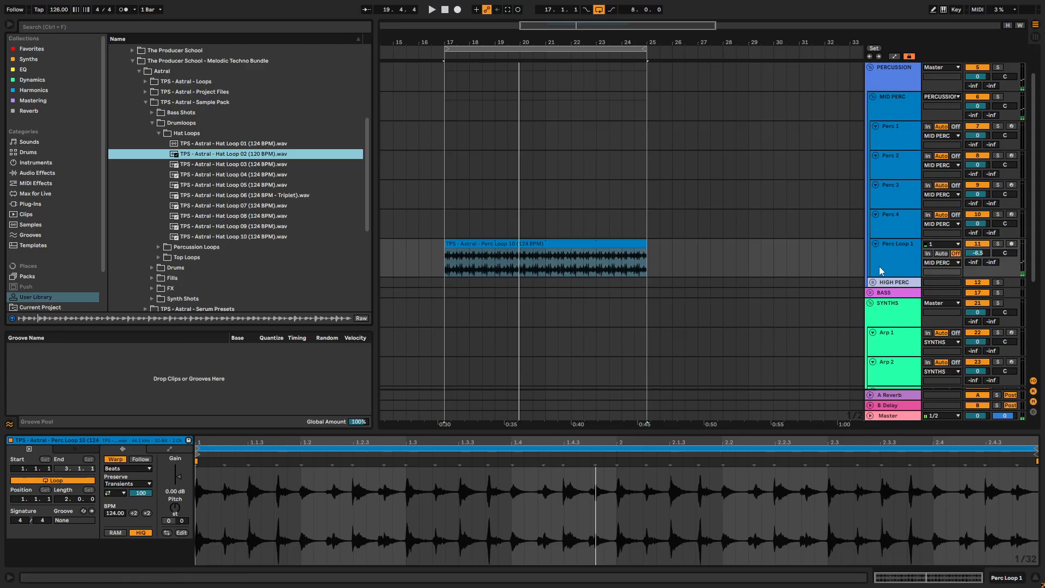
{"action": "right_click", "coordinate": [894, 264]}
{"action": "left_click", "coordinate": [962, 342]}
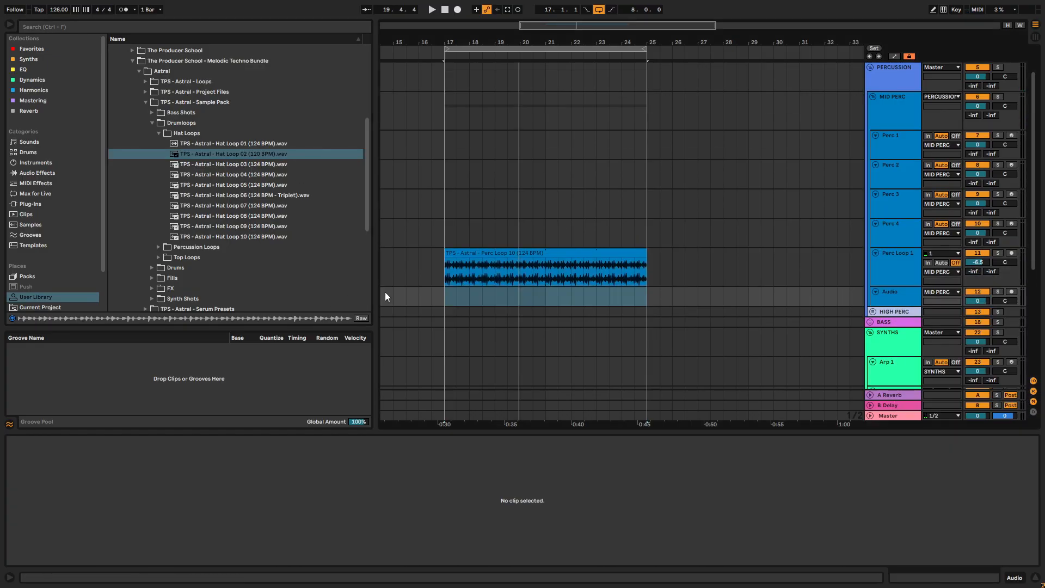
- Try TPS - Astral - Hat Loop 02 (120 BPM).wav on the new audio track from bar 17, with the track volume at -3.2 dB
{"action": "left_click", "coordinate": [215, 146]}
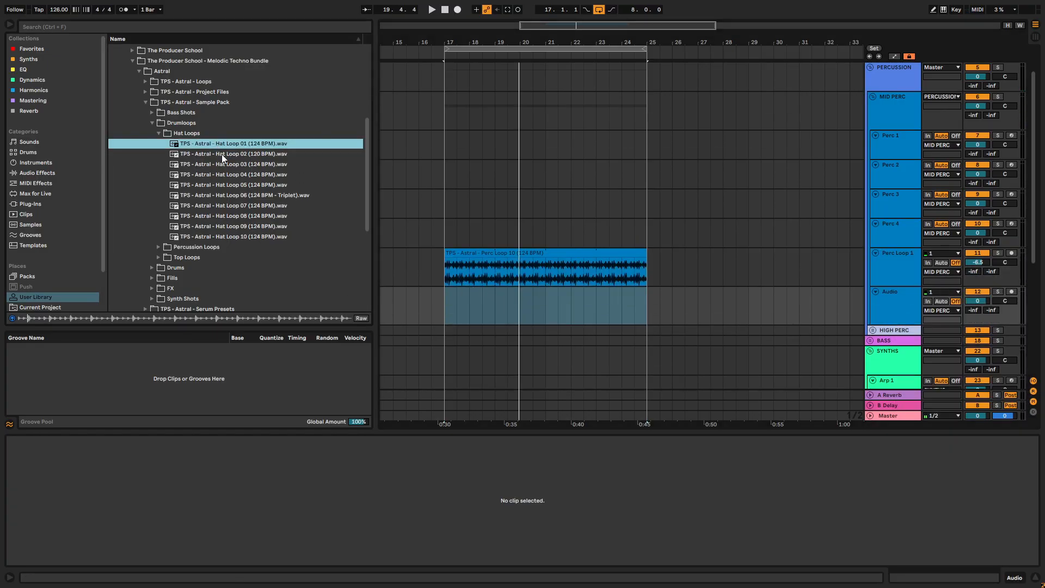
{"action": "left_click_drag", "start_coordinate": [221, 153], "coordinate": [446, 304]}
{"action": "key", "text": "space"}
{"action": "left_click_drag", "start_coordinate": [977, 301], "coordinate": [977, 310]}
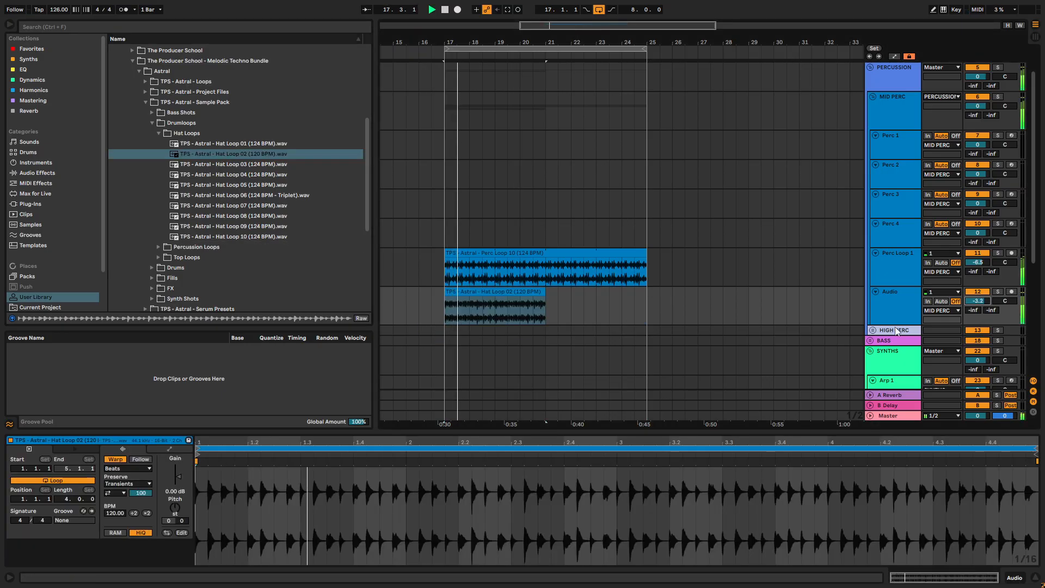
- Replace the hat clip with TPS - Astral - Hat Loop 03 (124 BPM).wav over bars 17 to 25 and set the track volume to -5.9 dB
{"action": "left_click", "coordinate": [269, 167]}
{"action": "left_click_drag", "start_coordinate": [237, 172], "coordinate": [647, 294]}
{"action": "key", "text": "space"}
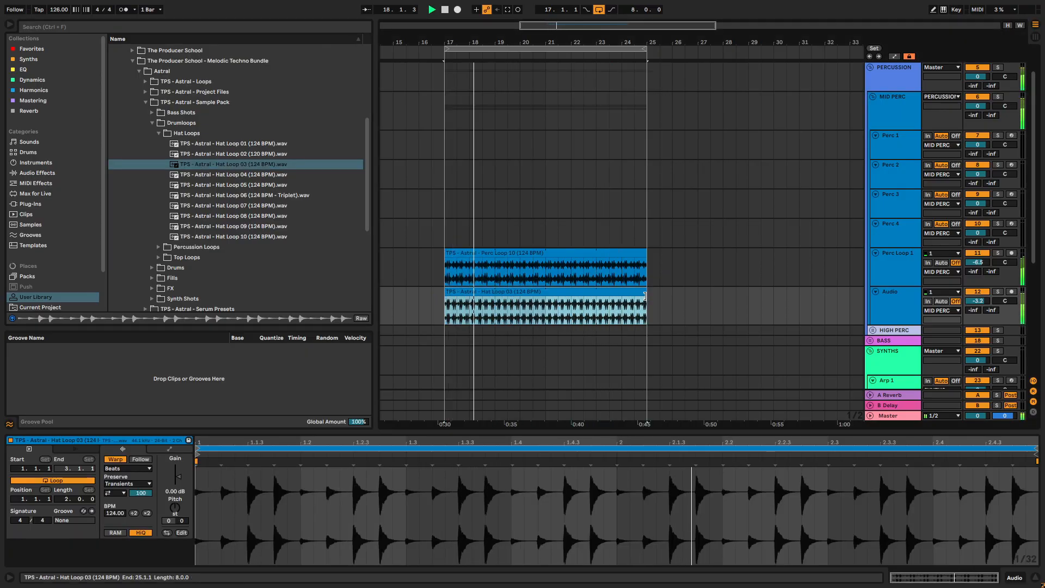
{"action": "left_click", "coordinate": [975, 292]}
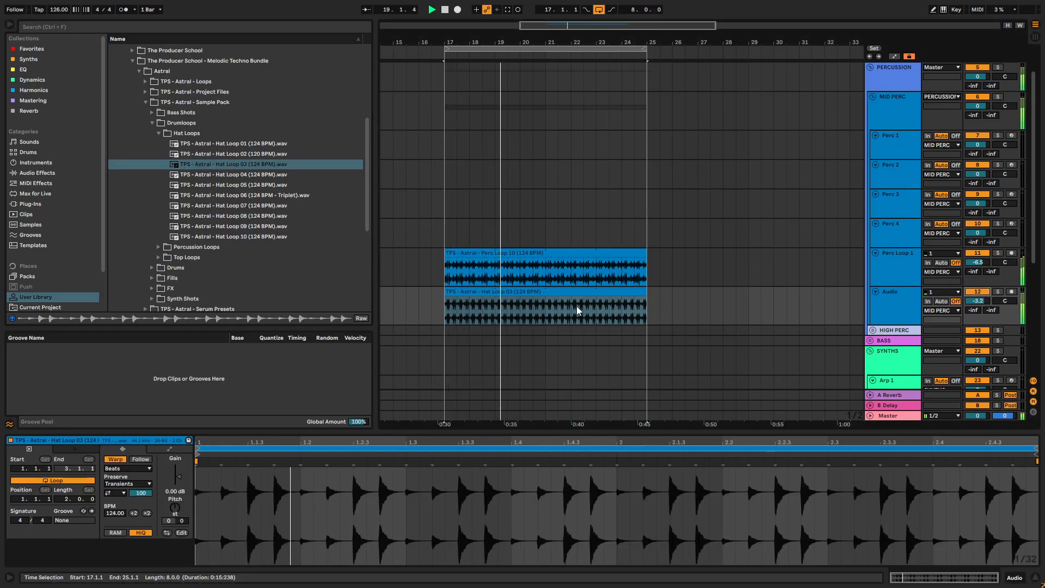
{"action": "left_click_drag", "start_coordinate": [905, 325], "coordinate": [905, 314]}
{"action": "left_click_drag", "start_coordinate": [977, 301], "coordinate": [977, 312]}
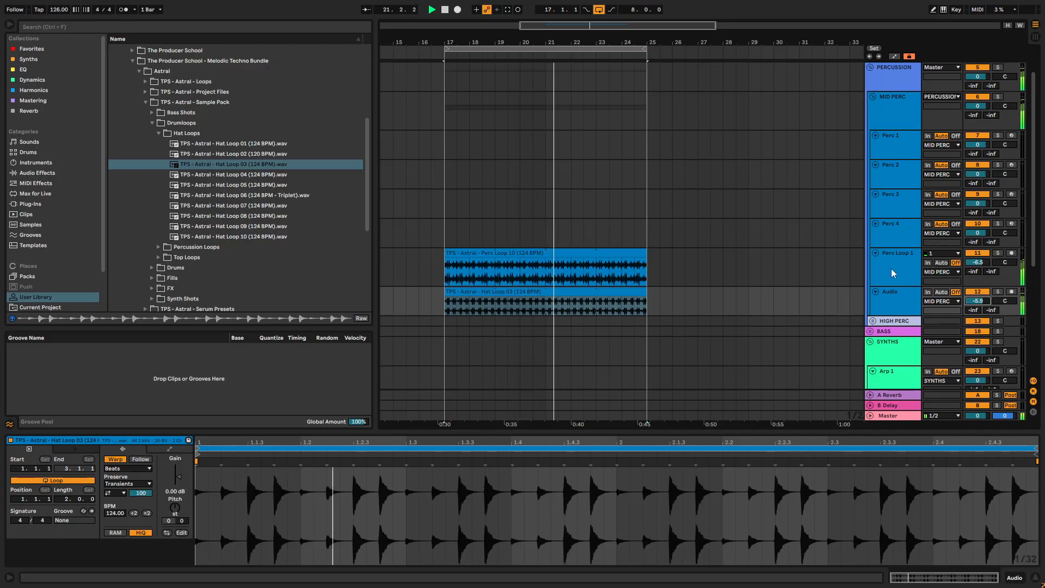
- Open the Claps folder within the Astral sample pack's Drums and audition TPS - Astral - Clap 03.wav
{"action": "left_click", "coordinate": [898, 276]}
{"action": "left_click", "coordinate": [159, 132]}
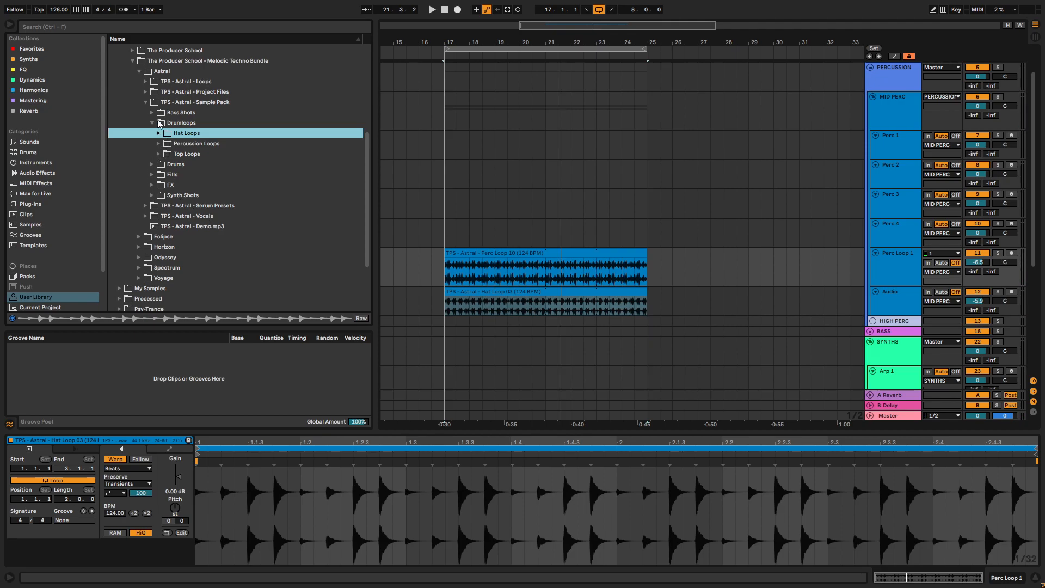
{"action": "left_click", "coordinate": [152, 123]}
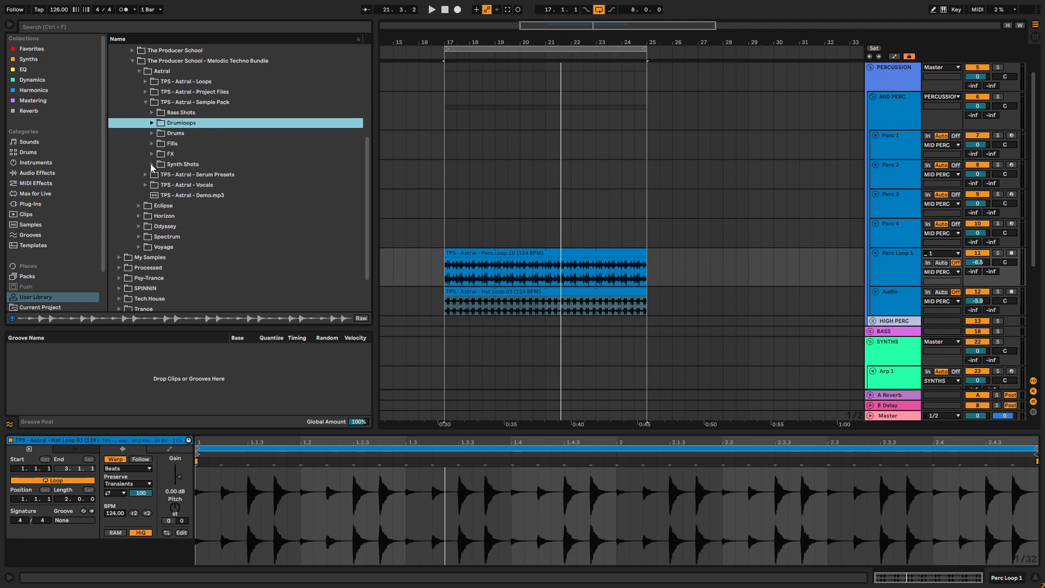
{"action": "left_click", "coordinate": [147, 103]}
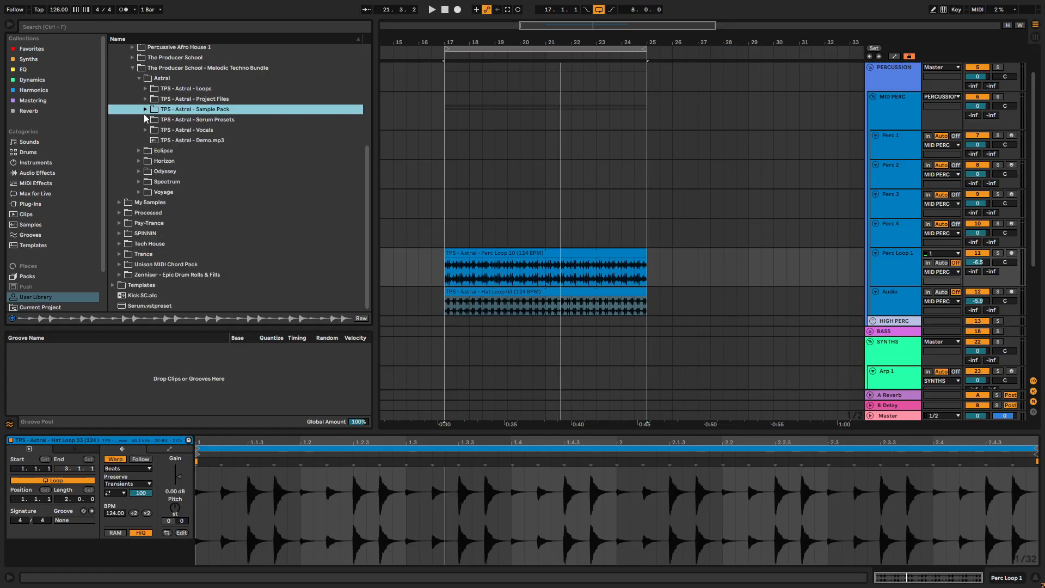
{"action": "left_click", "coordinate": [145, 110]}
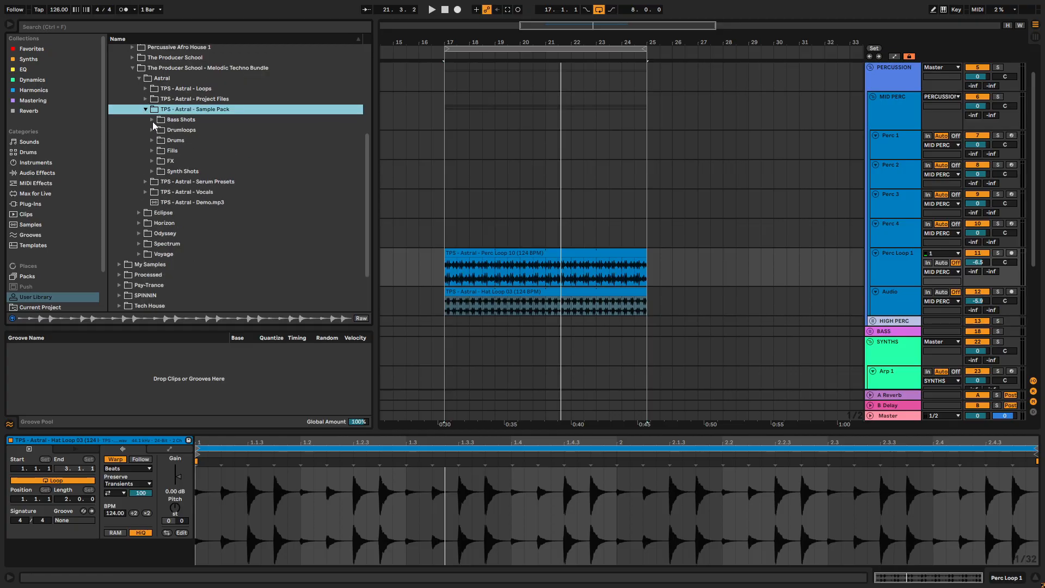
{"action": "left_click", "coordinate": [153, 140]}
{"action": "left_click", "coordinate": [181, 150]}
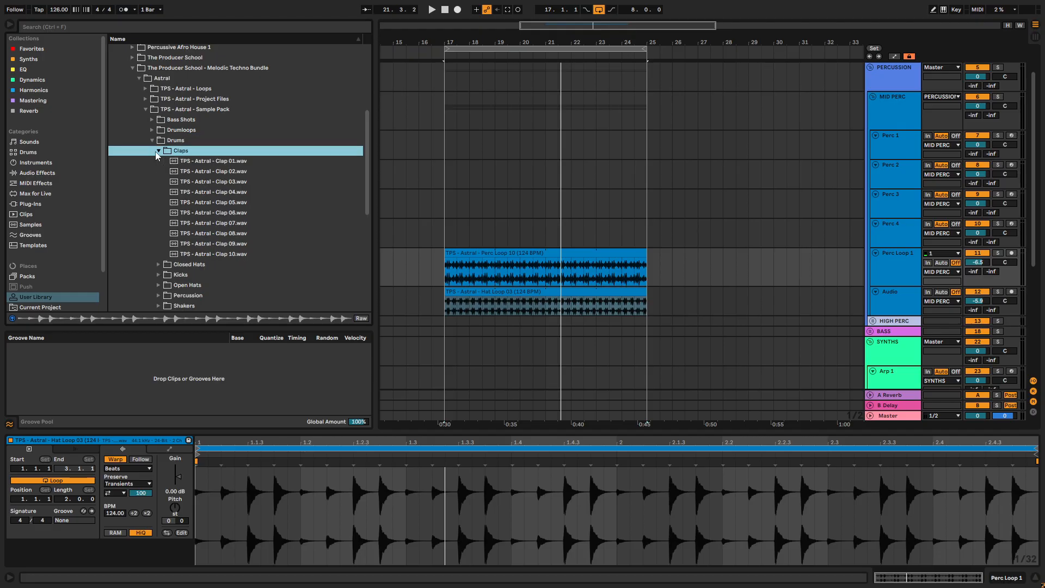
{"action": "left_click", "coordinate": [175, 181]}
- Load TPS - Astral - Clap 03.wav onto the Perc 1 track's C1 drum pad
{"action": "left_click", "coordinate": [904, 146]}
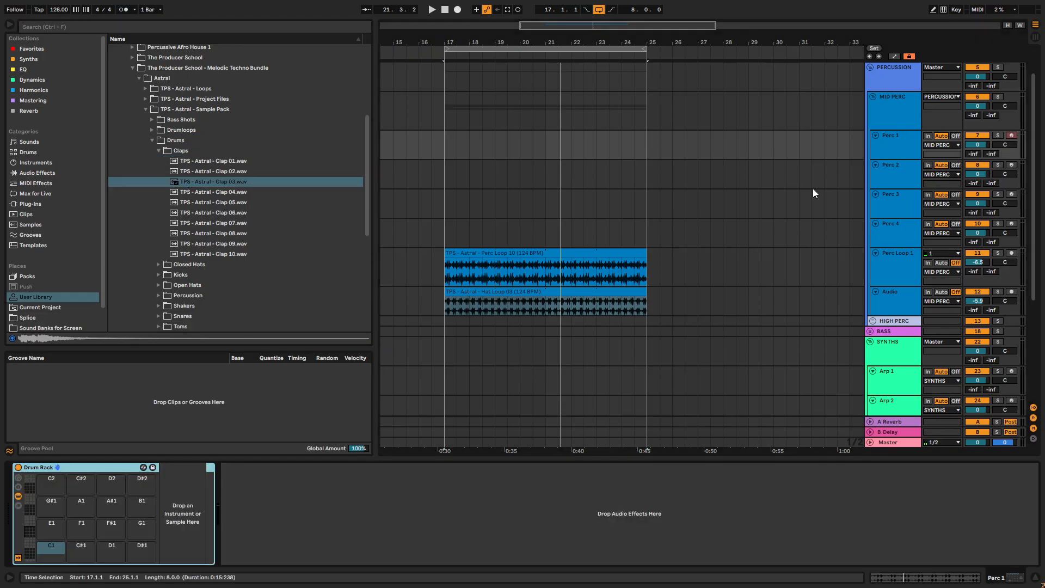
{"action": "left_click", "coordinate": [215, 184]}
{"action": "left_click_drag", "start_coordinate": [142, 436], "coordinate": [51, 547]}
- Audition more claps and load TPS - Astral - Clap 01.wav onto the C#1 pad and Clap 08.wav onto the D1 pad
{"action": "left_click", "coordinate": [197, 226]}
{"action": "left_click", "coordinate": [210, 214]}
{"action": "left_click", "coordinate": [202, 182]}
{"action": "left_click", "coordinate": [202, 161]}
{"action": "left_click", "coordinate": [210, 223]}
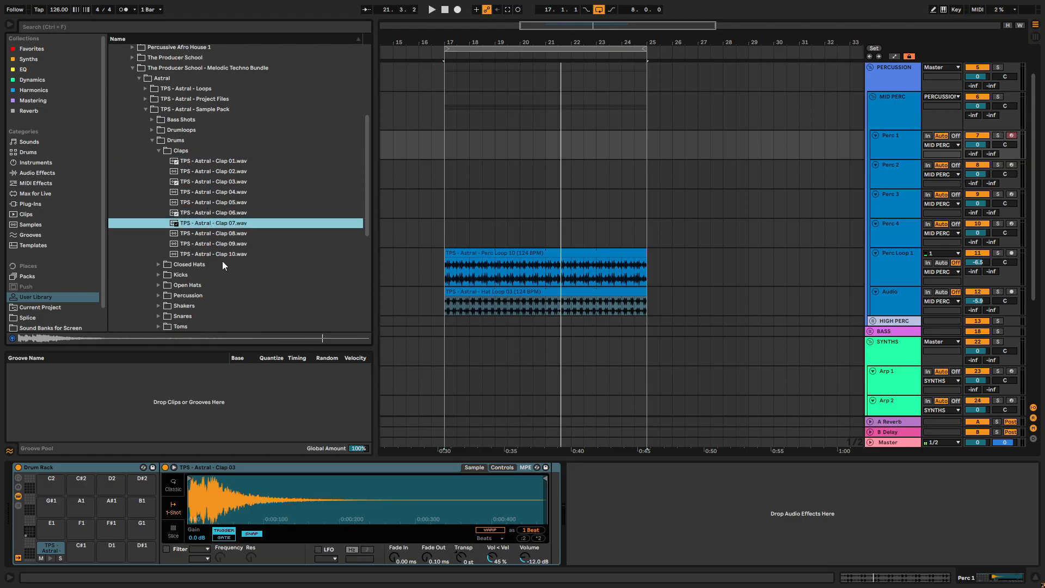
{"action": "left_click", "coordinate": [222, 254]}
{"action": "left_click", "coordinate": [218, 161]}
{"action": "left_click_drag", "start_coordinate": [216, 162], "coordinate": [78, 549]}
{"action": "left_click", "coordinate": [224, 235]}
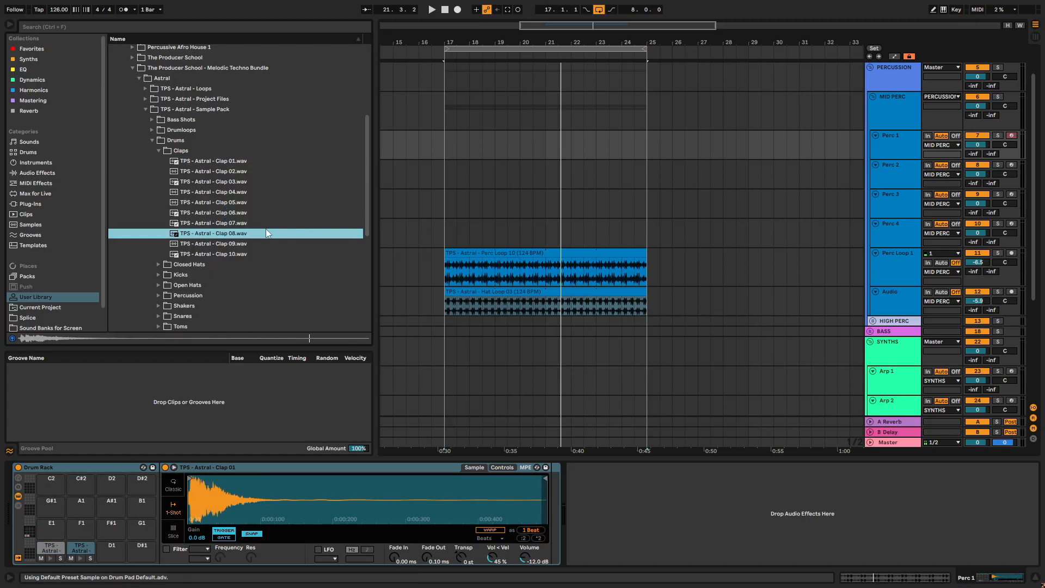
- Insert a MIDI clip on Perc 1 over bars 17 to 25 and add a one-beat Clap 01 note on beat 2
{"action": "left_click_drag", "start_coordinate": [446, 135], "coordinate": [635, 135]}
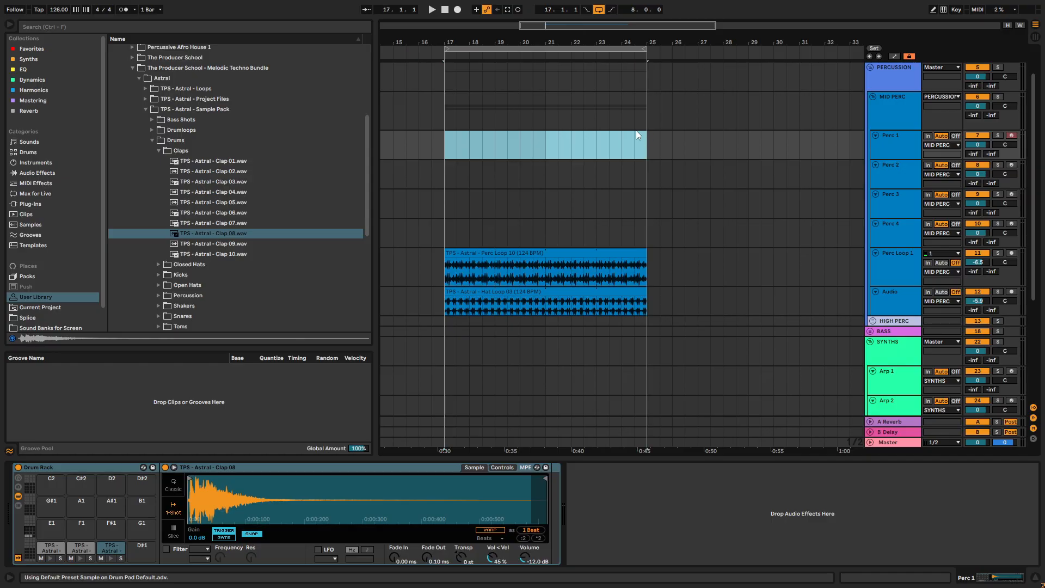
{"action": "key", "text": "ctrl+shift+m"}
{"action": "double_click", "coordinate": [301, 472]}
{"action": "left_click_drag", "start_coordinate": [317, 472], "coordinate": [324, 472]}
{"action": "key", "text": "Down"}
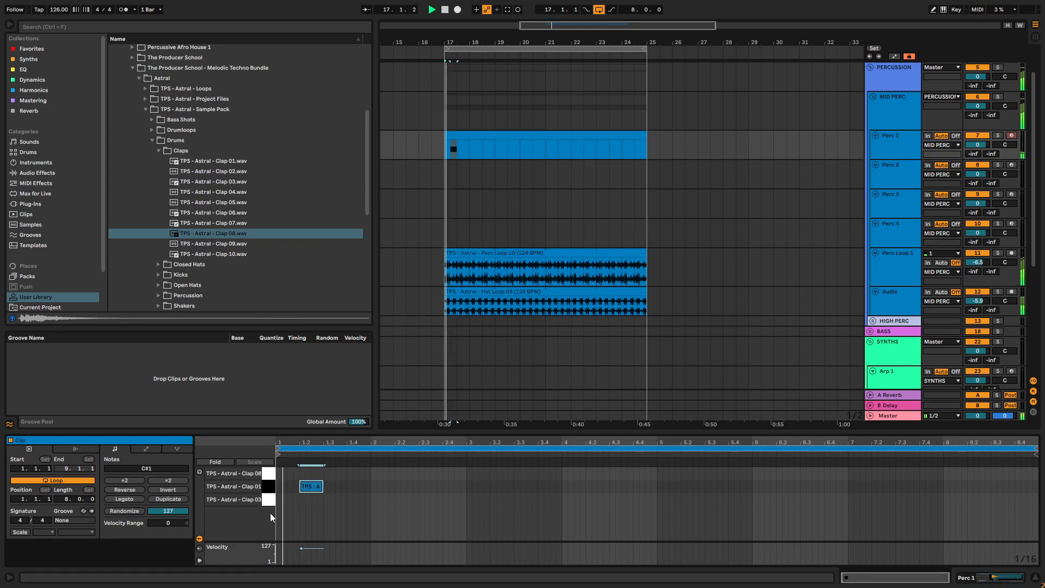
- Duplicate the Clap 01 note onto every second beat through the eight-bar clip
{"action": "key", "text": "space"}
{"action": "left_click_drag", "start_coordinate": [324, 499], "coordinate": [236, 460]}
{"action": "key", "text": "ctrl+d"}
{"action": "key", "text": "ctrl+d"}
{"action": "key", "text": "ctrl+d"}
{"action": "key", "text": "ctrl+d"}
{"action": "key", "text": "ctrl+d"}
{"action": "key", "text": "ctrl+d"}
{"action": "key", "text": "ctrl+d"}
{"action": "key", "text": "ctrl+d"}
{"action": "key", "text": "ctrl+d"}
{"action": "key", "text": "ctrl+d"}
{"action": "key", "text": "ctrl+d"}
{"action": "key", "text": "ctrl+d"}
{"action": "key", "text": "ctrl+d"}
{"action": "key", "text": "ctrl+d"}
{"action": "key", "text": "ctrl+d"}
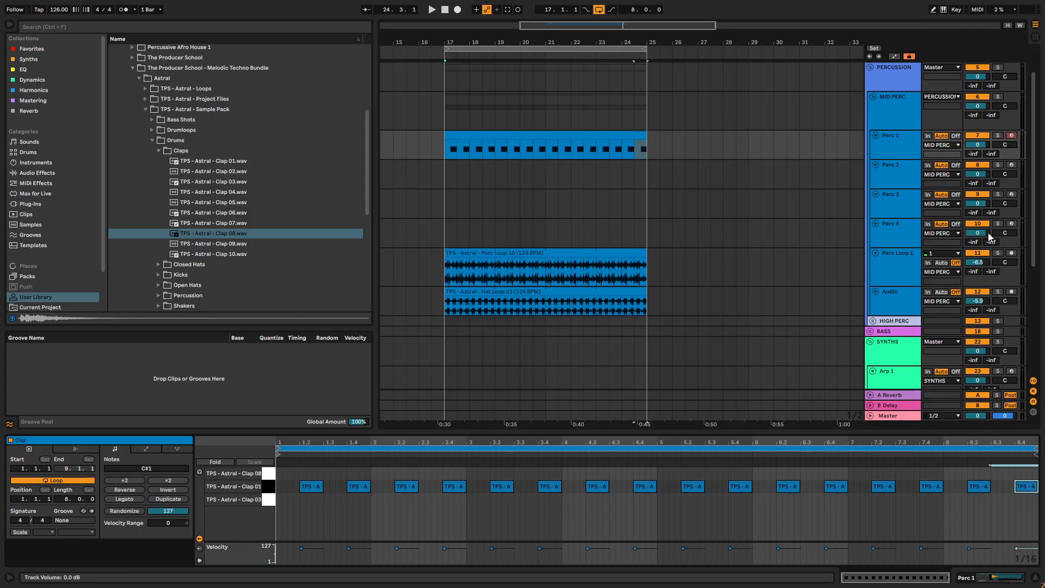
- Lower the Perc 1 track's volume during playback and copy all the Clap 01 notes to the Clap 03 row
{"action": "key", "text": "space"}
{"action": "left_click_drag", "start_coordinate": [977, 145], "coordinate": [977, 155]}
{"action": "key", "text": "ctrl+a"}
{"action": "left_click_drag", "start_coordinate": [307, 488], "coordinate": [304, 501]}
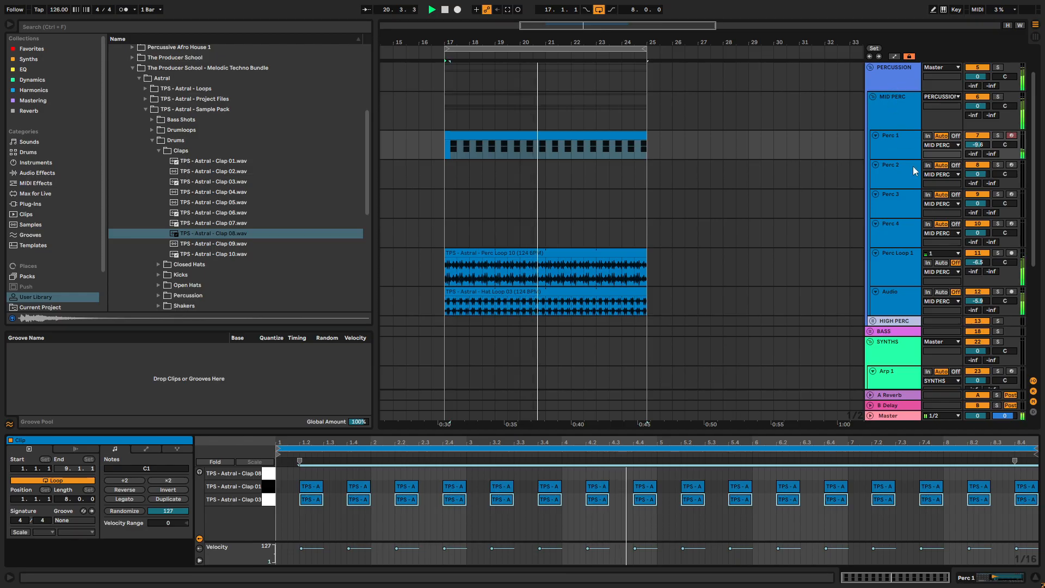
- Trim the end of the Clap 03 sample to just past 200 ms and set its fade out to 12.2 ms
{"action": "key", "text": "shift+Tab"}
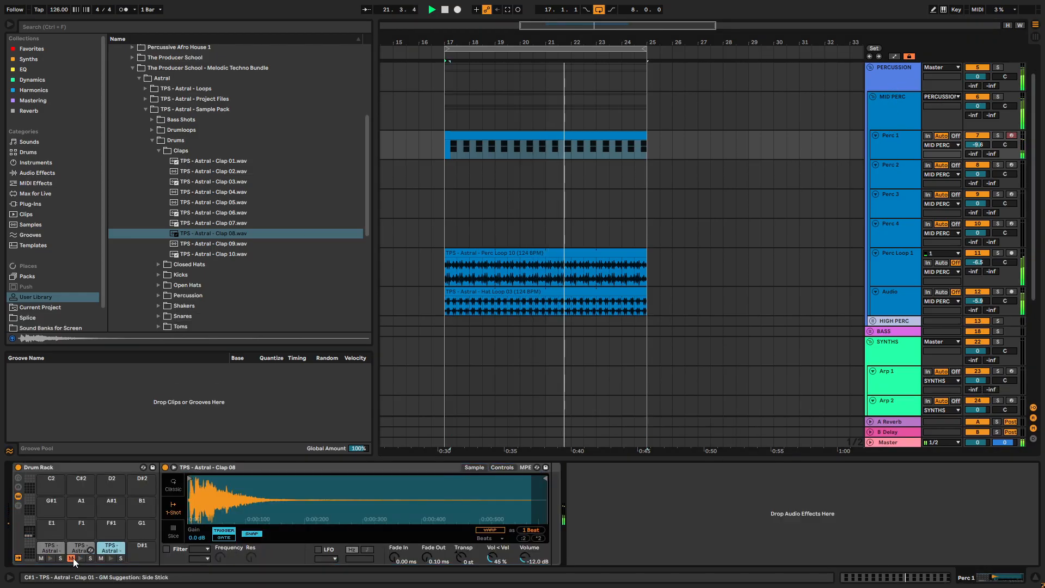
{"action": "left_click", "coordinate": [47, 554]}
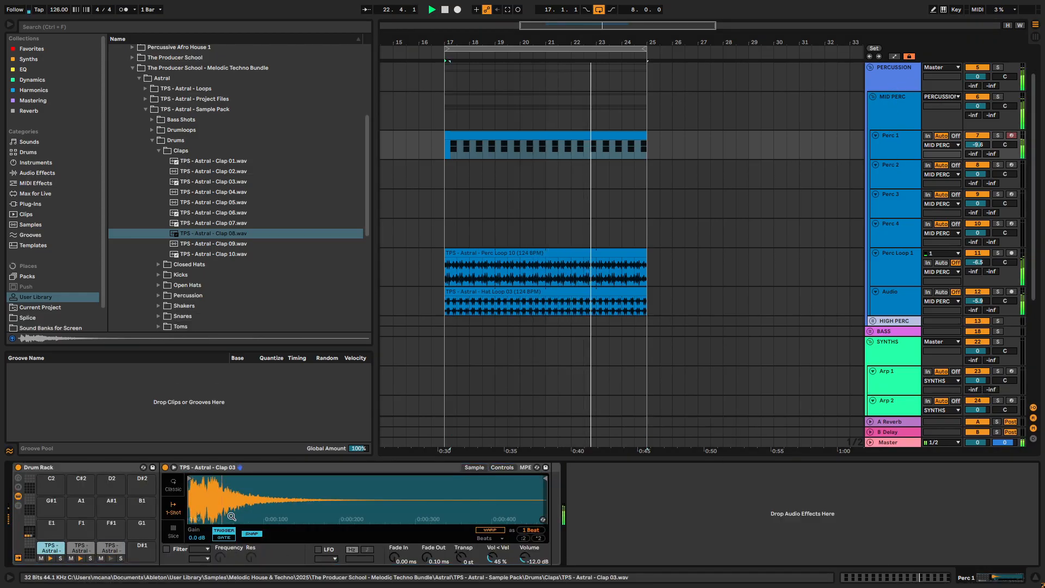
{"action": "left_click_drag", "start_coordinate": [425, 558], "coordinate": [425, 538]}
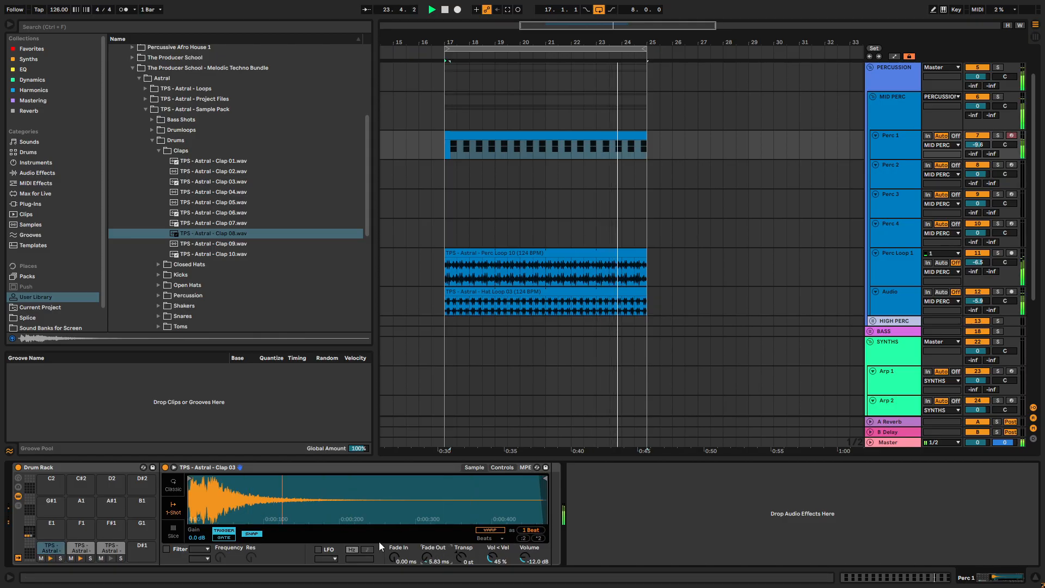
{"action": "left_click", "coordinate": [258, 534]}
{"action": "mouse_move", "coordinate": [545, 478]}
{"action": "left_mouse_down"}
{"action": "mouse_move", "coordinate": [333, 478]}
{"action": "mouse_move", "coordinate": [356, 478]}
{"action": "left_mouse_up"}
{"action": "left_click_drag", "start_coordinate": [428, 565], "coordinate": [427, 557]}
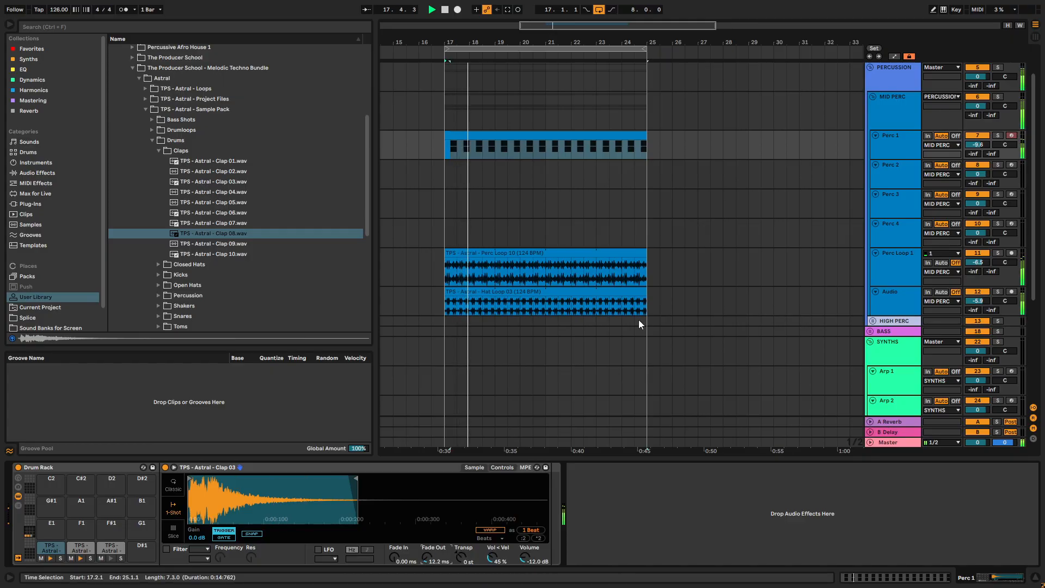
- Rename the Perc 1 track as Clap
{"action": "left_click", "coordinate": [907, 154]}
{"action": "key", "text": "ctrl+r"}
{"action": "type", "text": "Clap"}
{"action": "key", "text": "Return"}
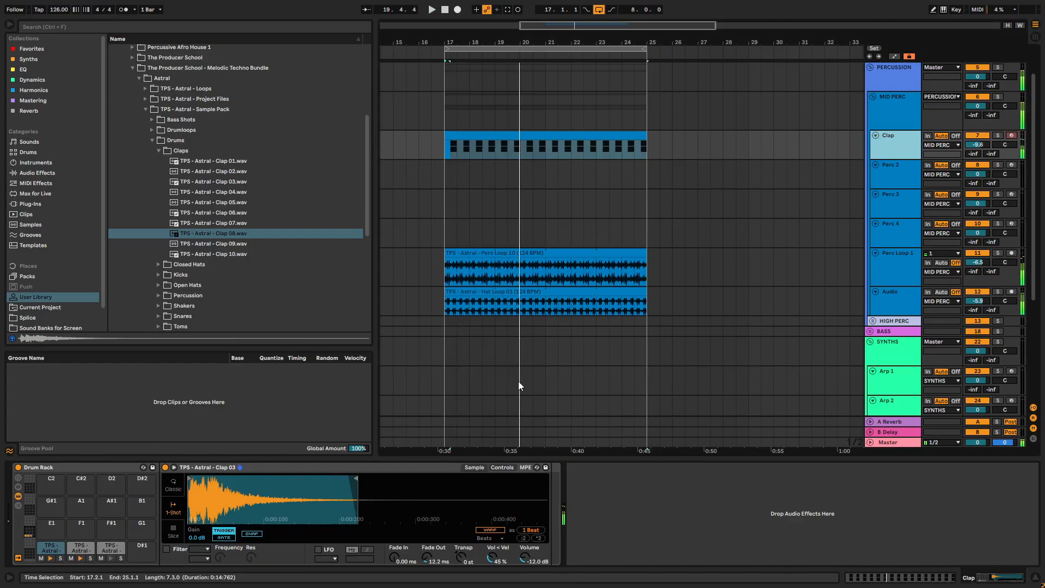
- Open the Astral Open Hats sample folder, expand the HIGH PERC group and select the Open Hat track
{"action": "left_click", "coordinate": [159, 151]}
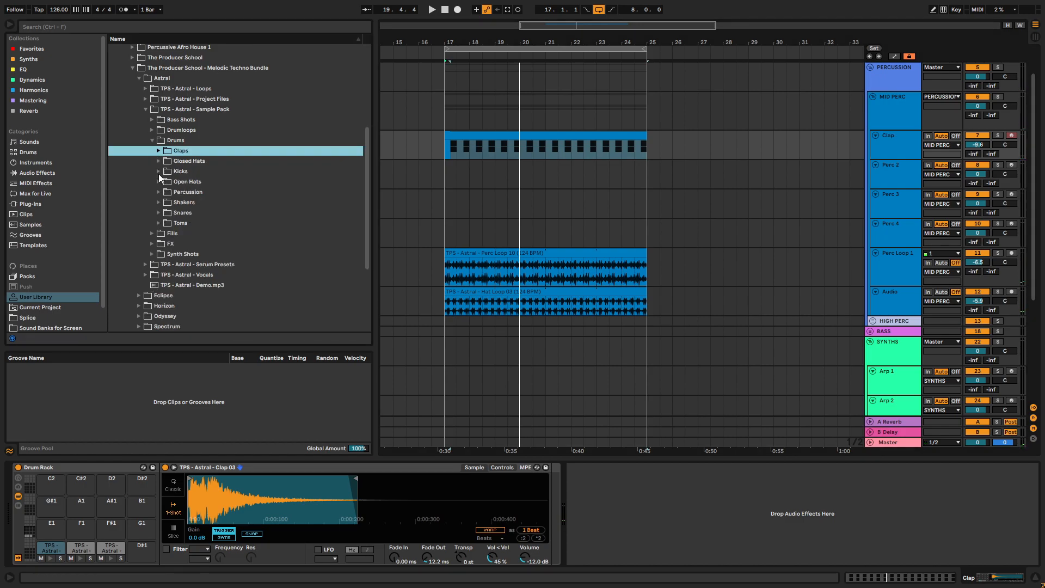
{"action": "left_click", "coordinate": [159, 181]}
{"action": "left_click", "coordinate": [205, 202]}
{"action": "left_click", "coordinate": [264, 215]}
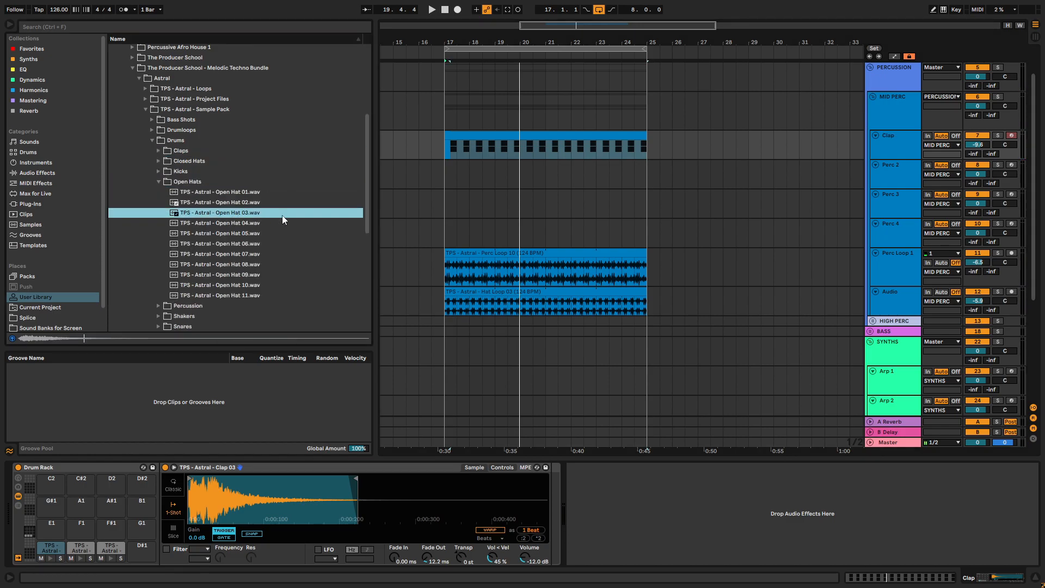
{"action": "left_click", "coordinate": [873, 321]}
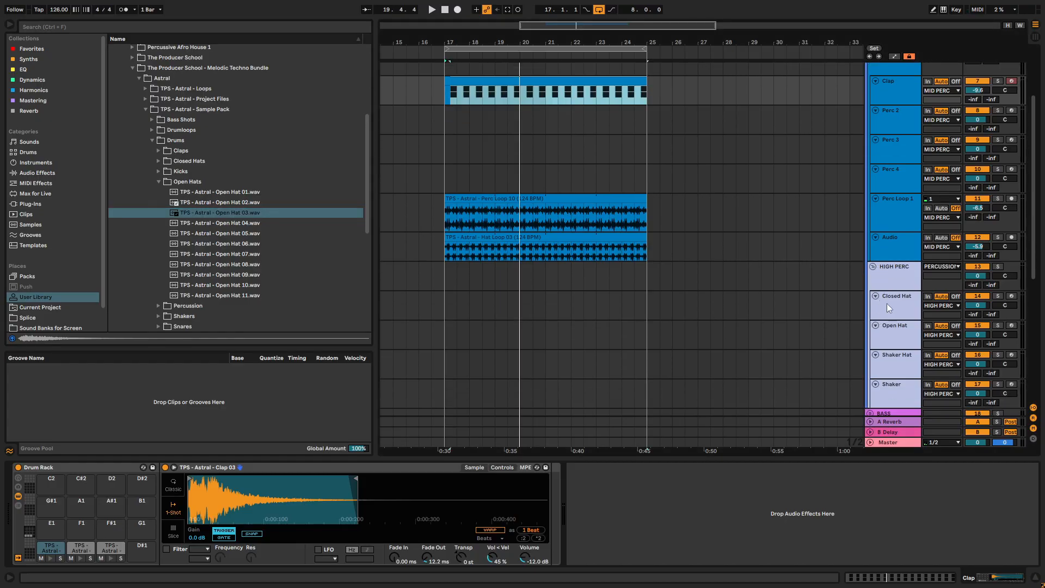
{"action": "left_click", "coordinate": [907, 337]}
- Audition the Open Hat samples and load Open Hat 09 onto pad C1 of the Open Hat track's Drum Rack
{"action": "left_click", "coordinate": [226, 221]}
{"action": "left_click", "coordinate": [222, 233]}
{"action": "left_click", "coordinate": [218, 242]}
{"action": "left_click", "coordinate": [219, 254]}
{"action": "left_click", "coordinate": [215, 265]}
{"action": "left_click", "coordinate": [215, 275]}
{"action": "left_click", "coordinate": [216, 294]}
{"action": "left_click", "coordinate": [218, 286]}
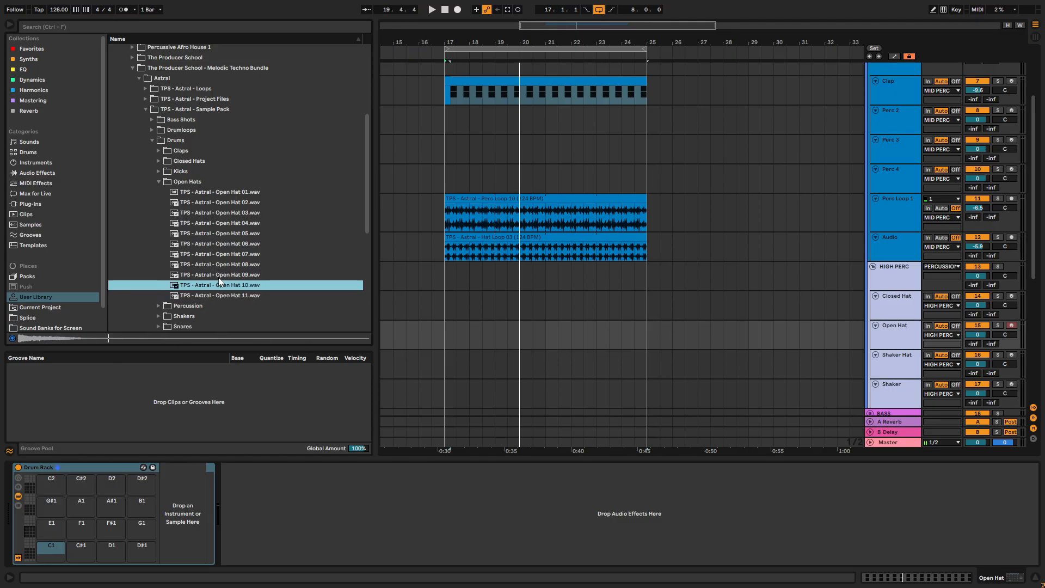
{"action": "left_click", "coordinate": [217, 277]}
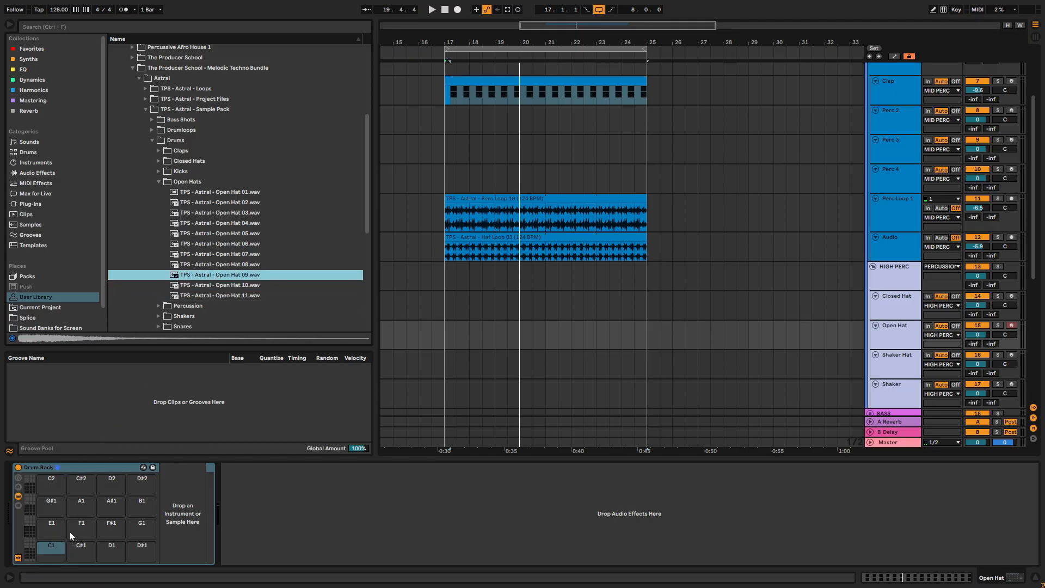
- Audition Open Hat 05 and 06, and create an empty four-bar MIDI clip from bar 17 to 21 on the Open Hat track
{"action": "left_click_drag", "start_coordinate": [443, 329], "coordinate": [546, 341]}
{"action": "left_click", "coordinate": [205, 233]}
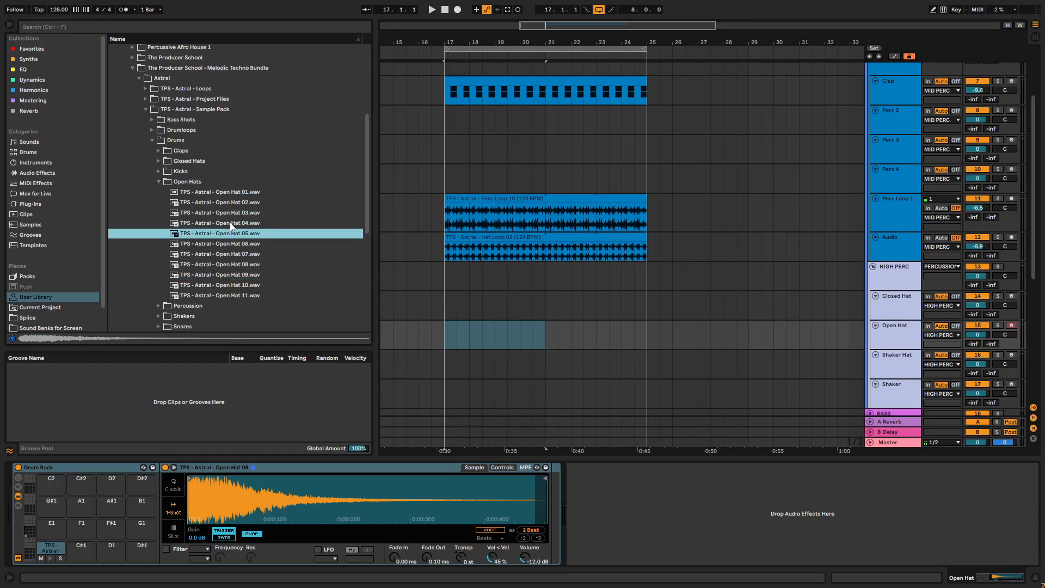
{"action": "left_click", "coordinate": [223, 244]}
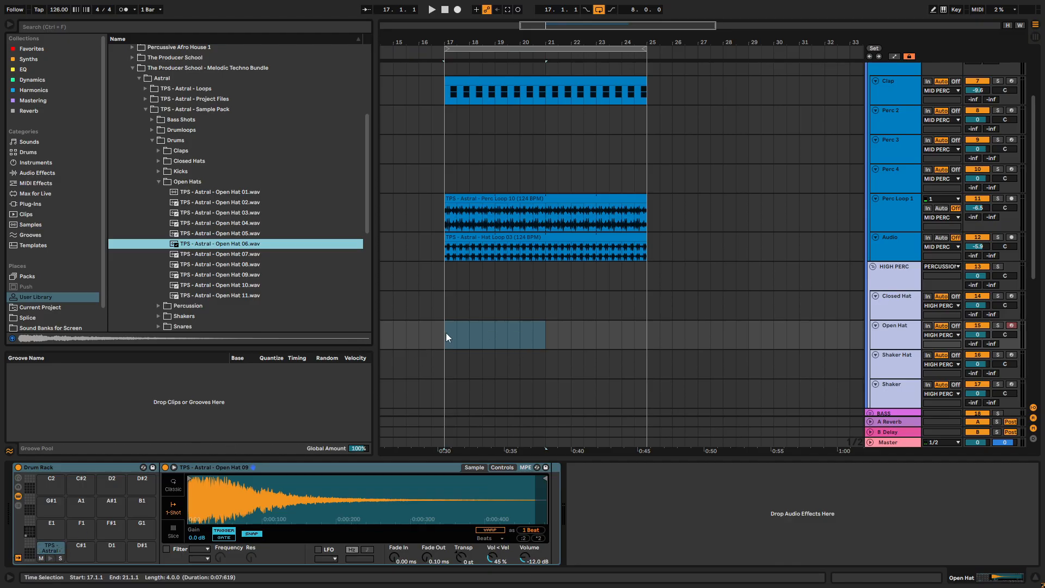
{"action": "left_click_drag", "start_coordinate": [446, 337], "coordinate": [536, 347]}
{"action": "key", "text": "ctrl+shift+m"}
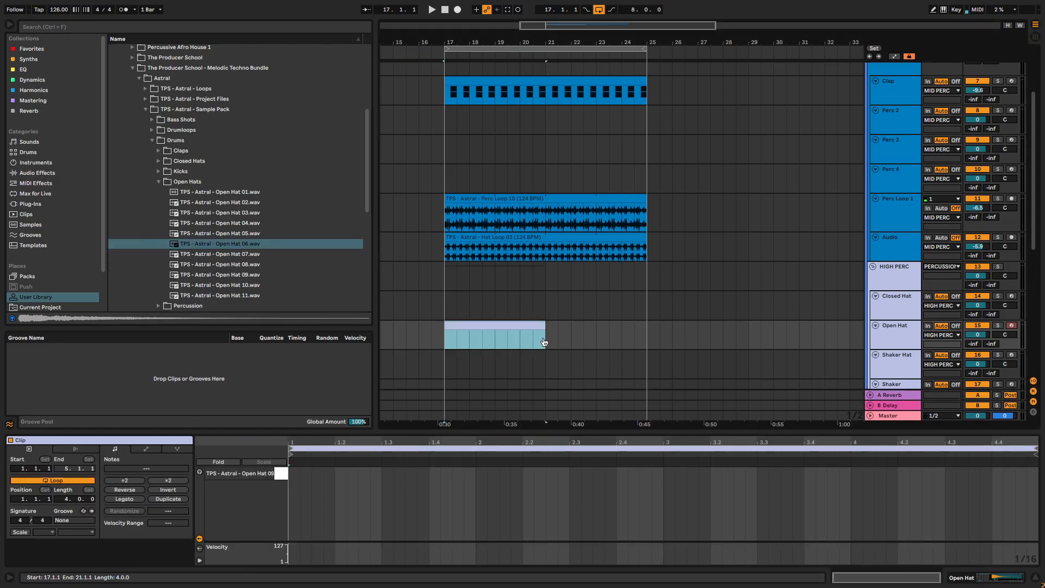
- Add an Open Hat 09 note at 1.1.3 and duplicate it onto every offbeat through the four-bar clip
{"action": "double_click", "coordinate": [315, 476]}
{"action": "key", "text": "space"}
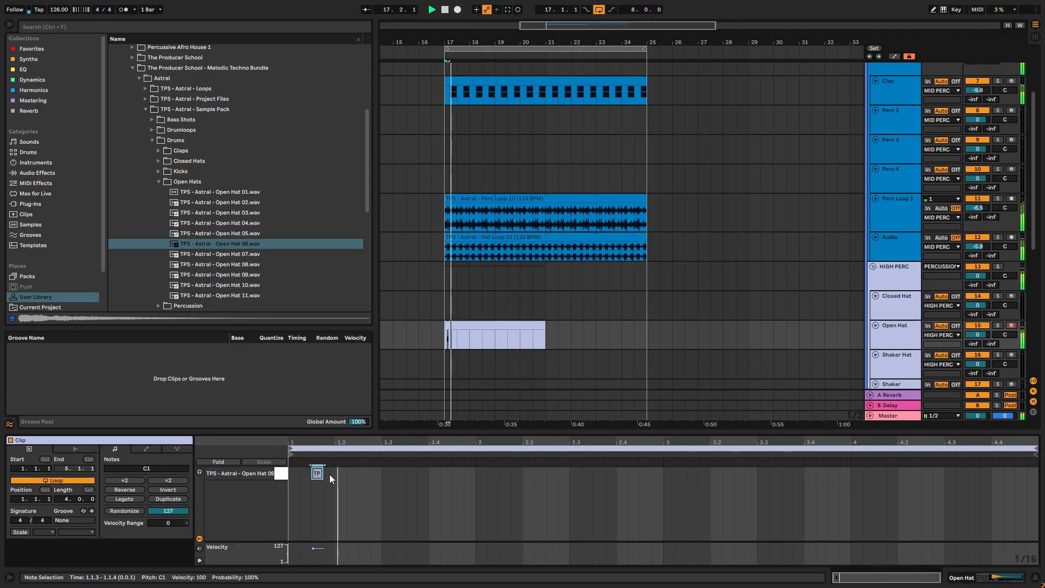
{"action": "key", "text": "space"}
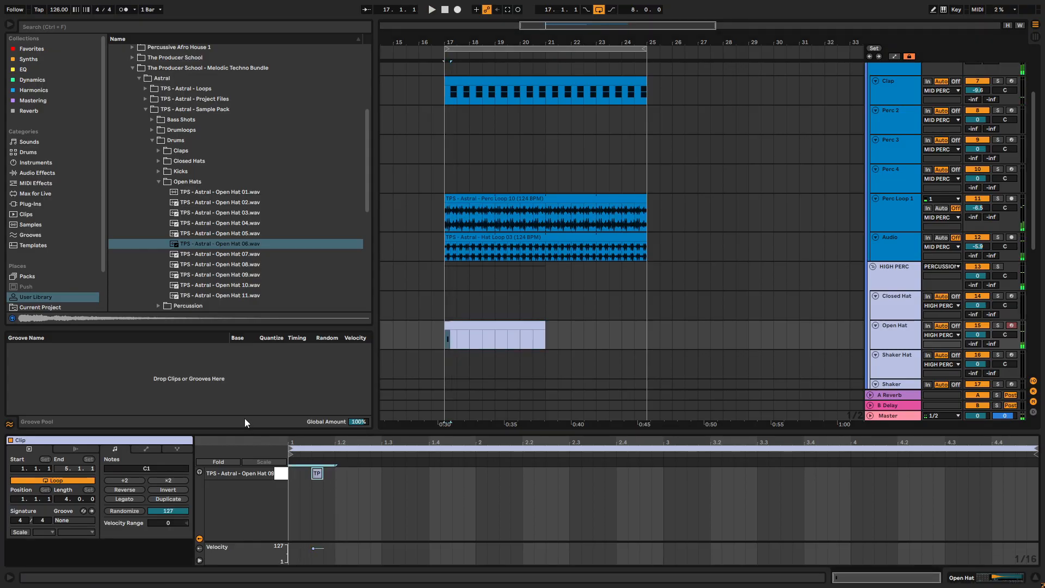
{"action": "key", "text": "ctrl+d"}
{"action": "key", "text": "ctrl+d"}
{"action": "key", "text": "ctrl+d"}
{"action": "key", "text": "ctrl+d"}
{"action": "key", "text": "ctrl+d"}
{"action": "key", "text": "ctrl+d"}
{"action": "key", "text": "ctrl+d"}
{"action": "key", "text": "ctrl+d"}
{"action": "key", "text": "ctrl+d"}
{"action": "key", "text": "ctrl+d"}
{"action": "key", "text": "ctrl+d"}
{"action": "key", "text": "ctrl+d"}
{"action": "key", "text": "ctrl+d"}
{"action": "key", "text": "ctrl+d"}
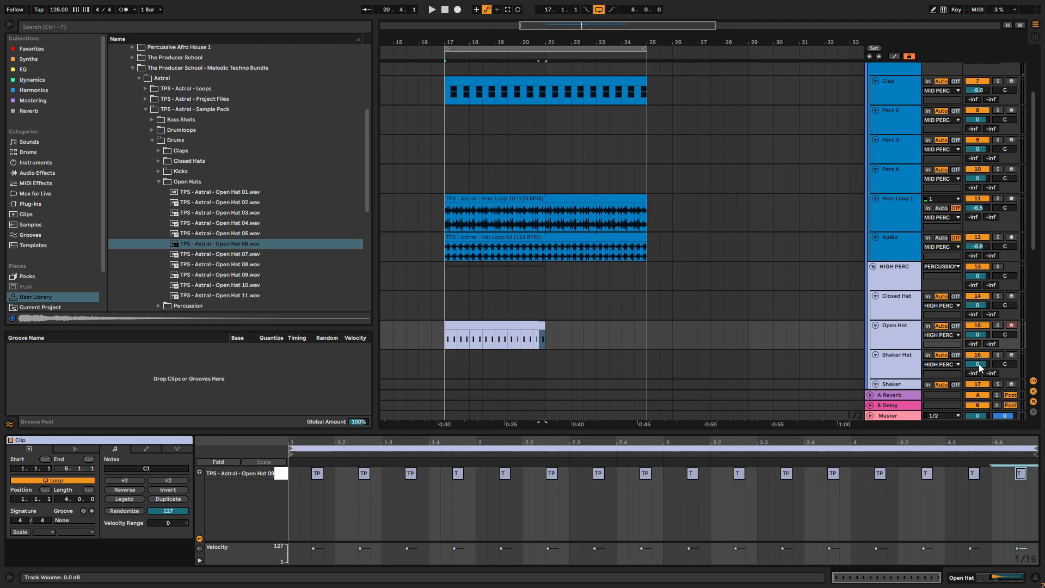
- Lower the Open Hat track's volume to -7.3 dB during playback
{"action": "key", "text": "space"}
{"action": "left_click_drag", "start_coordinate": [973, 335], "coordinate": [973, 356]}
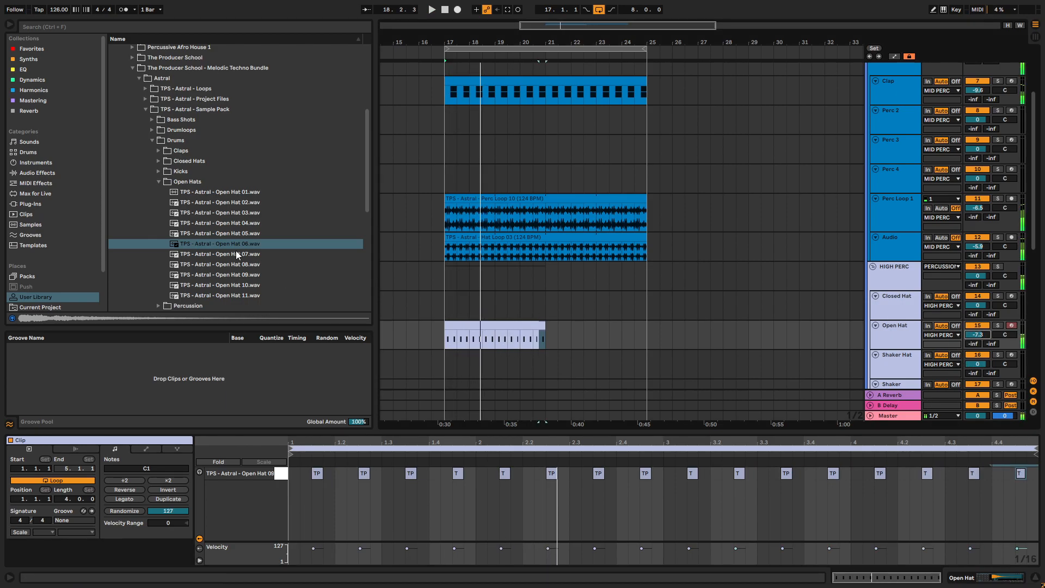
{"action": "key", "text": "space"}
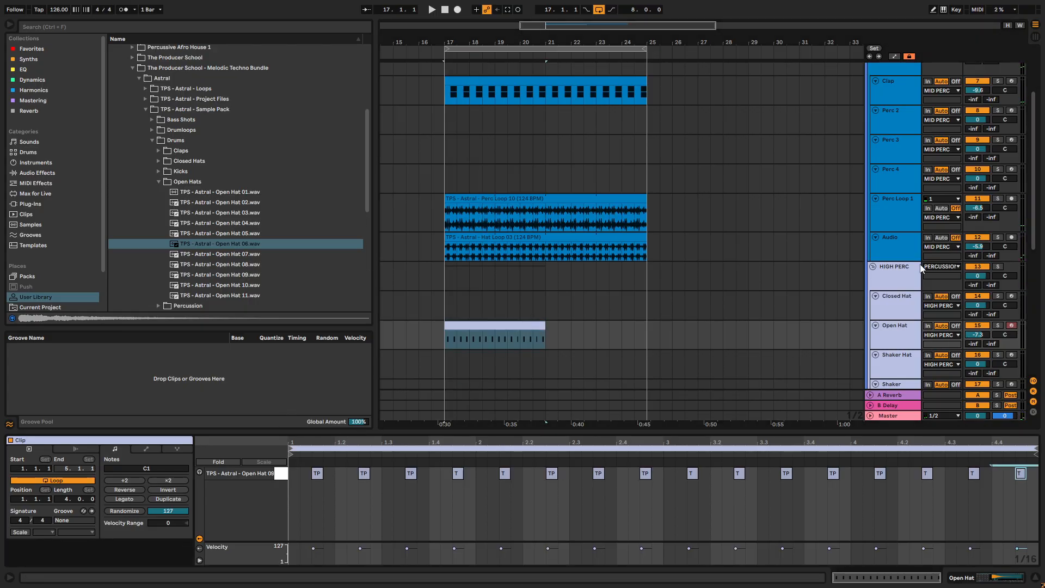
- Audition more open hats and load Open Hat 02 onto pad C#1 and Open Hat 03 onto pad D1 of the Drum Rack
{"action": "left_click", "coordinate": [893, 329]}
{"action": "left_click", "coordinate": [215, 194]}
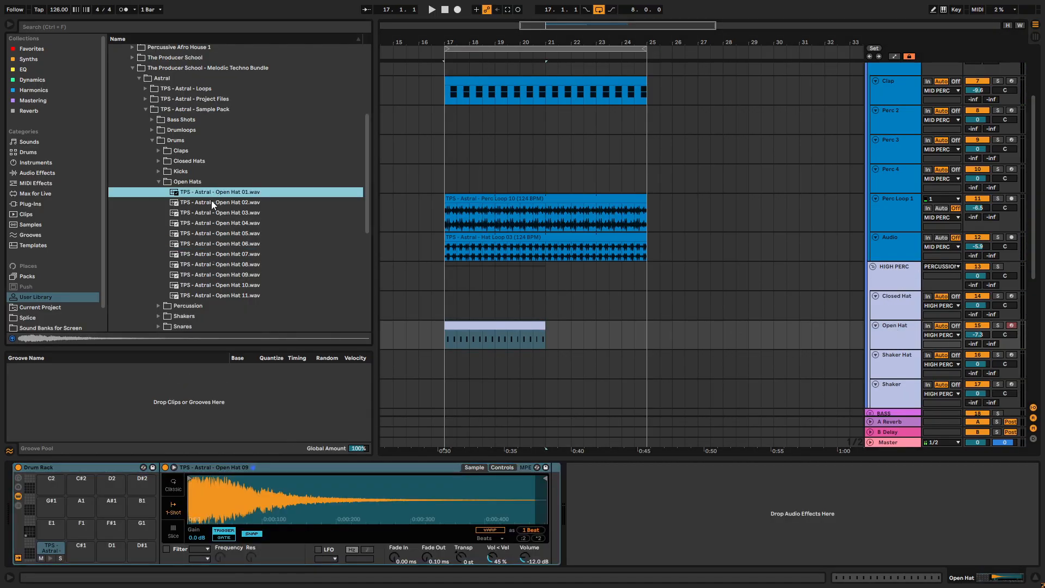
{"action": "left_click", "coordinate": [217, 203]}
{"action": "left_click_drag", "start_coordinate": [217, 204], "coordinate": [88, 552]}
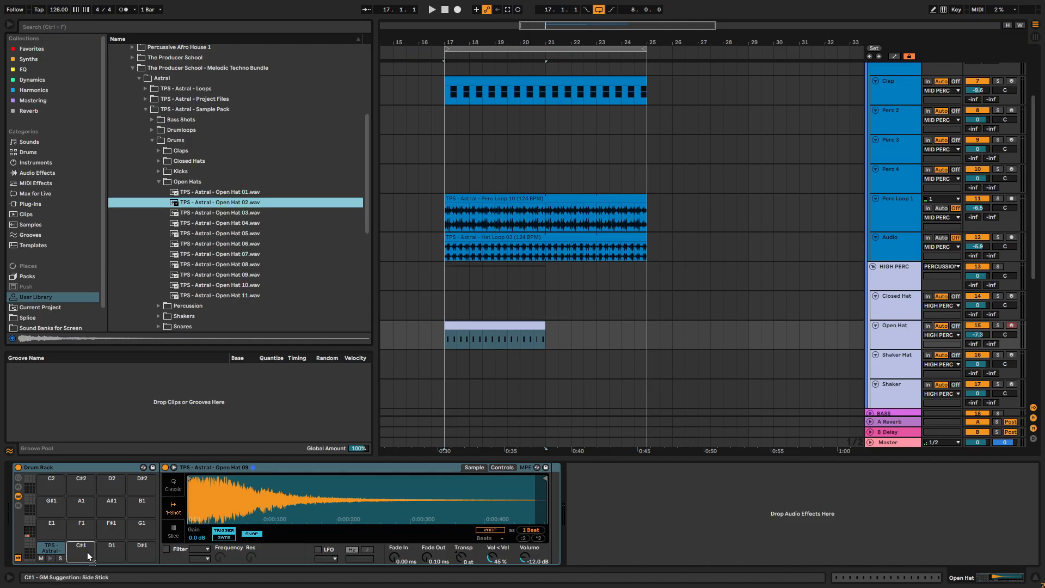
{"action": "left_click", "coordinate": [222, 232]}
{"action": "left_click", "coordinate": [230, 216]}
{"action": "left_click", "coordinate": [231, 222]}
{"action": "left_click", "coordinate": [231, 214]}
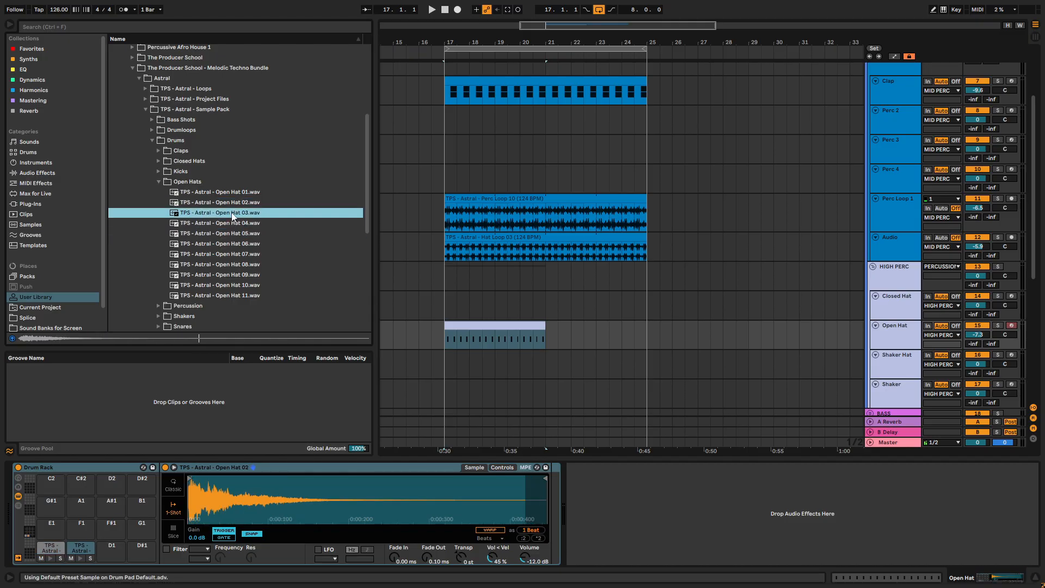
- Compare Open Hat 02 and 03 by moving all notes between their rows during playback, leaving the notes on Open Hat 02
{"action": "double_click", "coordinate": [470, 337]}
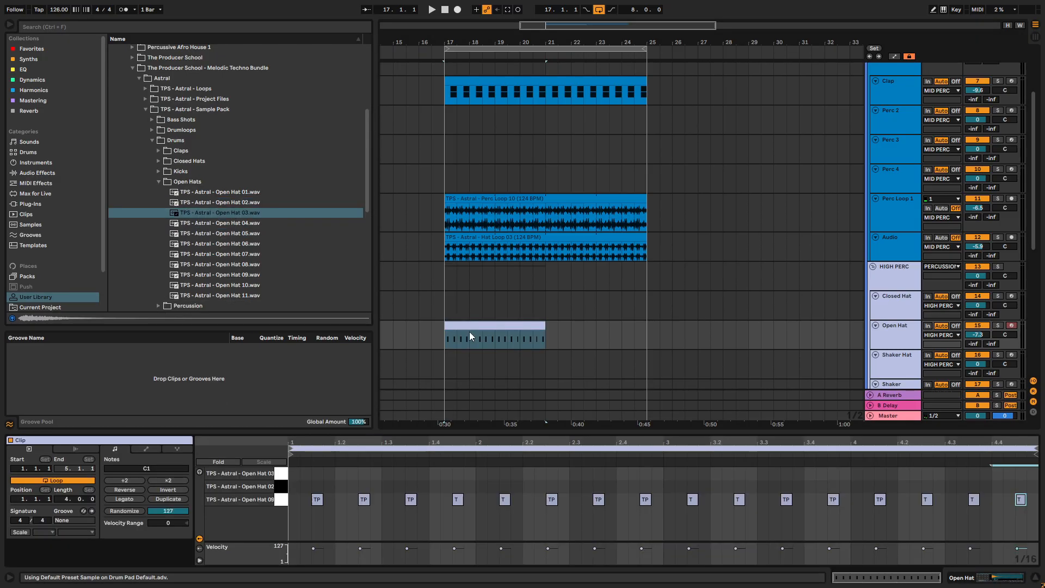
{"action": "key", "text": "ctrl+a"}
{"action": "key", "text": "Up"}
{"action": "key", "text": "space"}
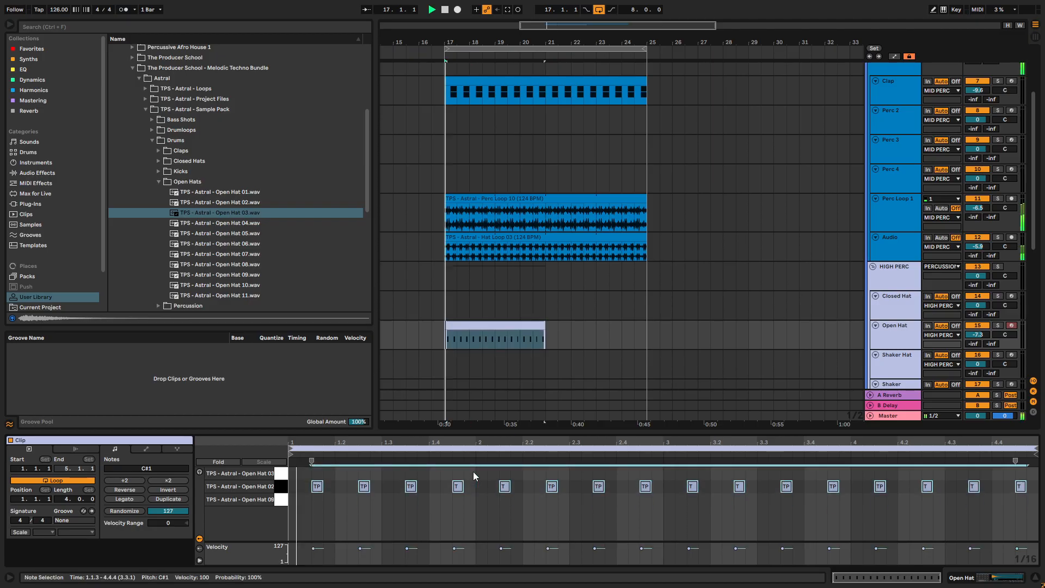
{"action": "key", "text": "Up"}
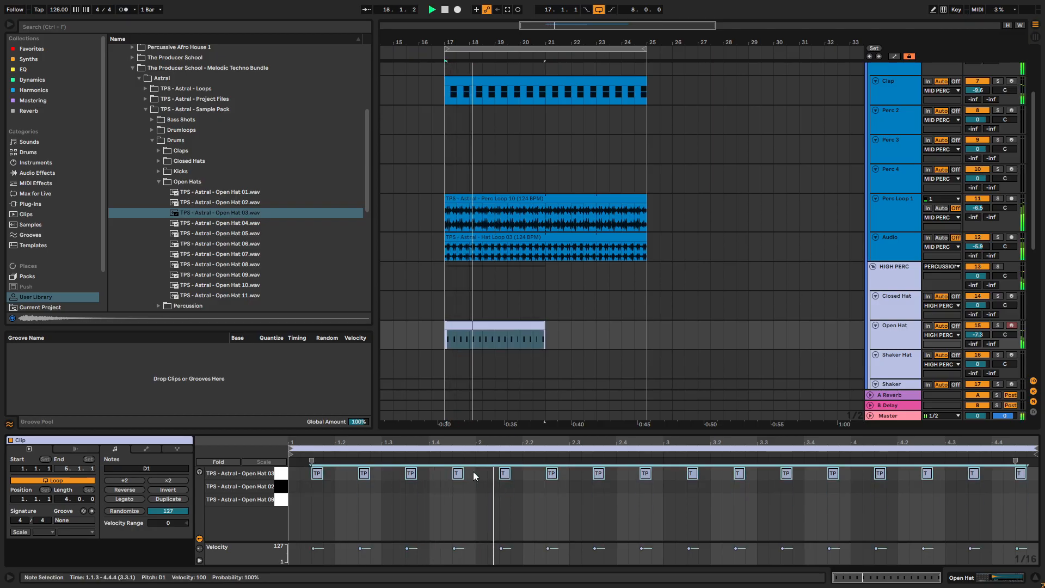
{"action": "key", "text": "Down"}
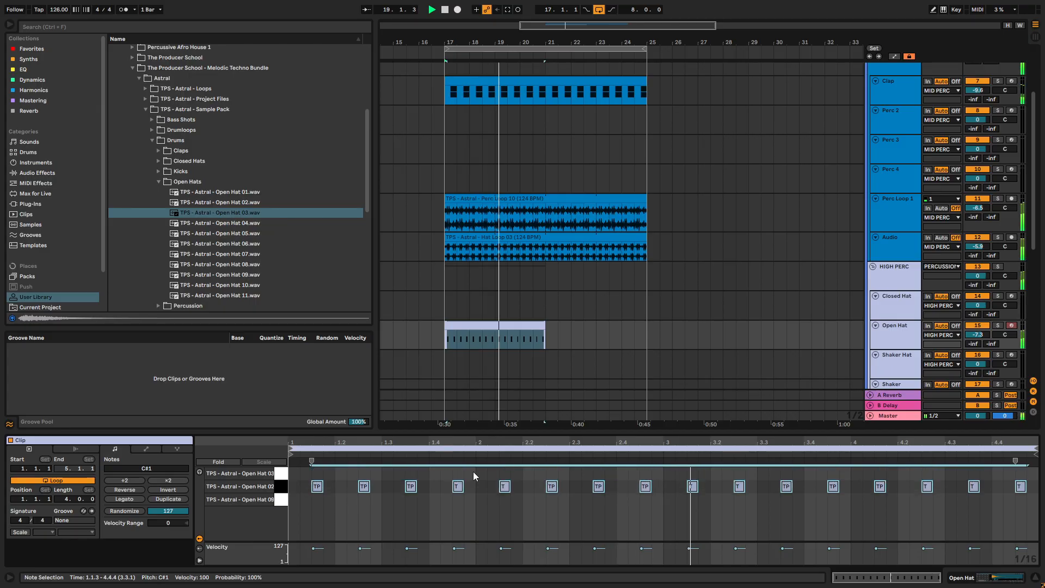
- Extend the looped Open Hat clip to bar 25 so it spans eight bars
{"action": "left_click_drag", "start_coordinate": [547, 330], "coordinate": [646, 325]}
{"action": "scroll", "coordinate": [766, 281], "scroll_direction": "down", "scroll_amount": 2}
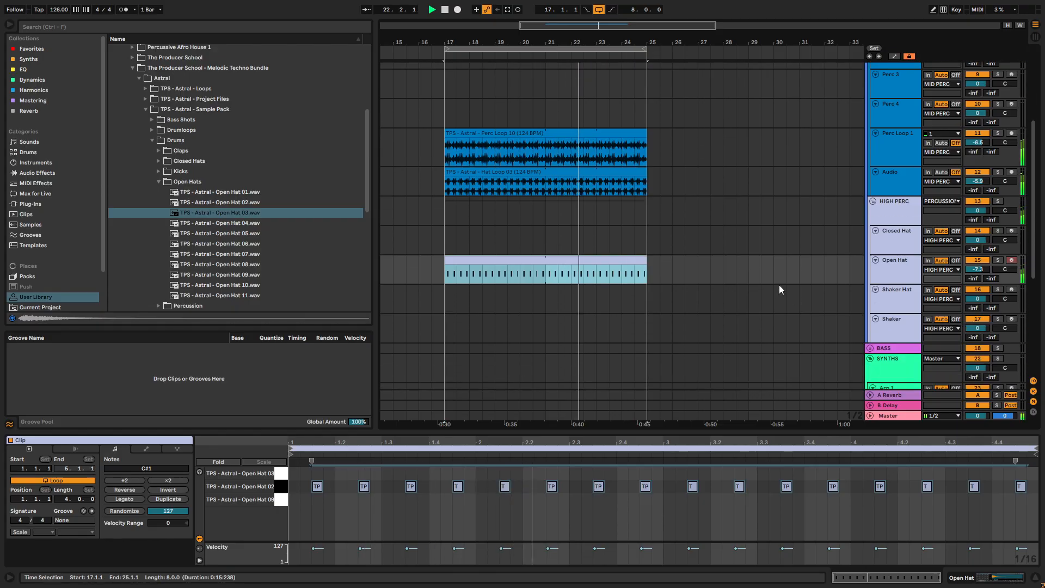
{"action": "scroll", "coordinate": [802, 202], "scroll_direction": "down", "scroll_amount": 2}
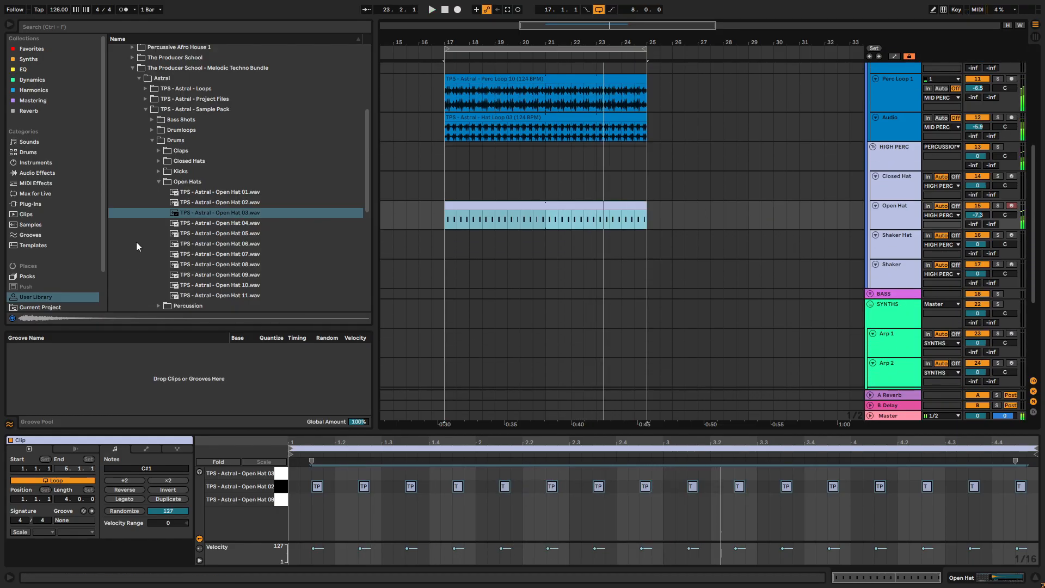
- Audition samples from the Shakers and Top Loops folders of the Astral sample pack
{"action": "left_click", "coordinate": [158, 181]}
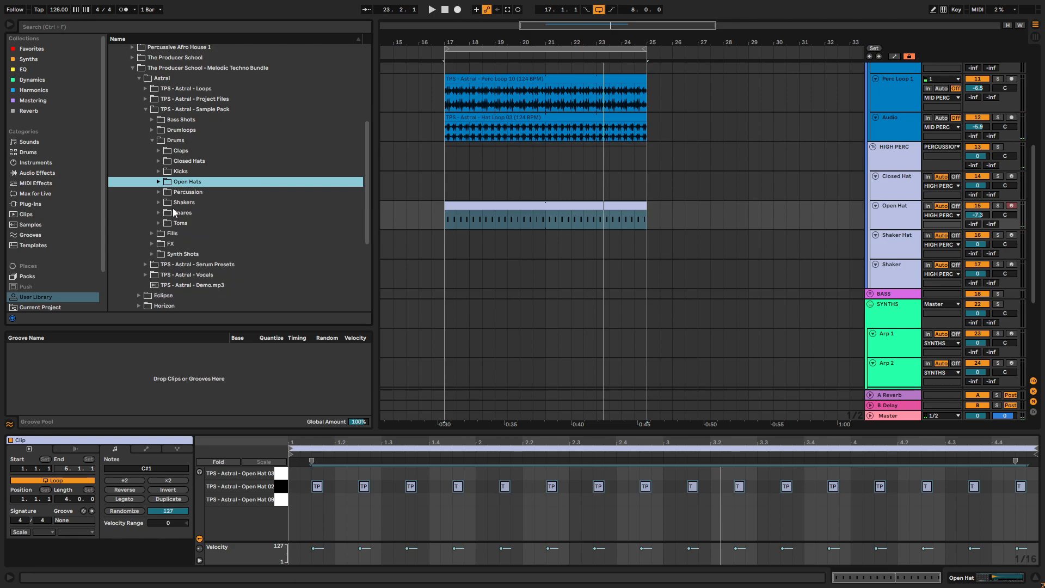
{"action": "left_click", "coordinate": [158, 202]}
{"action": "left_click", "coordinate": [211, 234]}
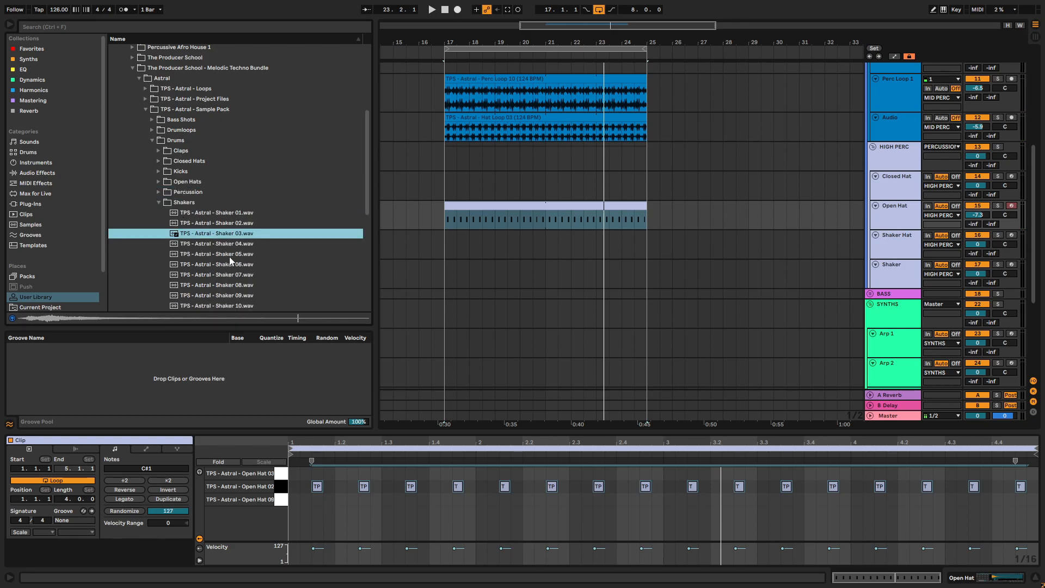
{"action": "left_click", "coordinate": [152, 130]}
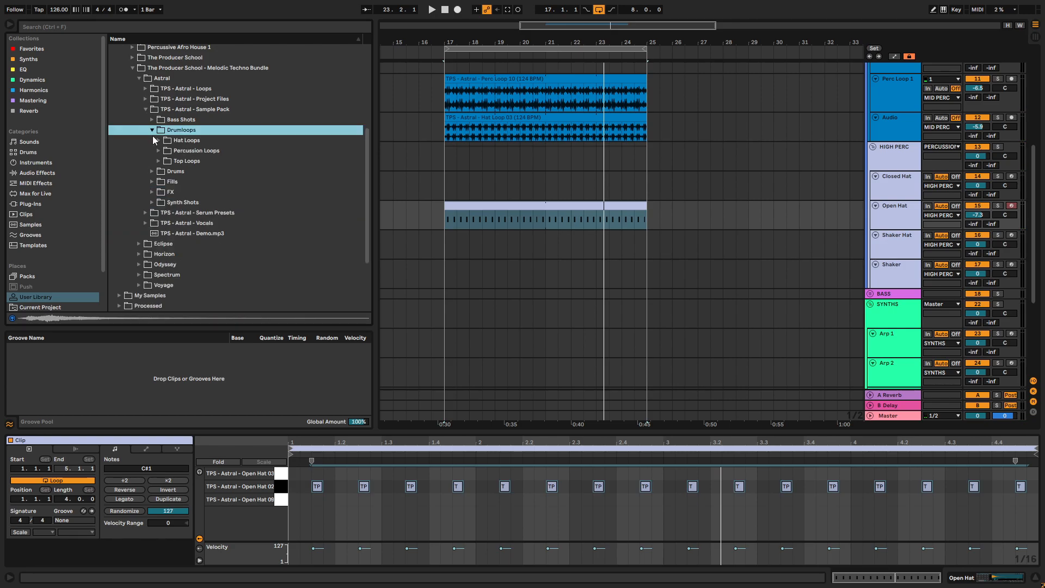
{"action": "left_click", "coordinate": [159, 161]}
{"action": "left_click", "coordinate": [208, 183]}
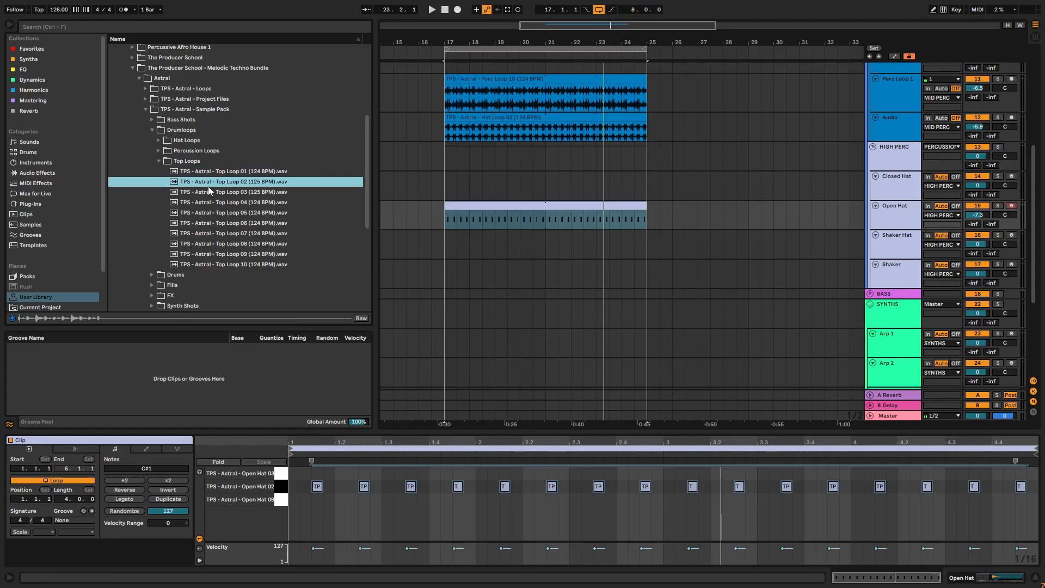
{"action": "left_click", "coordinate": [243, 211]}
{"action": "key", "text": "Down"}
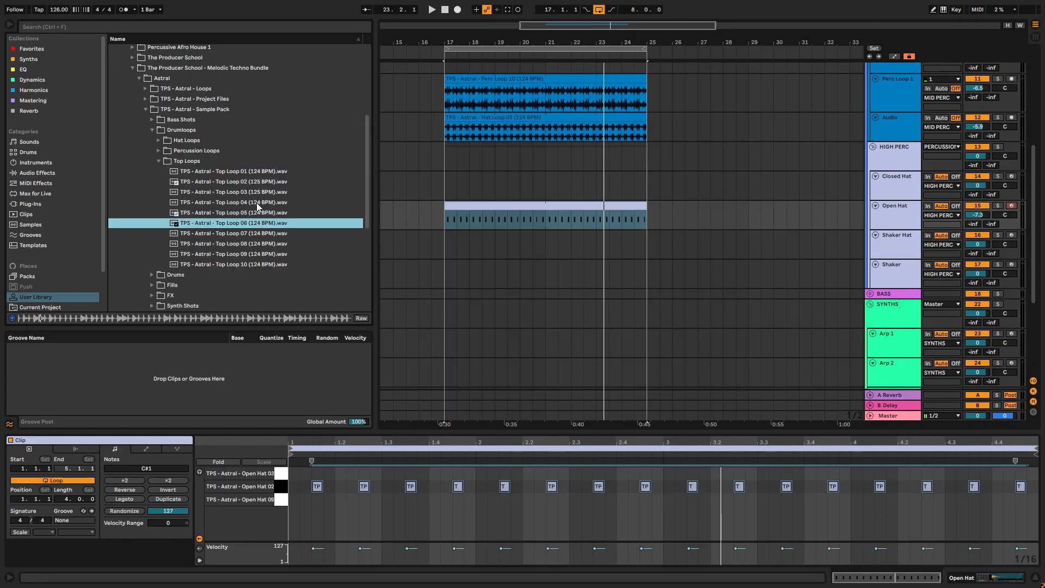
{"action": "key", "text": "Down"}
{"action": "key", "text": "Down"}
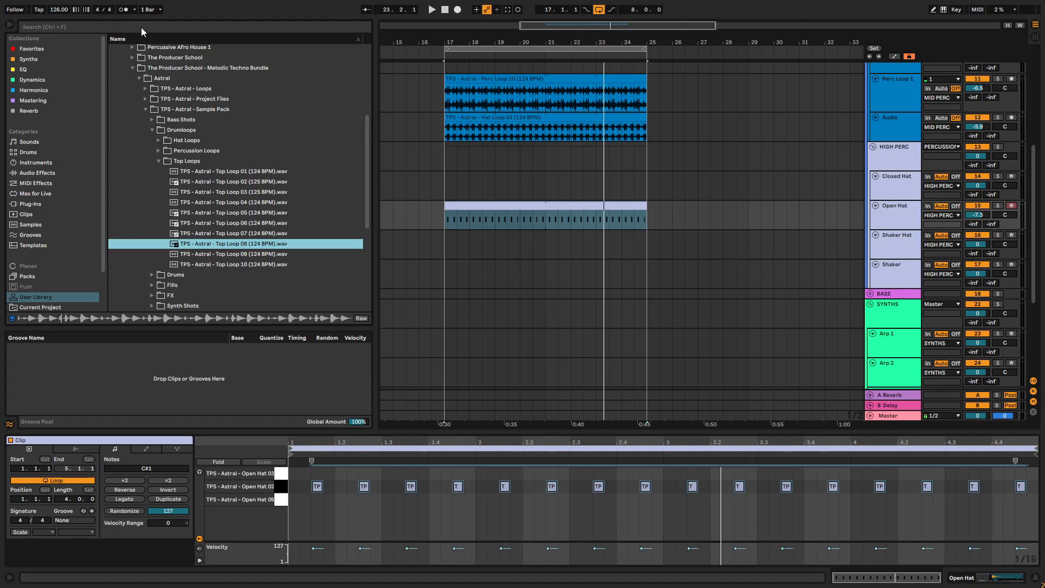
- Search the User Library for "shaker" and audition Shaker Loop 01 from the Voyage sample pack's Shaker Loops folder
{"action": "left_click", "coordinate": [129, 27]}
{"action": "type", "text": "shaker"}
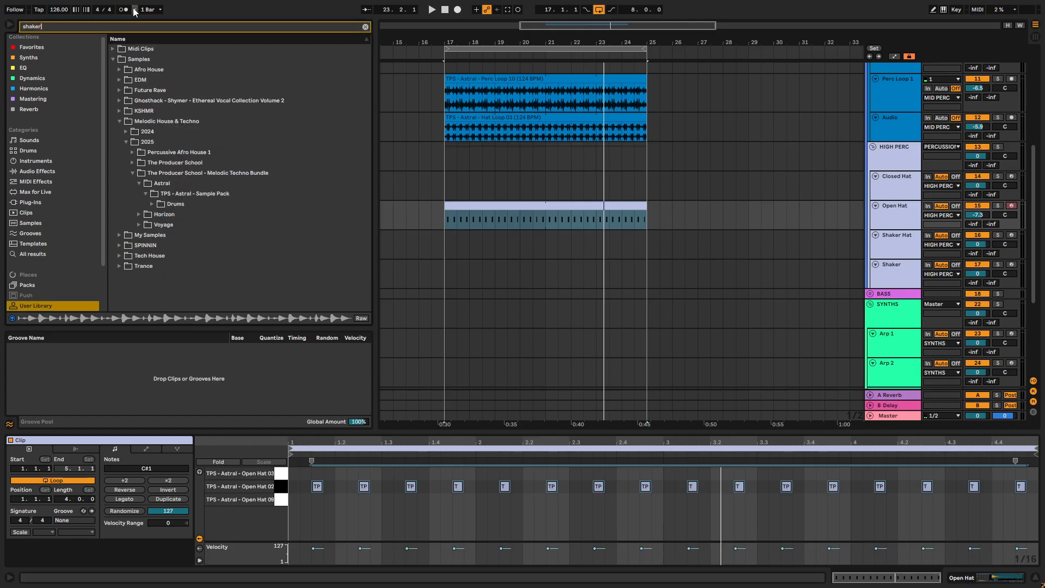
{"action": "left_click", "coordinate": [140, 215]}
{"action": "left_click", "coordinate": [146, 204]}
{"action": "left_click", "coordinate": [153, 215]}
{"action": "left_click", "coordinate": [139, 234]}
{"action": "left_click", "coordinate": [146, 214]}
{"action": "left_click", "coordinate": [152, 224]}
{"action": "left_click", "coordinate": [158, 234]}
{"action": "left_click", "coordinate": [168, 245]}
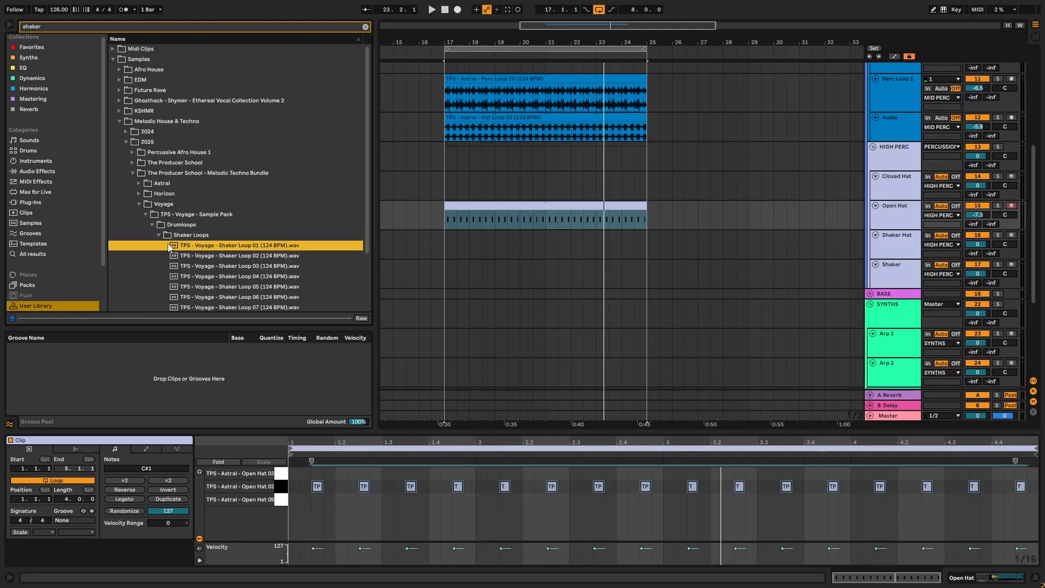
- Insert an audio track below the Shaker Hat track and name it Shaker Loop
{"action": "scroll", "coordinate": [243, 254], "scroll_direction": "down", "scroll_amount": 2}
{"action": "scroll", "coordinate": [899, 229], "scroll_direction": "down", "scroll_amount": 1}
{"action": "left_click", "coordinate": [901, 221]}
{"action": "left_click", "coordinate": [893, 201]}
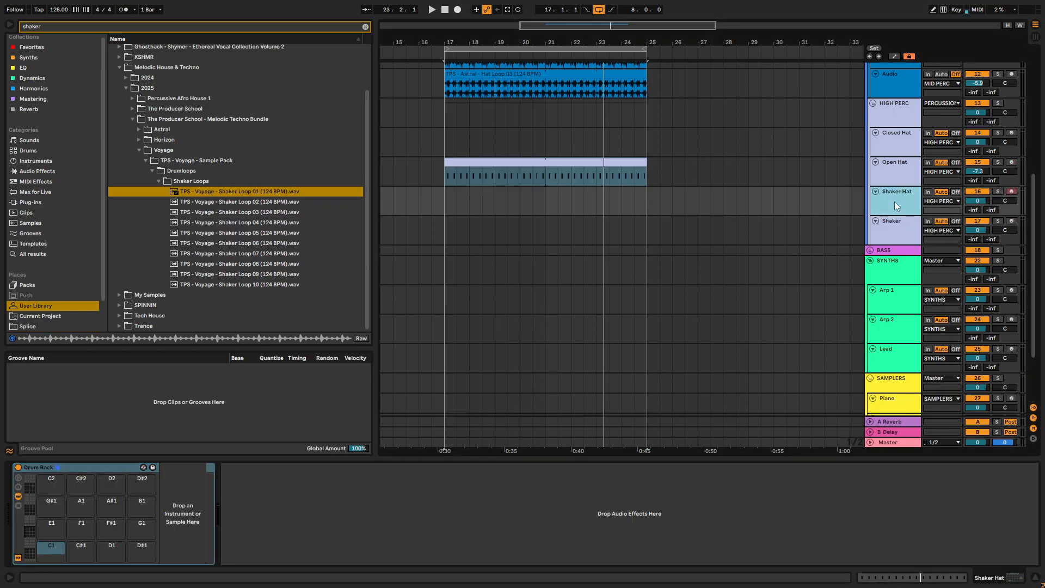
{"action": "right_click", "coordinate": [897, 198]}
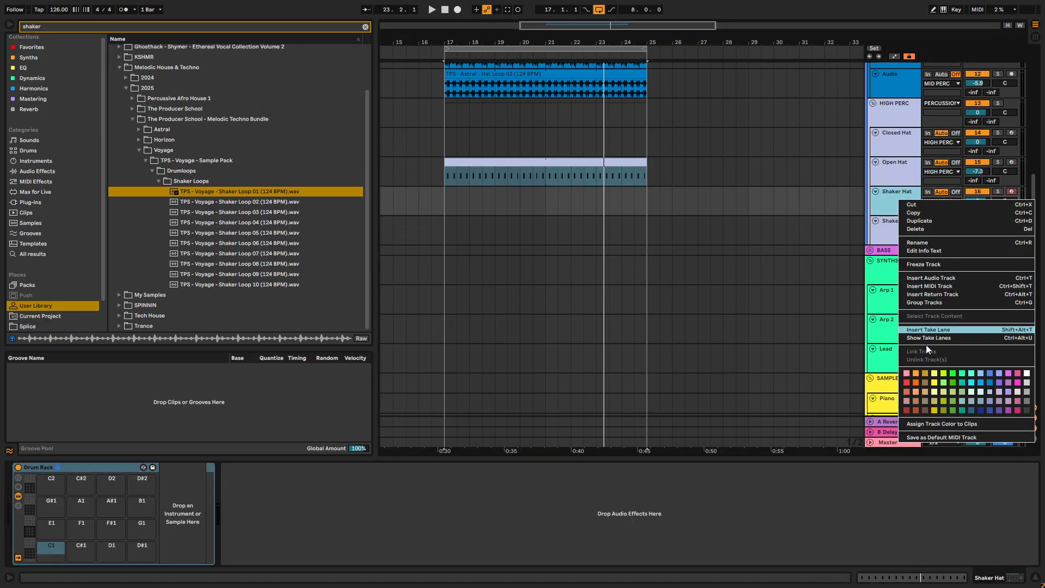
{"action": "left_click", "coordinate": [928, 278]}
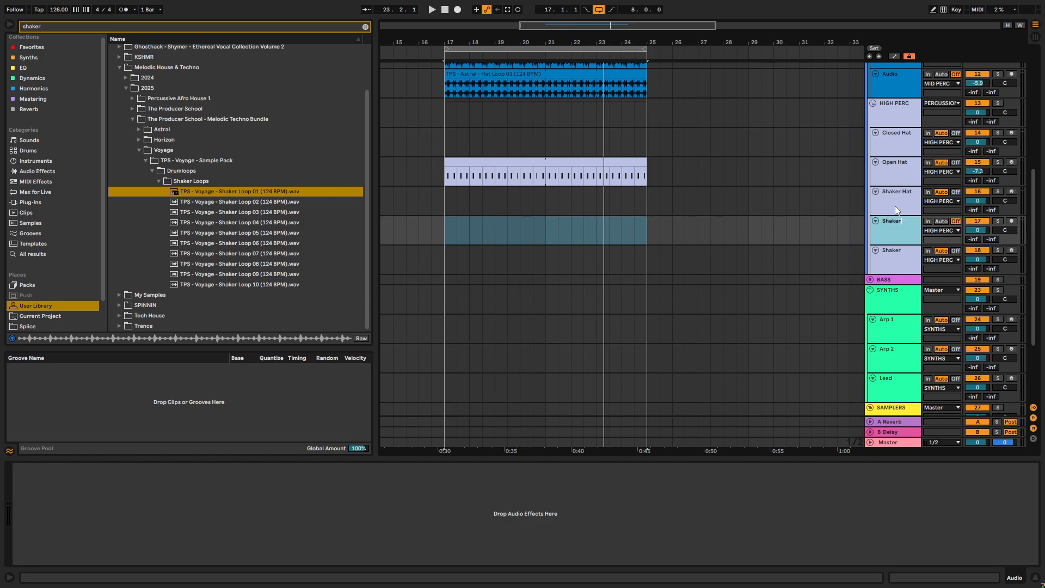
{"action": "type", "text": "Loop"}
- Place Voyage Shaker Loop 01 at bar 17 on the Shaker Loop track and extend it to bar 25
{"action": "key", "text": "space"}
{"action": "left_click_drag", "start_coordinate": [242, 193], "coordinate": [445, 232]}
{"action": "left_click_drag", "start_coordinate": [547, 222], "coordinate": [647, 225]}
- Try Voyage Shaker Loop 03 on the Shaker Loop track, and place Shaker Loop 04 over bars 17 to 21 for playback
{"action": "left_click", "coordinate": [243, 204]}
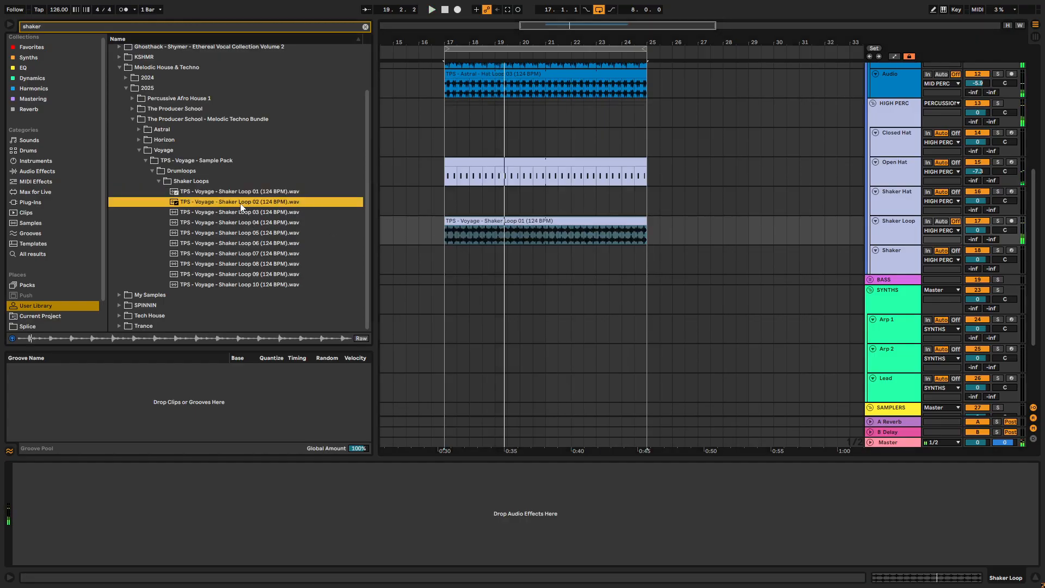
{"action": "left_click", "coordinate": [231, 214]}
{"action": "left_click_drag", "start_coordinate": [231, 214], "coordinate": [468, 242]}
{"action": "key", "text": "space"}
{"action": "left_click_drag", "start_coordinate": [259, 222], "coordinate": [448, 232]}
{"action": "key", "text": "space"}
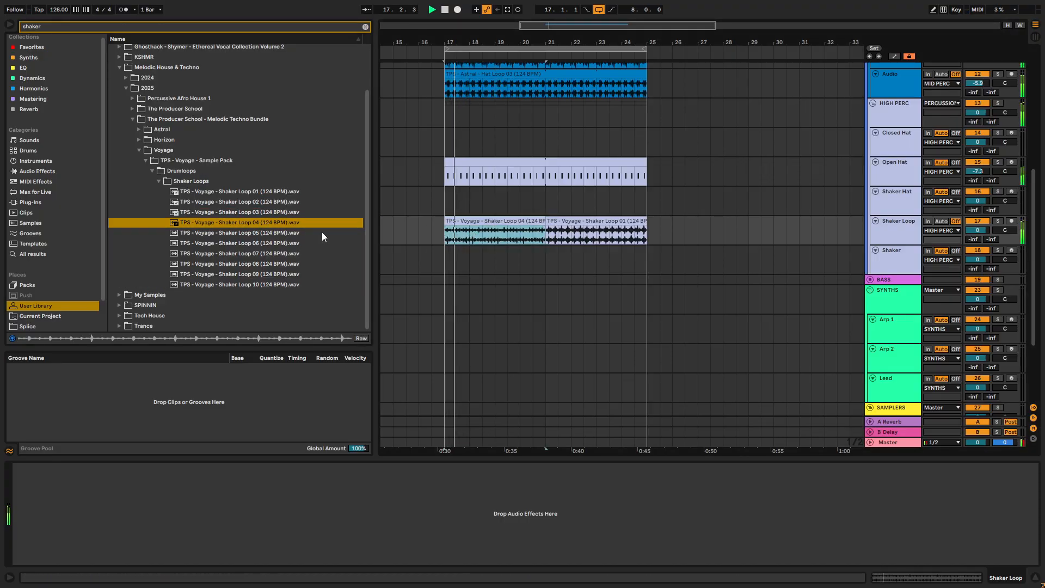
- Try Voyage Shaker Loop 05 on the Shaker Loop track and audition Shaker Loops 06 to 10
{"action": "left_click", "coordinate": [276, 234]}
{"action": "left_click_drag", "start_coordinate": [276, 238], "coordinate": [449, 233]}
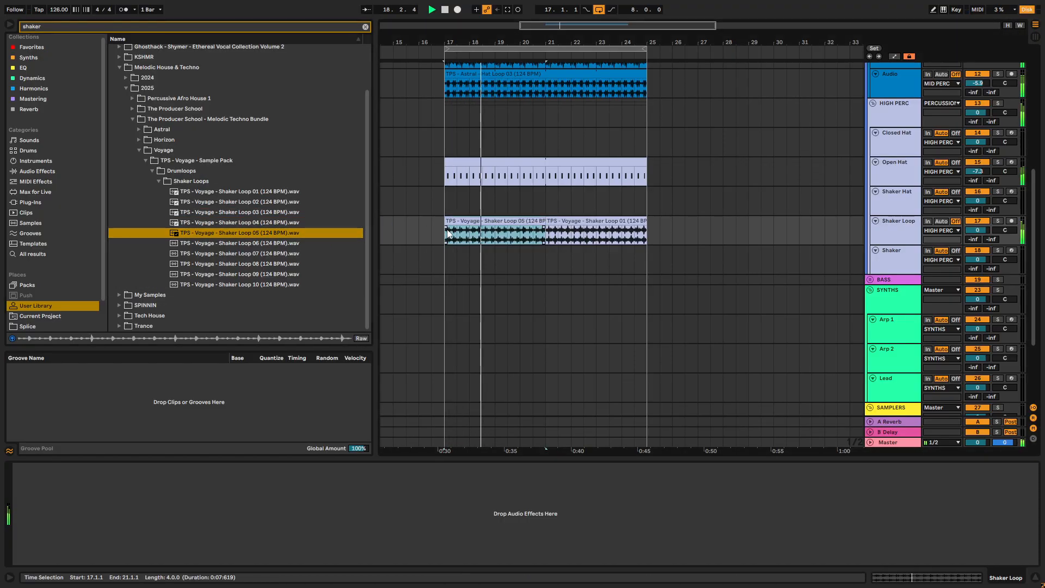
{"action": "left_click", "coordinate": [260, 245]}
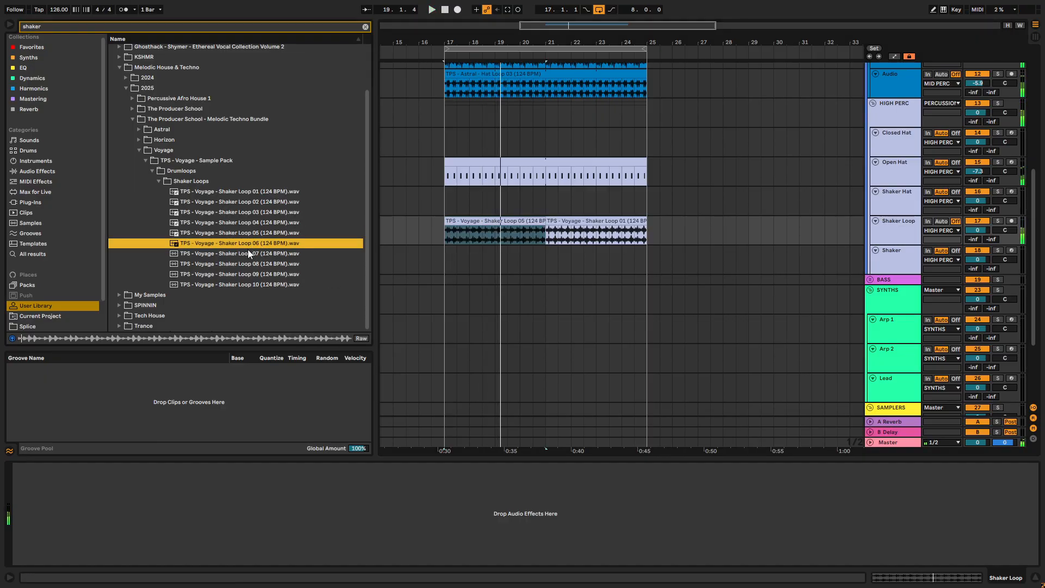
{"action": "left_click", "coordinate": [243, 254]}
{"action": "left_click", "coordinate": [236, 265]}
{"action": "left_click", "coordinate": [237, 271]}
{"action": "left_click", "coordinate": [238, 281]}
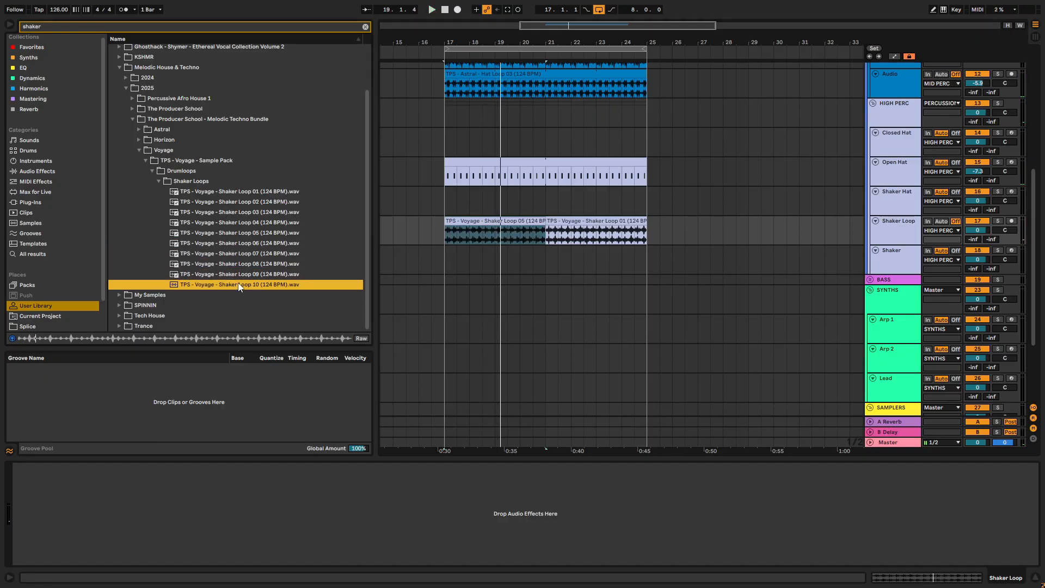
- Try Voyage Shaker Loops 08, 09 and 10 in turn over bars 17 to 21 of the Shaker Loop track
{"action": "left_click", "coordinate": [238, 262]}
{"action": "left_click_drag", "start_coordinate": [239, 265], "coordinate": [452, 233]}
{"action": "key", "text": "space"}
{"action": "left_click", "coordinate": [256, 272]}
{"action": "left_click_drag", "start_coordinate": [254, 271], "coordinate": [476, 237]}
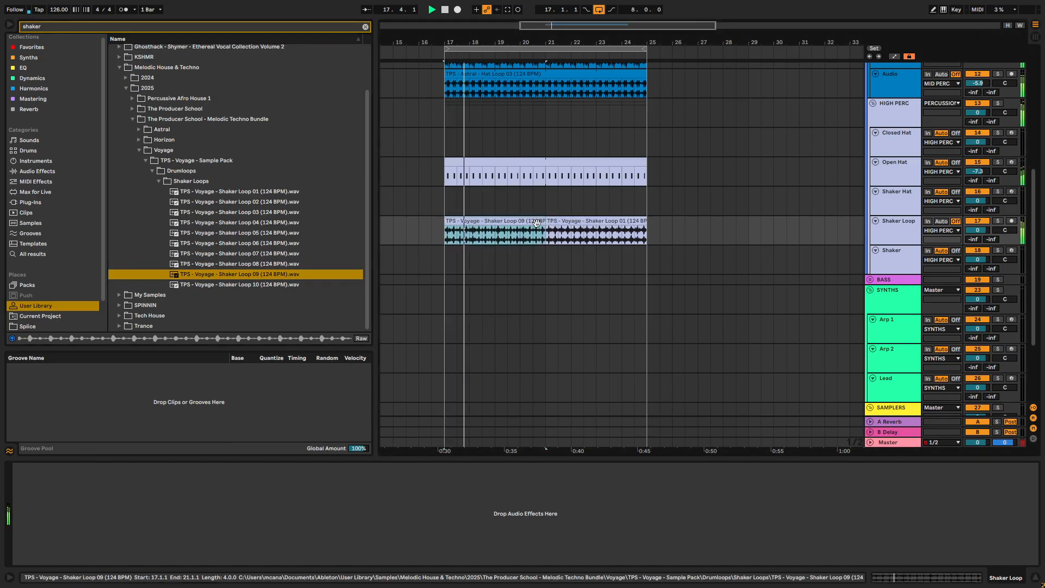
{"action": "left_click", "coordinate": [271, 284]}
{"action": "left_click_drag", "start_coordinate": [244, 281], "coordinate": [512, 233]}
{"action": "key", "text": "space"}
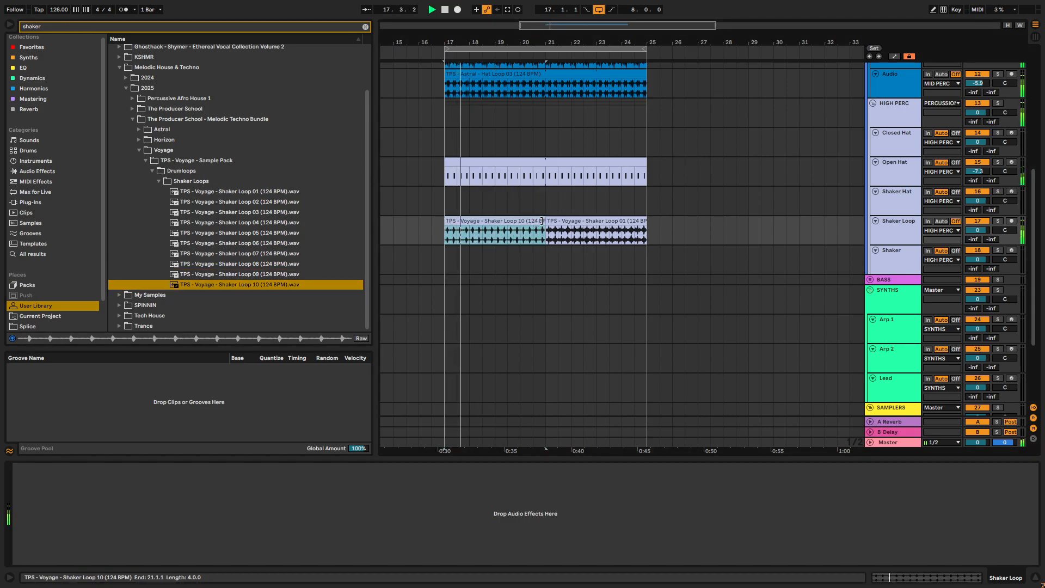
- Place Voyage Shaker Loop 03 at bar 17 on the Shaker Loop track and extend it to bar 25
{"action": "left_click", "coordinate": [253, 201]}
{"action": "left_click", "coordinate": [250, 211]}
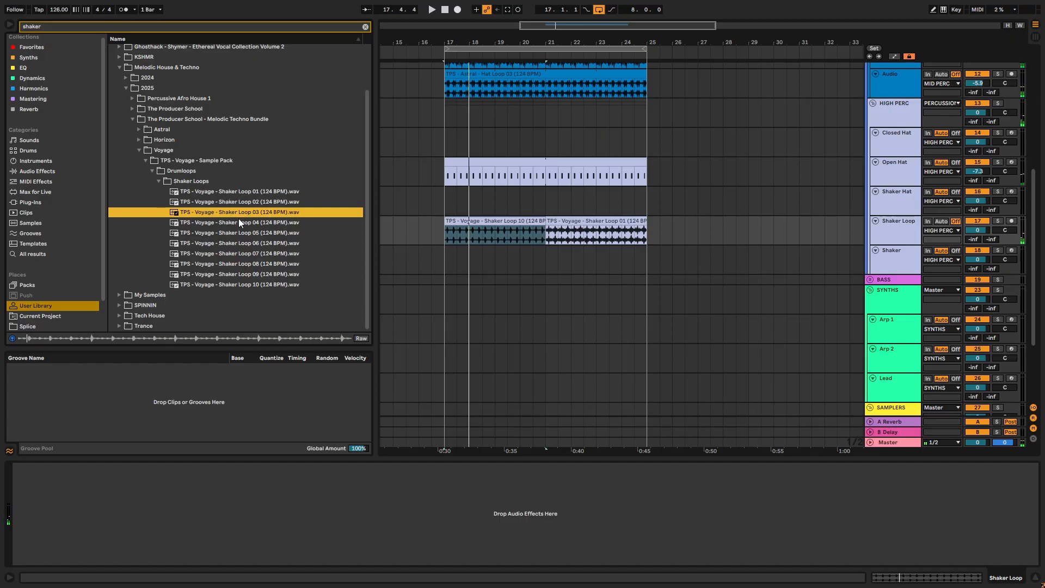
{"action": "left_click_drag", "start_coordinate": [240, 216], "coordinate": [446, 224]}
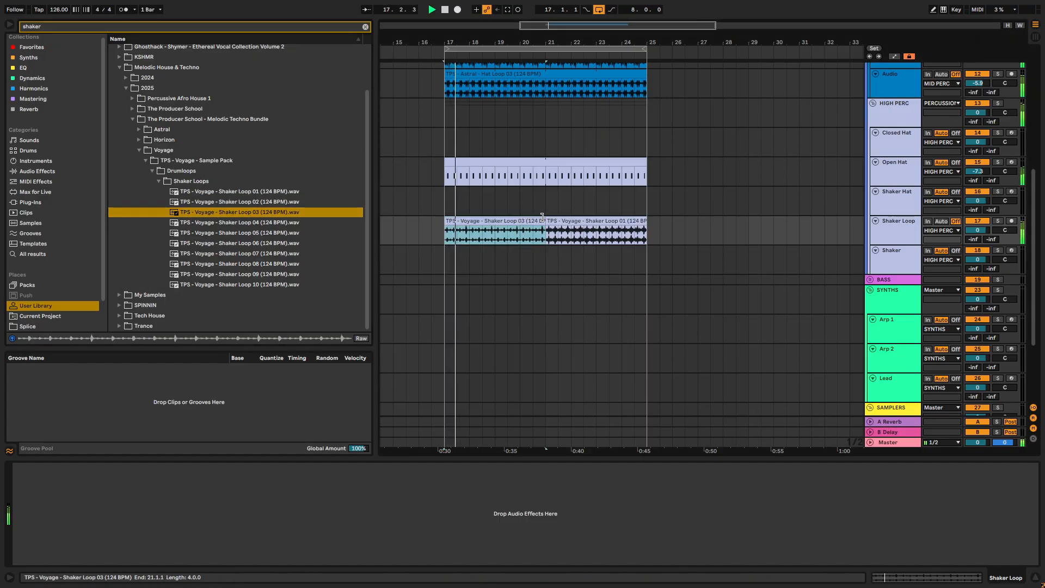
{"action": "left_click_drag", "start_coordinate": [629, 218], "coordinate": [646, 218]}
- Lower the Shaker Loop track's volume to -7.9 dB and stop playback
{"action": "left_click_drag", "start_coordinate": [978, 229], "coordinate": [977, 250]}
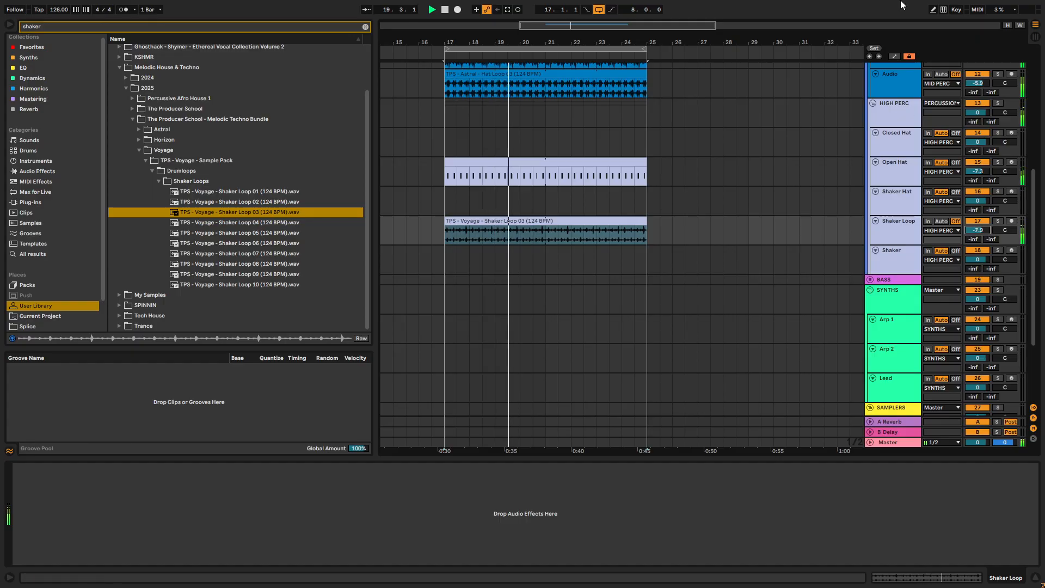
{"action": "scroll", "coordinate": [575, 190], "scroll_direction": "up", "scroll_amount": 3}
{"action": "key", "text": "space"}
{"action": "scroll", "coordinate": [860, 147], "scroll_direction": "down", "scroll_amount": 4}
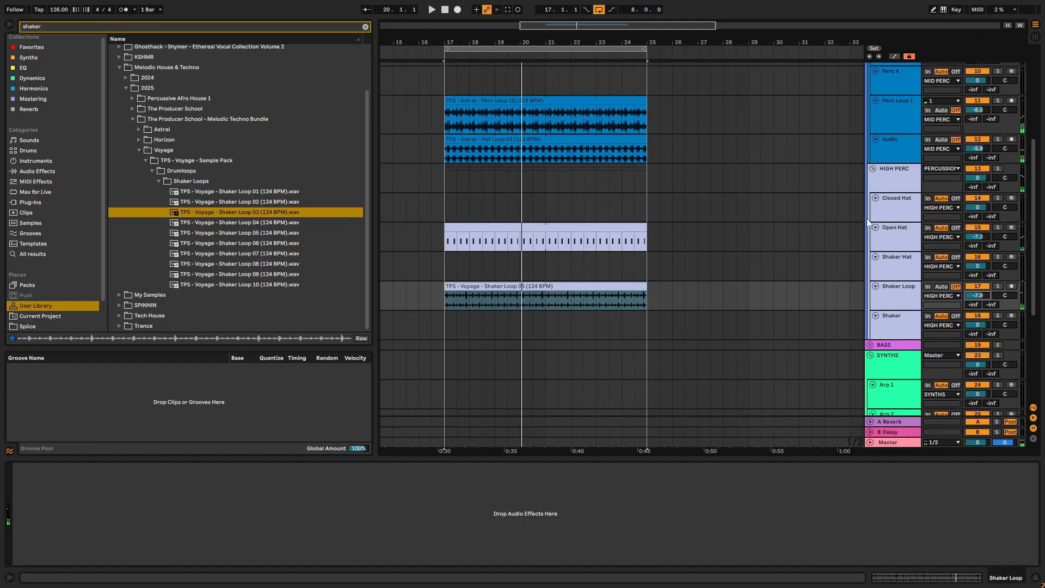
{"action": "scroll", "coordinate": [870, 136], "scroll_direction": "up", "scroll_amount": 10}
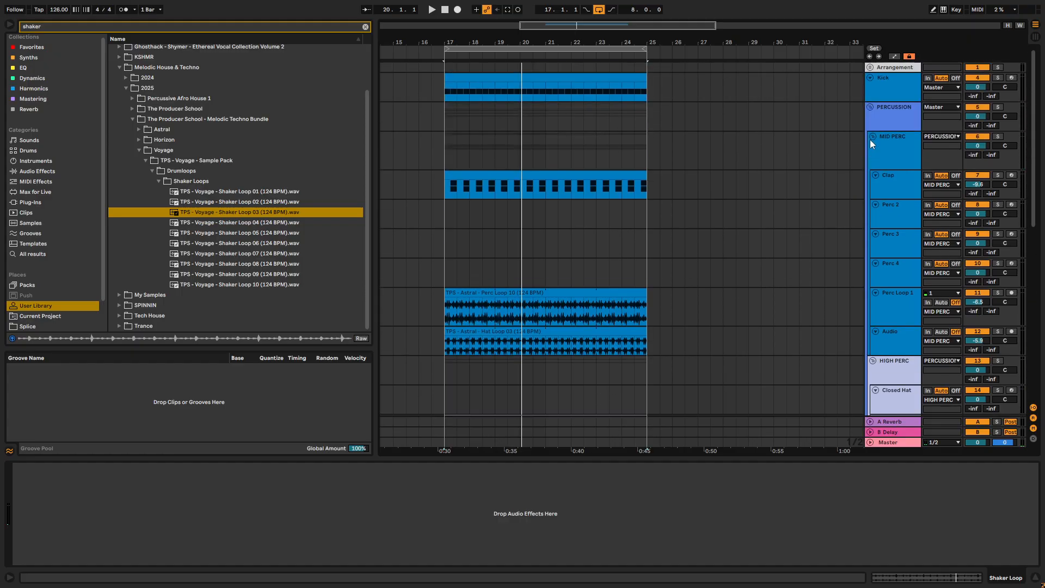
- Clear the library search and audition downlifters in the Voyage sample pack's FX folder, including Downlifter 03
{"action": "left_click", "coordinate": [366, 27]}
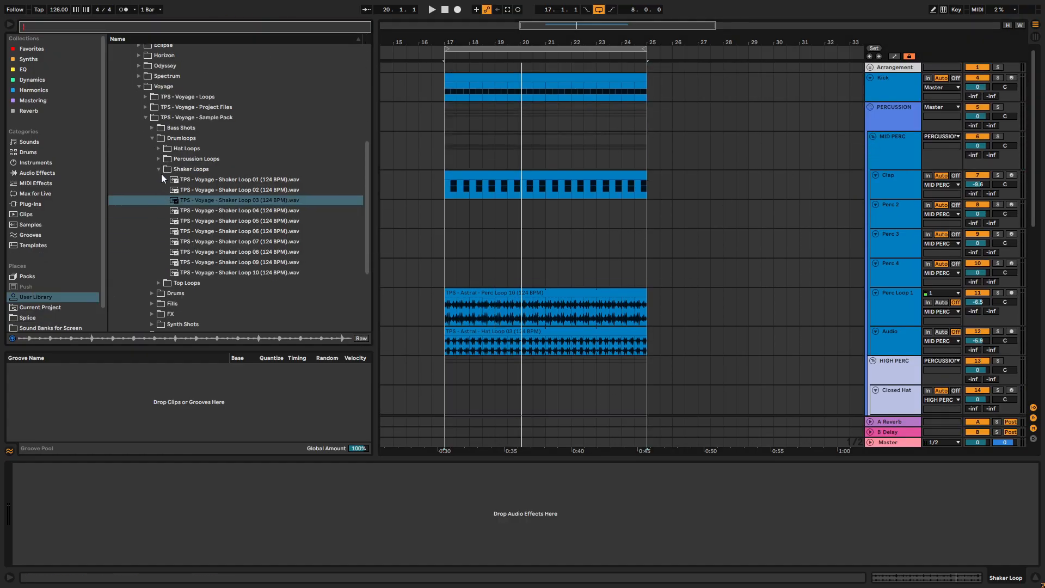
{"action": "left_click", "coordinate": [159, 169]}
{"action": "left_click", "coordinate": [153, 210]}
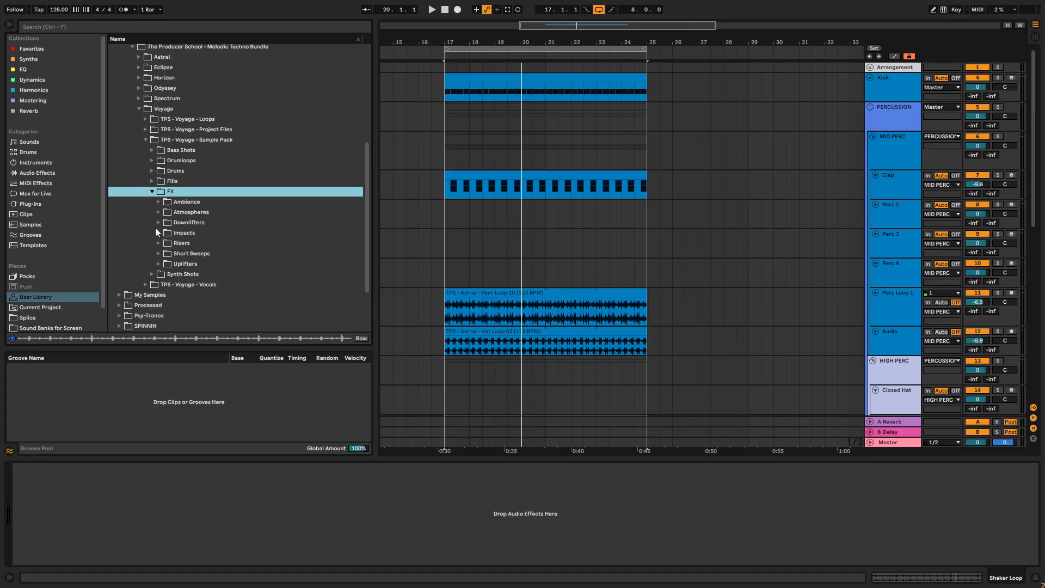
{"action": "left_click", "coordinate": [158, 223]}
{"action": "left_click", "coordinate": [198, 253]}
{"action": "scroll", "coordinate": [217, 258], "scroll_direction": "down", "scroll_amount": 3}
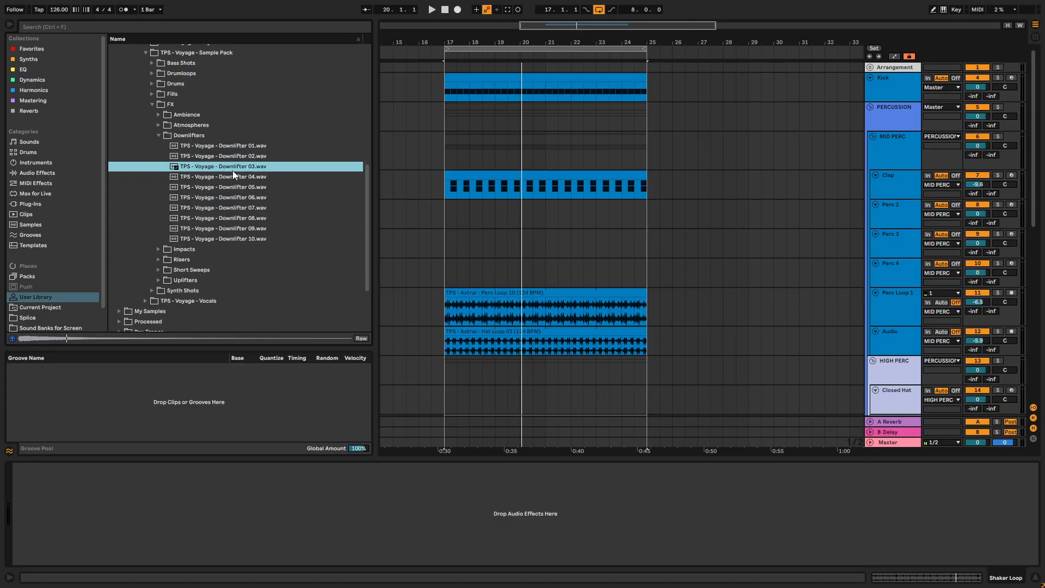
- Fold the PERCUSSION, BASS and SYNTHS groups and unfold the FX group's tracks
{"action": "left_click", "coordinate": [871, 107]}
{"action": "left_click", "coordinate": [869, 127]}
{"action": "left_click", "coordinate": [870, 126]}
{"action": "left_click", "coordinate": [870, 137]}
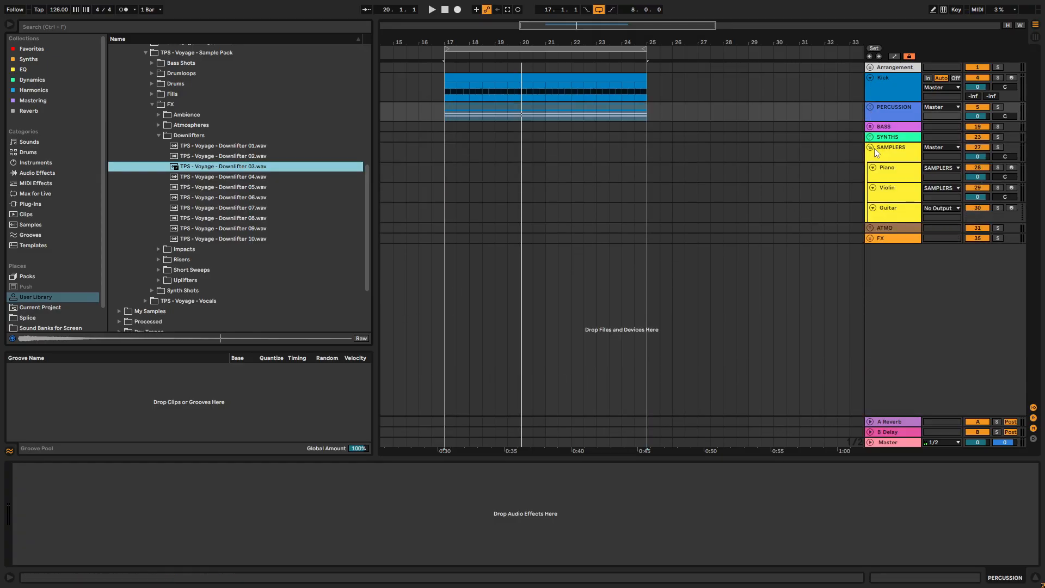
{"action": "left_click", "coordinate": [870, 238]}
{"action": "left_click", "coordinate": [894, 266]}
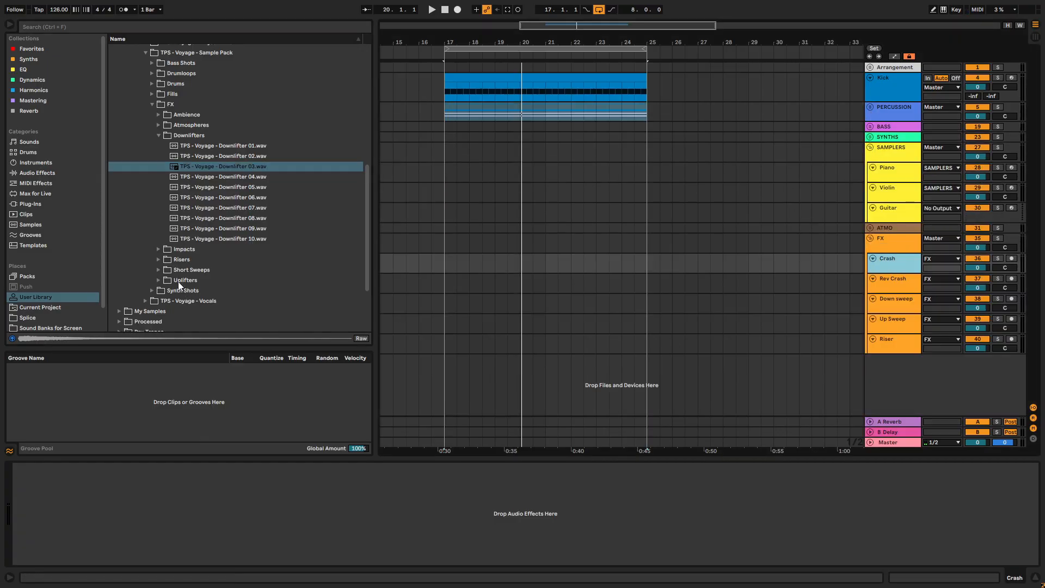
- Place Voyage Downlifter 04 at bar 17 on the Down sweep track and lower its volume to -15.7 dB
{"action": "left_click", "coordinate": [226, 169]}
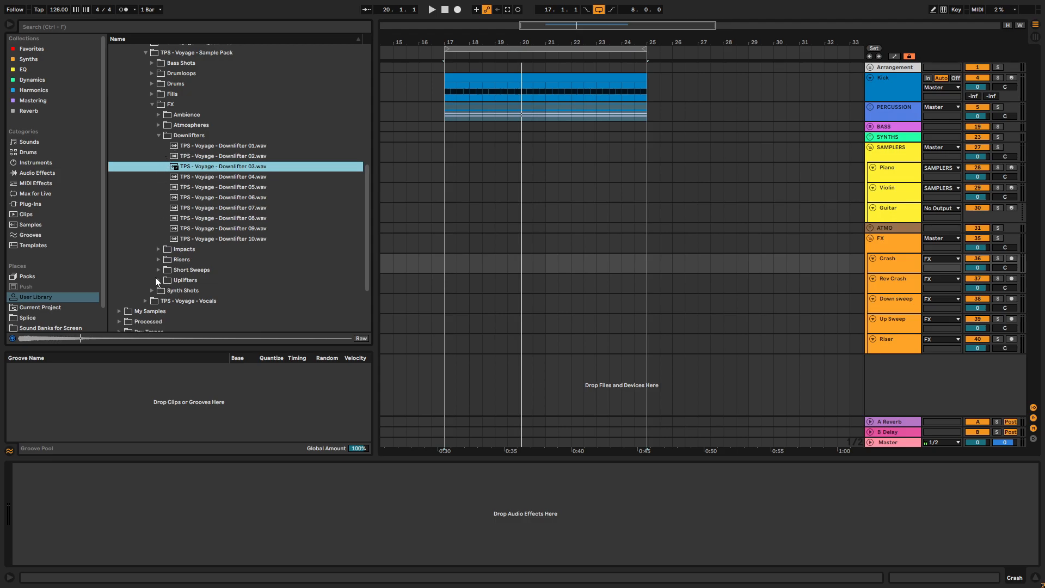
{"action": "left_click", "coordinate": [197, 176]}
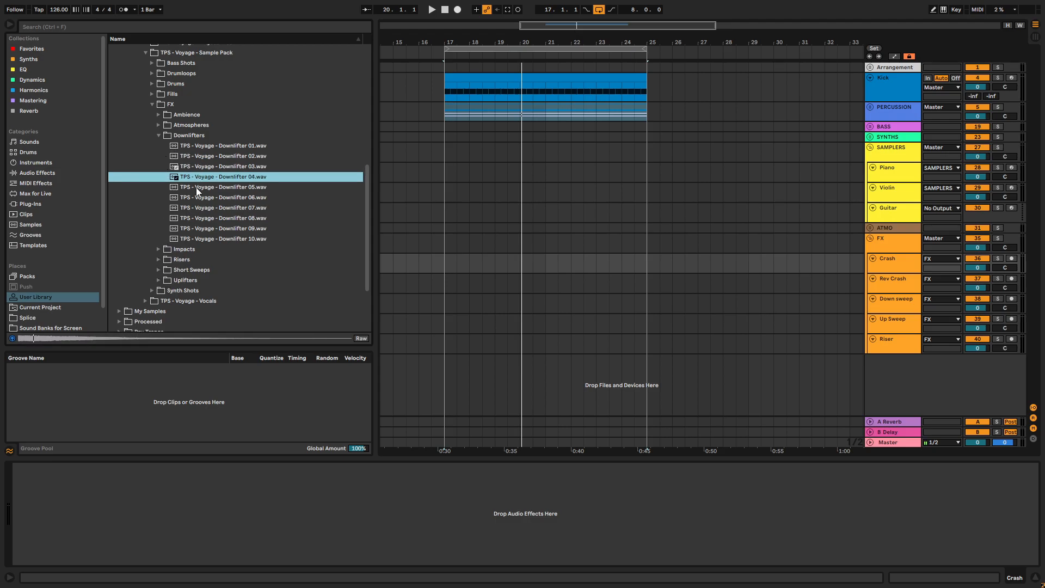
{"action": "left_click_drag", "start_coordinate": [190, 177], "coordinate": [447, 301]}
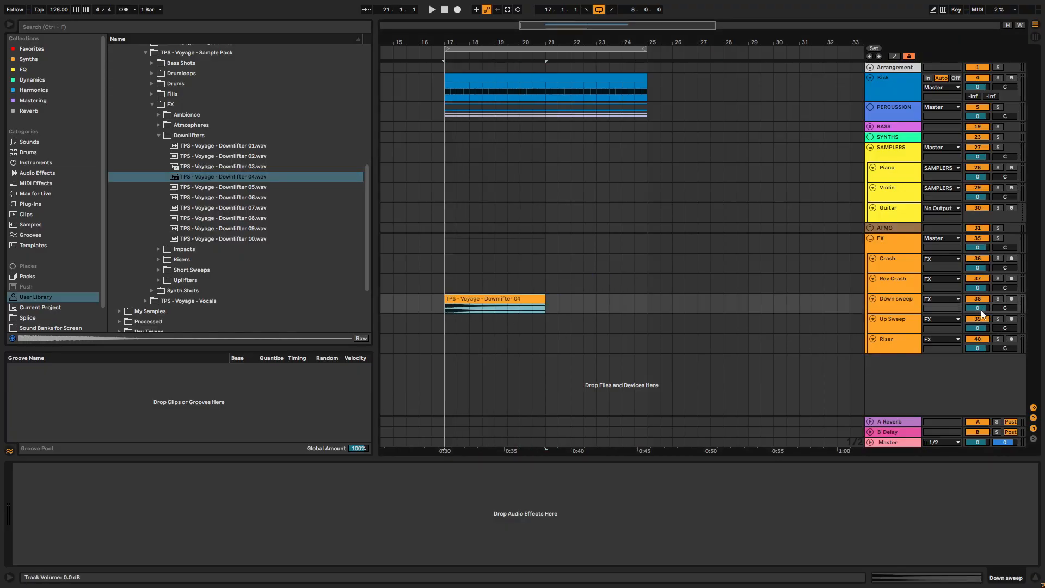
{"action": "left_click_drag", "start_coordinate": [967, 311], "coordinate": [967, 337]}
{"action": "key", "text": "space"}
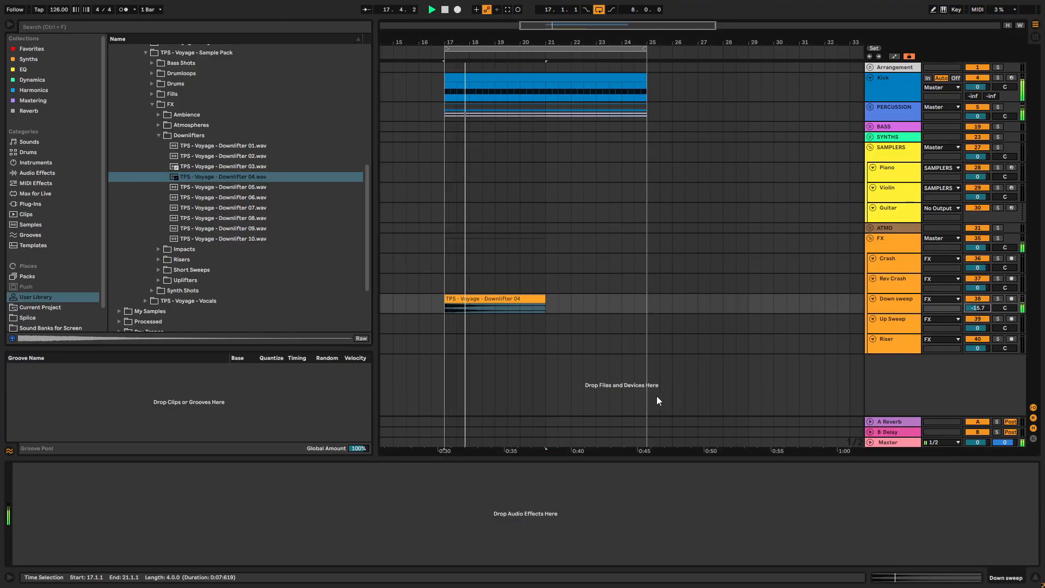
- Audition samples in the Voyage pack's Uplifters folder, including Uplifters 01, 07 and 08
{"action": "left_click", "coordinate": [159, 135]}
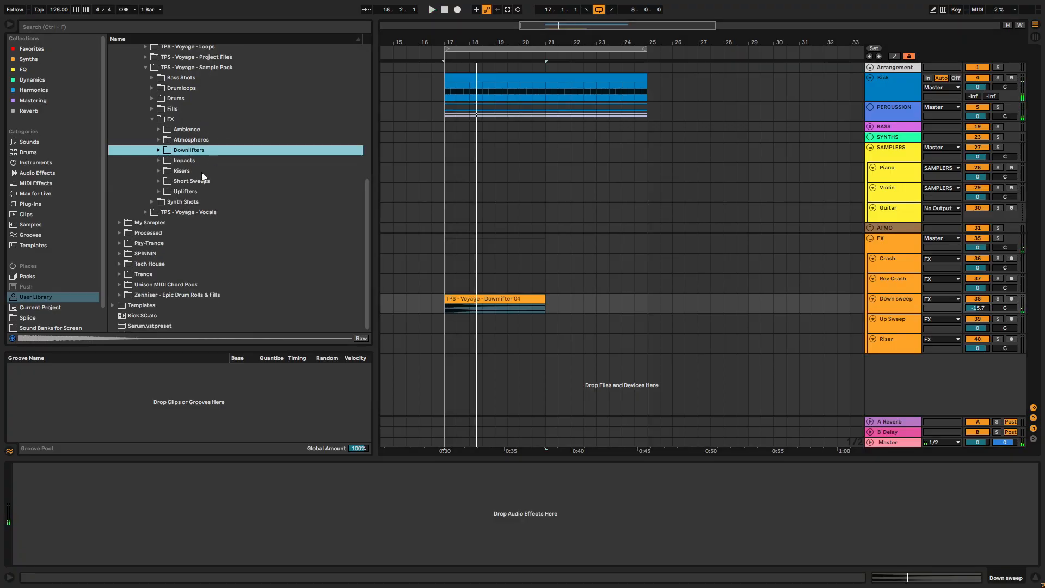
{"action": "left_click", "coordinate": [159, 191]}
{"action": "left_click", "coordinate": [188, 203]}
{"action": "left_click", "coordinate": [218, 325]}
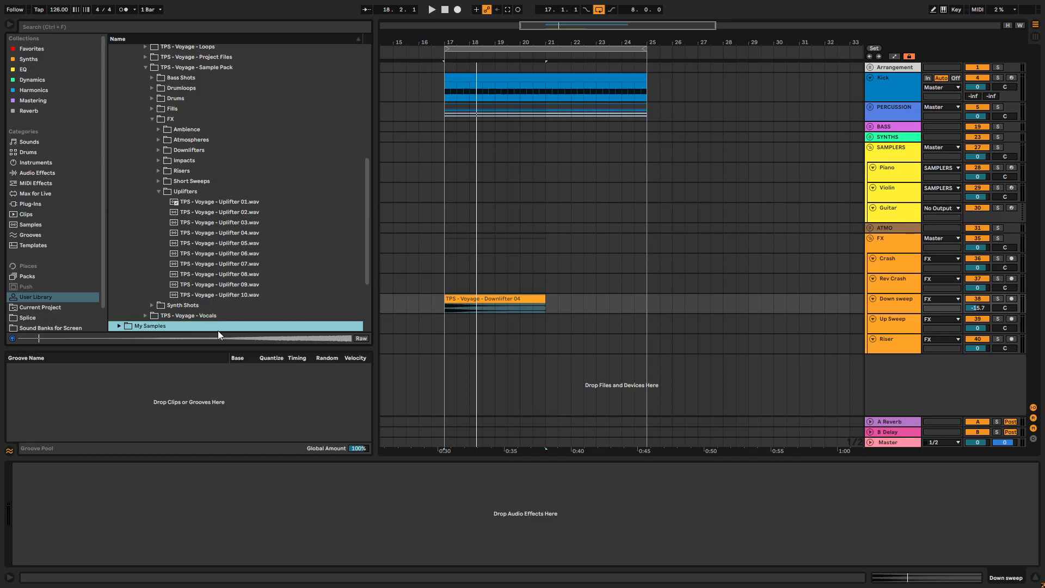
{"action": "left_click", "coordinate": [207, 264]}
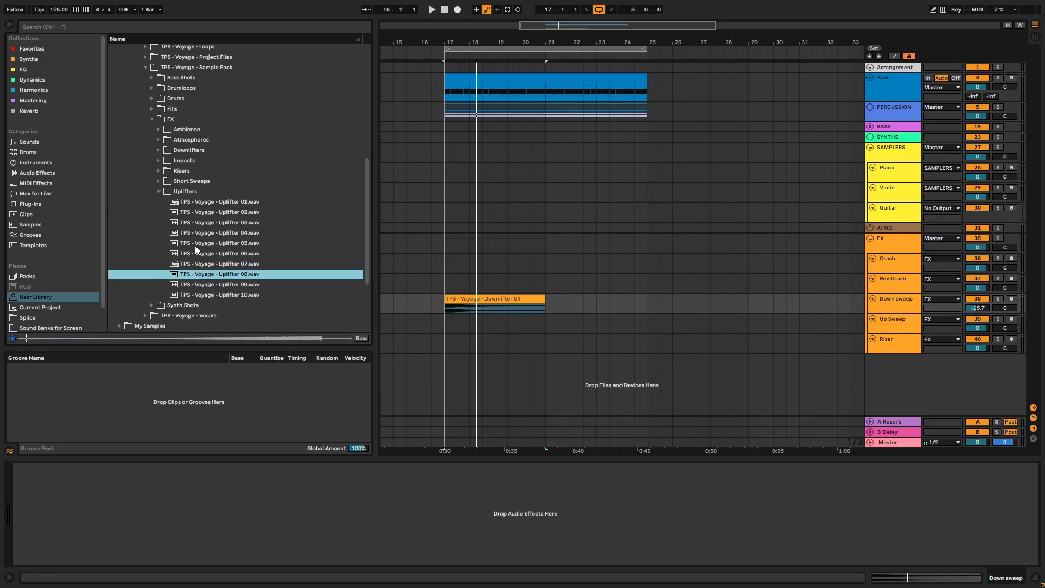
- Audition Voyage Short Sweeps 01 to 05 in the Short Sweeps folder
{"action": "left_click", "coordinate": [161, 174]}
{"action": "left_click", "coordinate": [159, 180]}
{"action": "left_click", "coordinate": [200, 212]}
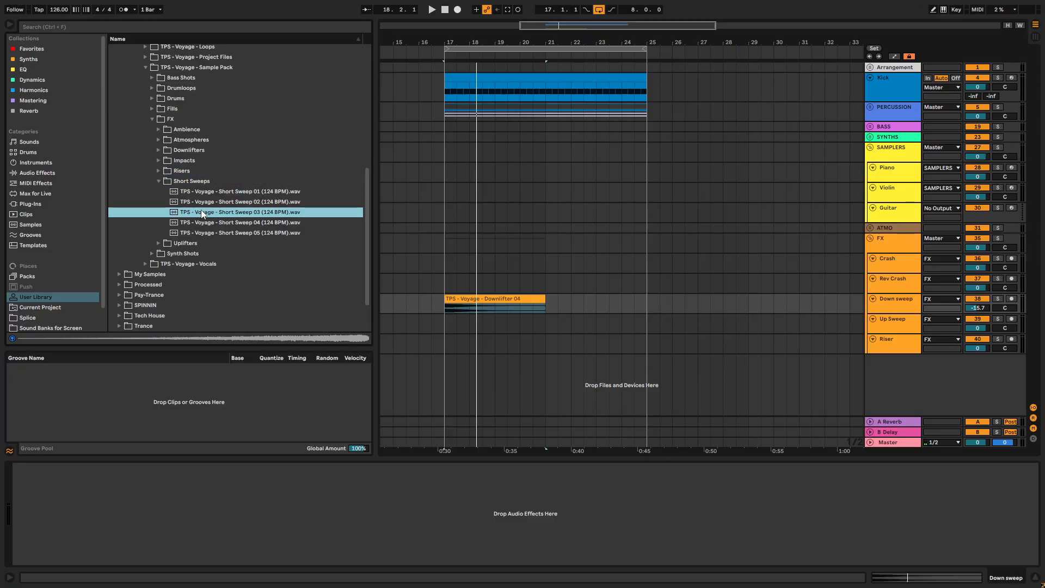
{"action": "left_click", "coordinate": [206, 203]}
{"action": "left_click", "coordinate": [224, 191]}
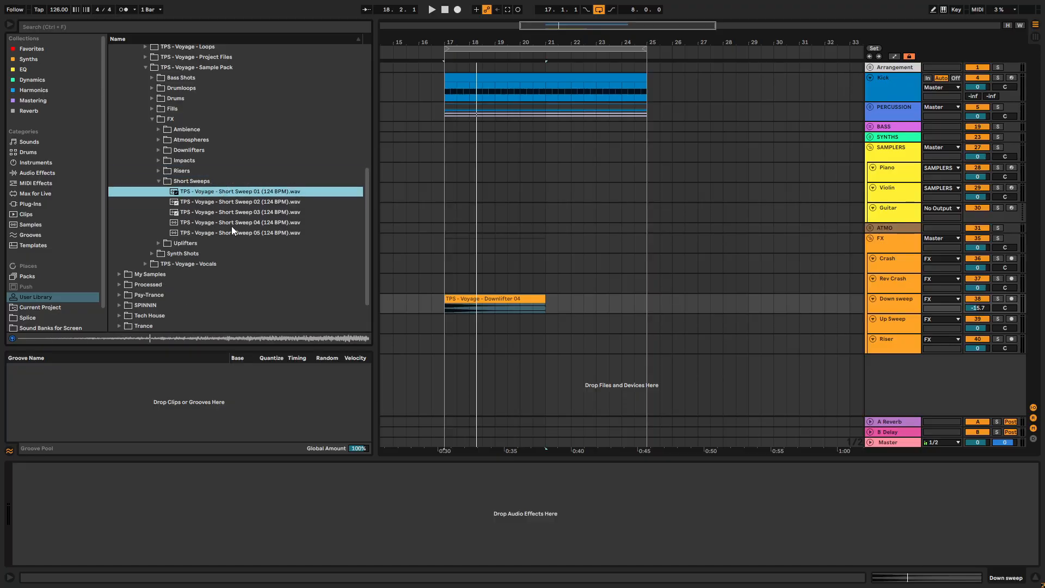
{"action": "left_click", "coordinate": [228, 222]}
{"action": "left_click", "coordinate": [229, 232]}
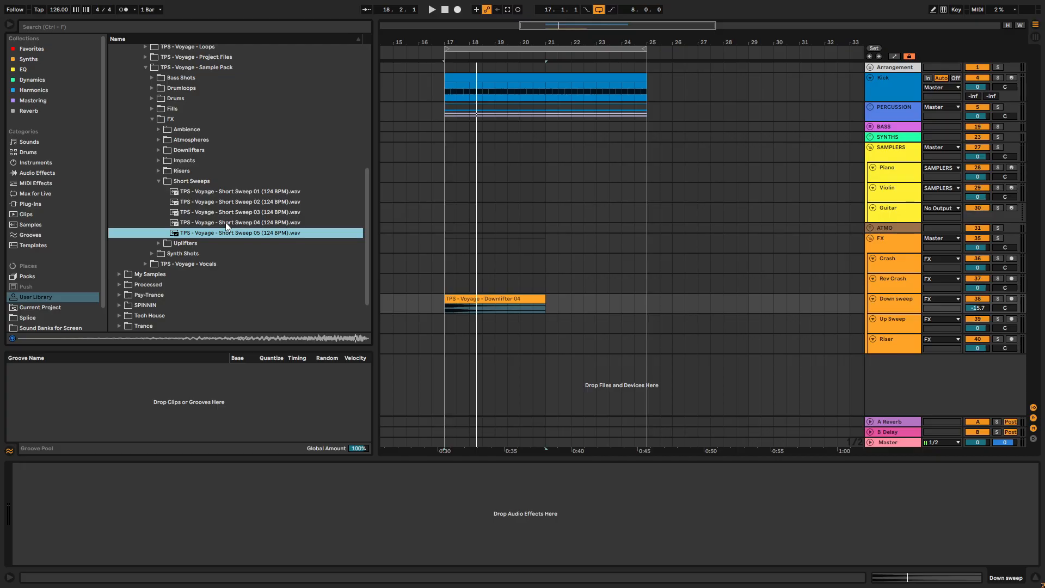
{"action": "left_click", "coordinate": [225, 222]}
- Audition Voyage Riser 01 and several samples in the Impacts folder, including Impacts 02, 05, 06, 07 and 09
{"action": "left_click", "coordinate": [159, 171]}
{"action": "key", "text": "Down"}
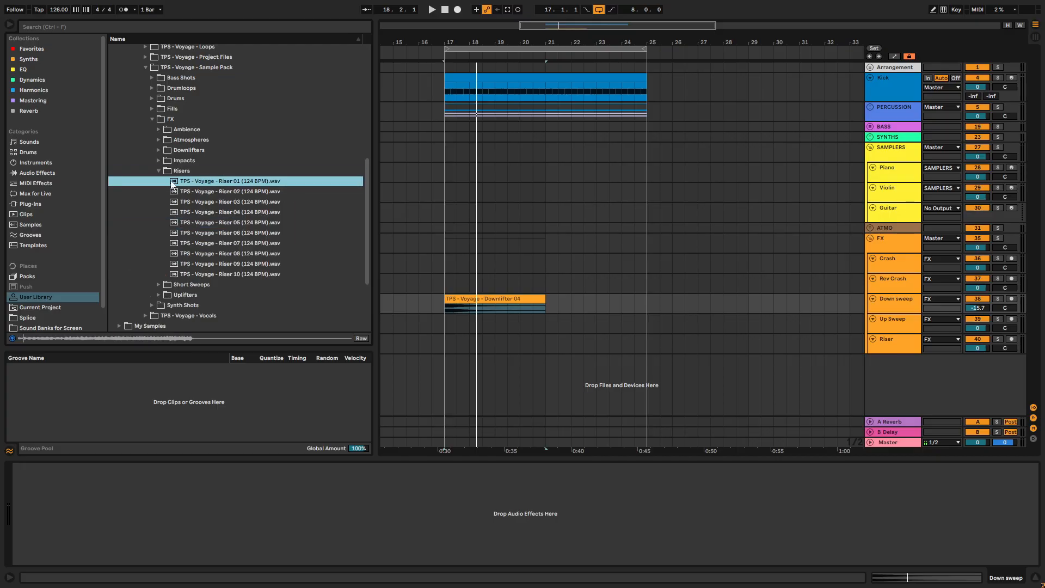
{"action": "left_click", "coordinate": [160, 159]}
{"action": "left_click", "coordinate": [219, 181]}
{"action": "left_click", "coordinate": [222, 212]}
{"action": "left_click", "coordinate": [219, 222]}
{"action": "left_click", "coordinate": [215, 236]}
{"action": "left_click", "coordinate": [217, 251]}
{"action": "left_click", "coordinate": [216, 234]}
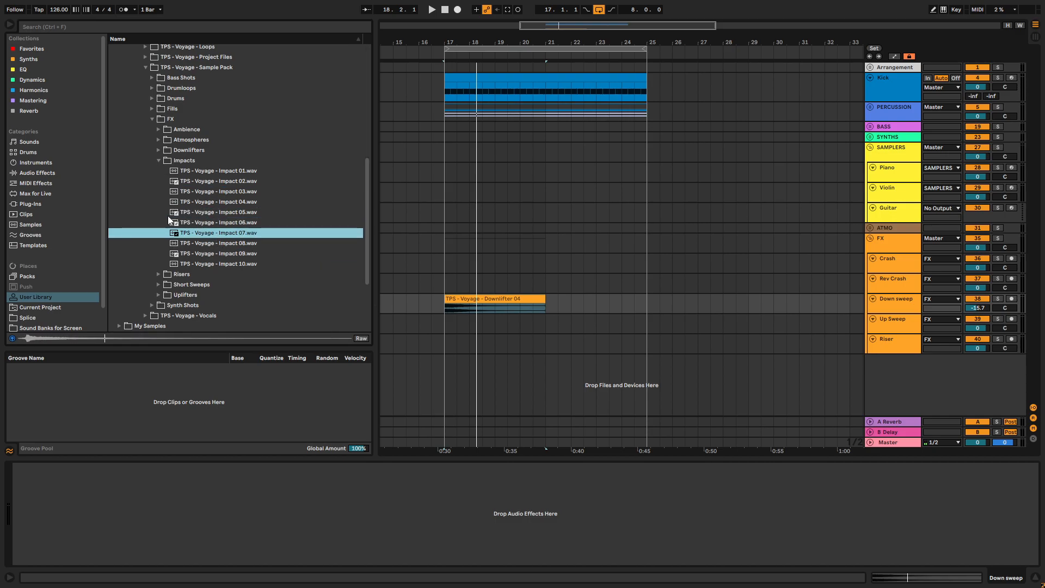
- Unfold the BASS group and open the Serum 2 instrument on the Sub Bass track
{"action": "left_click", "coordinate": [539, 308]}
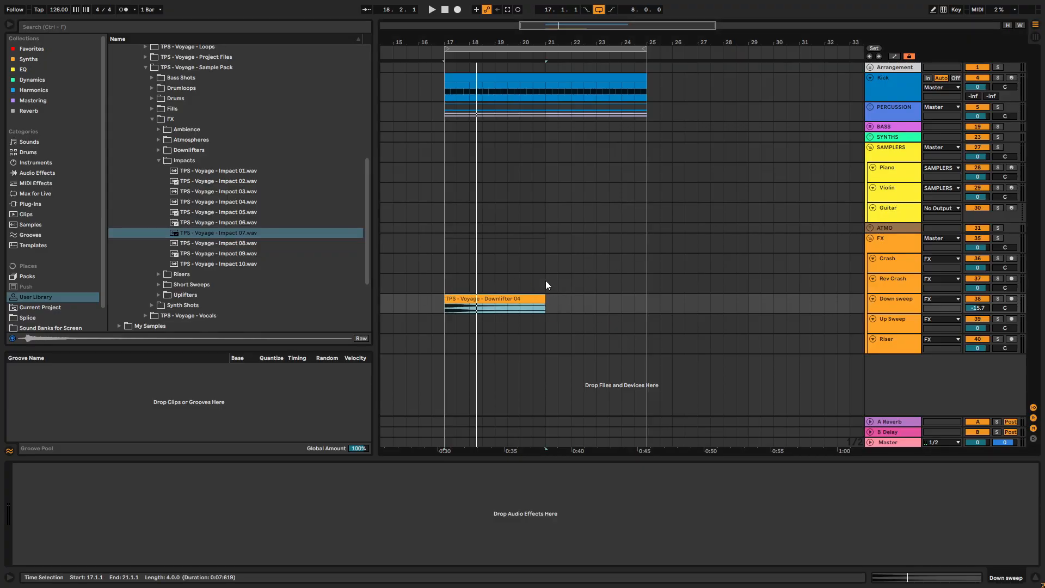
{"action": "left_click", "coordinate": [502, 242]}
{"action": "left_click", "coordinate": [870, 127]}
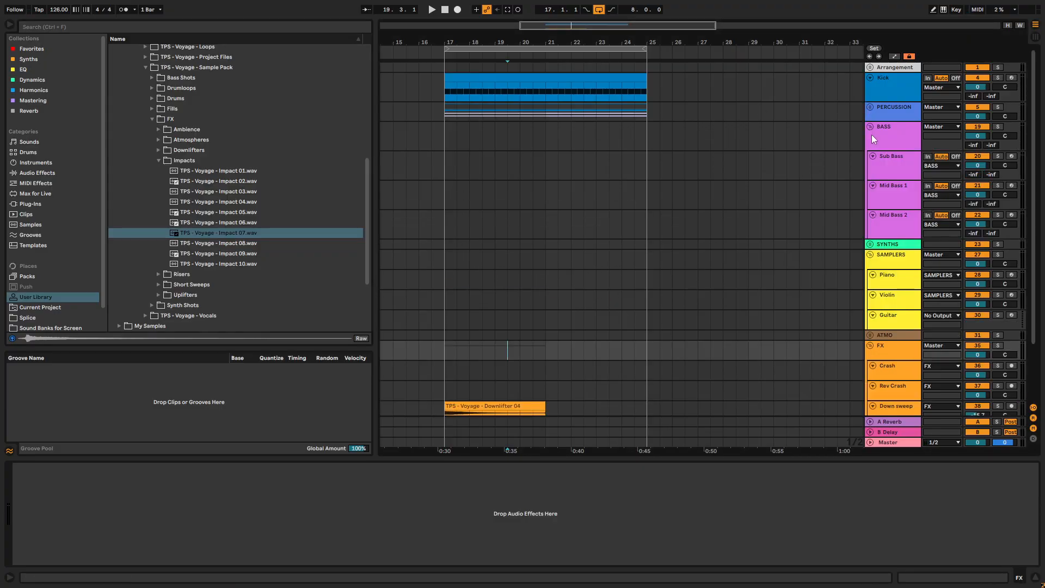
{"action": "left_click", "coordinate": [900, 165]}
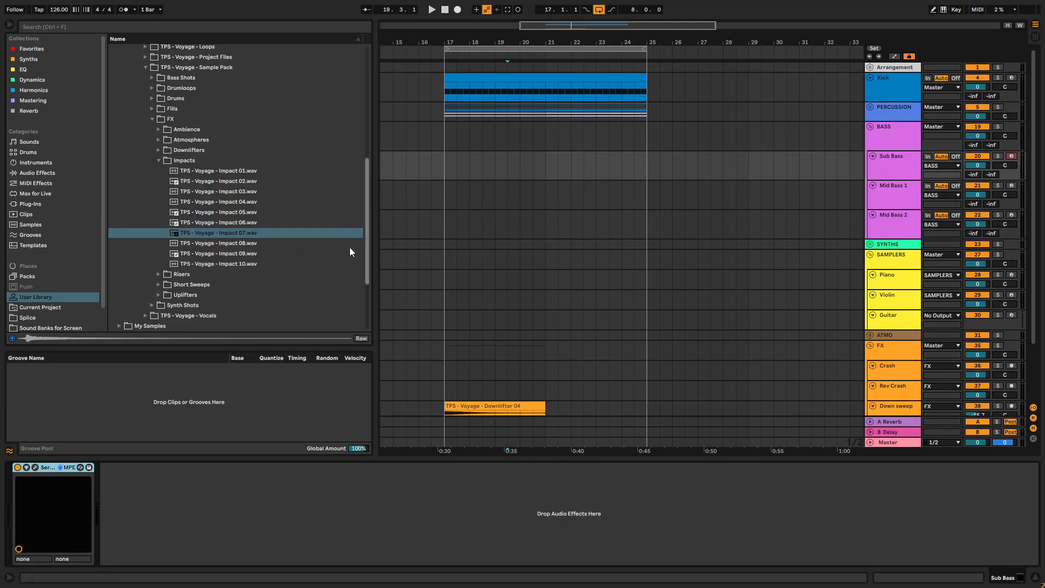
{"action": "left_click", "coordinate": [36, 467]}
- Play a test note in Serum 2 and set oscillator A's octave to -1
{"action": "left_click_drag", "start_coordinate": [295, 54], "coordinate": [423, 77]}
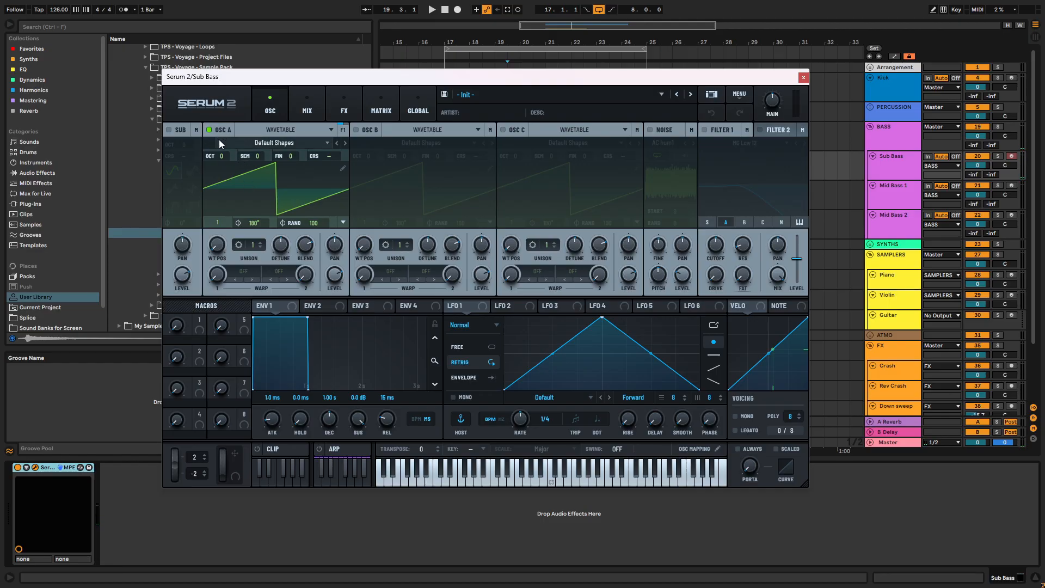
{"action": "left_click_drag", "start_coordinate": [372, 77], "coordinate": [396, 94]}
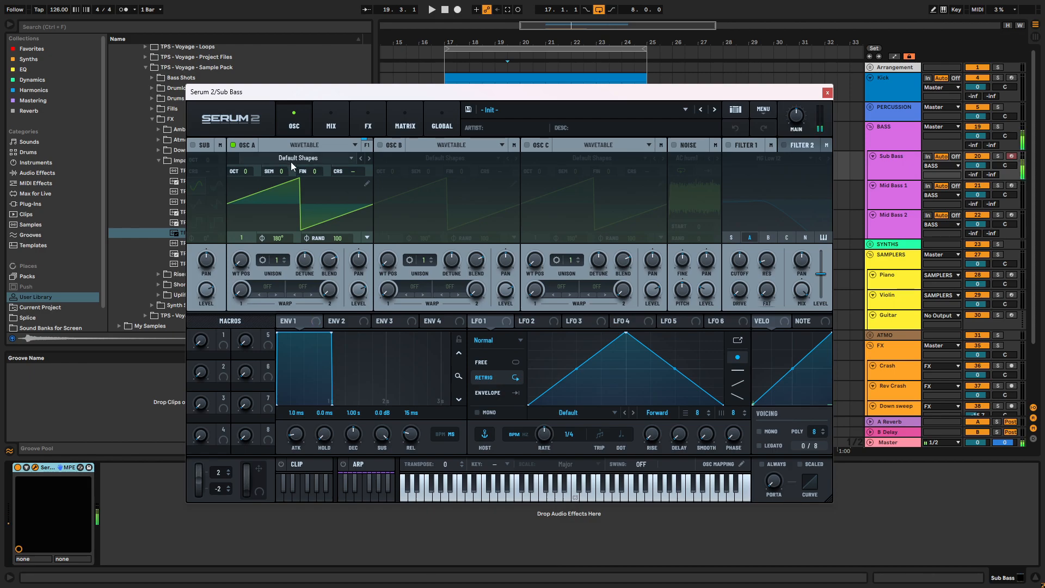
{"action": "mouse_move", "coordinate": [502, 91]}
{"action": "left_mouse_down"}
{"action": "mouse_move", "coordinate": [519, 69]}
{"action": "mouse_move", "coordinate": [509, 79]}
{"action": "left_mouse_up"}
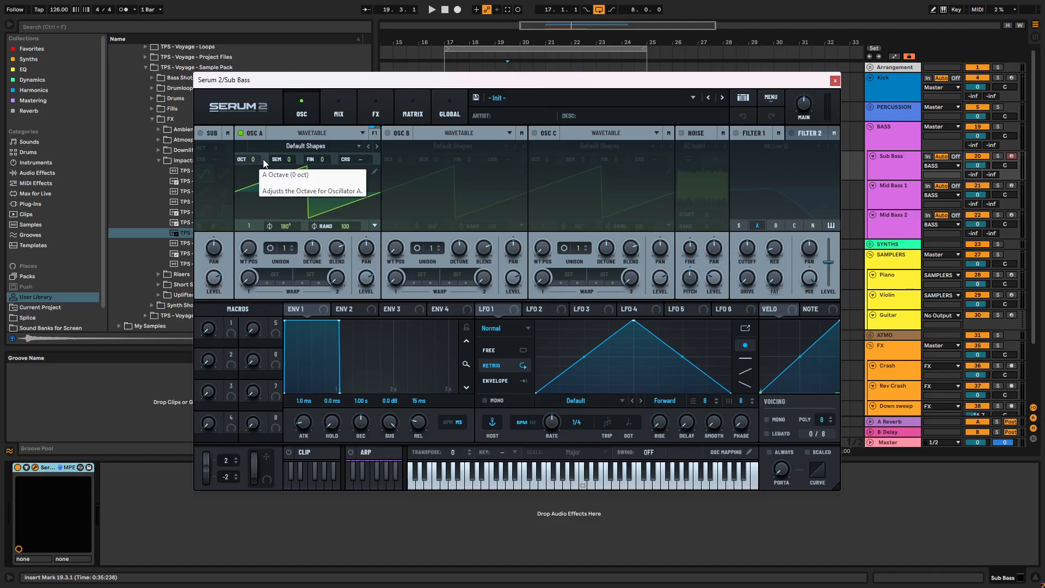
{"action": "left_click", "coordinate": [583, 486]}
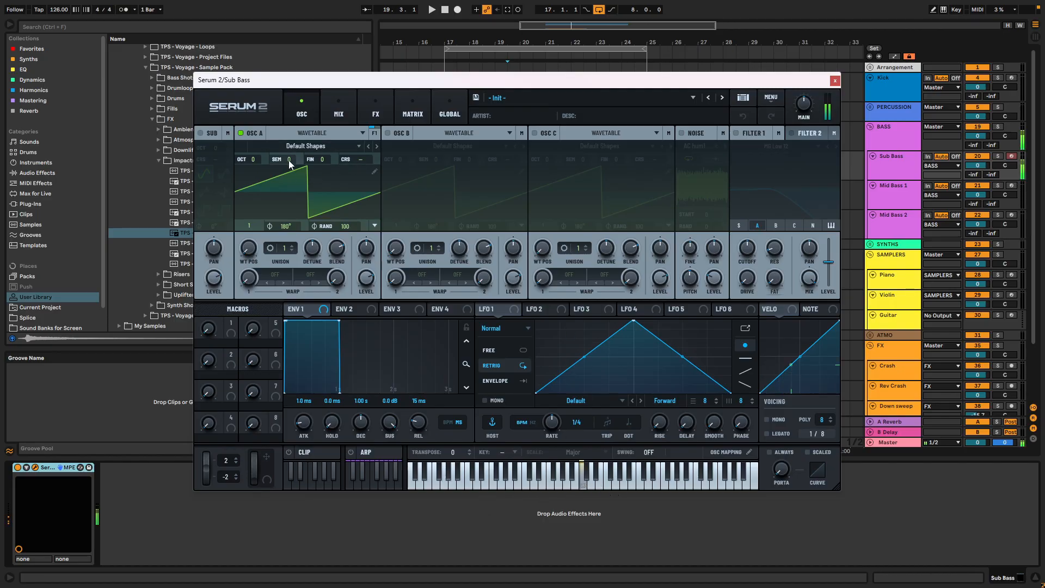
{"action": "left_click_drag", "start_coordinate": [246, 159], "coordinate": [256, 185]}
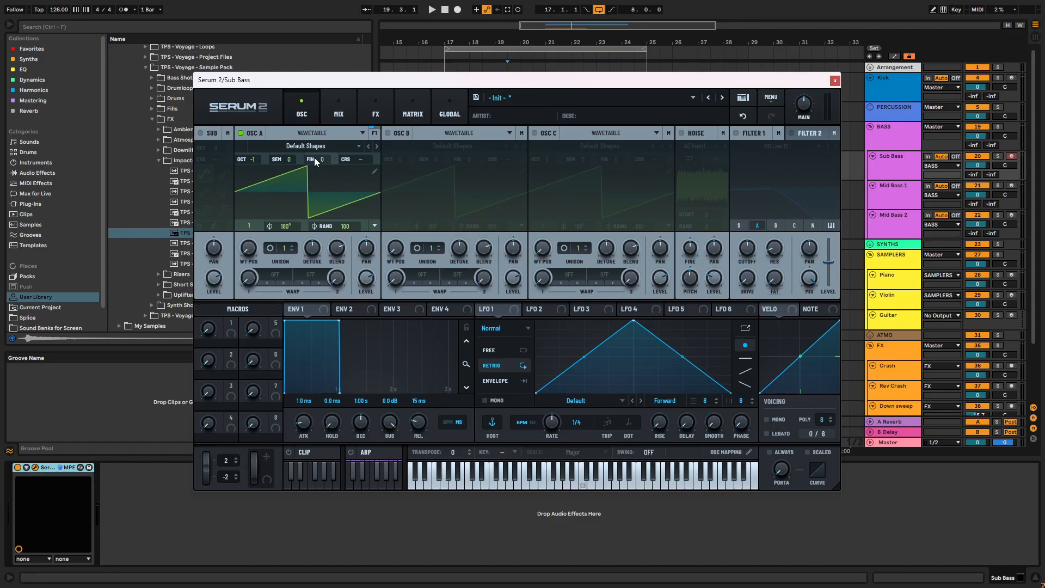
{"action": "left_click", "coordinate": [286, 146]}
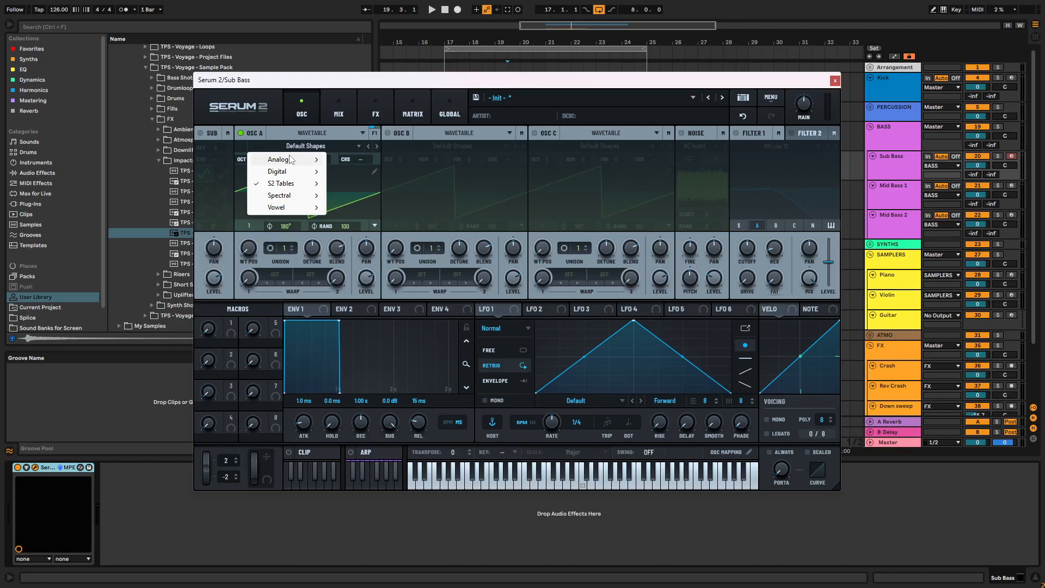
{"action": "left_click", "coordinate": [305, 146]}
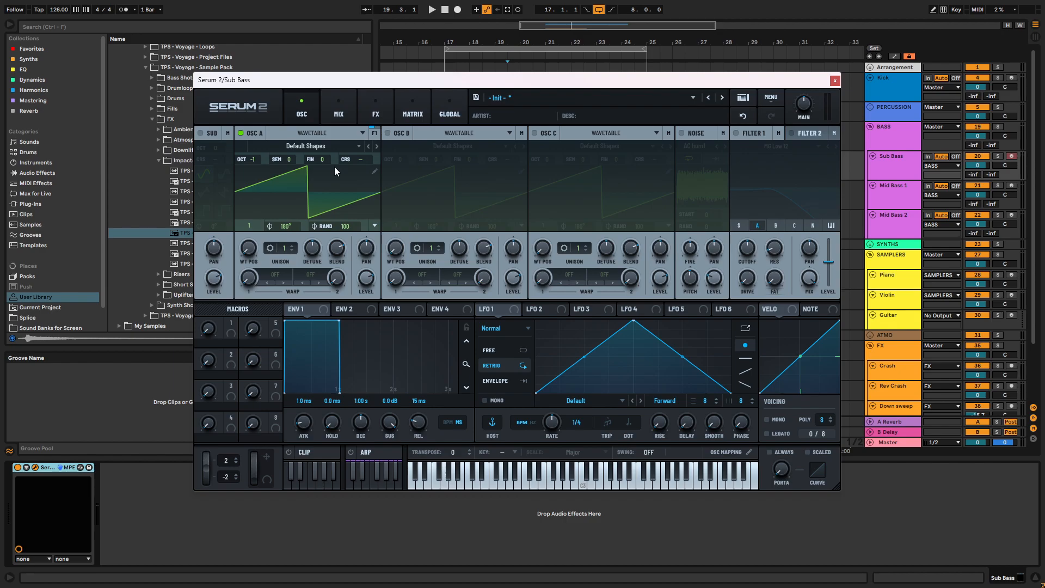
{"action": "left_click", "coordinate": [324, 134]}
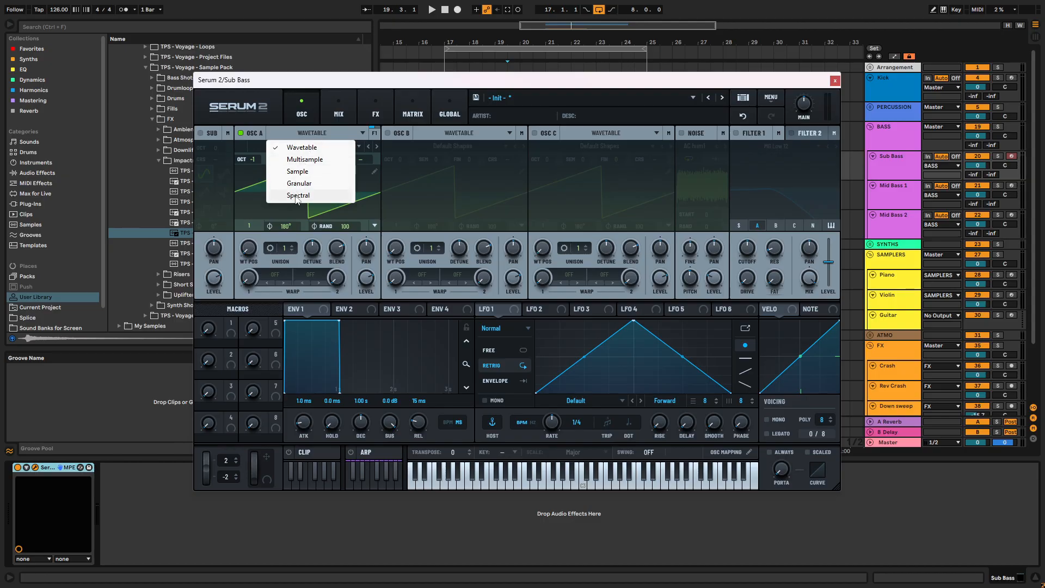
{"action": "left_click", "coordinate": [314, 140]}
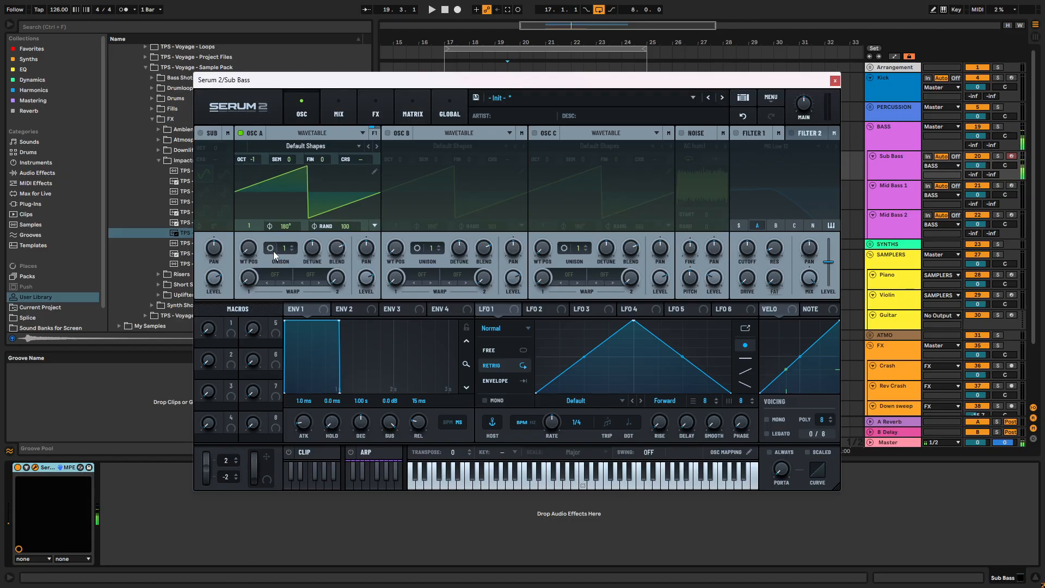
- Load AT Entity from the analog S2 Tables into oscillator A and browse forward through the wavetables to AT Model D
{"action": "left_click", "coordinate": [289, 146]}
{"action": "mouse_move", "coordinate": [311, 161]}
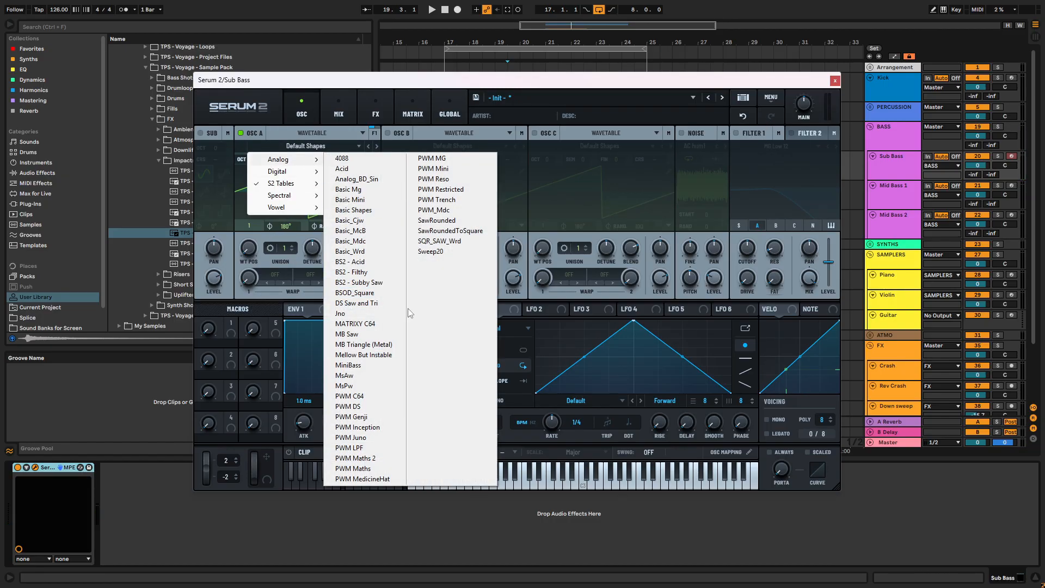
{"action": "mouse_move", "coordinate": [305, 188]}
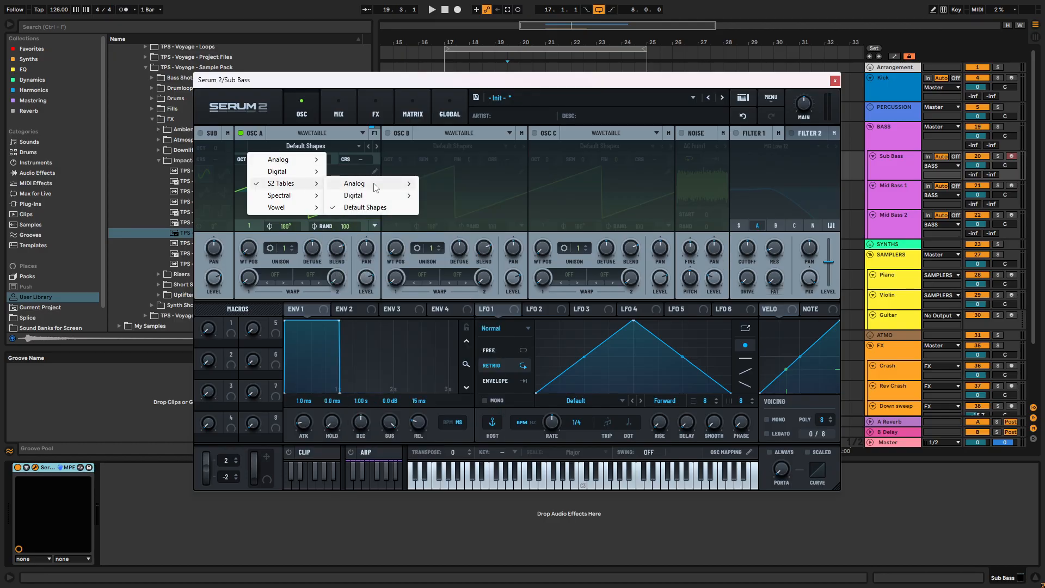
{"action": "mouse_move", "coordinate": [376, 185]}
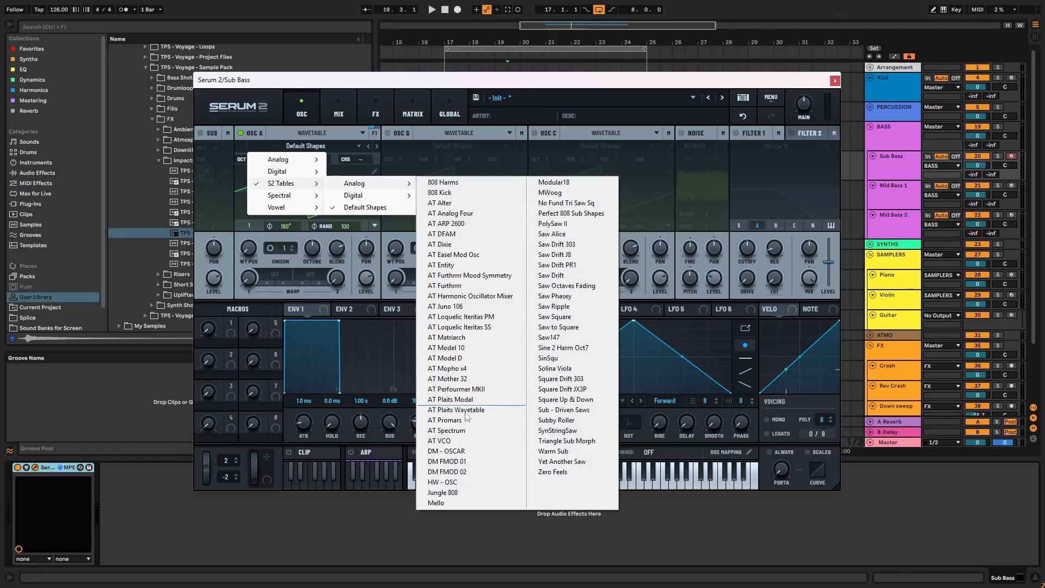
{"action": "left_click", "coordinate": [458, 265]}
{"action": "left_click", "coordinate": [376, 146]}
{"action": "left_click", "coordinate": [375, 145]}
{"action": "left_click", "coordinate": [374, 145]}
{"action": "left_click", "coordinate": [374, 146]}
{"action": "left_click", "coordinate": [374, 146]}
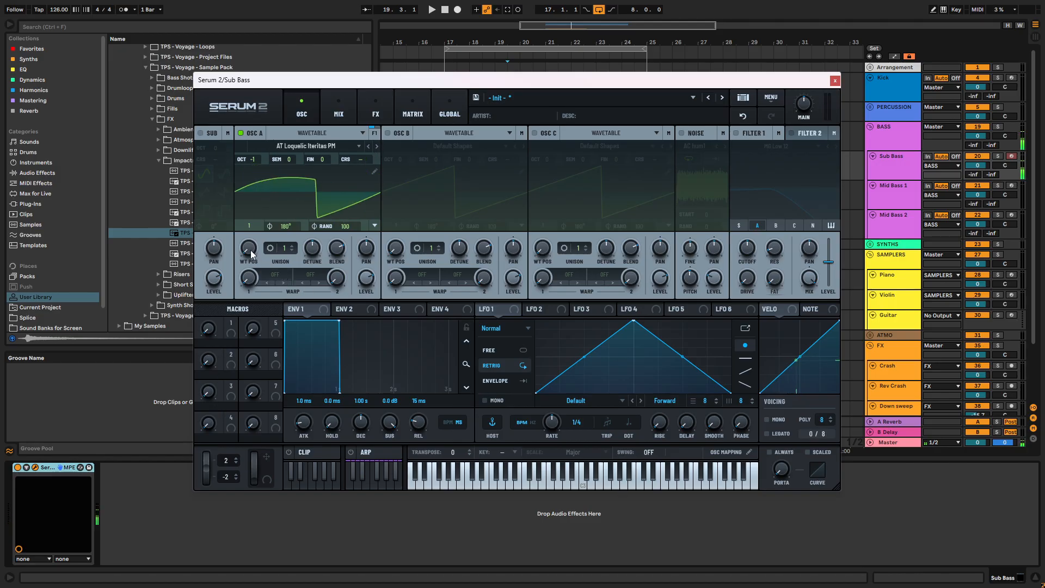
{"action": "left_click", "coordinate": [377, 146]}
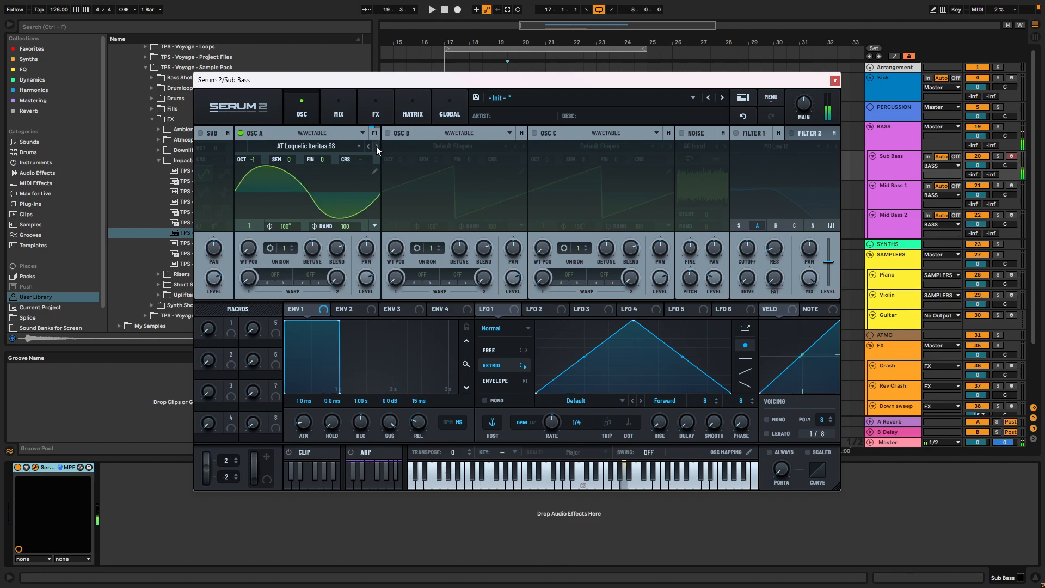
{"action": "left_click", "coordinate": [376, 146]}
{"action": "left_click", "coordinate": [377, 146]}
{"action": "left_click", "coordinate": [369, 146]}
- Set oscillator A's wavetable position to 3 and its octave to -2
{"action": "left_click_drag", "start_coordinate": [249, 222], "coordinate": [241, 251]}
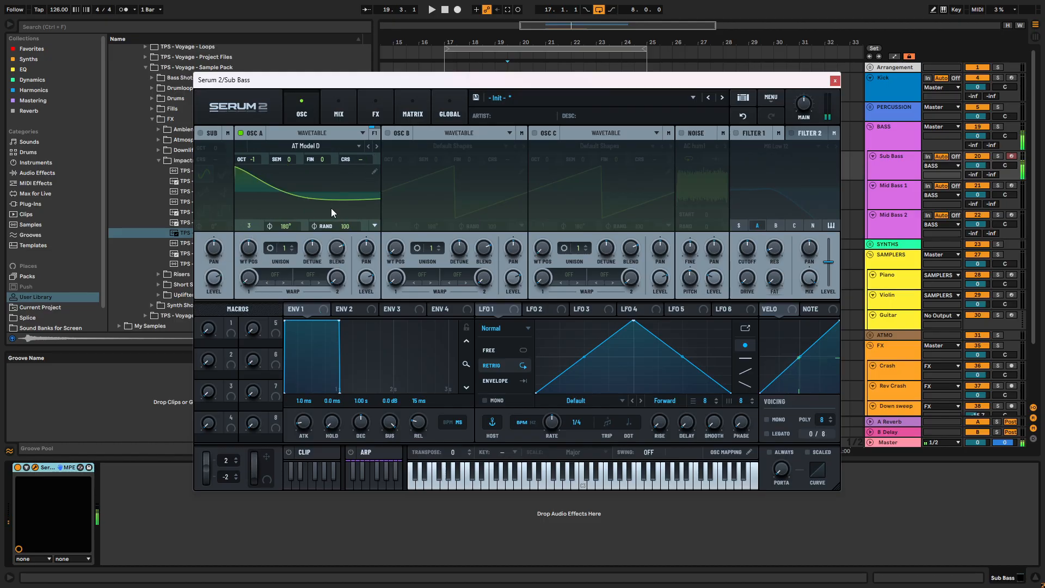
{"action": "left_click_drag", "start_coordinate": [257, 157], "coordinate": [254, 172]}
- Enable Filter 1 with the MG Low 18 type and modulate its cutoff with Envelope 2
{"action": "left_click", "coordinate": [735, 134]}
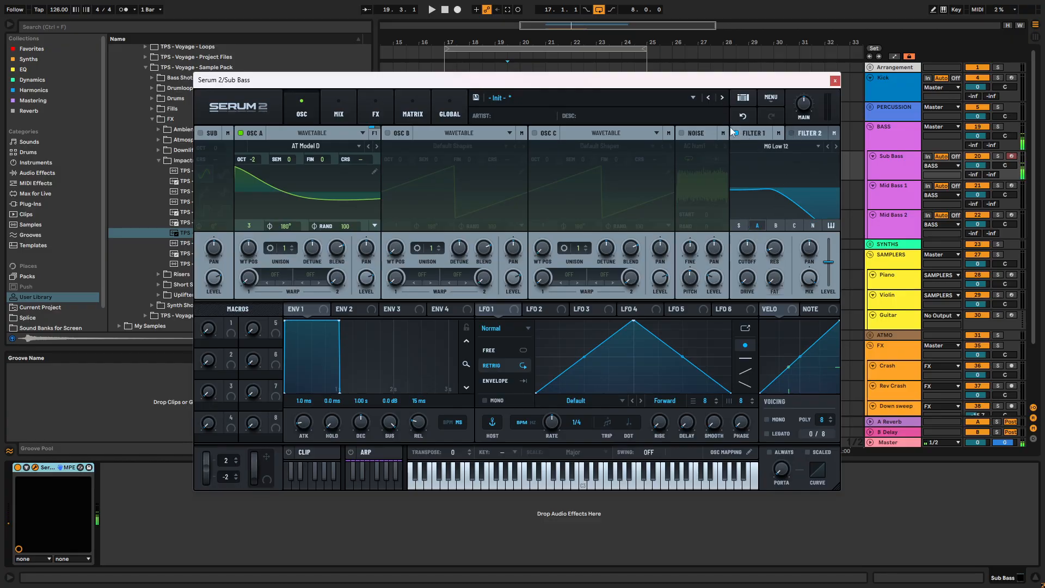
{"action": "left_click", "coordinate": [835, 146]}
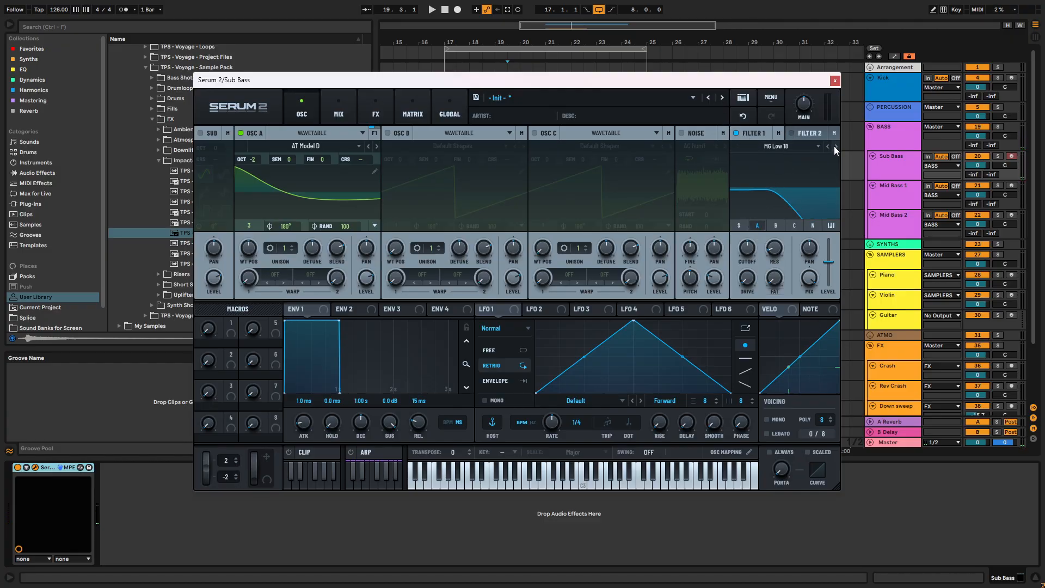
{"action": "left_click", "coordinate": [351, 314]}
{"action": "left_click_drag", "start_coordinate": [362, 311], "coordinate": [743, 274]}
{"action": "left_click", "coordinate": [739, 236], "text": "alt+shift"}
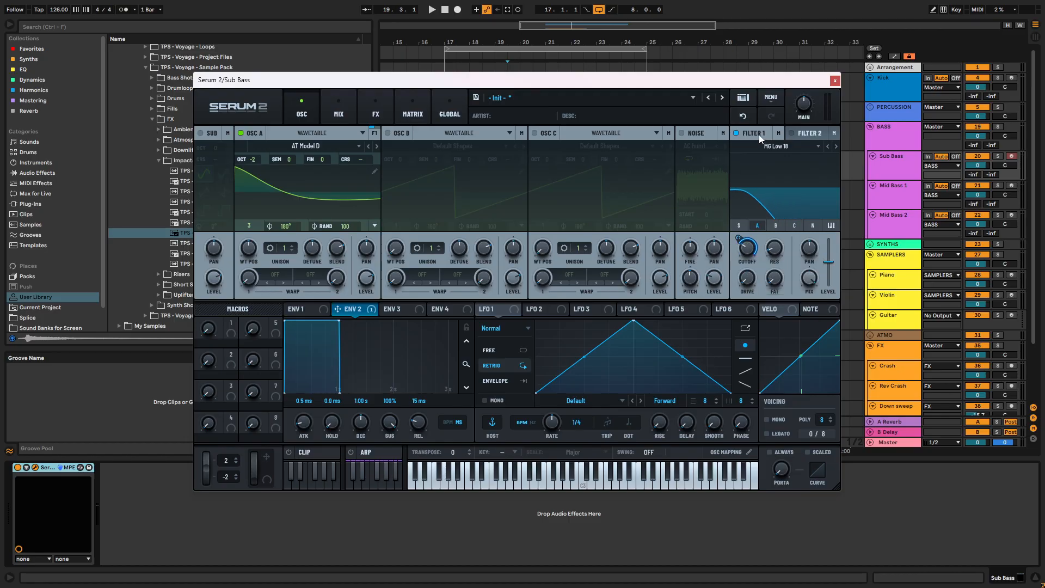
{"action": "left_click", "coordinate": [741, 133]}
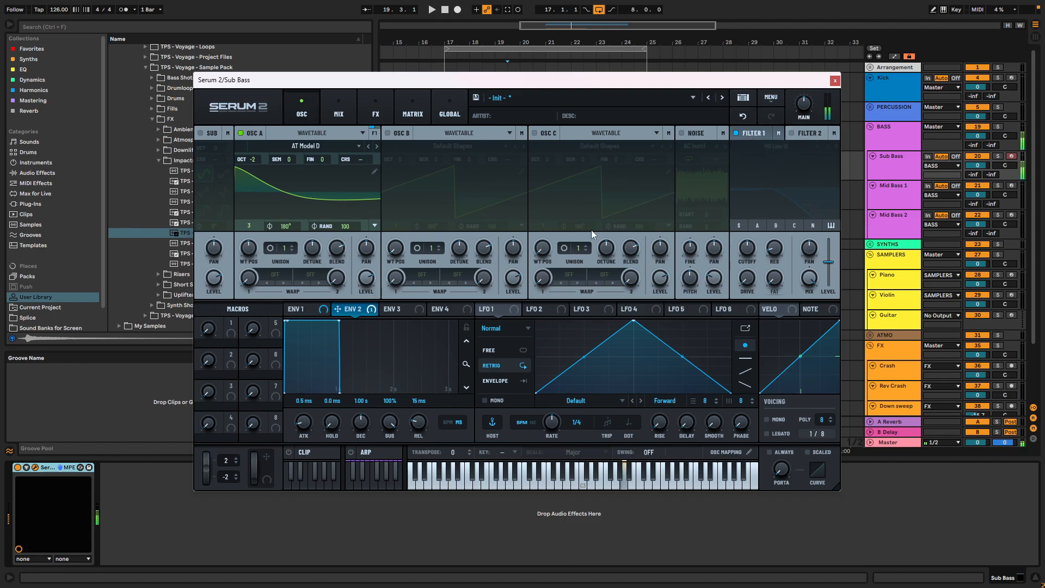
{"action": "left_click", "coordinate": [796, 134]}
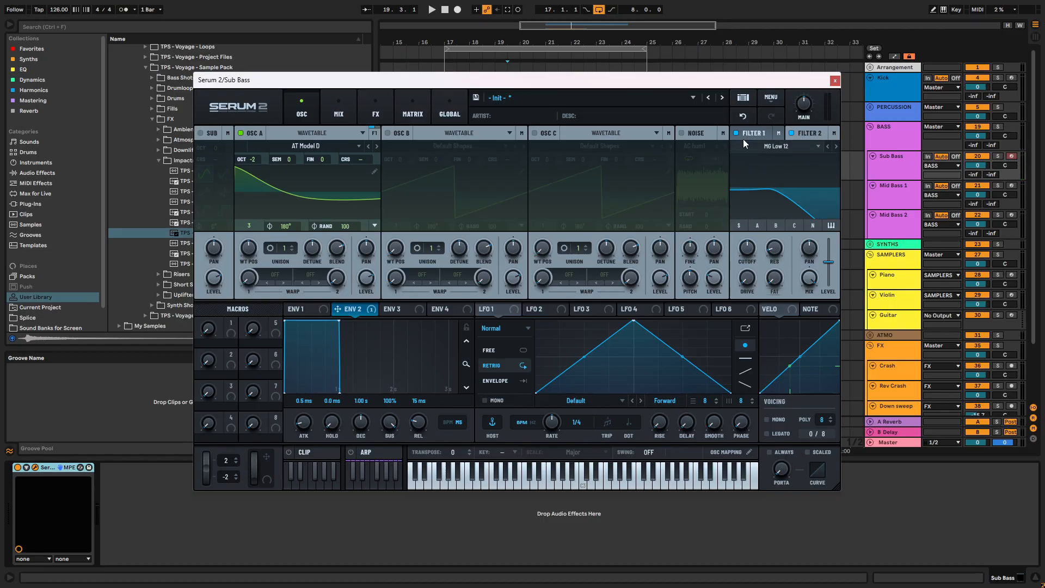
{"action": "left_click", "coordinate": [790, 134]}
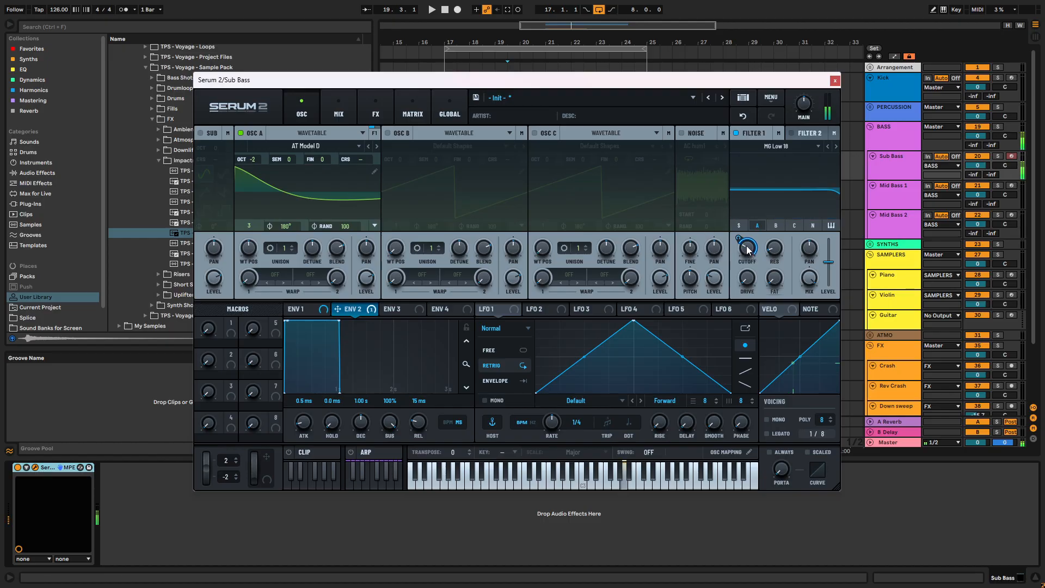
- Shape Envelope 2 with a 504 ms decay and 4% sustain, and set oscillator A's octave to -3
{"action": "left_click_drag", "start_coordinate": [339, 322], "coordinate": [312, 380]}
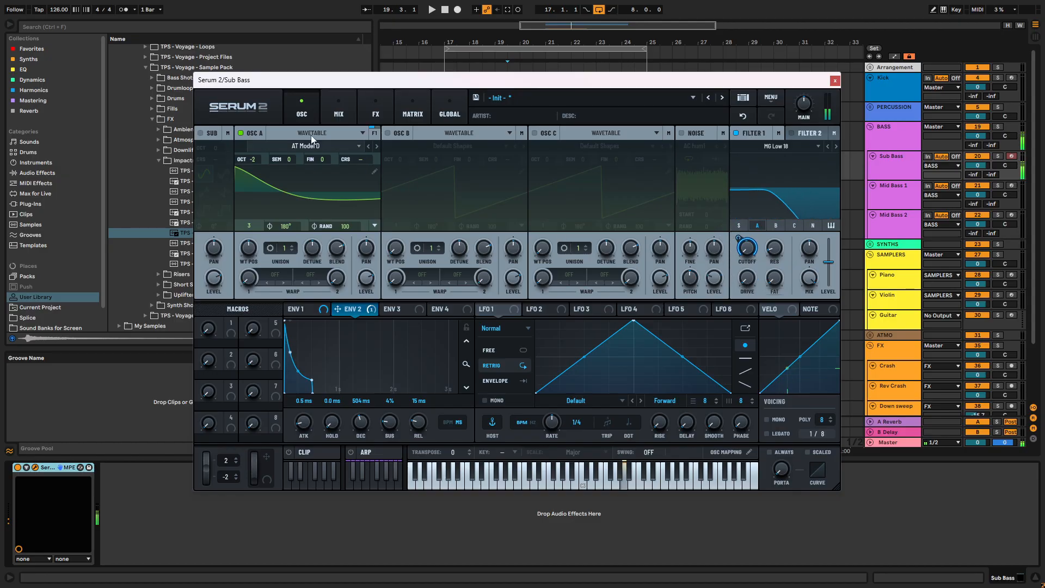
{"action": "left_click_drag", "start_coordinate": [255, 160], "coordinate": [262, 184]}
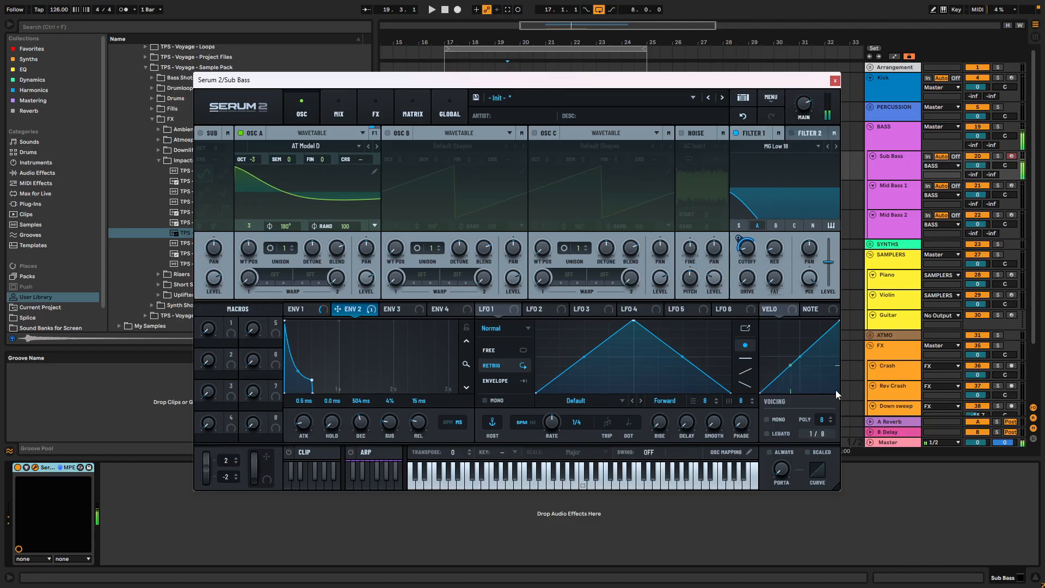
- Enable mono voicing and set oscillator A's wavetable position to 5
{"action": "left_click", "coordinate": [767, 418]}
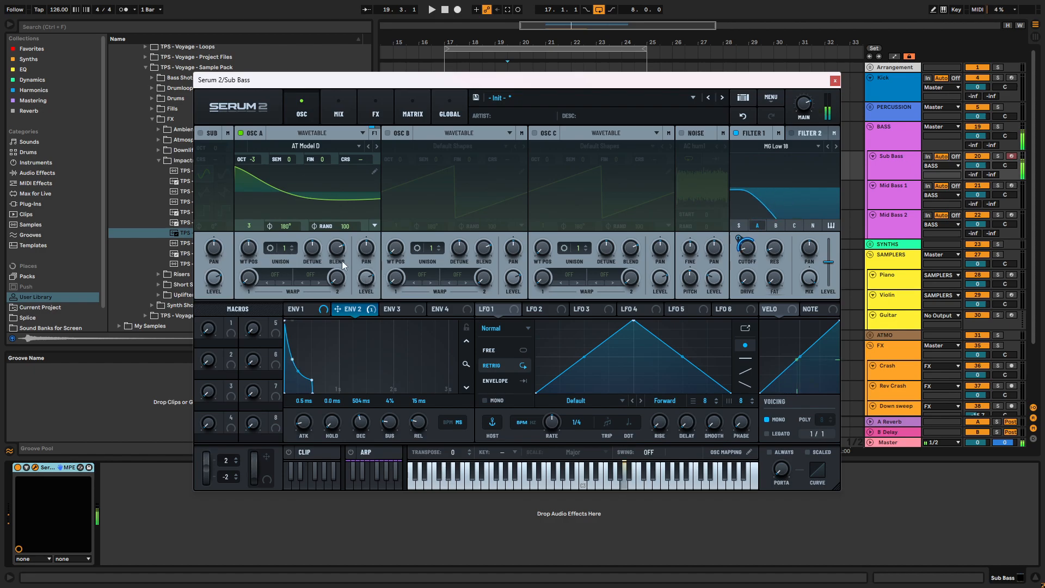
{"action": "mouse_move", "coordinate": [249, 257]}
{"action": "left_click_drag", "start_coordinate": [248, 253], "coordinate": [254, 222]}
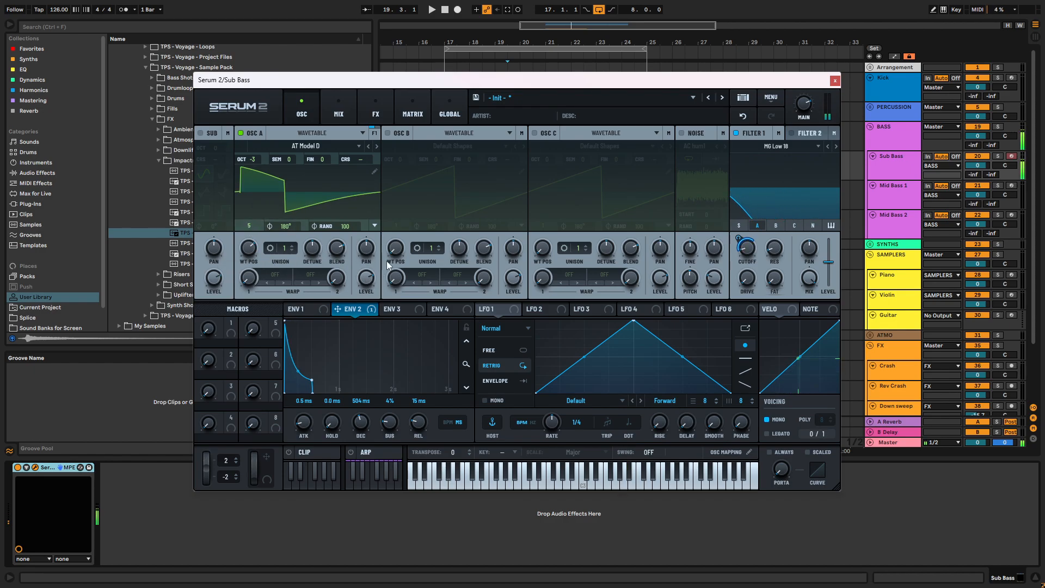
- Enable the sub oscillator at octave -2 and route it through Filter 2, with that filter enabled
{"action": "left_click", "coordinate": [202, 134]}
{"action": "left_click_drag", "start_coordinate": [212, 145], "coordinate": [219, 159]}
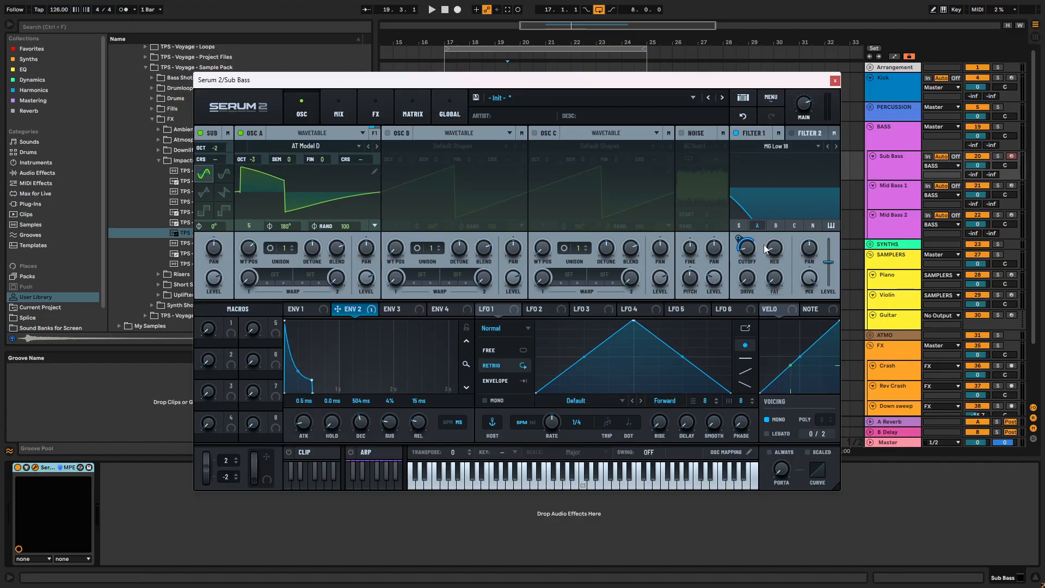
{"action": "left_click", "coordinate": [810, 134]}
{"action": "left_click", "coordinate": [738, 224]}
{"action": "left_click", "coordinate": [791, 134]}
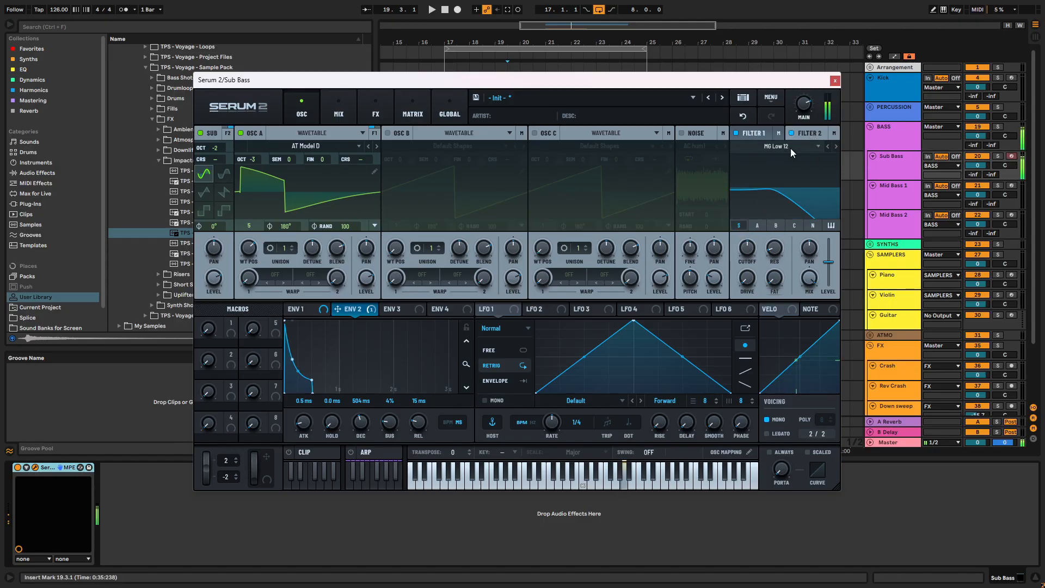
- Change Filter 2's type to Wsp from the S2 Filters and adjust its cutoff
{"action": "mouse_move", "coordinate": [746, 248]}
{"action": "left_mouse_down"}
{"action": "mouse_move", "coordinate": [750, 300]}
{"action": "mouse_move", "coordinate": [751, 263]}
{"action": "left_mouse_up"}
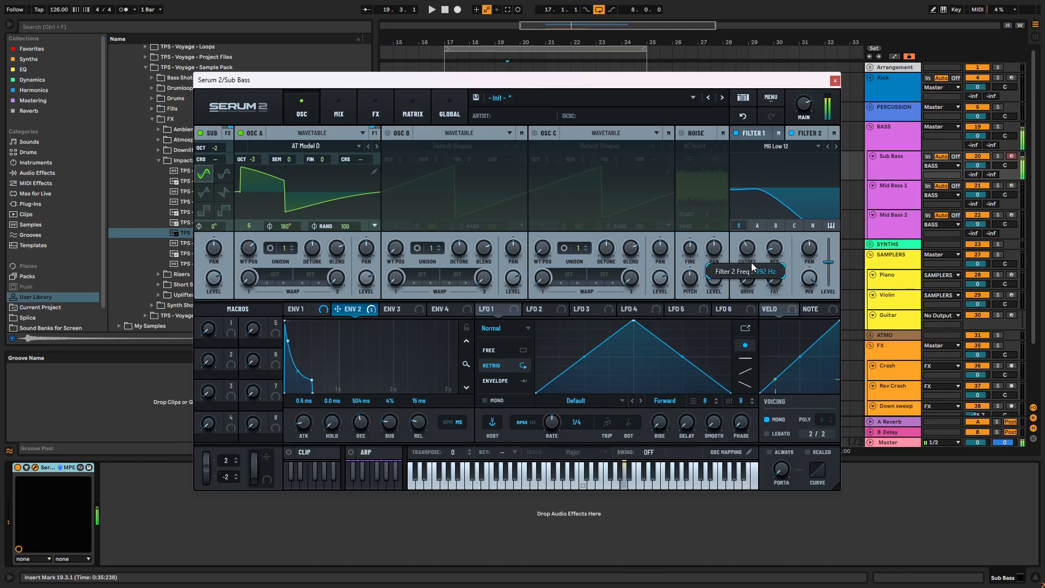
{"action": "left_click", "coordinate": [788, 145]}
{"action": "mouse_move", "coordinate": [784, 209]}
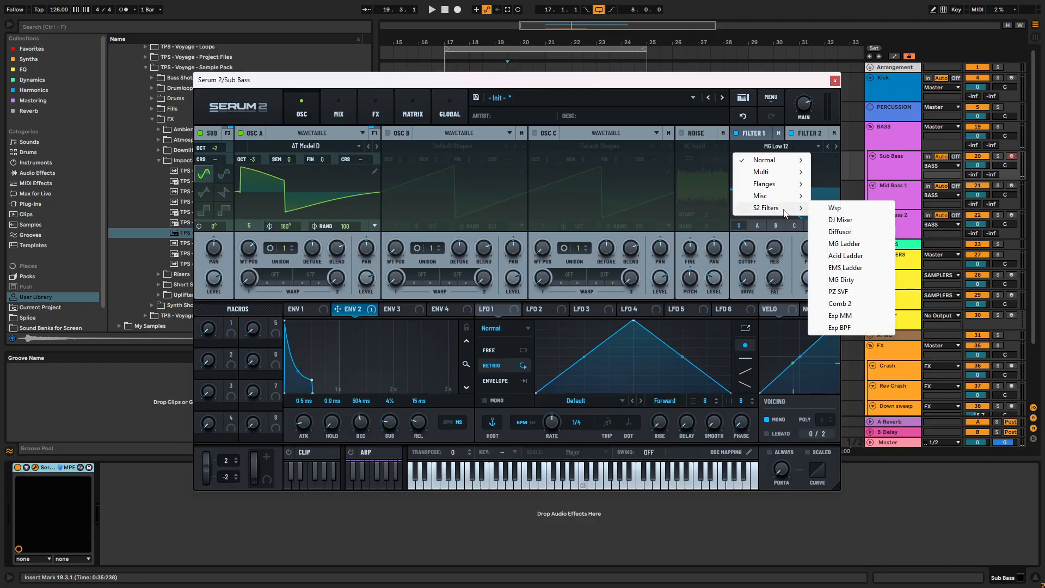
{"action": "left_click", "coordinate": [835, 208]}
{"action": "mouse_move", "coordinate": [748, 249]}
{"action": "left_mouse_down"}
{"action": "mouse_move", "coordinate": [752, 225]}
{"action": "mouse_move", "coordinate": [749, 252]}
{"action": "left_mouse_up"}
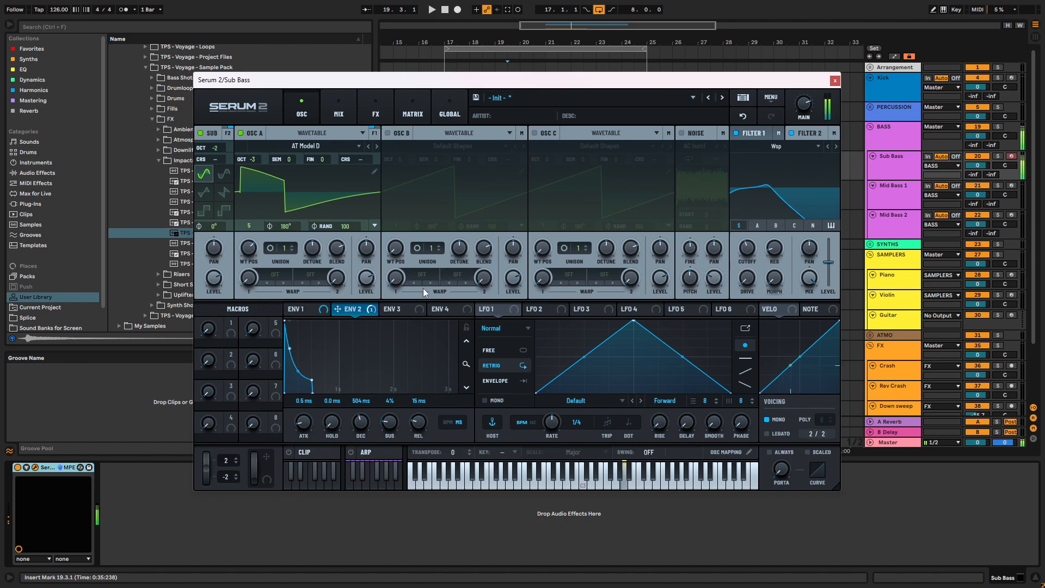
- Switch the sub oscillator to the sawtooth shape, and lower Filter 2's cutoff and modulate it with Envelope 2
{"action": "left_click", "coordinate": [205, 195]}
{"action": "left_click", "coordinate": [224, 193]}
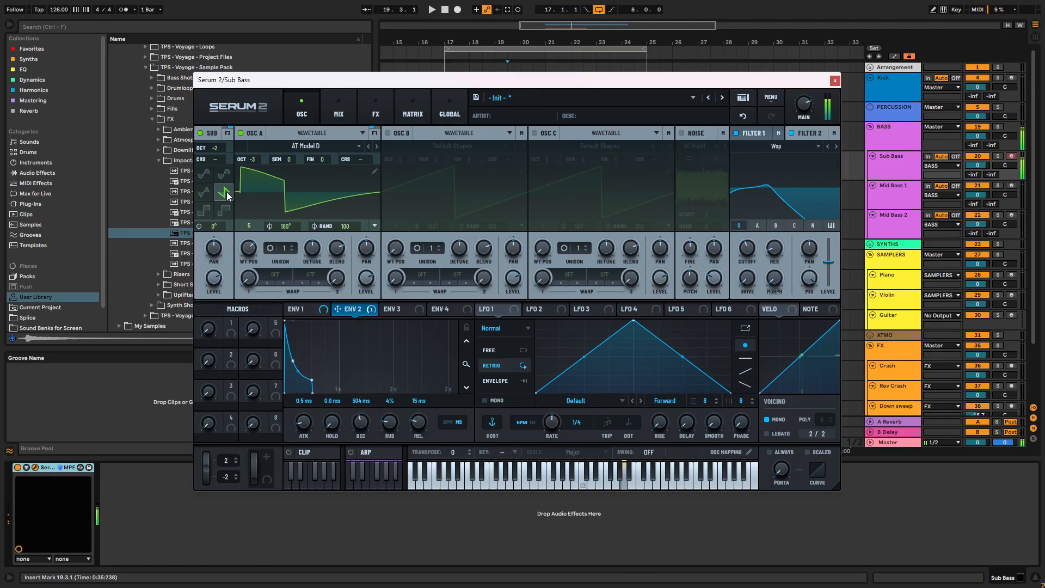
{"action": "mouse_move", "coordinate": [745, 249]}
{"action": "left_mouse_down"}
{"action": "mouse_move", "coordinate": [745, 261]}
{"action": "mouse_move", "coordinate": [742, 250]}
{"action": "left_mouse_up"}
{"action": "left_click_drag", "start_coordinate": [337, 309], "coordinate": [739, 233]}
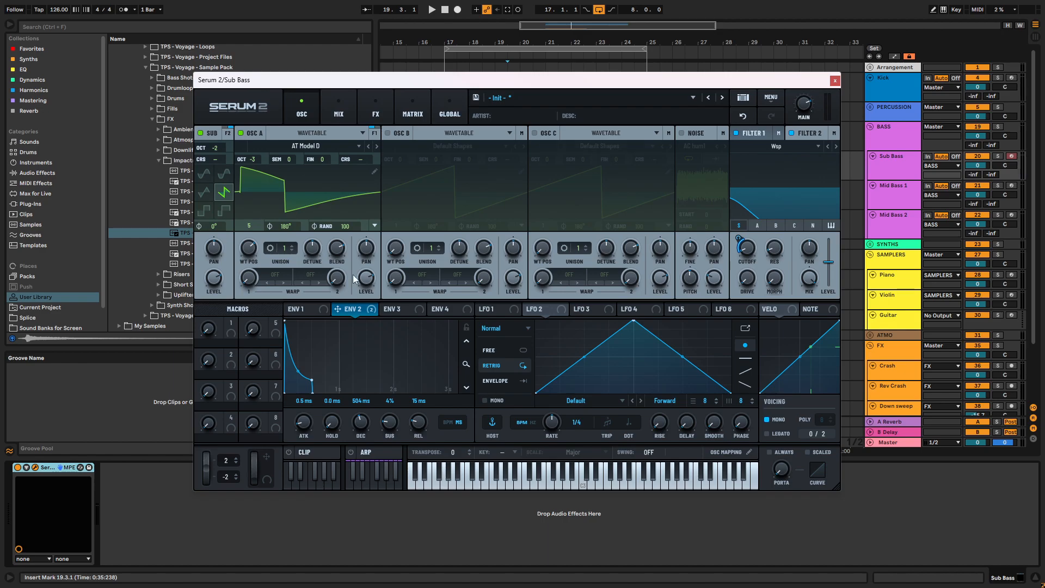
{"action": "left_click", "coordinate": [342, 109]}
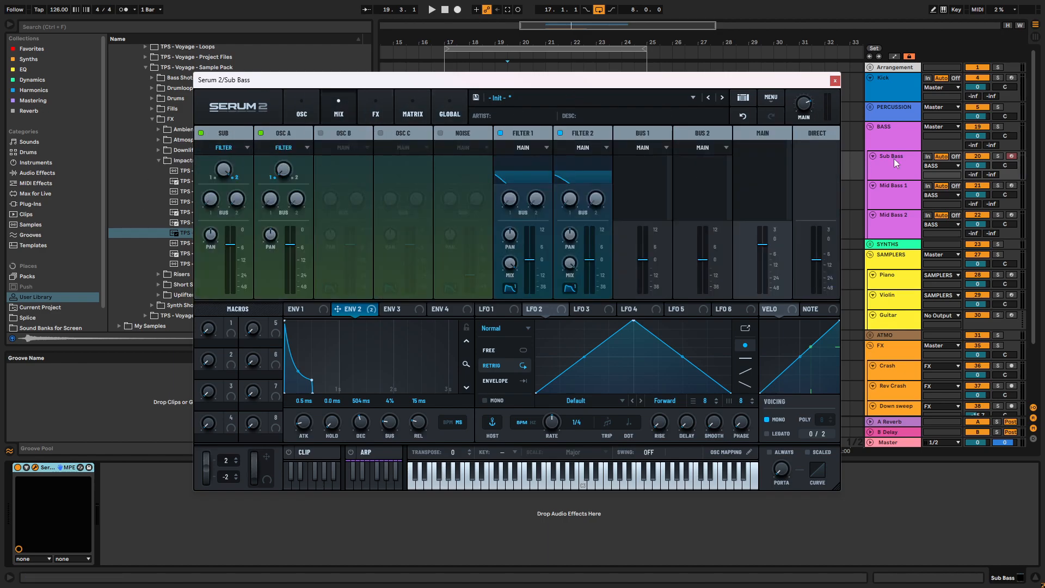
{"action": "left_click", "coordinate": [381, 115]}
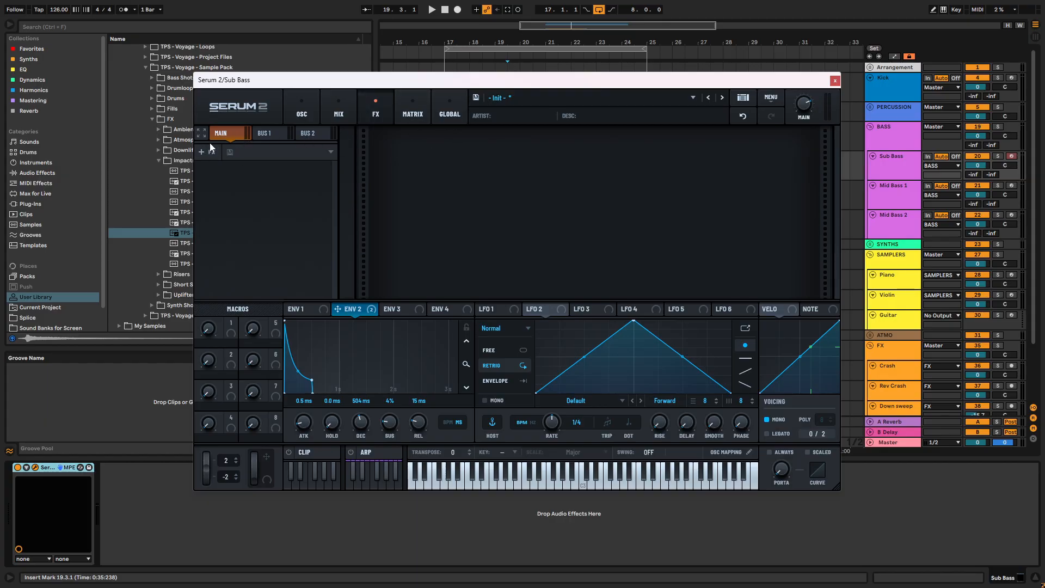
- Set oscillator A's random phase to 0 and its start phase to 80°
{"action": "left_click", "coordinate": [302, 109]}
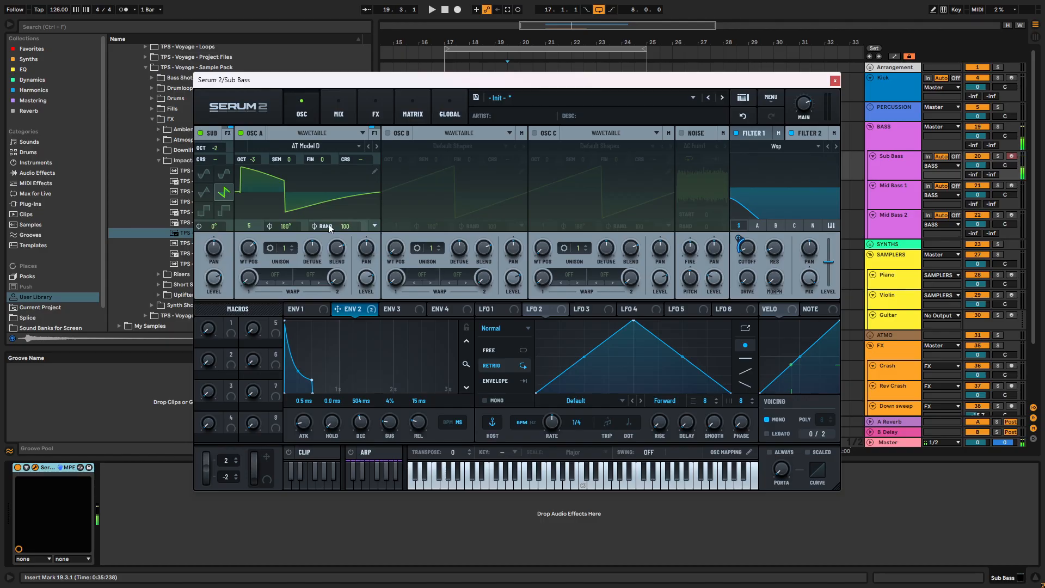
{"action": "left_click_drag", "start_coordinate": [345, 226], "coordinate": [373, 436]}
{"action": "left_click_drag", "start_coordinate": [286, 227], "coordinate": [295, 268]}
- Shape Envelope 1 with about a 602 ms decay and -4.8 dB sustain, and adjust its release
{"action": "left_click", "coordinate": [314, 309]}
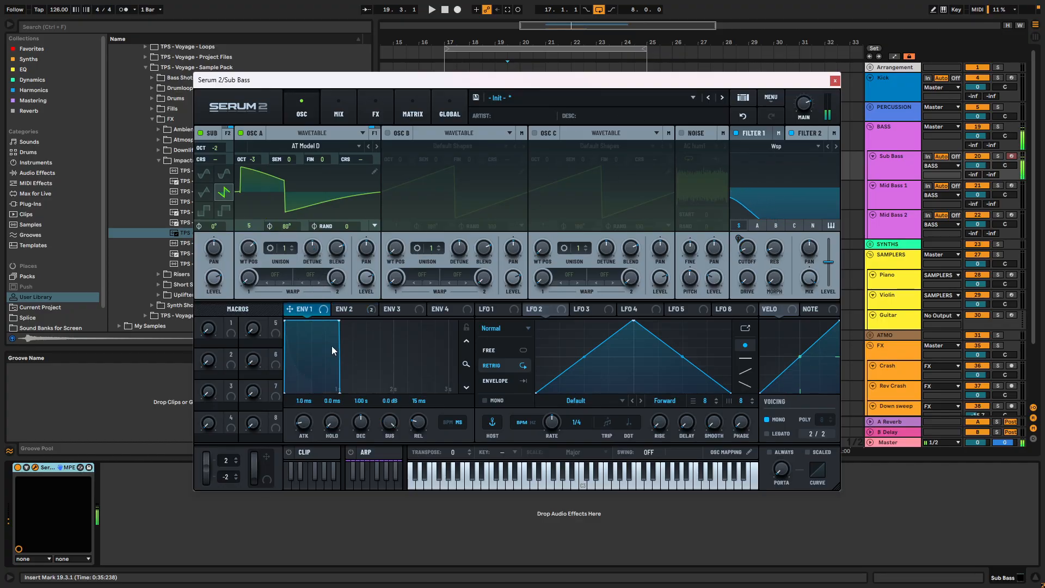
{"action": "left_click_drag", "start_coordinate": [339, 319], "coordinate": [316, 342]}
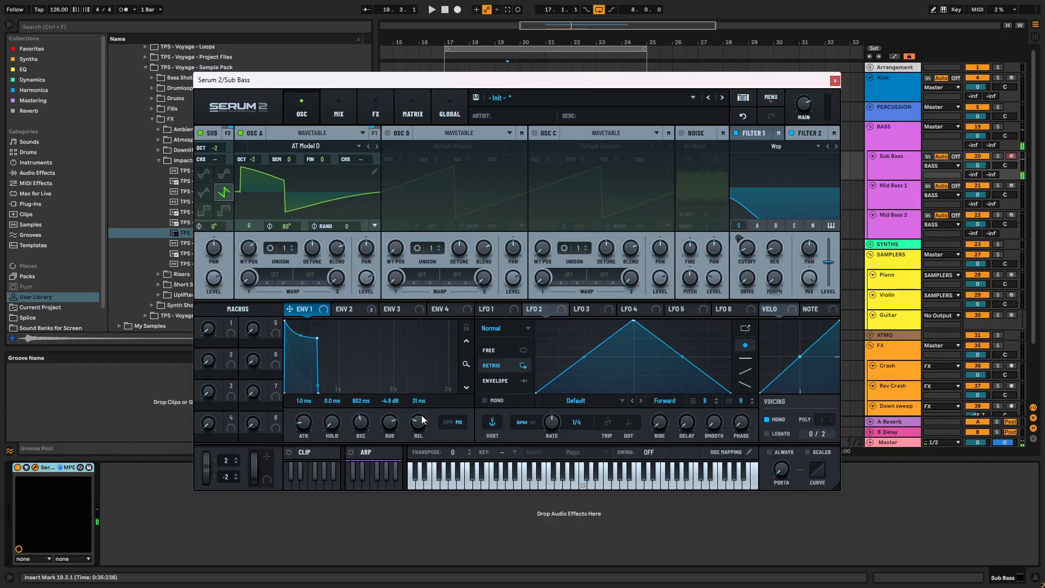
{"action": "left_click_drag", "start_coordinate": [421, 405], "coordinate": [393, 407]}
- Fine-tune Envelope 2's sustain point and Envelope 1's release, and close the Serum 2 window
{"action": "left_click", "coordinate": [351, 309]}
{"action": "left_click_drag", "start_coordinate": [322, 389], "coordinate": [323, 383]}
{"action": "left_click", "coordinate": [307, 311]}
{"action": "left_click_drag", "start_coordinate": [419, 412], "coordinate": [419, 415]}
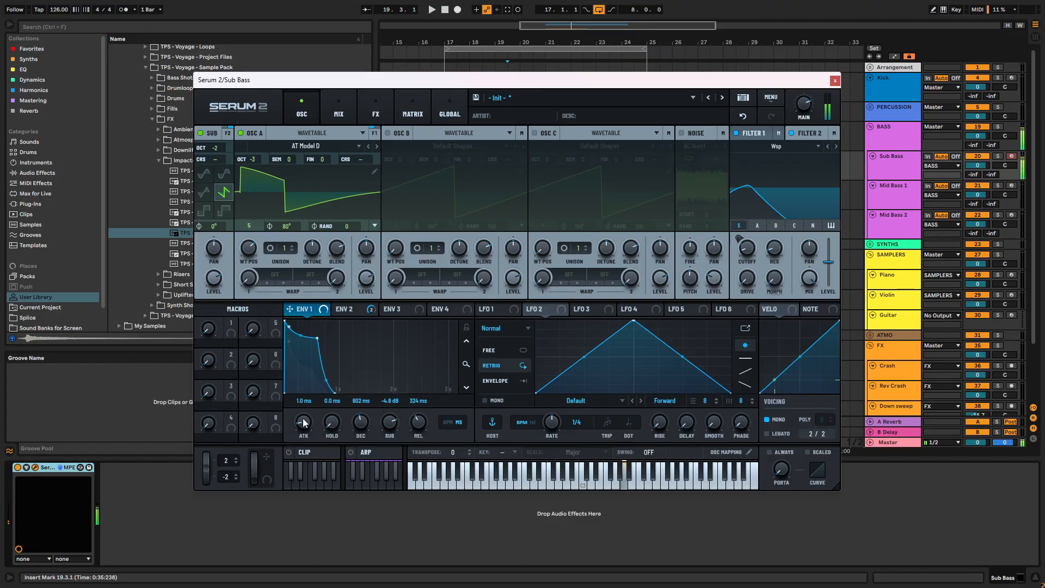
{"action": "left_click", "coordinate": [834, 80]}
- Create a four-bar MIDI clip on the Sub Bass track from bar 17 to 21 and enlarge its note editor
{"action": "left_click_drag", "start_coordinate": [444, 161], "coordinate": [532, 160]}
{"action": "key", "text": "ctrl+shift+m"}
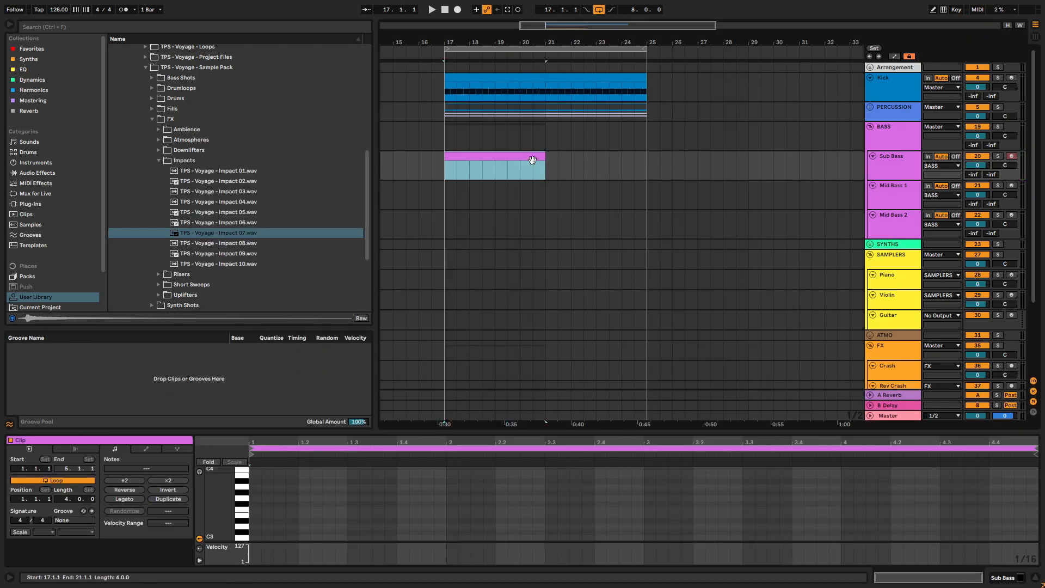
{"action": "left_click_drag", "start_coordinate": [480, 431], "coordinate": [480, 97]}
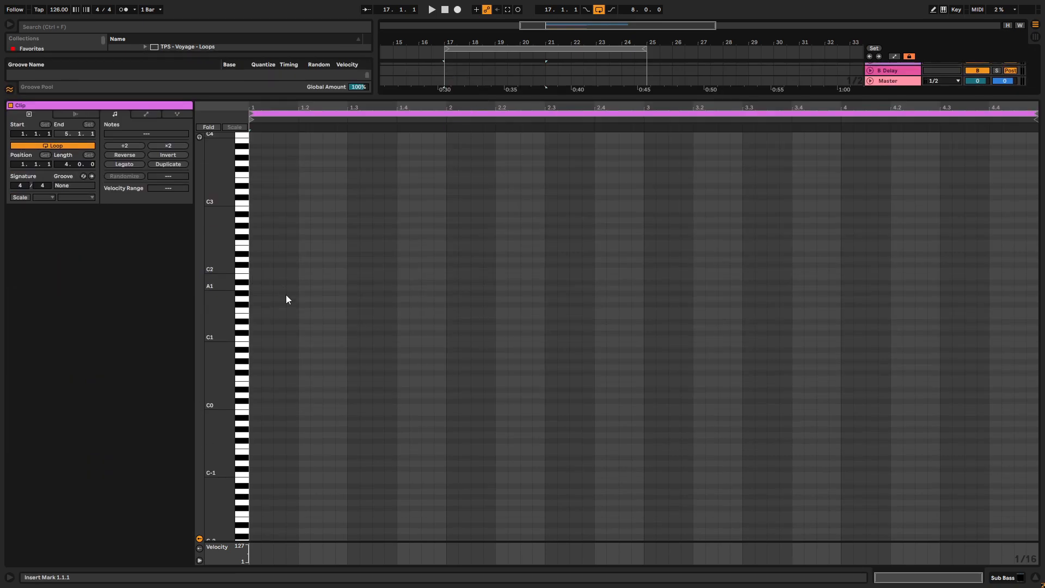
- Add a sixteenth-length A3 note to the Sub Bass clip and place it at 1.1.2
{"action": "scroll", "coordinate": [289, 273], "scroll_direction": "up", "scroll_amount": 5}
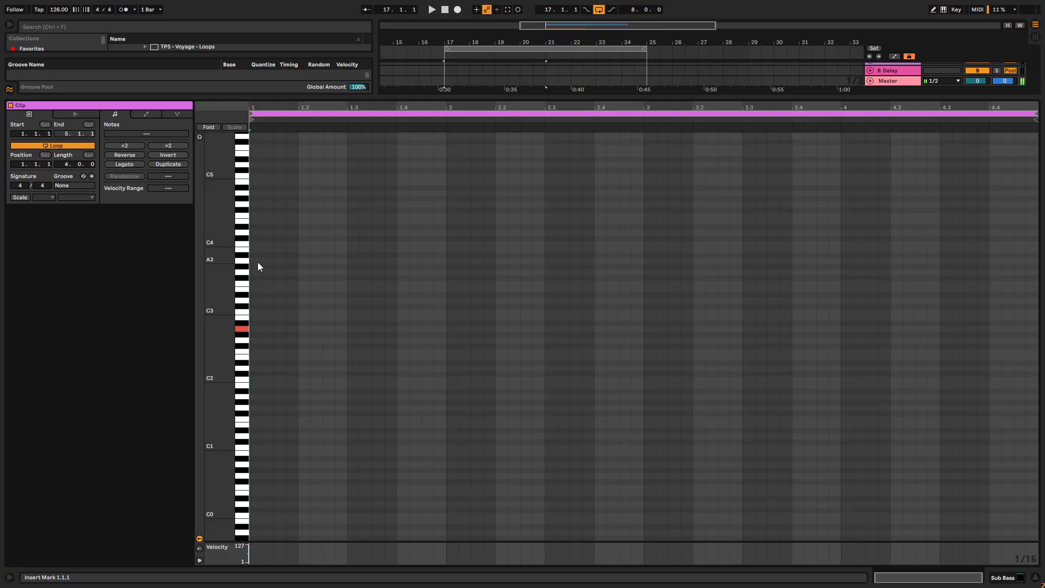
{"action": "double_click", "coordinate": [256, 260]}
{"action": "left_click_drag", "start_coordinate": [258, 262], "coordinate": [276, 266]}
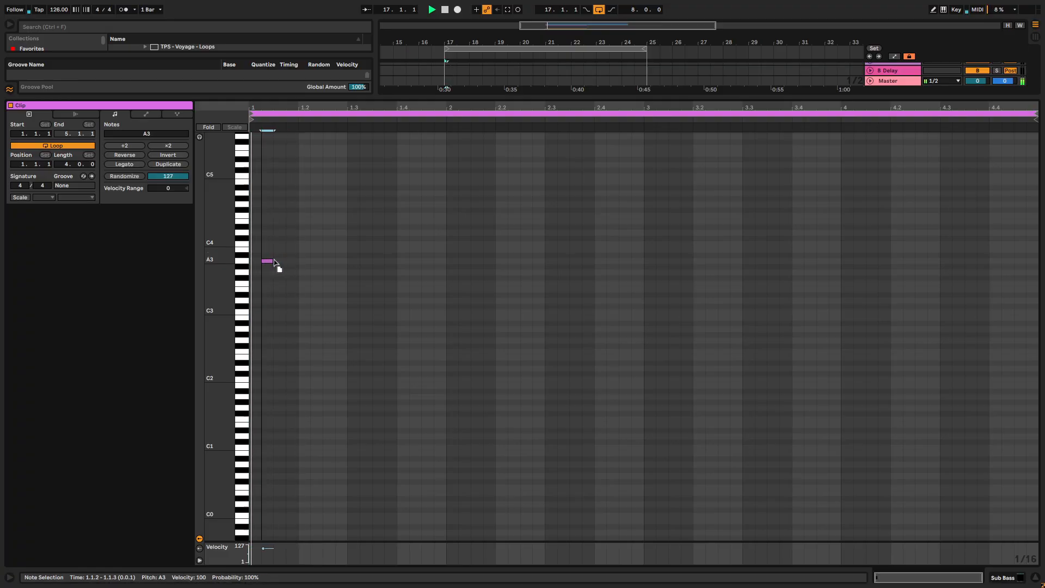
- Duplicate the A3 note twice so that it also plays at 1.1.3 and 1.1.4
{"action": "key", "text": "space"}
{"action": "key", "text": "ctrl+d"}
{"action": "key", "text": "ctrl+d"}
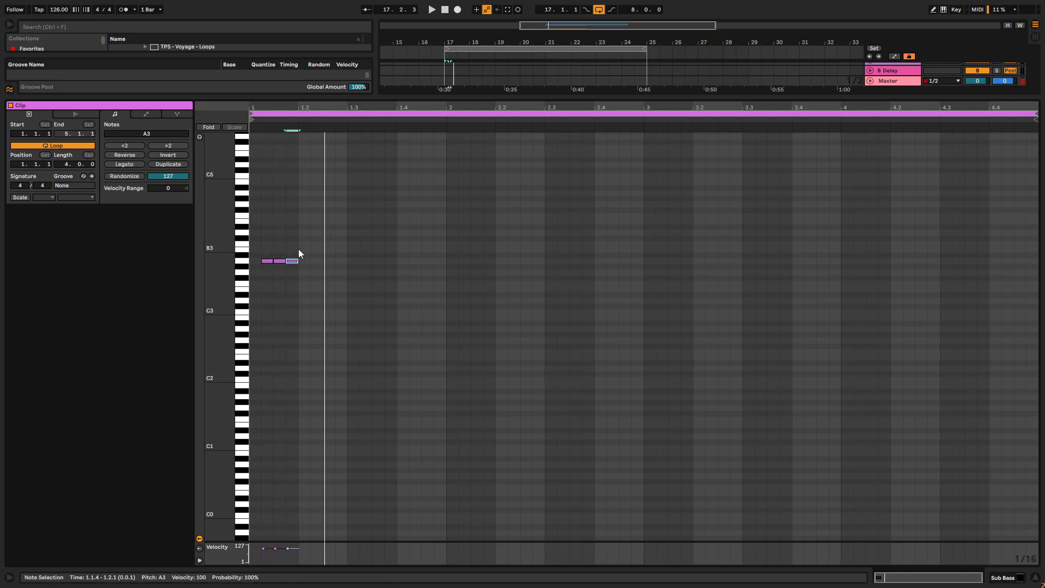
{"action": "key", "text": "z"}
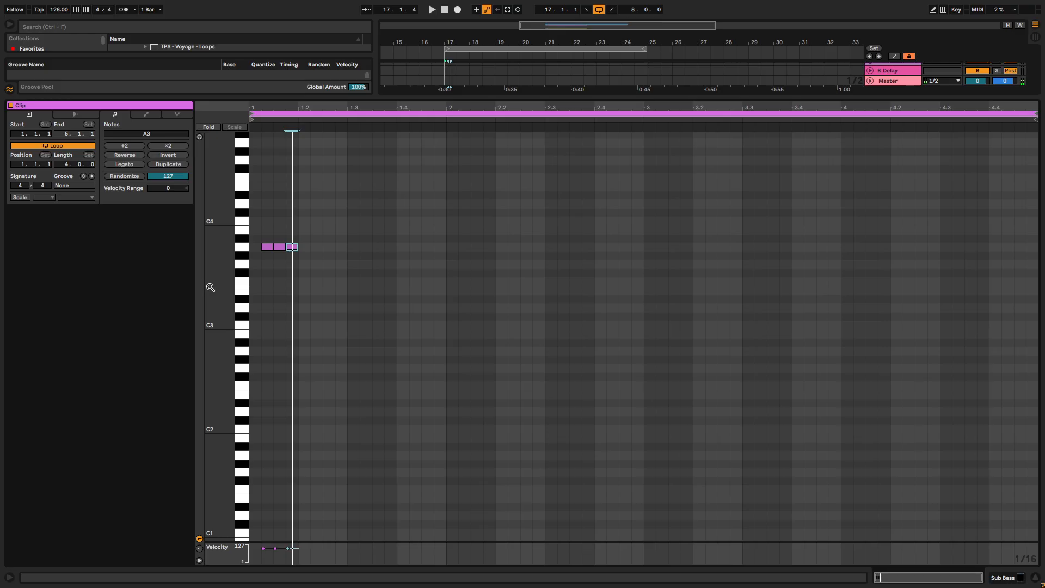
- Lengthen the first A3 note to about one and a half sixteenths, replacing the note at 1.1.3, and audition it
{"action": "left_click", "coordinate": [266, 351]}
{"action": "key", "text": "space"}
{"action": "key", "text": "space"}
{"action": "left_click_drag", "start_coordinate": [275, 350], "coordinate": [282, 349]}
{"action": "key", "text": "space"}
{"action": "key", "text": "space"}
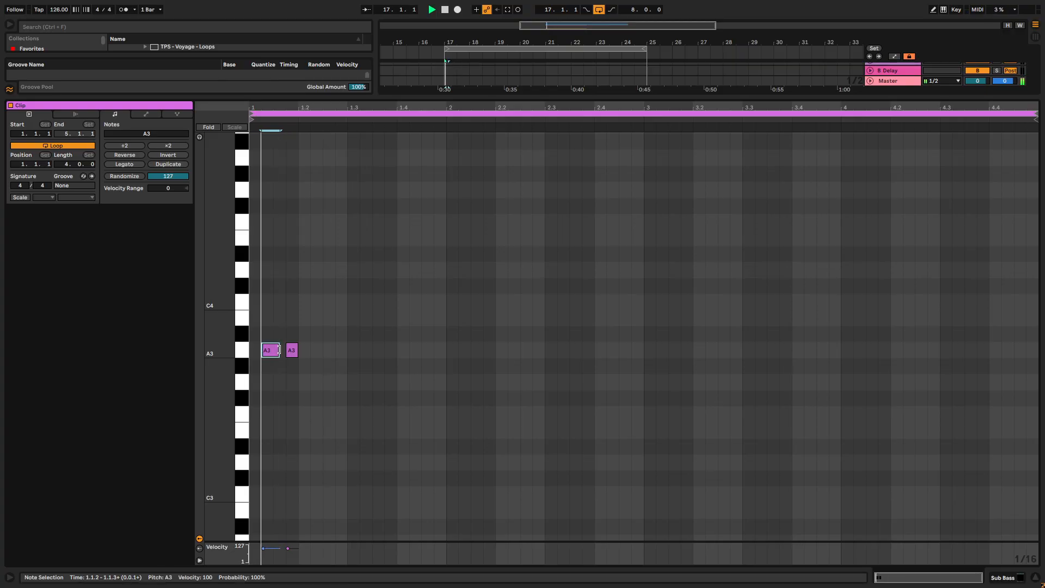
{"action": "key", "text": "space"}
{"action": "key", "text": "space"}
- Add an eighth-length A3 note at 1.2.3 and another at 1.3.2 about one and a half sixteenths long
{"action": "left_click", "coordinate": [319, 351]}
{"action": "double_click", "coordinate": [319, 351]}
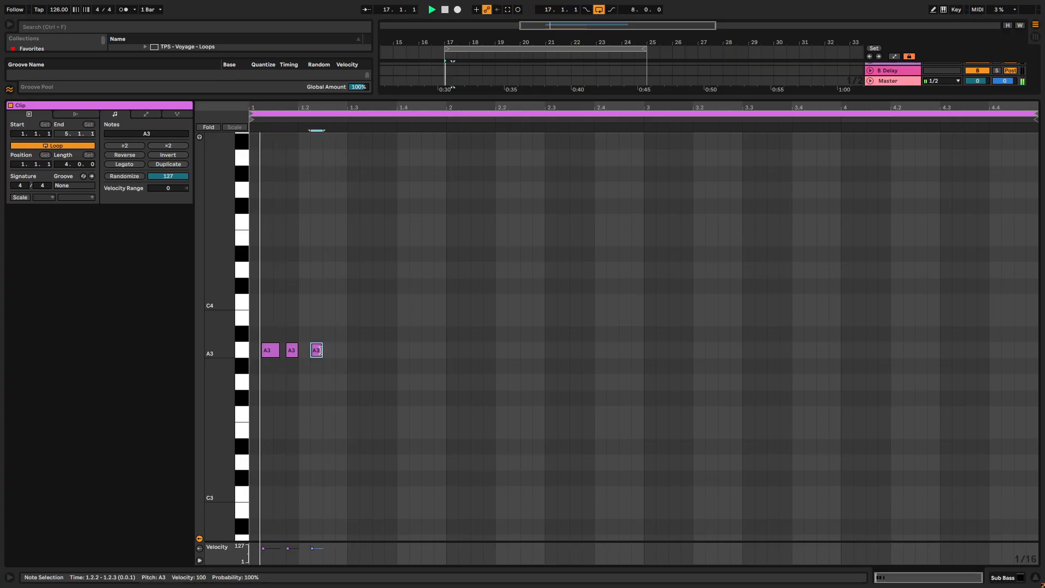
{"action": "left_click_drag", "start_coordinate": [326, 353], "coordinate": [376, 351]}
{"action": "double_click", "coordinate": [368, 351]}
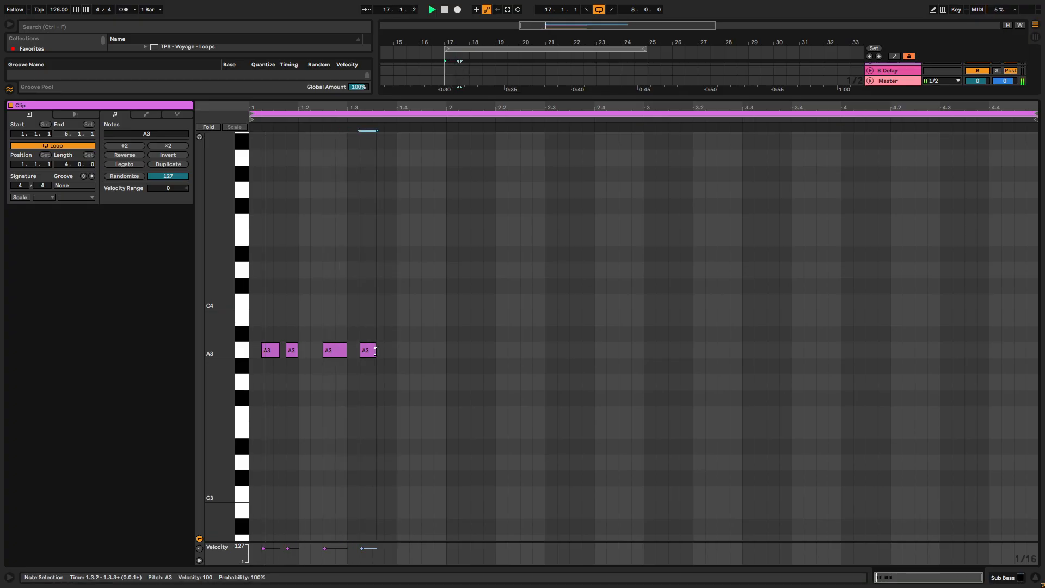
- Add A3 notes at 1.3.4 and 1.4.3, the latter an eighth long, plus a shortened A3 at 1.4.2
{"action": "double_click", "coordinate": [389, 351]}
{"action": "double_click", "coordinate": [413, 351]}
{"action": "left_click_drag", "start_coordinate": [421, 351], "coordinate": [435, 352]}
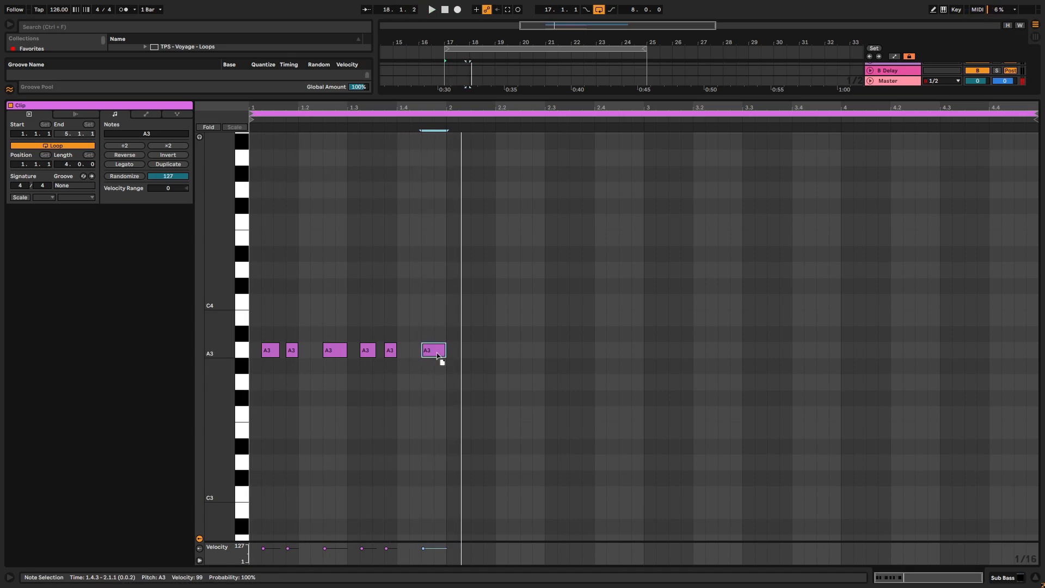
{"action": "double_click", "coordinate": [416, 353]}
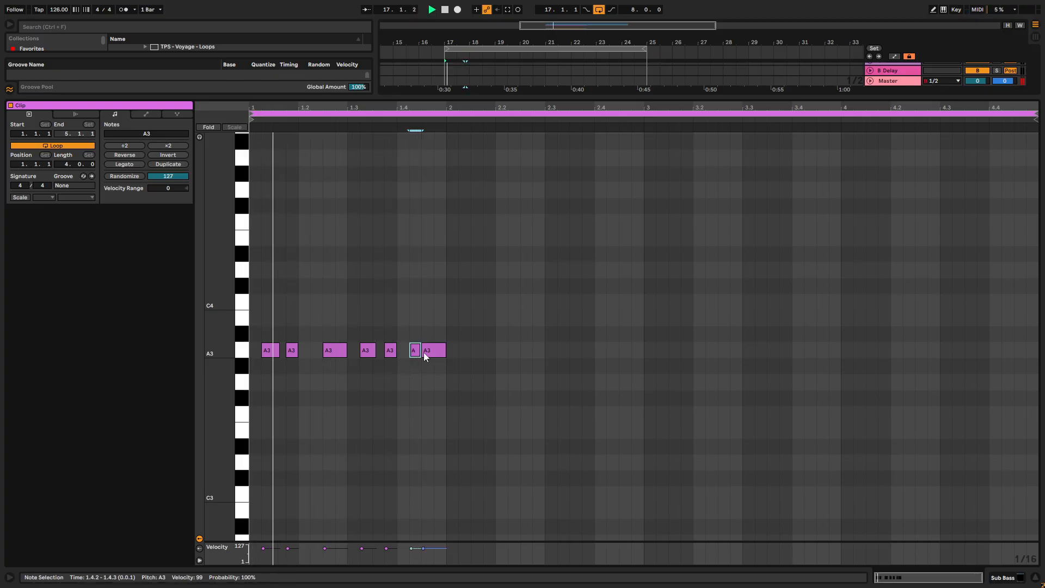
{"action": "left_click_drag", "start_coordinate": [421, 352], "coordinate": [417, 352]}
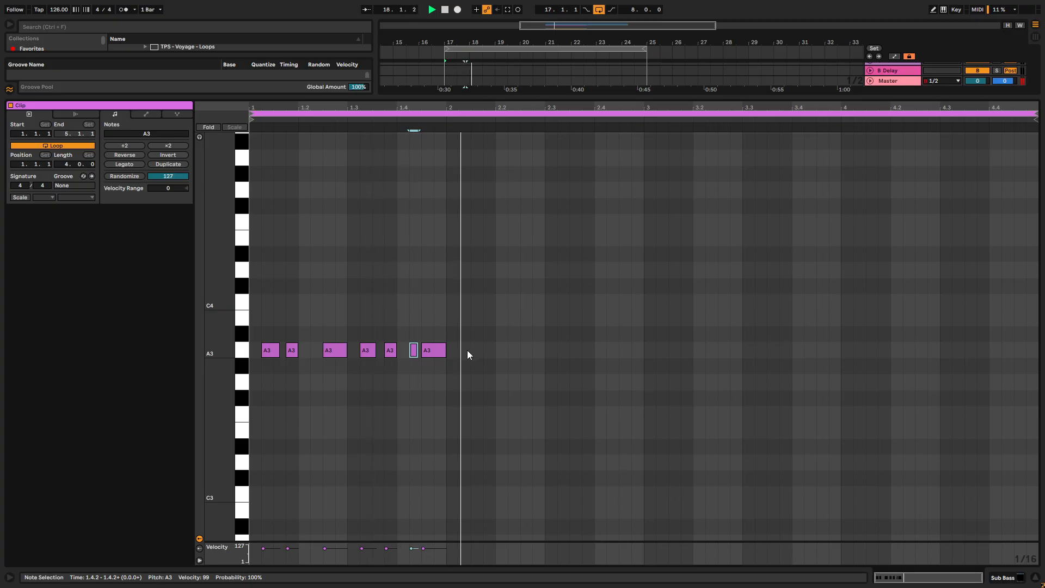
- Replace the long A3 note at 1.2.3 with one at 1.2.2 about one and a half sixteenths long
{"action": "left_click_drag", "start_coordinate": [447, 334], "coordinate": [211, 383]}
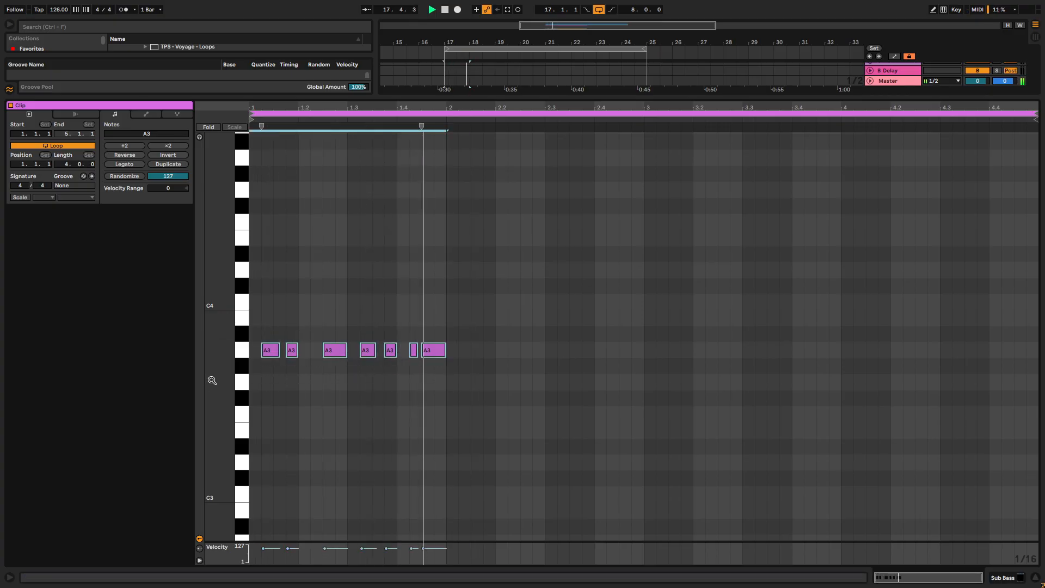
{"action": "left_click", "coordinate": [434, 381]}
{"action": "left_click_drag", "start_coordinate": [337, 352], "coordinate": [328, 352]}
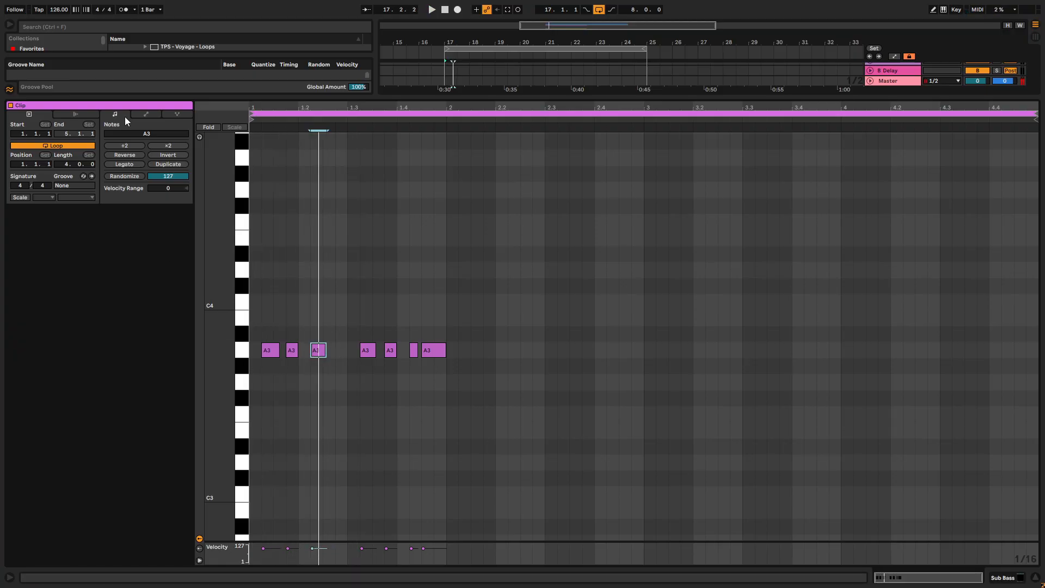
- Enable scale highlighting for the Sub Bass clip and set it to A Minor
{"action": "left_click", "coordinate": [12, 199]}
{"action": "left_click", "coordinate": [20, 197]}
{"action": "left_click", "coordinate": [43, 197]}
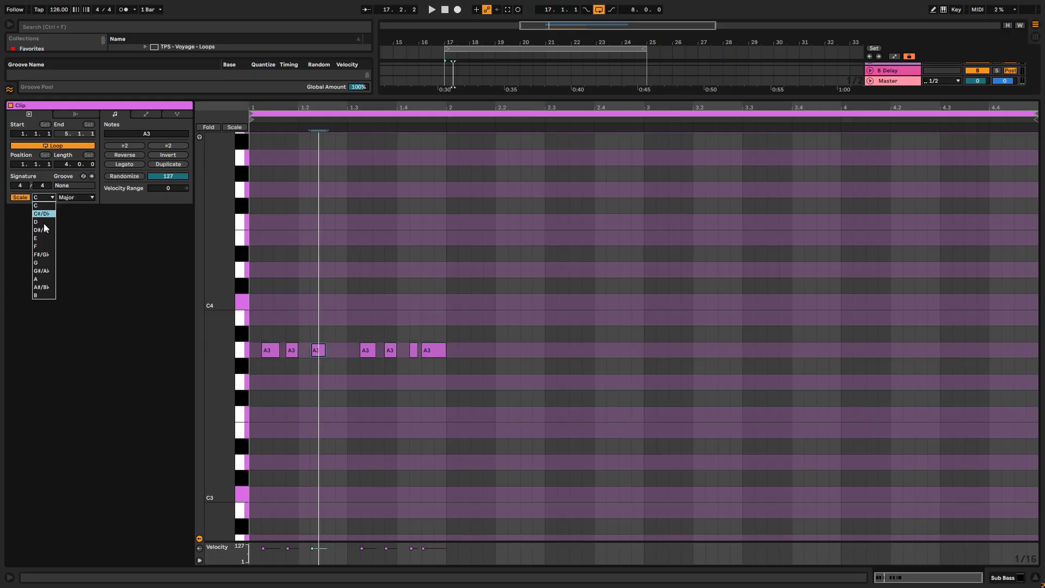
{"action": "left_click", "coordinate": [42, 279]}
{"action": "left_click", "coordinate": [82, 197]}
{"action": "left_click", "coordinate": [87, 217]}
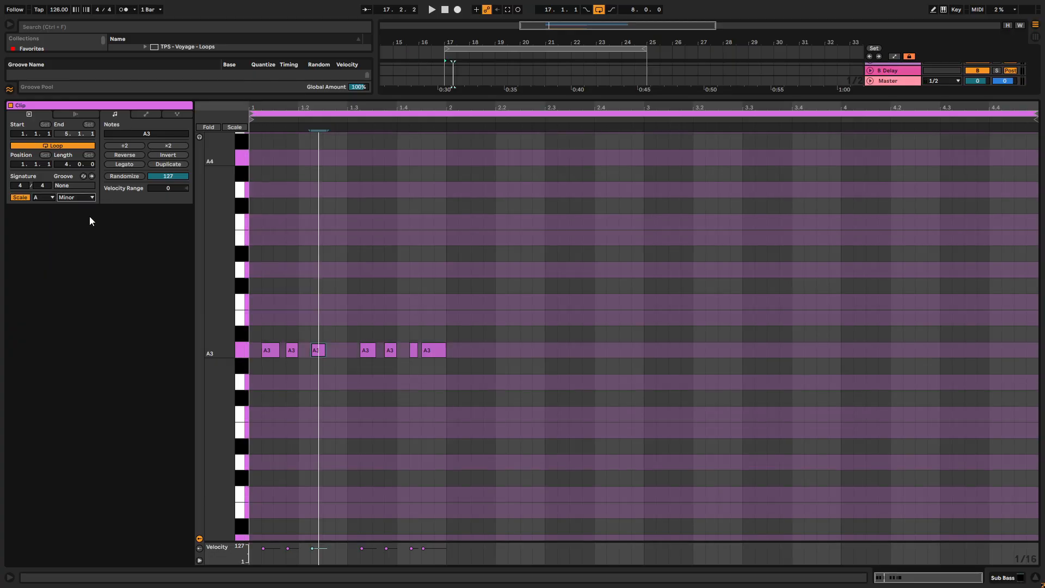
- Add an A3 note at 1.2.4 and extend the note at 1.4.2 to an eighth, replacing the one at 1.4.3
{"action": "double_click", "coordinate": [339, 351]}
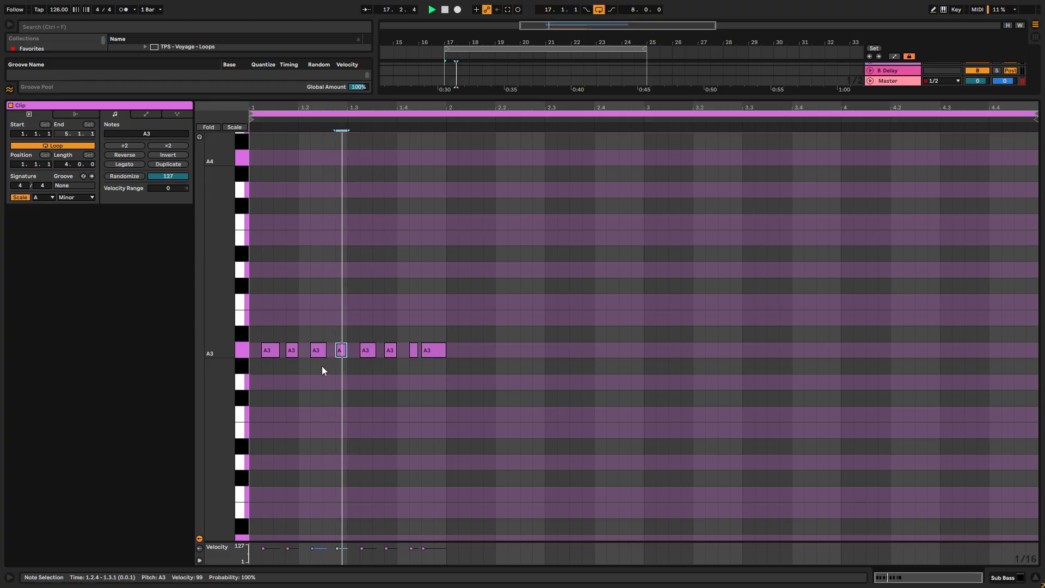
{"action": "left_click_drag", "start_coordinate": [417, 349], "coordinate": [433, 349]}
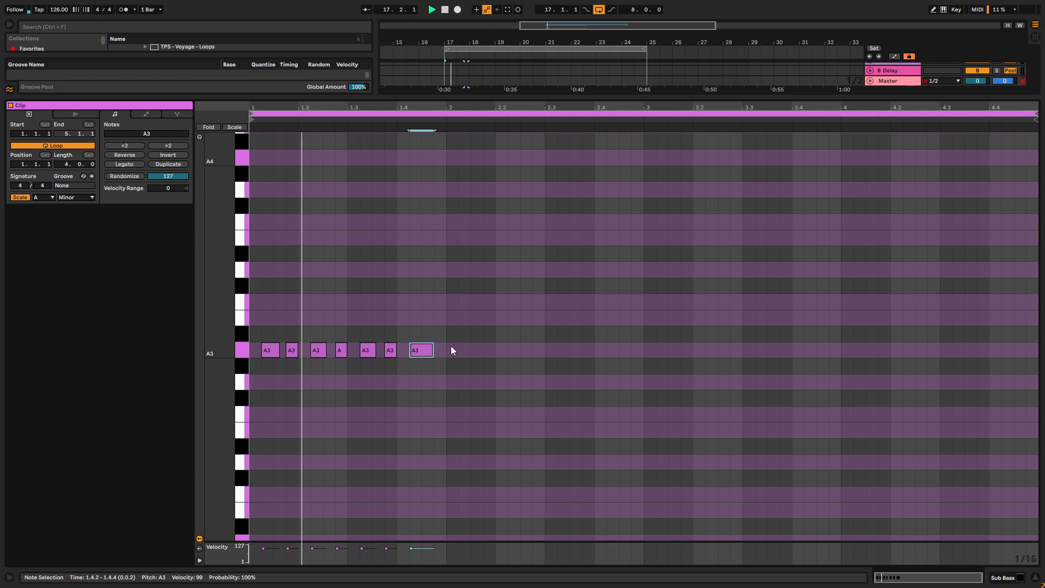
{"action": "key", "text": "space"}
{"action": "scroll", "coordinate": [293, 355], "scroll_direction": "up", "scroll_amount": 3}
{"action": "scroll", "coordinate": [294, 355], "scroll_direction": "left", "scroll_amount": 2}
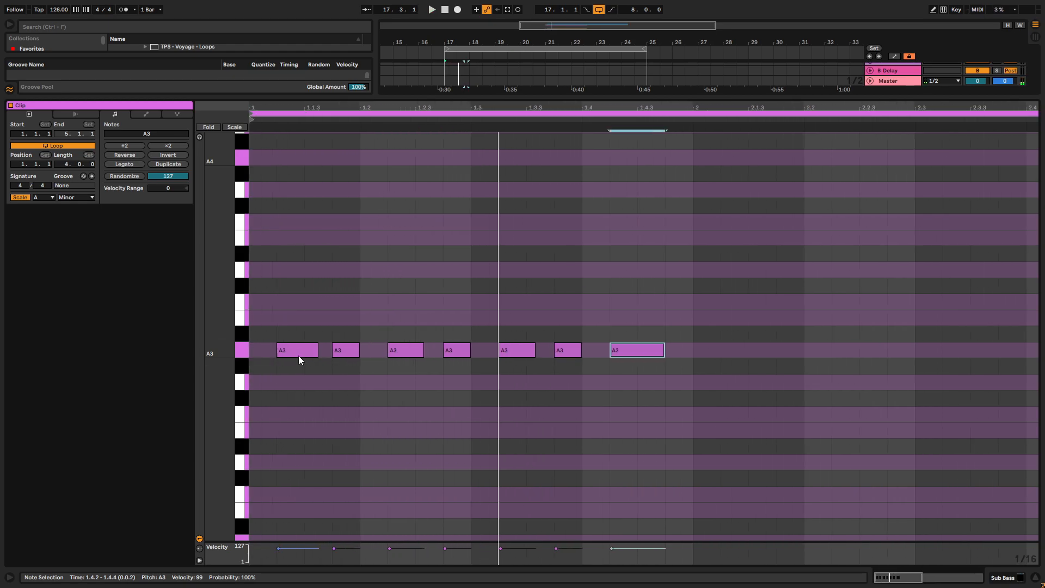
- Assign velocity to the filter cutoff and to oscillator A's level in Serum 2, and play the loop
{"action": "left_click", "coordinate": [333, 537]}
{"action": "left_click_drag", "start_coordinate": [338, 541], "coordinate": [343, 428]}
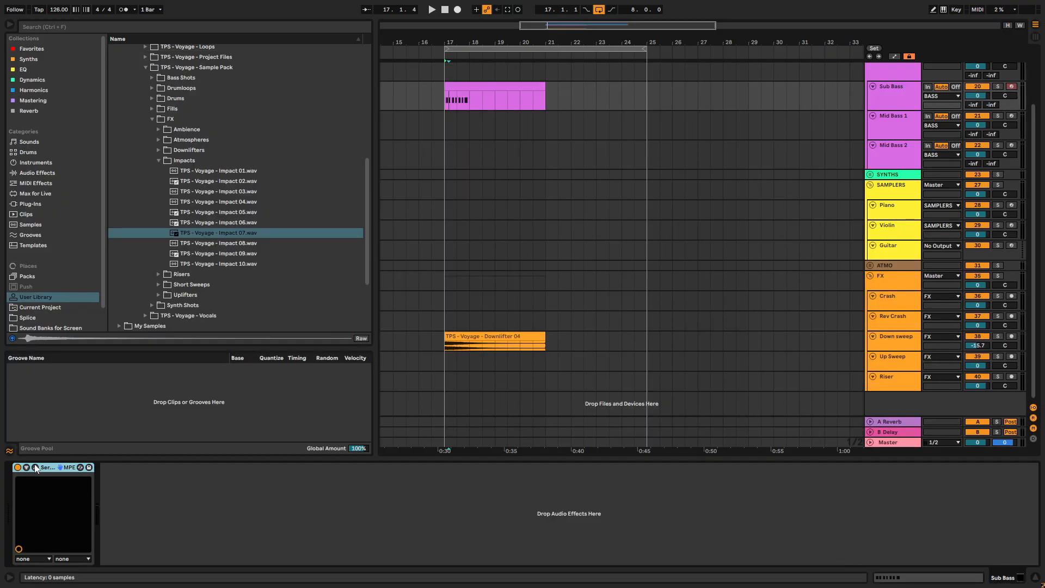
{"action": "left_click", "coordinate": [35, 467]}
{"action": "left_click_drag", "start_coordinate": [778, 308], "coordinate": [746, 248]}
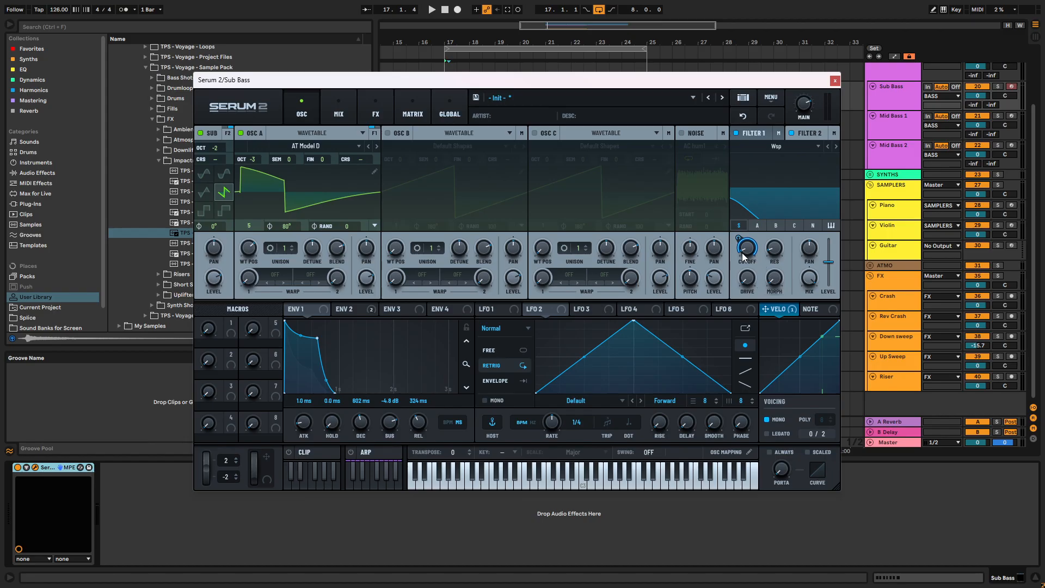
{"action": "left_click_drag", "start_coordinate": [778, 309], "coordinate": [367, 281]}
{"action": "key", "text": "space"}
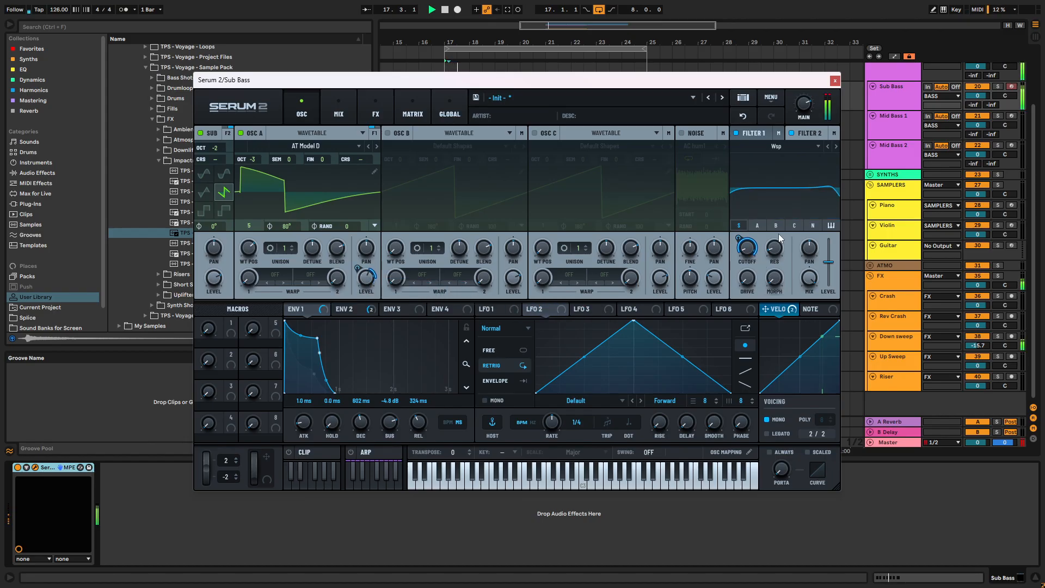
- Set the velocity modulation of the filter cutoff to 7% and reduce its depth on oscillator A's level
{"action": "left_click_drag", "start_coordinate": [738, 239], "coordinate": [736, 276]}
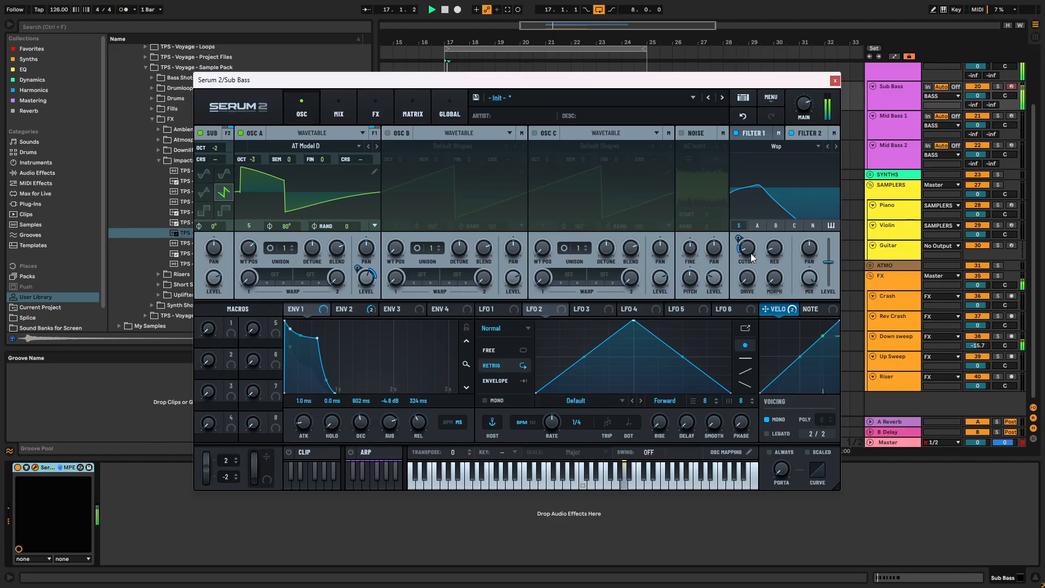
{"action": "left_click_drag", "start_coordinate": [744, 237], "coordinate": [744, 247]}
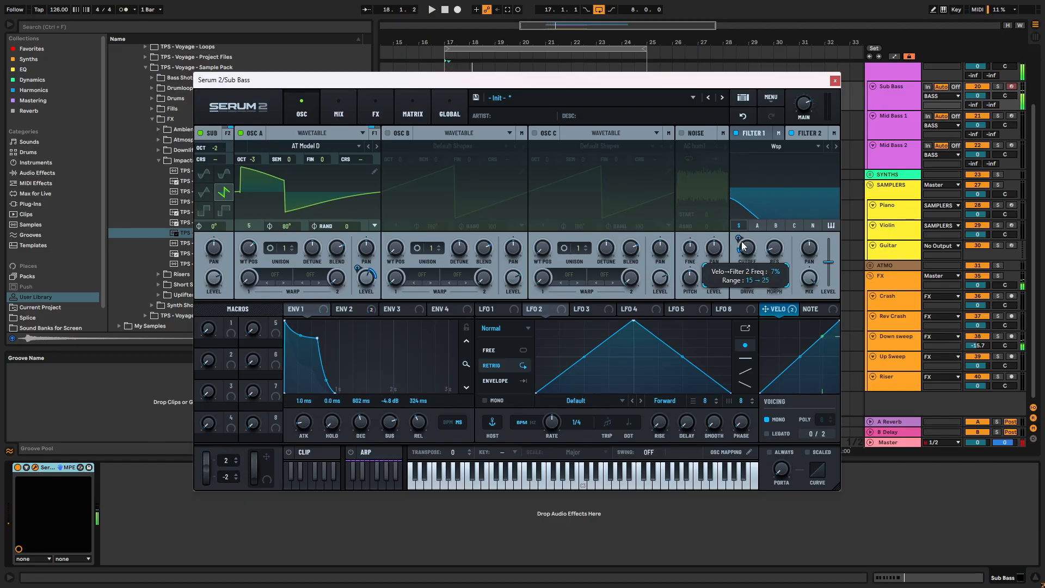
{"action": "mouse_move", "coordinate": [372, 280]}
{"action": "left_mouse_down"}
{"action": "mouse_move", "coordinate": [371, 302]}
{"action": "mouse_move", "coordinate": [368, 286]}
{"action": "left_mouse_up"}
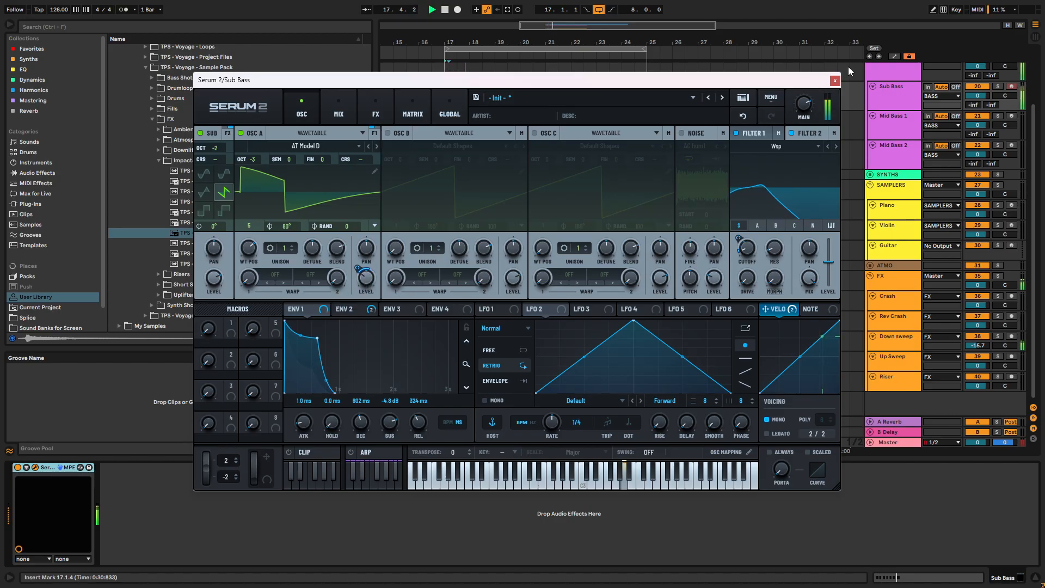
- Deactivate the Crash and Down sweep tracks and close the Serum 2 window
{"action": "left_click", "coordinate": [977, 297]}
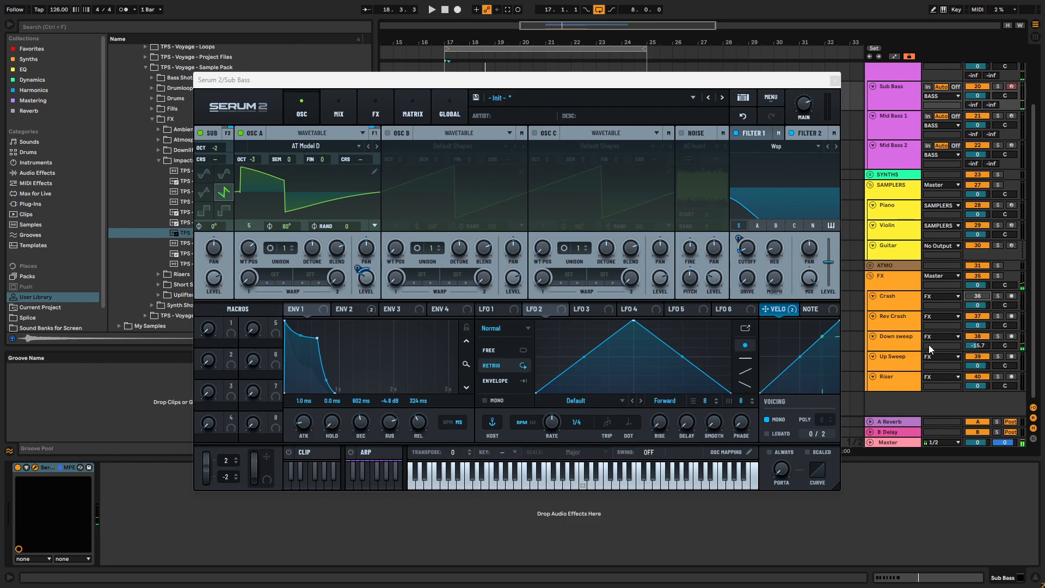
{"action": "key", "text": "space"}
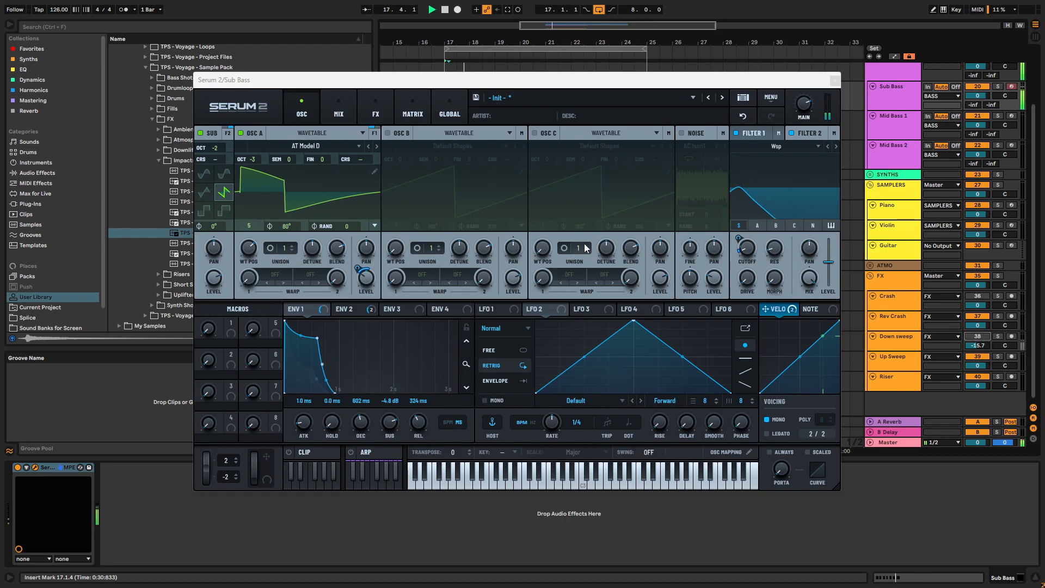
{"action": "left_click", "coordinate": [834, 80]}
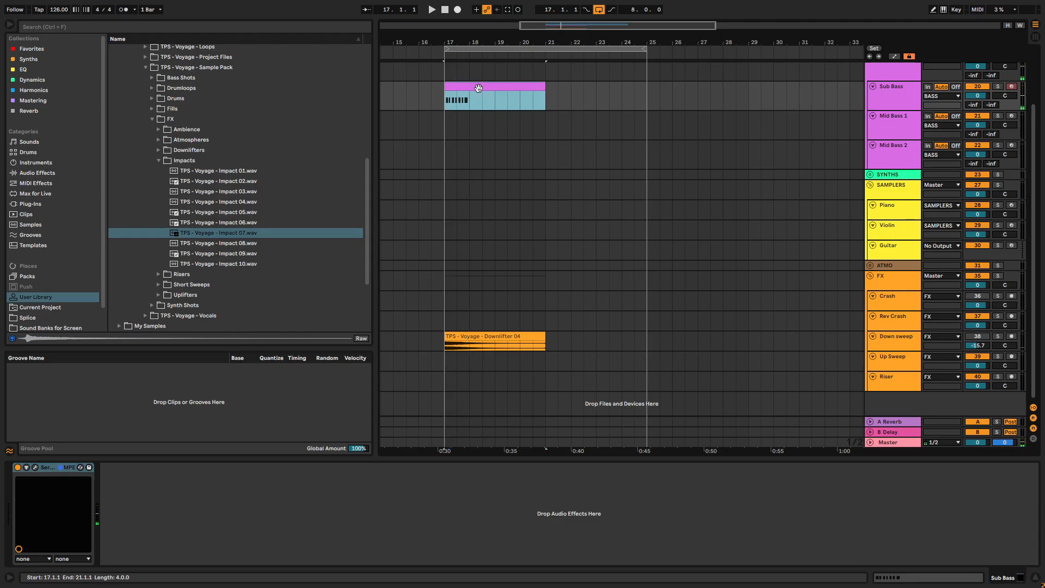
- Resize the Sub Bass clip's velocity lane and lower the first note's velocity to about 49
{"action": "double_click", "coordinate": [480, 97]}
{"action": "left_click_drag", "start_coordinate": [356, 433], "coordinate": [358, 486]}
{"action": "key", "text": "space"}
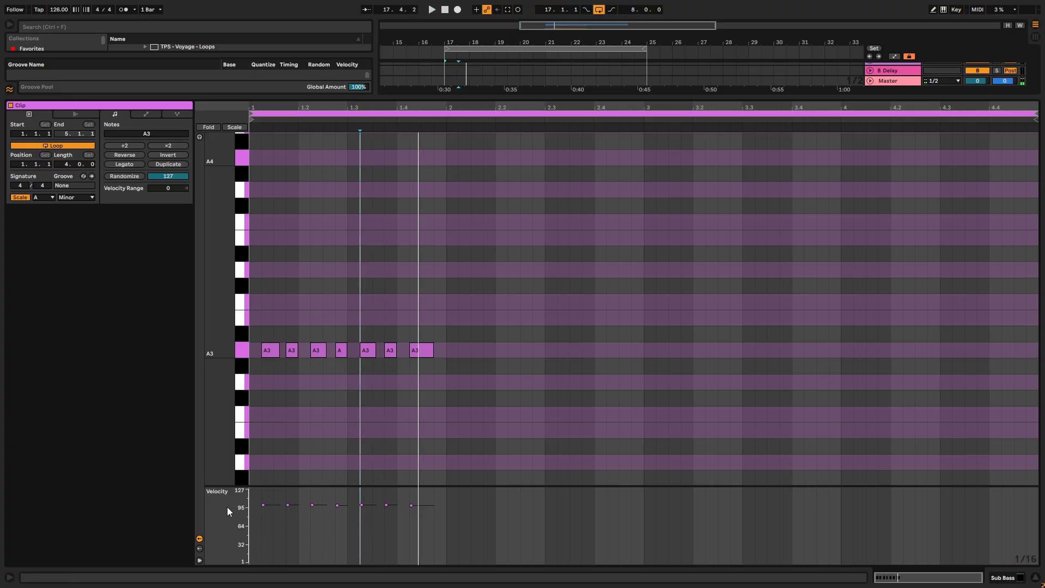
{"action": "key", "text": "space"}
{"action": "left_click_drag", "start_coordinate": [287, 506], "coordinate": [265, 533]}
{"action": "key", "text": "space"}
{"action": "key", "text": "ctrl+z"}
{"action": "key", "text": "space"}
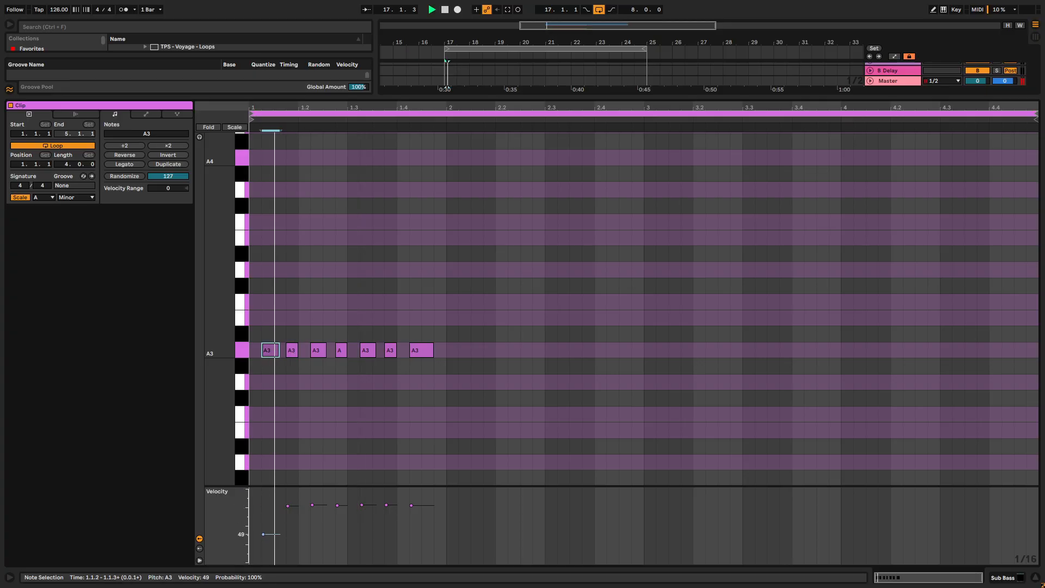
- Lower the velocity of the A3 note at 1.2.4 to 83 and audition the bassline
{"action": "key", "text": "space"}
{"action": "key", "text": "space"}
{"action": "left_click_drag", "start_coordinate": [337, 506], "coordinate": [337, 515]}
{"action": "key", "text": "space"}
{"action": "key", "text": "space"}
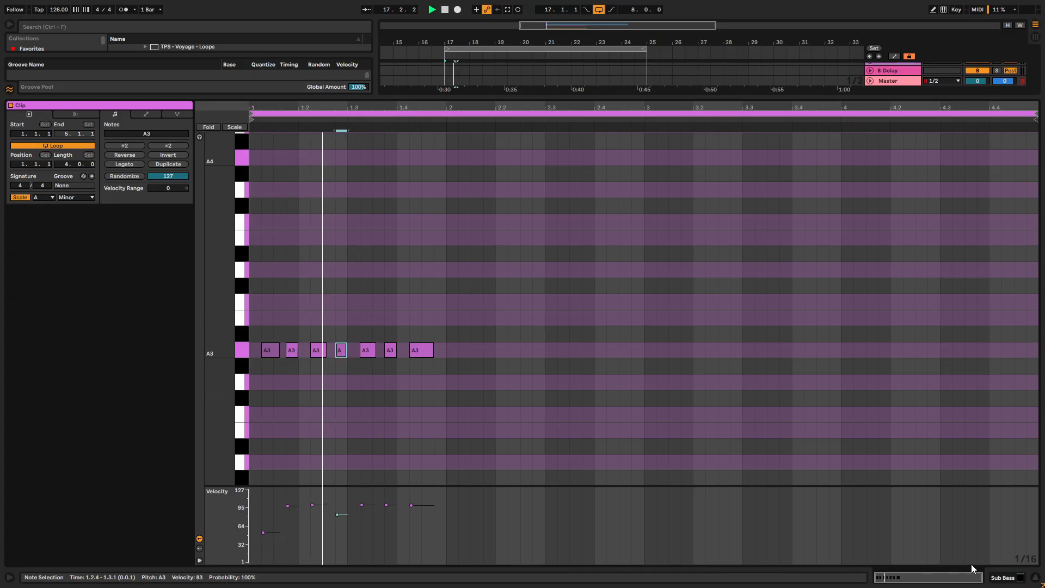
- Play the bassline with Serum 2 open to check how velocity moves the filter and level
{"action": "left_click", "coordinate": [1016, 577]}
{"action": "key", "text": "space"}
{"action": "left_click", "coordinate": [35, 467]}
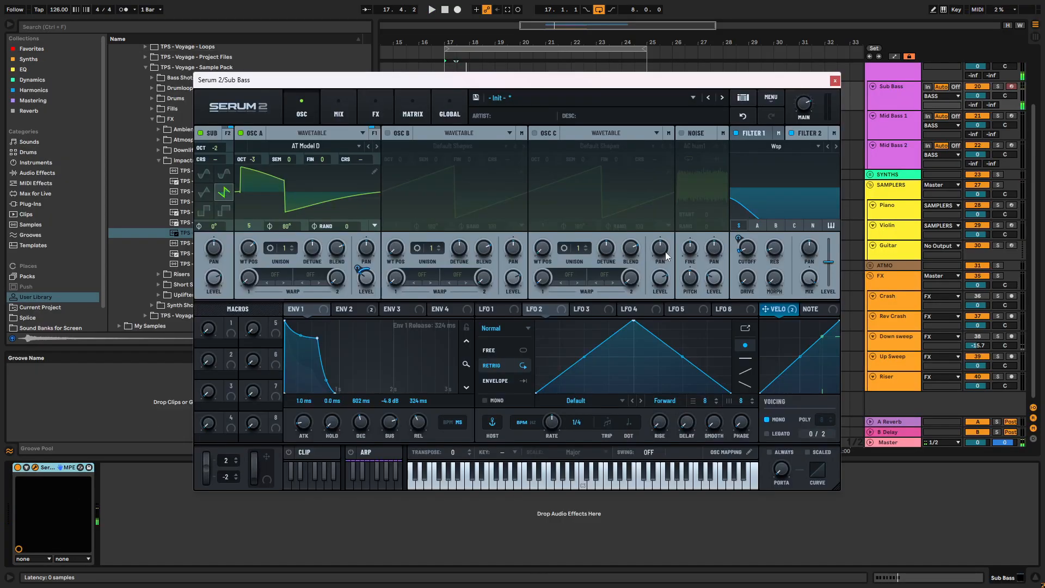
{"action": "key", "text": "space"}
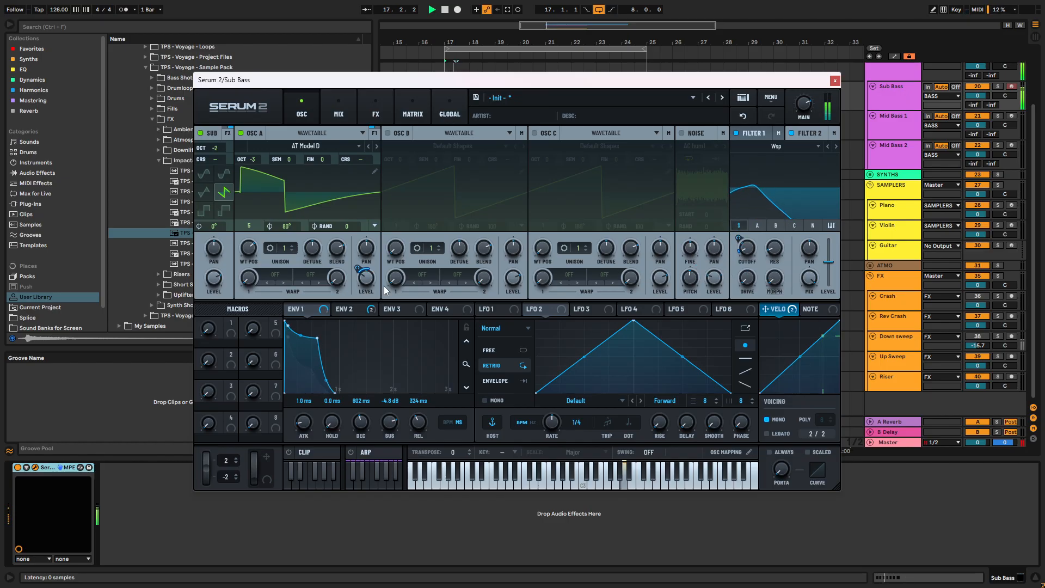
{"action": "key", "text": "space"}
{"action": "left_click", "coordinate": [835, 81]}
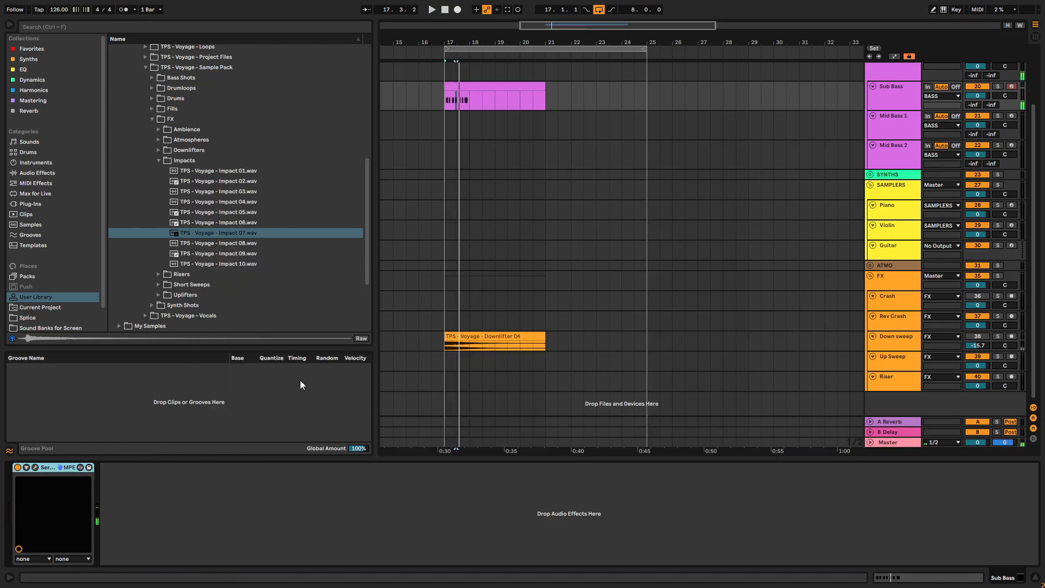
- Fill bars 1 and 2 of the Sub Bass clip with repeated sixteenth-length A3 notes and play them
{"action": "double_click", "coordinate": [467, 87]}
{"action": "double_click", "coordinate": [251, 350]}
{"action": "key", "text": "ctrl+d"}
{"action": "key", "text": "ctrl+d"}
{"action": "key", "text": "ctrl+d"}
{"action": "key", "text": "ctrl+d"}
{"action": "key", "text": "ctrl+d"}
{"action": "key", "text": "ctrl+d"}
{"action": "key", "text": "ctrl+d"}
{"action": "key", "text": "ctrl+d"}
{"action": "key", "text": "ctrl+d"}
{"action": "key", "text": "ctrl+d"}
{"action": "key", "text": "ctrl+d"}
{"action": "key", "text": "ctrl+d"}
{"action": "key", "text": "ctrl+d"}
{"action": "key", "text": "ctrl+d"}
{"action": "key", "text": "ctrl+d"}
{"action": "key", "text": "ctrl+d"}
{"action": "key", "text": "ctrl+d"}
{"action": "key", "text": "ctrl+d"}
{"action": "key", "text": "ctrl+d"}
{"action": "key", "text": "ctrl+d"}
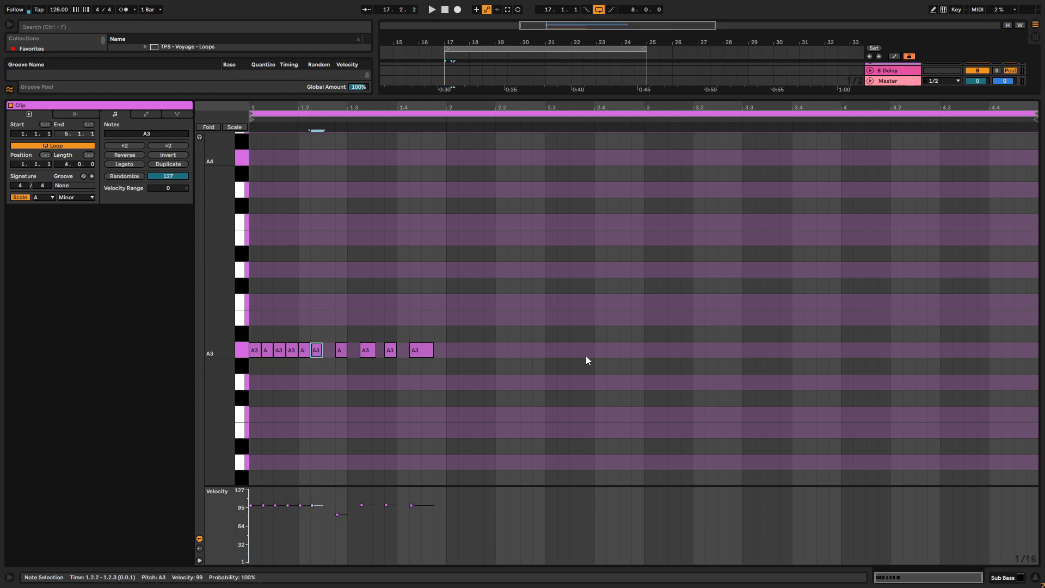
{"action": "key", "text": "ctrl+d"}
{"action": "key", "text": "ctrl+d"}
{"action": "key", "text": "ctrl+d"}
{"action": "key", "text": "space"}
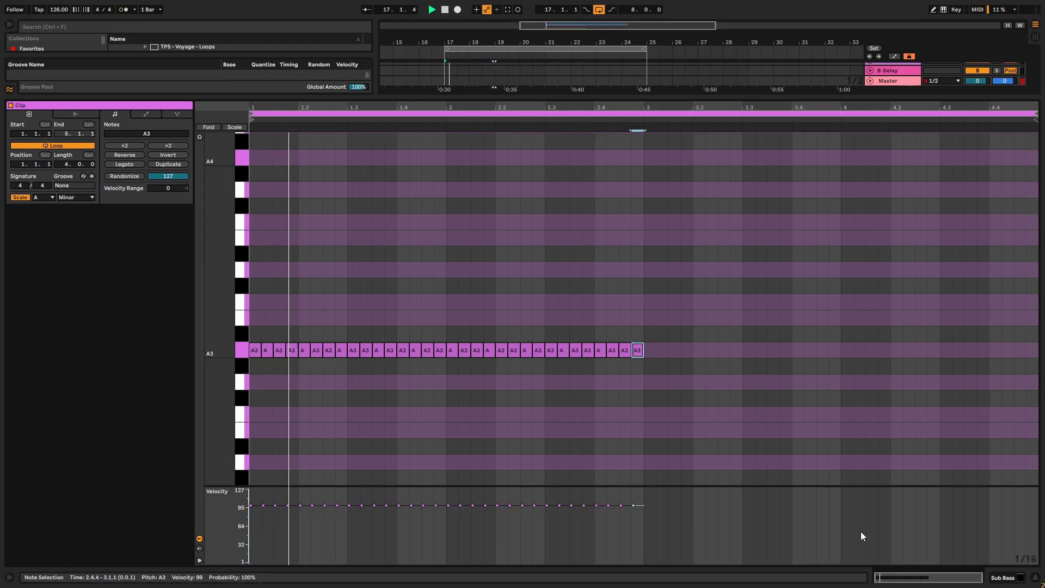
- Reopen Serum 2 and raise oscillator A's wavetable position on the AT Model D table
{"action": "left_click", "coordinate": [1020, 579]}
{"action": "left_click", "coordinate": [35, 467]}
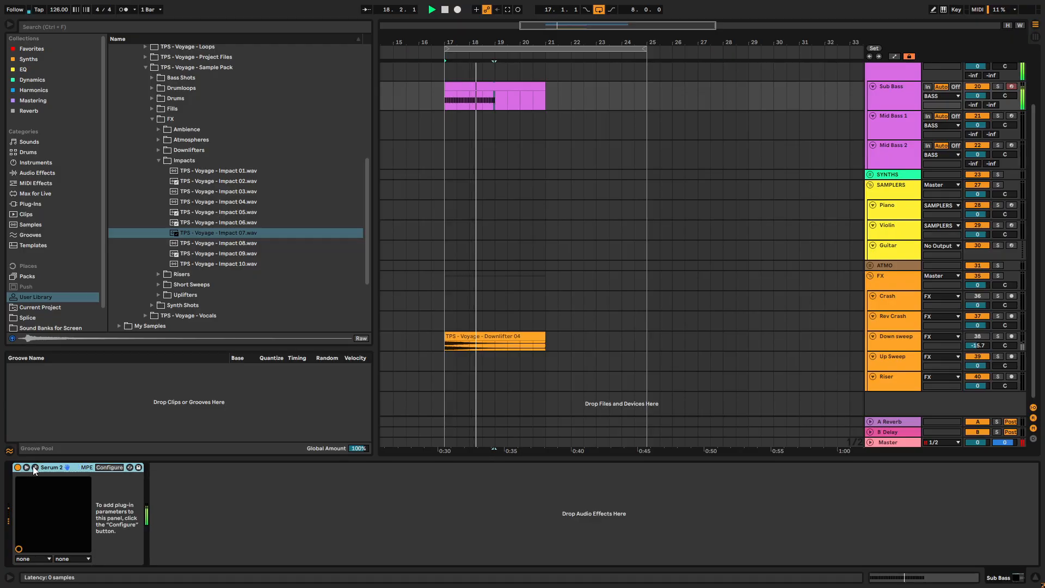
{"action": "left_click_drag", "start_coordinate": [252, 249], "coordinate": [263, 198]}
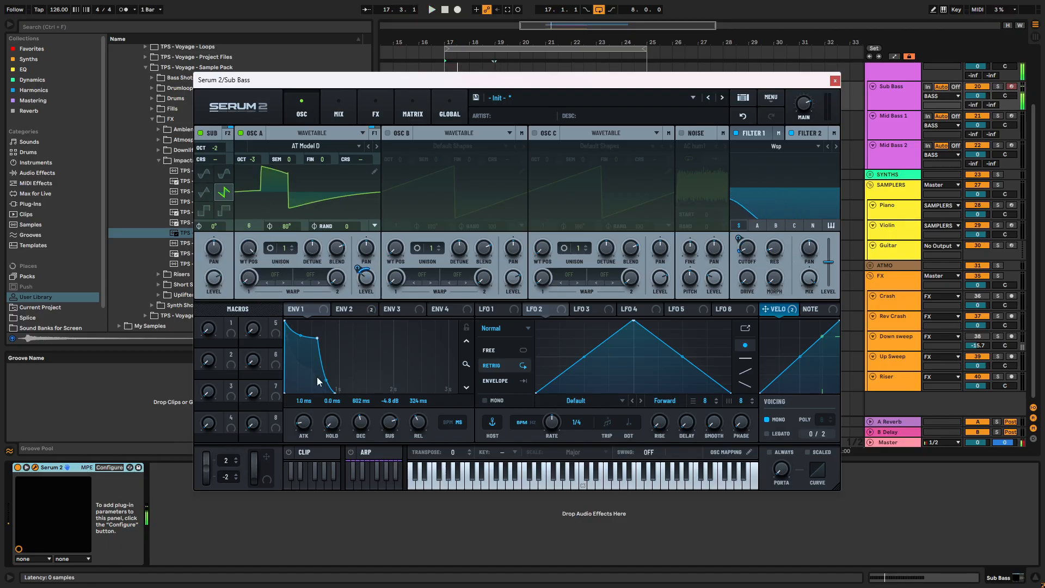
- Show Envelope 2 in Serum 2 and adjust its modulation of Filter 2's cutoff to 23% while the bassline plays
{"action": "left_click", "coordinate": [348, 308]}
{"action": "key", "text": "space"}
{"action": "mouse_move", "coordinate": [738, 243]}
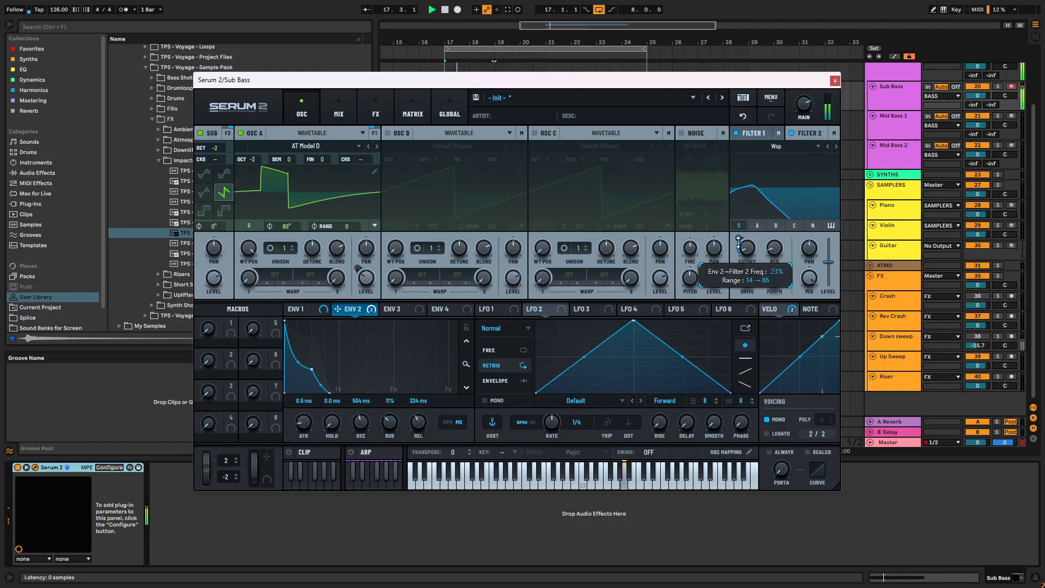
{"action": "left_click_drag", "start_coordinate": [748, 251], "coordinate": [738, 240]}
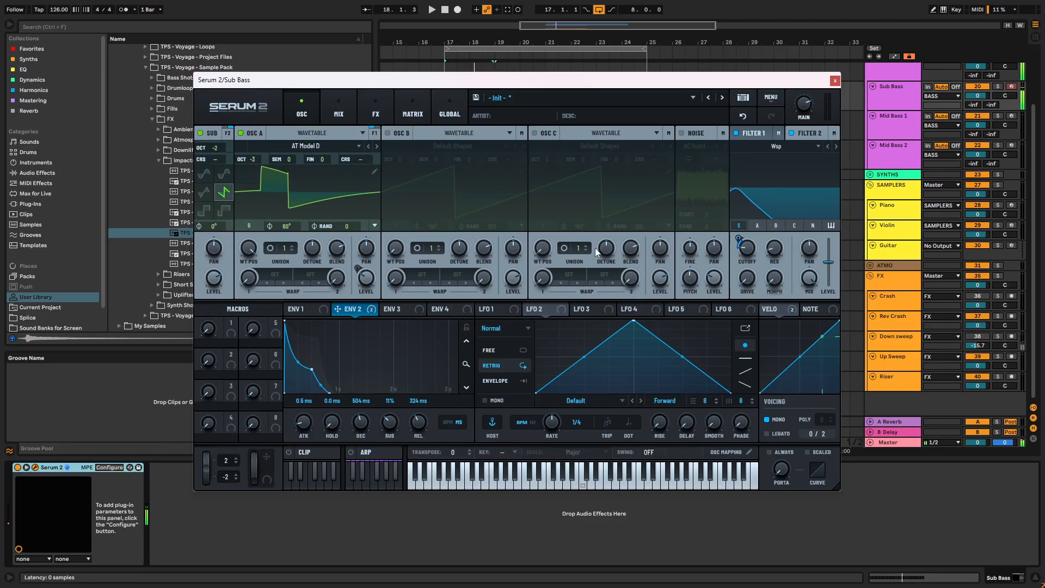
{"action": "key", "text": "space"}
- Set Filter 2's cutoff to about 25 Hz and reshape Envelope 2 to a 447 ms decay and 1% sustain
{"action": "left_click_drag", "start_coordinate": [209, 278], "coordinate": [219, 318]}
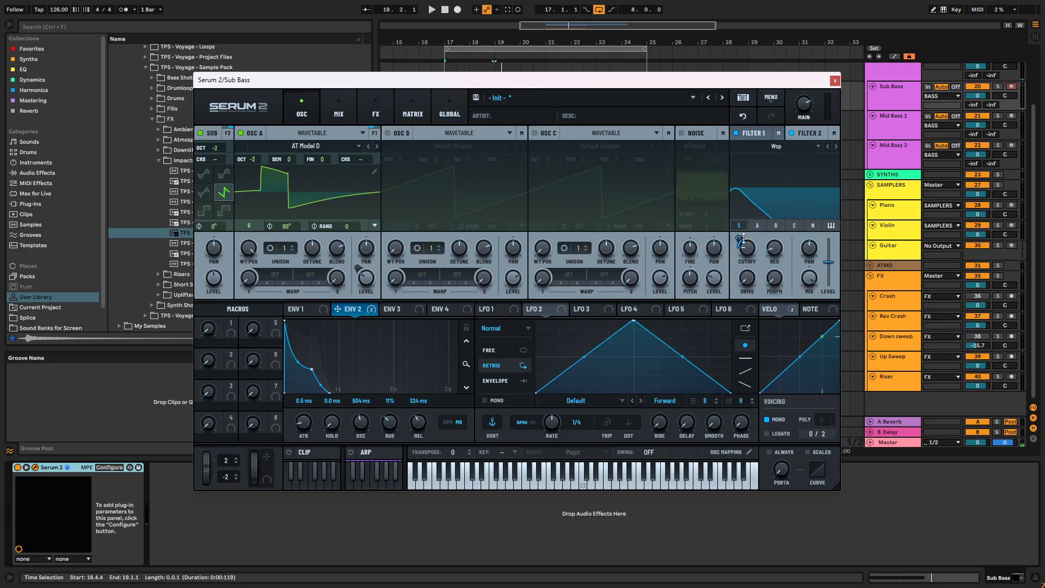
{"action": "mouse_move", "coordinate": [739, 234]}
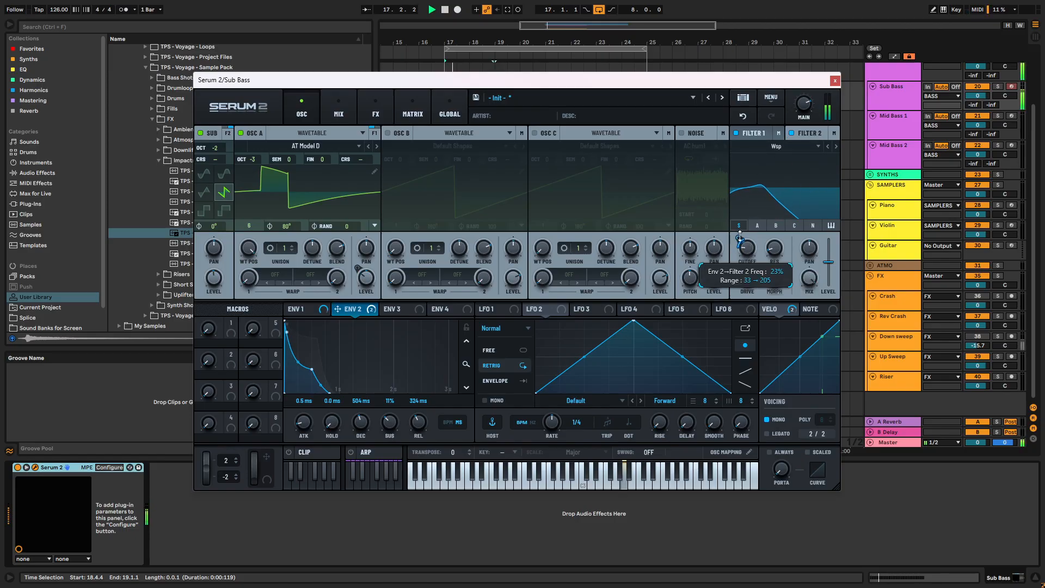
{"action": "mouse_move", "coordinate": [748, 258]}
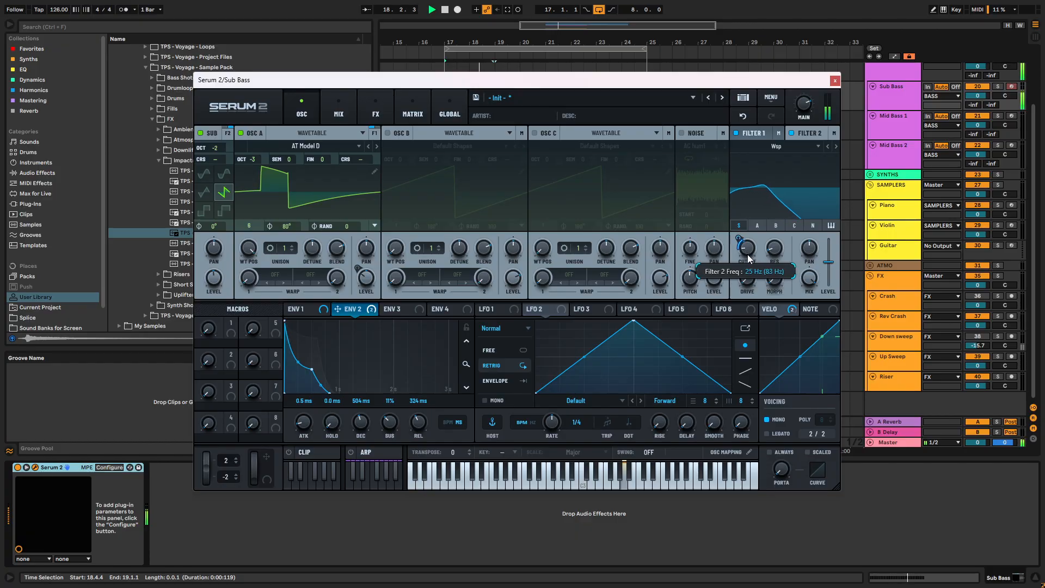
{"action": "left_click_drag", "start_coordinate": [311, 369], "coordinate": [306, 388]}
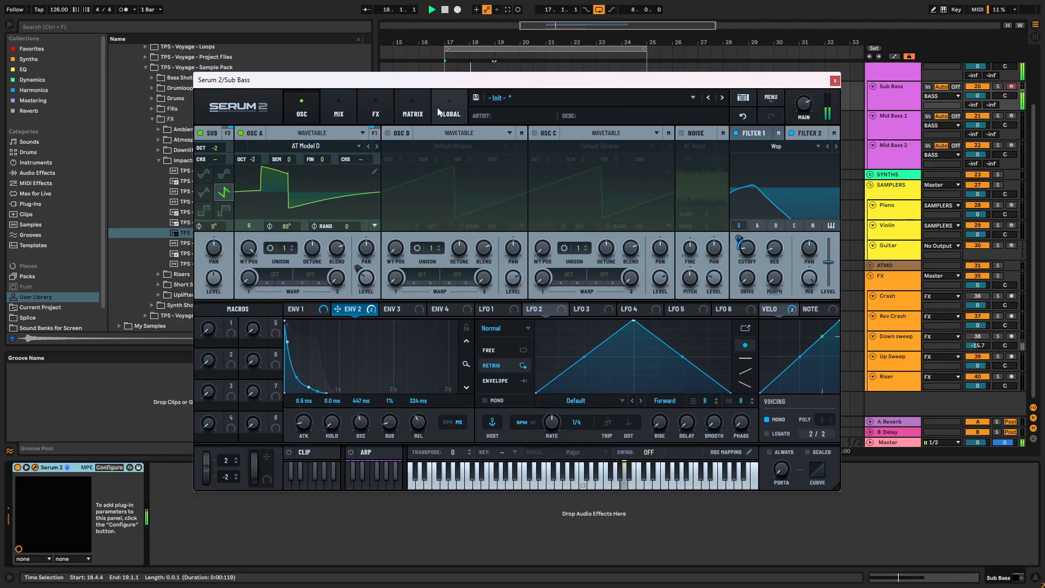
- Add a Compressor to Serum 2's main effects chain and solo the Sub Bass track to hear it
{"action": "left_click", "coordinate": [382, 115]}
{"action": "left_click", "coordinate": [199, 153]}
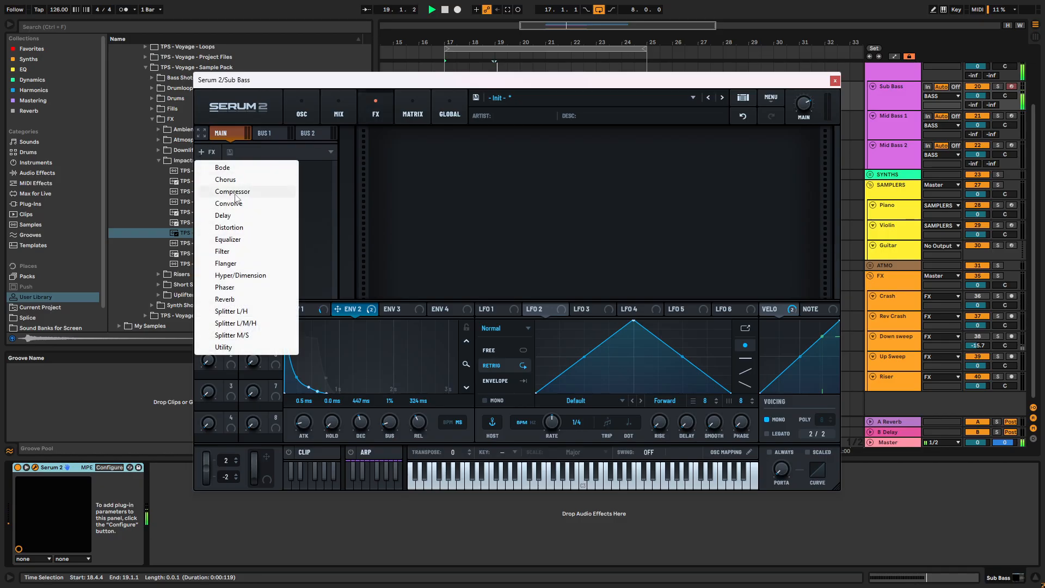
{"action": "left_click", "coordinate": [239, 191]}
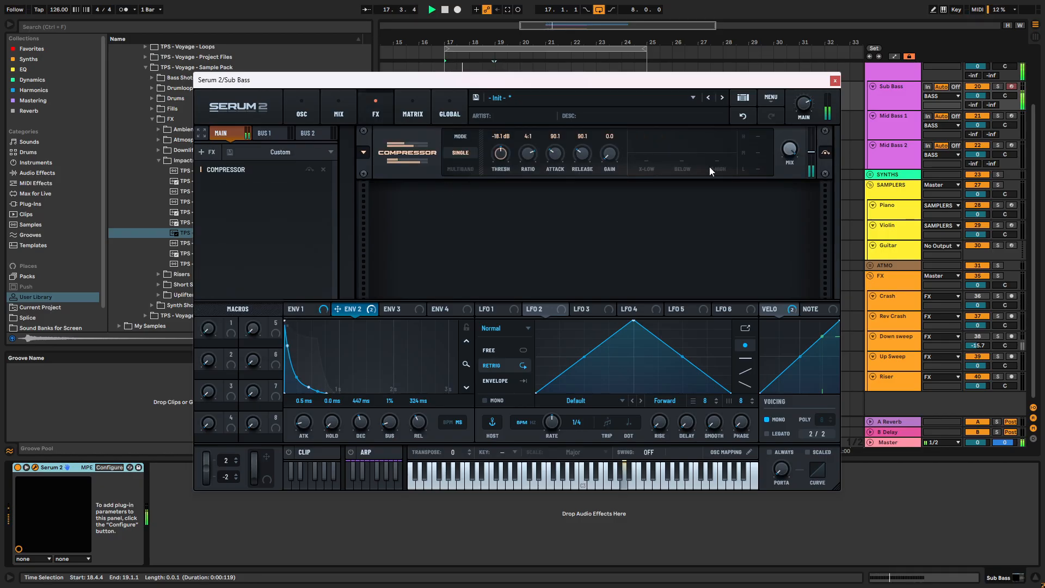
{"action": "scroll", "coordinate": [980, 130], "scroll_direction": "up", "scroll_amount": 2}
{"action": "left_click", "coordinate": [998, 119]}
{"action": "key", "text": "space"}
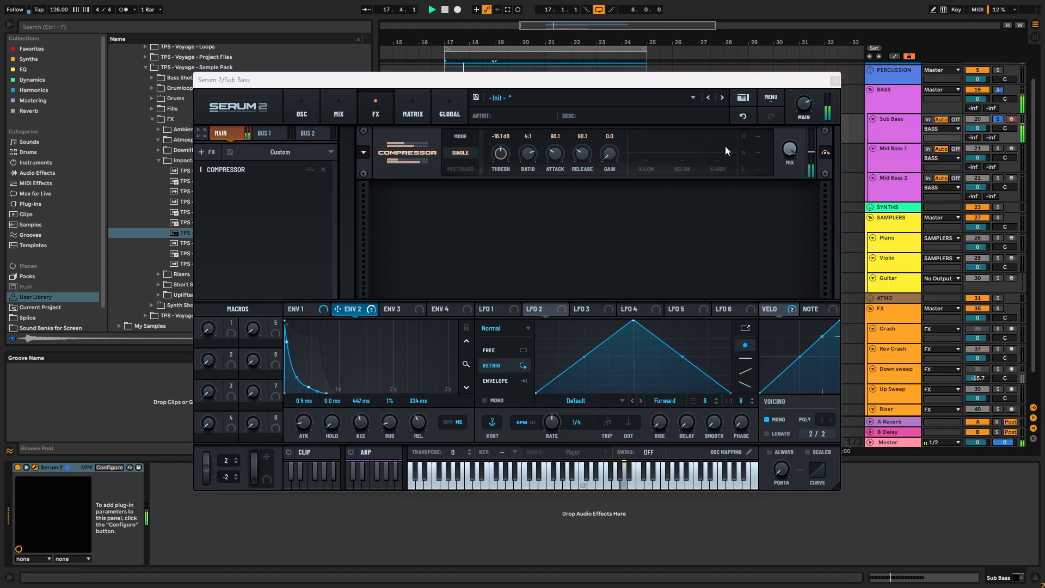
{"action": "left_click", "coordinate": [301, 114]}
{"action": "left_click", "coordinate": [375, 114]}
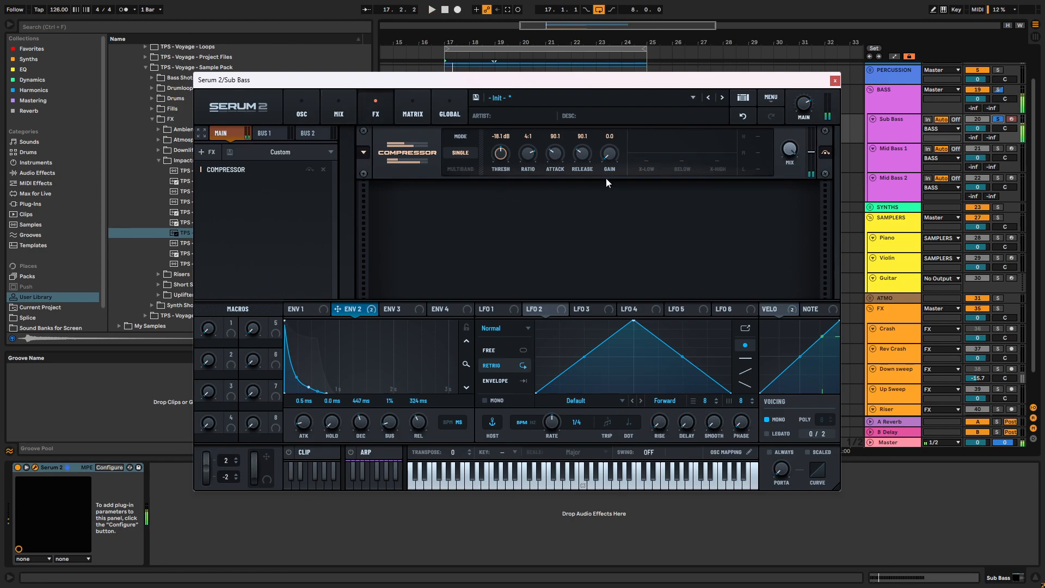
- Switch the Compressor to Multiband mode with a -22.3 dB threshold and 4.0 gain, then close Serum 2
{"action": "left_click", "coordinate": [461, 169]}
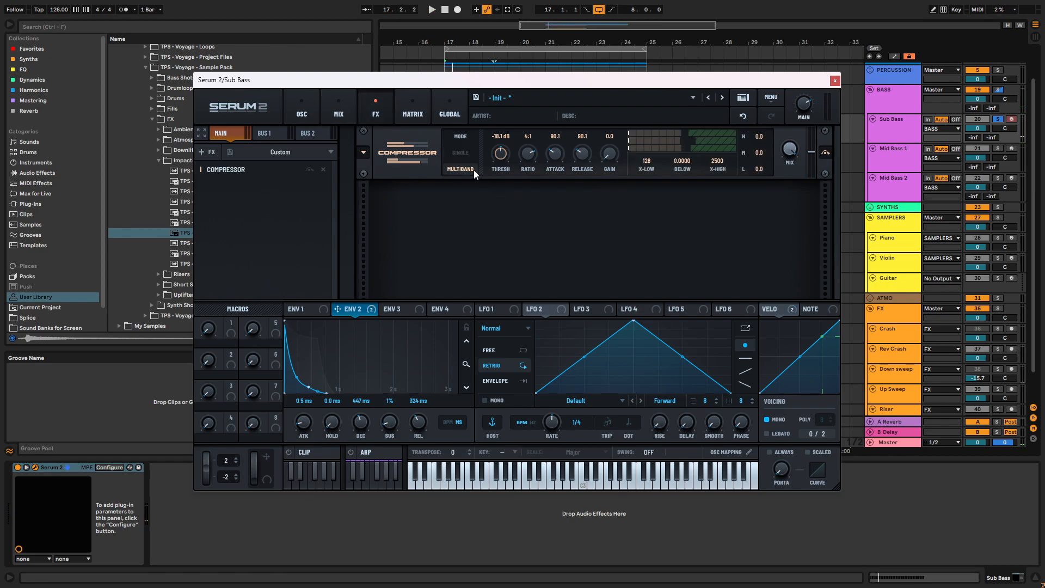
{"action": "key", "text": "space"}
{"action": "mouse_move", "coordinate": [683, 149]}
{"action": "left_mouse_down"}
{"action": "mouse_move", "coordinate": [726, 153]}
{"action": "mouse_move", "coordinate": [684, 144]}
{"action": "left_mouse_up"}
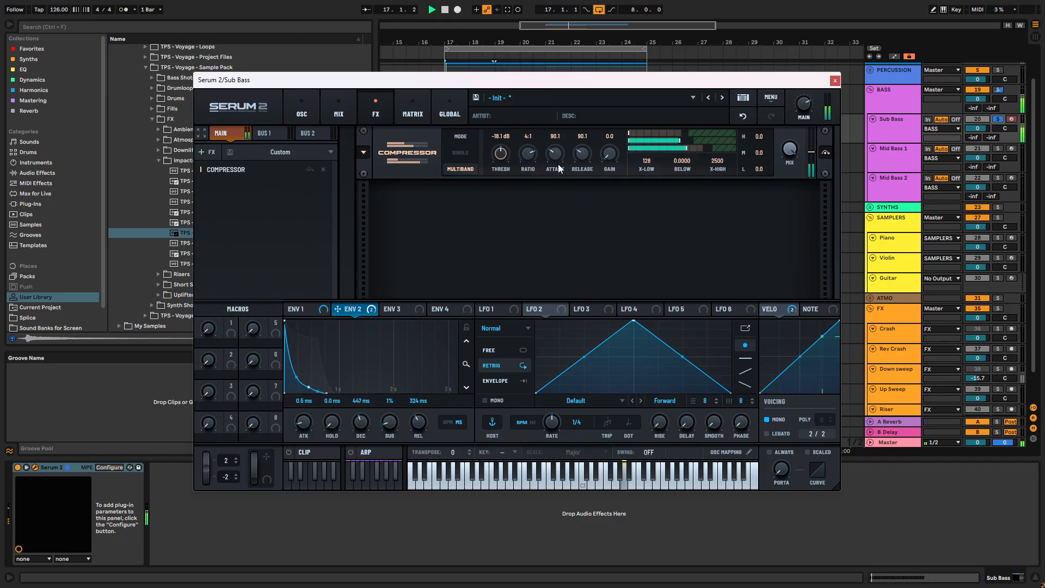
{"action": "mouse_move", "coordinate": [501, 154]}
{"action": "left_mouse_down"}
{"action": "mouse_move", "coordinate": [502, 135]}
{"action": "mouse_move", "coordinate": [501, 147]}
{"action": "left_mouse_up"}
{"action": "left_click_drag", "start_coordinate": [608, 154], "coordinate": [613, 136]}
{"action": "left_click", "coordinate": [835, 81]}
- Add ShaperBox 3 with the Volume sidechain shaper to Sub Bass and move the curve's end point to 3.95/16
{"action": "left_click", "coordinate": [44, 50]}
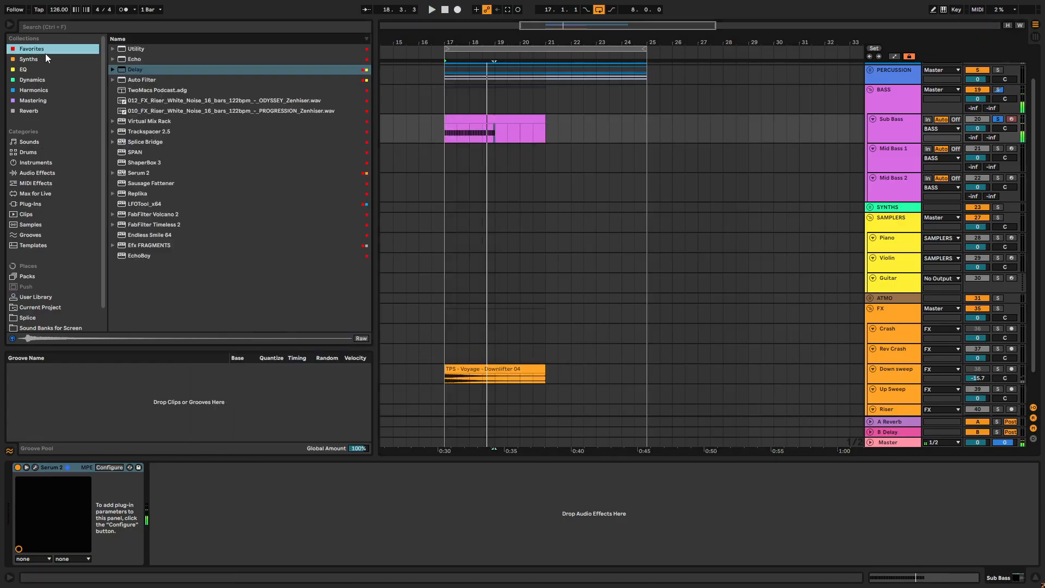
{"action": "left_click", "coordinate": [151, 161]}
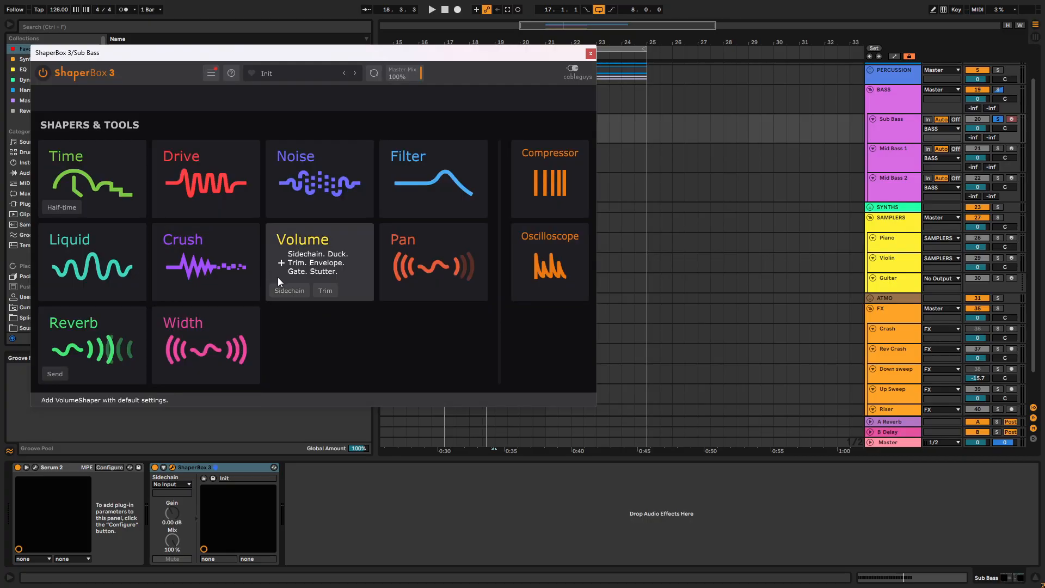
{"action": "left_click", "coordinate": [280, 292]}
{"action": "key", "text": "space"}
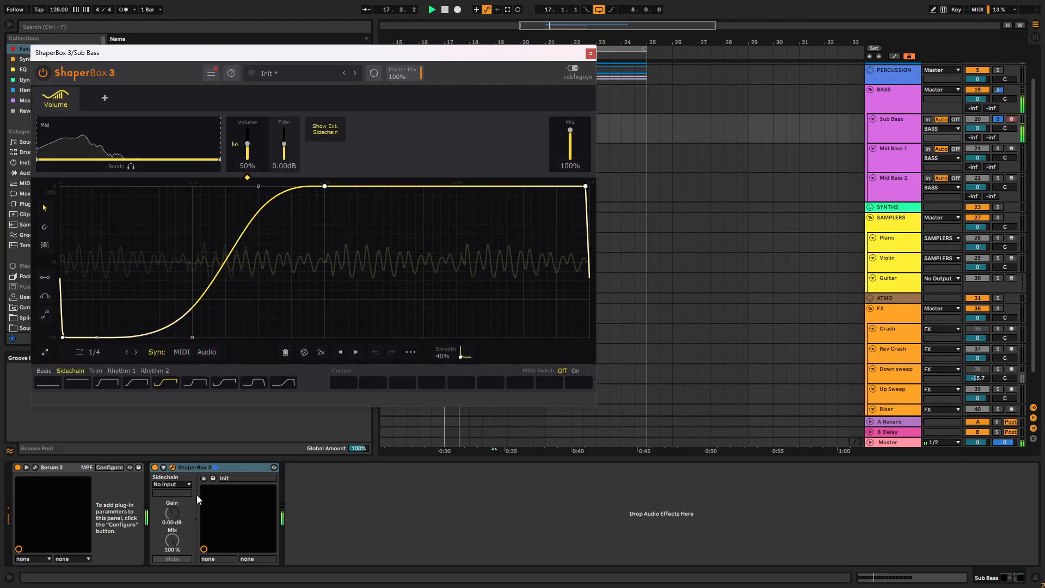
{"action": "left_click_drag", "start_coordinate": [585, 186], "coordinate": [583, 186]}
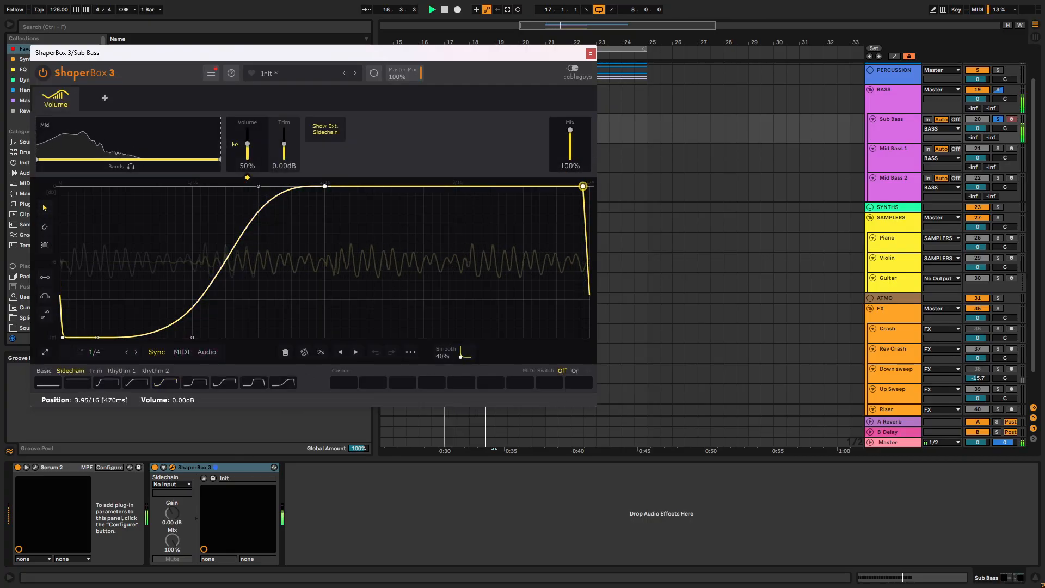
{"action": "left_click", "coordinate": [590, 54]}
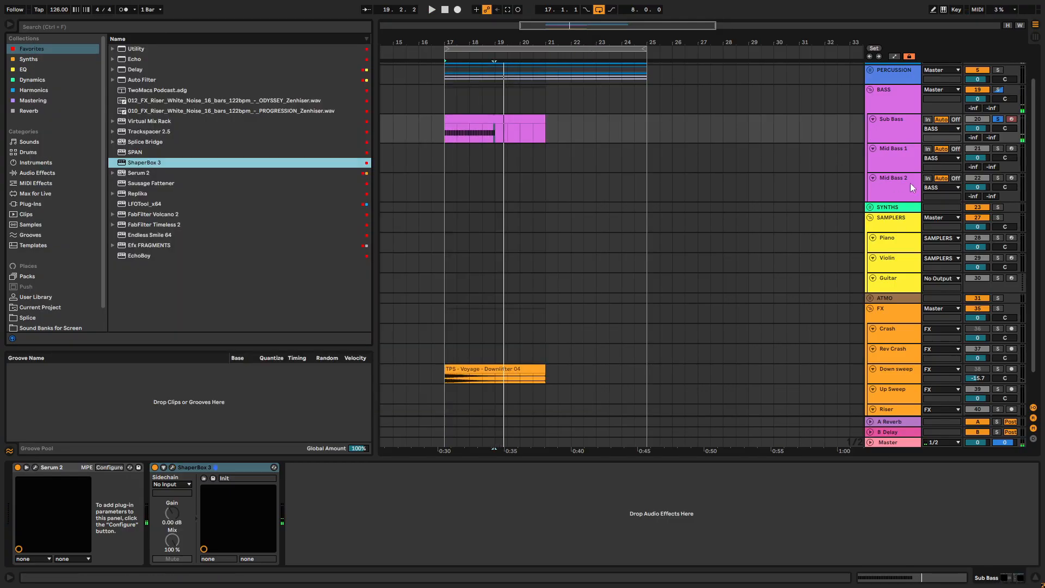
- Unsolo Sub Bass, play the full groove and adjust Filter 2's cutoff in Serum 2 to about 24 Hz
{"action": "left_click", "coordinate": [997, 119]}
{"action": "key", "text": "space"}
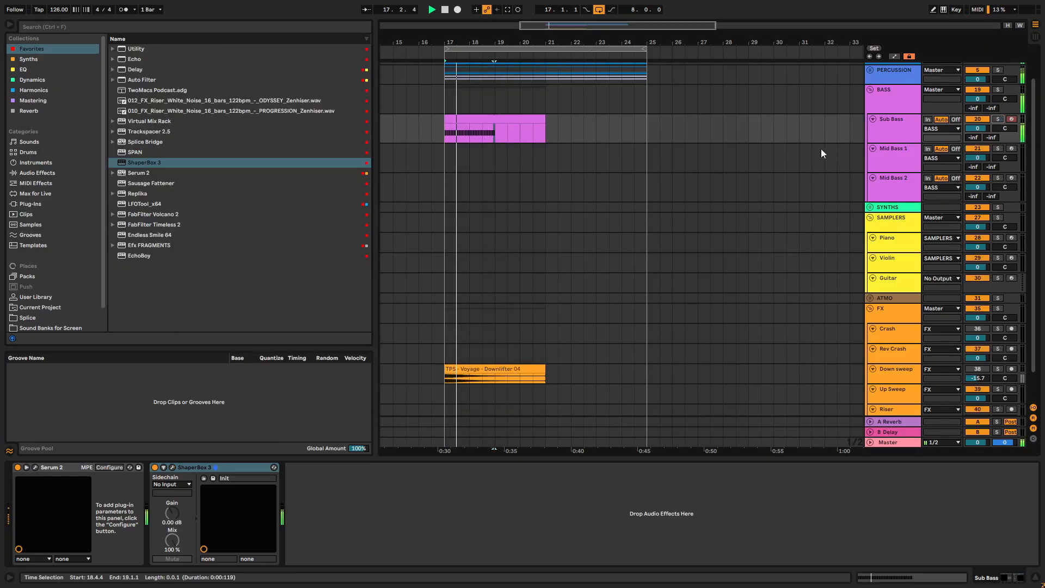
{"action": "left_click", "coordinate": [35, 467]}
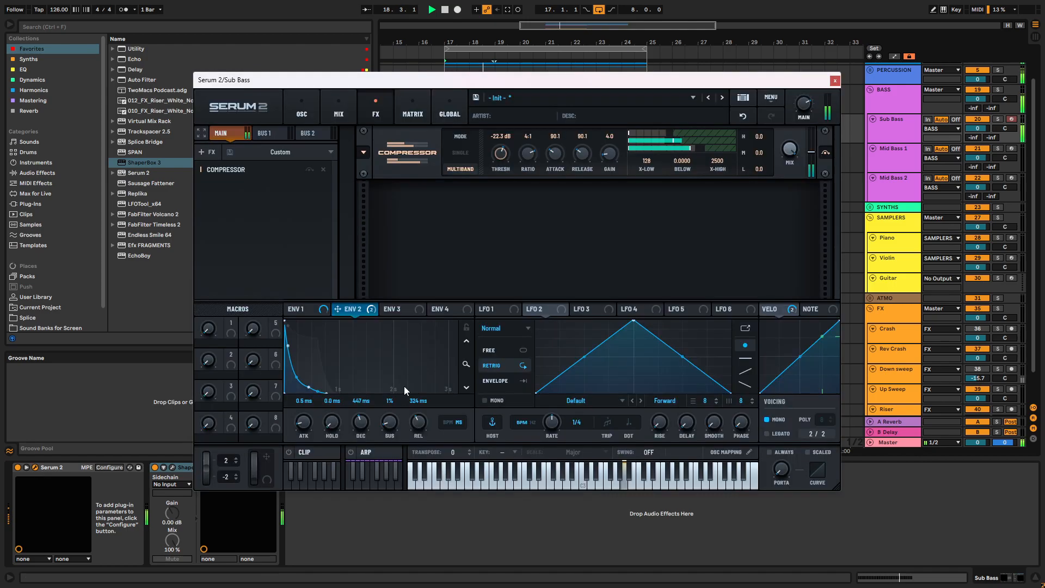
{"action": "left_click", "coordinate": [303, 111]}
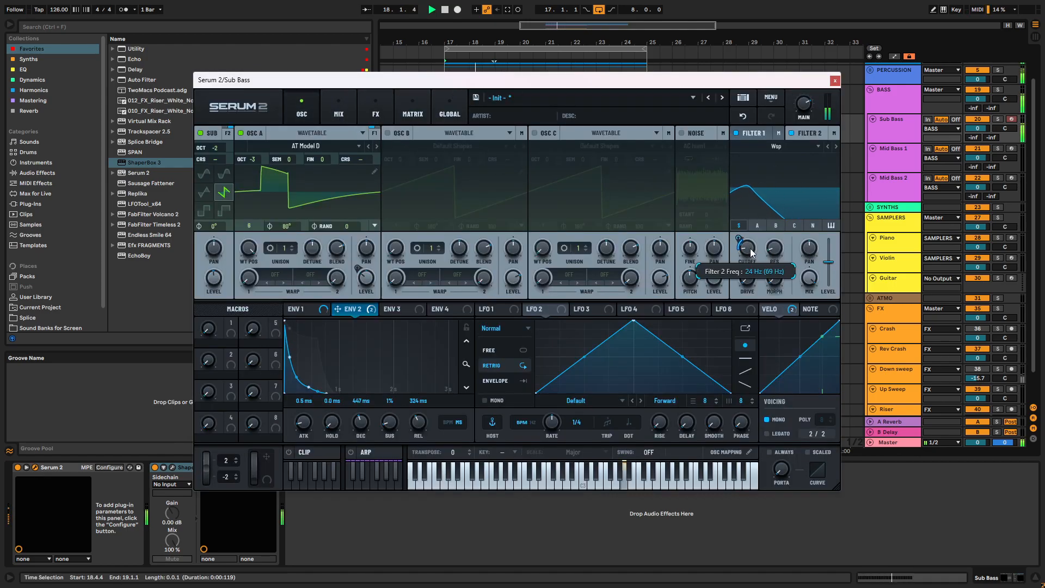
{"action": "mouse_move", "coordinate": [740, 244]}
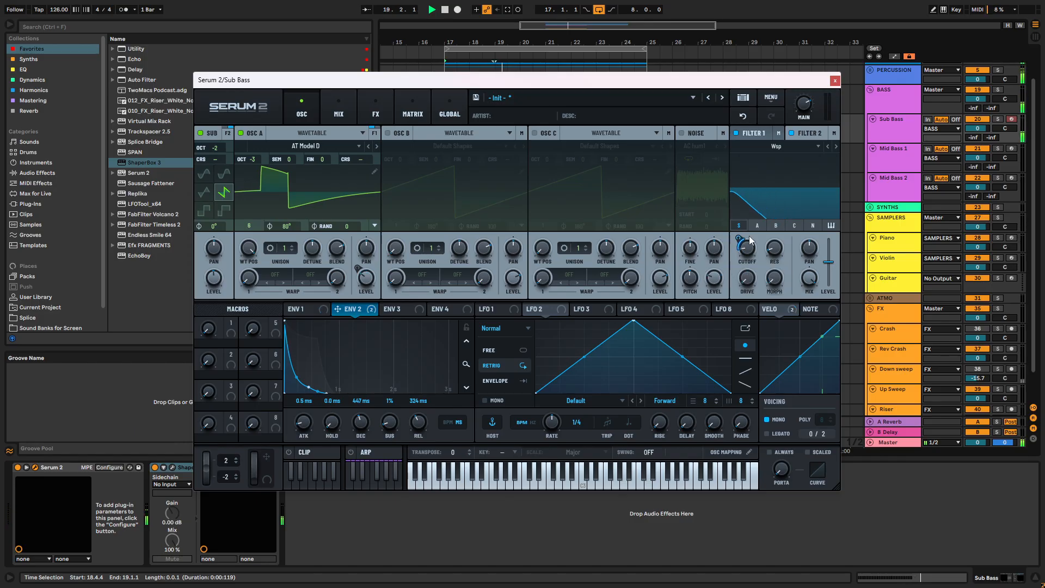
- Switch to Filter 1, the MG Low 18 filter, and raise its resonance after auditioning the cutoff
{"action": "left_click", "coordinate": [754, 136]}
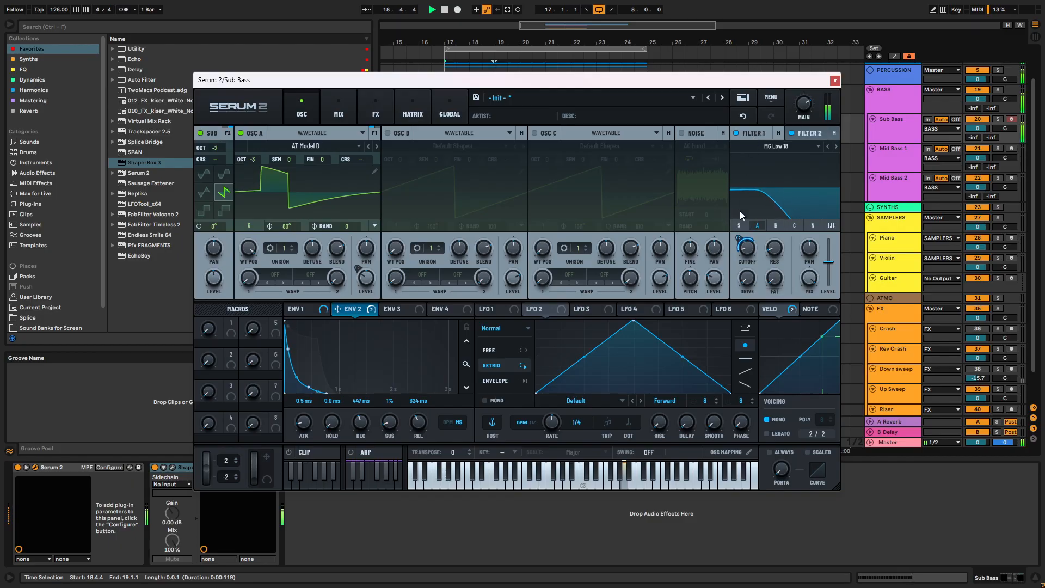
{"action": "mouse_move", "coordinate": [751, 239]}
{"action": "key", "text": "space"}
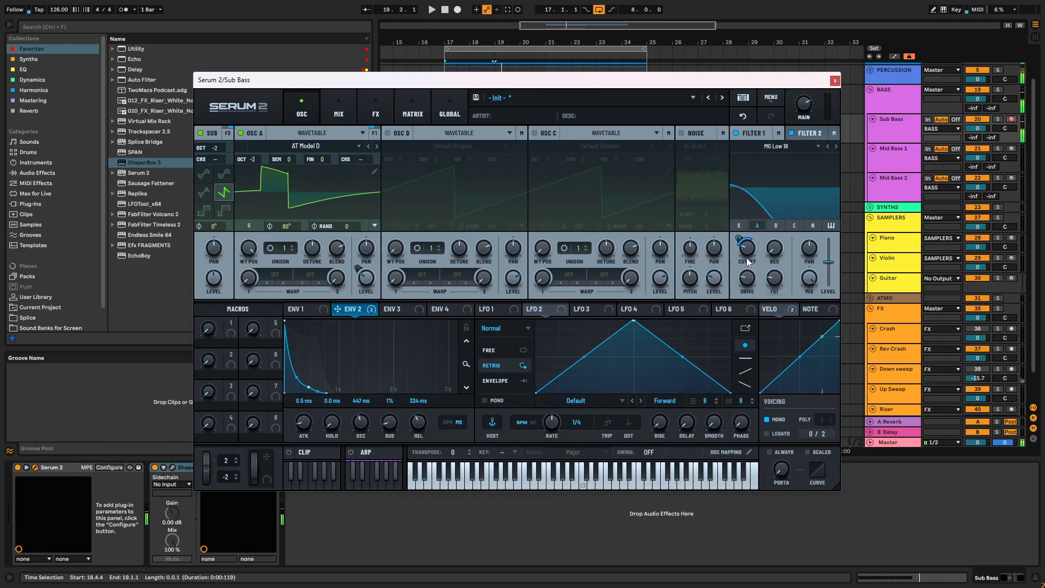
{"action": "left_click_drag", "start_coordinate": [772, 249], "coordinate": [778, 220]}
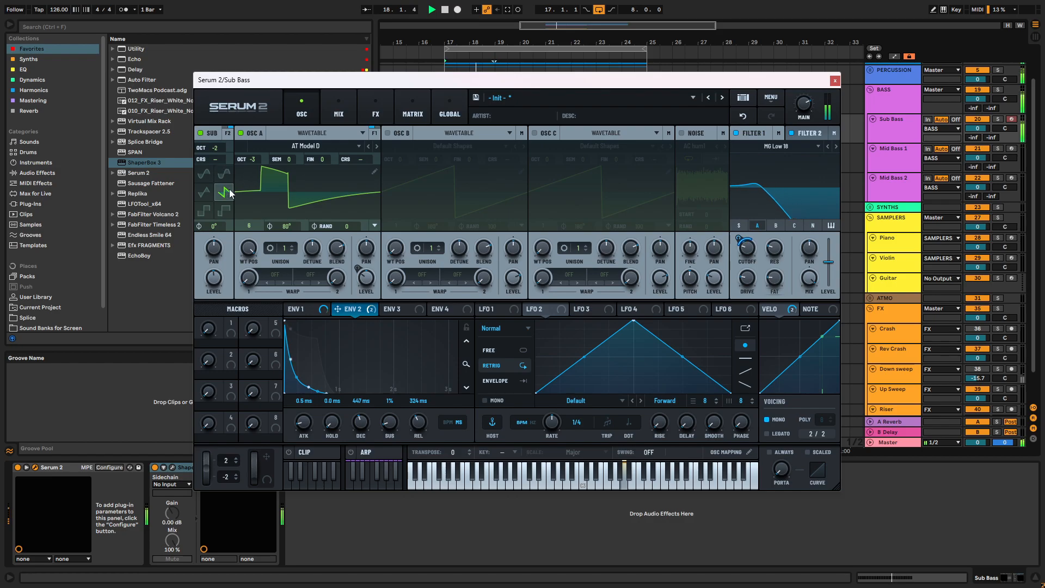
- Assign Envelope 3 to the sub oscillator's level and set its decay to 533 ms and release to 163 ms
{"action": "scroll", "coordinate": [215, 148], "scroll_direction": "down", "scroll_amount": 1}
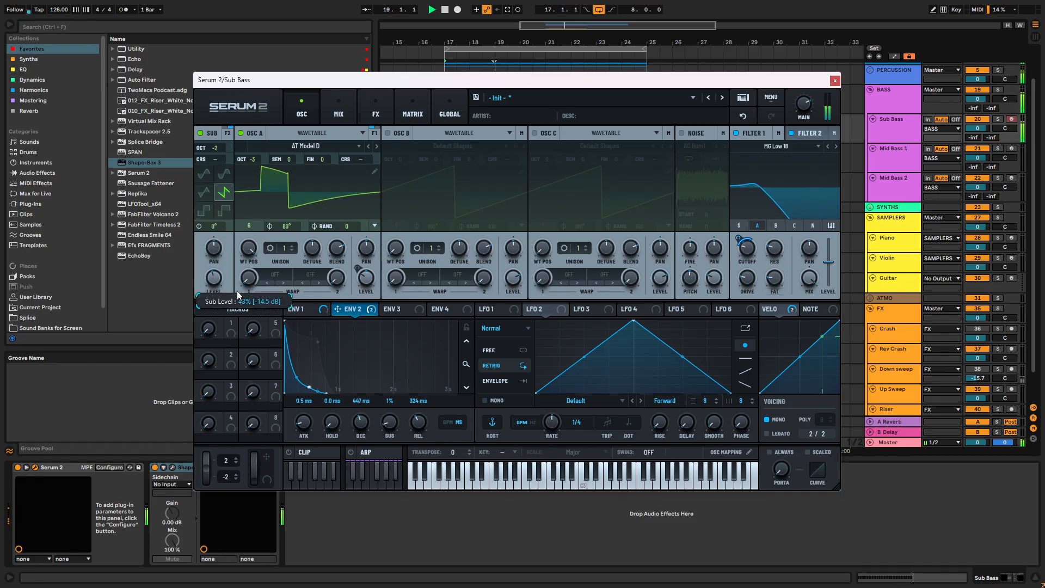
{"action": "left_click_drag", "start_coordinate": [397, 308], "coordinate": [215, 279]}
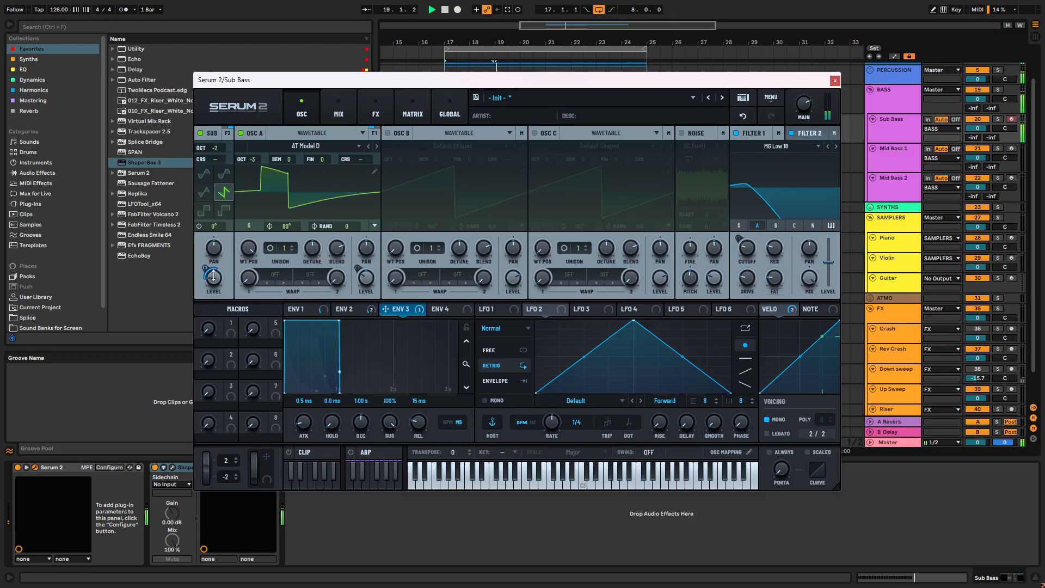
{"action": "left_click_drag", "start_coordinate": [339, 321], "coordinate": [291, 342]}
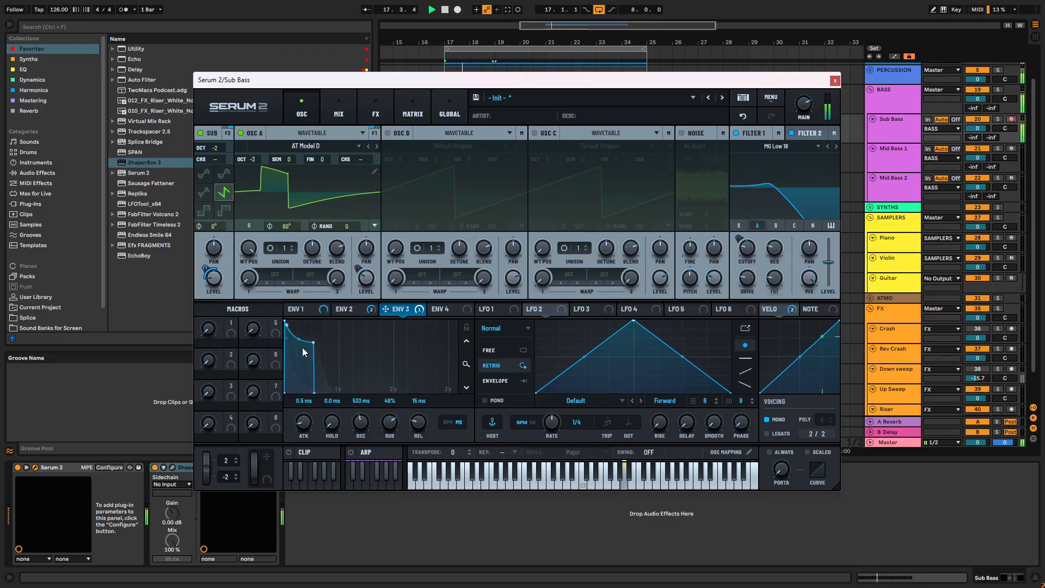
{"action": "left_click_drag", "start_coordinate": [418, 423], "coordinate": [394, 431]}
- Adjust Envelope 3's modulation amount on the sub level and set its decay to 641 ms and sustain to 75%
{"action": "mouse_move", "coordinate": [205, 250]}
{"action": "left_click_drag", "start_coordinate": [206, 250], "coordinate": [206, 255]}
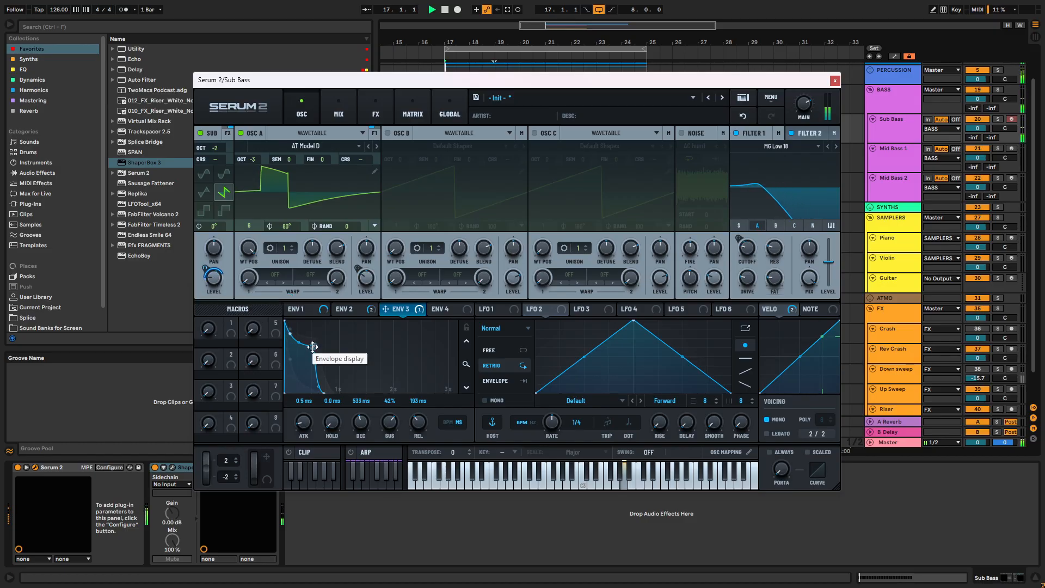
{"action": "mouse_move", "coordinate": [316, 347]}
{"action": "left_mouse_down"}
{"action": "mouse_move", "coordinate": [338, 376]}
{"action": "mouse_move", "coordinate": [325, 330]}
{"action": "left_mouse_up"}
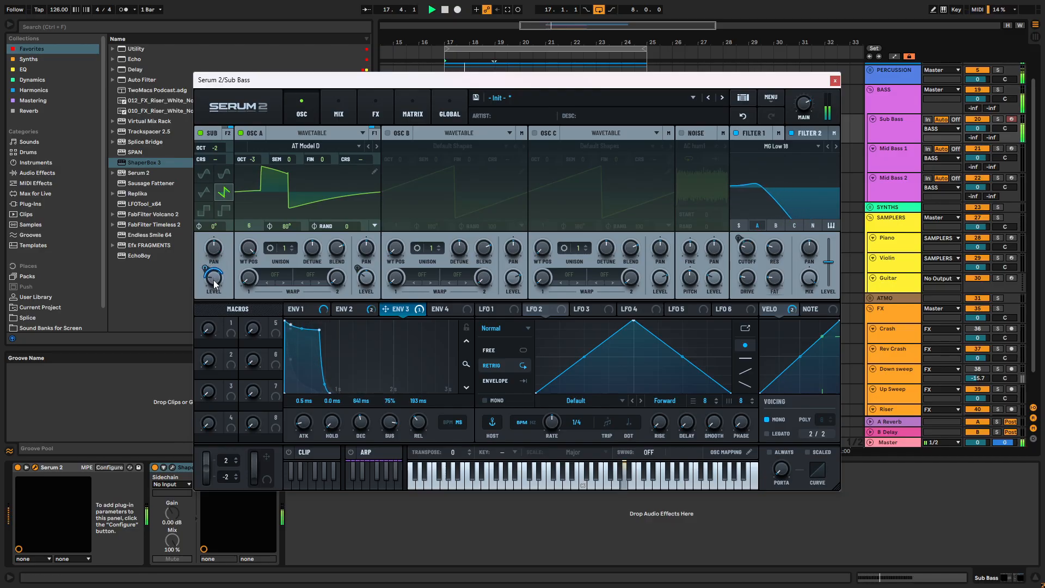
{"action": "left_click", "coordinate": [834, 81]}
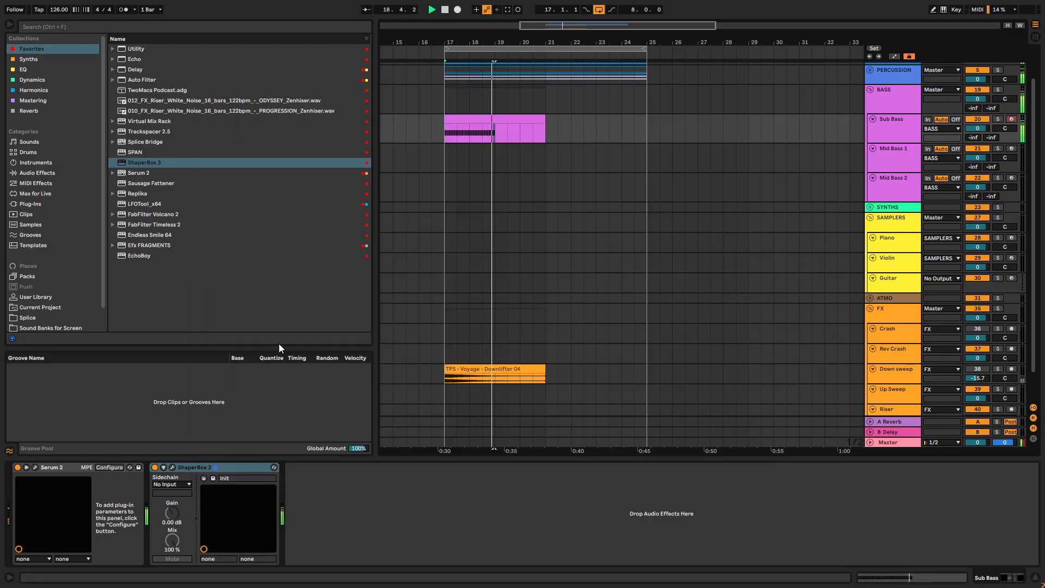
- Open the Sub Bass clip, adjust the velocity of the second A3 note in bar 1 and play the line
{"action": "left_click", "coordinate": [496, 118]}
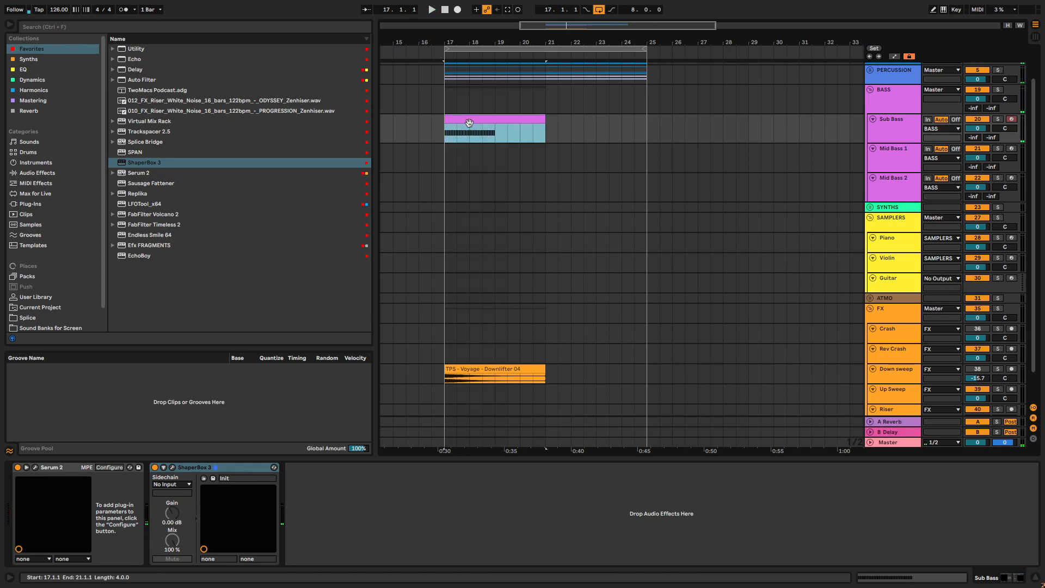
{"action": "key", "text": "space"}
{"action": "double_click", "coordinate": [495, 119]}
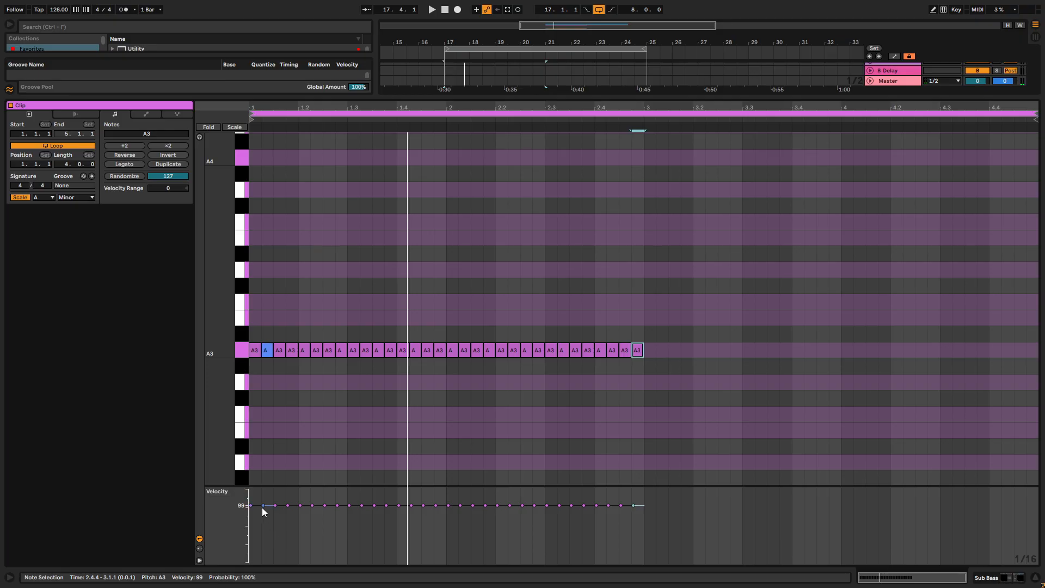
{"action": "left_click_drag", "start_coordinate": [262, 507], "coordinate": [262, 508]}
{"action": "key", "text": "space"}
{"action": "key", "text": "space"}
- Set Serum 2's LFO 1 to Chaos: Lorenz mode and assign it to the MG Low 18 filter's cutoff
{"action": "left_click", "coordinate": [991, 580]}
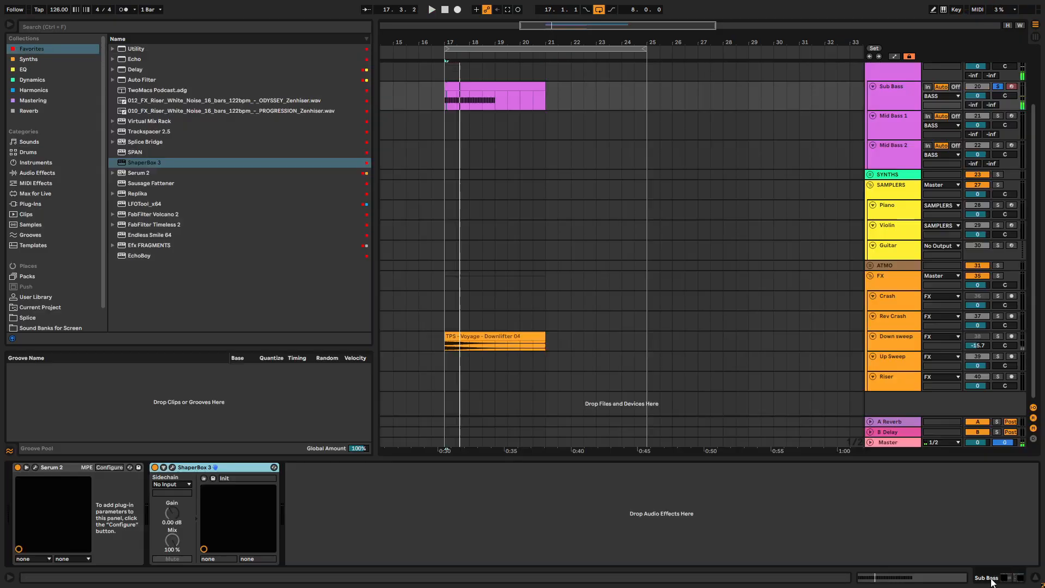
{"action": "left_click", "coordinate": [37, 467]}
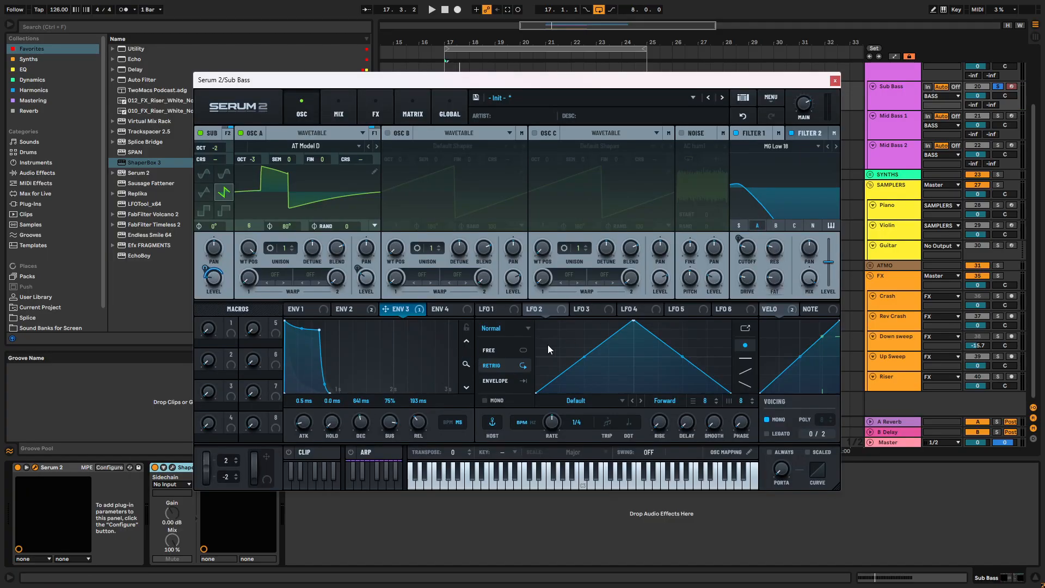
{"action": "left_click", "coordinate": [494, 309]}
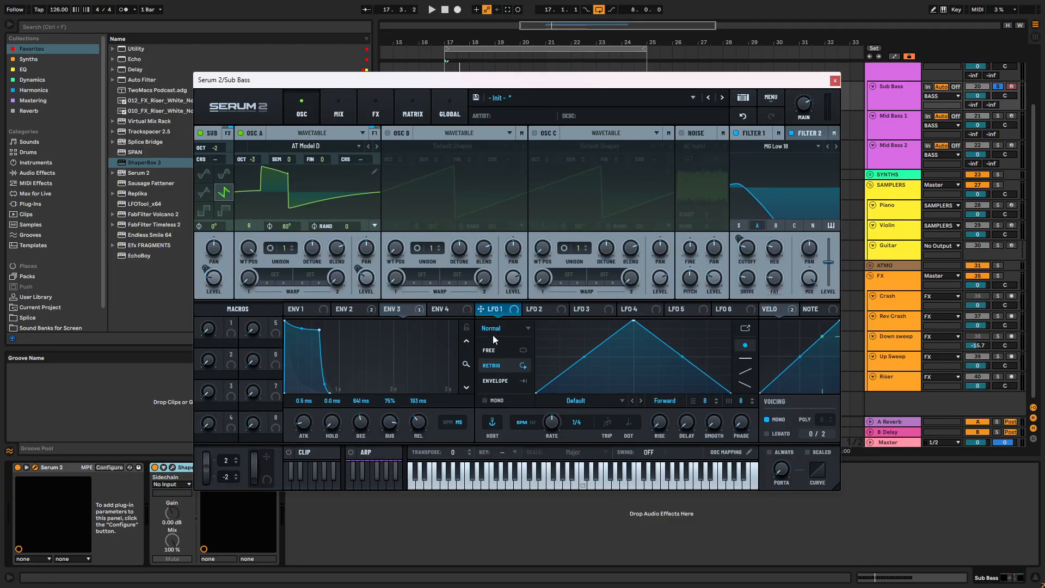
{"action": "left_click", "coordinate": [501, 328]}
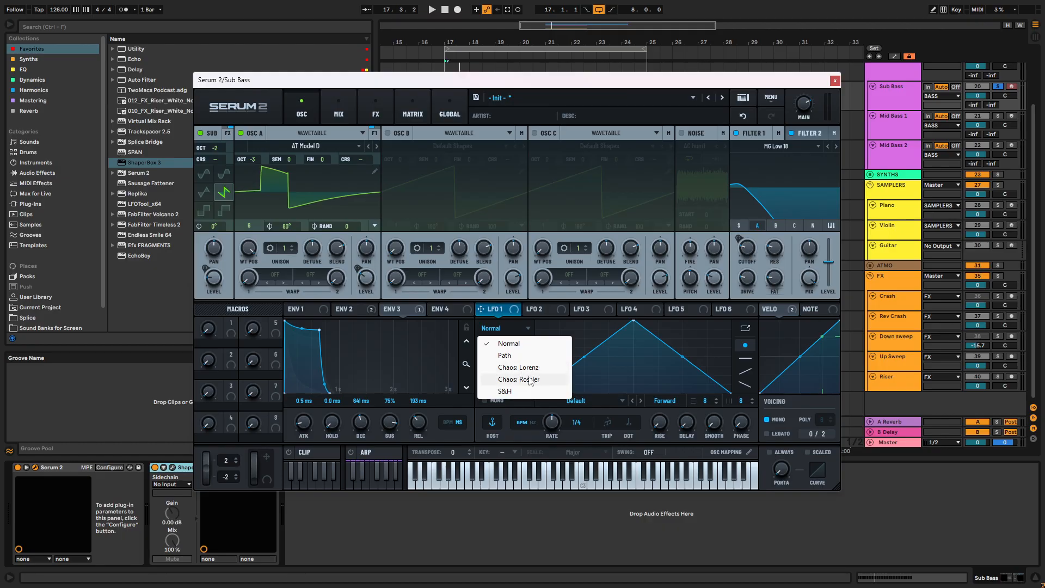
{"action": "left_click", "coordinate": [518, 367]}
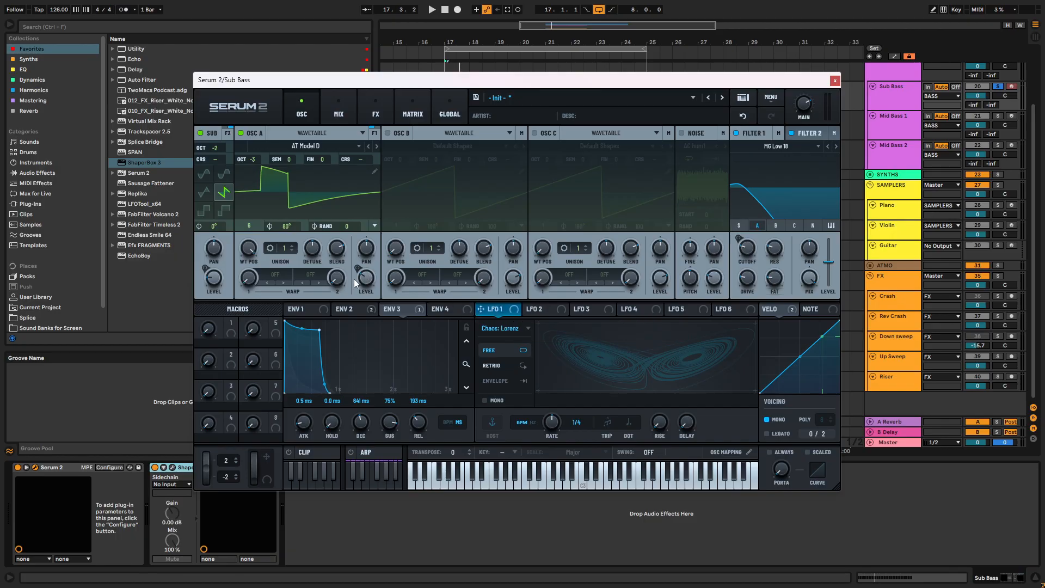
{"action": "mouse_move", "coordinate": [489, 312]}
{"action": "left_click_drag", "start_coordinate": [536, 311], "coordinate": [736, 277]}
{"action": "key", "text": "space"}
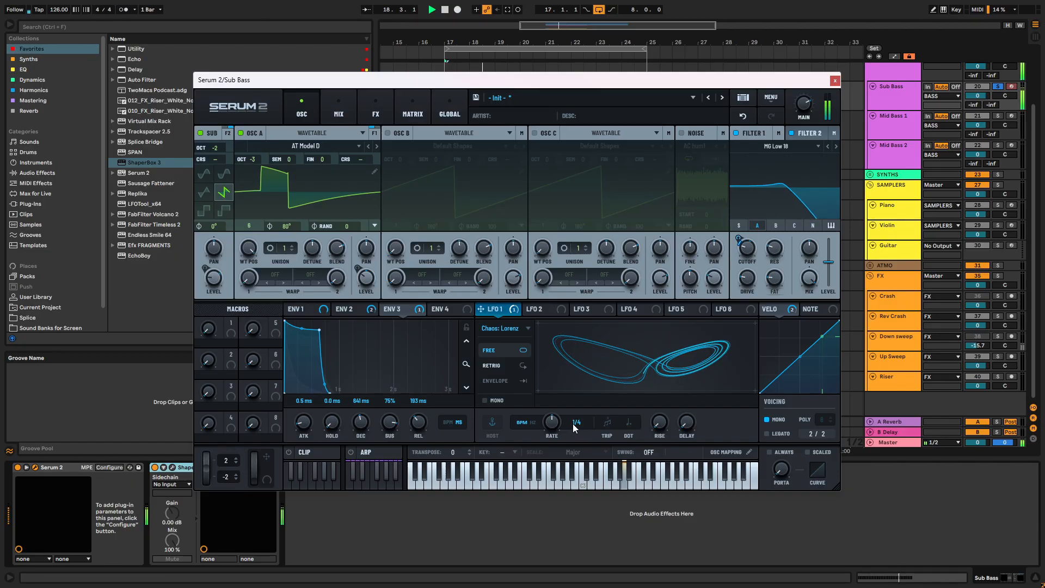
- Switch LFO 1's rate to free Hz timing and set it to 0.3 Hz while auditioning the bass
{"action": "left_click", "coordinate": [526, 424]}
{"action": "key", "text": "space"}
{"action": "key", "text": "space"}
{"action": "mouse_move", "coordinate": [557, 452]}
{"action": "left_mouse_down"}
{"action": "mouse_move", "coordinate": [559, 416]}
{"action": "mouse_move", "coordinate": [562, 495]}
{"action": "mouse_move", "coordinate": [564, 480]}
{"action": "left_mouse_up"}
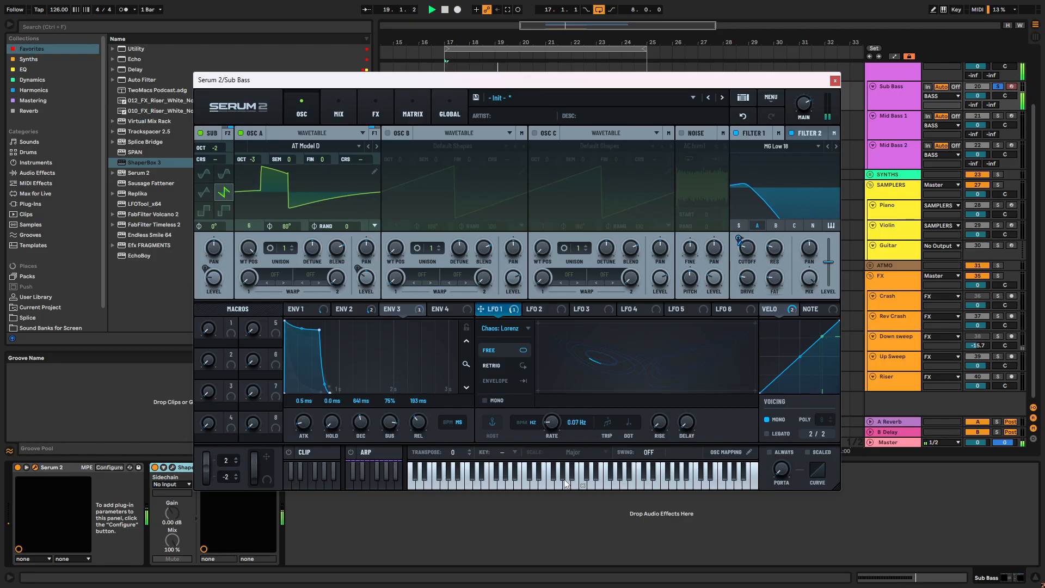
{"action": "key", "text": "space"}
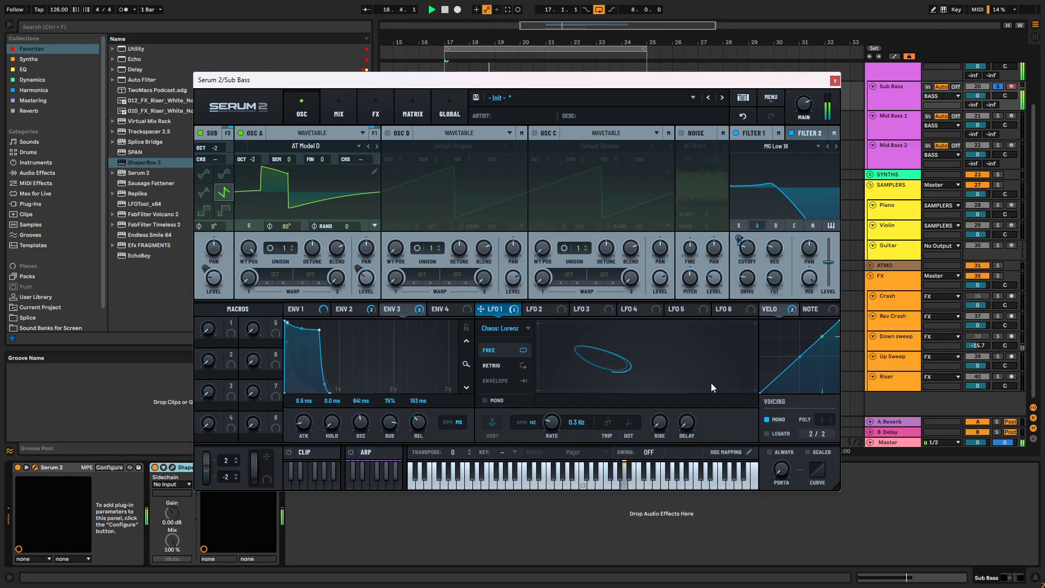
{"action": "key", "text": "space"}
{"action": "key", "text": "space"}
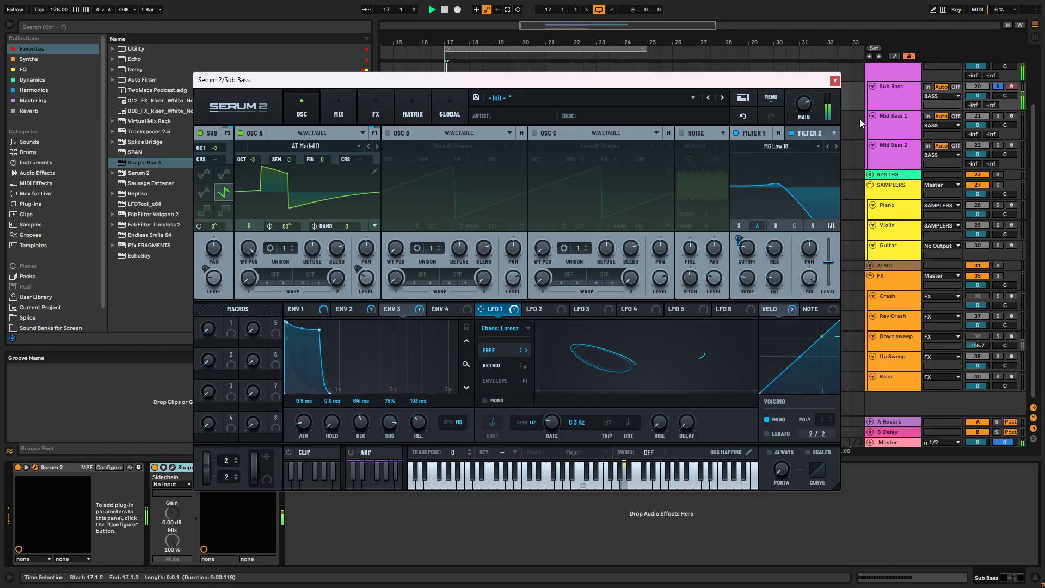
- Duplicate all A3 notes of the Sub Bass clip into bars 3 and 4, and extend the clip to bar 25
{"action": "left_click", "coordinate": [834, 81]}
{"action": "double_click", "coordinate": [514, 87]}
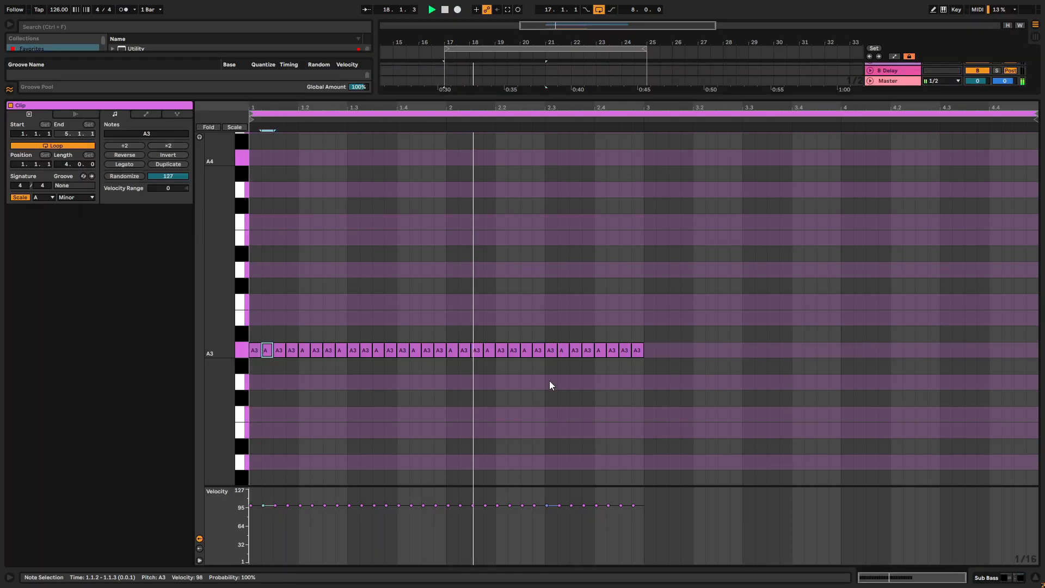
{"action": "left_click_drag", "start_coordinate": [644, 322], "coordinate": [191, 432]}
{"action": "key", "text": "ctrl+d"}
{"action": "left_click_drag", "start_coordinate": [706, 98], "coordinate": [732, 517]}
{"action": "left_click_drag", "start_coordinate": [544, 157], "coordinate": [647, 158]}
{"action": "key", "text": "space"}
- Reopen Serum 2, adjust LFO 1's modulation amount on the filter cutoff and play the bass
{"action": "double_click", "coordinate": [896, 167]}
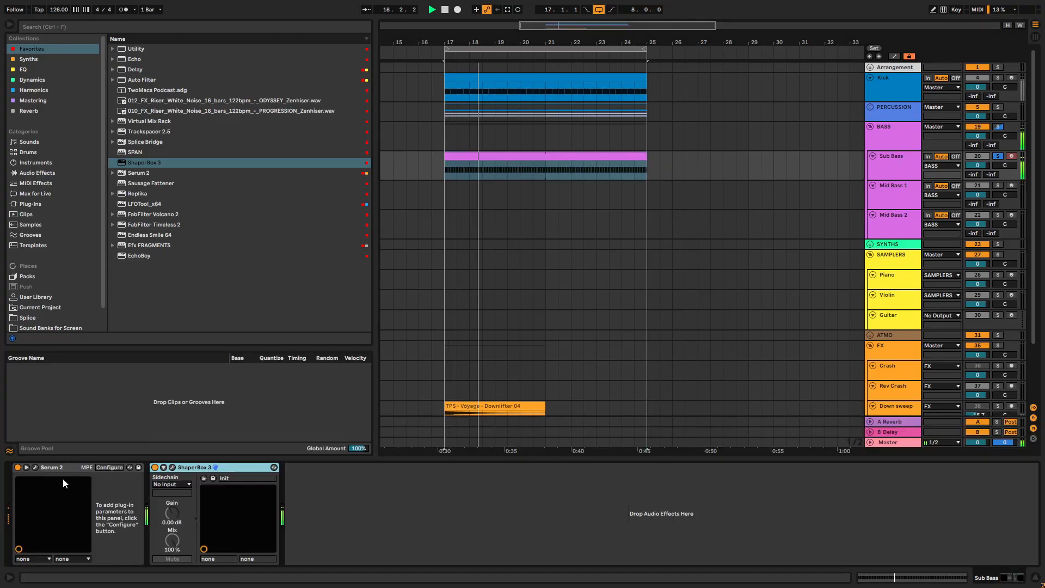
{"action": "left_click", "coordinate": [35, 467]}
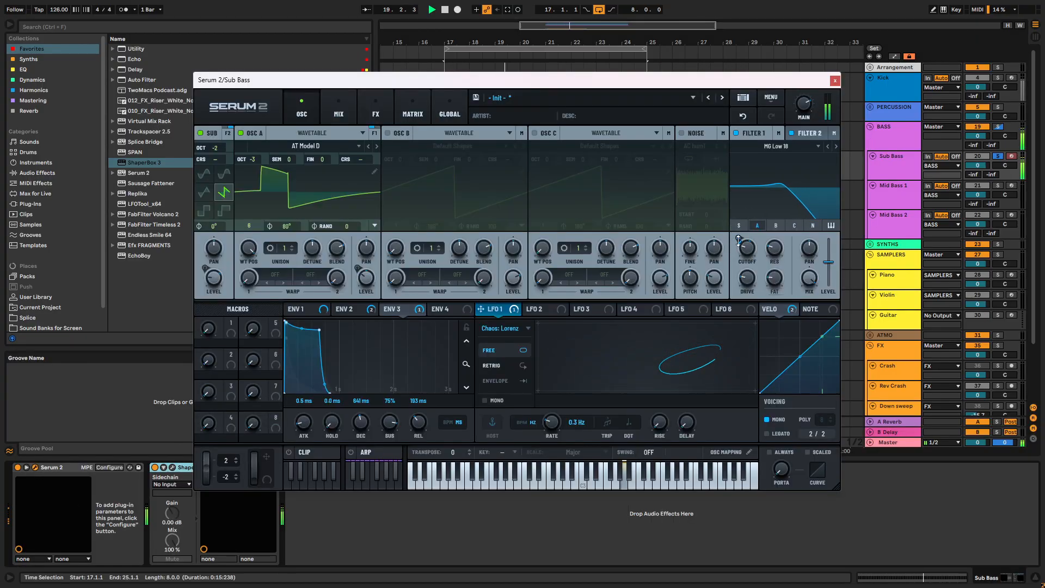
{"action": "left_click_drag", "start_coordinate": [738, 238], "coordinate": [738, 229]}
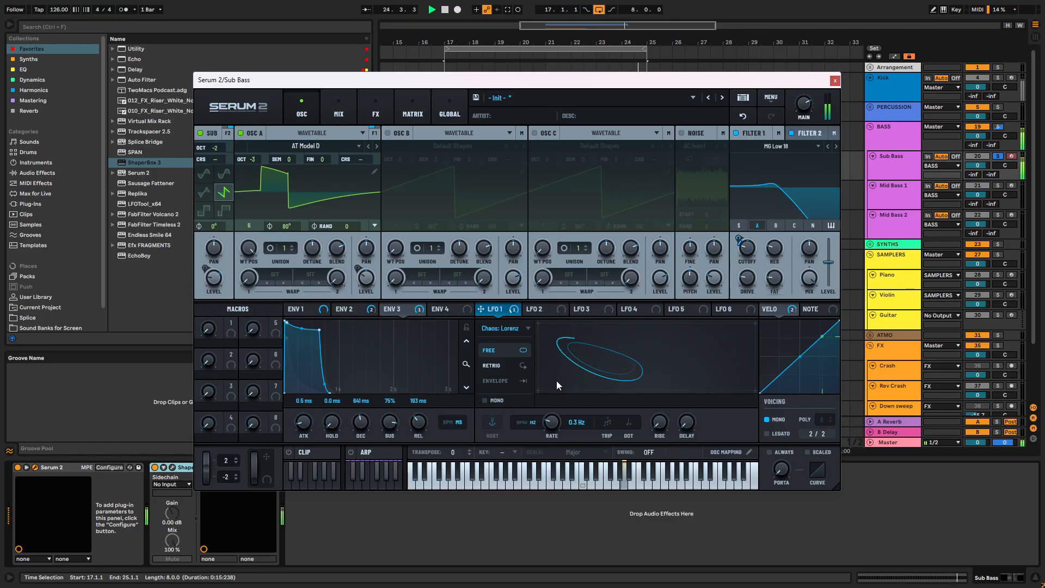
{"action": "left_click", "coordinate": [545, 310]}
{"action": "key", "text": "space"}
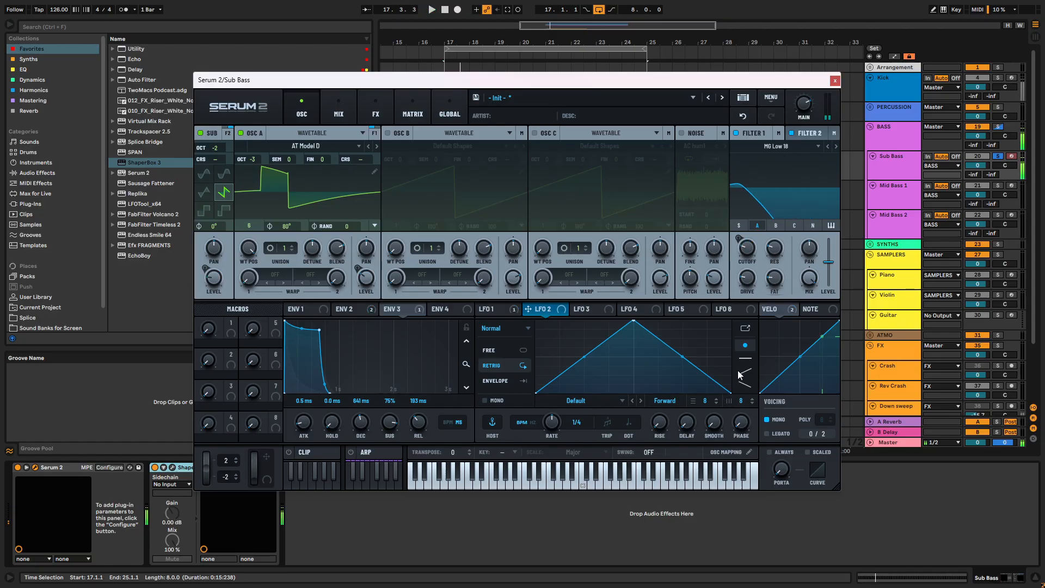
{"action": "key", "text": "space"}
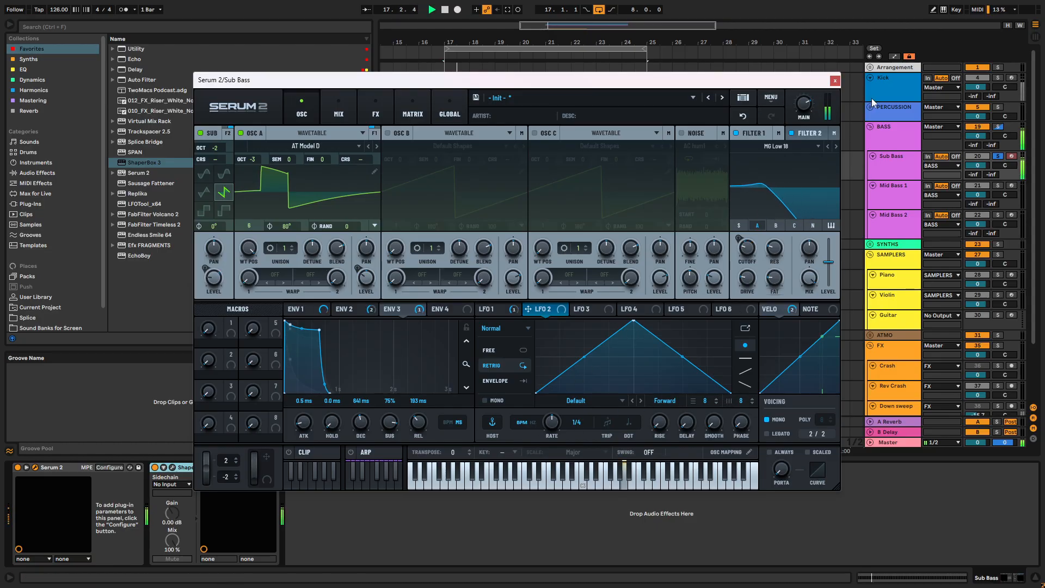
{"action": "left_click", "coordinate": [834, 81]}
{"action": "key", "text": "space"}
- Duplicate the Sub Bass clip to bars 25 to 33 and delete all notes from the original clip
{"action": "left_click_drag", "start_coordinate": [452, 459], "coordinate": [474, 47]}
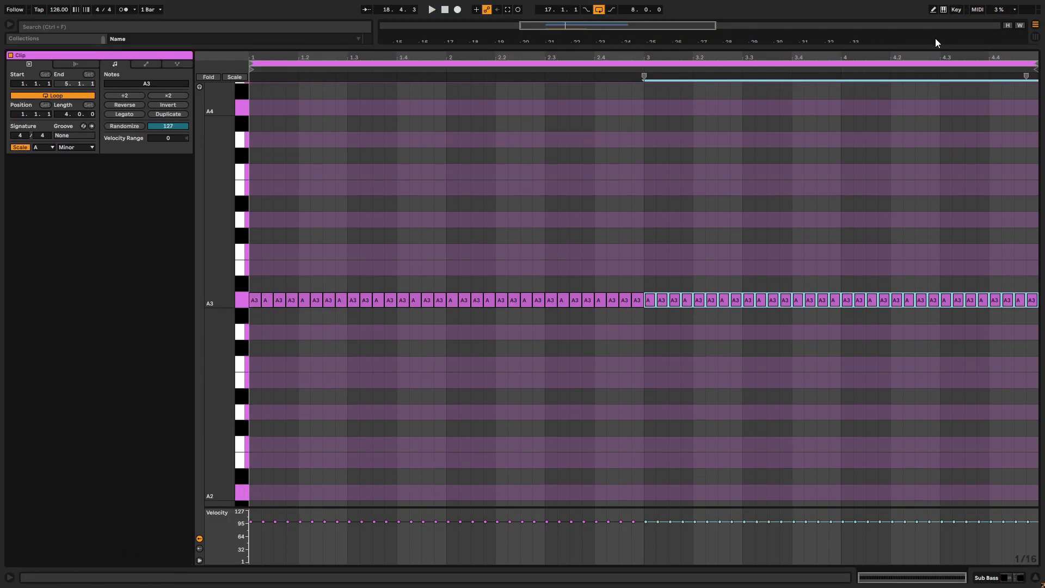
{"action": "left_click_drag", "start_coordinate": [930, 45], "coordinate": [876, 460]}
{"action": "mouse_move", "coordinate": [510, 88]}
{"action": "left_mouse_down"}
{"action": "mouse_move", "coordinate": [719, 89]}
{"action": "mouse_move", "coordinate": [507, 89]}
{"action": "left_mouse_up"}
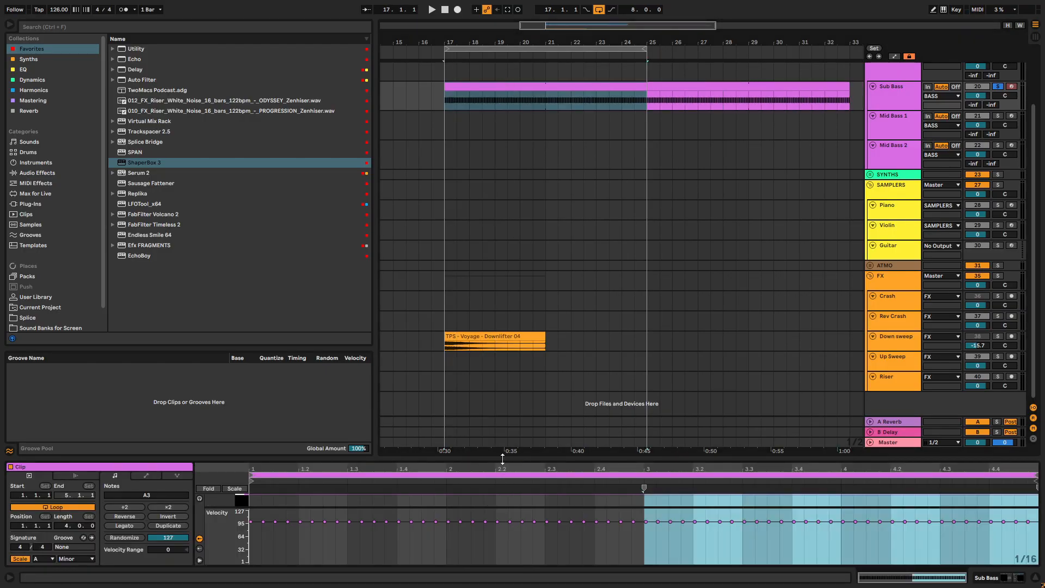
{"action": "left_click_drag", "start_coordinate": [503, 459], "coordinate": [566, 35]}
{"action": "left_click_drag", "start_coordinate": [1036, 268], "coordinate": [272, 326]}
{"action": "key", "text": "Delete"}
- Place sixteenth-length A3 notes at 1.1.2 and 1.1.4 in the emptied Sub Bass clip
{"action": "key", "text": "plus"}
{"action": "key", "text": "plus"}
{"action": "left_click_drag", "start_coordinate": [266, 287], "coordinate": [307, 287]}
{"action": "key", "text": "space"}
{"action": "key", "text": "space"}
{"action": "key", "text": "space"}
{"action": "key", "text": "space"}
{"action": "key", "text": "ctrl+d"}
{"action": "key", "text": "space"}
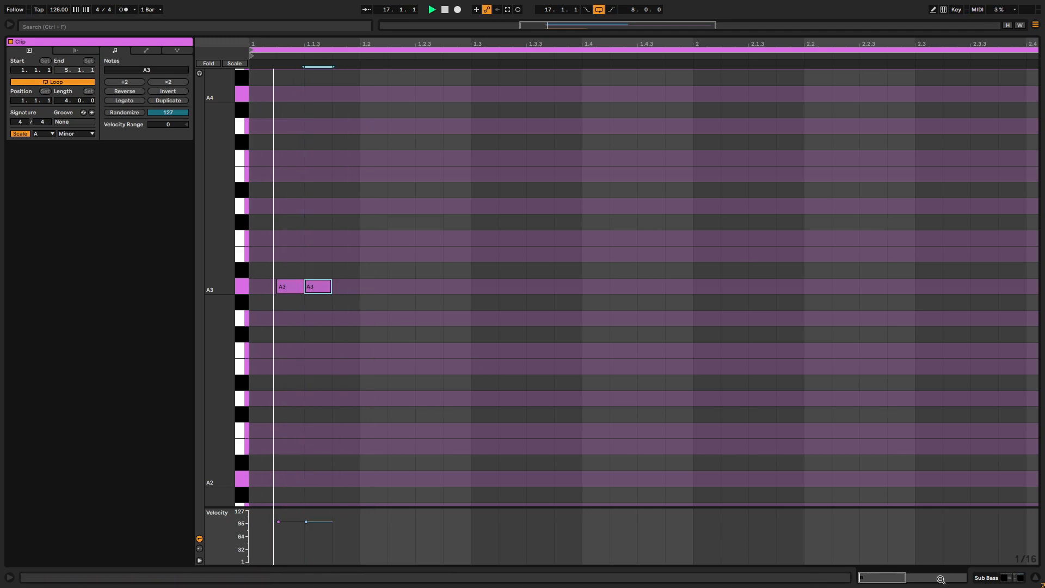
{"action": "left_click_drag", "start_coordinate": [326, 289], "coordinate": [355, 296]}
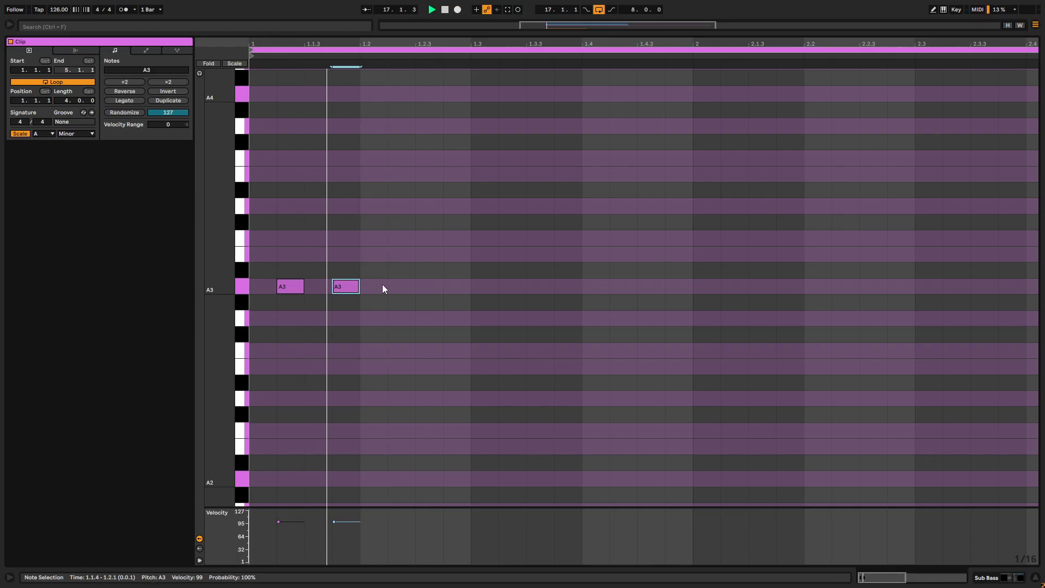
- Add A3 notes at 1.2.1, 1.2.2 and 1.2.4, lengthening the one at 1.2.2 past a sixteenth
{"action": "double_click", "coordinate": [391, 287]}
{"action": "key", "text": "space"}
{"action": "double_click", "coordinate": [367, 287]}
{"action": "left_click", "coordinate": [400, 287]}
{"action": "left_click_drag", "start_coordinate": [415, 289], "coordinate": [428, 289]}
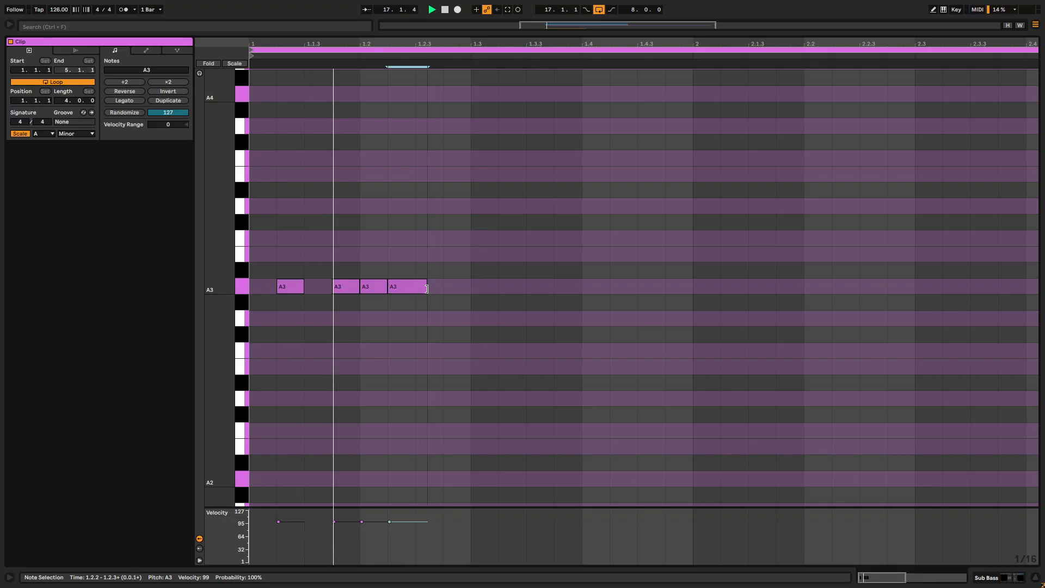
{"action": "double_click", "coordinate": [454, 286]}
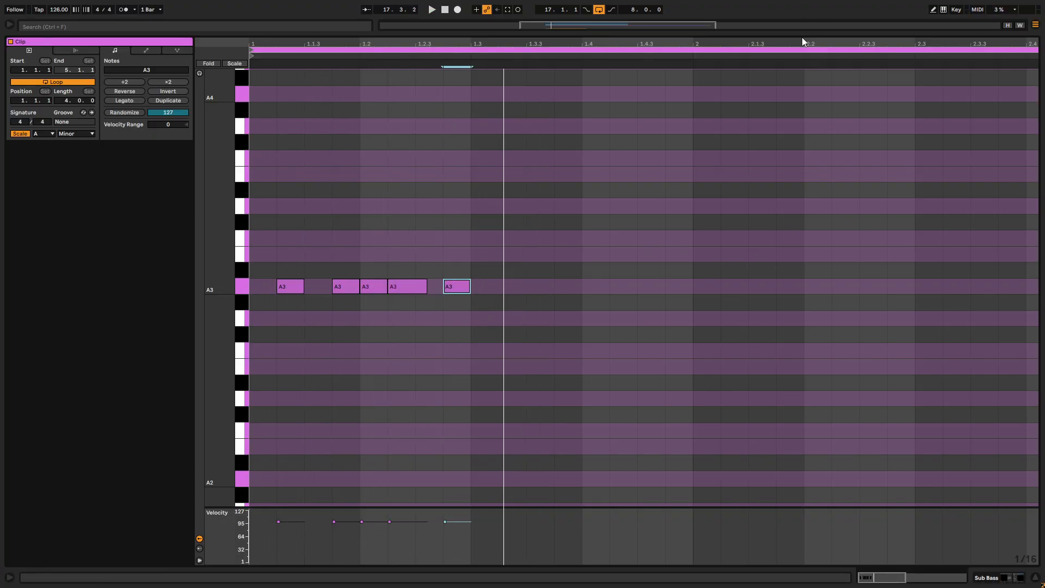
- Solo the Kick track alongside the bass and reselect the Sub Bass clip starting at bar 17
{"action": "left_click_drag", "start_coordinate": [801, 34], "coordinate": [806, 362]}
{"action": "scroll", "coordinate": [935, 122], "scroll_direction": "up", "scroll_amount": 4}
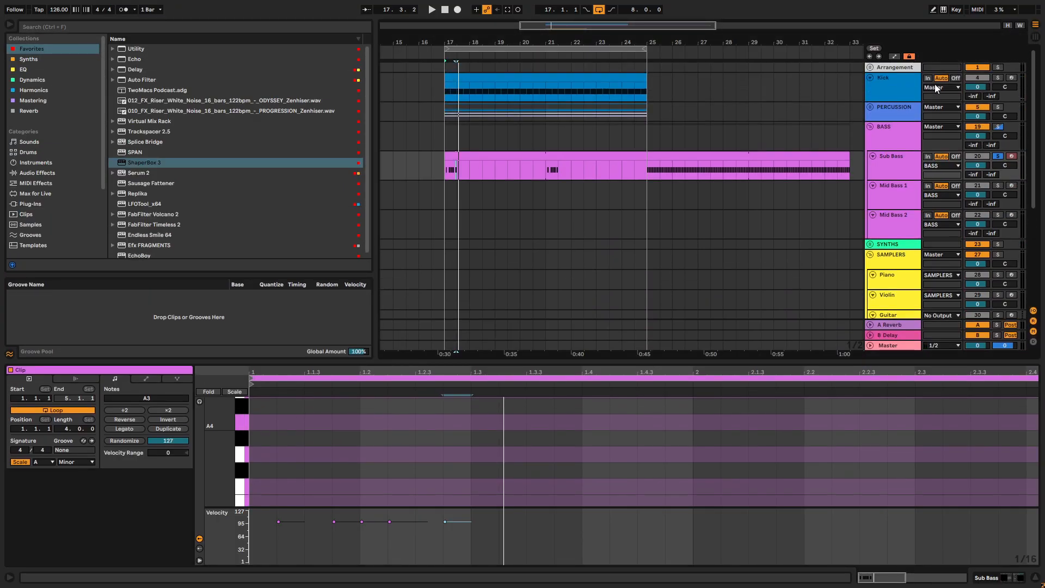
{"action": "left_click", "coordinate": [1000, 77]}
{"action": "left_click", "coordinate": [552, 157]}
{"action": "left_click", "coordinate": [403, 394]}
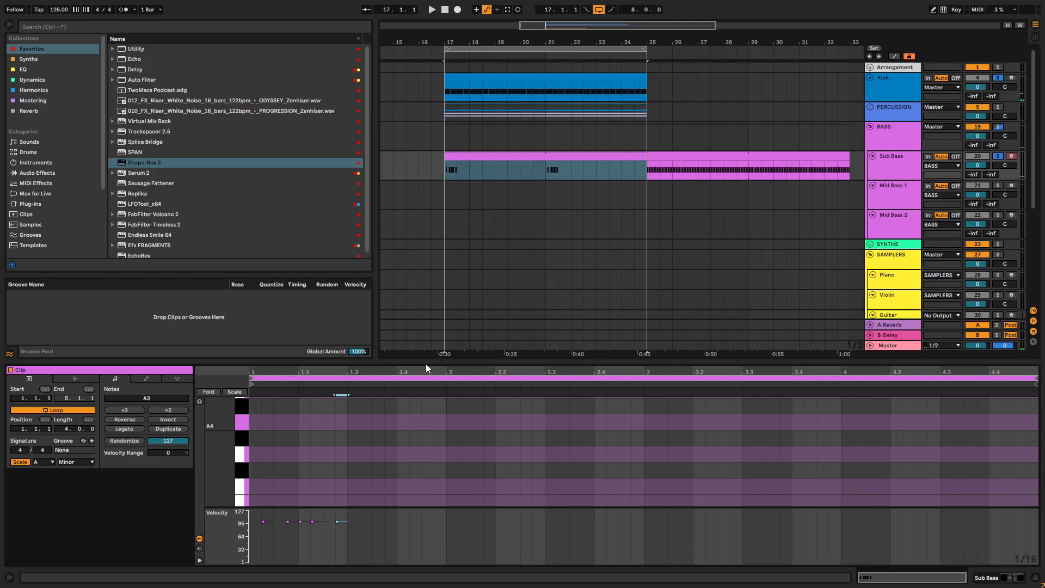
- Add an A3 note at 1.3.3 over the looped kick and lengthen it past a sixteenth
{"action": "left_click_drag", "start_coordinate": [426, 362], "coordinate": [450, 35]}
{"action": "key", "text": "space"}
{"action": "left_click", "coordinate": [376, 292]}
{"action": "double_click", "coordinate": [377, 292]}
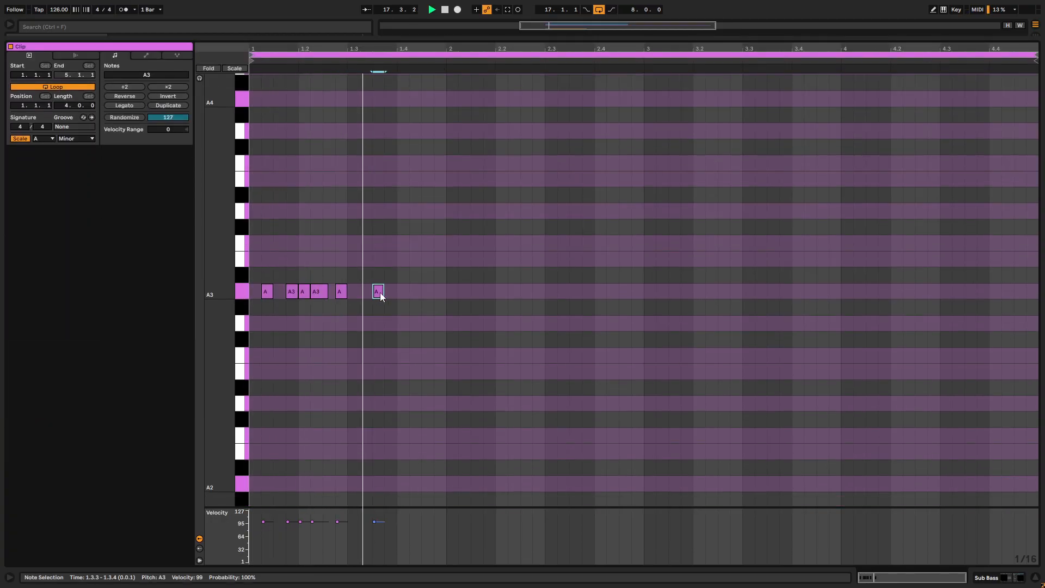
{"action": "left_click_drag", "start_coordinate": [382, 293], "coordinate": [389, 293]}
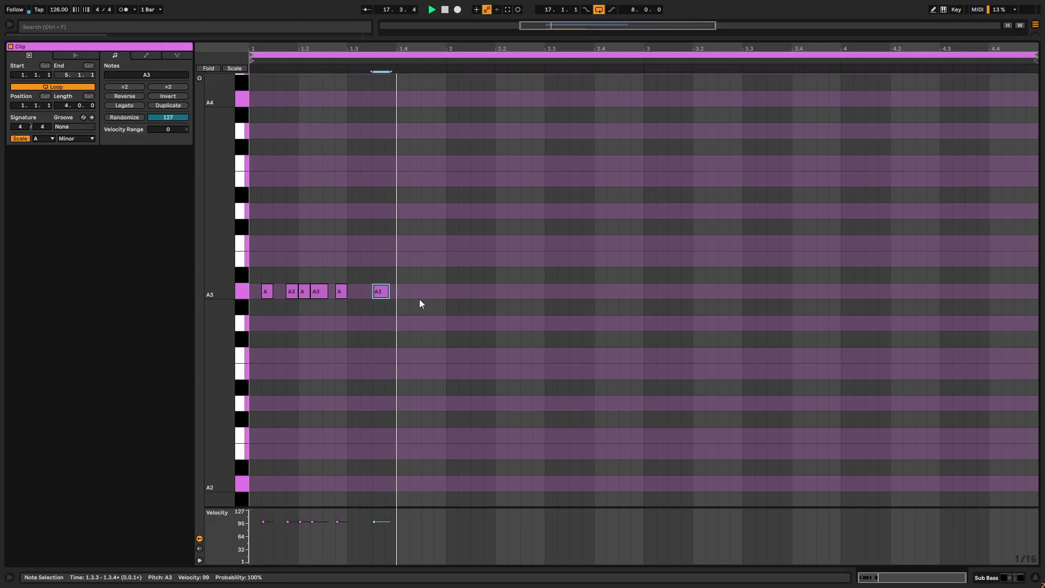
- Add an A3 note at 1.3.2, lower its velocity to 39 and play the pattern
{"action": "double_click", "coordinate": [364, 291]}
{"action": "key", "text": "space"}
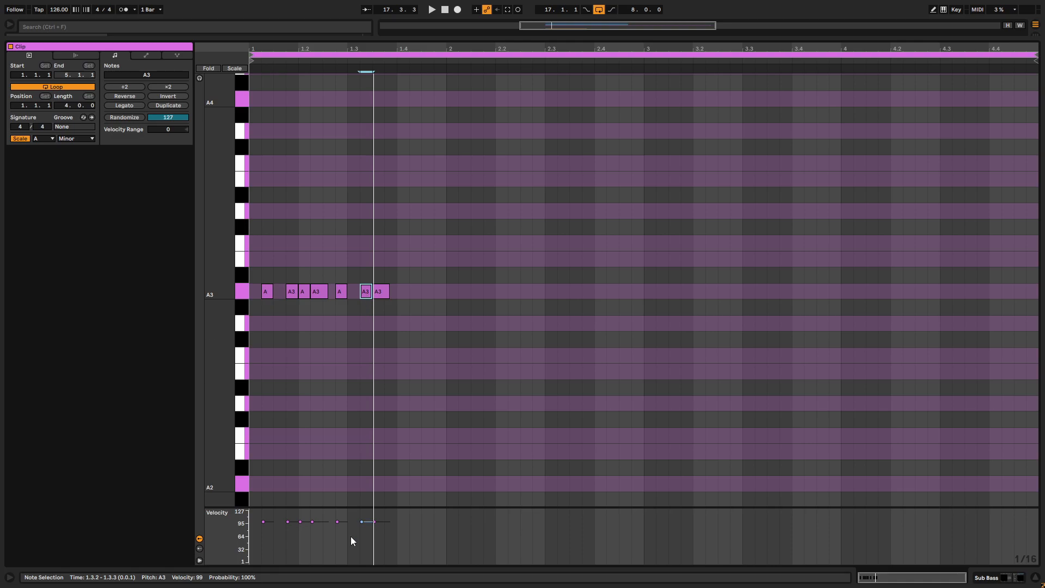
{"action": "key", "text": "space"}
{"action": "left_click_drag", "start_coordinate": [361, 544], "coordinate": [361, 546]}
{"action": "key", "text": "space"}
{"action": "key", "text": "space"}
{"action": "key", "text": "space"}
{"action": "key", "text": "space"}
- Add a lengthened A3 note at 1.4.1 and another A3 at 1.4.3 with its velocity set to 45
{"action": "scroll", "coordinate": [369, 293], "scroll_direction": "up", "scroll_amount": 3}
{"action": "scroll", "coordinate": [370, 292], "scroll_direction": "left", "scroll_amount": 3}
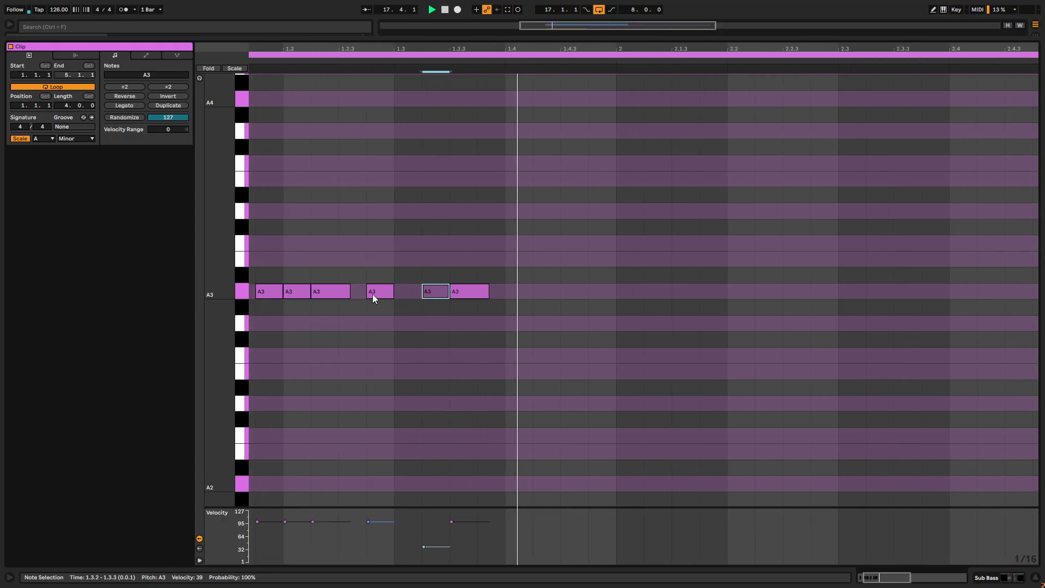
{"action": "key", "text": "space"}
{"action": "key", "text": "space"}
{"action": "double_click", "coordinate": [542, 292]}
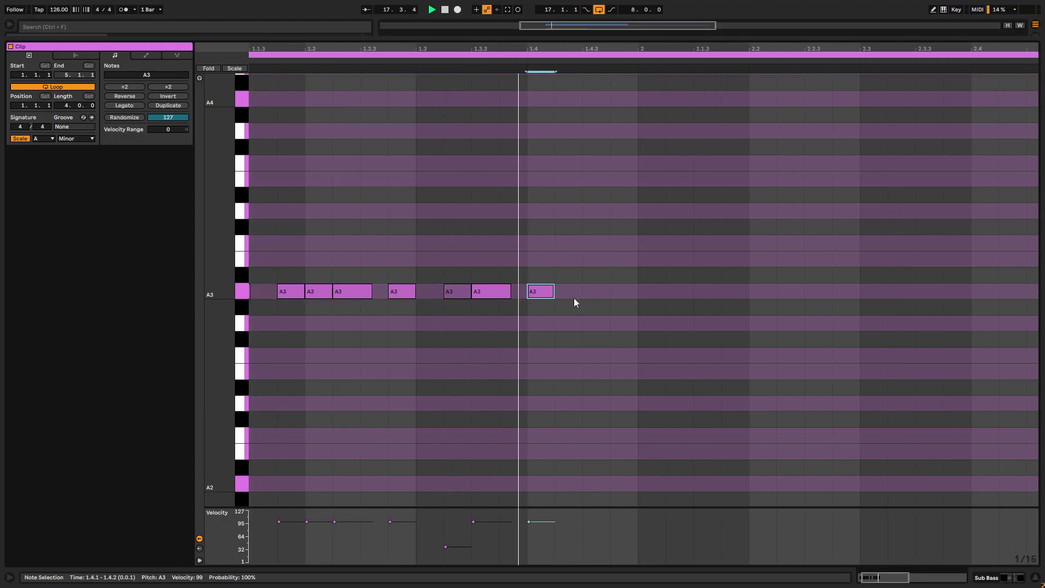
{"action": "left_click_drag", "start_coordinate": [555, 293], "coordinate": [571, 293]}
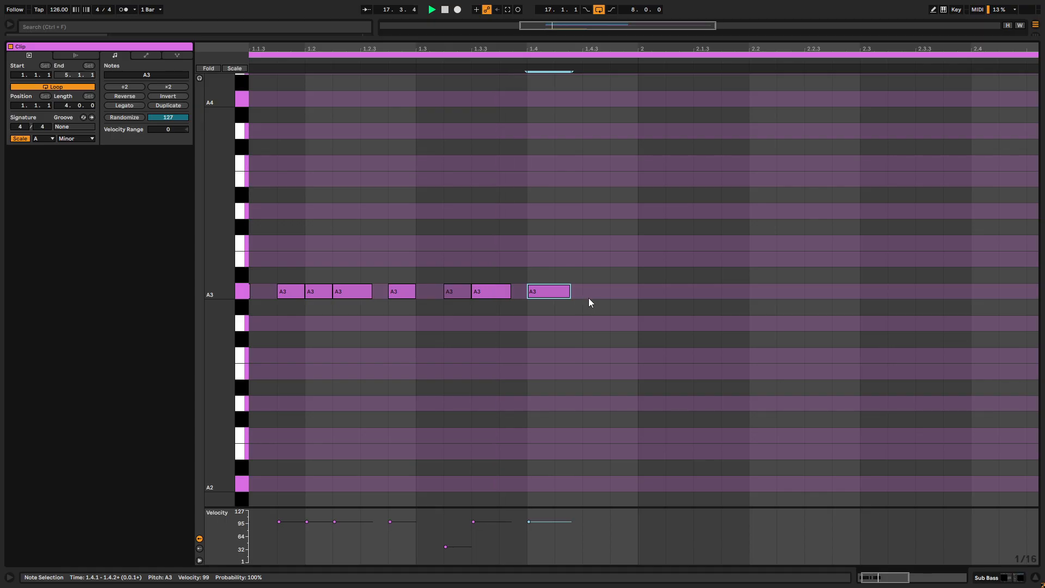
{"action": "double_click", "coordinate": [590, 294]}
{"action": "left_click_drag", "start_coordinate": [593, 523], "coordinate": [593, 543]}
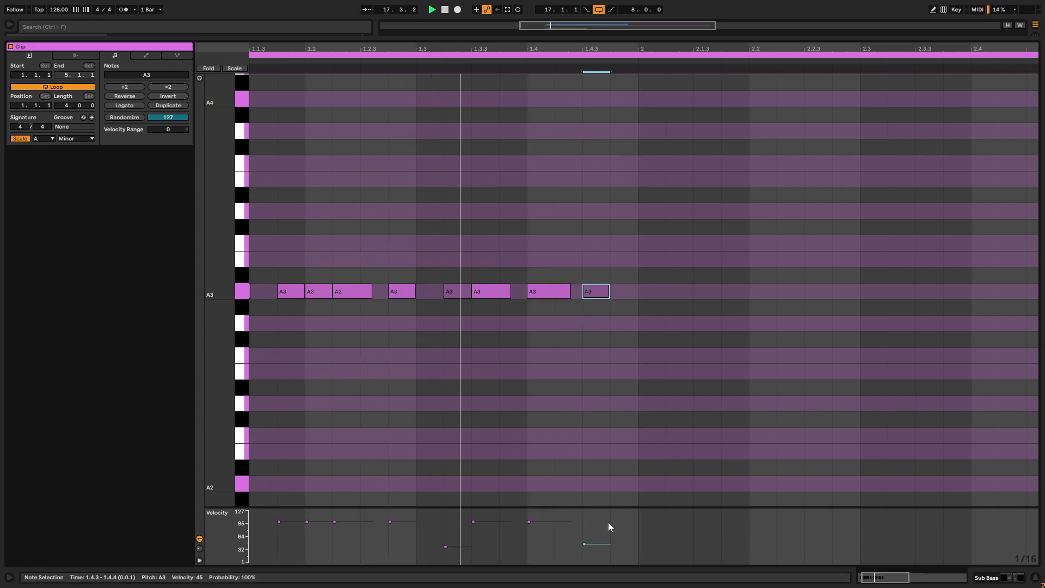
- Play the pattern from the start and lower the velocity of the A3 note at 1.1.4
{"action": "scroll", "coordinate": [403, 309], "scroll_direction": "up", "scroll_amount": 1}
{"action": "scroll", "coordinate": [404, 310], "scroll_direction": "left", "scroll_amount": 3}
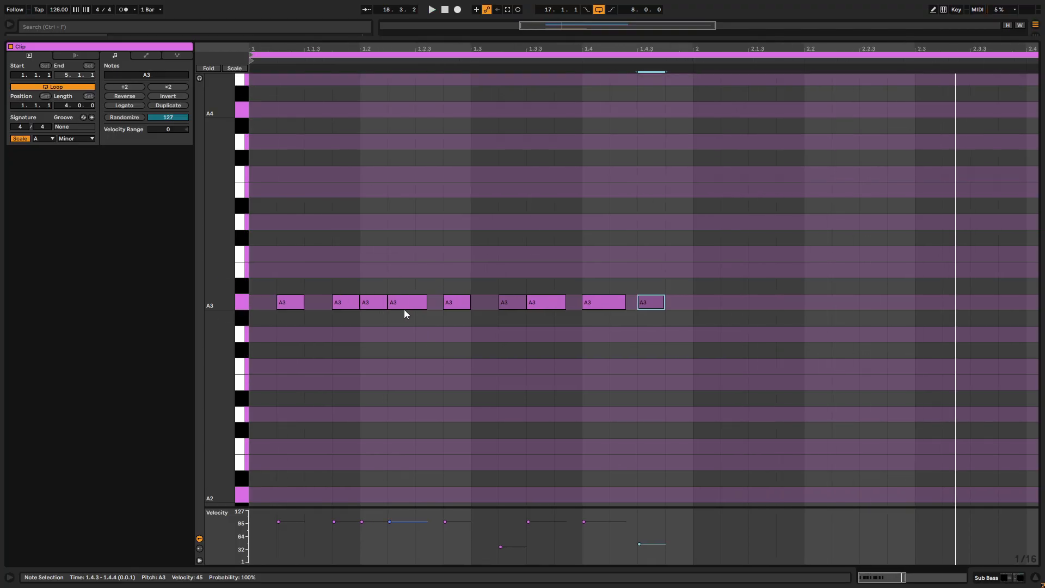
{"action": "key", "text": "space"}
{"action": "key", "text": "space"}
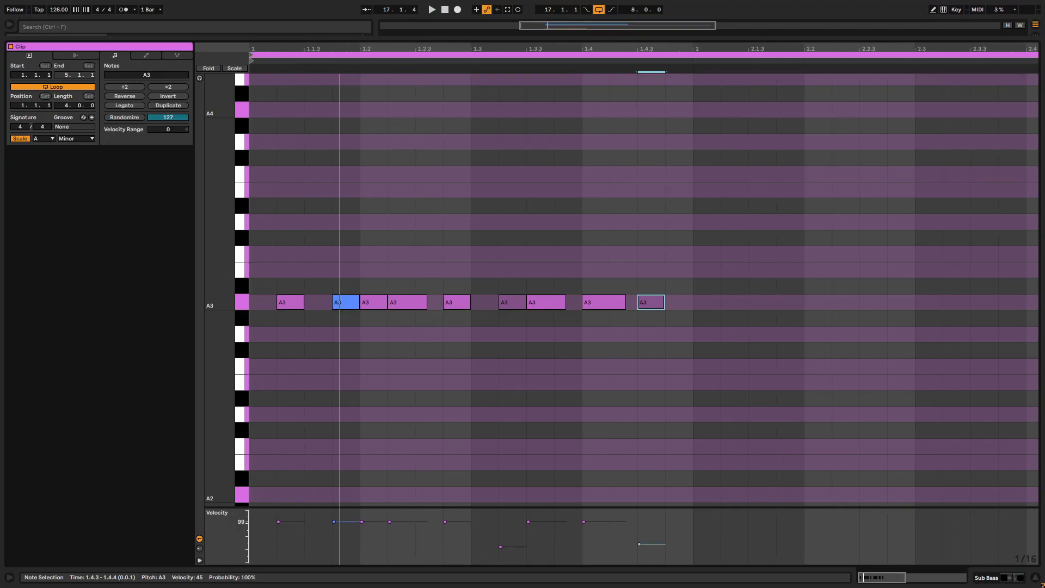
{"action": "left_click_drag", "start_coordinate": [334, 521], "coordinate": [333, 539]}
{"action": "key", "text": "space"}
- Set the velocity of the A3 note at 1.2.2 to 63 and of the one at 1.4.3 to 74
{"action": "key", "text": "space"}
{"action": "key", "text": "space"}
{"action": "left_click_drag", "start_coordinate": [393, 526], "coordinate": [397, 538]}
{"action": "key", "text": "space"}
{"action": "key", "text": "space"}
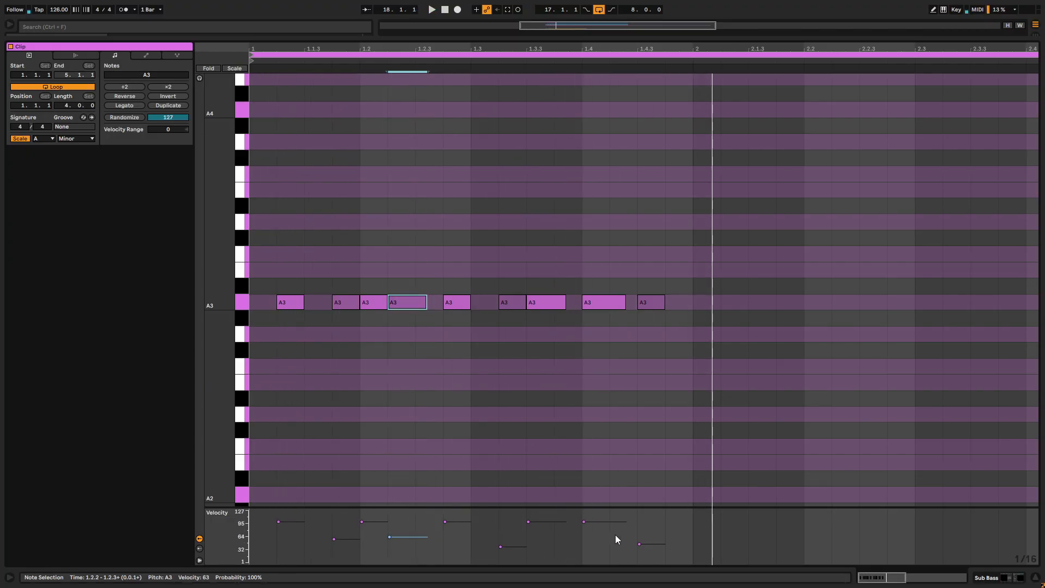
{"action": "key", "text": "space"}
{"action": "key", "text": "space"}
{"action": "left_click_drag", "start_coordinate": [639, 544], "coordinate": [640, 532]}
{"action": "key", "text": "space"}
{"action": "key", "text": "space"}
- Duplicate the bar 1 A3 pattern into bar 2 and lengthen the last note at 2.4.3
{"action": "scroll", "coordinate": [686, 299], "scroll_direction": "down", "scroll_amount": 4}
{"action": "left_click_drag", "start_coordinate": [445, 278], "coordinate": [210, 355]}
{"action": "key", "text": "ctrl+d"}
{"action": "key", "text": "space"}
{"action": "key", "text": "space"}
{"action": "left_click_drag", "start_coordinate": [620, 279], "coordinate": [637, 302]}
{"action": "left_click", "coordinate": [638, 297]}
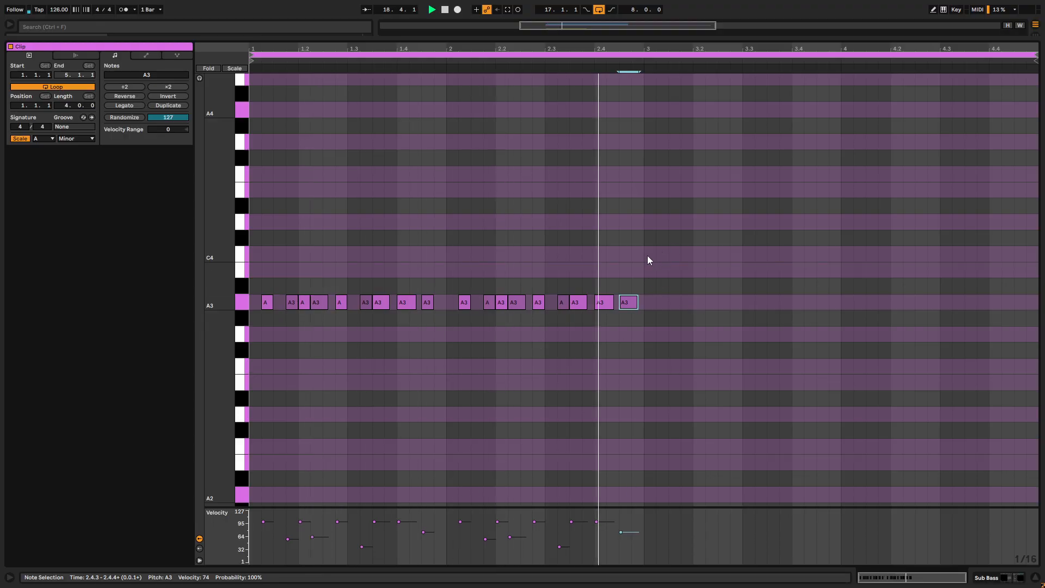
- Duplicate the two-bar A3 pattern into bars 3 and 4 of the clip, then return to the arrangement
{"action": "left_click_drag", "start_coordinate": [644, 267], "coordinate": [219, 371]}
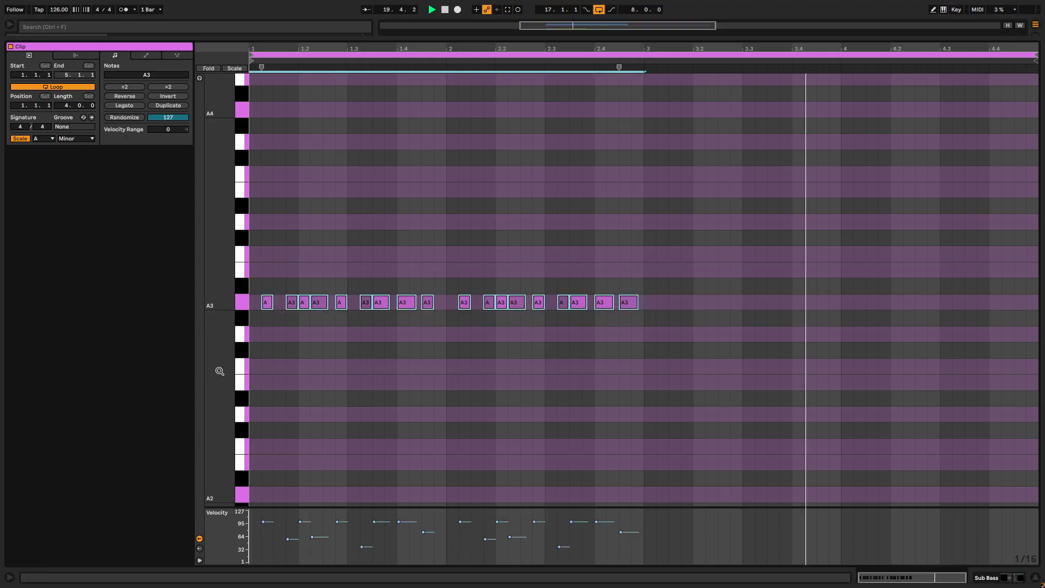
{"action": "key", "text": "ctrl+d"}
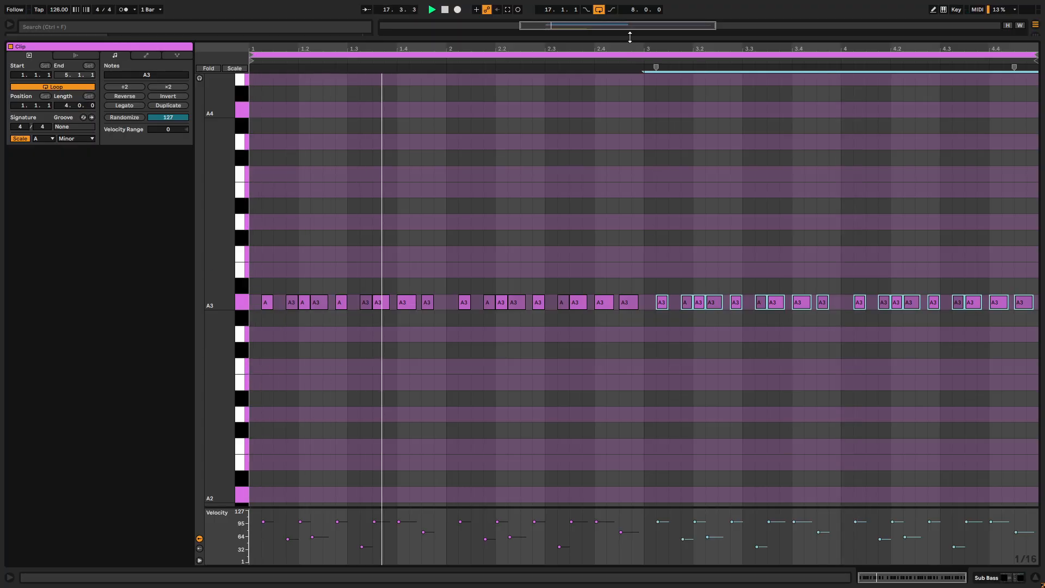
{"action": "left_click_drag", "start_coordinate": [630, 36], "coordinate": [631, 456]}
- Open Serum 2 on the Sub Bass track and show the LFO 1 settings while the bassline plays
{"action": "left_click", "coordinate": [893, 93]}
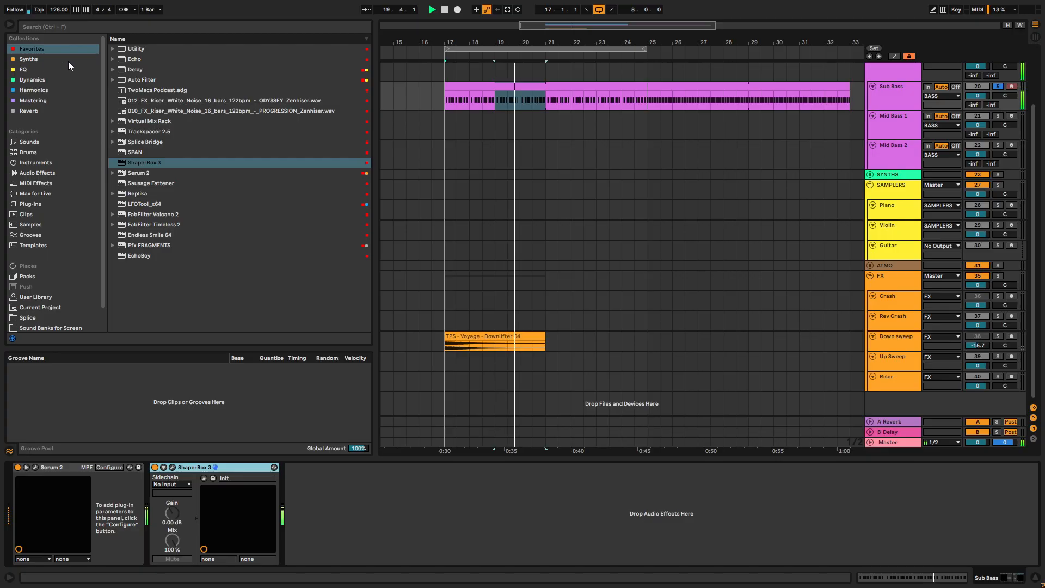
{"action": "left_click", "coordinate": [35, 466]}
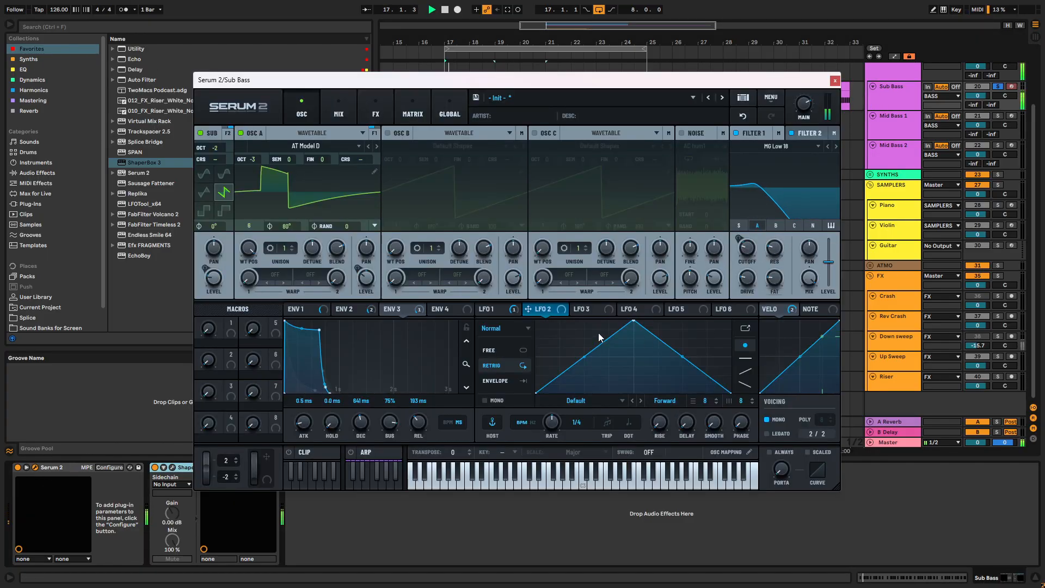
{"action": "left_click", "coordinate": [515, 314]}
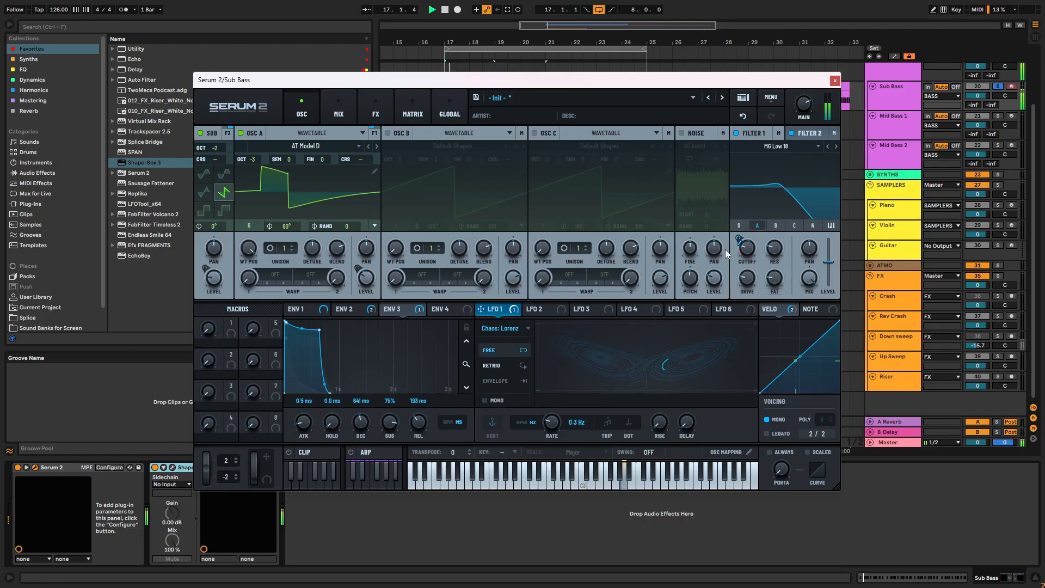
{"action": "mouse_move", "coordinate": [512, 316]}
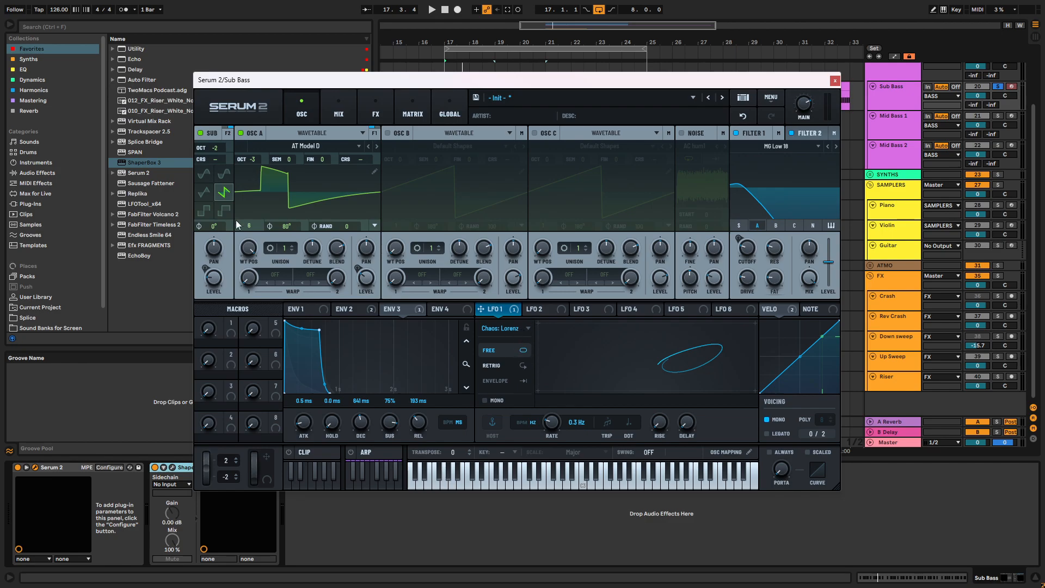
- Set oscillator A's first warp mode to the Soft Clip distortion and briefly play the bassline
{"action": "left_click", "coordinate": [282, 284]}
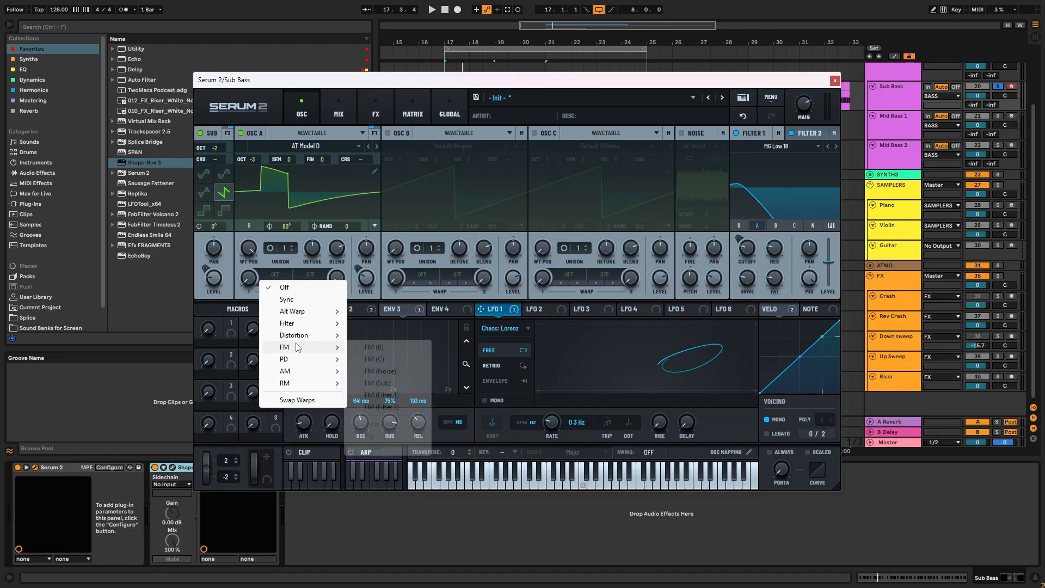
{"action": "mouse_move", "coordinate": [299, 325]}
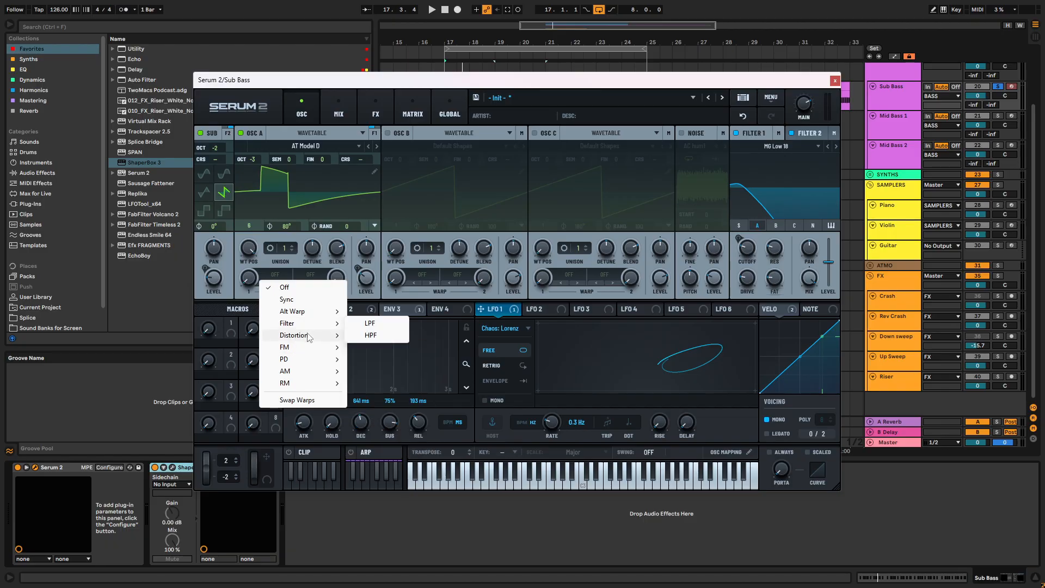
{"action": "left_click", "coordinate": [401, 349]}
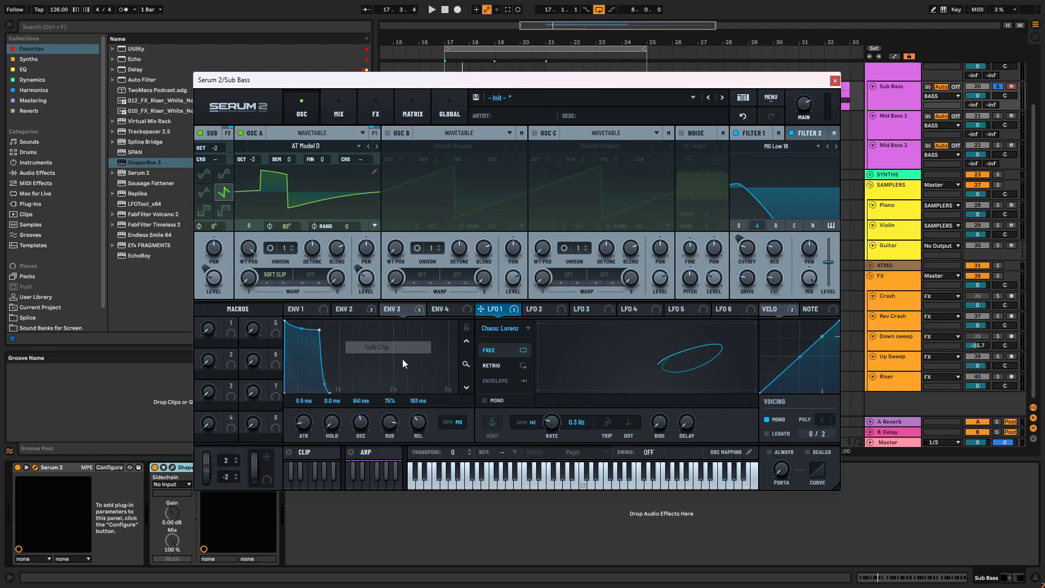
{"action": "key", "text": "space"}
{"action": "key", "text": "space"}
- Look through the Alt Warp modes for oscillator A's second warp slot without choosing one, and play the bassline
{"action": "left_click", "coordinate": [312, 275]}
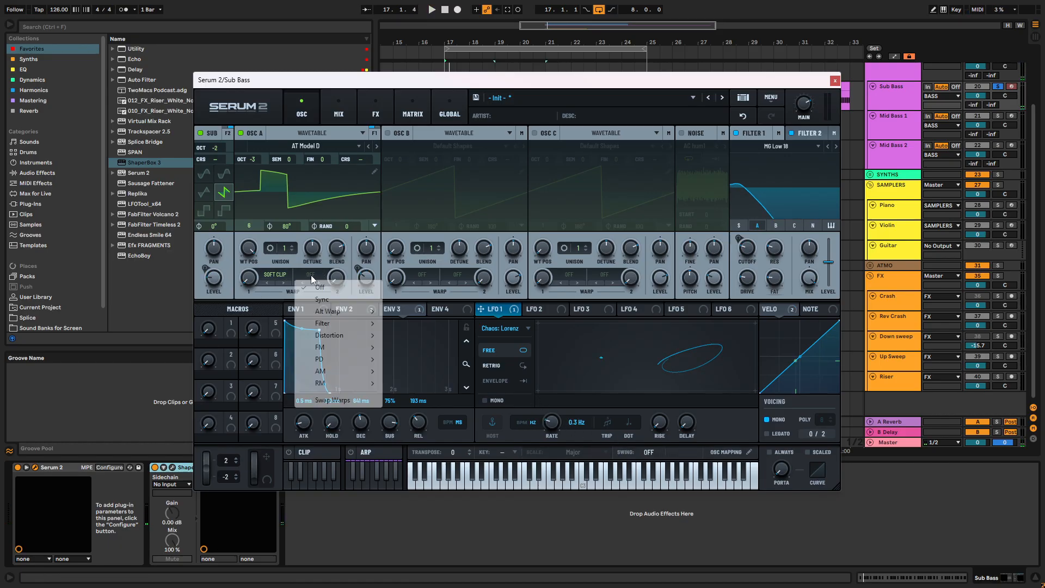
{"action": "mouse_move", "coordinate": [325, 313]}
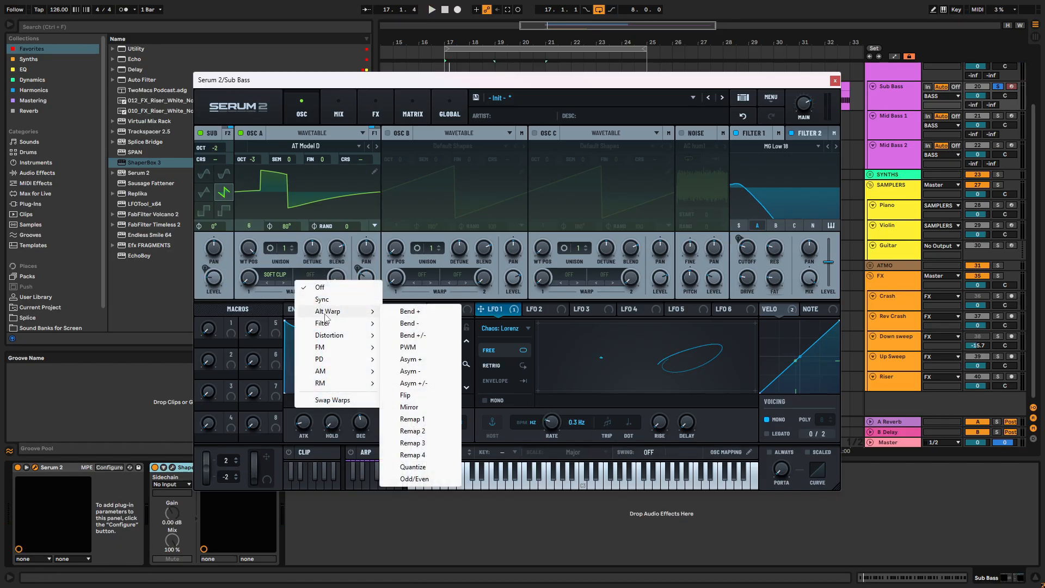
{"action": "left_click", "coordinate": [298, 262]}
{"action": "key", "text": "space"}
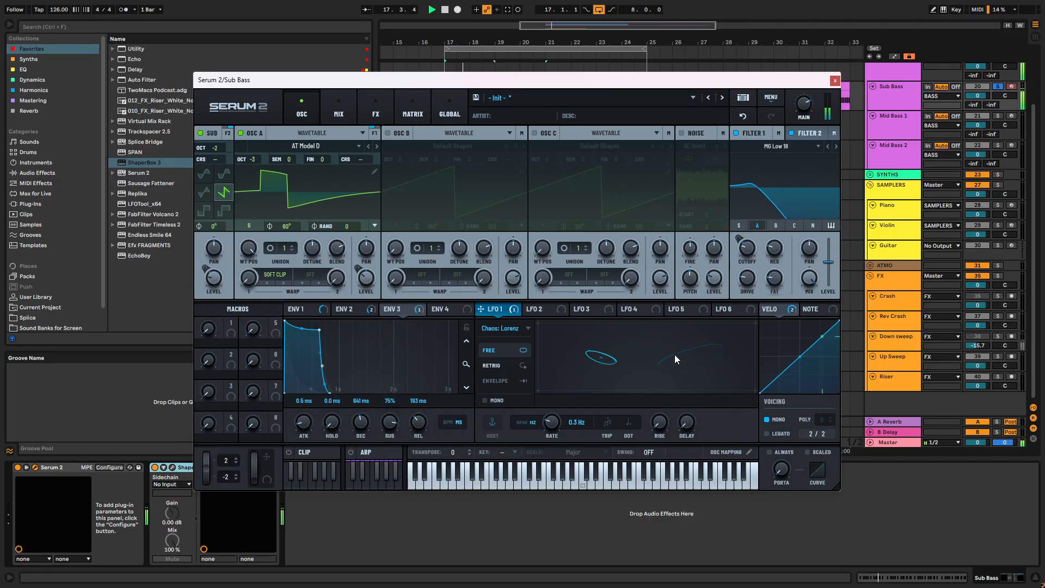
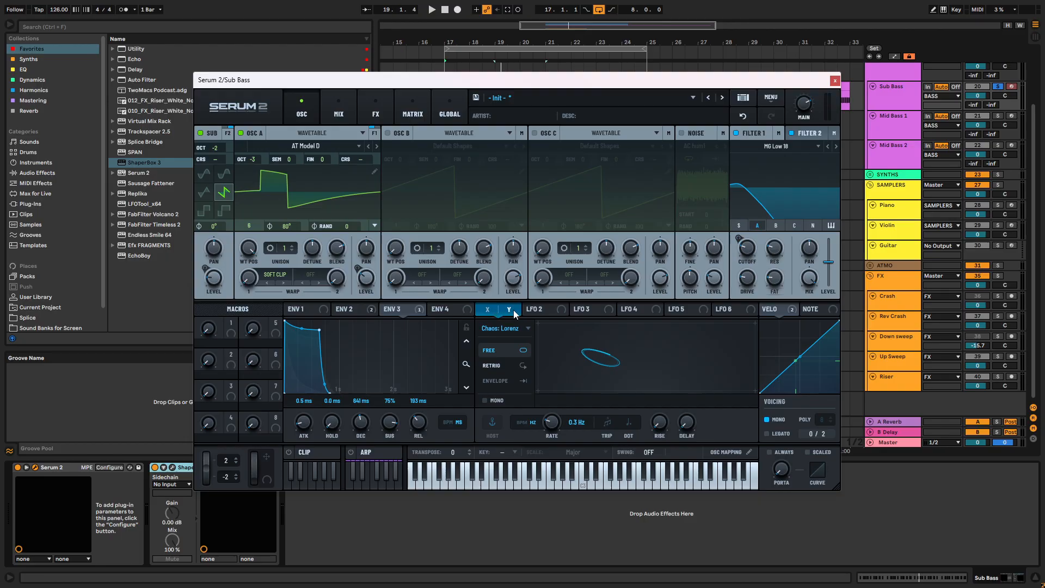
- Set oscillator A's first warp mode to Diode 1 after trying Hard Clip, and adjust its warp amount while the bassline plays
{"action": "left_click", "coordinate": [296, 308]}
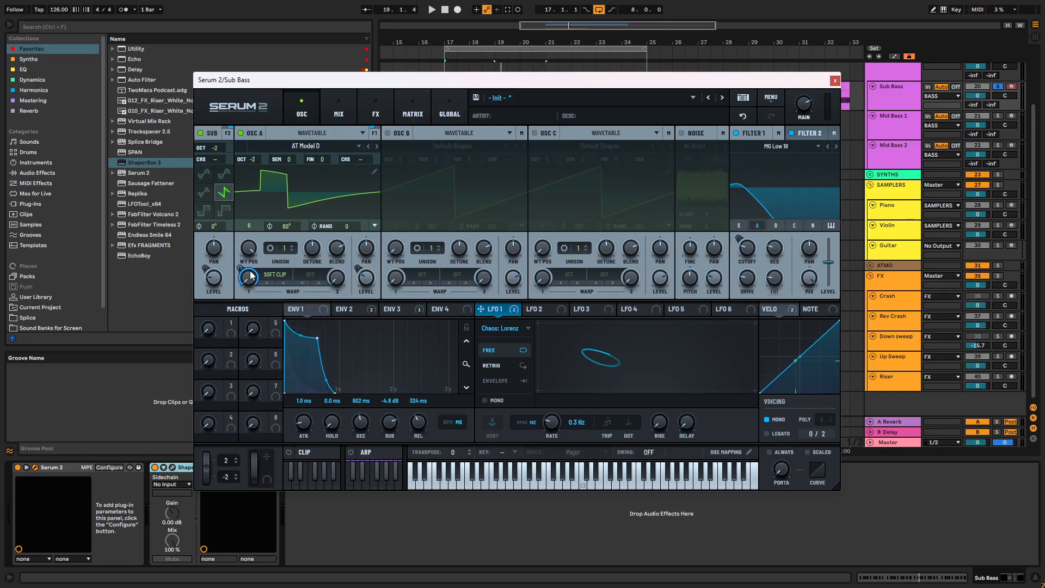
{"action": "key", "text": "space"}
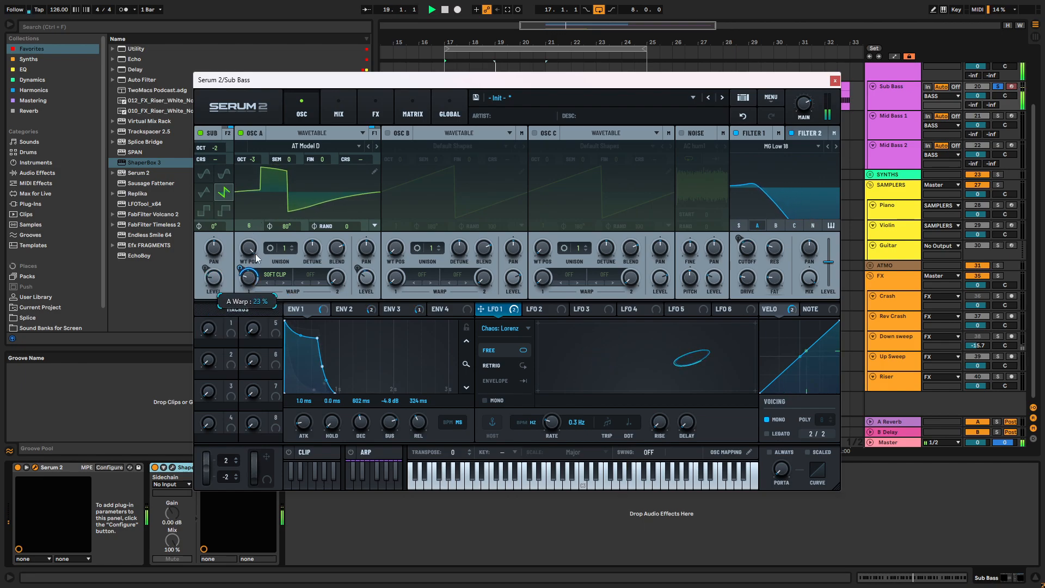
{"action": "left_click", "coordinate": [283, 283]}
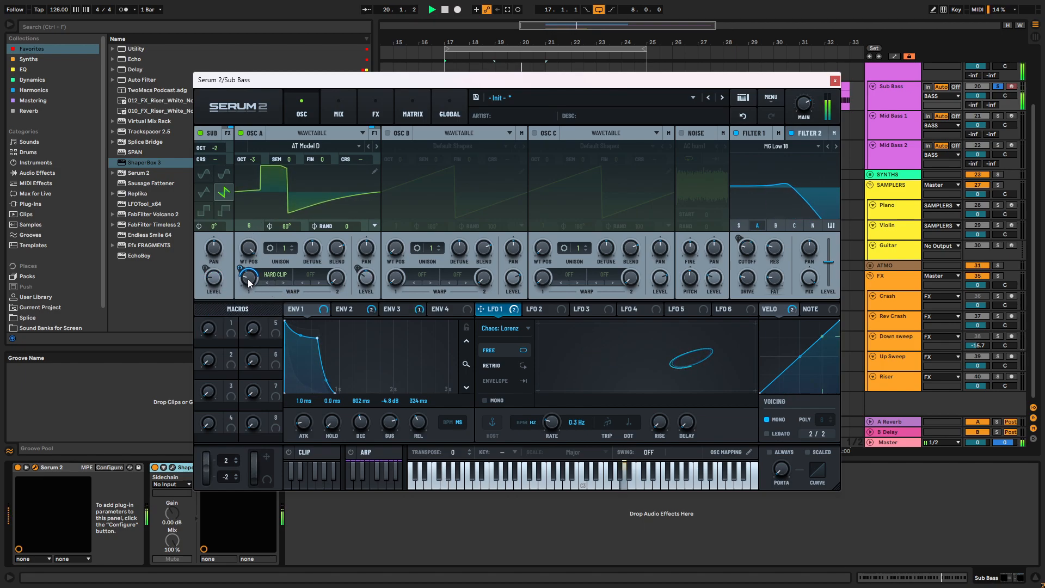
{"action": "mouse_move", "coordinate": [248, 281]}
{"action": "left_click", "coordinate": [282, 282]}
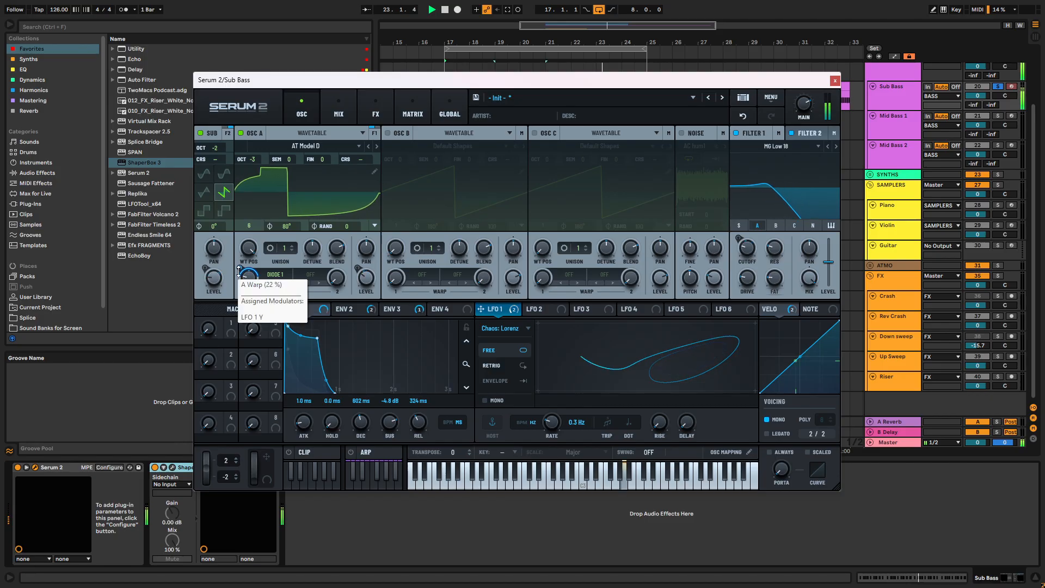
{"action": "left_click_drag", "start_coordinate": [246, 282], "coordinate": [250, 257]}
{"action": "key", "text": "space"}
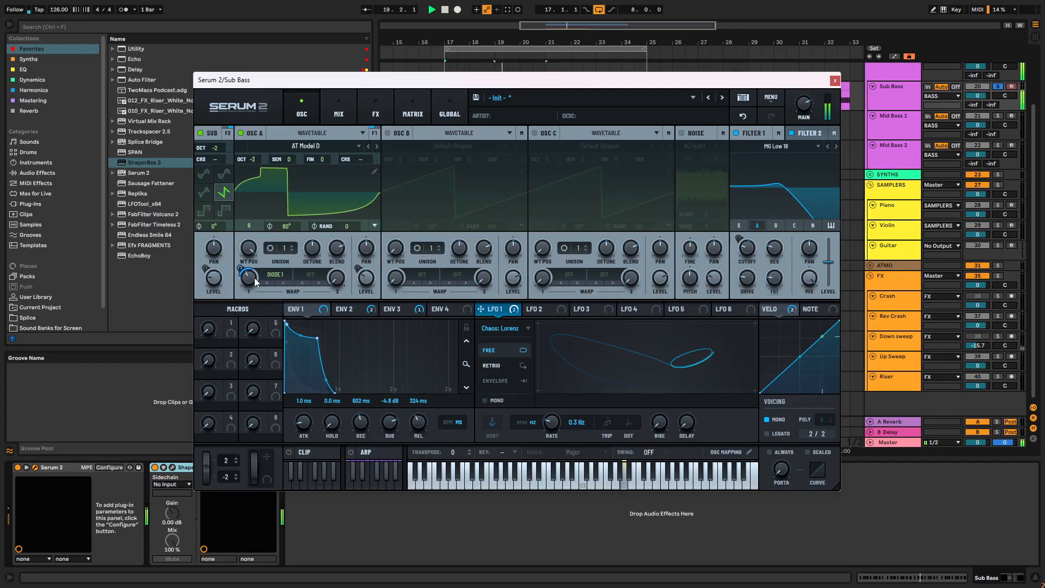
- Adjust the resonance of Filter 2's MG Low 18 and compare Filters 1 and 2 while the bassline plays
{"action": "mouse_move", "coordinate": [778, 250]}
{"action": "left_mouse_down"}
{"action": "mouse_move", "coordinate": [778, 216]}
{"action": "mouse_move", "coordinate": [769, 235]}
{"action": "left_mouse_up"}
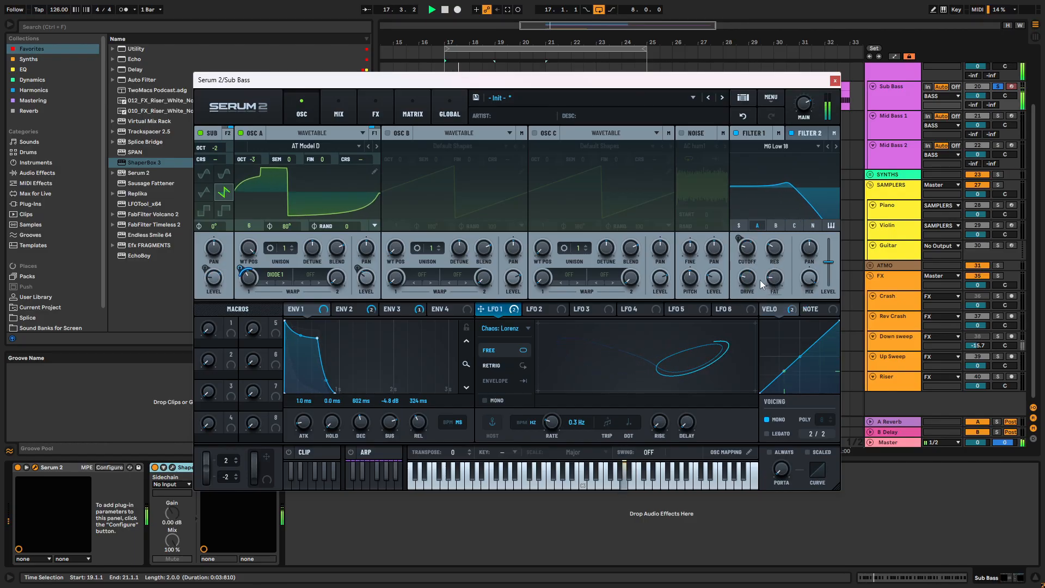
{"action": "left_click", "coordinate": [809, 134]}
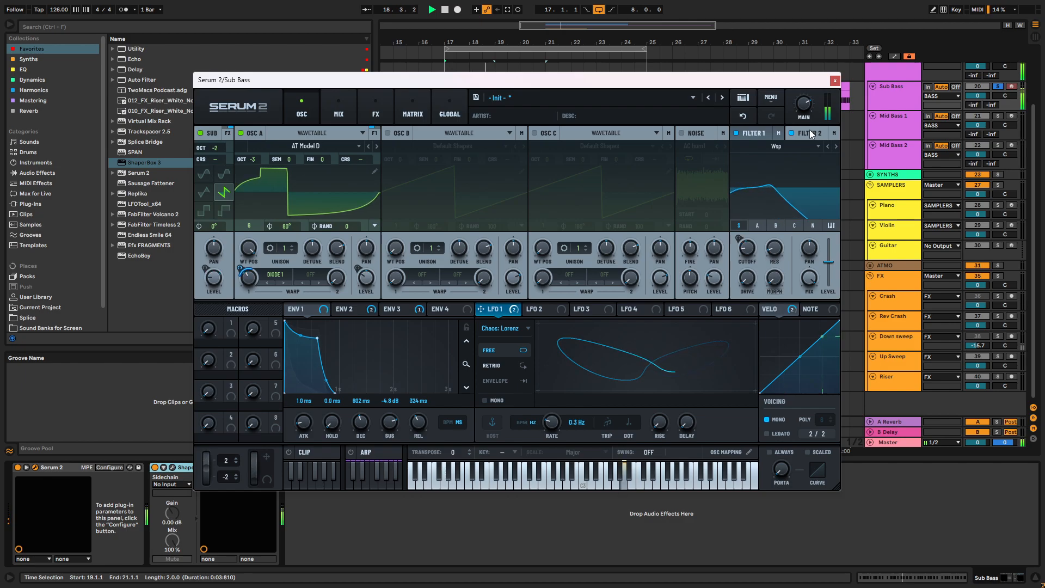
{"action": "left_click", "coordinate": [755, 134]}
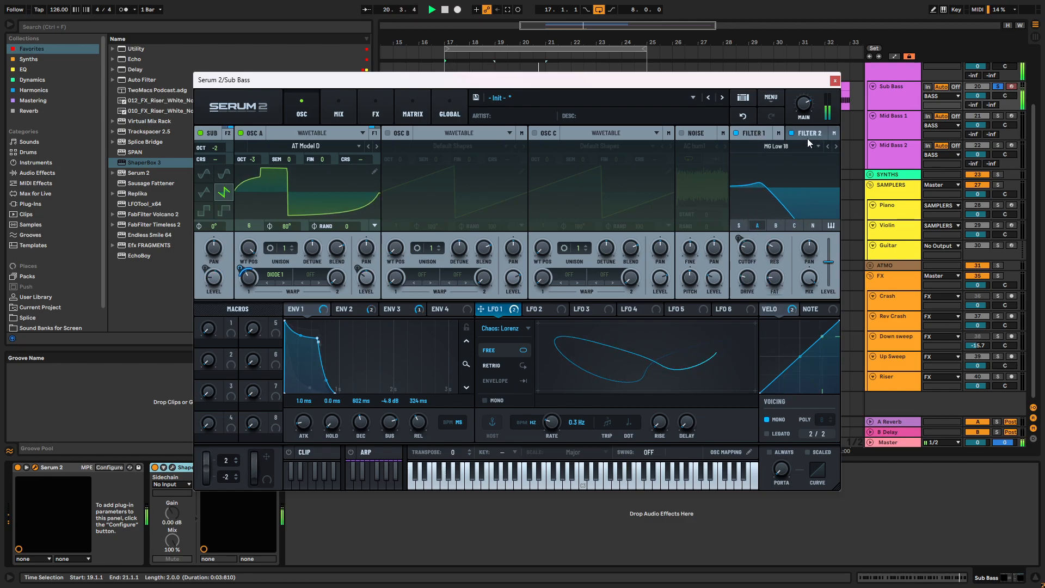
{"action": "key", "text": "space"}
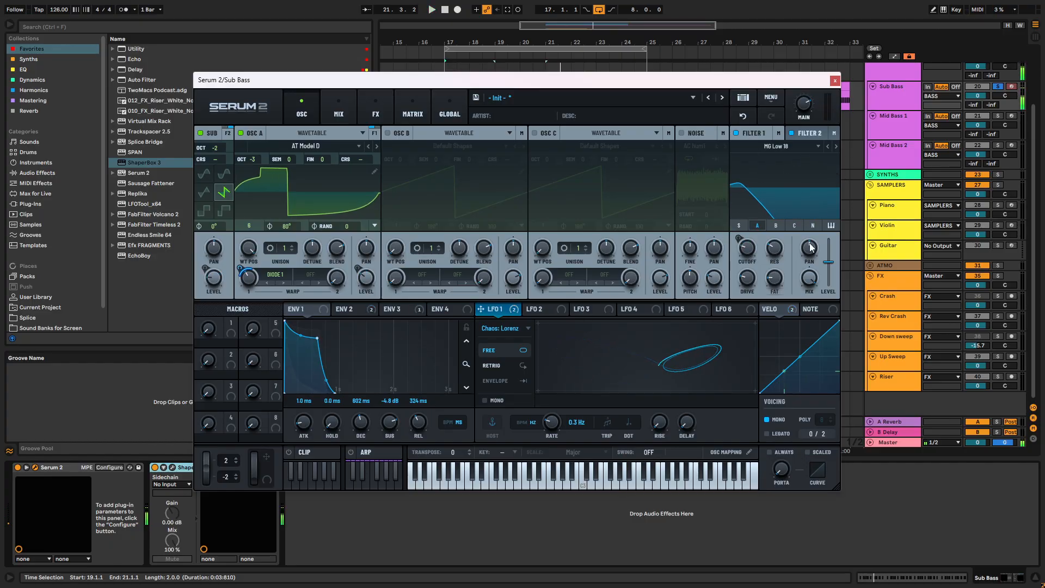
{"action": "key", "text": "space"}
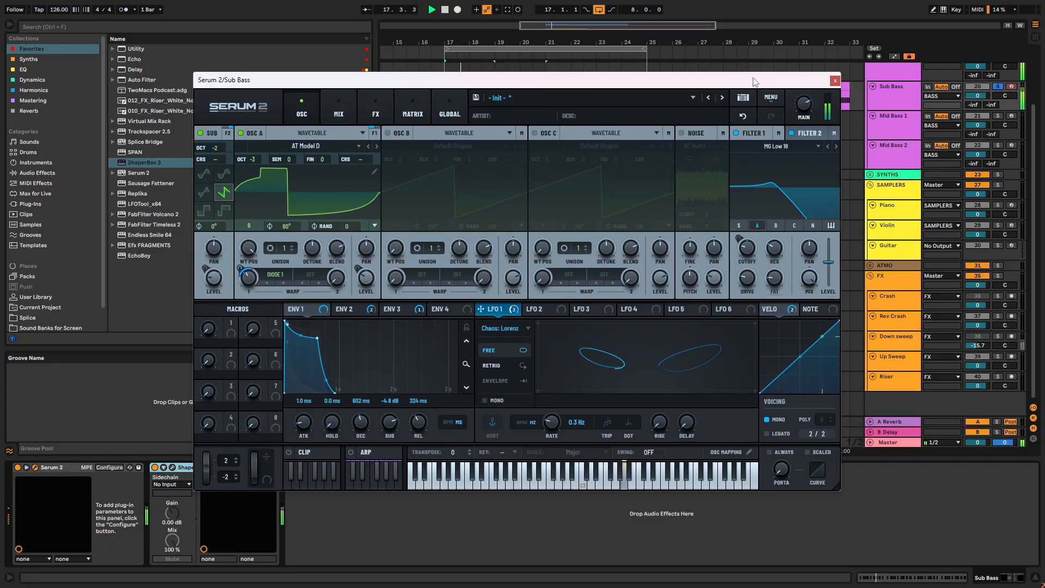
- Close Serum 2, switch to the Session View mixer, enlarge its level meters and play the loop
{"action": "left_click", "coordinate": [835, 80]}
{"action": "key", "text": "Tab"}
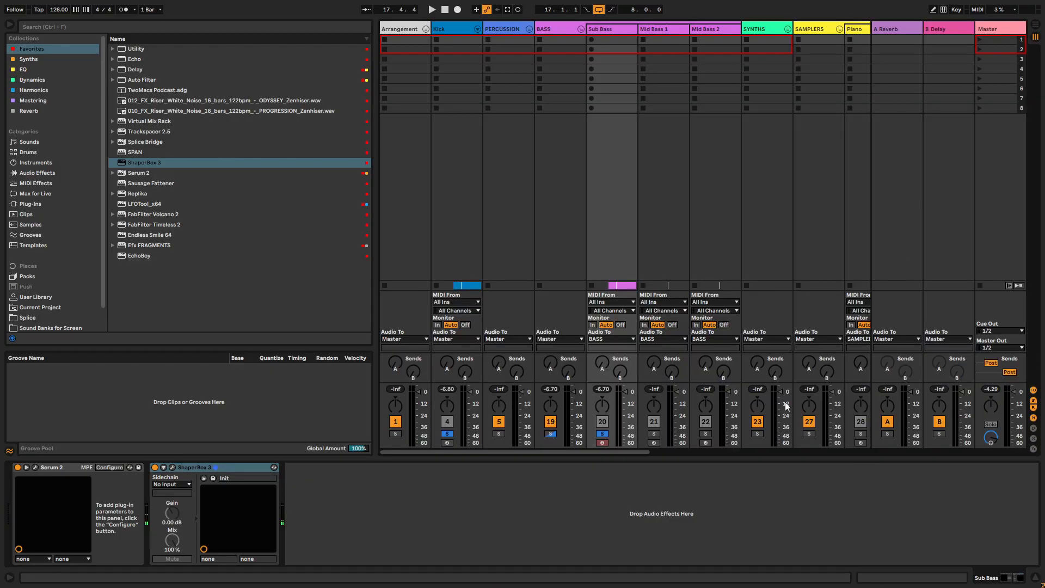
{"action": "left_click_drag", "start_coordinate": [631, 382], "coordinate": [655, 197]}
{"action": "key", "text": "space"}
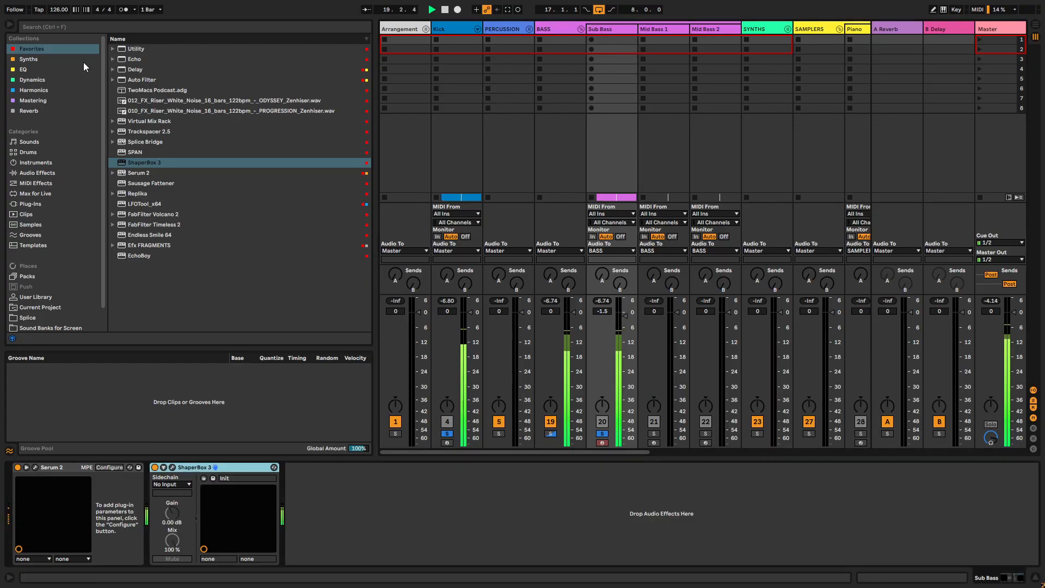
- Add FabFilter Saturn after ShaperBox 3 on the Sub Bass track and audition its Gentle Saturator preset
{"action": "left_click", "coordinate": [31, 71]}
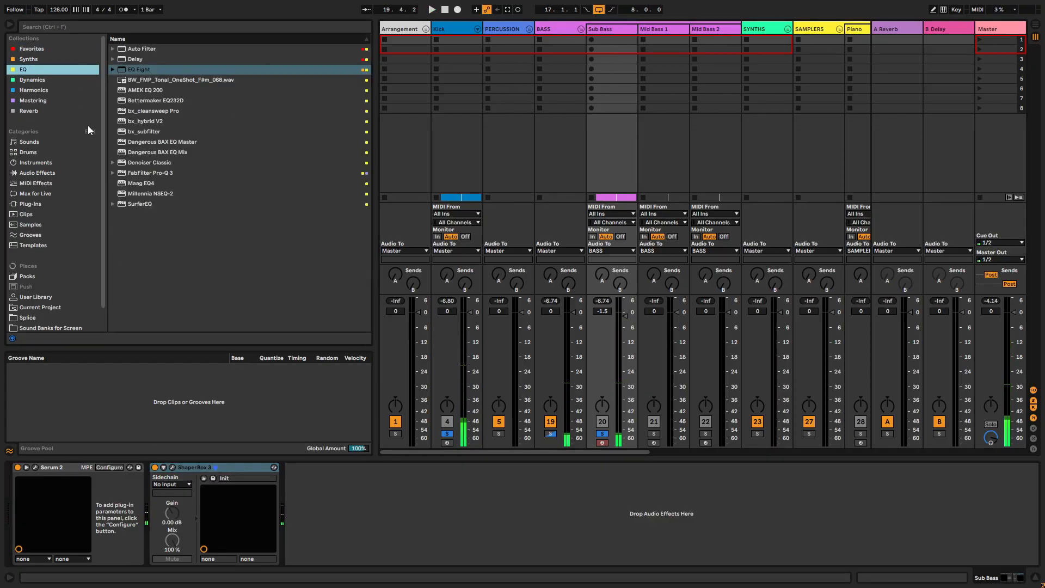
{"action": "left_click", "coordinate": [50, 91]}
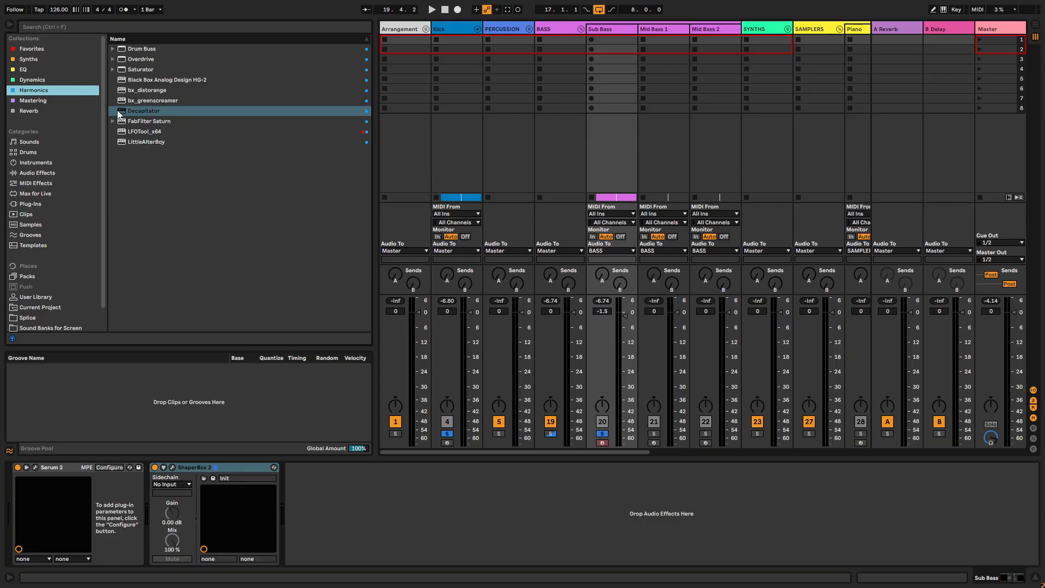
{"action": "left_click_drag", "start_coordinate": [156, 120], "coordinate": [337, 491]}
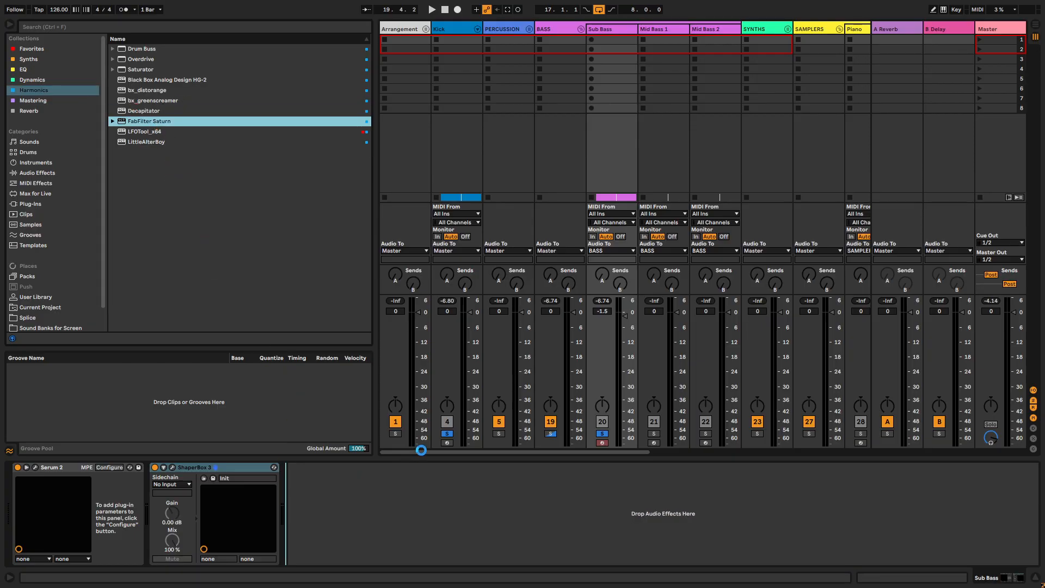
{"action": "left_click", "coordinate": [479, 105]}
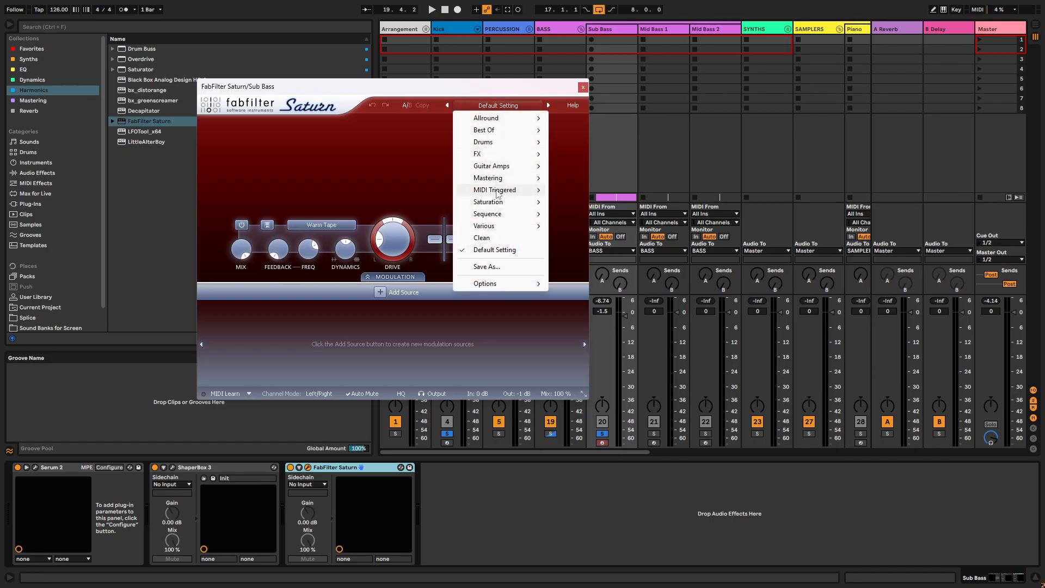
{"action": "mouse_move", "coordinate": [503, 203]}
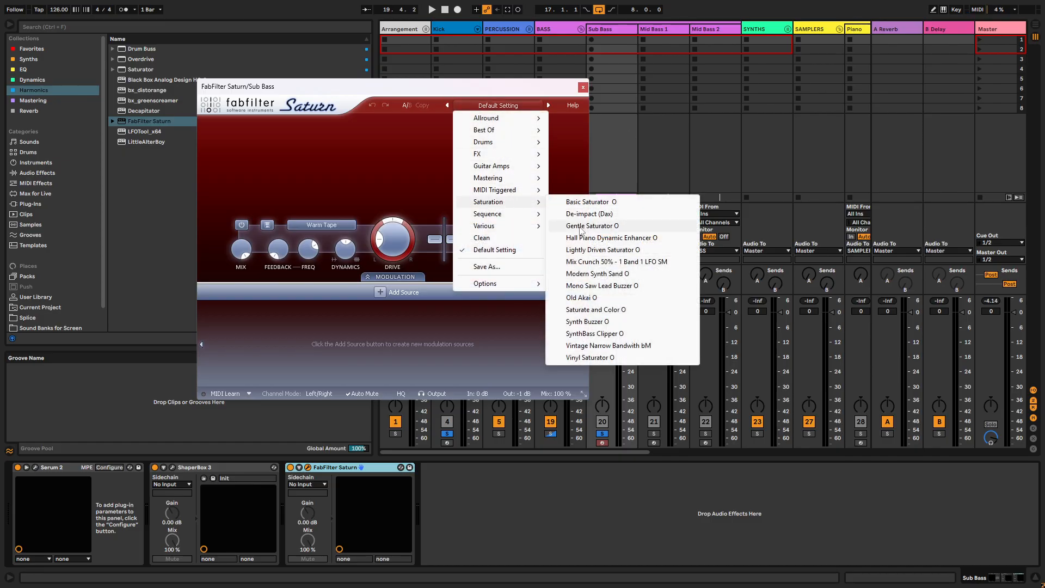
{"action": "left_click", "coordinate": [588, 226]}
{"action": "key", "text": "space"}
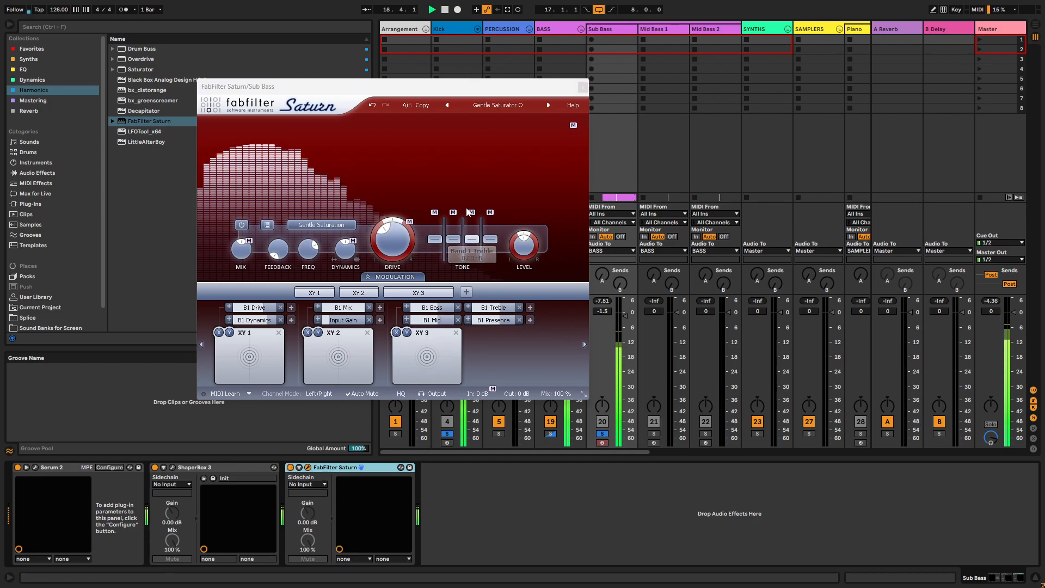
- Audition Saturn's Basic Saturator preset and step through the following saturation presets to Mix Crunch 50% - 1 Band 1 LFO SM
{"action": "key", "text": "space"}
{"action": "left_click", "coordinate": [498, 105]}
{"action": "mouse_move", "coordinate": [487, 207]}
{"action": "left_click", "coordinate": [571, 203]}
{"action": "key", "text": "space"}
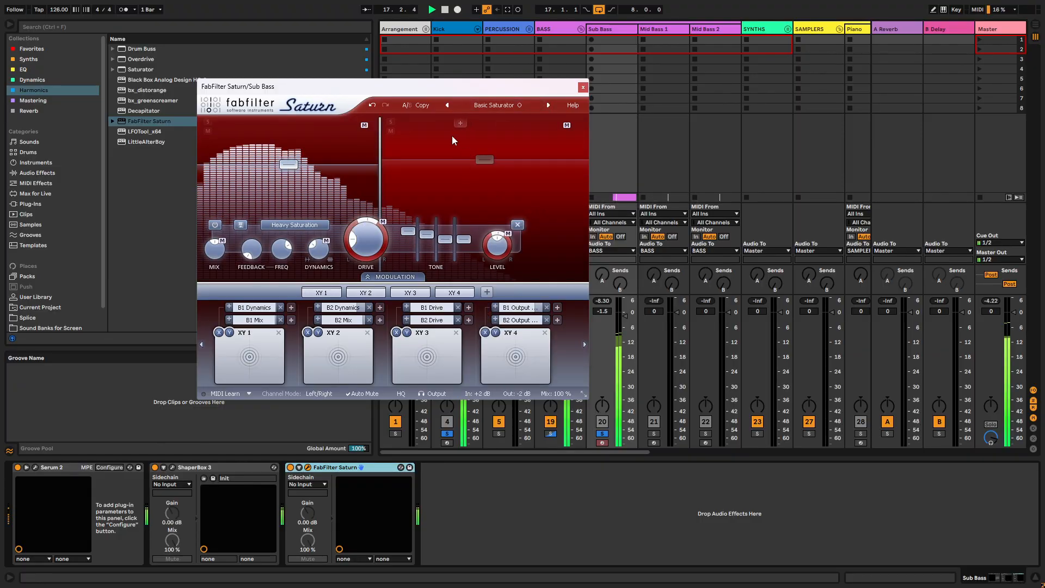
{"action": "left_click", "coordinate": [547, 105]}
{"action": "left_click", "coordinate": [548, 106]}
{"action": "left_click", "coordinate": [548, 106]}
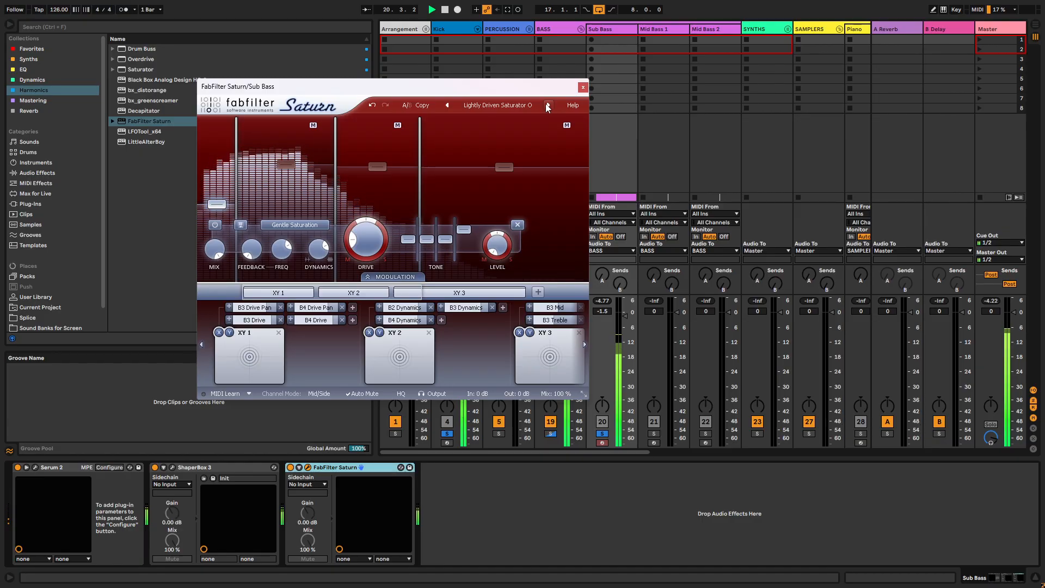
{"action": "left_click", "coordinate": [548, 105]}
- Try Saturn's Modern Synth Sand preset and the Basic Saturator preset from the Best Of category while the loop plays
{"action": "left_click", "coordinate": [496, 105]}
{"action": "mouse_move", "coordinate": [490, 202]}
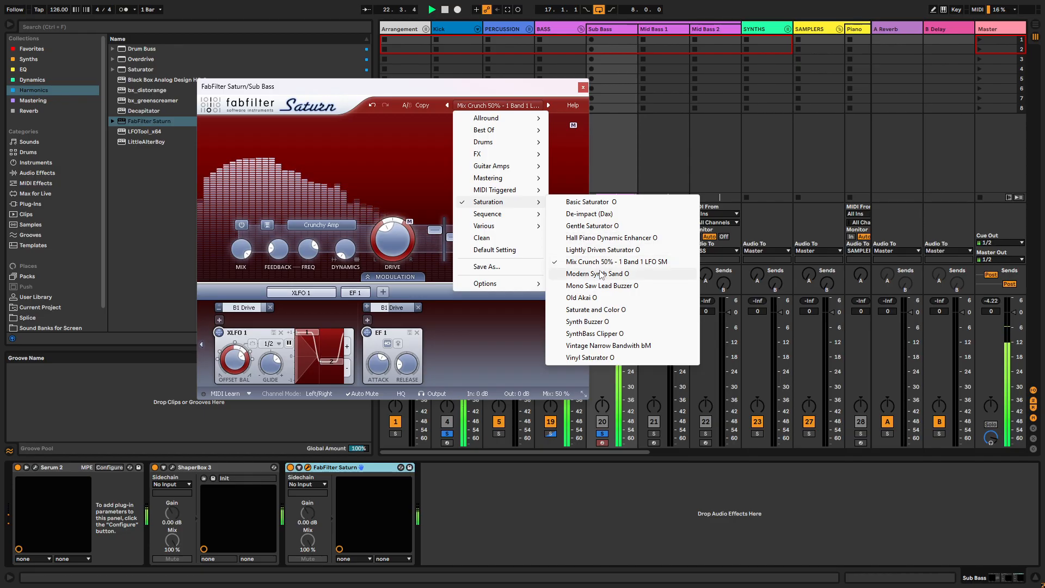
{"action": "left_click", "coordinate": [601, 273]}
{"action": "left_click", "coordinate": [506, 105]}
{"action": "mouse_move", "coordinate": [512, 130]}
{"action": "left_click", "coordinate": [577, 155]}
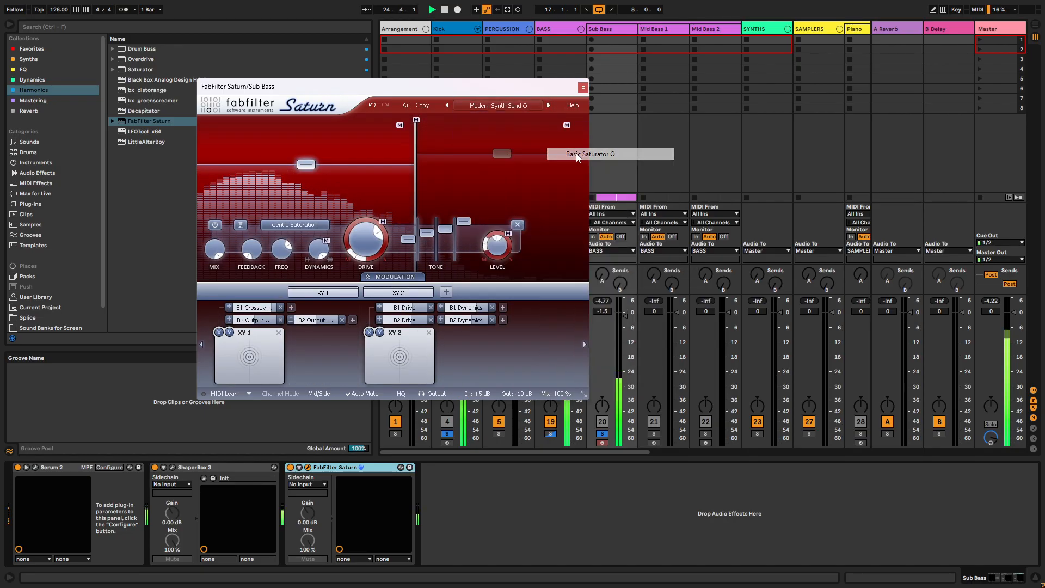
{"action": "left_click", "coordinate": [520, 104]}
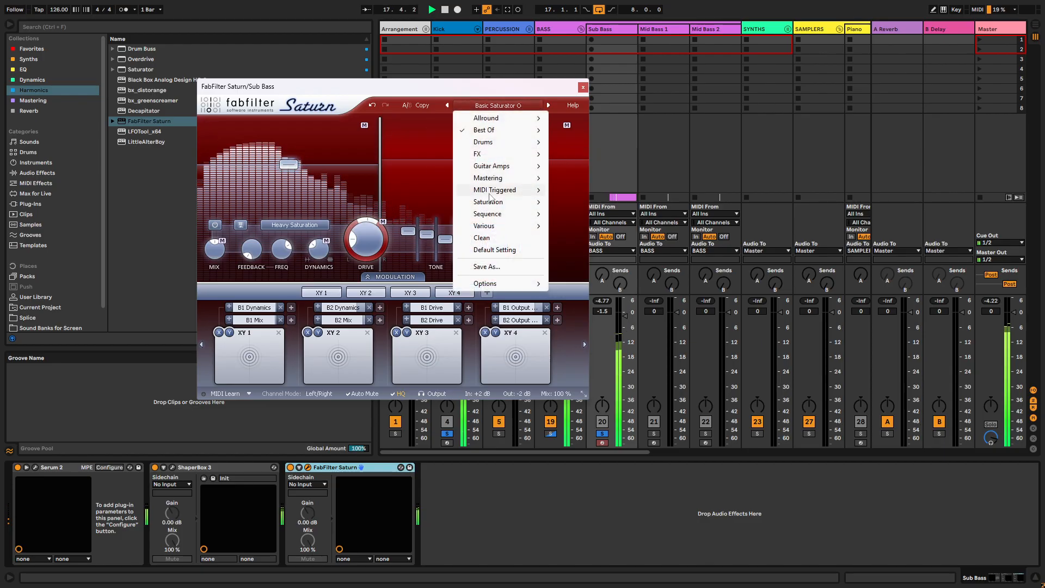
- Close FabFilter Saturn, stop playback and delete the effect from the Sub Bass track
{"action": "left_click", "coordinate": [582, 87]}
{"action": "key", "text": "space"}
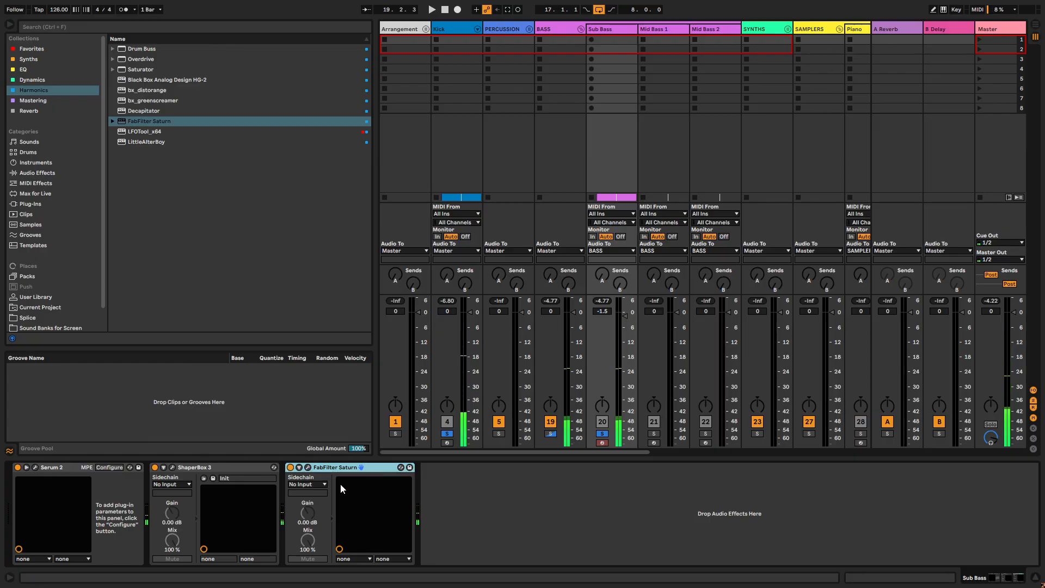
{"action": "key", "text": "Delete"}
- Add Decapitator after ShaperBox 3 on the Sub Bass track and adjust its drive while the loop plays
{"action": "left_click_drag", "start_coordinate": [152, 111], "coordinate": [349, 513]}
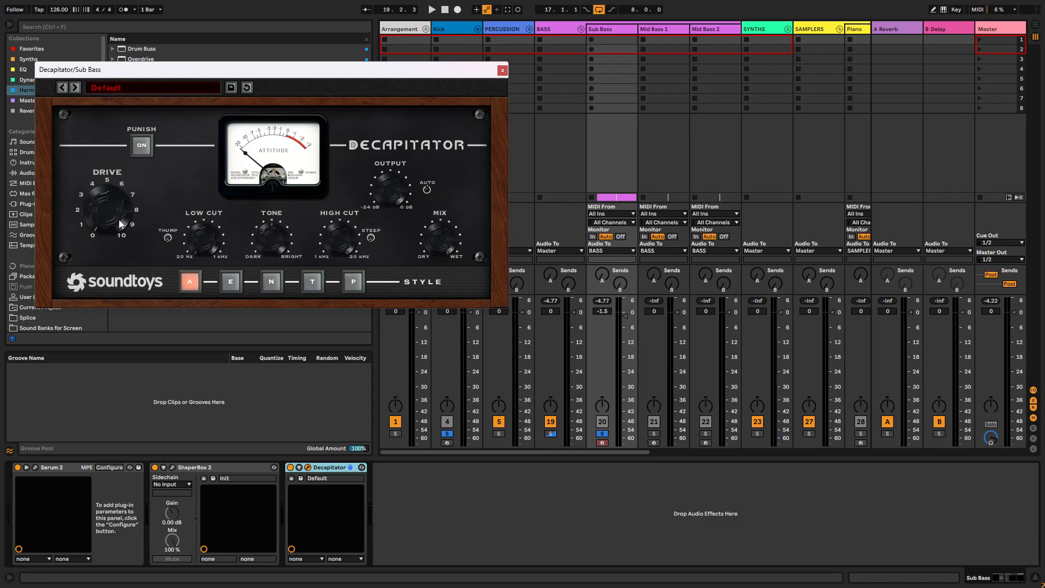
{"action": "key", "text": "space"}
{"action": "left_click_drag", "start_coordinate": [110, 226], "coordinate": [106, 202]}
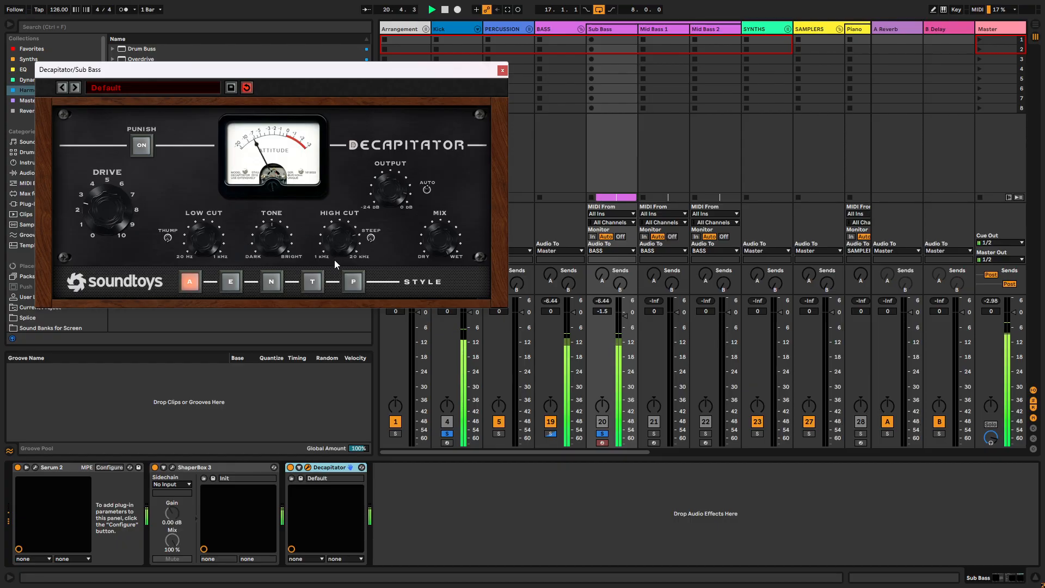
- Audition Decapitator's E, N, T and P styles, set the style to N and close the plug-in window
{"action": "left_click", "coordinate": [235, 285]}
{"action": "left_click", "coordinate": [273, 280]}
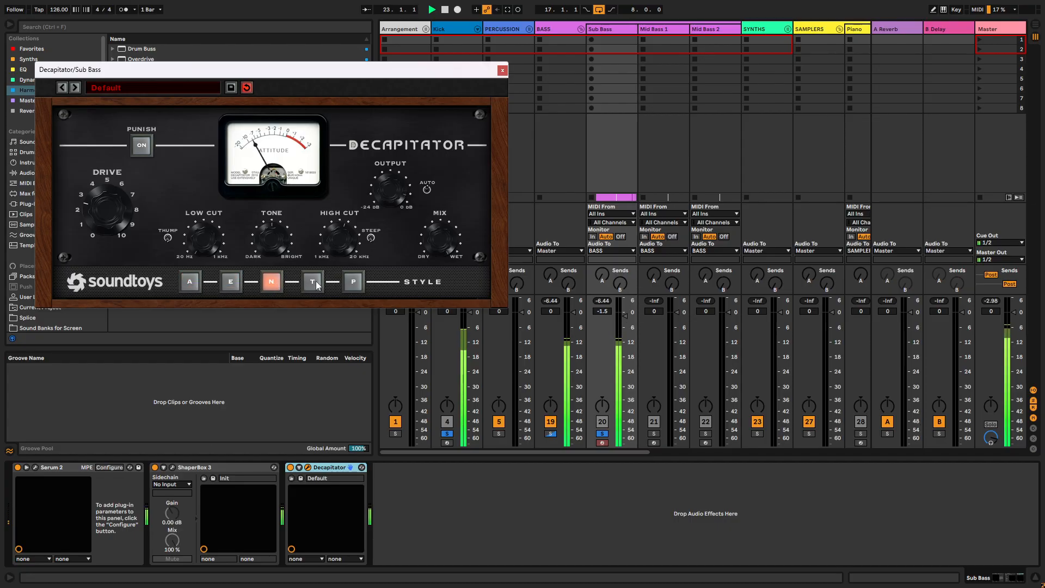
{"action": "left_click", "coordinate": [314, 278]}
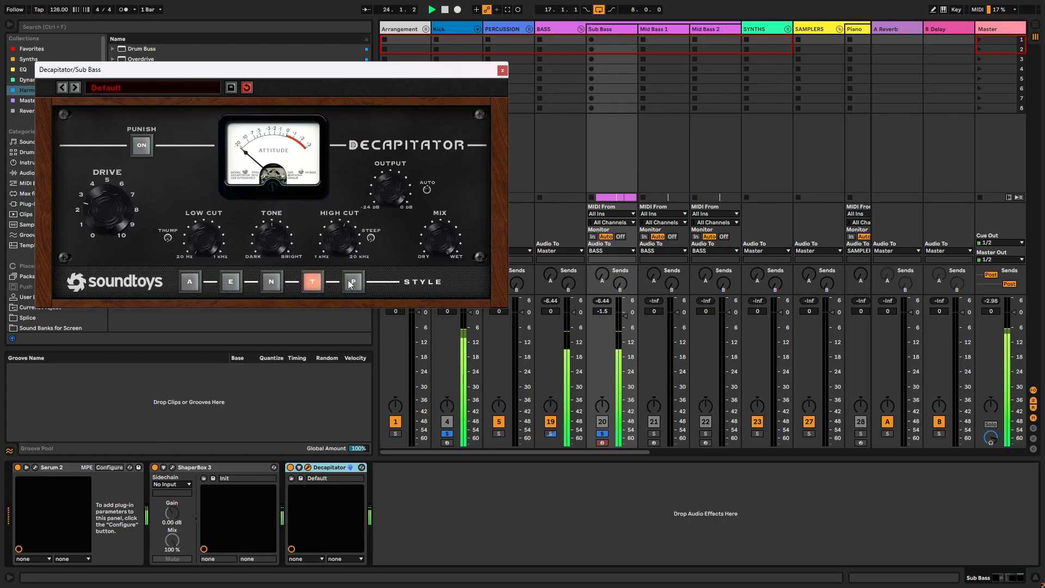
{"action": "left_click", "coordinate": [351, 282]}
{"action": "left_click", "coordinate": [320, 281]}
{"action": "left_click", "coordinate": [271, 282]}
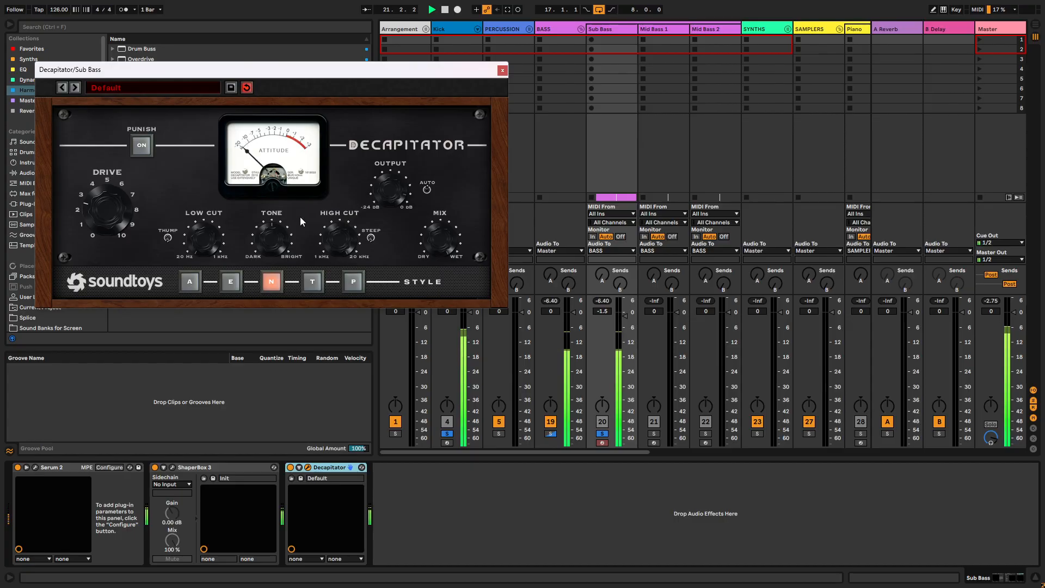
{"action": "left_click", "coordinate": [502, 70]}
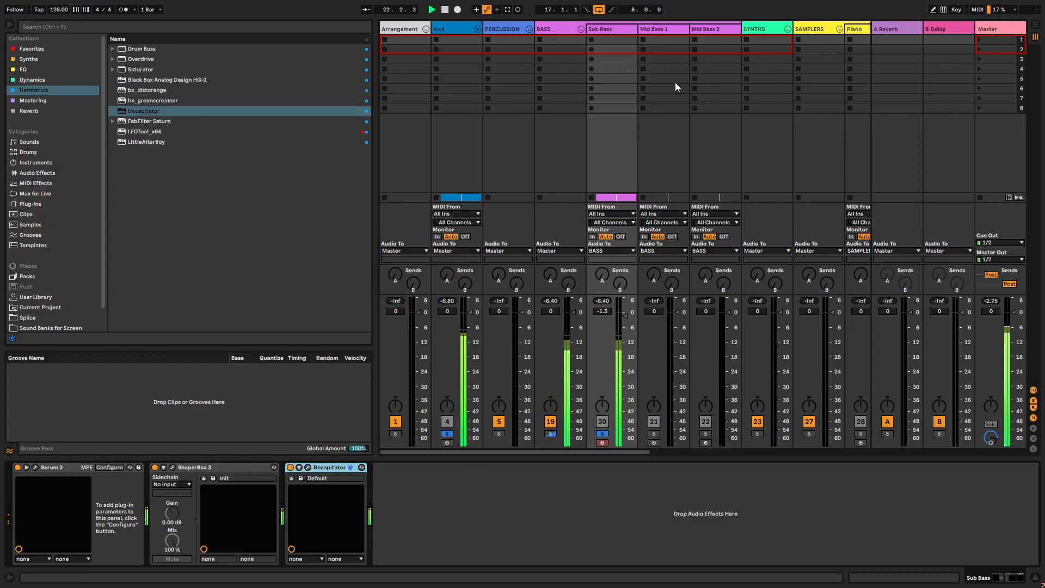
- Add Drum Buss after the Drum Rack on the Kick track and lower the Kick's volume to -3.0 dB
{"action": "left_click", "coordinate": [463, 30]}
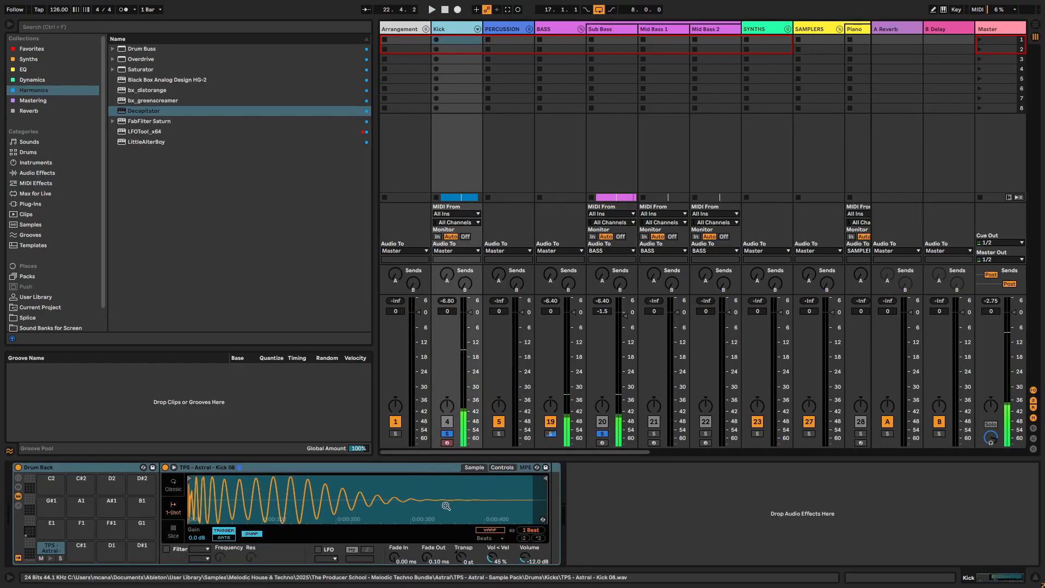
{"action": "left_click_drag", "start_coordinate": [142, 48], "coordinate": [541, 518]}
{"action": "key", "text": "space"}
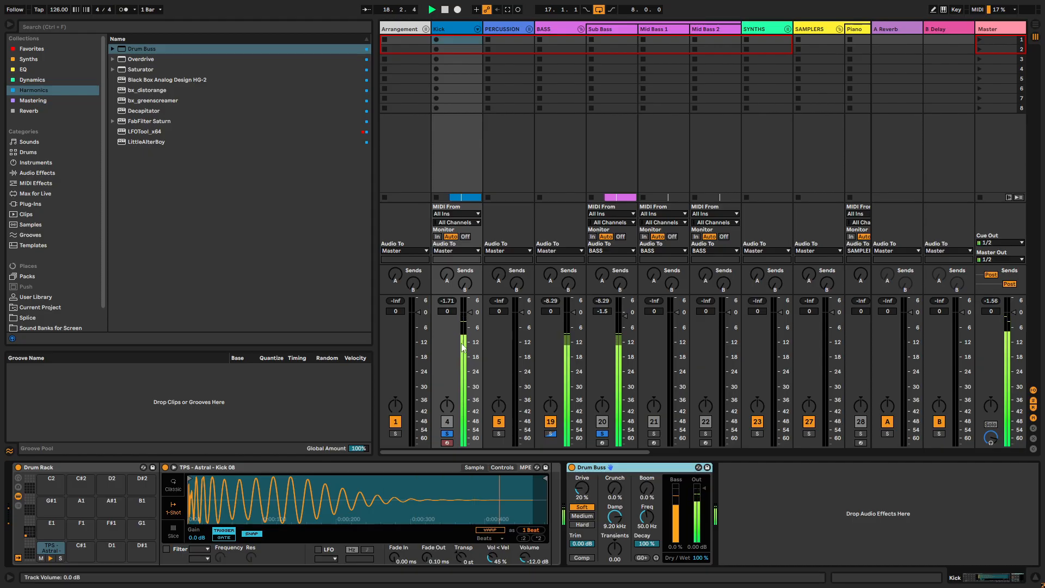
{"action": "left_click_drag", "start_coordinate": [472, 316], "coordinate": [471, 320]}
{"action": "key", "text": "space"}
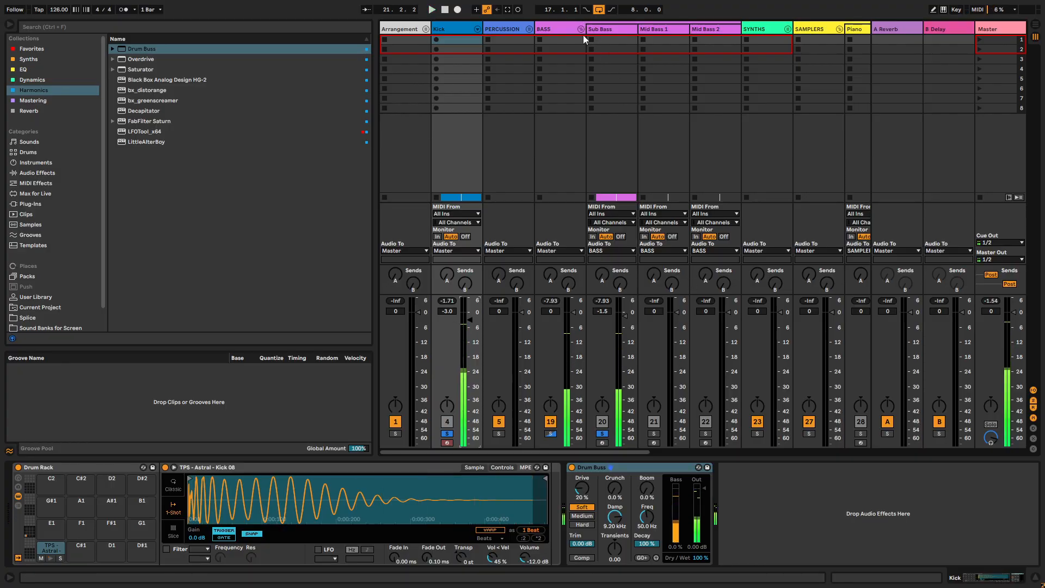
- Lower the Sub Bass track's volume to -2.9 dB while the loop plays
{"action": "left_click", "coordinate": [609, 31]}
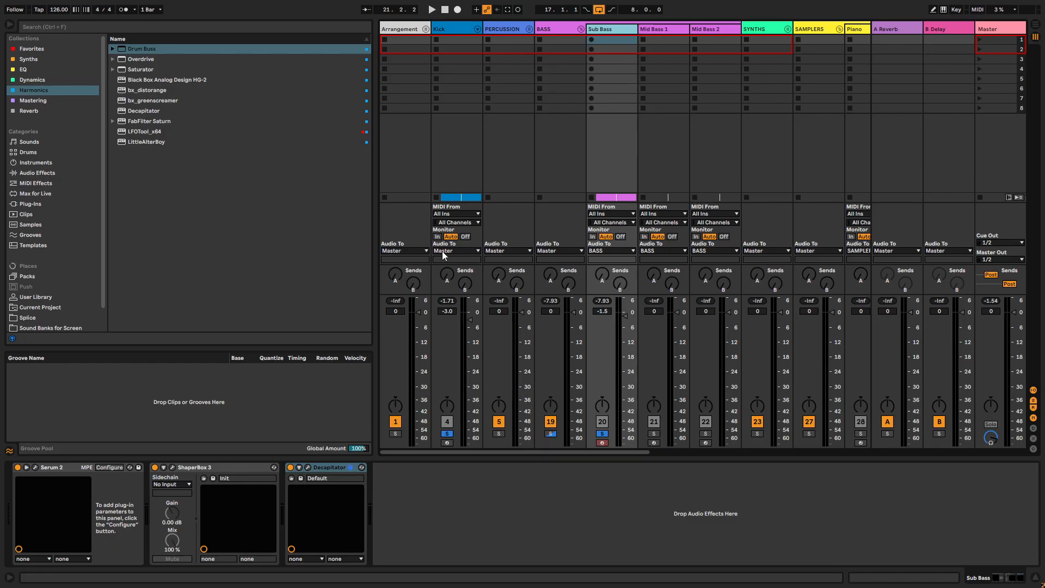
{"action": "key", "text": "space"}
{"action": "left_click_drag", "start_coordinate": [625, 316], "coordinate": [624, 316]}
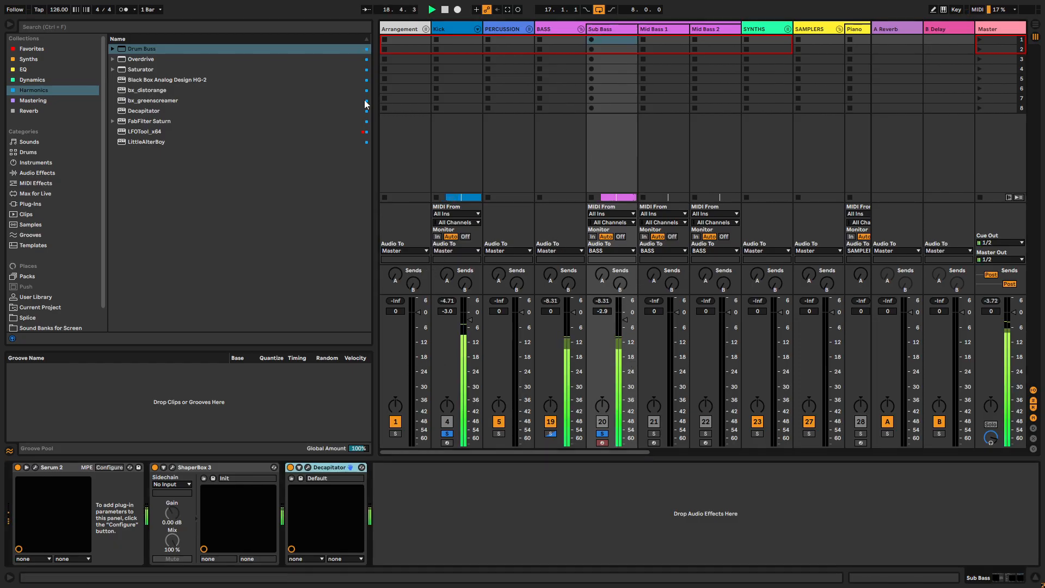
- Add EQ Eight after Decapitator on the Sub Bass track and set its high-cut frequency to 323 Hz
{"action": "left_click", "coordinate": [30, 70]}
{"action": "double_click", "coordinate": [132, 69]}
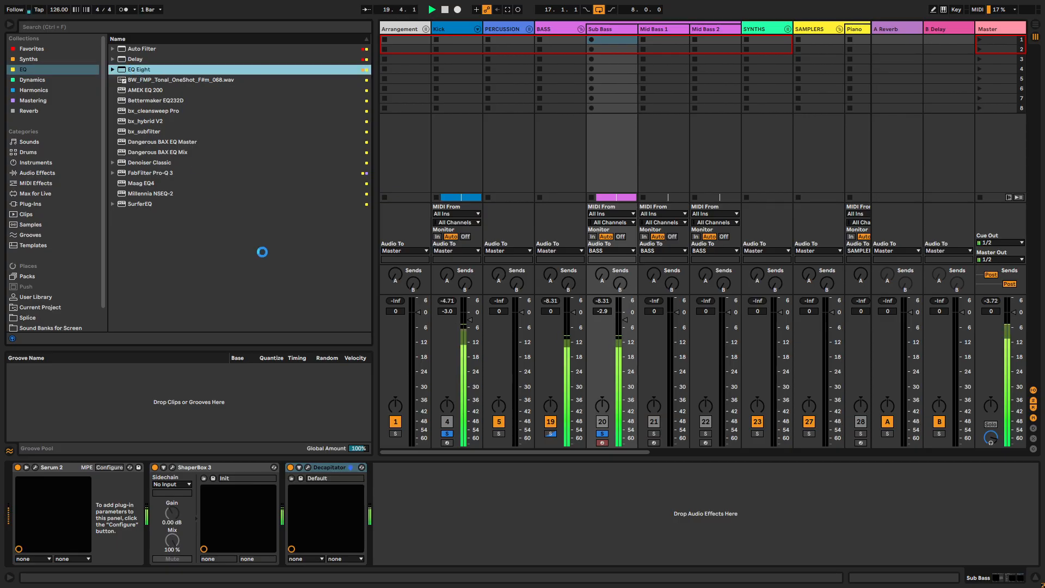
{"action": "left_click_drag", "start_coordinate": [389, 482], "coordinate": [389, 522]}
{"action": "key", "text": "space"}
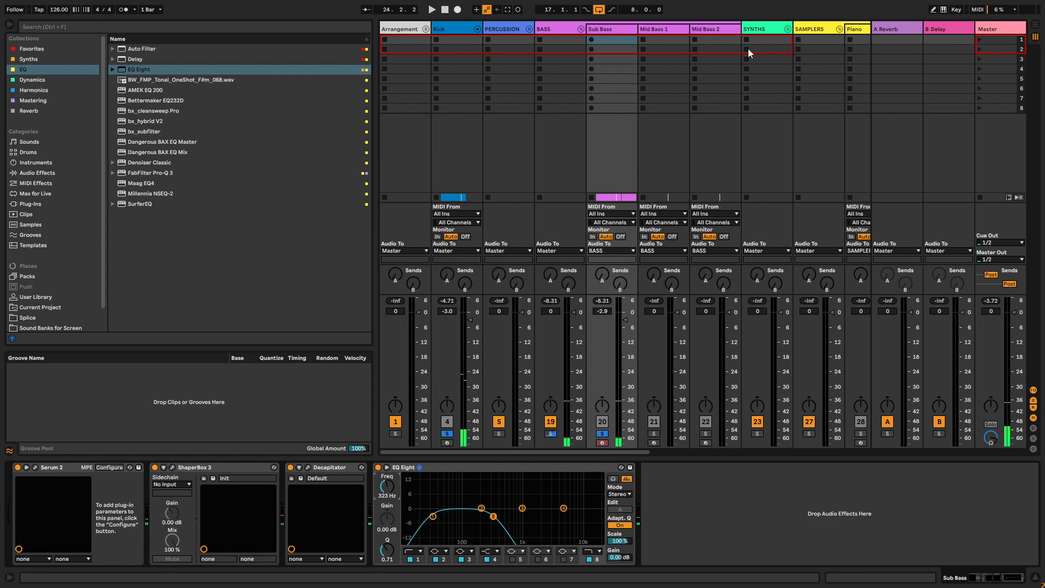
- Switch to the Arrangement and open the Serum 2 instrument on the Mid Bass 1 track
{"action": "left_click", "coordinate": [670, 28]}
{"action": "key", "text": "Tab"}
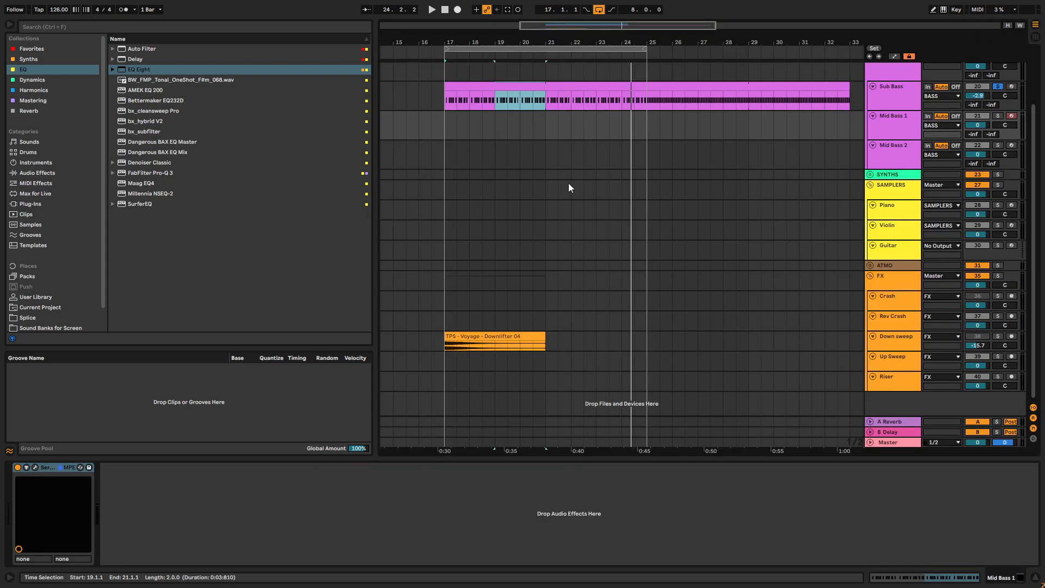
{"action": "left_click", "coordinate": [894, 117]}
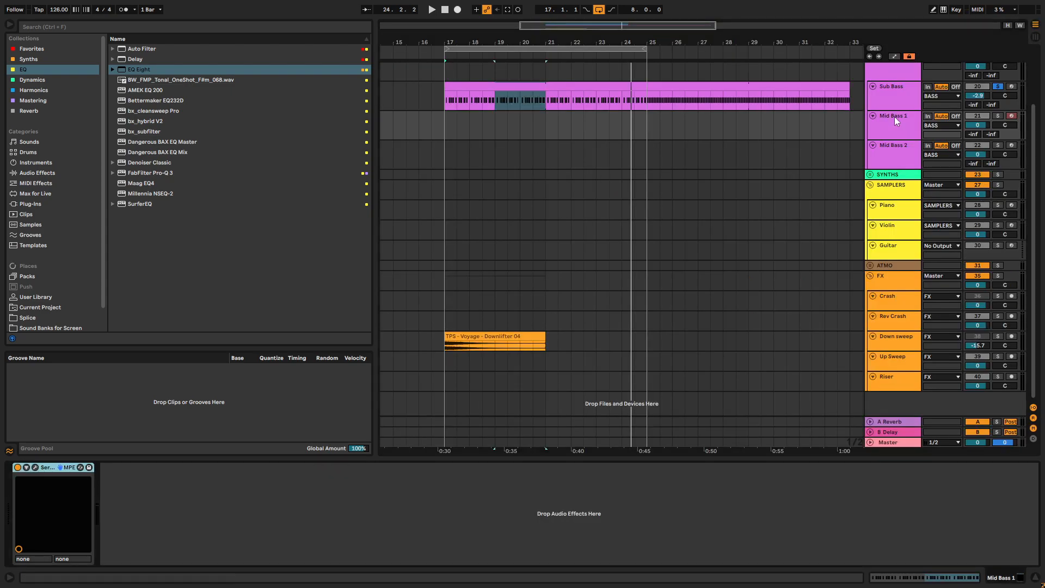
{"action": "left_click", "coordinate": [36, 468]}
{"action": "left_click_drag", "start_coordinate": [404, 64], "coordinate": [536, 93]}
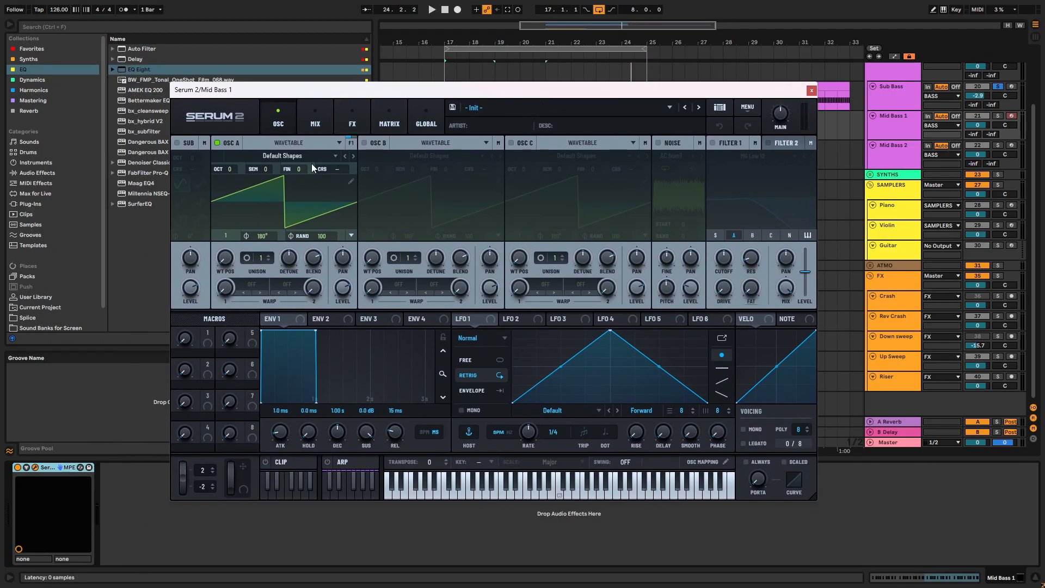
{"action": "left_click_drag", "start_coordinate": [389, 98], "coordinate": [485, 105]}
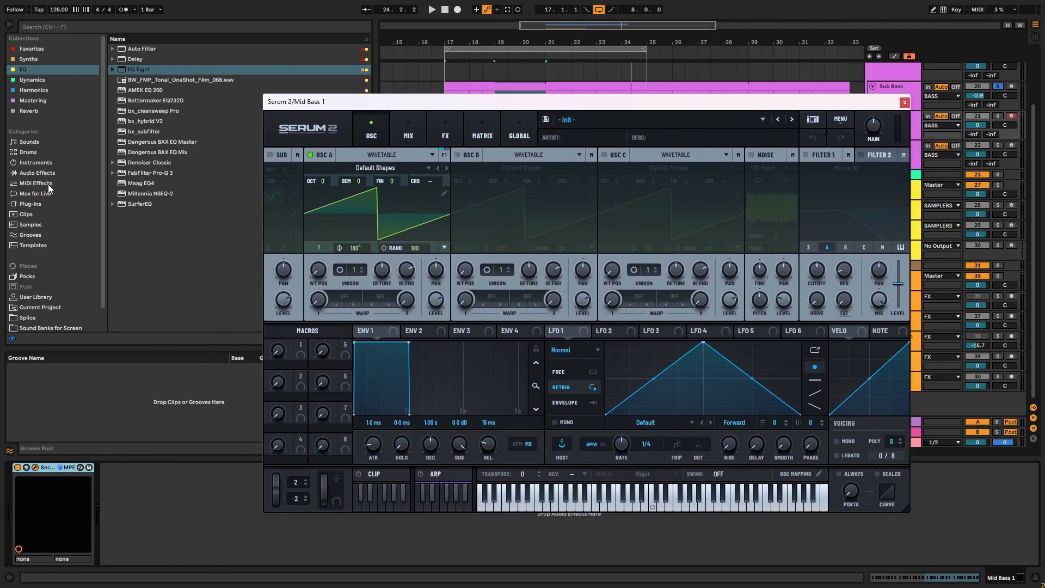
- Browse the User Library to the FX folder of the Voyage sample pack and collapse its Impacts subfolder
{"action": "scroll", "coordinate": [25, 262], "scroll_direction": "down", "scroll_amount": 1}
{"action": "left_click", "coordinate": [34, 274]}
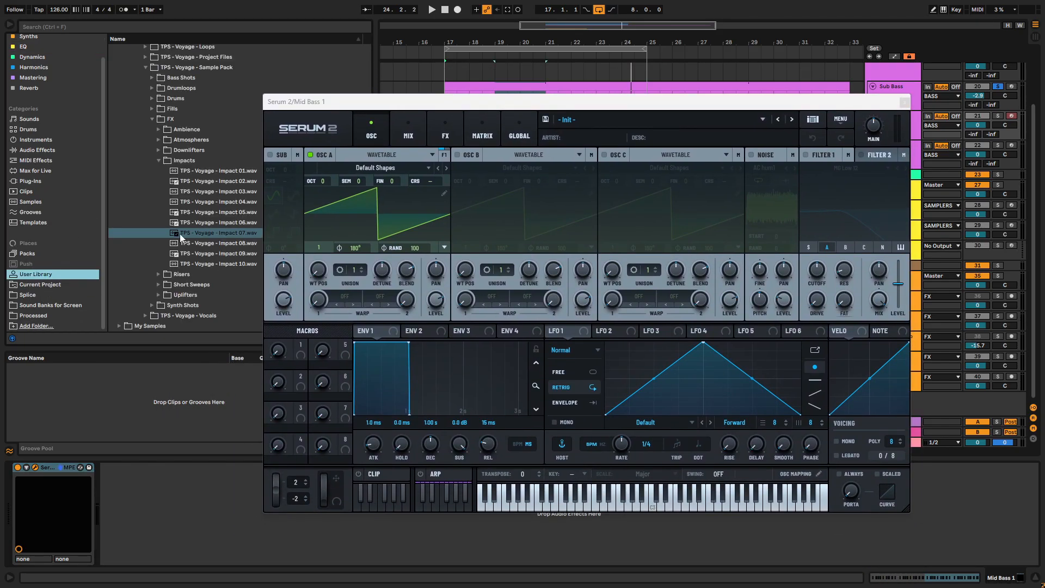
{"action": "left_click_drag", "start_coordinate": [331, 108], "coordinate": [498, 125]}
{"action": "scroll", "coordinate": [189, 188], "scroll_direction": "up", "scroll_amount": 2}
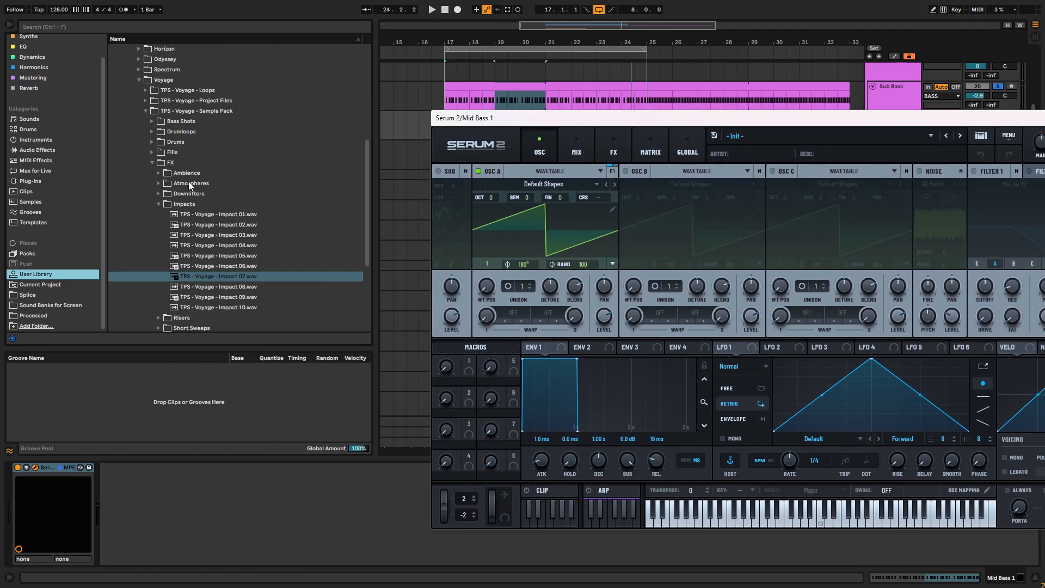
{"action": "left_click", "coordinate": [155, 163]}
{"action": "scroll", "coordinate": [149, 174], "scroll_direction": "up", "scroll_amount": 1}
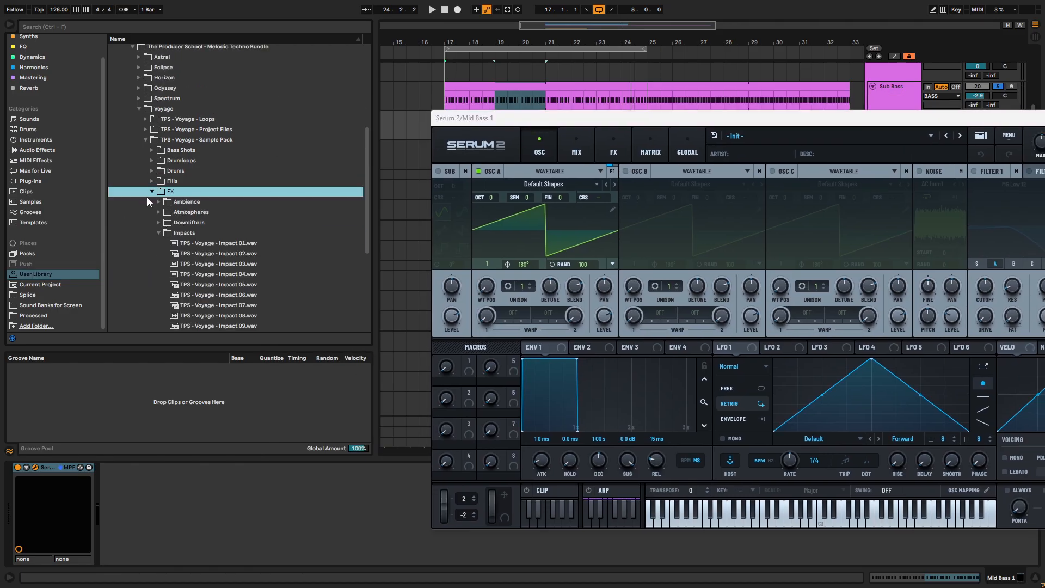
{"action": "scroll", "coordinate": [171, 158], "scroll_direction": "up", "scroll_amount": 3}
{"action": "scroll", "coordinate": [176, 163], "scroll_direction": "down", "scroll_amount": 3}
{"action": "left_click", "coordinate": [158, 233]}
{"action": "scroll", "coordinate": [159, 196], "scroll_direction": "down", "scroll_amount": 2}
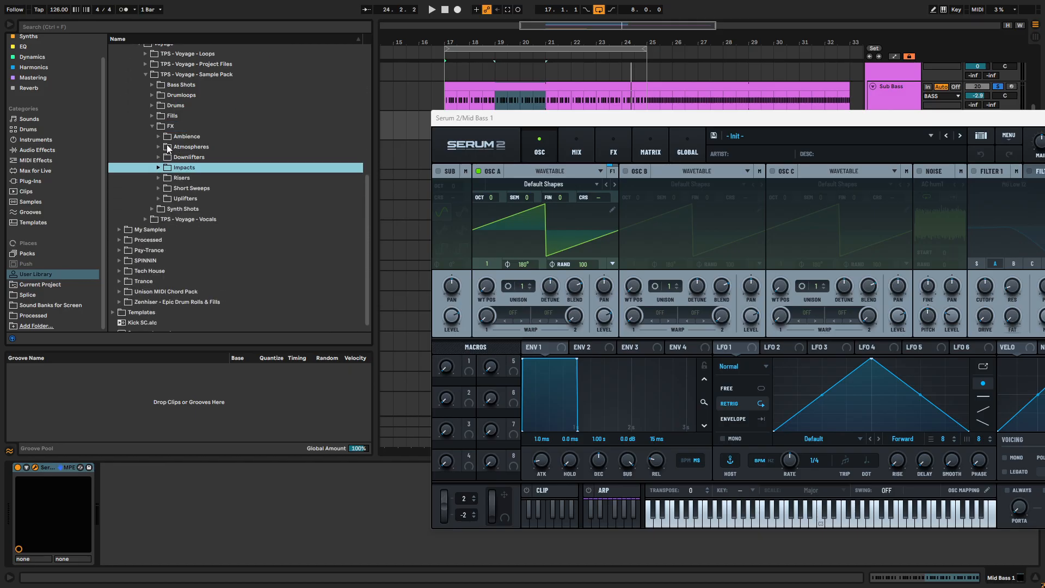
- Audition several Voyage Atmosphere samples, including 03 C, 05 C and 08 C
{"action": "left_click", "coordinate": [169, 146]}
{"action": "left_click", "coordinate": [219, 178]}
{"action": "left_click", "coordinate": [231, 198]}
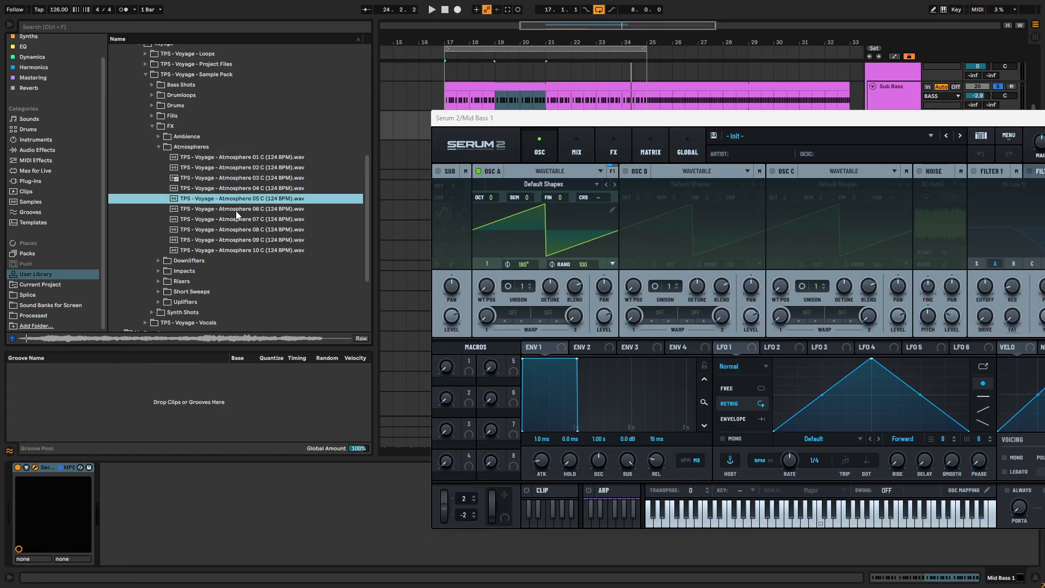
{"action": "left_click", "coordinate": [237, 211]}
{"action": "left_click", "coordinate": [234, 222]}
{"action": "left_click", "coordinate": [231, 230]}
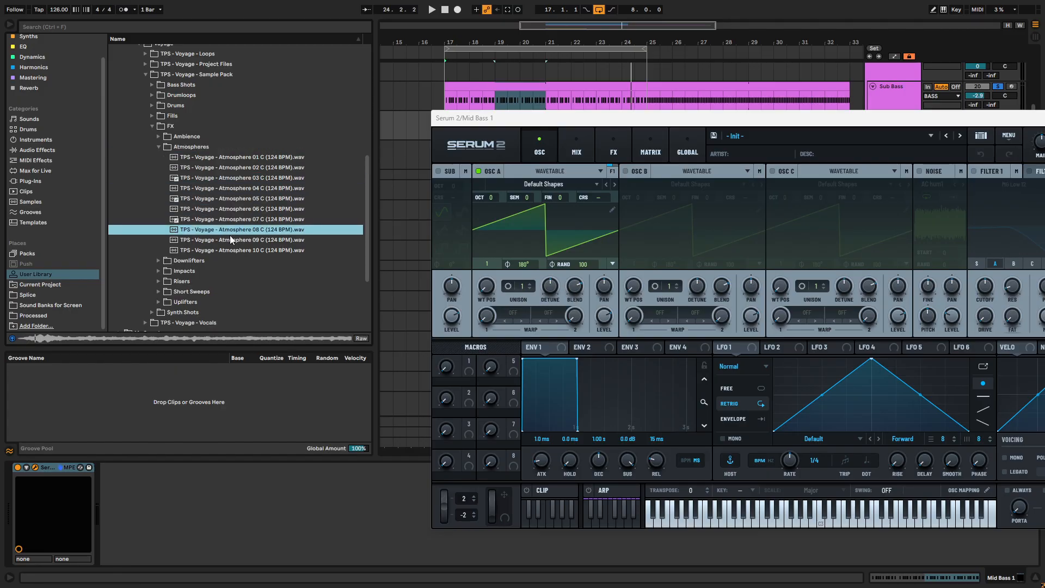
- Preview the Voyage samples Ambience 03, Vinyl Noise 01 and Vinyl Noise 02
{"action": "left_click", "coordinate": [158, 147]}
{"action": "left_click", "coordinate": [158, 136]}
{"action": "left_click", "coordinate": [191, 167]}
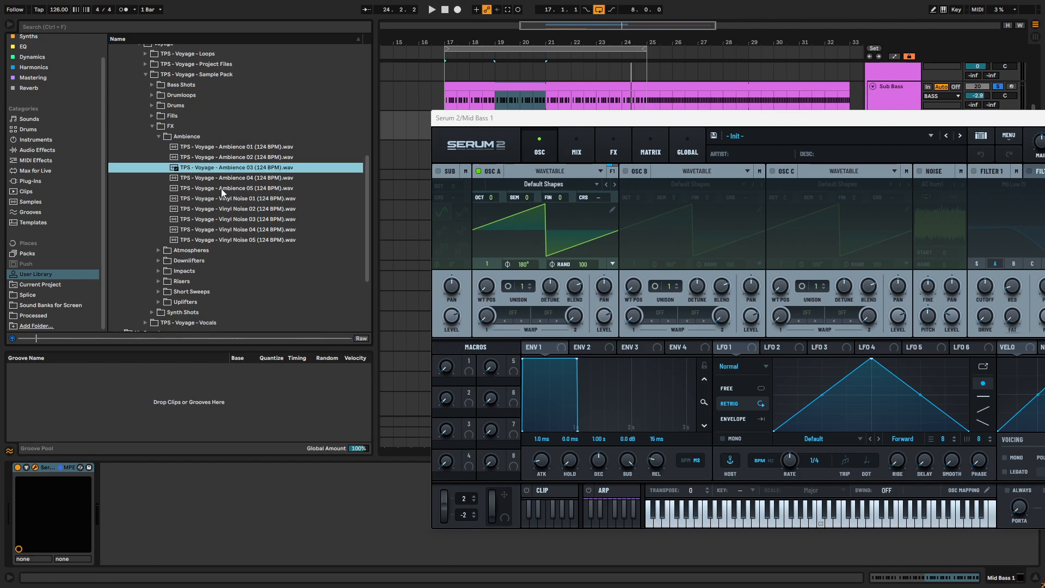
{"action": "left_click", "coordinate": [233, 200]}
{"action": "left_click", "coordinate": [240, 209]}
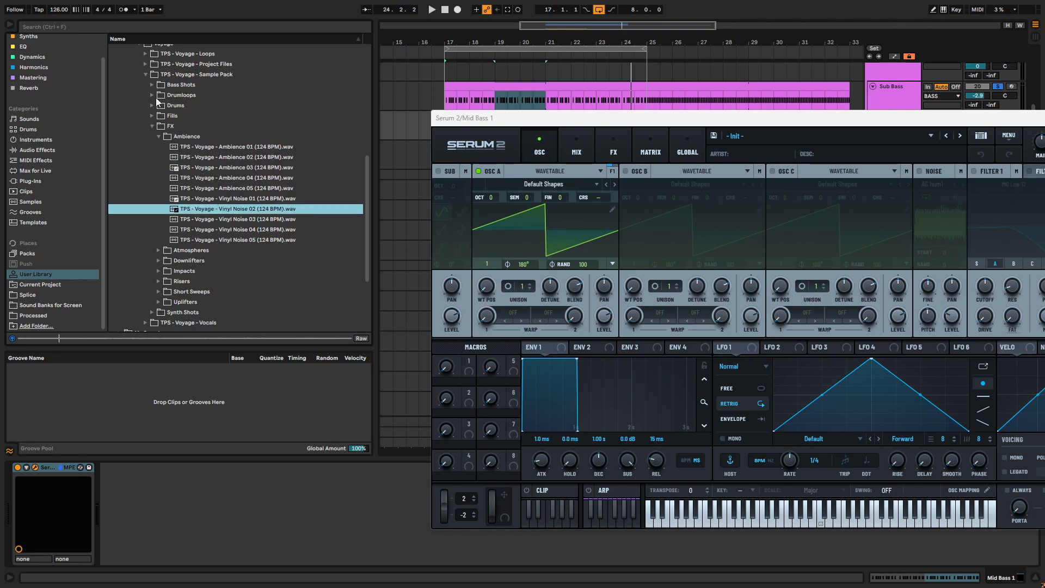
- Search the User Library for "atmo" and preview the Spectrum loops ATMO - Lure, Real, Strings and Trick
{"action": "key", "text": "ctrl+f"}
{"action": "type", "text": "atmo"}
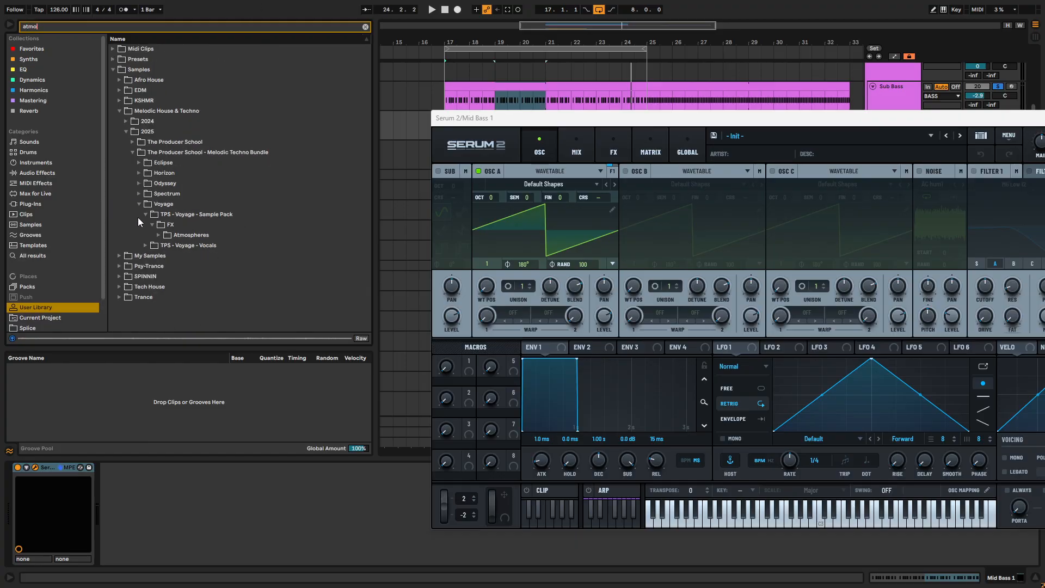
{"action": "left_click", "coordinate": [138, 194]}
{"action": "left_click", "coordinate": [145, 214]}
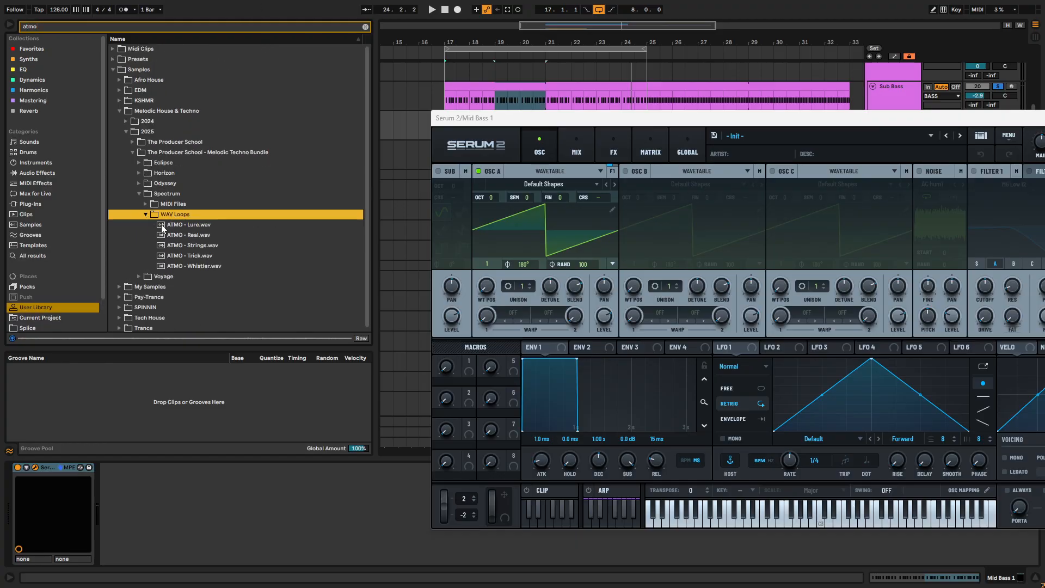
{"action": "left_click", "coordinate": [163, 224]}
{"action": "left_click", "coordinate": [172, 234]}
{"action": "left_click", "coordinate": [183, 246]}
{"action": "left_click", "coordinate": [188, 256]}
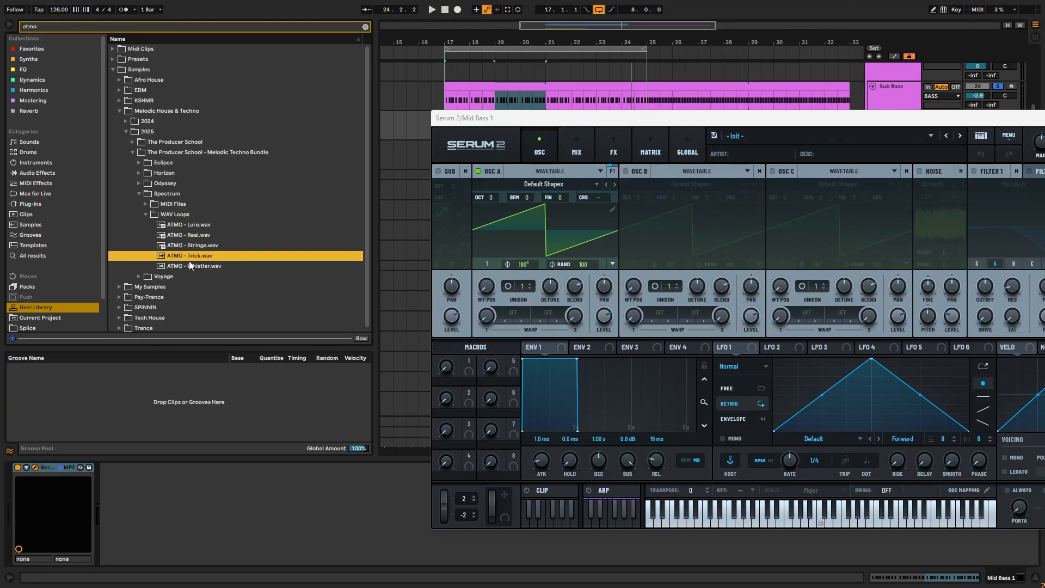
- Open the Atmospheres folder of the Eclipse sample pack and preview Atmosphere 01 C and 02 C
{"action": "left_click", "coordinate": [139, 184]}
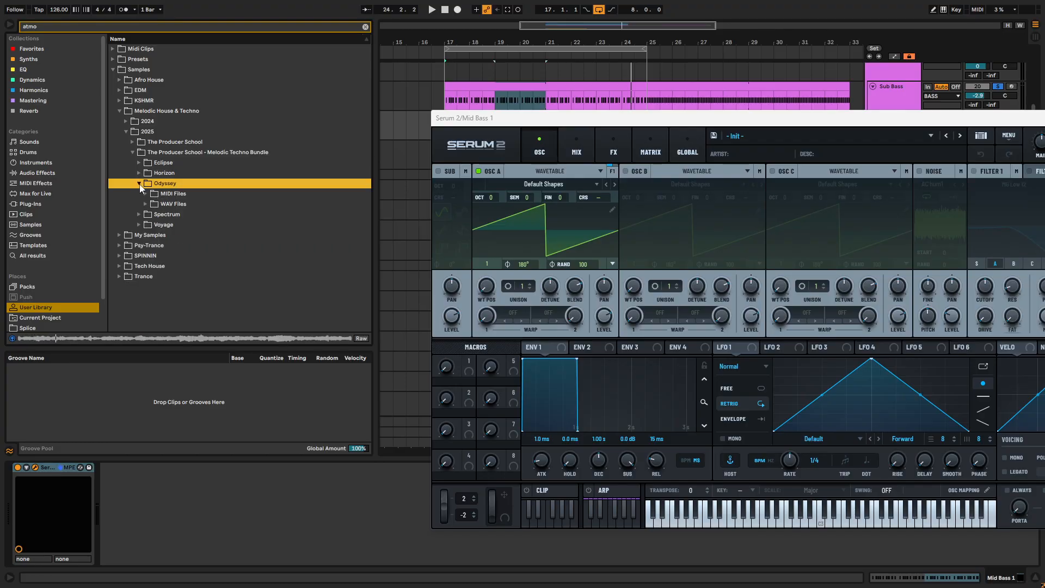
{"action": "left_click", "coordinate": [140, 164]}
{"action": "left_click", "coordinate": [146, 173]}
{"action": "left_click", "coordinate": [151, 183]}
{"action": "left_click", "coordinate": [159, 194]}
{"action": "left_click", "coordinate": [189, 205]}
{"action": "left_click", "coordinate": [225, 213]}
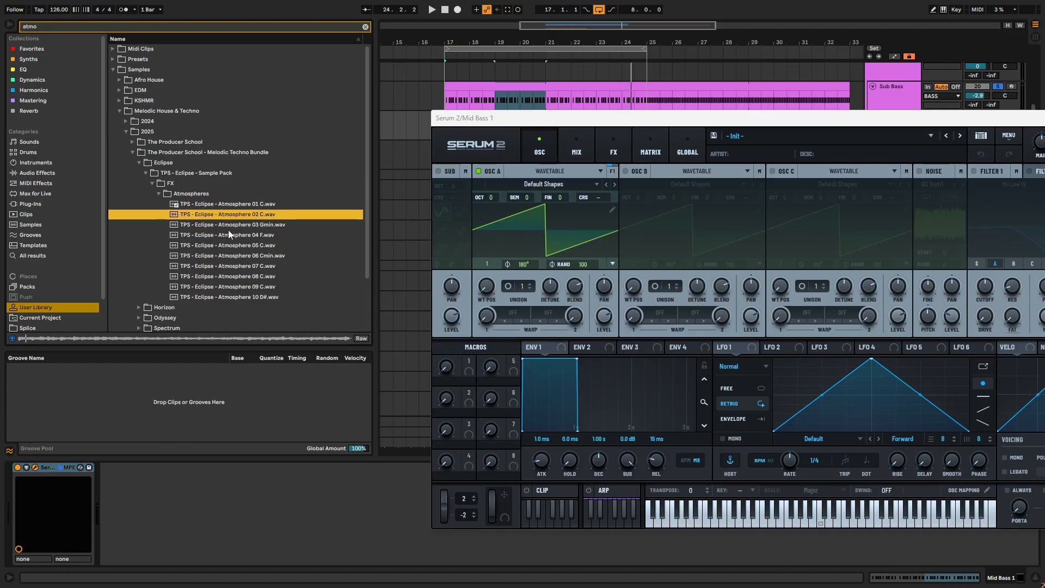
- Compare further Eclipse atmosphere samples, including 03 Gmin, 04 F, 08 C and 09 C
{"action": "left_click", "coordinate": [231, 229]}
{"action": "left_click", "coordinate": [231, 237]}
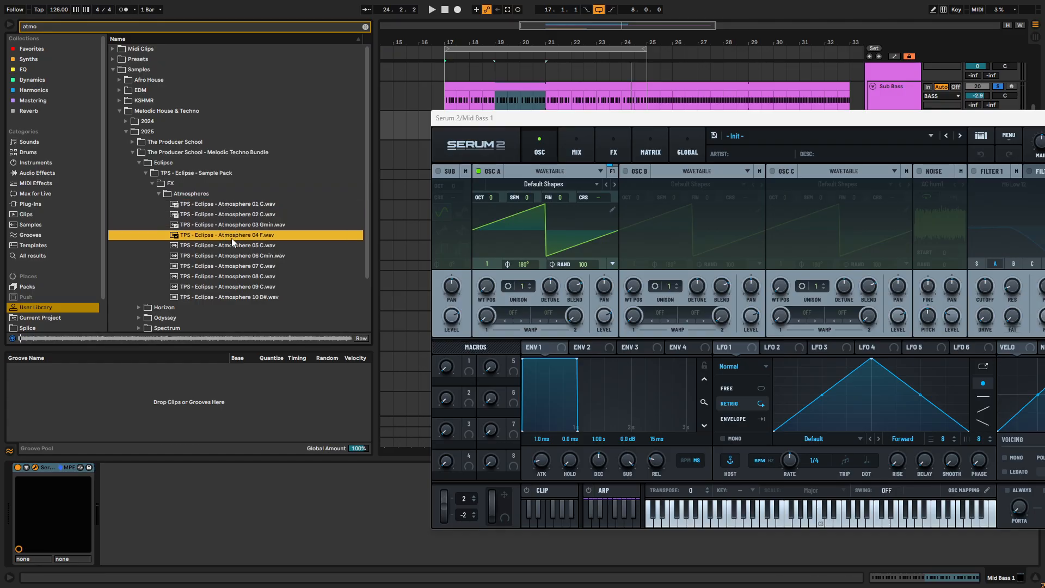
{"action": "left_click", "coordinate": [236, 275]}
{"action": "left_click", "coordinate": [239, 284]}
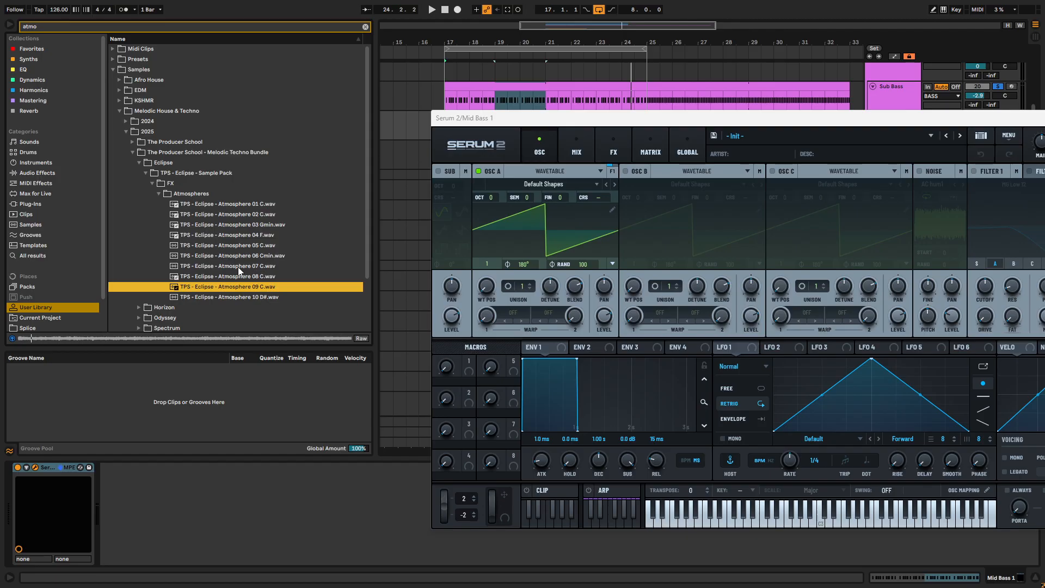
{"action": "left_click", "coordinate": [242, 277]}
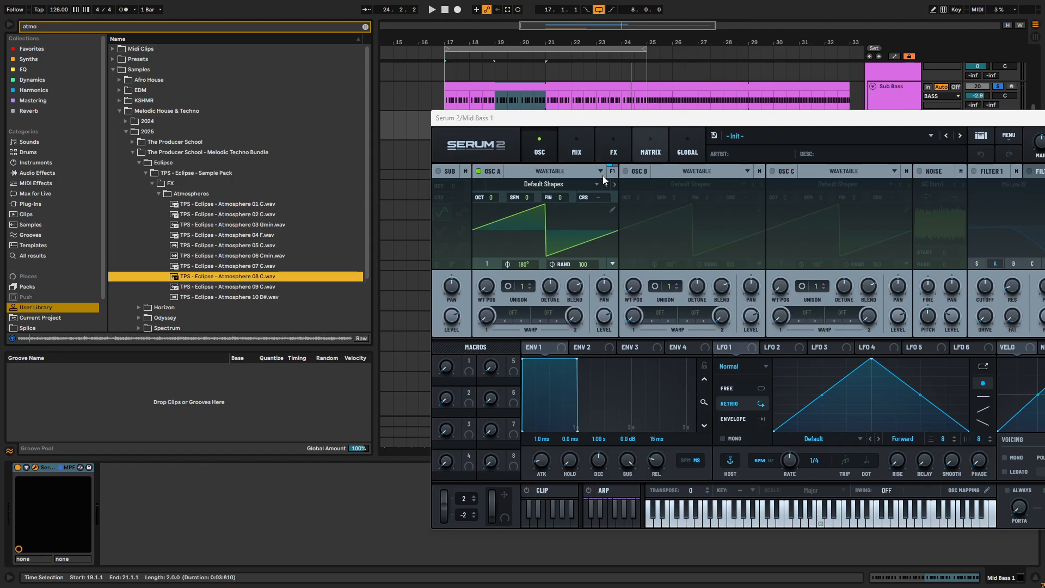
{"action": "left_click", "coordinate": [224, 284]}
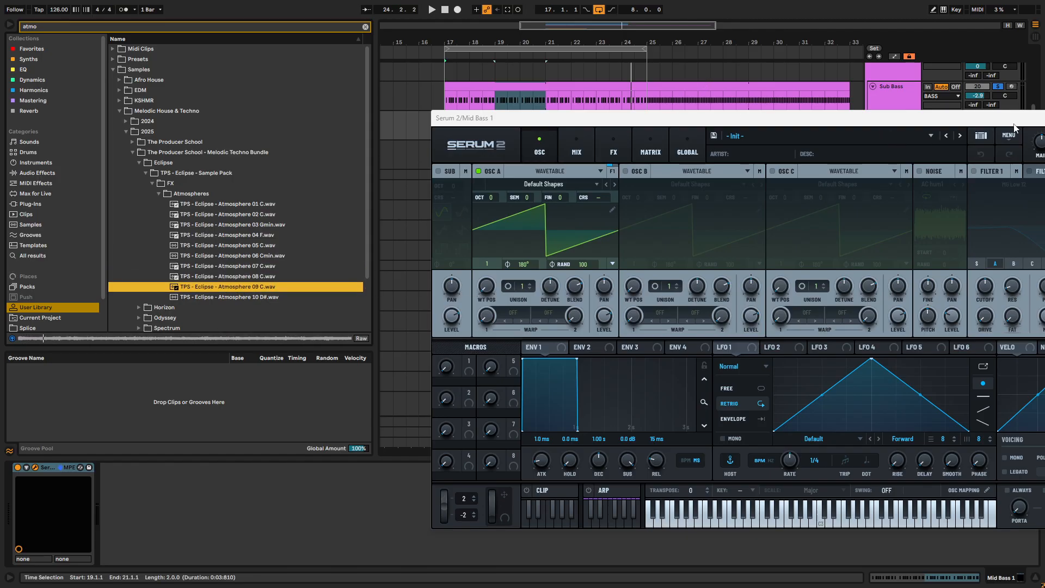
- Close Serum 2, expand the ATMO group and place TPS - Eclipse - Atmosphere 09 C on Atmo 1 at bar 17
{"action": "left_click_drag", "start_coordinate": [1013, 122], "coordinate": [797, 146]}
{"action": "left_click", "coordinate": [856, 144]}
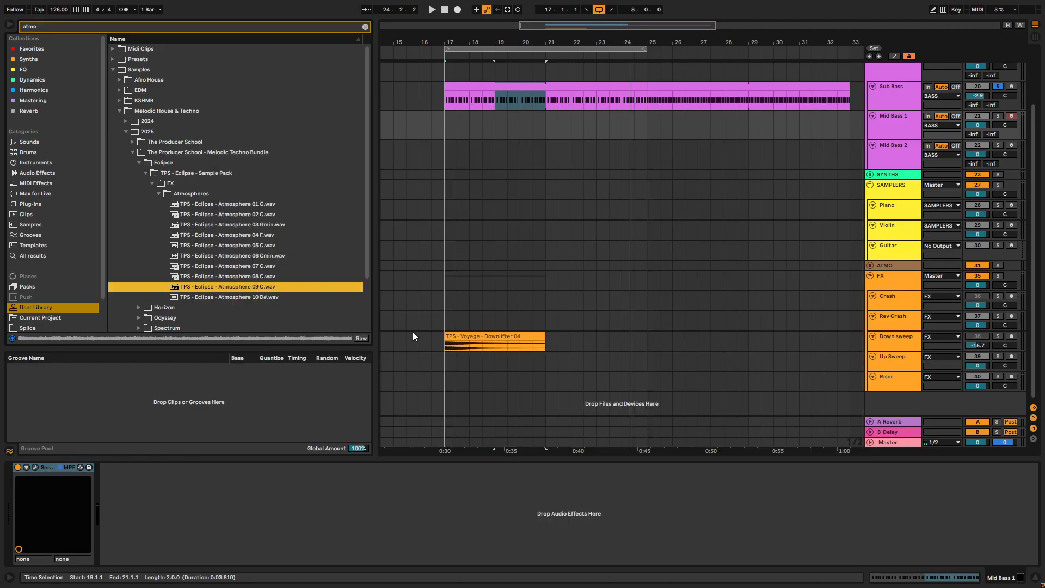
{"action": "key", "text": "Escape"}
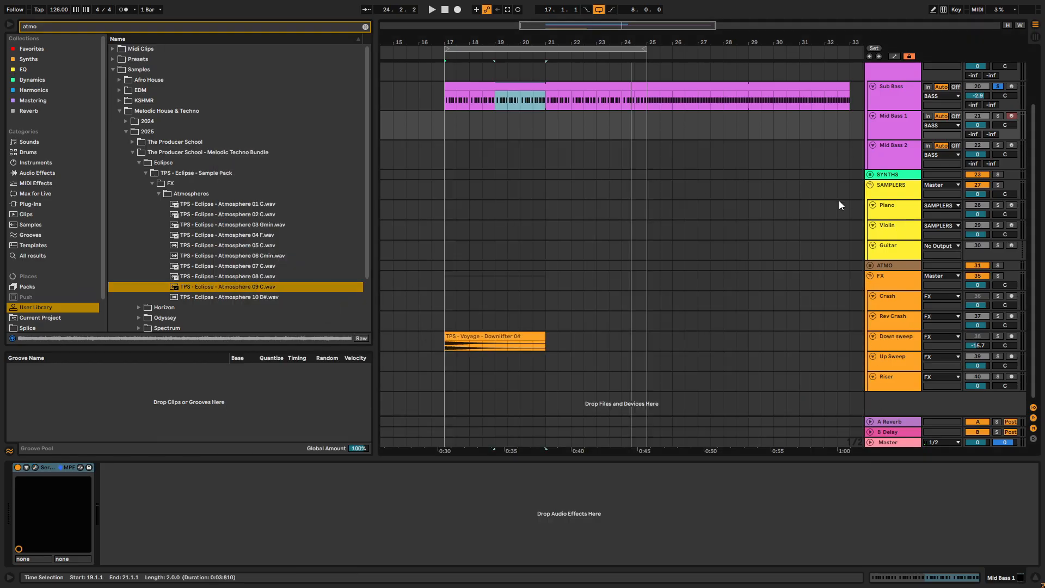
{"action": "left_click", "coordinate": [869, 265]}
{"action": "left_click", "coordinate": [895, 306]}
{"action": "left_click_drag", "start_coordinate": [272, 287], "coordinate": [457, 305]}
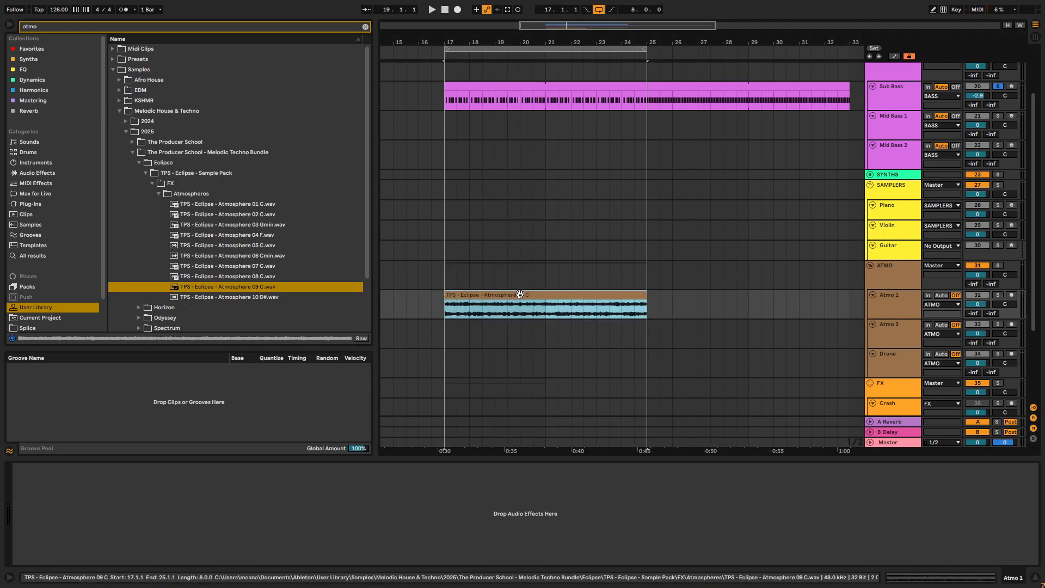
- Inspect the atmosphere clip's waveform and delete the Sub Bass clip section from bar 25 to bar 33
{"action": "left_click_drag", "start_coordinate": [253, 459], "coordinate": [253, 223]}
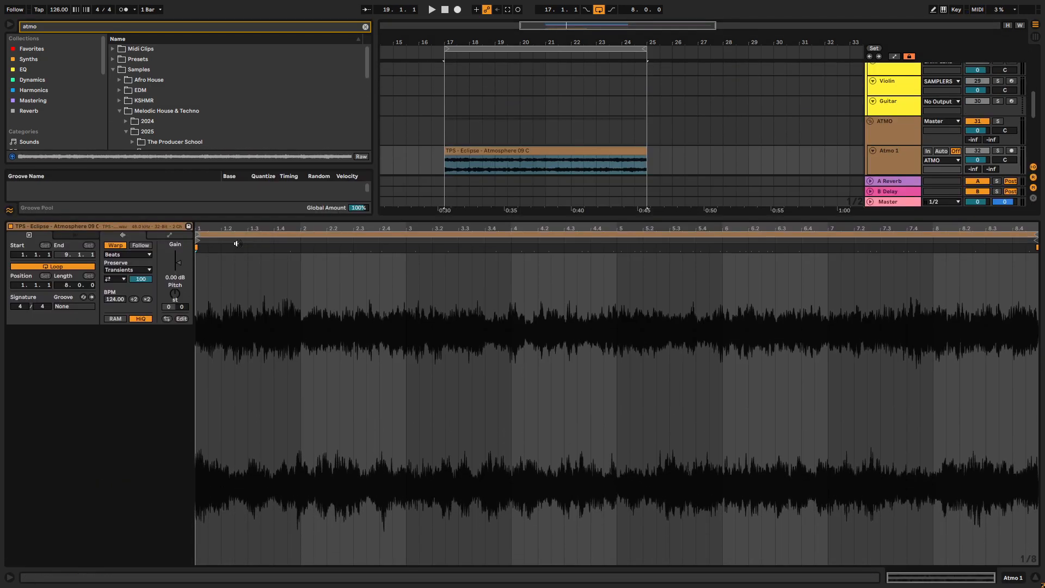
{"action": "scroll", "coordinate": [535, 182], "scroll_direction": "up", "scroll_amount": 5}
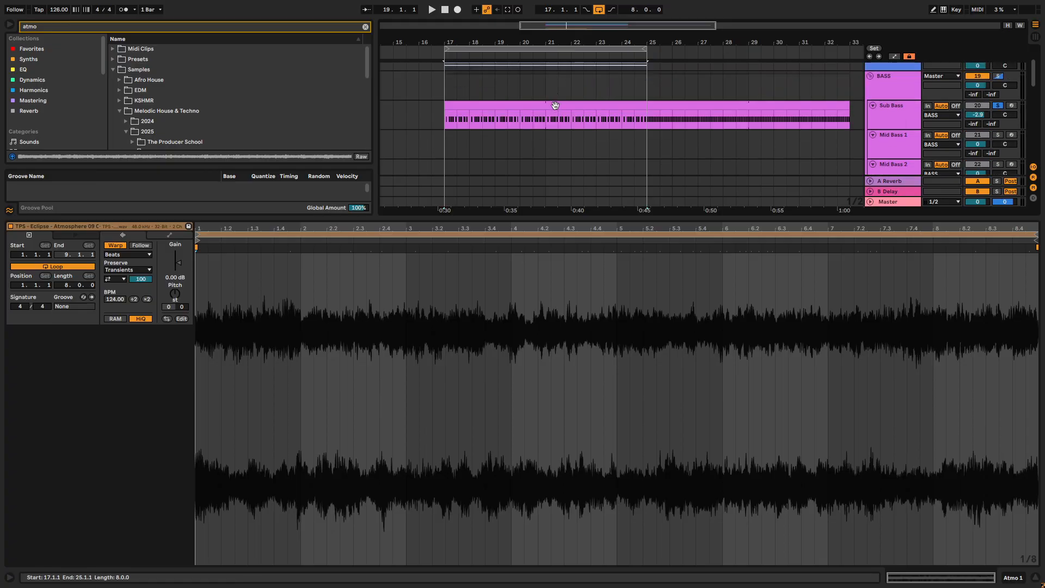
{"action": "left_click", "coordinate": [754, 108]}
{"action": "left_click", "coordinate": [746, 110]}
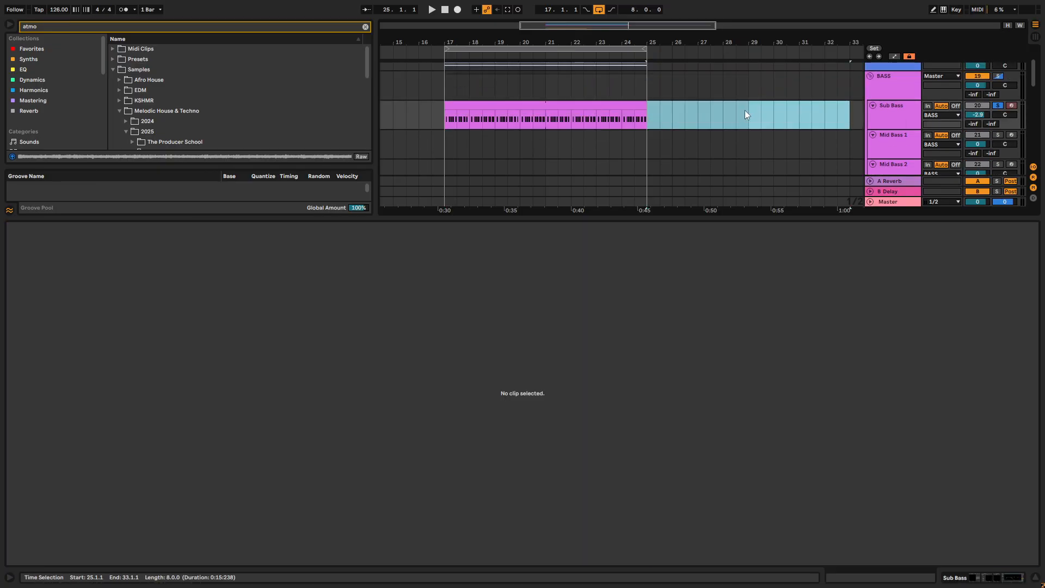
{"action": "left_click", "coordinate": [603, 106]}
{"action": "left_click_drag", "start_coordinate": [576, 217], "coordinate": [591, 523]}
- Play the loop with the Kick and bass solos turned off and lower Atmo 1's volume to -12.9 dB
{"action": "double_click", "coordinate": [892, 319]}
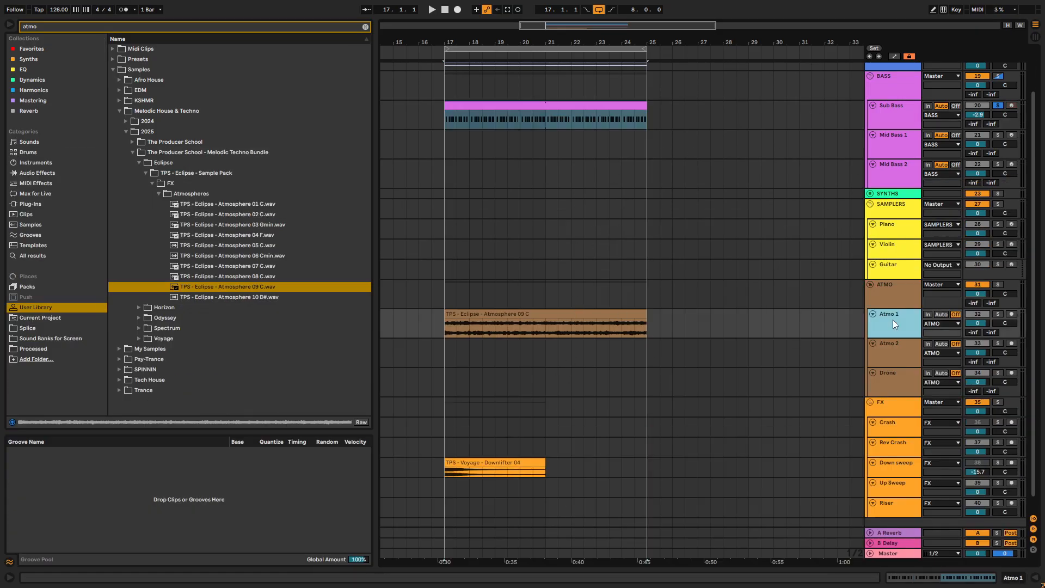
{"action": "key", "text": "space"}
{"action": "left_click", "coordinate": [998, 314]}
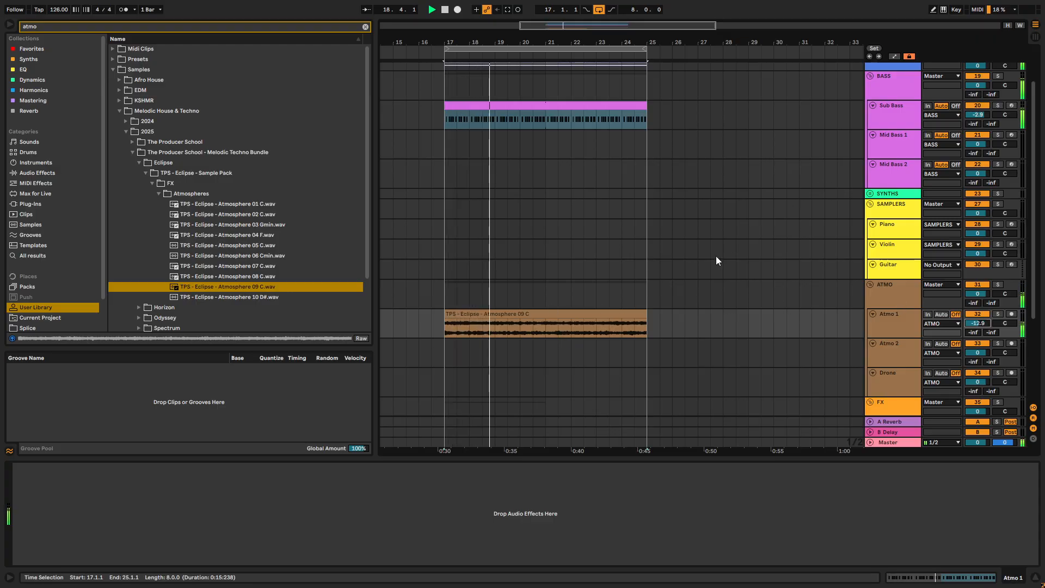
- Expand the PERCUSSION group, turn off the Perc Loop 1 and hat loop tracks, and lower the Clap's volume to -12.4 dB
{"action": "scroll", "coordinate": [811, 161], "scroll_direction": "up", "scroll_amount": 2}
{"action": "left_click", "coordinate": [870, 107]}
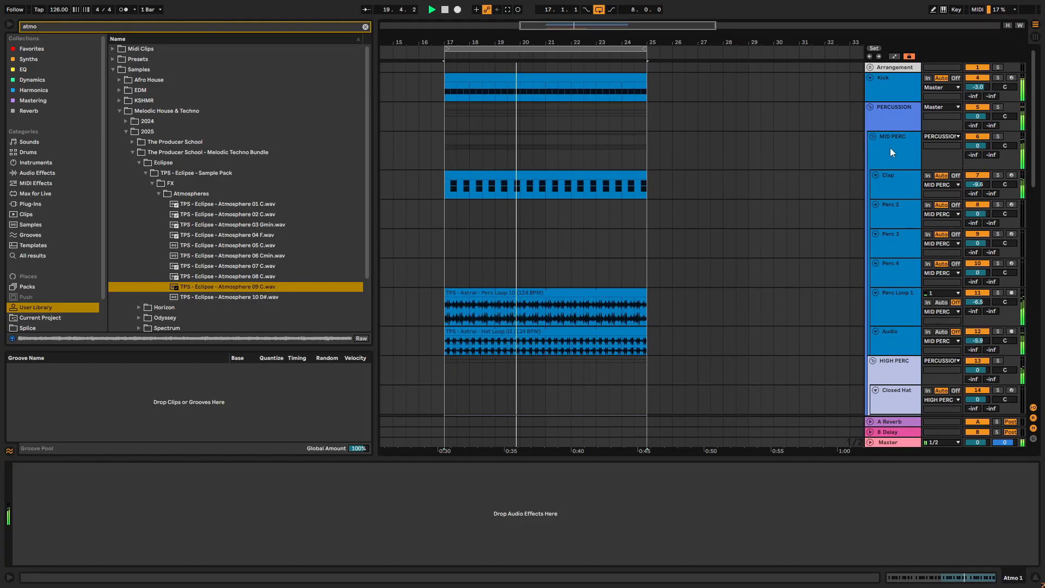
{"action": "left_click", "coordinate": [978, 88]}
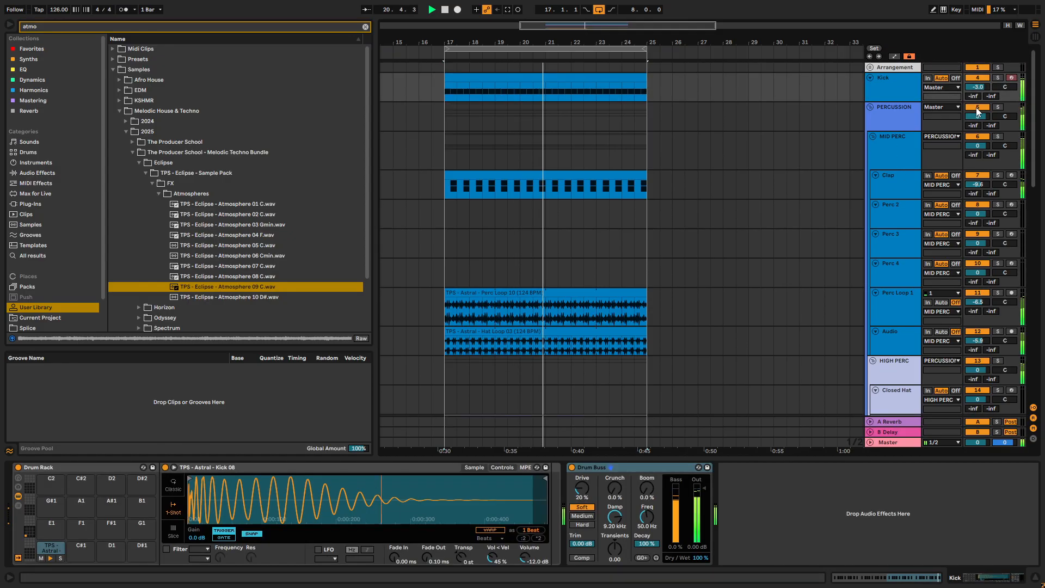
{"action": "scroll", "coordinate": [880, 285], "scroll_direction": "down", "scroll_amount": 2}
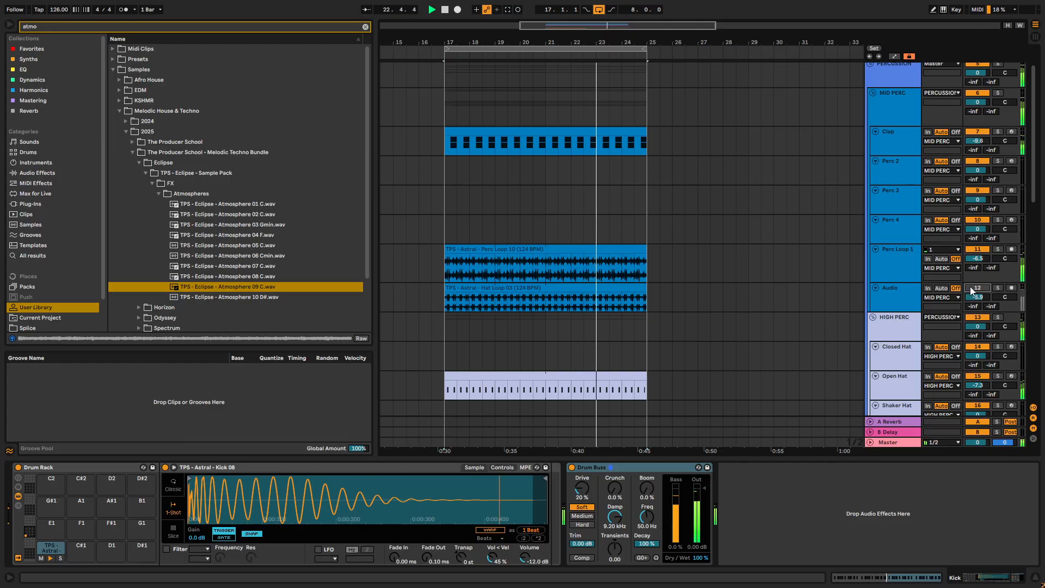
{"action": "left_click", "coordinate": [978, 251]}
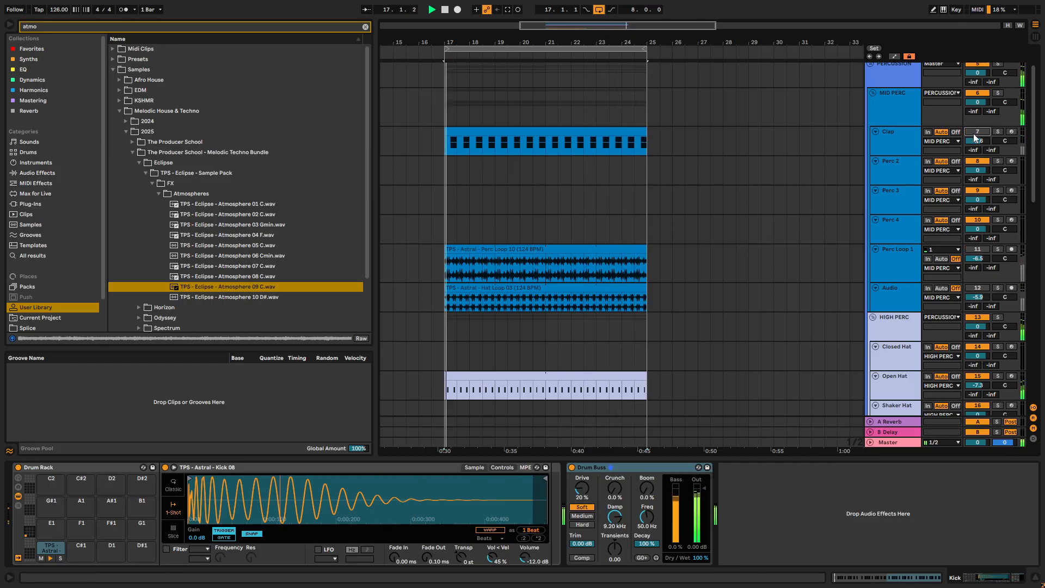
{"action": "left_click_drag", "start_coordinate": [980, 141], "coordinate": [980, 143]}
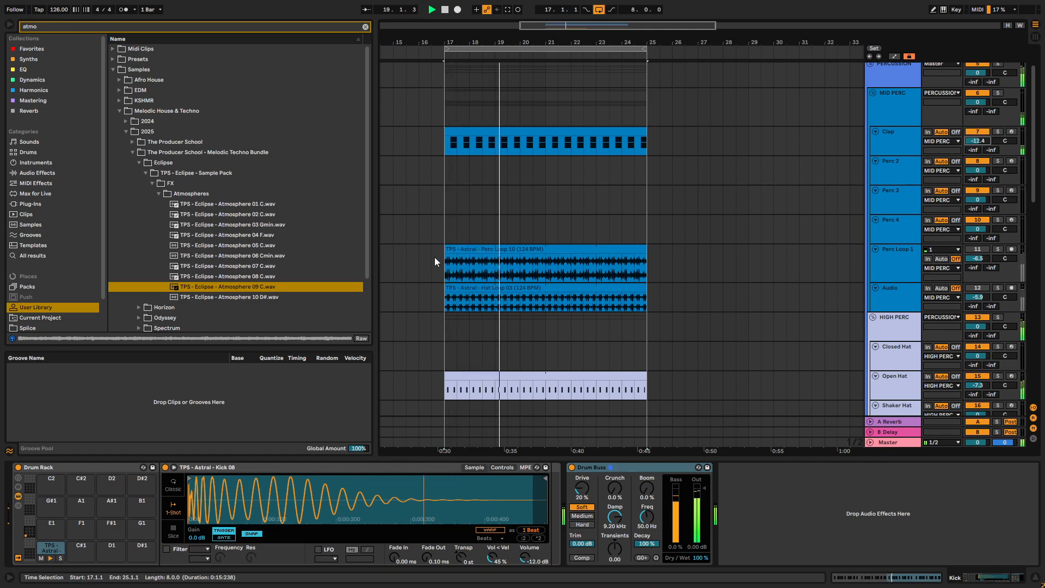
{"action": "key", "text": "space"}
- Add EQ Eight from the EQ collection to the Atmo 1 track
{"action": "scroll", "coordinate": [569, 285], "scroll_direction": "down", "scroll_amount": 6}
{"action": "scroll", "coordinate": [727, 279], "scroll_direction": "down", "scroll_amount": 5}
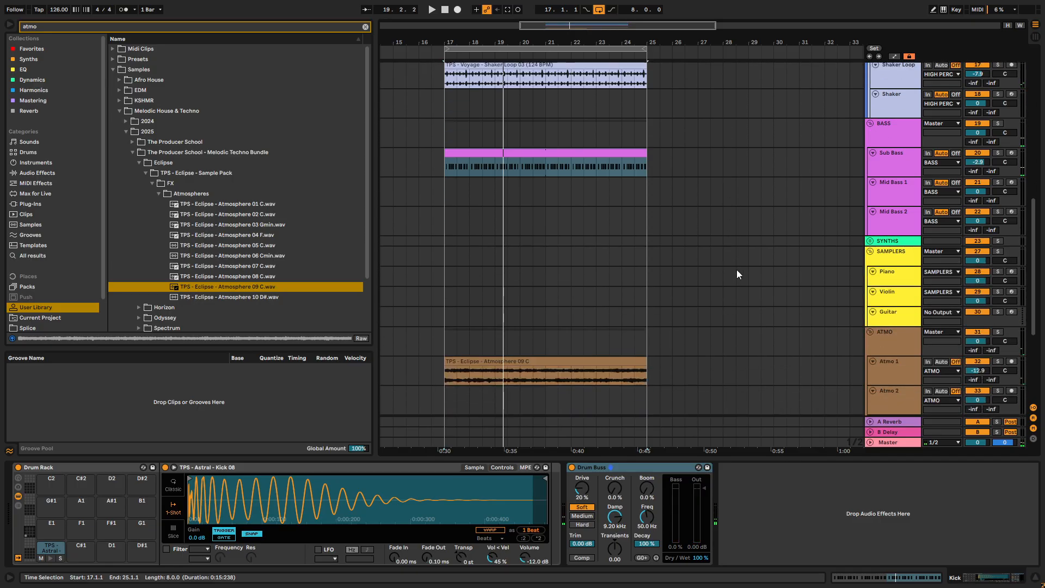
{"action": "left_click", "coordinate": [896, 293]}
{"action": "left_click", "coordinate": [29, 59]}
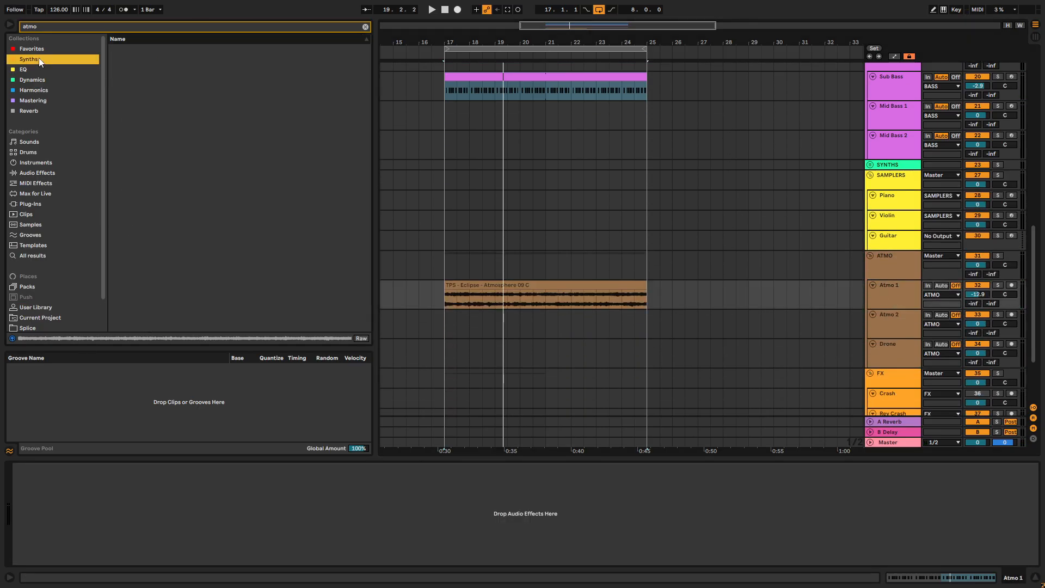
{"action": "left_click", "coordinate": [365, 26]}
{"action": "left_click_drag", "start_coordinate": [174, 70], "coordinate": [226, 110]}
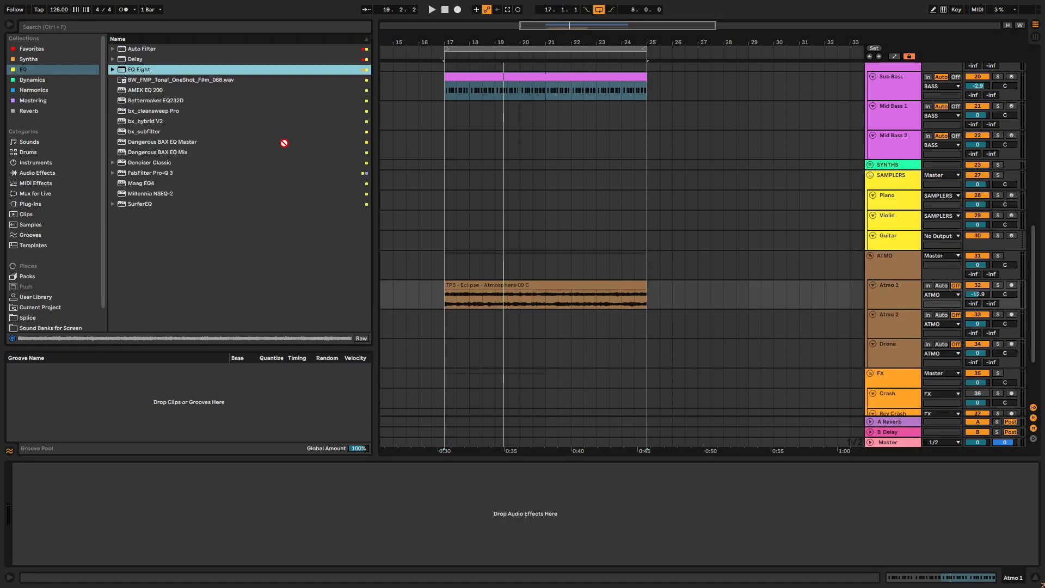
{"action": "left_click_drag", "start_coordinate": [493, 293], "coordinate": [580, 289]}
- Play the loop and band-limit Atmo 1 in EQ Eight, raising band 1's low cut and enabling band 8's high cut at 681 Hz
{"action": "key", "text": "space"}
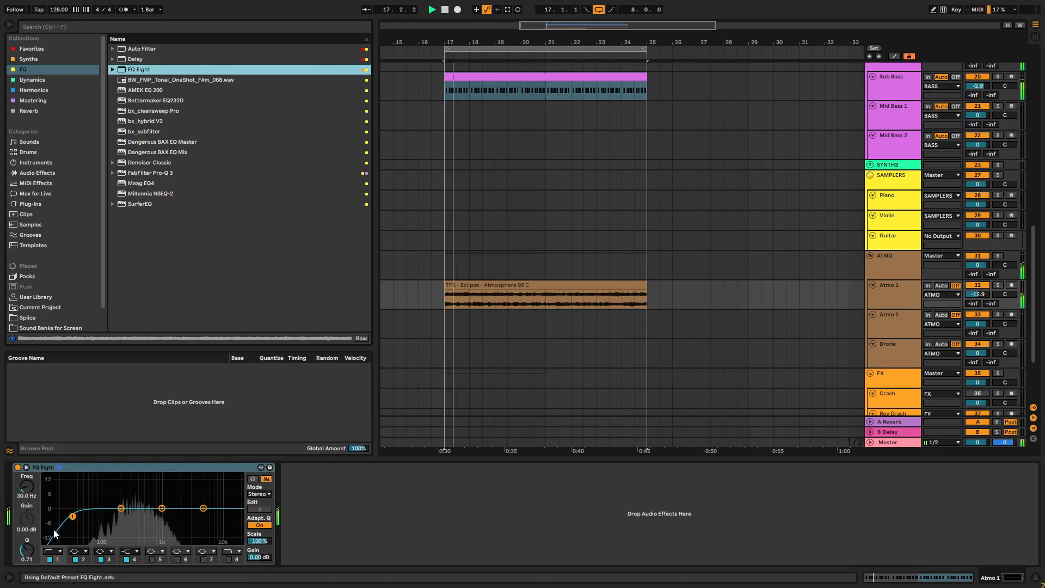
{"action": "left_click_drag", "start_coordinate": [25, 488], "coordinate": [24, 471]}
{"action": "left_click", "coordinate": [203, 509]}
{"action": "left_click_drag", "start_coordinate": [203, 508], "coordinate": [183, 511]}
{"action": "left_click", "coordinate": [228, 558]}
{"action": "left_click_drag", "start_coordinate": [27, 486], "coordinate": [27, 536]}
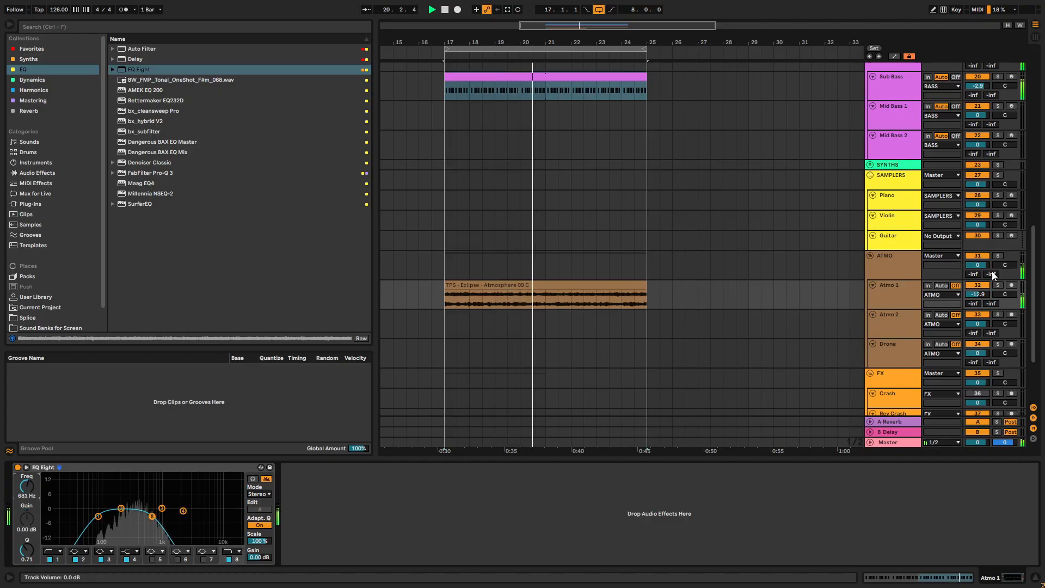
- Lower Atmo 1's volume to -28.1 dB and search the browser for "drone"
{"action": "left_click", "coordinate": [975, 294]}
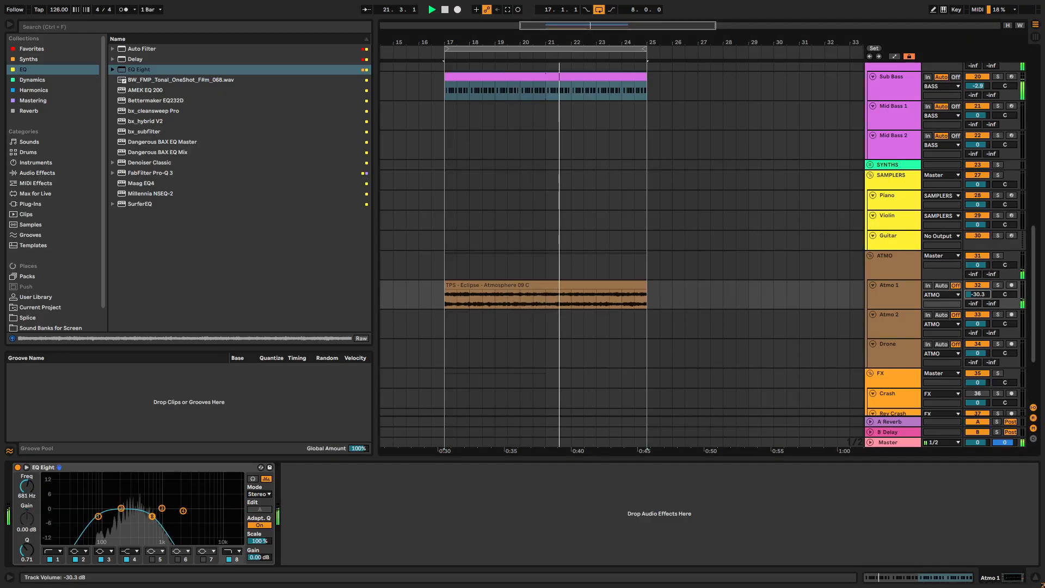
{"action": "left_click_drag", "start_coordinate": [975, 294], "coordinate": [975, 294]}
{"action": "left_click", "coordinate": [70, 27]}
{"action": "type", "text": "drone"}
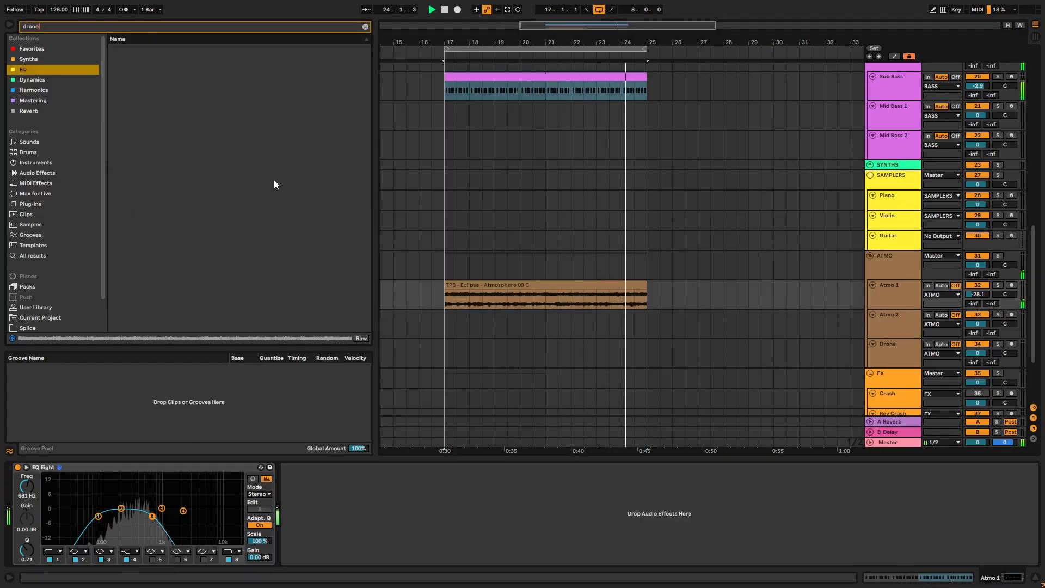
- Set the Atmosphere 09 C clip's warp mode to Pro and transpose it by -3 semitones
{"action": "double_click", "coordinate": [478, 285]}
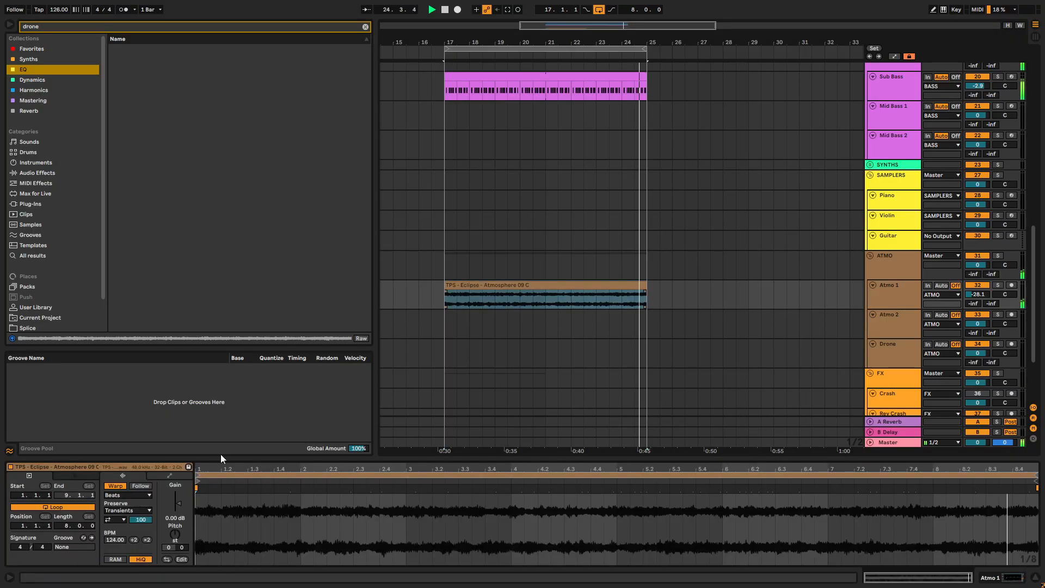
{"action": "left_click", "coordinate": [124, 544]}
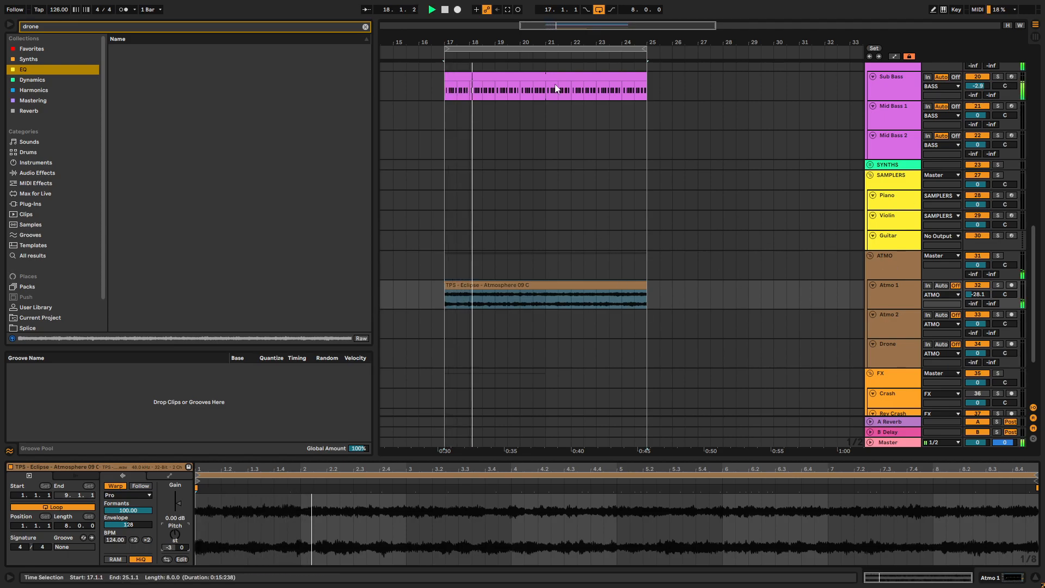
- Stop playback and add a Compressor from the Dynamics collection to Atmo 1
{"action": "left_click", "coordinate": [897, 292]}
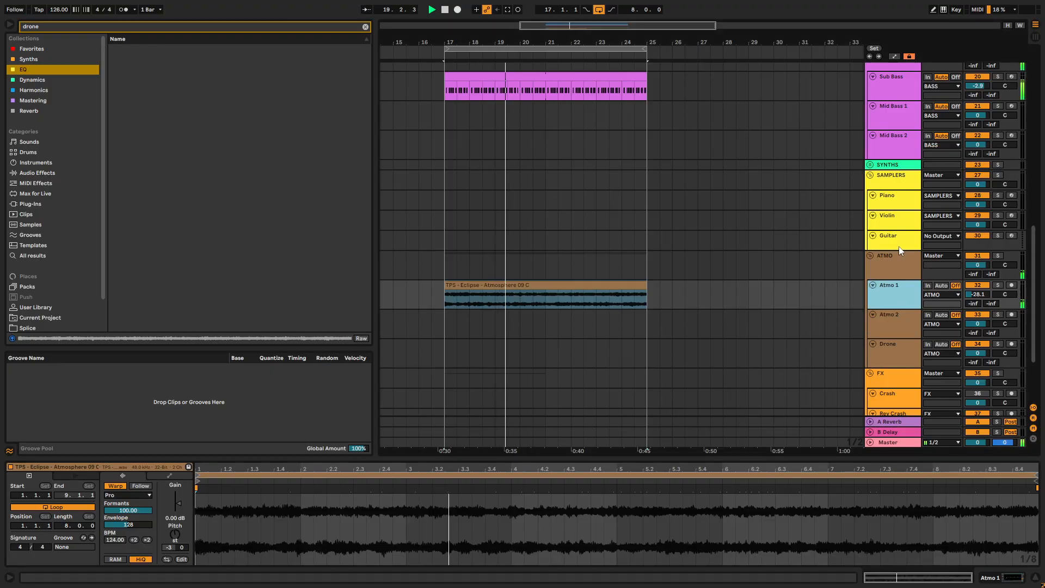
{"action": "left_click", "coordinate": [27, 58]}
{"action": "left_click", "coordinate": [29, 81]}
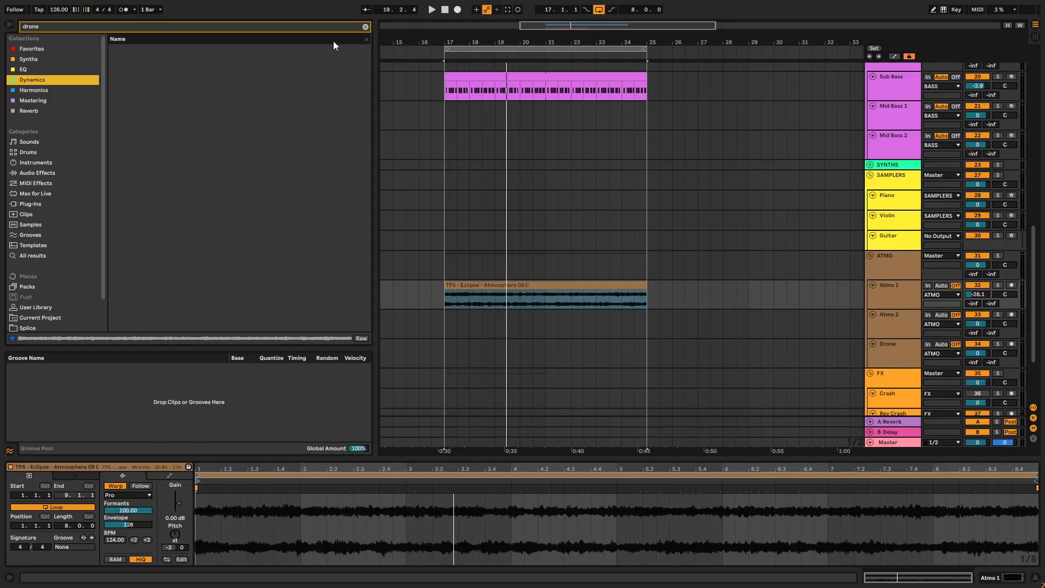
{"action": "left_click", "coordinate": [365, 27]}
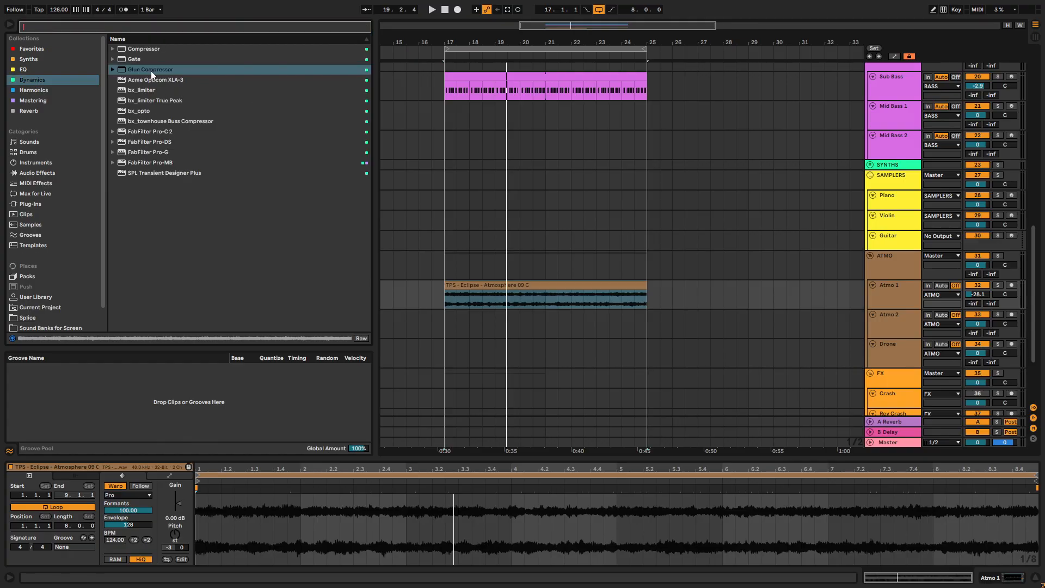
{"action": "left_click", "coordinate": [144, 49]}
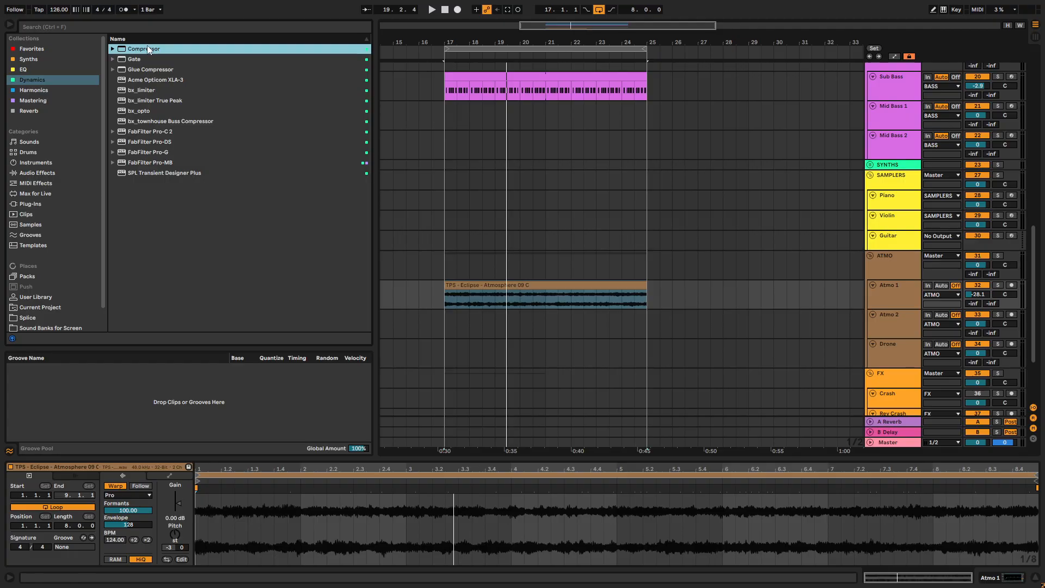
{"action": "left_click_drag", "start_coordinate": [147, 51], "coordinate": [525, 305]}
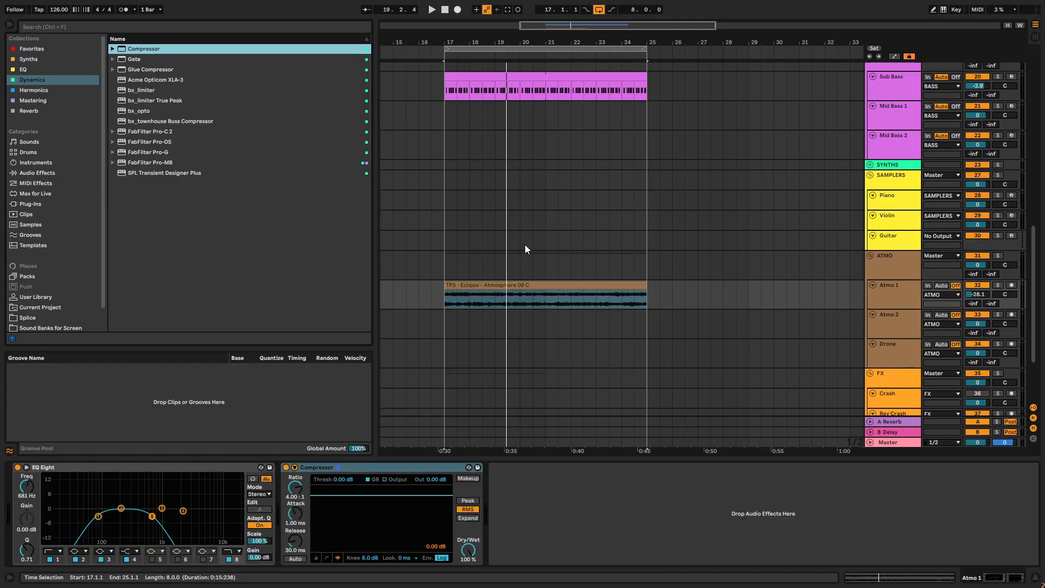
- Sidechain Atmo 1's Compressor with the Kick track as its audio source
{"action": "left_click", "coordinate": [294, 467]}
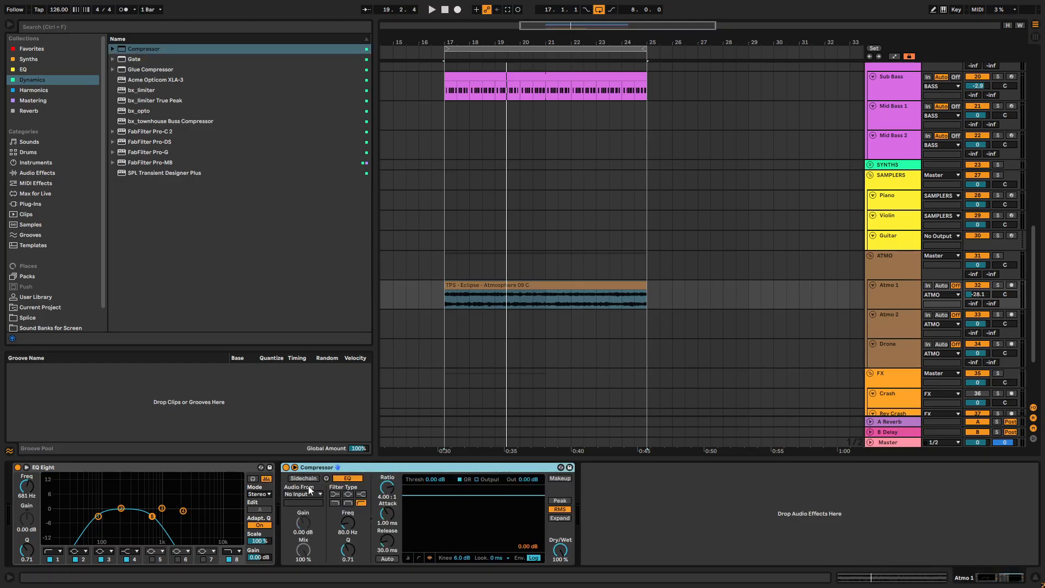
{"action": "left_click", "coordinate": [320, 494]}
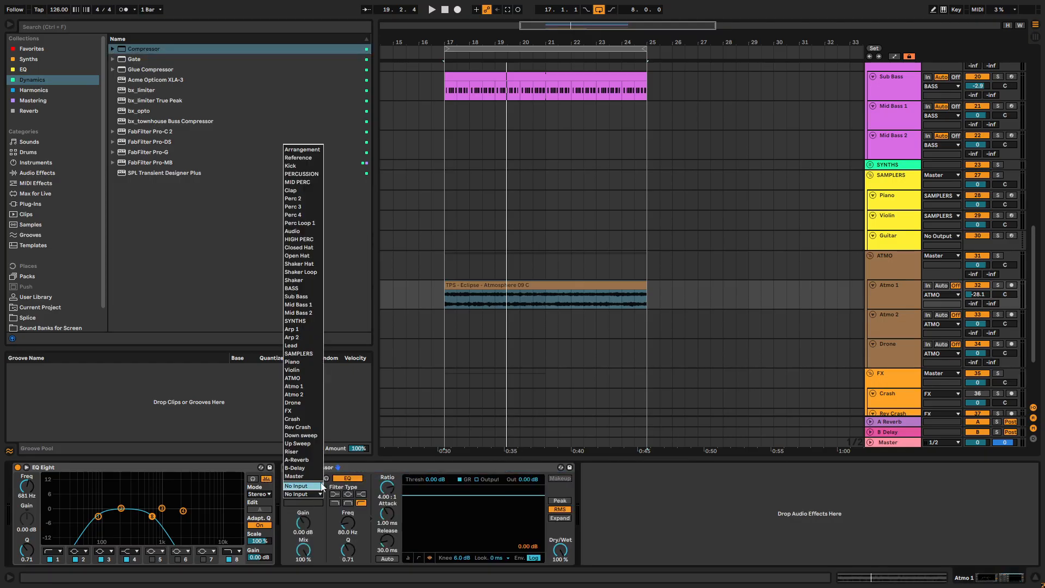
{"action": "left_click", "coordinate": [300, 166]}
- During playback, set the Compressor's threshold to -22.3 dB, attack to 0.10 ms, release to 9.22 ms and lookahead to 10 ms
{"action": "key", "text": "space"}
{"action": "left_click_drag", "start_coordinate": [429, 480], "coordinate": [387, 550]}
{"action": "left_click_drag", "start_coordinate": [386, 502], "coordinate": [388, 536]}
{"action": "left_click_drag", "start_coordinate": [430, 481], "coordinate": [438, 477]}
{"action": "left_click_drag", "start_coordinate": [386, 513], "coordinate": [384, 551]}
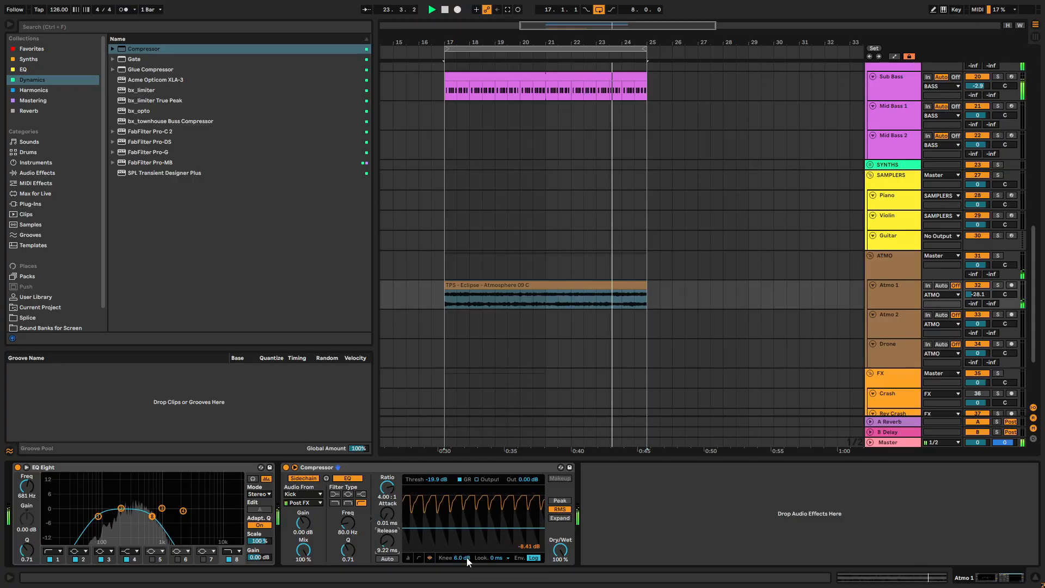
{"action": "left_click", "coordinate": [498, 557]}
{"action": "left_click", "coordinate": [501, 550]}
{"action": "left_click_drag", "start_coordinate": [387, 516], "coordinate": [387, 506]}
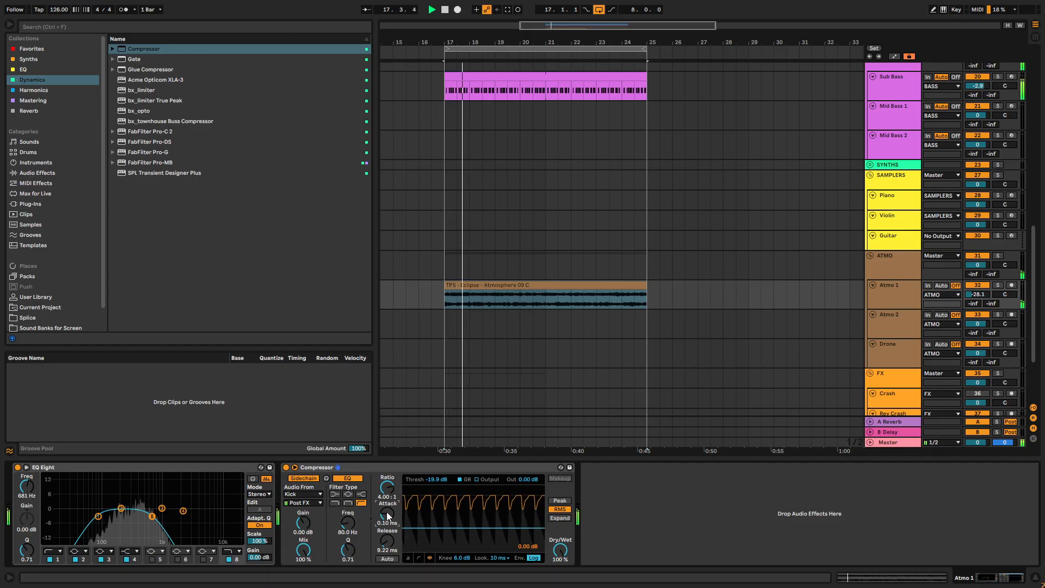
{"action": "left_click_drag", "start_coordinate": [432, 479], "coordinate": [433, 486]}
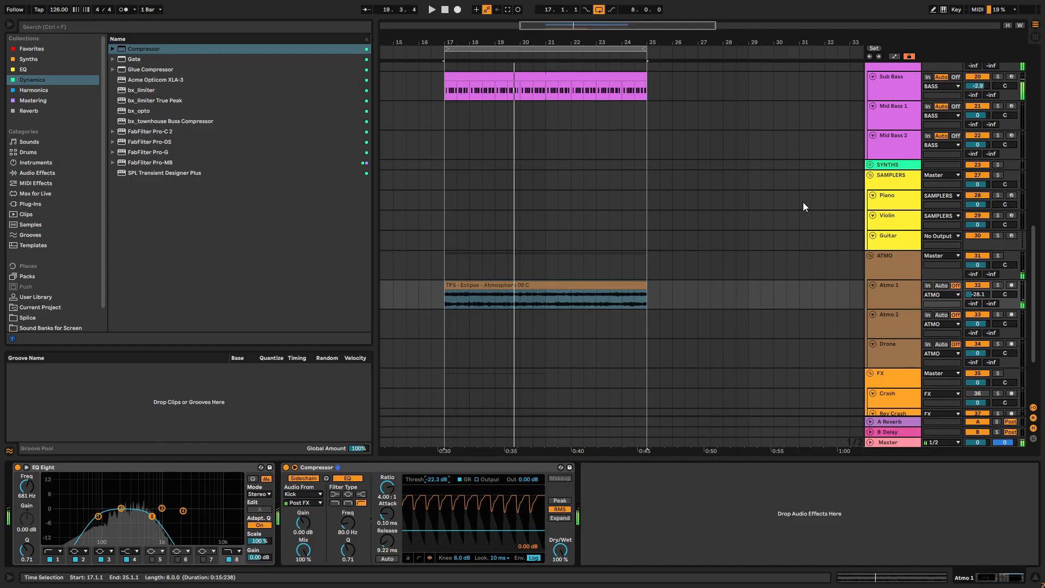
- Search the User Library for "drone" and open the Drones folder of Basic Wavez - FX Mega Pack under Melodic House & Techno 2024
{"action": "scroll", "coordinate": [802, 201], "scroll_direction": "up", "scroll_amount": 2}
{"action": "left_click", "coordinate": [56, 27]}
{"action": "type", "text": "drone"}
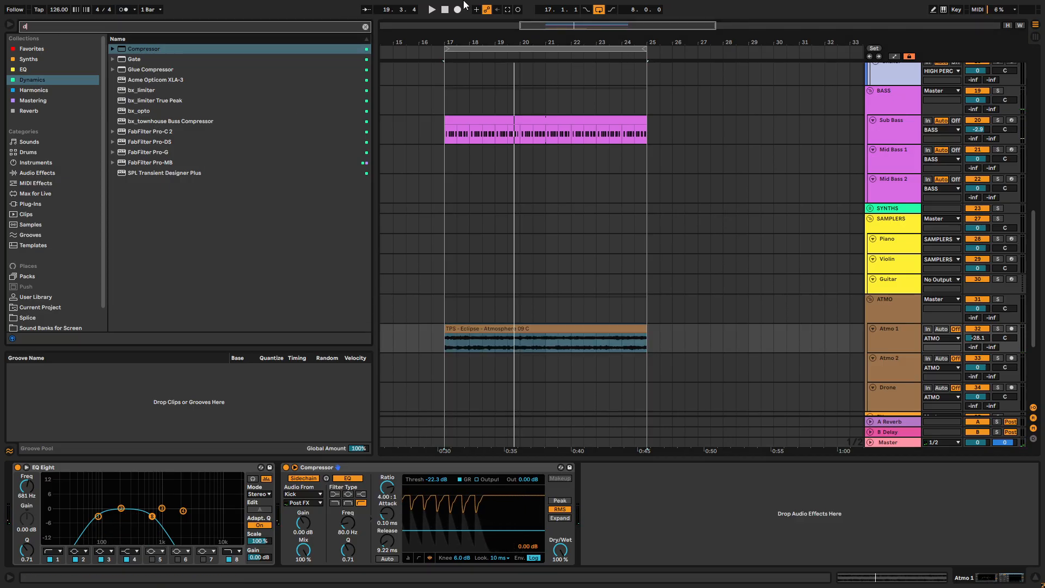
{"action": "scroll", "coordinate": [64, 212], "scroll_direction": "down", "scroll_amount": 2}
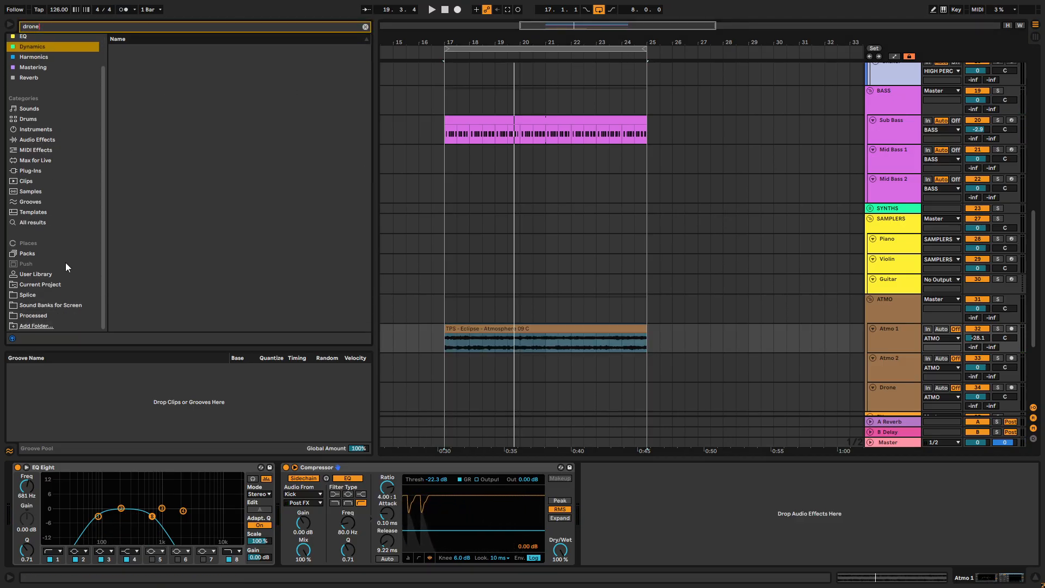
{"action": "left_click", "coordinate": [53, 276]}
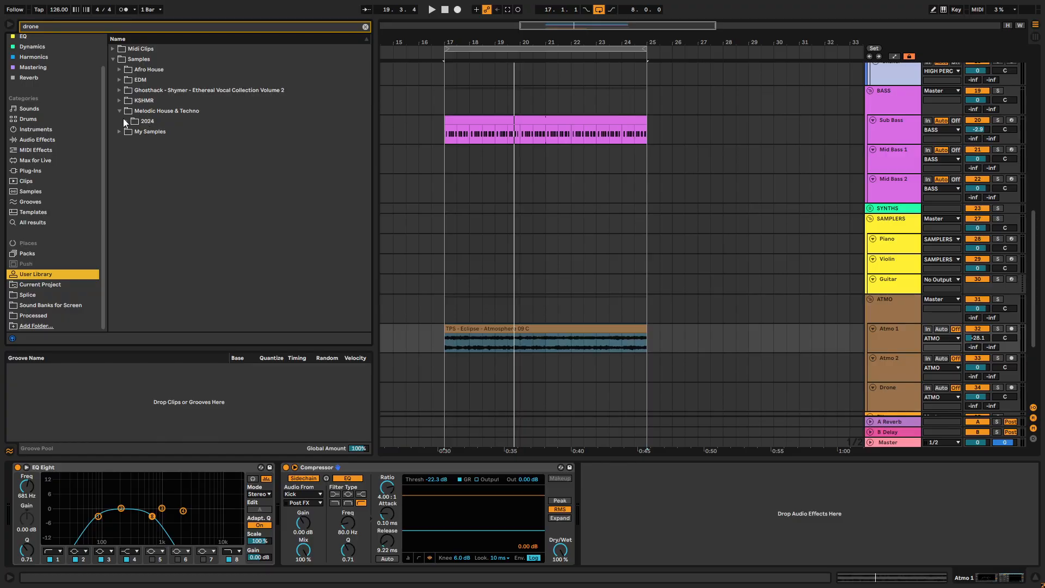
{"action": "left_click", "coordinate": [126, 121]}
{"action": "left_click", "coordinate": [133, 141]}
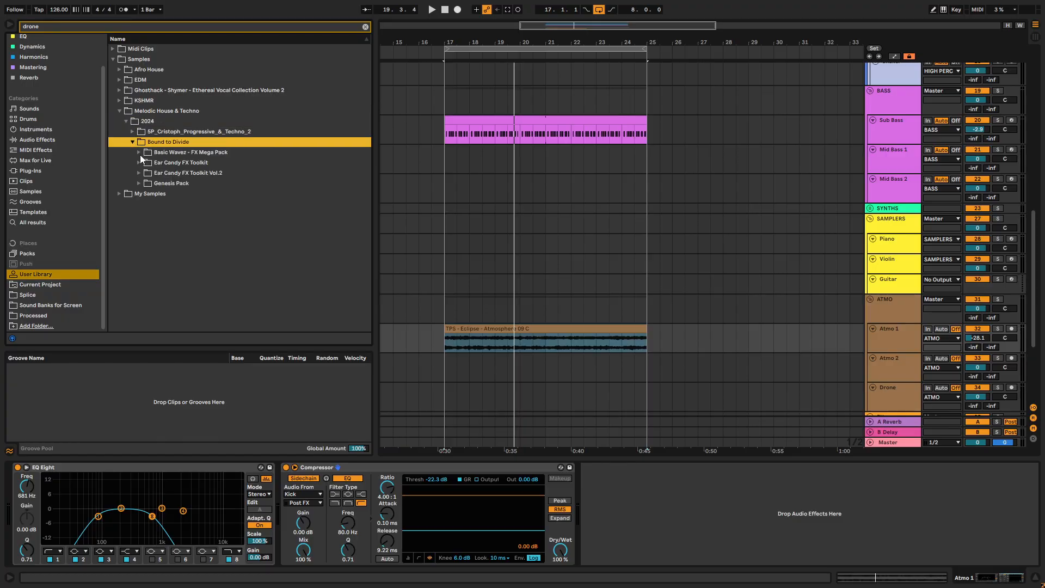
{"action": "left_click", "coordinate": [140, 154]}
{"action": "left_click", "coordinate": [144, 162]}
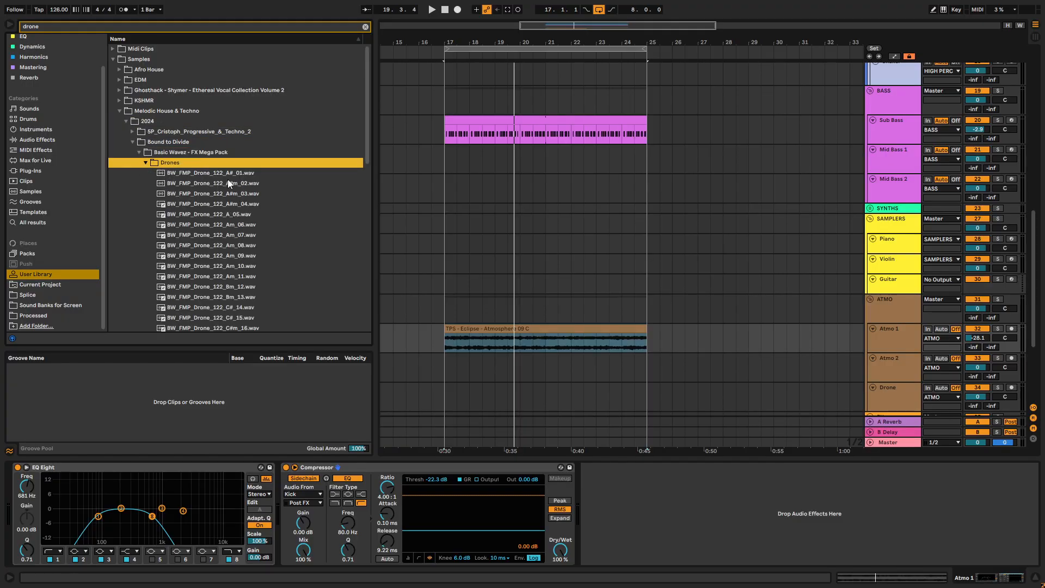
- Compare the BW_FMP_Drone_122 samples from A_05 through Bm_12, including Am_07, Am_08 and Am_10
{"action": "left_click", "coordinate": [232, 214]}
{"action": "left_click", "coordinate": [237, 225]}
{"action": "left_click", "coordinate": [239, 246]}
{"action": "left_click", "coordinate": [242, 235]}
{"action": "left_click", "coordinate": [240, 256]}
{"action": "left_click", "coordinate": [235, 246]}
{"action": "left_click", "coordinate": [237, 236]}
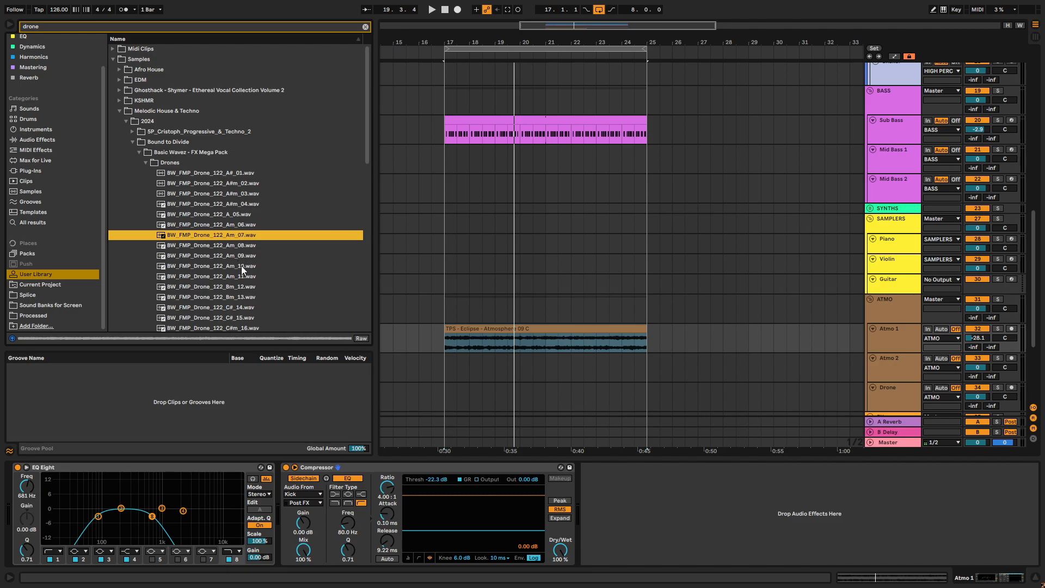
{"action": "left_click", "coordinate": [240, 266]}
{"action": "left_click", "coordinate": [239, 278]}
{"action": "left_click", "coordinate": [230, 289]}
{"action": "left_click", "coordinate": [232, 267]}
{"action": "left_click", "coordinate": [231, 246]}
{"action": "left_click", "coordinate": [234, 235]}
- Place BW_FMP_Drone_122_Am_07 on Atmo 2 from bar 17 to bar 25 and lower the track's volume to -22.3 dB during playback
{"action": "left_click_drag", "start_coordinate": [240, 239], "coordinate": [445, 364]}
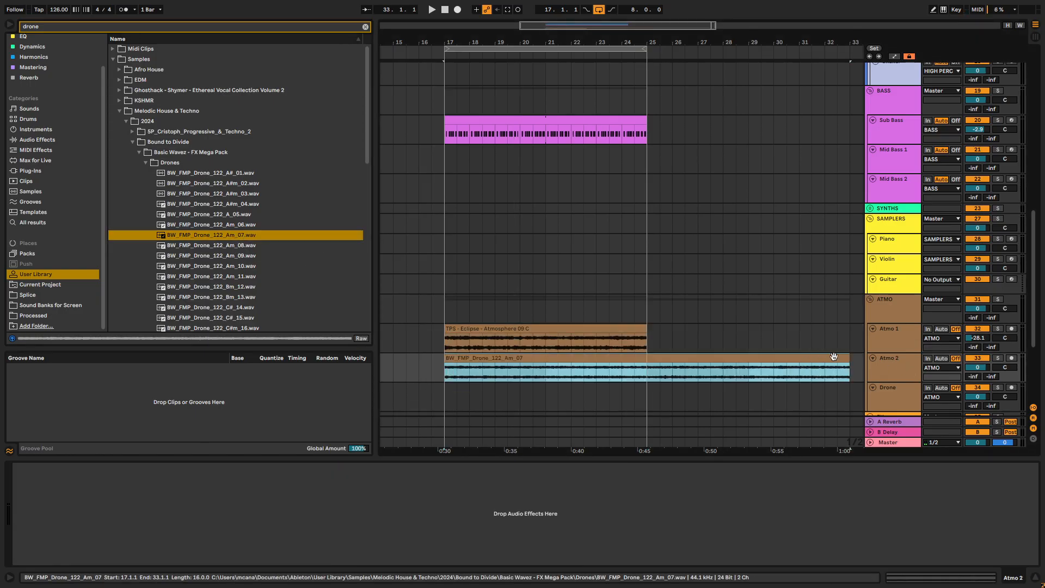
{"action": "left_click_drag", "start_coordinate": [848, 371], "coordinate": [659, 370]}
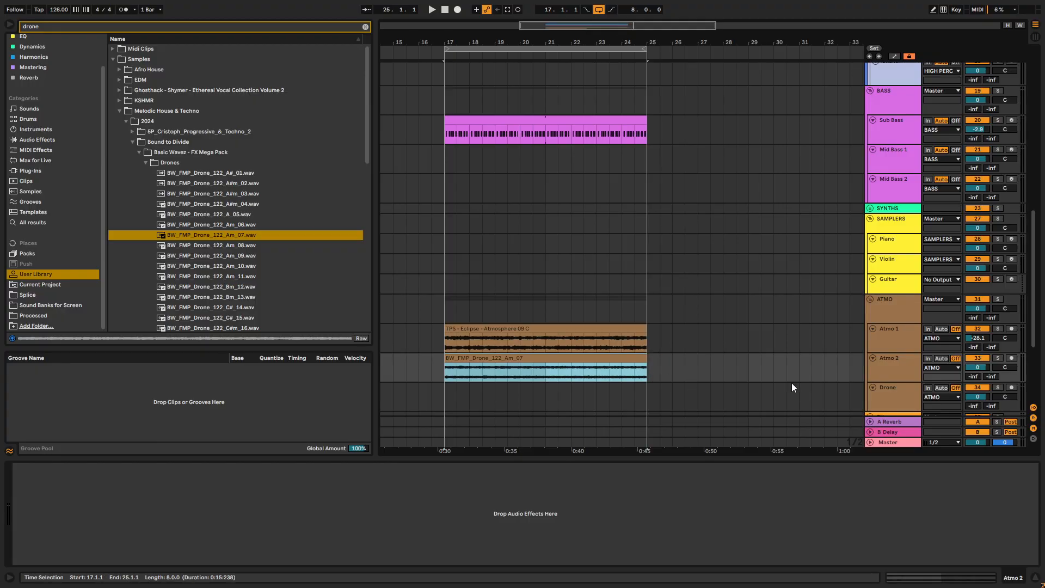
{"action": "left_click_drag", "start_coordinate": [978, 368], "coordinate": [977, 383]}
{"action": "key", "text": "space"}
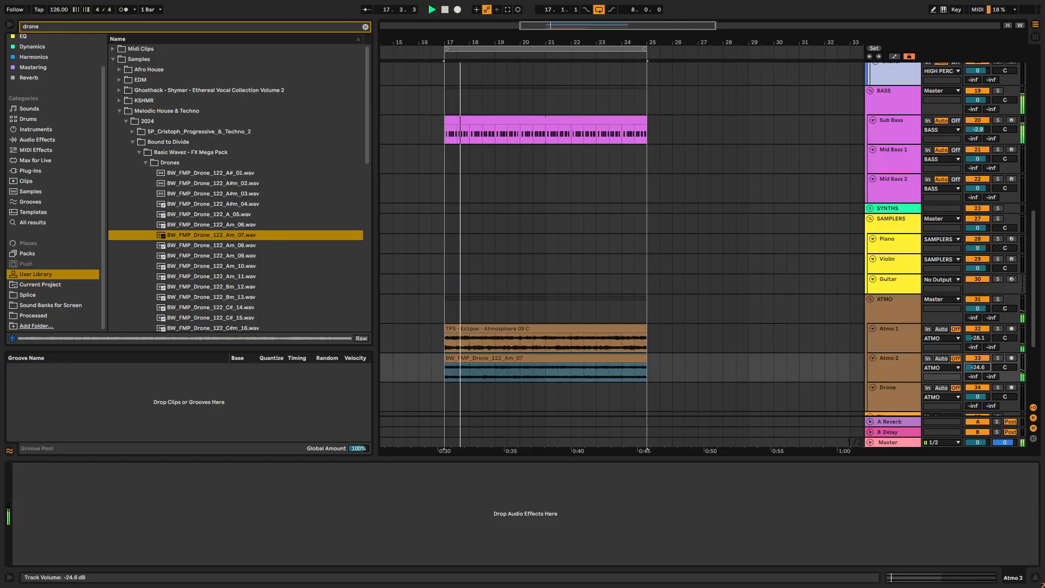
- Stop playback and audition the BW_FMP_Drone_122 samples from Am_11 through D_24
{"action": "scroll", "coordinate": [33, 60], "scroll_direction": "up", "scroll_amount": 2}
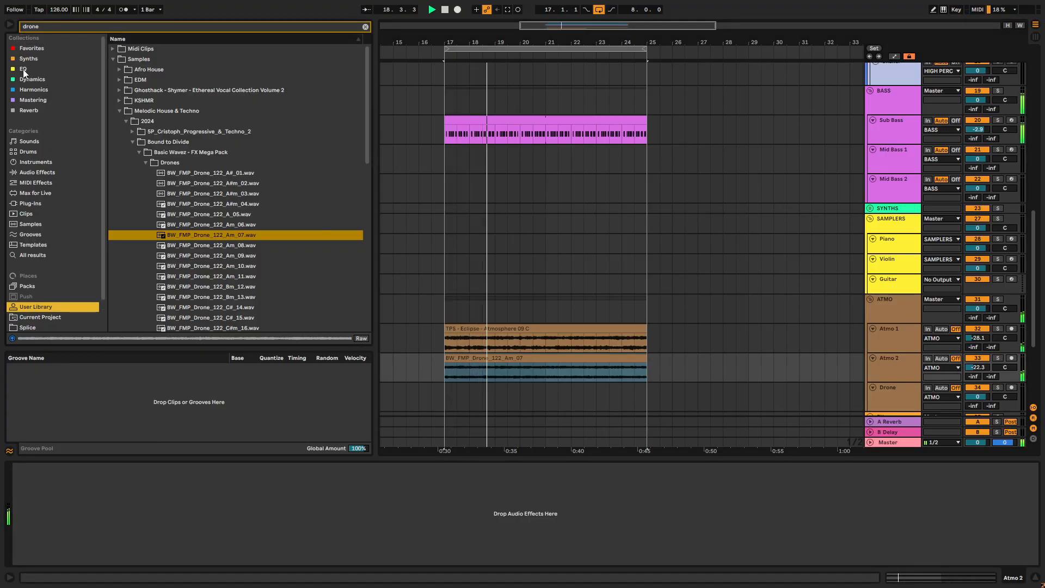
{"action": "left_click", "coordinate": [223, 276]}
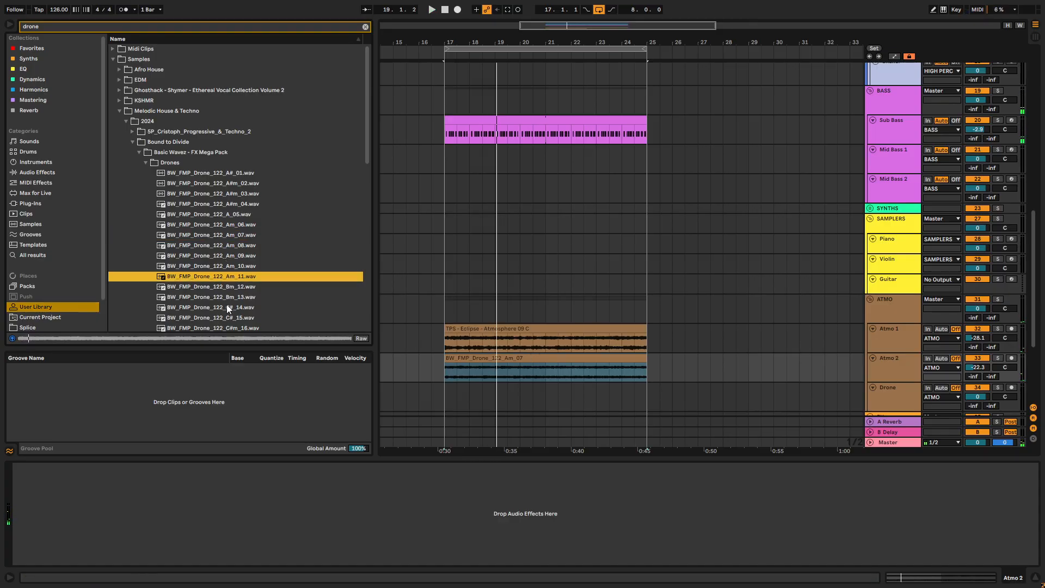
{"action": "scroll", "coordinate": [227, 305], "scroll_direction": "down", "scroll_amount": 3}
{"action": "left_click", "coordinate": [231, 295]}
{"action": "key", "text": "Down"}
{"action": "key", "text": "Down"}
{"action": "key", "text": "Down"}
{"action": "key", "text": "Down"}
{"action": "key", "text": "Down"}
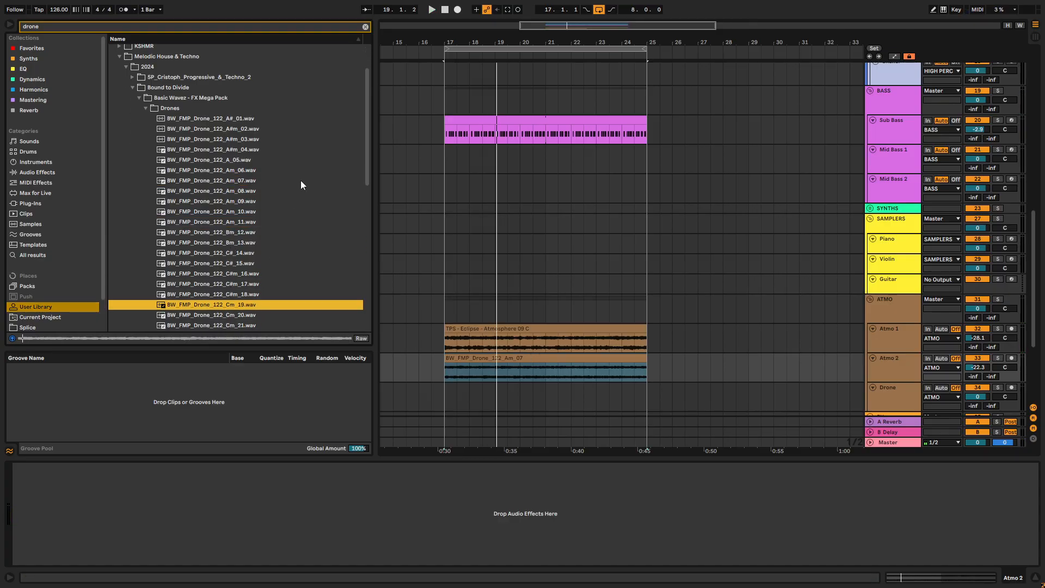
{"action": "key", "text": "Down"}
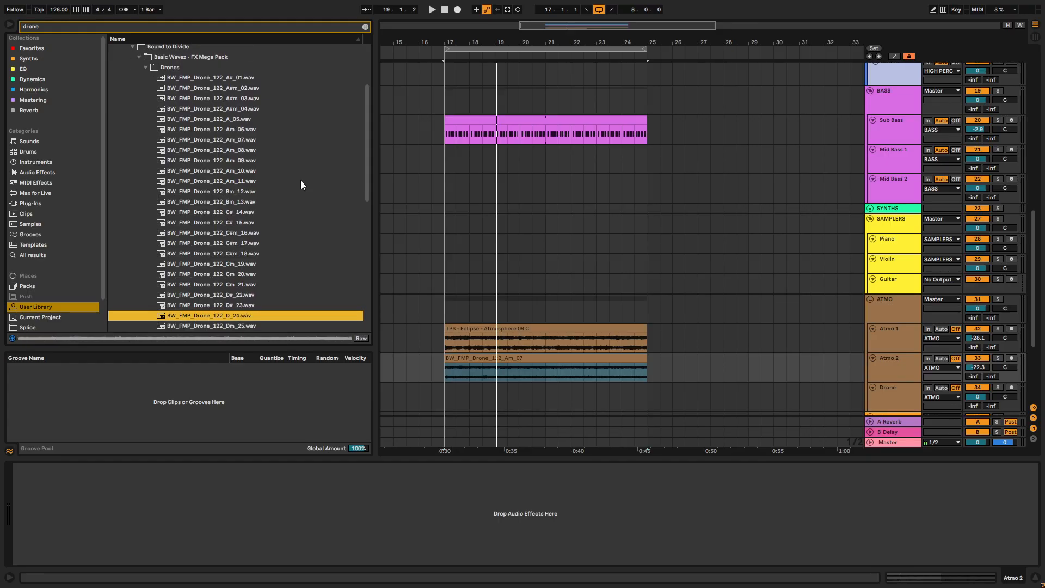
{"action": "scroll", "coordinate": [196, 280], "scroll_direction": "down", "scroll_amount": 3}
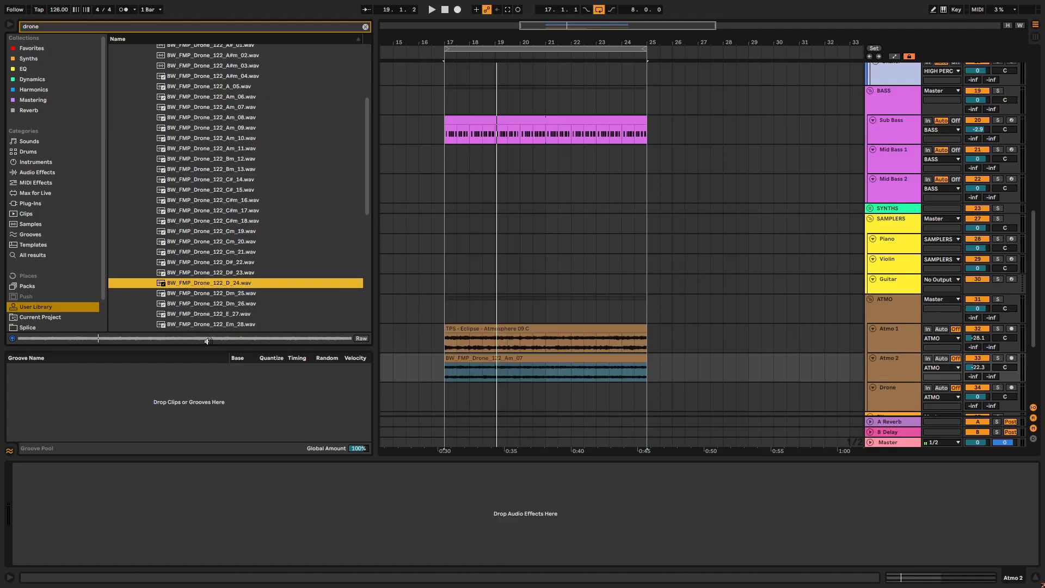
- Compare the BW_FMP_Drone_122 samples from A#m_04 through Am_10 once more
{"action": "scroll", "coordinate": [222, 262], "scroll_direction": "up", "scroll_amount": 4}
{"action": "left_click", "coordinate": [233, 121]}
{"action": "left_click", "coordinate": [224, 143]}
{"action": "left_click", "coordinate": [224, 132]}
{"action": "left_click", "coordinate": [225, 142]}
{"action": "left_click", "coordinate": [224, 150]}
{"action": "left_click", "coordinate": [223, 158]}
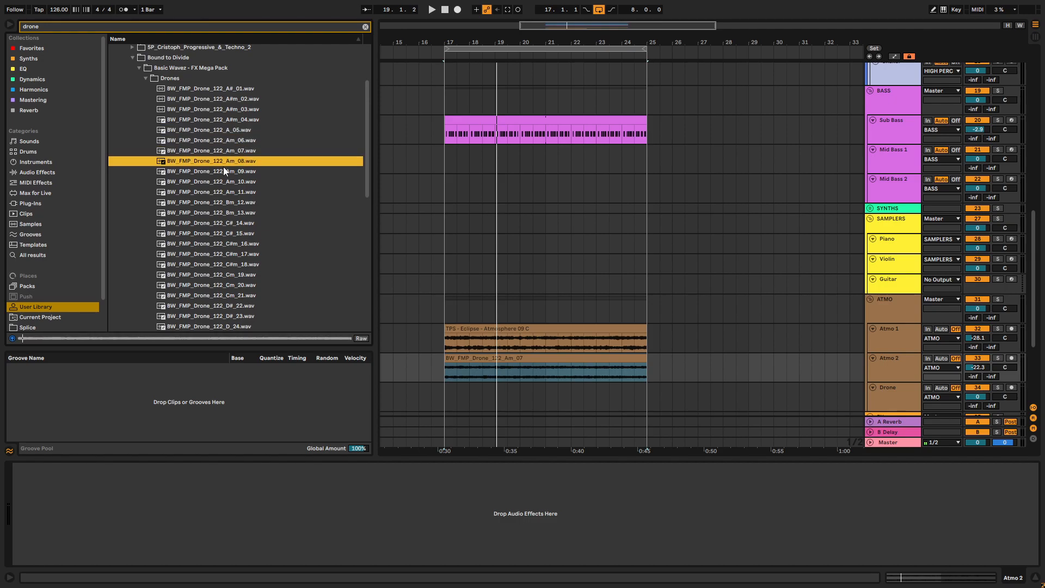
{"action": "left_click", "coordinate": [222, 172]}
{"action": "left_click", "coordinate": [221, 182]}
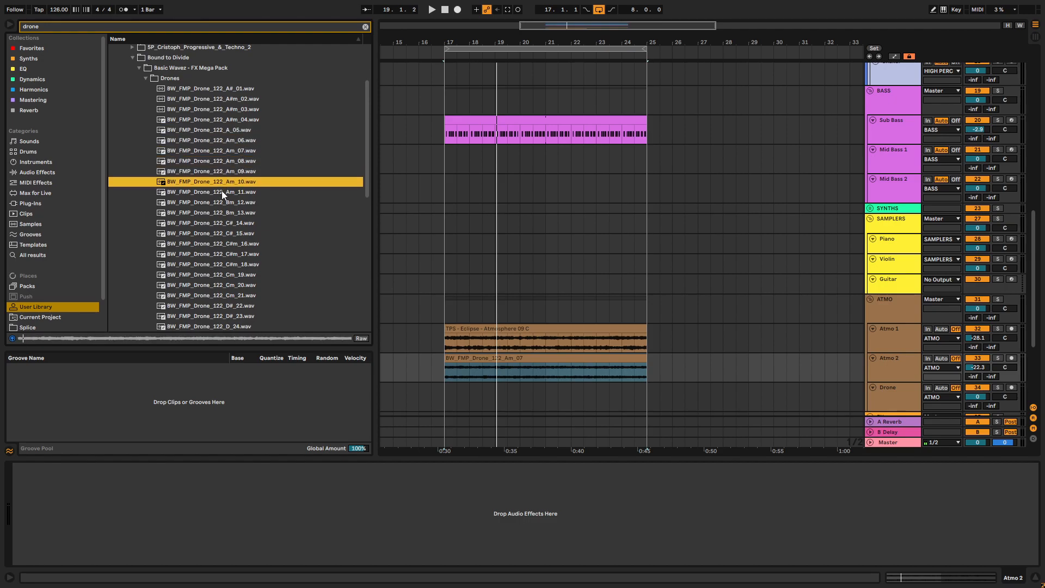
- Place BW_FMP_Drone_122_Am_10 on the Drone track from bar 17 to bar 25 and play the loop
{"action": "left_click_drag", "start_coordinate": [225, 181], "coordinate": [443, 371]}
{"action": "left_click_drag", "start_coordinate": [849, 362], "coordinate": [654, 371]}
{"action": "key", "text": "space"}
- Add EQ Eight to the Atmo 2 track and play the loop with the Drone track muted
{"action": "left_click", "coordinate": [909, 270]}
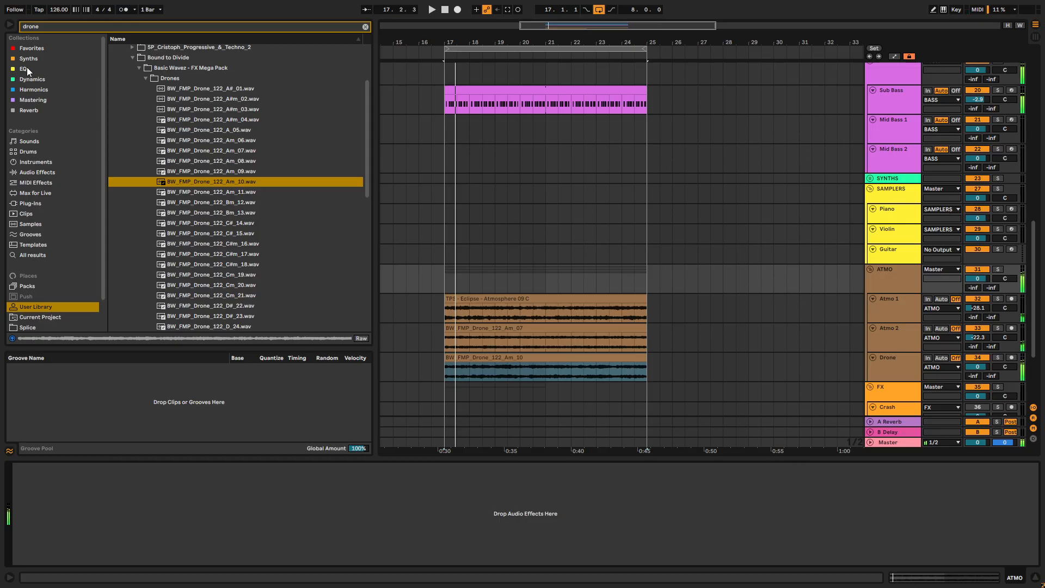
{"action": "left_click", "coordinate": [26, 68]}
{"action": "left_click", "coordinate": [365, 27]}
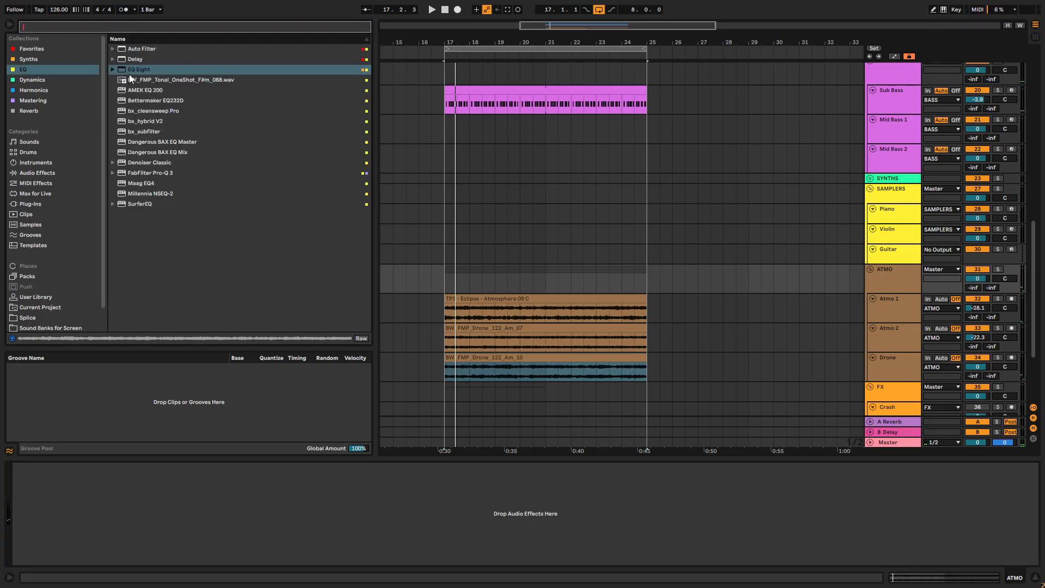
{"action": "left_click", "coordinate": [133, 71]}
{"action": "left_click_drag", "start_coordinate": [133, 70], "coordinate": [970, 336]}
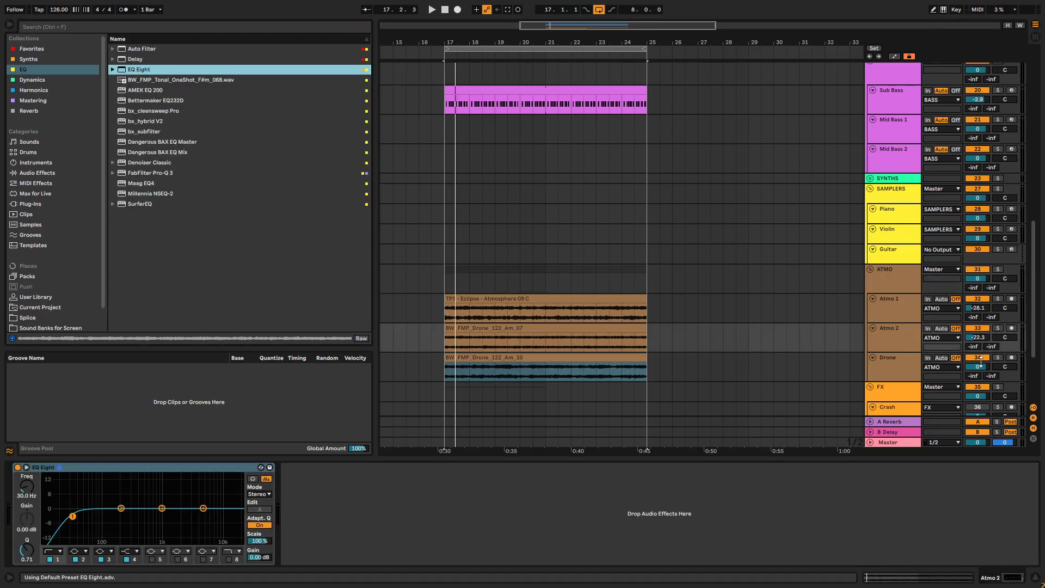
{"action": "left_click", "coordinate": [979, 358]}
{"action": "key", "text": "space"}
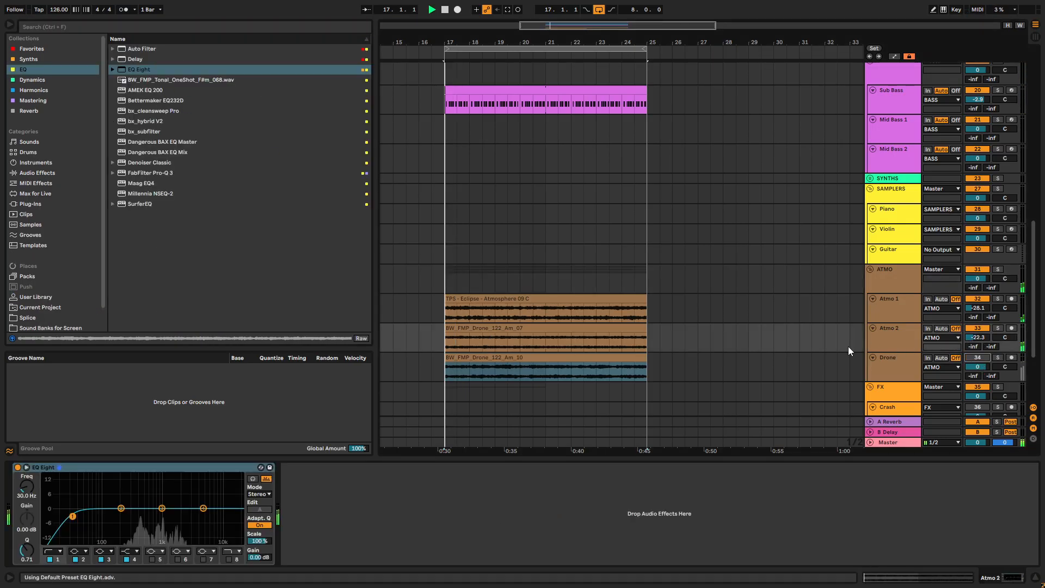
- In Atmo 2's EQ Eight, enable band 8 as a high cut at 1.90 kHz and set the low cut to 386 Hz
{"action": "left_click", "coordinate": [911, 336]}
{"action": "left_click", "coordinate": [229, 558]}
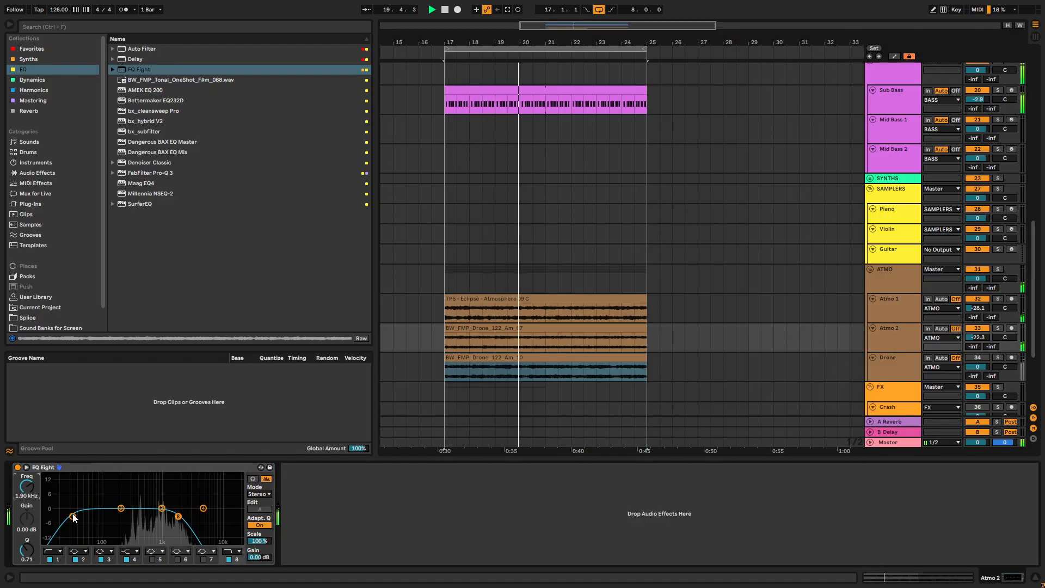
{"action": "left_click_drag", "start_coordinate": [74, 518], "coordinate": [137, 516]}
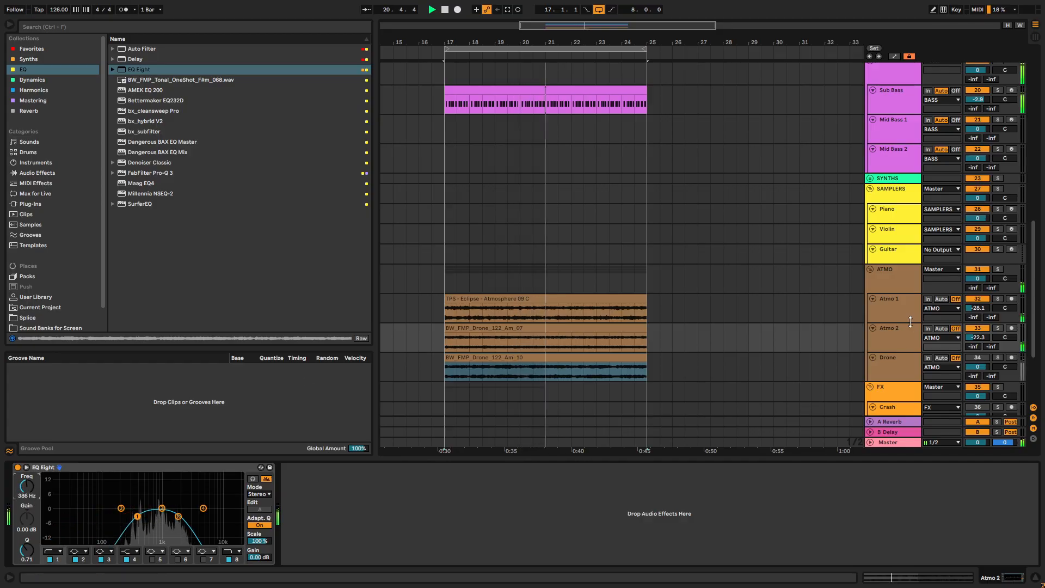
- Copy the sidechained Compressor from Atmo 1 and paste it onto the Atmo 2 and Drone tracks
{"action": "left_click", "coordinate": [903, 309]}
{"action": "right_click", "coordinate": [441, 467]}
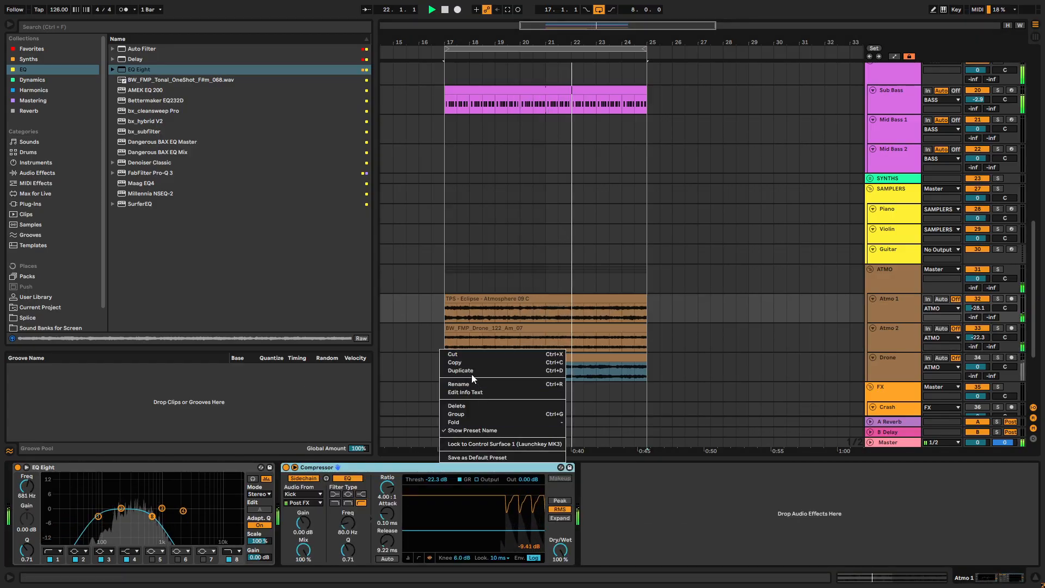
{"action": "left_click", "coordinate": [457, 362]}
{"action": "left_click", "coordinate": [889, 334]}
{"action": "right_click", "coordinate": [750, 500]}
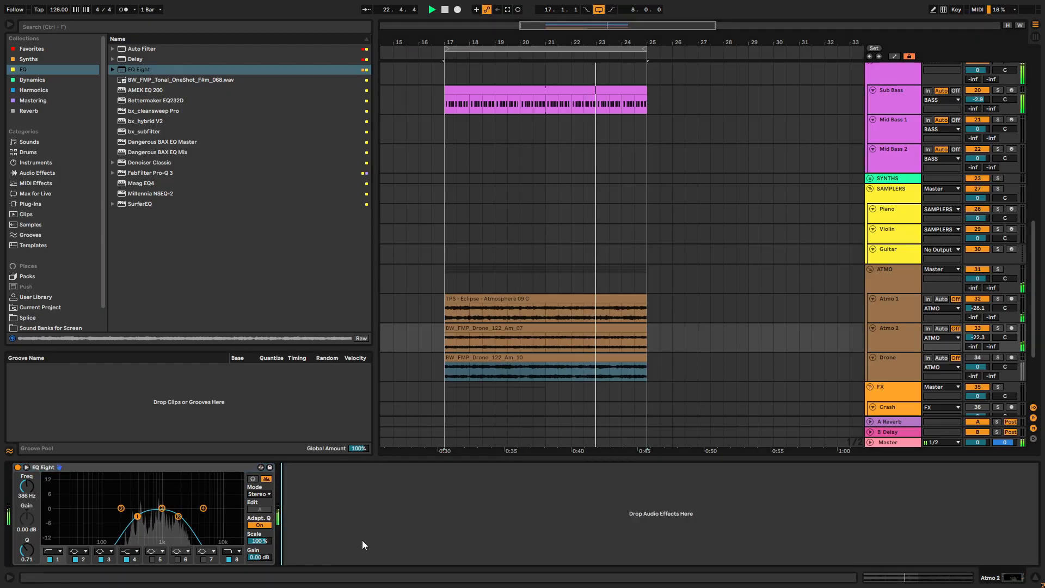
{"action": "key", "text": "ctrl+v"}
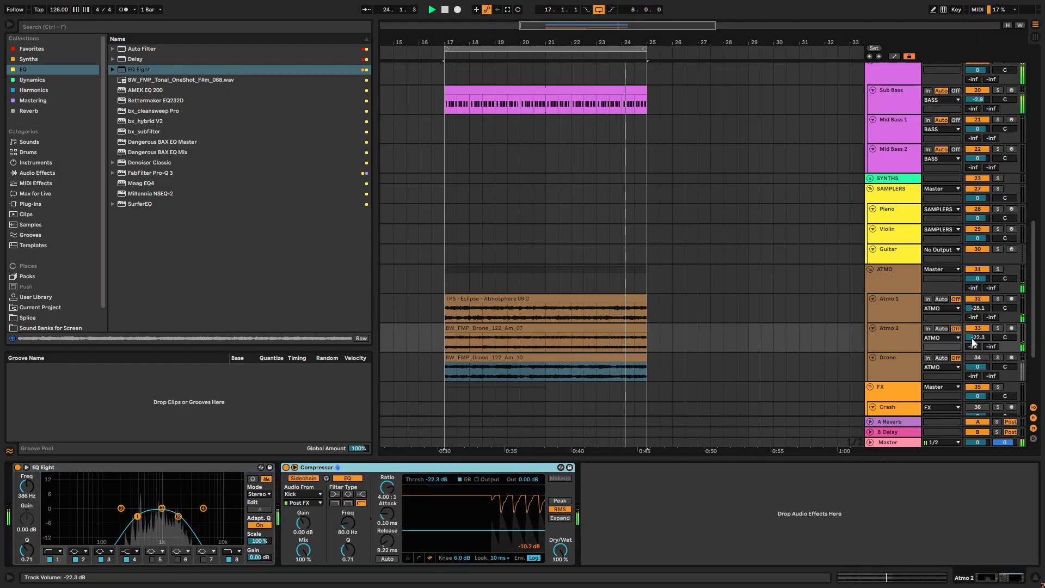
{"action": "left_click", "coordinate": [893, 364]}
{"action": "right_click", "coordinate": [858, 522]}
- Narrow Atmo 2's EQ Eight by lowering the high cut to 681 Hz and moving the low cut down slightly
{"action": "left_click", "coordinate": [897, 339]}
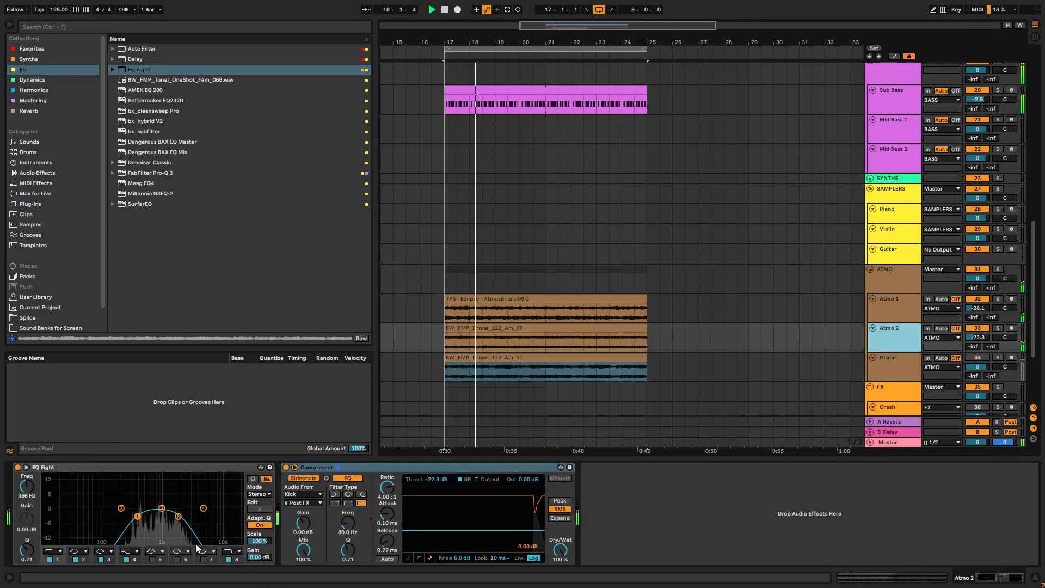
{"action": "left_click_drag", "start_coordinate": [178, 516], "coordinate": [151, 515]}
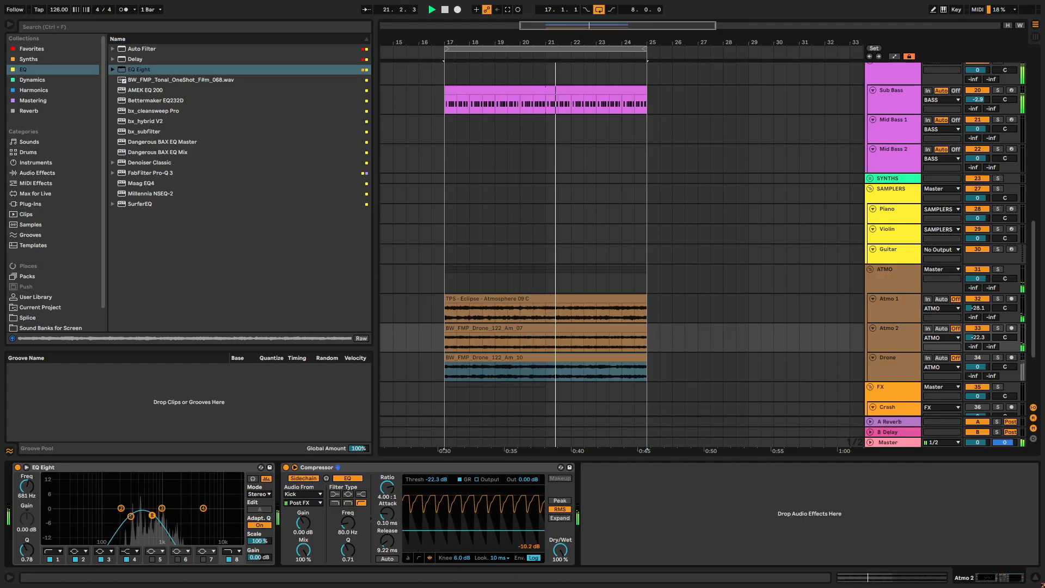
- Copy Atmo 2's EQ Eight to the Drone track and place it before the Compressor
{"action": "left_click", "coordinate": [869, 360]}
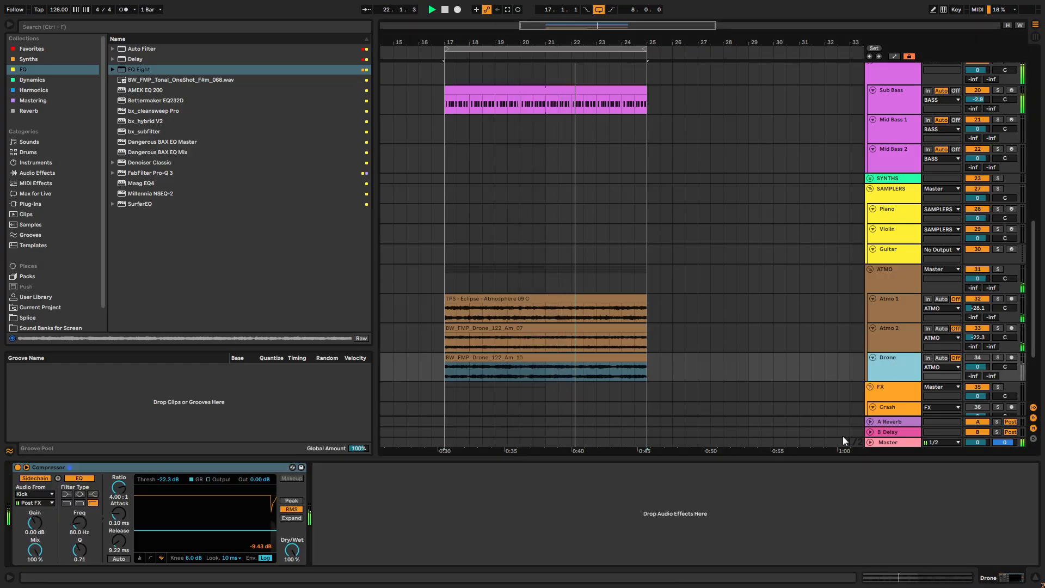
{"action": "right_click", "coordinate": [504, 535]}
{"action": "left_click", "coordinate": [888, 330]}
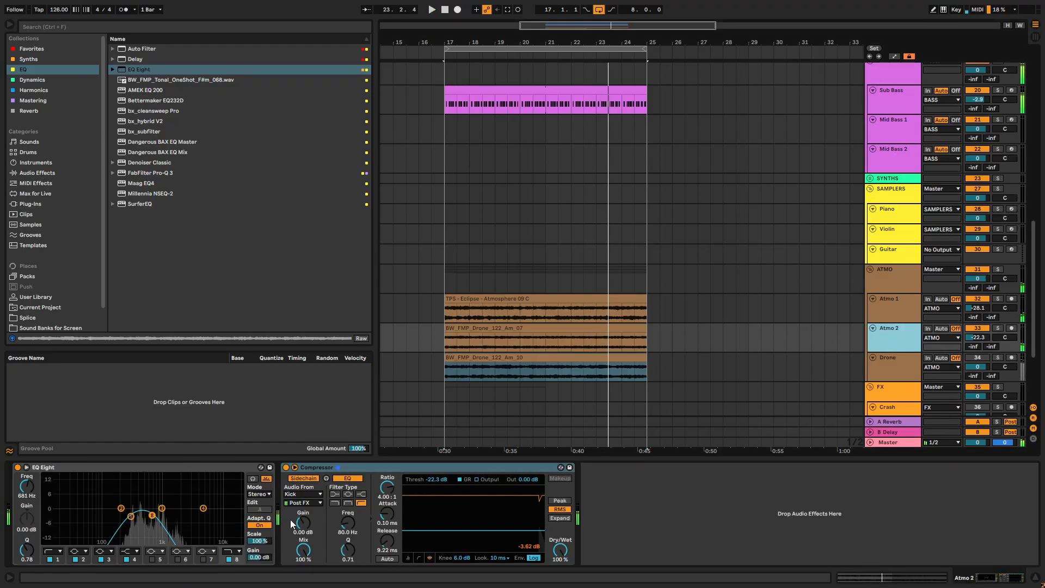
{"action": "right_click", "coordinate": [191, 470]}
{"action": "left_click", "coordinate": [224, 315]}
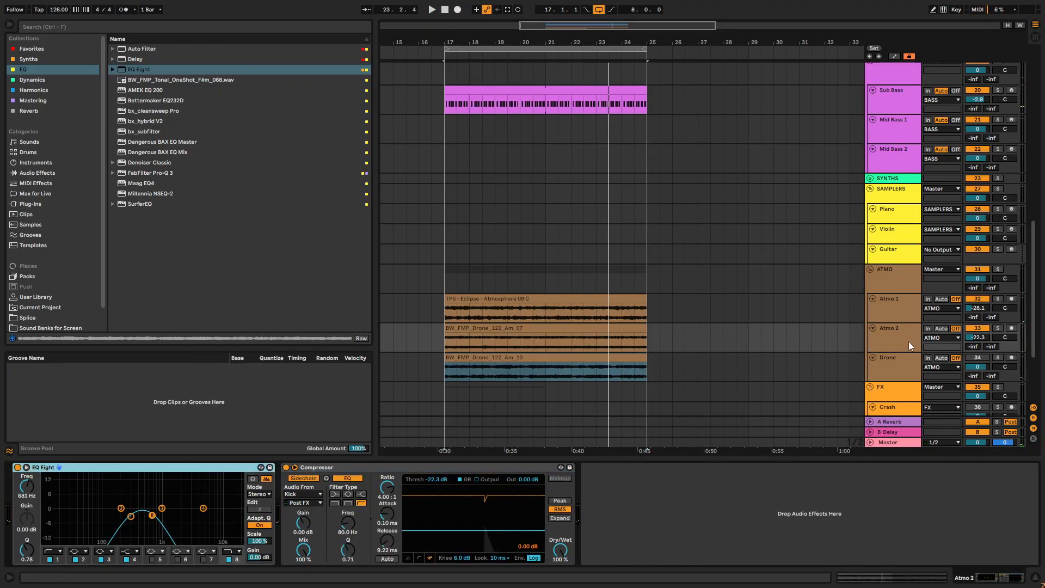
{"action": "left_click", "coordinate": [893, 363]}
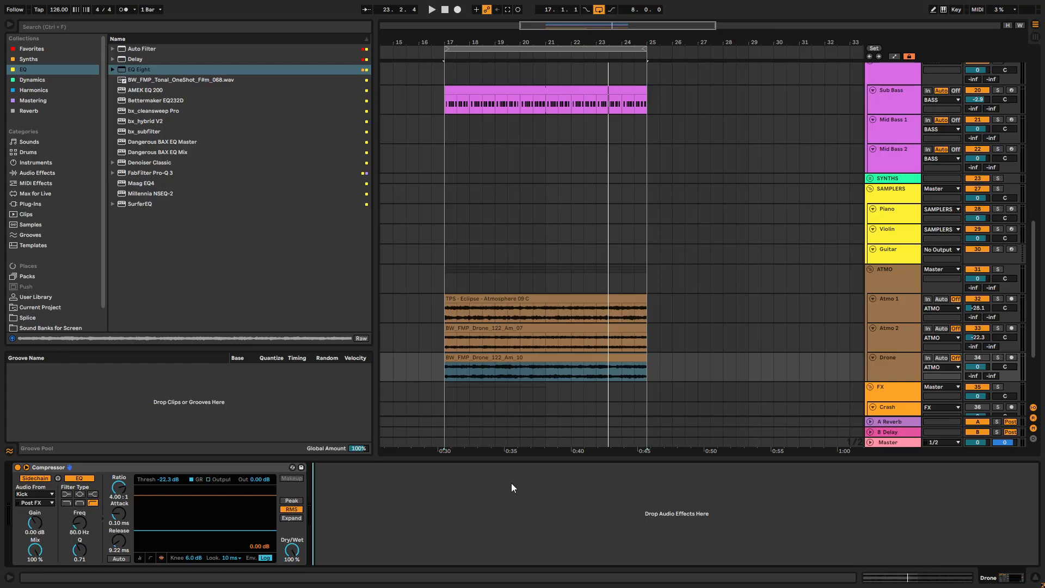
{"action": "key", "text": "ctrl+v"}
{"action": "left_click_drag", "start_coordinate": [428, 470], "coordinate": [77, 528]}
- During playback, set the Drone EQ's high cut to 1.35 kHz and the track's volume to -26.3 dB, then select the ATMO group
{"action": "key", "text": "space"}
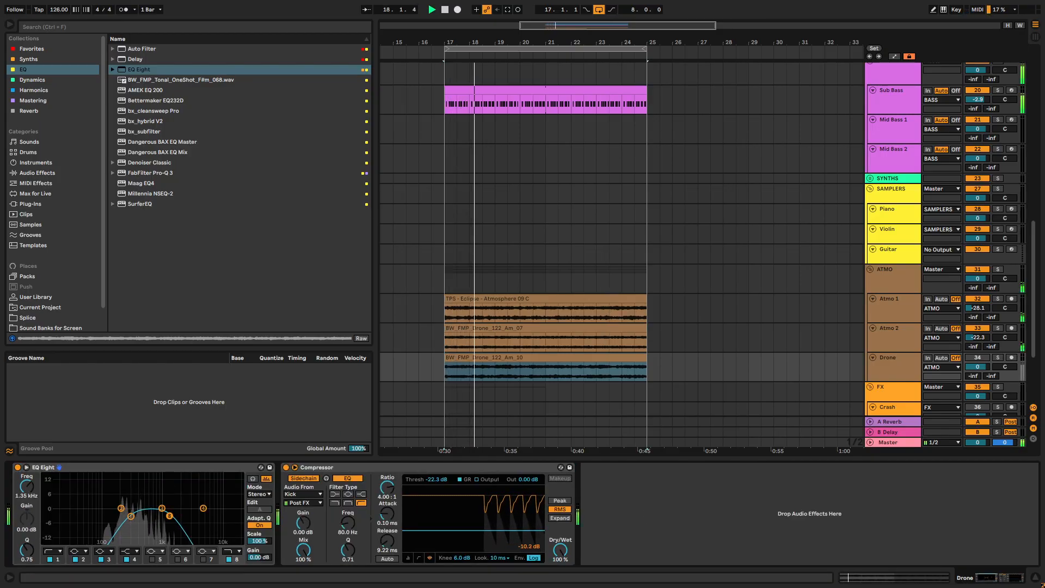
{"action": "left_click_drag", "start_coordinate": [977, 367], "coordinate": [980, 382]}
{"action": "left_click", "coordinate": [903, 275]}
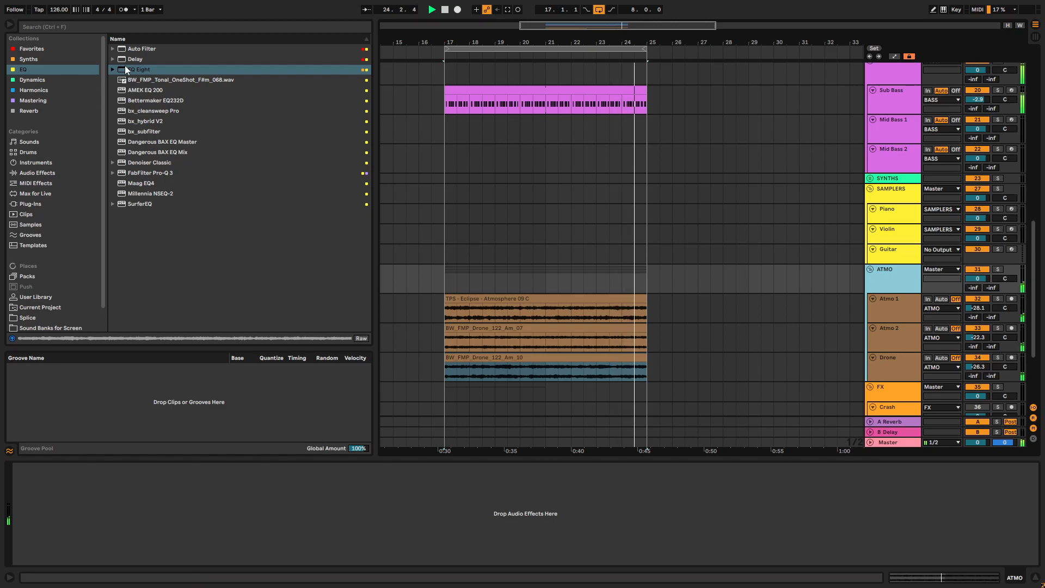
{"action": "double_click", "coordinate": [135, 59]}
{"action": "left_click", "coordinate": [91, 471]}
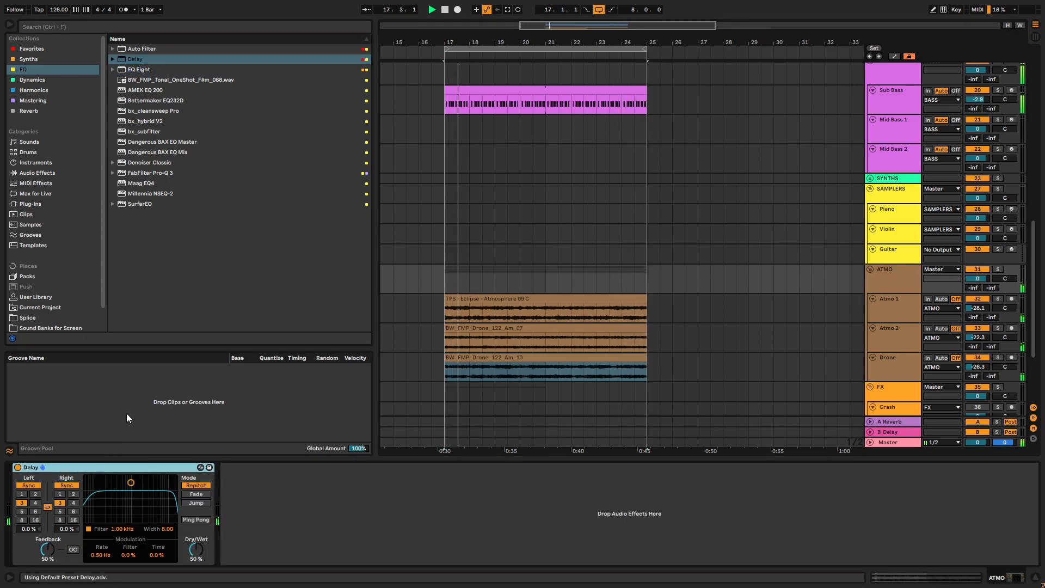
{"action": "key", "text": "Delete"}
- Add EQ Eight to the ATMO group with a band 8 high cut at 685 Hz and lower the group's volume to -3.9 dB
{"action": "left_click", "coordinate": [131, 70]}
{"action": "left_click_drag", "start_coordinate": [132, 71], "coordinate": [226, 504]}
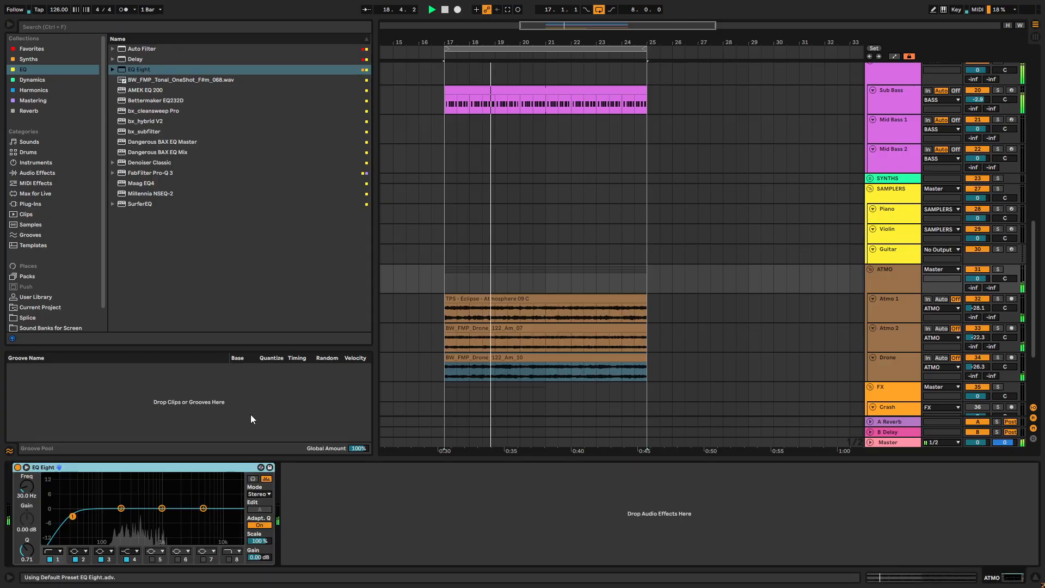
{"action": "left_click", "coordinate": [229, 560]}
{"action": "left_click_drag", "start_coordinate": [26, 487], "coordinate": [26, 547]}
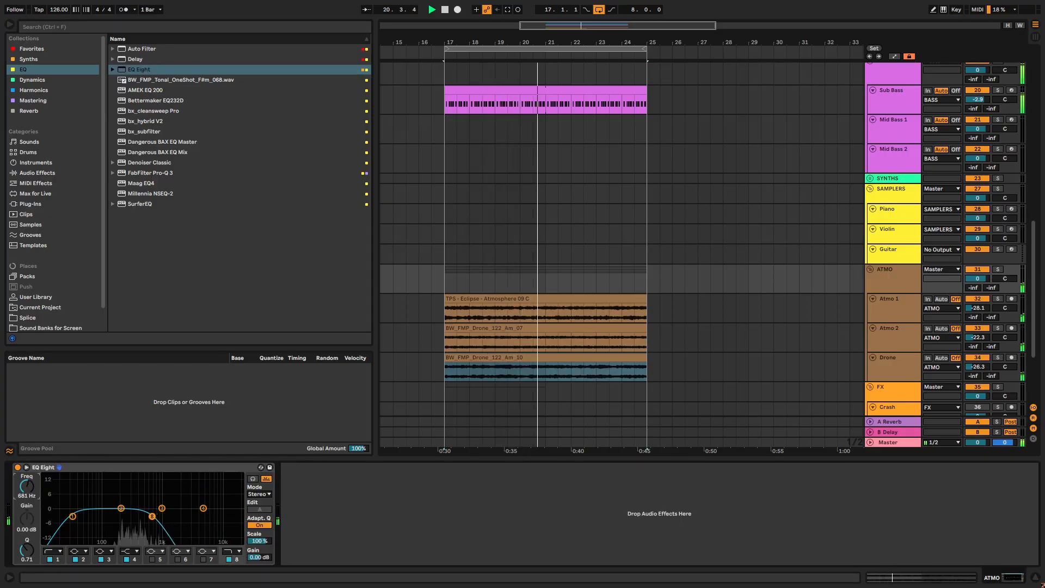
{"action": "left_click_drag", "start_coordinate": [978, 278], "coordinate": [978, 292]}
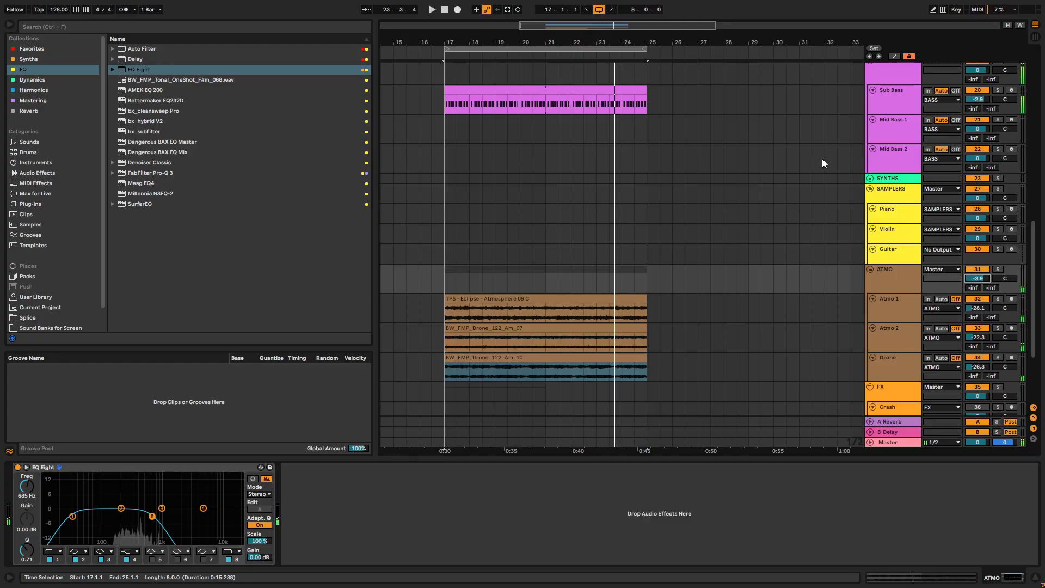
- Select the Mid Bass 1 track and listen to the ATMO group in solo, turning solo off at the end
{"action": "scroll", "coordinate": [822, 158], "scroll_direction": "up", "scroll_amount": 3}
{"action": "left_click", "coordinate": [923, 173]}
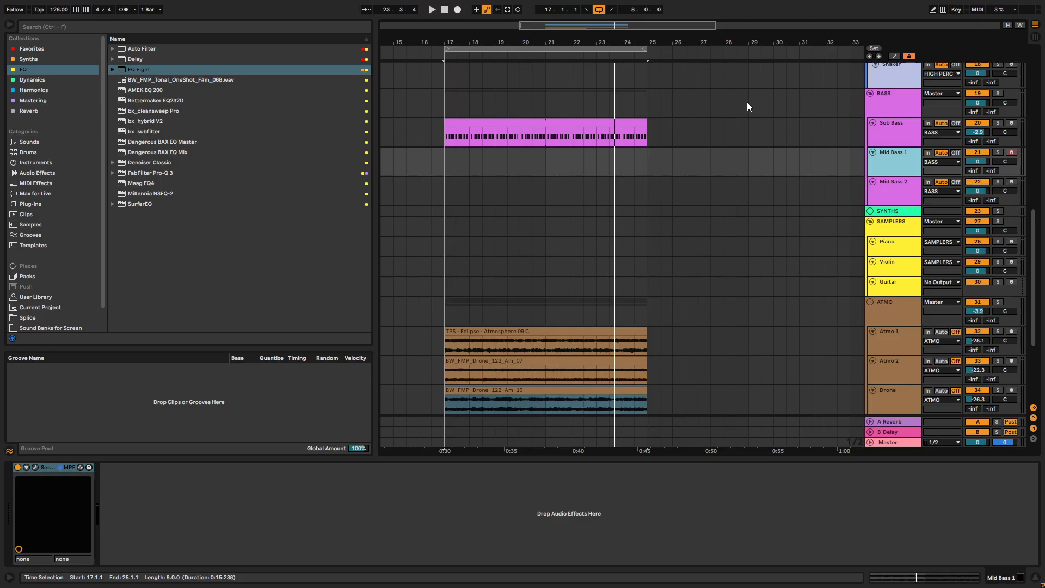
{"action": "key", "text": "space"}
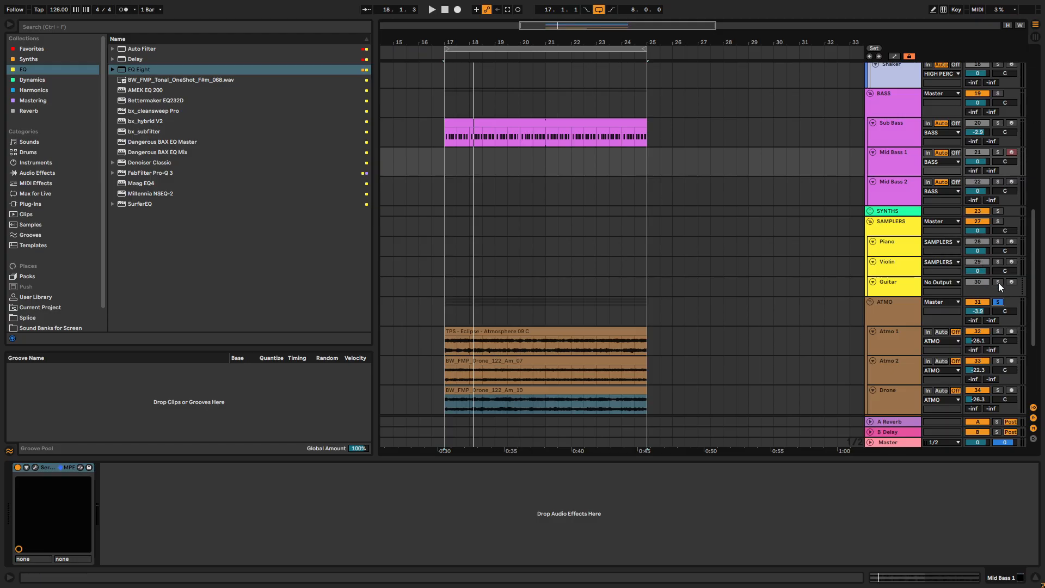
{"action": "left_click", "coordinate": [998, 302]}
- During playback, unmute the Audio track with the hat loop and the Perc Loop 1 track
{"action": "key", "text": "space"}
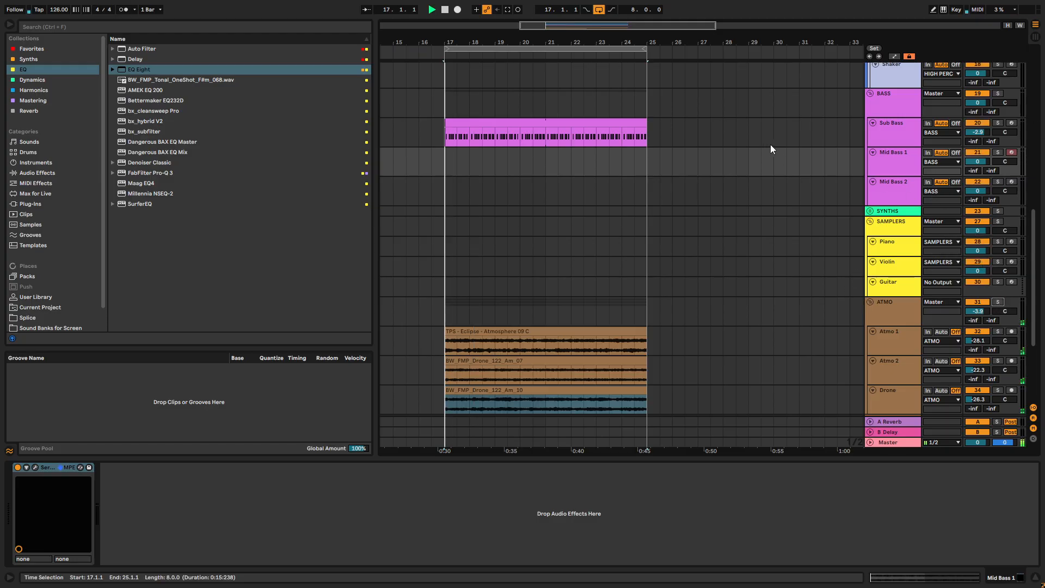
{"action": "scroll", "coordinate": [778, 143], "scroll_direction": "up", "scroll_amount": 3}
{"action": "scroll", "coordinate": [785, 142], "scroll_direction": "up", "scroll_amount": 5}
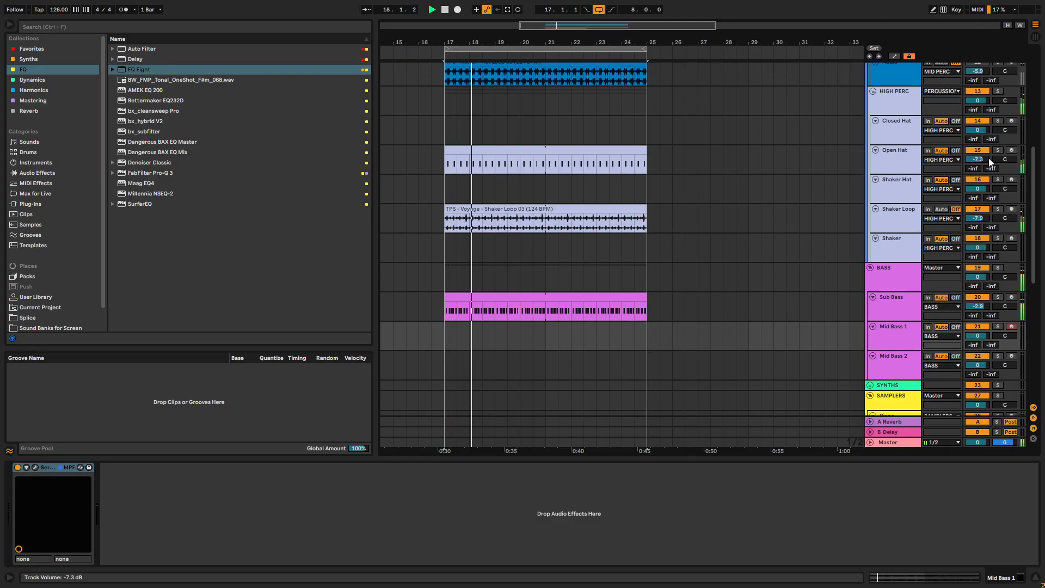
{"action": "scroll", "coordinate": [983, 191], "scroll_direction": "up", "scroll_amount": 6}
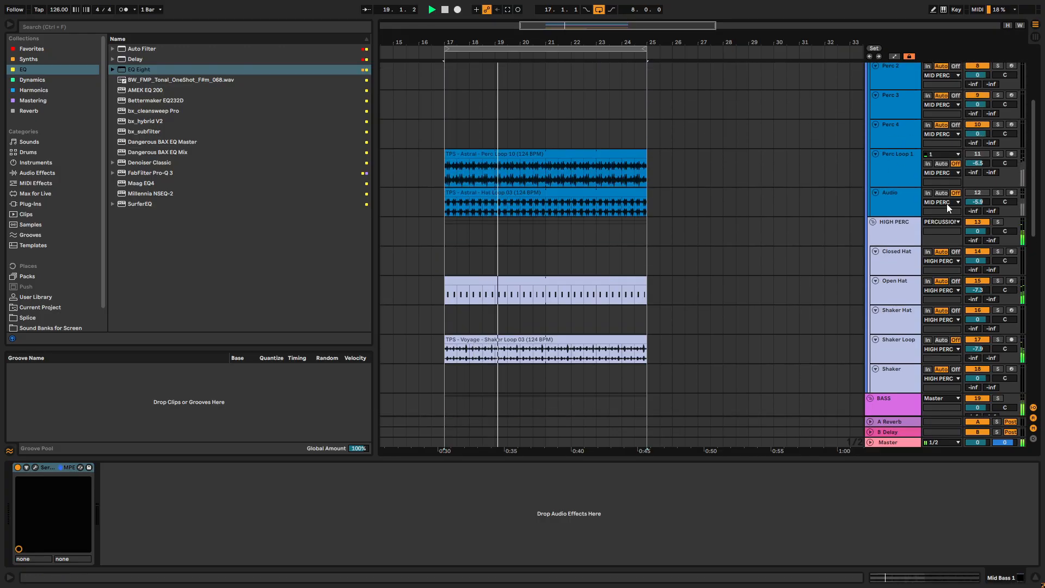
{"action": "left_click", "coordinate": [977, 193]}
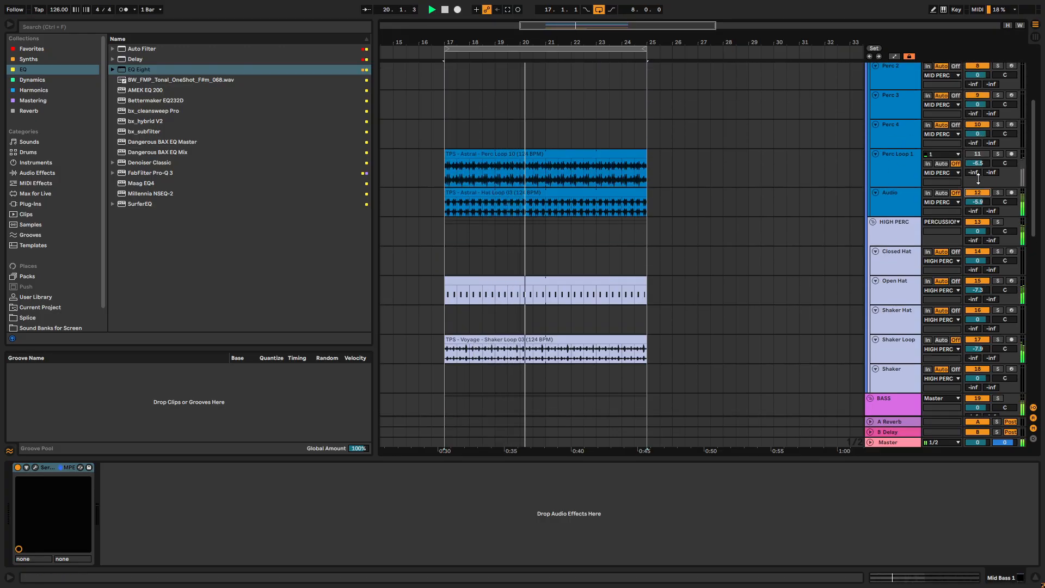
{"action": "left_click", "coordinate": [977, 154]}
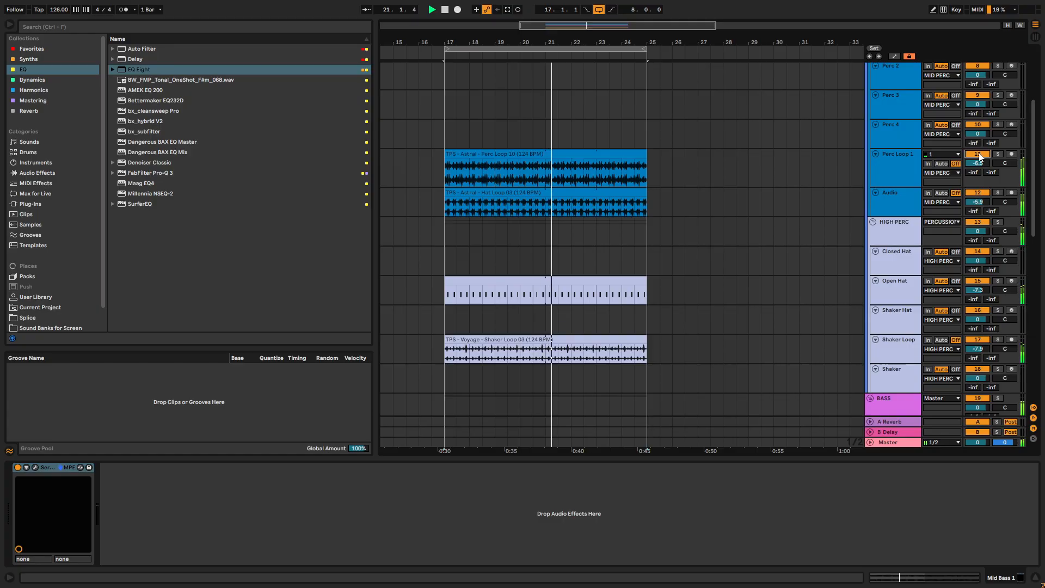
- Lower the Perc Loop 1 track's volume to -12.1 dB and stop playback
{"action": "left_click_drag", "start_coordinate": [977, 163], "coordinate": [977, 177]}
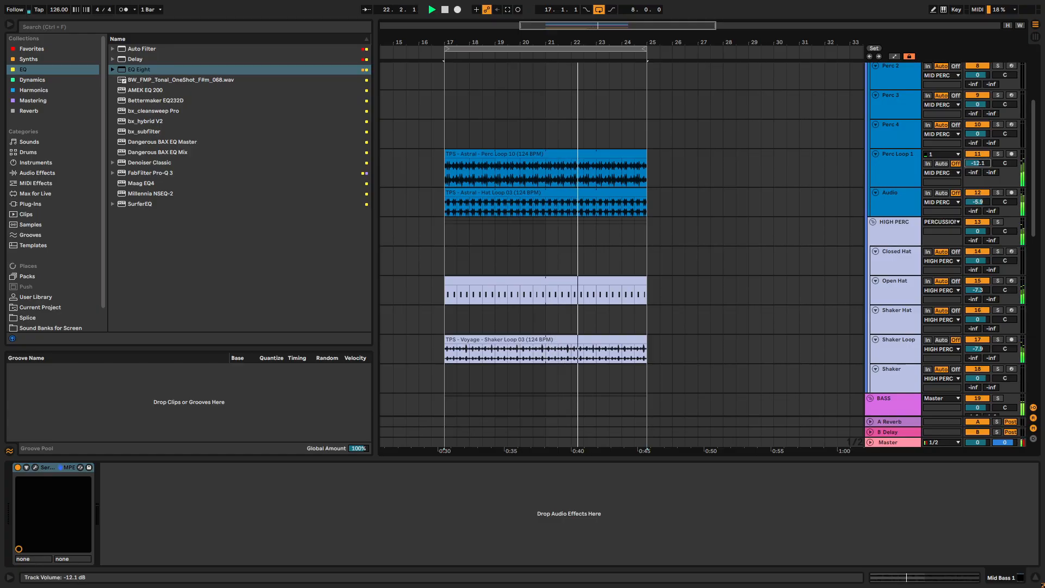
{"action": "scroll", "coordinate": [658, 243], "scroll_direction": "down", "scroll_amount": 5}
{"action": "key", "text": "space"}
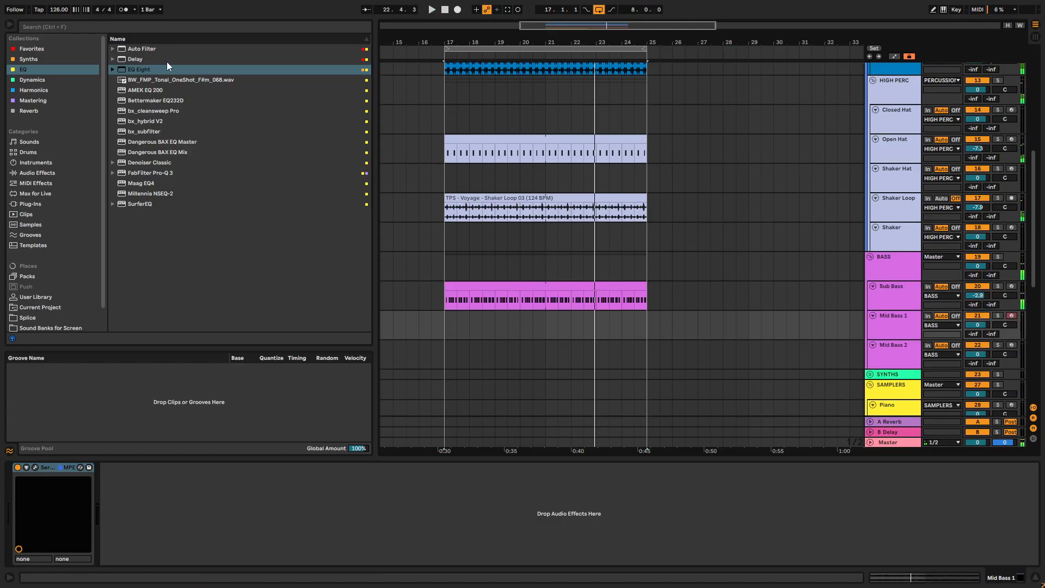
- Open Serum 2 on the Mid Bass 1 track and load the Big Slab wavetable from the Digital S2 Tables in oscillator A
{"action": "scroll", "coordinate": [748, 253], "scroll_direction": "down", "scroll_amount": 1}
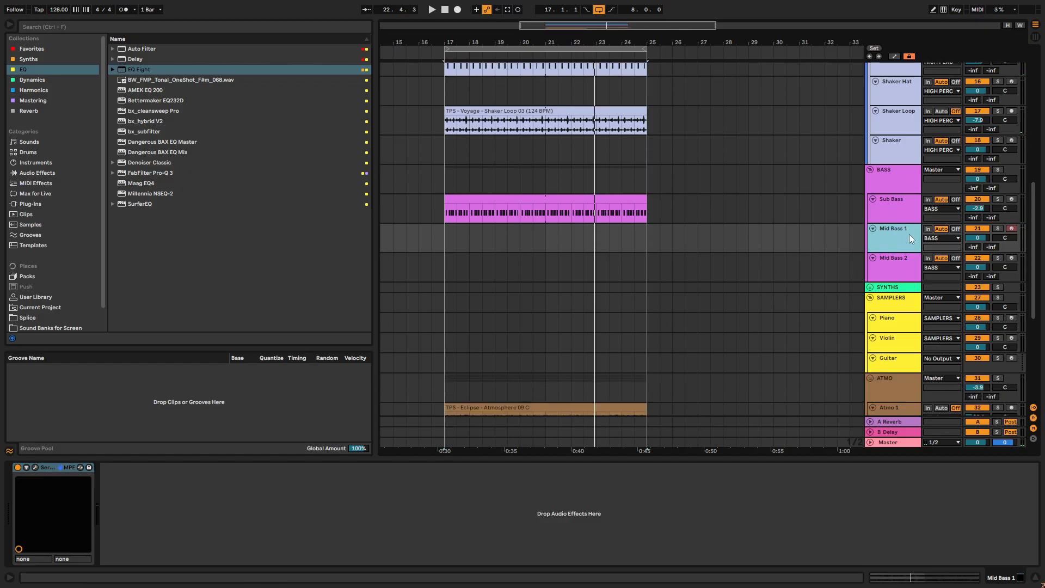
{"action": "left_click", "coordinate": [35, 467]}
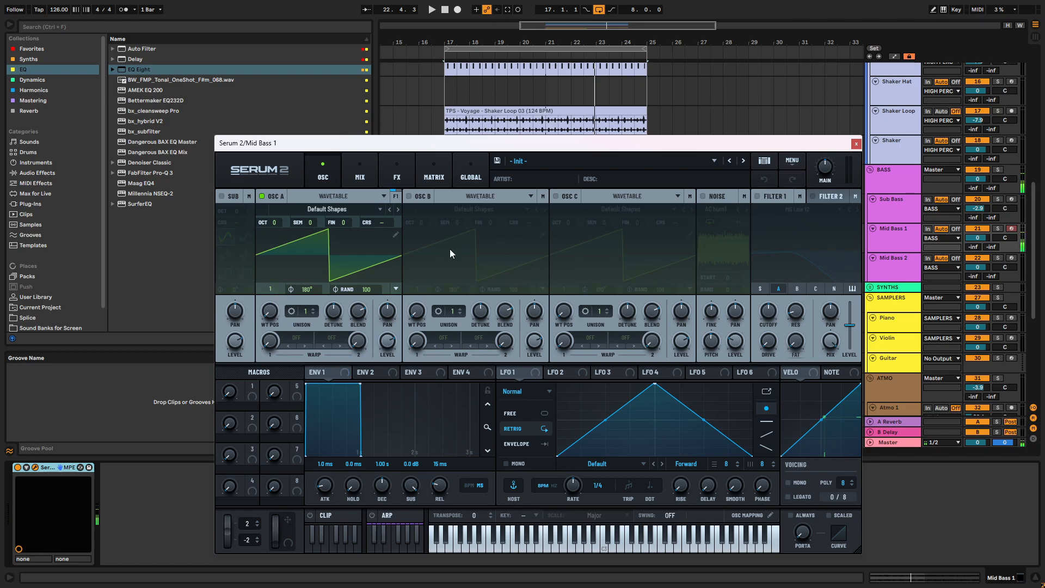
{"action": "left_click", "coordinate": [346, 209]}
{"action": "mouse_move", "coordinate": [328, 248]}
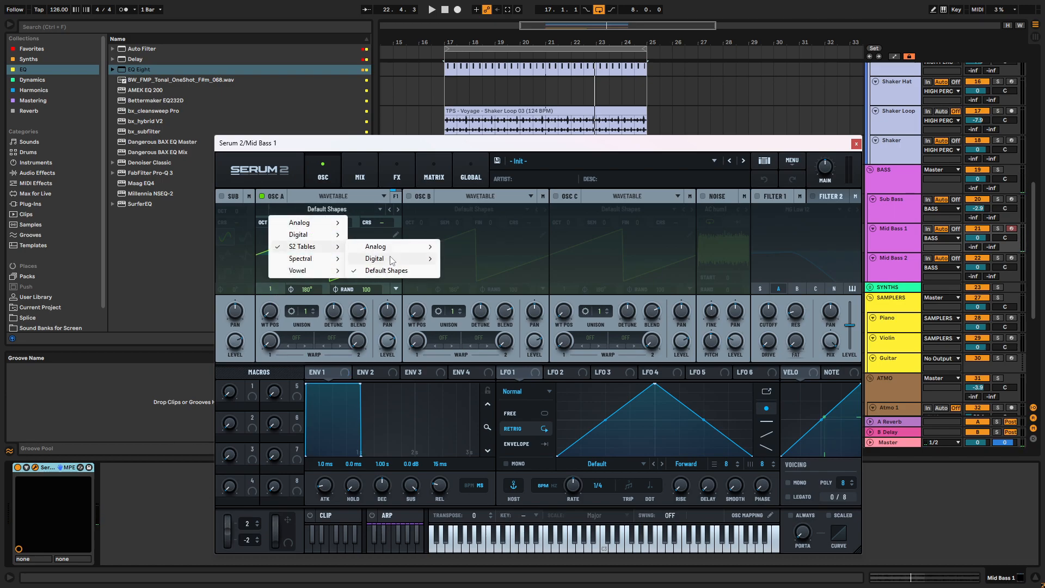
{"action": "mouse_move", "coordinate": [390, 260]}
{"action": "left_click", "coordinate": [486, 336]}
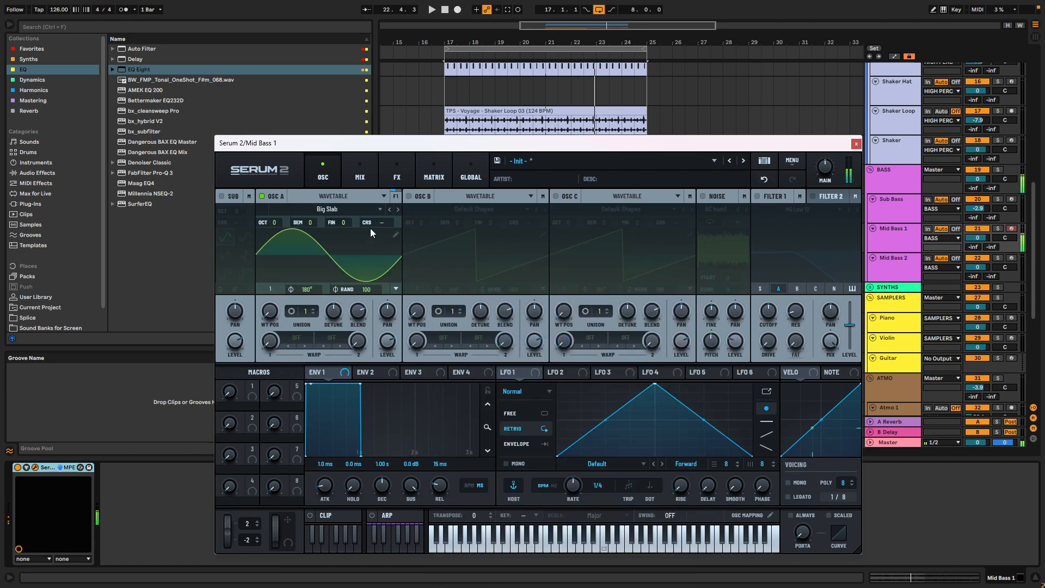
- Audition the Digital wavetables following Big Slab in oscillator A, up to Fish flips and morphs into Swordfish
{"action": "left_click", "coordinate": [397, 210]}
{"action": "left_click", "coordinate": [397, 210]}
{"action": "left_click", "coordinate": [397, 210]}
{"action": "left_click", "coordinate": [396, 210]}
{"action": "left_click", "coordinate": [397, 209]}
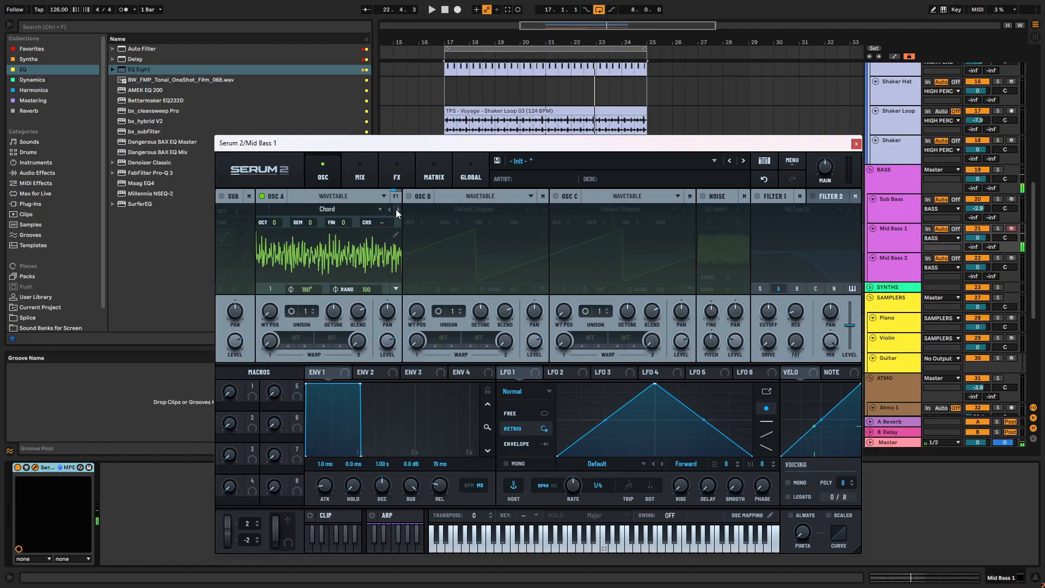
{"action": "left_click", "coordinate": [396, 209]}
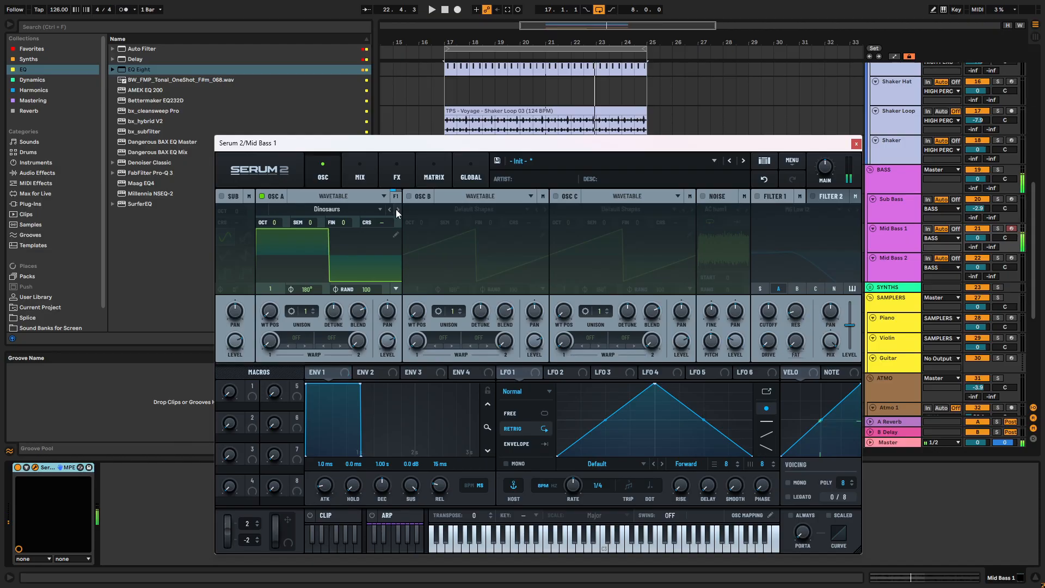
{"action": "left_click", "coordinate": [397, 208]}
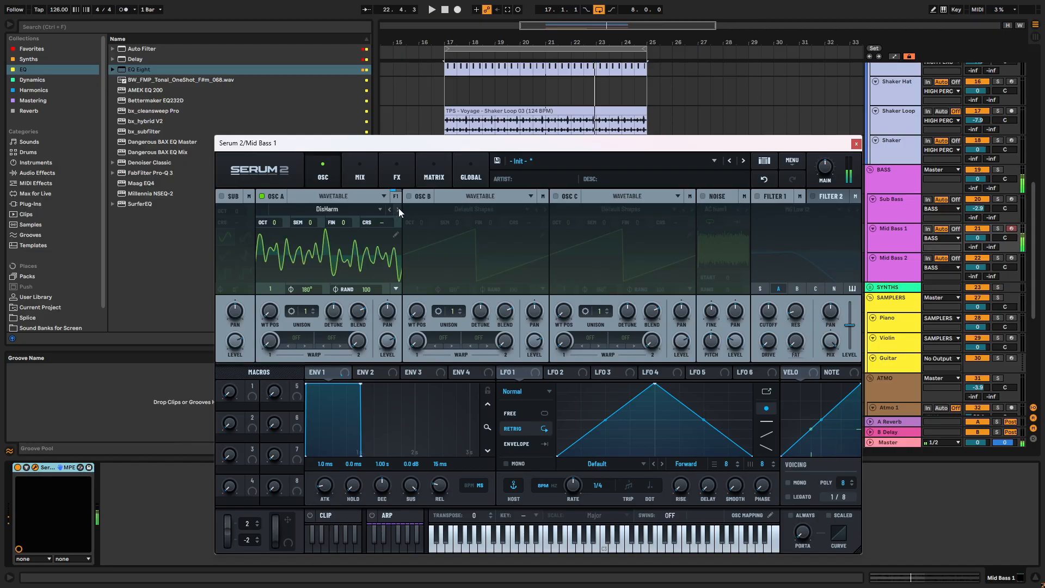
{"action": "left_click", "coordinate": [398, 209]}
{"action": "left_click", "coordinate": [398, 209]}
{"action": "left_click", "coordinate": [397, 209]}
{"action": "left_click", "coordinate": [398, 209]}
{"action": "left_click", "coordinate": [397, 209]}
{"action": "left_click", "coordinate": [397, 209]}
{"action": "left_click", "coordinate": [397, 209]}
- Switch oscillator A to the Analog S2 Tables and audition wavetables and positions, ending on AT Furthrrrr Mood Symmetry
{"action": "left_click", "coordinate": [374, 210]}
{"action": "mouse_move", "coordinate": [327, 247]}
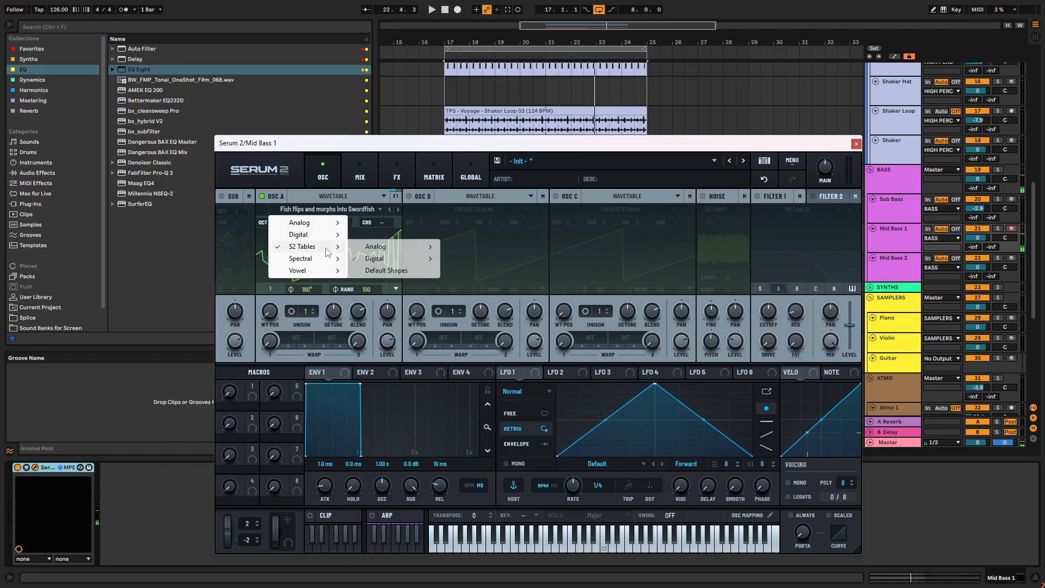
{"action": "mouse_move", "coordinate": [393, 252]}
{"action": "left_click", "coordinate": [469, 317]}
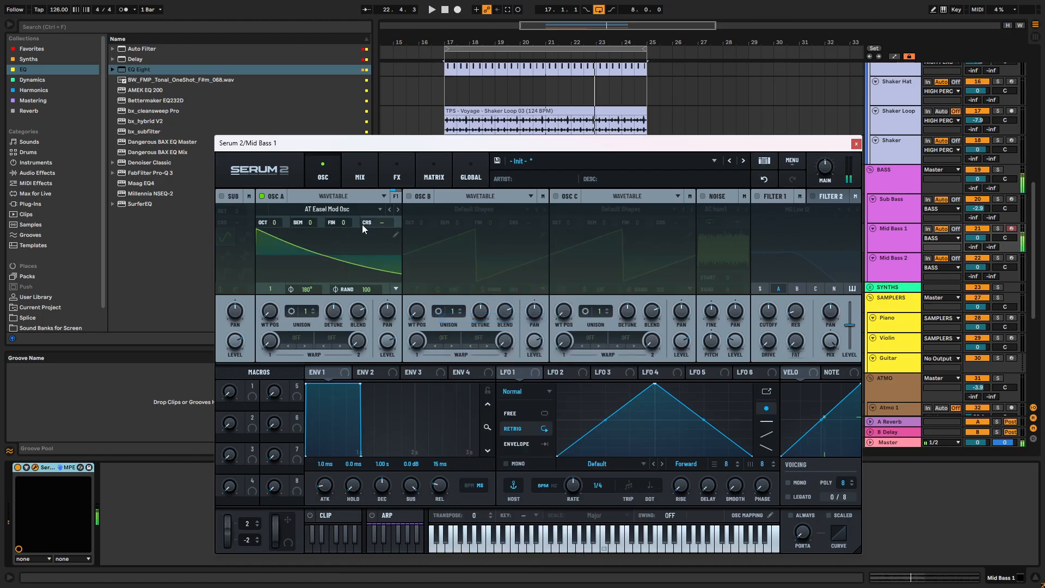
{"action": "left_click_drag", "start_coordinate": [275, 319], "coordinate": [370, 189]}
{"action": "left_click", "coordinate": [390, 209]}
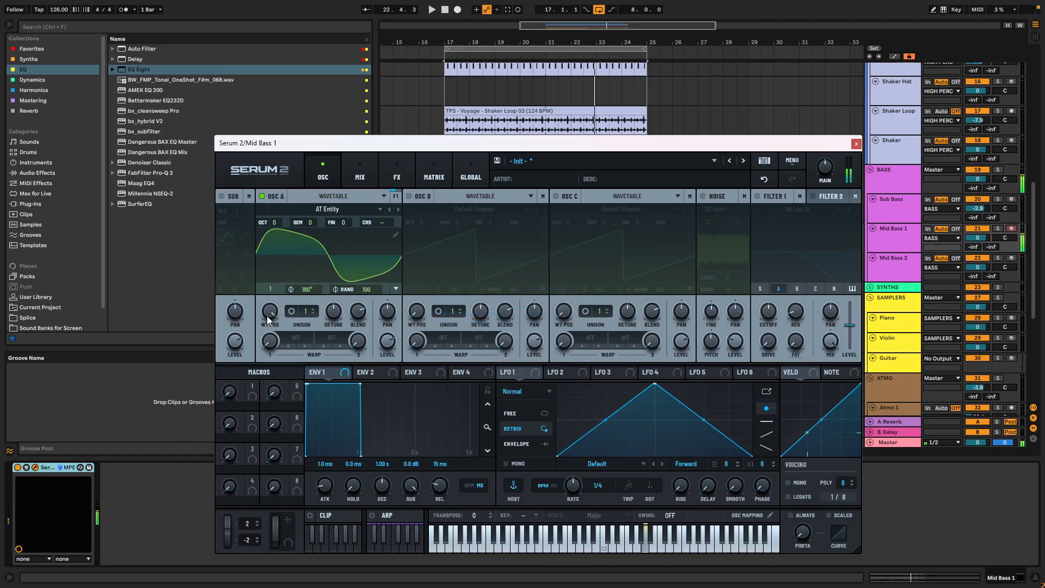
{"action": "left_click", "coordinate": [398, 209]}
{"action": "left_click", "coordinate": [397, 209]}
{"action": "left_click", "coordinate": [389, 210]}
- Set oscillator A to the AT Furthrrrr wavetable at position 200, one octave down
{"action": "left_click_drag", "start_coordinate": [270, 318], "coordinate": [276, 276]}
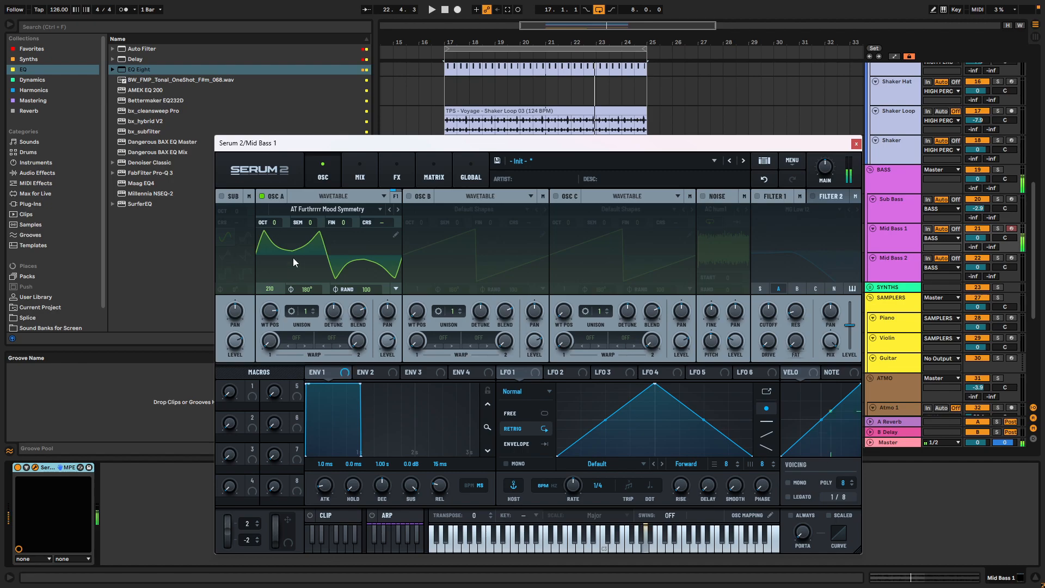
{"action": "left_click_drag", "start_coordinate": [274, 222], "coordinate": [282, 246]}
{"action": "left_click", "coordinate": [398, 209]}
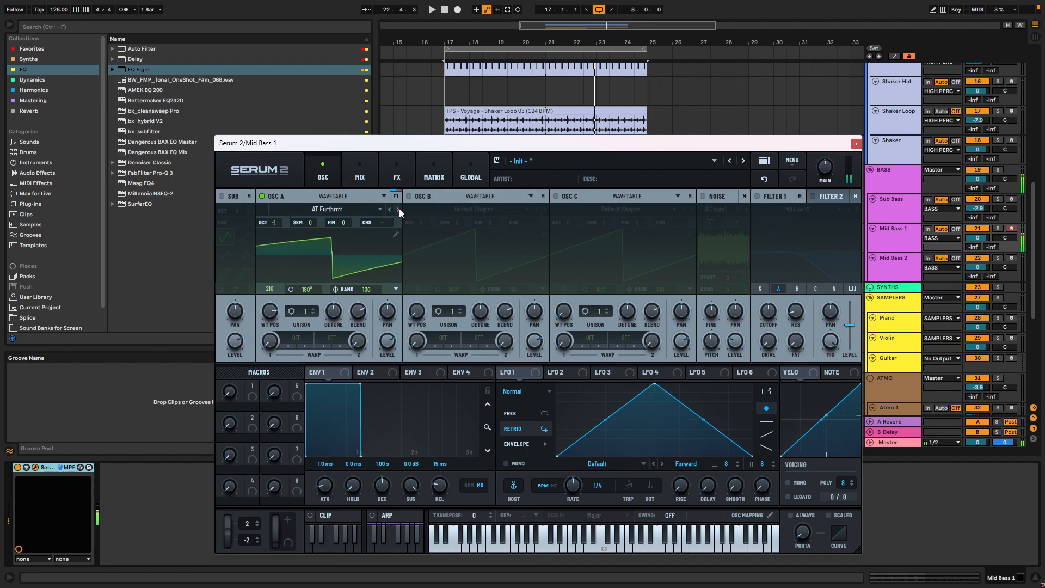
{"action": "mouse_move", "coordinate": [278, 314]}
{"action": "left_mouse_down"}
{"action": "mouse_move", "coordinate": [276, 325]}
{"action": "mouse_move", "coordinate": [276, 313]}
{"action": "left_mouse_up"}
- Give oscillator A 5 unison voices and reduce its unison detune
{"action": "double_click", "coordinate": [309, 311]}
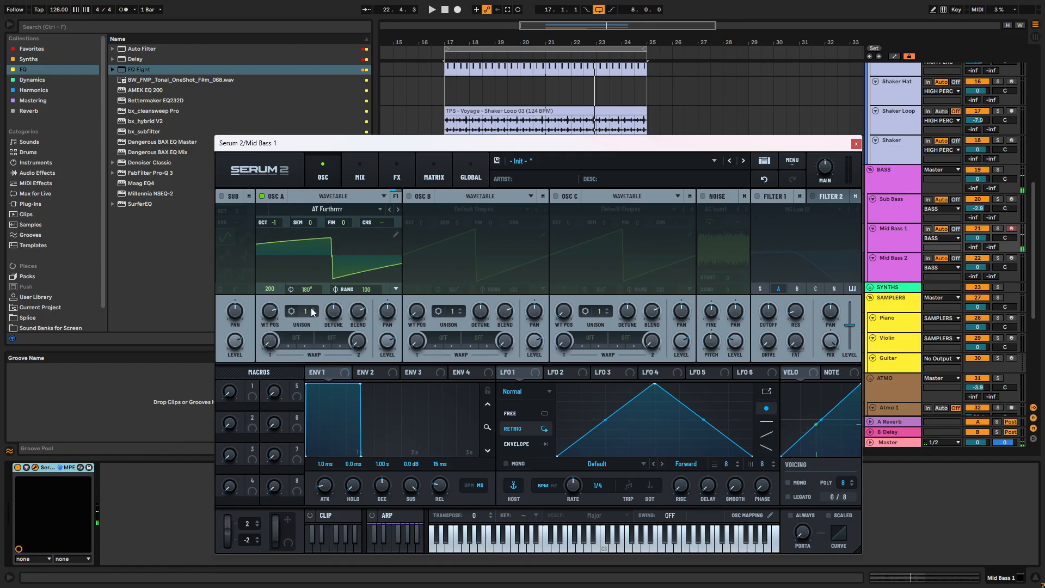
{"action": "type", "text": "2"}
{"action": "key", "text": "Return"}
{"action": "left_click", "coordinate": [314, 308]}
{"action": "left_click", "coordinate": [314, 308]}
{"action": "left_click", "coordinate": [314, 309]}
{"action": "mouse_move", "coordinate": [337, 312]}
{"action": "left_mouse_down"}
{"action": "mouse_move", "coordinate": [335, 339]}
{"action": "mouse_move", "coordinate": [334, 325]}
{"action": "left_mouse_up"}
- Set oscillator A's first warp mode to Asym+ and raise its amount
{"action": "left_click", "coordinate": [308, 345]}
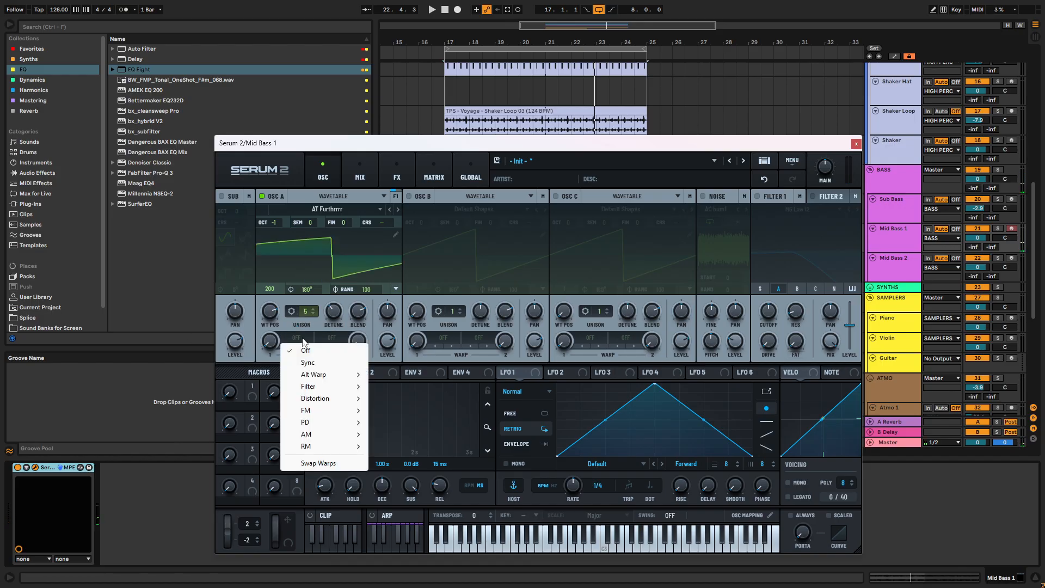
{"action": "mouse_move", "coordinate": [306, 376]}
{"action": "left_click", "coordinate": [398, 422]}
{"action": "left_click_drag", "start_coordinate": [270, 340], "coordinate": [276, 316]}
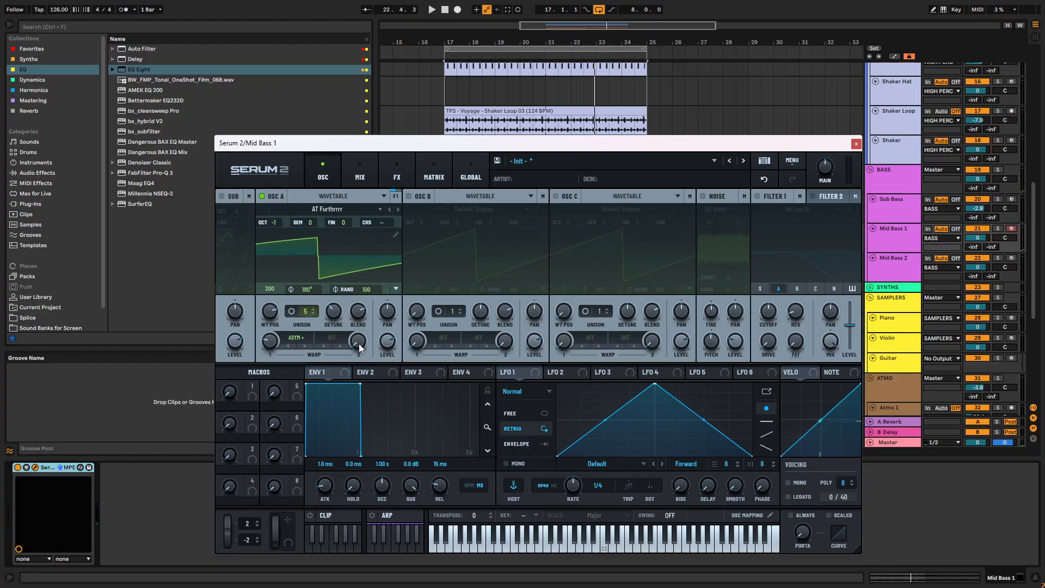
- Set oscillator A's second warp mode to PD (B)
{"action": "left_click", "coordinate": [320, 338]}
{"action": "left_click", "coordinate": [335, 334]}
{"action": "left_click", "coordinate": [336, 334]}
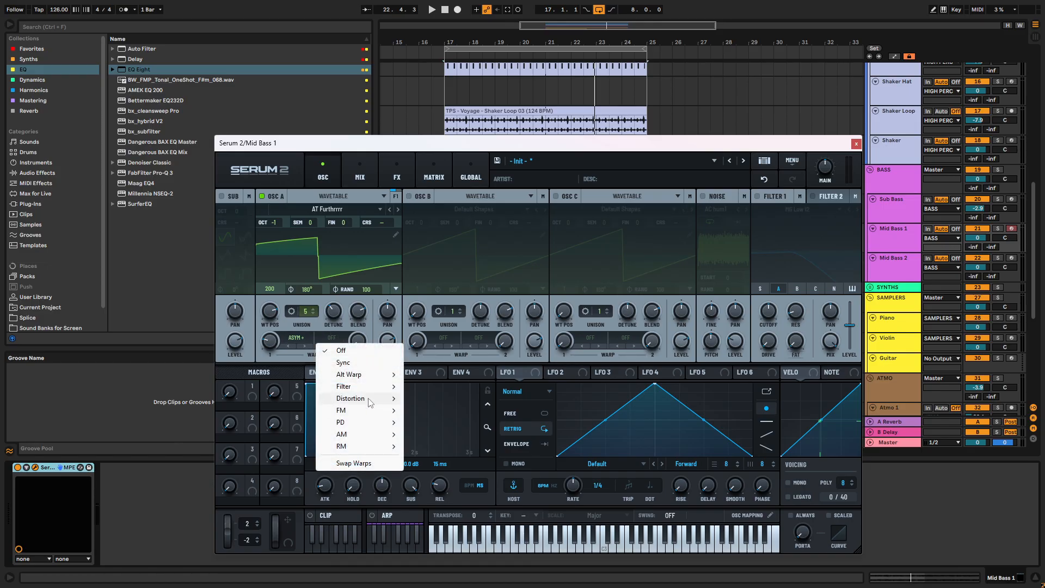
{"action": "mouse_move", "coordinate": [341, 423]}
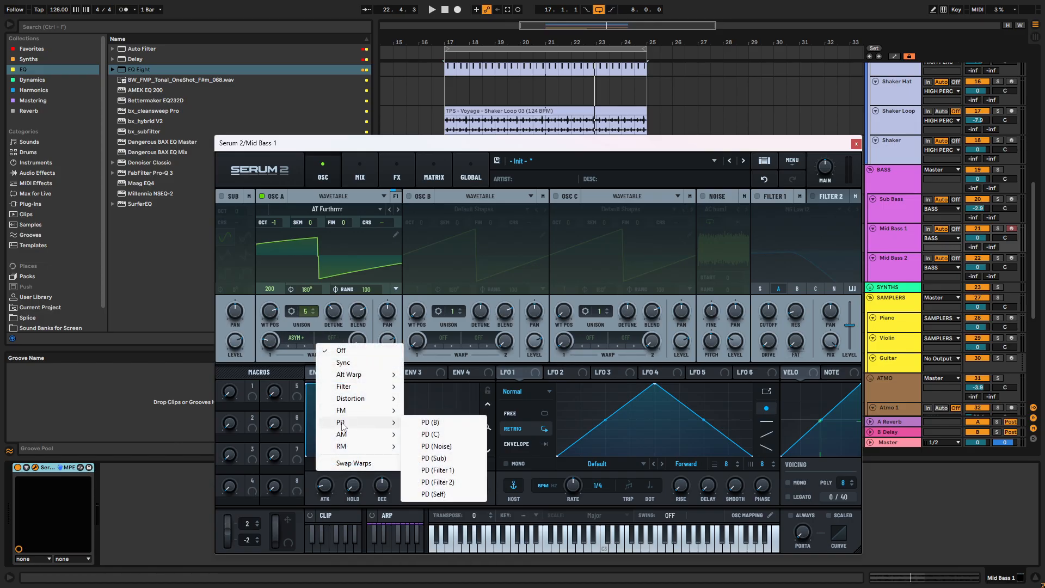
{"action": "left_click", "coordinate": [435, 424]}
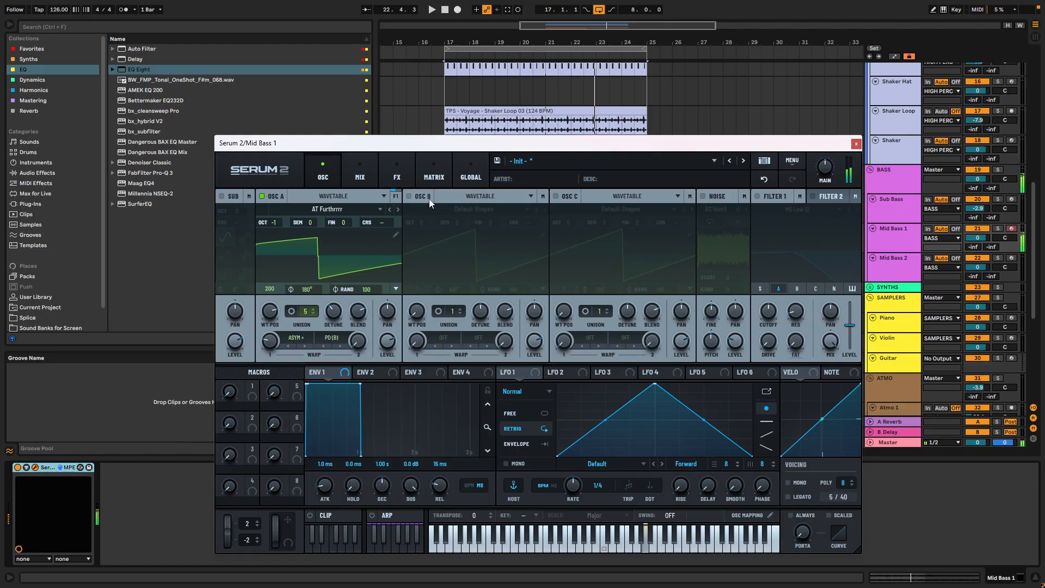
- Enable oscillator B at 0% level with wavetable position 3, and raise oscillator A's second warp amount
{"action": "left_click", "coordinate": [408, 195]}
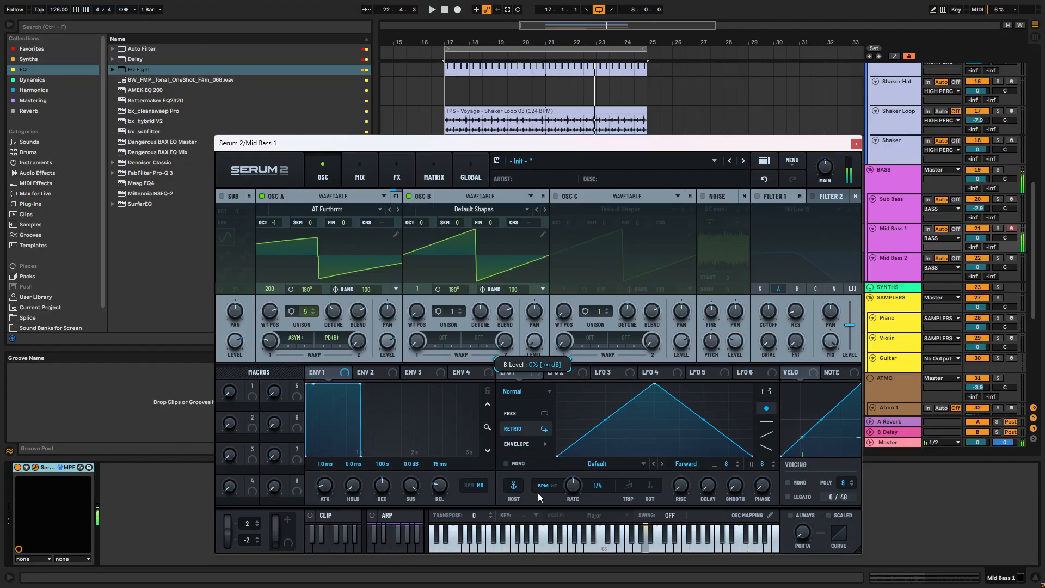
{"action": "left_click_drag", "start_coordinate": [416, 311], "coordinate": [417, 237]}
{"action": "left_click_drag", "start_coordinate": [362, 346], "coordinate": [424, 375]}
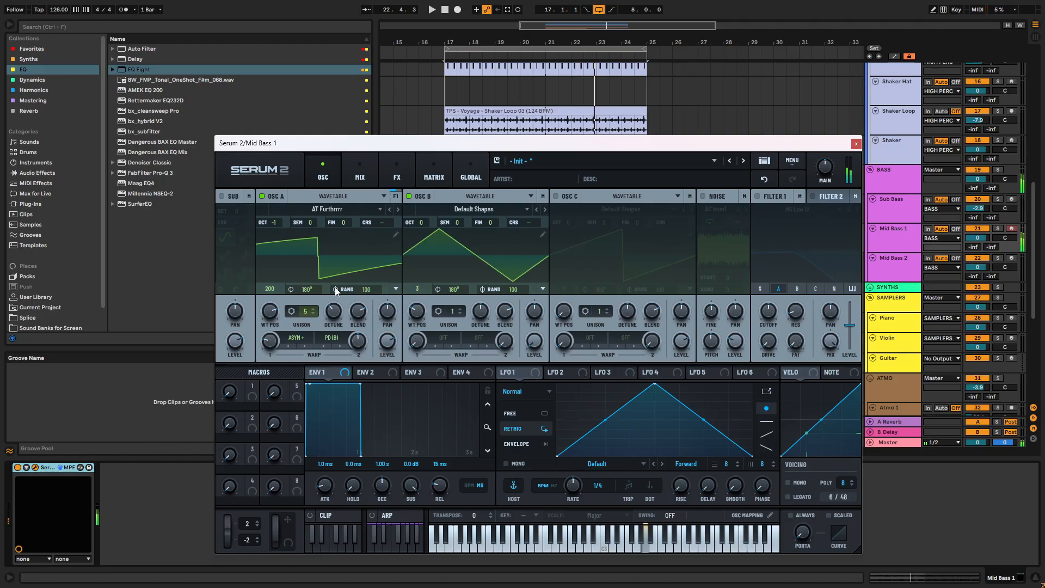
- Set oscillator B to octave -1 and oscillator A to octave -2, with oscillator A's first warp at 40%
{"action": "mouse_move", "coordinate": [421, 222]}
{"action": "left_mouse_down"}
{"action": "mouse_move", "coordinate": [424, 251]}
{"action": "mouse_move", "coordinate": [424, 238]}
{"action": "left_mouse_up"}
{"action": "left_click_drag", "start_coordinate": [278, 225], "coordinate": [275, 234]}
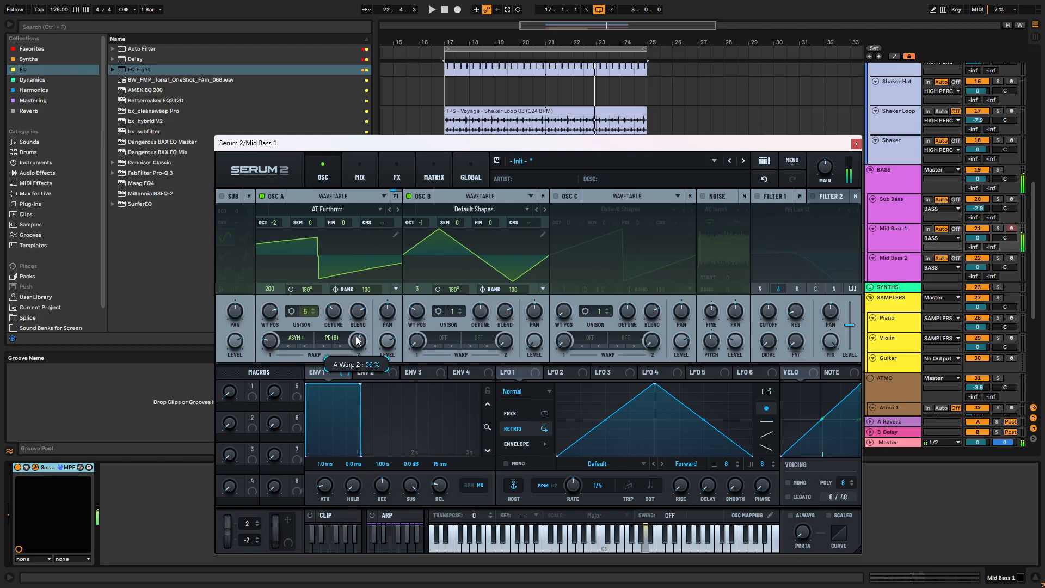
{"action": "left_click_drag", "start_coordinate": [273, 338], "coordinate": [320, 360]}
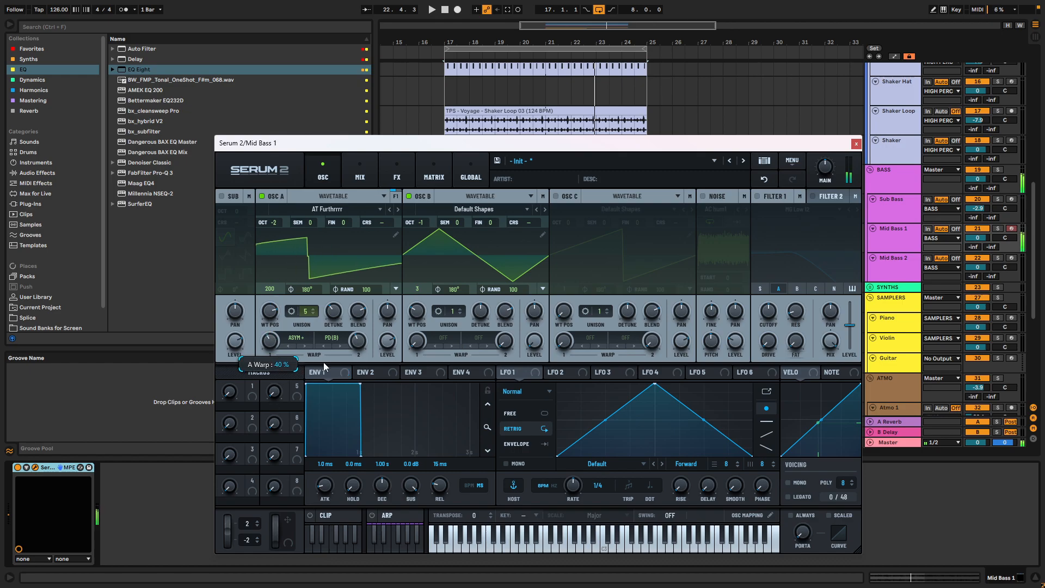
- Step through oscillator A's first warp modes past Mirror and Remap 3, settling on Diode 1
{"action": "left_click", "coordinate": [305, 345]}
{"action": "left_click", "coordinate": [305, 345]}
{"action": "left_click", "coordinate": [305, 345]}
{"action": "left_click", "coordinate": [305, 345]}
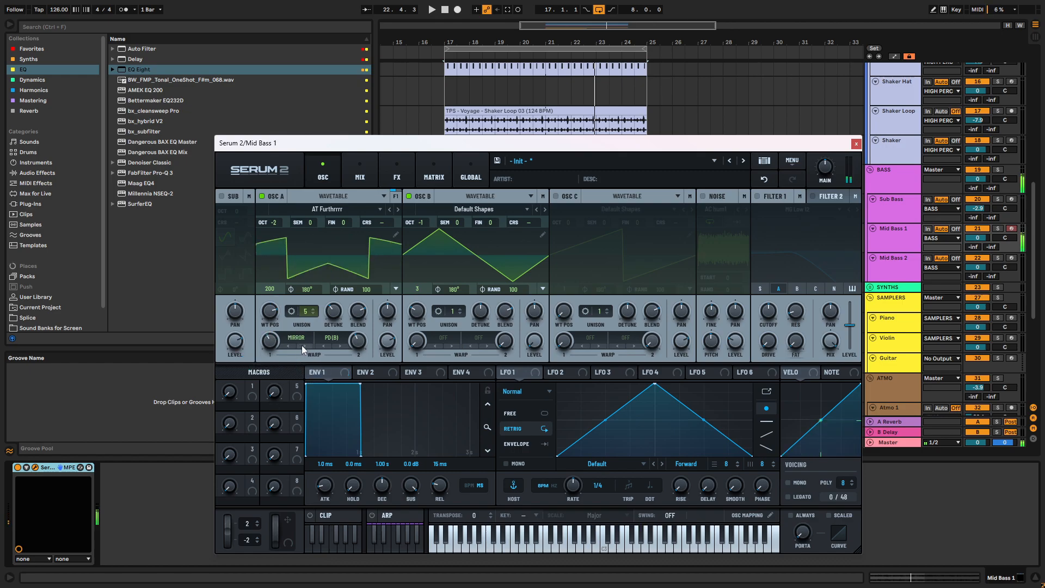
{"action": "left_click", "coordinate": [302, 345]}
{"action": "left_click", "coordinate": [303, 345]}
{"action": "left_click", "coordinate": [301, 346]}
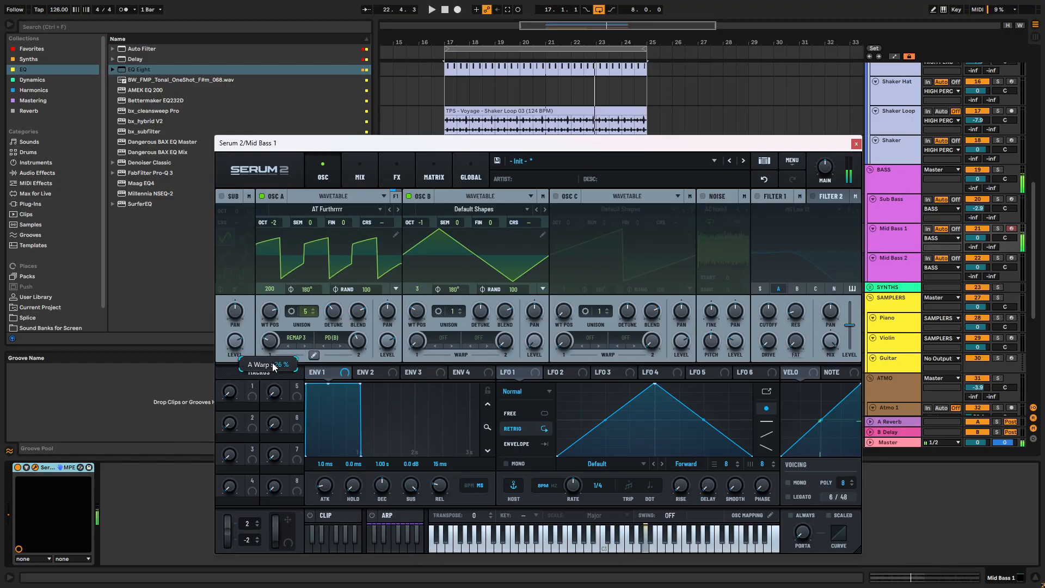
{"action": "left_click", "coordinate": [299, 348]}
{"action": "left_click", "coordinate": [299, 347]}
{"action": "left_click", "coordinate": [299, 347]}
{"action": "left_click", "coordinate": [300, 347]}
{"action": "left_click", "coordinate": [299, 347]}
{"action": "left_click", "coordinate": [299, 347]}
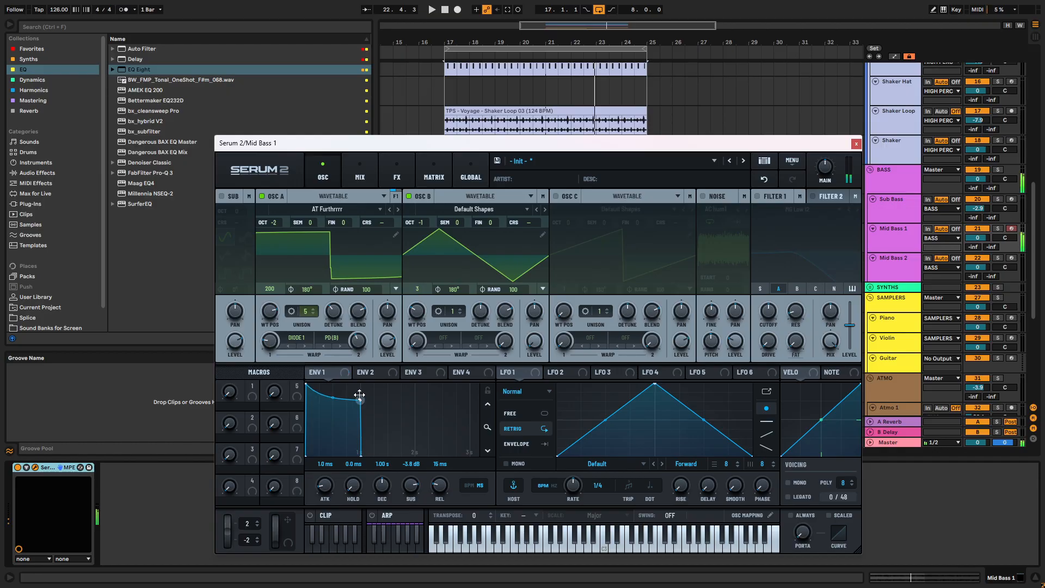
- Set envelope 1's decay to 835 ms at full sustain, and assign envelope 2 to the Filter 1 cutoff
{"action": "left_click_drag", "start_coordinate": [359, 387], "coordinate": [360, 388]}
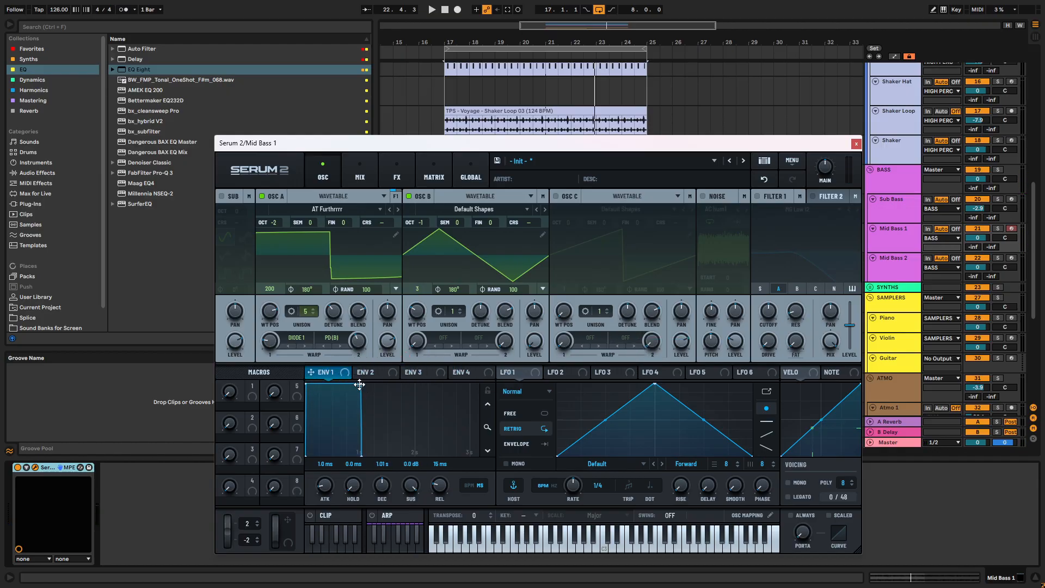
{"action": "left_click_drag", "start_coordinate": [359, 385], "coordinate": [370, 329]}
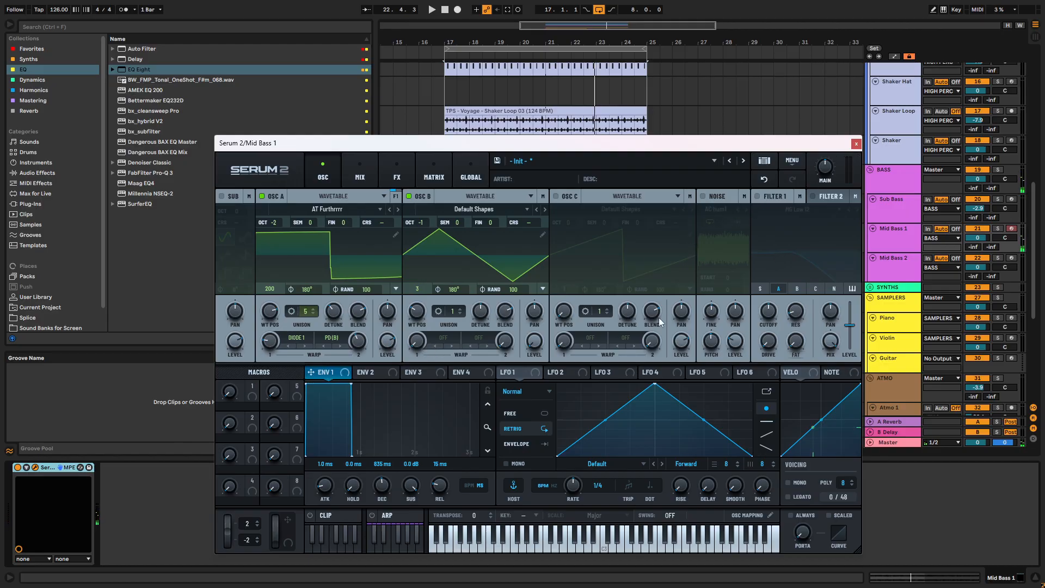
{"action": "left_click_drag", "start_coordinate": [373, 374], "coordinate": [768, 311]}
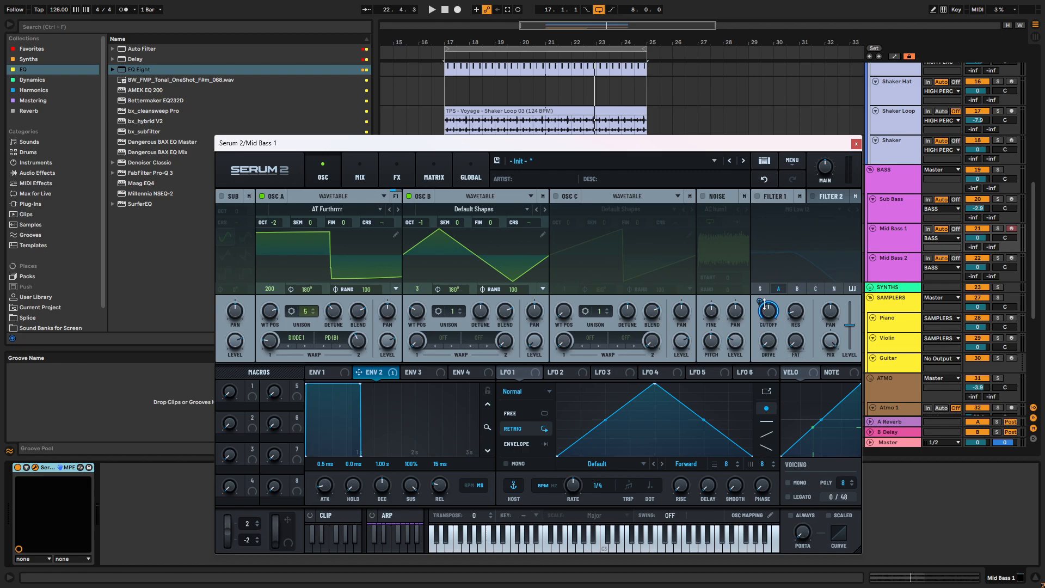
{"action": "mouse_move", "coordinate": [766, 302]}
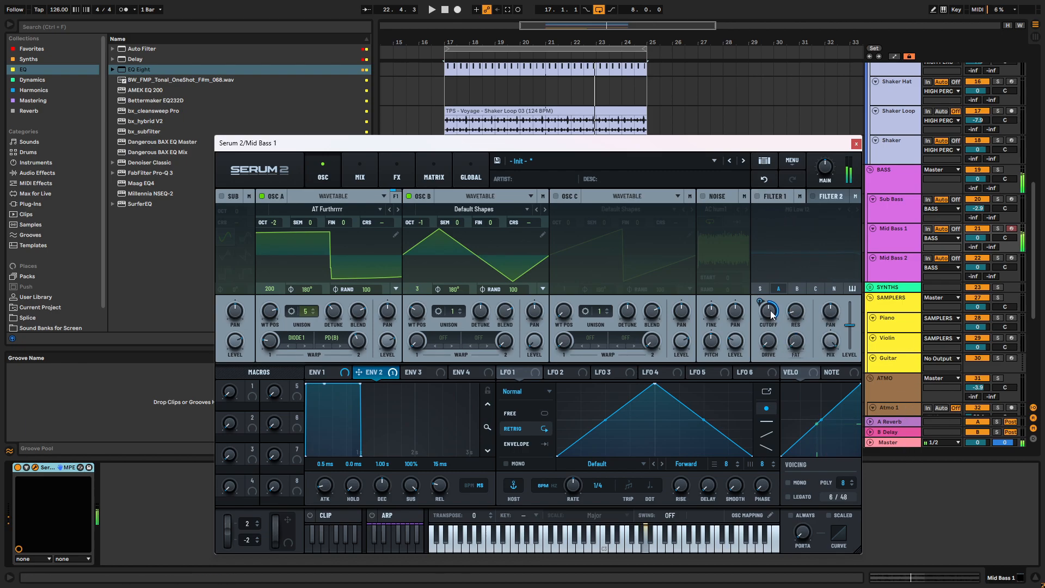
- Enable Filter 1 as MG Low 12, route oscillator B through it and raise oscillator B's level
{"action": "mouse_move", "coordinate": [334, 329]}
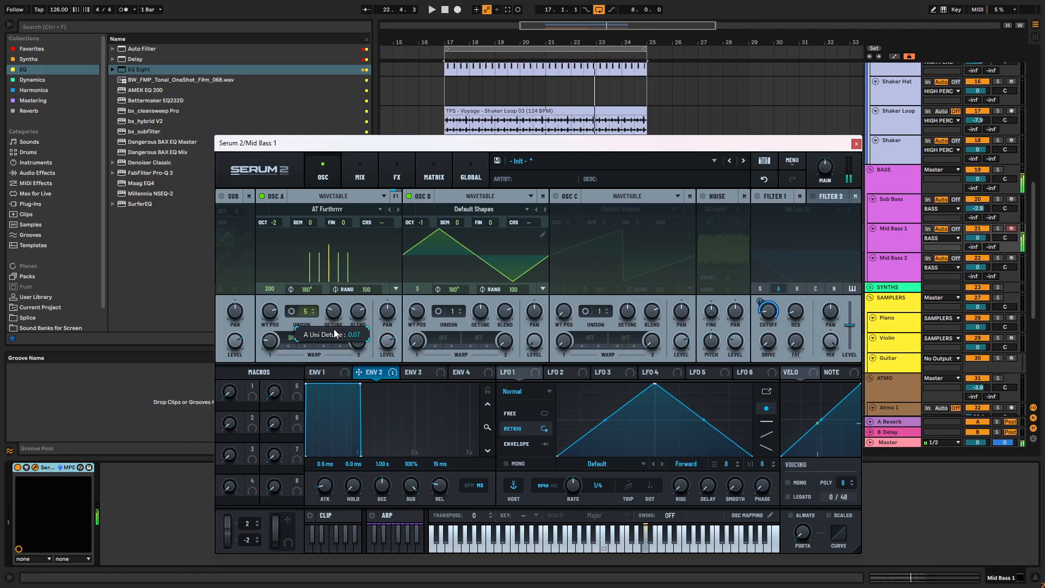
{"action": "left_click", "coordinate": [757, 196]}
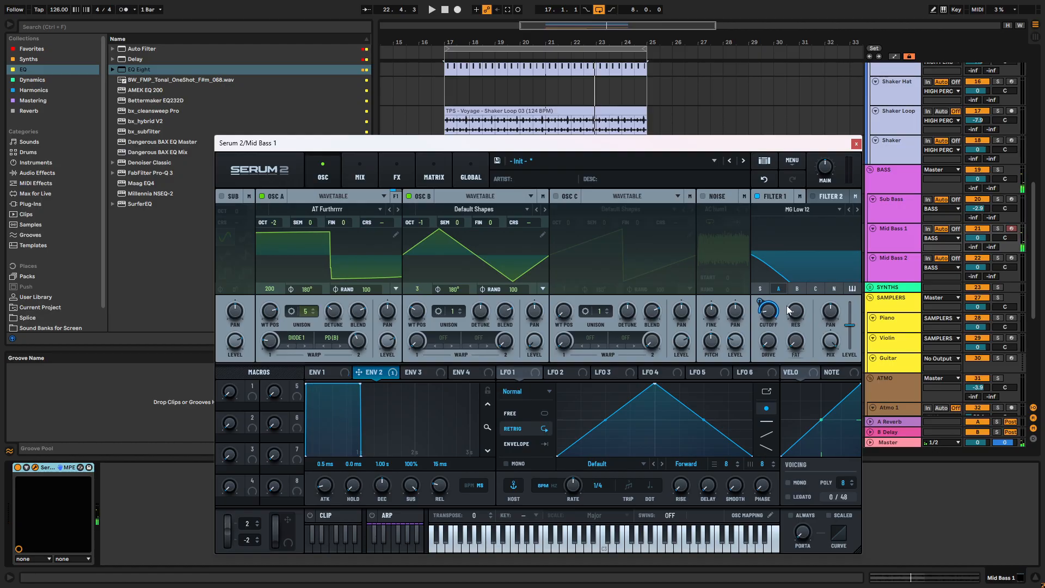
{"action": "left_click", "coordinate": [797, 288]}
{"action": "left_click_drag", "start_coordinate": [538, 342], "coordinate": [539, 291]}
- Shape envelope 2 as a pluck with no sustain and a 440 ms decay, and adjust its modulation of the filter cutoff
{"action": "left_click_drag", "start_coordinate": [361, 383], "coordinate": [329, 455]}
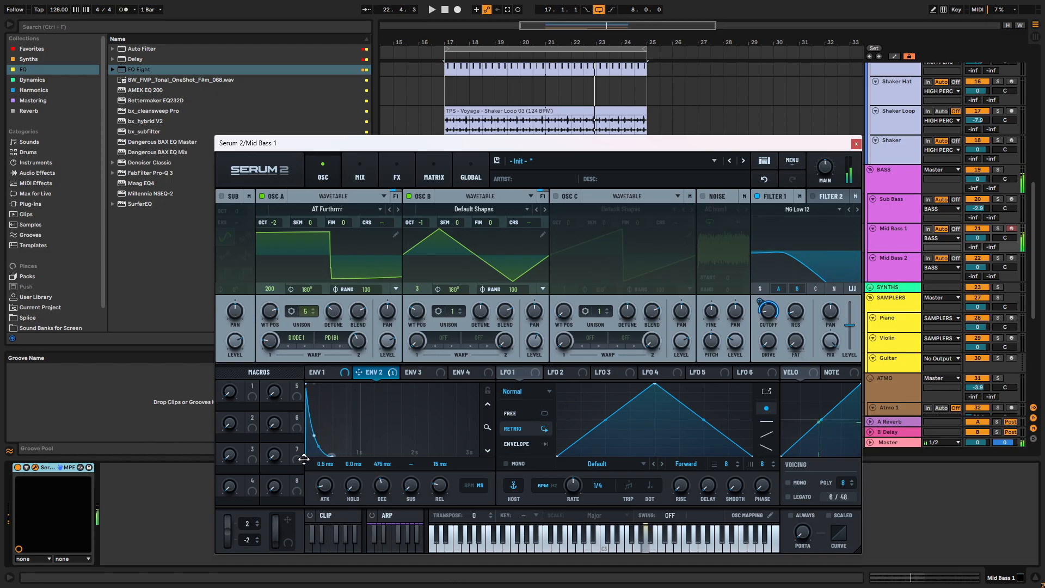
{"action": "mouse_move", "coordinate": [759, 301]}
{"action": "left_mouse_down"}
{"action": "mouse_move", "coordinate": [757, 323]}
{"action": "mouse_move", "coordinate": [760, 308]}
{"action": "left_mouse_up"}
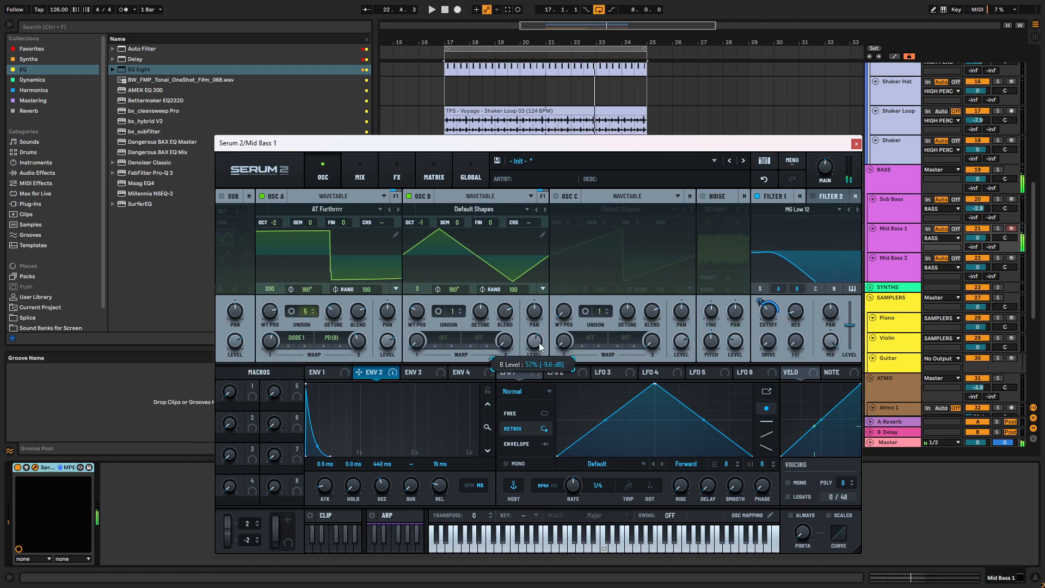
- Switch Filter 1 to MG Low 18, then set envelope 2's sustain to 85% and release to 274 ms
{"action": "left_click", "coordinate": [856, 209]}
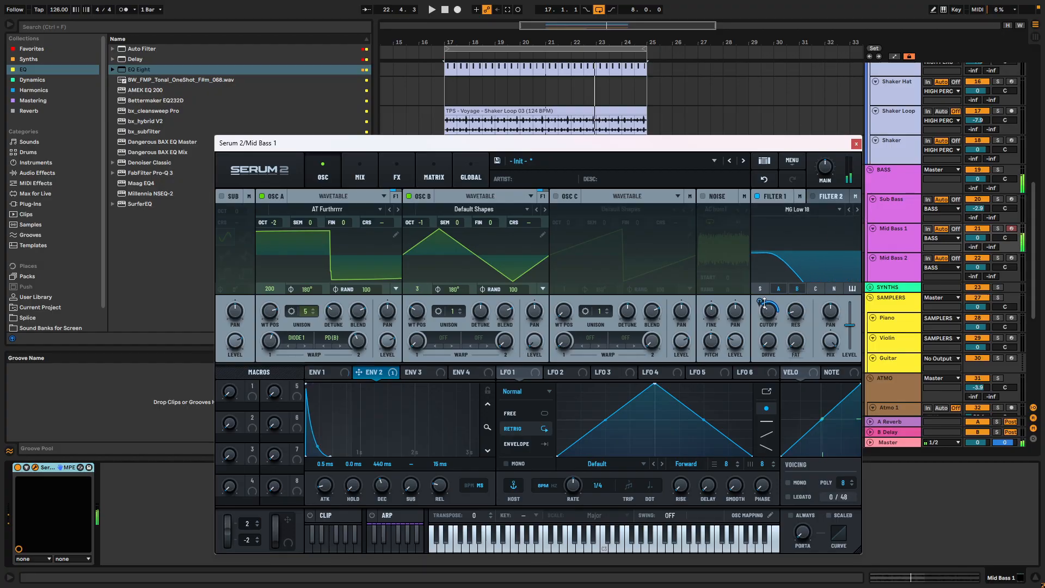
{"action": "left_click_drag", "start_coordinate": [409, 480], "coordinate": [413, 452]}
{"action": "left_click_drag", "start_coordinate": [387, 483], "coordinate": [438, 463]}
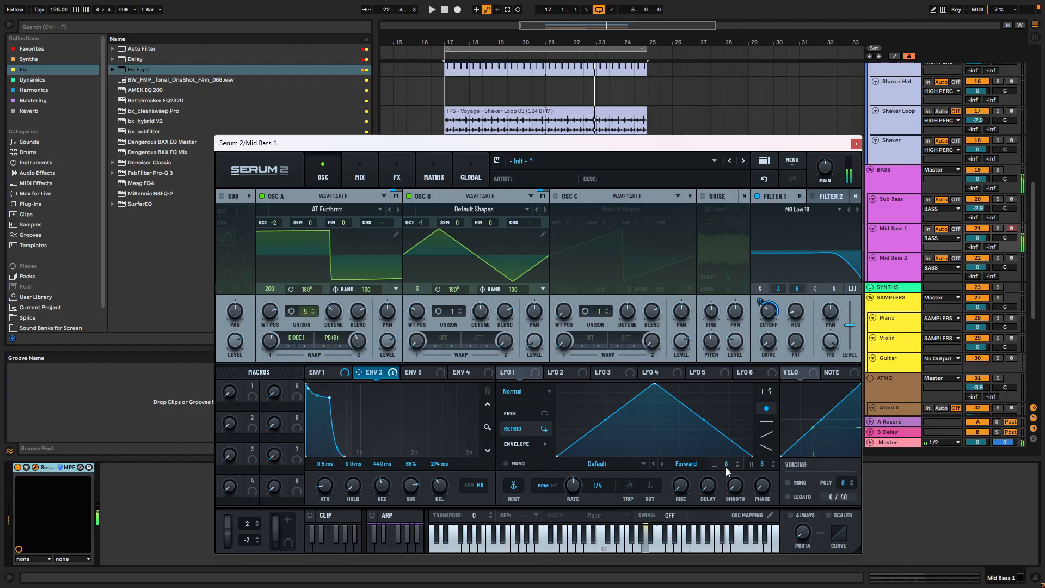
- Enable mono voicing, set oscillator A's phase to 91°, and set the random phase of oscillators A and B to 0
{"action": "left_click", "coordinate": [788, 482]}
{"action": "left_click_drag", "start_coordinate": [367, 290], "coordinate": [356, 463]}
{"action": "left_click_drag", "start_coordinate": [309, 291], "coordinate": [313, 330]}
{"action": "left_click_drag", "start_coordinate": [512, 289], "coordinate": [482, 388]}
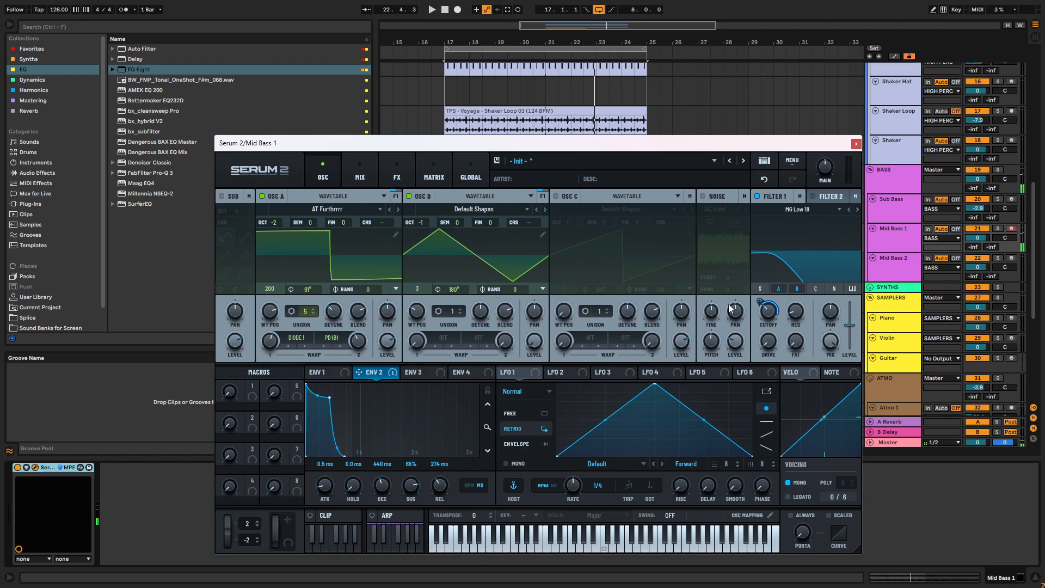
- Over the playing loop, shorten envelope 2 to about 270 ms decay and 2% sustain, and drop oscillator A to octave -3
{"action": "key", "text": "space"}
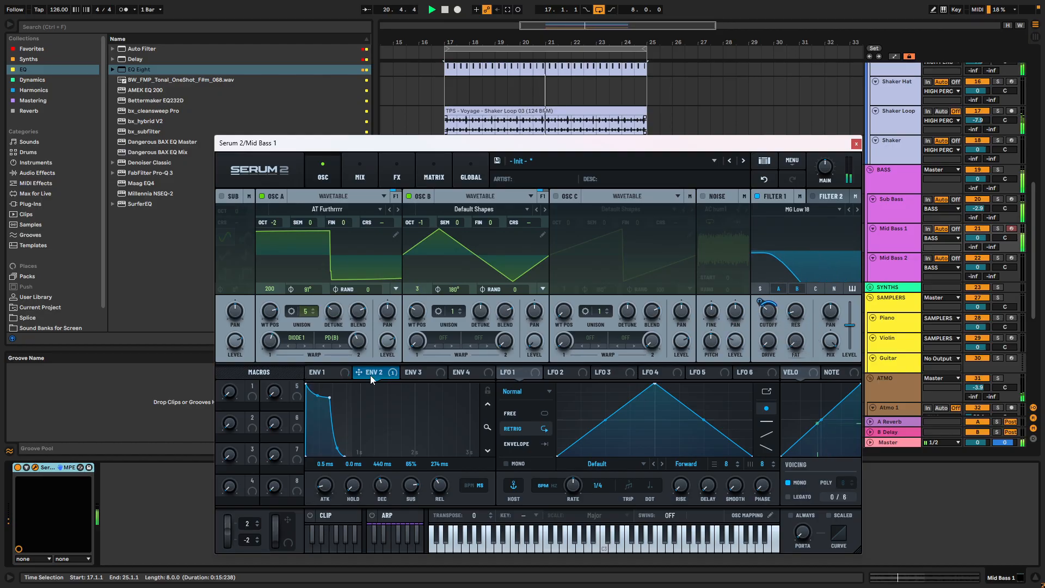
{"action": "left_click_drag", "start_coordinate": [330, 398], "coordinate": [308, 447]}
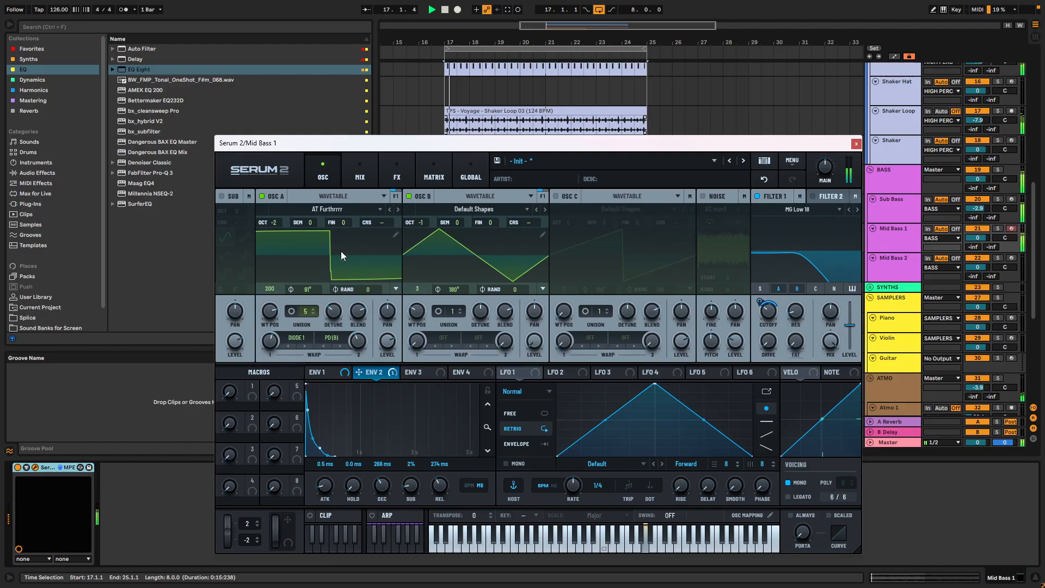
{"action": "left_click_drag", "start_coordinate": [272, 222], "coordinate": [272, 237]}
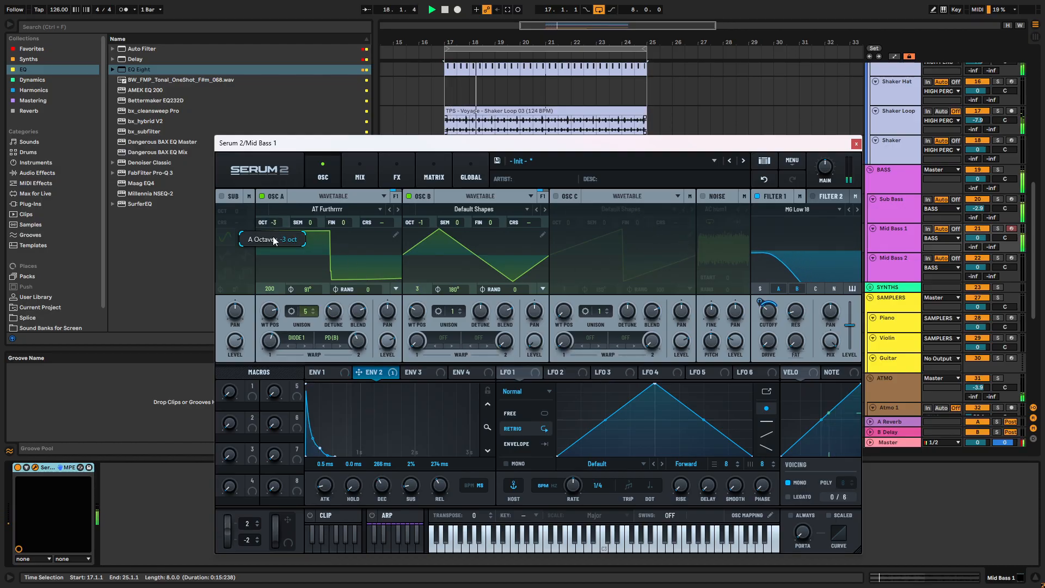
- Lower the Filter 1 cutoff to about 63 Hz and soften envelope 2's attack to 2.1 ms
{"action": "left_click_drag", "start_coordinate": [768, 313], "coordinate": [768, 320]}
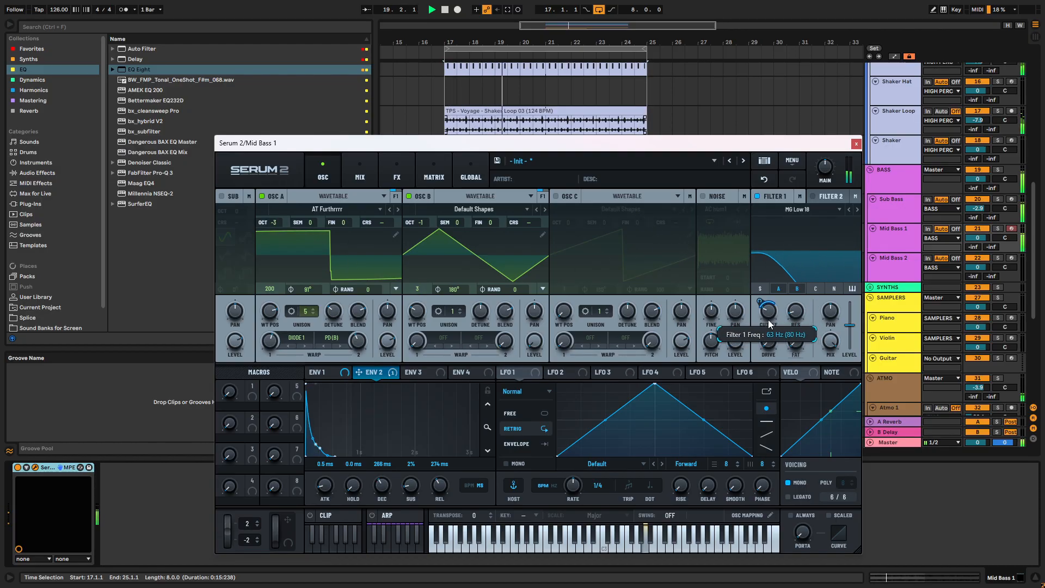
{"action": "left_click_drag", "start_coordinate": [409, 484], "coordinate": [411, 504]}
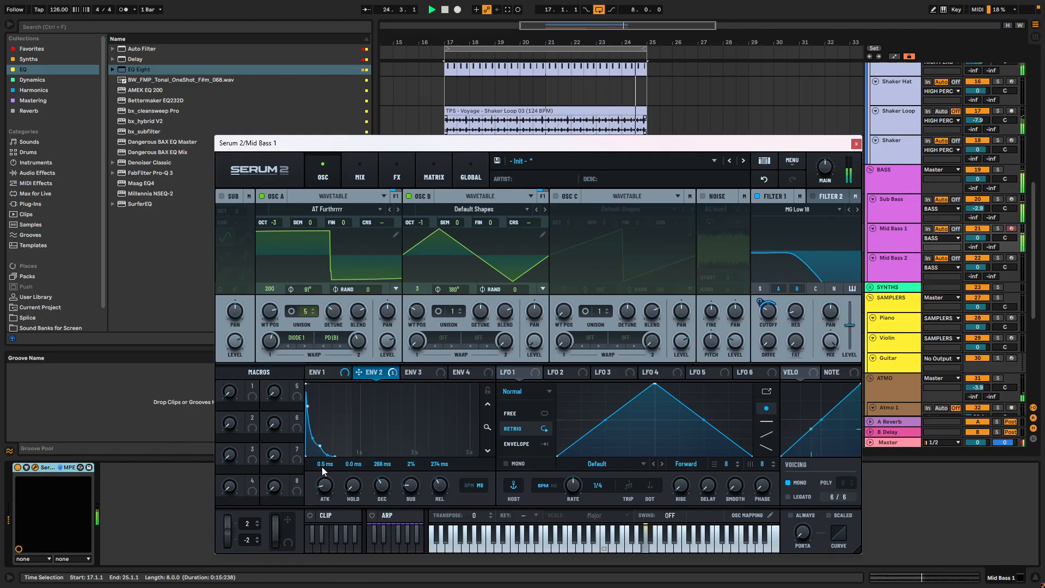
{"action": "left_click_drag", "start_coordinate": [325, 496], "coordinate": [336, 489]}
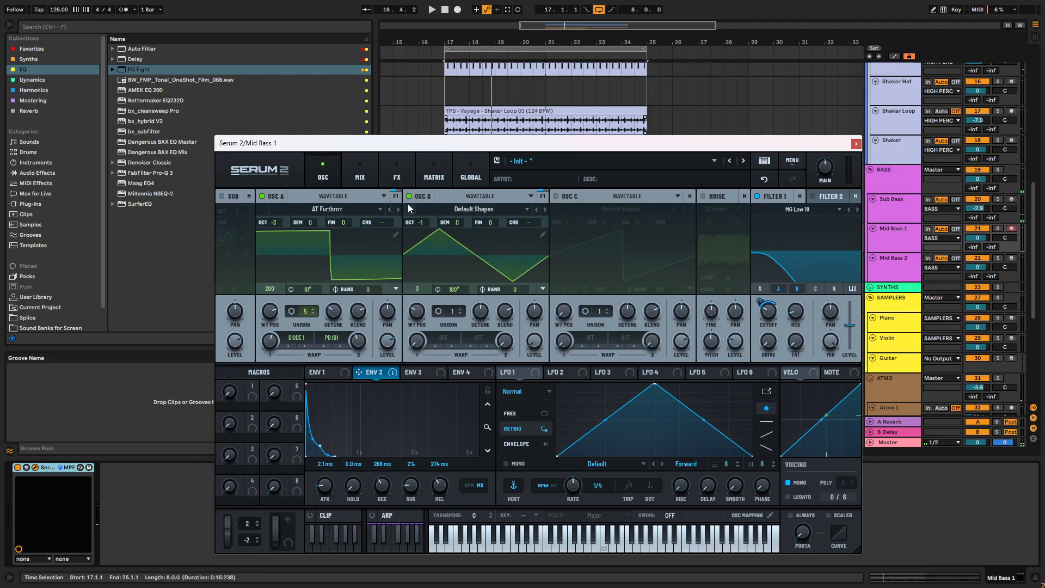
{"action": "left_click", "coordinate": [396, 173]}
{"action": "left_click", "coordinate": [322, 173]}
{"action": "left_click", "coordinate": [384, 163]}
{"action": "left_click", "coordinate": [323, 172]}
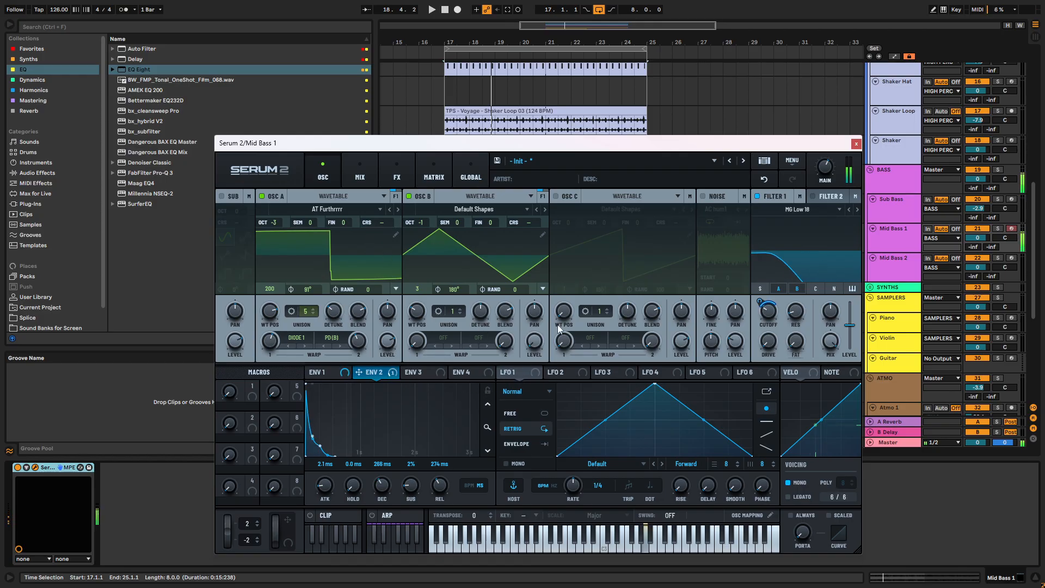
- Set LFO 1 to free-running and bend the rising slope of its triangle with an added point
{"action": "left_click", "coordinate": [536, 373]}
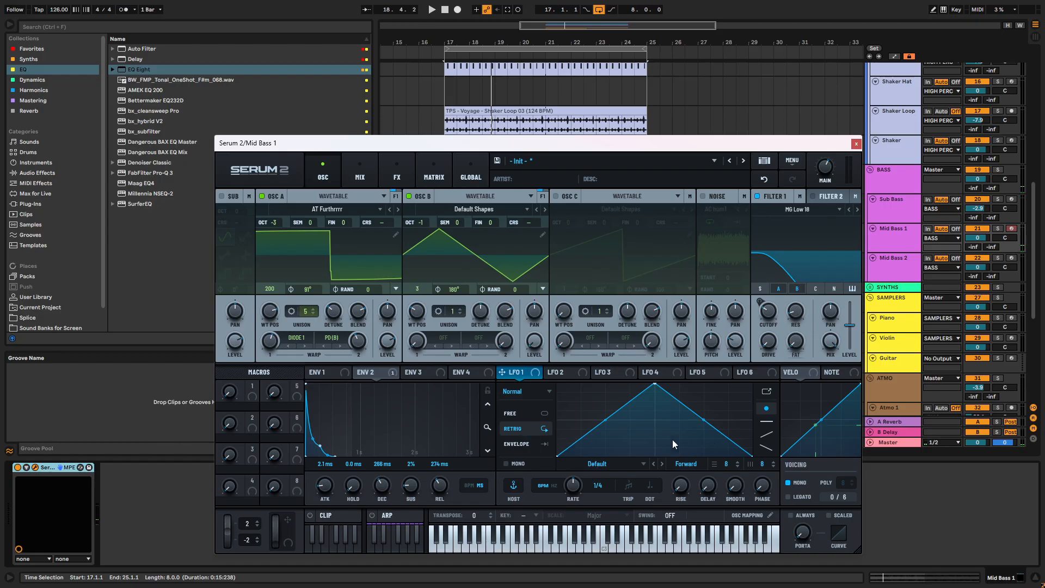
{"action": "left_click", "coordinate": [538, 392]}
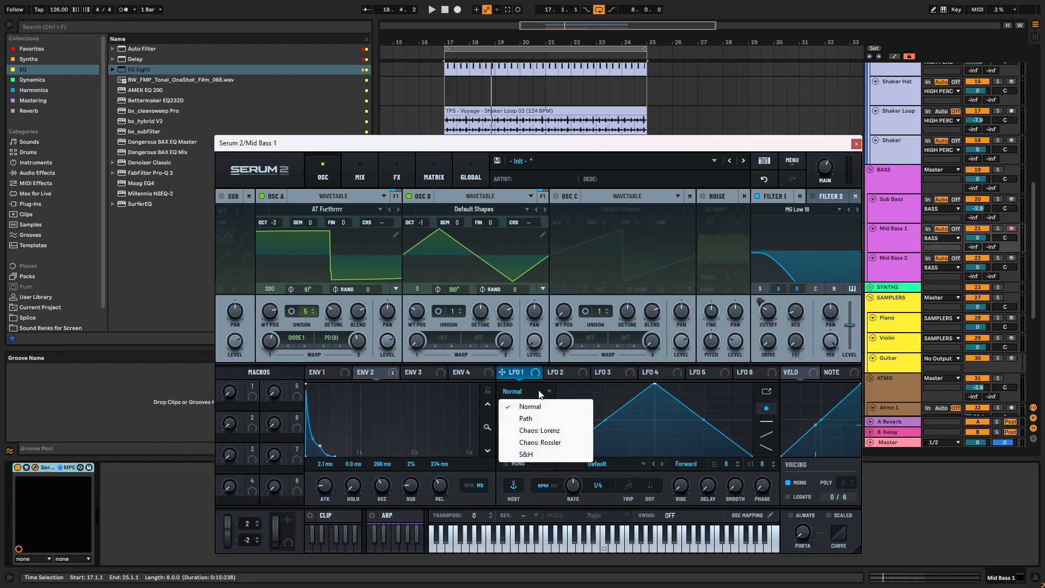
{"action": "left_click", "coordinate": [539, 391]}
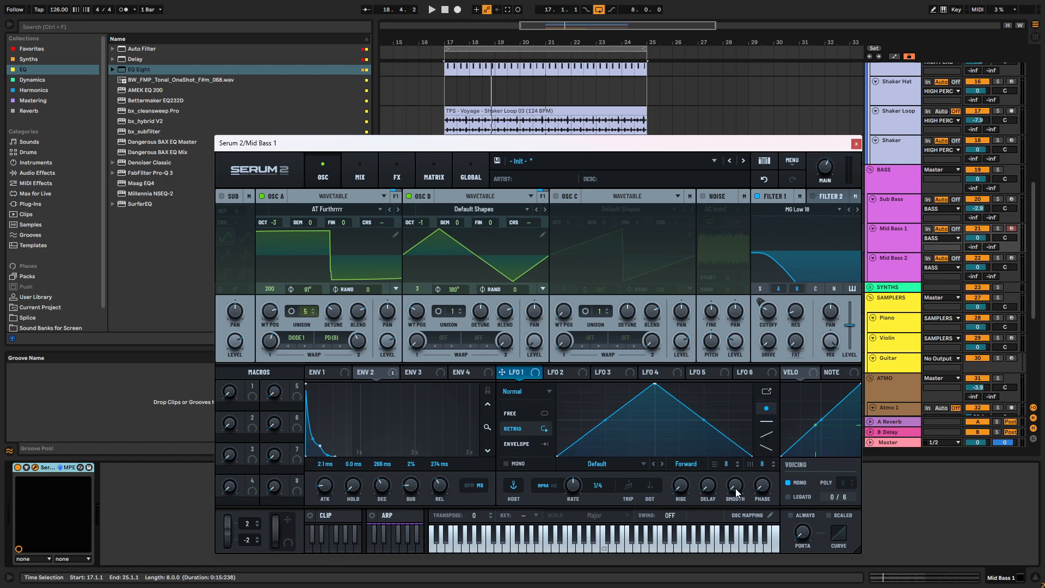
{"action": "left_click", "coordinate": [526, 413]}
{"action": "double_click", "coordinate": [596, 403]}
{"action": "mouse_move", "coordinate": [596, 403]}
{"action": "left_mouse_down"}
{"action": "mouse_move", "coordinate": [573, 413]}
{"action": "mouse_move", "coordinate": [609, 411]}
{"action": "left_mouse_up"}
- Assign LFO 1 to oscillator A's fine tuning
{"action": "left_click_drag", "start_coordinate": [535, 375], "coordinate": [349, 220]}
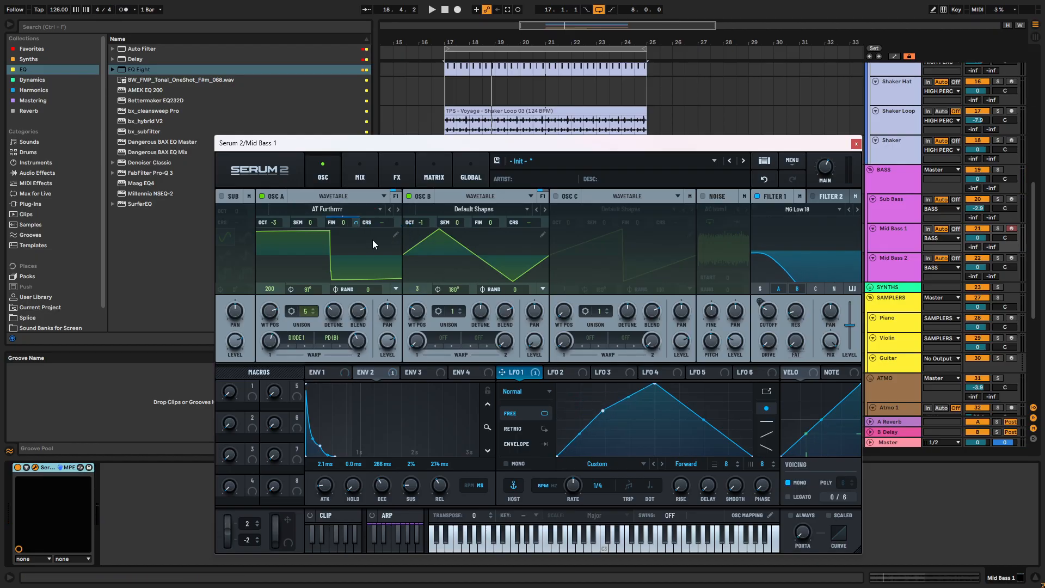
{"action": "mouse_move", "coordinate": [358, 226]}
{"action": "left_click_drag", "start_coordinate": [356, 270], "coordinate": [364, 281]}
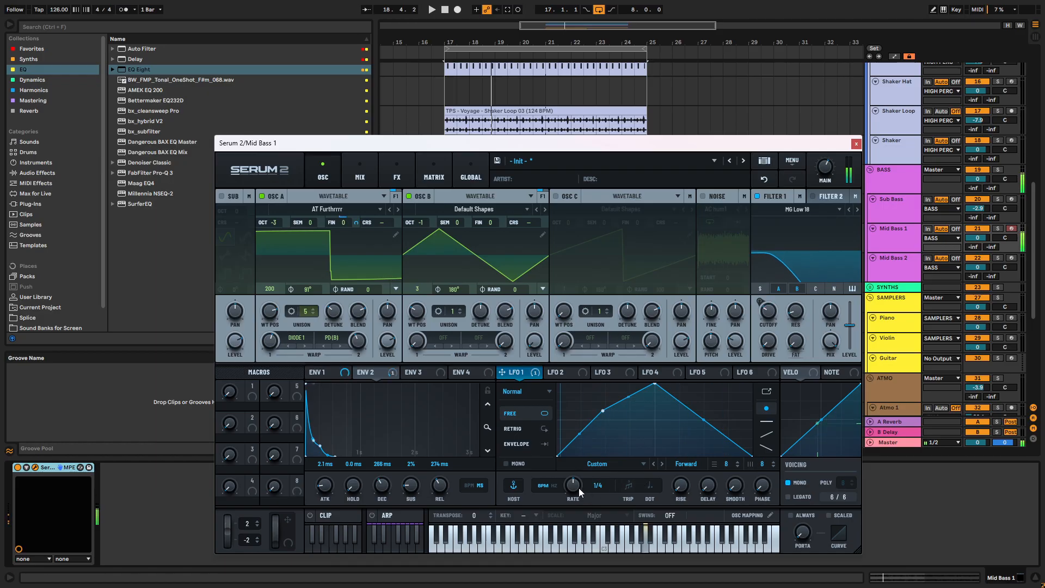
- Draw a stepped pattern over LFO 1's curve with the flat step shape
{"action": "left_click", "coordinate": [767, 392]}
{"action": "left_click", "coordinate": [766, 393]}
{"action": "left_click", "coordinate": [767, 423]}
{"action": "mouse_move", "coordinate": [665, 421]}
{"action": "left_mouse_down"}
{"action": "mouse_move", "coordinate": [601, 411]}
{"action": "mouse_move", "coordinate": [622, 435]}
{"action": "mouse_move", "coordinate": [676, 392]}
{"action": "mouse_move", "coordinate": [717, 422]}
{"action": "left_mouse_up"}
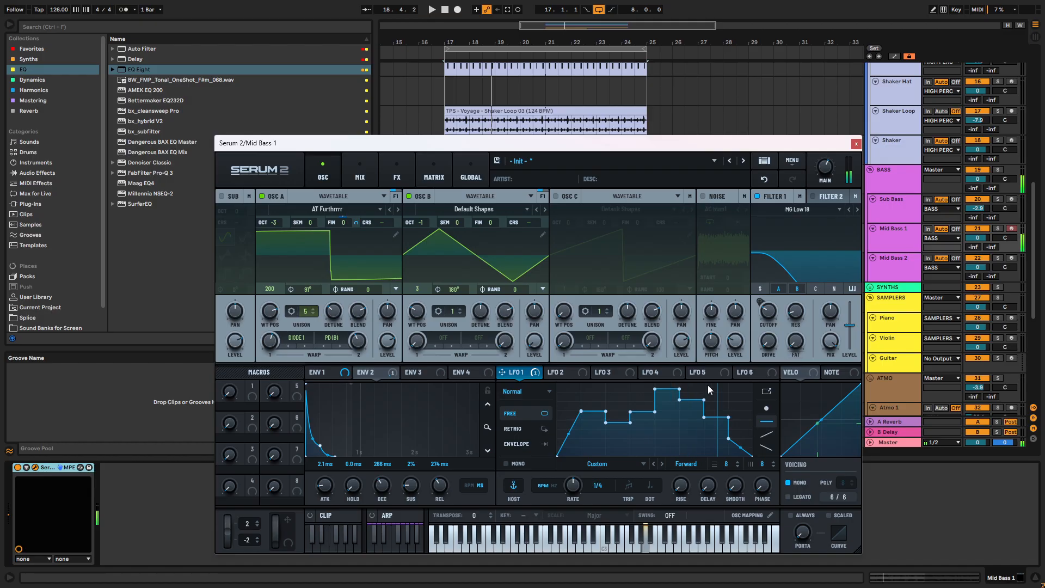
- Set LFO 1 to retrigger and change its type to Path
{"action": "left_click", "coordinate": [544, 428]}
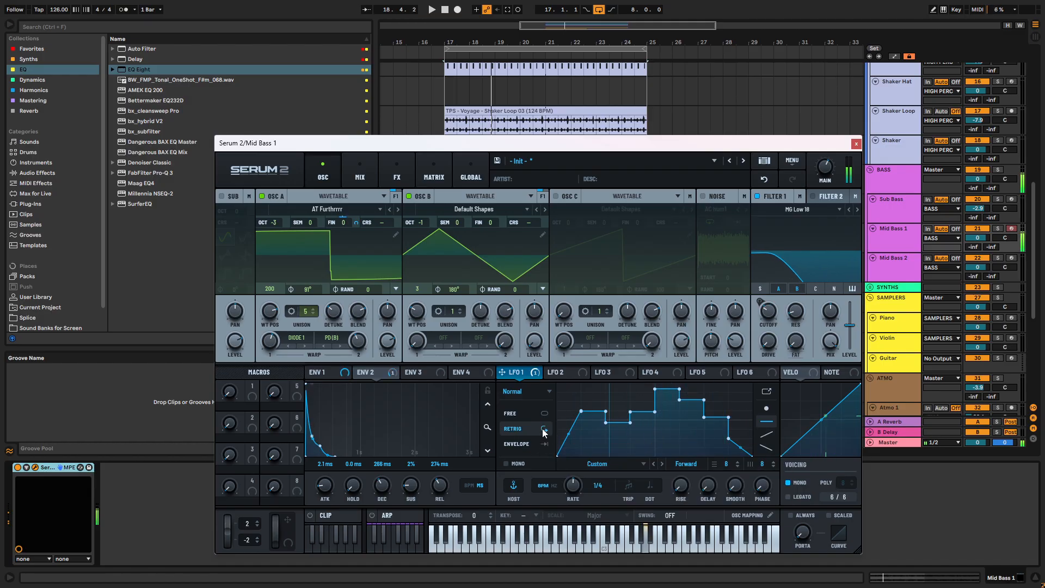
{"action": "left_click", "coordinate": [537, 391]}
{"action": "left_click", "coordinate": [574, 418]}
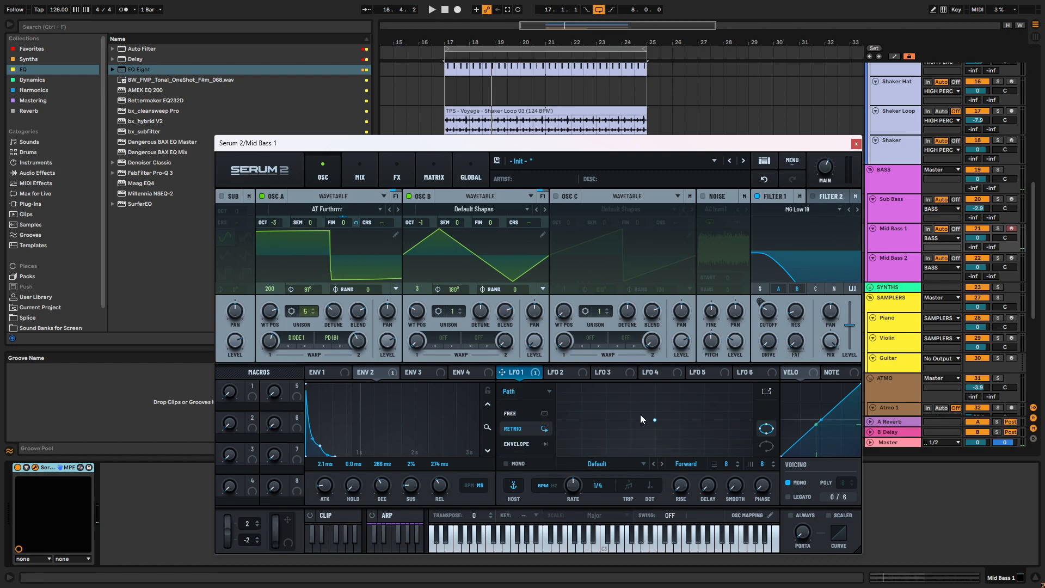
- Draw LFO 1's path as an irregular closed loop of five points, trying the open path option along the way
{"action": "left_click", "coordinate": [593, 411]}
{"action": "left_click", "coordinate": [768, 447]}
{"action": "left_click_drag", "start_coordinate": [688, 409], "coordinate": [618, 423]}
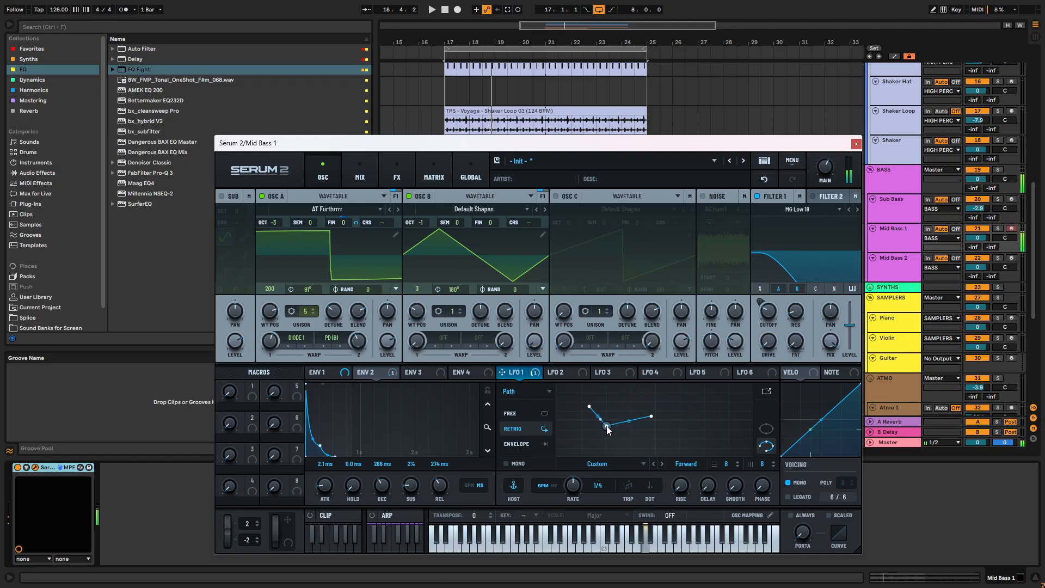
{"action": "left_click_drag", "start_coordinate": [611, 445], "coordinate": [572, 439]}
{"action": "double_click", "coordinate": [623, 398]}
{"action": "left_click", "coordinate": [768, 429]}
{"action": "left_click_drag", "start_coordinate": [658, 416], "coordinate": [722, 406]}
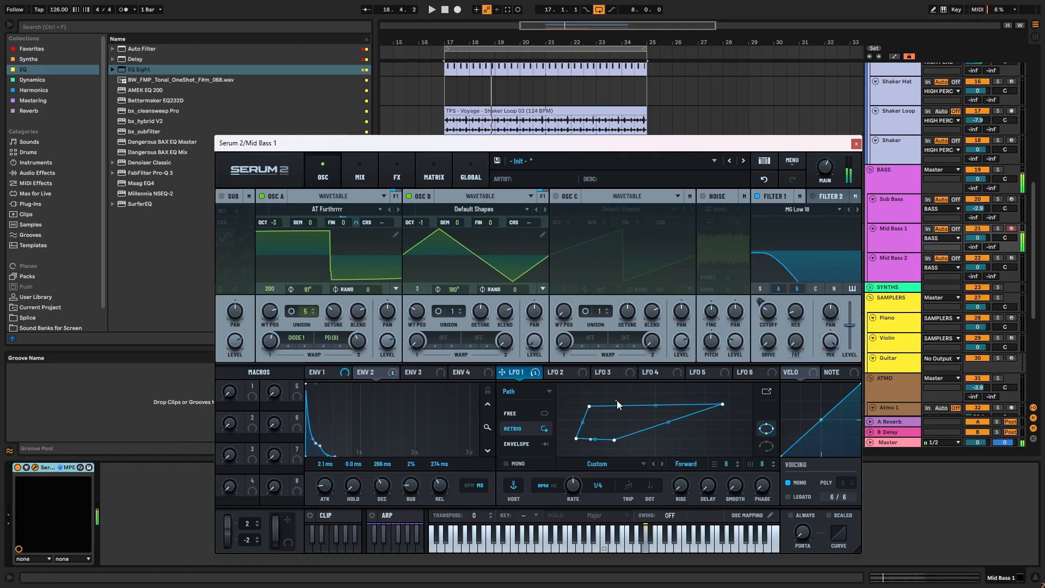
{"action": "left_click_drag", "start_coordinate": [650, 403], "coordinate": [626, 395]}
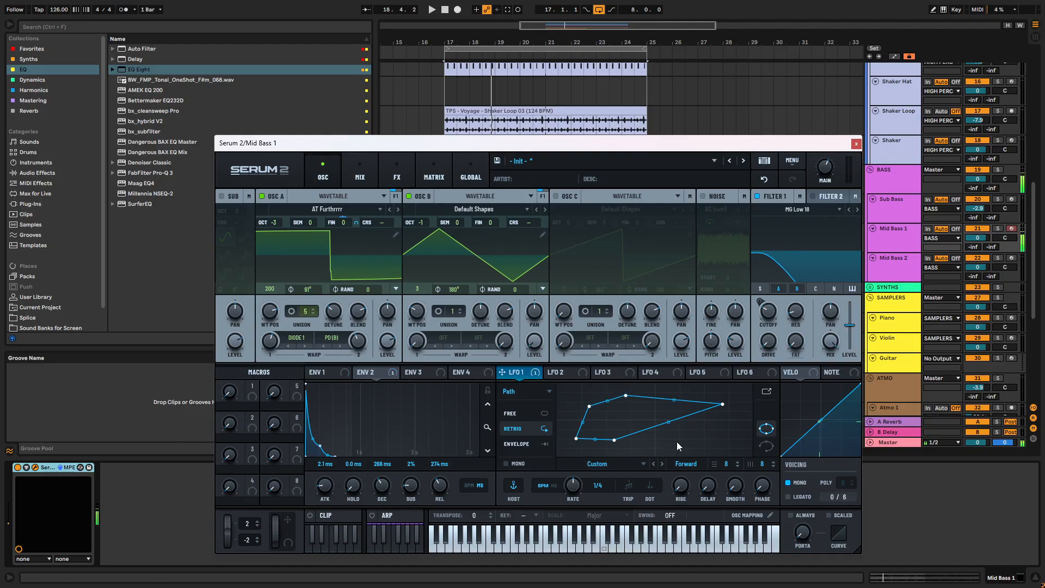
{"action": "double_click", "coordinate": [682, 414]}
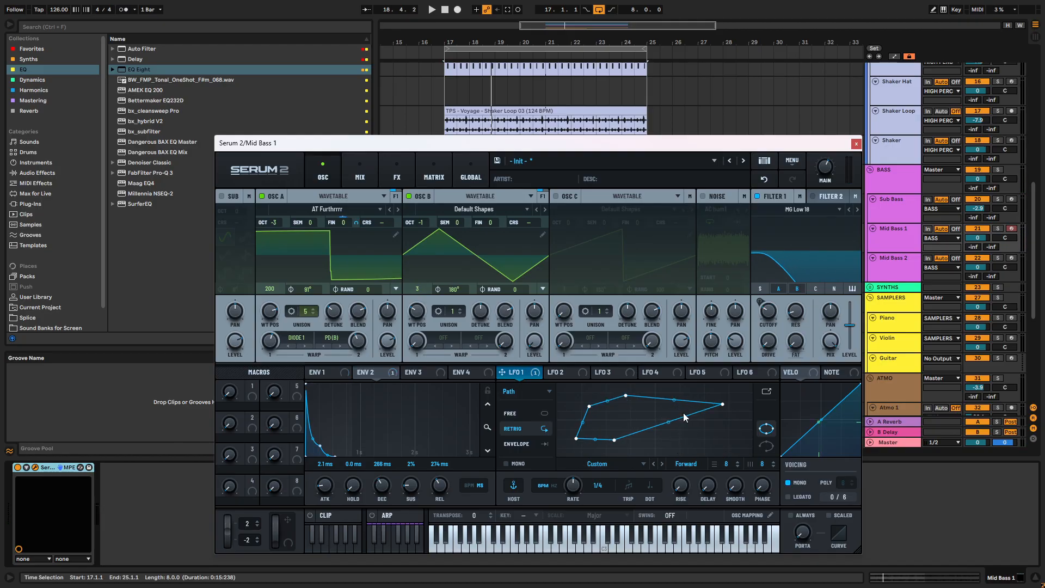
- Undo the stepped drawing on LFO 2's triangle and return to LFO 1
{"action": "left_click", "coordinate": [592, 373]}
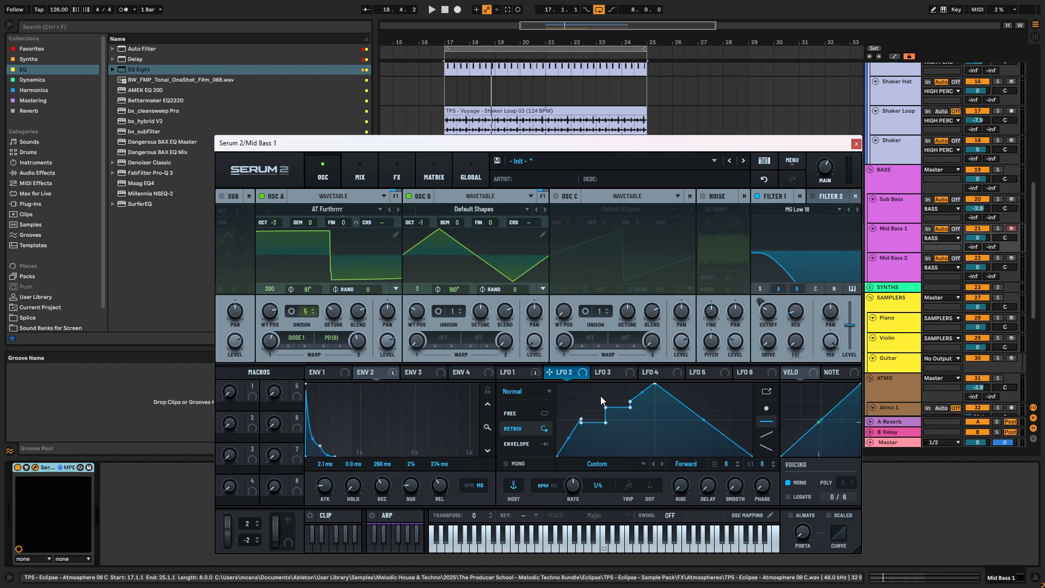
{"action": "left_click", "coordinate": [765, 180]}
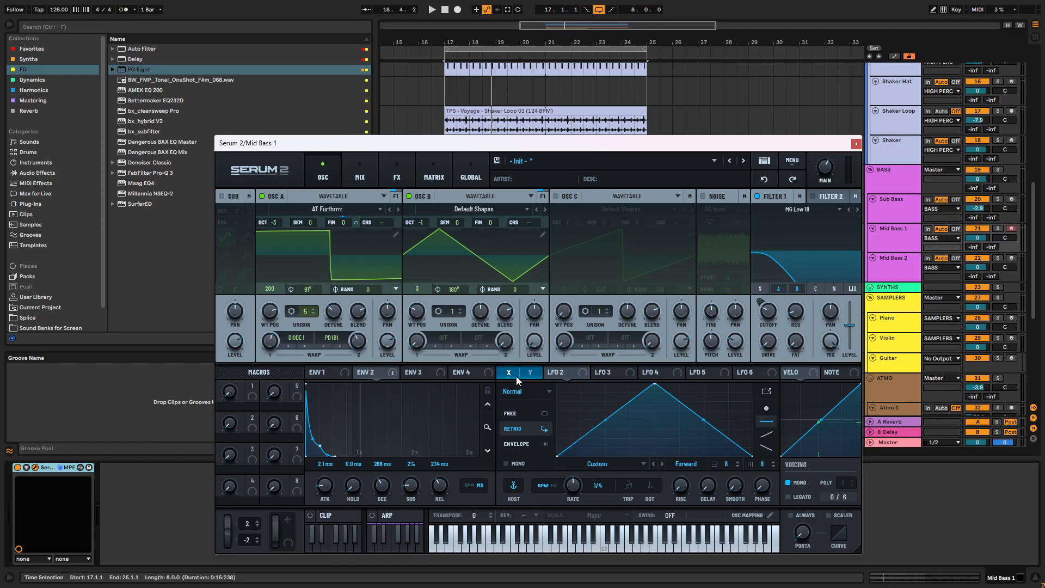
{"action": "left_click", "coordinate": [516, 376]}
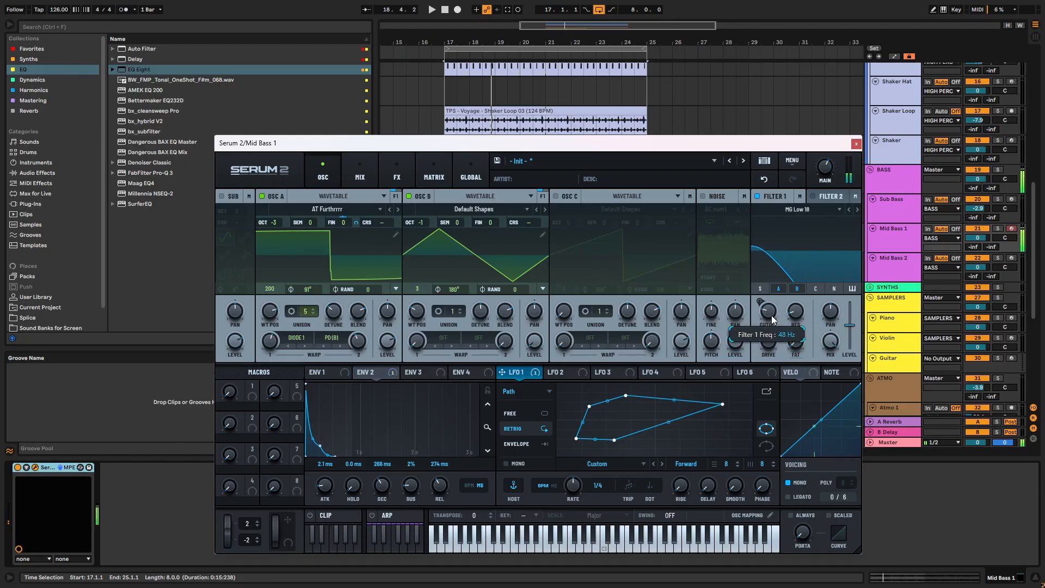
- Play the loop and check the oscillator routing and levels in the synth's mixer
{"action": "key", "text": "space"}
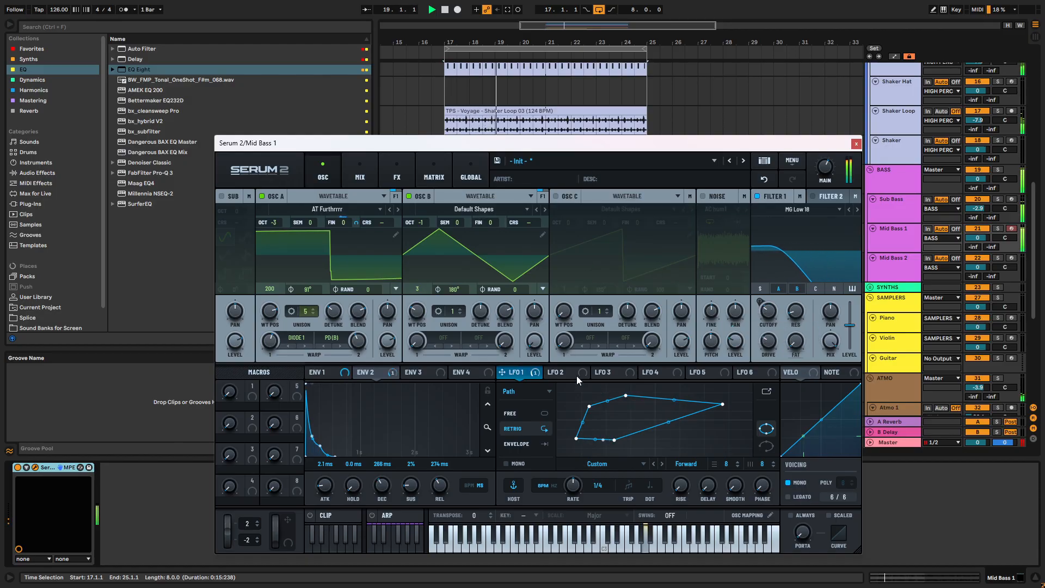
{"action": "left_click", "coordinate": [359, 171]}
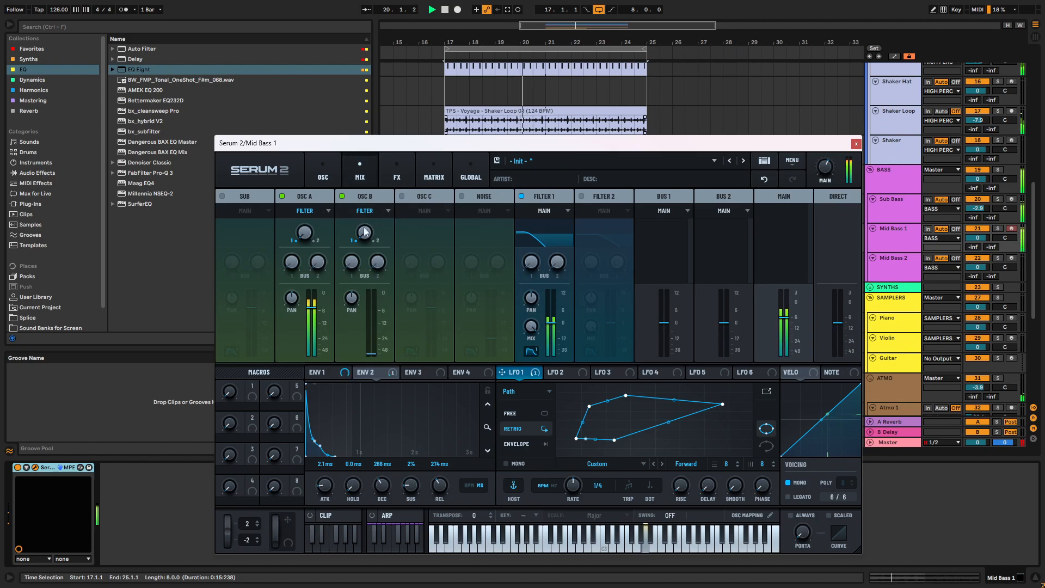
{"action": "left_click", "coordinate": [318, 173]}
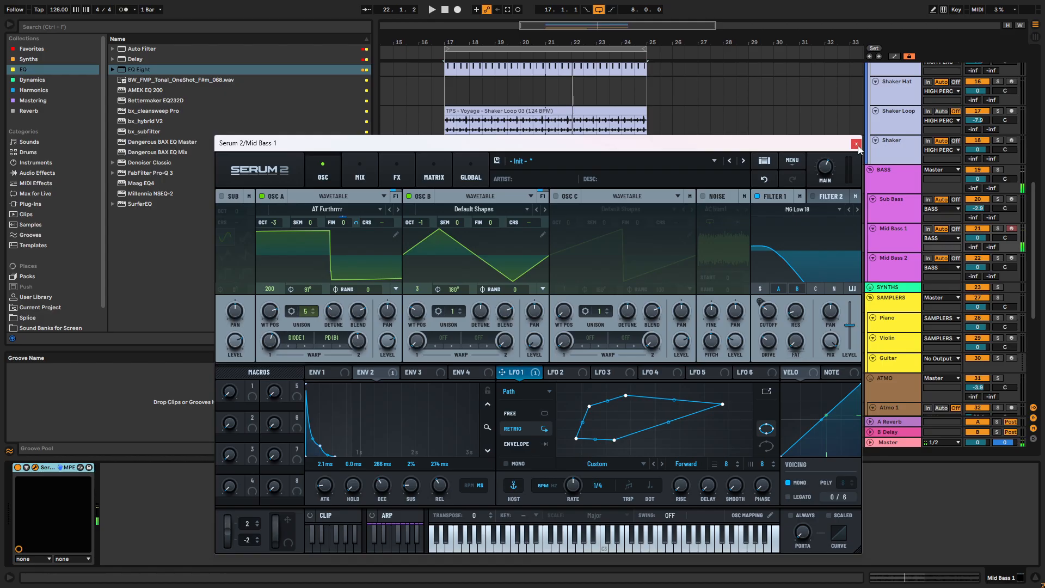
- Adjust Filter 1's resonance and lower the synth's main volume, and play the loop to check the balance
{"action": "left_click_drag", "start_coordinate": [797, 314], "coordinate": [799, 343]}
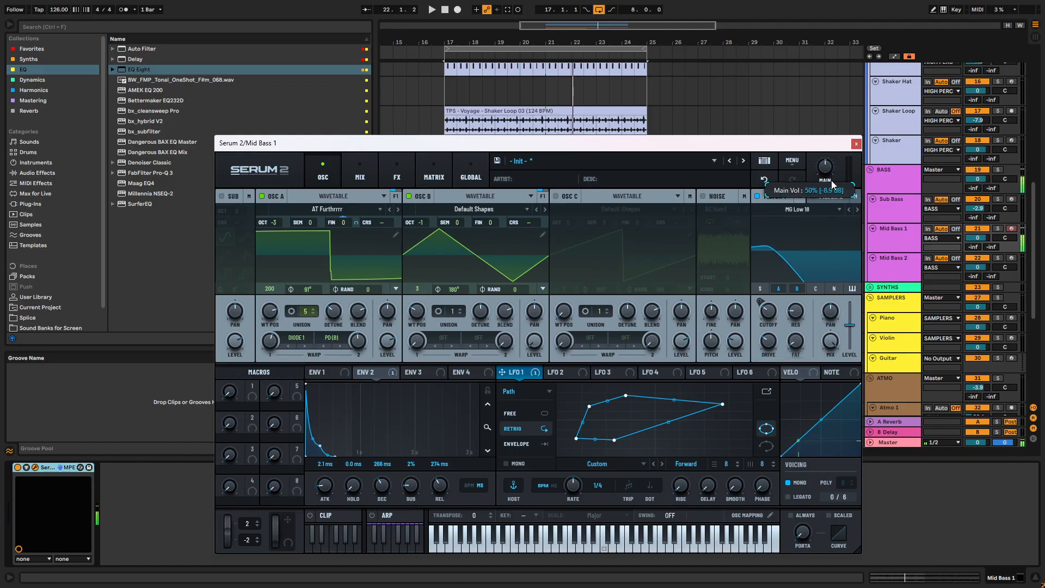
{"action": "left_click_drag", "start_coordinate": [833, 190], "coordinate": [833, 194]}
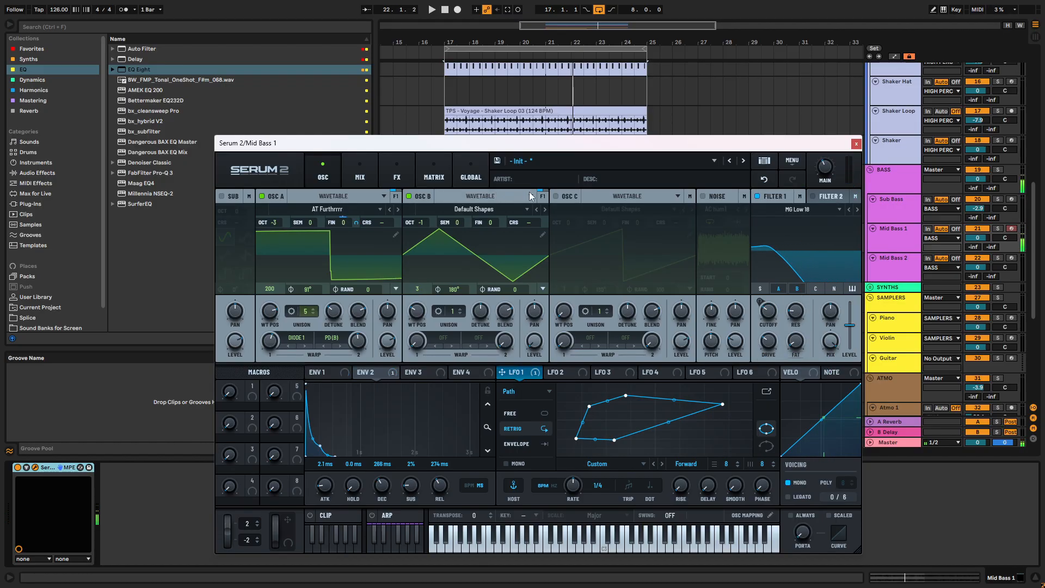
{"action": "key", "text": "space"}
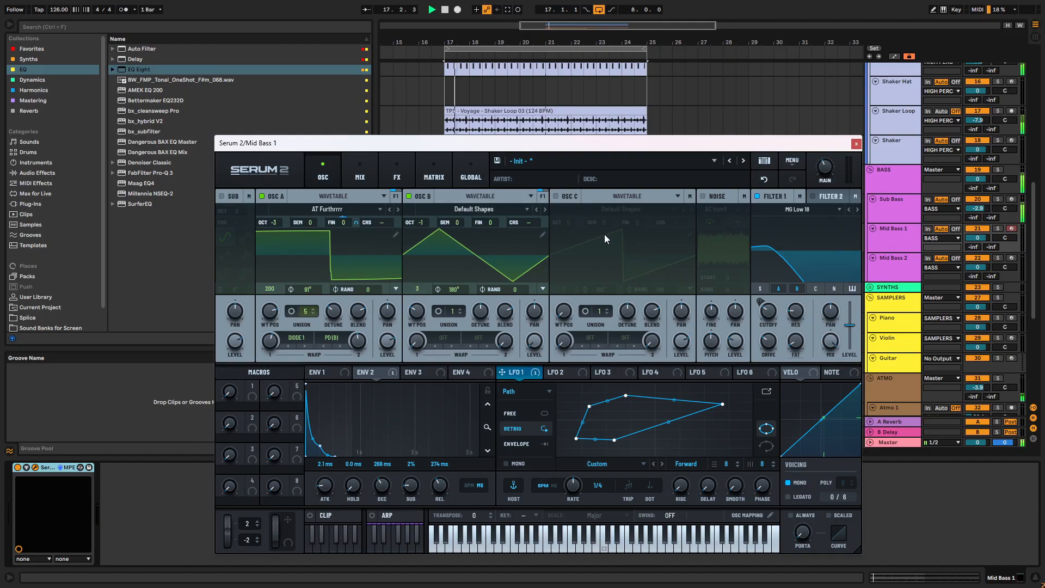
- Close the synth window, create an empty four-bar MIDI clip on Mid Bass 1 from bar 17 to 21, and select the Sub Bass track
{"action": "left_click_drag", "start_coordinate": [620, 140], "coordinate": [622, 152]}
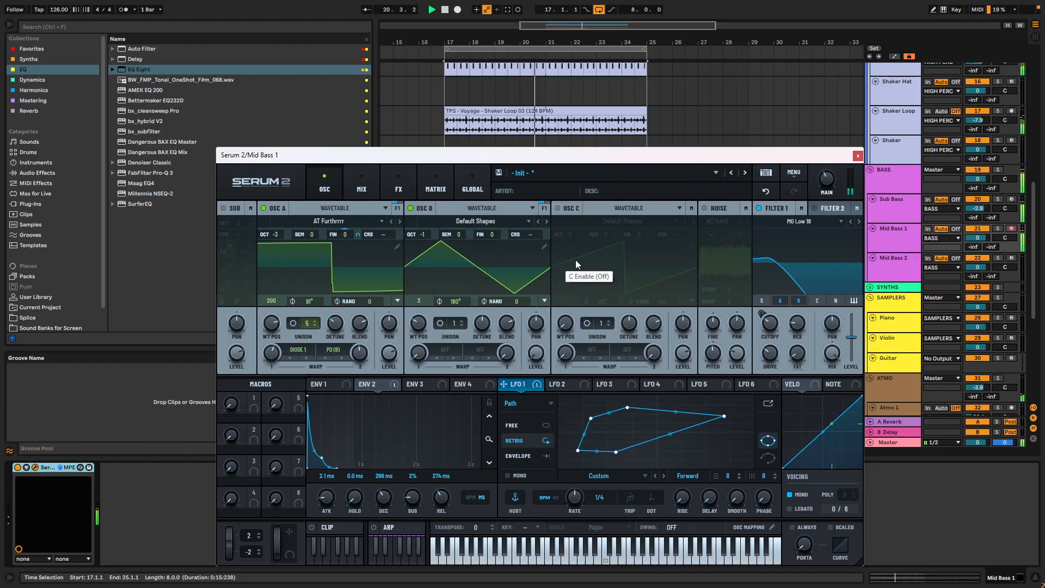
{"action": "left_click", "coordinate": [858, 156]}
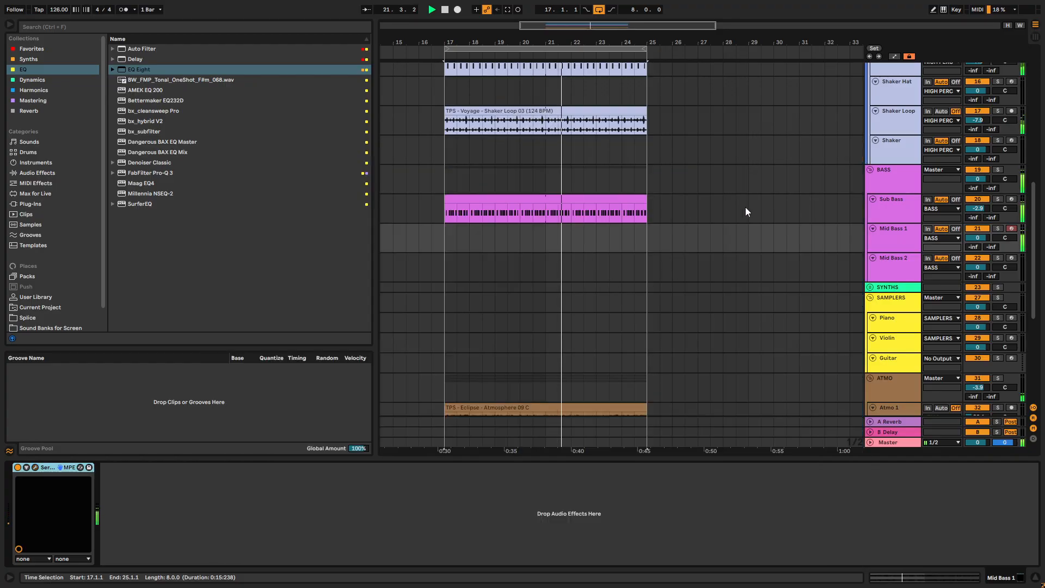
{"action": "left_click_drag", "start_coordinate": [446, 238], "coordinate": [464, 237]}
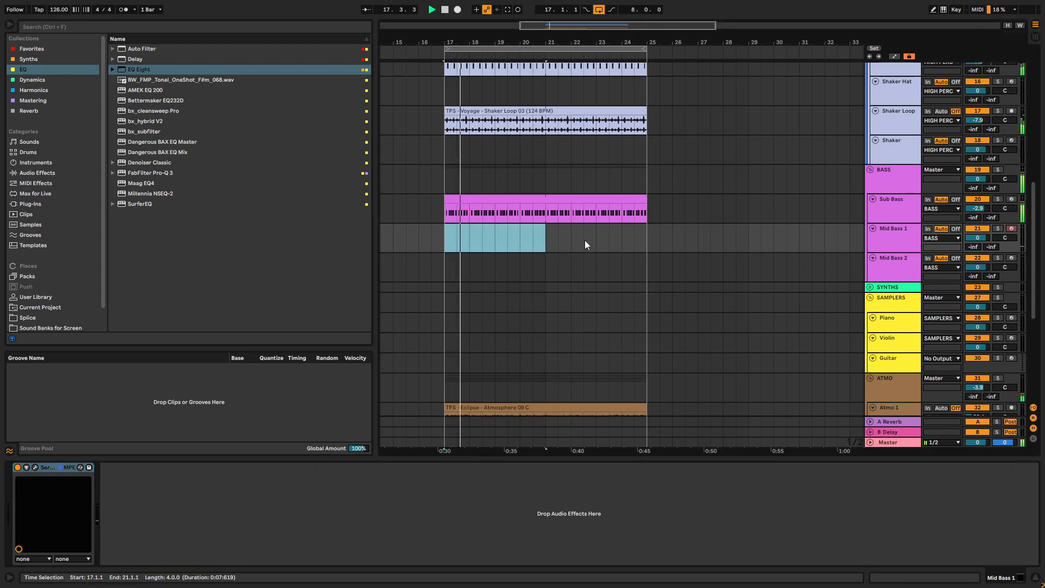
{"action": "key", "text": "ctrl+shift+m"}
{"action": "left_click", "coordinate": [893, 214]}
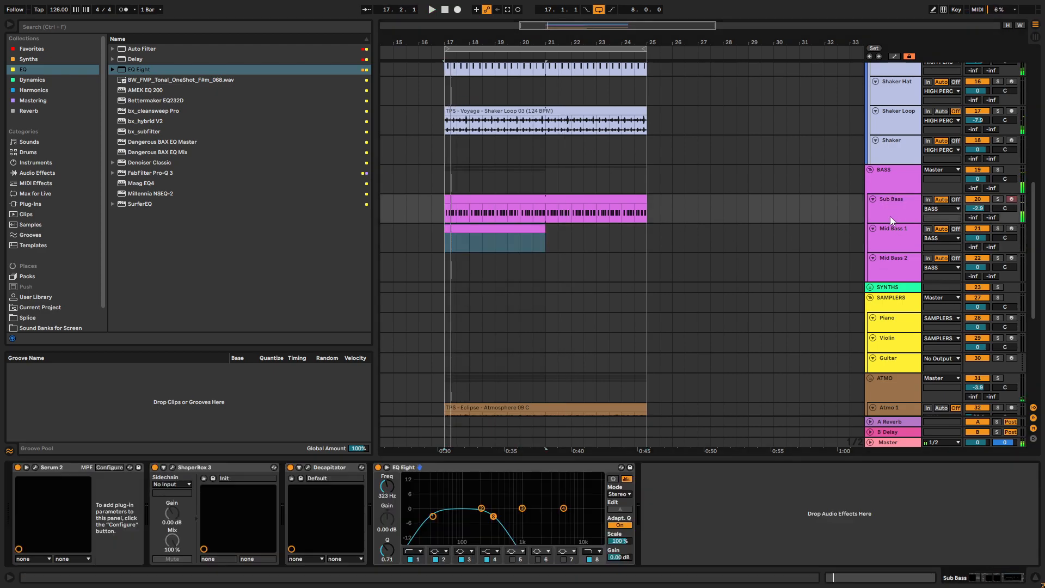
- Copy the ShaperBox 3 device from the Sub Bass track and paste it after Serum 2 on Mid Bass 1
{"action": "right_click", "coordinate": [230, 475]}
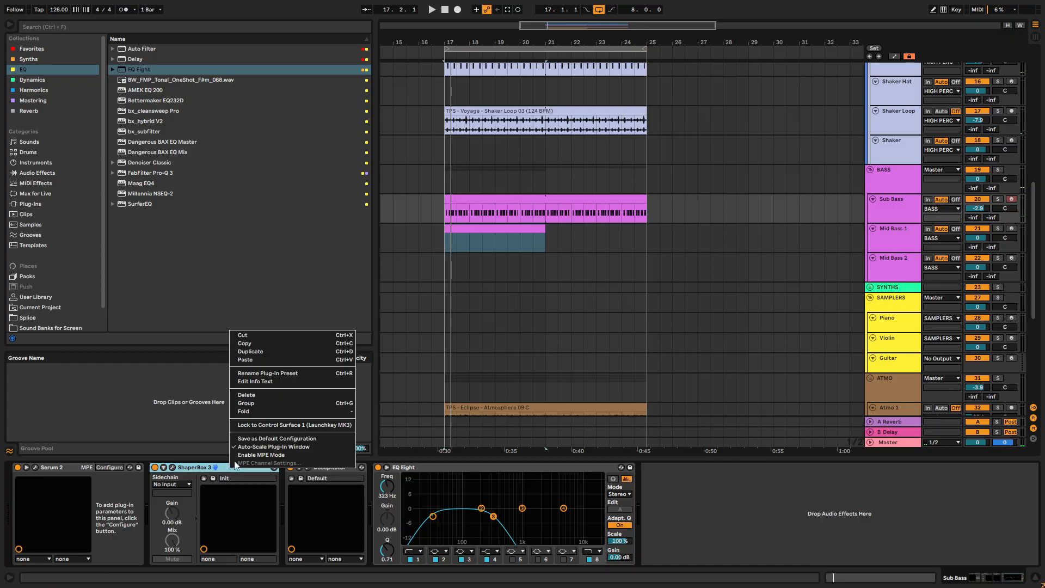
{"action": "left_click", "coordinate": [245, 344]}
{"action": "left_click", "coordinate": [899, 236]}
{"action": "right_click", "coordinate": [525, 527]}
{"action": "left_click", "coordinate": [553, 528]}
{"action": "key", "text": "space"}
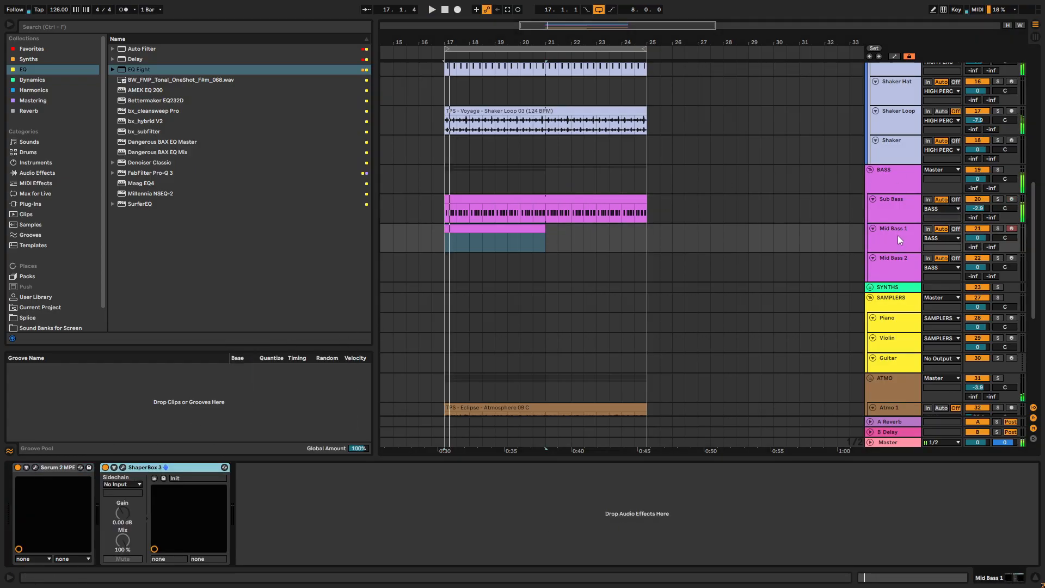
- Open the empty Mid Bass 1 clip in an enlarged piano roll and show only the A minor scale notes
{"action": "left_click", "coordinate": [461, 229]}
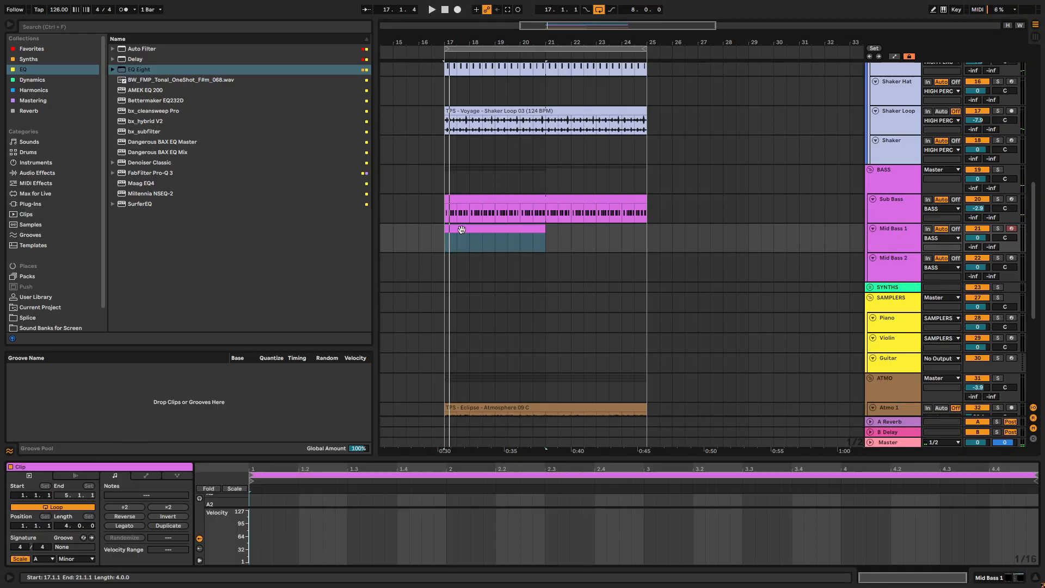
{"action": "left_click_drag", "start_coordinate": [501, 461], "coordinate": [501, 108]}
{"action": "left_click_drag", "start_coordinate": [220, 305], "coordinate": [191, 299]}
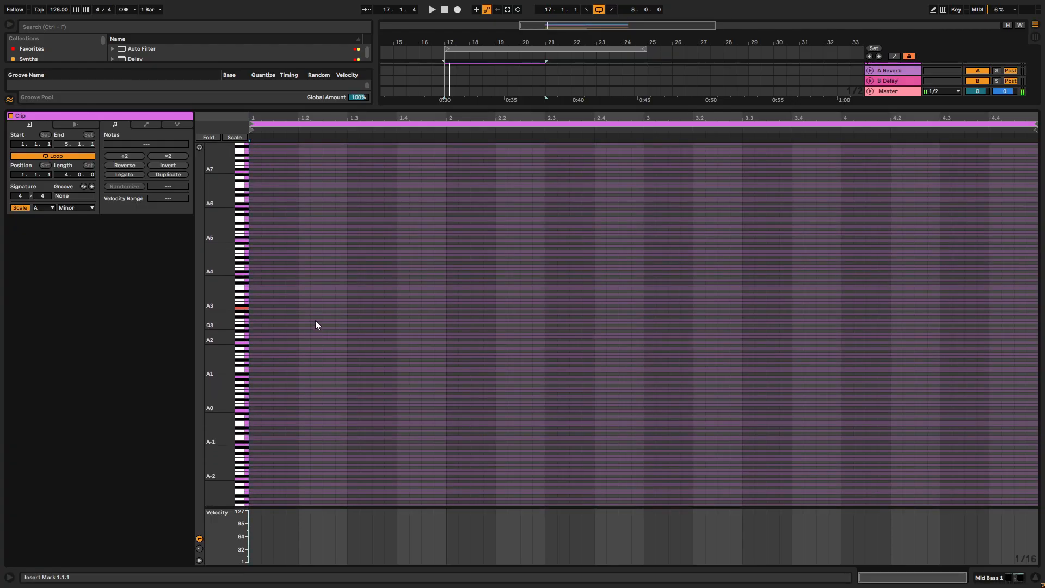
{"action": "left_click", "coordinate": [235, 138]}
- Place three short A3 notes at 1.2.2, 1.2.4 and 1.3.3 in the clip's first bar while playing the loop
{"action": "key", "text": "space"}
{"action": "double_click", "coordinate": [279, 305]}
{"action": "left_click_drag", "start_coordinate": [280, 306], "coordinate": [335, 312]}
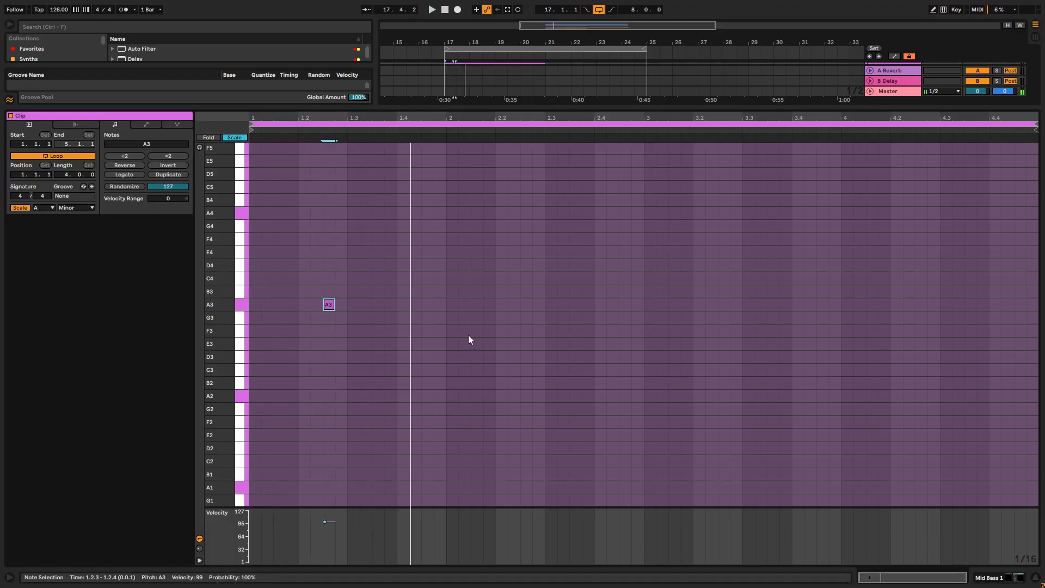
{"action": "double_click", "coordinate": [427, 304]}
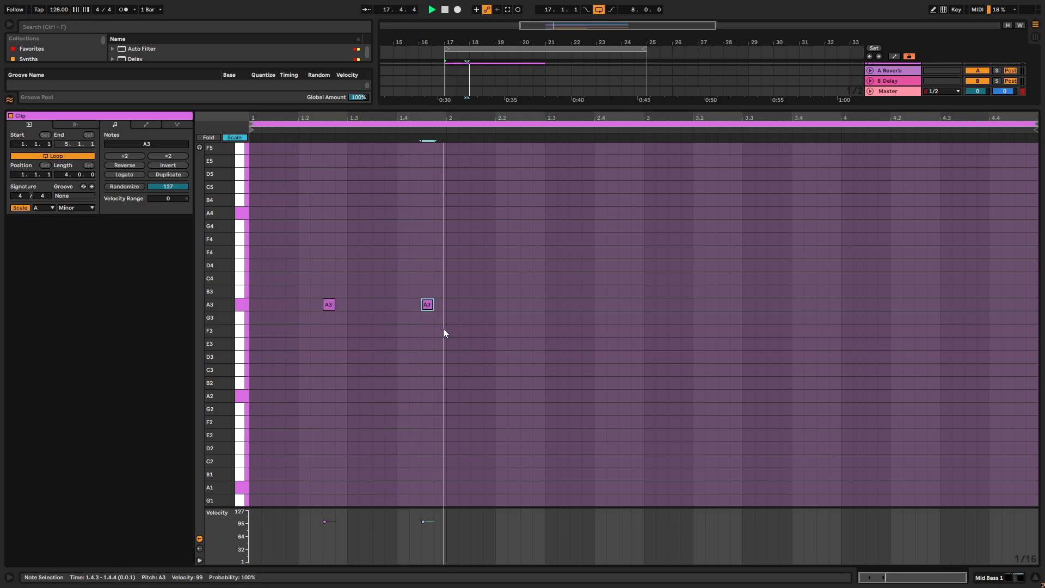
{"action": "mouse_move", "coordinate": [332, 309]}
{"action": "left_mouse_down"}
{"action": "mouse_move", "coordinate": [322, 315]}
{"action": "mouse_move", "coordinate": [324, 305]}
{"action": "left_mouse_up"}
{"action": "double_click", "coordinate": [341, 304]}
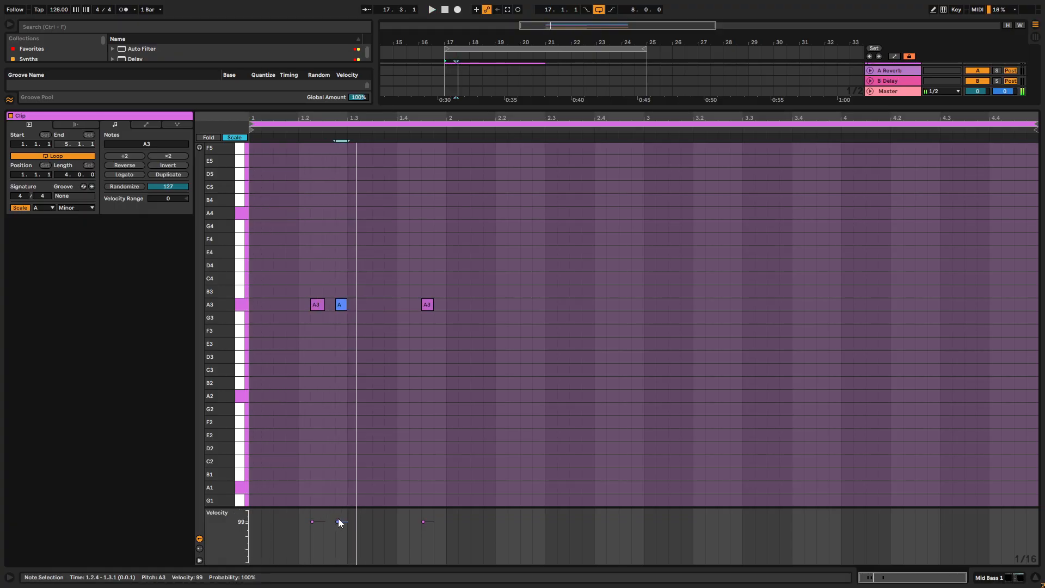
{"action": "double_click", "coordinate": [380, 306]}
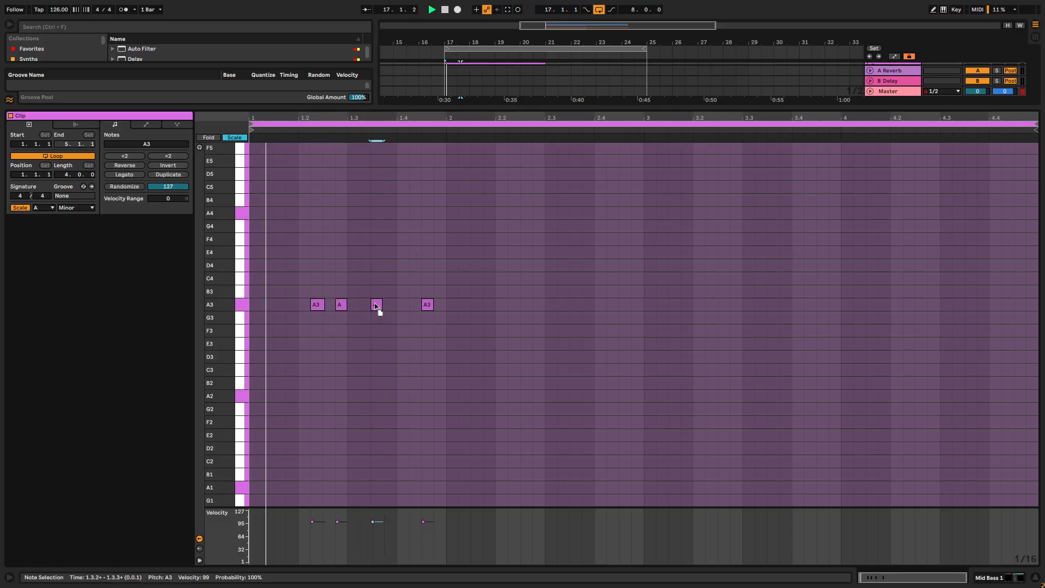
{"action": "left_click_drag", "start_coordinate": [378, 303], "coordinate": [476, 309]}
{"action": "key", "text": "Delete"}
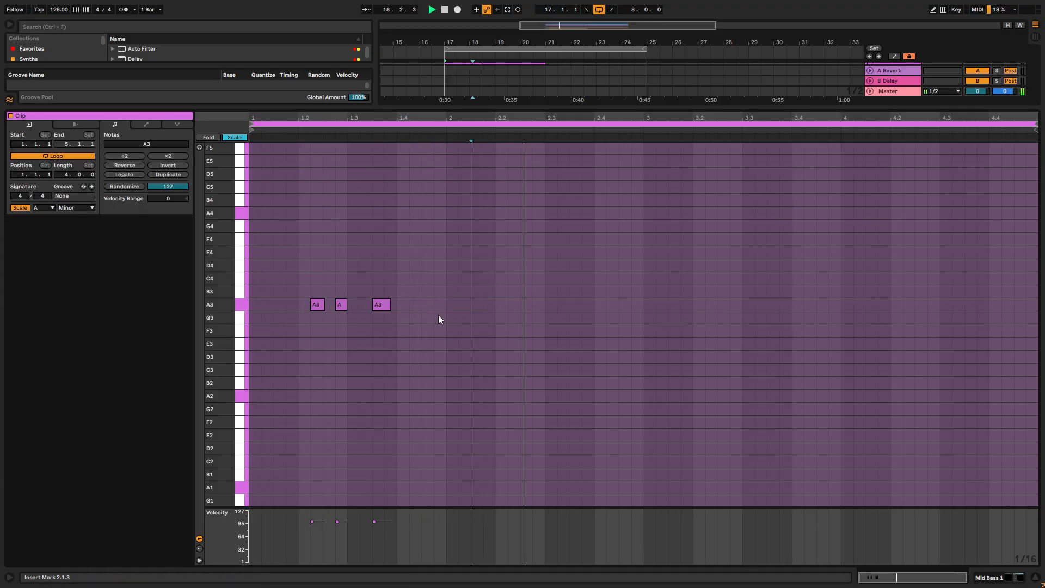
- Duplicate the one-bar A3 pattern until it fills all four bars, and return to the track's devices
{"action": "key", "text": "ctrl+a"}
{"action": "key", "text": "ctrl+d"}
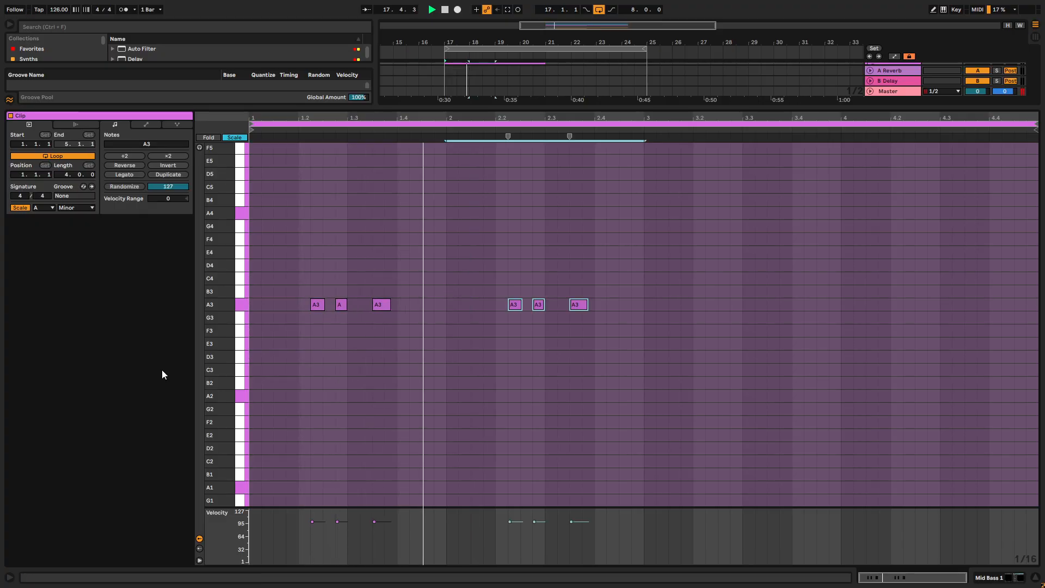
{"action": "key", "text": "ctrl+d"}
{"action": "key", "text": "ctrl+d"}
{"action": "left_click", "coordinate": [1001, 575]}
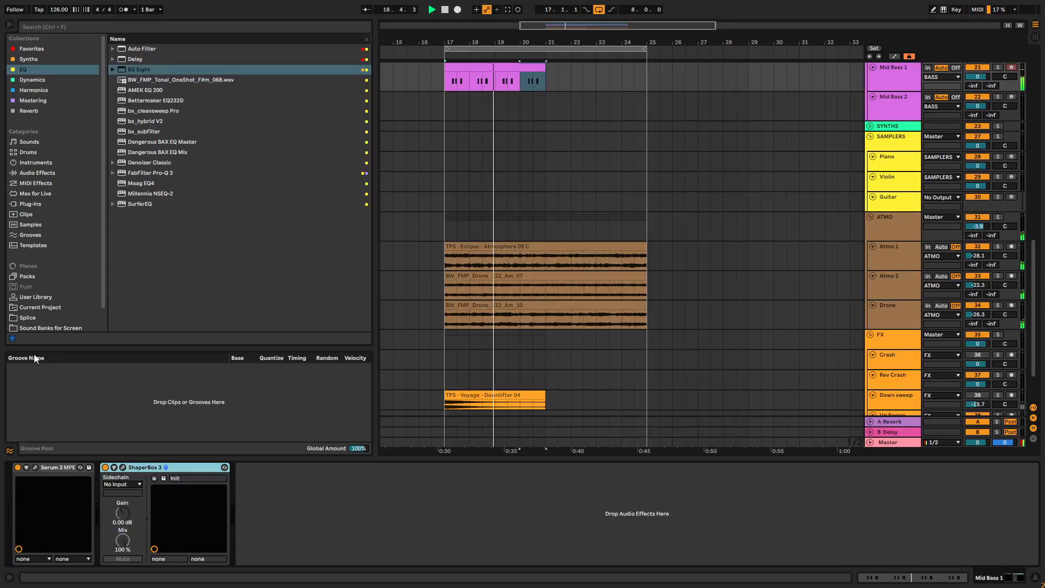
- Set Filter 1's cutoff in Serum 2 to about 50 Hz and adjust Oscillator A's second warp amount while the loop plays
{"action": "left_click", "coordinate": [35, 468]}
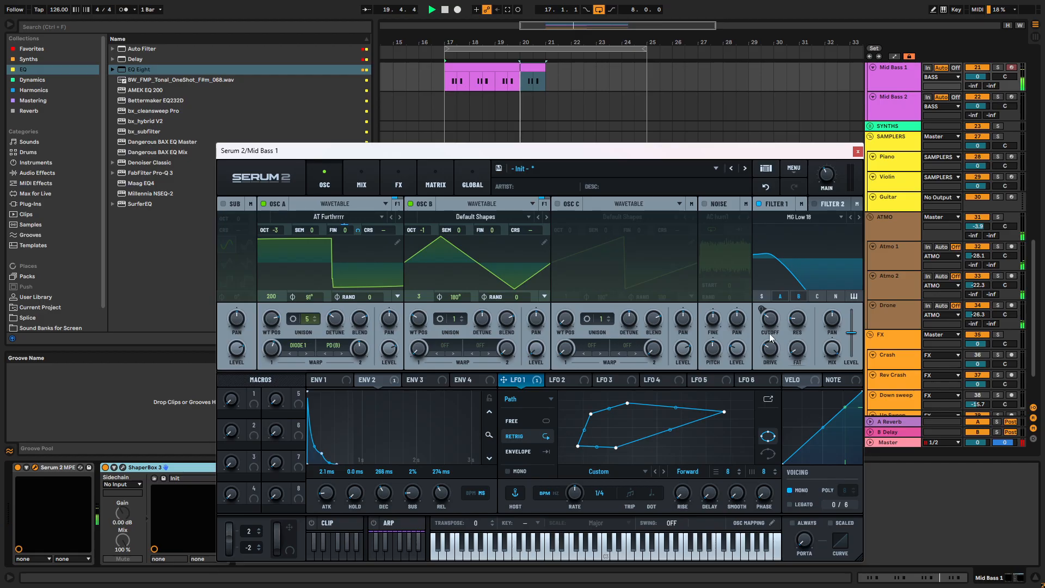
{"action": "left_click_drag", "start_coordinate": [769, 329], "coordinate": [769, 338]}
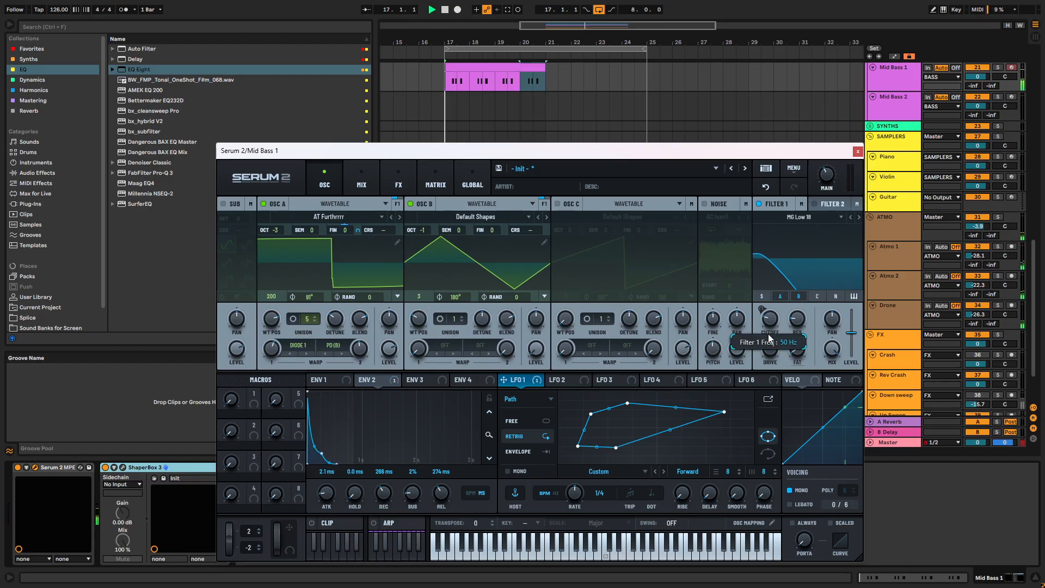
{"action": "left_click_drag", "start_coordinate": [358, 355], "coordinate": [358, 364]}
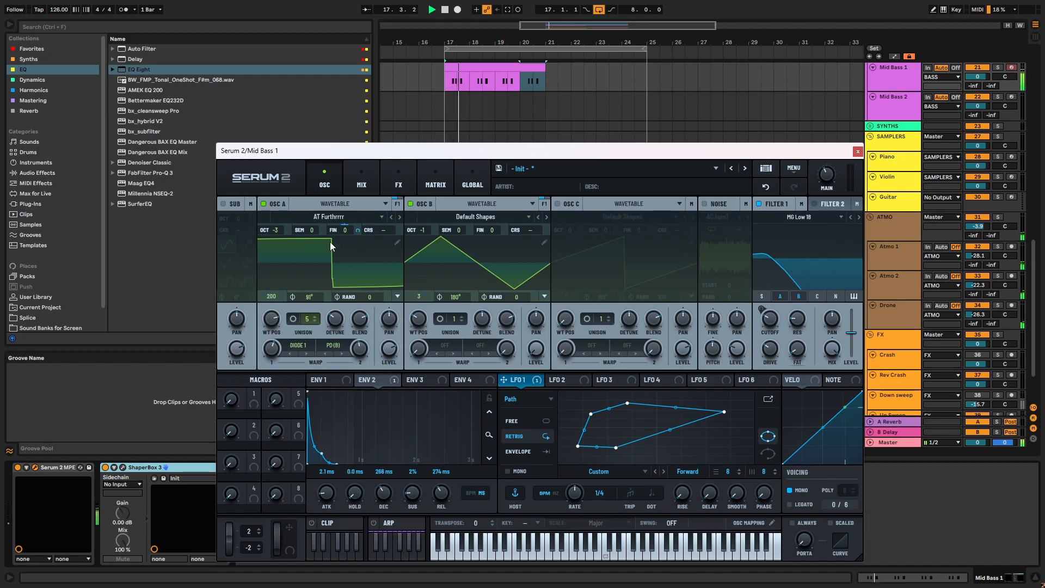
{"action": "mouse_move", "coordinate": [277, 229]}
{"action": "left_click_drag", "start_coordinate": [280, 217], "coordinate": [280, 231]}
{"action": "left_click", "coordinate": [858, 151]}
- Mute the HIGH PERC group and move the Perc Loop 1 and Audio tracks into it, playing the loop to compare
{"action": "scroll", "coordinate": [870, 162], "scroll_direction": "up", "scroll_amount": 10}
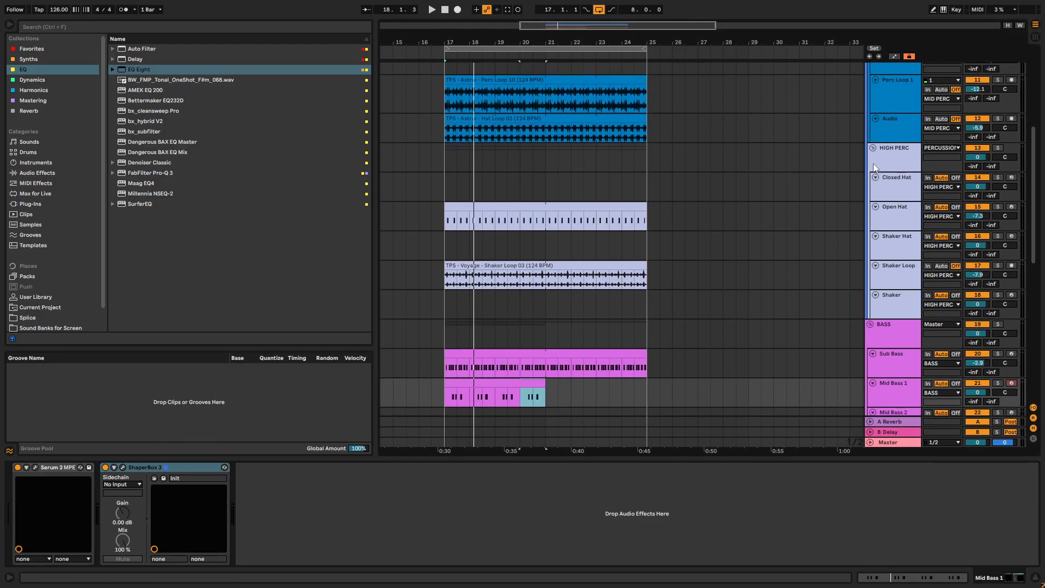
{"action": "scroll", "coordinate": [873, 168], "scroll_direction": "up", "scroll_amount": 1}
{"action": "left_click", "coordinate": [982, 158]}
{"action": "key", "text": "space"}
{"action": "scroll", "coordinate": [935, 150], "scroll_direction": "up", "scroll_amount": 5}
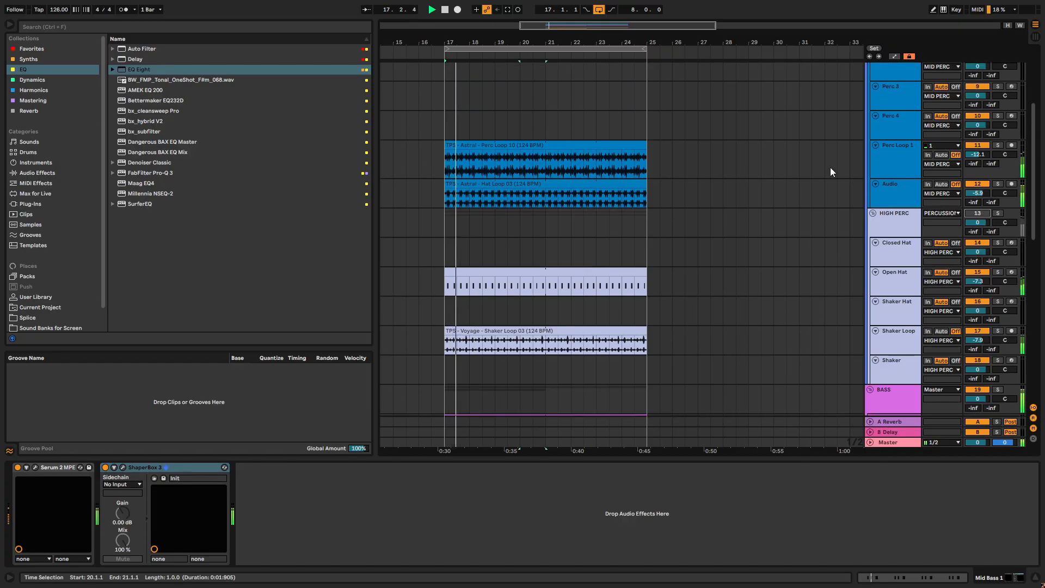
{"action": "left_click_drag", "start_coordinate": [898, 161], "coordinate": [890, 239]}
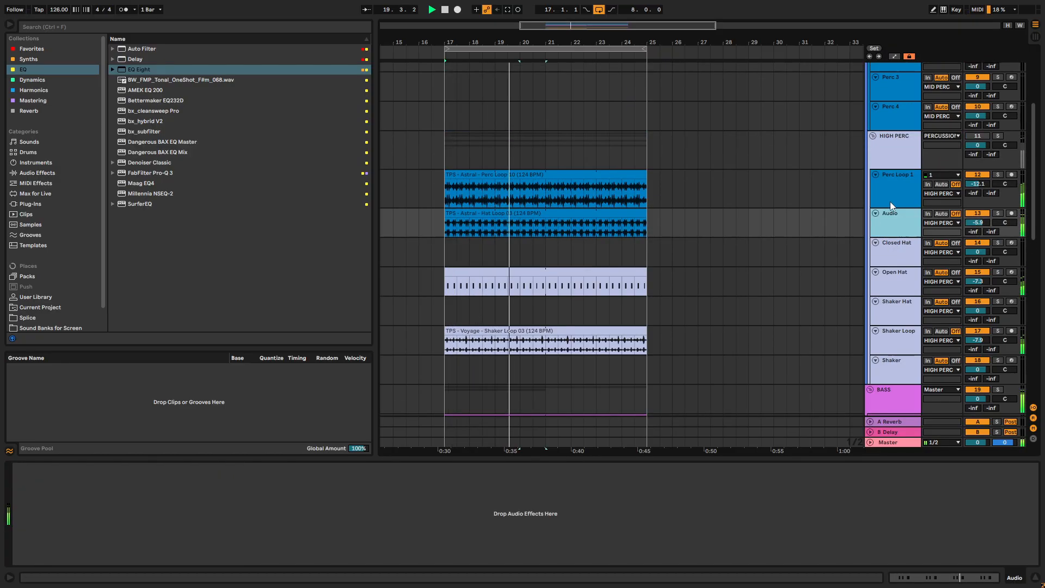
{"action": "scroll", "coordinate": [775, 297], "scroll_direction": "down", "scroll_amount": 6}
{"action": "scroll", "coordinate": [774, 295], "scroll_direction": "down", "scroll_amount": 6}
{"action": "key", "text": "space"}
- Switch Oscillator A in Serum 2 to the AT Juno 106 wavetable and raise Filter 1's cutoff to about 161 Hz
{"action": "double_click", "coordinate": [527, 296]}
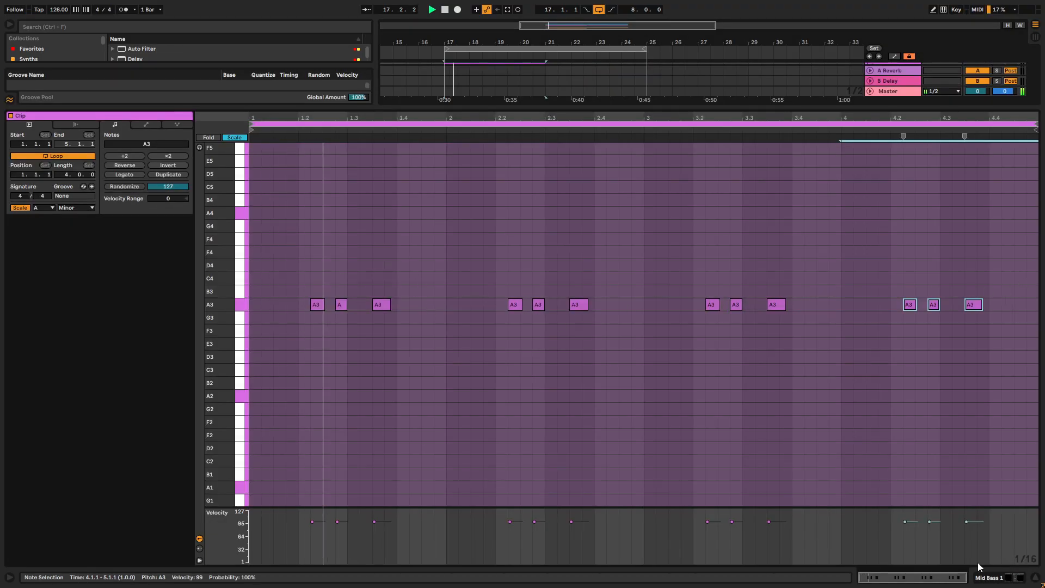
{"action": "left_click", "coordinate": [1011, 579]}
{"action": "key", "text": "space"}
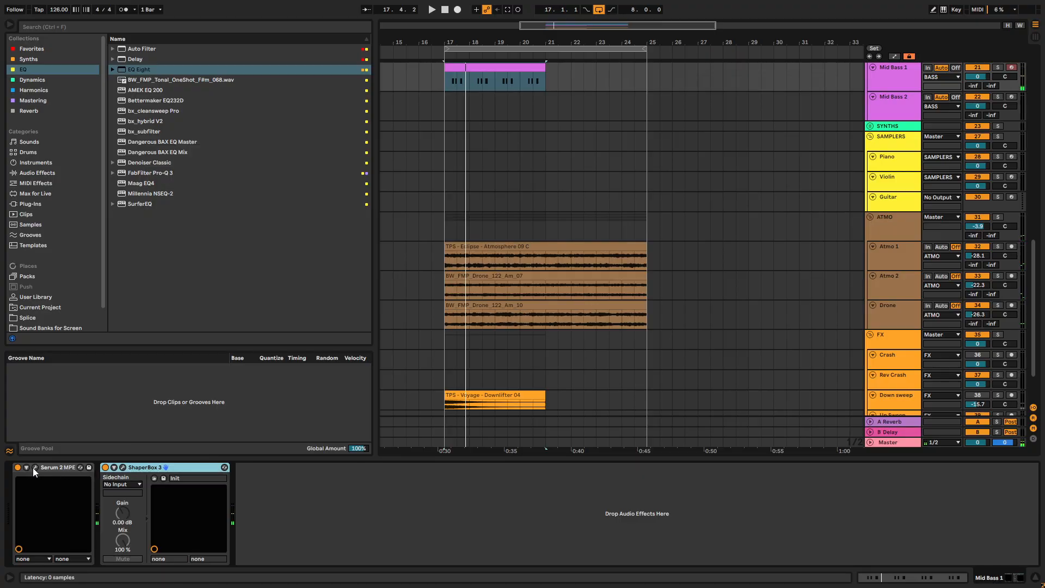
{"action": "left_click", "coordinate": [36, 467]}
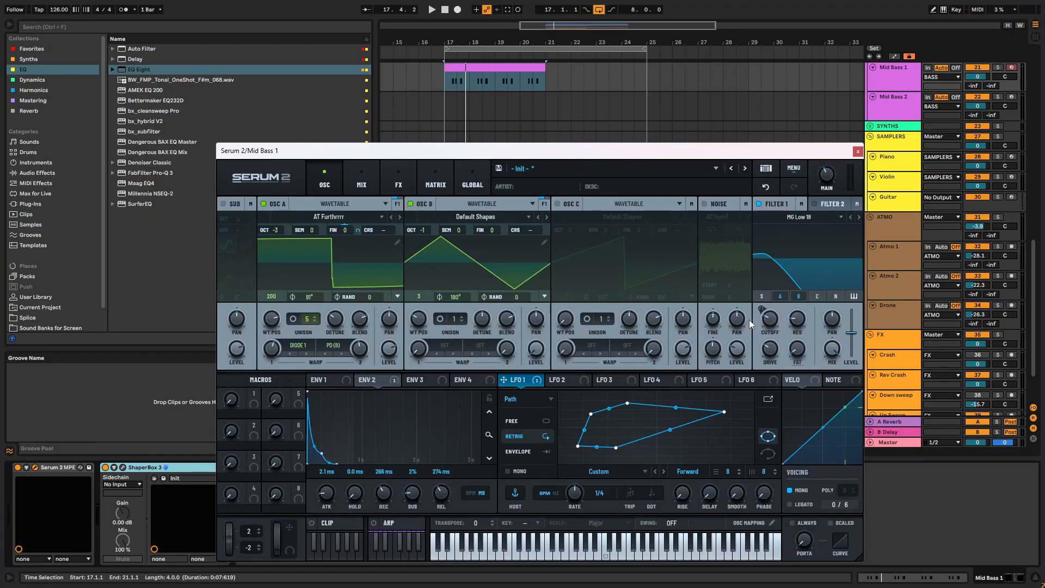
{"action": "key", "text": "space"}
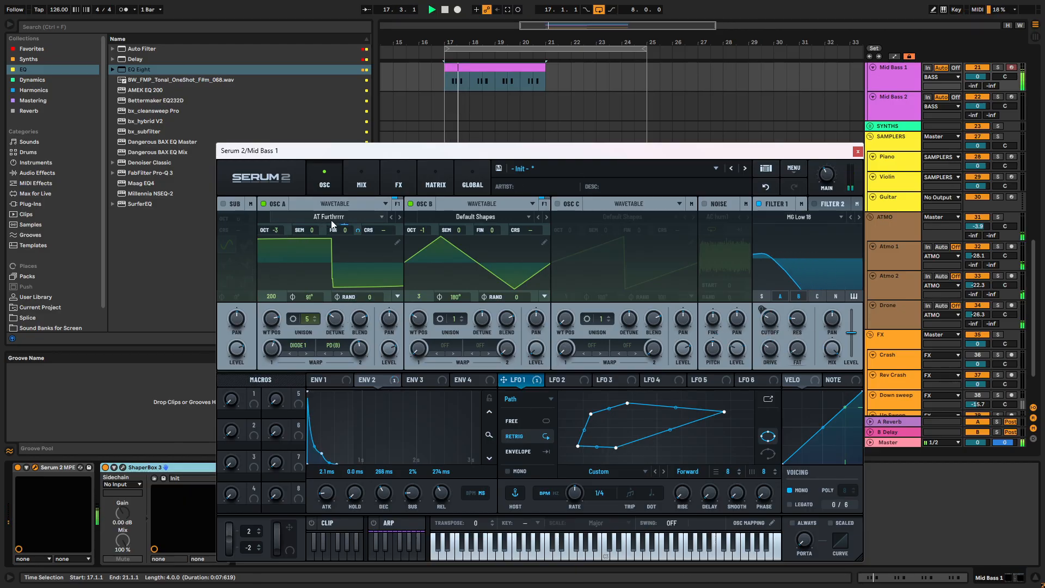
{"action": "left_click", "coordinate": [400, 217]}
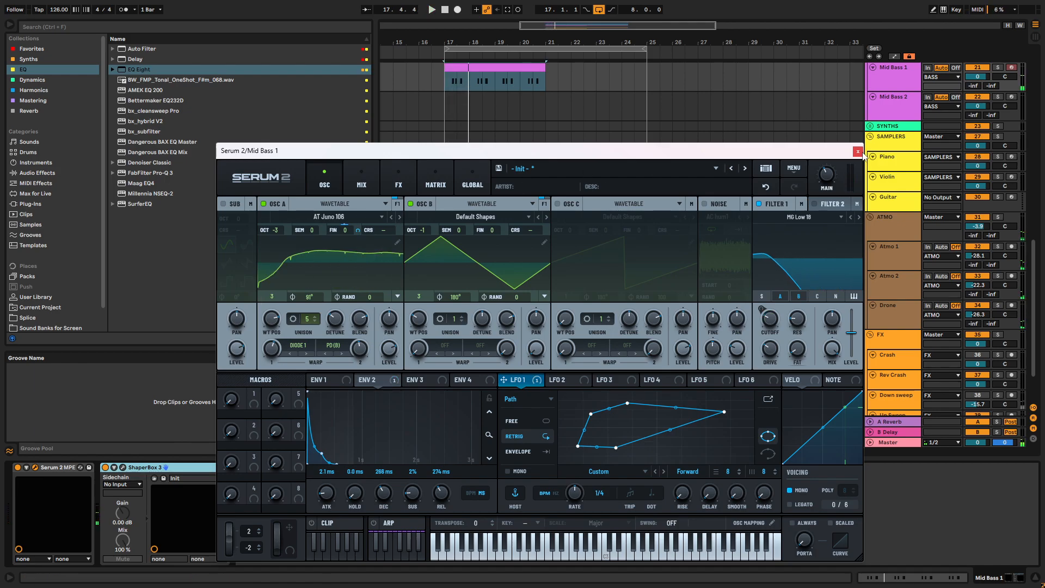
{"action": "left_click_drag", "start_coordinate": [782, 304], "coordinate": [780, 321]}
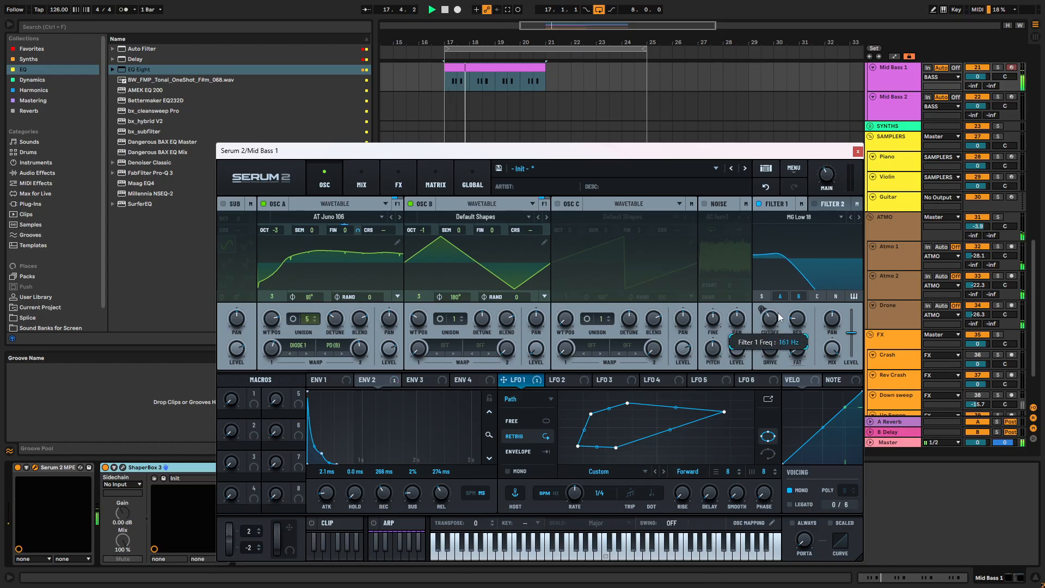
{"action": "left_click", "coordinate": [858, 152]}
- Add sixteenth-note A3 notes at 1.1.2 and 1.1.4 to the Mid Bass 1 clip and play the pattern
{"action": "scroll", "coordinate": [468, 111], "scroll_direction": "up", "scroll_amount": 1}
{"action": "left_click", "coordinate": [467, 111]}
{"action": "key", "text": "space"}
{"action": "double_click", "coordinate": [476, 116]}
{"action": "double_click", "coordinate": [276, 308]}
{"action": "key", "text": "space"}
{"action": "left_click_drag", "start_coordinate": [276, 308], "coordinate": [272, 310]}
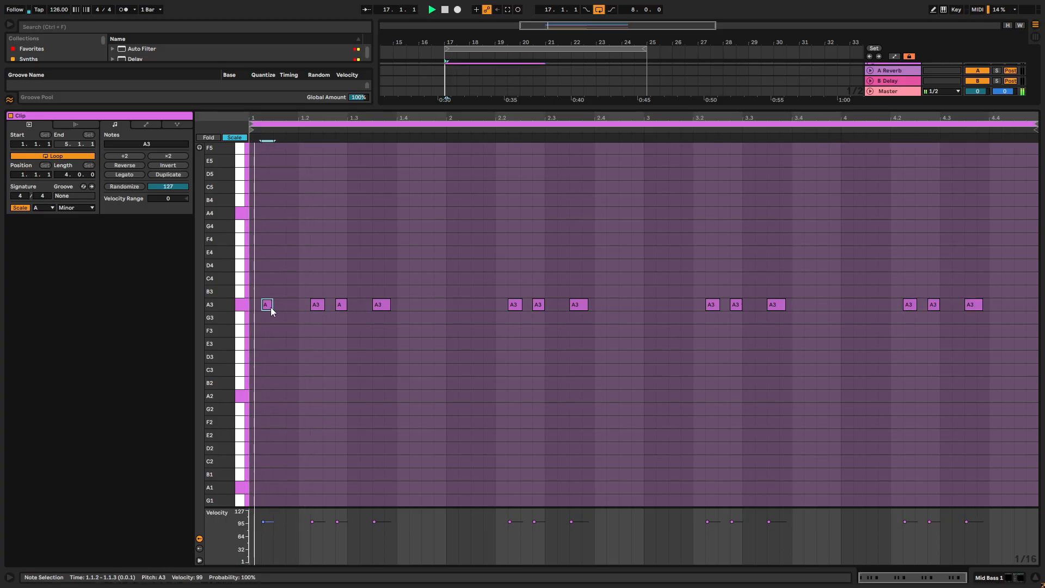
{"action": "double_click", "coordinate": [289, 305]}
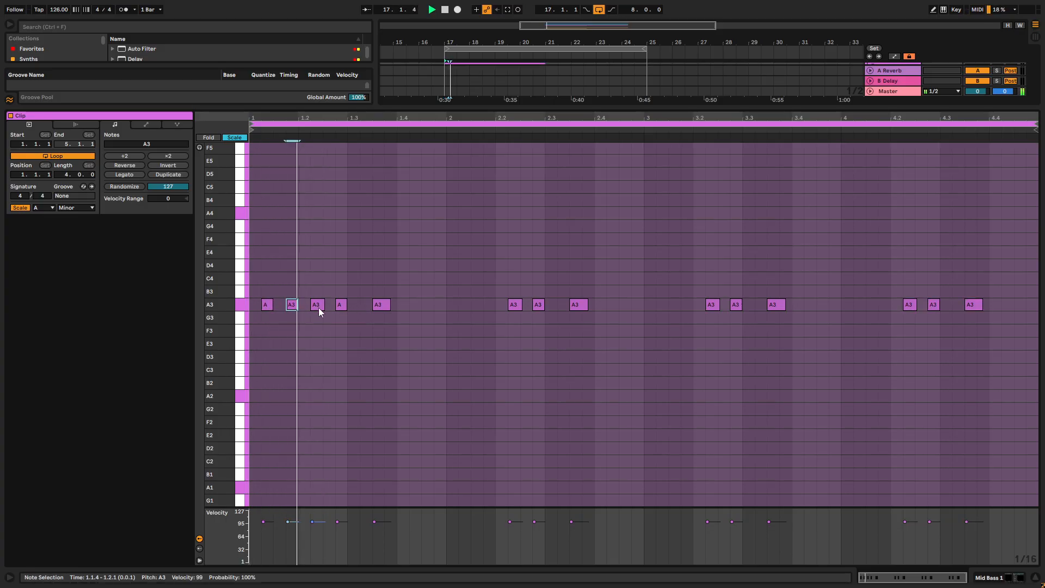
{"action": "key", "text": "space"}
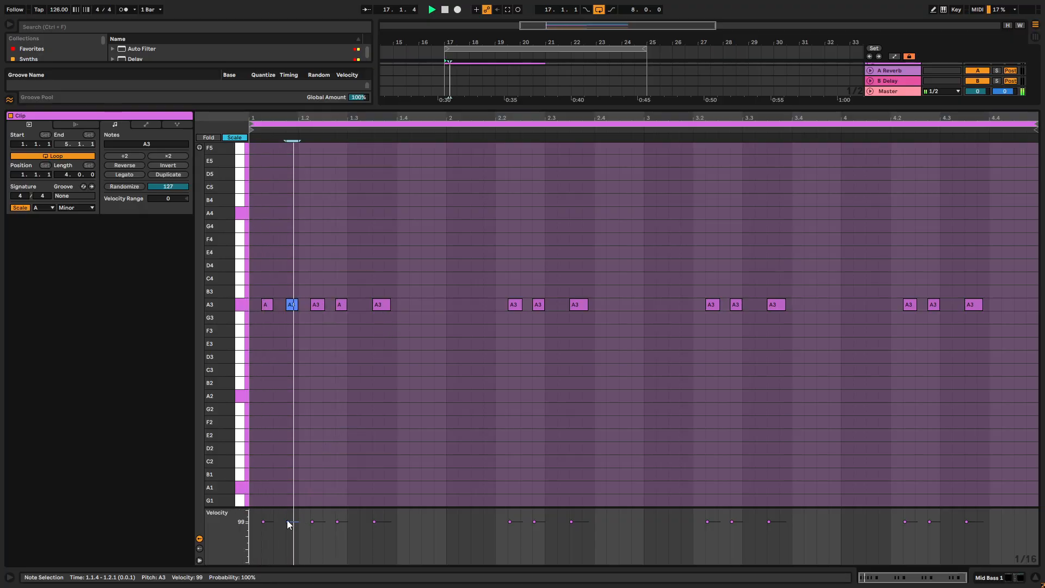
- Assign velocity to Filter 1's cutoff in Serum 2 and bend the velocity curve downward while the loop plays
{"action": "left_click", "coordinate": [1008, 579]}
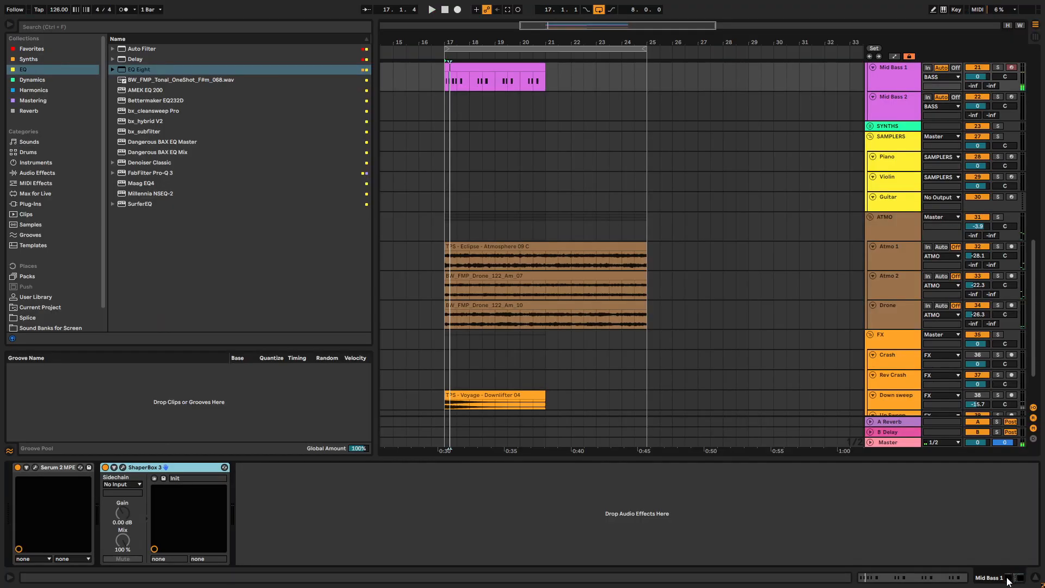
{"action": "left_click", "coordinate": [36, 468]}
{"action": "left_click_drag", "start_coordinate": [800, 381], "coordinate": [776, 329]}
{"action": "key", "text": "space"}
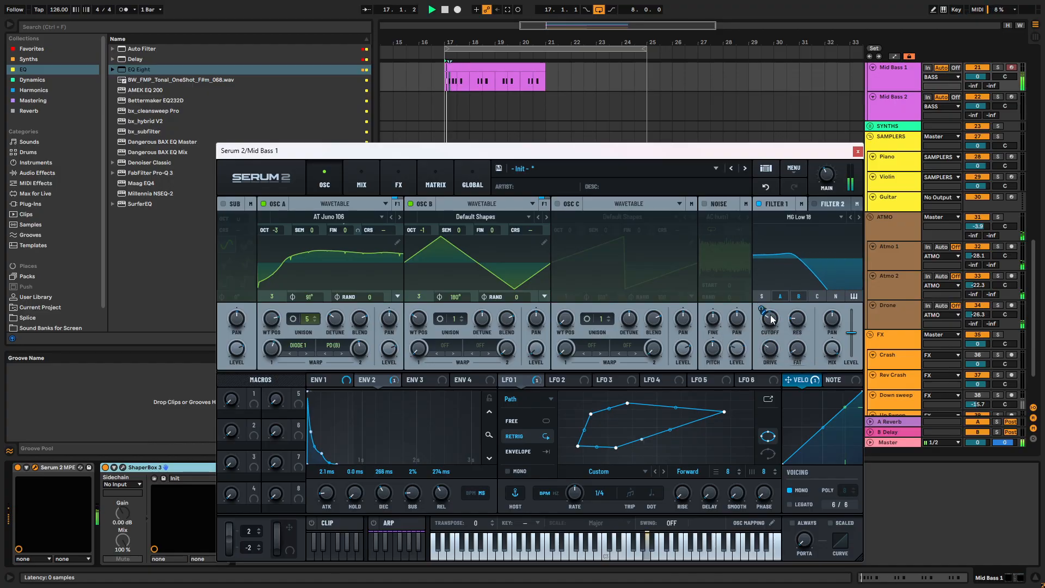
{"action": "left_click_drag", "start_coordinate": [821, 431], "coordinate": [823, 441]}
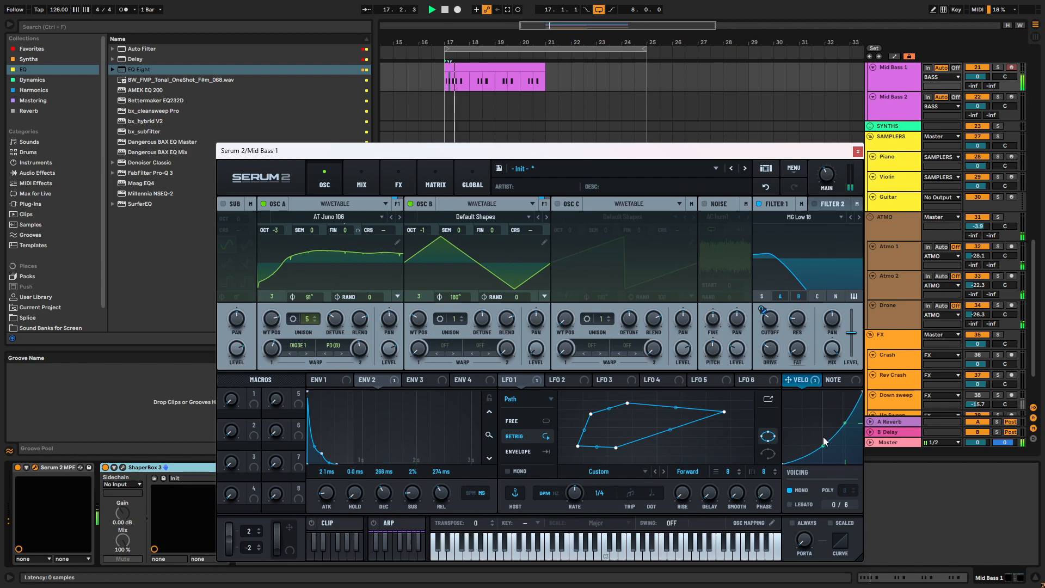
{"action": "key", "text": "space"}
{"action": "left_click", "coordinate": [857, 153]}
{"action": "key", "text": "space"}
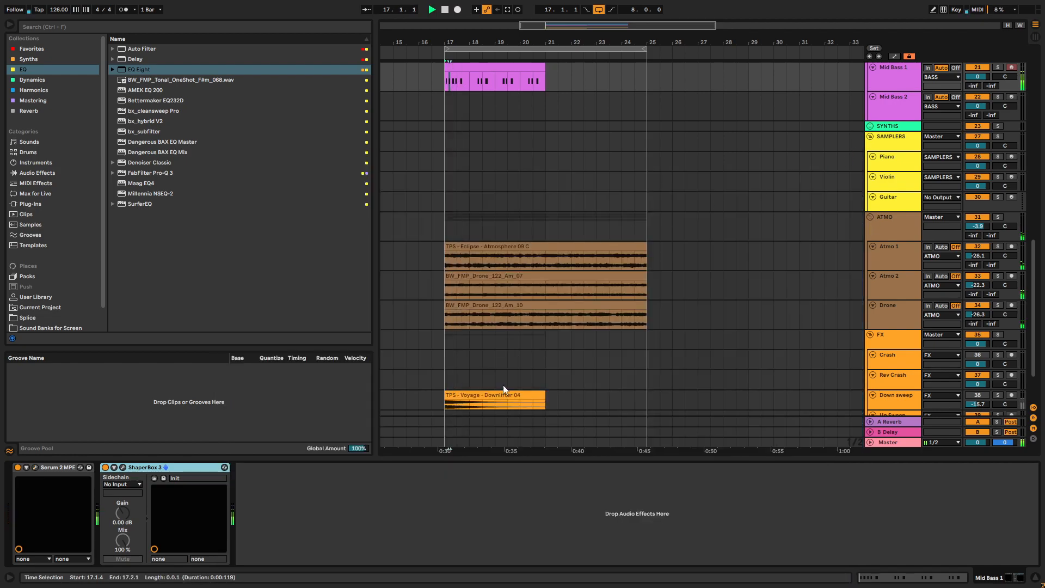
- Rework bar 1 with eighth-note A3s at 1.2.2 and 1.3.2, another A3 at 1.4.2, and velocity 60 for the note at 1.2.4
{"action": "key", "text": "space"}
{"action": "scroll", "coordinate": [493, 123], "scroll_direction": "up", "scroll_amount": 2}
{"action": "double_click", "coordinate": [485, 111]}
{"action": "key", "text": "space"}
{"action": "key", "text": "space"}
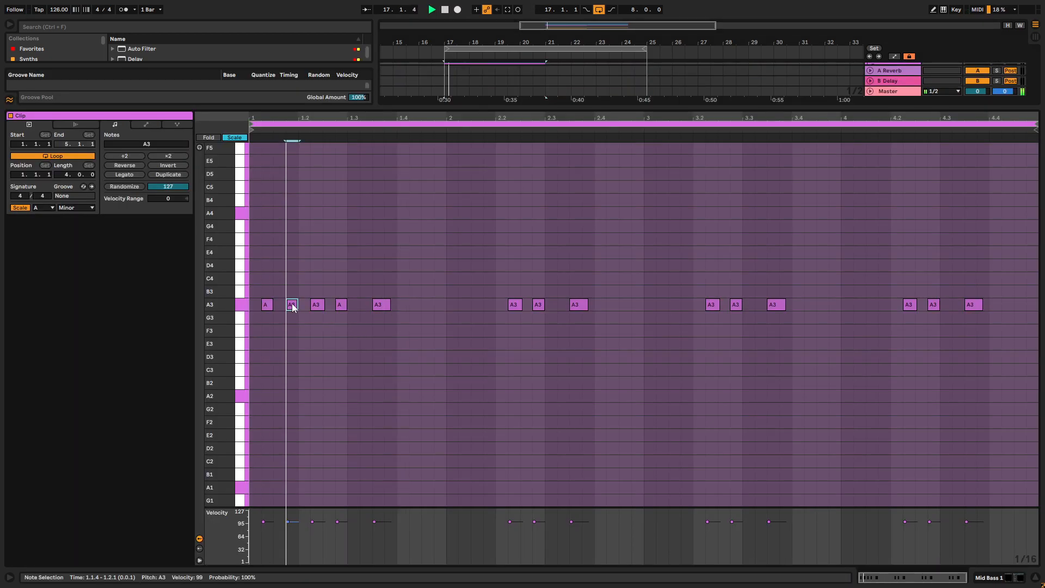
{"action": "left_click_drag", "start_coordinate": [325, 305], "coordinate": [384, 304]}
{"action": "double_click", "coordinate": [340, 304]}
{"action": "key", "text": "space"}
{"action": "left_click_drag", "start_coordinate": [337, 522], "coordinate": [337, 538]}
{"action": "key", "text": "space"}
{"action": "key", "text": "space"}
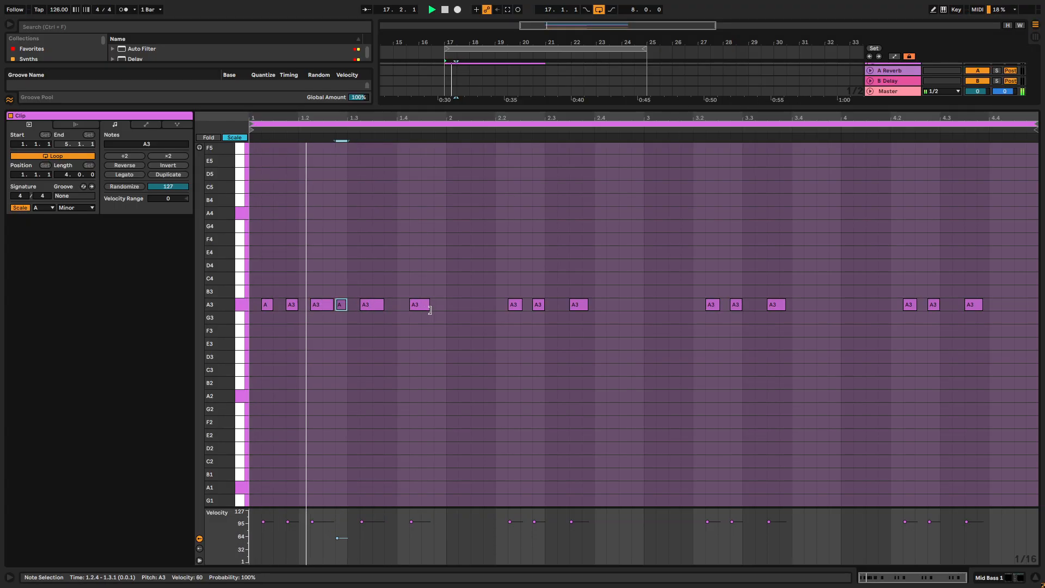
- Replace the A3 at 1.4.2 with a short, lower-velocity A3 at 1.3.4 and an eighth-note A3 at 1.4.3
{"action": "left_click_drag", "start_coordinate": [421, 305], "coordinate": [392, 305]}
{"action": "left_click_drag", "start_coordinate": [391, 520], "coordinate": [391, 538]}
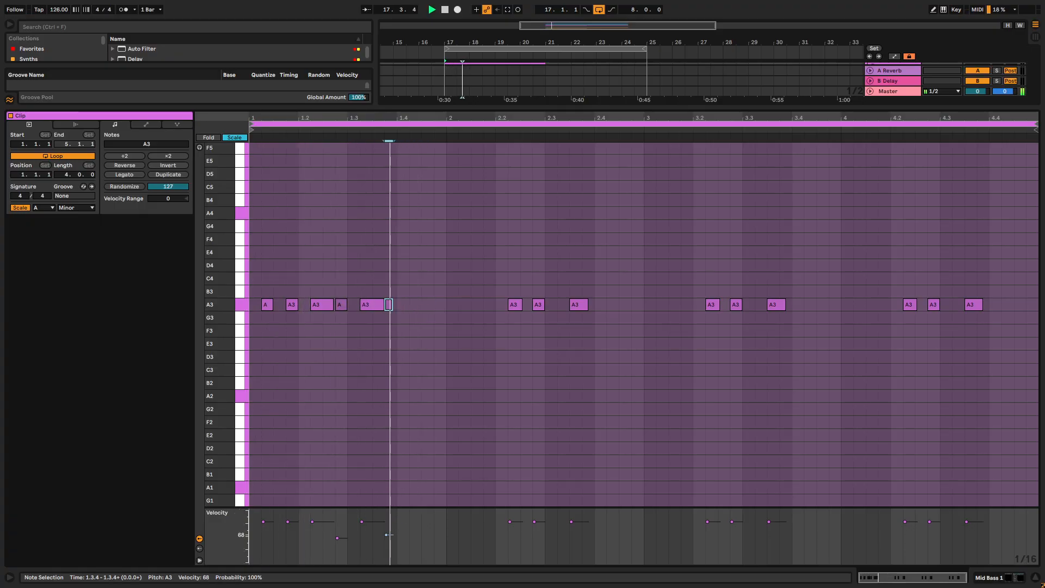
{"action": "double_click", "coordinate": [414, 305]}
{"action": "left_click_drag", "start_coordinate": [421, 306], "coordinate": [442, 307]}
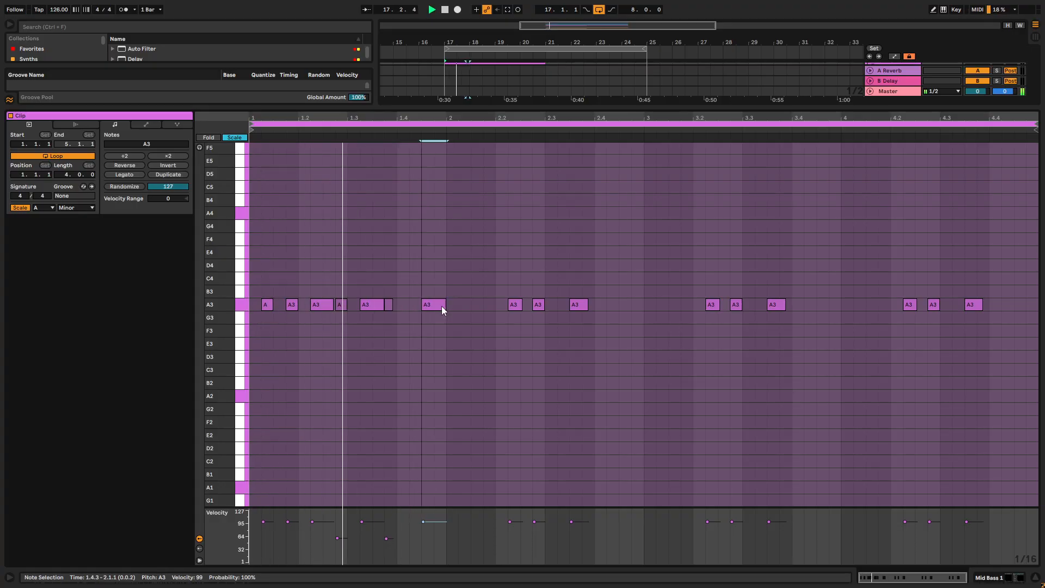
- Try velocity 23 for the A3 at 1.4.3, with an added sixteenth-note A3 at 1.4.2 at velocity 68
{"action": "key", "text": "space"}
{"action": "key", "text": "space"}
{"action": "left_click_drag", "start_coordinate": [445, 525], "coordinate": [445, 553]}
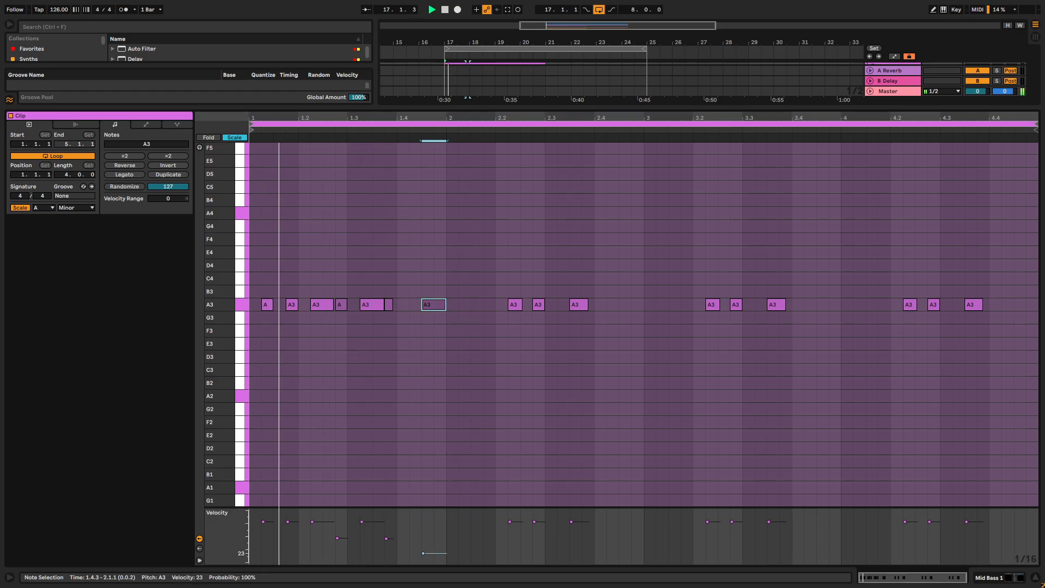
{"action": "double_click", "coordinate": [418, 304]}
{"action": "left_click_drag", "start_coordinate": [408, 523], "coordinate": [409, 535]}
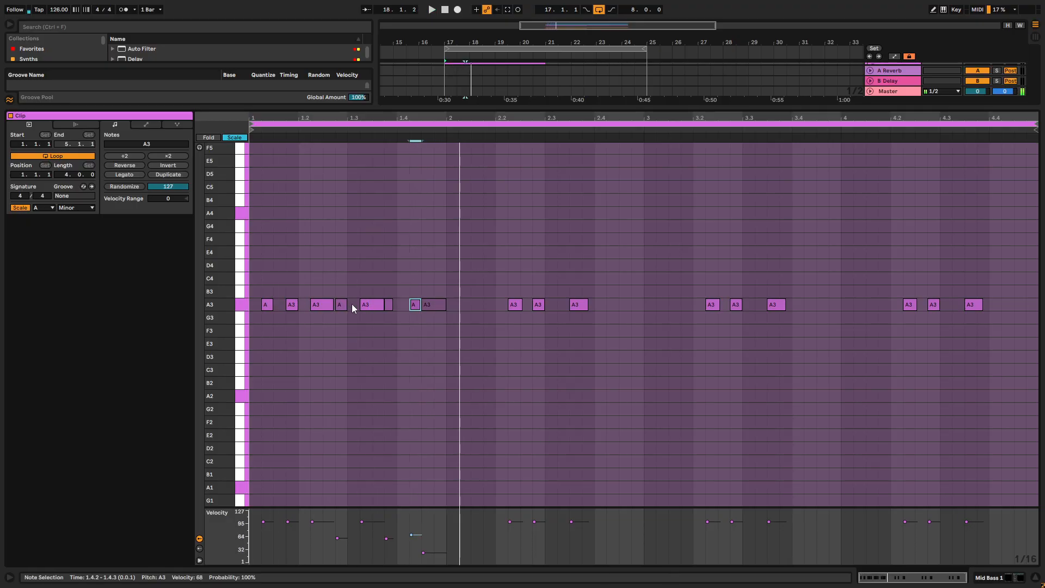
- Lengthen bar 1's first A3 to end at 1.2.1 and delete all A3 notes from 1.2.4 to the bar's end
{"action": "left_click_drag", "start_coordinate": [412, 266], "coordinate": [468, 342]}
{"action": "key", "text": "Delete"}
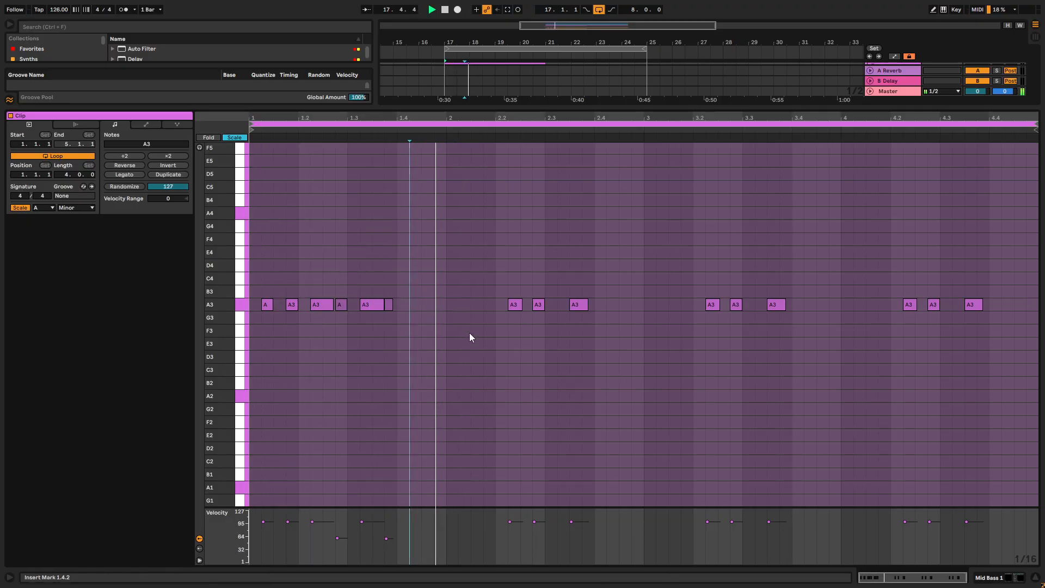
{"action": "left_click", "coordinate": [291, 305]}
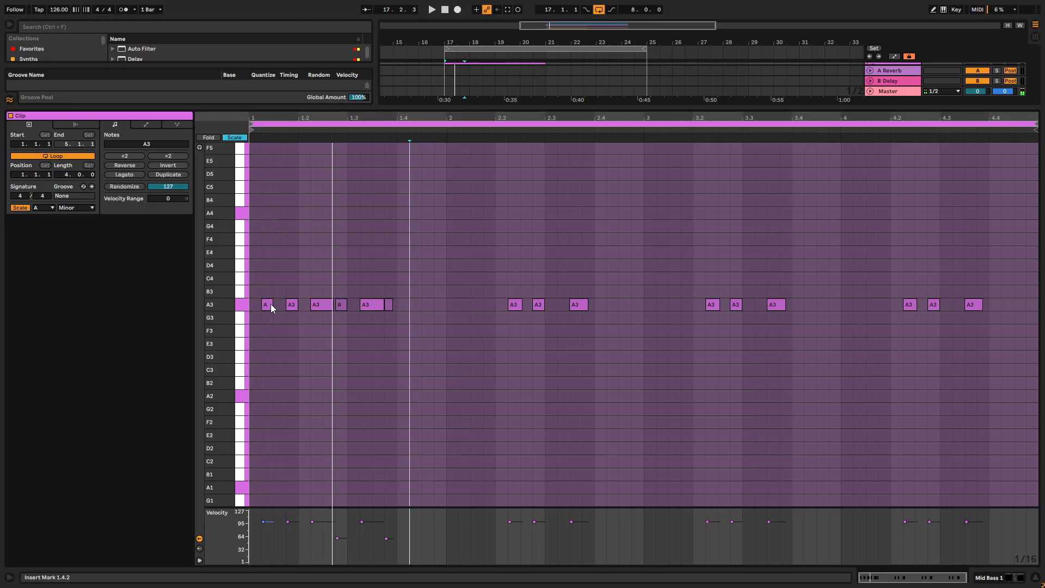
{"action": "left_click_drag", "start_coordinate": [271, 305], "coordinate": [298, 306]}
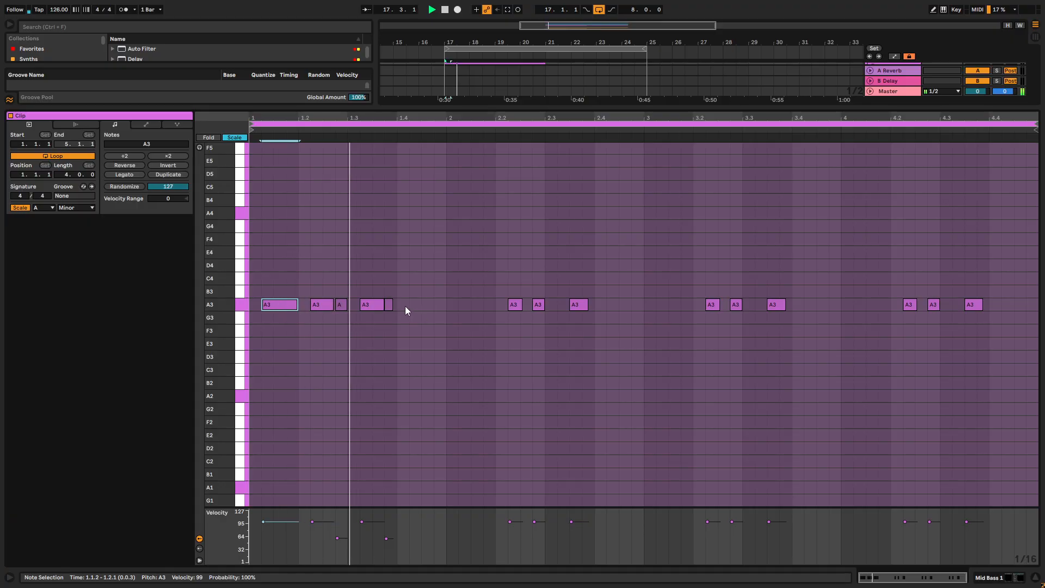
{"action": "left_click_drag", "start_coordinate": [348, 305], "coordinate": [343, 338]}
{"action": "key", "text": "Delete"}
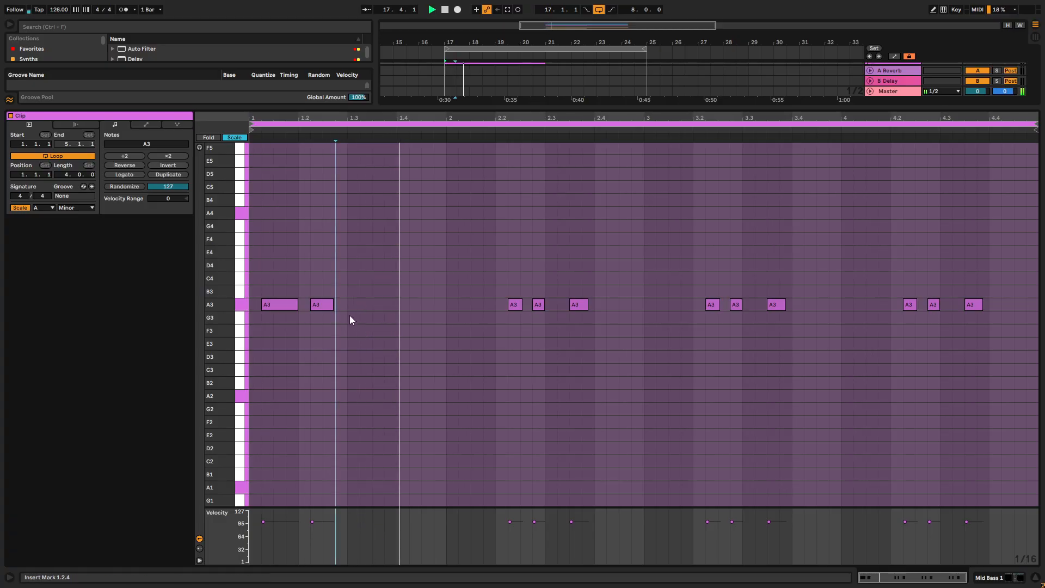
- Move the A3 at 1.2.2 to 1.2.1 and add an eighth-note A3 at 1.2.3 while auditioning the pattern
{"action": "left_click_drag", "start_coordinate": [328, 304], "coordinate": [316, 304]}
{"action": "key", "text": "space"}
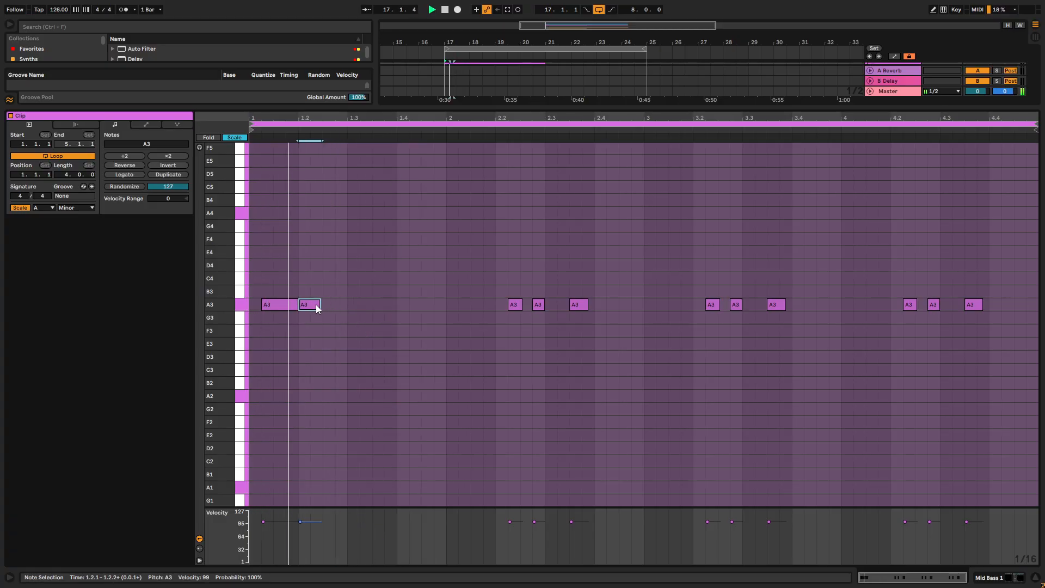
{"action": "key", "text": "space"}
{"action": "key", "text": "space"}
{"action": "left_click", "coordinate": [335, 306]}
{"action": "double_click", "coordinate": [333, 303]}
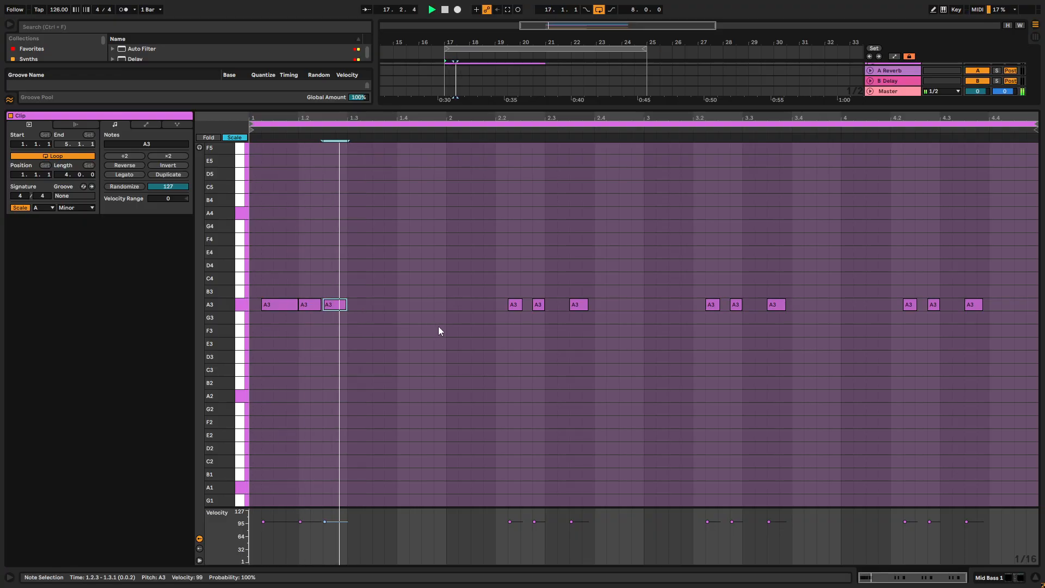
- Complete bar 1 with eighth-note A3s at 1.3.2, 1.4.1 and 1.4.3, and play the pattern
{"action": "double_click", "coordinate": [364, 305]}
{"action": "double_click", "coordinate": [380, 304]}
{"action": "left_click_drag", "start_coordinate": [382, 305], "coordinate": [420, 307]}
{"action": "left_click", "coordinate": [435, 306]}
{"action": "double_click", "coordinate": [432, 306]}
{"action": "key", "text": "space"}
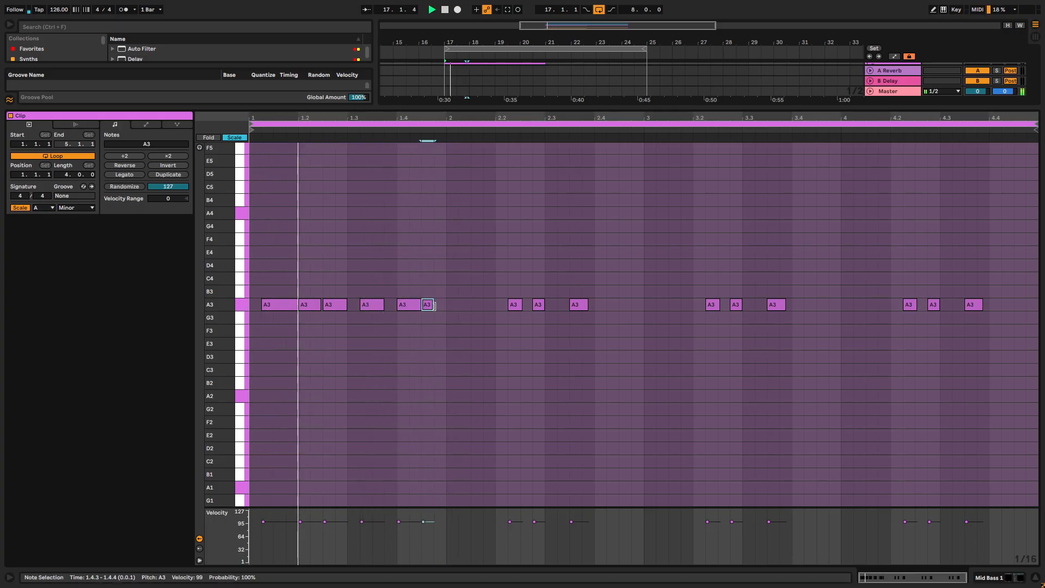
- Delete the old notes in bars 2 to 4 and duplicate the bar 1 pattern across them
{"action": "left_click_drag", "start_coordinate": [481, 261], "coordinate": [1018, 381]}
{"action": "key", "text": "Delete"}
{"action": "left_click_drag", "start_coordinate": [448, 275], "coordinate": [206, 388]}
{"action": "key", "text": "ctrl+d"}
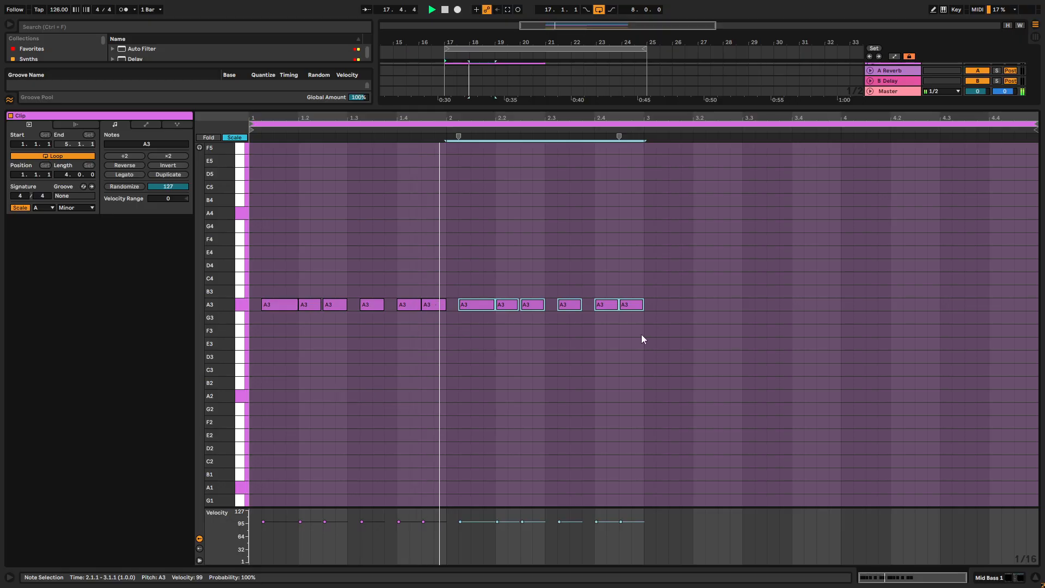
{"action": "key", "text": "ctrl+d"}
{"action": "key", "text": "ctrl+d"}
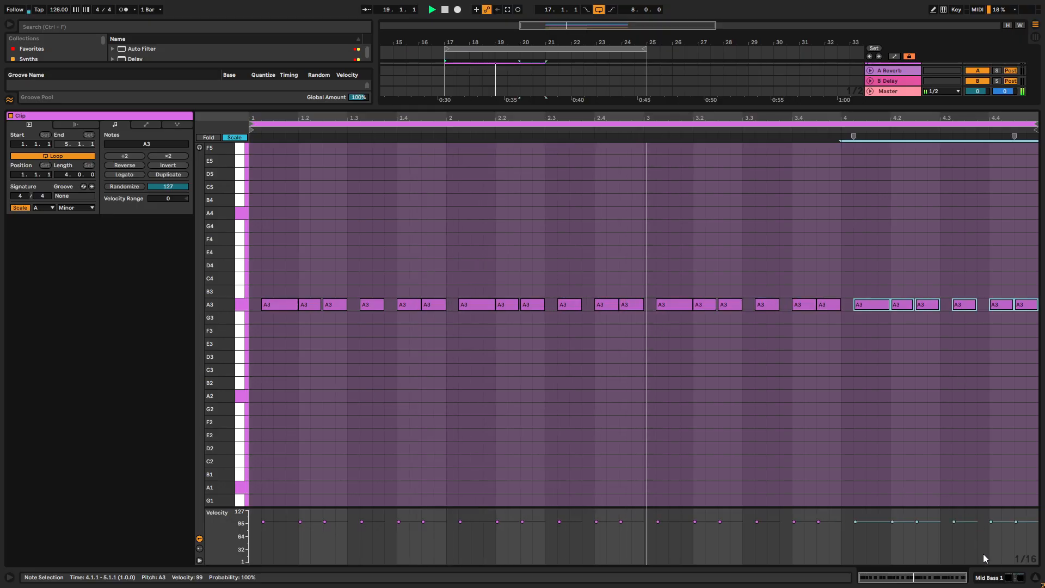
- Route a free-running LFO 2 to Filter 1's cutoff in Mid Bass 1's Serum 2, with a reduced modulation amount
{"action": "left_click", "coordinate": [1014, 578]}
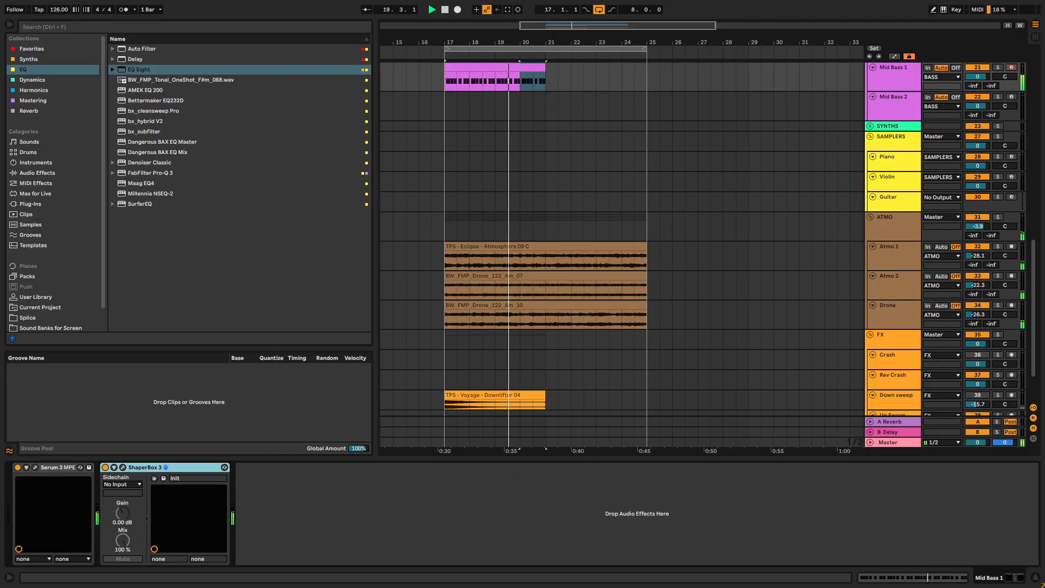
{"action": "left_click", "coordinate": [35, 468]}
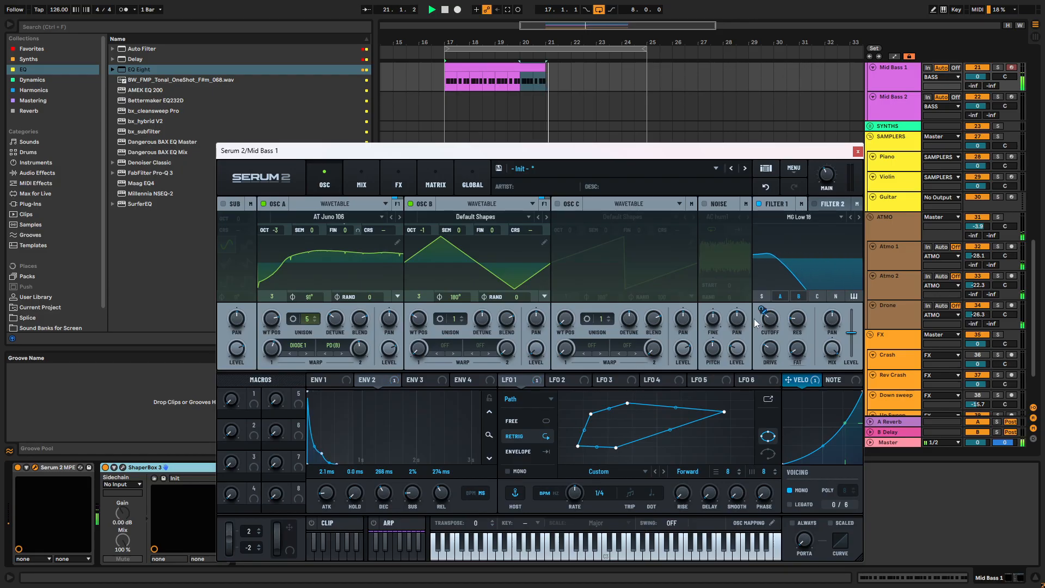
{"action": "left_click_drag", "start_coordinate": [566, 379], "coordinate": [770, 317]}
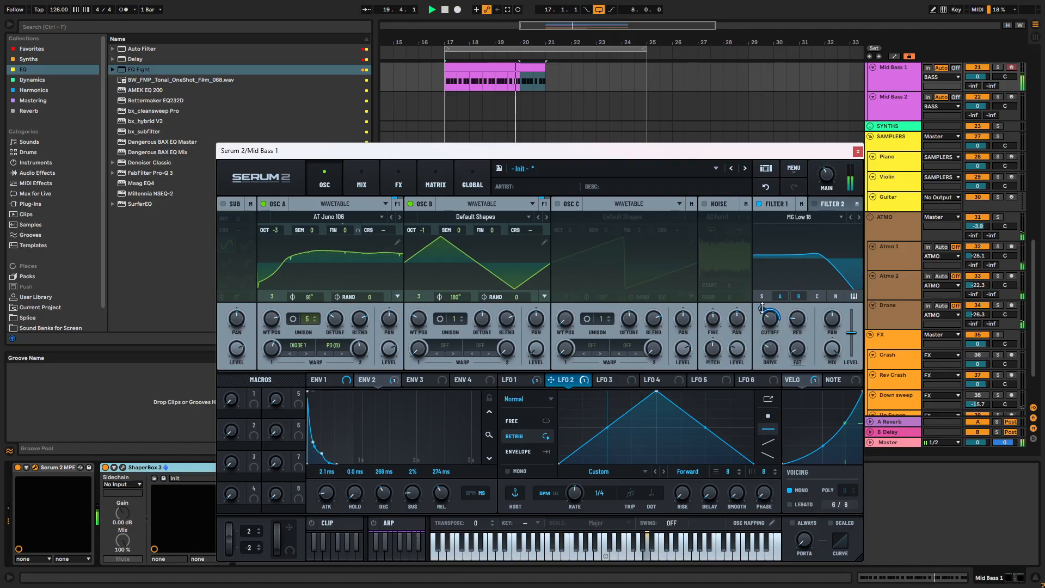
{"action": "left_click_drag", "start_coordinate": [763, 308], "coordinate": [761, 318]}
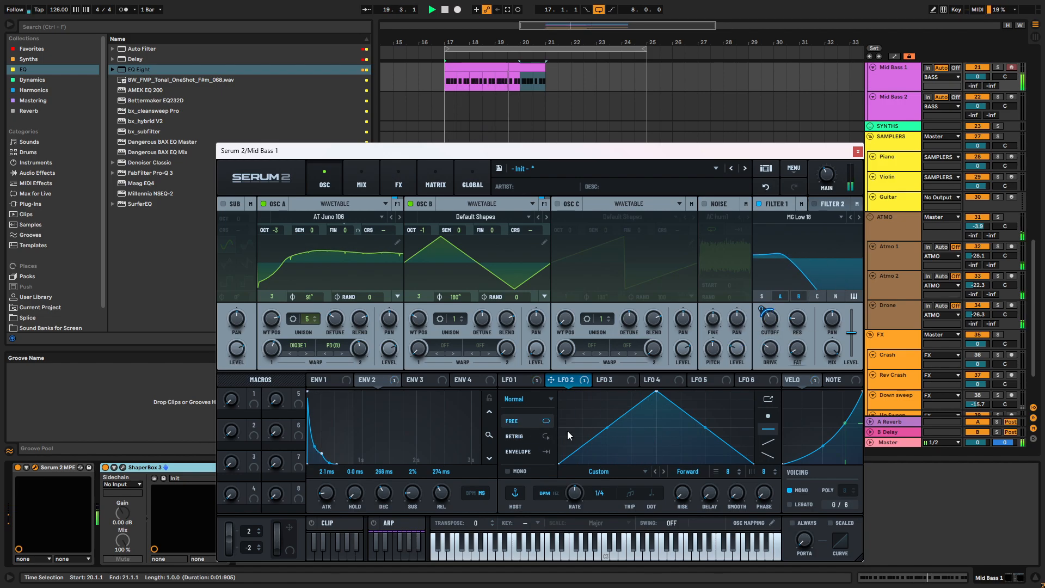
- Reshape LFO 2's triangle into a stepped curve with plateaus of varying heights while the loop plays
{"action": "left_click_drag", "start_coordinate": [652, 400], "coordinate": [653, 415]}
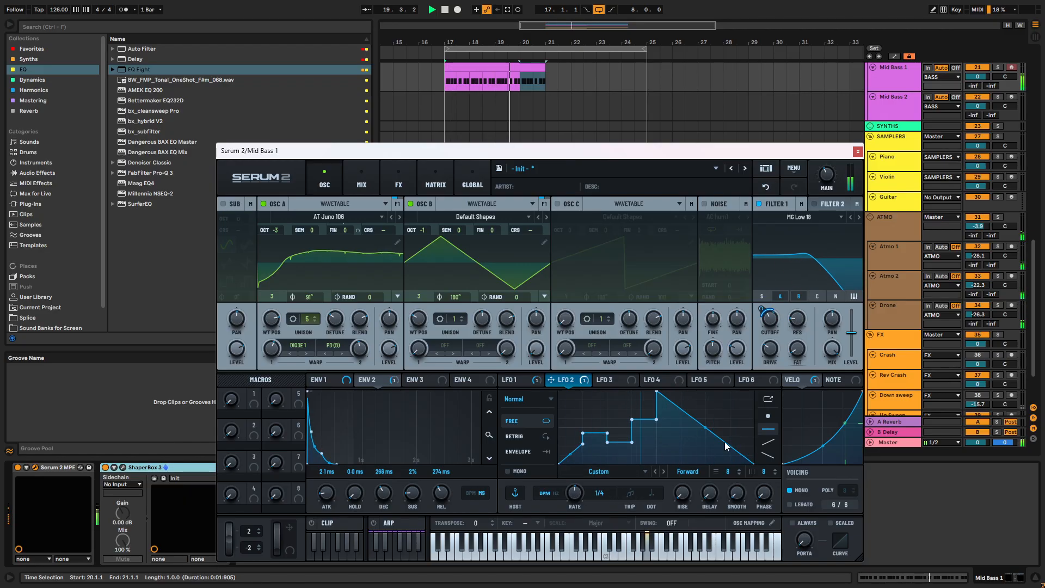
{"action": "left_click", "coordinate": [659, 392]}
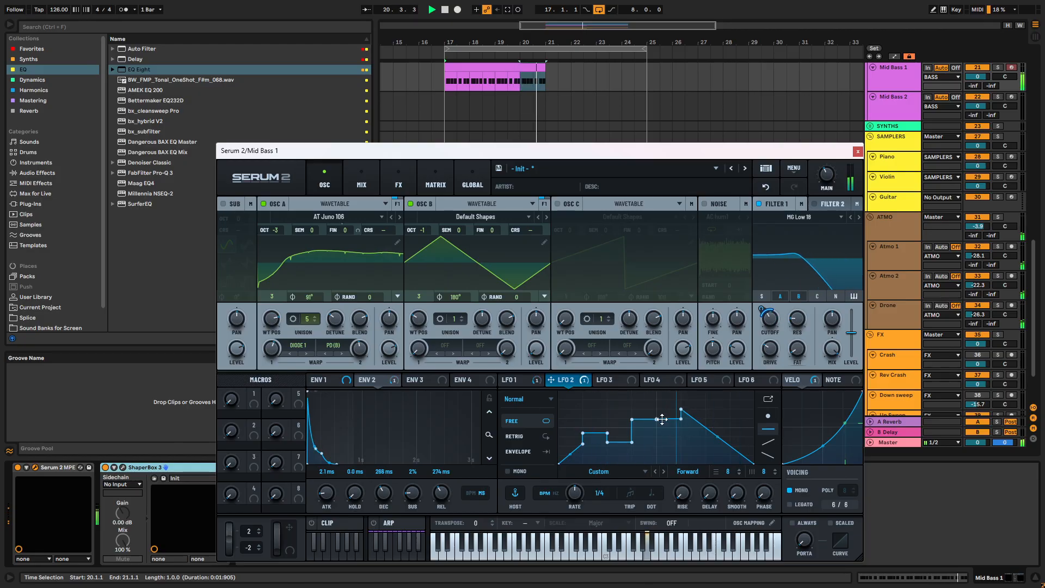
{"action": "left_click_drag", "start_coordinate": [683, 415], "coordinate": [688, 436]}
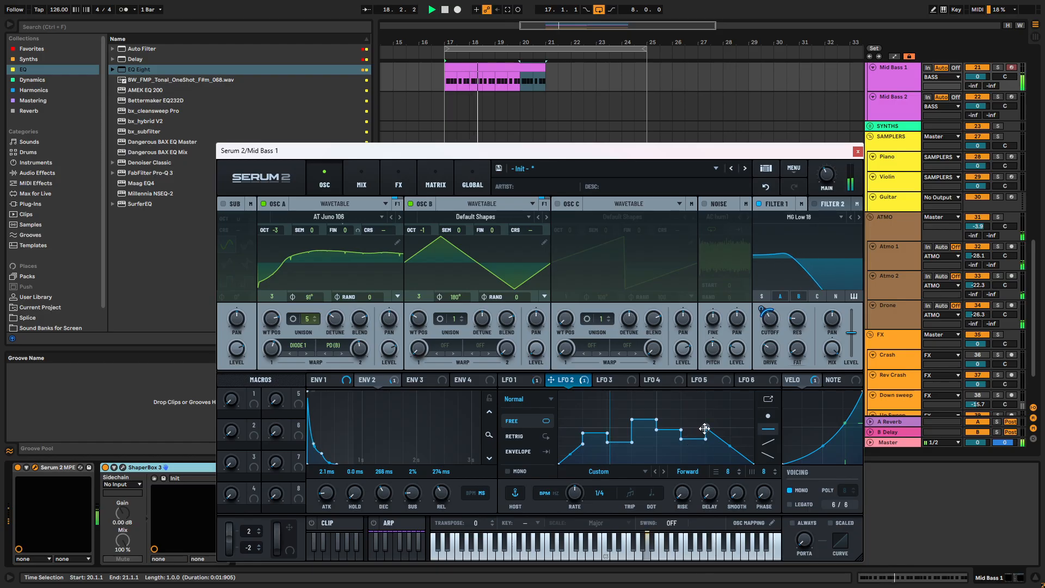
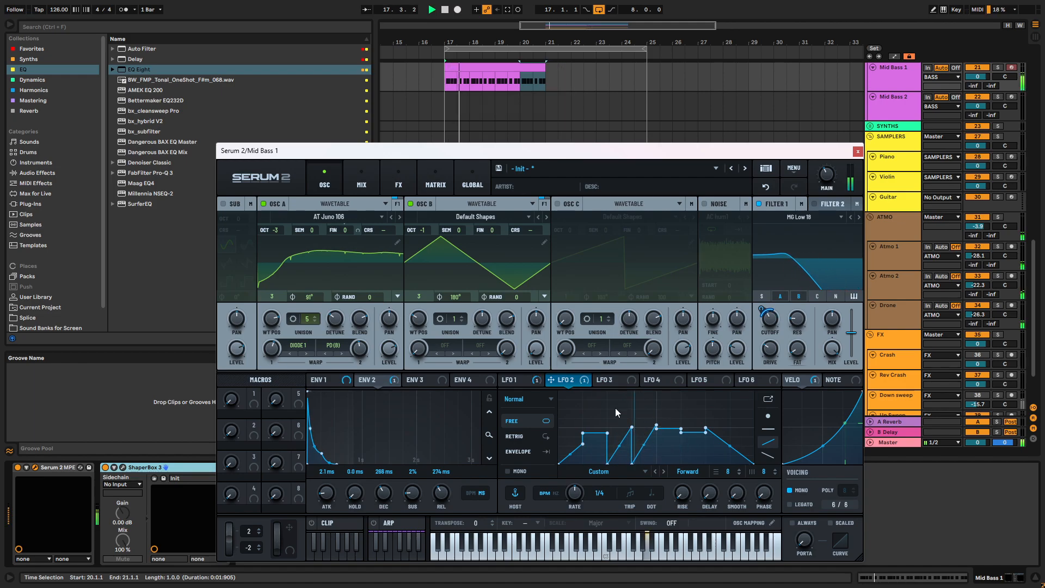
- Redraw LFO 2 as a series of rising sawtooth ramps at a 1/2 rate and fine-tune Filter 1's cutoff
{"action": "mouse_move", "coordinate": [657, 420]}
{"action": "left_mouse_down"}
{"action": "mouse_move", "coordinate": [731, 435]}
{"action": "mouse_move", "coordinate": [588, 446]}
{"action": "mouse_move", "coordinate": [579, 426]}
{"action": "mouse_move", "coordinate": [680, 420]}
{"action": "mouse_move", "coordinate": [755, 450]}
{"action": "mouse_move", "coordinate": [762, 390]}
{"action": "mouse_move", "coordinate": [596, 402]}
{"action": "left_mouse_up"}
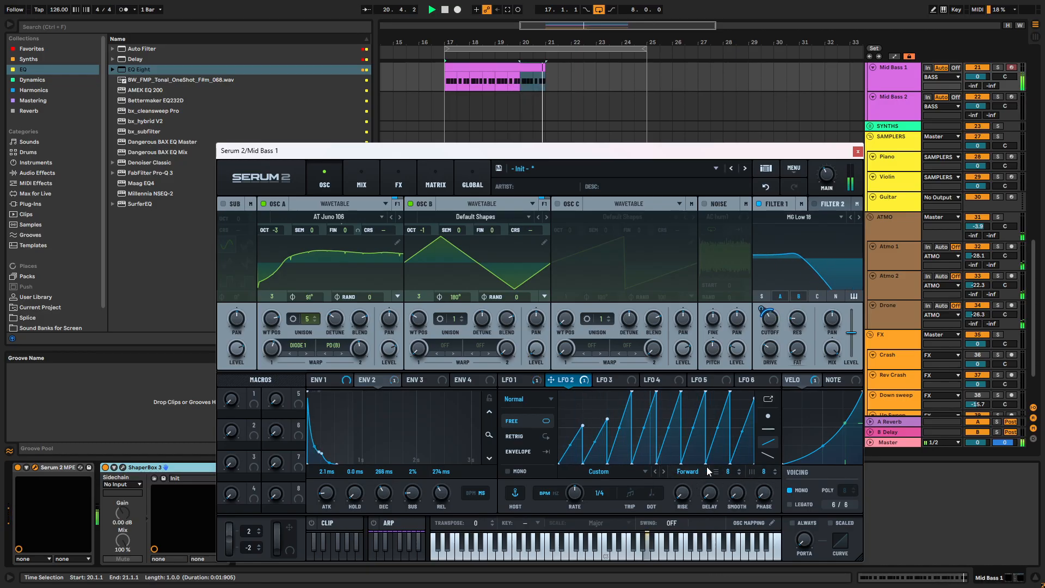
{"action": "key", "text": "space"}
{"action": "mouse_move", "coordinate": [580, 490]}
{"action": "left_mouse_down"}
{"action": "mouse_move", "coordinate": [583, 478]}
{"action": "mouse_move", "coordinate": [580, 505]}
{"action": "left_mouse_up"}
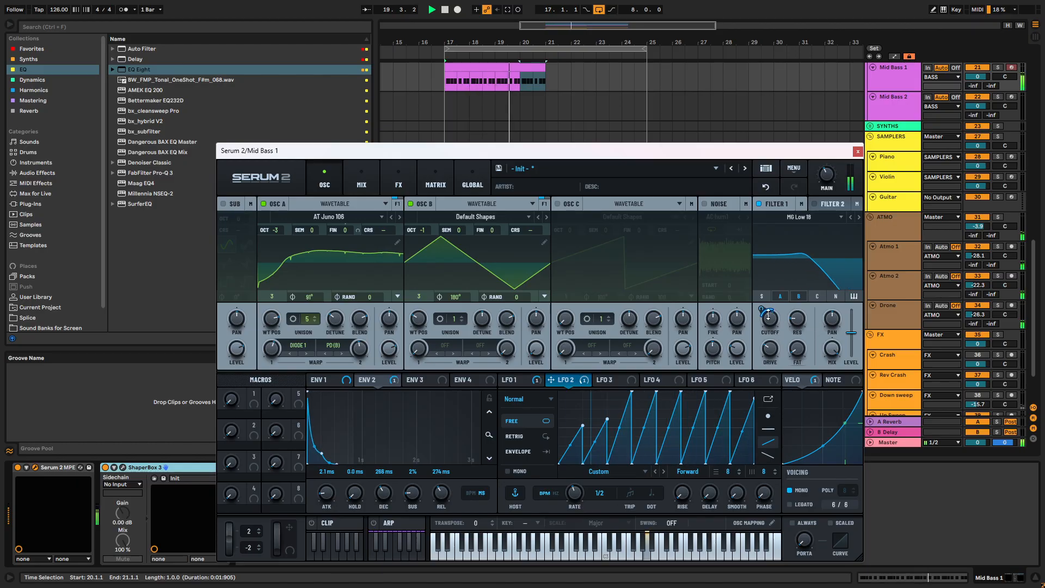
{"action": "mouse_move", "coordinate": [762, 322]}
{"action": "left_click_drag", "start_coordinate": [763, 323], "coordinate": [763, 321]}
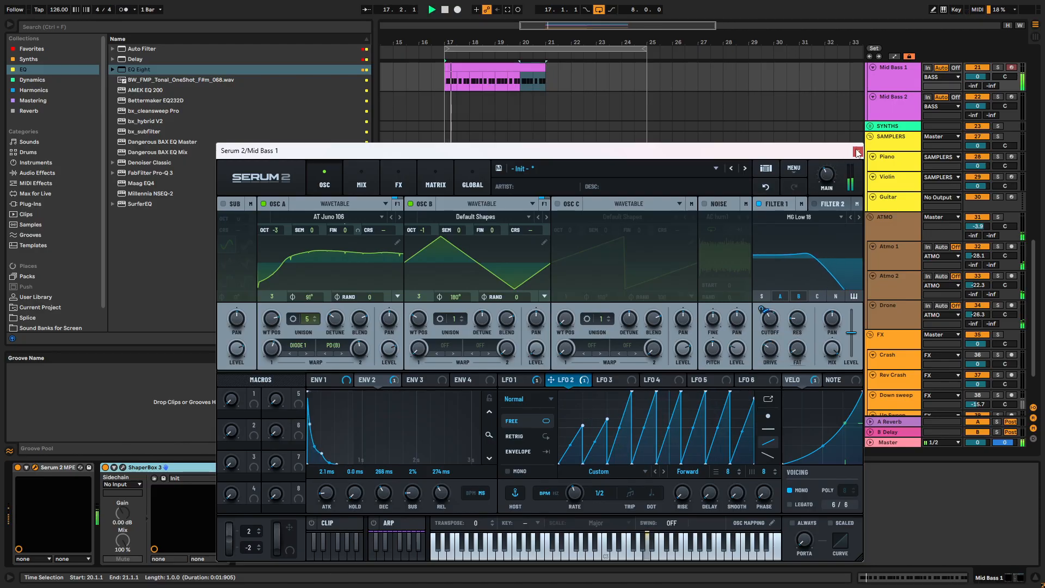
{"action": "key", "text": "Escape"}
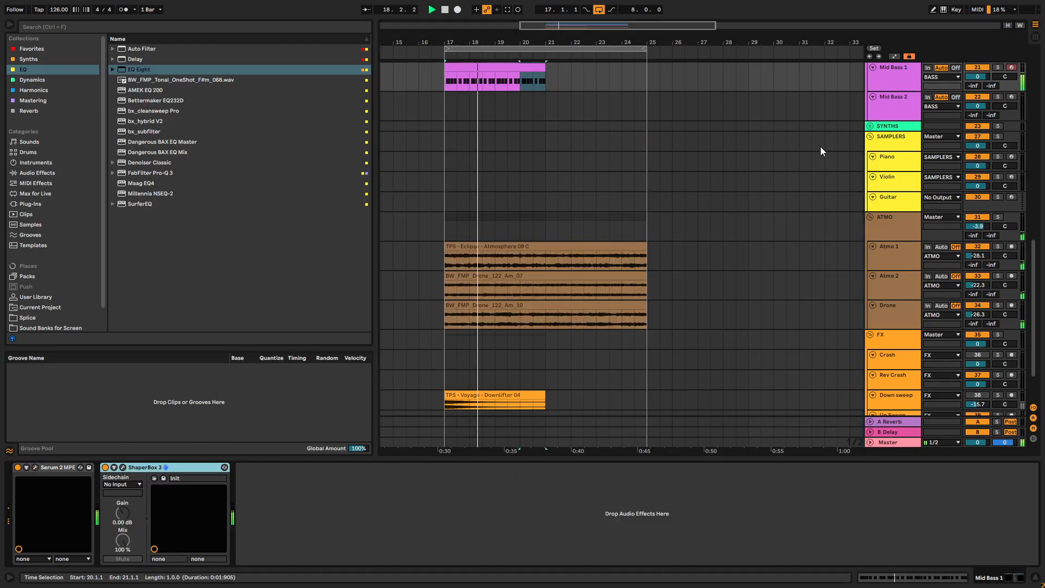
- Extend the Mid Bass 1 clip to bar 25 so it fills the eight-bar loop
{"action": "left_click_drag", "start_coordinate": [546, 67], "coordinate": [646, 66]}
{"action": "left_click", "coordinate": [897, 84]}
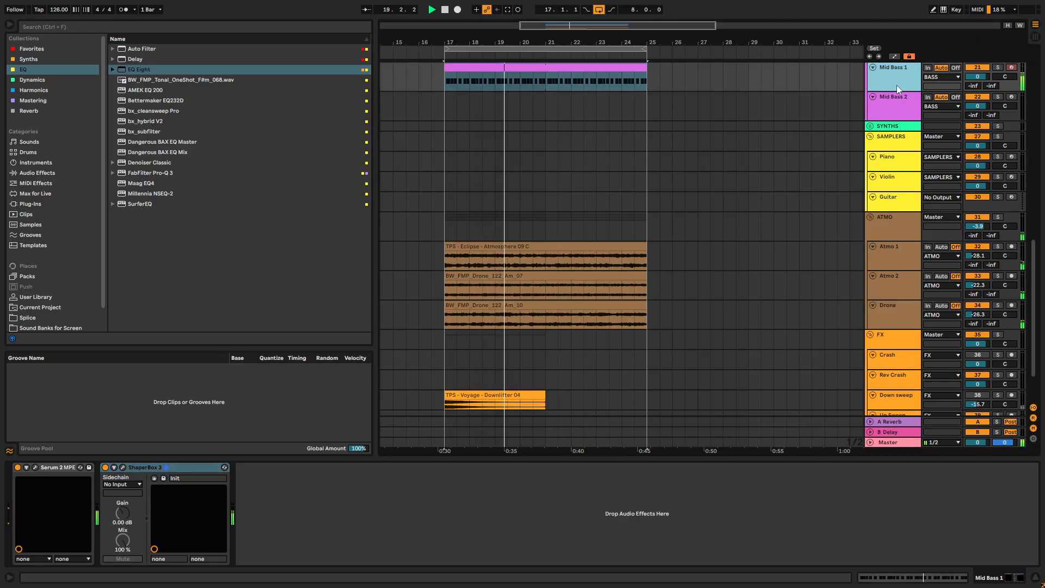
- Give LFO 2's ramps in Mid Bass 1's Serum 2 different peak heights and set Filter 1's cutoff to 106 Hz
{"action": "left_click", "coordinate": [35, 466]}
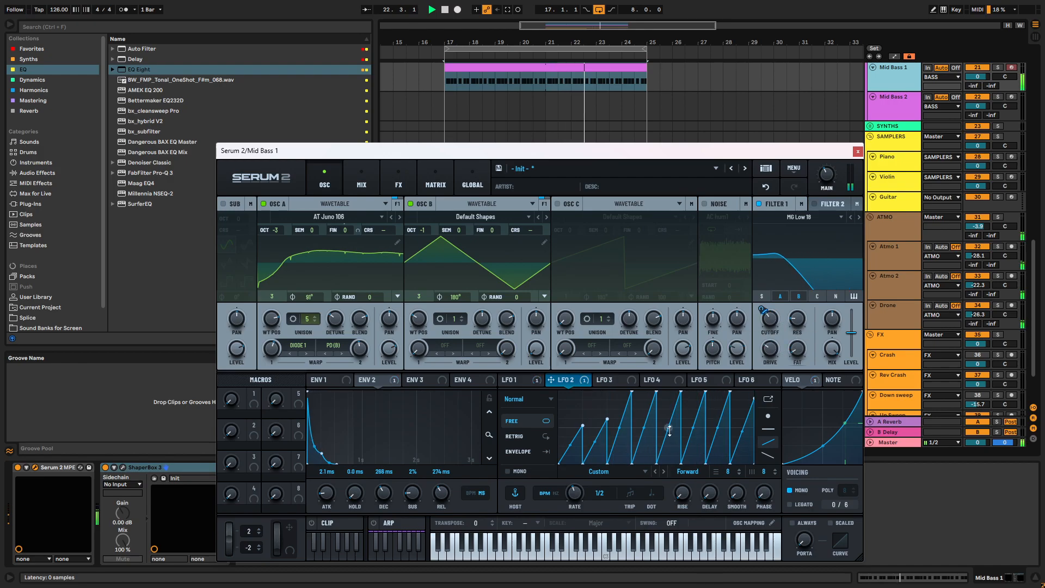
{"action": "left_click_drag", "start_coordinate": [620, 428], "coordinate": [644, 414]}
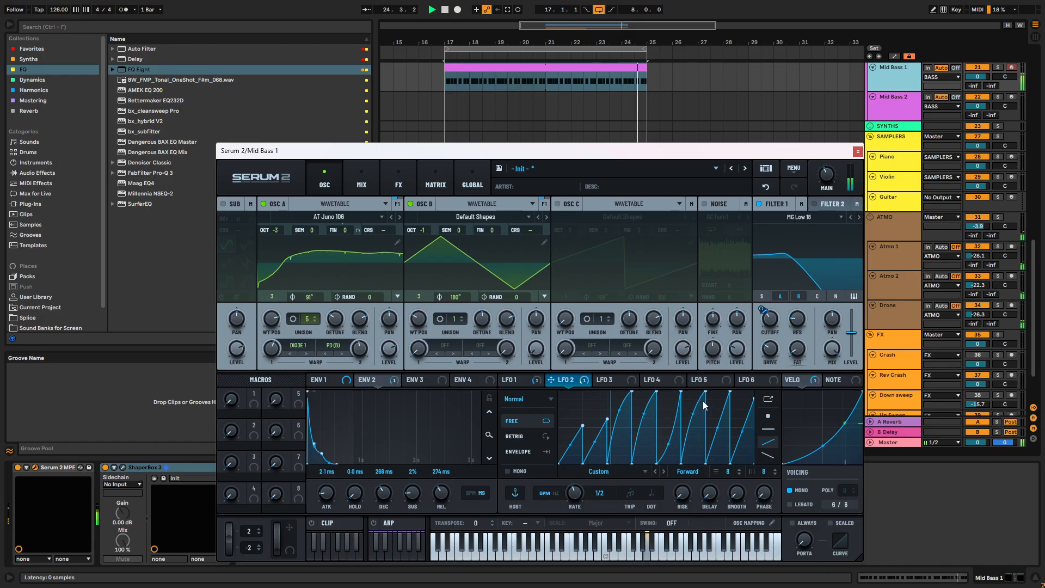
{"action": "mouse_move", "coordinate": [705, 398]}
{"action": "left_mouse_down"}
{"action": "mouse_move", "coordinate": [720, 424]}
{"action": "mouse_move", "coordinate": [630, 414]}
{"action": "left_mouse_up"}
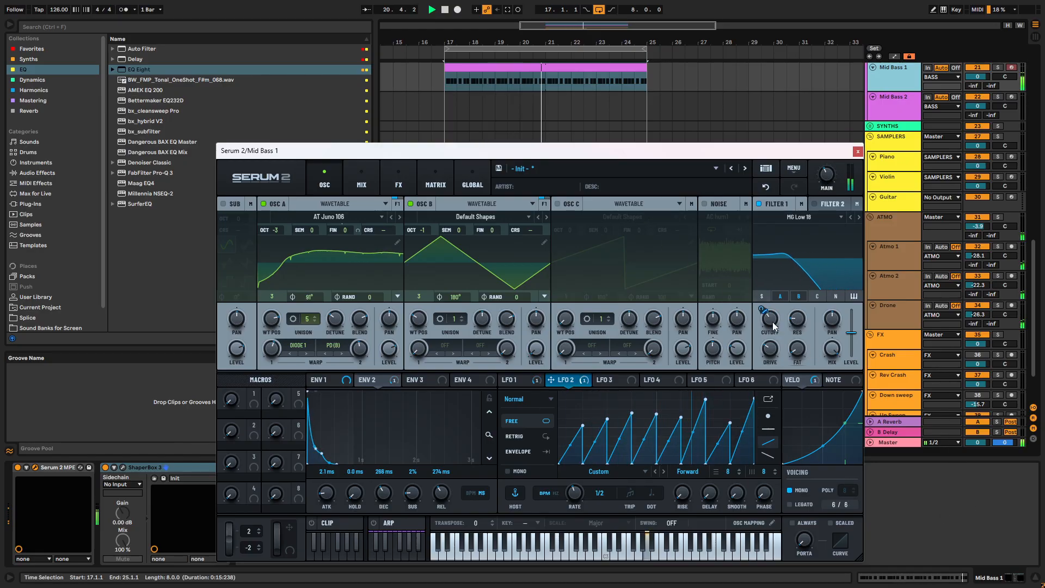
{"action": "mouse_move", "coordinate": [775, 321]}
{"action": "mouse_move", "coordinate": [773, 314]}
{"action": "left_mouse_down"}
{"action": "mouse_move", "coordinate": [762, 286]}
{"action": "mouse_move", "coordinate": [769, 319]}
{"action": "left_mouse_up"}
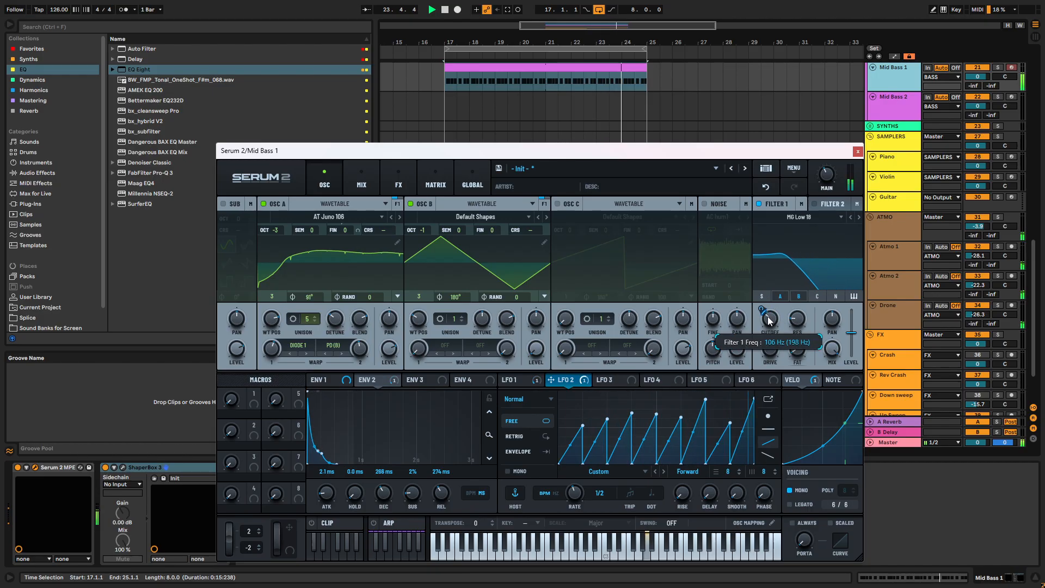
{"action": "left_click", "coordinate": [857, 152]}
- In the Mid Bass 1 clip, move the A3 at 1.3.2 to 1.3.1 and add an eighth-note A3 at 1.3.3
{"action": "scroll", "coordinate": [519, 171], "scroll_direction": "up", "scroll_amount": 1}
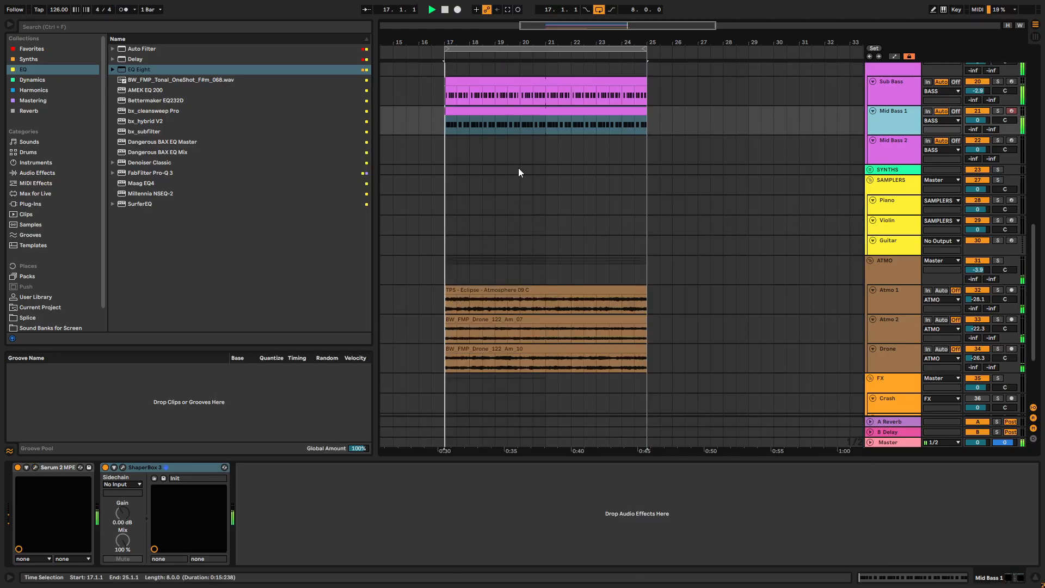
{"action": "double_click", "coordinate": [523, 110]}
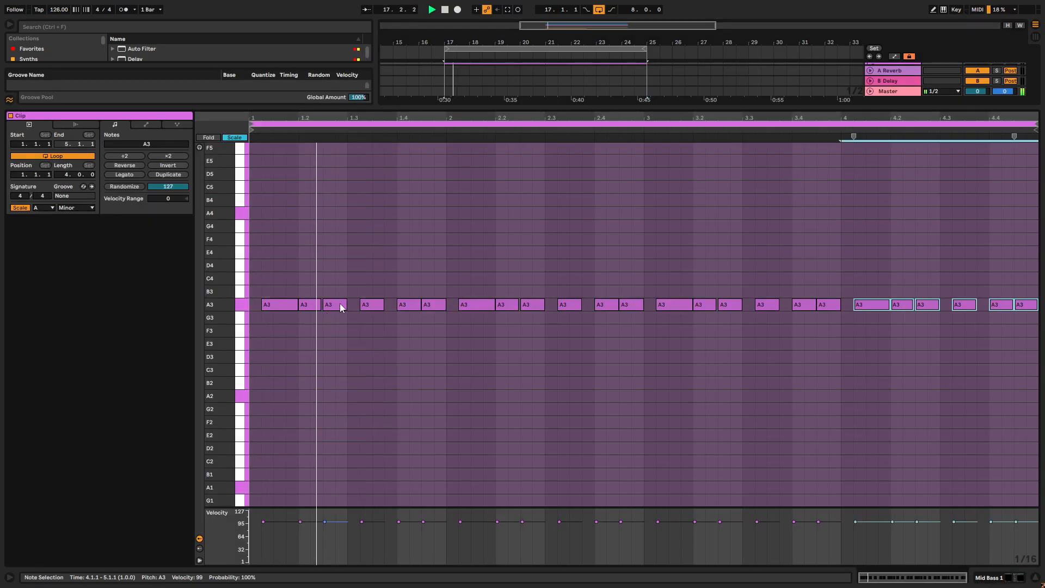
{"action": "left_click_drag", "start_coordinate": [369, 308], "coordinate": [357, 308]}
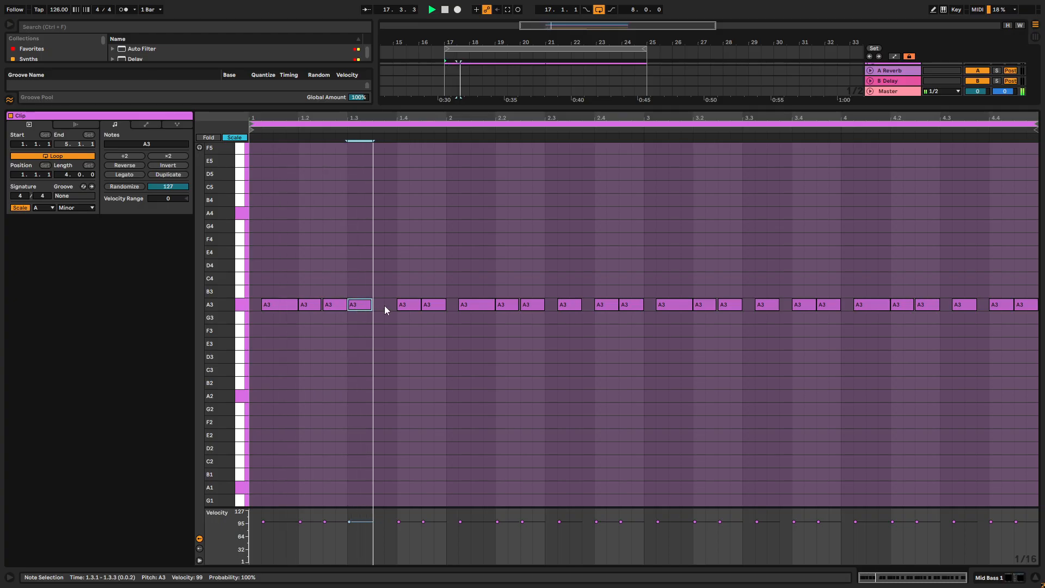
{"action": "double_click", "coordinate": [377, 305]}
{"action": "left_click_drag", "start_coordinate": [382, 305], "coordinate": [396, 306]}
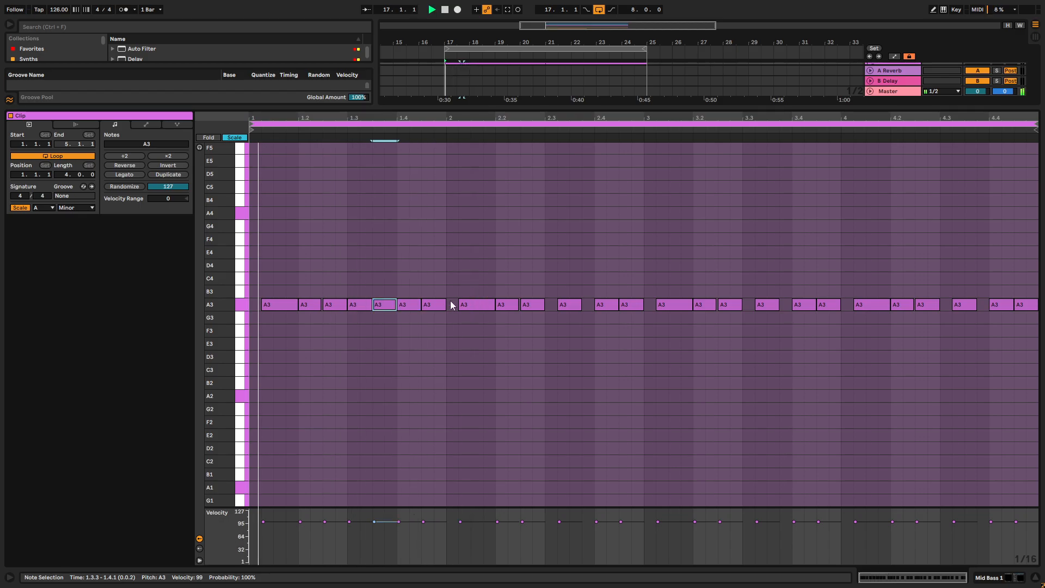
- Delete the notes in bars 2 to 4 and duplicate the bar 1 pattern into bar 2
{"action": "left_click_drag", "start_coordinate": [456, 289], "coordinate": [1036, 335]}
{"action": "key", "text": "Delete"}
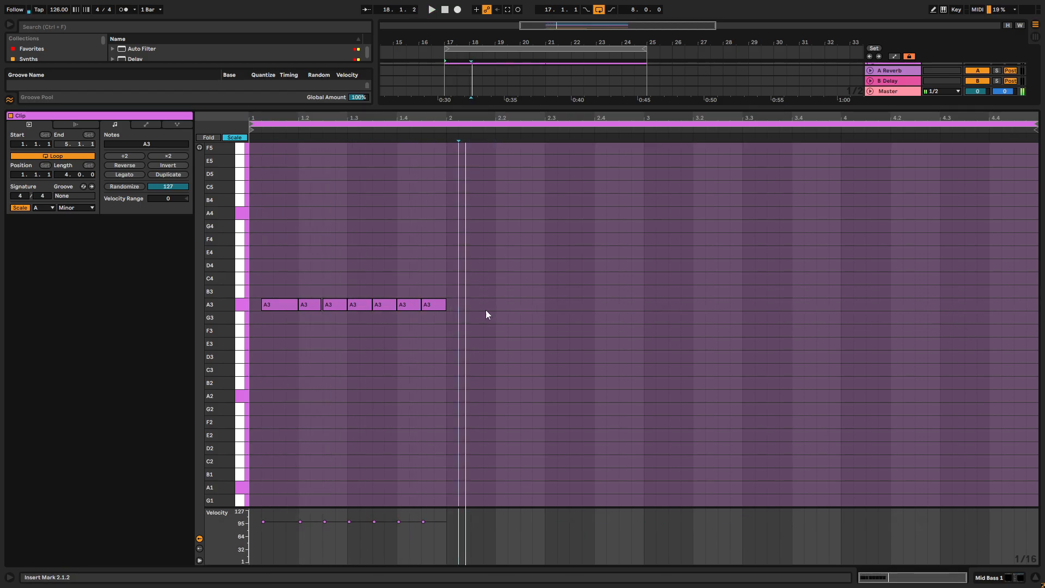
{"action": "key", "text": "ctrl+a"}
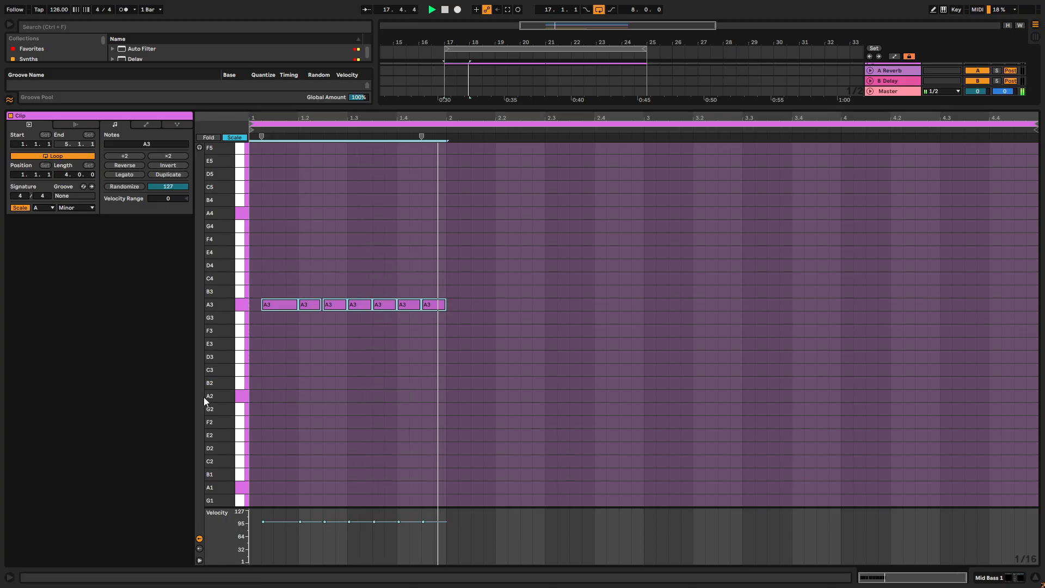
{"action": "key", "text": "ctrl+d"}
- Remove bar 2's last A3, duplicate the two-bar pattern across bars 3 and 4, and close the clip editor
{"action": "left_click", "coordinate": [630, 304]}
{"action": "key", "text": "Delete"}
{"action": "left_click_drag", "start_coordinate": [642, 262], "coordinate": [312, 391]}
{"action": "key", "text": "ctrl+d"}
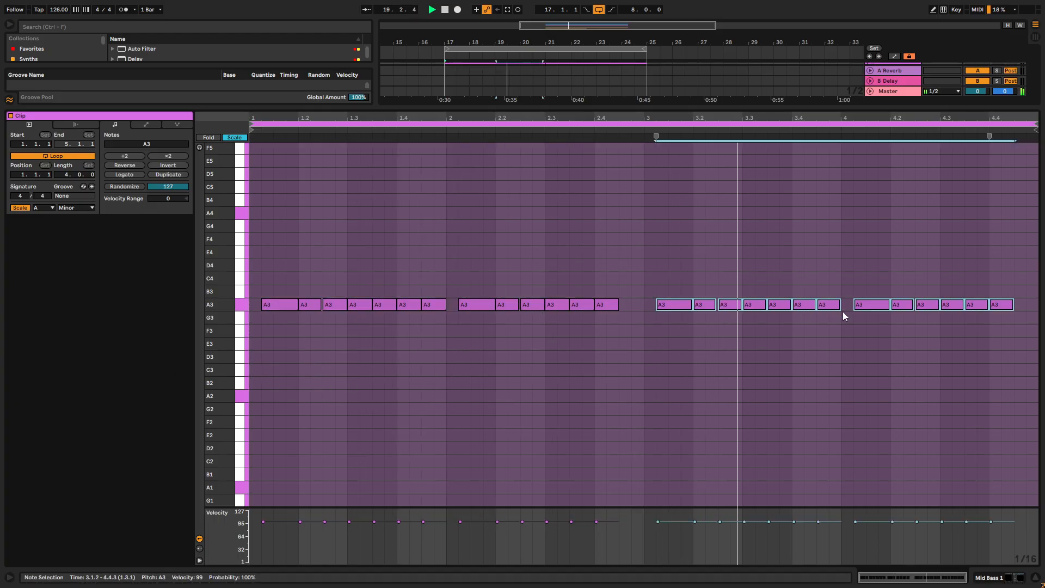
{"action": "left_click", "coordinate": [1012, 578]}
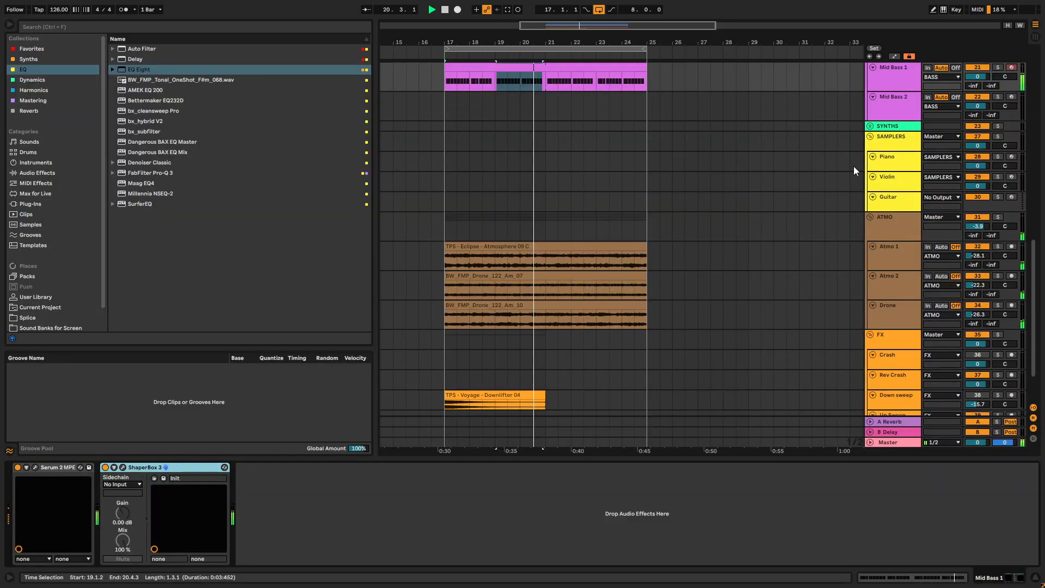
{"action": "scroll", "coordinate": [768, 128], "scroll_direction": "up", "scroll_amount": 5}
{"action": "scroll", "coordinate": [837, 192], "scroll_direction": "up", "scroll_amount": 10}
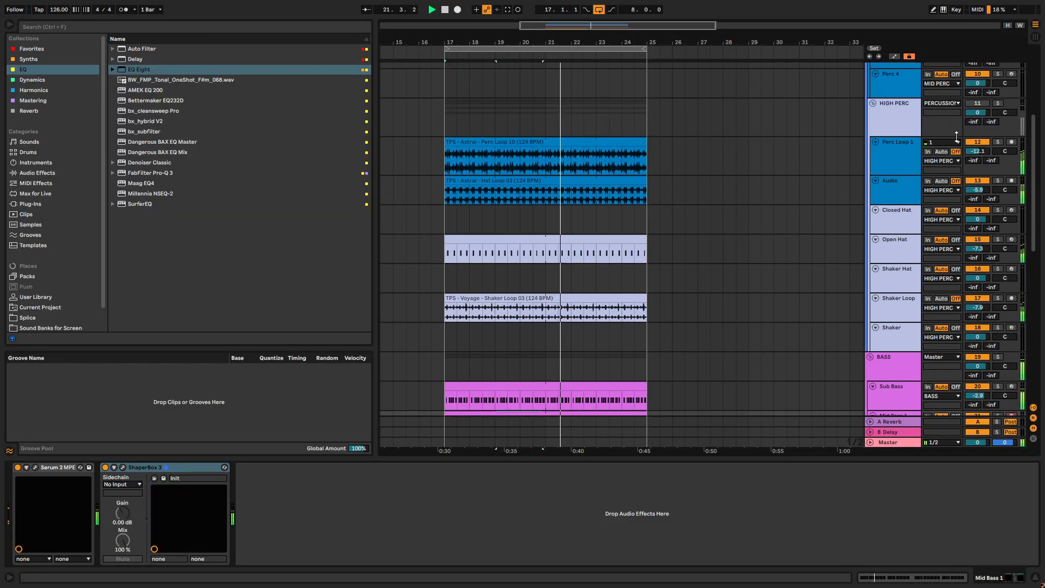
{"action": "scroll", "coordinate": [870, 217], "scroll_direction": "down", "scroll_amount": 2}
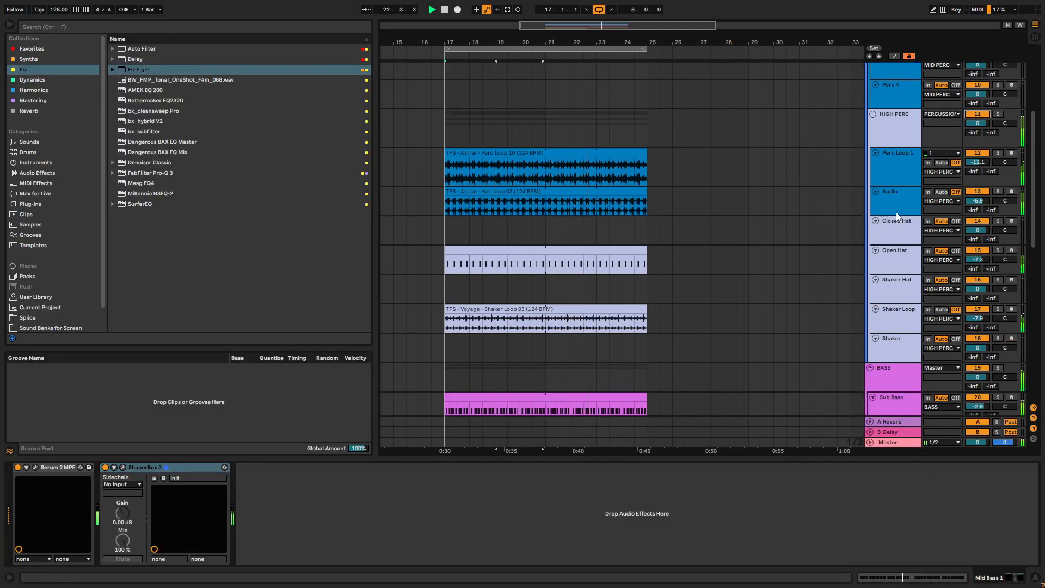
{"action": "scroll", "coordinate": [866, 245], "scroll_direction": "down", "scroll_amount": 3}
{"action": "scroll", "coordinate": [874, 224], "scroll_direction": "down", "scroll_amount": 2}
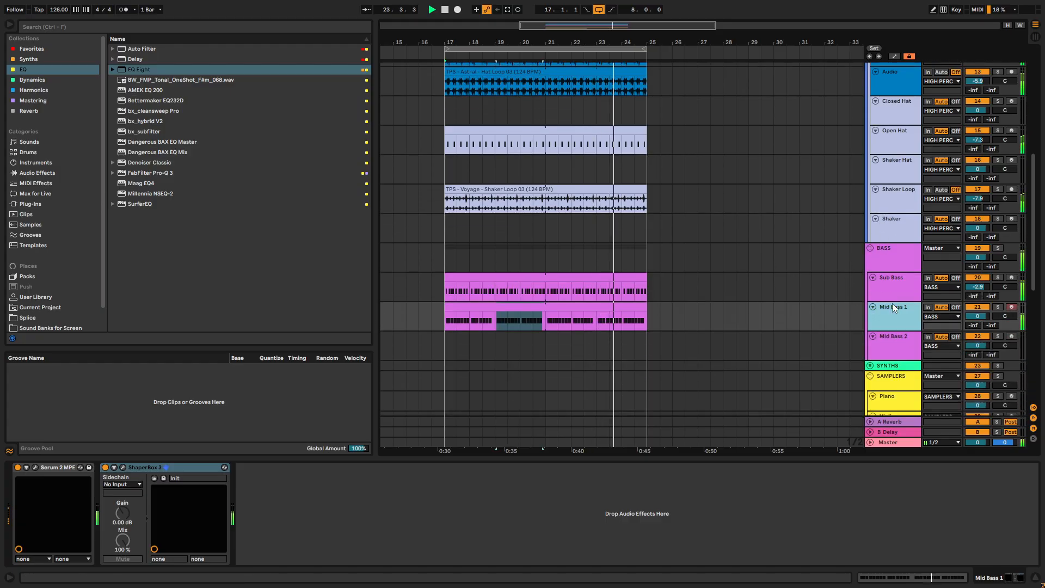
- Add a Chorus effect to Mid Bass 1's Serum 2 and set its mix to 22%
{"action": "left_click", "coordinate": [36, 467]}
{"action": "left_click", "coordinate": [361, 179]}
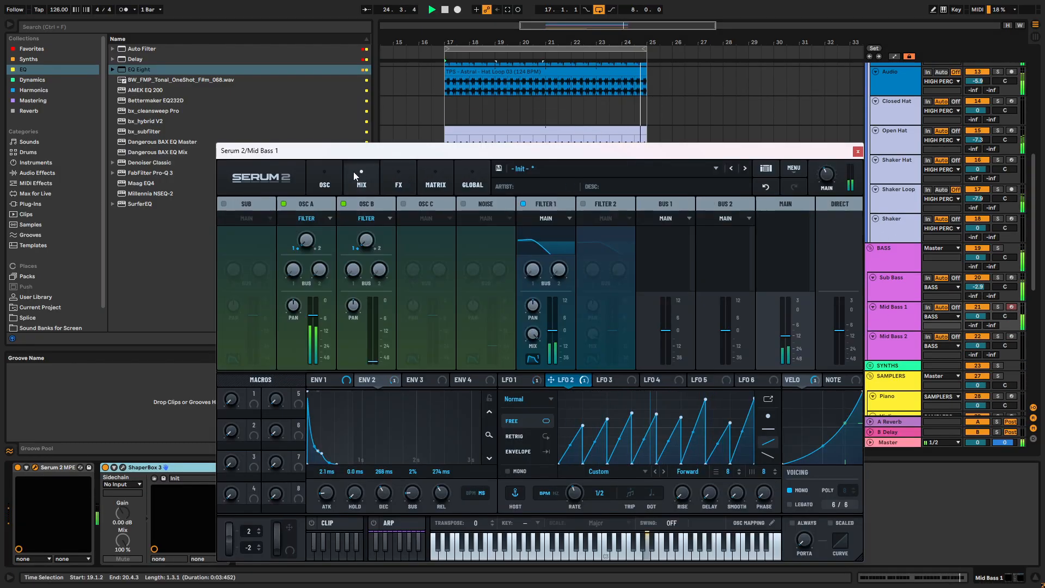
{"action": "left_click", "coordinate": [398, 180]}
{"action": "left_click", "coordinate": [224, 223]}
{"action": "left_click", "coordinate": [245, 252]}
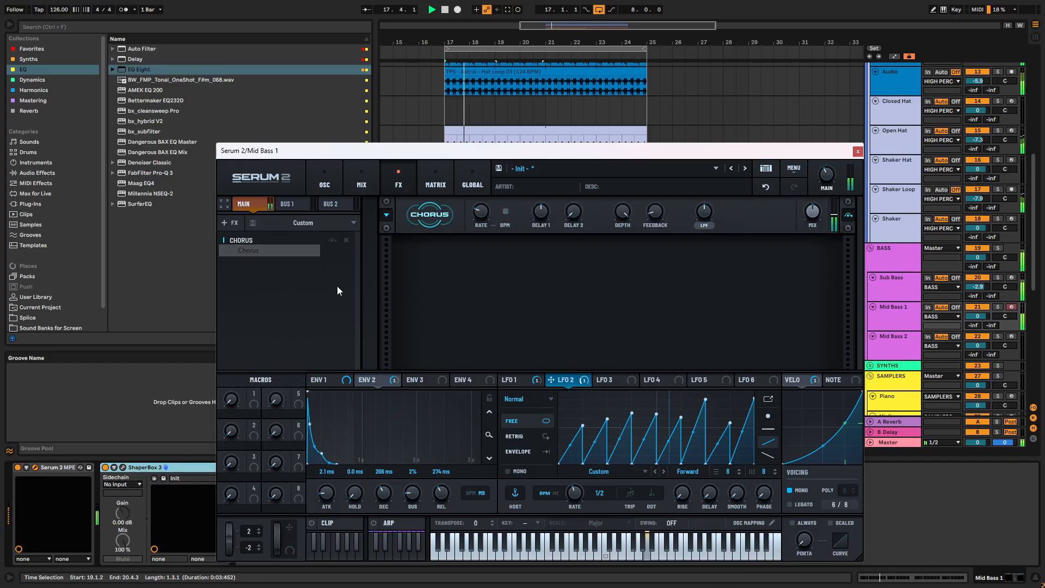
{"action": "mouse_move", "coordinate": [817, 217]}
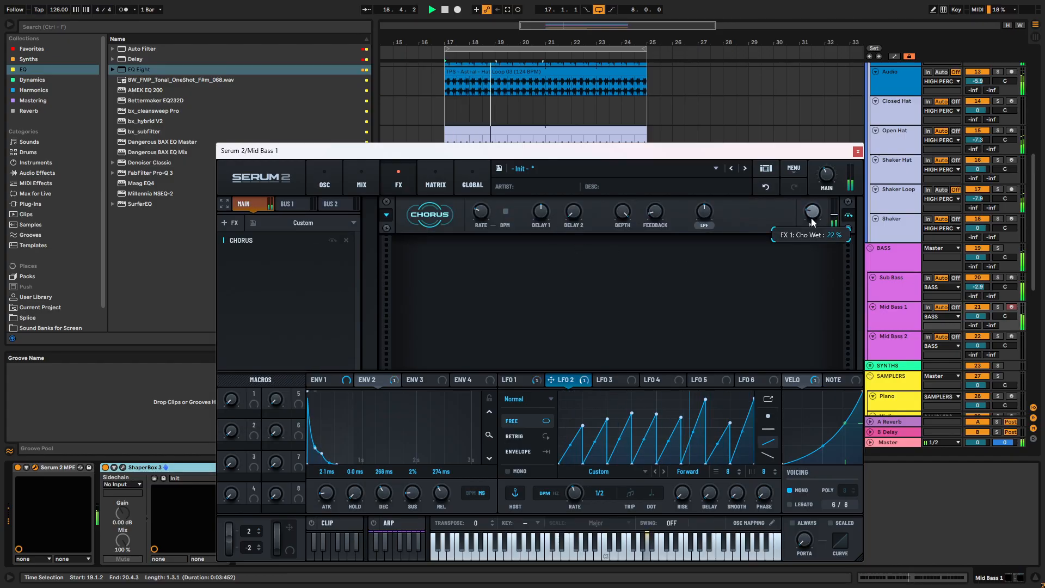
- Add a Distortion effect after the chorus and flatten the second half of LFO 2, keeping only its first four ramps
{"action": "left_click", "coordinate": [237, 225]}
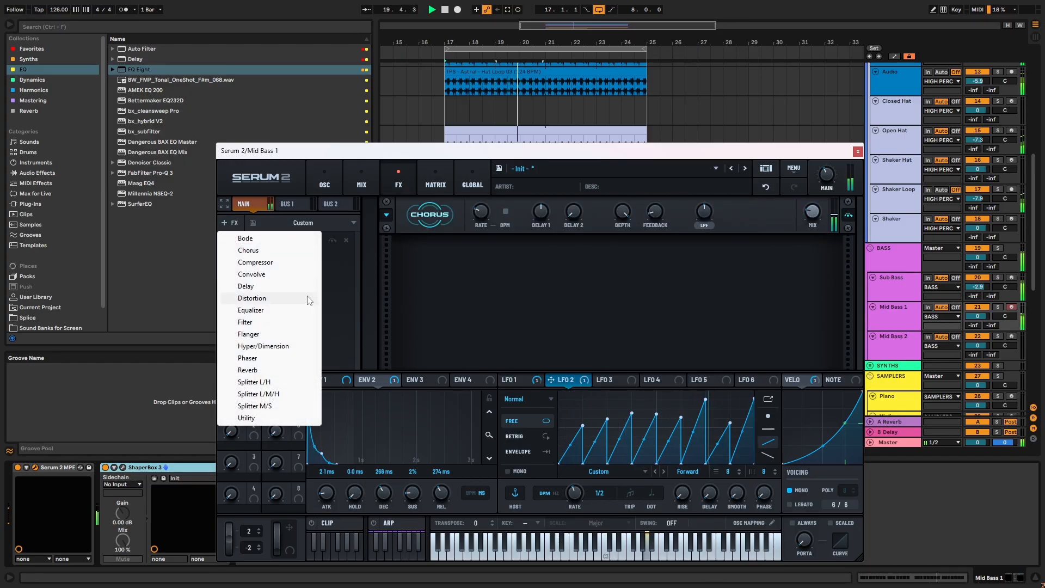
{"action": "left_click", "coordinate": [256, 298]}
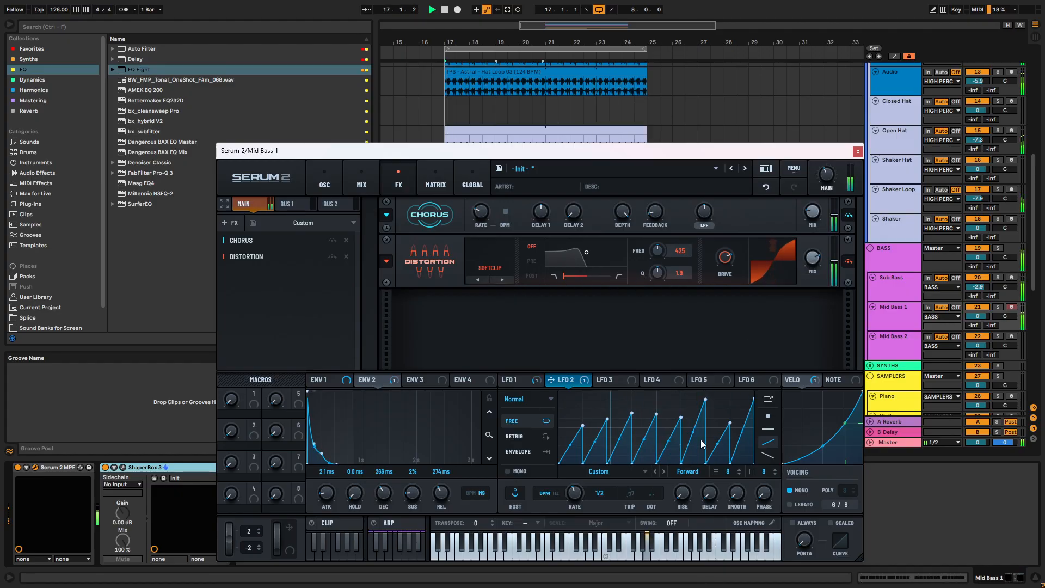
{"action": "left_click_drag", "start_coordinate": [705, 469], "coordinate": [670, 457]}
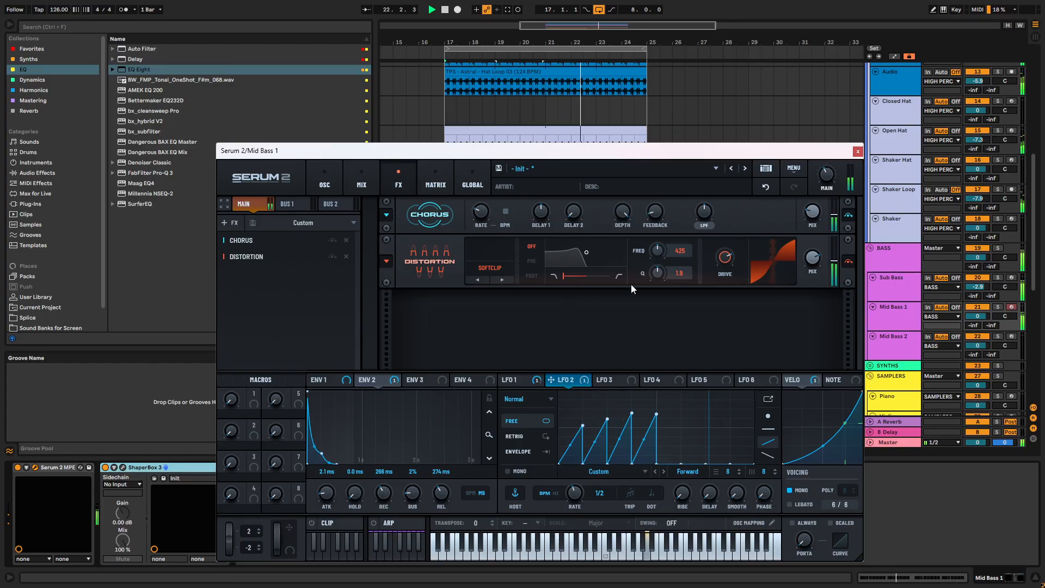
- Set the distortion to Hardclip and shape its filter toward high-pass with frequency 99 and Q 0.5
{"action": "left_click_drag", "start_coordinate": [571, 273], "coordinate": [662, 250]}
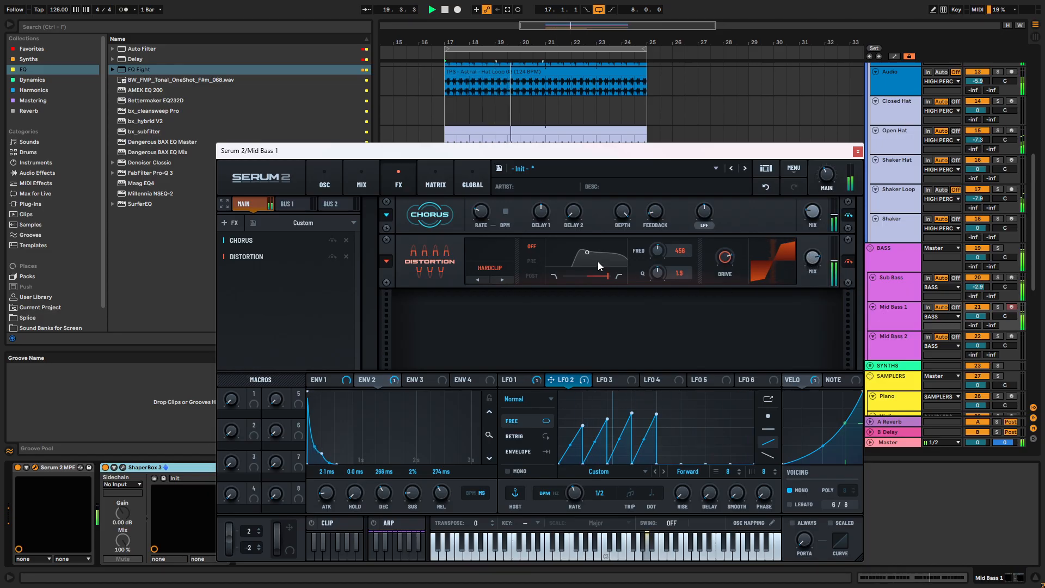
{"action": "left_click_drag", "start_coordinate": [582, 249], "coordinate": [573, 262]}
{"action": "mouse_move", "coordinate": [815, 267]}
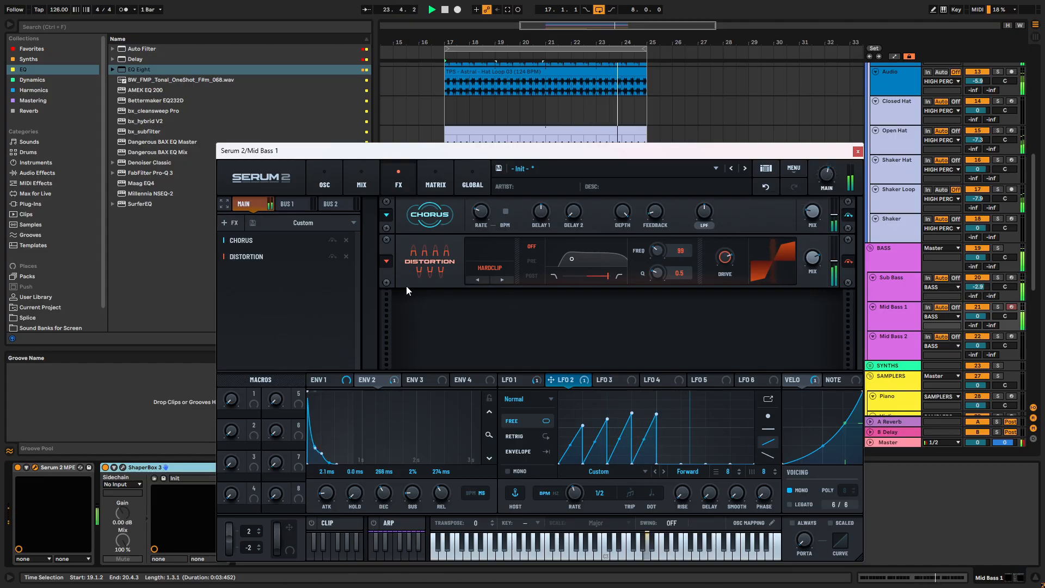
- Add an Equalizer after the distortion and lower the peak of LFO 2's third ramp
{"action": "left_click", "coordinate": [232, 223]}
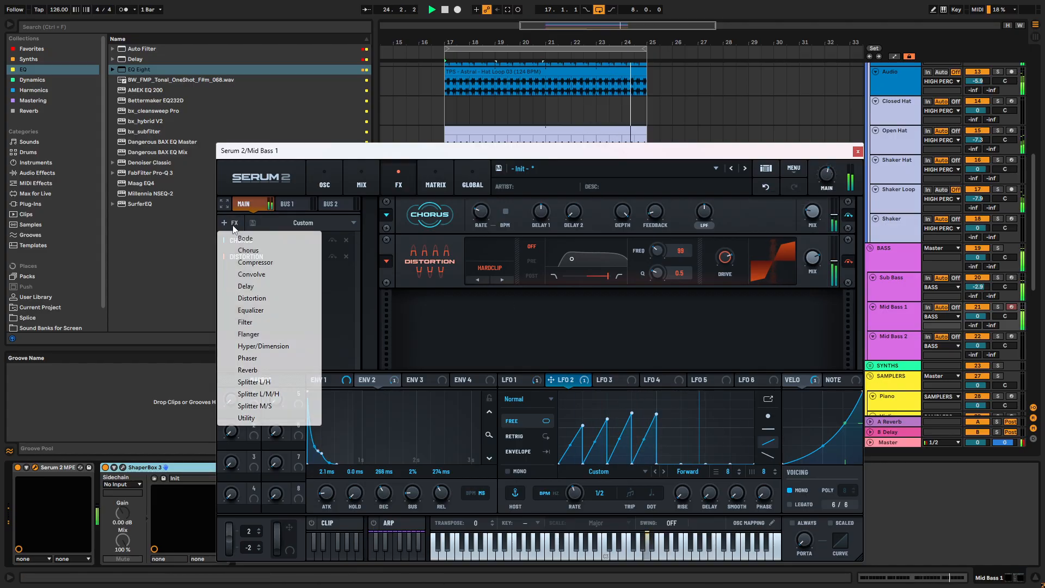
{"action": "left_click", "coordinate": [255, 310]}
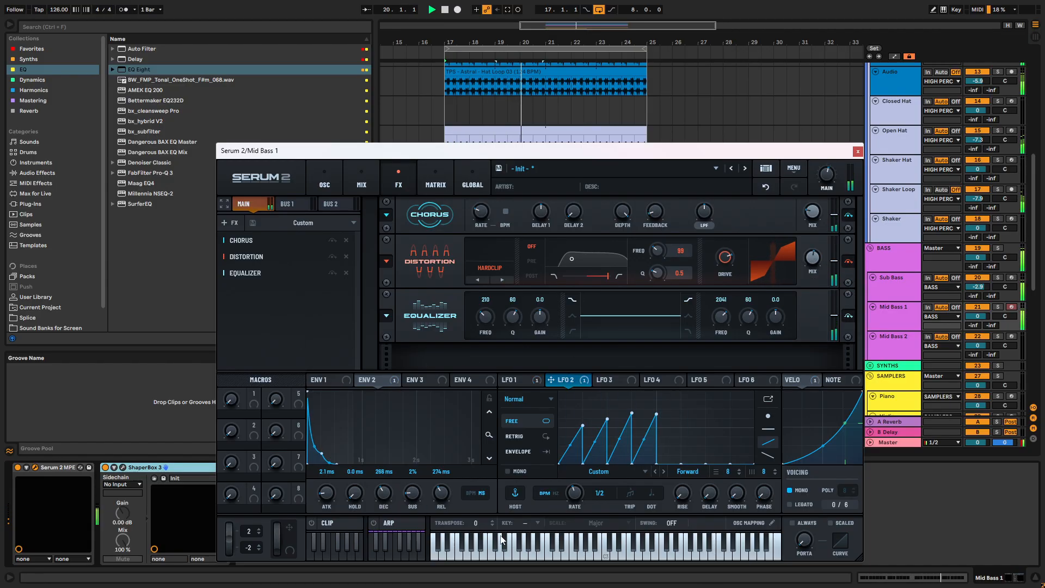
{"action": "left_click_drag", "start_coordinate": [628, 416], "coordinate": [630, 424]}
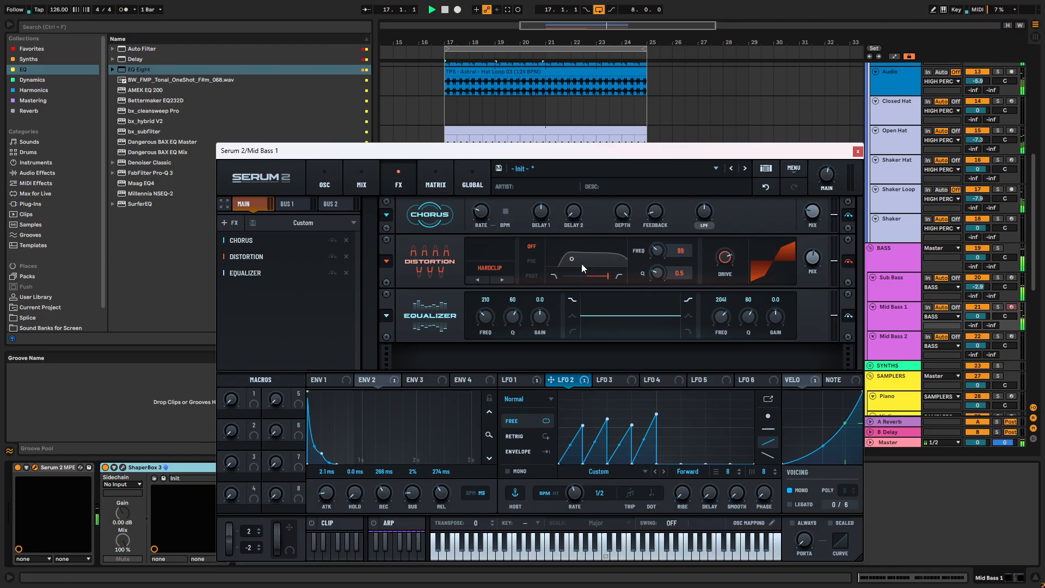
- Set the equalizer to a 134 Hz high-pass with Q 48 and an 856 Hz low-pass with Q 45 and gain -0.8
{"action": "left_click", "coordinate": [573, 331]}
{"action": "mouse_move", "coordinate": [485, 316]}
{"action": "left_mouse_down"}
{"action": "mouse_move", "coordinate": [509, 316]}
{"action": "mouse_move", "coordinate": [488, 316]}
{"action": "left_mouse_up"}
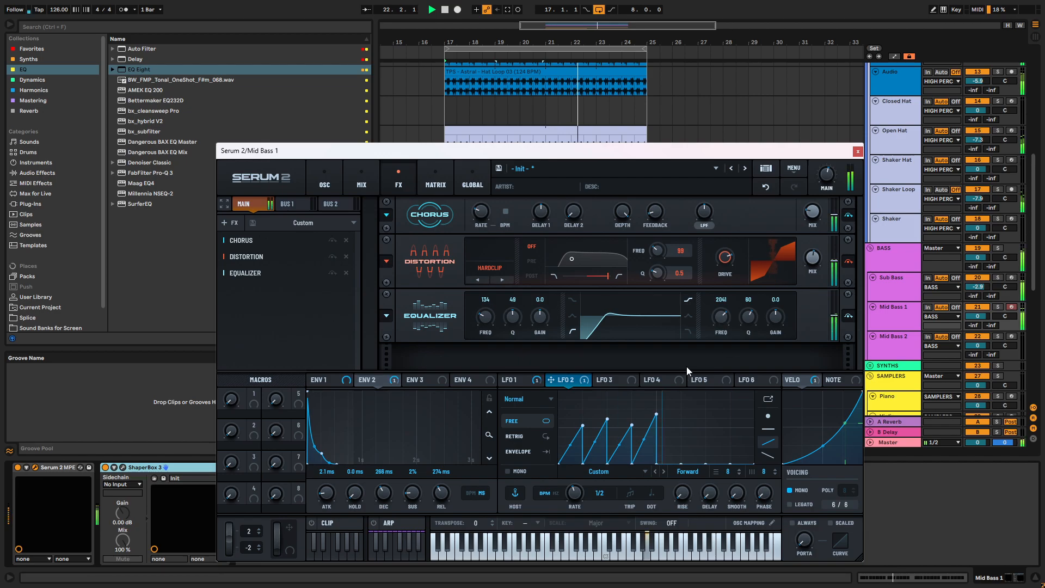
{"action": "left_click", "coordinate": [689, 330]}
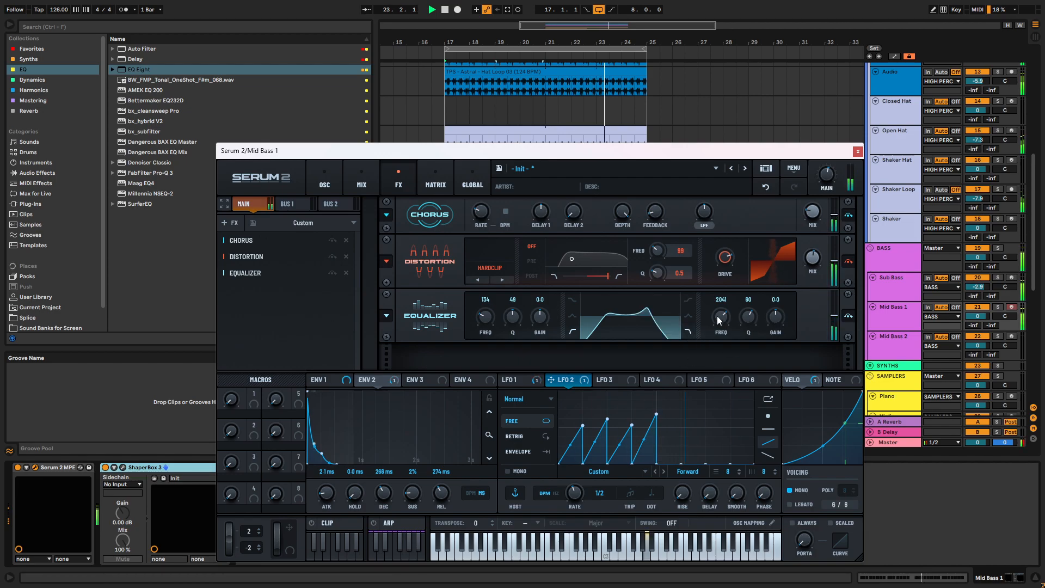
{"action": "left_click_drag", "start_coordinate": [752, 315], "coordinate": [714, 348]}
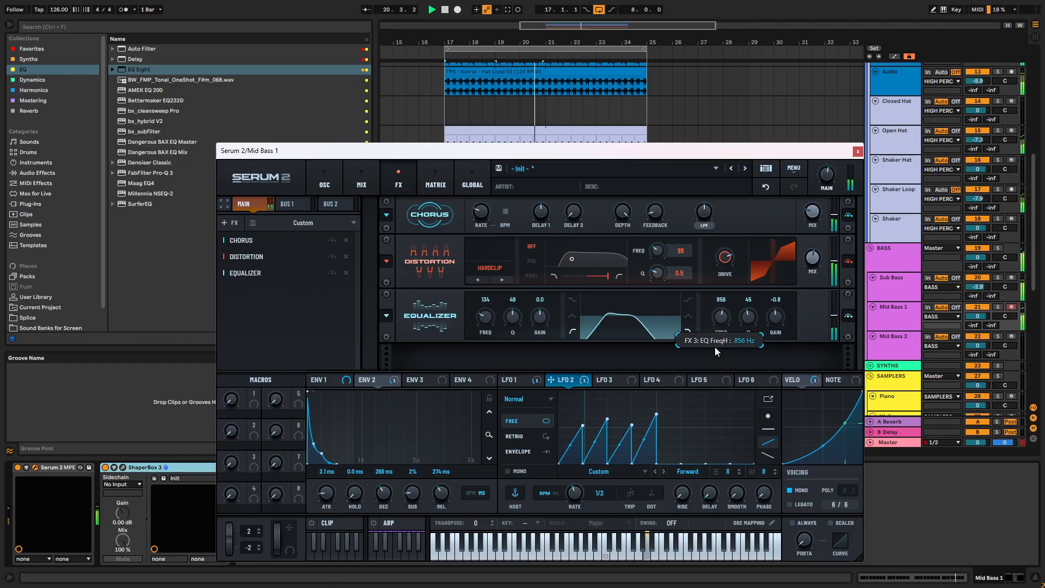
- Add a Delay effect after the equalizer
{"action": "left_click", "coordinate": [226, 222]}
{"action": "left_click", "coordinate": [239, 287]}
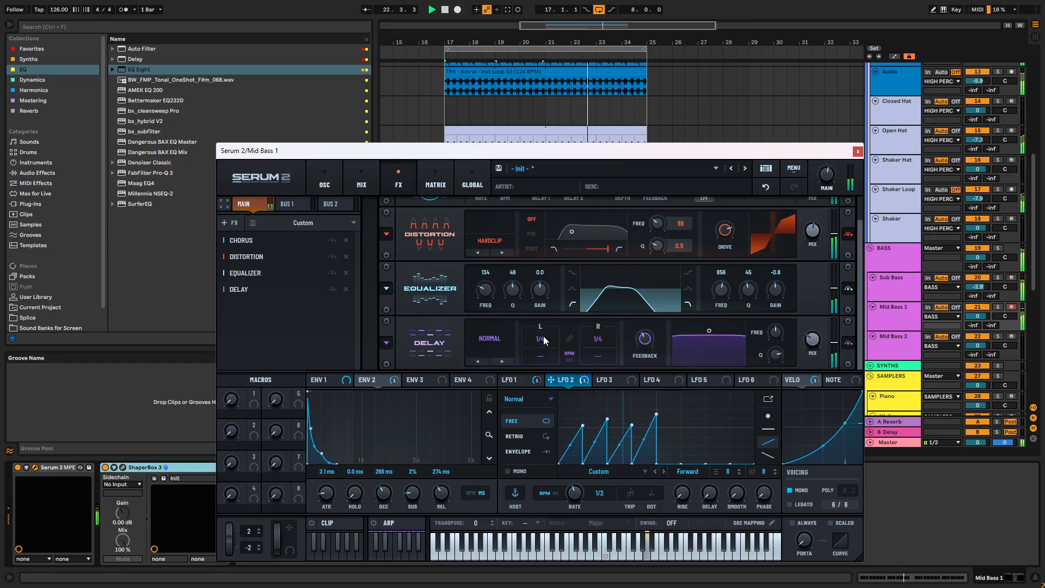
- Set the delay to Ping-Pong mode with a left delay time of 1/16, and stop playback
{"action": "left_click_drag", "start_coordinate": [547, 333], "coordinate": [546, 347]}
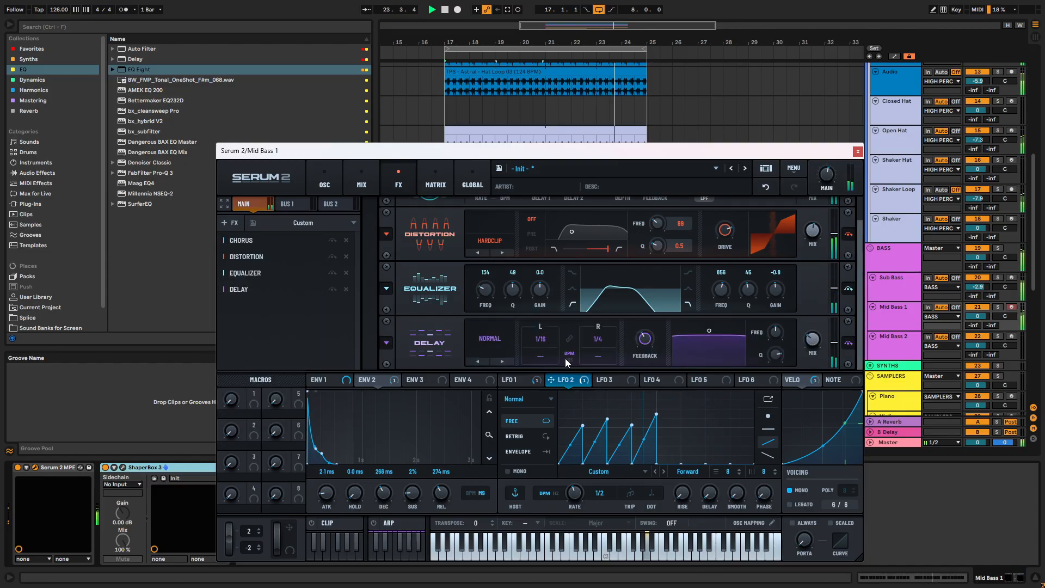
{"action": "left_click", "coordinate": [499, 360]}
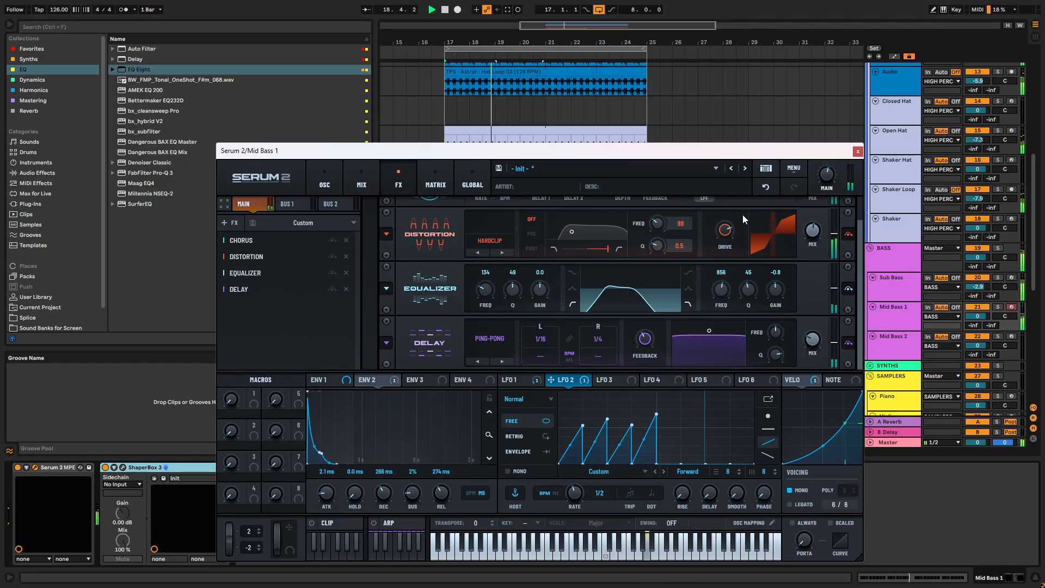
{"action": "left_click", "coordinate": [228, 223]}
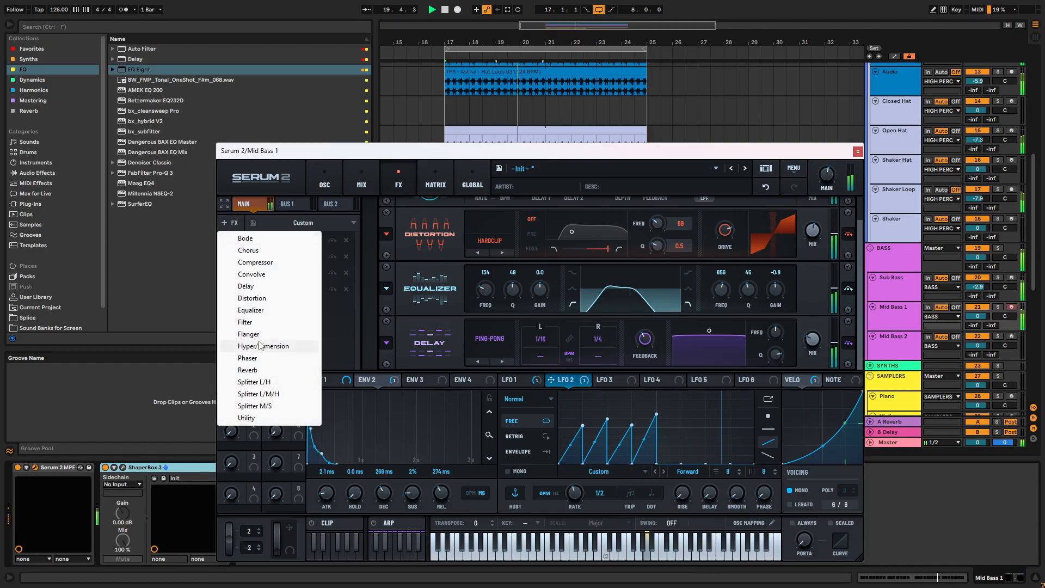
{"action": "left_click", "coordinate": [389, 155]}
{"action": "key", "text": "space"}
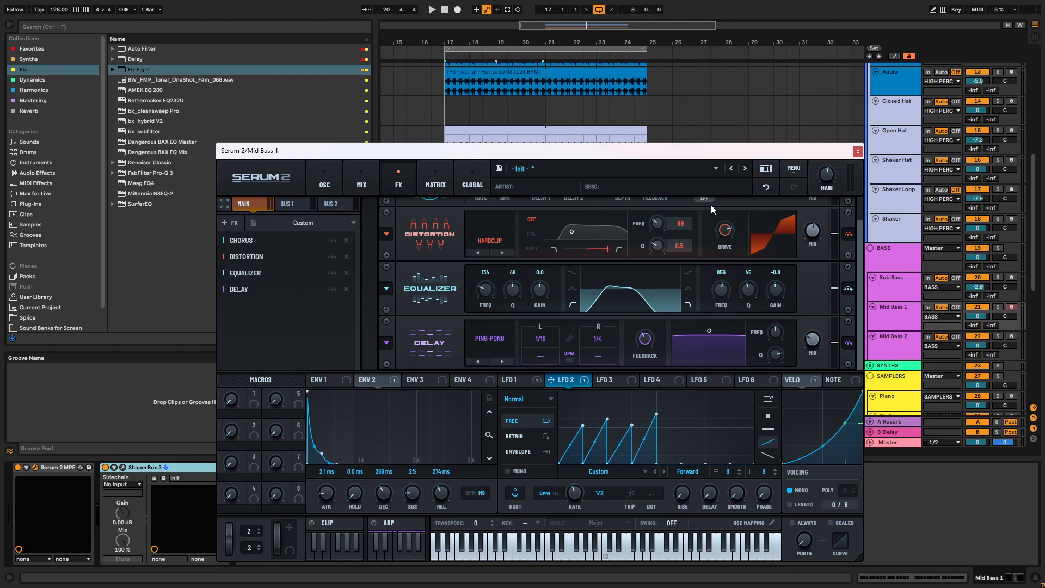
- Enable oscillator C in Spectral mode, and solo the Mid Bass 1 track during playback
{"action": "left_click", "coordinate": [325, 183]}
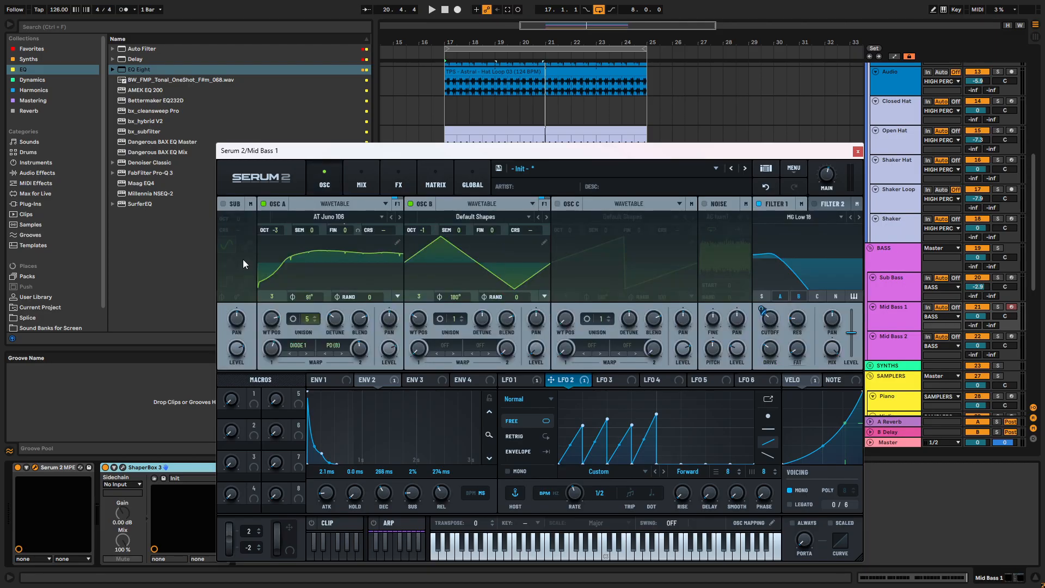
{"action": "left_click", "coordinate": [557, 204]}
{"action": "left_click", "coordinate": [631, 203]}
{"action": "left_click", "coordinate": [632, 266]}
{"action": "key", "text": "space"}
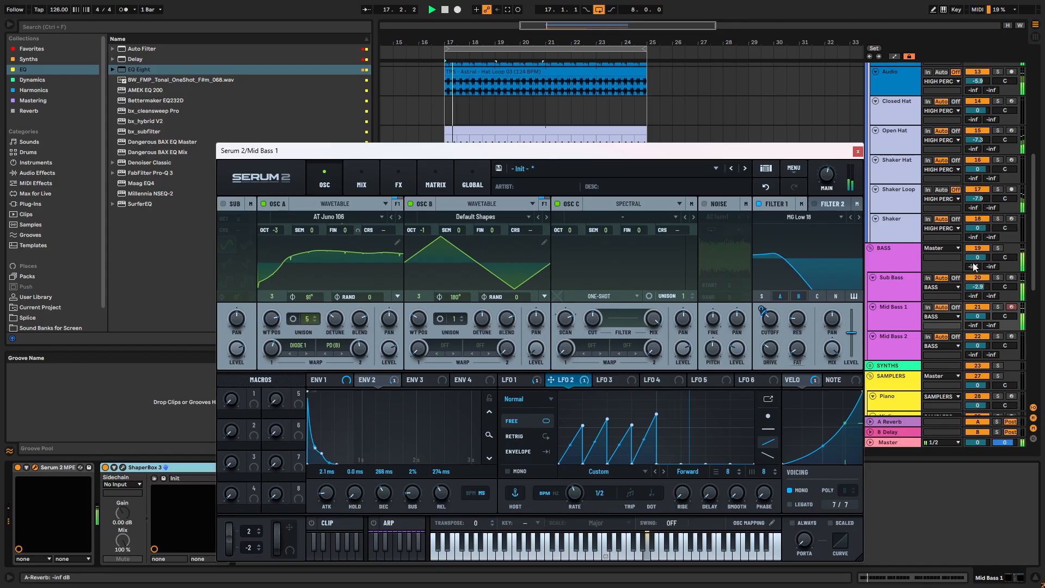
{"action": "left_click", "coordinate": [997, 306]}
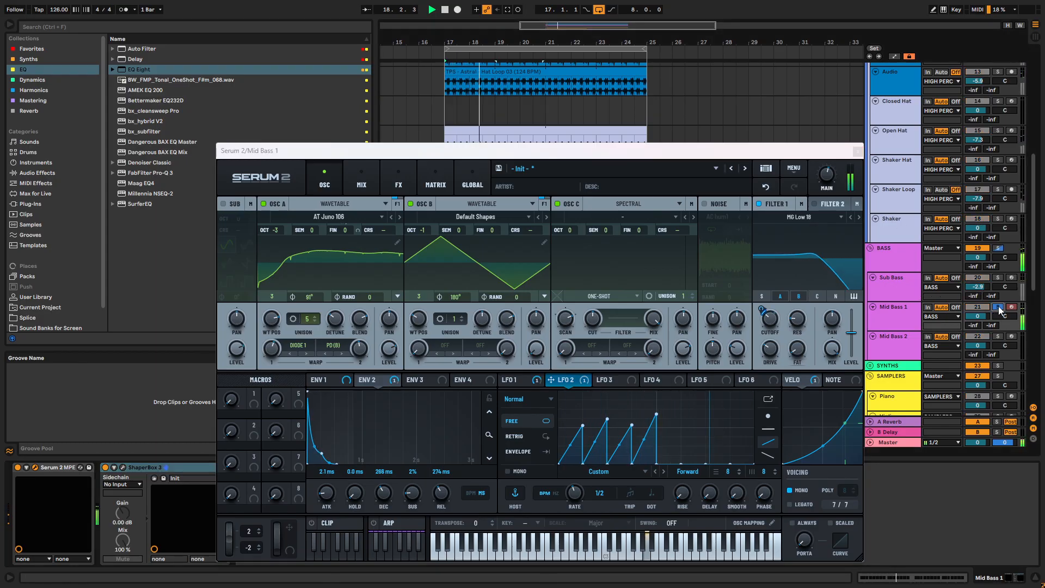
- Load the factory synth sample Classic Bass C2 into oscillator C and set its octave to -2
{"action": "left_click", "coordinate": [637, 216]}
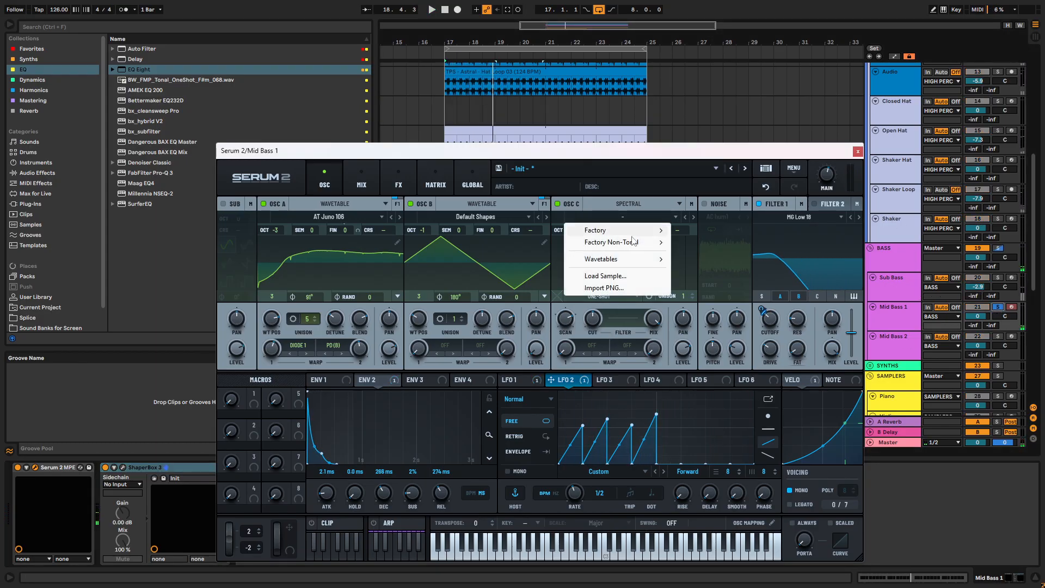
{"action": "mouse_move", "coordinate": [621, 264]}
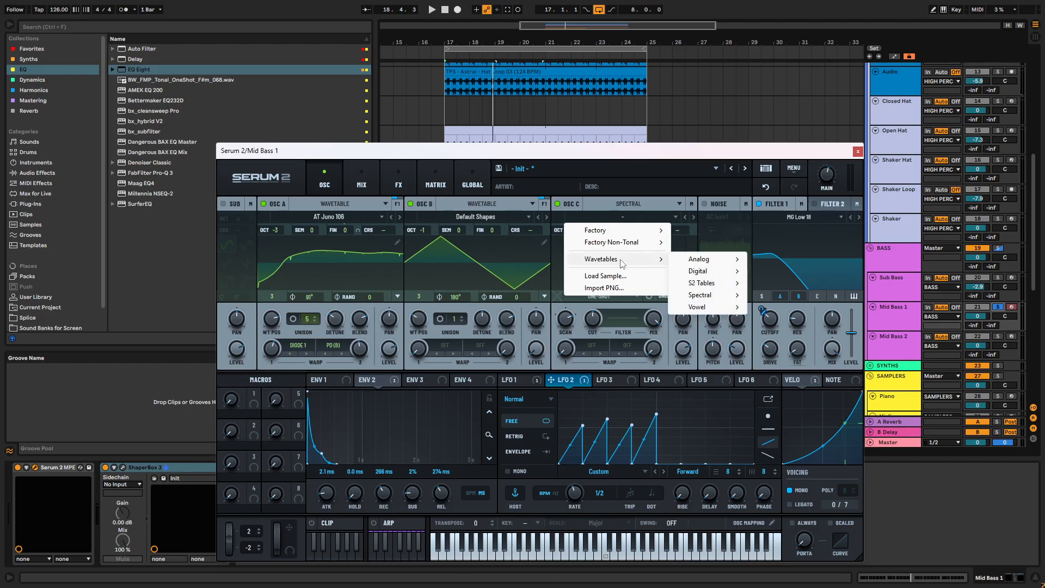
{"action": "mouse_move", "coordinate": [617, 234]}
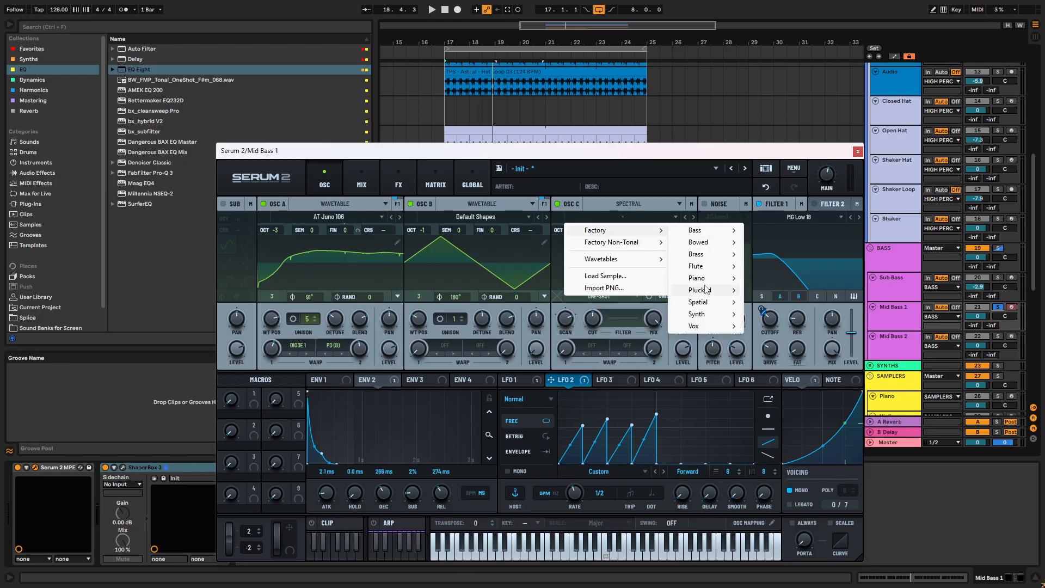
{"action": "mouse_move", "coordinate": [713, 315]}
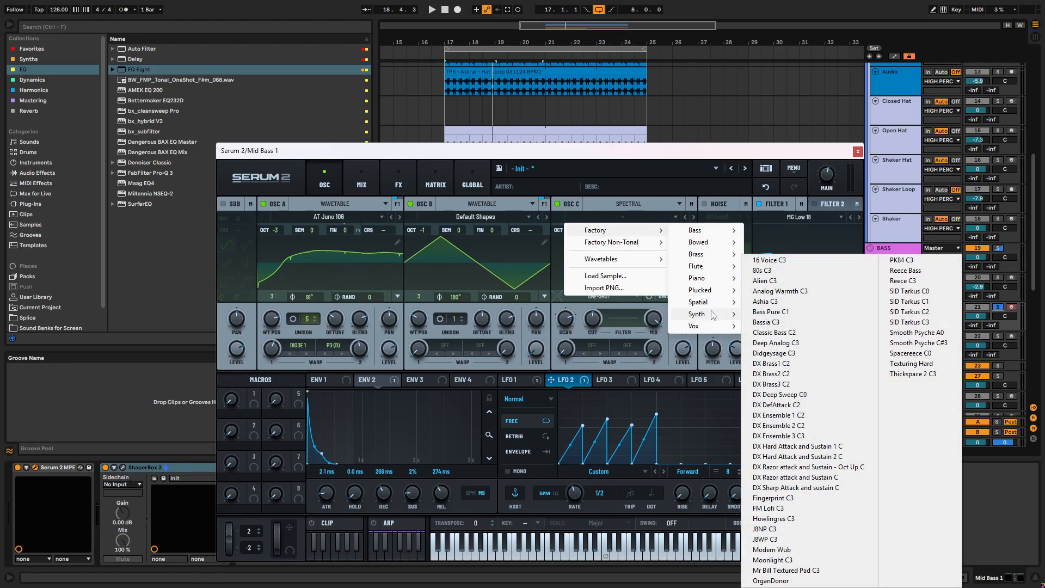
{"action": "left_click", "coordinate": [903, 333]}
{"action": "key", "text": "space"}
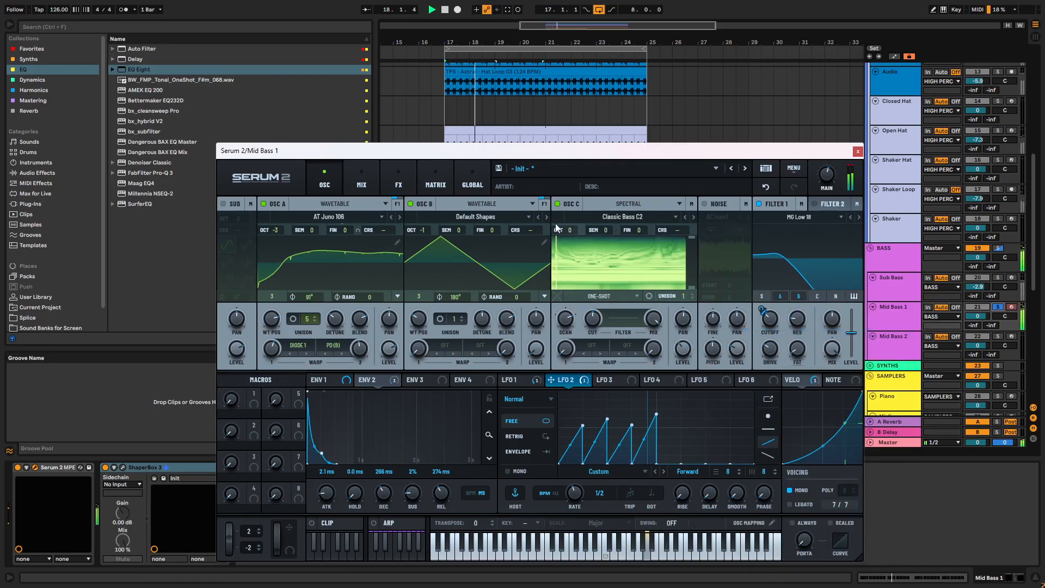
{"action": "left_click_drag", "start_coordinate": [566, 229], "coordinate": [572, 265]}
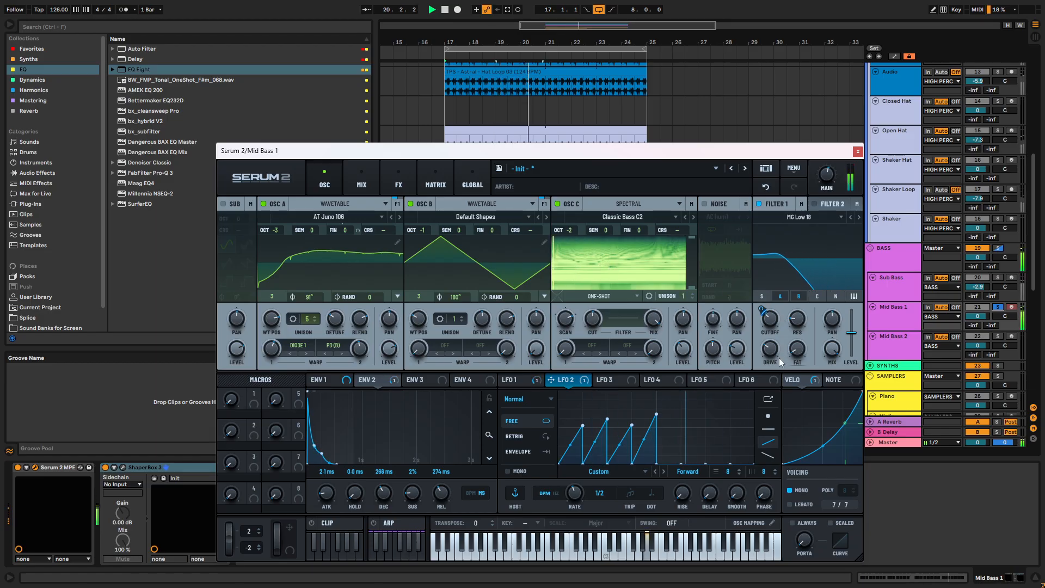
- Solo the BASS group in place of Mid Bass 1 and route oscillator C through Filter 1
{"action": "left_click", "coordinate": [998, 248]}
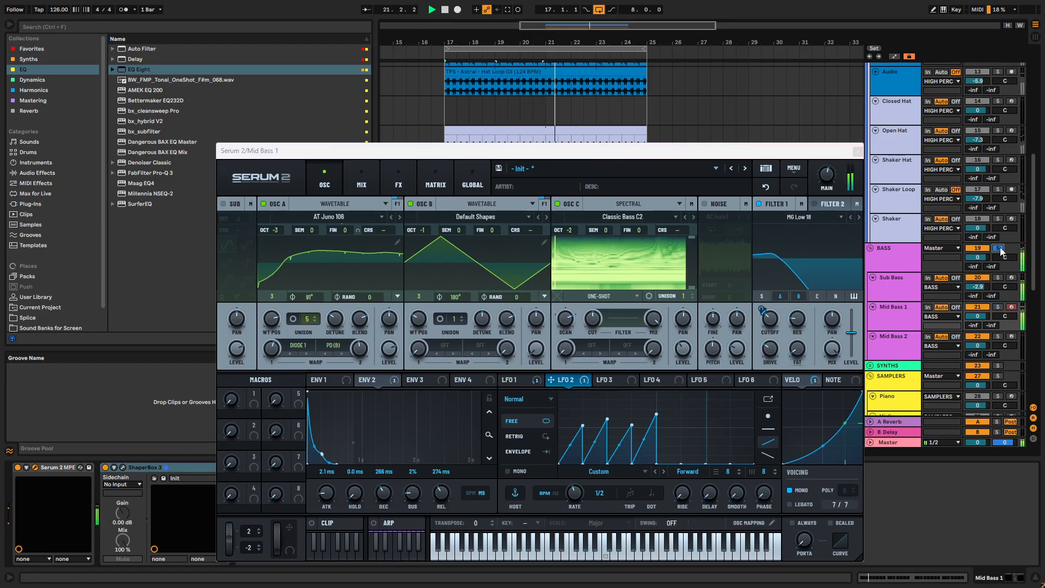
{"action": "left_click", "coordinate": [817, 296]}
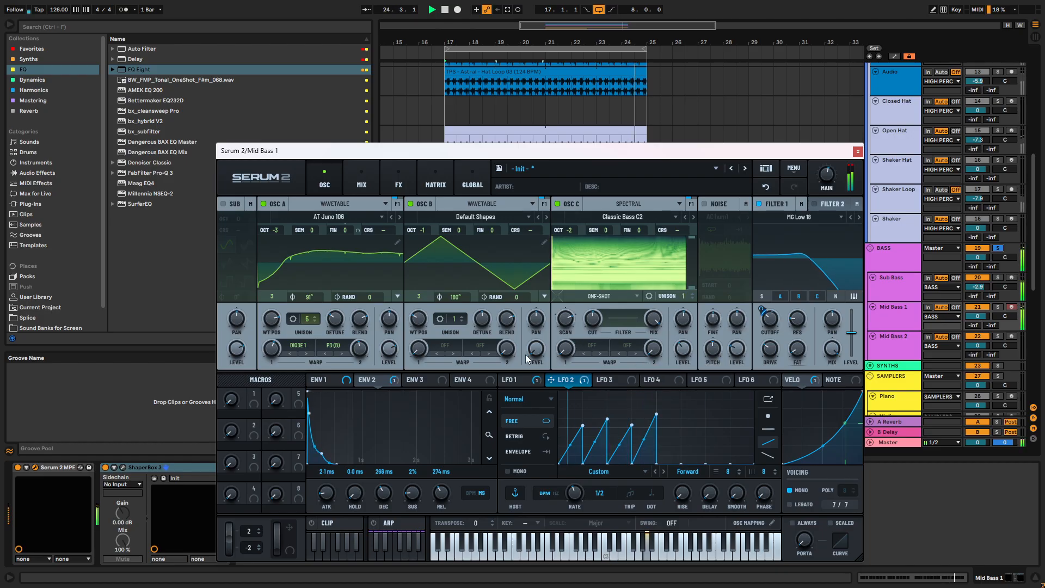
- Set oscillator B's first warp mode to FM (C)
{"action": "left_click", "coordinate": [444, 347]}
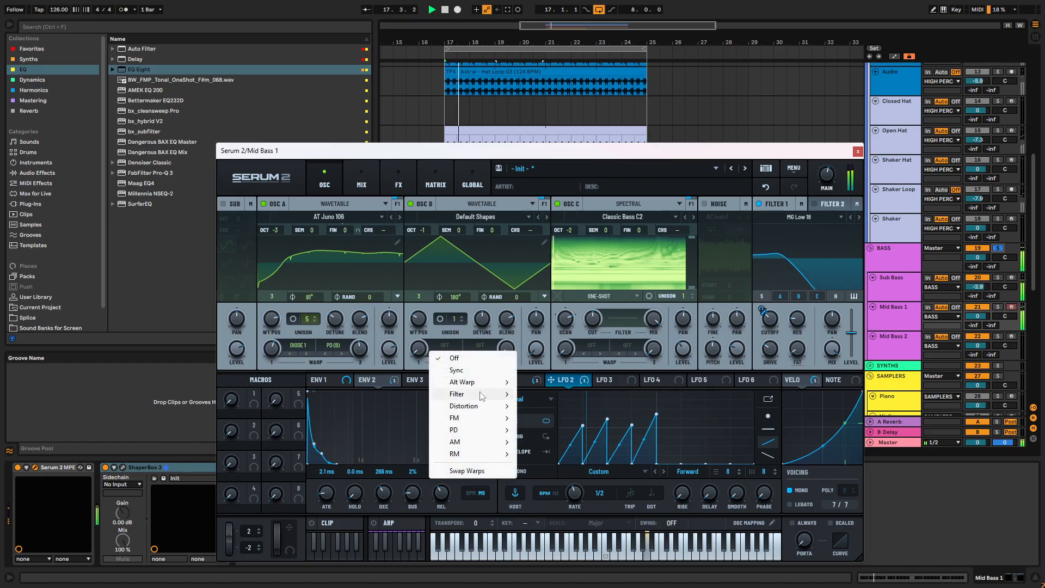
{"action": "mouse_move", "coordinate": [471, 417]}
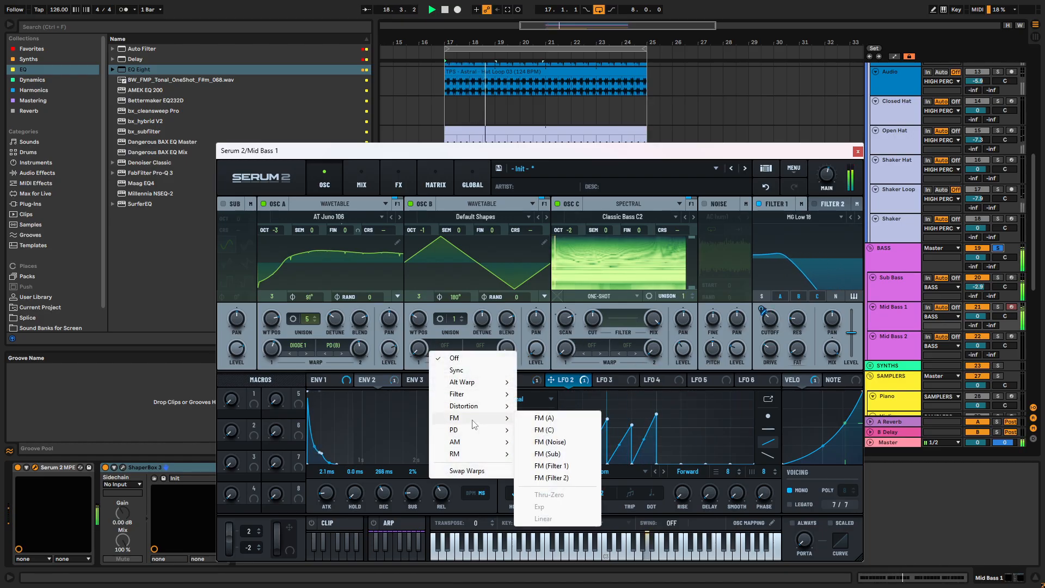
{"action": "left_click", "coordinate": [566, 429]}
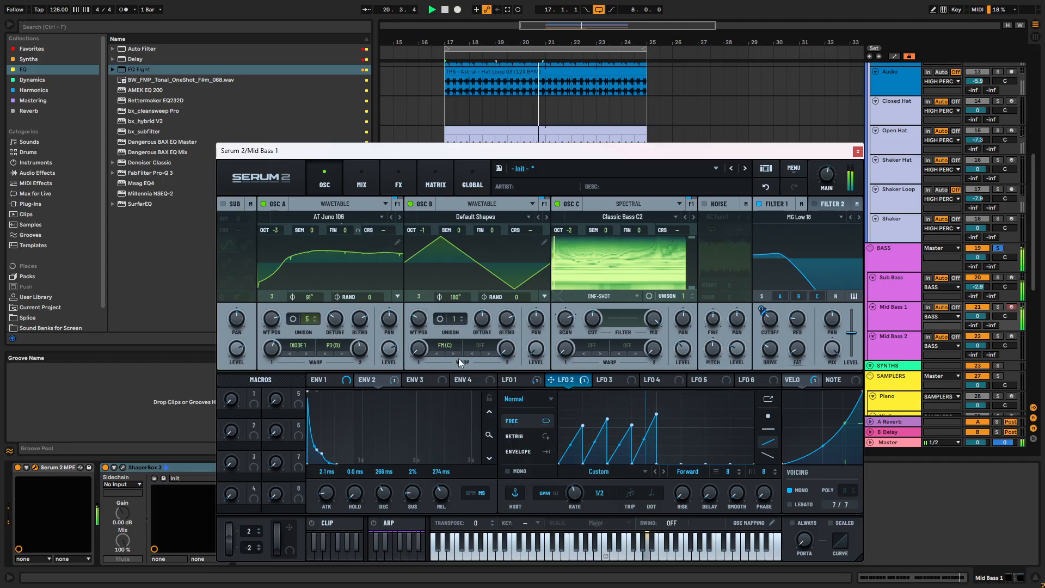
- Set oscillator C's first warp to the spectral mode Mask (A)
{"action": "left_click", "coordinate": [593, 346]}
{"action": "mouse_move", "coordinate": [631, 370]}
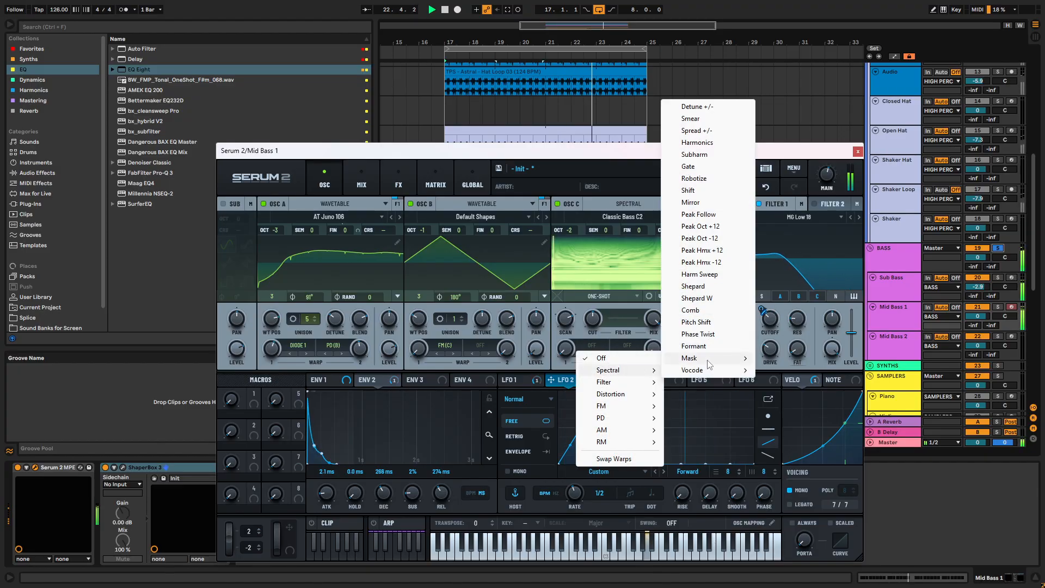
{"action": "mouse_move", "coordinate": [719, 359]}
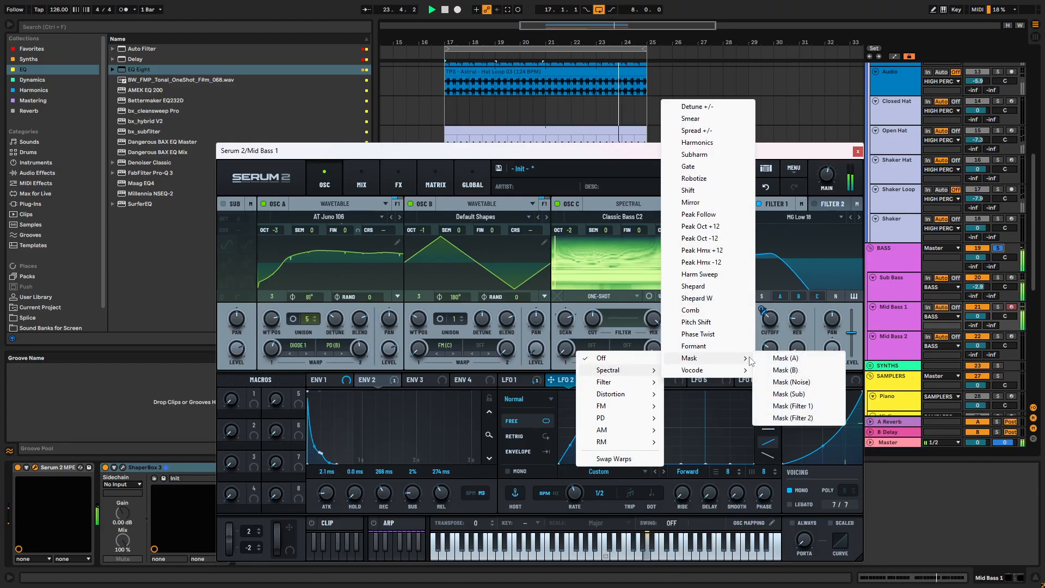
{"action": "left_click", "coordinate": [774, 358]}
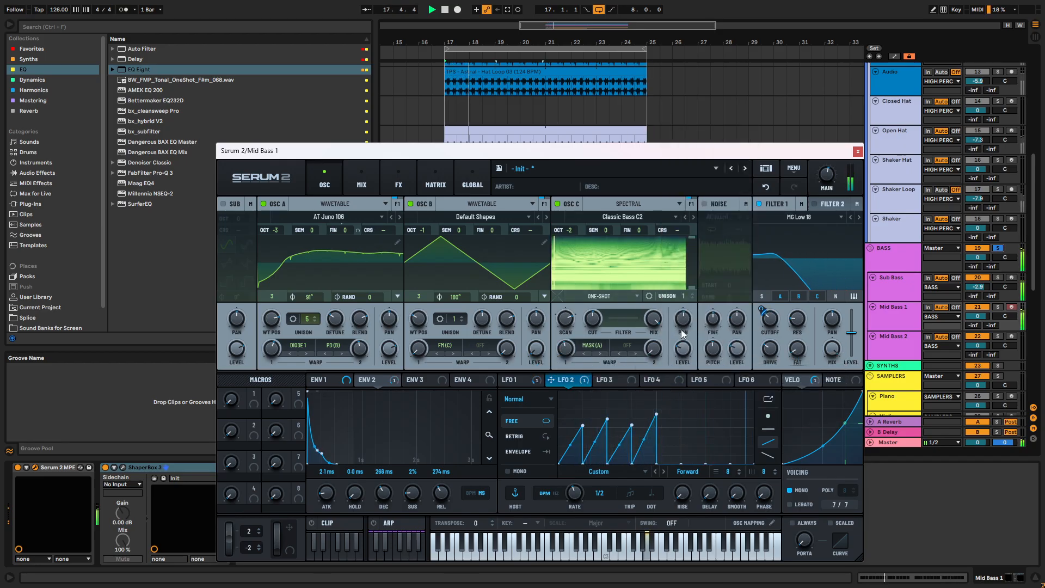
- Compare the sound with oscillator C off and on, and advance its spectral sample to Didgeysage C3
{"action": "left_click", "coordinate": [556, 203]}
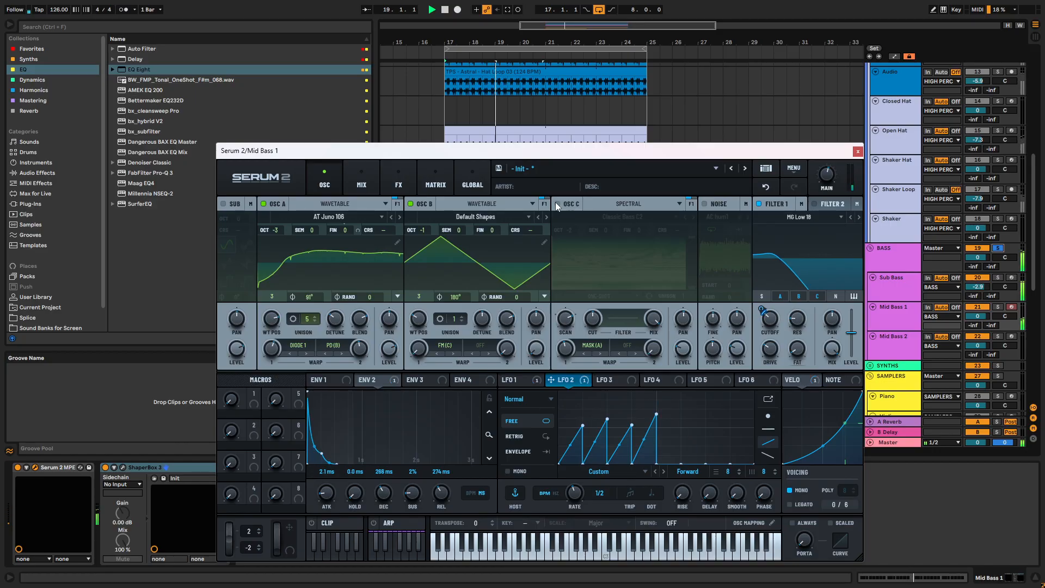
{"action": "left_click", "coordinate": [556, 203]}
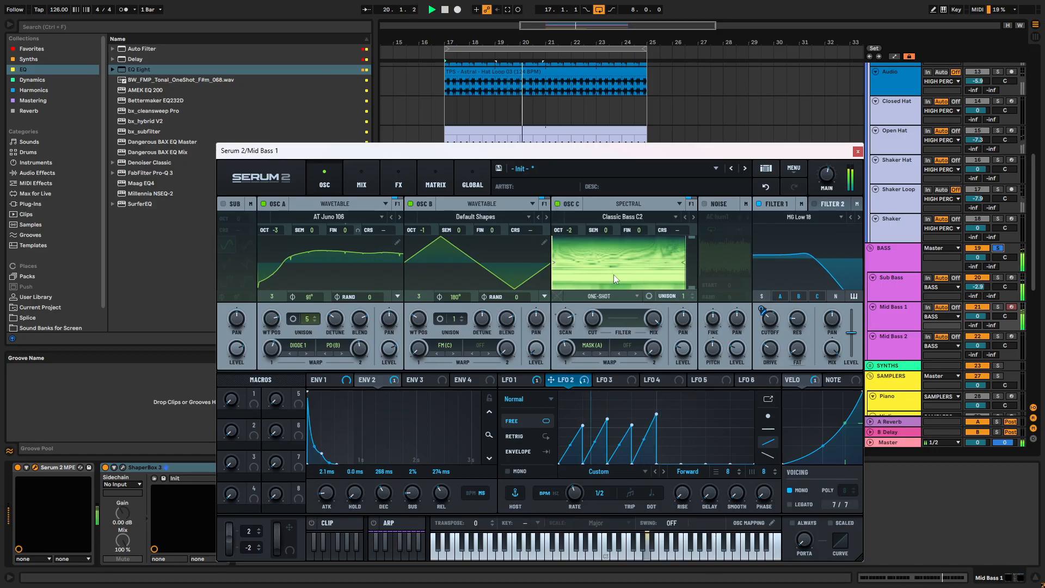
{"action": "left_click", "coordinate": [693, 217]}
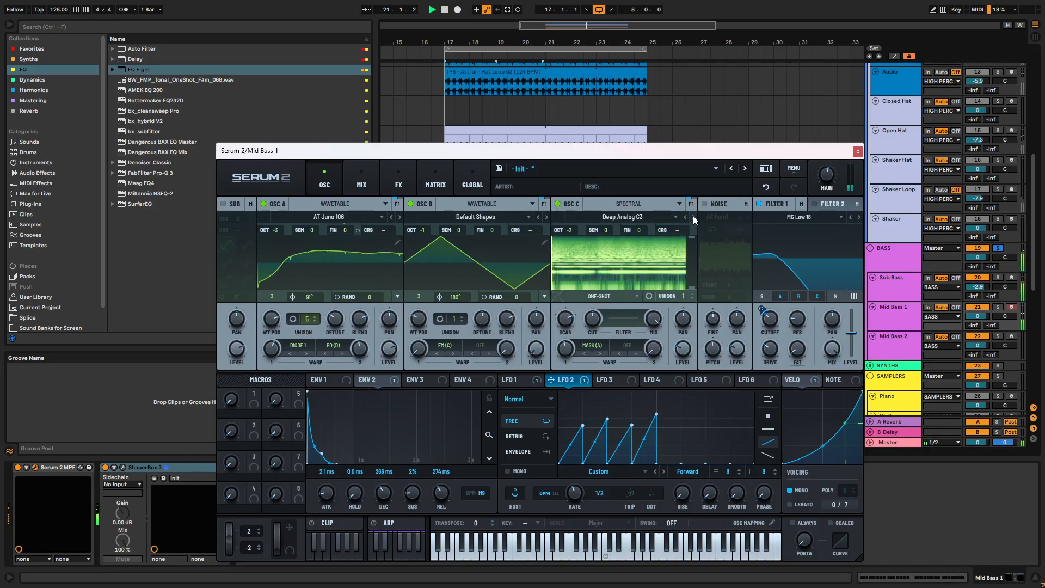
{"action": "left_click", "coordinate": [692, 217]}
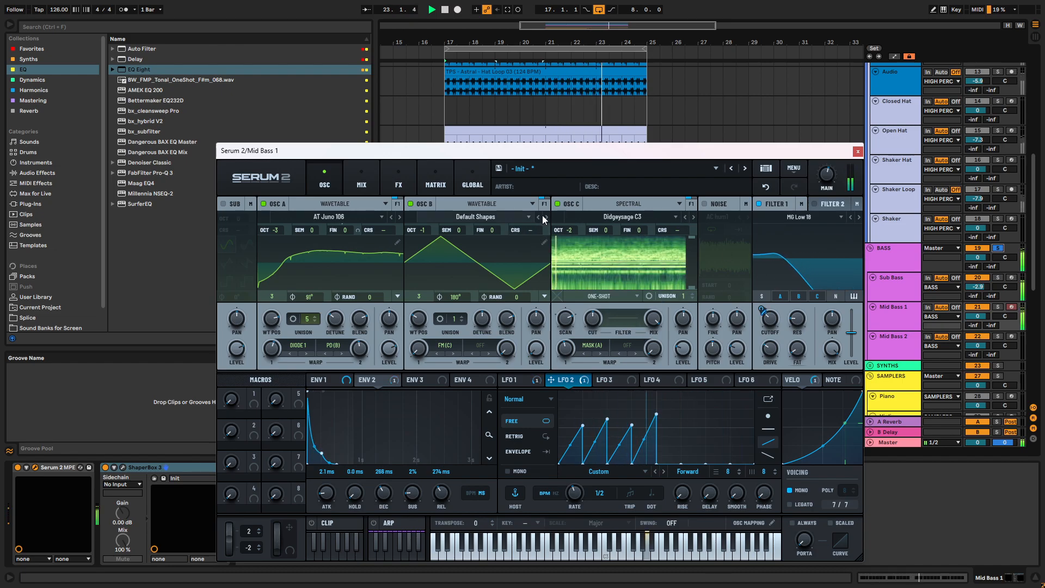
- Turn off oscillators A and B to isolate oscillator C, and set oscillator C's octave to -1
{"action": "left_click", "coordinate": [411, 204]}
{"action": "left_click", "coordinate": [264, 203]}
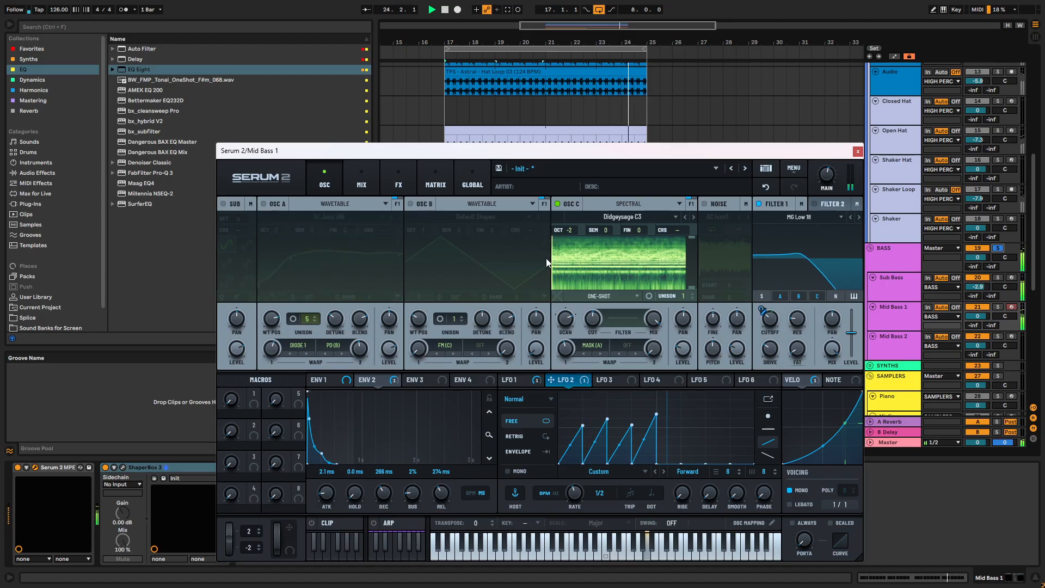
{"action": "left_click_drag", "start_coordinate": [577, 221], "coordinate": [576, 213]}
- Audition factory synth and bass samples in oscillator C and settle on PB Fingerstyle
{"action": "left_click", "coordinate": [694, 215]}
{"action": "left_click", "coordinate": [693, 215]}
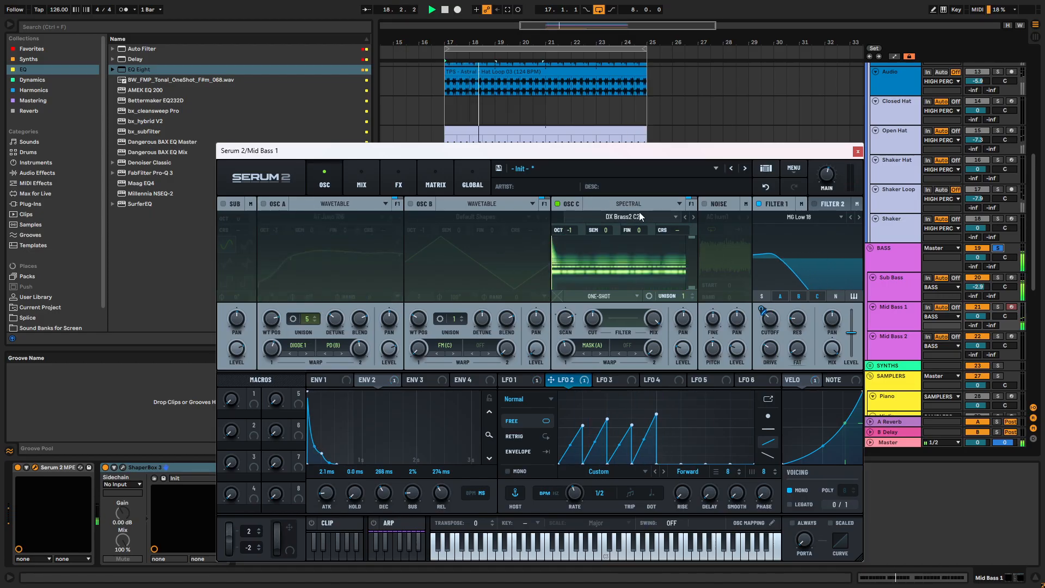
{"action": "left_click", "coordinate": [642, 216]}
{"action": "mouse_move", "coordinate": [653, 230]}
{"action": "mouse_move", "coordinate": [706, 232]}
{"action": "left_click", "coordinate": [782, 269]}
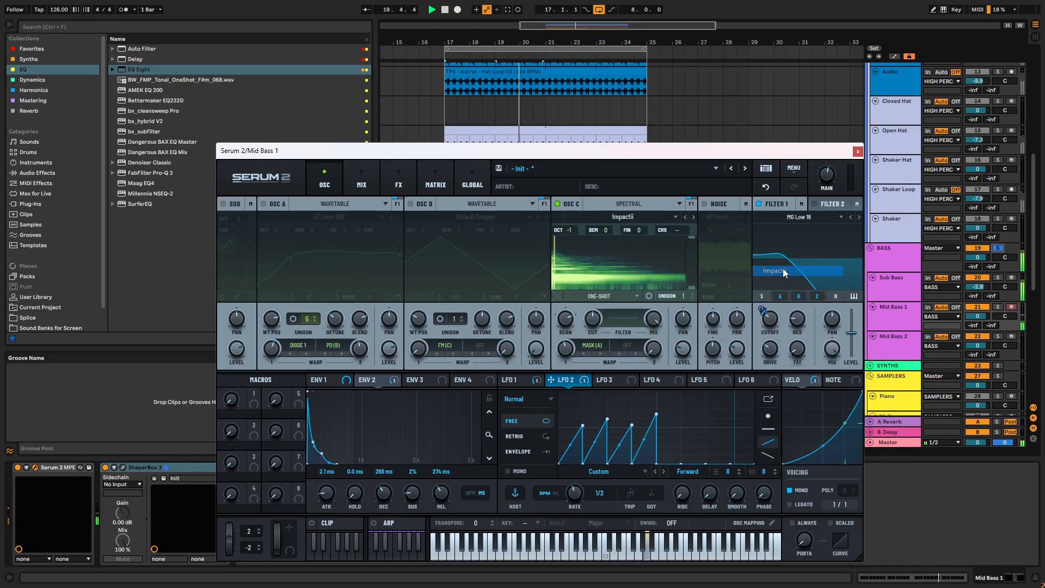
{"action": "left_click", "coordinate": [693, 217]}
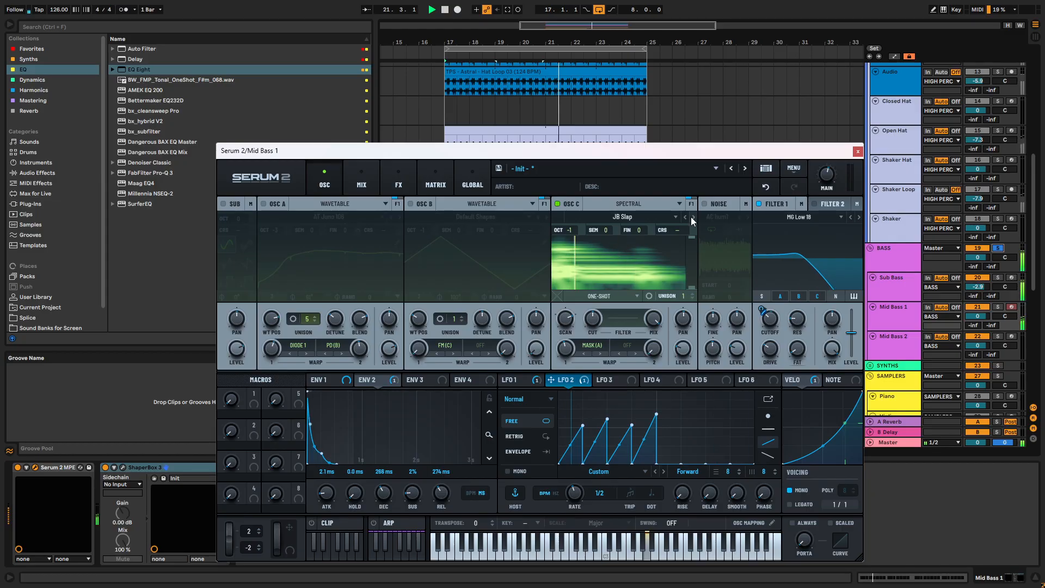
{"action": "left_click", "coordinate": [692, 216]}
{"action": "left_click", "coordinate": [691, 217]}
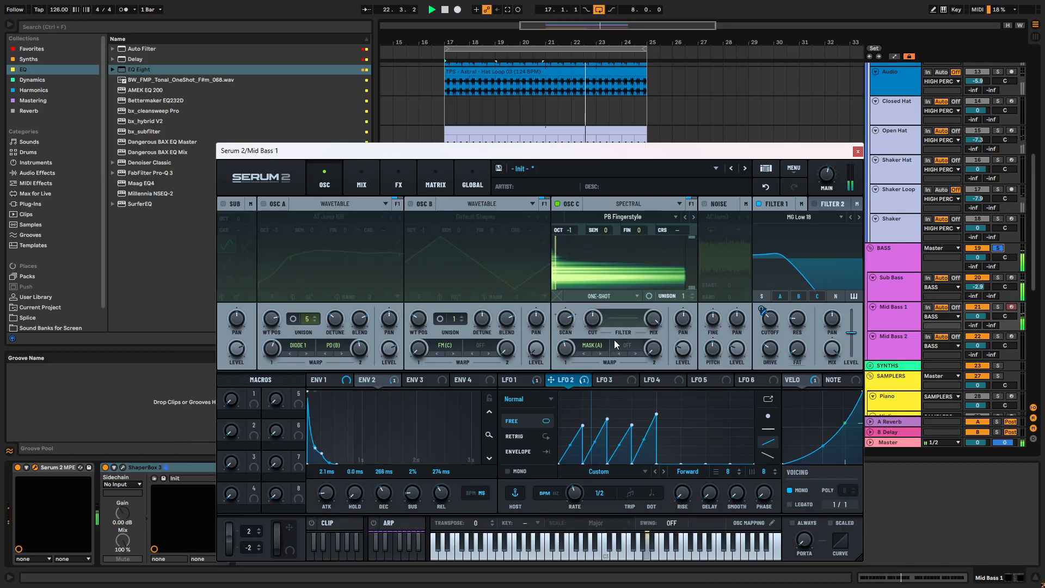
- Turn oscillators B and A back on to hear them together with oscillator C
{"action": "mouse_move", "coordinate": [684, 344]}
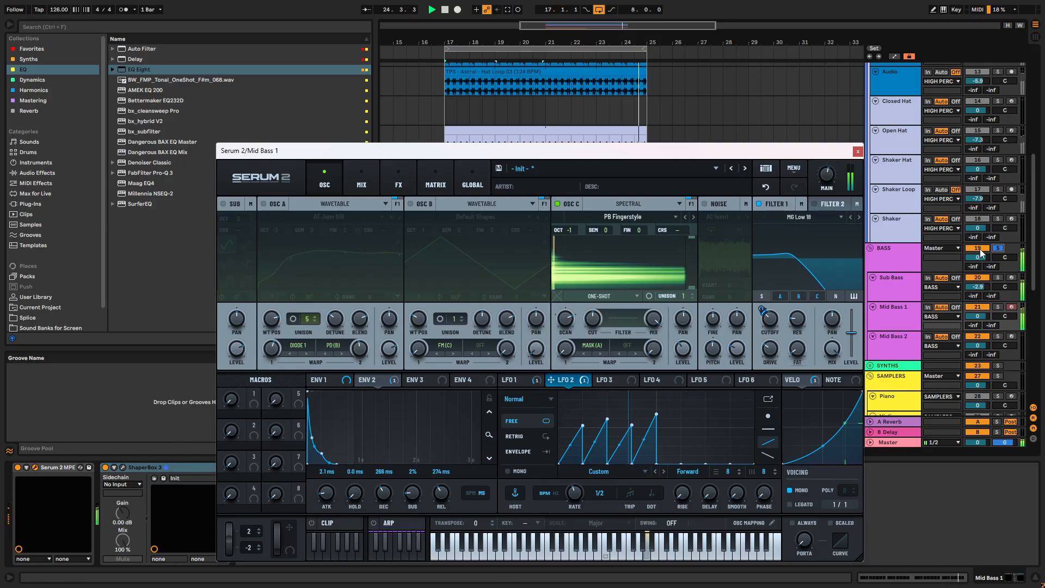
{"action": "left_click", "coordinate": [411, 203]}
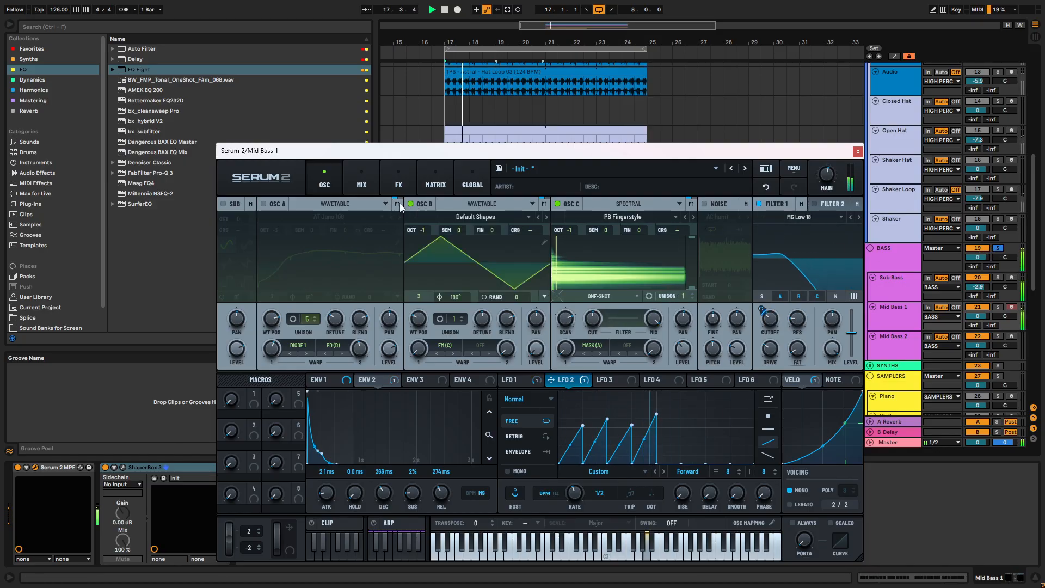
{"action": "left_click", "coordinate": [263, 203]}
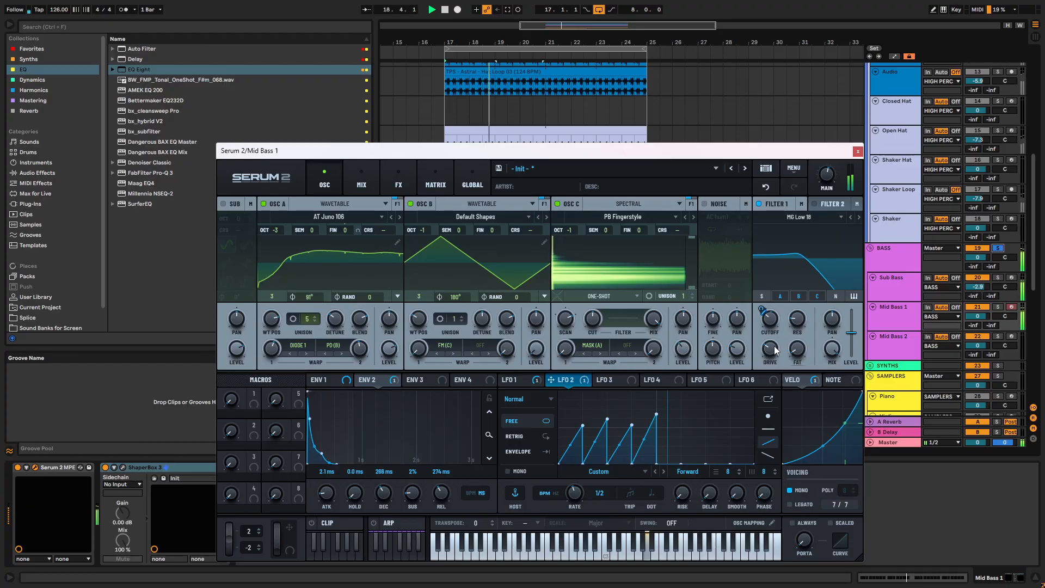
- Check the distortion mix in the effects rack, and take the BASS group out of solo
{"action": "left_click", "coordinate": [397, 181]}
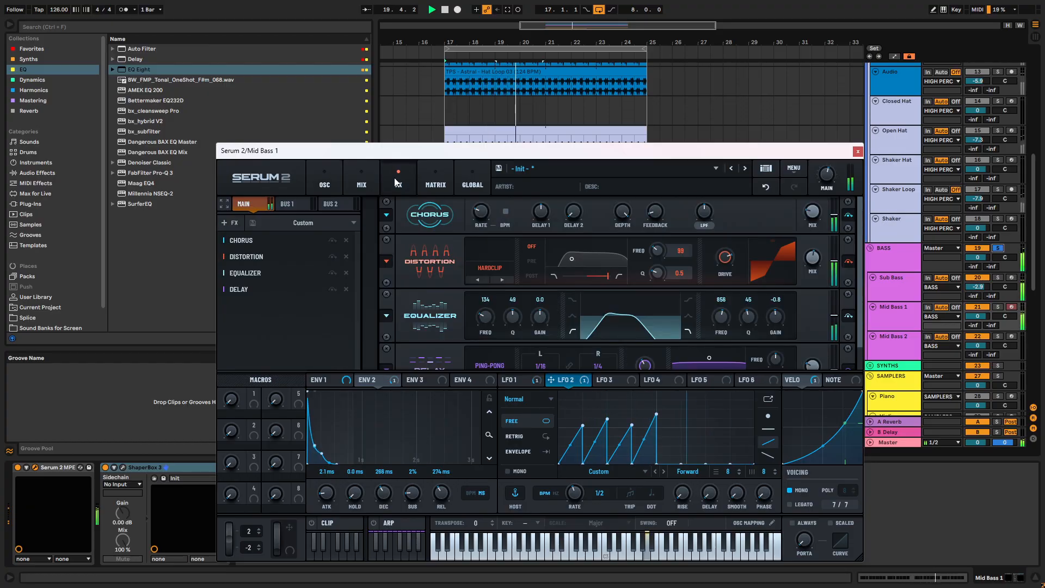
{"action": "mouse_move", "coordinate": [816, 264]}
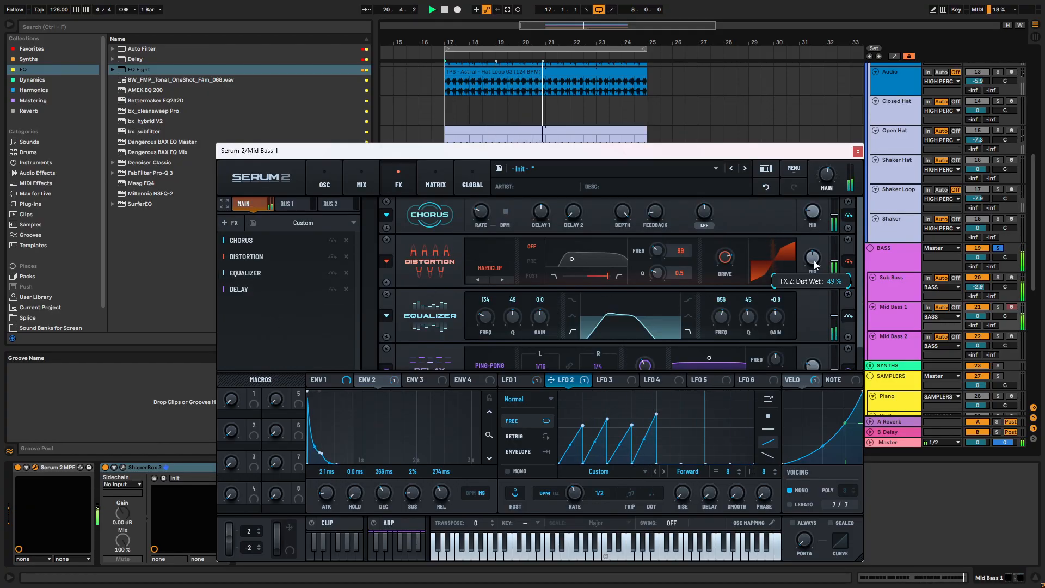
{"action": "left_click", "coordinate": [997, 248]}
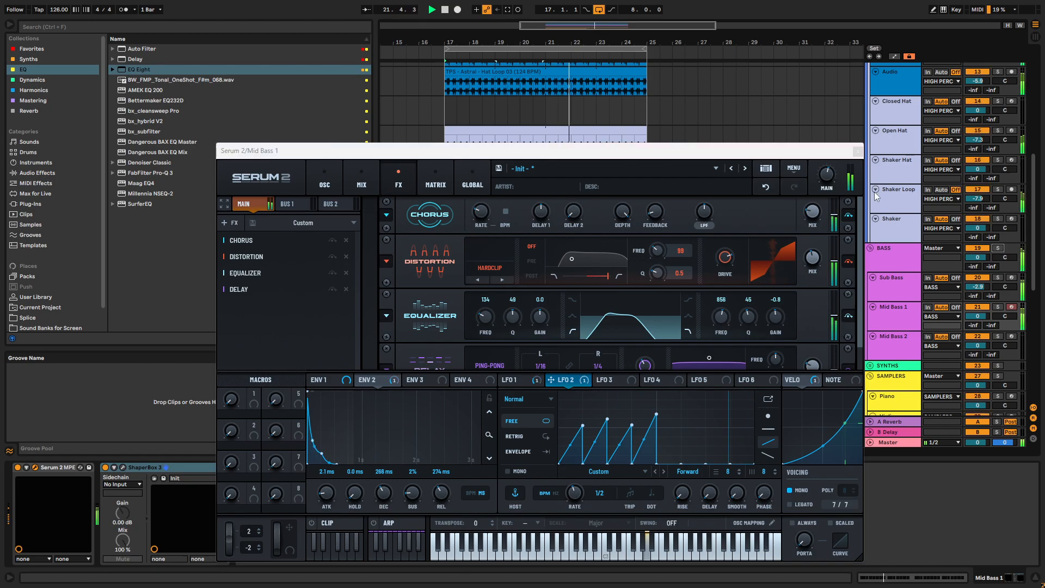
{"action": "left_click", "coordinate": [857, 150]}
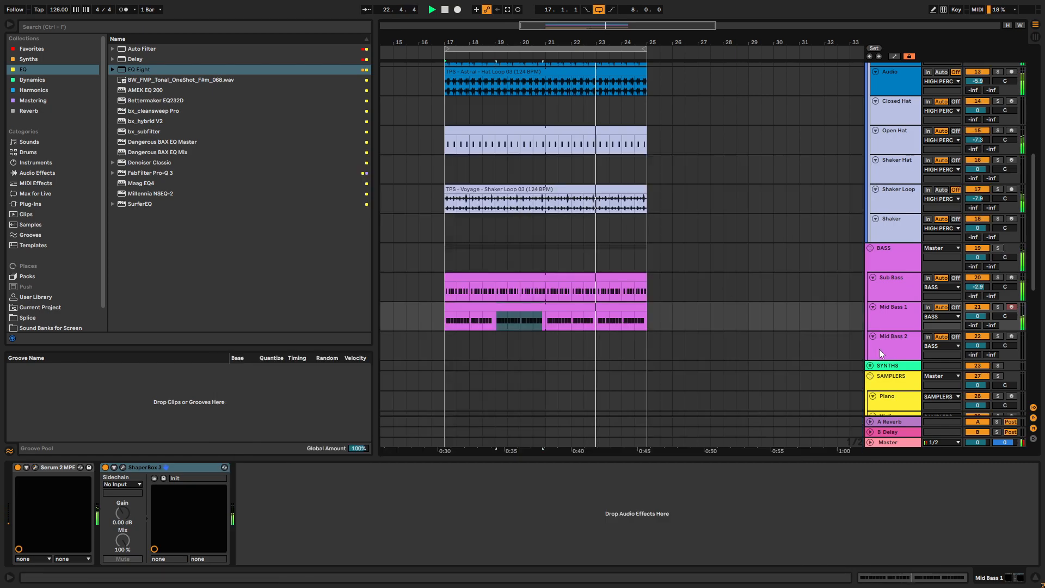
- Add an EQ Eight after ShaperBox 3 on the Mid Bass 1 track and stop playback
{"action": "left_click", "coordinate": [893, 325]}
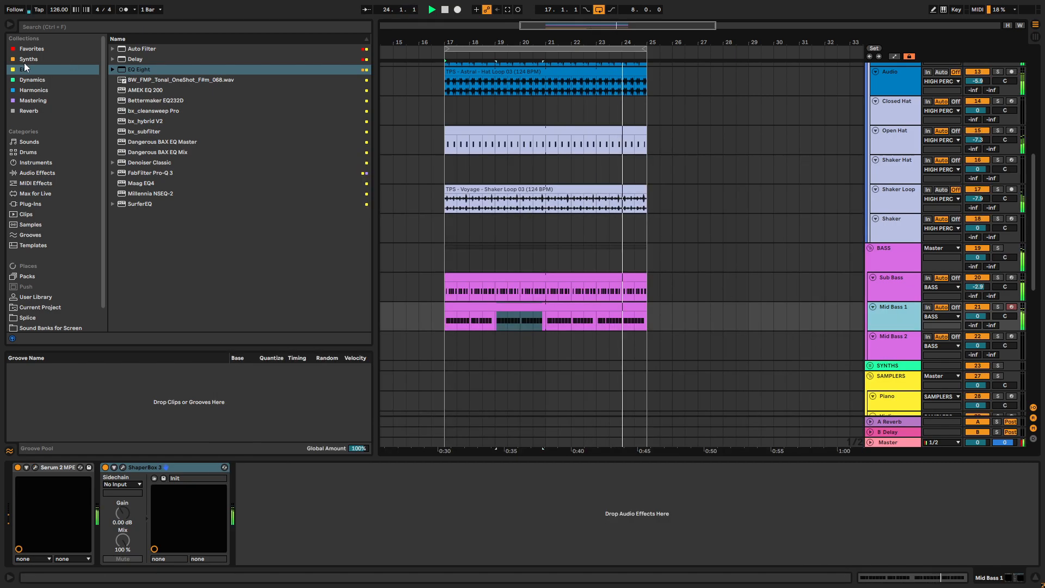
{"action": "mouse_move", "coordinate": [127, 69]}
{"action": "left_mouse_down"}
{"action": "mouse_move", "coordinate": [267, 518]}
{"action": "mouse_move", "coordinate": [305, 463]}
{"action": "left_mouse_up"}
{"action": "key", "text": "space"}
- Add a Splitter L/H to the end of Mid Bass 1's Serum 2 effects chain
{"action": "left_click", "coordinate": [35, 467]}
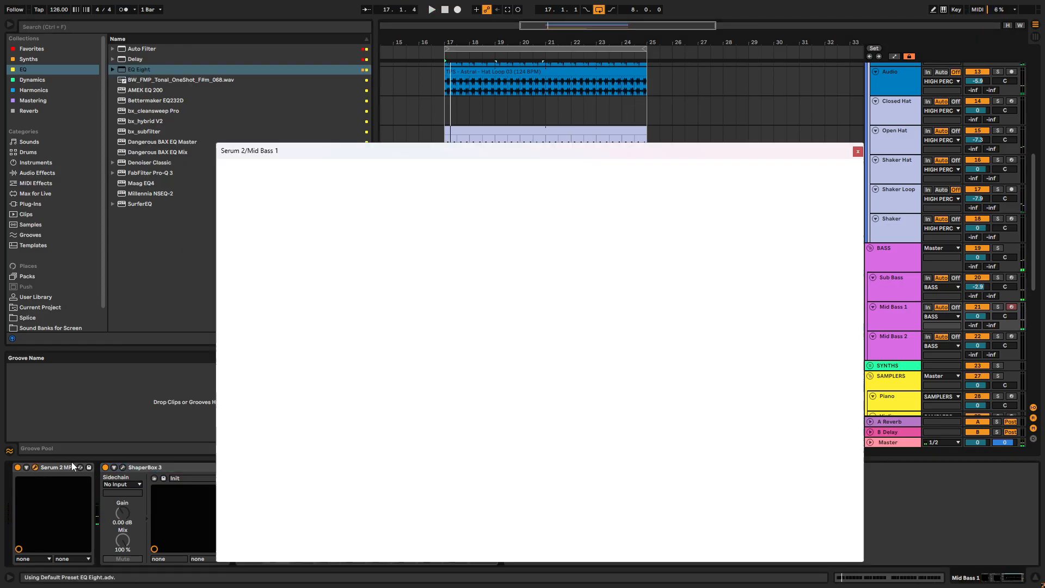
{"action": "scroll", "coordinate": [438, 302], "scroll_direction": "down", "scroll_amount": 1}
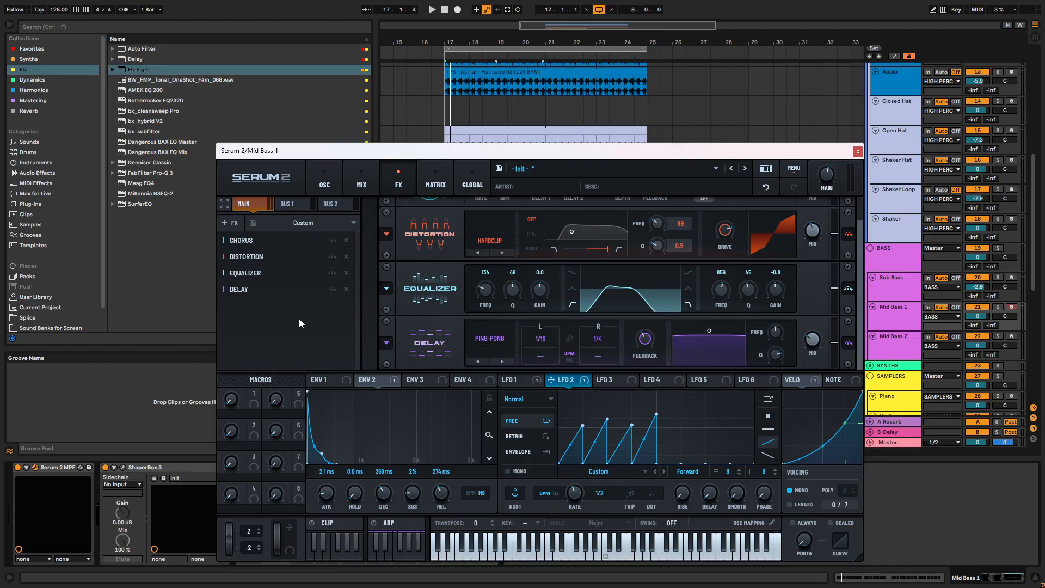
{"action": "left_click", "coordinate": [231, 223]}
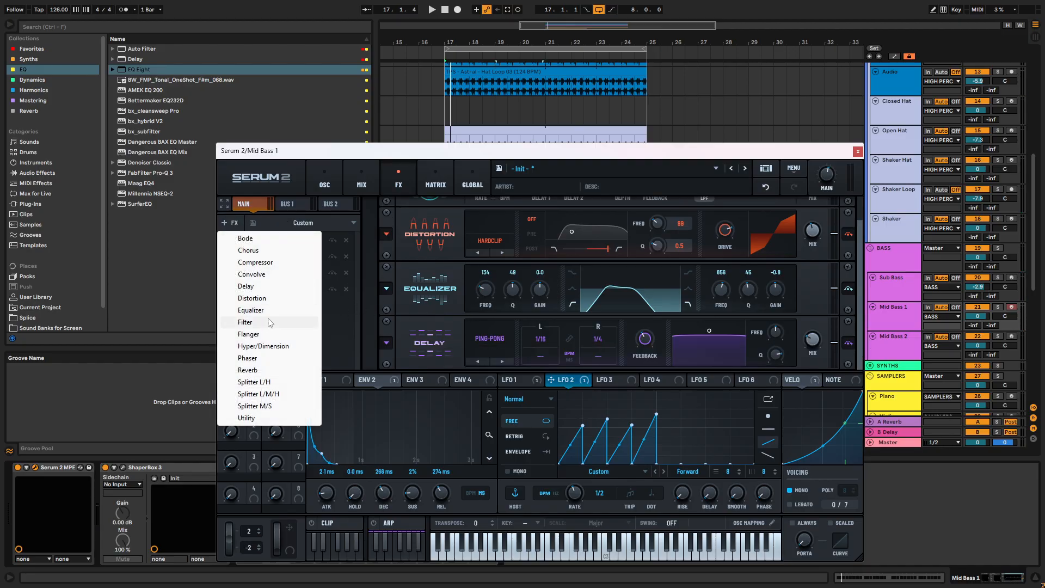
{"action": "left_click", "coordinate": [269, 383]}
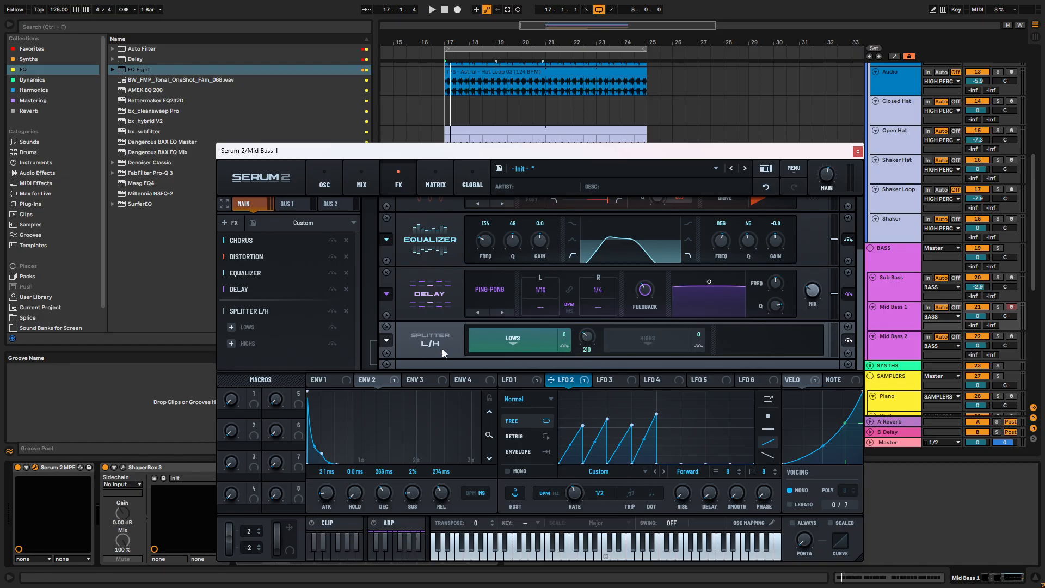
- Enlarge the Serum 2 window and reposition it so the effects rack is easier to work in
{"action": "left_click_drag", "start_coordinate": [738, 157], "coordinate": [736, 100]}
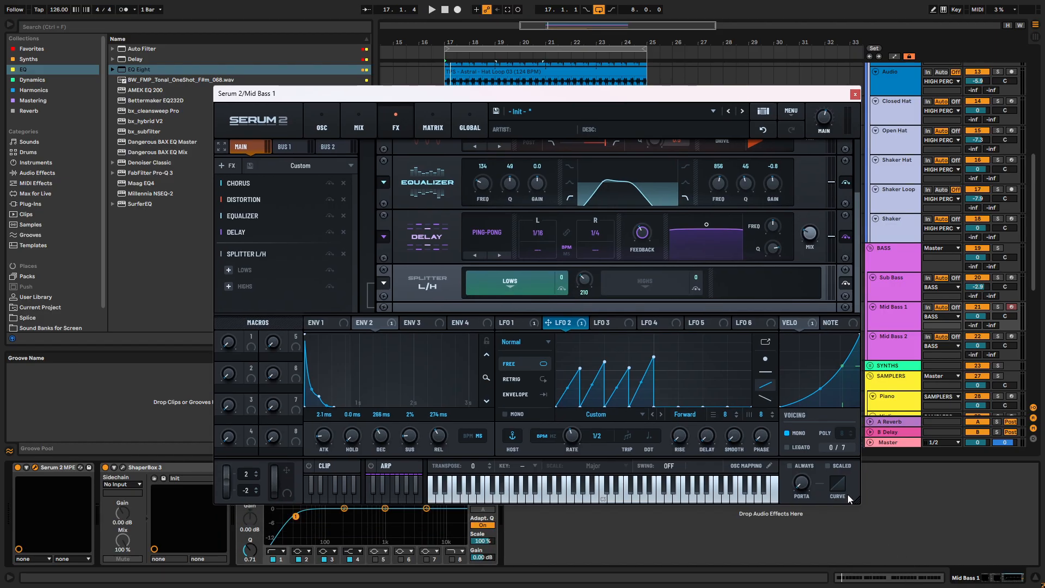
{"action": "left_click_drag", "start_coordinate": [857, 500], "coordinate": [962, 541]}
{"action": "left_click_drag", "start_coordinate": [699, 96], "coordinate": [620, 36]}
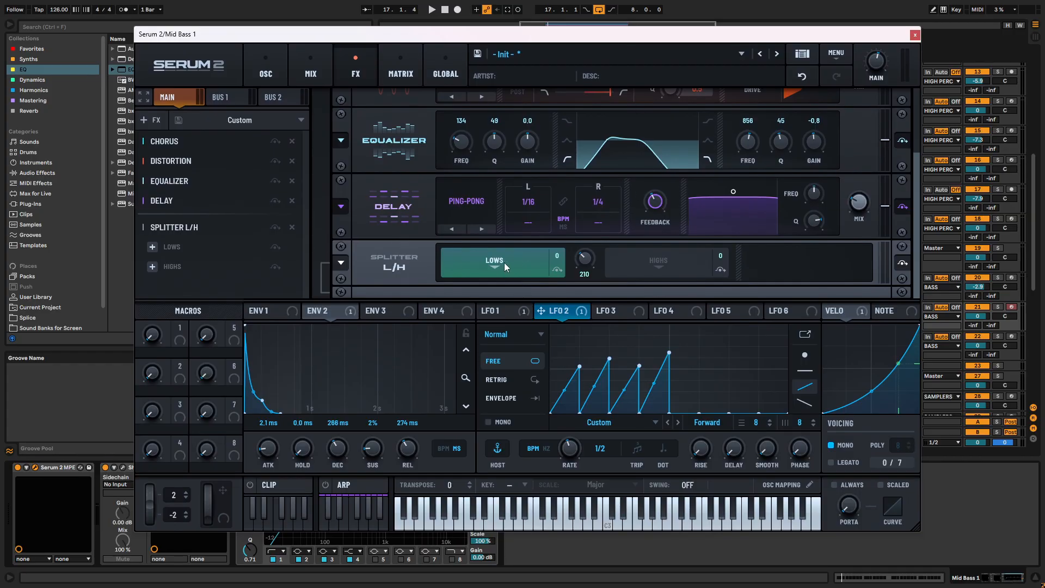
- Add a Reverb to the splitter's Highs band and play the loop to hear it
{"action": "left_click", "coordinate": [652, 257]}
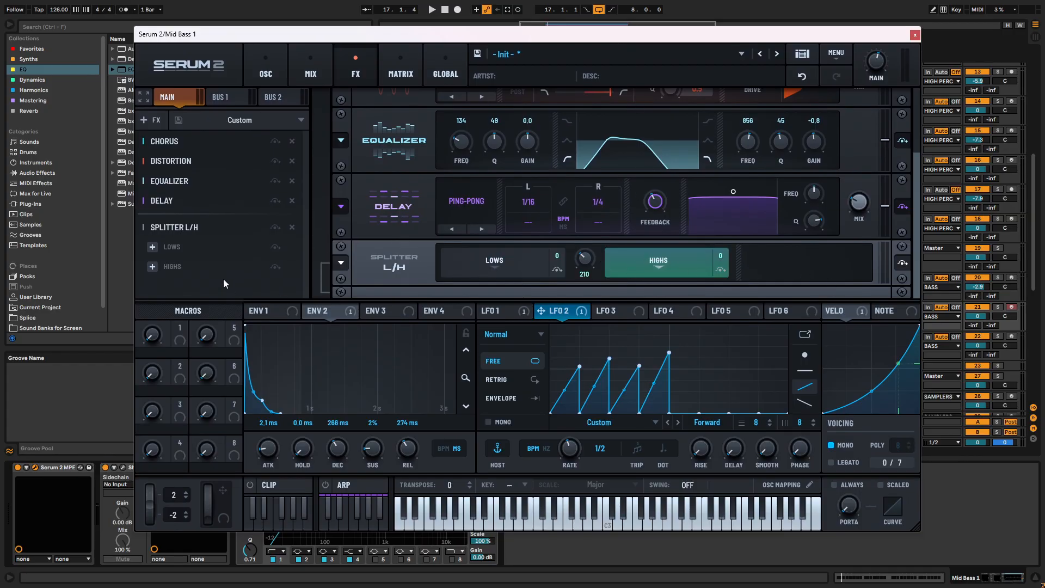
{"action": "left_click", "coordinate": [152, 266]}
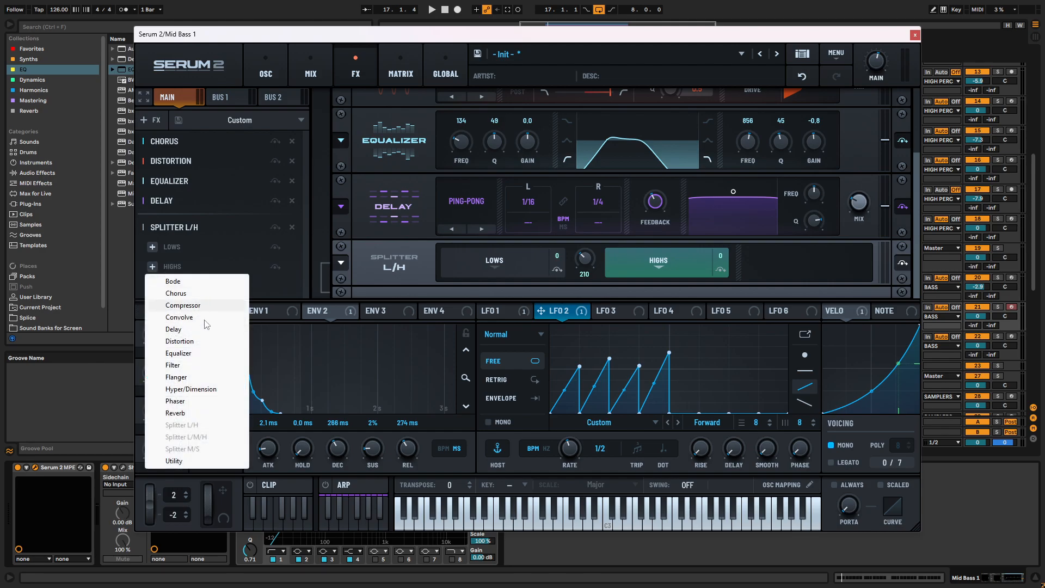
{"action": "left_click", "coordinate": [175, 412]}
{"action": "key", "text": "space"}
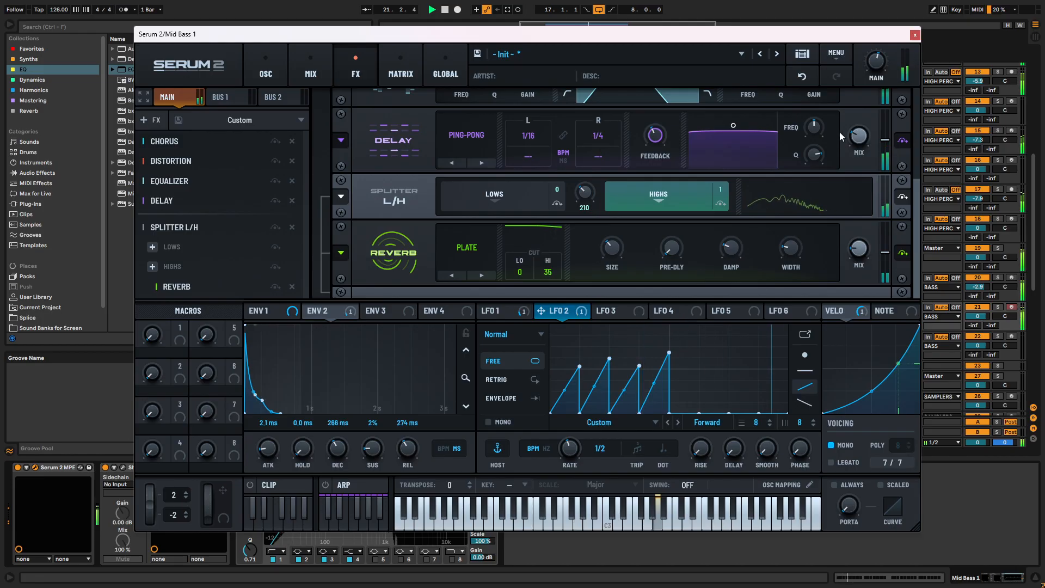
- Arm the Mid Bass 1 track for live playing and bypass ShaperBox 3
{"action": "left_click", "coordinate": [915, 35]}
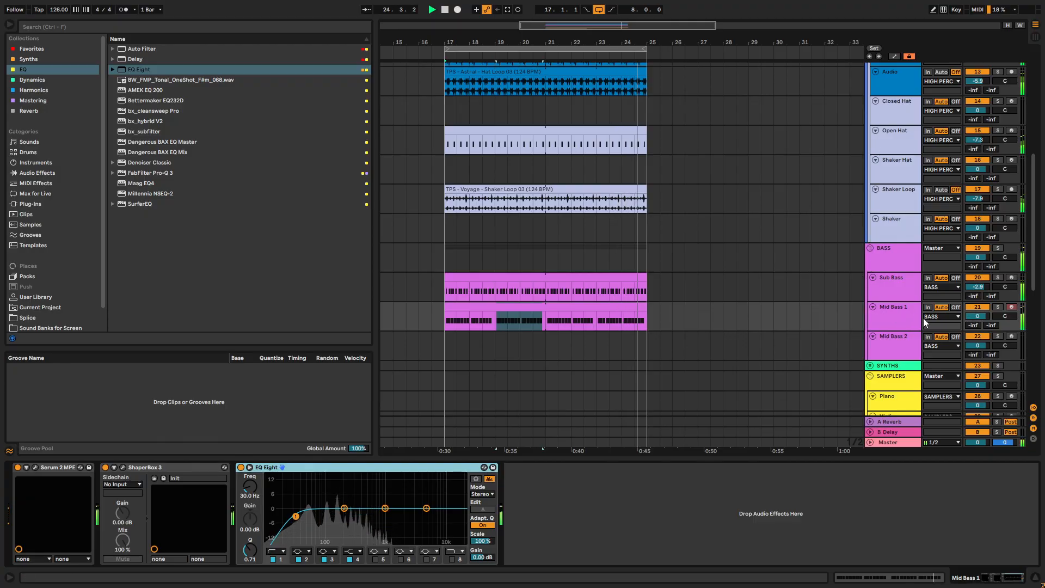
{"action": "left_click", "coordinate": [1011, 307]}
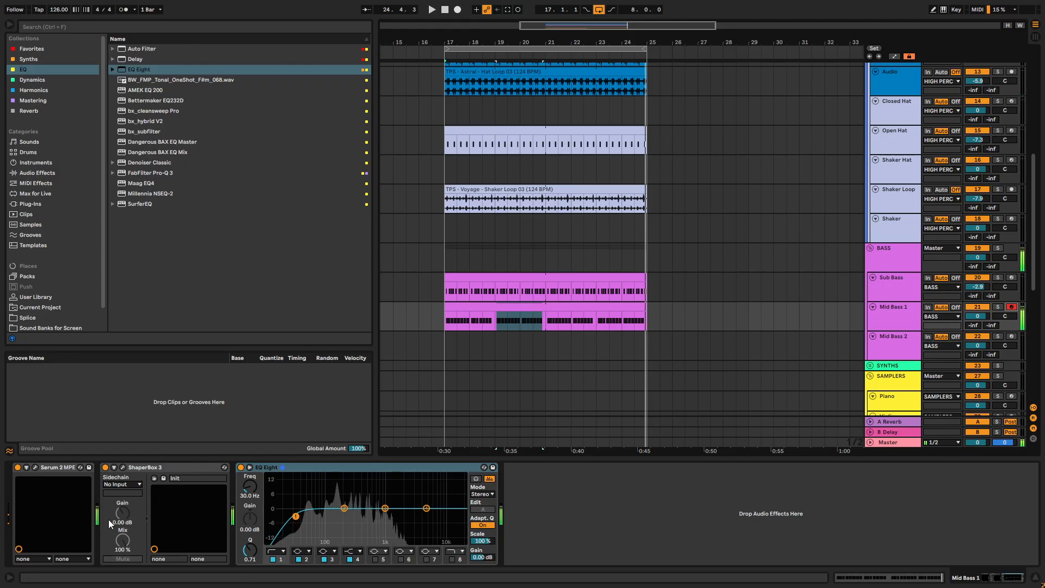
{"action": "left_click", "coordinate": [106, 467]}
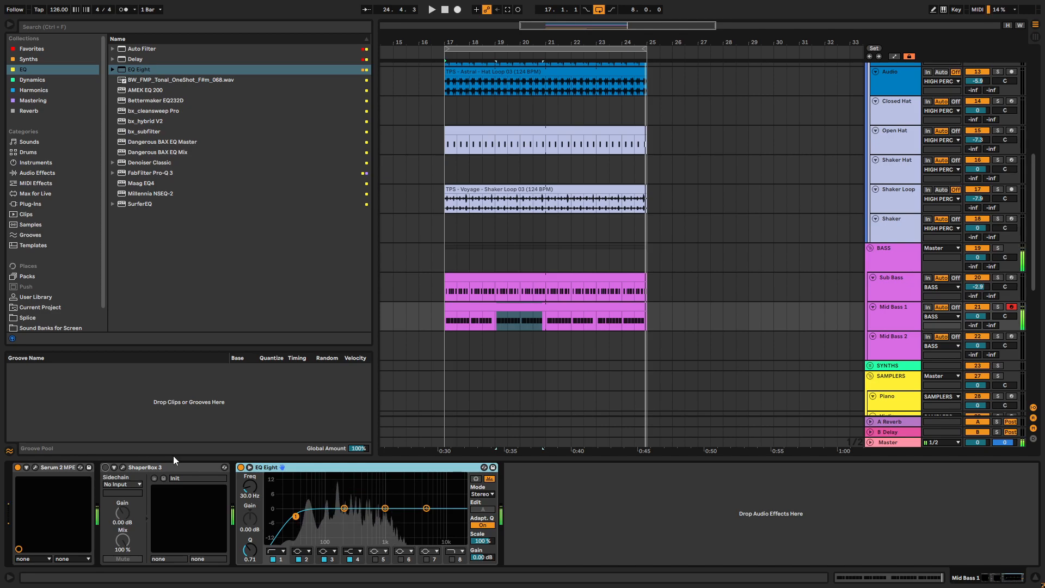
- Assign Macro 1 to Filter 1's cutoff in Serum 2 and adjust the modulation depth while testing the macro
{"action": "left_click", "coordinate": [36, 466]}
{"action": "left_click", "coordinate": [36, 466]}
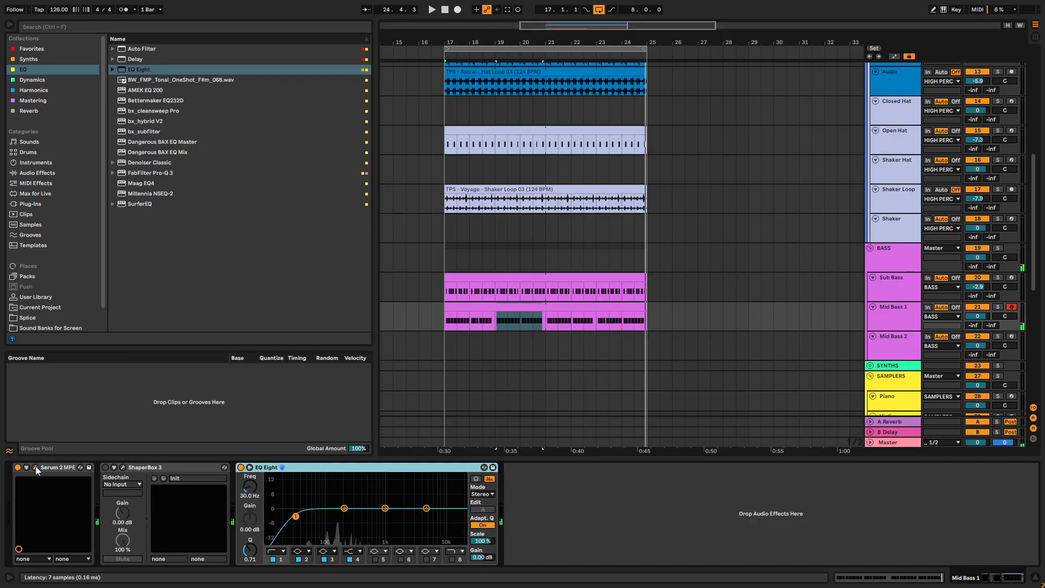
{"action": "left_click", "coordinate": [36, 467]}
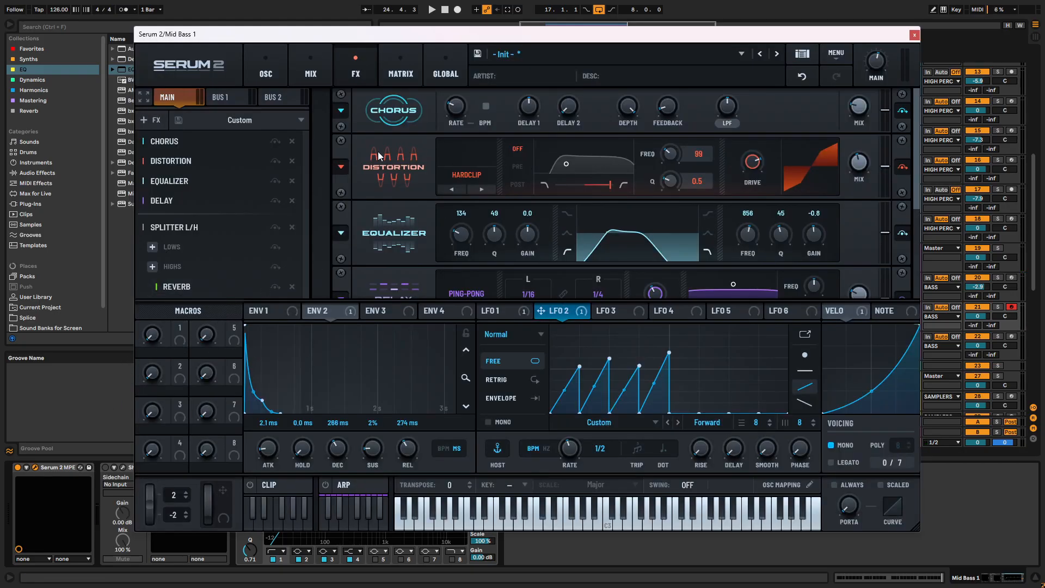
{"action": "left_click", "coordinate": [266, 69]}
{"action": "left_click_drag", "start_coordinate": [182, 331], "coordinate": [807, 237]}
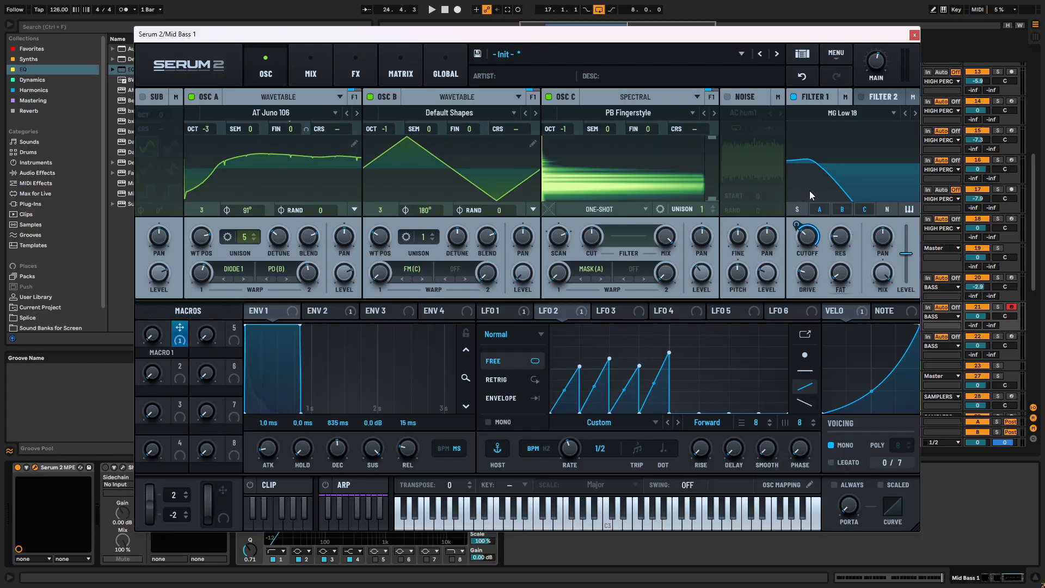
{"action": "left_click_drag", "start_coordinate": [157, 337], "coordinate": [216, 131]}
{"action": "left_click_drag", "start_coordinate": [799, 228], "coordinate": [798, 239]}
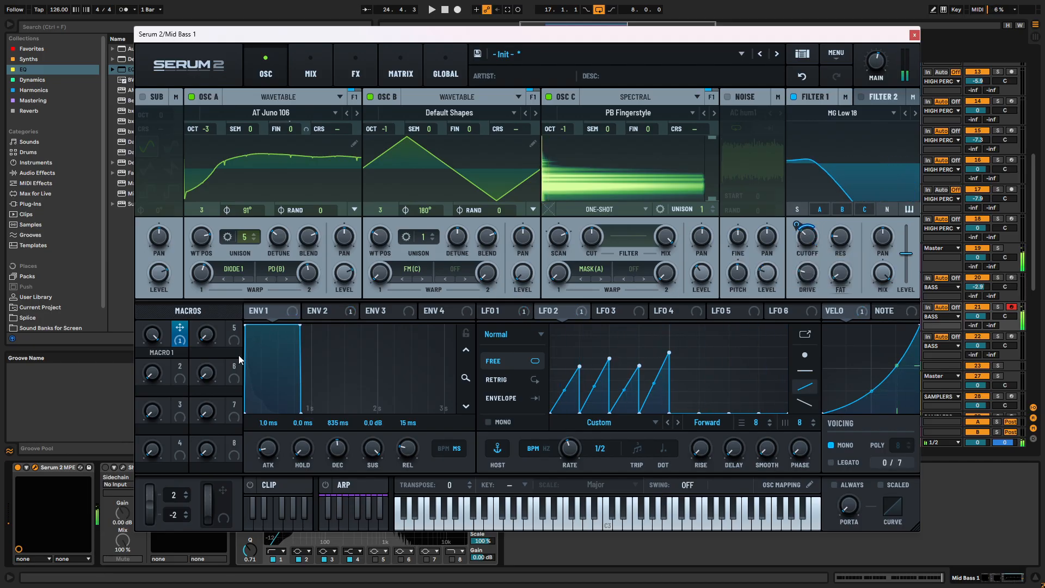
- Test Macro 1's filter sweep, comparing the sound with oscillator C off and on, and check envelope 2
{"action": "left_click_drag", "start_coordinate": [157, 335], "coordinate": [240, 457]}
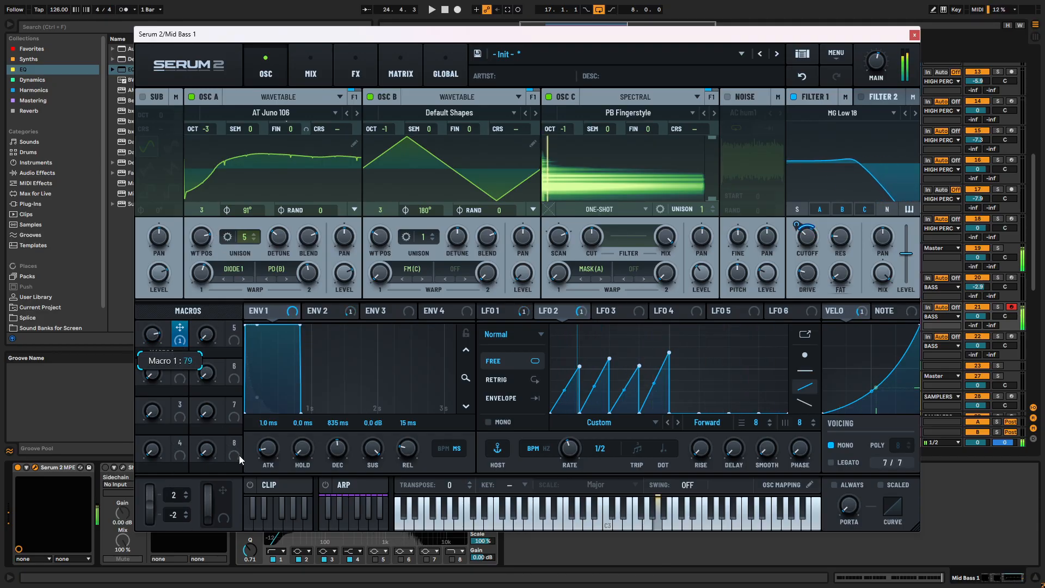
{"action": "left_click", "coordinate": [549, 96]}
{"action": "left_click", "coordinate": [548, 98]}
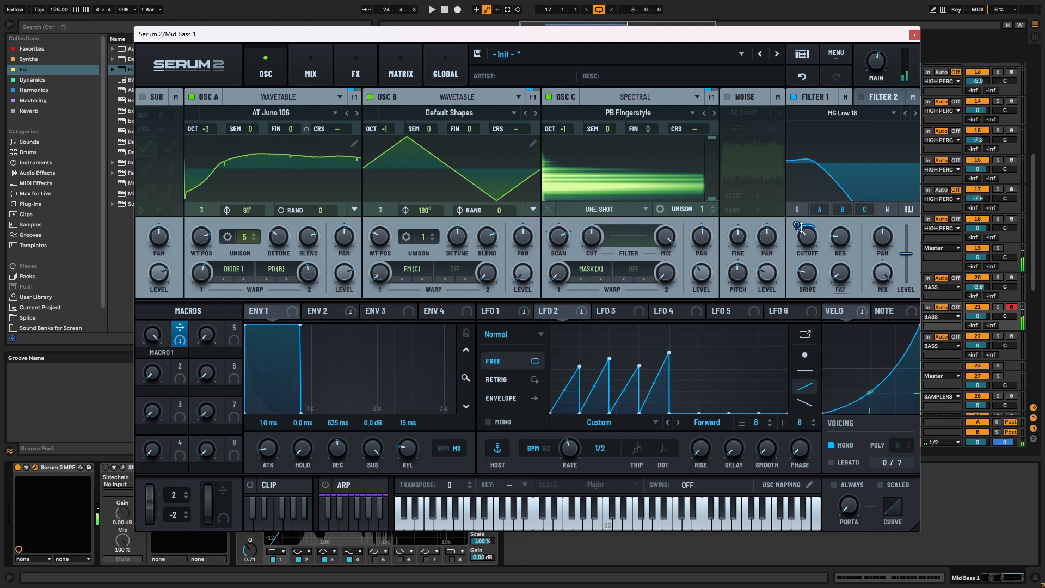
{"action": "left_click", "coordinate": [329, 312]}
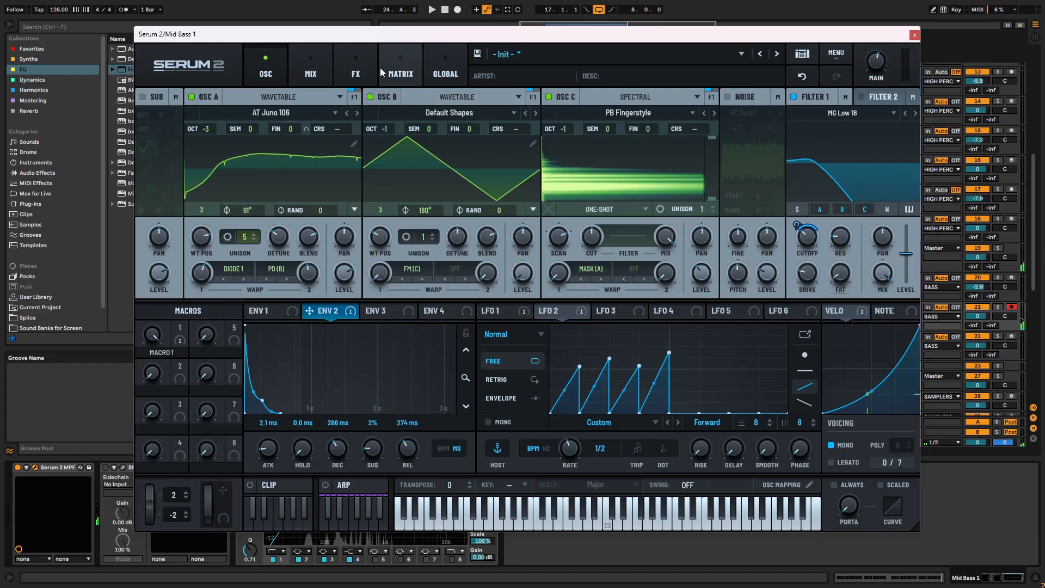
- Assign Macro 1 to the equalizer's high-band frequency as well and sweep the macro back down
{"action": "left_click", "coordinate": [355, 69]}
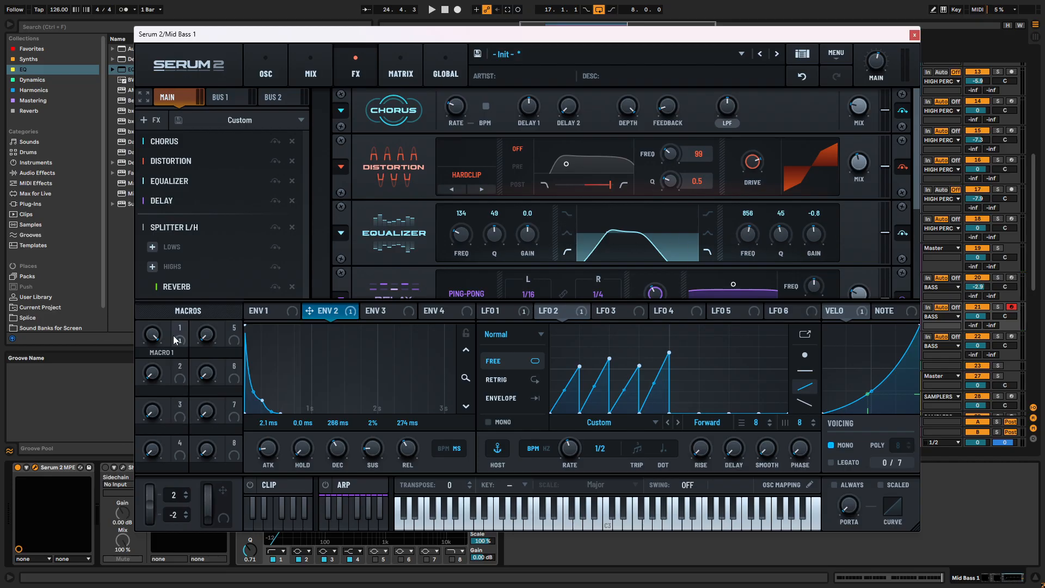
{"action": "left_click_drag", "start_coordinate": [180, 331], "coordinate": [748, 168]}
{"action": "left_click_drag", "start_coordinate": [154, 335], "coordinate": [155, 530]}
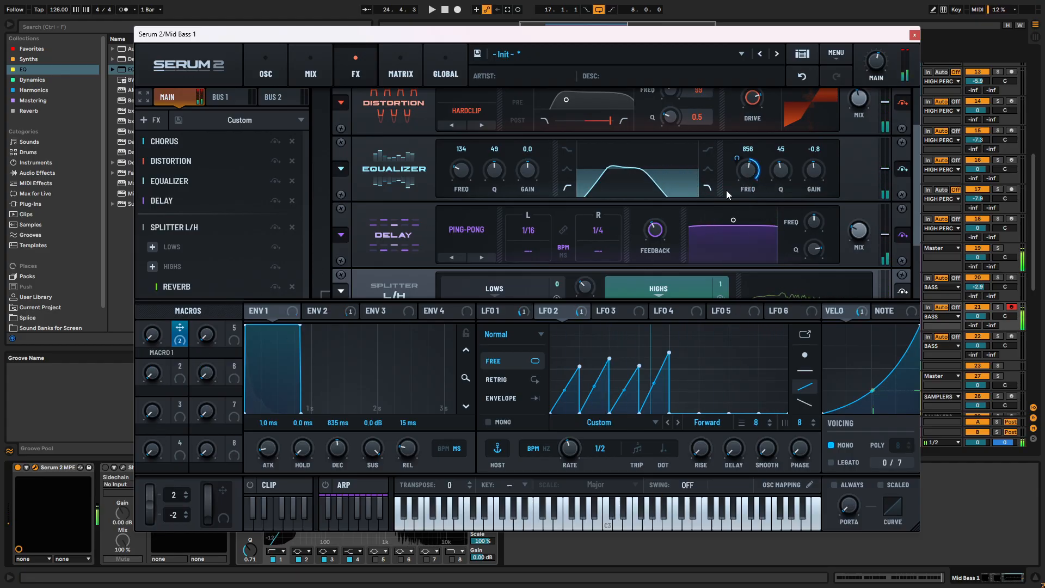
{"action": "mouse_move", "coordinate": [738, 165]}
- Raise the equalizer's high-band Q to 50 and assign Macro 1 to it, testing with the macro turned up
{"action": "left_click_drag", "start_coordinate": [153, 335], "coordinate": [272, 198]}
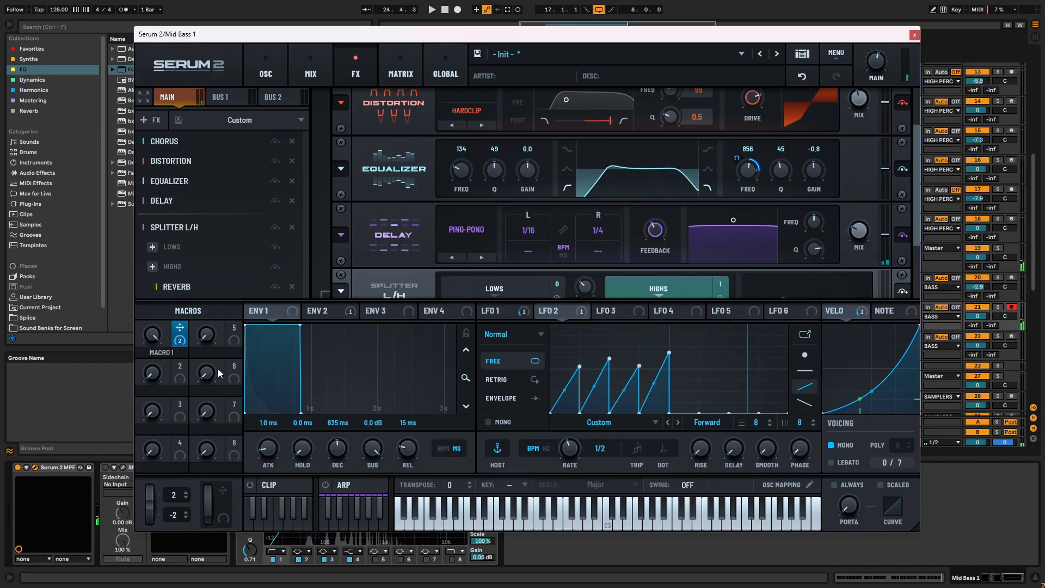
{"action": "left_click_drag", "start_coordinate": [781, 171], "coordinate": [784, 159]}
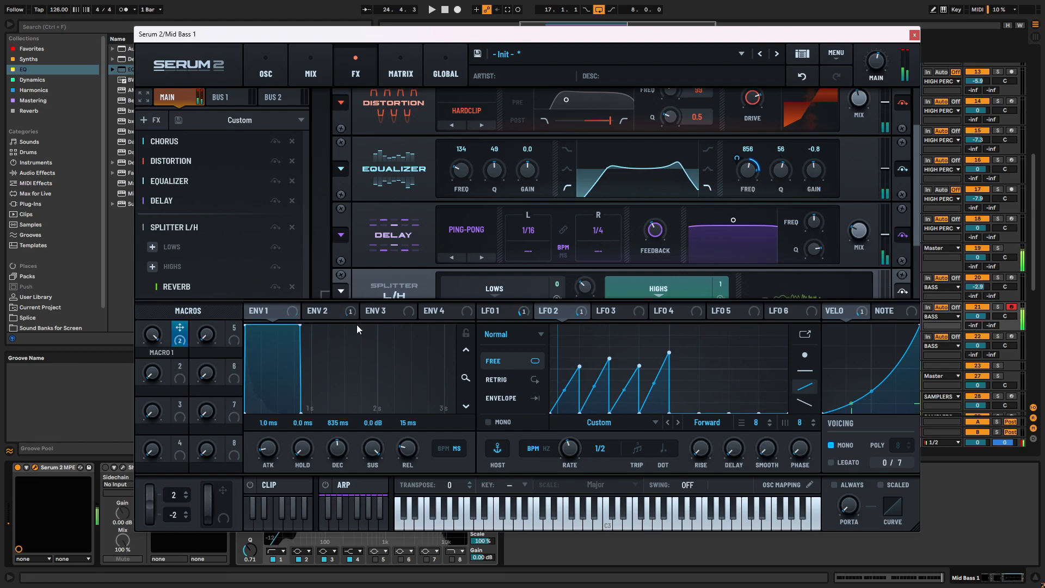
{"action": "left_click_drag", "start_coordinate": [180, 327], "coordinate": [774, 186]}
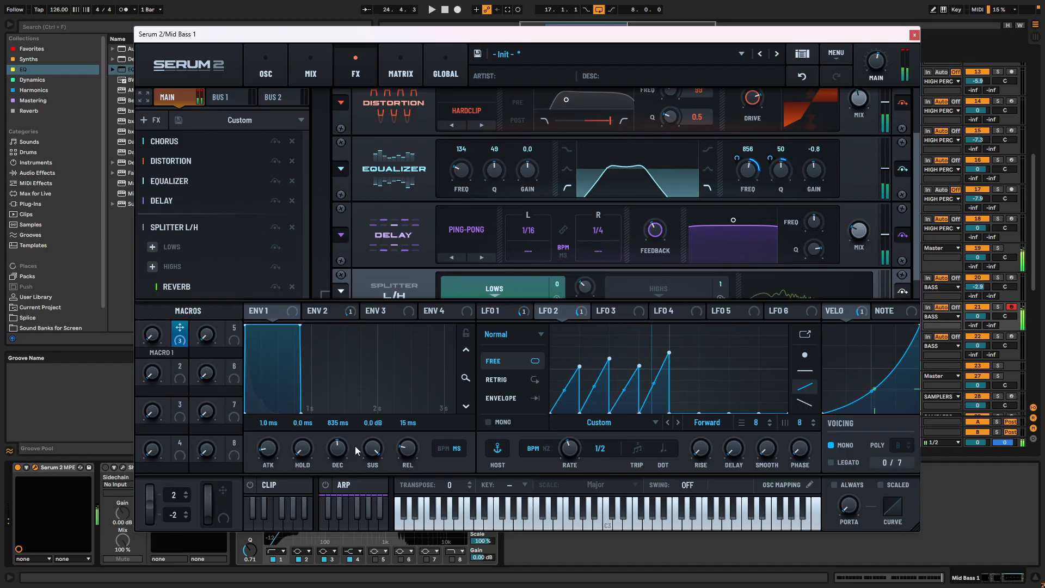
- Rename Macro 1 as OPEN and play the loop to hear the mid bass in the full mix
{"action": "double_click", "coordinate": [163, 353]}
{"action": "type", "text": "o"}
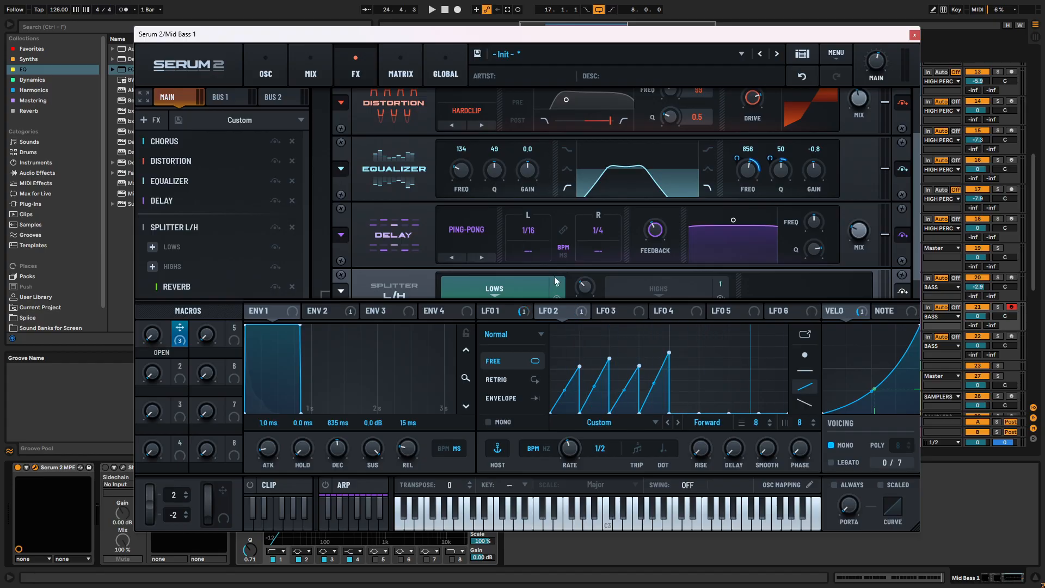
{"action": "key", "text": "space"}
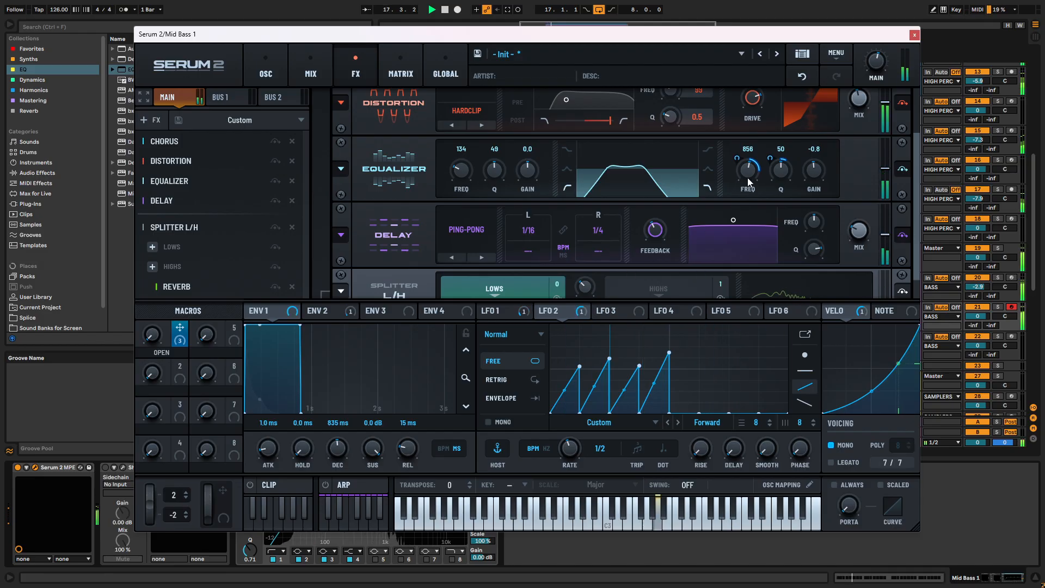
{"action": "left_click", "coordinate": [272, 66]}
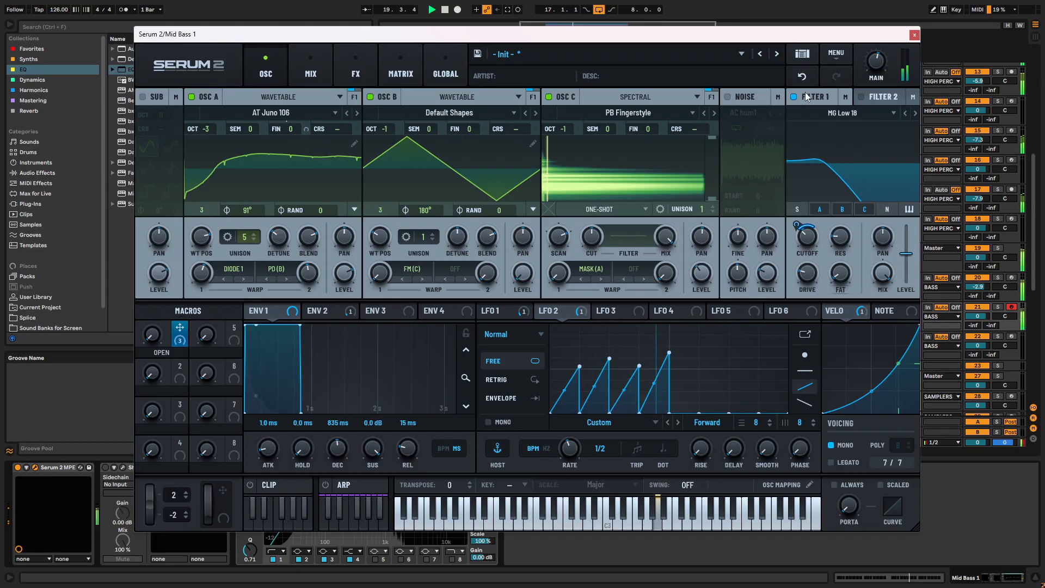
{"action": "left_click", "coordinate": [913, 34]}
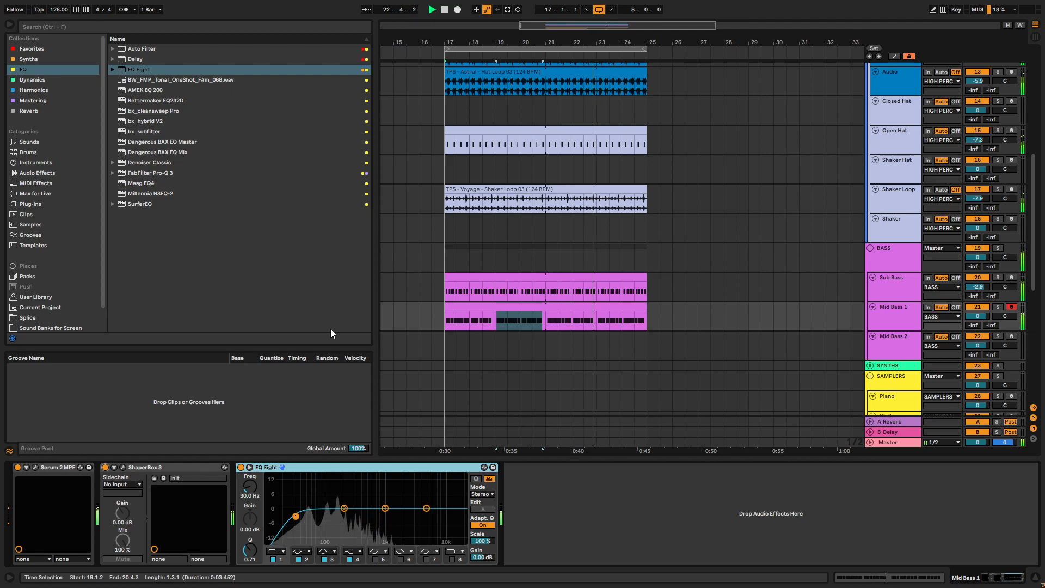
- Add the Saturator preset A Bit Warmer to Mid Bass 1, ahead of its EQ Eight
{"action": "left_click", "coordinate": [54, 92]}
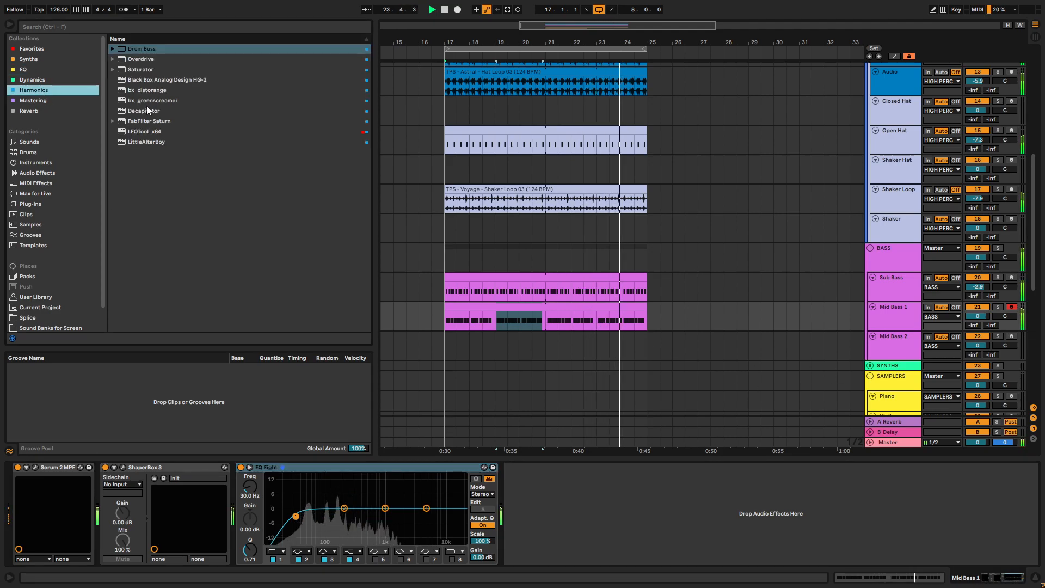
{"action": "left_click", "coordinate": [113, 69]}
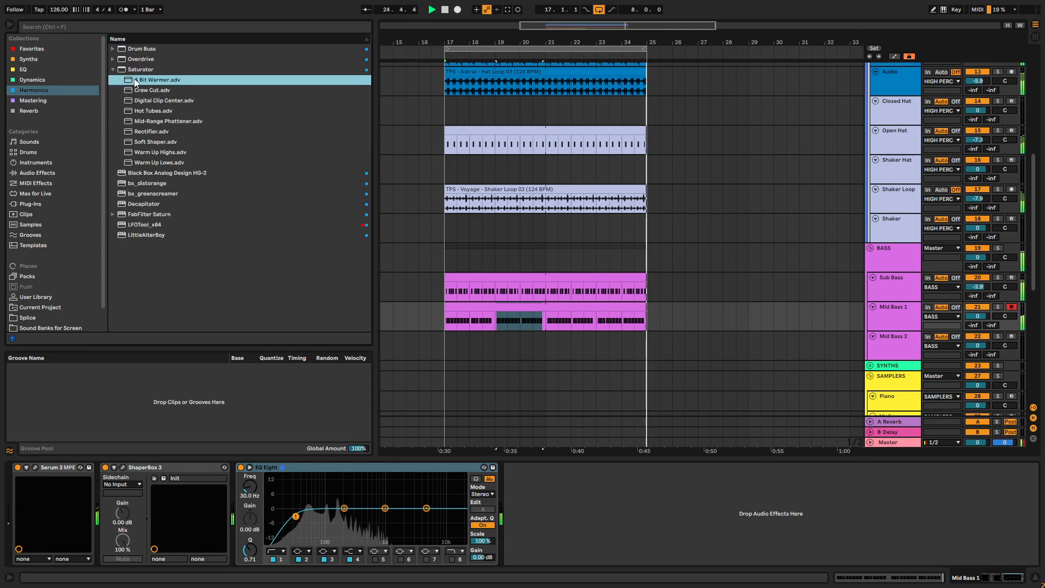
{"action": "key", "text": "Return"}
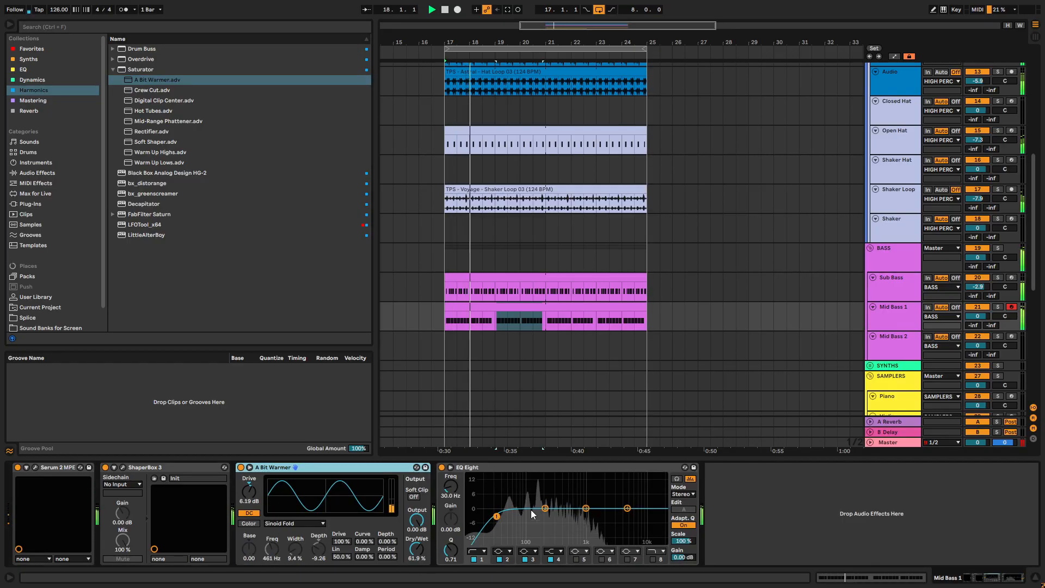
- Raise the Mid Bass 1 EQ Eight low cut to 101 Hz and lower the saturator's output to -5.71 dB
{"action": "left_click_drag", "start_coordinate": [496, 516], "coordinate": [527, 516]}
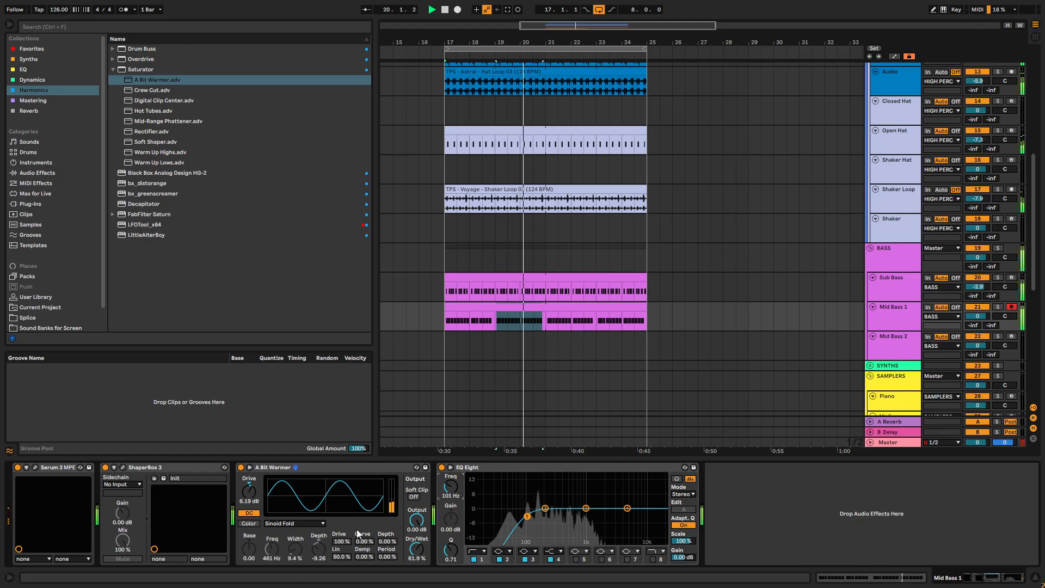
{"action": "mouse_move", "coordinate": [416, 520]}
{"action": "left_mouse_down"}
{"action": "mouse_move", "coordinate": [417, 539]}
{"action": "mouse_move", "coordinate": [417, 528]}
{"action": "left_mouse_up"}
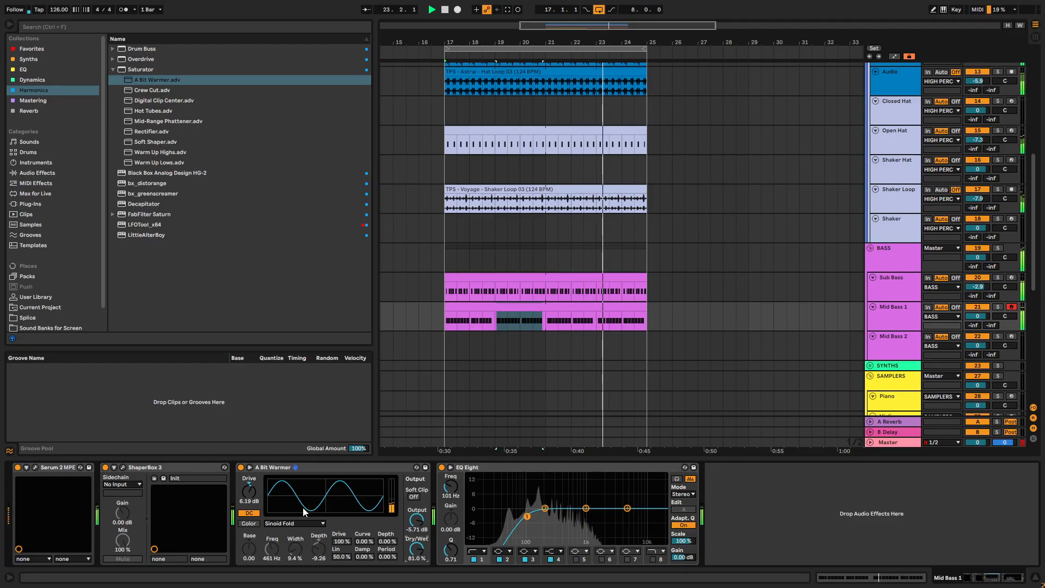
{"action": "left_click", "coordinate": [34, 467]}
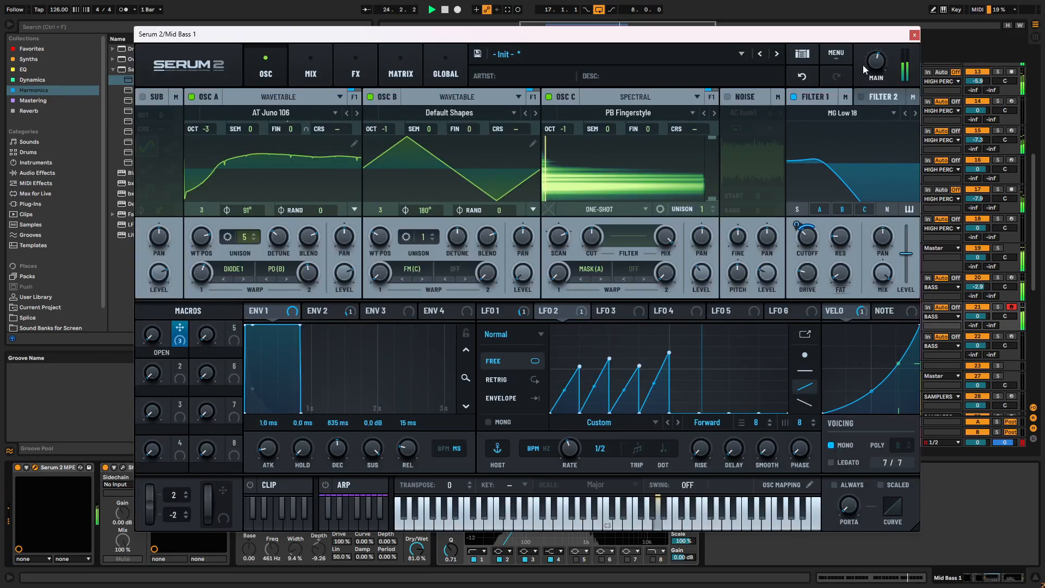
{"action": "left_click", "coordinate": [914, 34]}
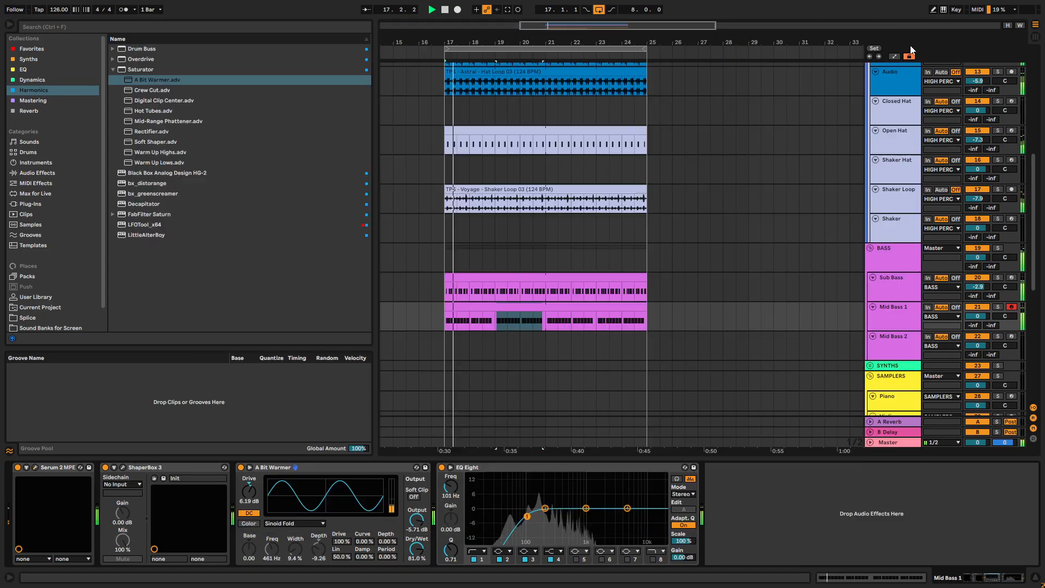
- Lower Mid Bass 1's volume to -3.5 dB in the mixer and collapse the HIGH PERC and MID PERC groups
{"action": "left_click_drag", "start_coordinate": [978, 315], "coordinate": [977, 326]}
{"action": "left_click", "coordinate": [847, 323]}
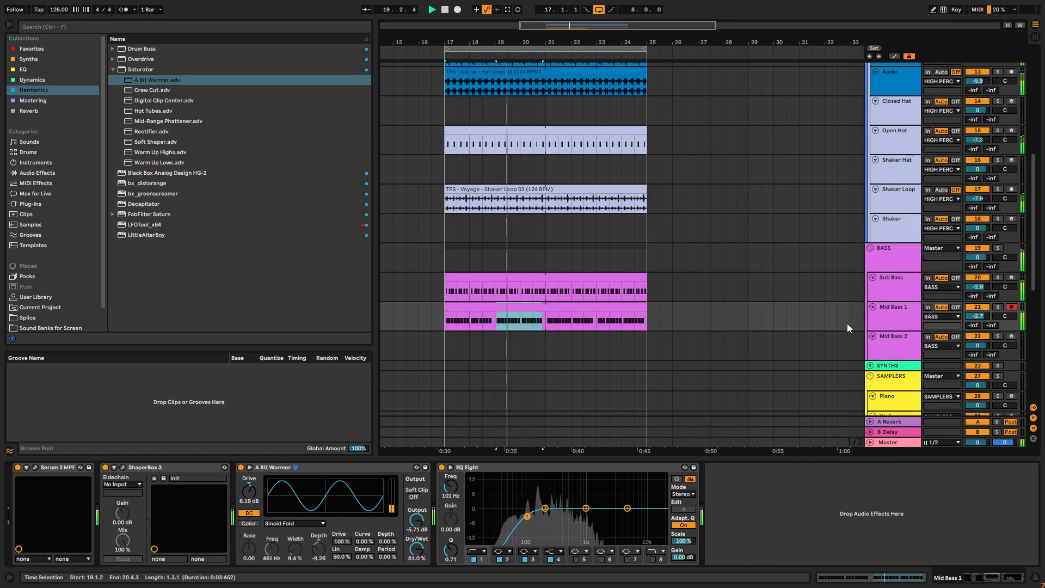
{"action": "key", "text": "Tab"}
{"action": "scroll", "coordinate": [737, 354], "scroll_direction": "right", "scroll_amount": 5}
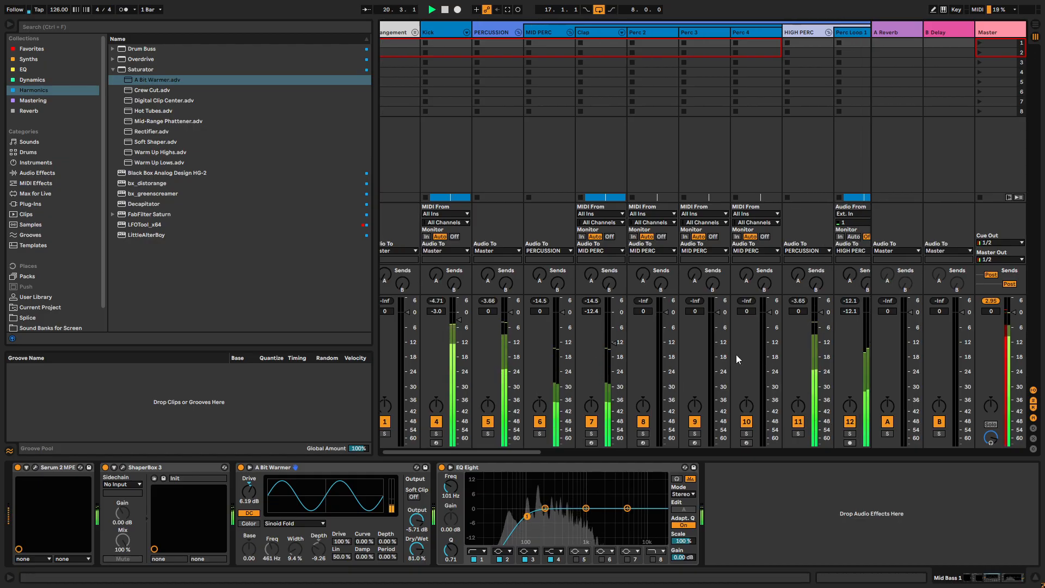
{"action": "scroll", "coordinate": [735, 314], "scroll_direction": "right", "scroll_amount": 1}
{"action": "left_click", "coordinate": [699, 33]}
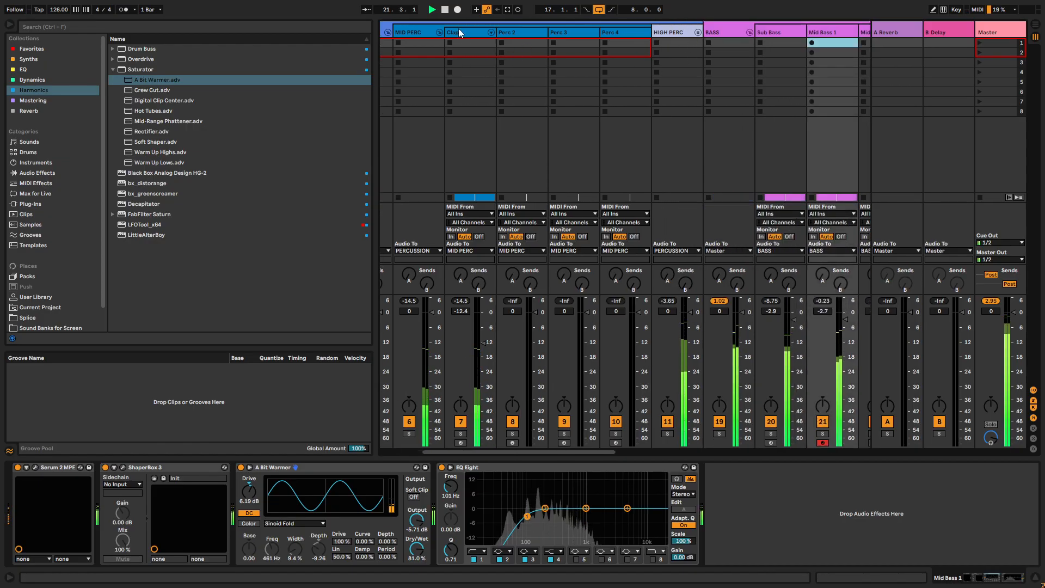
{"action": "left_click", "coordinate": [439, 33]}
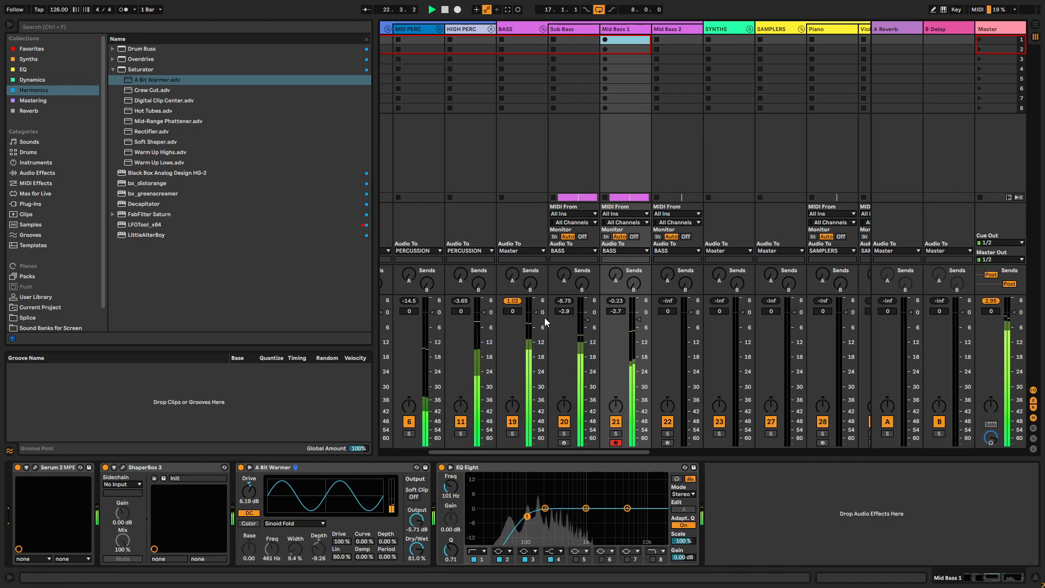
{"action": "scroll", "coordinate": [704, 346], "scroll_direction": "right", "scroll_amount": 6}
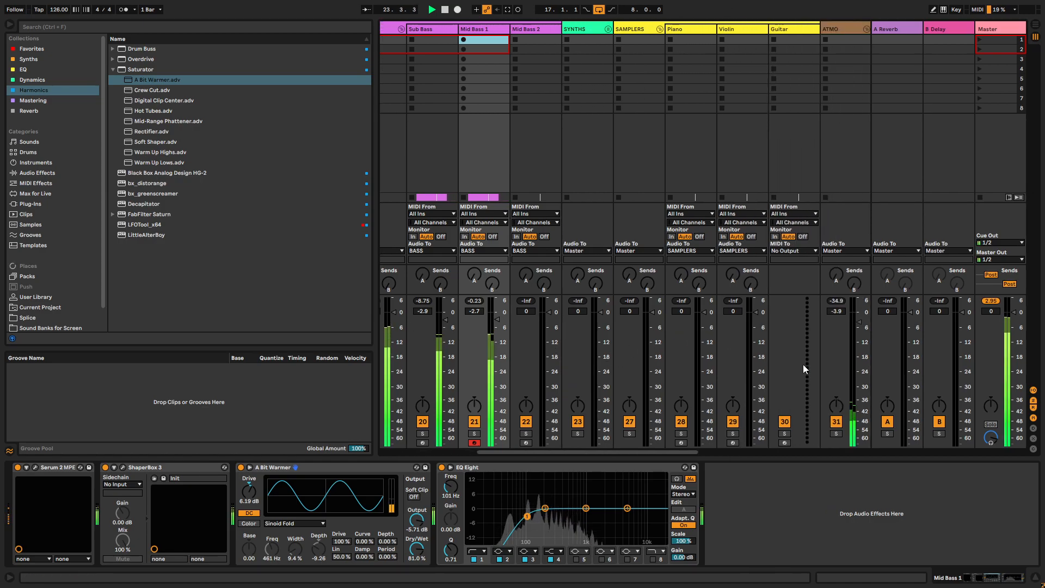
{"action": "scroll", "coordinate": [599, 348], "scroll_direction": "left", "scroll_amount": 1}
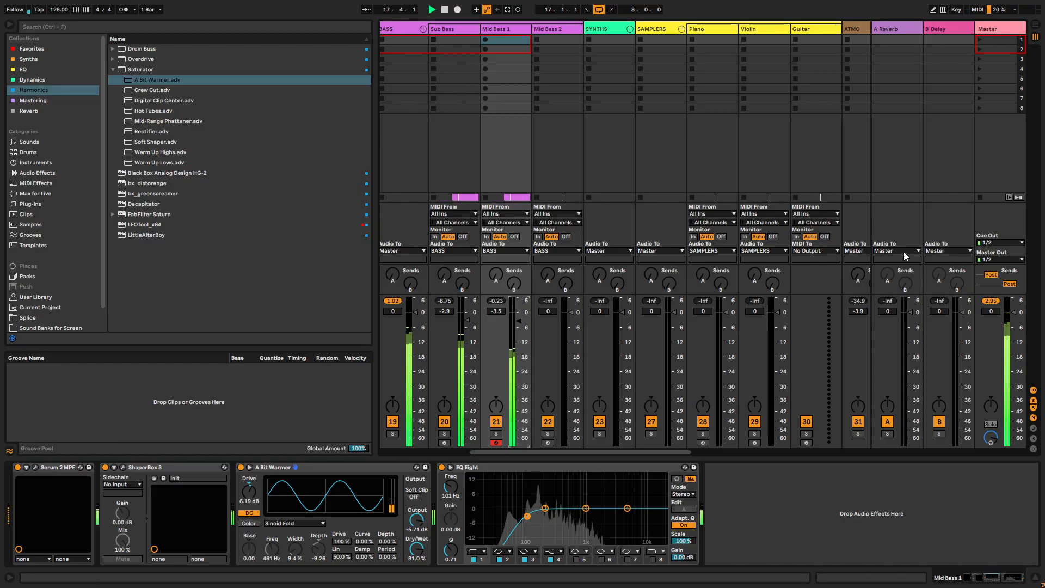
- Load Invisible_Limiter onto the Master track and play the loop through it
{"action": "left_click", "coordinate": [1000, 28]}
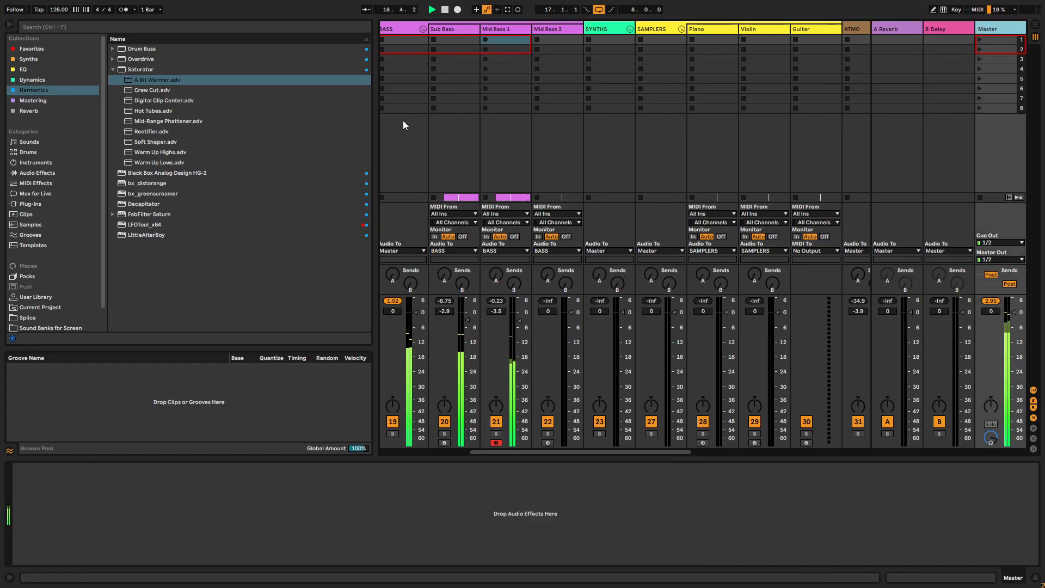
{"action": "left_click", "coordinate": [130, 79]}
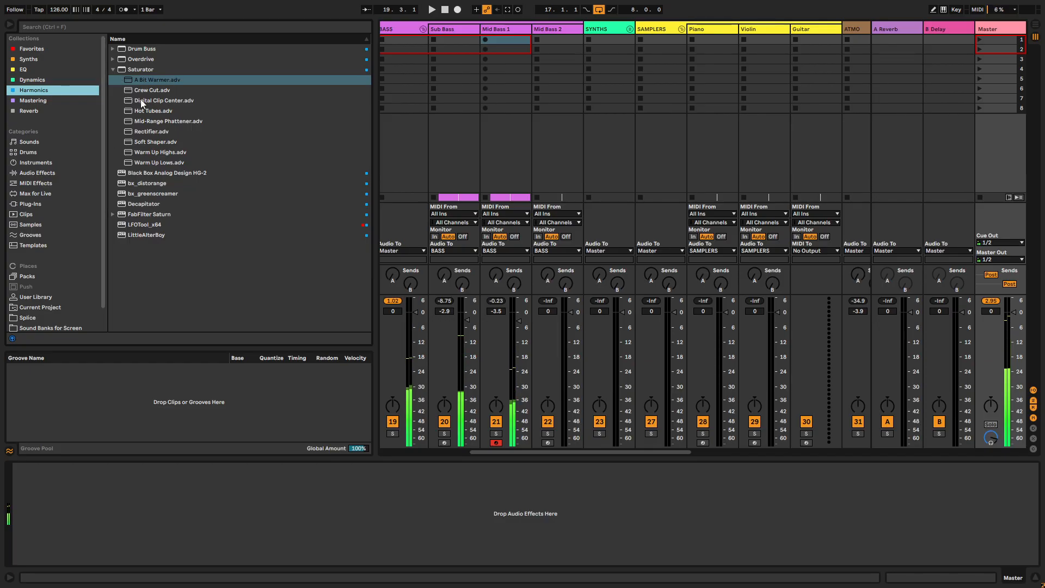
{"action": "left_click", "coordinate": [46, 101]}
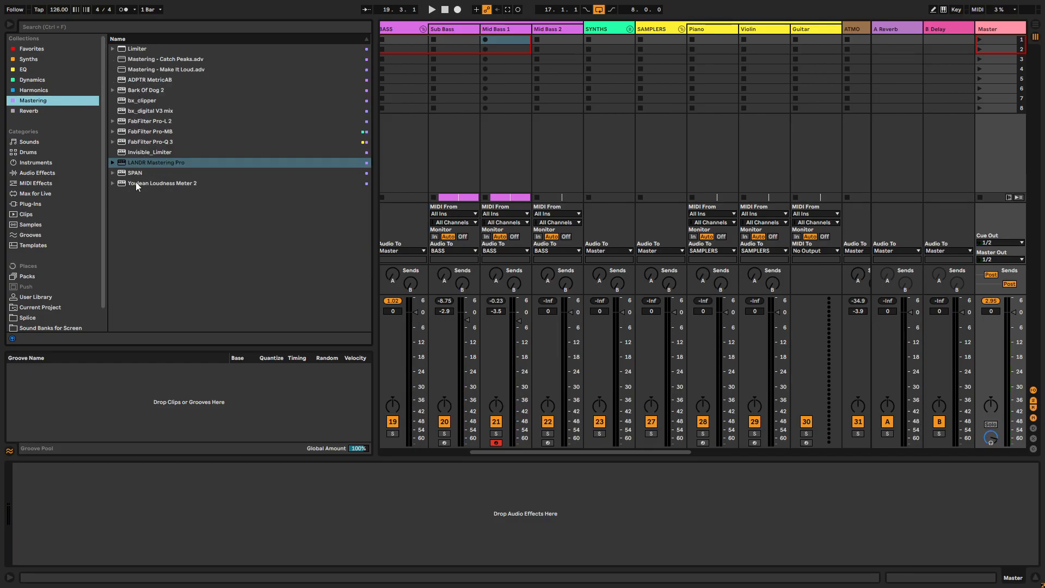
{"action": "left_click_drag", "start_coordinate": [155, 155], "coordinate": [1001, 81]}
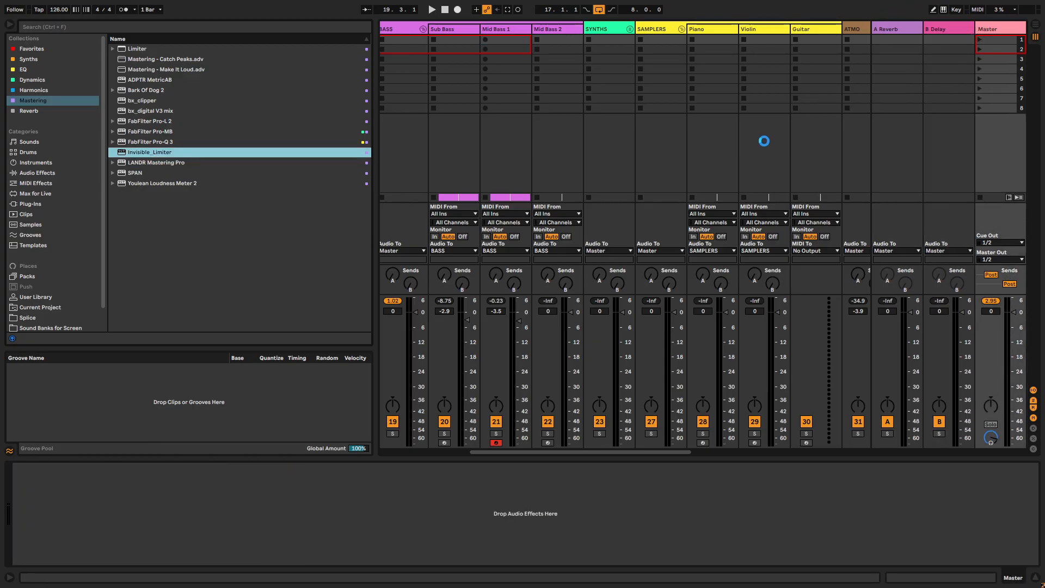
{"action": "key", "text": "space"}
- Expand the SYNTHS group, select the Arp 1 track and show the browser's Synths collection
{"action": "left_click", "coordinate": [490, 87]}
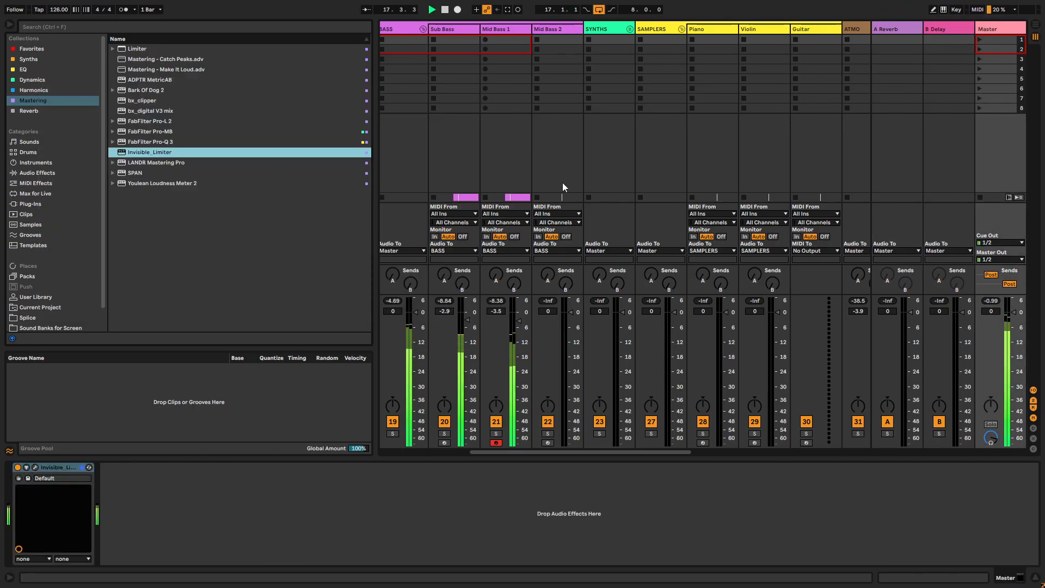
{"action": "left_click", "coordinate": [515, 32]}
{"action": "left_click", "coordinate": [555, 39]}
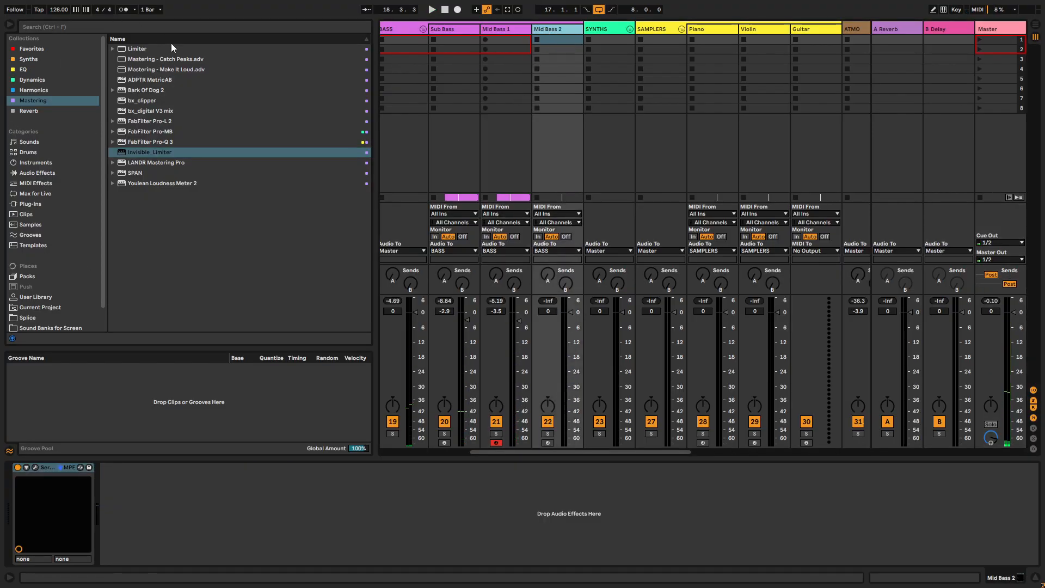
{"action": "left_click", "coordinate": [629, 30]}
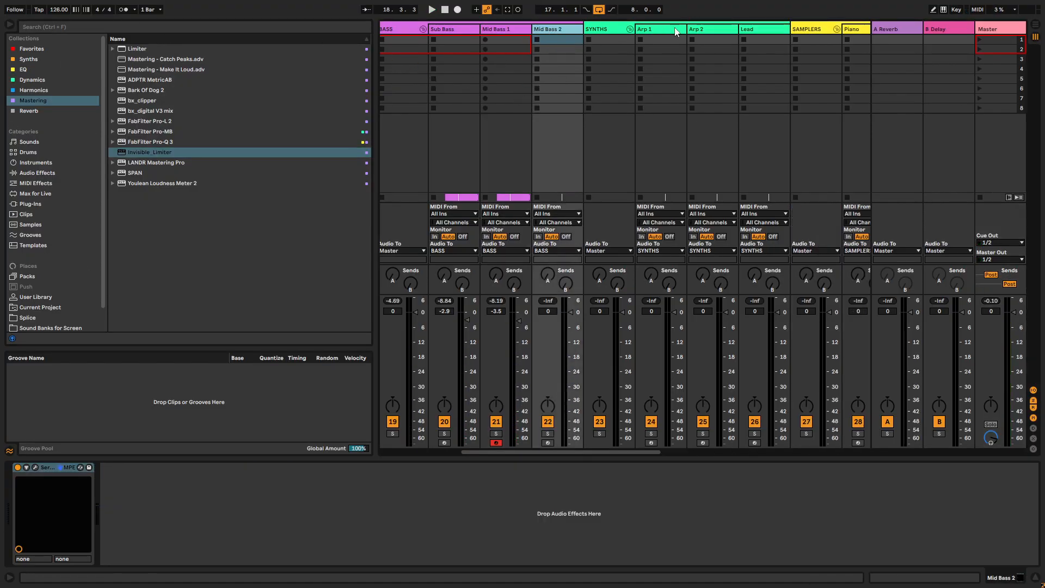
{"action": "left_click", "coordinate": [665, 31]}
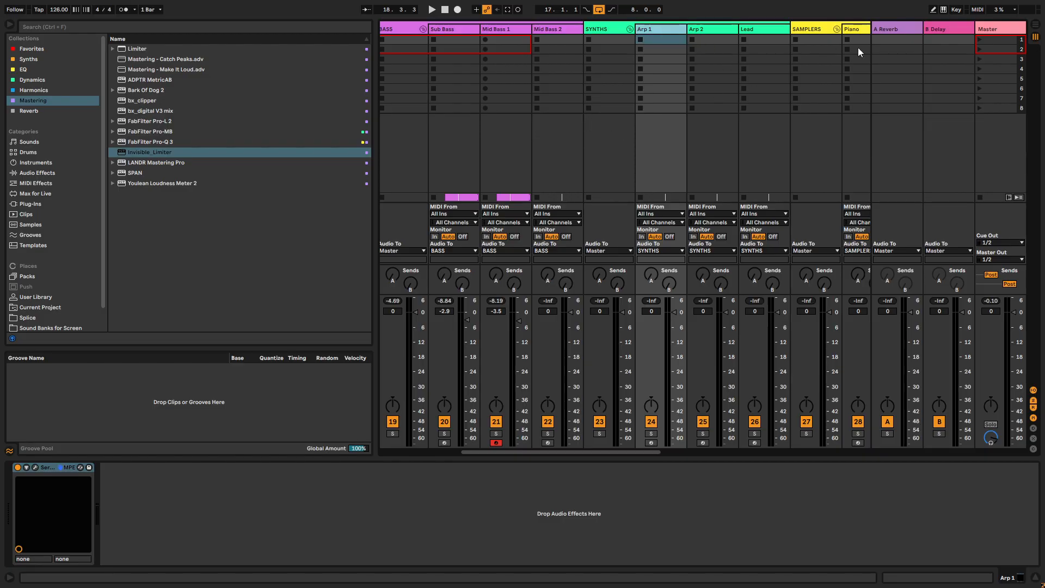
{"action": "left_click", "coordinate": [50, 59]}
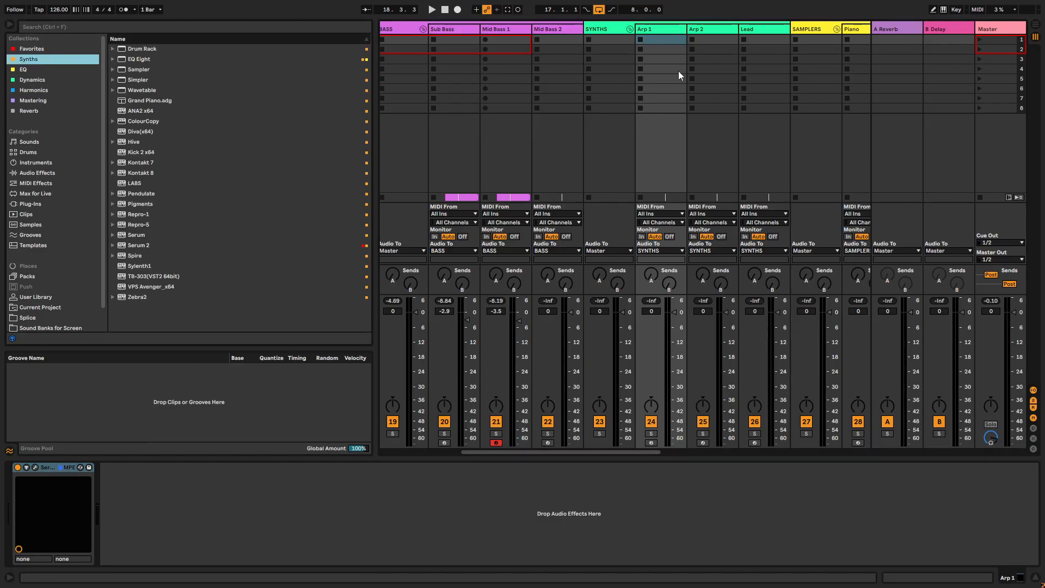
- Create an empty four-bar MIDI clip on Arp 1 from bar 17 and set the track's volume to -12 dB
{"action": "key", "text": "Tab"}
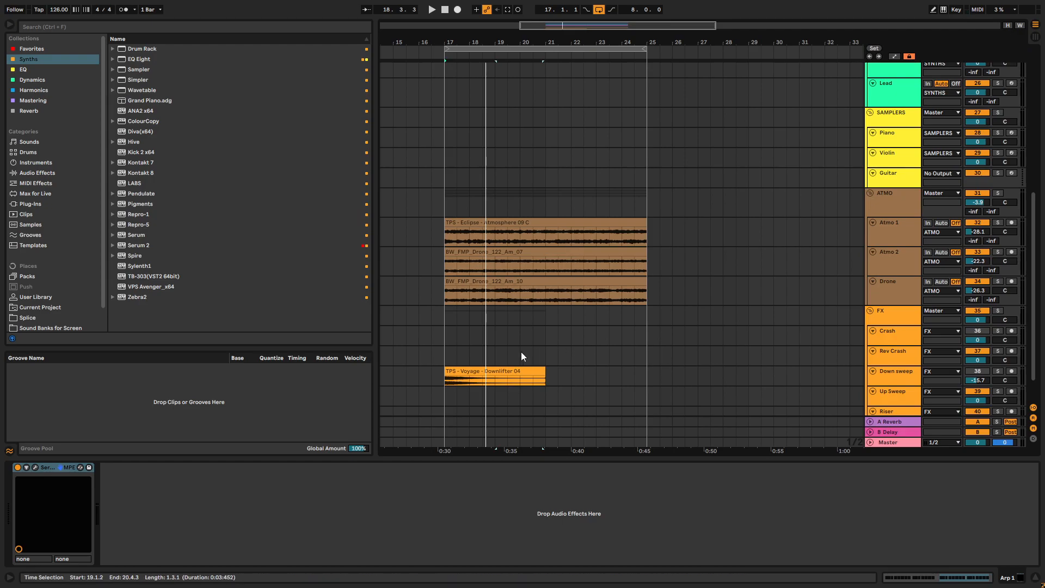
{"action": "scroll", "coordinate": [705, 154], "scroll_direction": "up", "scroll_amount": 5}
{"action": "left_click_drag", "start_coordinate": [444, 171], "coordinate": [561, 187]}
{"action": "left_click", "coordinate": [550, 187]}
{"action": "left_click_drag", "start_coordinate": [446, 178], "coordinate": [524, 168]}
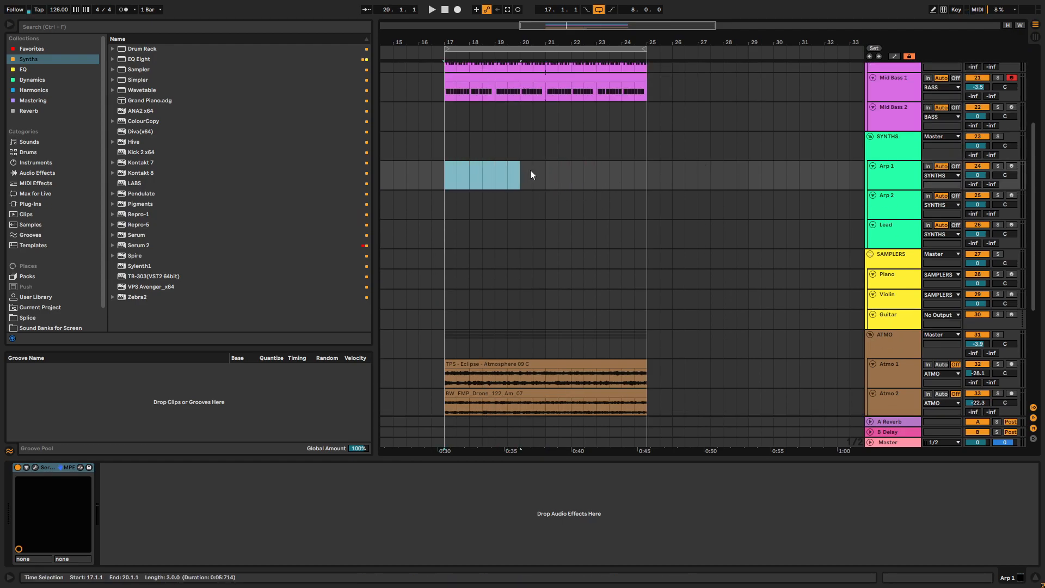
{"action": "key", "text": "ctrl+shift+m"}
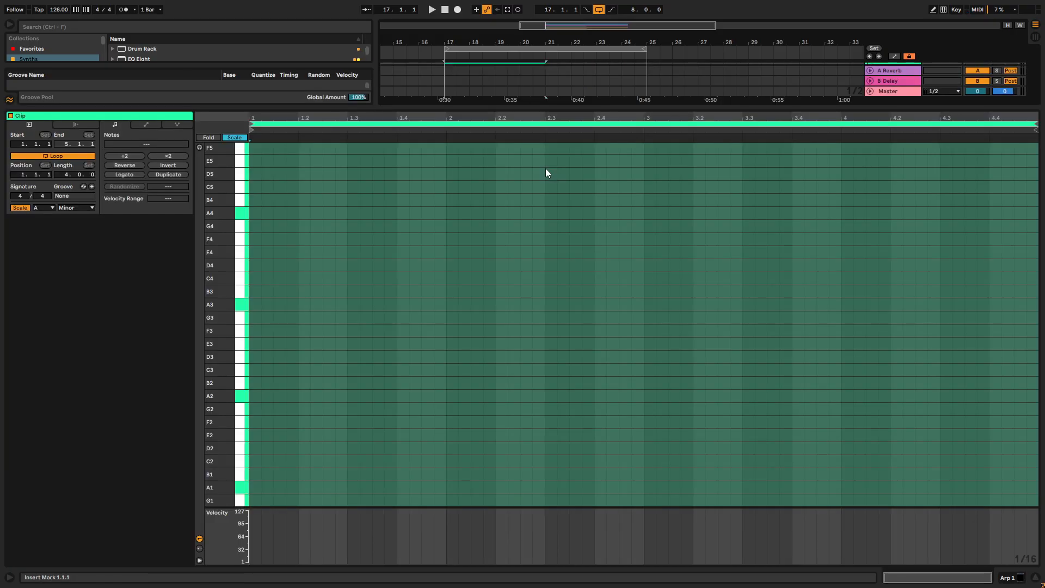
{"action": "left_click_drag", "start_coordinate": [580, 102], "coordinate": [578, 185]}
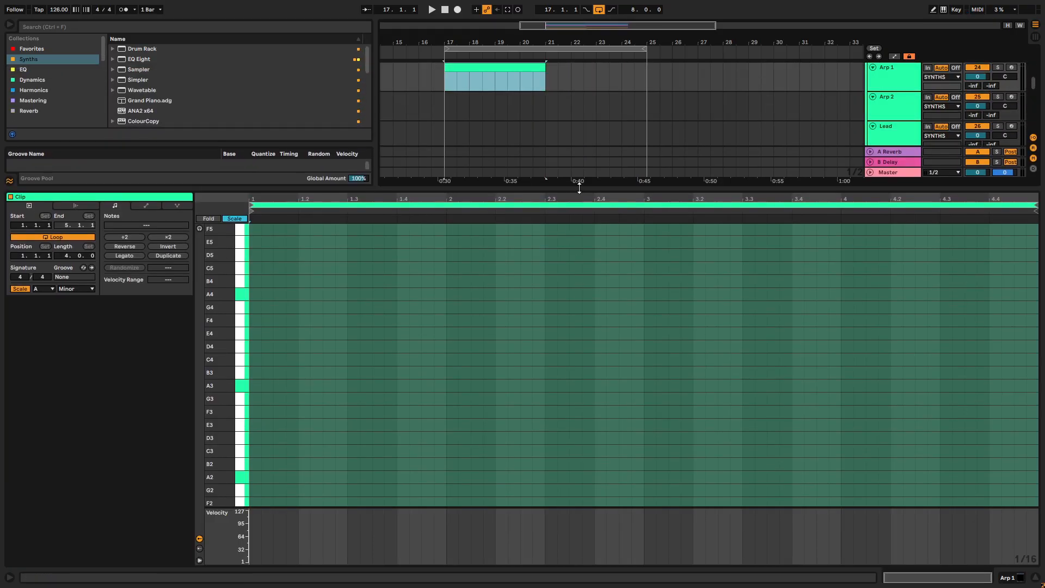
{"action": "left_click", "coordinate": [901, 80]}
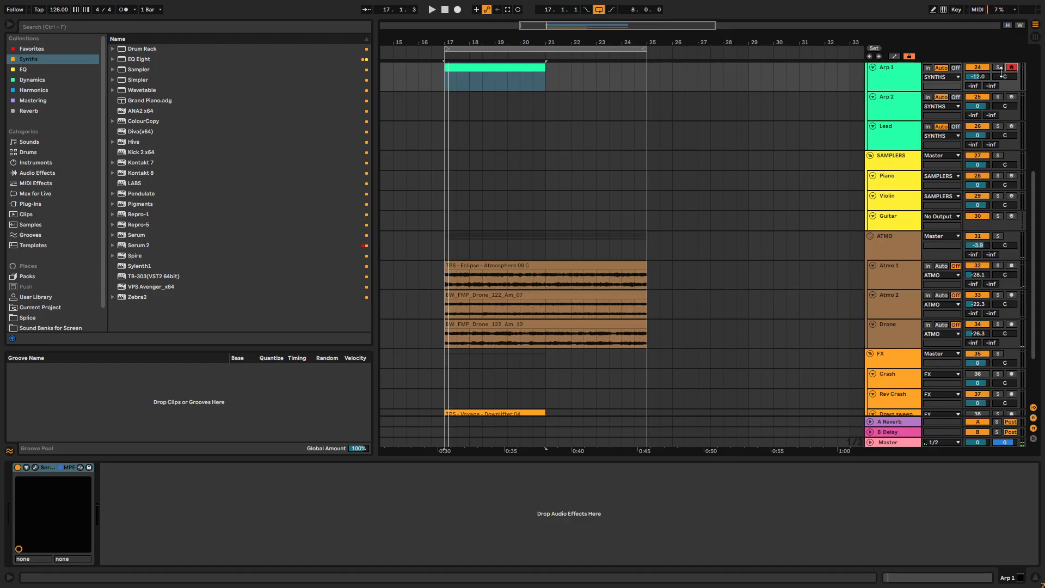
- Draw a two-bar chord of A3, E4 and A4 at the start of the Arp 1 clip and play it back
{"action": "double_click", "coordinate": [484, 64]}
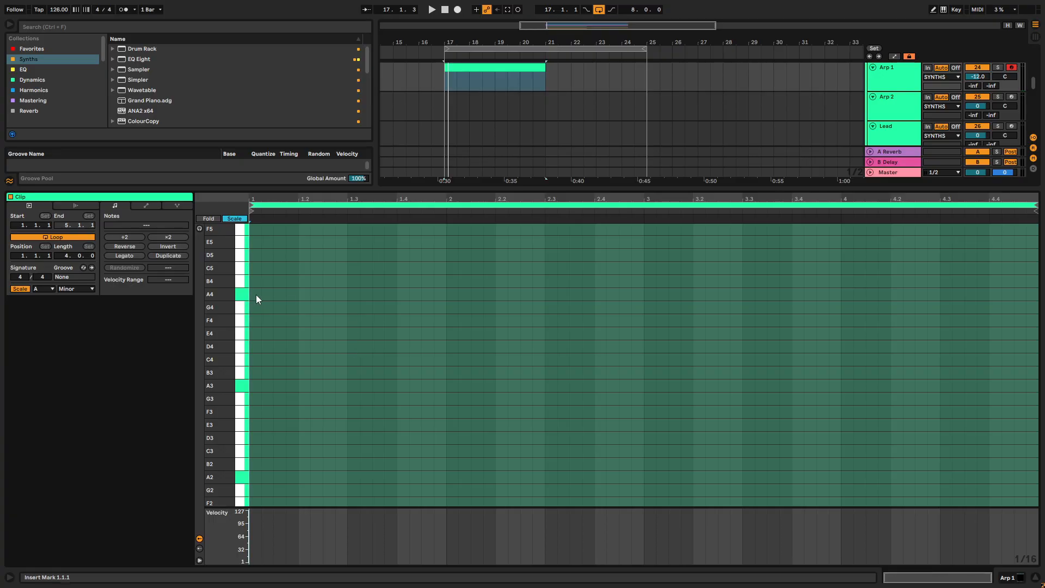
{"action": "left_click_drag", "start_coordinate": [385, 189], "coordinate": [406, 138]}
{"action": "scroll", "coordinate": [268, 254], "scroll_direction": "up", "scroll_amount": 5}
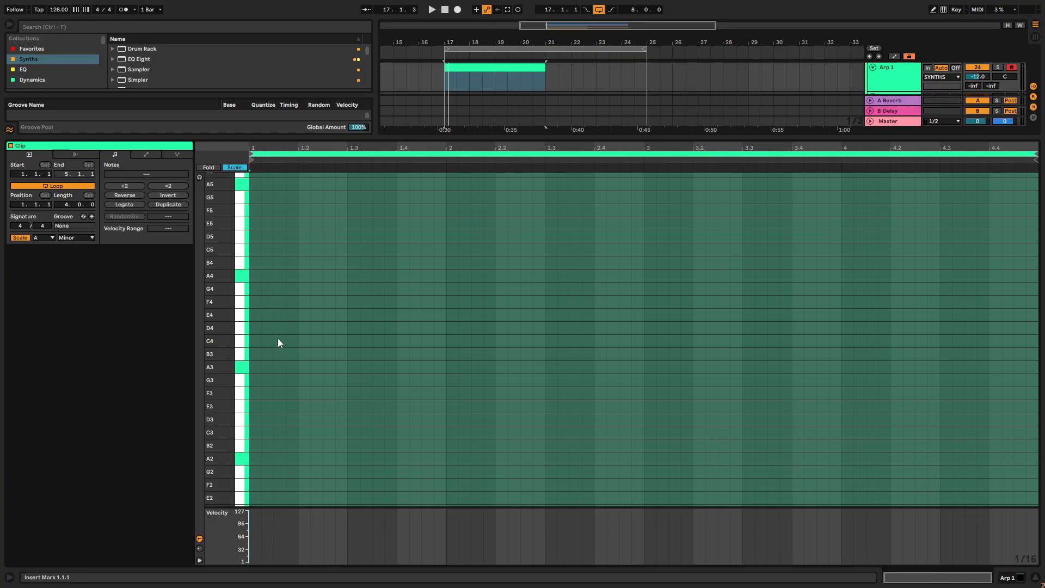
{"action": "scroll", "coordinate": [251, 455], "scroll_direction": "down", "scroll_amount": 2}
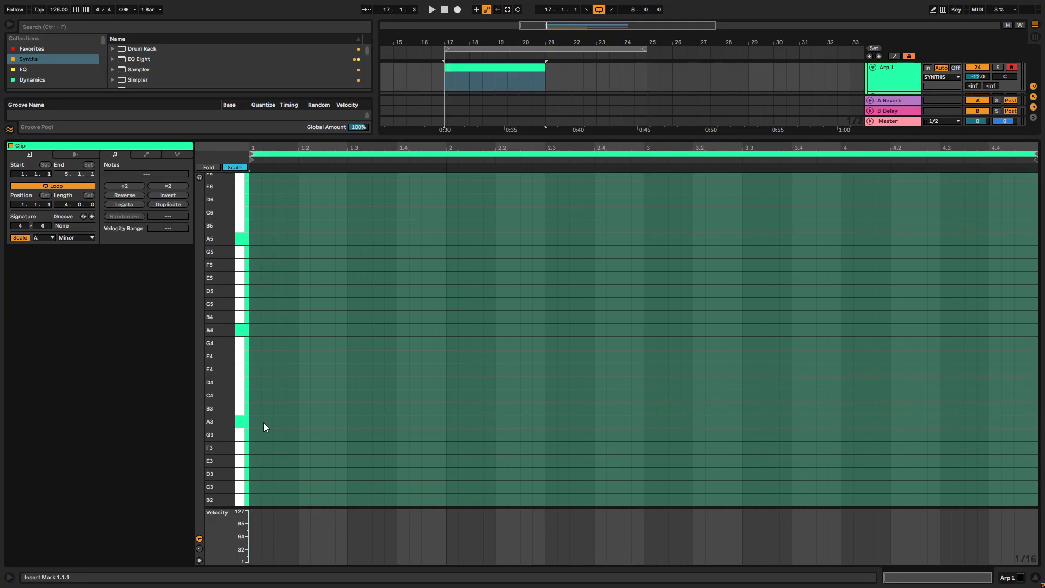
{"action": "double_click", "coordinate": [258, 420]}
{"action": "left_click_drag", "start_coordinate": [259, 420], "coordinate": [588, 376]}
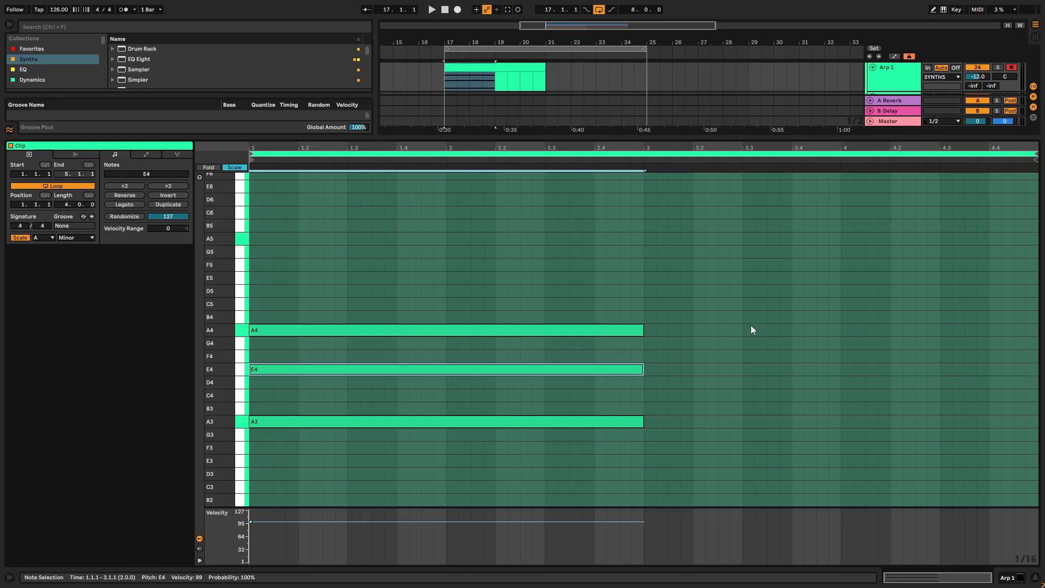
{"action": "key", "text": "space"}
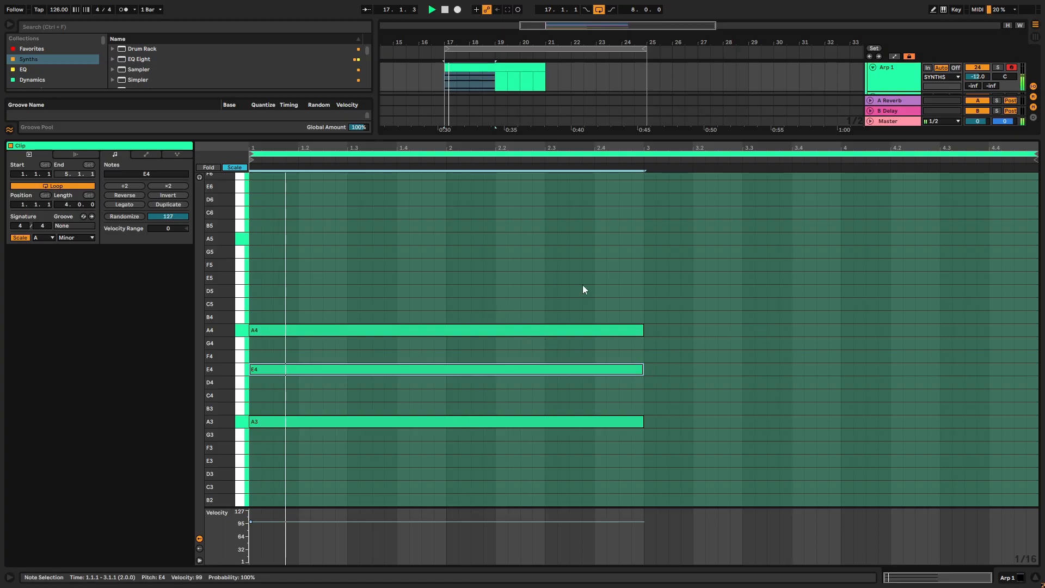
{"action": "key", "text": "space"}
- Select the chord's notes, then open Arp 1's Serum 2 instrument and start playback
{"action": "left_click_drag", "start_coordinate": [605, 221], "coordinate": [491, 486]}
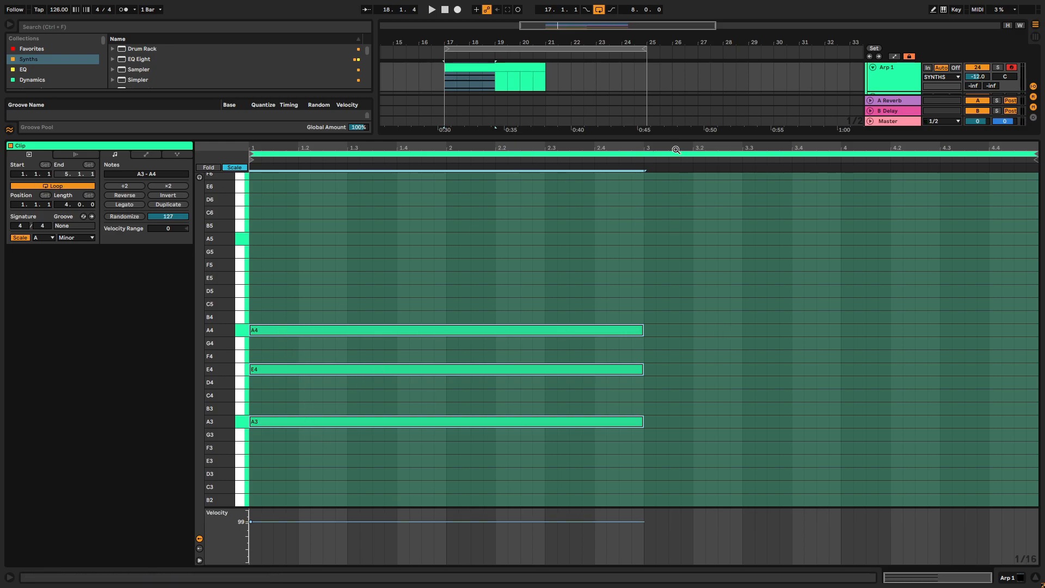
{"action": "left_click_drag", "start_coordinate": [672, 138], "coordinate": [697, 412]}
{"action": "double_click", "coordinate": [890, 72]}
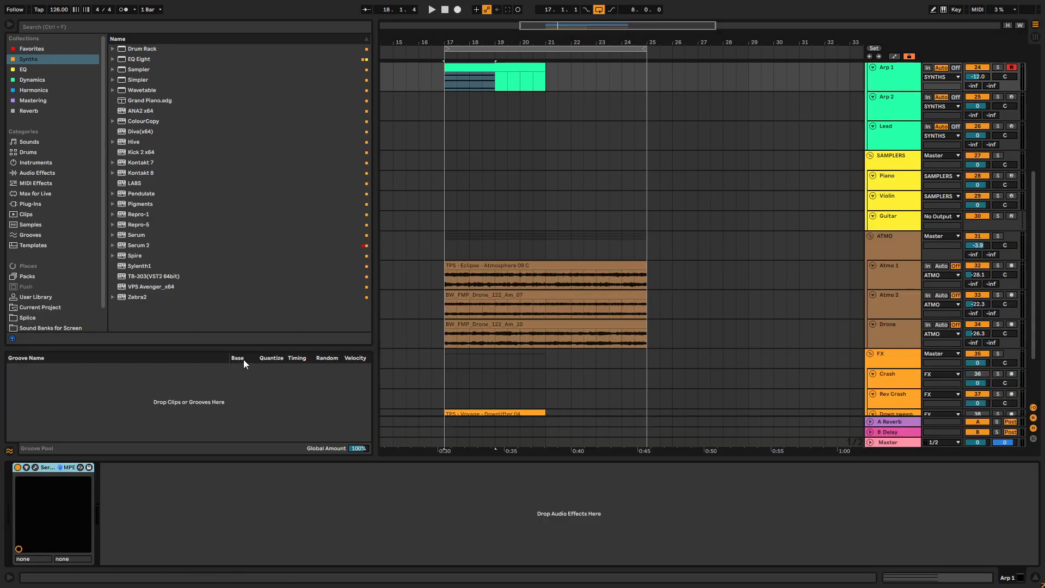
{"action": "left_click", "coordinate": [34, 468]}
{"action": "key", "text": "space"}
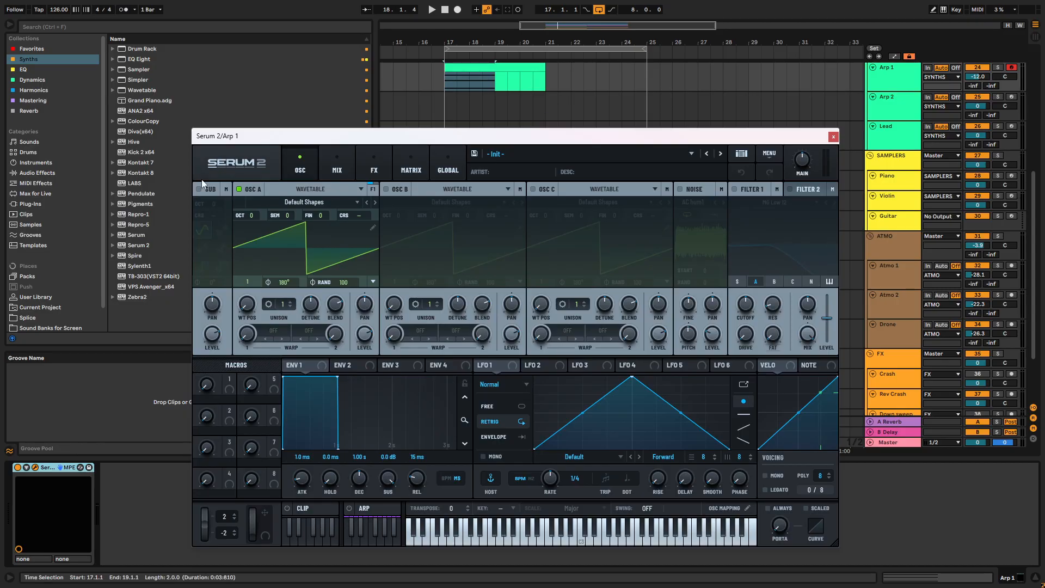
- Enable Serum 2's arpeggiator, lower oscillator A's octave to -2 and close the instrument window
{"action": "left_click", "coordinate": [349, 508]}
{"action": "left_click", "coordinate": [379, 509]}
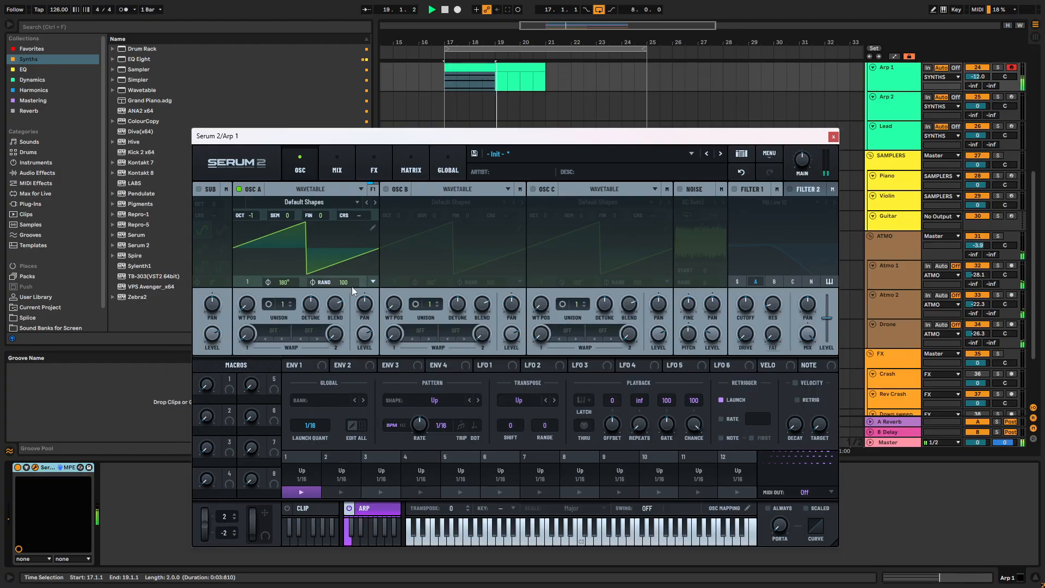
{"action": "left_click_drag", "start_coordinate": [250, 213], "coordinate": [252, 233]}
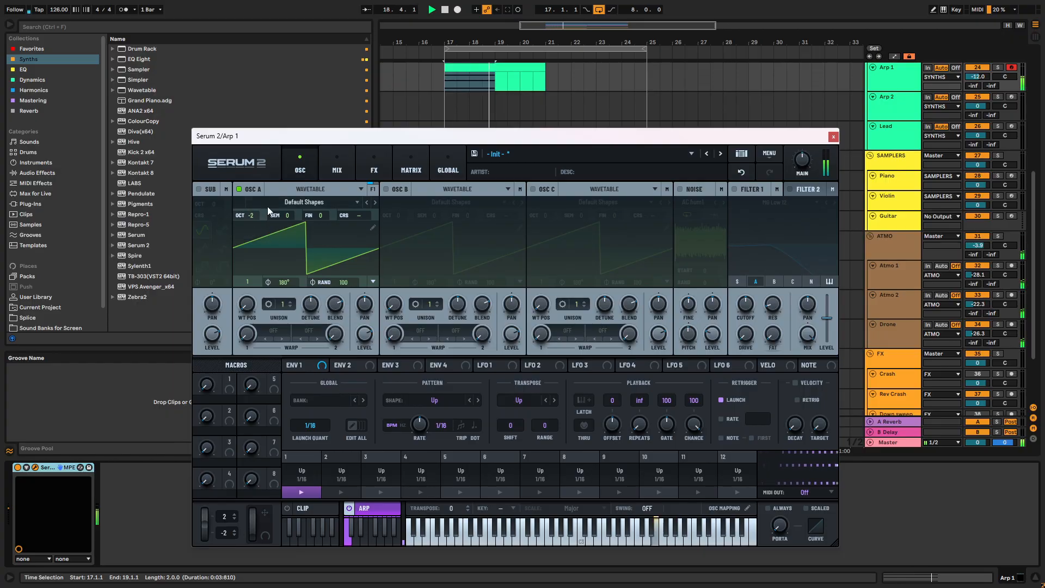
{"action": "left_click", "coordinate": [833, 139]}
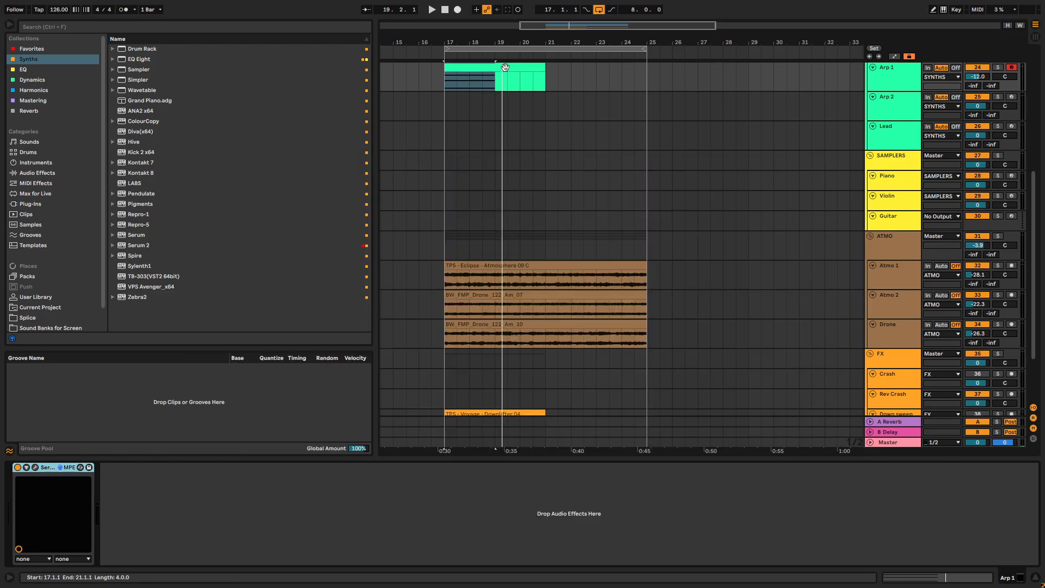
- Duplicate the Arp 1 clip's chord into bars 3 and 4 and lower the copy's A4 note to G4
{"action": "double_click", "coordinate": [505, 68]}
{"action": "key", "text": "space"}
{"action": "left_click_drag", "start_coordinate": [506, 413], "coordinate": [506, 107]}
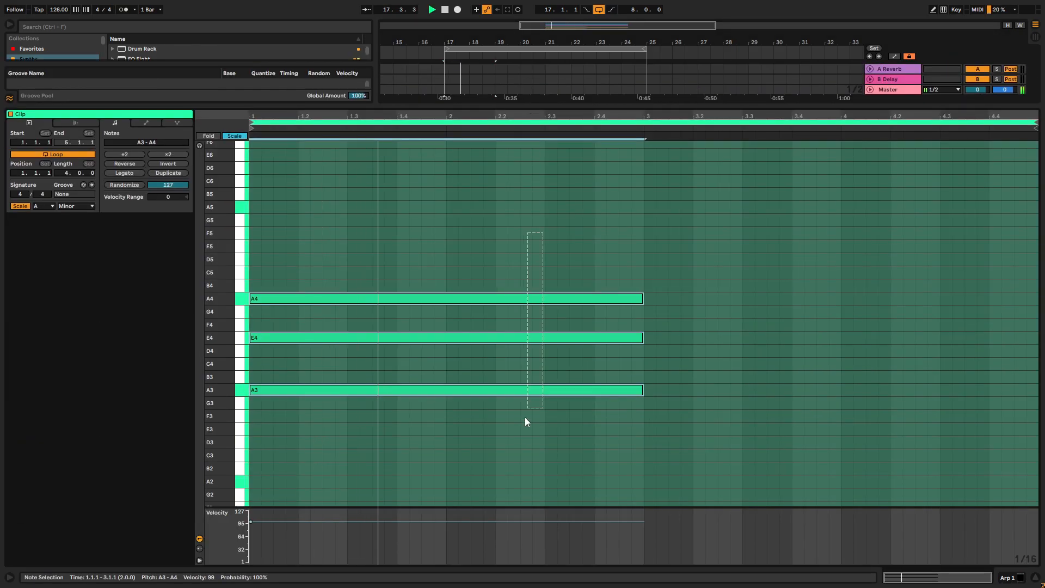
{"action": "key", "text": "ctrl+d"}
{"action": "left_click", "coordinate": [710, 298]}
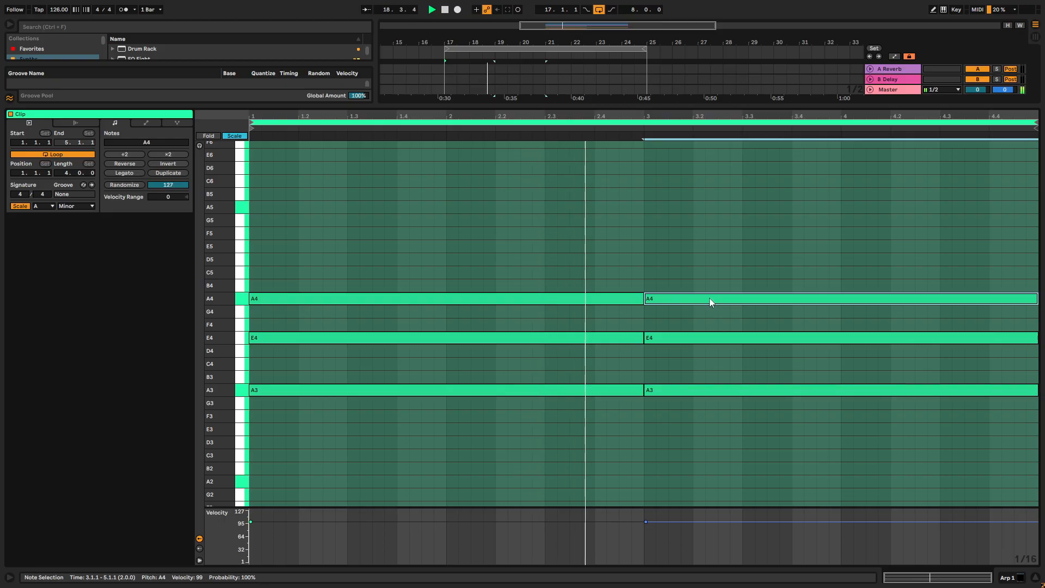
{"action": "key", "text": "Down"}
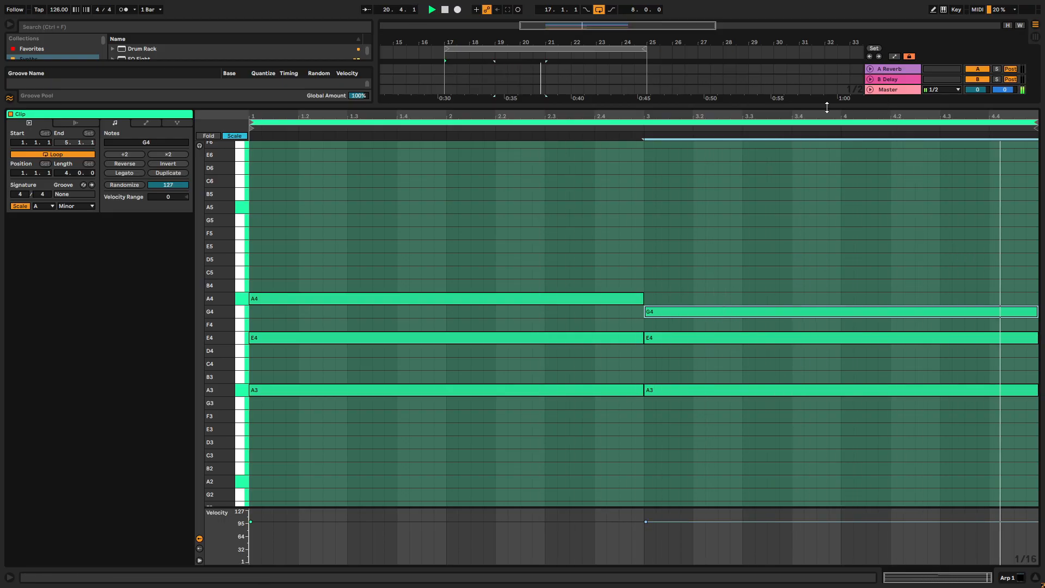
- Return to the arrangement and duplicate the Arp 1 clip so the part fills bars 17 to 25
{"action": "left_click_drag", "start_coordinate": [825, 106], "coordinate": [691, 539]}
{"action": "key", "text": "space"}
{"action": "key", "text": "space"}
{"action": "left_click_drag", "start_coordinate": [543, 98], "coordinate": [646, 98]}
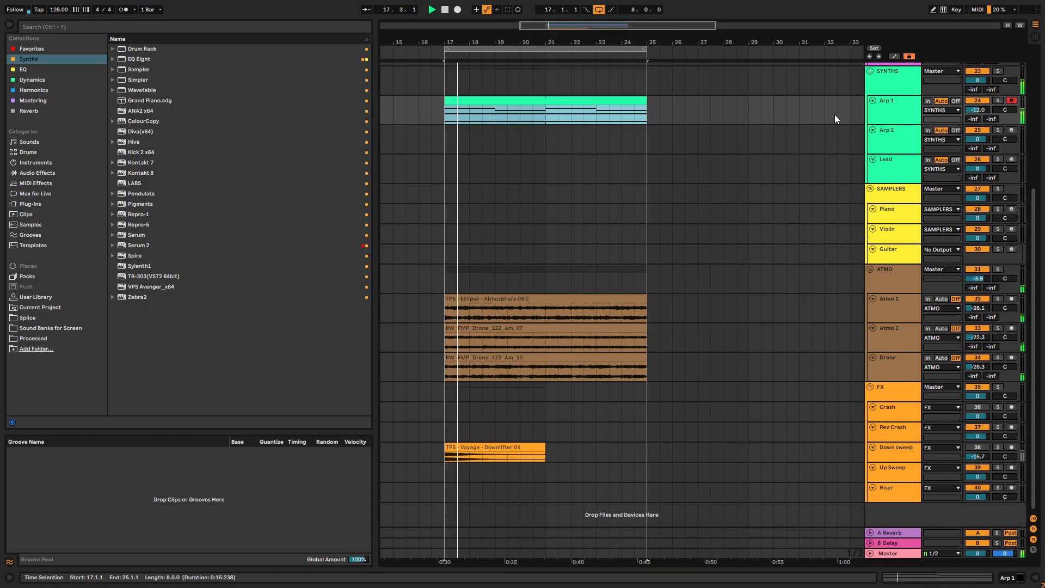
- Reopen Arp 1's Serum 2, assign Envelope 2 to the Filter 1 cutoff and enable Filter 1
{"action": "double_click", "coordinate": [874, 114]}
{"action": "left_click", "coordinate": [35, 467]}
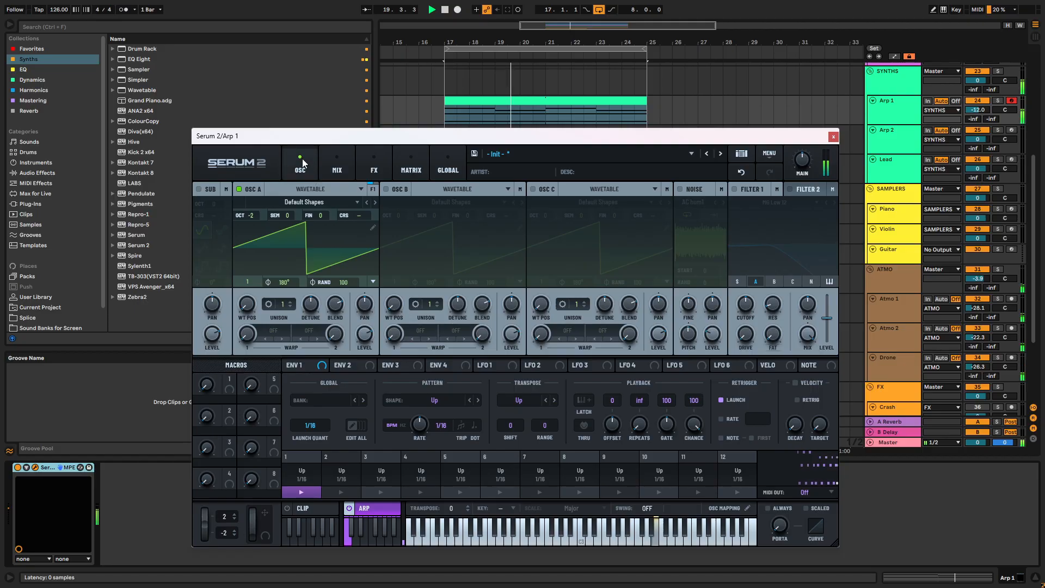
{"action": "left_click", "coordinate": [305, 364]}
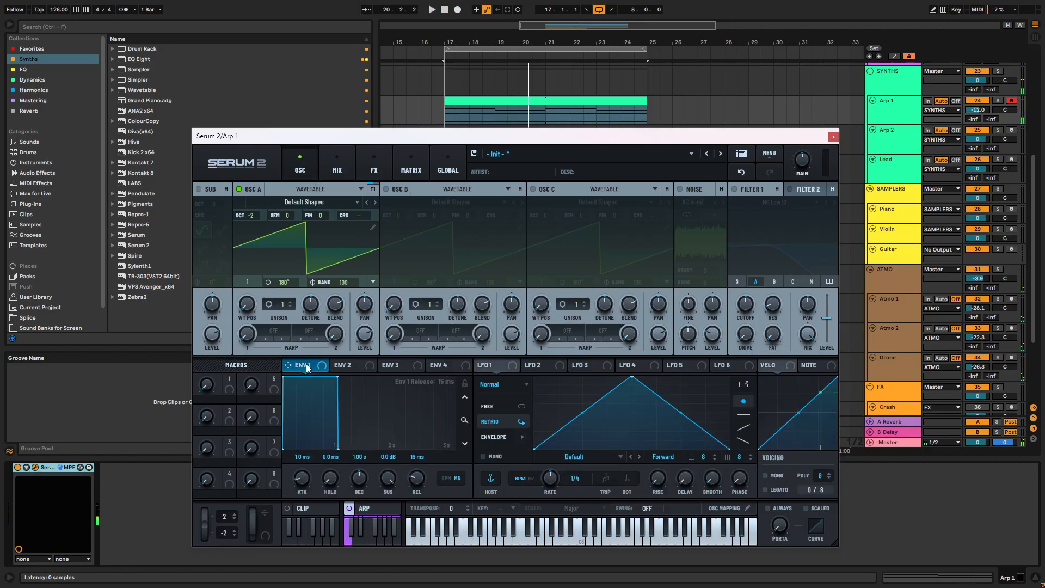
{"action": "left_click_drag", "start_coordinate": [343, 368], "coordinate": [747, 312]}
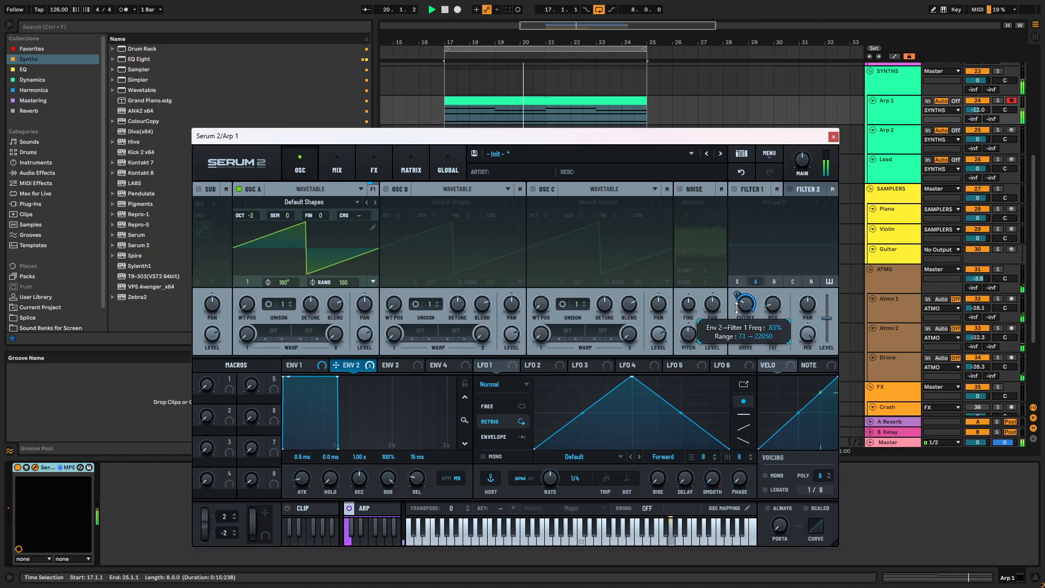
{"action": "left_click", "coordinate": [741, 192]}
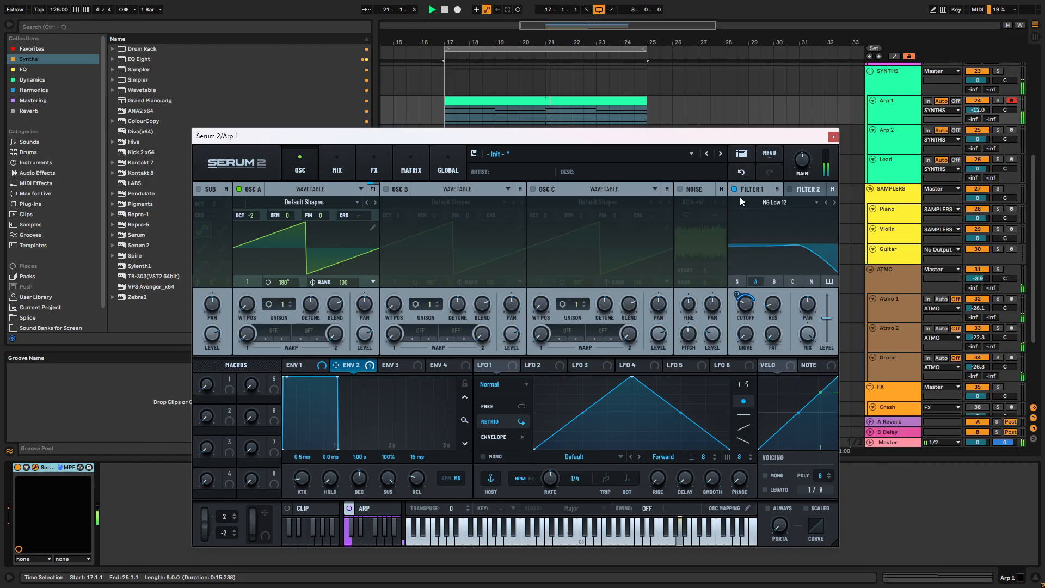
- Shape Envelope 2 into a pluck with 548 ms decay, 6% sustain and 181 ms release, and adjust the Filter 1 cutoff
{"action": "left_click_drag", "start_coordinate": [338, 377], "coordinate": [292, 456]}
{"action": "left_click_drag", "start_coordinate": [746, 311], "coordinate": [750, 302]}
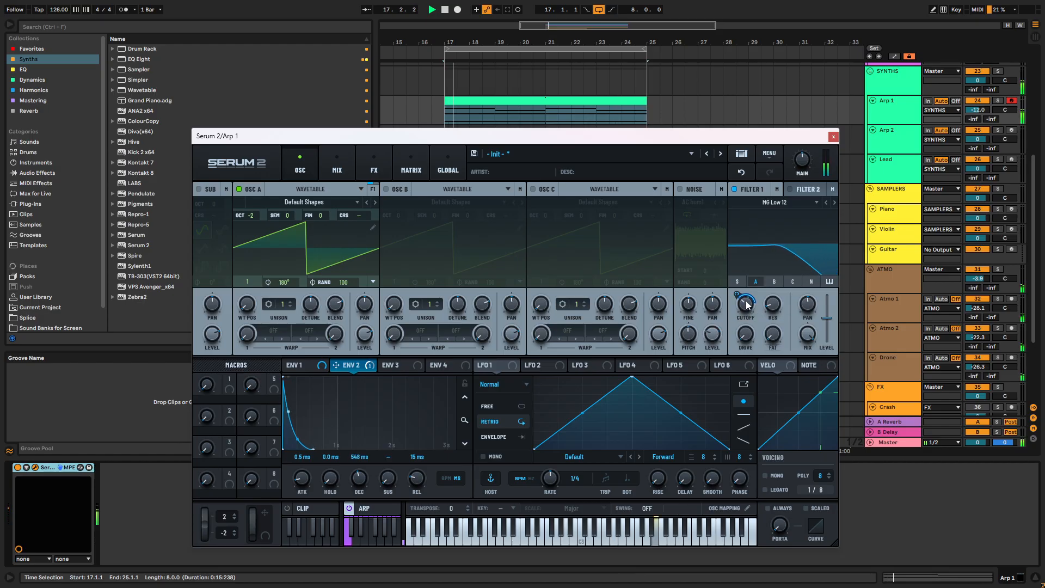
{"action": "left_click_drag", "start_coordinate": [387, 482], "coordinate": [423, 470]}
{"action": "left_click", "coordinate": [765, 475]}
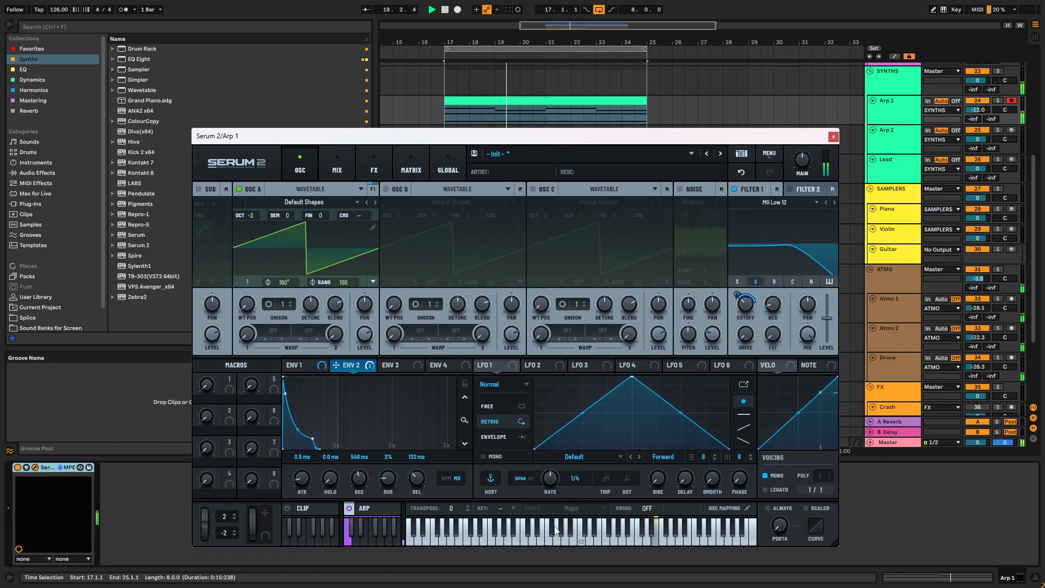
{"action": "left_click", "coordinate": [765, 476]}
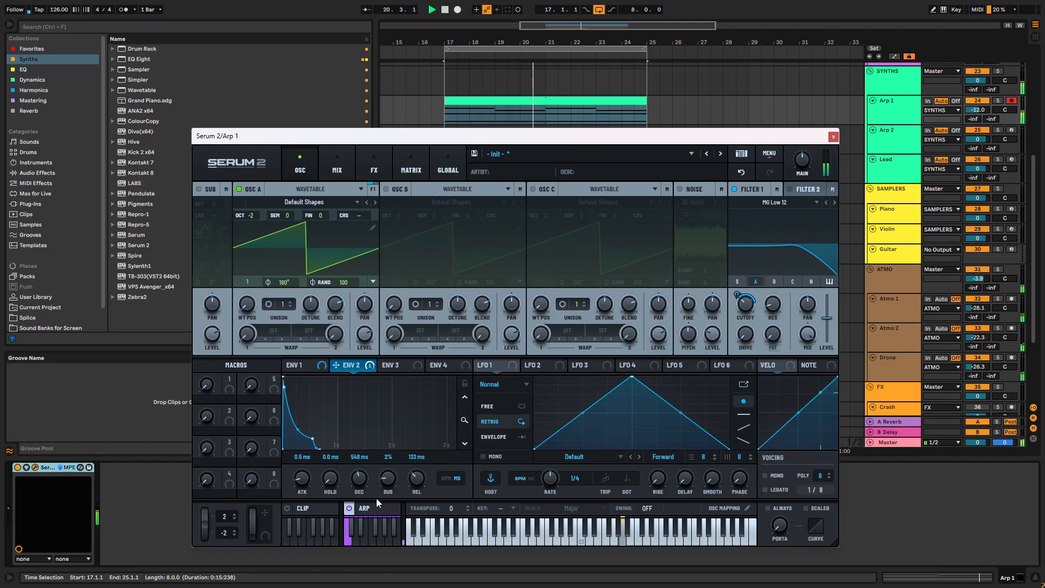
{"action": "left_click_drag", "start_coordinate": [421, 486], "coordinate": [390, 482]}
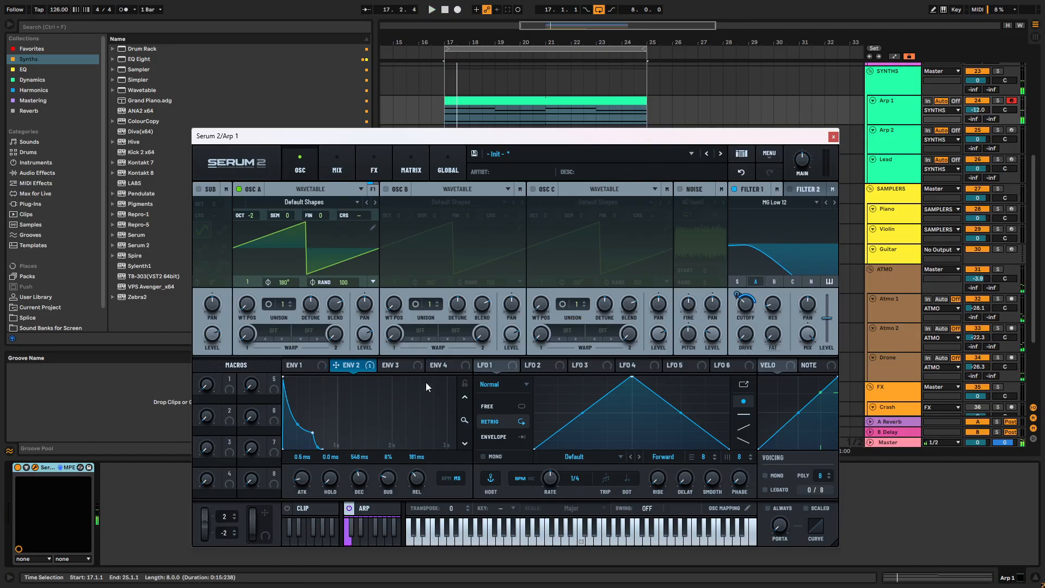
- Show the arpeggiator settings, audition other pattern shapes and set the shape to Diverge
{"action": "left_click", "coordinate": [362, 508]}
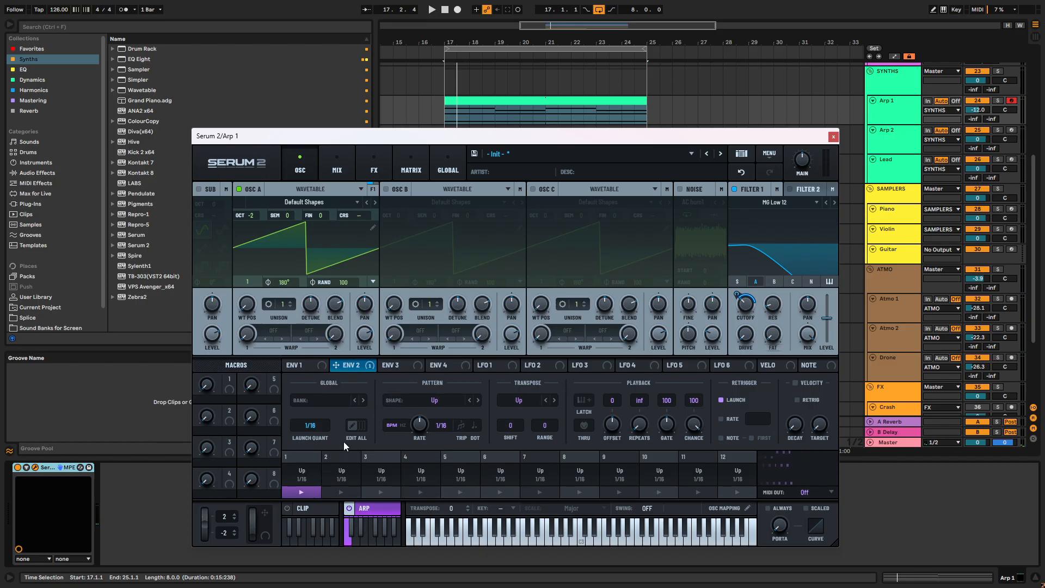
{"action": "left_click", "coordinate": [316, 508]}
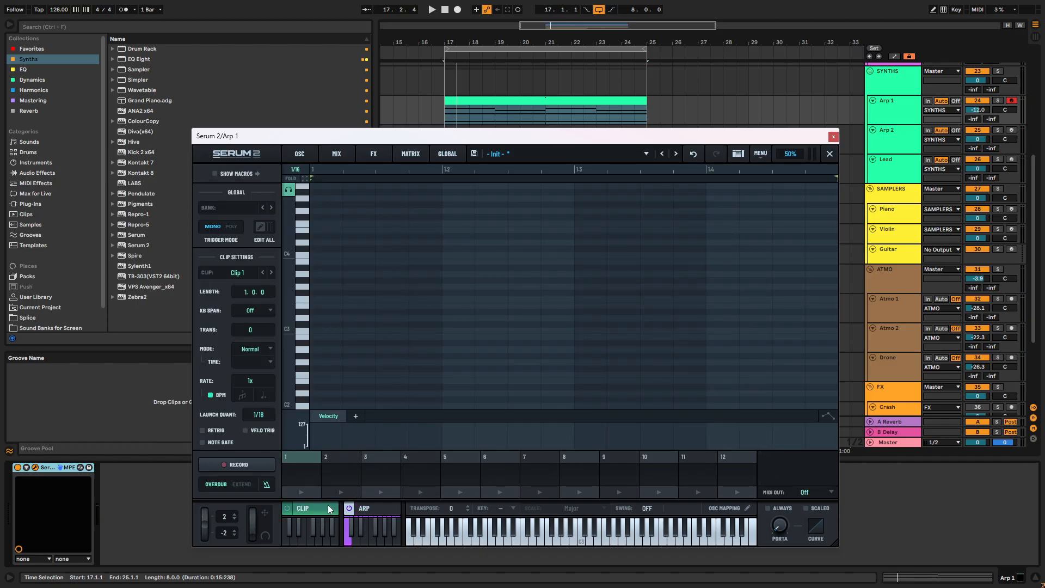
{"action": "left_click", "coordinate": [362, 508]}
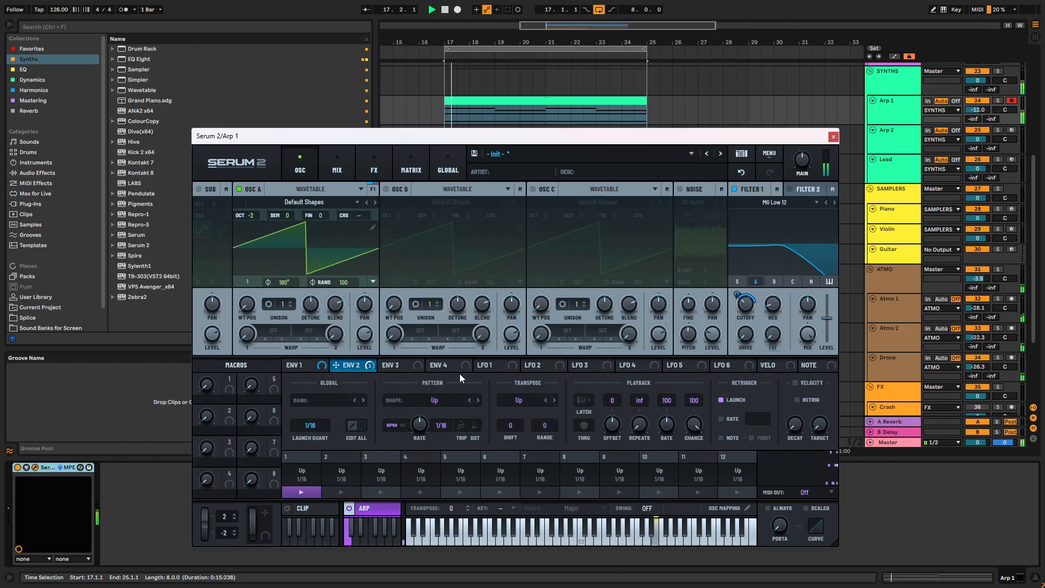
{"action": "left_click", "coordinate": [477, 400]}
{"action": "left_click", "coordinate": [475, 400]}
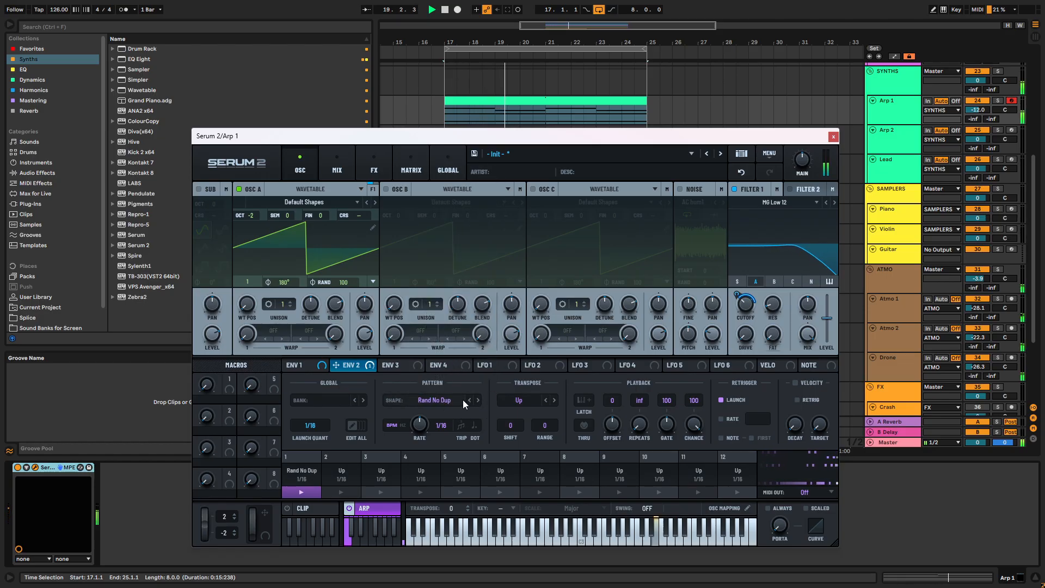
{"action": "left_click", "coordinate": [433, 400]}
{"action": "left_click", "coordinate": [437, 315]}
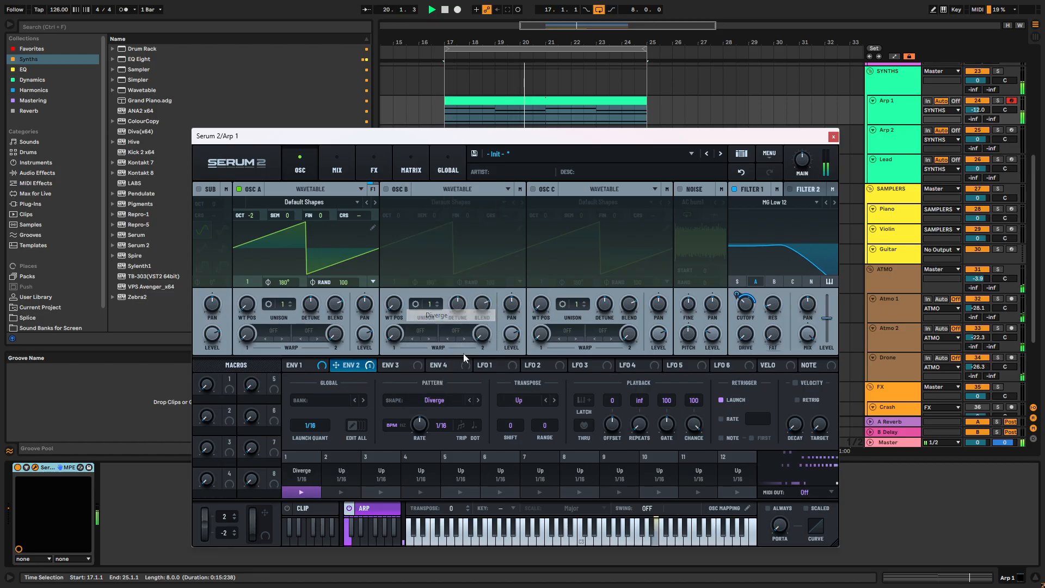
- Try a dotted 3/64 rate for the arpeggiator and return it to a straight 1/16
{"action": "left_click", "coordinate": [474, 424]}
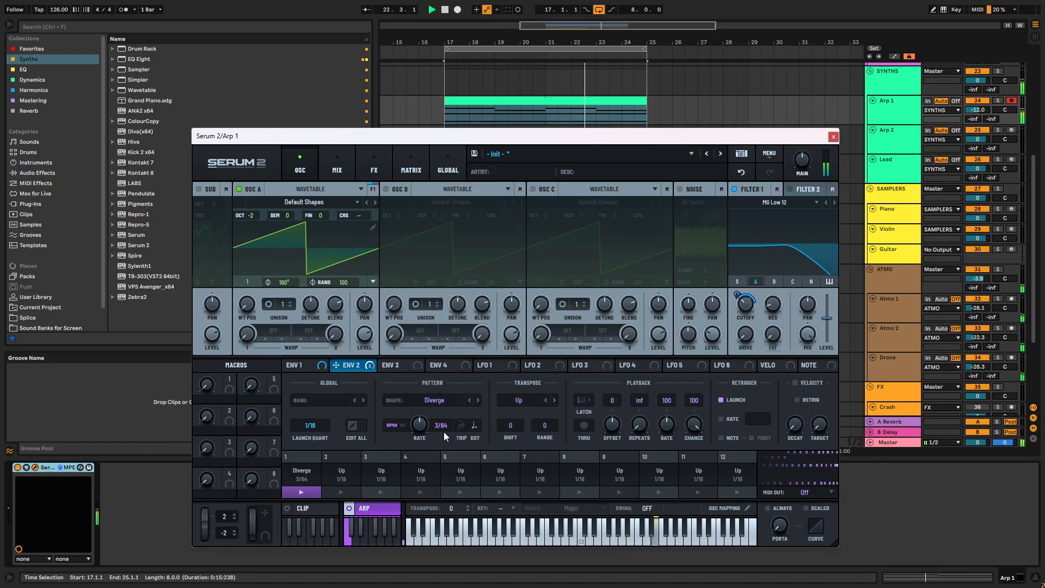
{"action": "left_click_drag", "start_coordinate": [422, 426], "coordinate": [423, 439]}
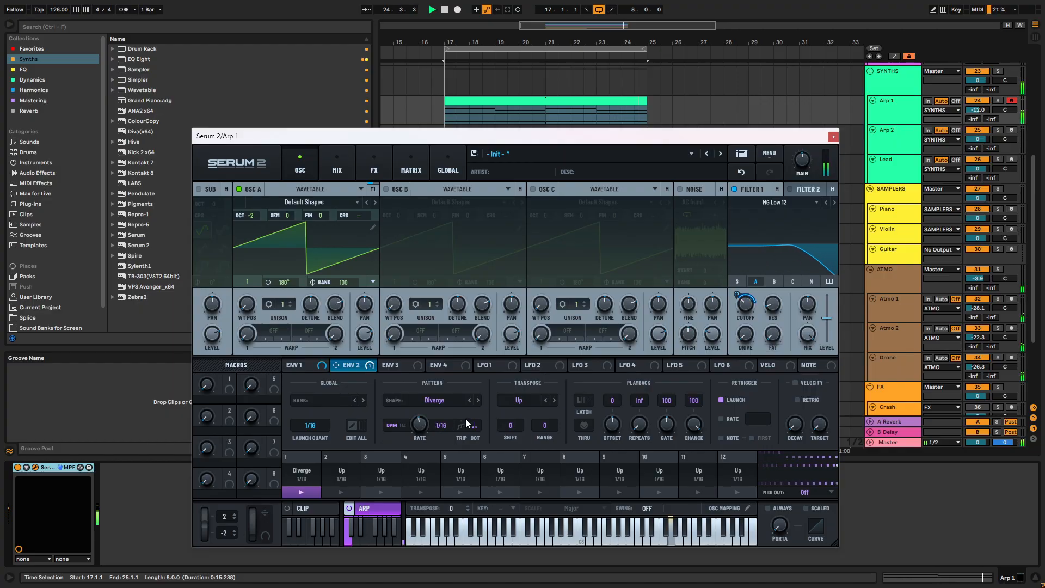
{"action": "mouse_move", "coordinate": [420, 431]}
{"action": "left_mouse_down"}
{"action": "mouse_move", "coordinate": [423, 413]}
{"action": "mouse_move", "coordinate": [419, 443]}
{"action": "left_mouse_up"}
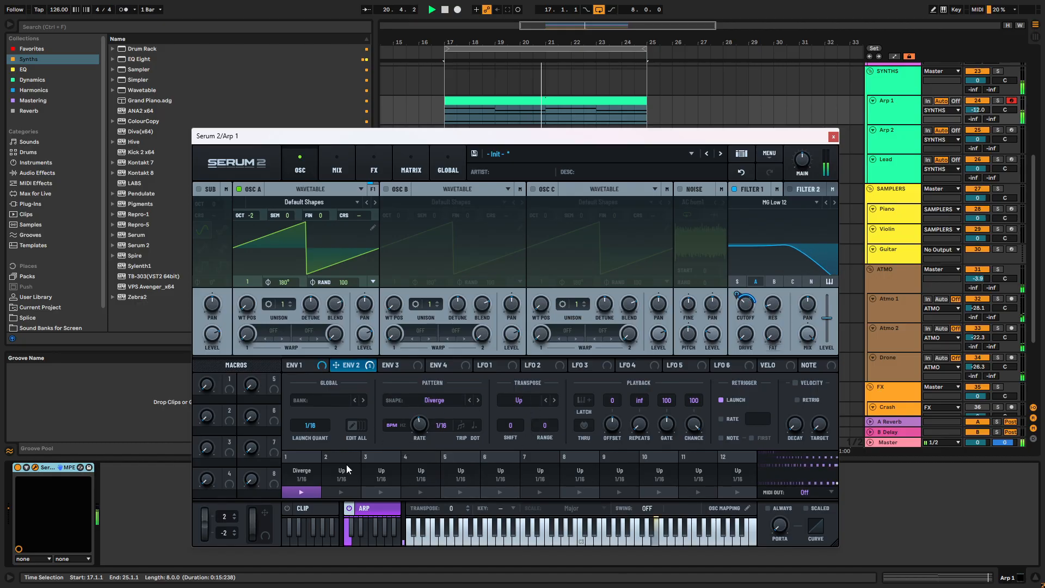
- Raise the Arp 1 track's volume to -6.3 dB and resume playback with its clip selected
{"action": "left_click", "coordinate": [300, 203]}
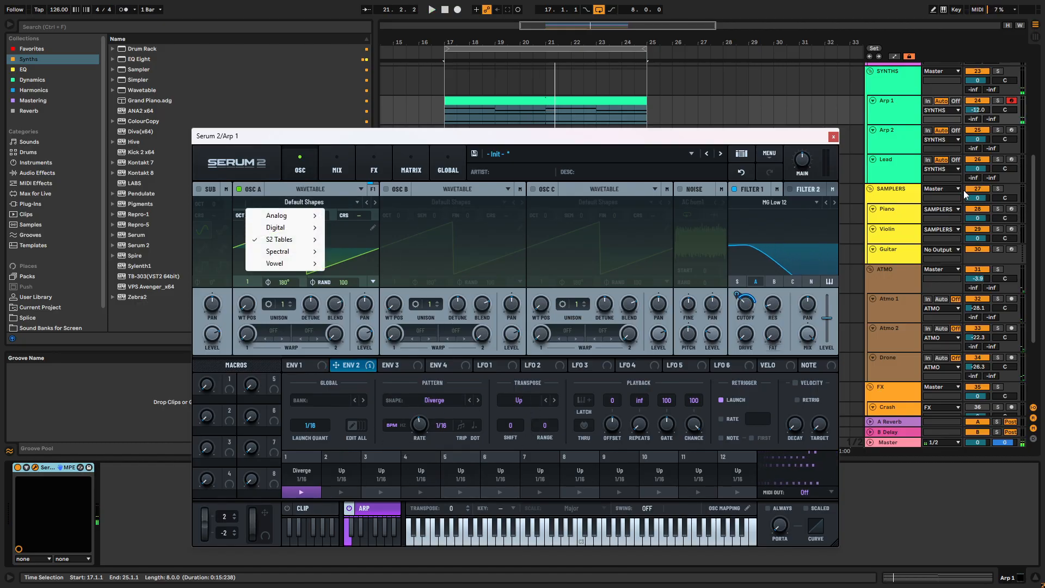
{"action": "left_click_drag", "start_coordinate": [964, 106], "coordinate": [965, 102]}
{"action": "left_click", "coordinate": [860, 116]}
{"action": "key", "text": "space"}
{"action": "left_click", "coordinate": [503, 99]}
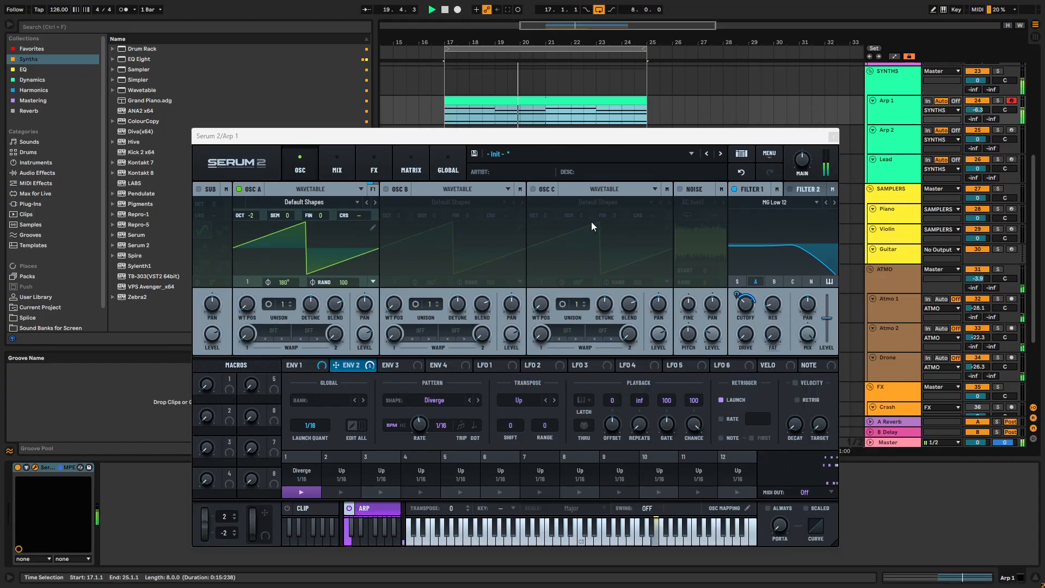
- Try layering oscillator B at octave -1 and switch it off again
{"action": "left_click", "coordinate": [386, 189]}
{"action": "left_click_drag", "start_coordinate": [398, 217], "coordinate": [399, 229]}
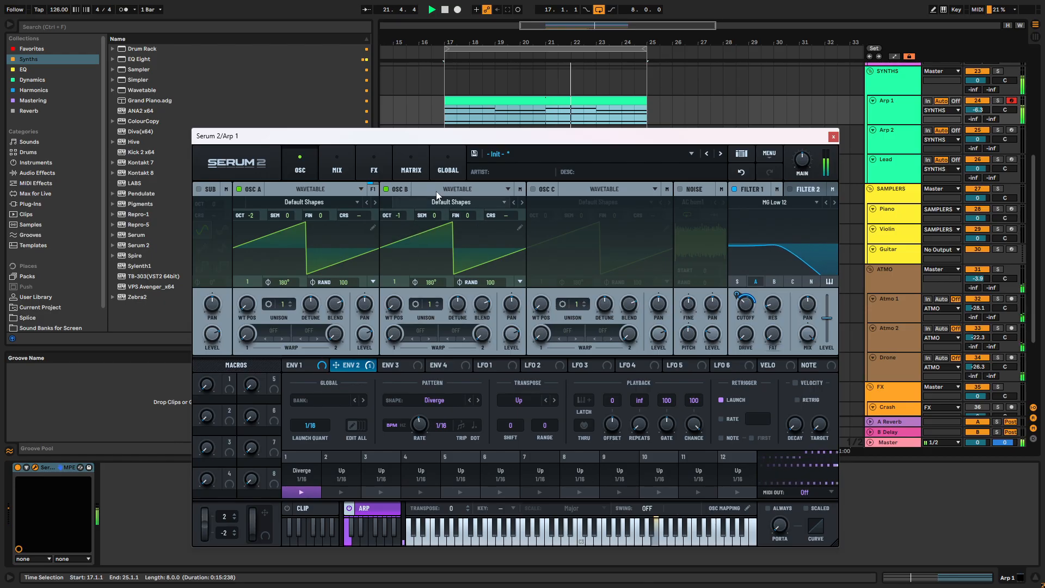
{"action": "left_click", "coordinate": [386, 189]}
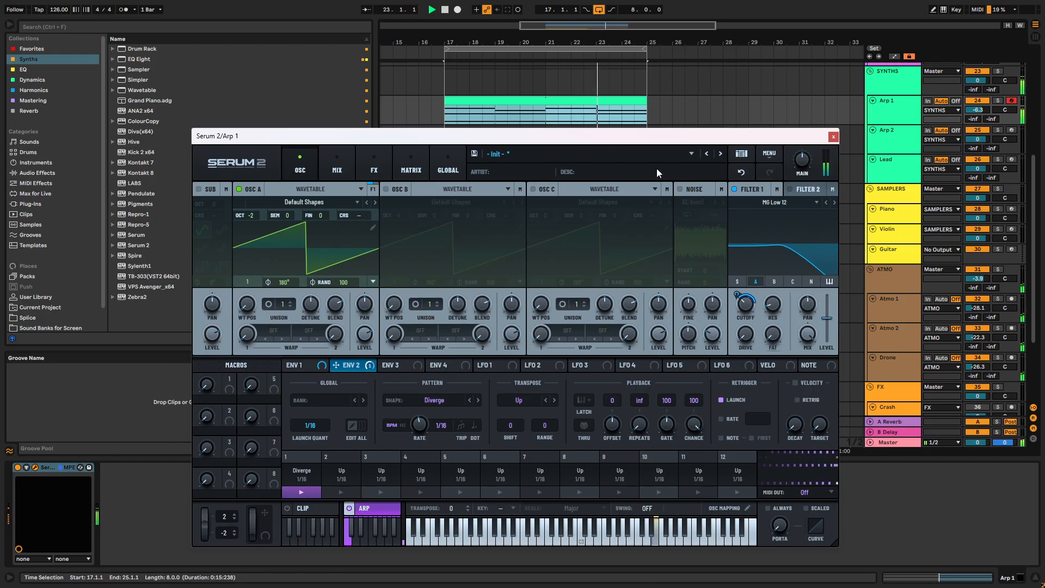
- Audition the Solina Viola wavetable on oscillator A, then change it to Square Drift 303
{"action": "scroll", "coordinate": [927, 117], "scroll_direction": "up", "scroll_amount": 3}
{"action": "scroll", "coordinate": [927, 117], "scroll_direction": "up", "scroll_amount": 2}
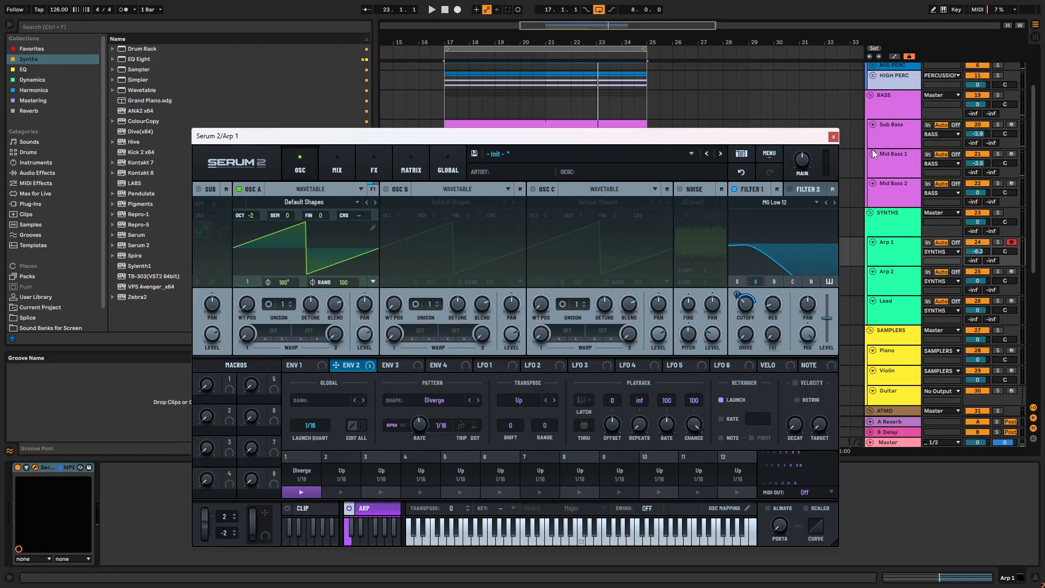
{"action": "left_click", "coordinate": [316, 202]}
{"action": "mouse_move", "coordinate": [297, 243]}
{"action": "mouse_move", "coordinate": [357, 252]}
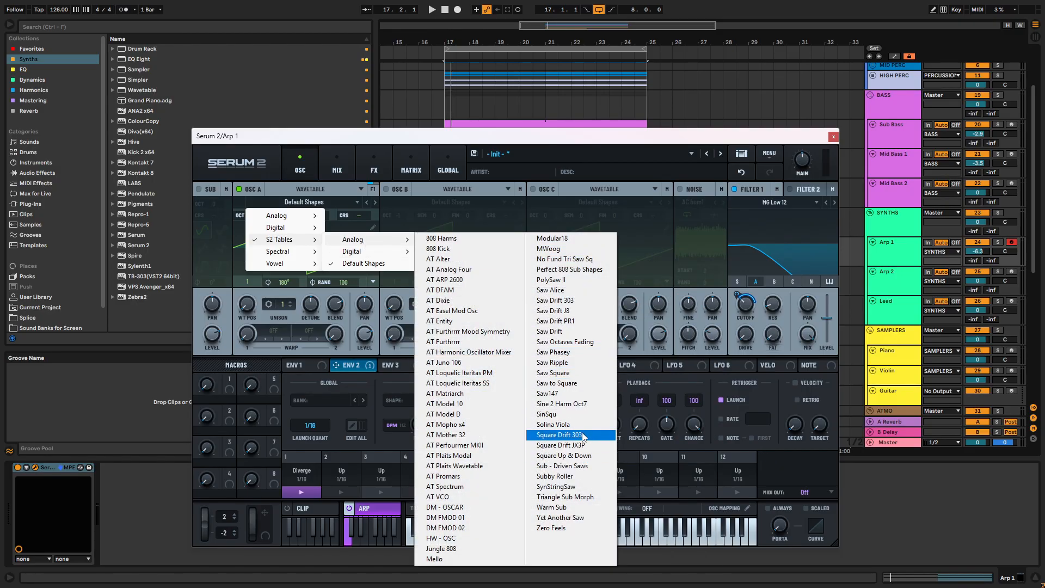
{"action": "left_click", "coordinate": [582, 425]}
{"action": "key", "text": "space"}
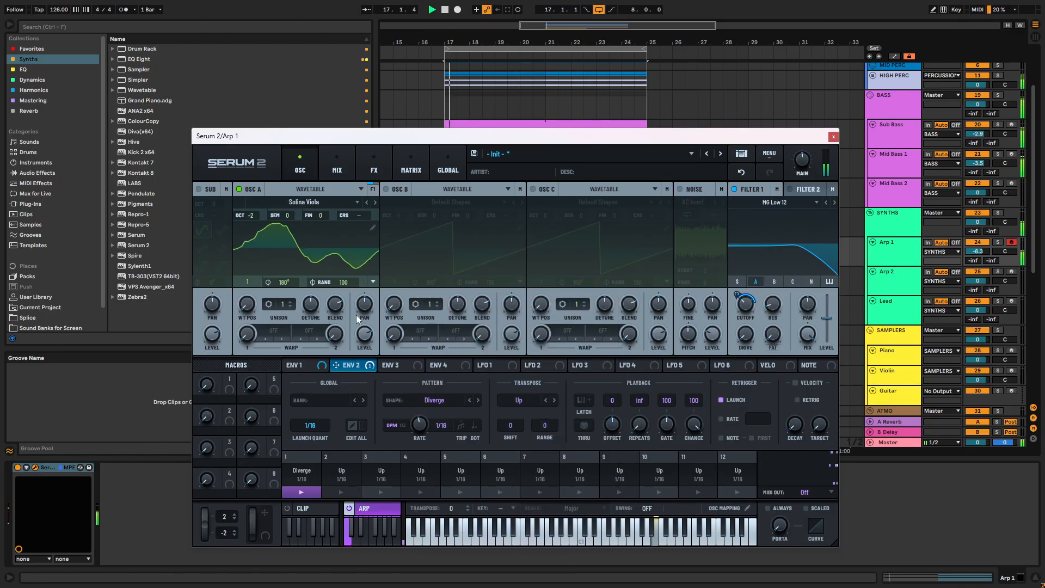
{"action": "left_click", "coordinate": [372, 204]}
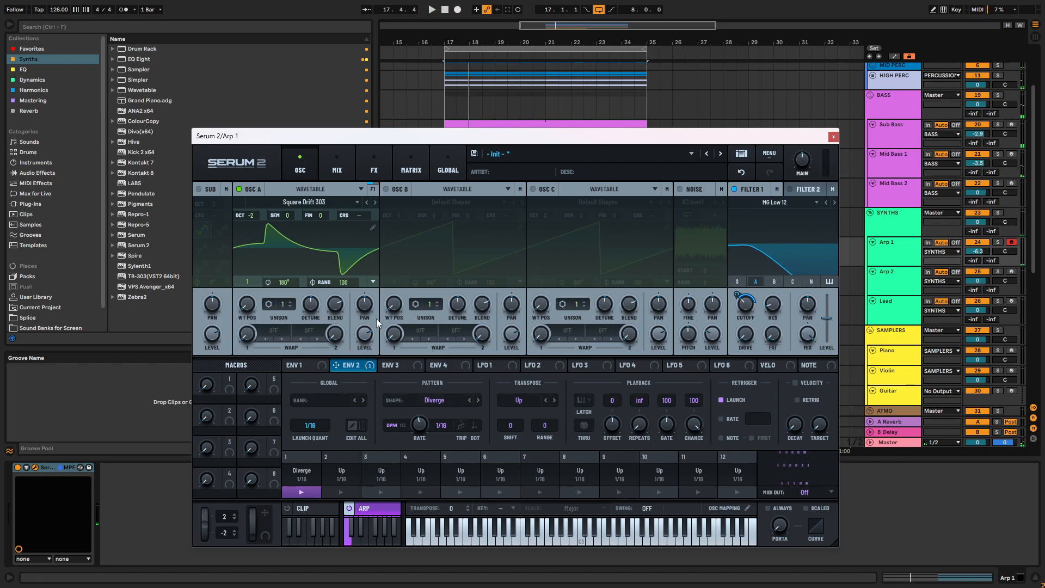
- Try the digital Bass Pluck wavetable on oscillator B and switch the oscillator off
{"action": "left_click", "coordinate": [385, 191]}
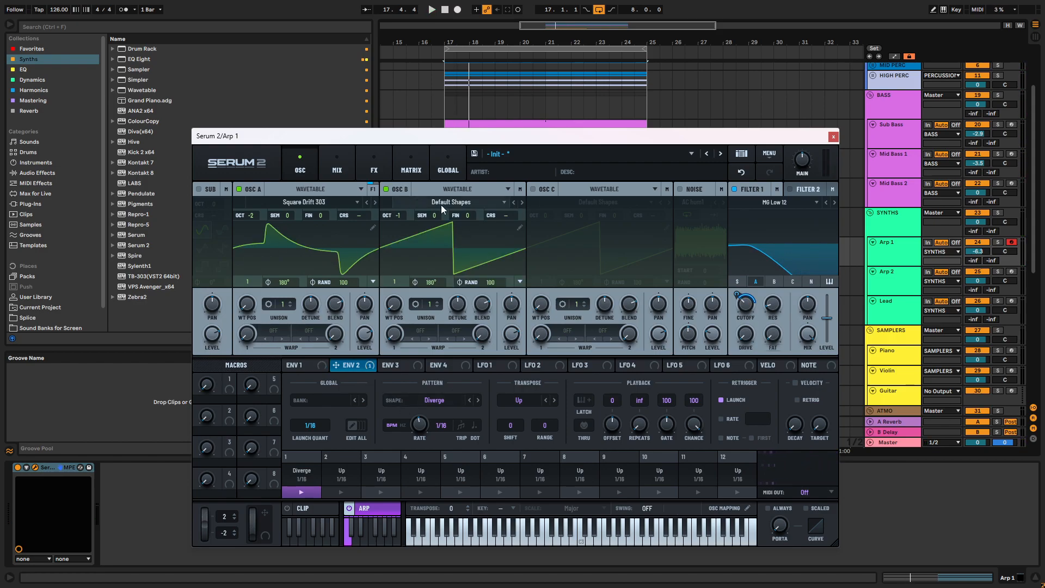
{"action": "left_click", "coordinate": [441, 205]}
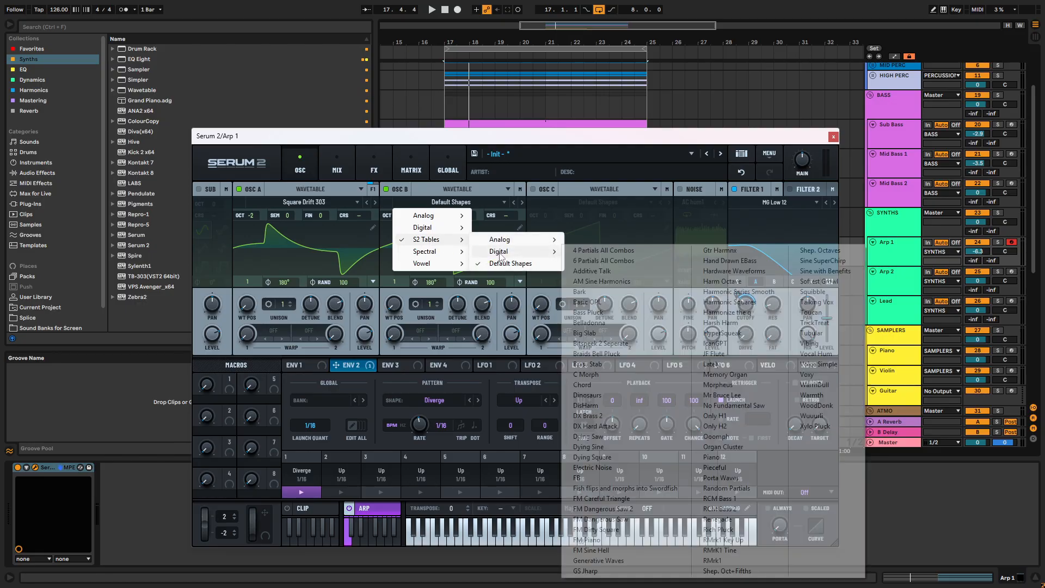
{"action": "left_click", "coordinate": [588, 313]}
{"action": "left_click", "coordinate": [386, 190]}
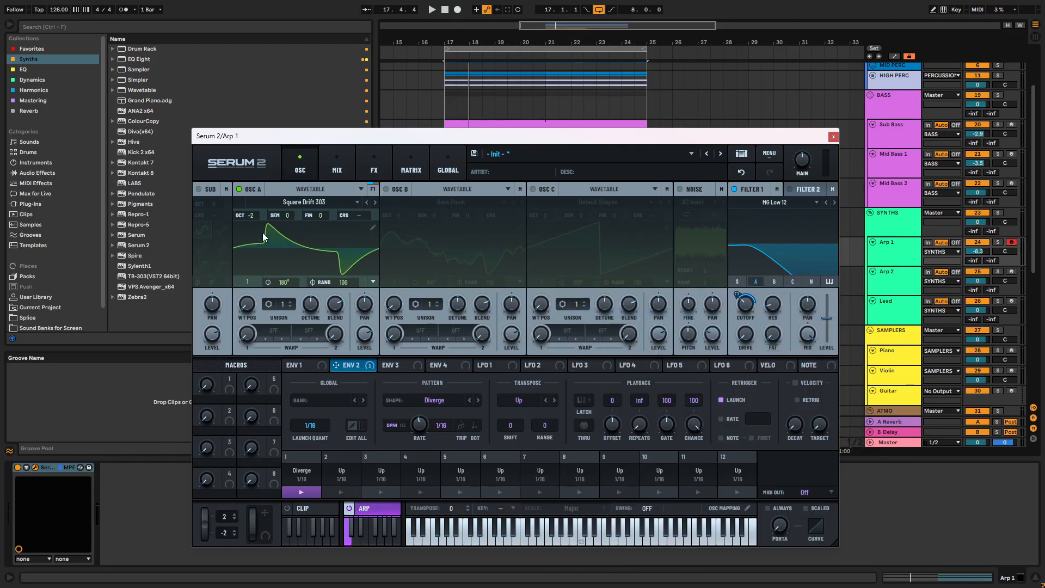
- Play the arp, change oscillator A's wavetable to Square Drift JX3P and set its wavetable position to 208
{"action": "key", "text": "space"}
{"action": "key", "text": "space"}
{"action": "key", "text": "space"}
{"action": "key", "text": "space"}
{"action": "left_click_drag", "start_coordinate": [246, 302], "coordinate": [267, 231]}
{"action": "left_click", "coordinate": [375, 202]}
{"action": "left_click_drag", "start_coordinate": [246, 304], "coordinate": [253, 335]}
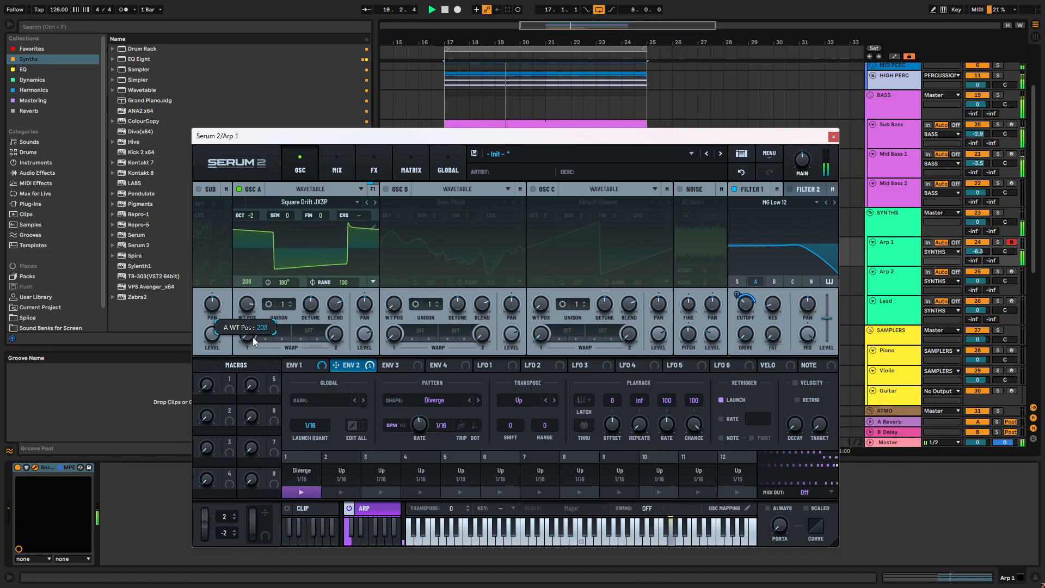
- Try the Asym +/- warp on oscillator A during playback, then change the warp mode to Flip
{"action": "left_click", "coordinate": [281, 330]}
{"action": "mouse_move", "coordinate": [305, 367]}
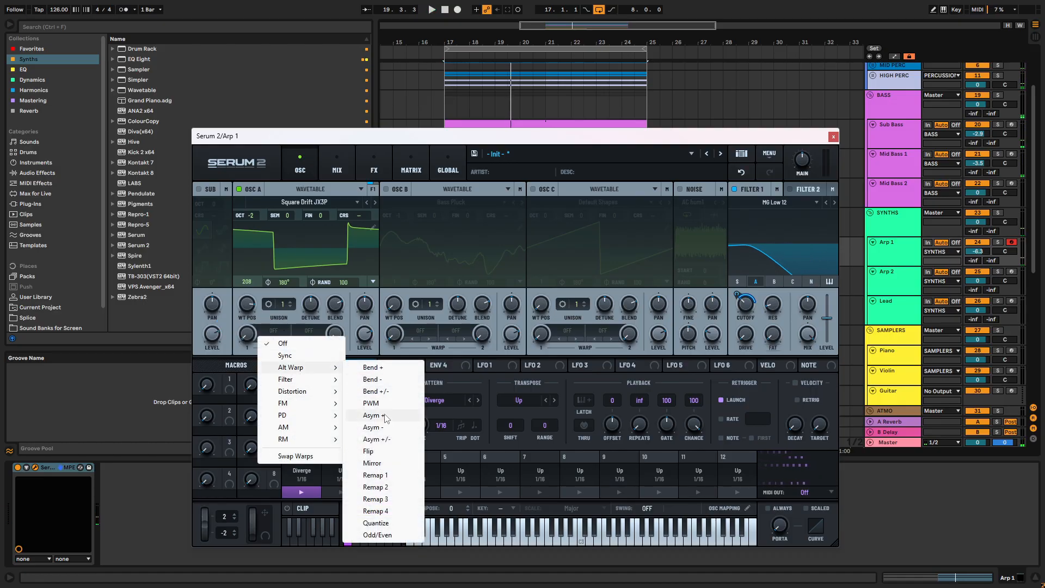
{"action": "left_click", "coordinate": [385, 439]}
{"action": "key", "text": "space"}
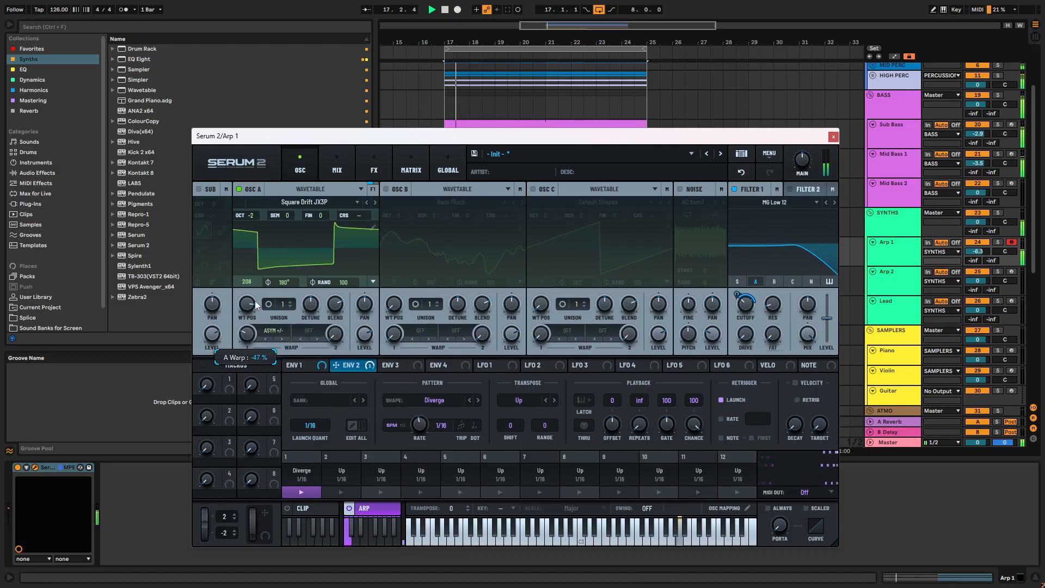
{"action": "left_click", "coordinate": [285, 339]}
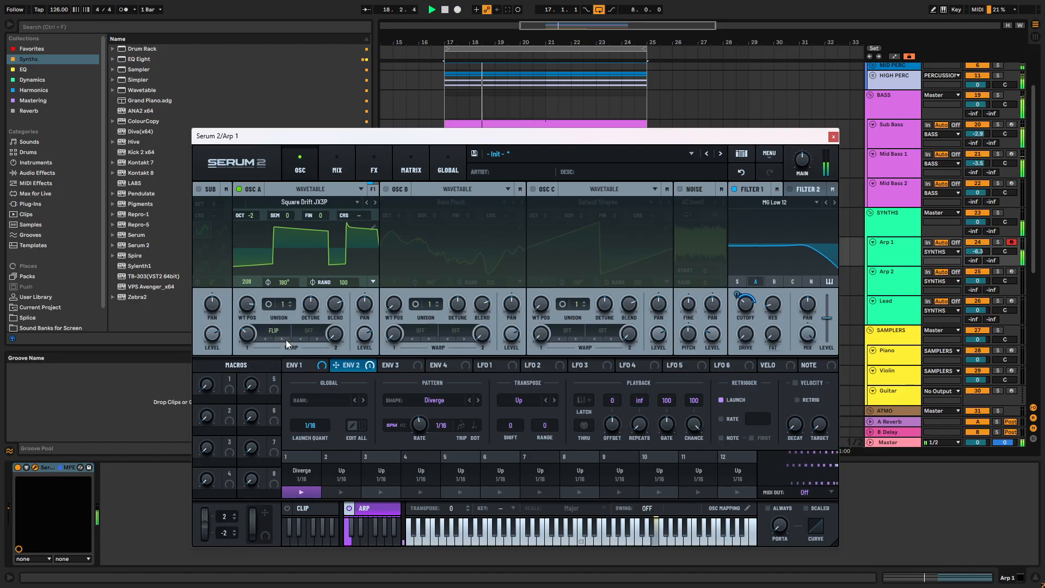
{"action": "mouse_move", "coordinate": [247, 334]}
{"action": "left_mouse_down"}
{"action": "mouse_move", "coordinate": [248, 325]}
{"action": "mouse_move", "coordinate": [247, 335]}
{"action": "left_mouse_up"}
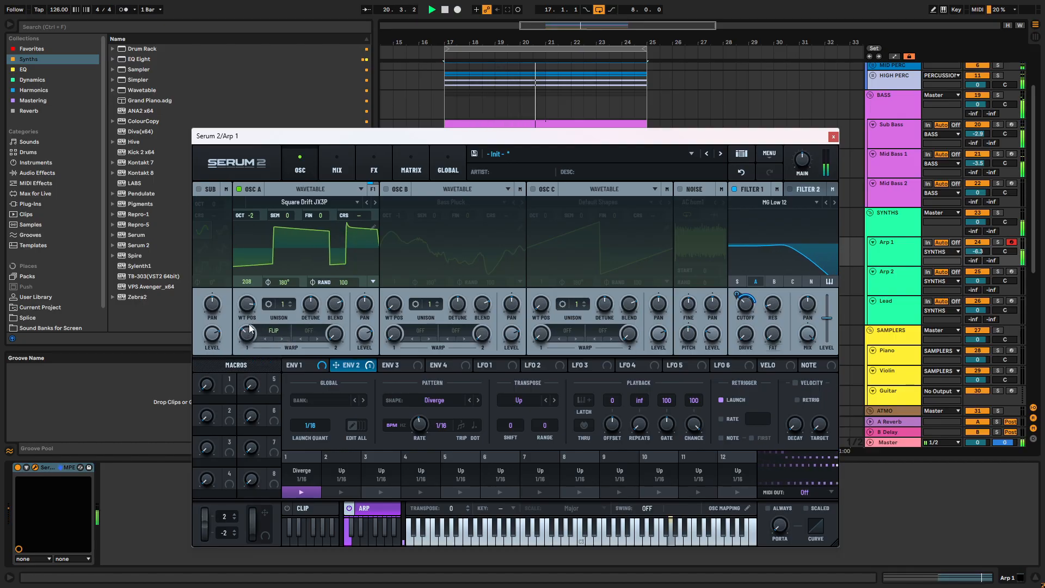
- Set oscillator A's random phase to 0 and its start phase to 103°, and listen to the arp
{"action": "left_click_drag", "start_coordinate": [338, 284], "coordinate": [341, 442]}
{"action": "left_click_drag", "start_coordinate": [283, 282], "coordinate": [289, 312]}
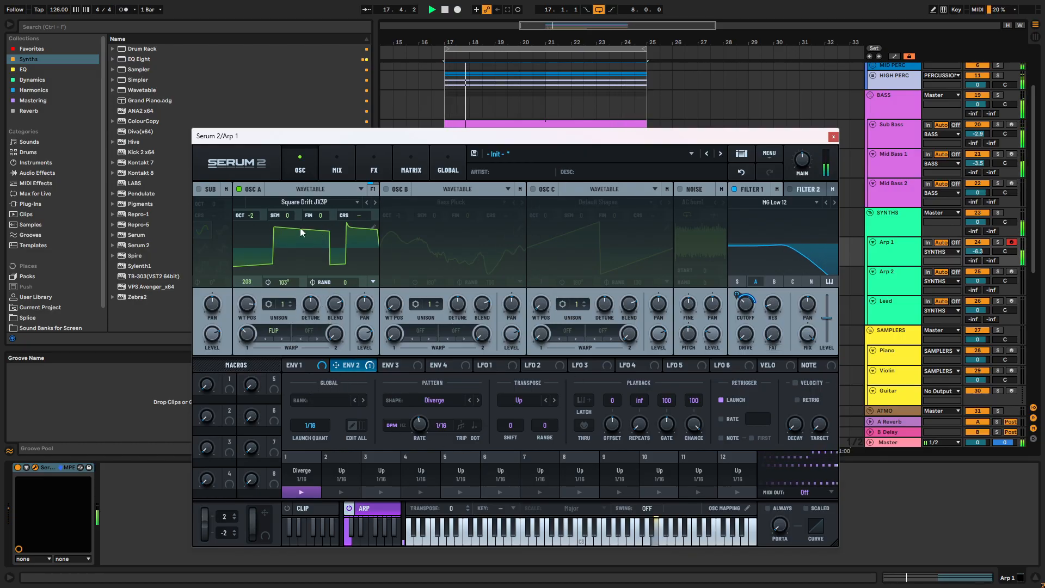
{"action": "key", "text": "space"}
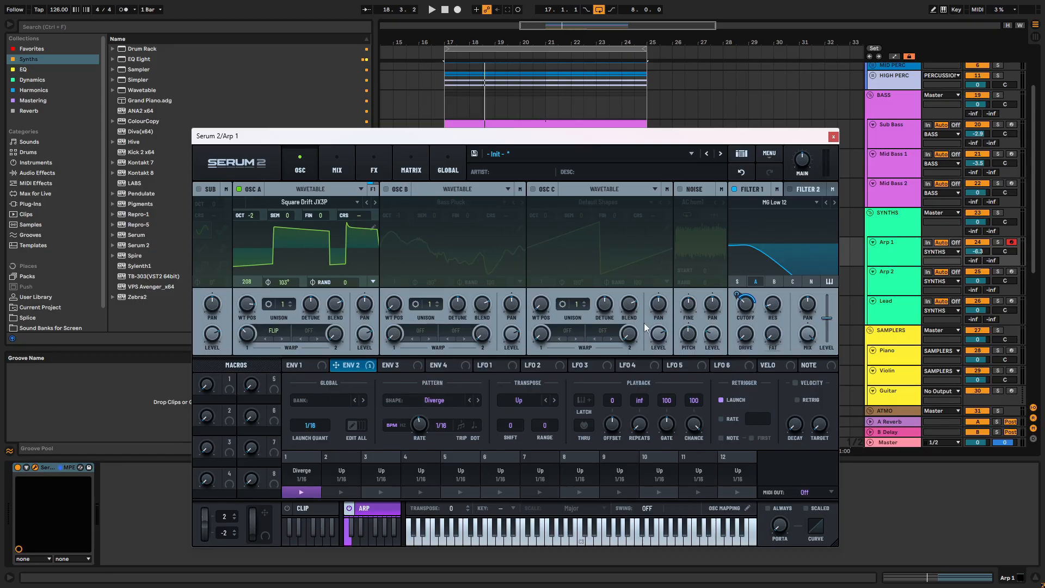
{"action": "key", "text": "space"}
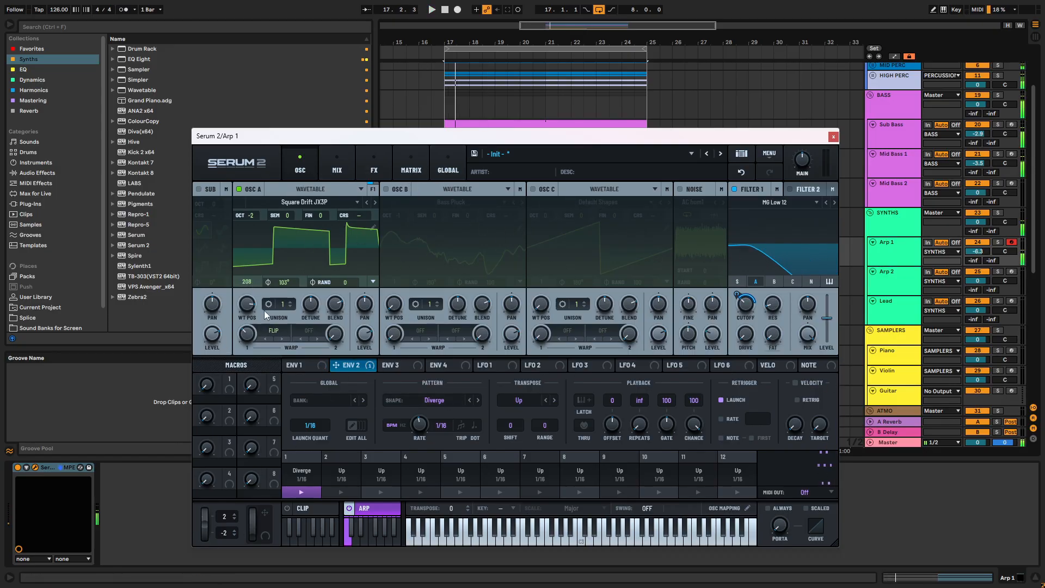
- Turn on oscillator B through Filter 1 and audition the Belladonna wavetable at position 30
{"action": "left_click", "coordinate": [385, 189]}
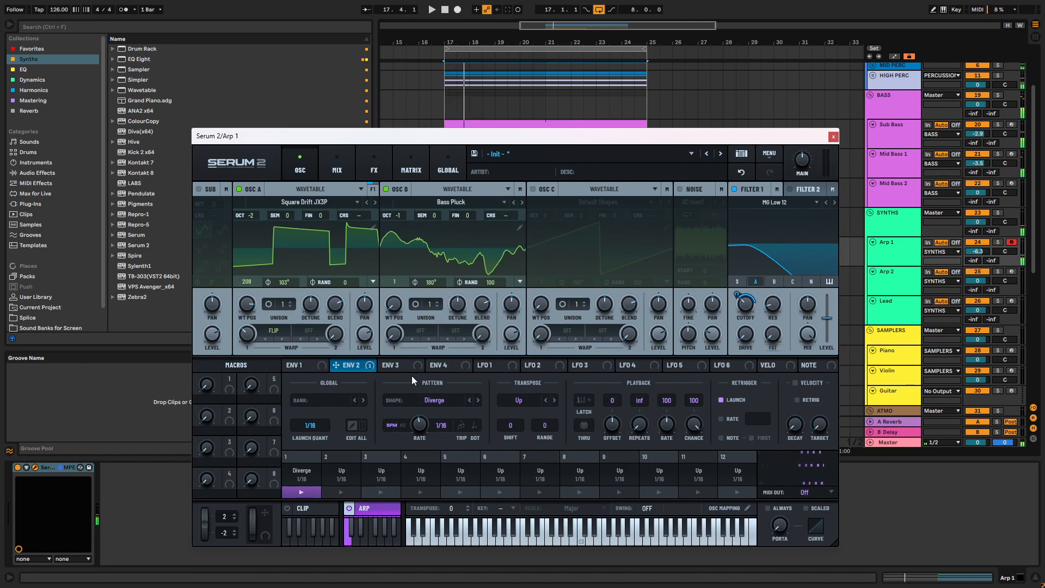
{"action": "left_click", "coordinate": [774, 281]}
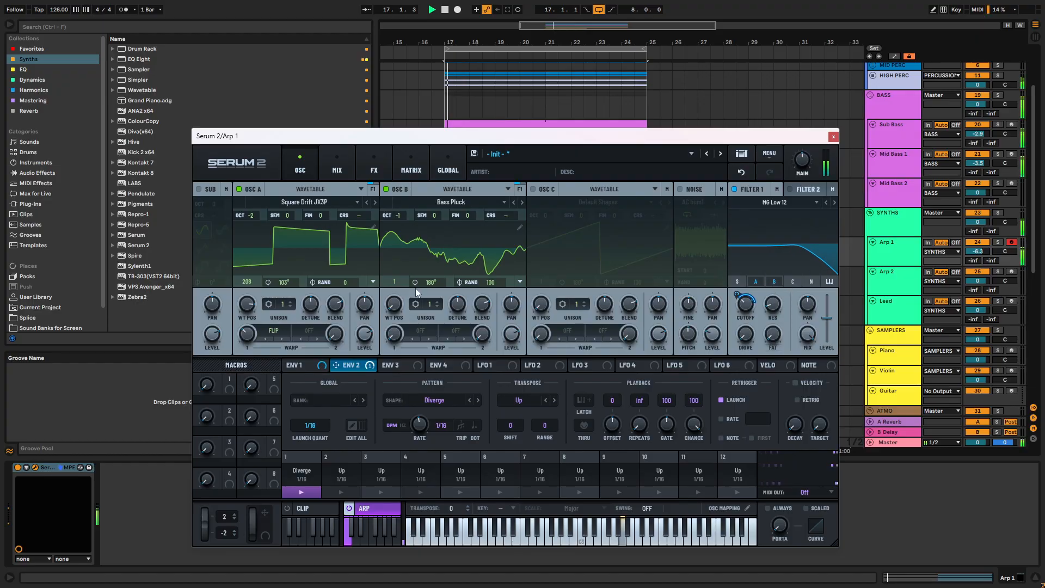
{"action": "left_click", "coordinate": [524, 202]}
{"action": "left_click_drag", "start_coordinate": [395, 308], "coordinate": [403, 281]}
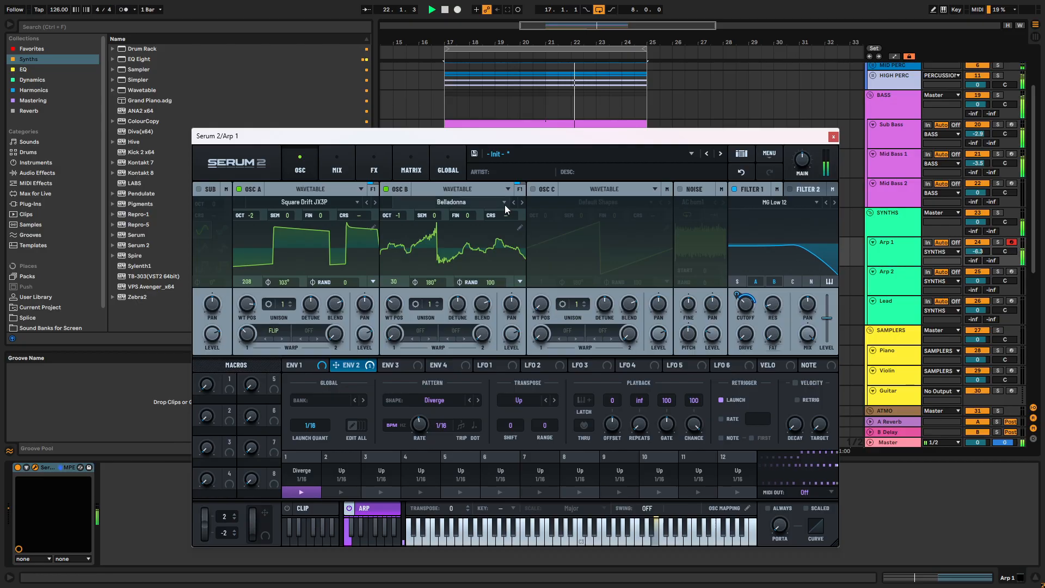
- Browse oscillator B's wavetables, settle on Dinosaurs and set its wavetable position to 140
{"action": "left_click", "coordinate": [522, 203]}
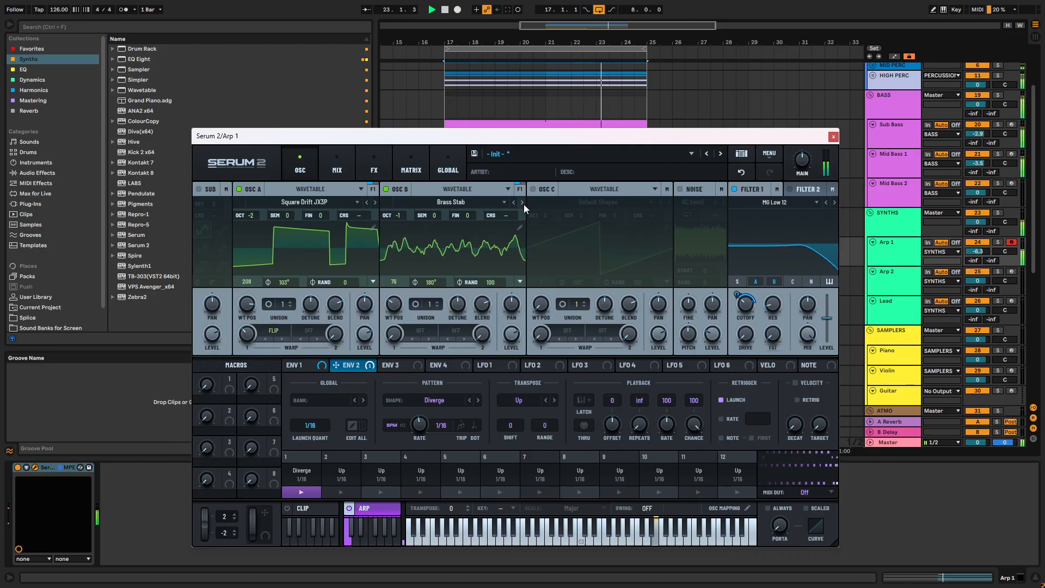
{"action": "left_click", "coordinate": [516, 202]}
{"action": "left_click", "coordinate": [515, 203]}
{"action": "left_click", "coordinate": [514, 202]}
{"action": "left_click", "coordinate": [520, 202]}
{"action": "left_click", "coordinate": [520, 202]}
{"action": "left_click", "coordinate": [520, 202]}
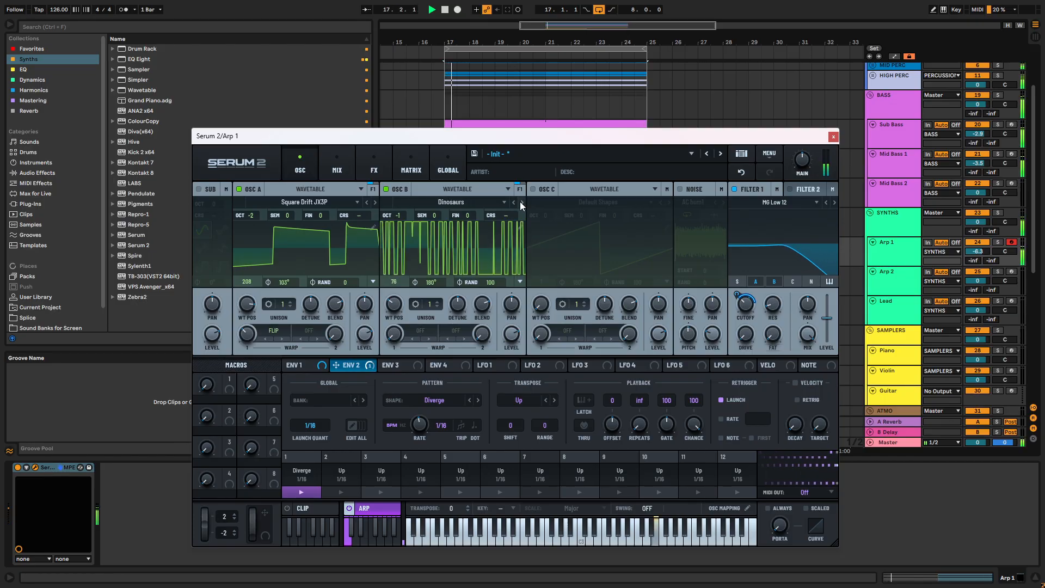
{"action": "left_click_drag", "start_coordinate": [394, 285], "coordinate": [399, 275]}
- Lower oscillator B's level and give it 5 unison voices with reduced detune
{"action": "left_click_drag", "start_coordinate": [515, 336], "coordinate": [520, 391]}
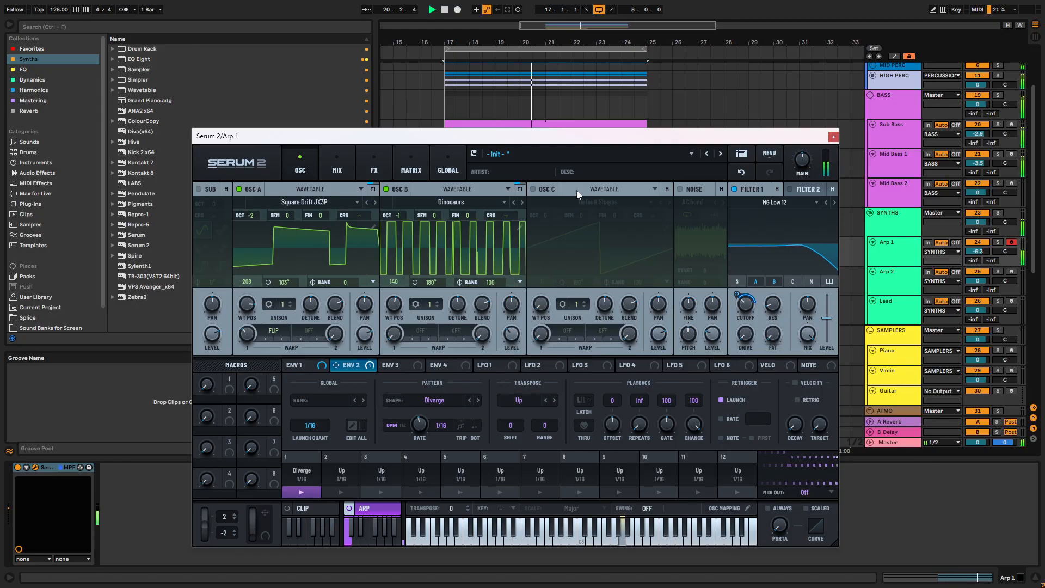
{"action": "left_click", "coordinate": [437, 303]}
{"action": "left_click", "coordinate": [436, 303]}
{"action": "left_click", "coordinate": [437, 302]}
{"action": "left_click", "coordinate": [437, 302]}
{"action": "left_click_drag", "start_coordinate": [463, 312], "coordinate": [466, 349]}
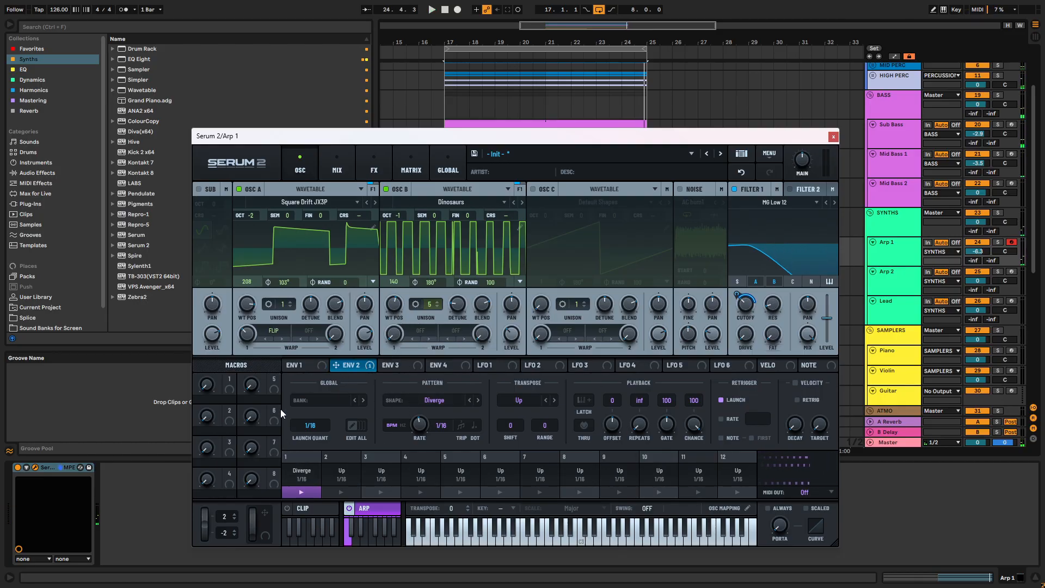
- Set Envelope 2's decay to 220 ms and its sustain to 10%
{"action": "left_click", "coordinate": [348, 365]}
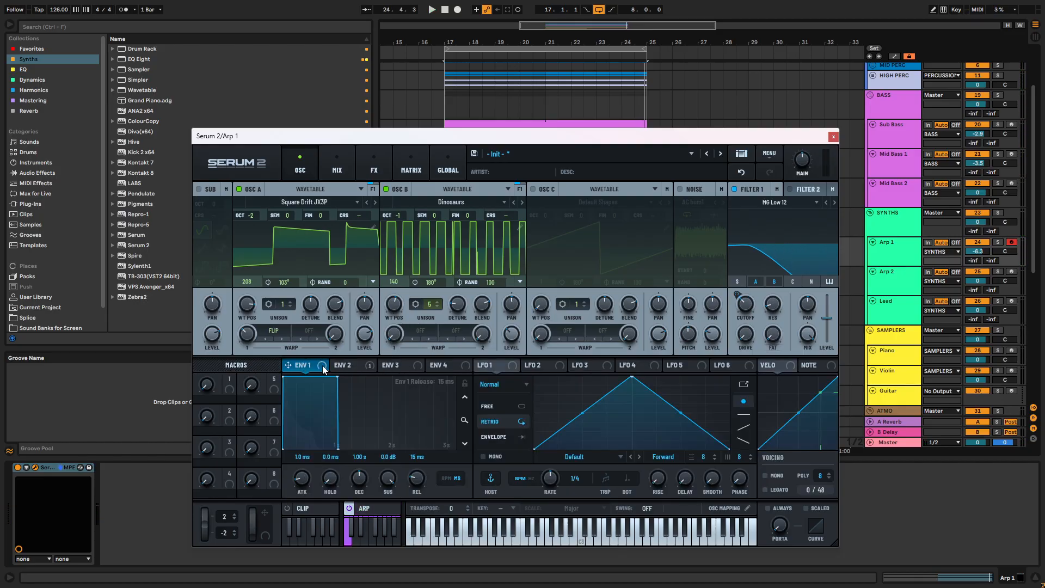
{"action": "left_click_drag", "start_coordinate": [318, 429], "coordinate": [275, 437]}
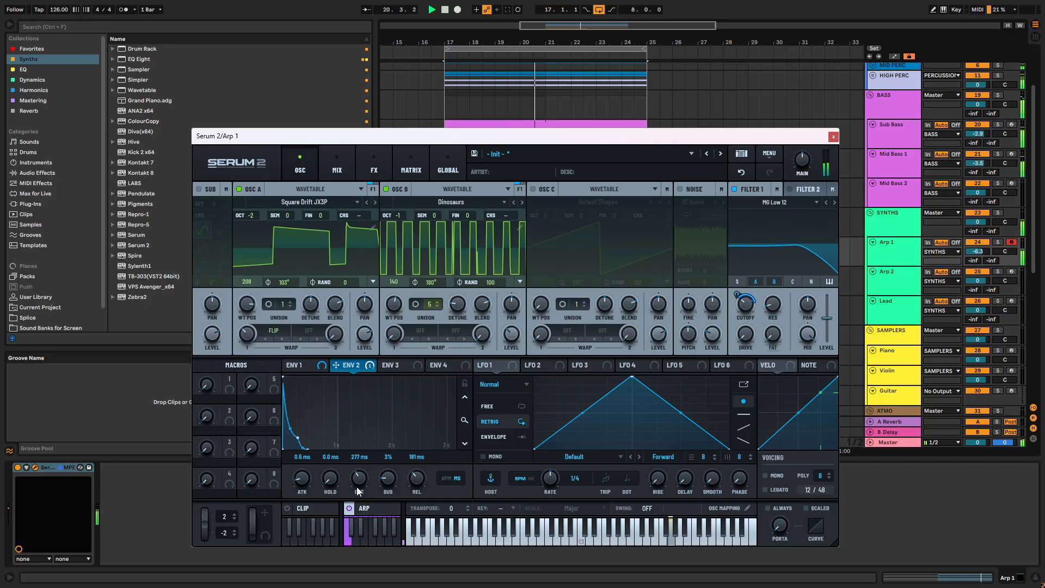
{"action": "mouse_move", "coordinate": [379, 477]}
{"action": "left_mouse_down"}
{"action": "mouse_move", "coordinate": [387, 465]}
{"action": "mouse_move", "coordinate": [361, 477]}
{"action": "left_mouse_up"}
- Assign Macro 1 to Envelope 2's decay and sustain and rename the macro "sustain"
{"action": "left_click_drag", "start_coordinate": [228, 385], "coordinate": [347, 488]}
{"action": "left_click_drag", "start_coordinate": [229, 386], "coordinate": [371, 491]}
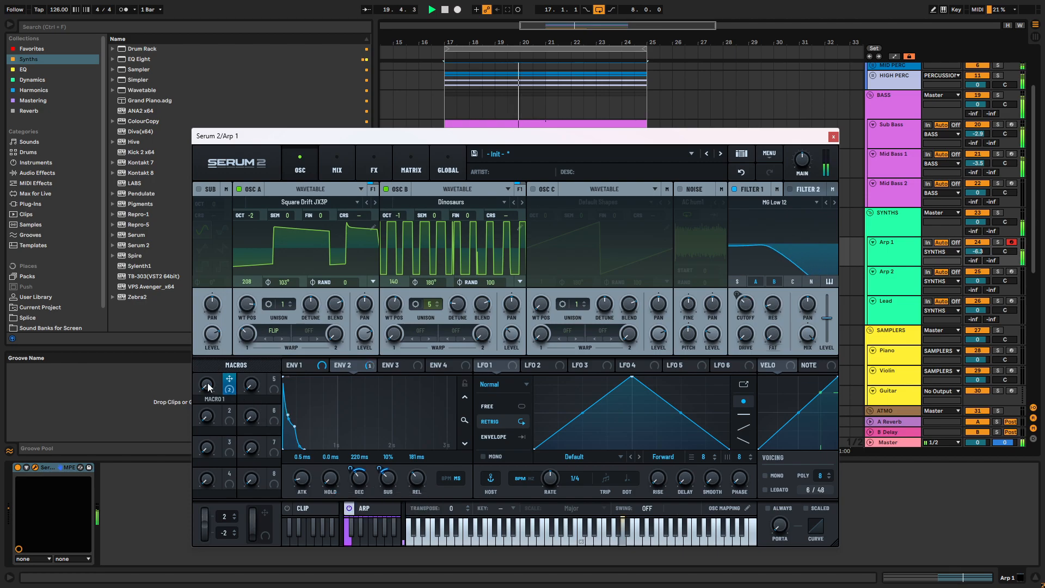
{"action": "double_click", "coordinate": [219, 400]}
{"action": "type", "text": "SUS"}
{"action": "key", "text": "Return"}
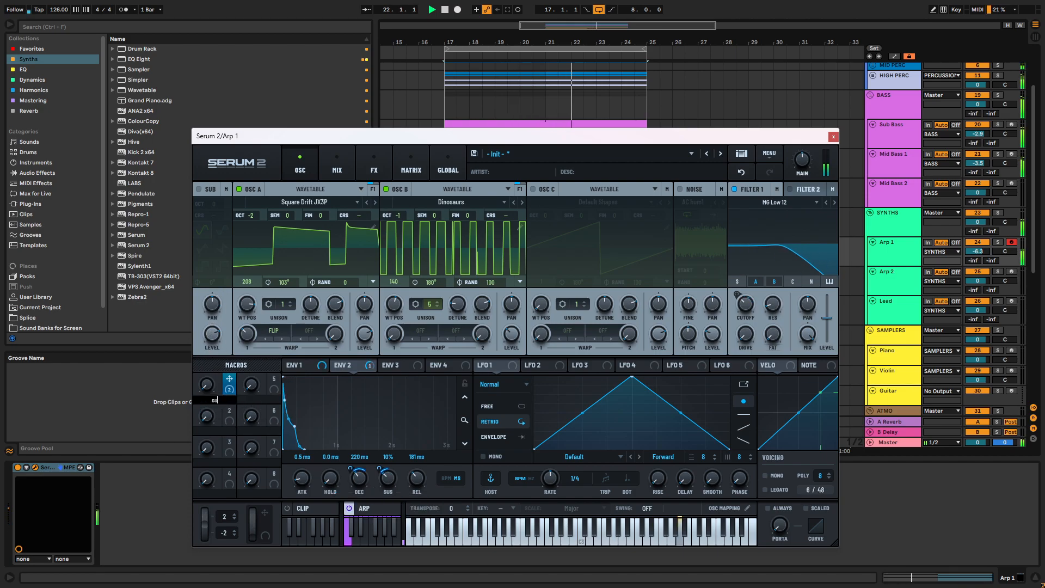
{"action": "type", "text": "TAIN"}
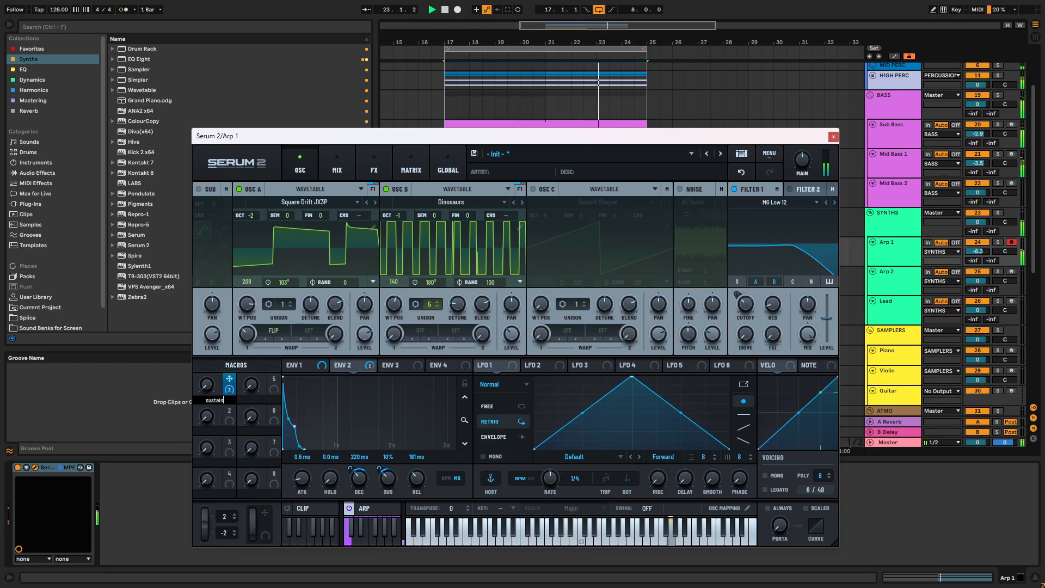
{"action": "key", "text": "Return"}
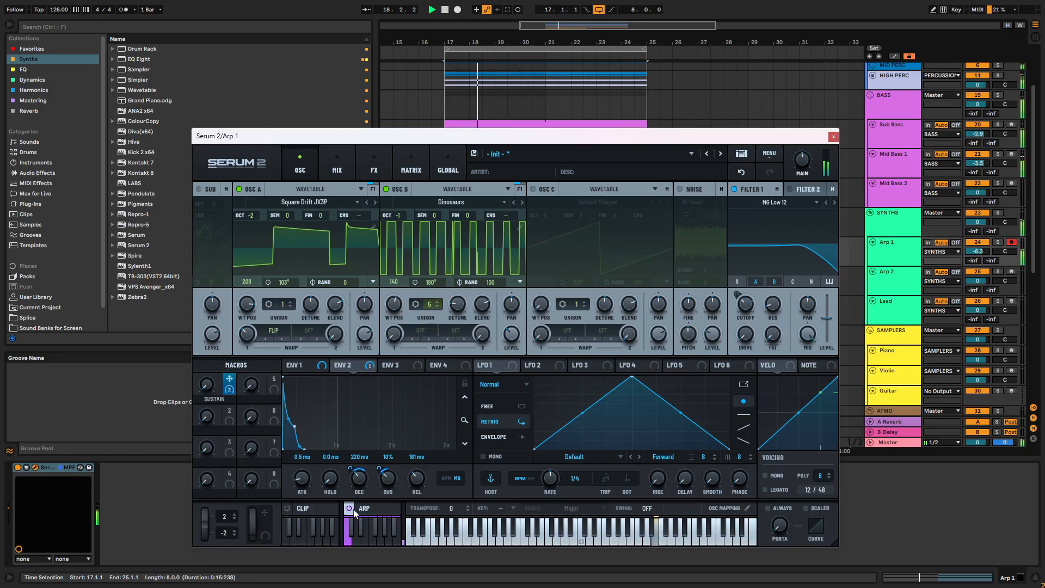
- Try the arpeggiator's Rand Drift transpose shape, return it to Up and change the pattern shape to Converge
{"action": "left_click", "coordinate": [368, 511]}
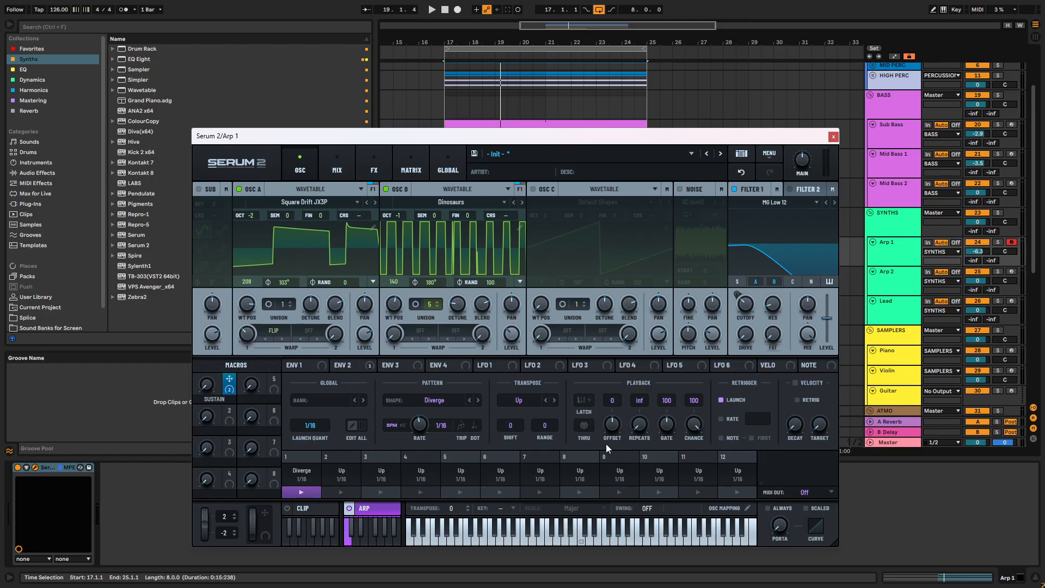
{"action": "key", "text": "space"}
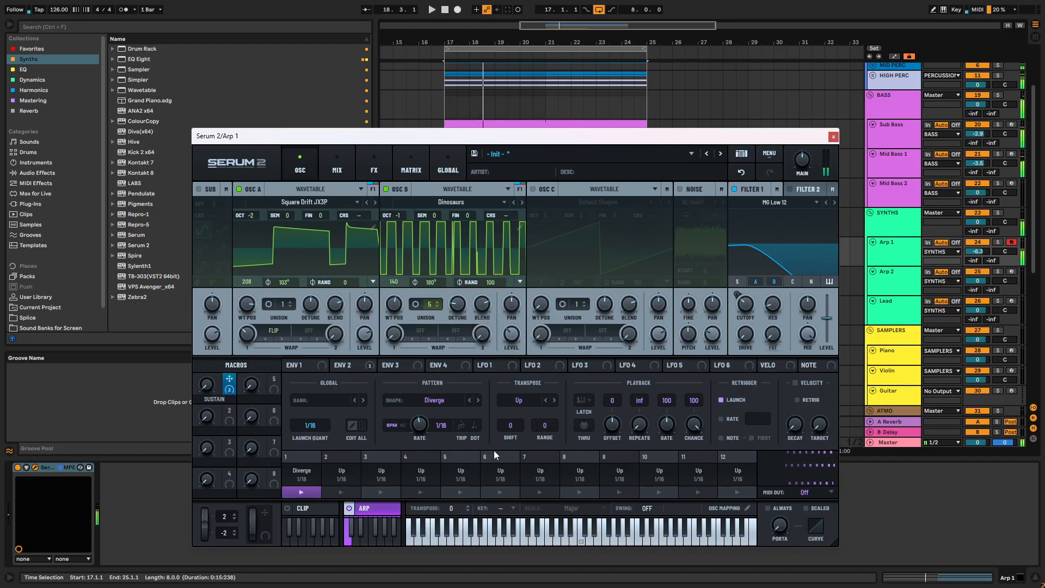
{"action": "left_click", "coordinate": [544, 401]}
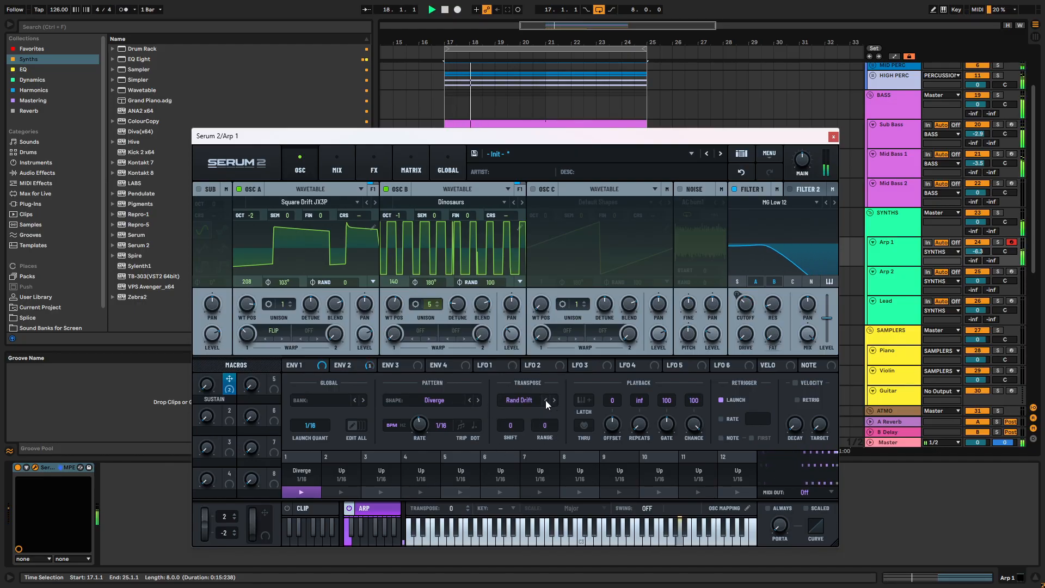
{"action": "left_click", "coordinate": [555, 400]}
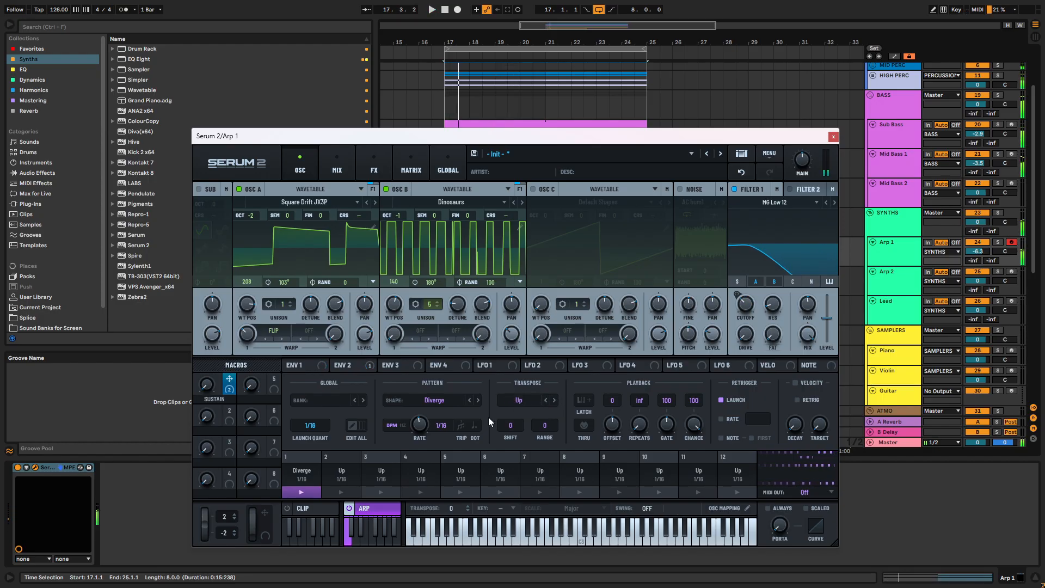
{"action": "left_click", "coordinate": [473, 400]}
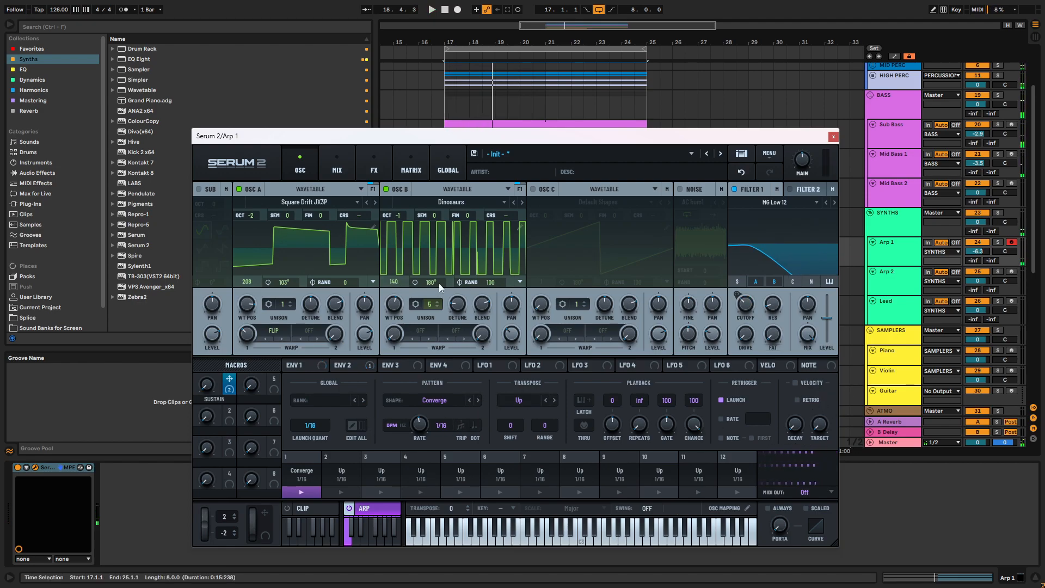
- Adjust Envelope 2's release to 132 ms while the loop plays
{"action": "left_click", "coordinate": [343, 365]}
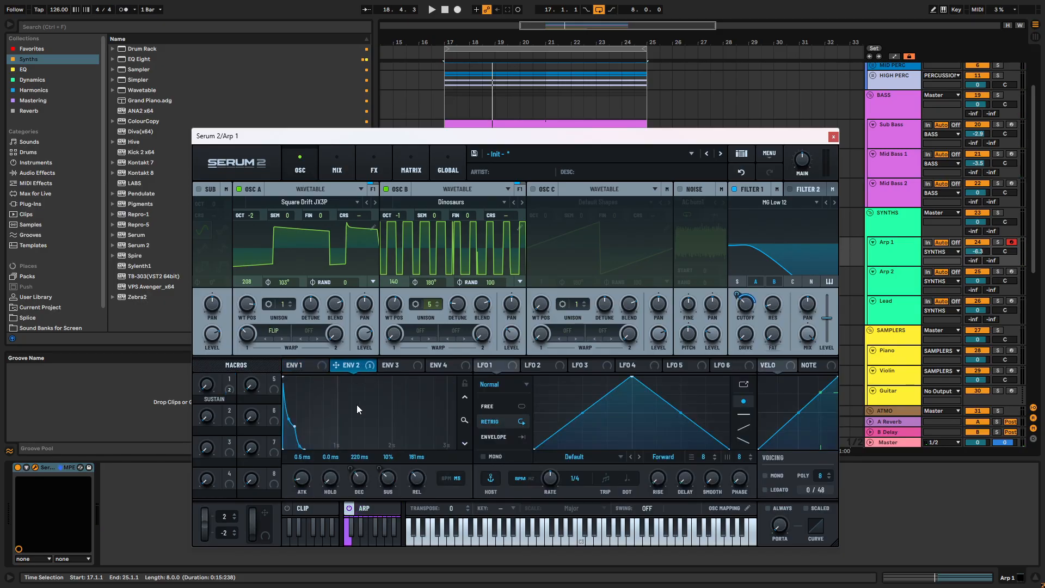
{"action": "scroll", "coordinate": [418, 479], "scroll_direction": "up", "scroll_amount": 3}
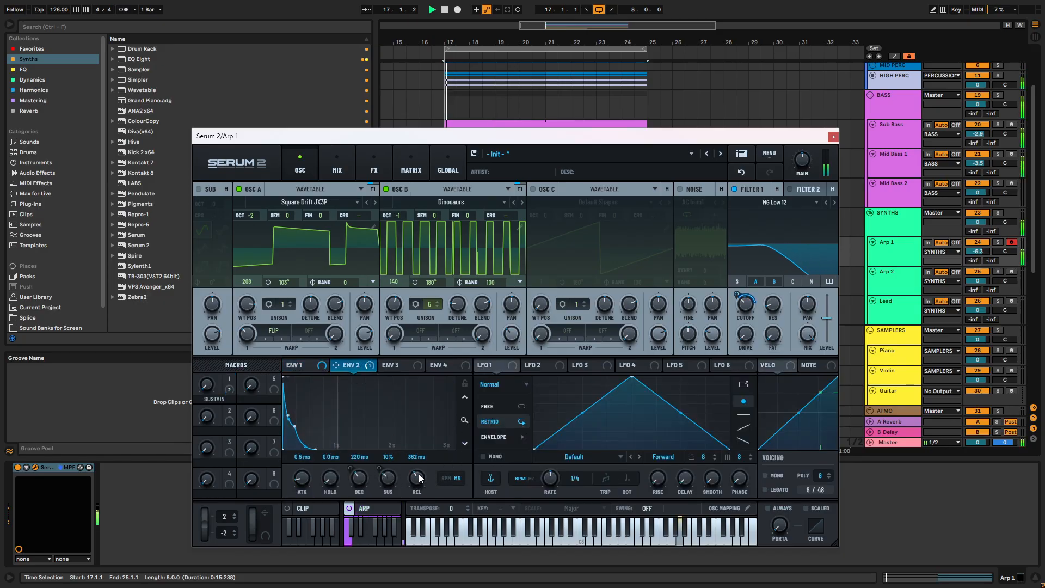
{"action": "scroll", "coordinate": [418, 479], "scroll_direction": "down", "scroll_amount": 1}
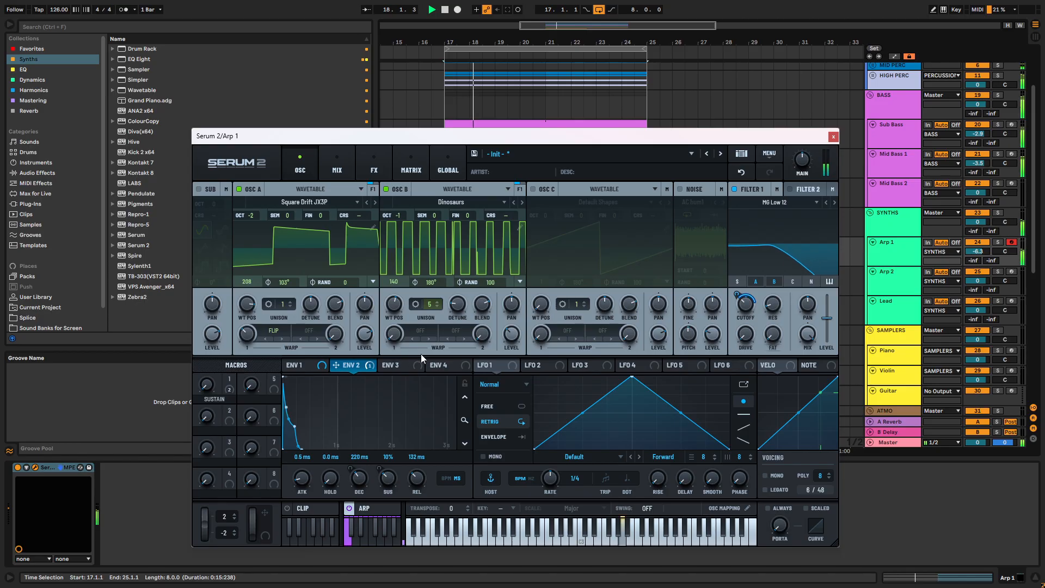
- Turn on oscillator C and switch its type from Wavetable to Sample
{"action": "left_click", "coordinate": [534, 190]}
{"action": "left_click", "coordinate": [600, 201]}
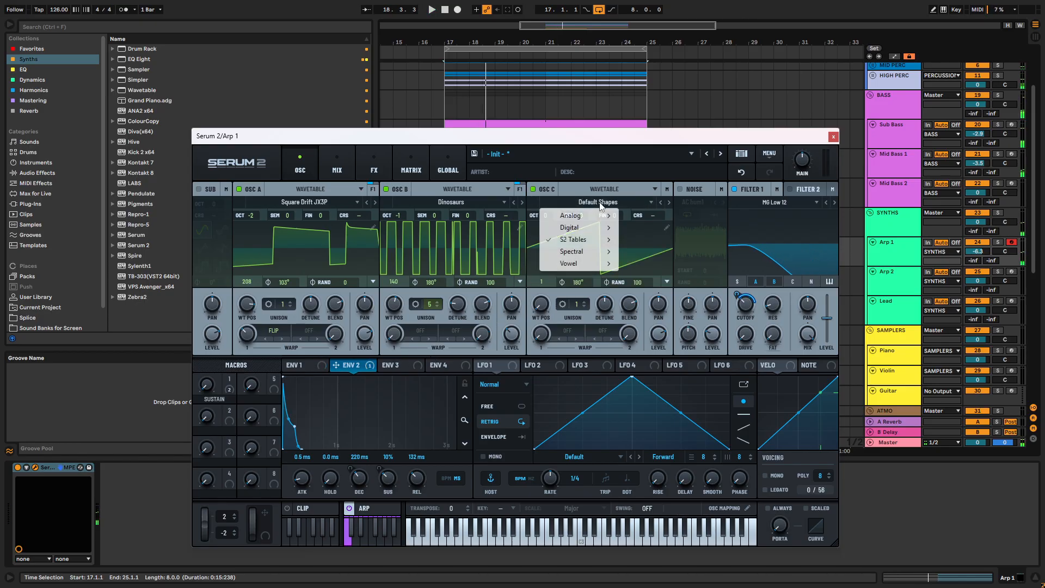
{"action": "left_click", "coordinate": [606, 198]}
{"action": "left_click", "coordinate": [605, 190]}
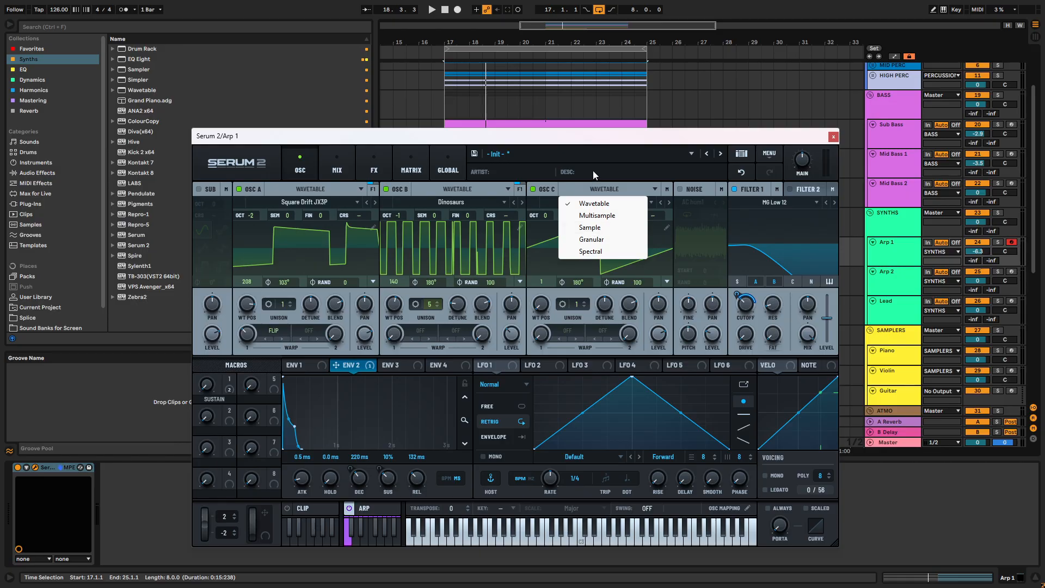
{"action": "left_click", "coordinate": [586, 228]}
- Load the factory piano sample Breathy Pianoish into oscillator C and play the loop to hear it
{"action": "left_click", "coordinate": [606, 201]}
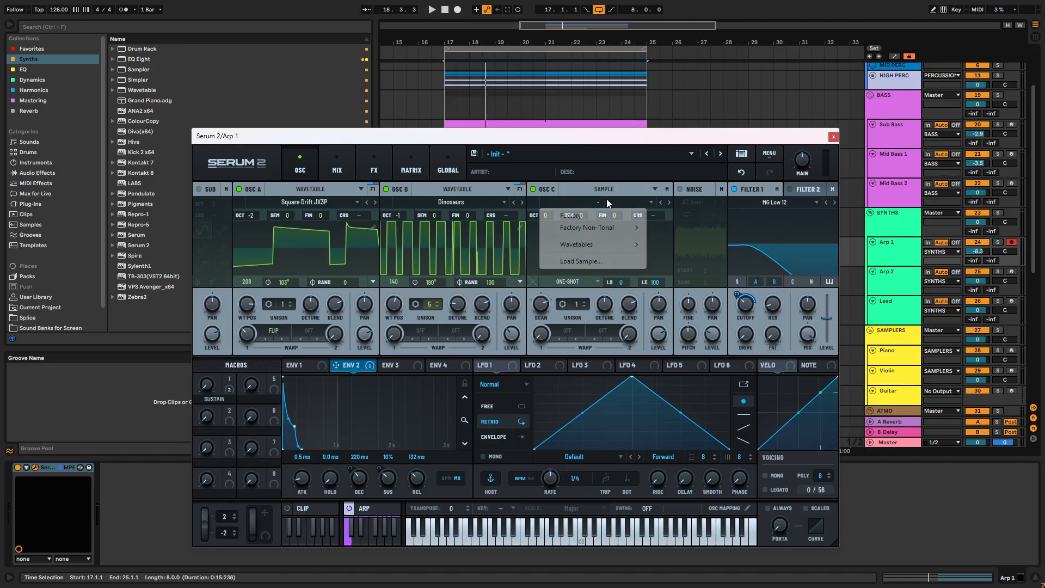
{"action": "mouse_move", "coordinate": [601, 222]}
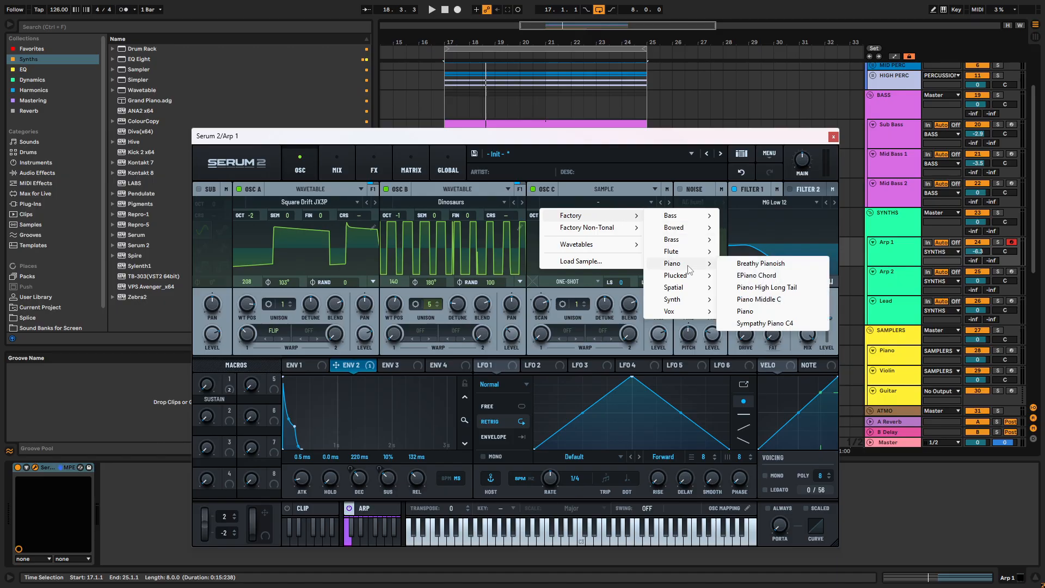
{"action": "mouse_move", "coordinate": [685, 267]}
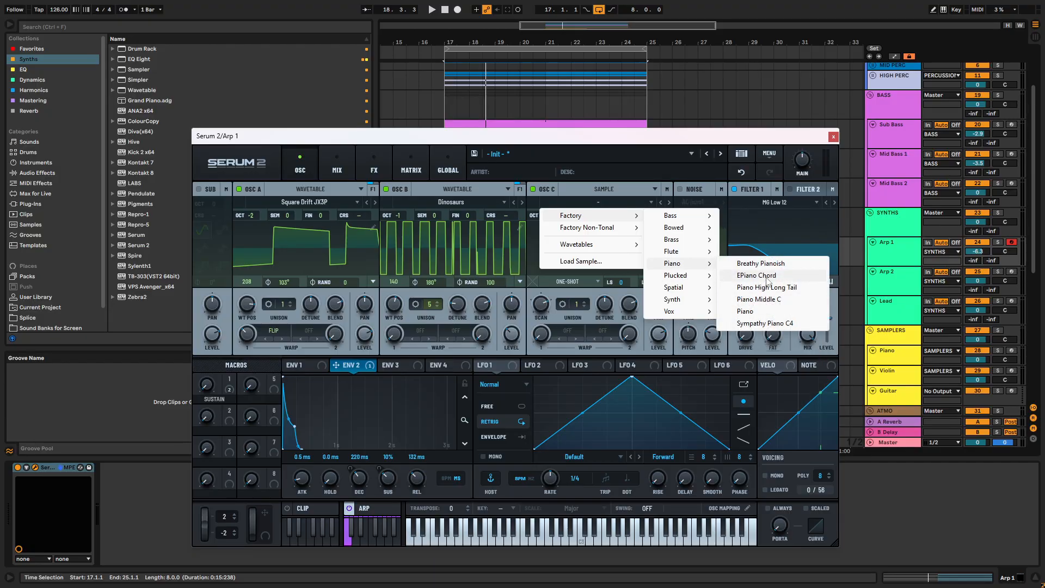
{"action": "left_click", "coordinate": [777, 266]}
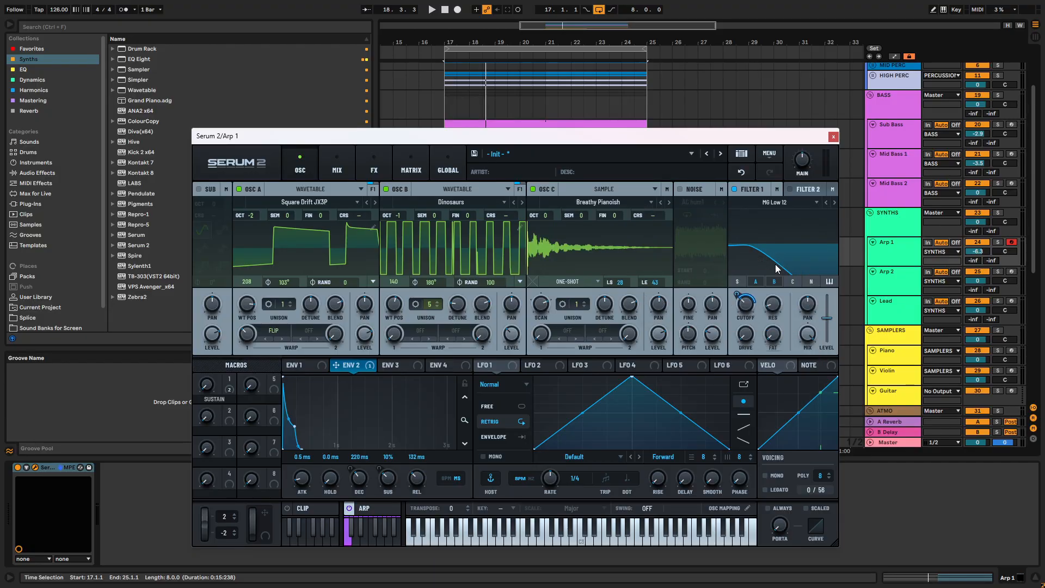
{"action": "key", "text": "space"}
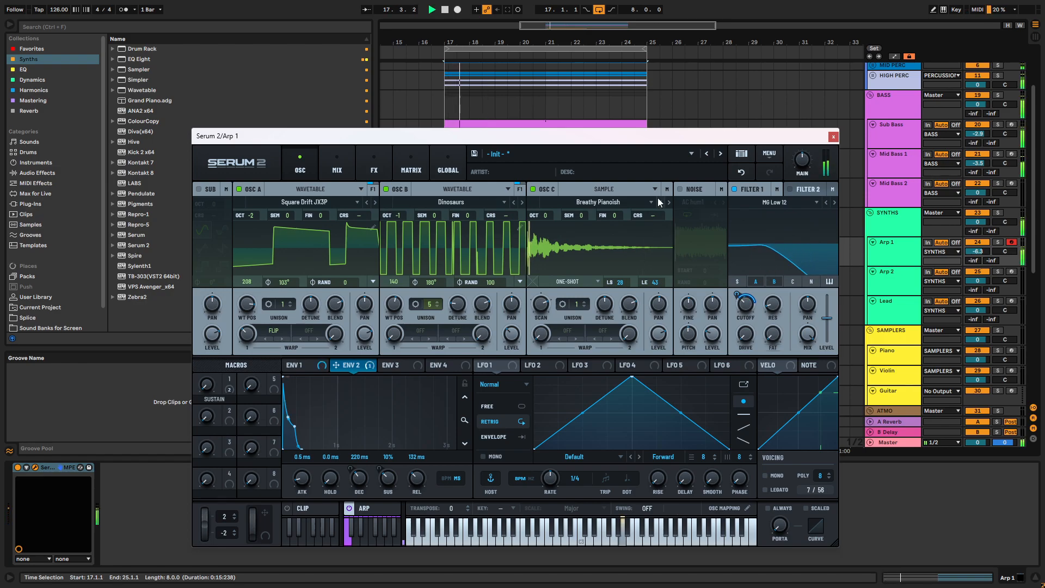
{"action": "key", "text": "space"}
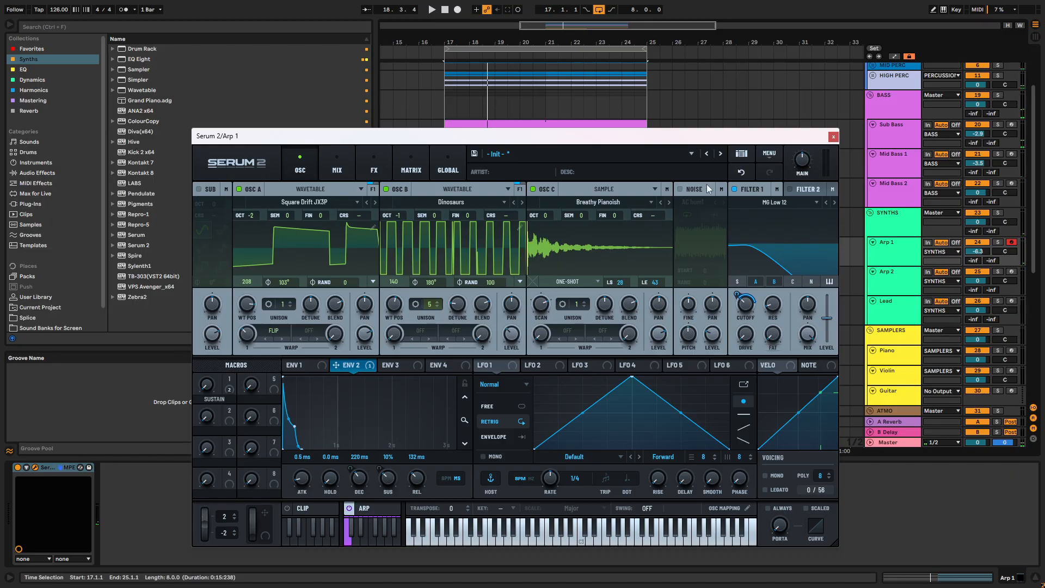
{"action": "left_click", "coordinate": [695, 193]}
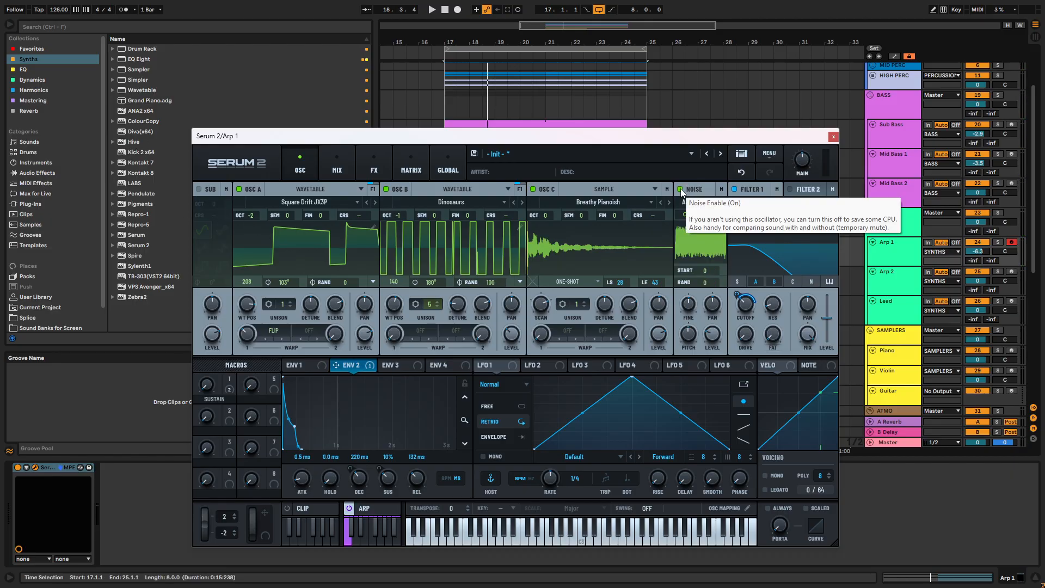
{"action": "left_click", "coordinate": [688, 189]}
{"action": "key", "text": "space"}
{"action": "key", "text": "space"}
- Switch oscillator C to the Piano High Long Tail sample and lower its level while the loop plays
{"action": "left_click_drag", "start_coordinate": [655, 334], "coordinate": [660, 351]}
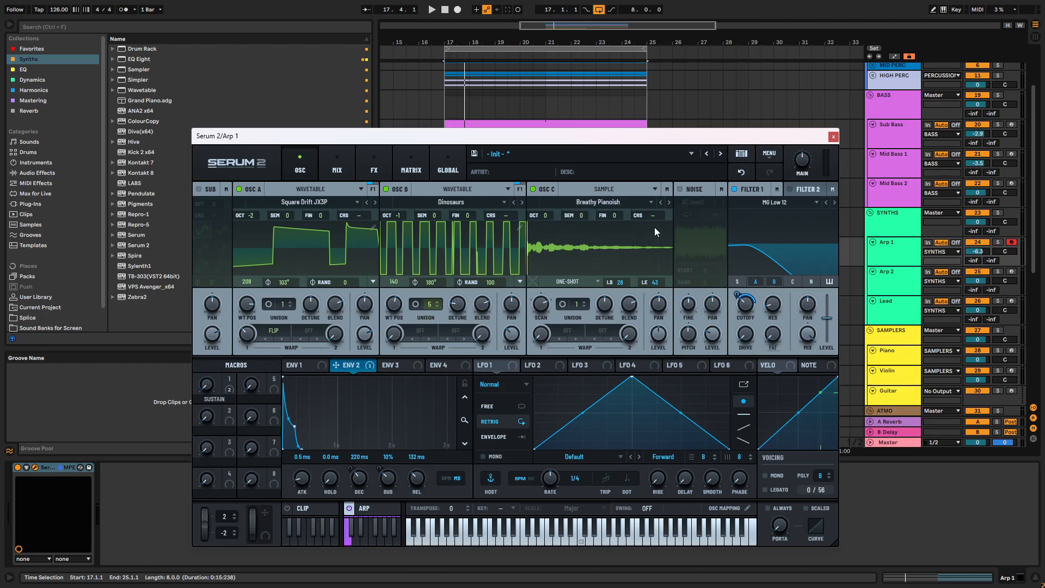
{"action": "key", "text": "space"}
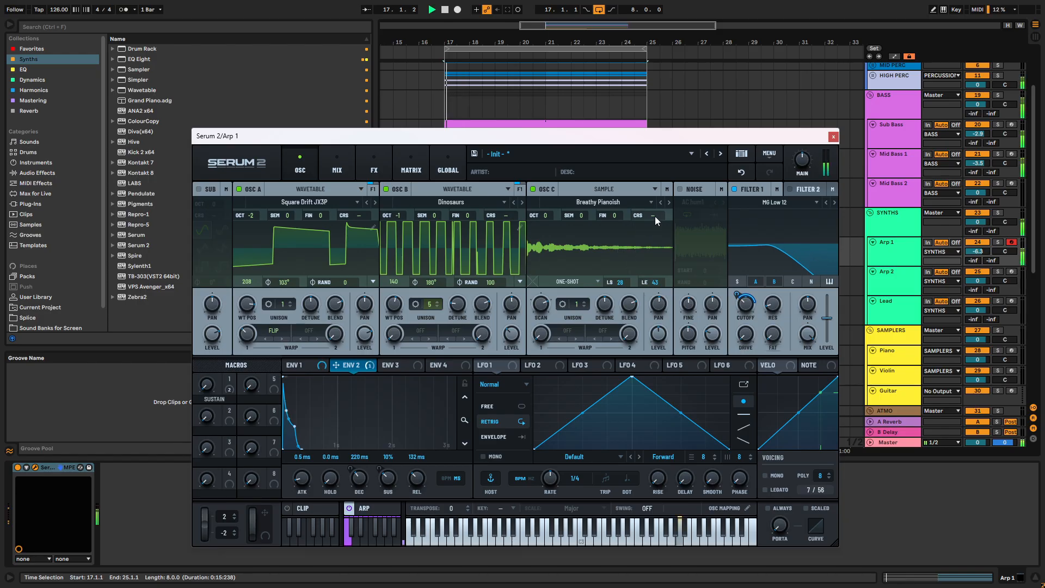
{"action": "left_click", "coordinate": [668, 201]}
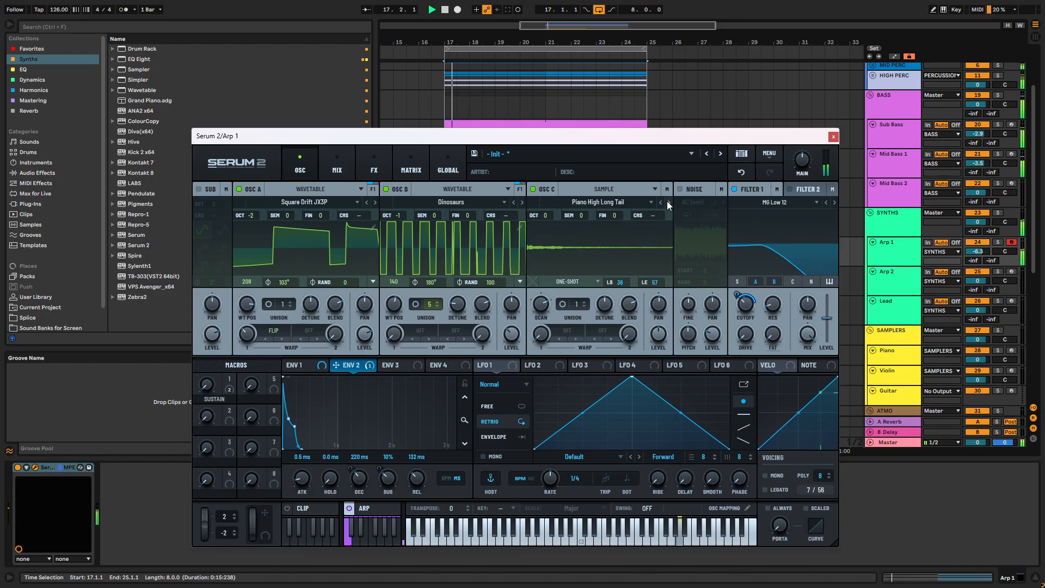
{"action": "left_click_drag", "start_coordinate": [660, 344], "coordinate": [658, 349]}
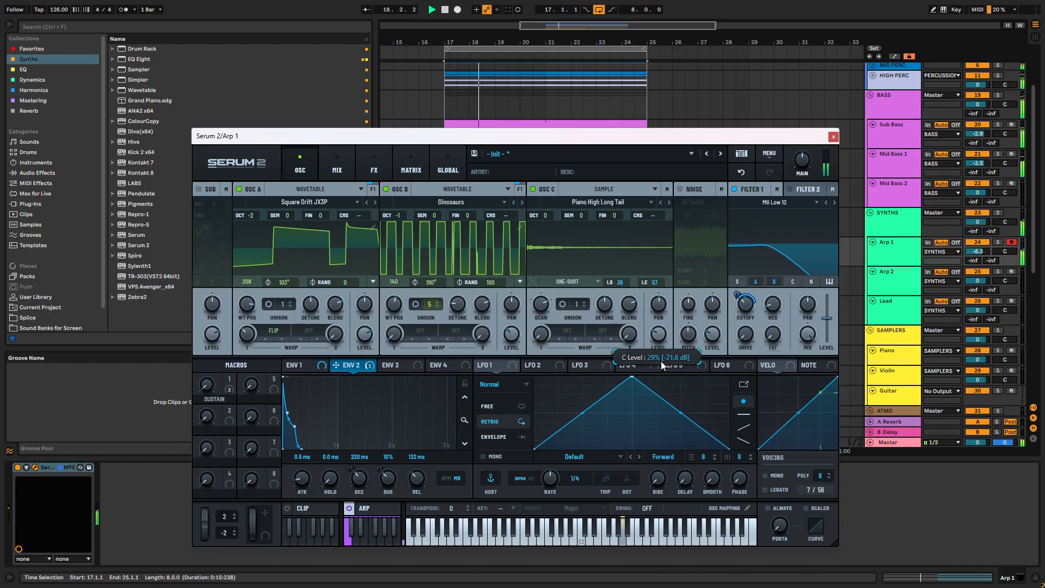
- Modulate oscillator C's level with Envelope 3 at about 44%, shaping the envelope to a 168 ms decay with no sustain
{"action": "mouse_move", "coordinate": [738, 303]}
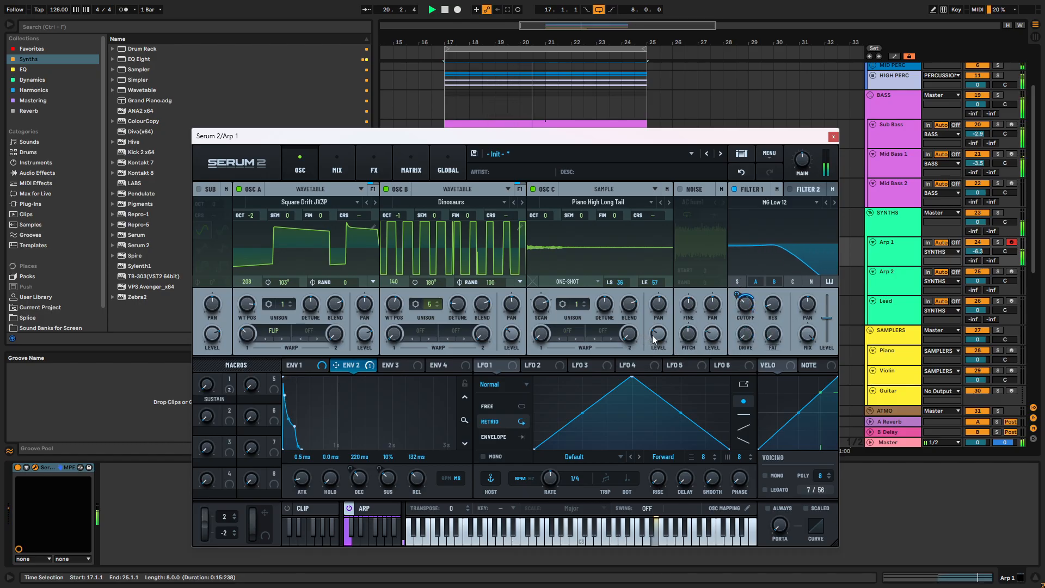
{"action": "left_click_drag", "start_coordinate": [353, 368], "coordinate": [658, 333]}
{"action": "left_click_drag", "start_coordinate": [337, 377], "coordinate": [291, 447]}
{"action": "key", "text": "space"}
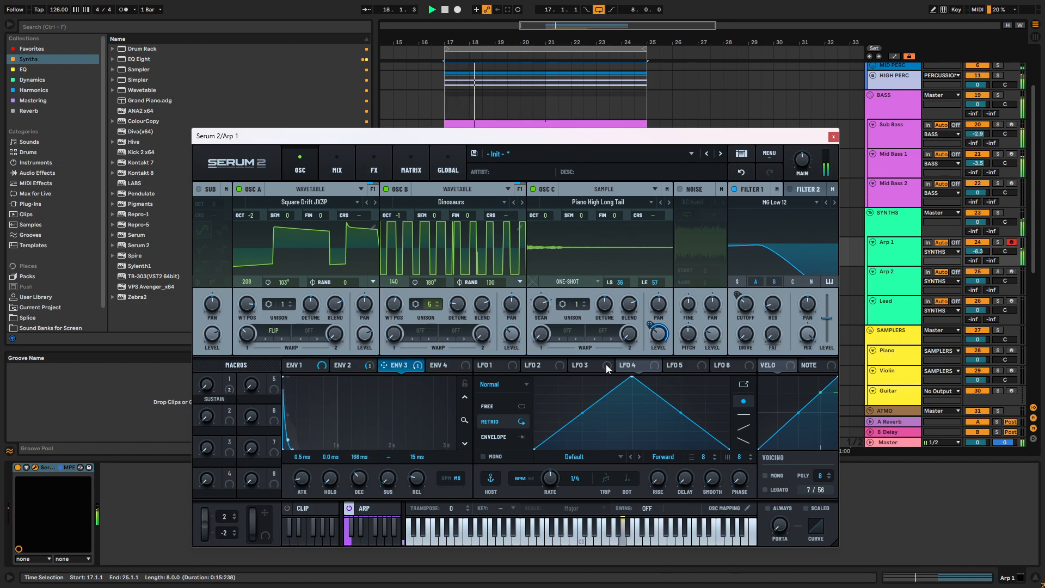
{"action": "left_click_drag", "start_coordinate": [649, 325], "coordinate": [653, 340]}
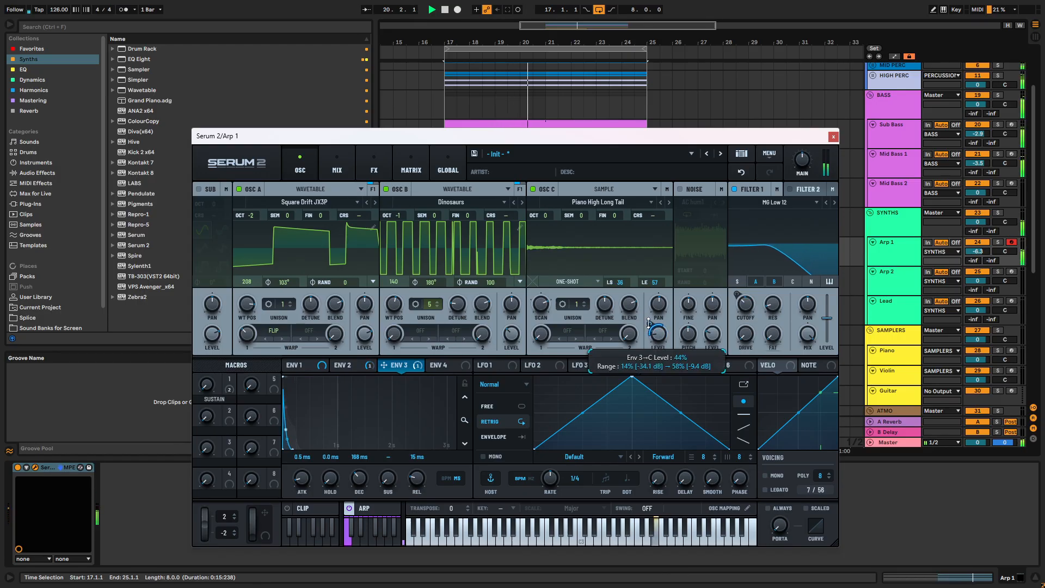
{"action": "left_click_drag", "start_coordinate": [659, 335], "coordinate": [660, 331]}
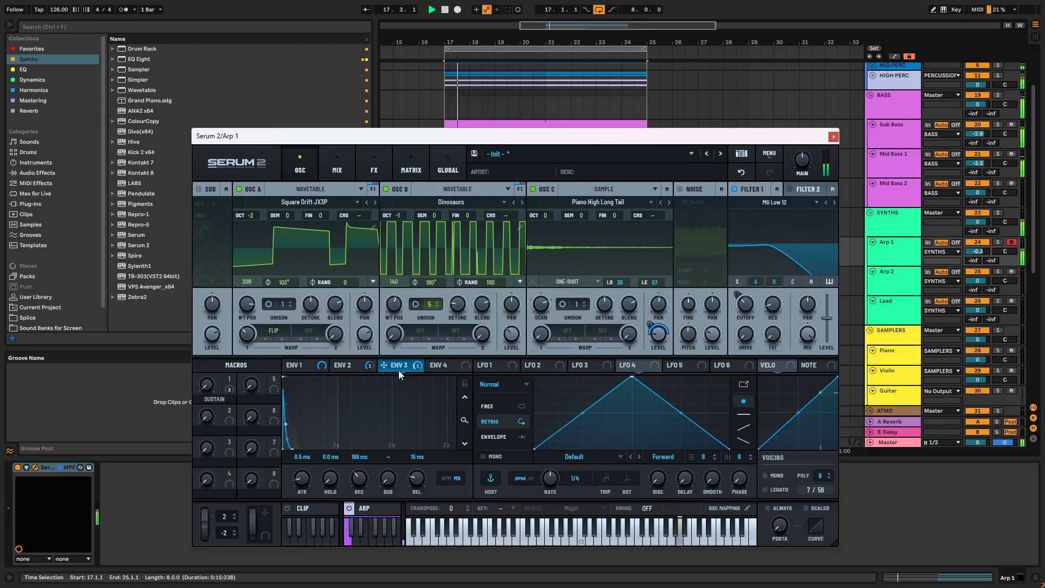
- Adjust Filter 1's cutoff and try routing oscillator C through Filter 1
{"action": "mouse_move", "coordinate": [743, 310]}
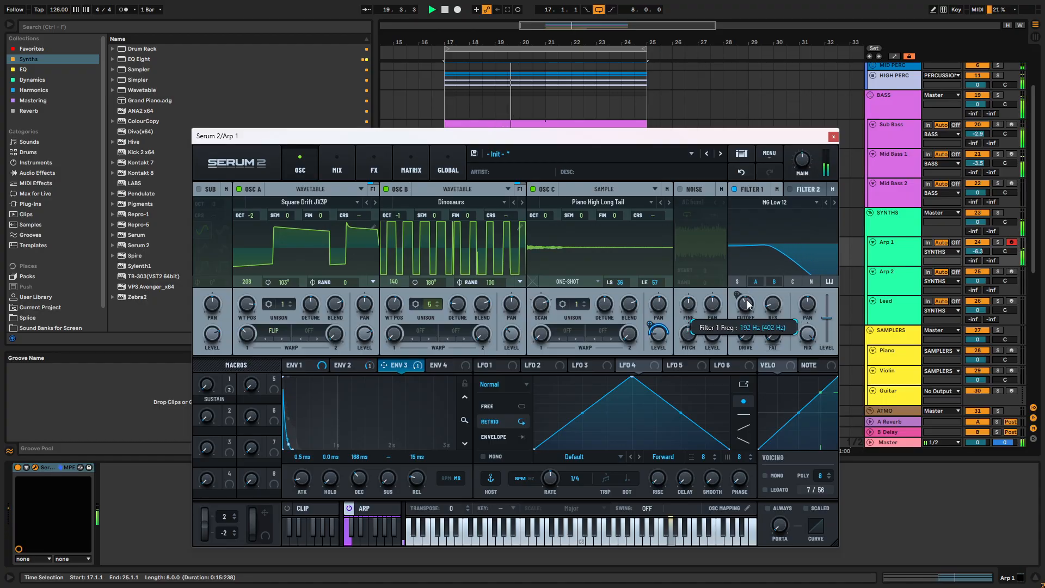
{"action": "left_click", "coordinate": [352, 365]}
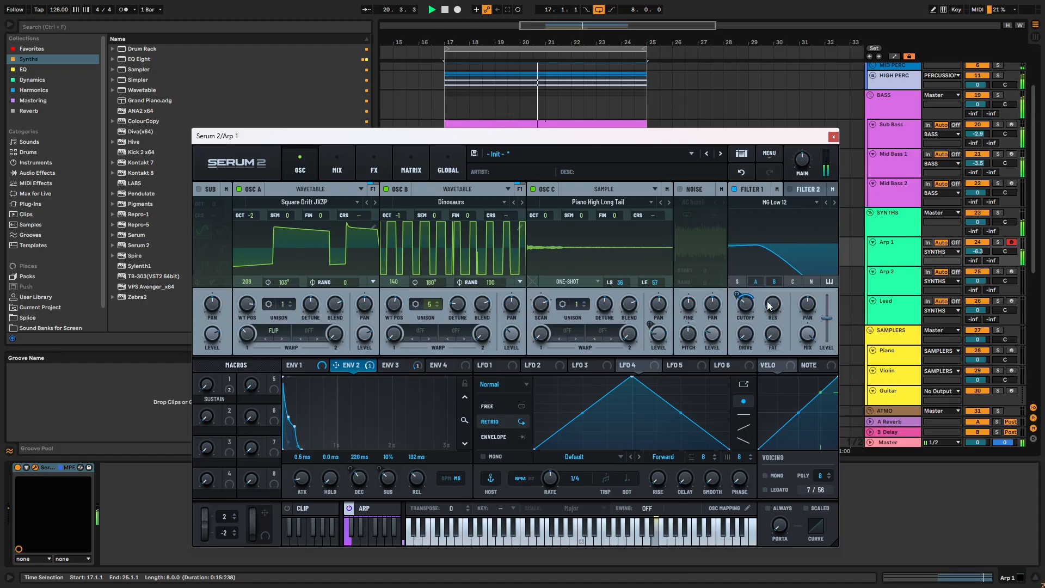
{"action": "left_click_drag", "start_coordinate": [747, 275], "coordinate": [751, 316]}
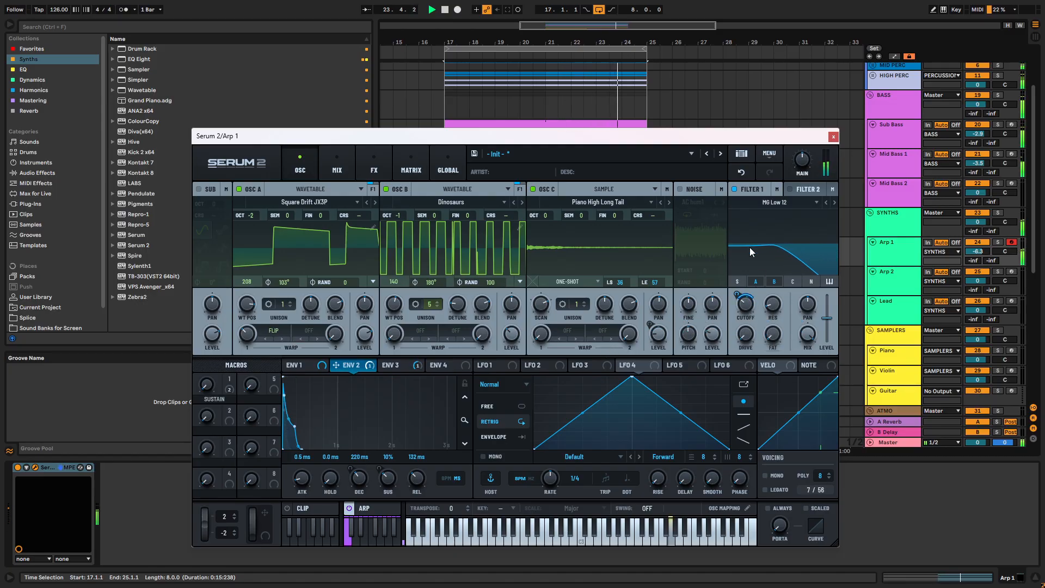
{"action": "left_click", "coordinate": [793, 281]}
{"action": "mouse_move", "coordinate": [659, 333]}
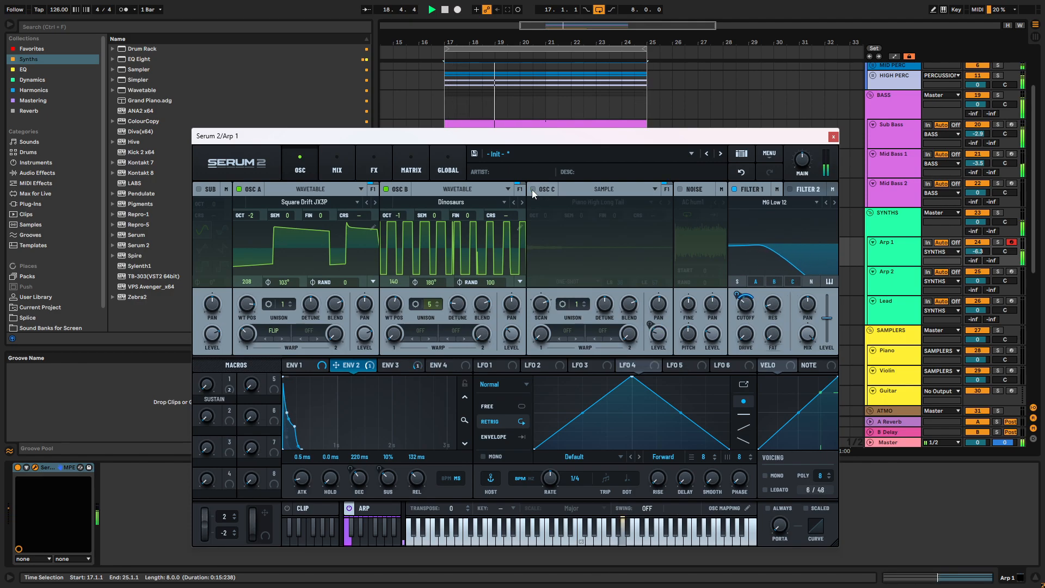
- Solo the Arp 1 track and raise oscillator C's level
{"action": "key", "text": "space"}
{"action": "left_click", "coordinate": [997, 242]}
{"action": "key", "text": "space"}
{"action": "mouse_move", "coordinate": [657, 333]}
{"action": "left_mouse_down"}
{"action": "mouse_move", "coordinate": [659, 302]}
{"action": "mouse_move", "coordinate": [658, 318]}
{"action": "left_mouse_up"}
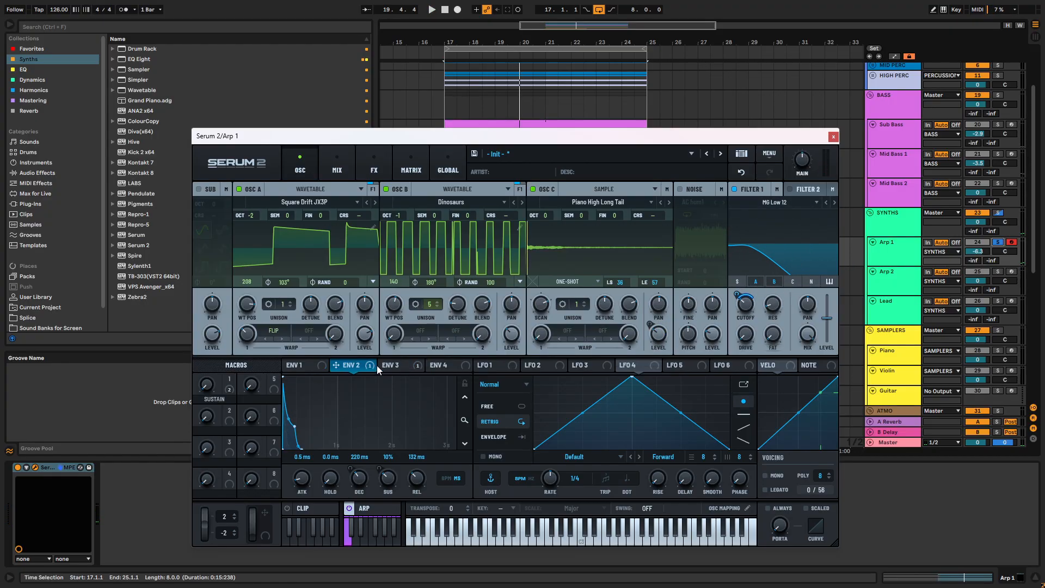
- Turn on Filter 2, route oscillator C through it and play the loop
{"action": "left_click", "coordinate": [790, 189]}
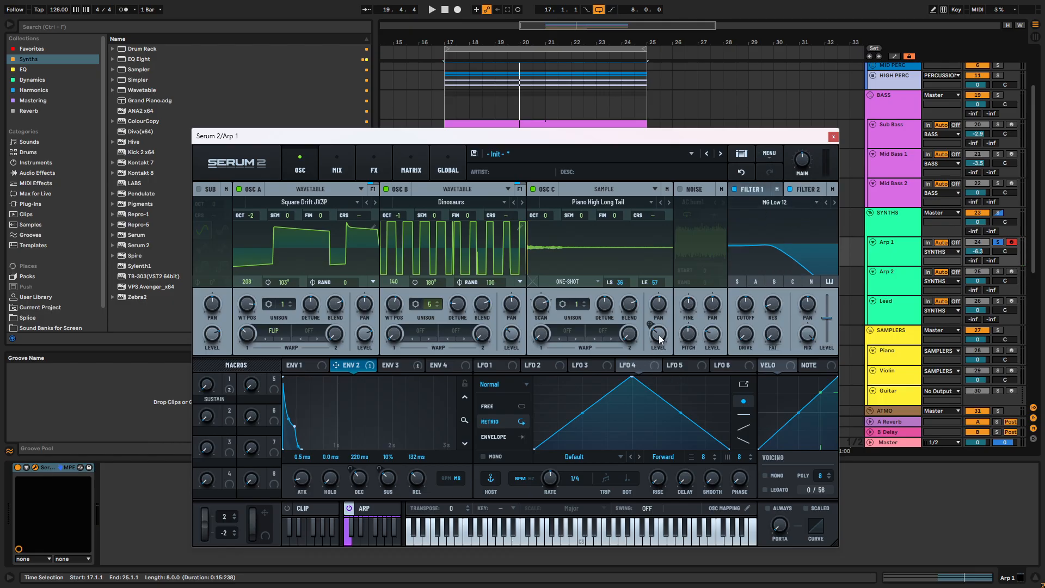
{"action": "key", "text": "space"}
{"action": "left_click", "coordinate": [755, 281]}
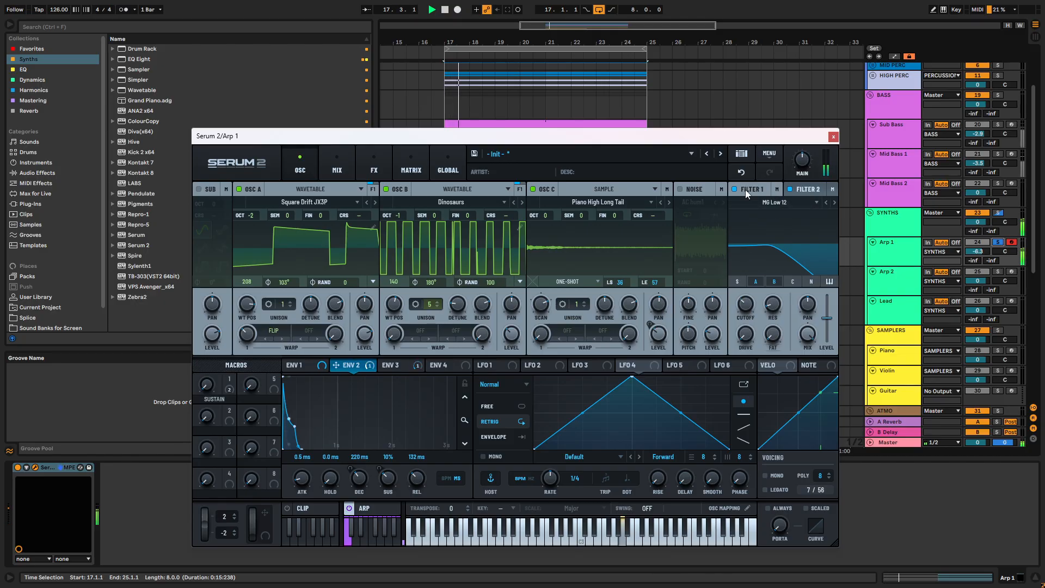
{"action": "key", "text": "space"}
{"action": "left_click", "coordinate": [808, 189]}
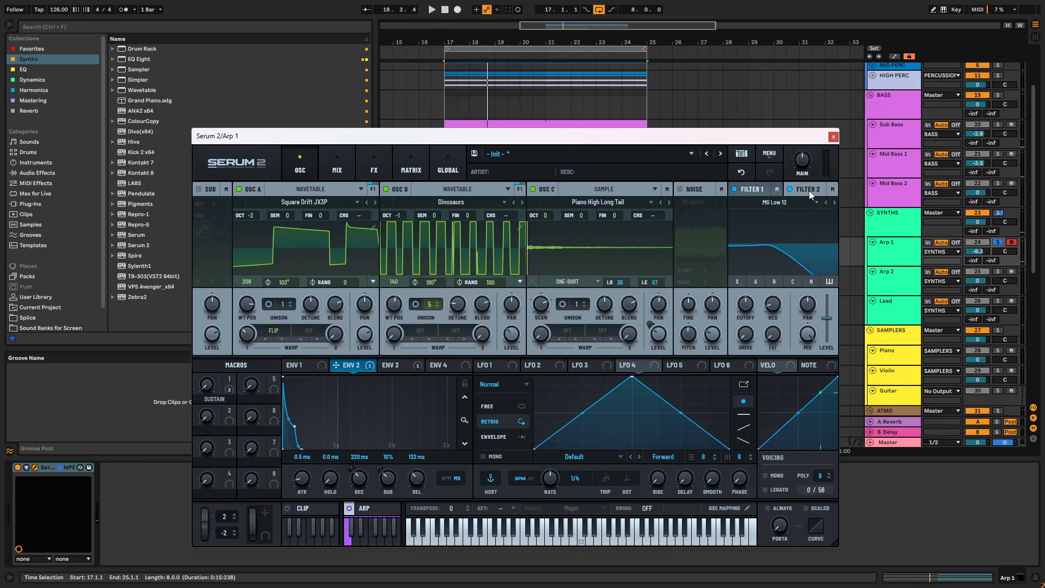
{"action": "key", "text": "space"}
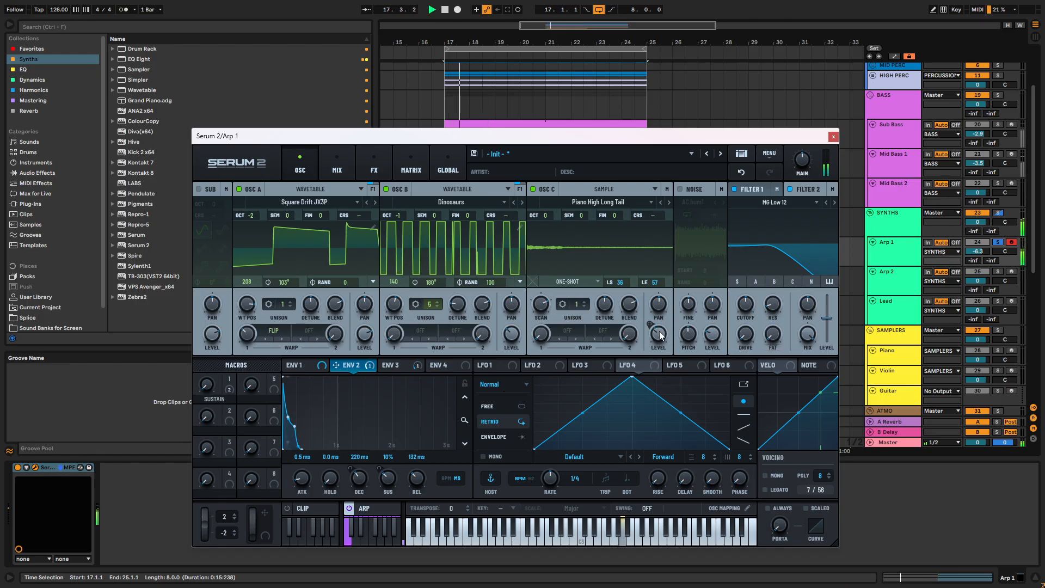
{"action": "left_click", "coordinate": [397, 366]}
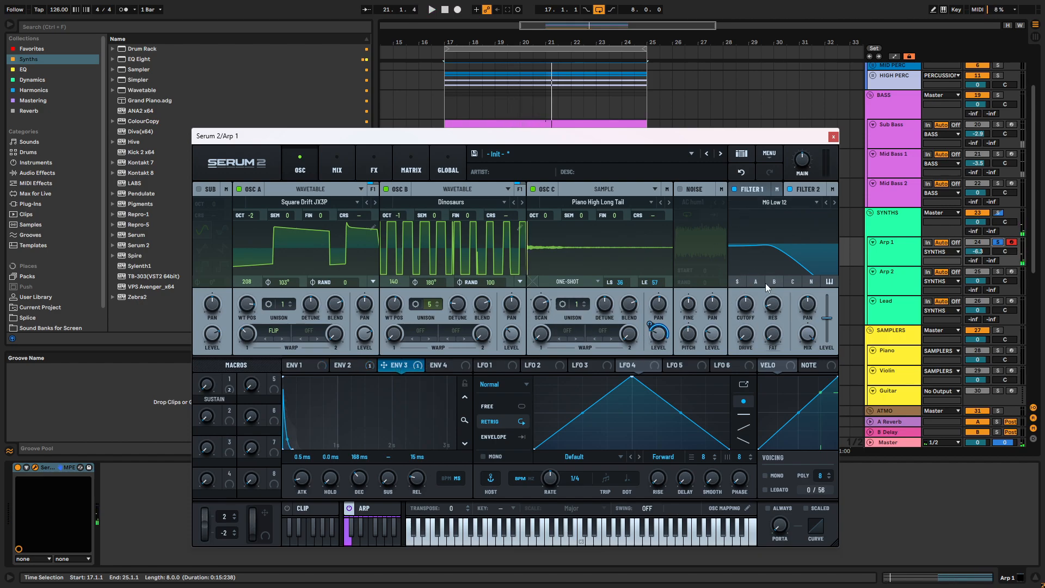
{"action": "left_click", "coordinate": [792, 282]}
{"action": "key", "text": "space"}
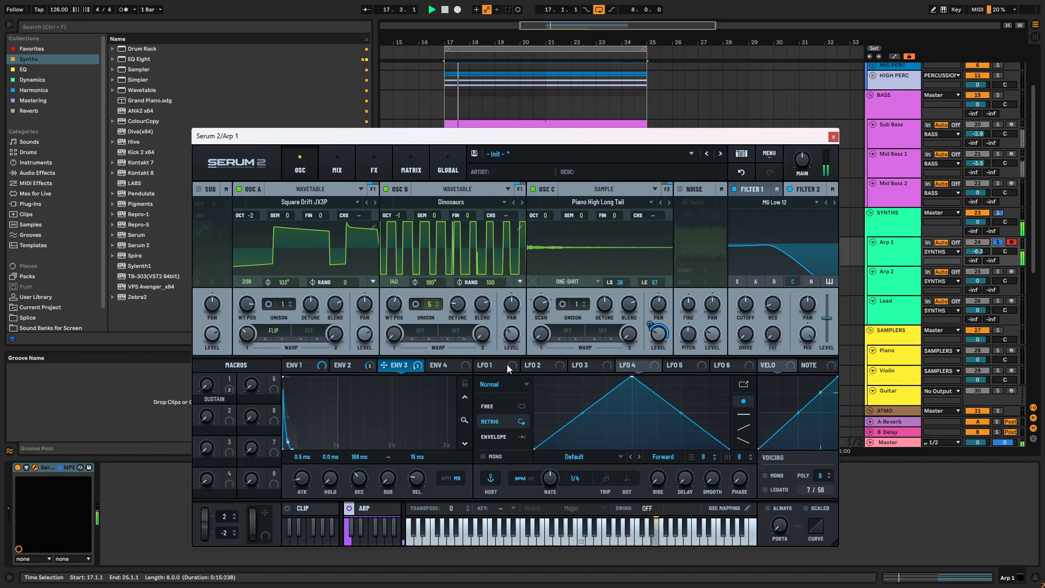
- Try modulating Filter 2's cutoff with Envelope 3 and remove that modulator
{"action": "left_click_drag", "start_coordinate": [395, 368], "coordinate": [738, 327]}
{"action": "left_click", "coordinate": [448, 363]}
{"action": "left_click", "coordinate": [403, 367]}
{"action": "right_click", "coordinate": [744, 306]}
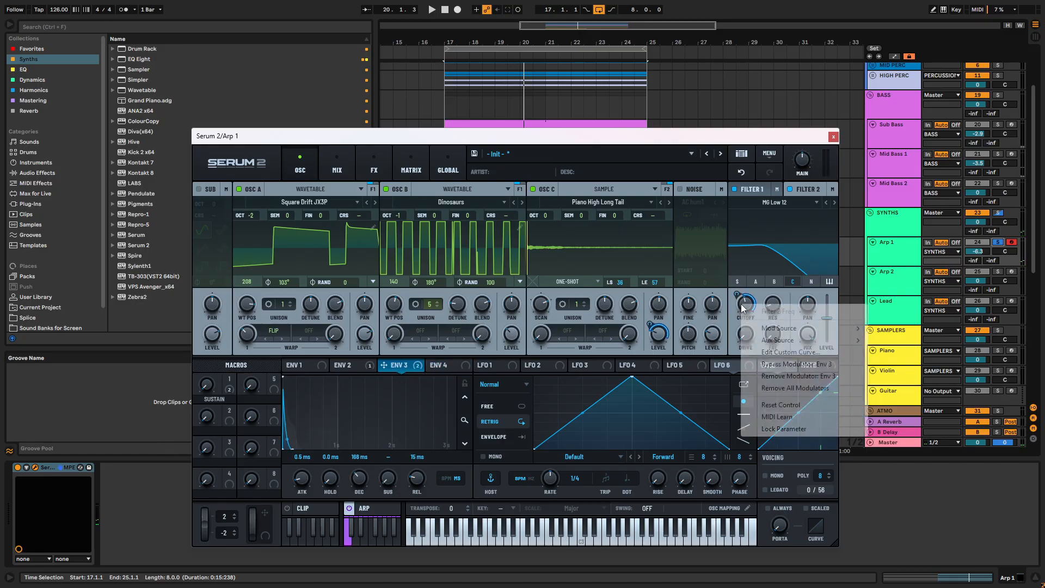
{"action": "left_click", "coordinate": [834, 376]}
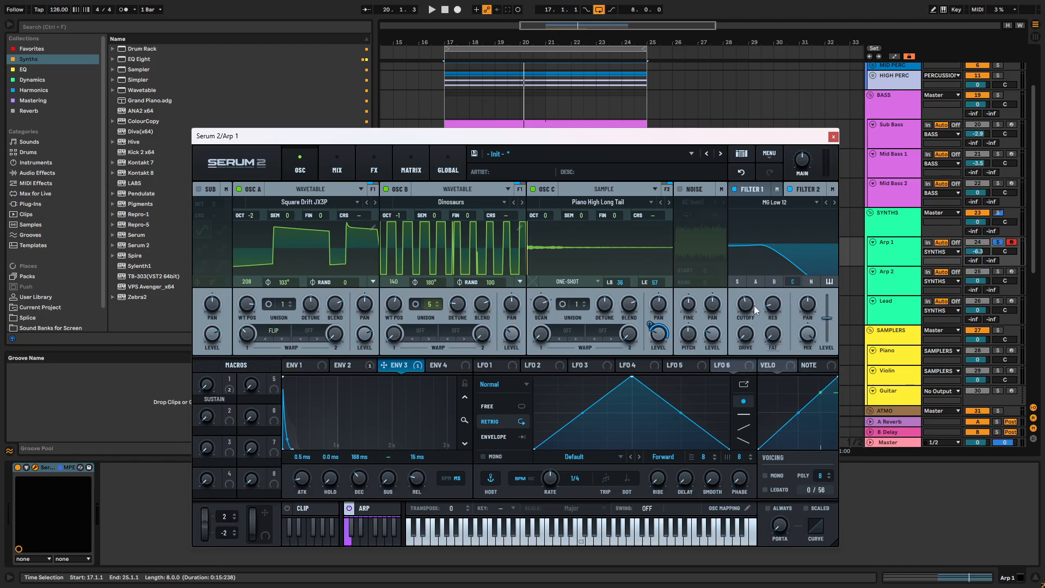
- Modulate Filter 2's cutoff with Envelope 4, set to 560 ms decay, 1% sustain and 205 ms release
{"action": "left_click", "coordinate": [441, 364]}
{"action": "left_click_drag", "start_coordinate": [431, 365], "coordinate": [746, 318]}
{"action": "key", "text": "space"}
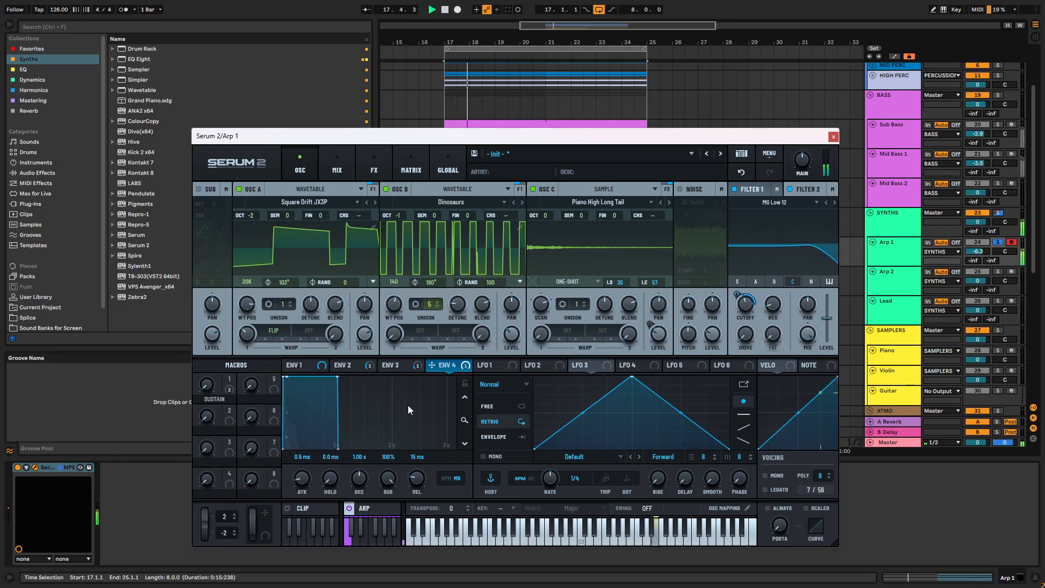
{"action": "left_click_drag", "start_coordinate": [337, 378], "coordinate": [301, 449]}
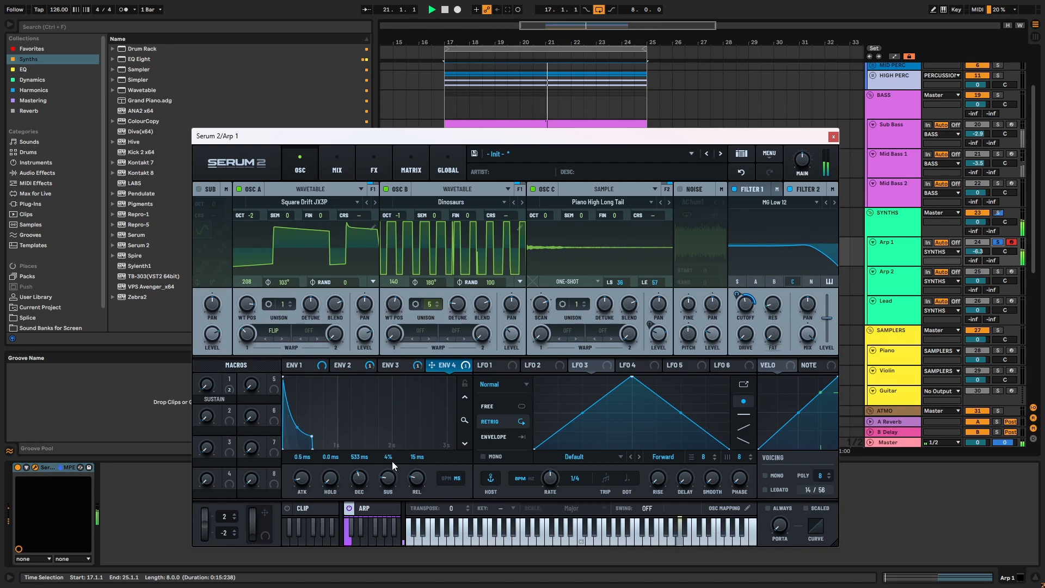
{"action": "left_click_drag", "start_coordinate": [362, 489], "coordinate": [388, 477]}
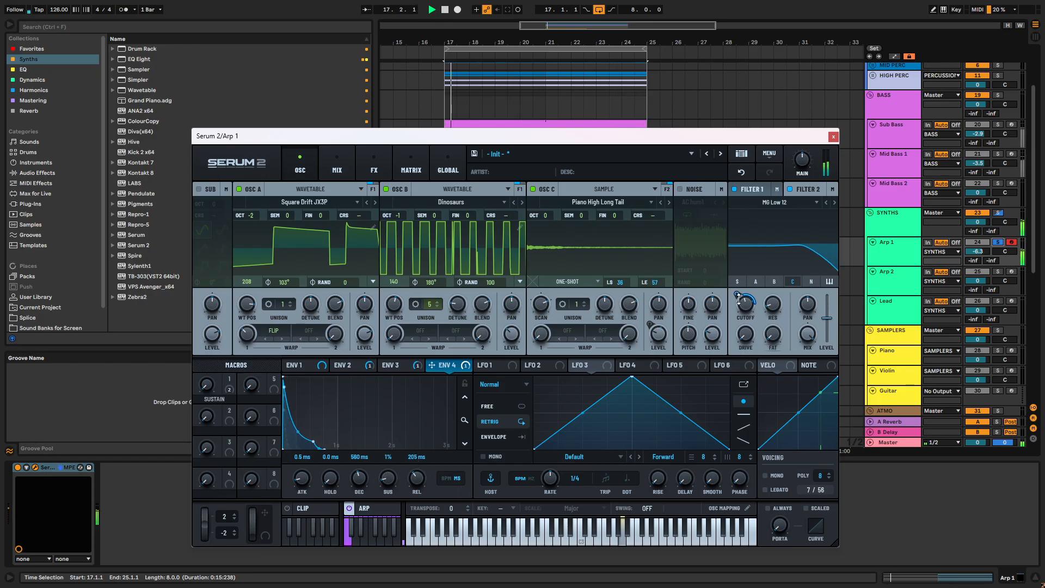
- Reduce Envelope 4's modulation depth on Filter 2's cutoff and play the loop to hear it
{"action": "mouse_move", "coordinate": [739, 297]}
{"action": "left_click_drag", "start_coordinate": [738, 299], "coordinate": [738, 300]}
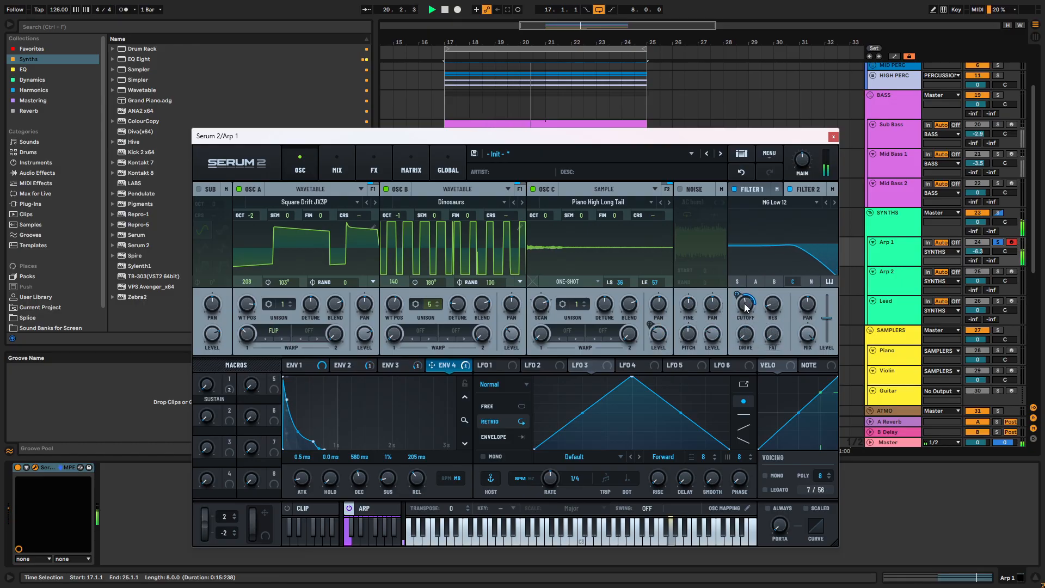
{"action": "key", "text": "space"}
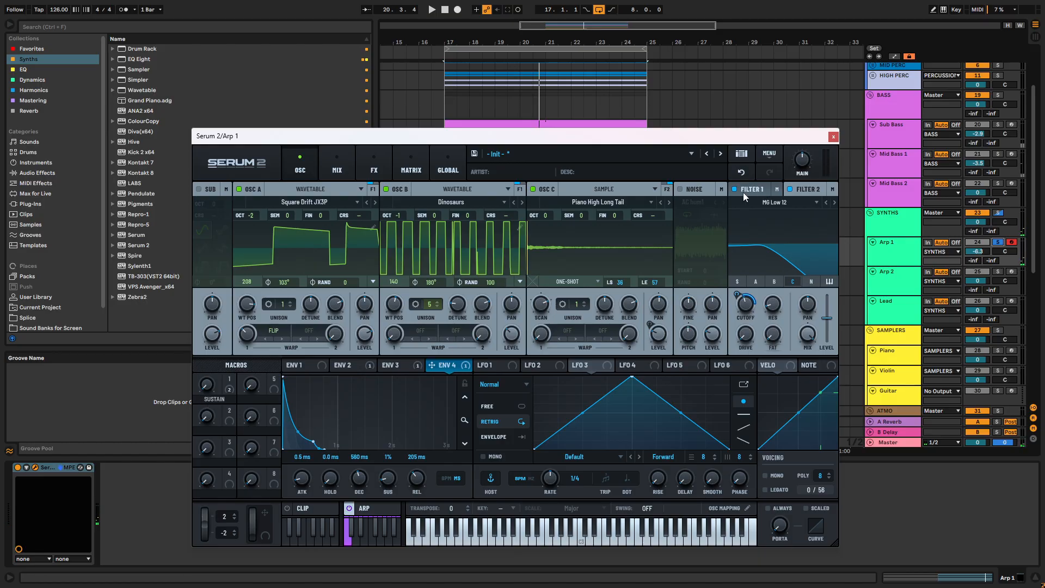
{"action": "key", "text": "space"}
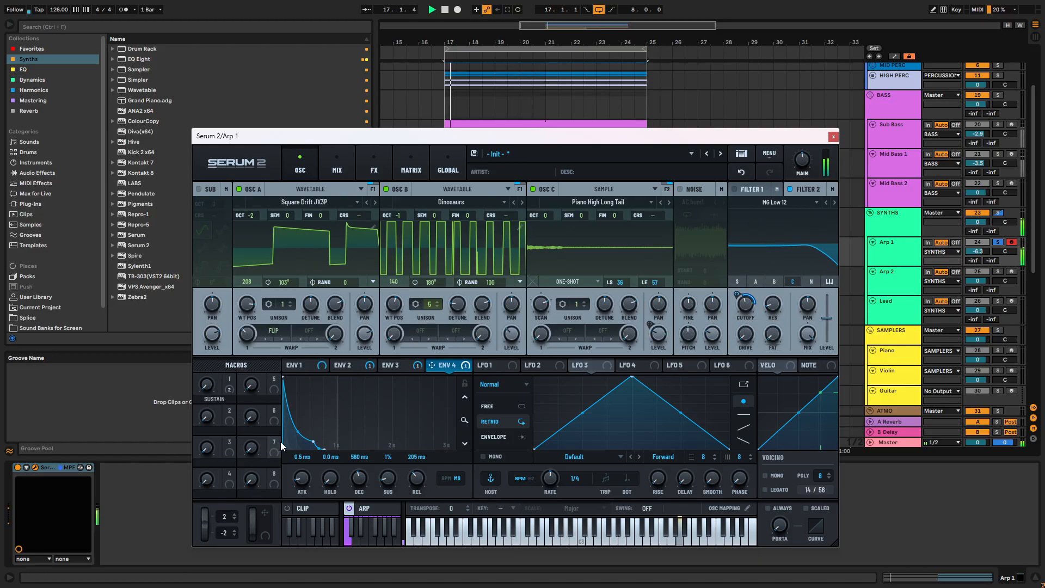
{"action": "key", "text": "space"}
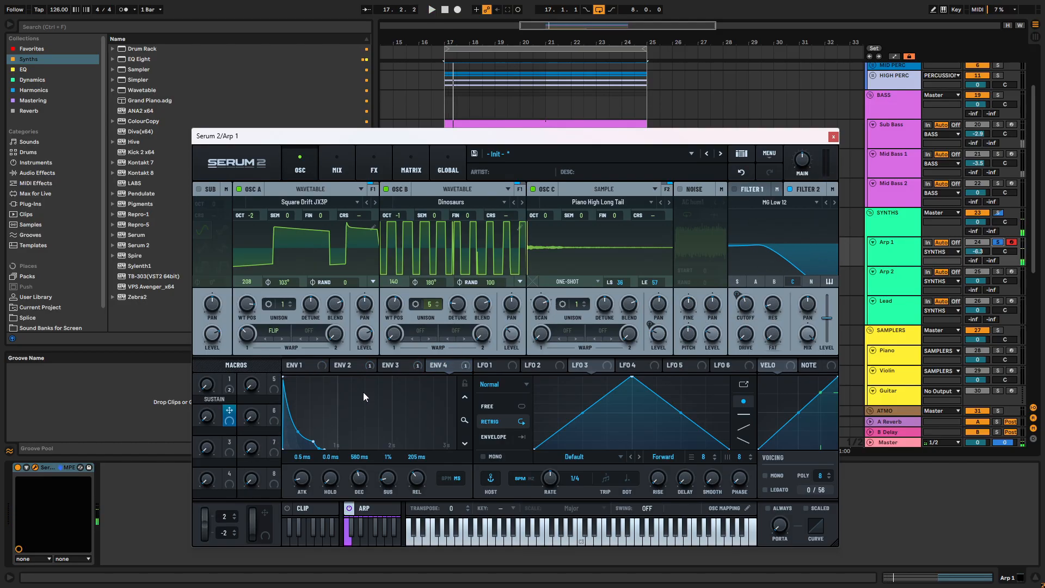
- Assign Macro 2 to Filter 1's cutoff and reduce its modulation amount while the loop plays
{"action": "left_click", "coordinate": [747, 192]}
{"action": "key", "text": "space"}
{"action": "key", "text": "space"}
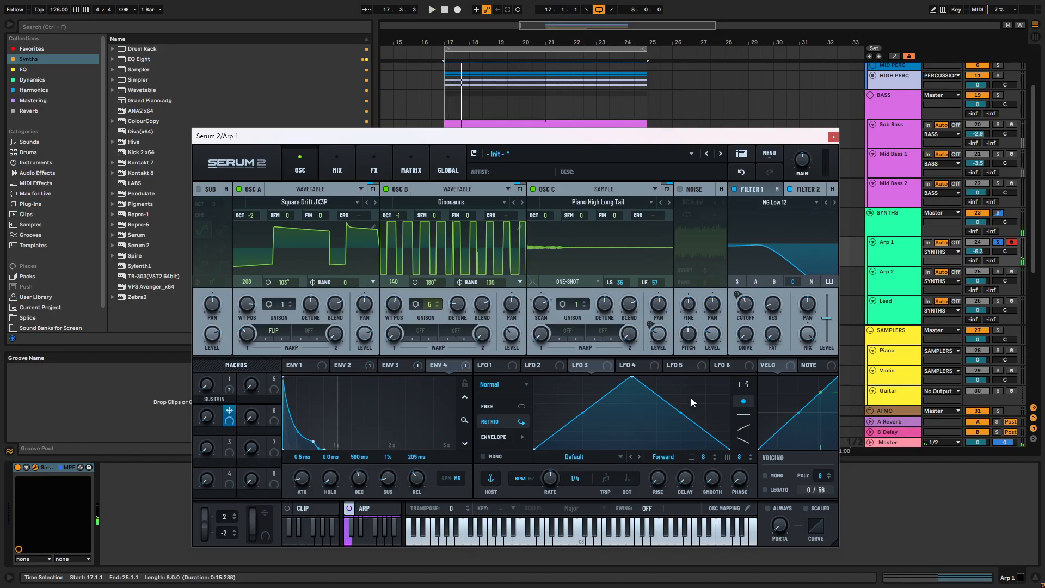
{"action": "left_click", "coordinate": [747, 191]}
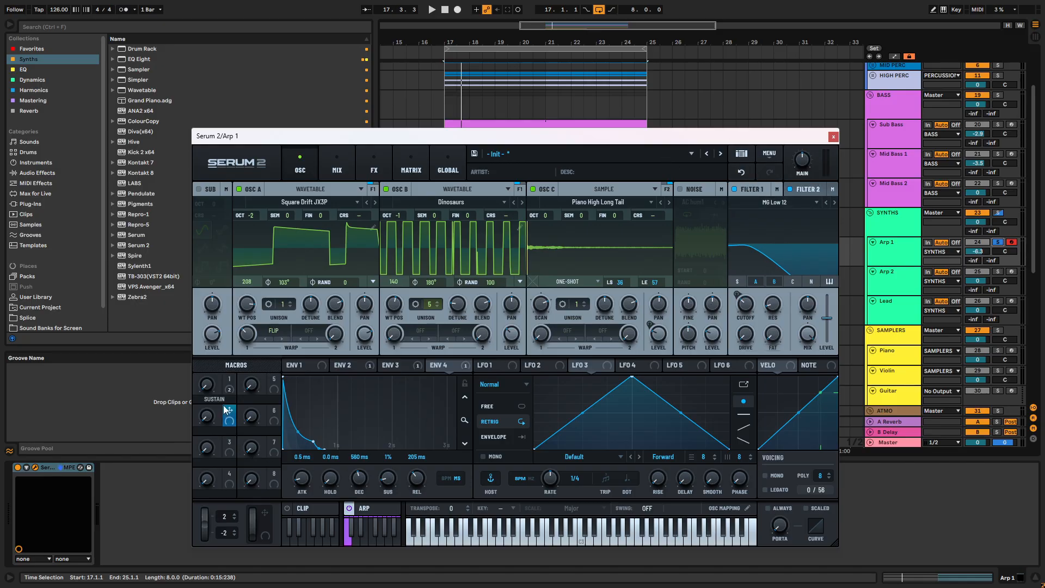
{"action": "left_click_drag", "start_coordinate": [229, 416], "coordinate": [746, 306]}
{"action": "key", "text": "space"}
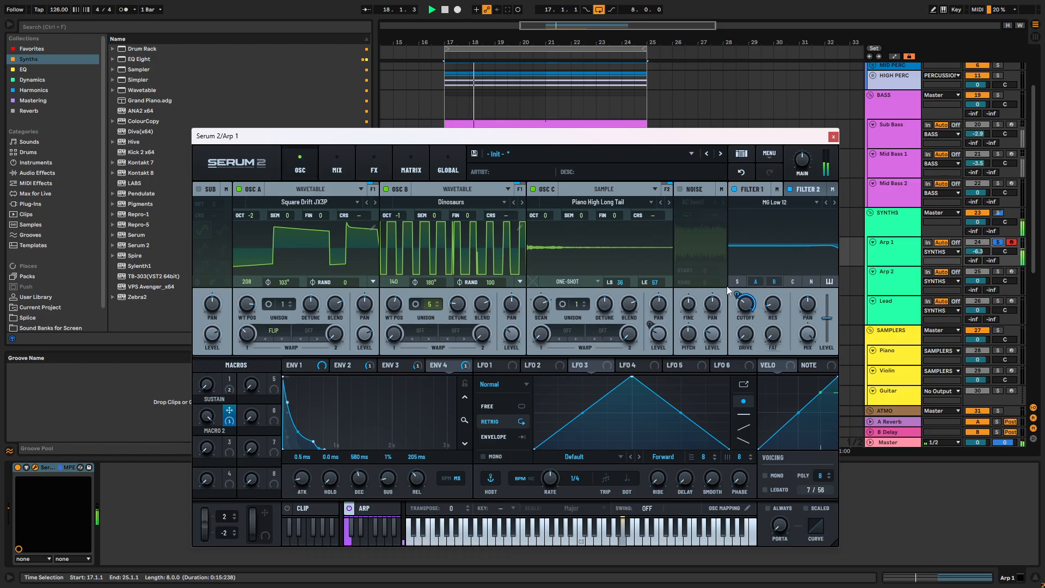
{"action": "left_click_drag", "start_coordinate": [737, 295], "coordinate": [737, 310]}
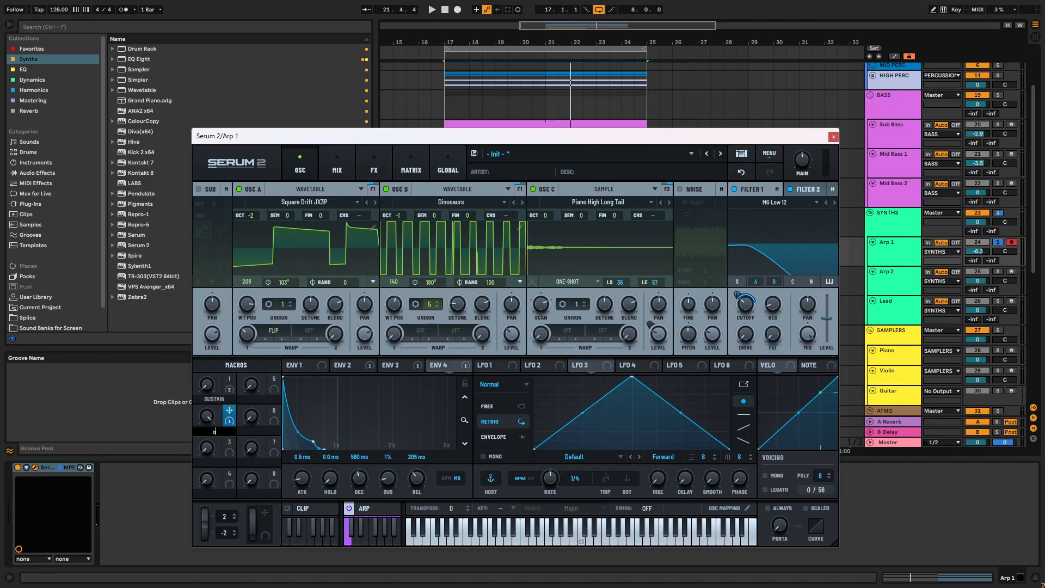
- Rename Macro 2 as OPEN and restart playback
{"action": "type", "text": "OPEN"}
{"action": "key", "text": "Return"}
{"action": "key", "text": "space"}
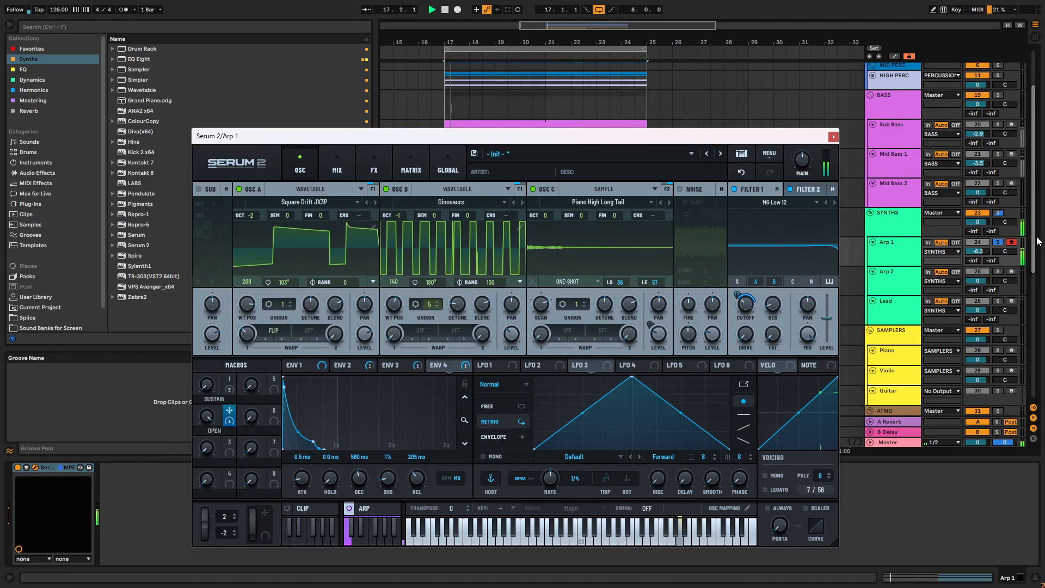
- Assign the OPEN macro to Filter 2's cutoff as well, then adjust its modulation amount and the cutoff
{"action": "left_click", "coordinate": [796, 188]}
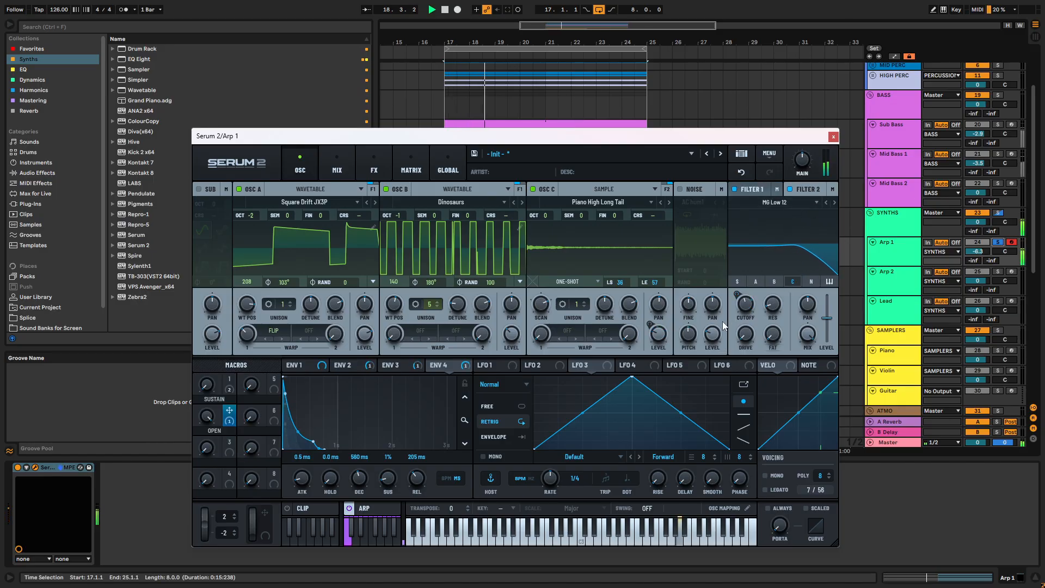
{"action": "left_click_drag", "start_coordinate": [230, 421], "coordinate": [740, 298]}
{"action": "mouse_move", "coordinate": [737, 297]}
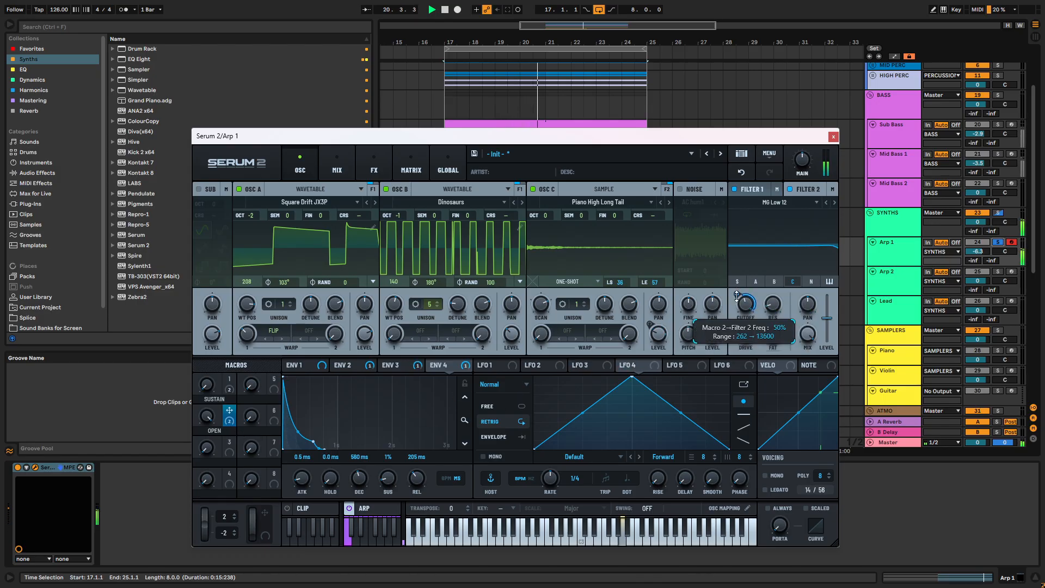
{"action": "left_click_drag", "start_coordinate": [217, 492], "coordinate": [228, 581]}
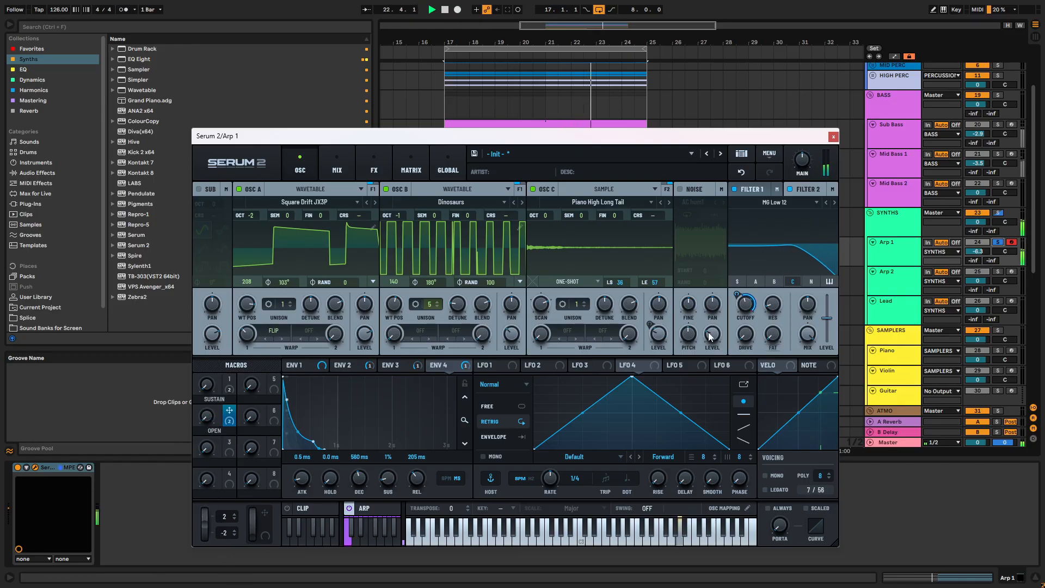
{"action": "mouse_move", "coordinate": [744, 304]}
{"action": "left_mouse_down"}
{"action": "mouse_move", "coordinate": [744, 320]}
{"action": "mouse_move", "coordinate": [749, 310]}
{"action": "left_mouse_up"}
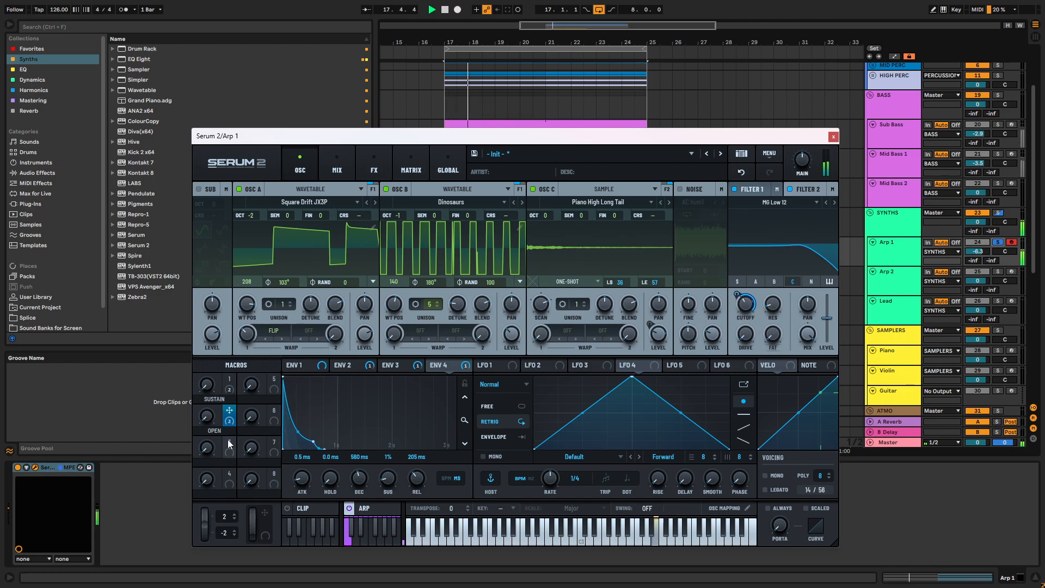
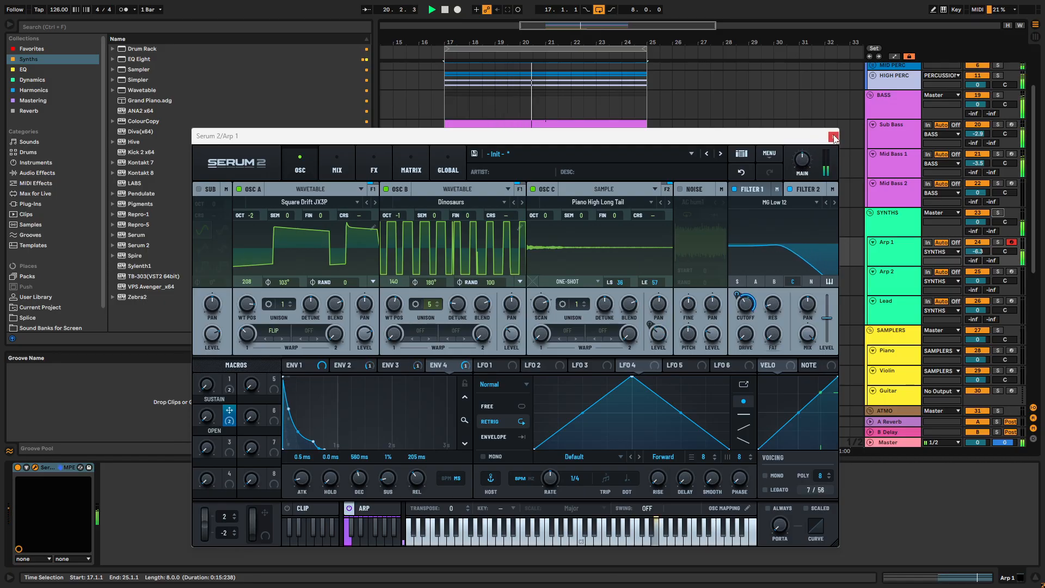
- Close Arp 1's Serum 2 window, stop playback and select bars 17 to 21 on the Mid Bass 2 track
{"action": "left_click", "coordinate": [834, 136]}
{"action": "key", "text": "space"}
{"action": "left_click", "coordinate": [891, 185]}
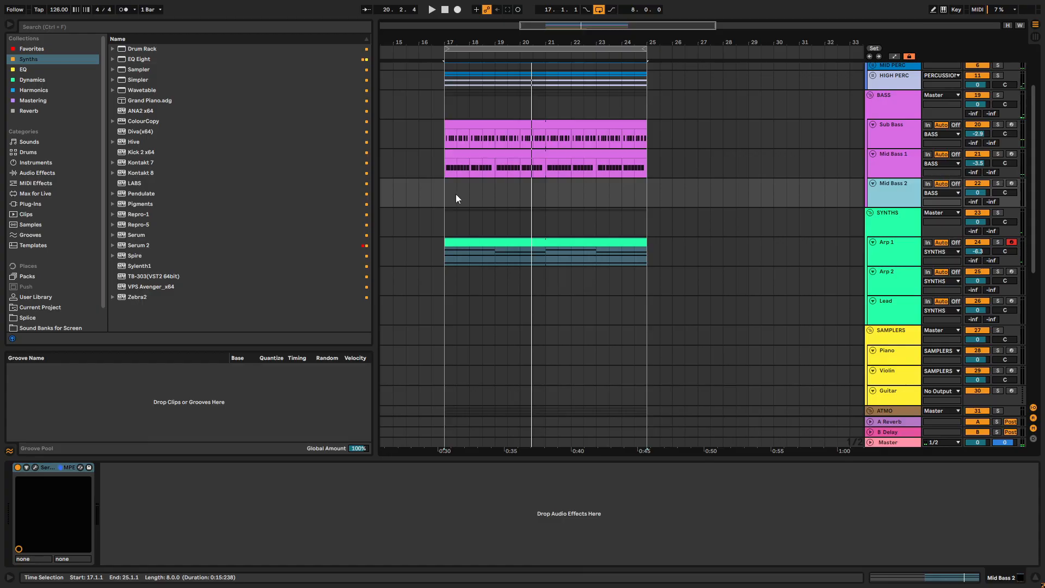
{"action": "left_click_drag", "start_coordinate": [442, 189], "coordinate": [540, 196]}
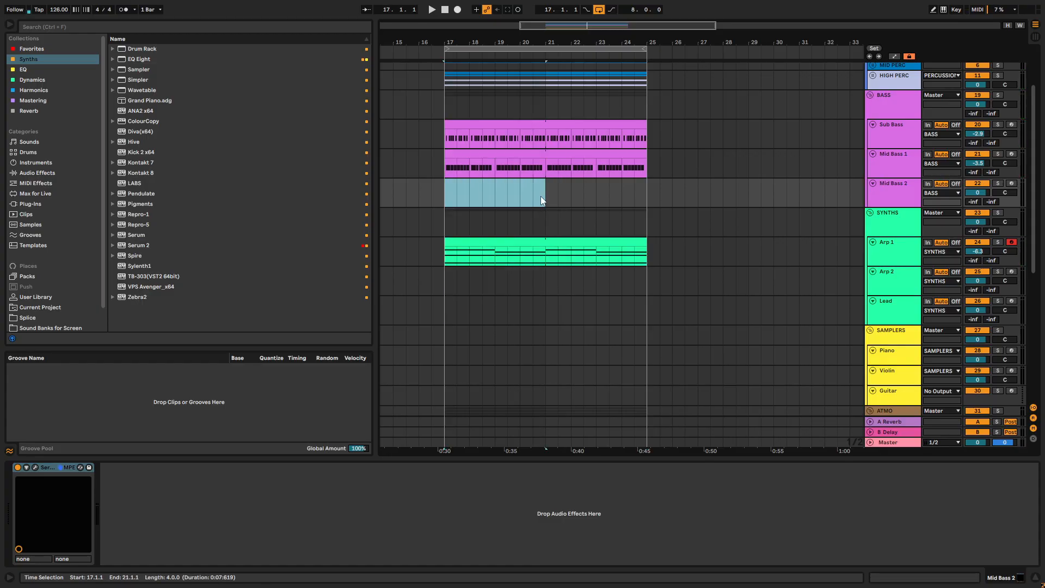
- Play the loop while reviewing the atmosphere, drone and FX tracks, then stop playback
{"action": "scroll", "coordinate": [876, 246], "scroll_direction": "down", "scroll_amount": 10}
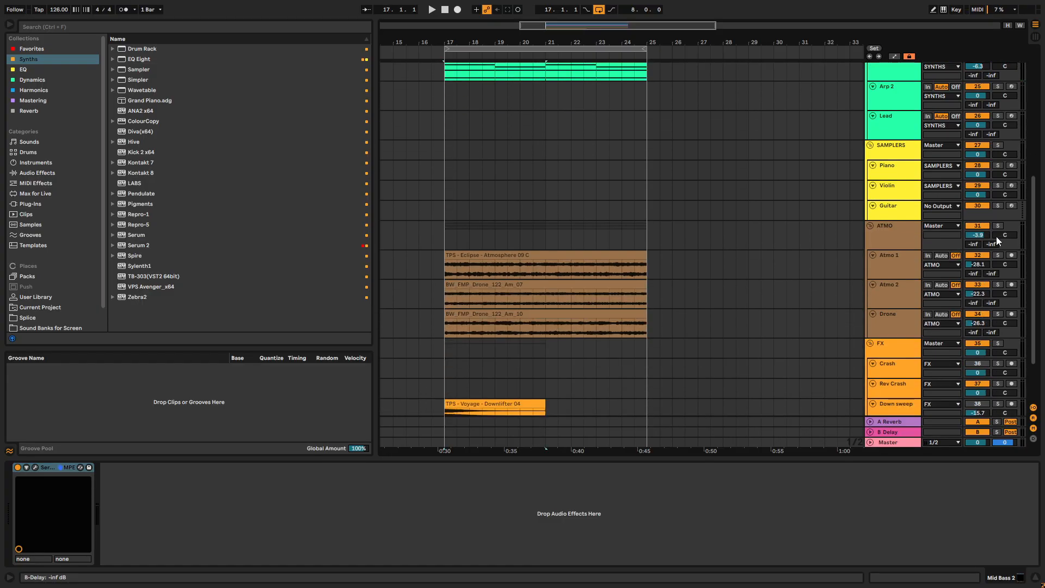
{"action": "scroll", "coordinate": [958, 294], "scroll_direction": "down", "scroll_amount": 1}
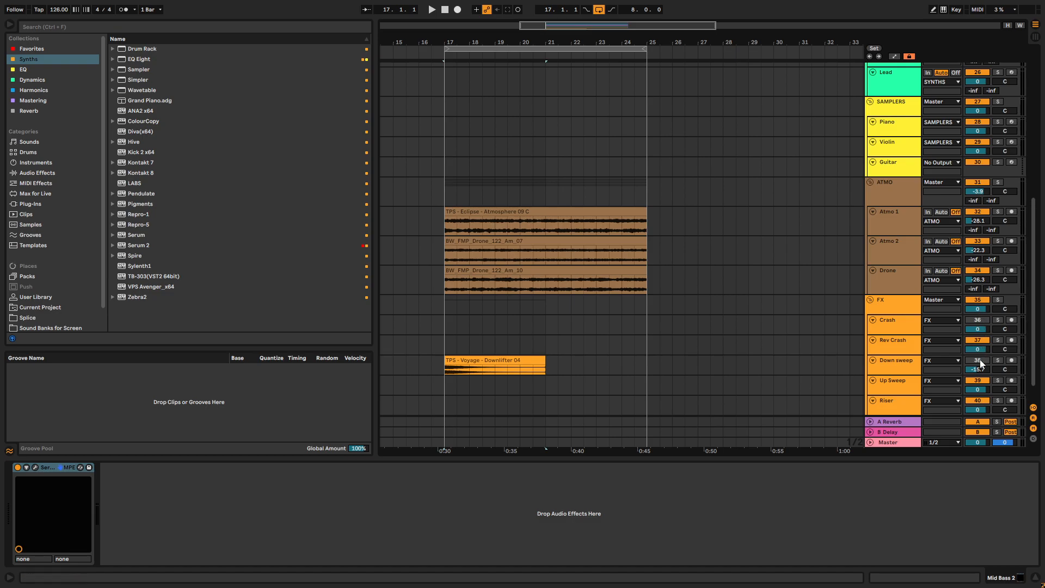
{"action": "key", "text": "space"}
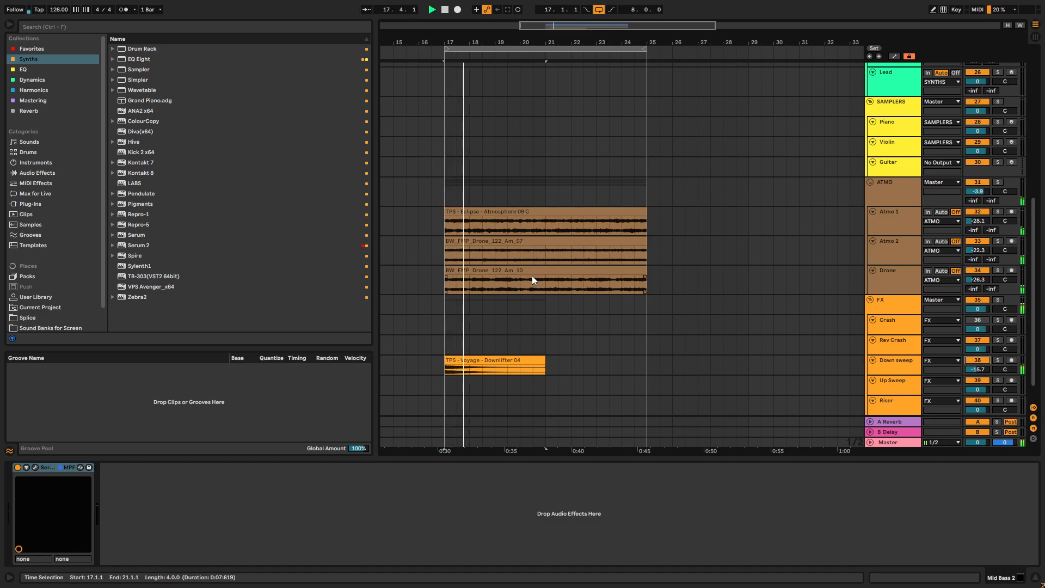
{"action": "scroll", "coordinate": [546, 276], "scroll_direction": "up", "scroll_amount": 2}
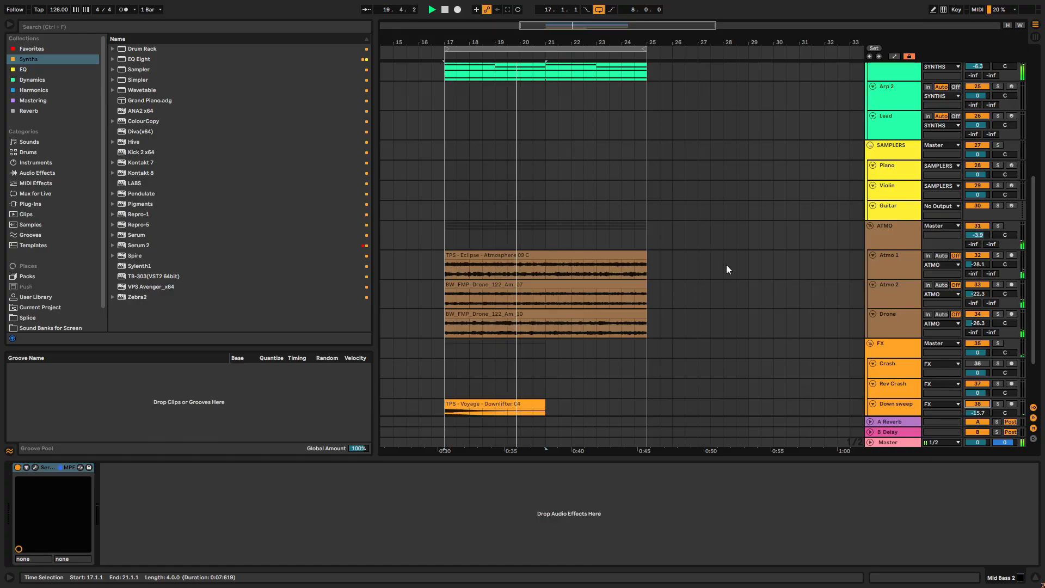
{"action": "key", "text": "space"}
{"action": "scroll", "coordinate": [762, 200], "scroll_direction": "up", "scroll_amount": 7}
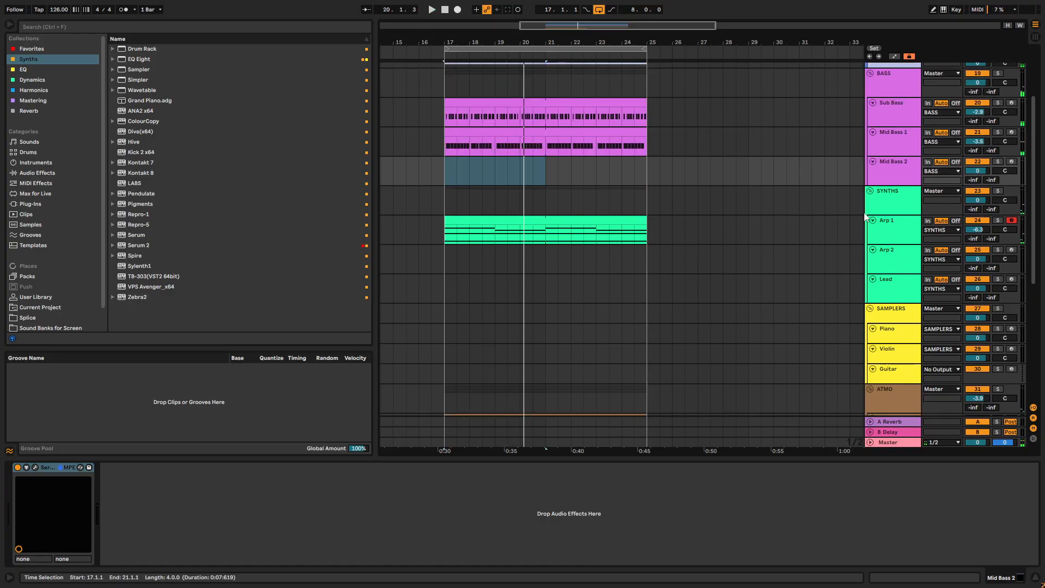
{"action": "scroll", "coordinate": [867, 180], "scroll_direction": "up", "scroll_amount": 4}
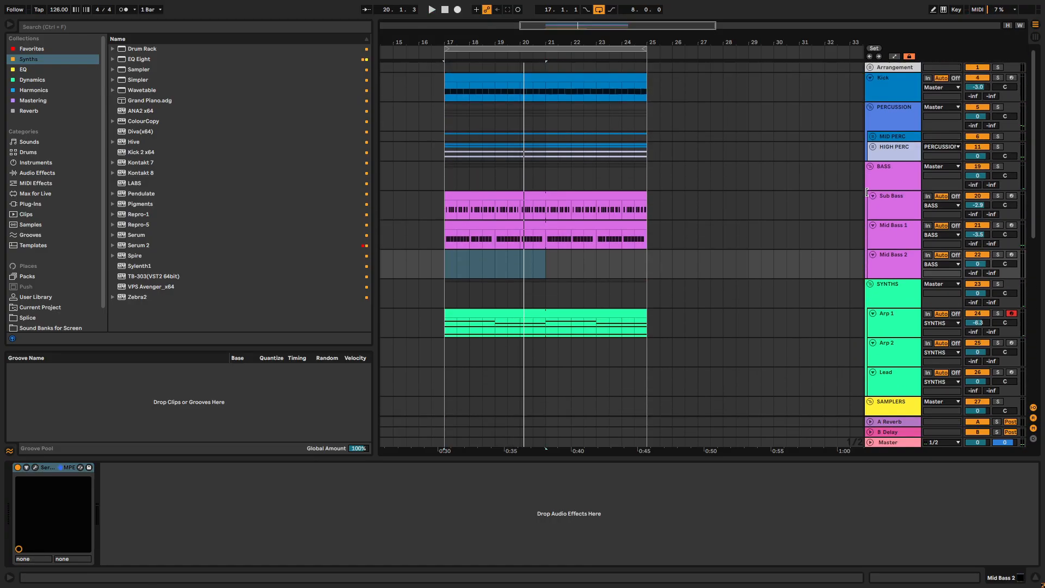
- Unfold the HIGH PERC group and audition its hat and percussion loops in solo
{"action": "left_click", "coordinate": [873, 147]}
{"action": "key", "text": "space"}
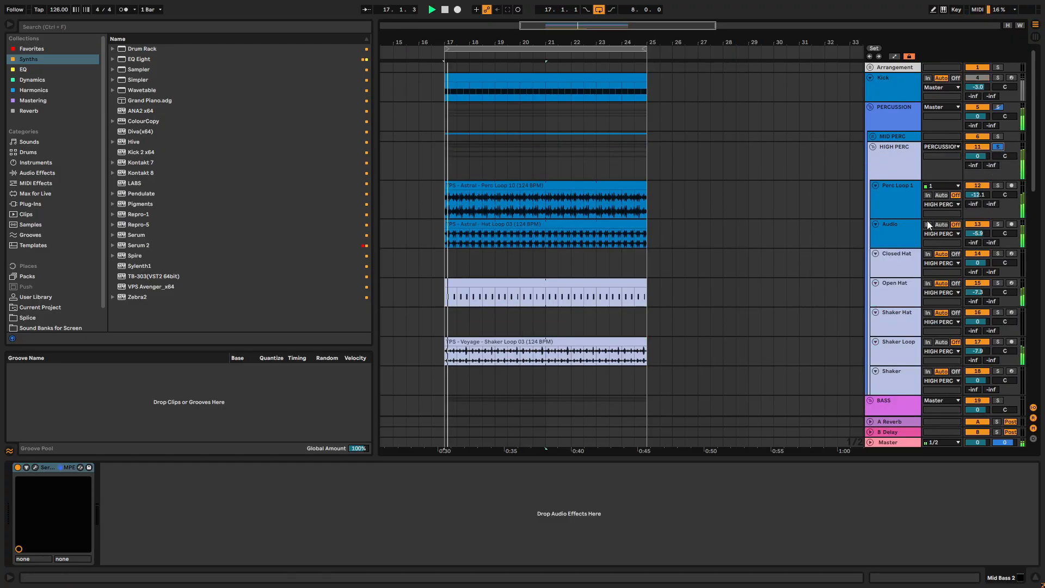
{"action": "scroll", "coordinate": [866, 240], "scroll_direction": "down", "scroll_amount": 2}
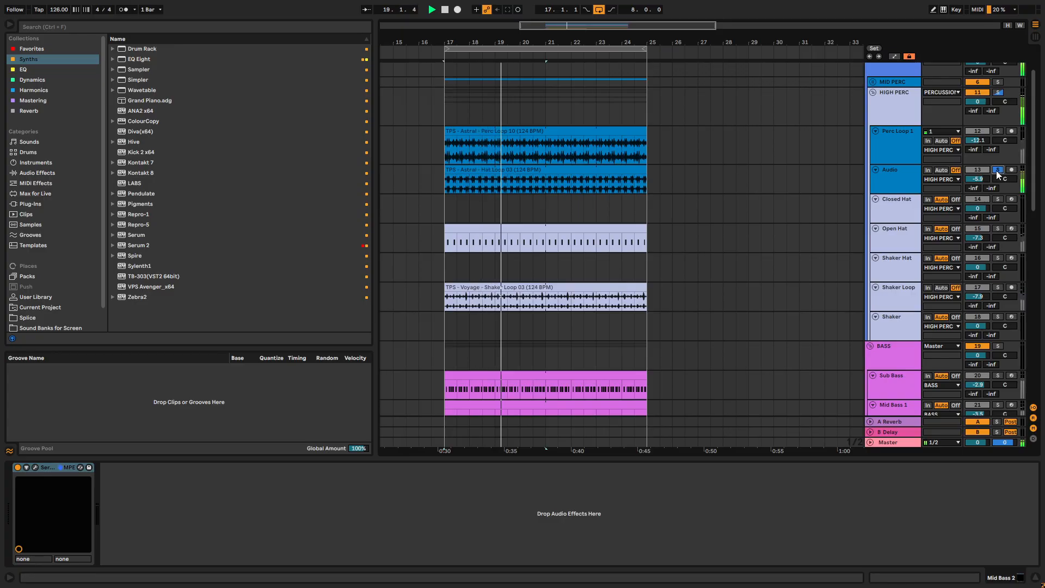
{"action": "left_click", "coordinate": [998, 131]}
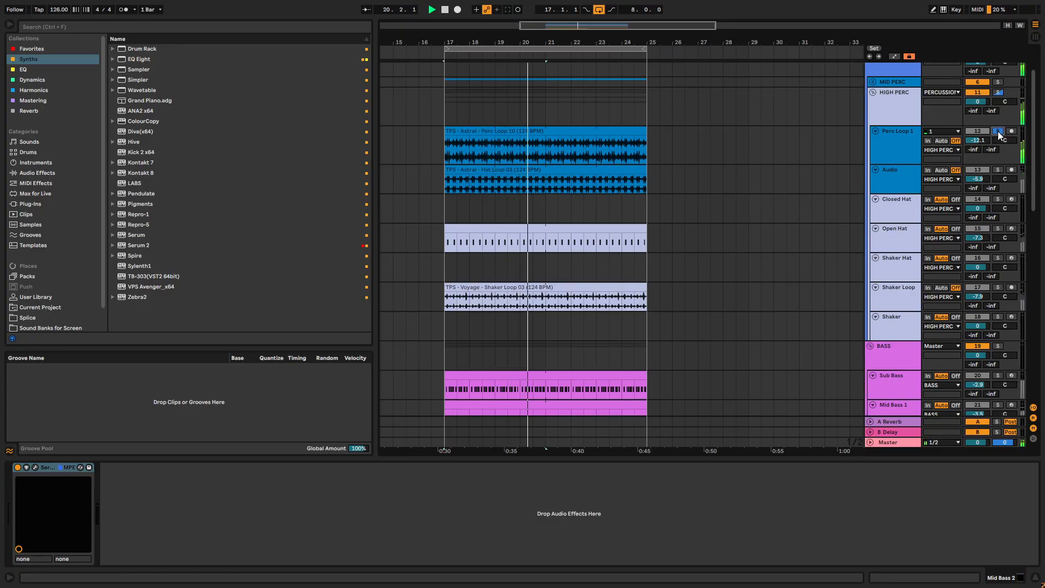
{"action": "scroll", "coordinate": [991, 254], "scroll_direction": "down", "scroll_amount": 8}
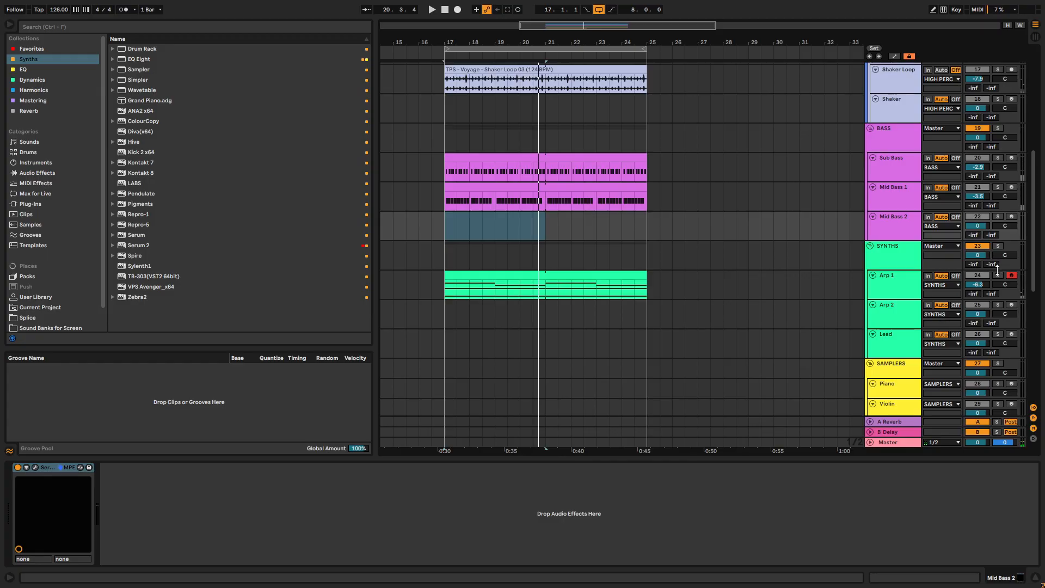
- Audition Arp 1 together with the Shaker Loop in solo, then play the full mix without solos
{"action": "key", "text": "space"}
{"action": "scroll", "coordinate": [962, 146], "scroll_direction": "up", "scroll_amount": 2}
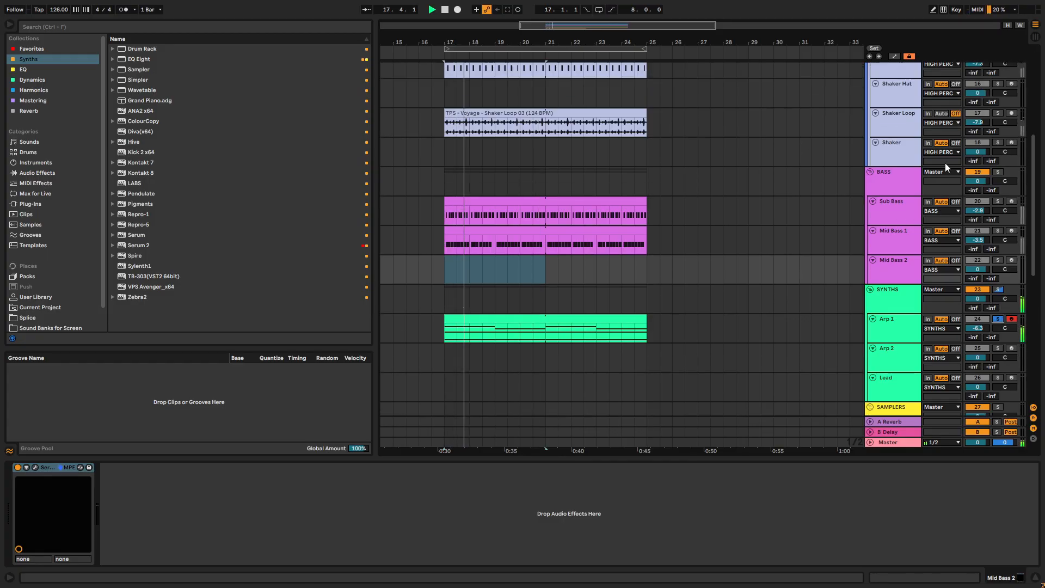
{"action": "left_click", "coordinate": [998, 124]}
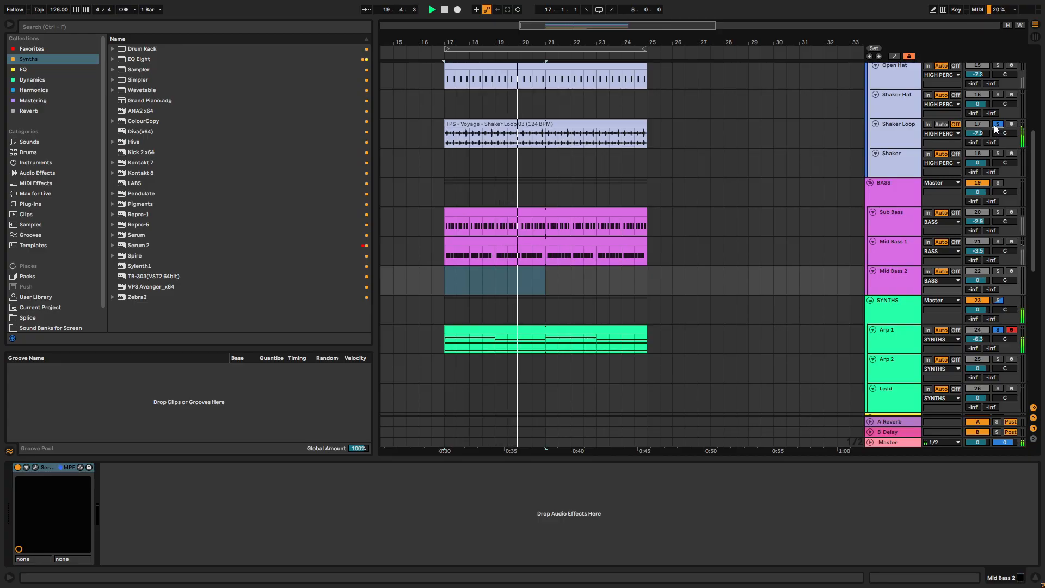
{"action": "key", "text": "ctrl+l"}
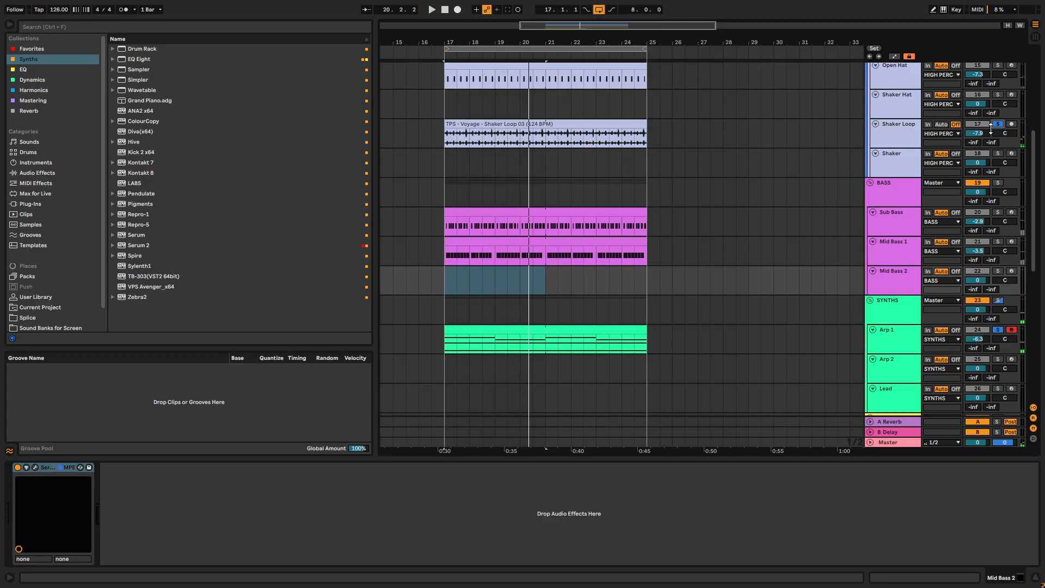
{"action": "left_click", "coordinate": [998, 126]}
{"action": "key", "text": "space"}
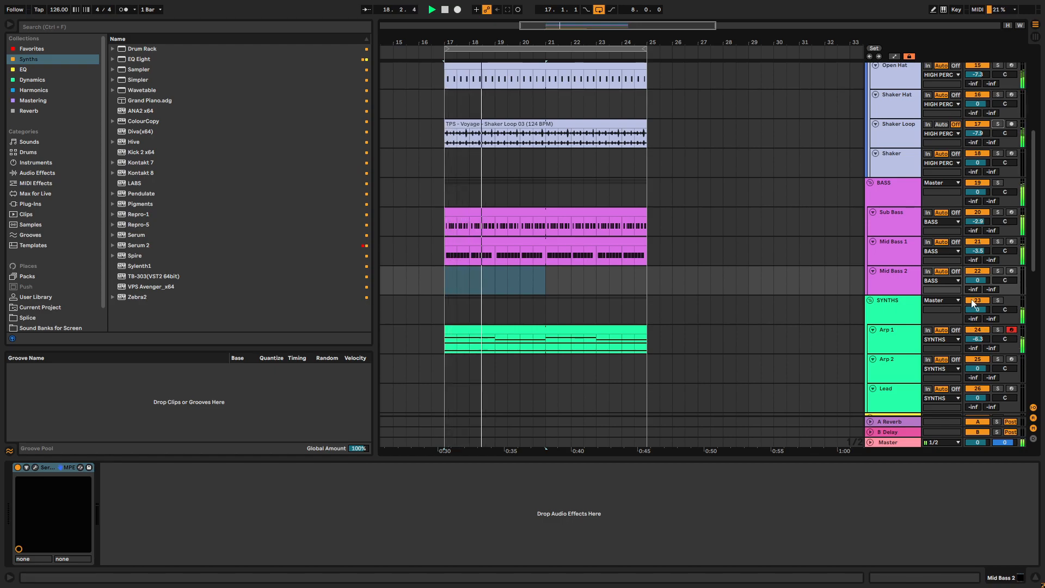
- Copy the Mid Bass 1 clips from bars 17–25 to bar 25 as a spare version
{"action": "left_click", "coordinate": [559, 243]}
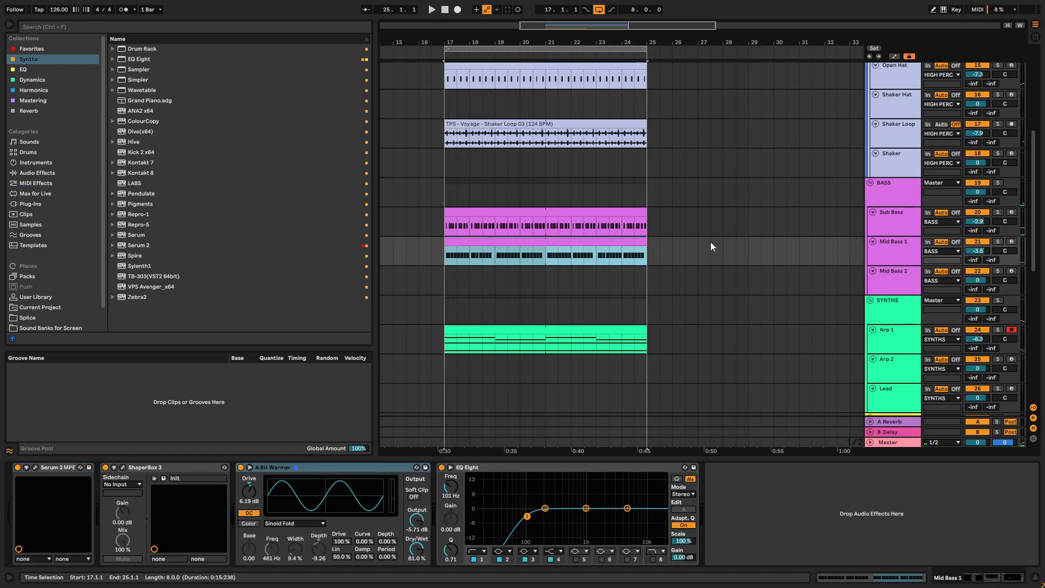
{"action": "left_click", "coordinate": [540, 220]}
{"action": "left_click_drag", "start_coordinate": [520, 243], "coordinate": [723, 243]}
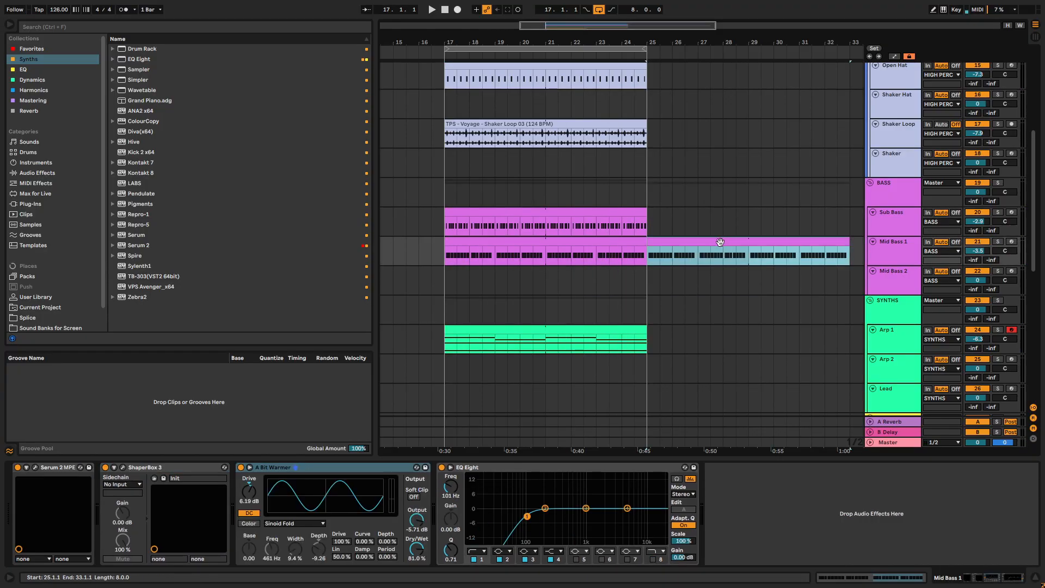
- Open the original Mid Bass 1 clip at bar 17 in an enlarged note editor and delete all its A3 notes
{"action": "double_click", "coordinate": [544, 237]}
{"action": "key", "text": "space"}
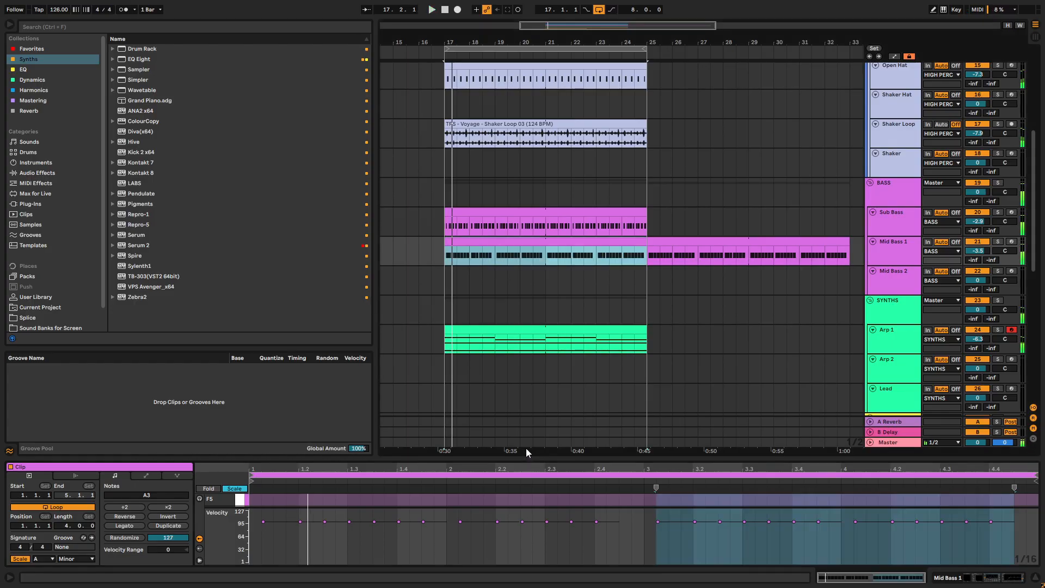
{"action": "left_click_drag", "start_coordinate": [532, 457], "coordinate": [539, 180]}
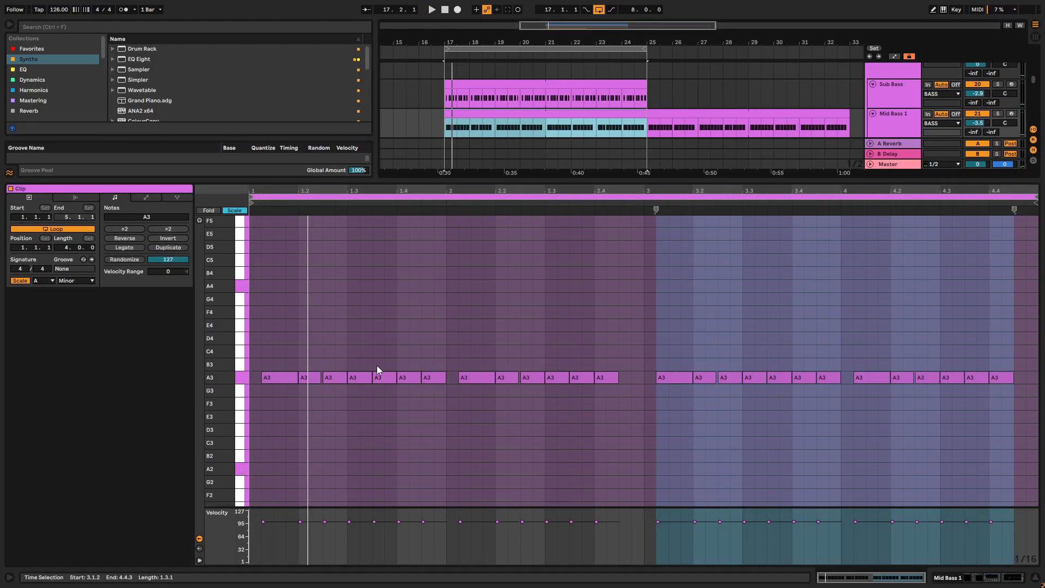
{"action": "left_click_drag", "start_coordinate": [1007, 353], "coordinate": [289, 441]}
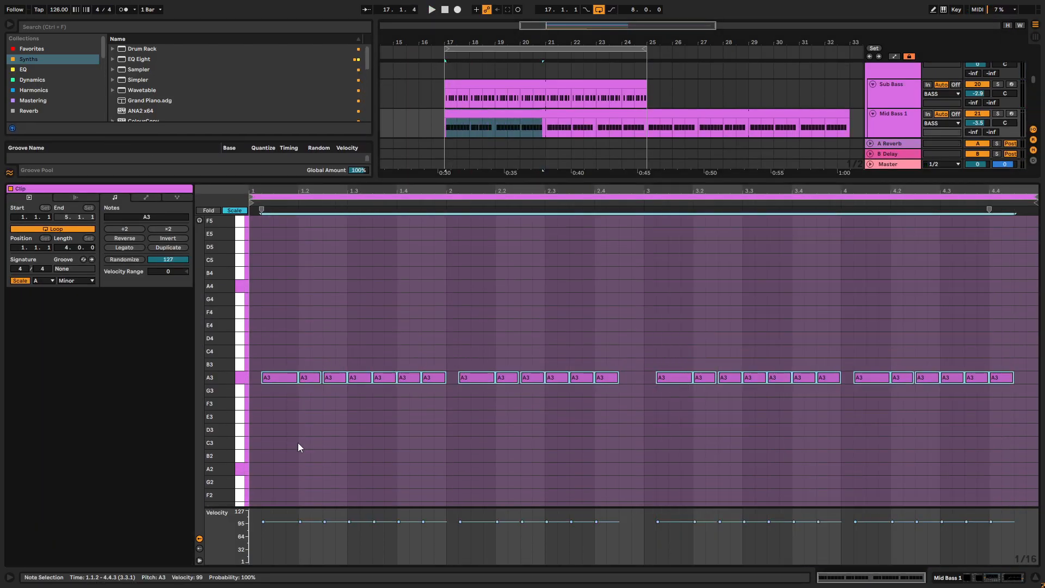
{"action": "key", "text": "Delete"}
- Draw A3 notes at 1.1.1 and 1.1.3, making the first one two sixteenths long
{"action": "left_click", "coordinate": [267, 379]}
{"action": "double_click", "coordinate": [267, 377]}
{"action": "left_click_drag", "start_coordinate": [274, 378], "coordinate": [290, 377]}
{"action": "key", "text": "space"}
{"action": "double_click", "coordinate": [279, 377]}
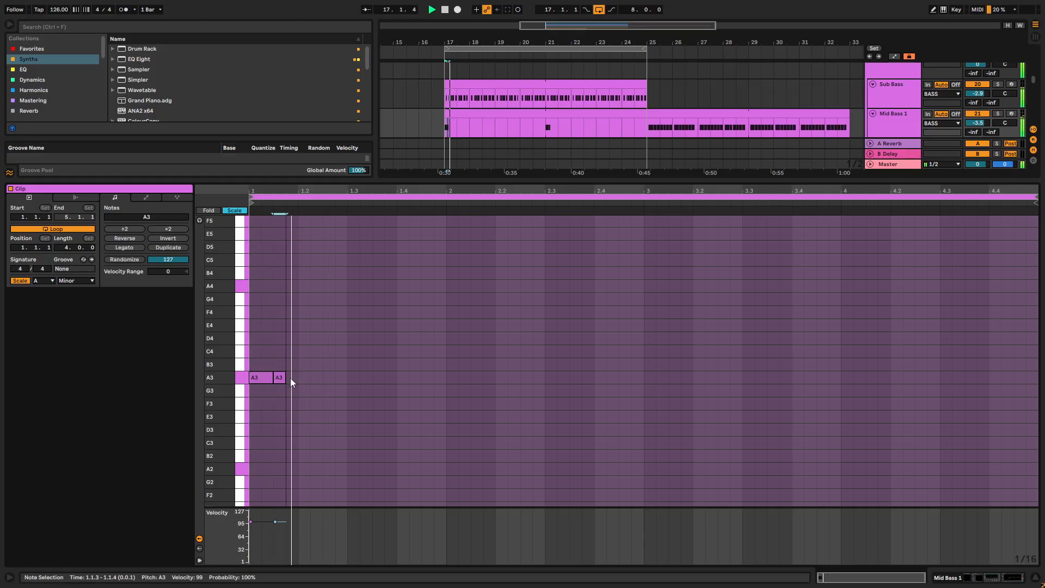
- Add A3 notes at 1.2.1, 1.2.2 and 1.2.3, lower the last one's velocity to 30 and replay the loop
{"action": "double_click", "coordinate": [308, 377]}
{"action": "left_click_drag", "start_coordinate": [310, 377], "coordinate": [347, 379]}
{"action": "double_click", "coordinate": [327, 377]}
{"action": "double_click", "coordinate": [328, 378]}
{"action": "left_click_drag", "start_coordinate": [317, 521], "coordinate": [326, 549]}
{"action": "key", "text": "space"}
{"action": "key", "text": "space"}
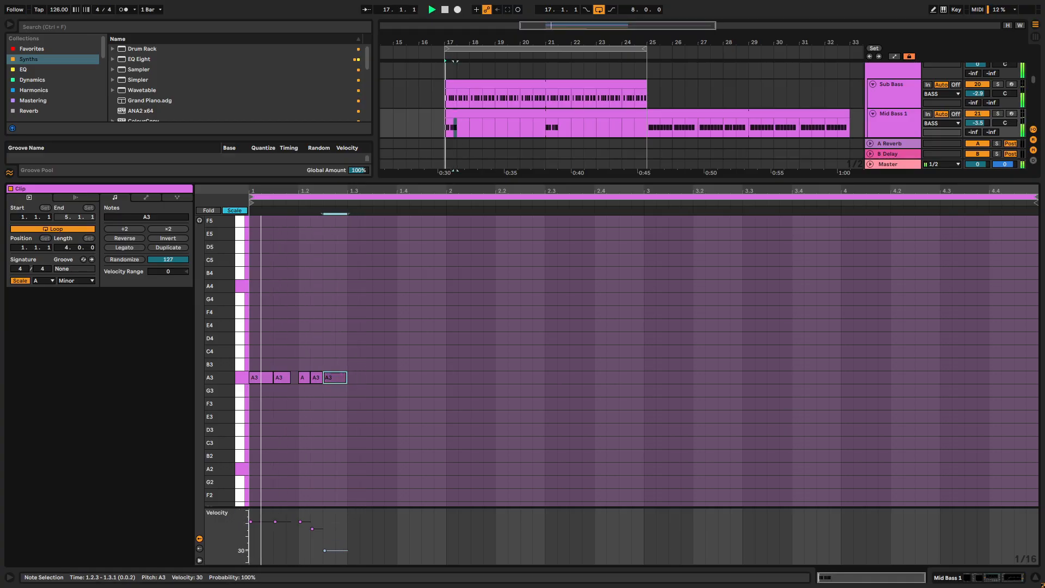
- Move the last A3 note to 1.2.4 with a higher velocity and add a softer A3 note at 1.3.3
{"action": "left_click_drag", "start_coordinate": [342, 379], "coordinate": [349, 380]}
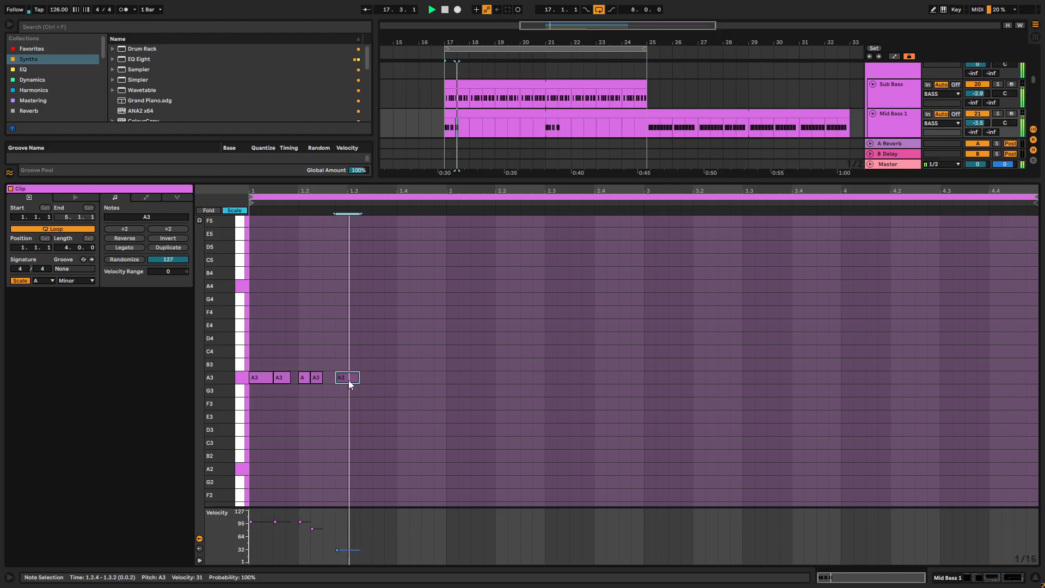
{"action": "left_click_drag", "start_coordinate": [332, 551], "coordinate": [333, 517]}
{"action": "double_click", "coordinate": [379, 378]}
{"action": "mouse_move", "coordinate": [383, 379]}
{"action": "left_mouse_down"}
{"action": "mouse_move", "coordinate": [396, 377]}
{"action": "mouse_move", "coordinate": [392, 367]}
{"action": "mouse_move", "coordinate": [391, 389]}
{"action": "left_mouse_up"}
- Add an A3 note at 1.4.1 lasting two sixteenths
{"action": "double_click", "coordinate": [414, 377]}
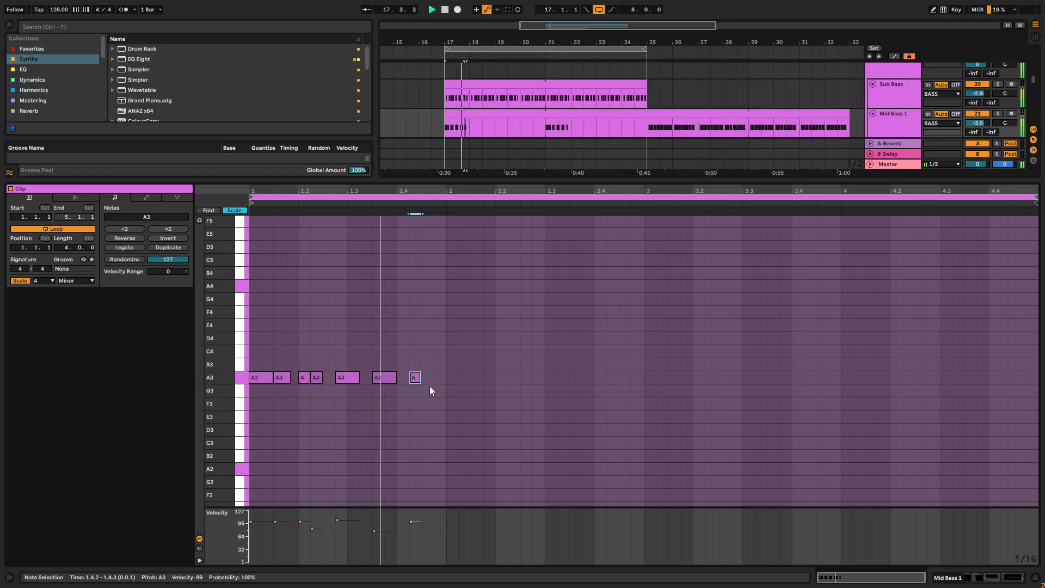
{"action": "mouse_move", "coordinate": [419, 377]}
{"action": "left_mouse_down"}
{"action": "mouse_move", "coordinate": [433, 380]}
{"action": "mouse_move", "coordinate": [407, 378]}
{"action": "mouse_move", "coordinate": [440, 380]}
{"action": "left_mouse_up"}
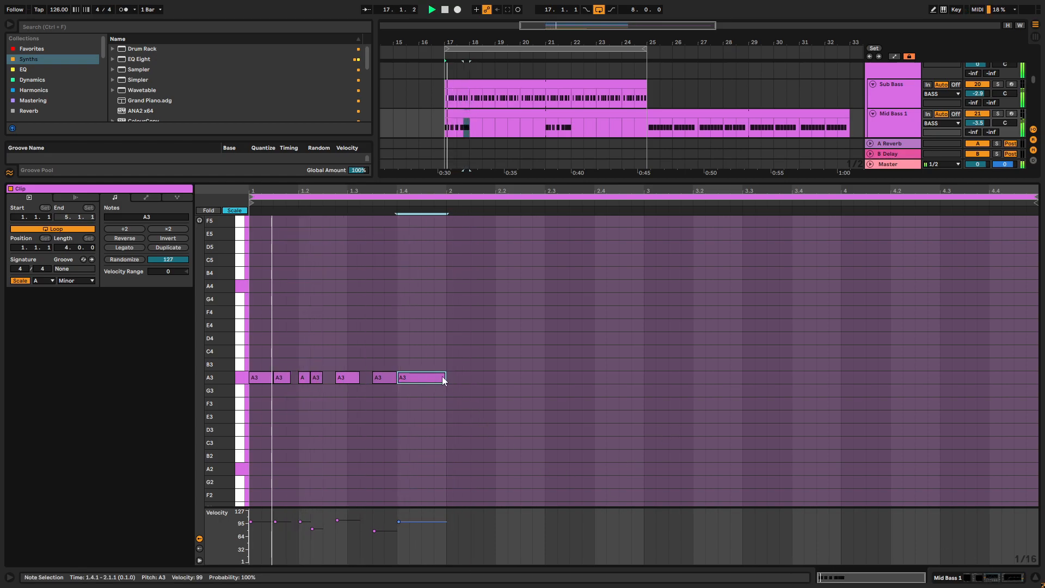
{"action": "left_click_drag", "start_coordinate": [444, 377], "coordinate": [417, 377]}
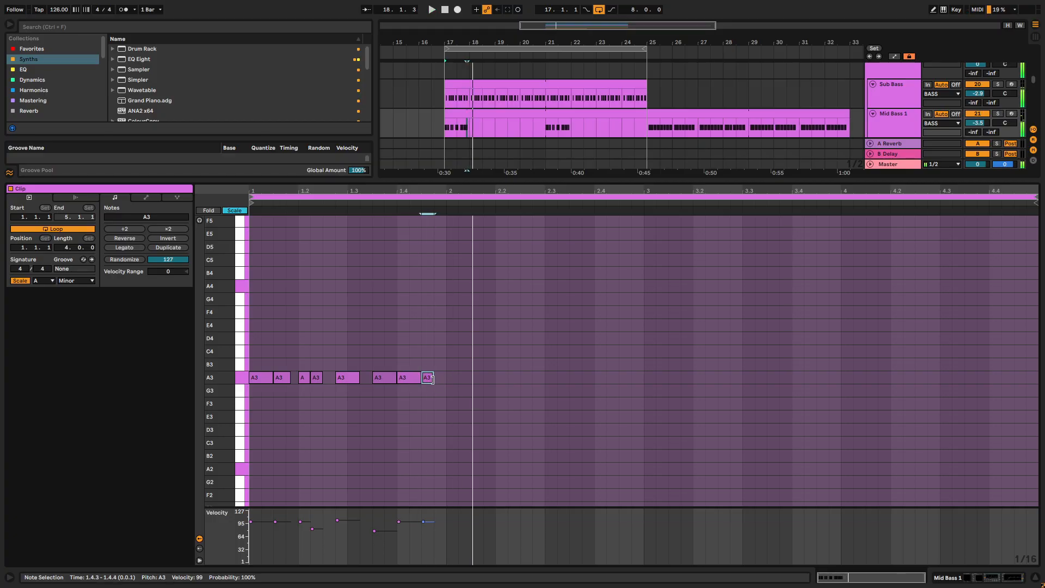
- Keep an A3 note at 1.4.3, extend it to the end of bar 1 and set its velocity to 71
{"action": "left_click_drag", "start_coordinate": [433, 377], "coordinate": [447, 380]}
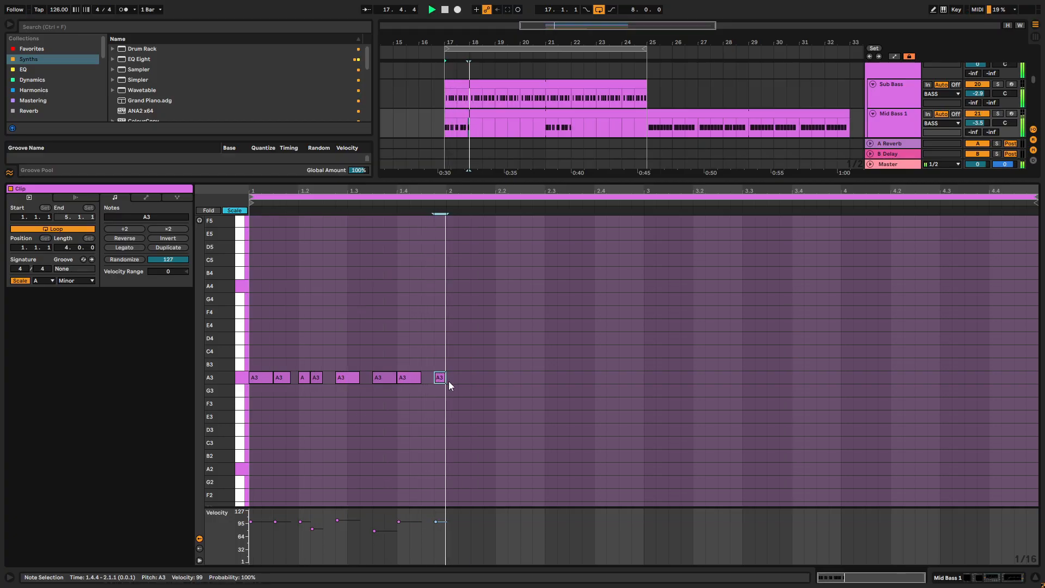
{"action": "key", "text": "ctrl+z"}
{"action": "left_click", "coordinate": [437, 377]}
{"action": "left_click_drag", "start_coordinate": [423, 522], "coordinate": [423, 547]}
{"action": "left_click_drag", "start_coordinate": [432, 377], "coordinate": [445, 378]}
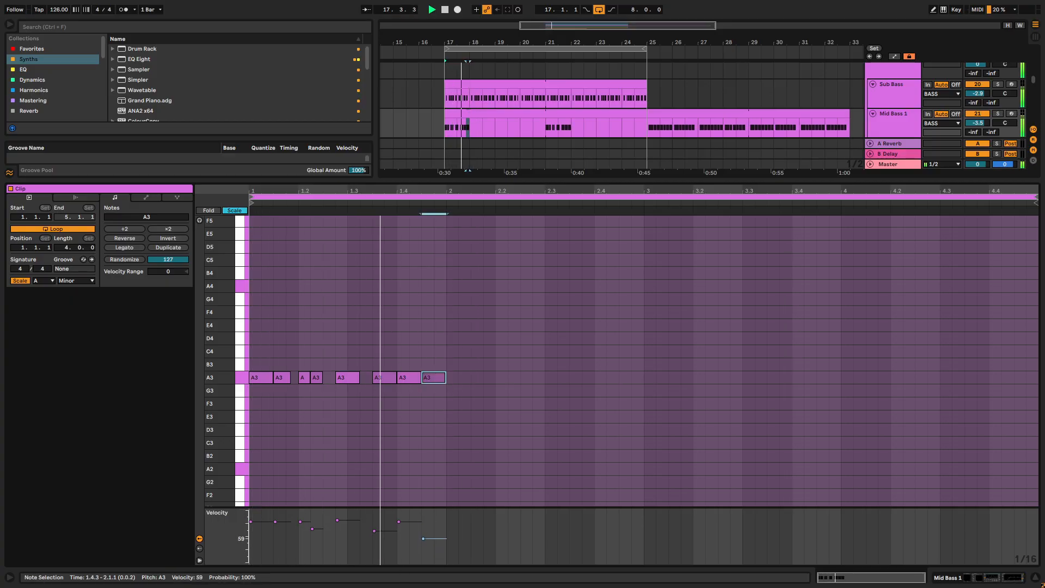
{"action": "left_click_drag", "start_coordinate": [432, 547], "coordinate": [432, 534]}
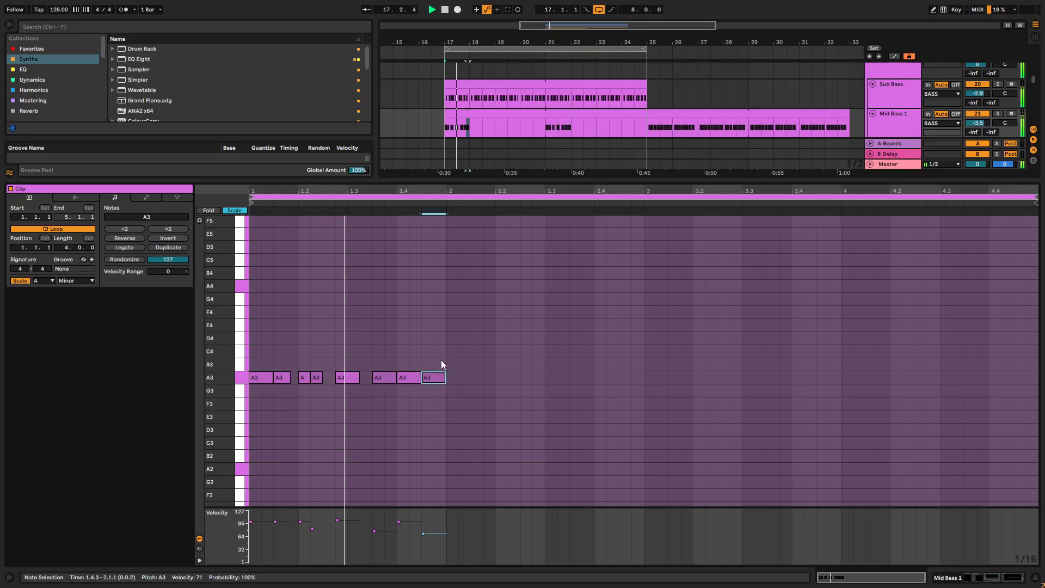
- Duplicate the complete one-bar A3 pattern into bar 2 of the Mid Bass 1 clip
{"action": "left_click_drag", "start_coordinate": [448, 350], "coordinate": [249, 423]}
{"action": "key", "text": "ctrl+d"}
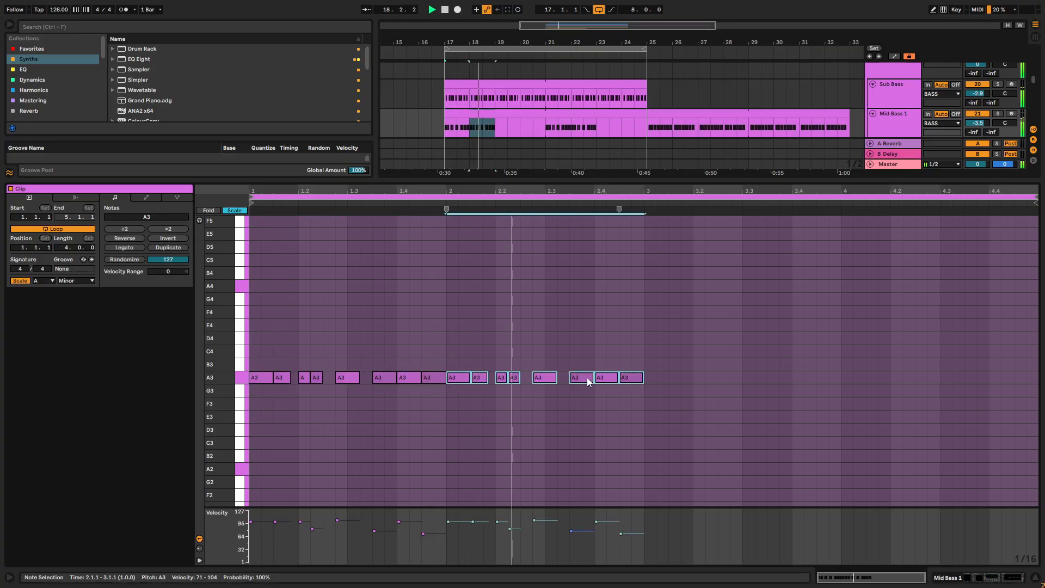
- Trim the A3 note at 1.4.3 to end just before bar 2 and delete the A3 note at 2.4.3
{"action": "left_click", "coordinate": [436, 381]}
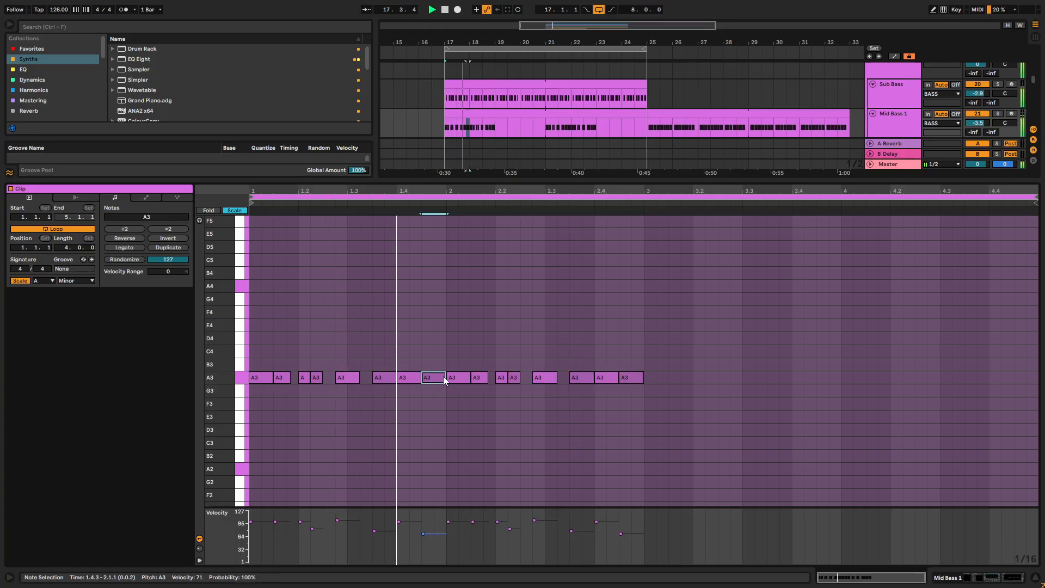
{"action": "scroll", "coordinate": [444, 376], "scroll_direction": "up", "scroll_amount": 3}
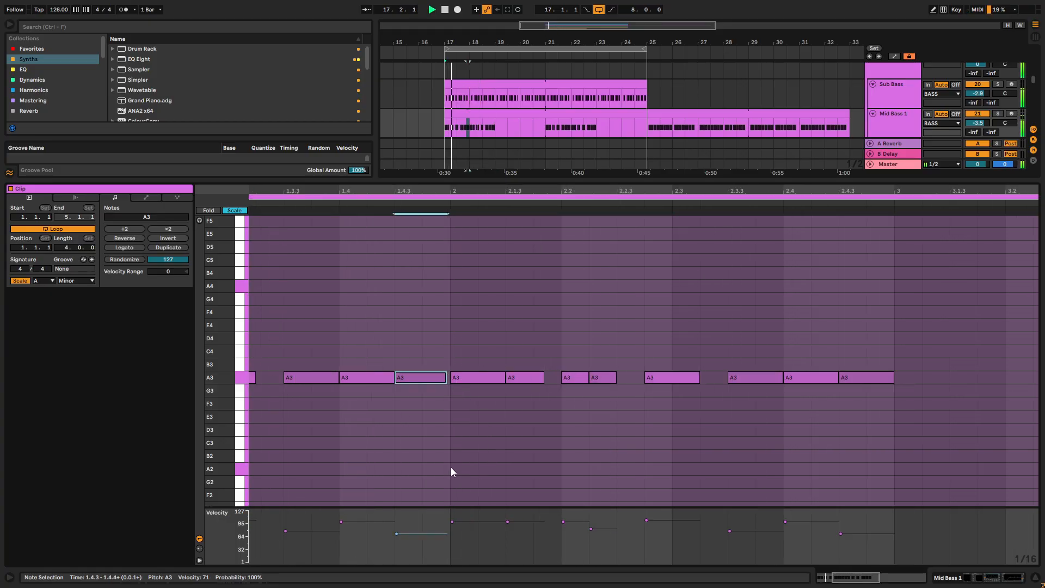
{"action": "scroll", "coordinate": [451, 474], "scroll_direction": "down", "scroll_amount": 3}
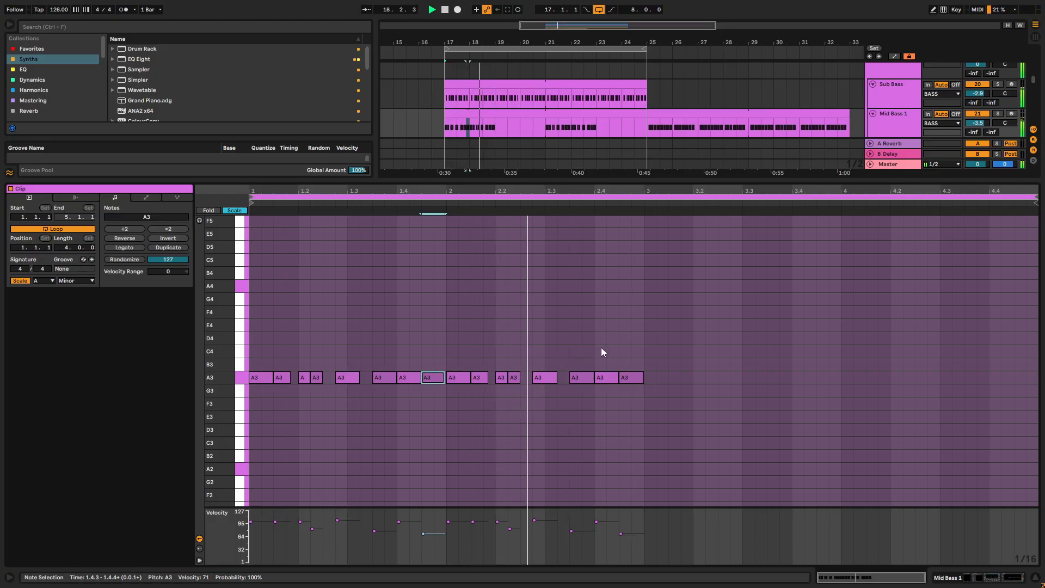
{"action": "left_click", "coordinate": [633, 376]}
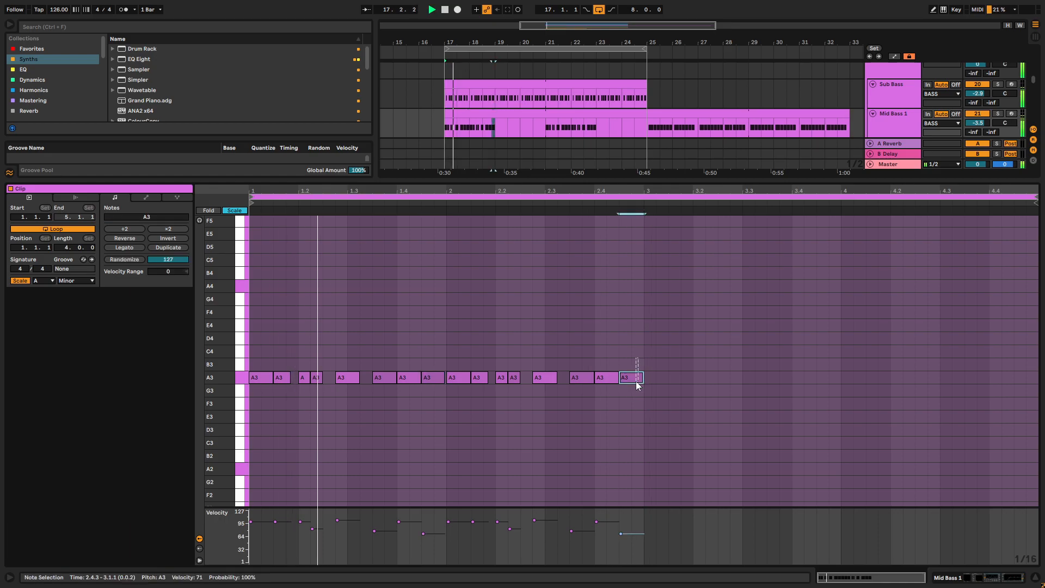
{"action": "key", "text": "Delete"}
- Duplicate the two-bar A3 pattern into bars 3 and 4 of the Mid Bass 1 clip and close the note editor
{"action": "left_click_drag", "start_coordinate": [643, 335], "coordinate": [152, 416]}
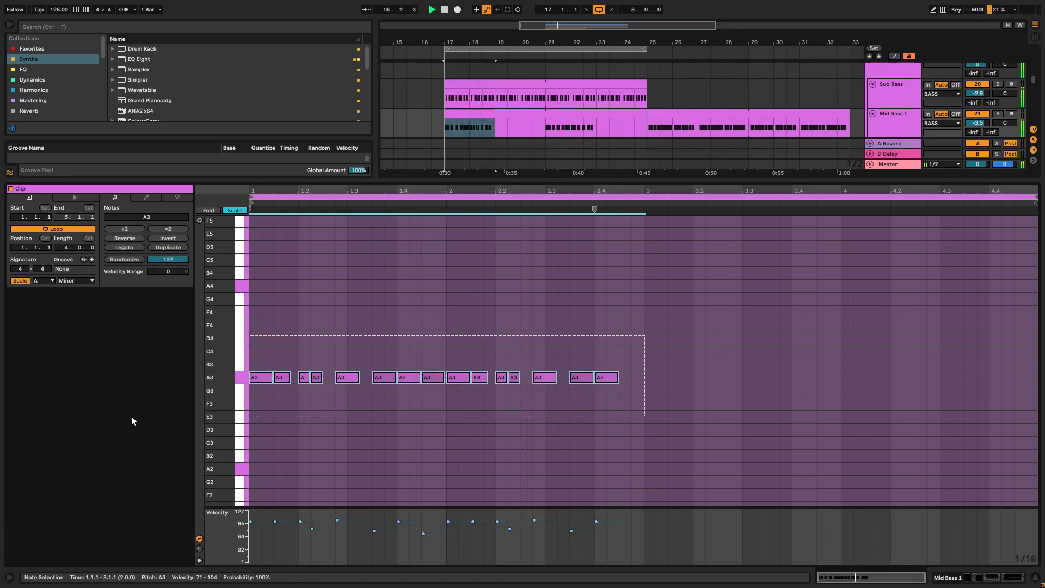
{"action": "key", "text": "ctrl+d"}
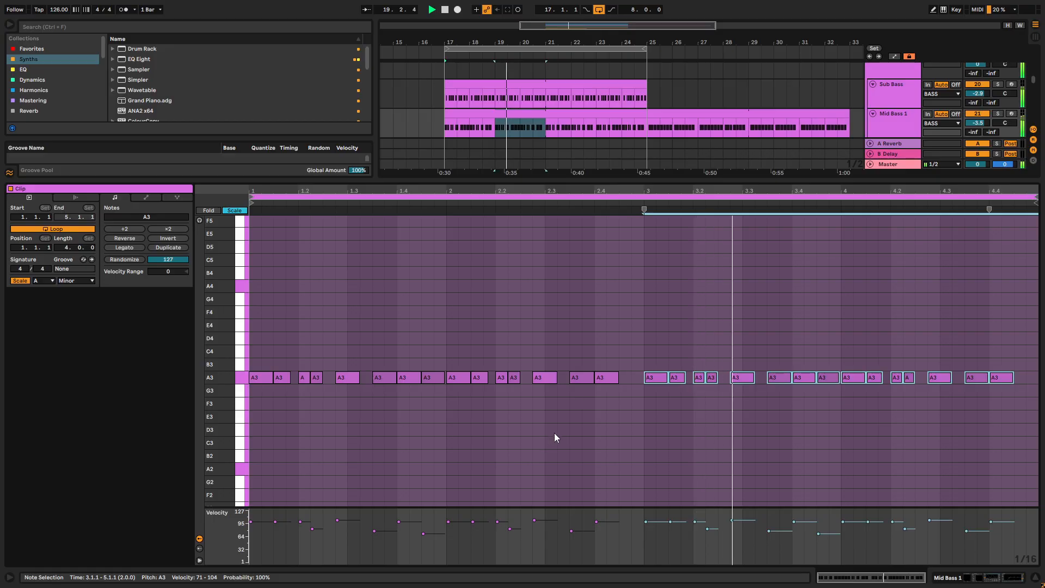
{"action": "key", "text": "ctrl+alt+l"}
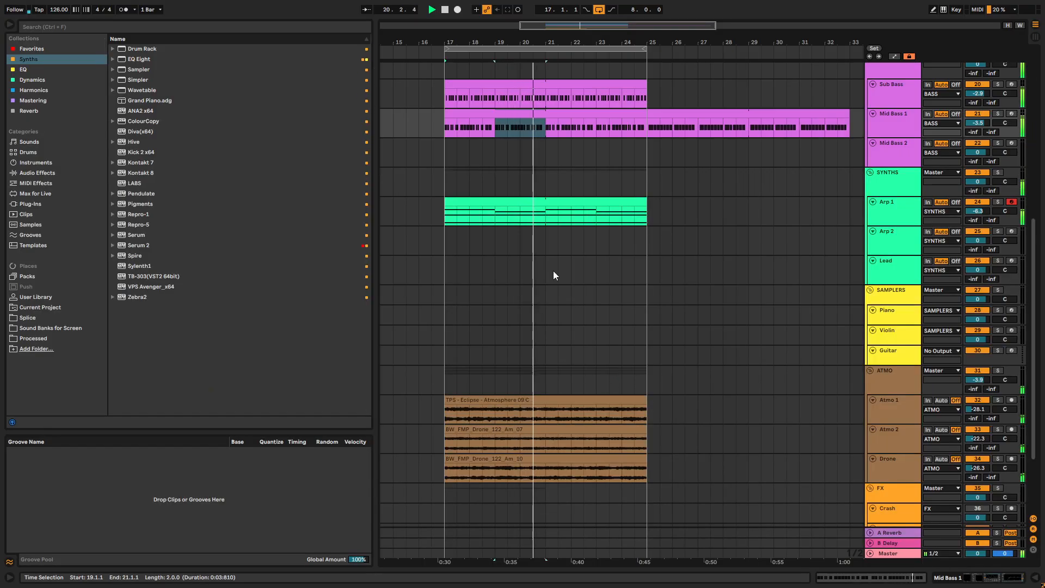
- Show the Mid Bass 1 device chain and review the arrangement's tracks while the loop plays
{"action": "left_click", "coordinate": [900, 116]}
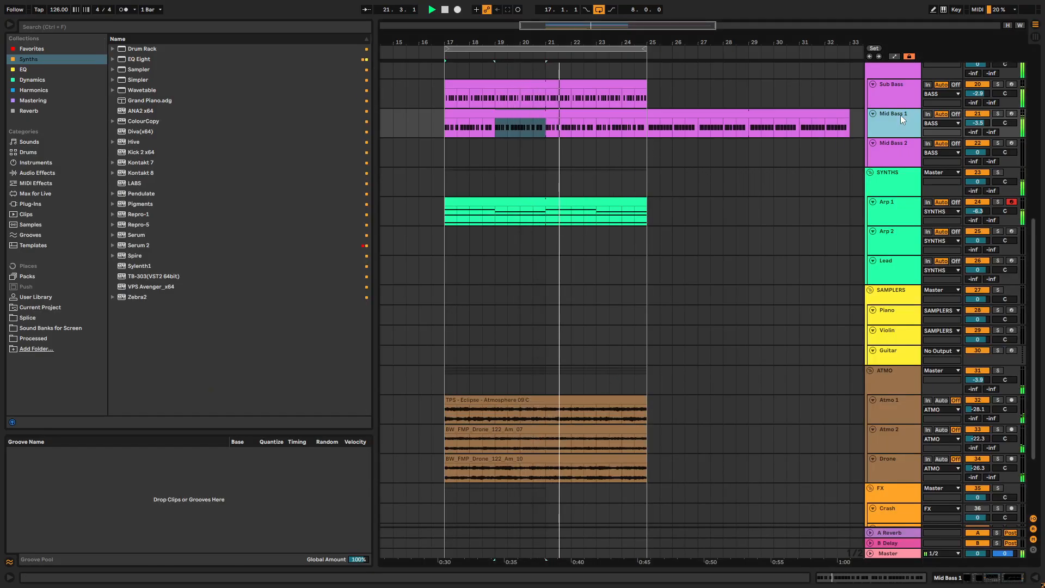
{"action": "double_click", "coordinate": [901, 116]}
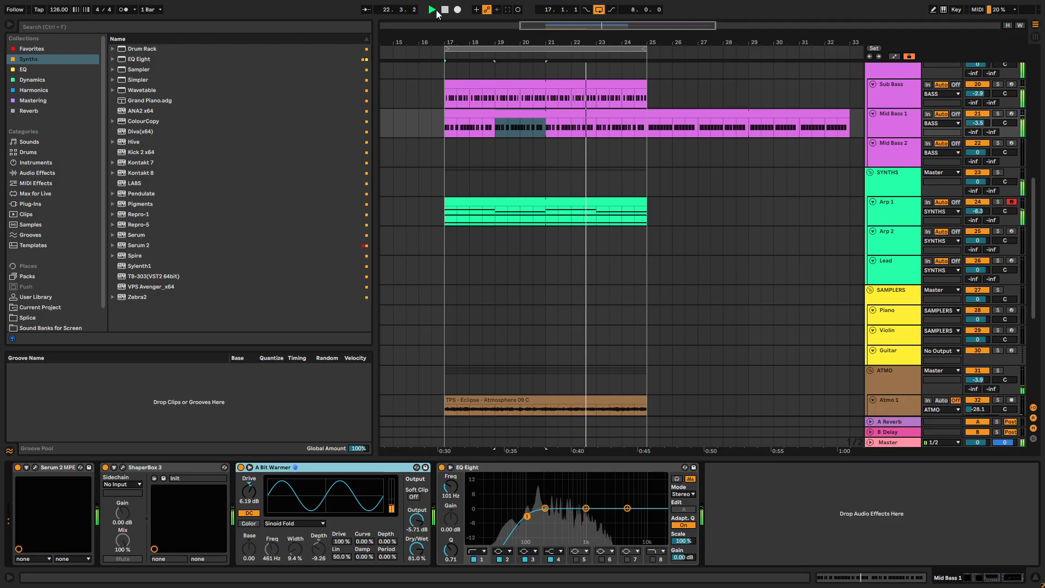
{"action": "left_click", "coordinate": [123, 467]}
{"action": "left_click", "coordinate": [593, 50]}
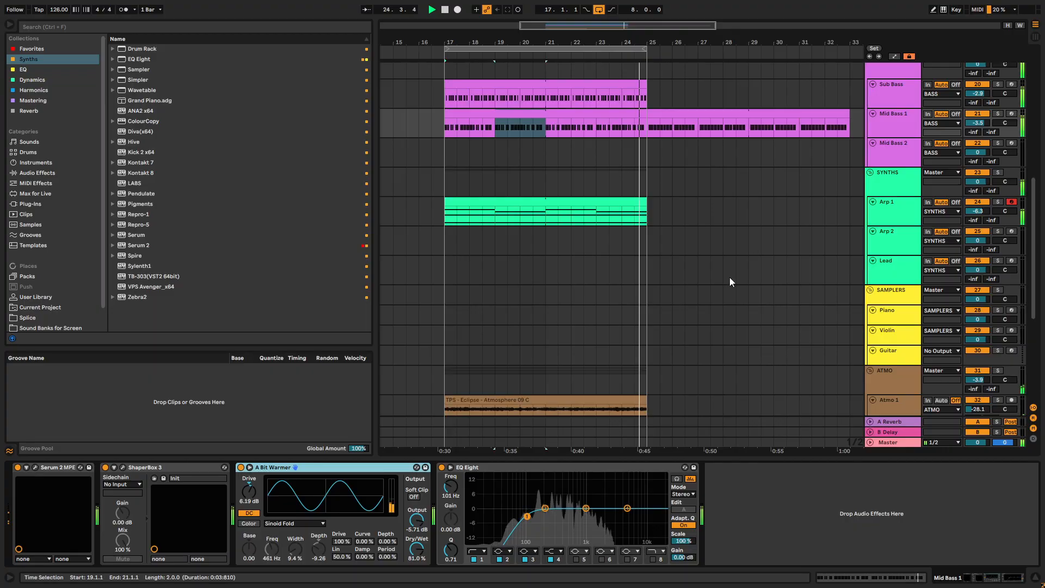
{"action": "scroll", "coordinate": [500, 280], "scroll_direction": "down", "scroll_amount": 8}
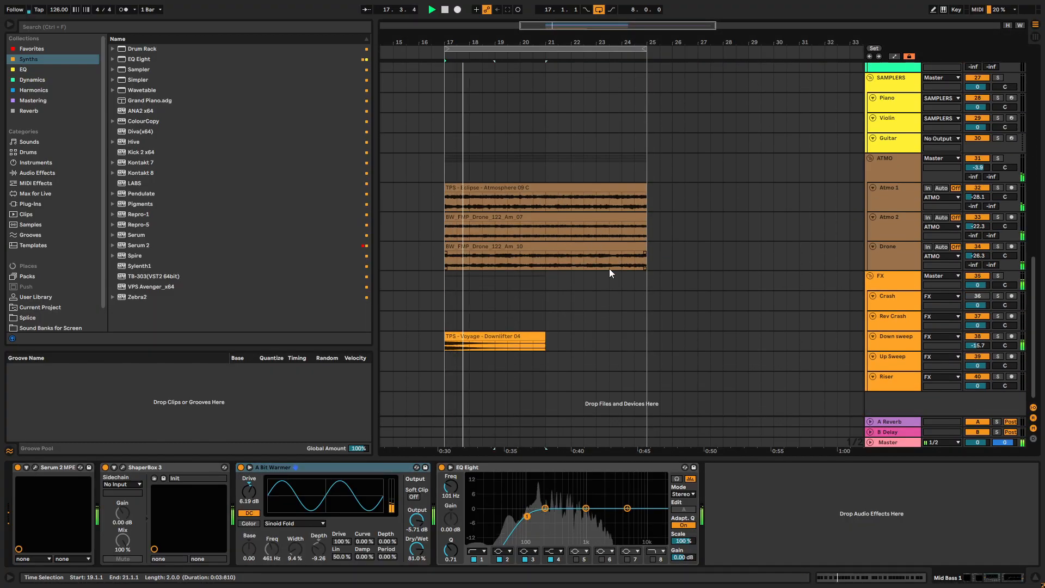
{"action": "scroll", "coordinate": [882, 218], "scroll_direction": "up", "scroll_amount": 4}
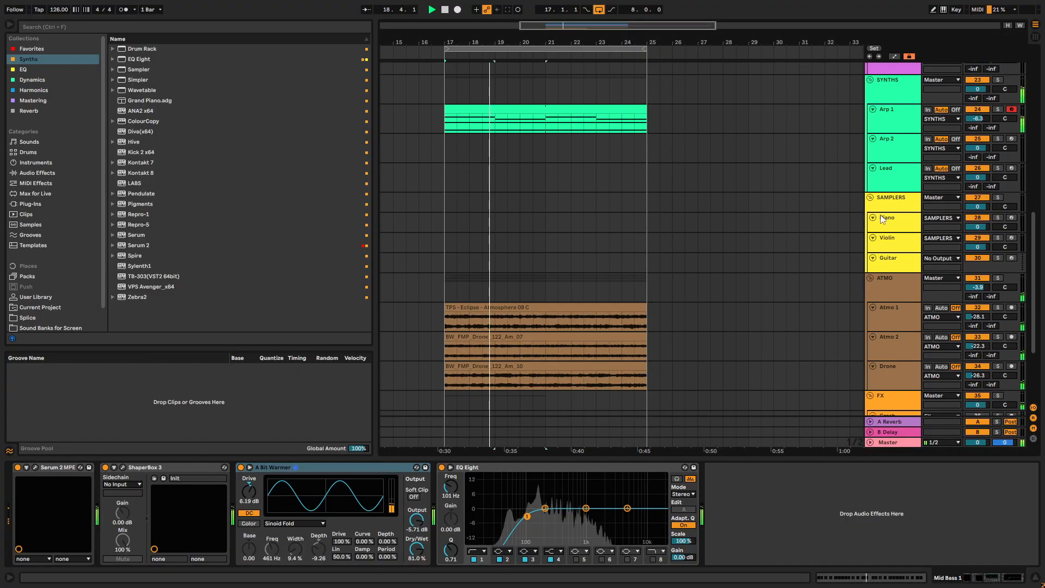
{"action": "scroll", "coordinate": [883, 218], "scroll_direction": "up", "scroll_amount": 2}
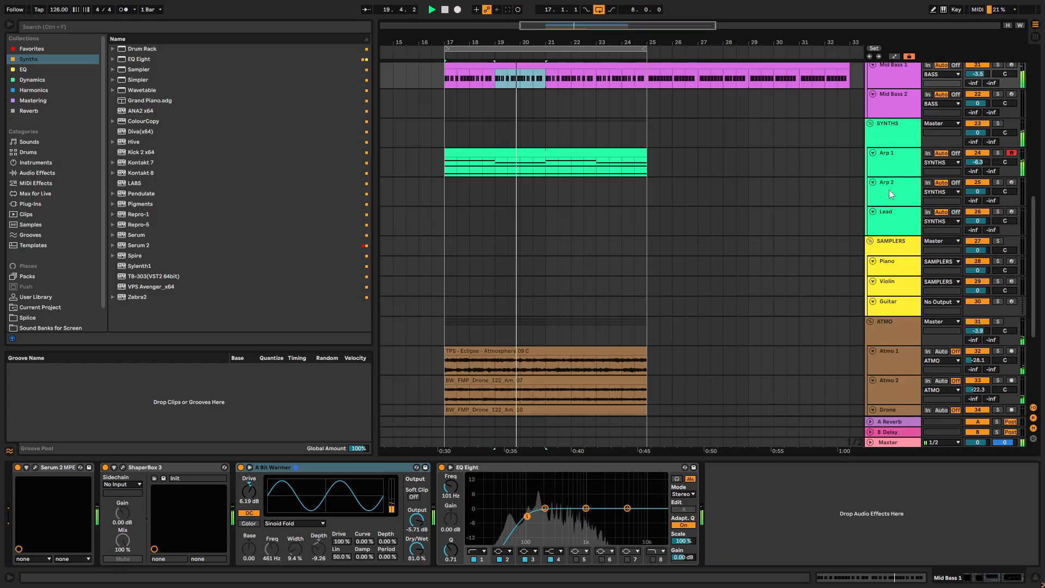
{"action": "scroll", "coordinate": [899, 214], "scroll_direction": "up", "scroll_amount": 1}
- Duplicate the Mid Bass 2 track as "Gran" and move the copy into the ATMO group above Atmo 1
{"action": "left_click", "coordinate": [896, 129]}
{"action": "left_click", "coordinate": [896, 128]}
{"action": "left_click_drag", "start_coordinate": [440, 135], "coordinate": [561, 140]}
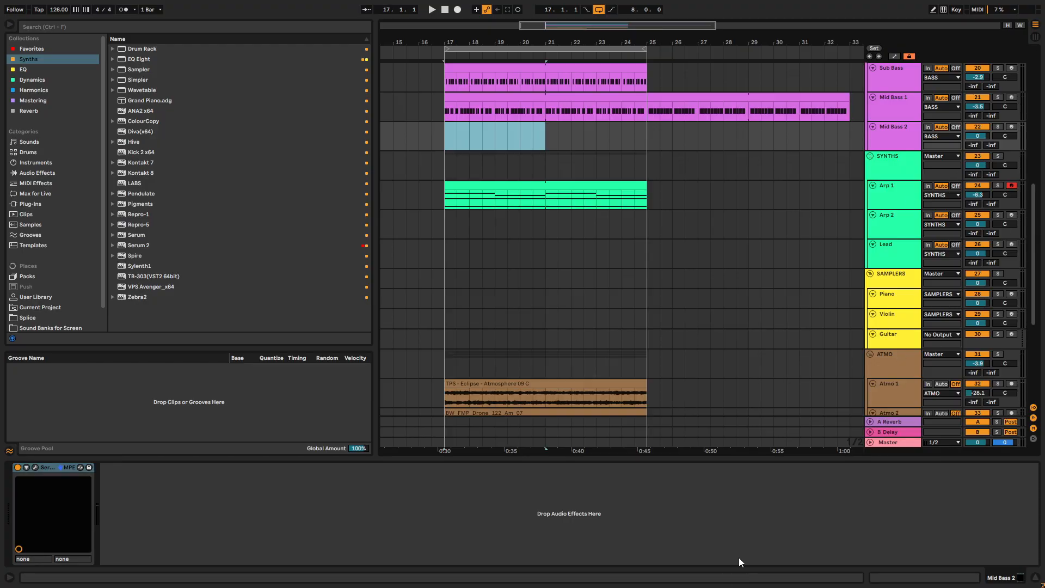
{"action": "scroll", "coordinate": [882, 158], "scroll_direction": "down", "scroll_amount": 5}
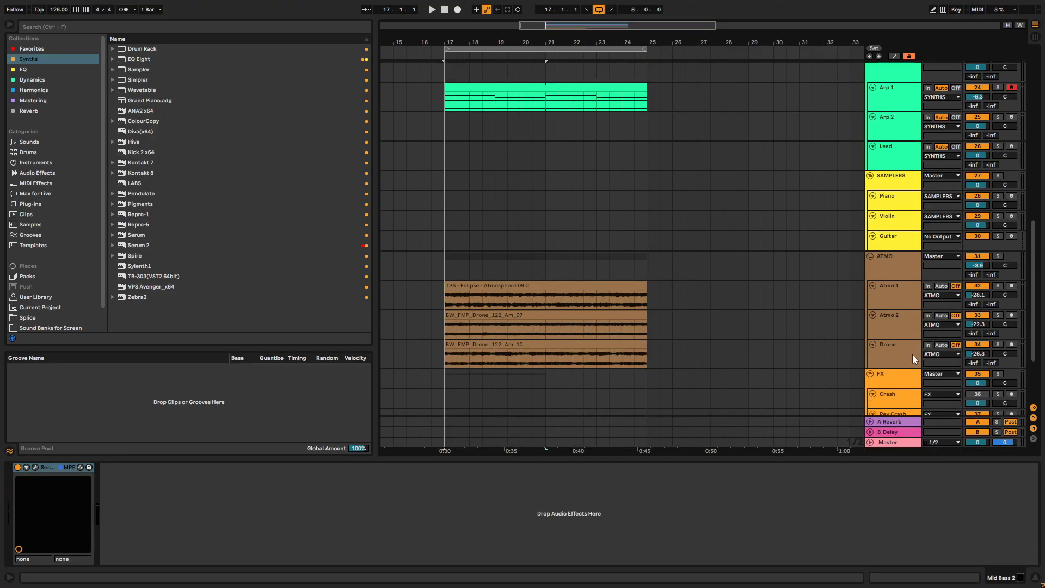
{"action": "scroll", "coordinate": [892, 127], "scroll_direction": "up", "scroll_amount": 5}
{"action": "left_click", "coordinate": [912, 160]}
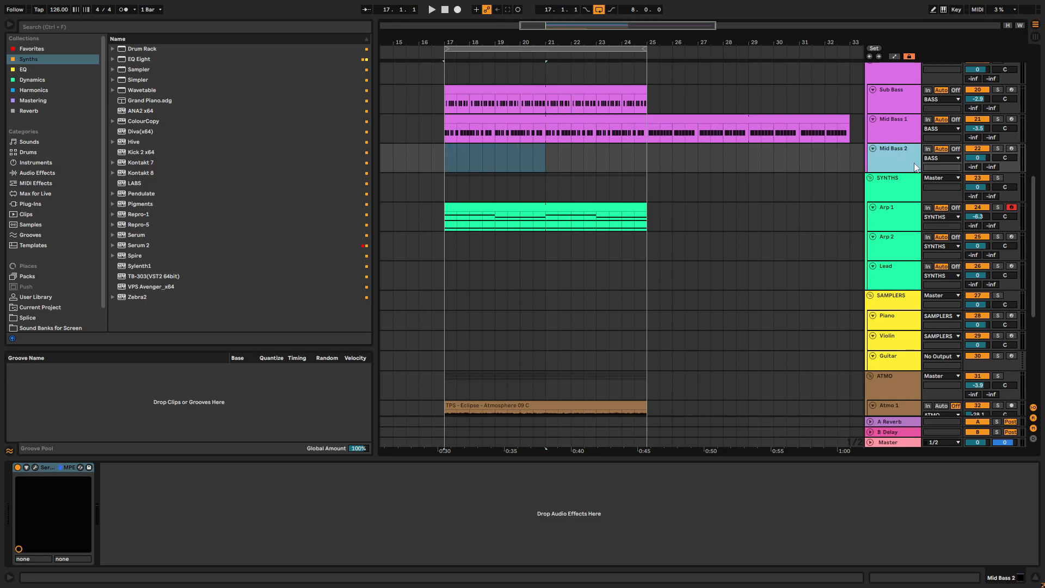
{"action": "key", "text": "ctrl+d"}
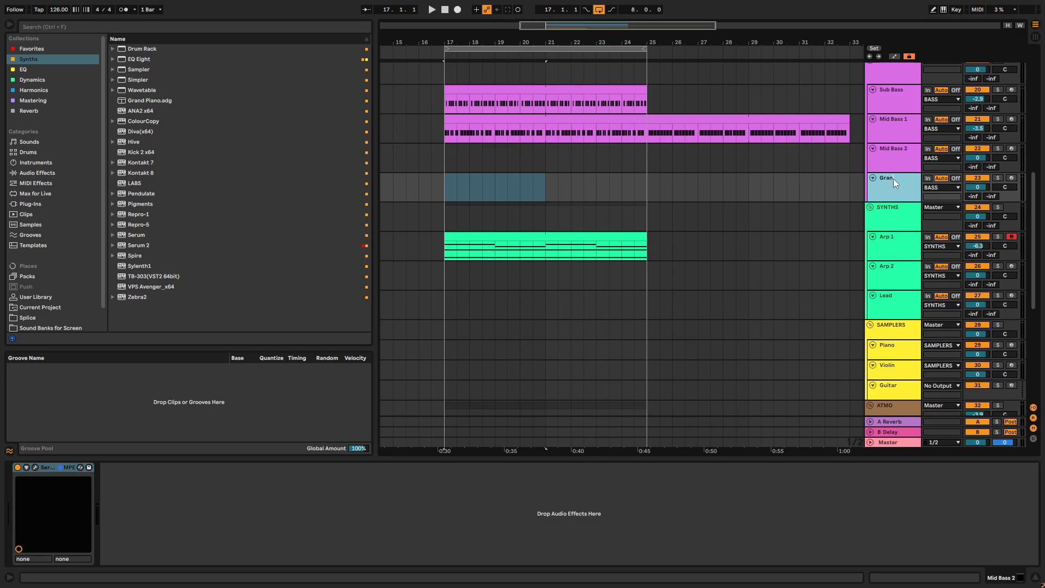
{"action": "left_click_drag", "start_coordinate": [893, 178], "coordinate": [883, 413]}
{"action": "scroll", "coordinate": [596, 335], "scroll_direction": "down", "scroll_amount": 3}
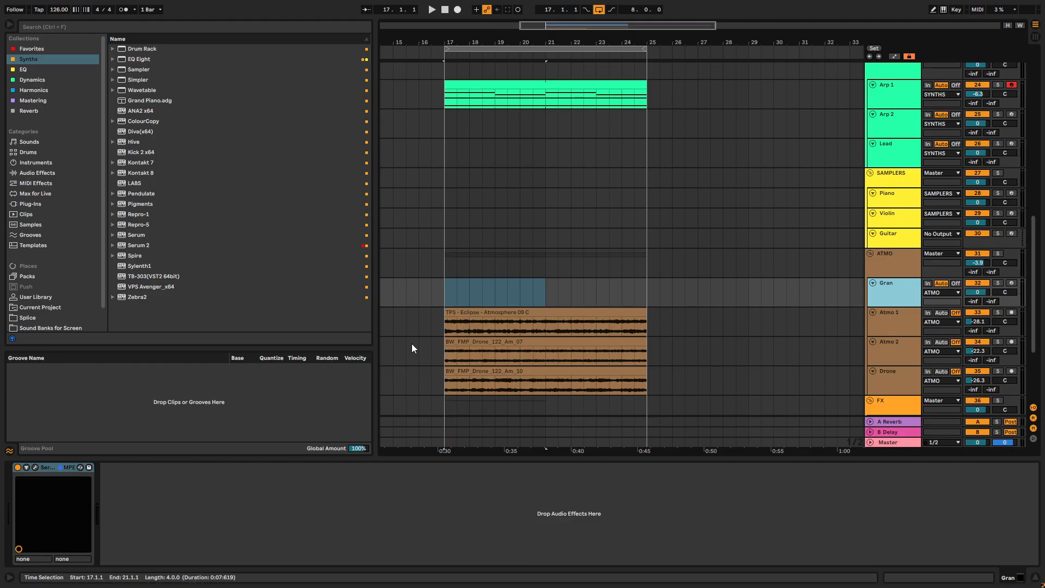
- Open Serum 2 on the Gran track, look through oscillator A's wavetable categories and close the plugin
{"action": "left_click", "coordinate": [36, 468]}
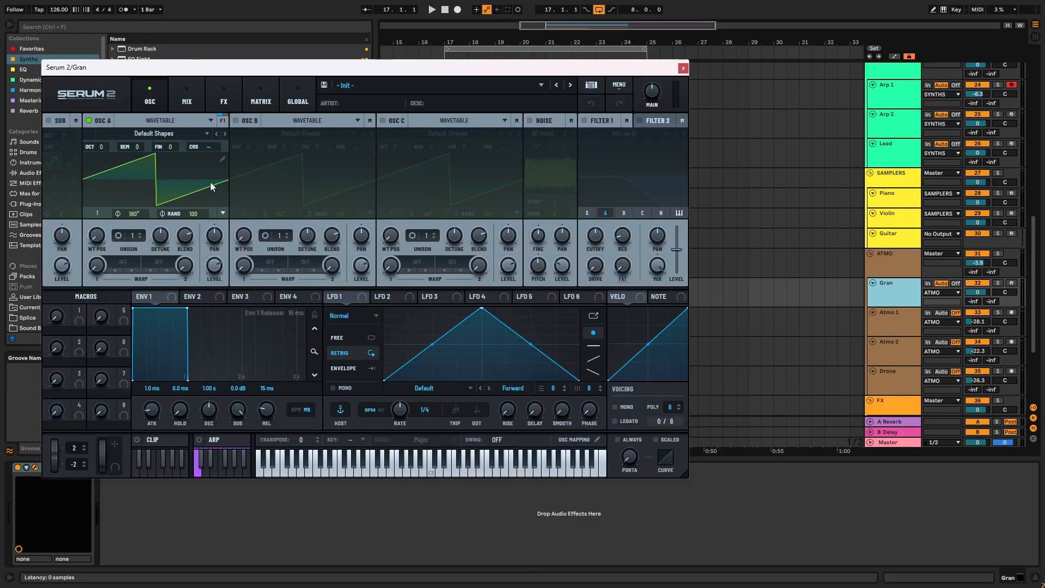
{"action": "left_click", "coordinate": [131, 133]}
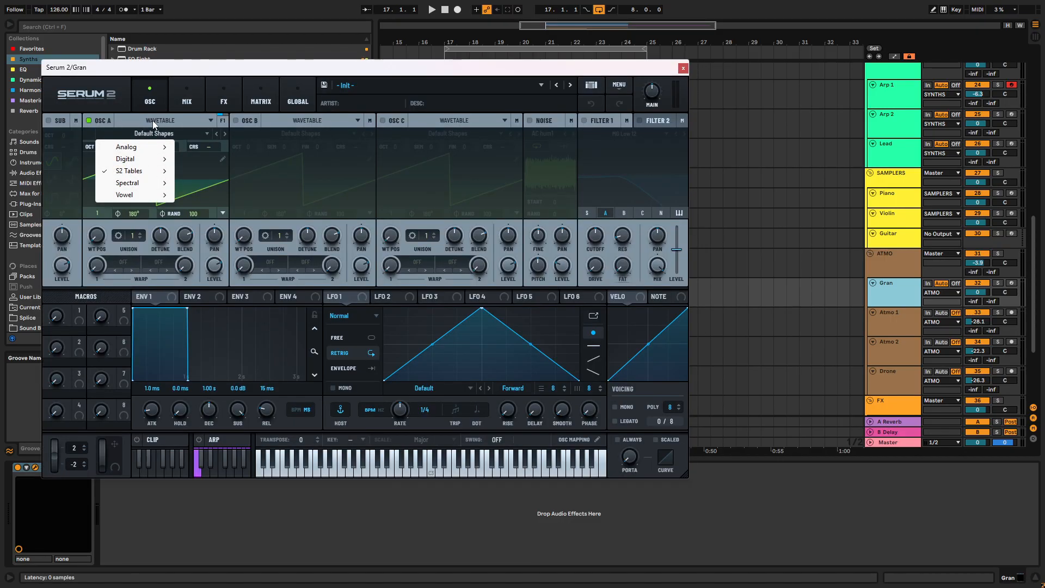
{"action": "left_click", "coordinate": [153, 122]}
{"action": "left_click", "coordinate": [681, 68]}
- Duplicate the Arp 1 track together with its clips
{"action": "scroll", "coordinate": [560, 171], "scroll_direction": "up", "scroll_amount": 8}
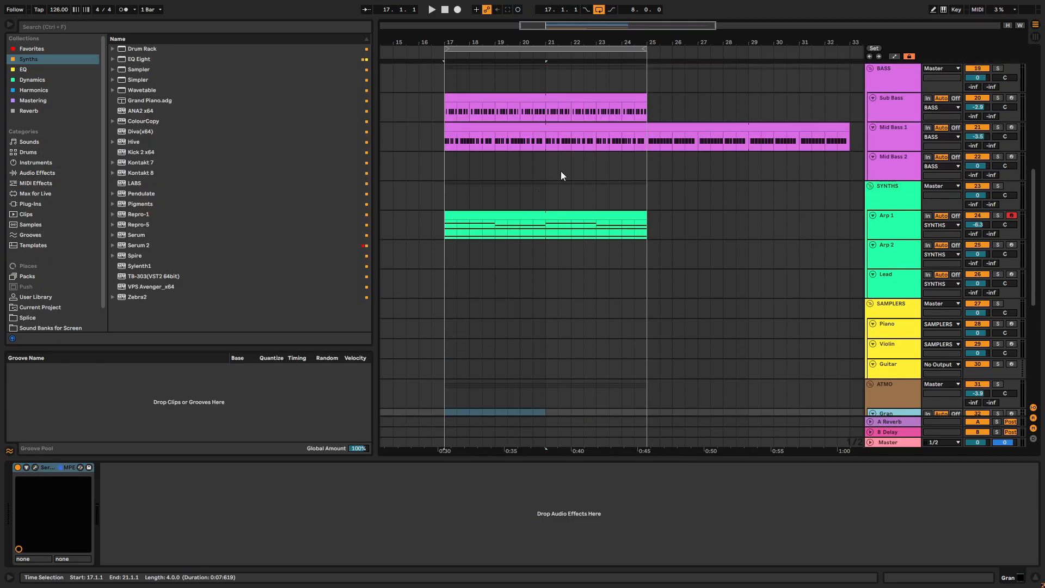
{"action": "scroll", "coordinate": [552, 166], "scroll_direction": "down", "scroll_amount": 3}
{"action": "scroll", "coordinate": [537, 163], "scroll_direction": "down", "scroll_amount": 4}
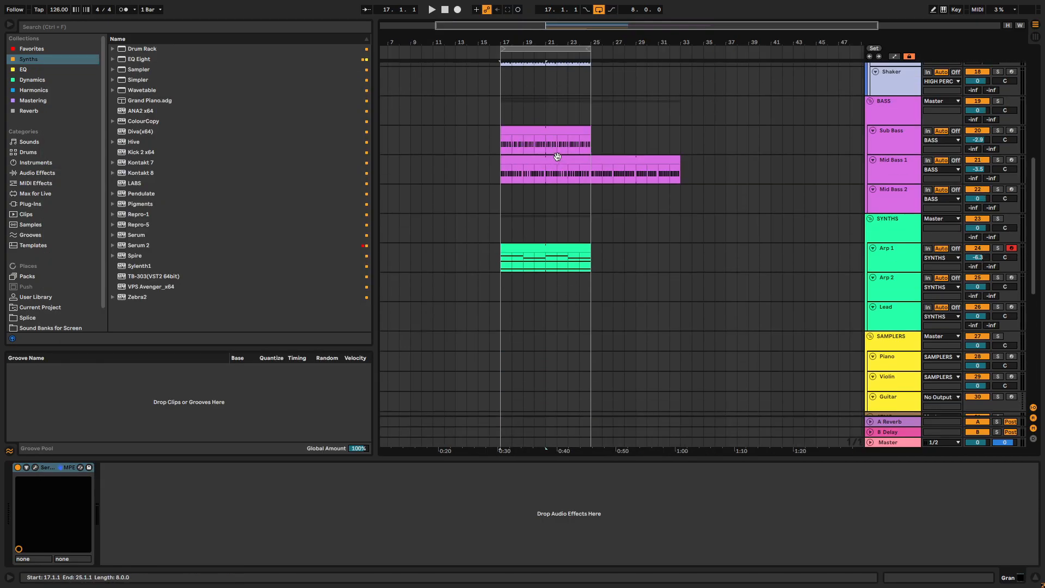
{"action": "left_click", "coordinate": [900, 165]}
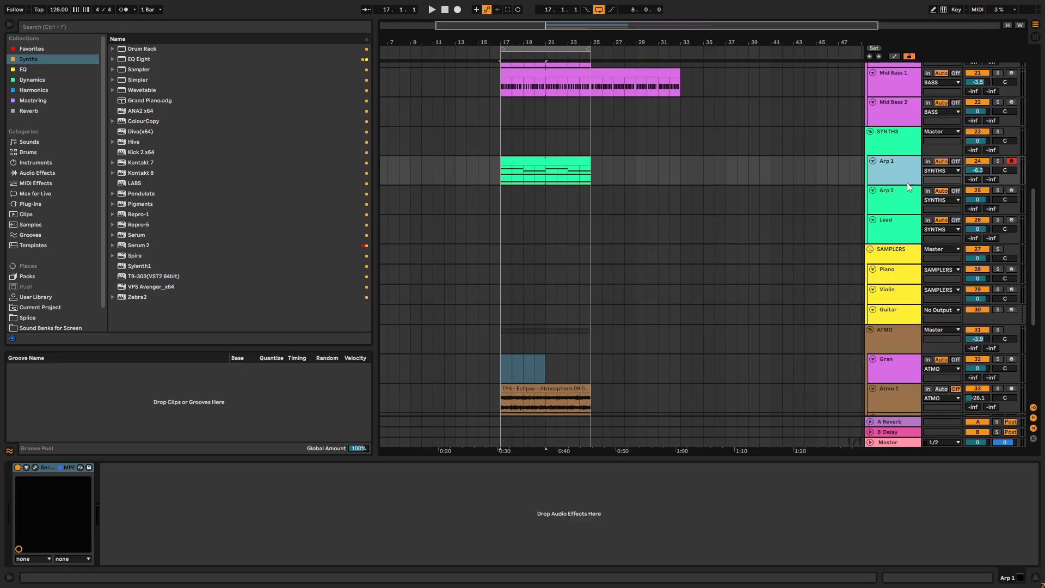
{"action": "key", "text": "ctrl+d"}
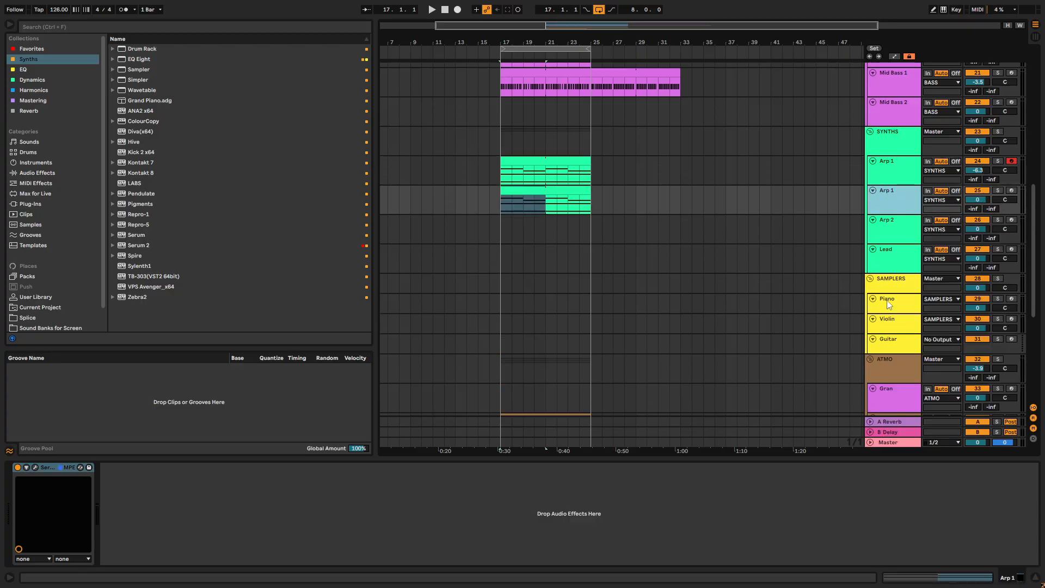
- Freeze the duplicated Arp 1 track and flatten it to audio
{"action": "right_click", "coordinate": [897, 200]}
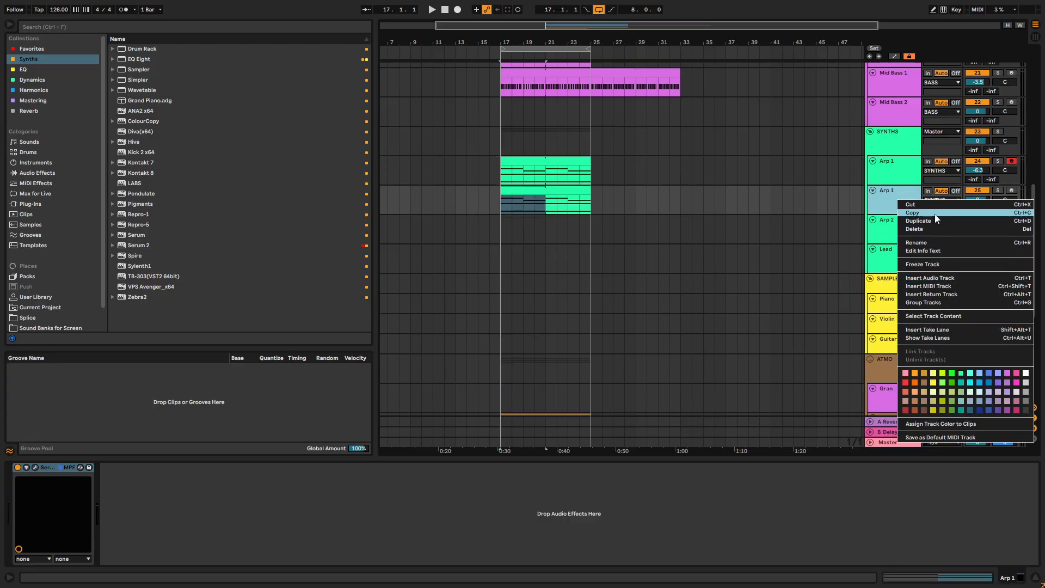
{"action": "left_click", "coordinate": [925, 264]}
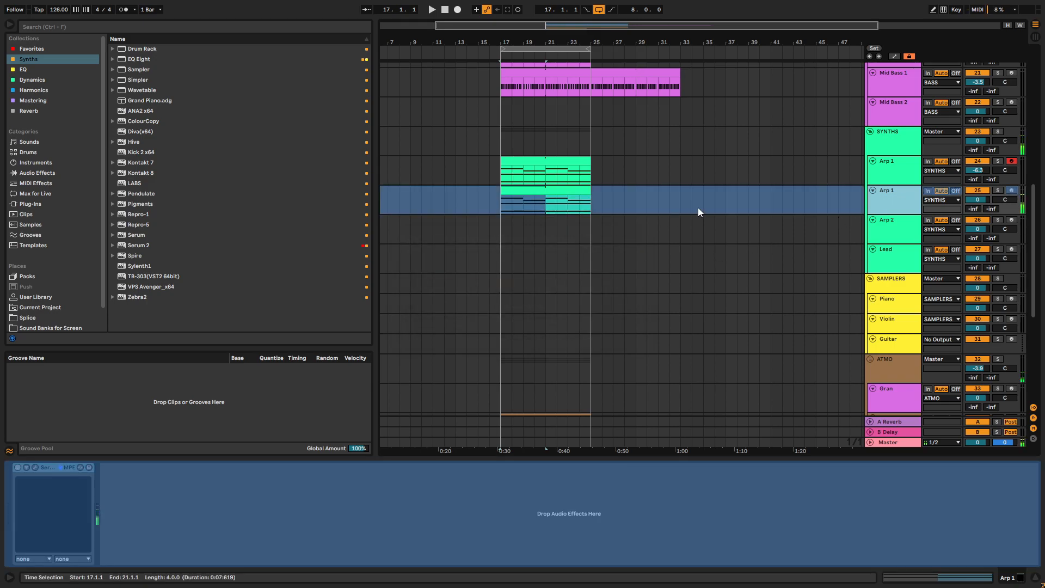
{"action": "right_click", "coordinate": [889, 198]}
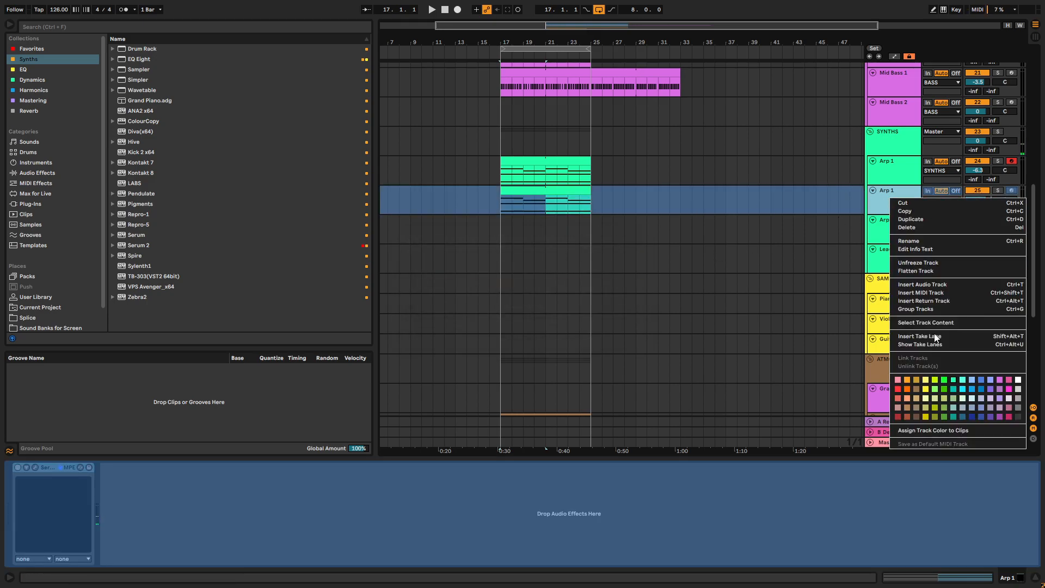
{"action": "left_click", "coordinate": [929, 271]}
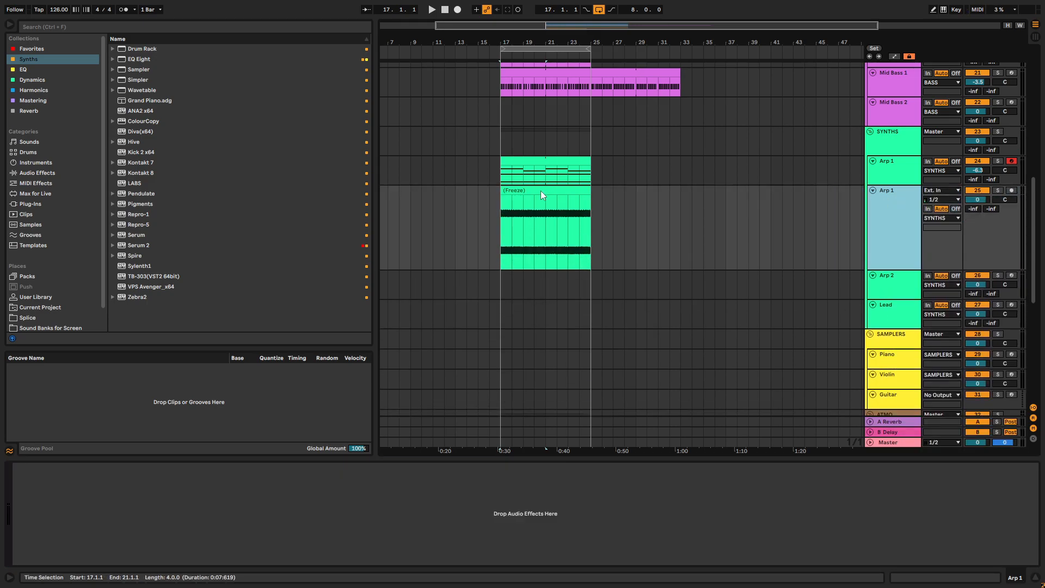
- Audition the flattened Arp 1 audio in solo and rename its clip "Synth Design"
{"action": "left_click", "coordinate": [542, 193]}
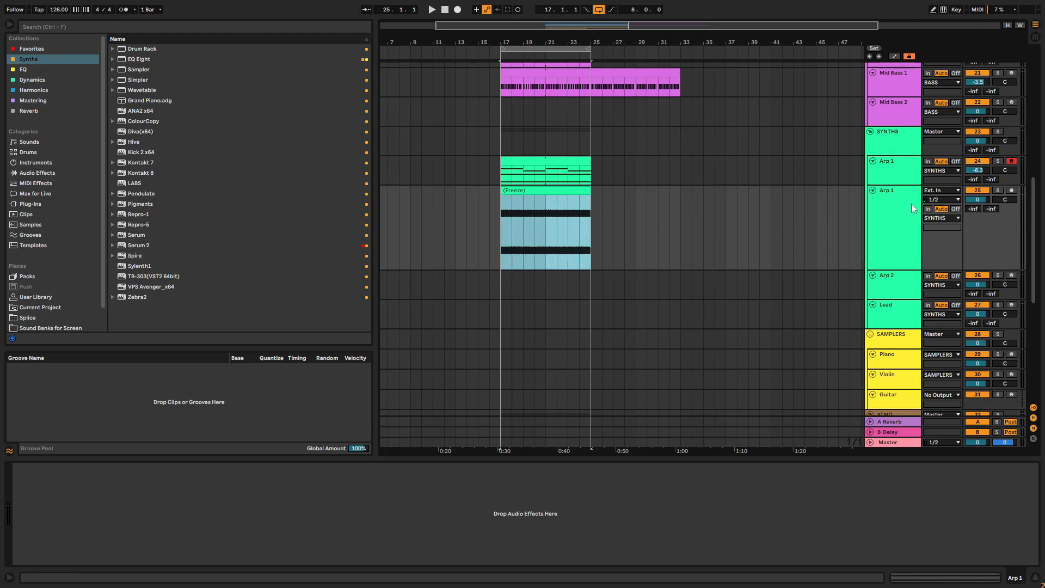
{"action": "left_click", "coordinate": [999, 190]}
{"action": "key", "text": "space"}
{"action": "left_click", "coordinate": [1001, 190]}
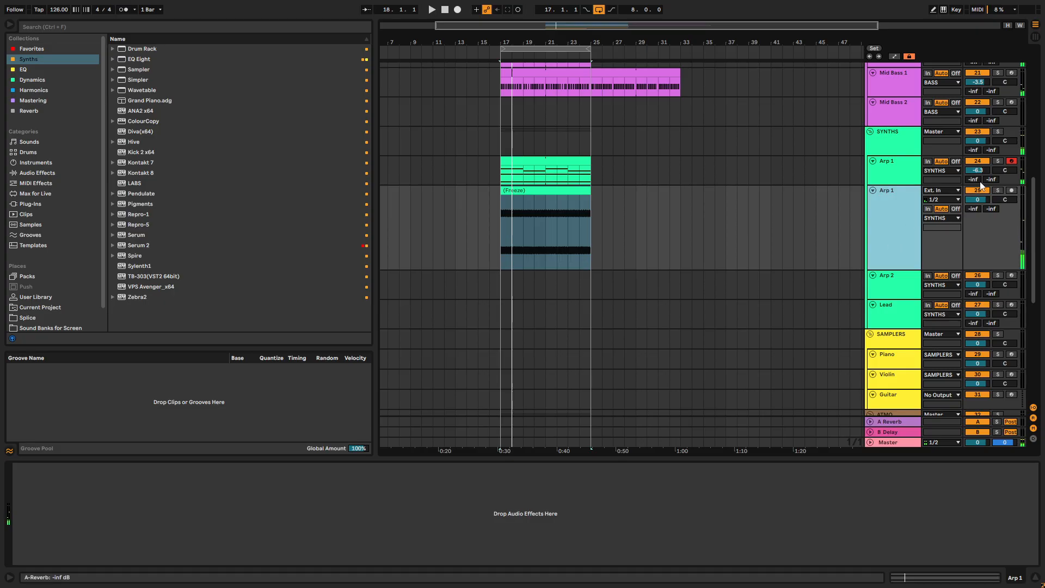
{"action": "left_click", "coordinate": [537, 193]}
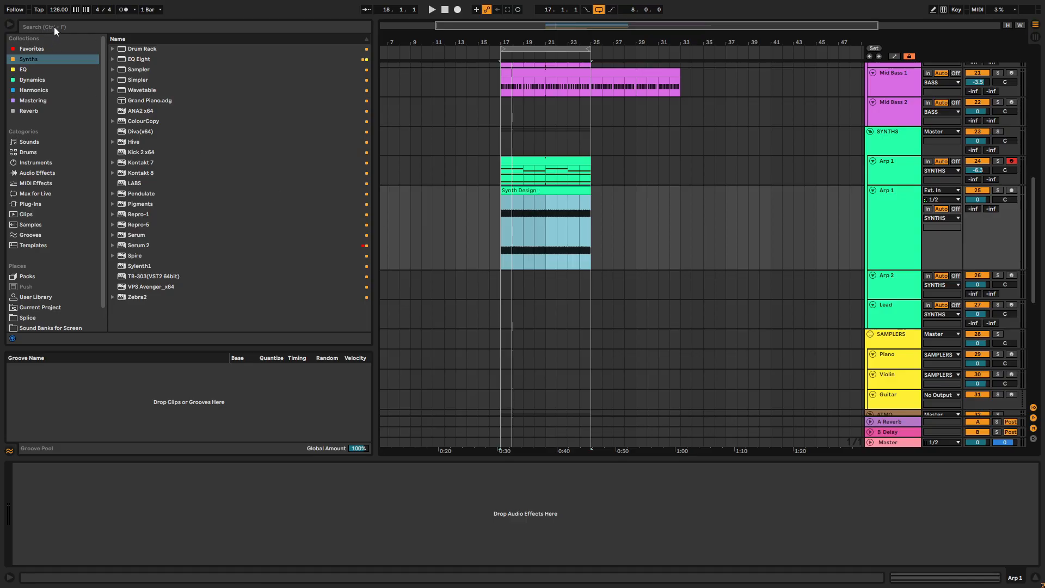
- Solo the flattened Arp 1 audio track, select its clip from bar 17 to 25, and set the audio export to selected tracks only
{"action": "left_click", "coordinate": [1001, 191]}
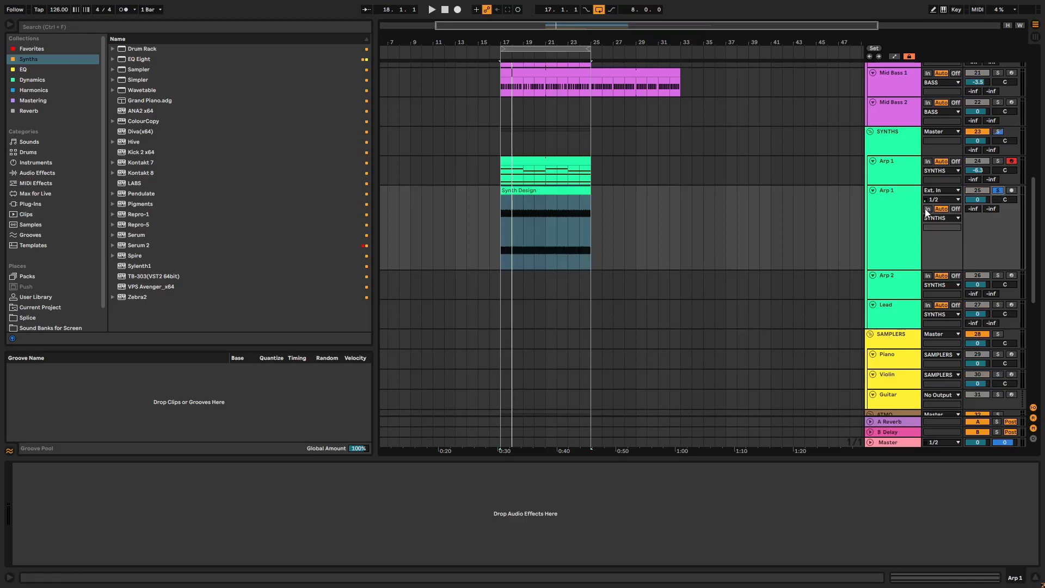
{"action": "left_click_drag", "start_coordinate": [499, 218], "coordinate": [590, 213]}
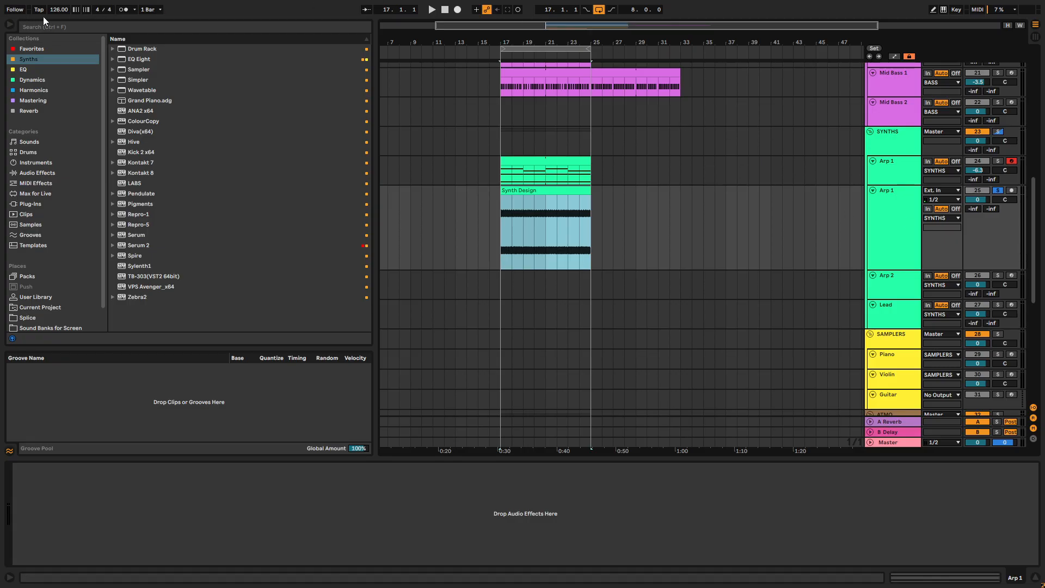
{"action": "key", "text": "F11"}
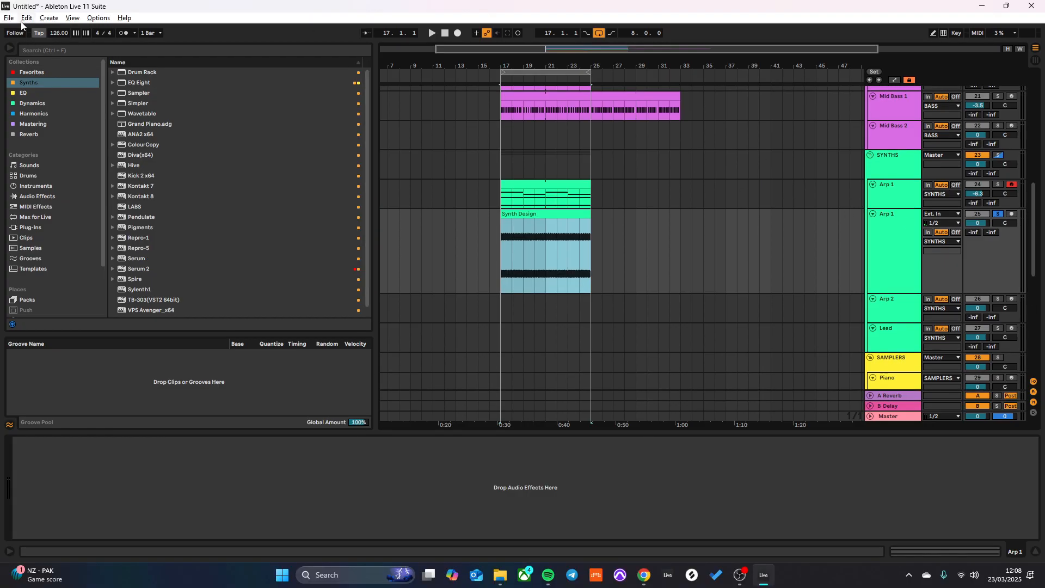
{"action": "left_click", "coordinate": [11, 18]}
{"action": "left_click", "coordinate": [38, 194]}
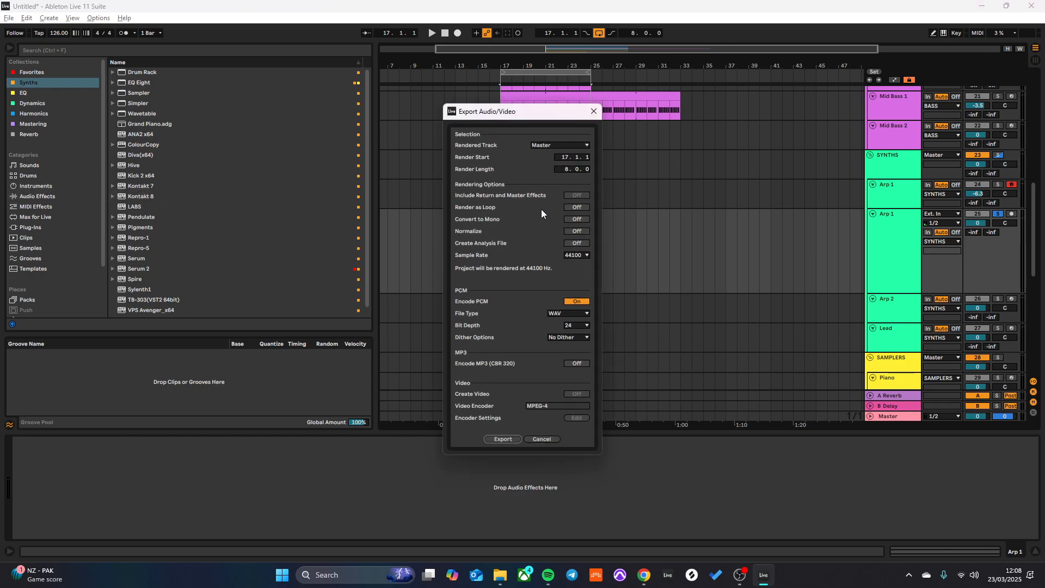
{"action": "left_click", "coordinate": [562, 144]}
{"action": "left_click", "coordinate": [561, 170]}
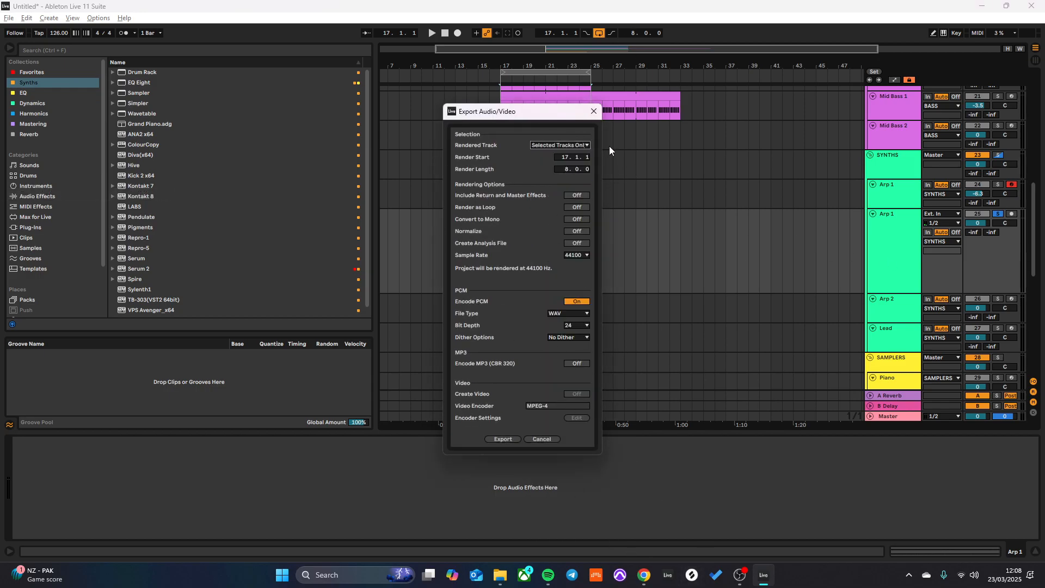
- Export the selection as a WAV file named "Synth Design" in the Paul Stretching folder under Music
{"action": "left_click", "coordinate": [503, 439]}
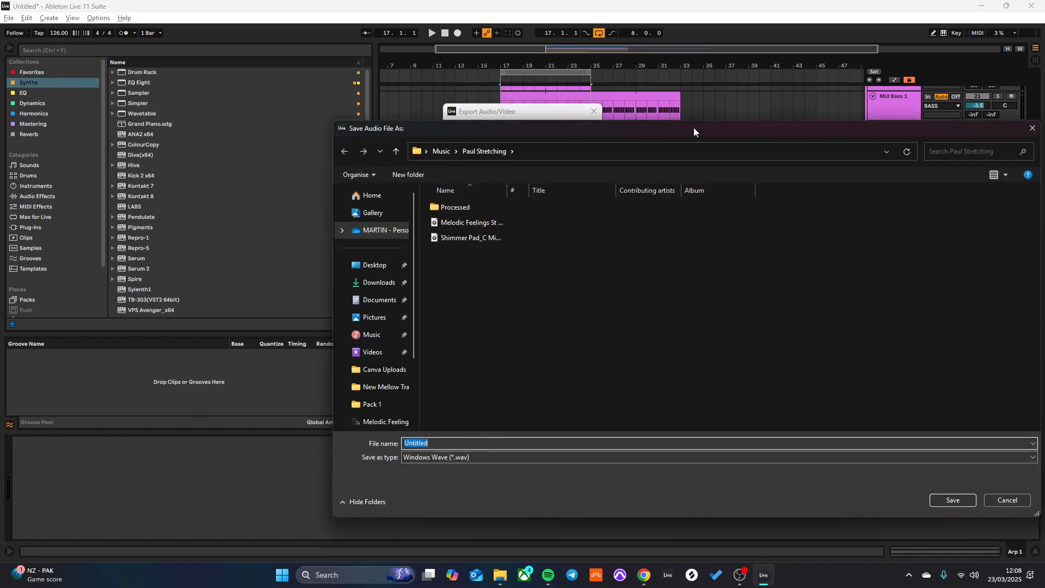
{"action": "type", "text": "Synth Design"}
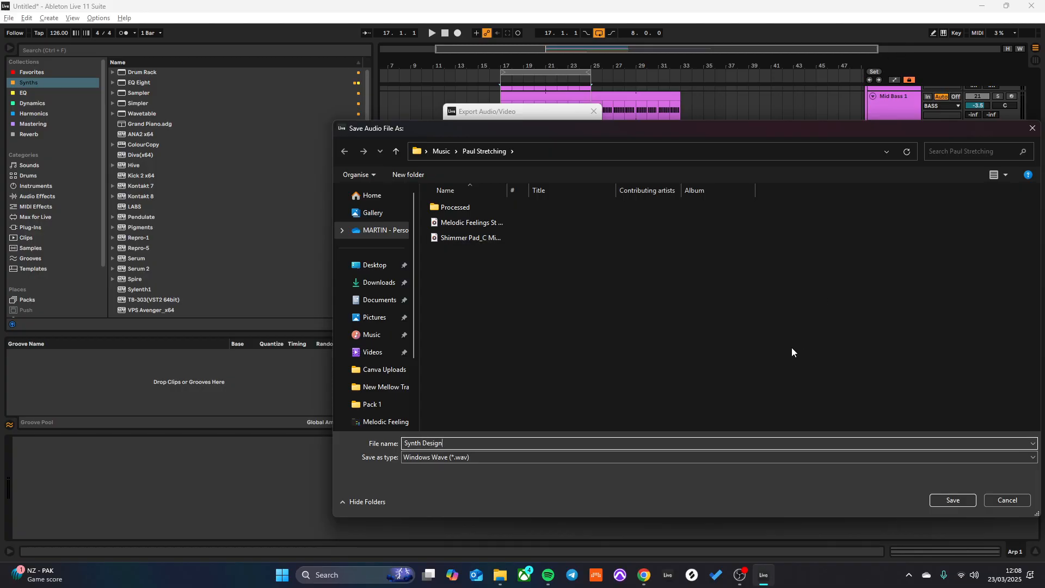
{"action": "left_click", "coordinate": [953, 499]}
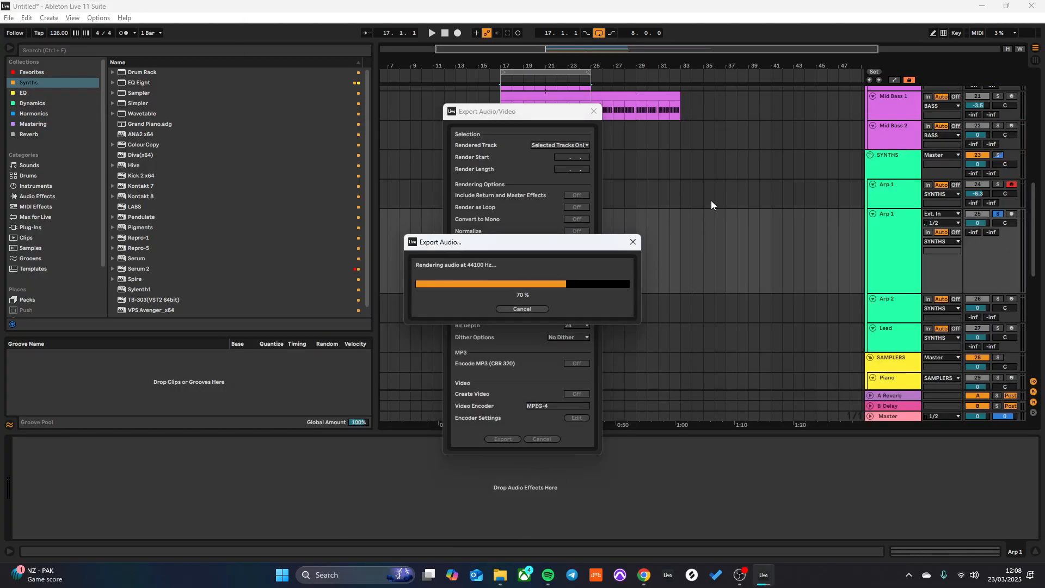
- Open Serum 2 on the Gran track and switch oscillator A from Wavetable to Granular
{"action": "scroll", "coordinate": [518, 222], "scroll_direction": "down", "scroll_amount": 10}
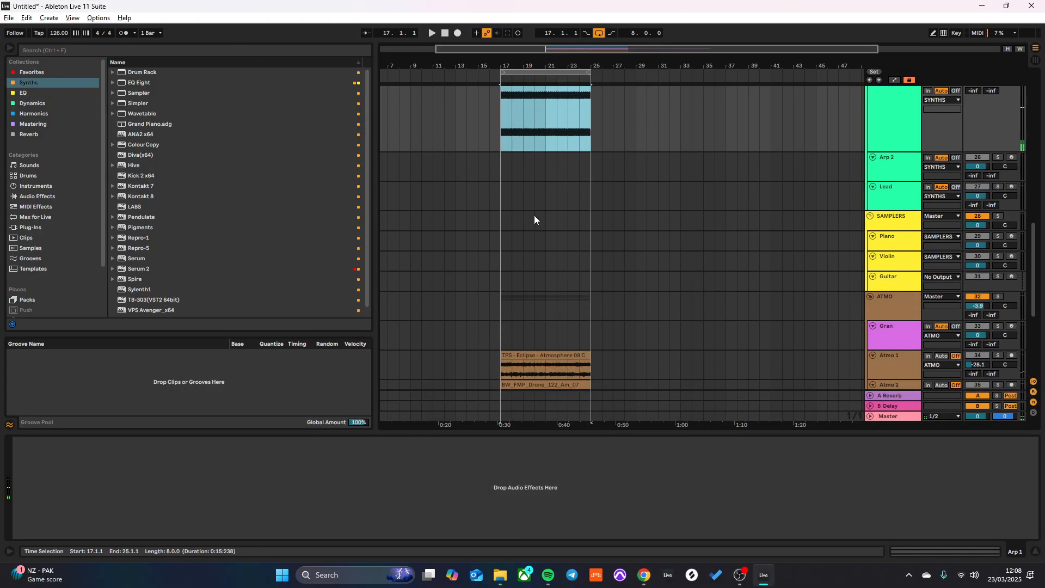
{"action": "scroll", "coordinate": [576, 294], "scroll_direction": "down", "scroll_amount": 2}
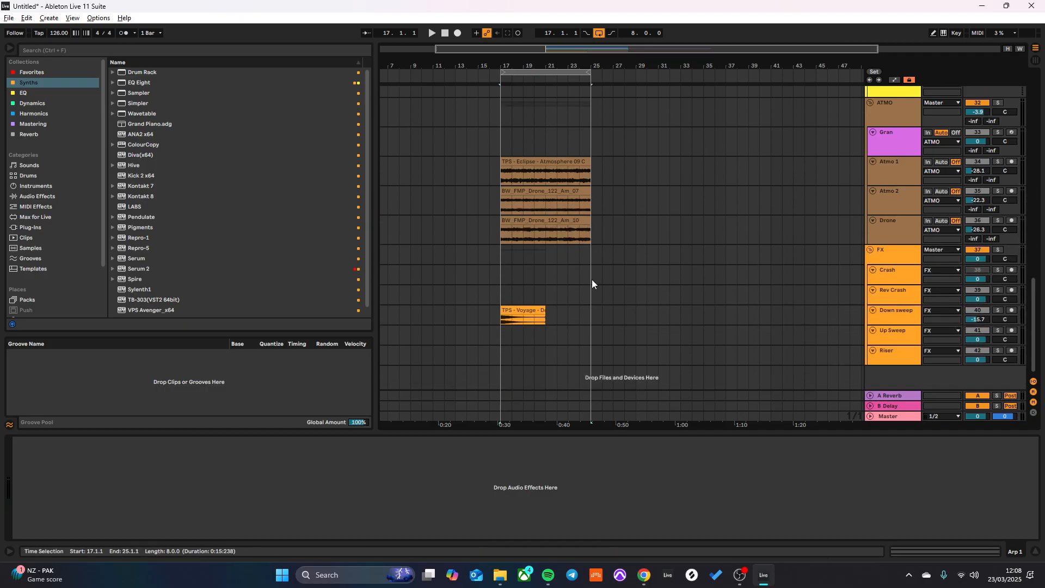
{"action": "scroll", "coordinate": [713, 217], "scroll_direction": "up", "scroll_amount": 2}
{"action": "left_click", "coordinate": [901, 209]}
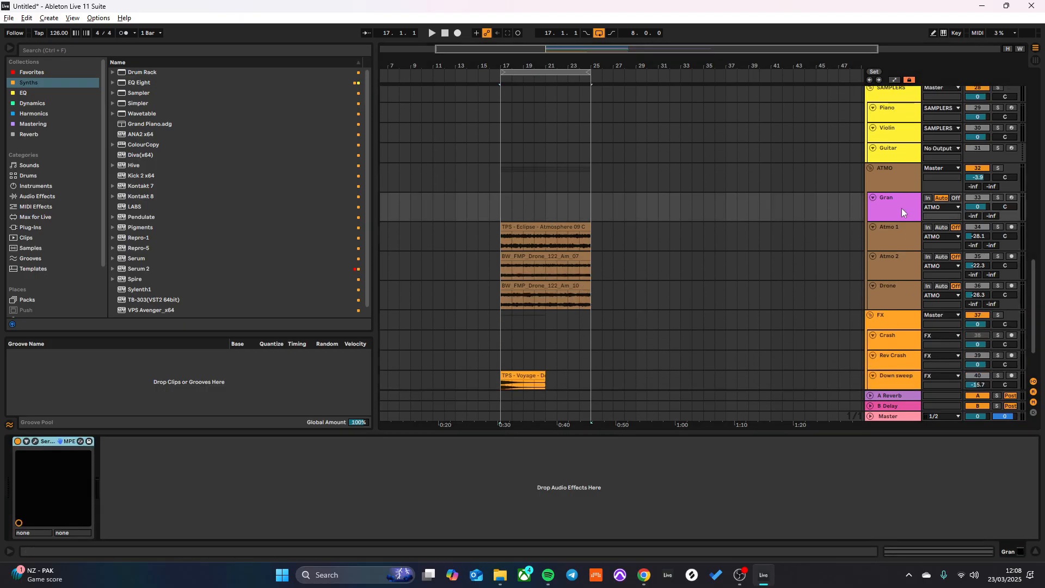
{"action": "left_click", "coordinate": [36, 441]}
{"action": "left_click", "coordinate": [122, 134]}
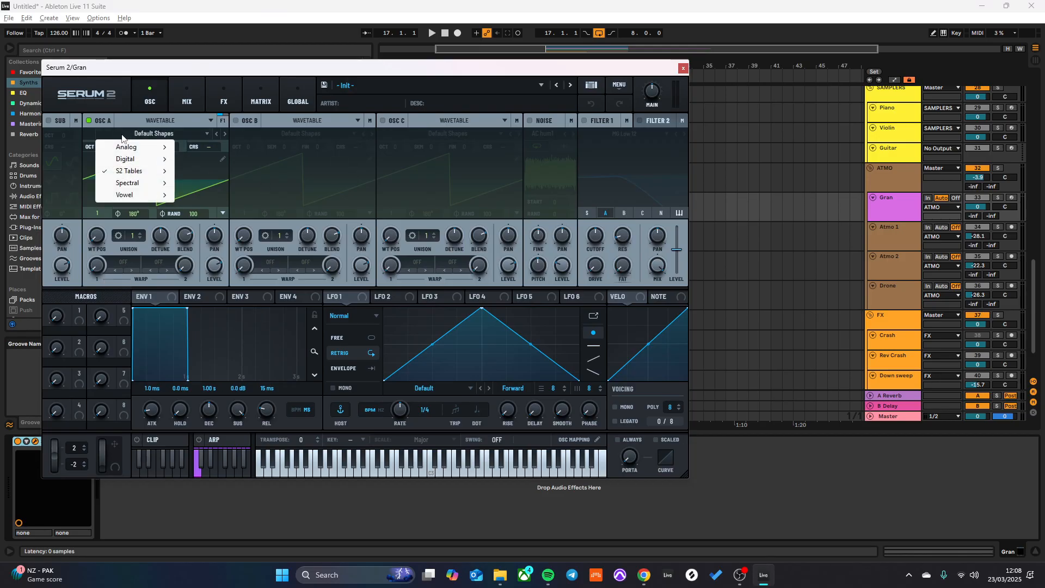
{"action": "left_click", "coordinate": [155, 134]}
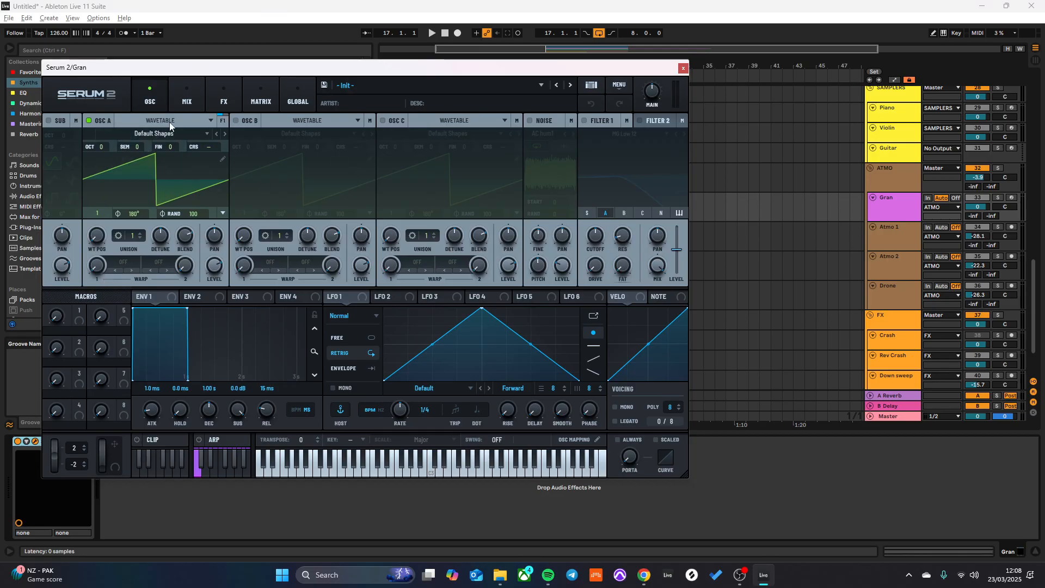
{"action": "left_click", "coordinate": [169, 122]}
{"action": "left_click", "coordinate": [137, 170]}
- Load the "Synth Design" sample from the Paul Stretching folder under Music into oscillator A
{"action": "left_click", "coordinate": [148, 134]}
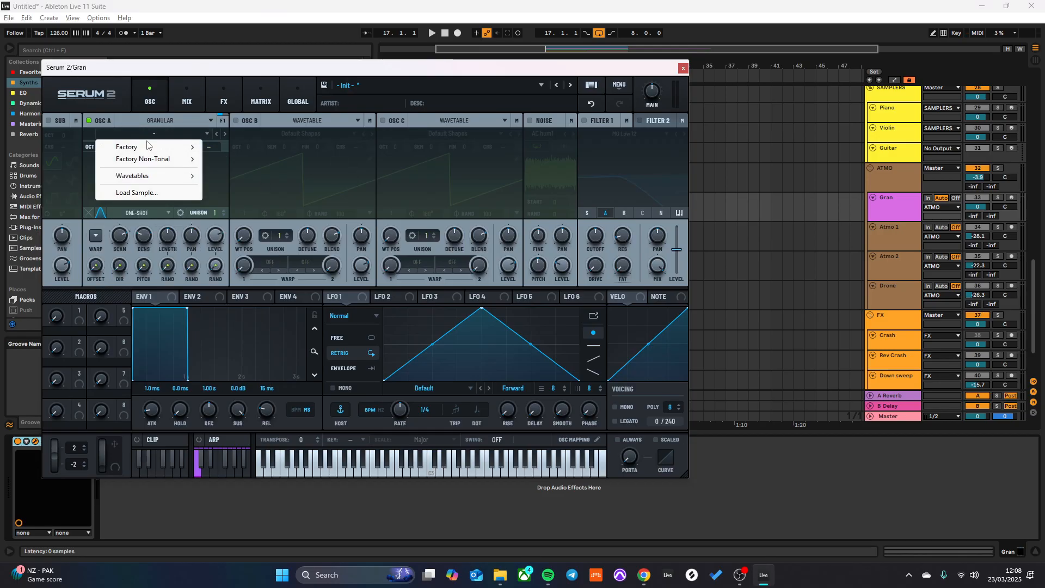
{"action": "left_click", "coordinate": [136, 192]}
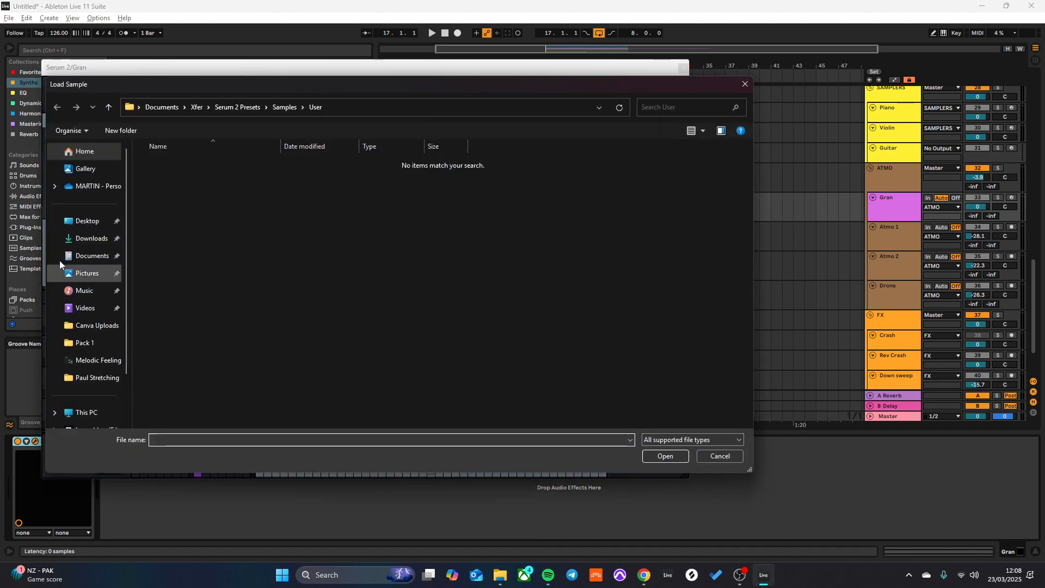
{"action": "left_click", "coordinate": [82, 290]}
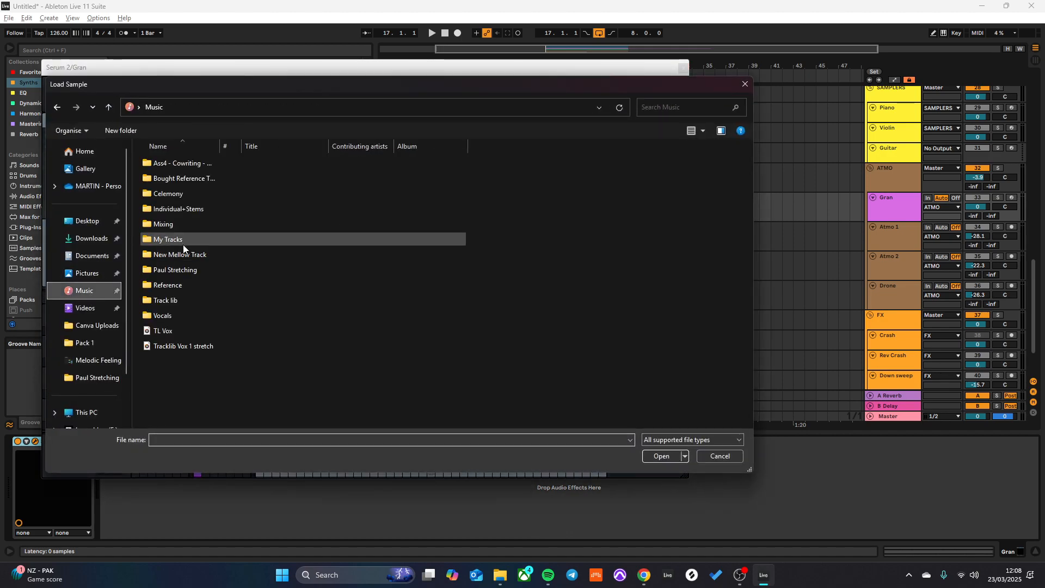
{"action": "double_click", "coordinate": [172, 270]}
{"action": "double_click", "coordinate": [181, 207]}
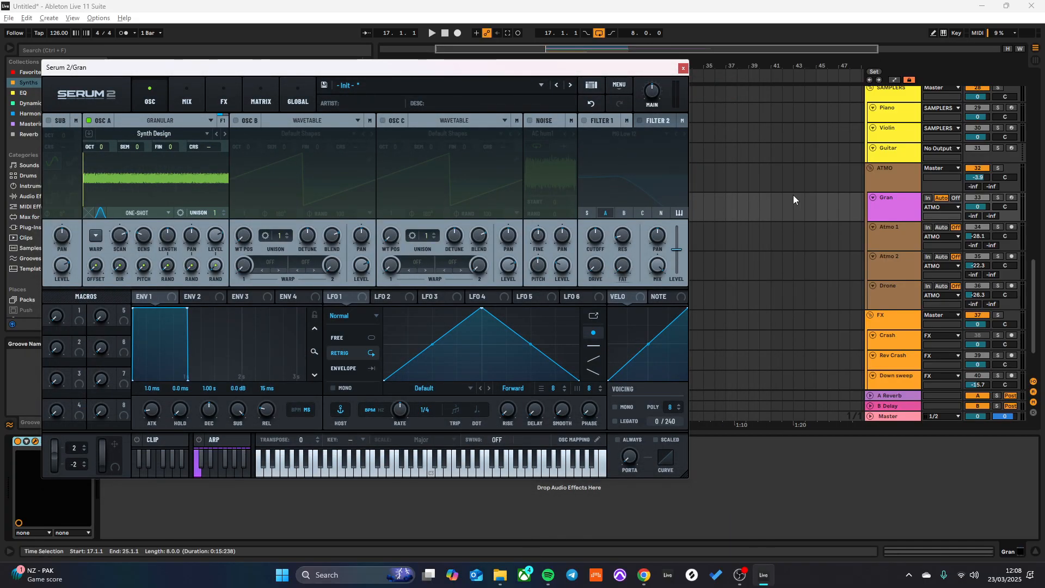
- Arm the Gran track for MIDI input and solo the ATMO group to audition the granular sound
{"action": "left_click", "coordinate": [1011, 198]}
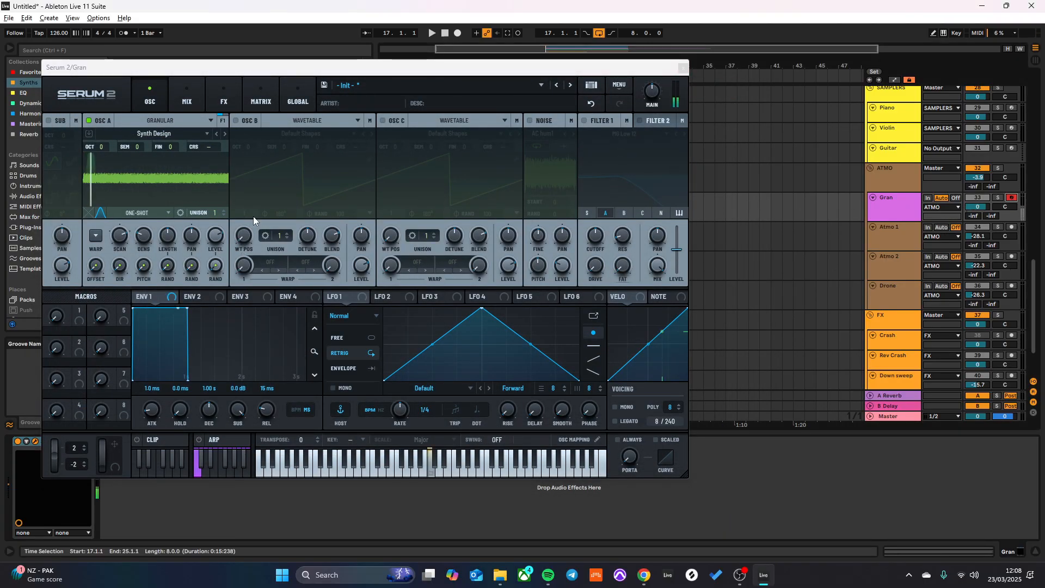
{"action": "left_click", "coordinate": [998, 169]}
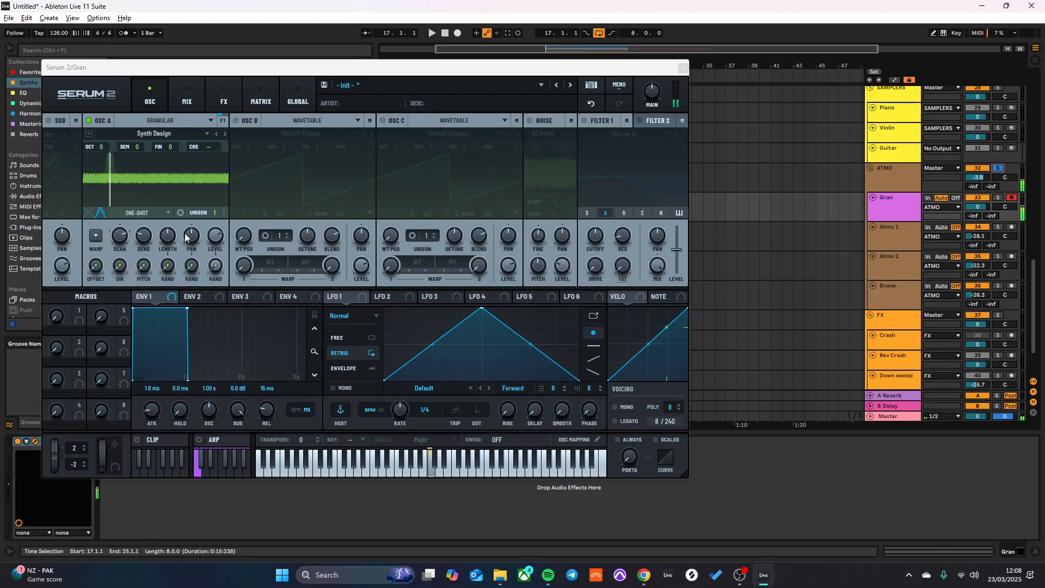
- Set oscillator A's scan rate to 5 %, and show its warp controls in an enlarged Serum 2 window
{"action": "left_click_drag", "start_coordinate": [122, 235], "coordinate": [115, 261]}
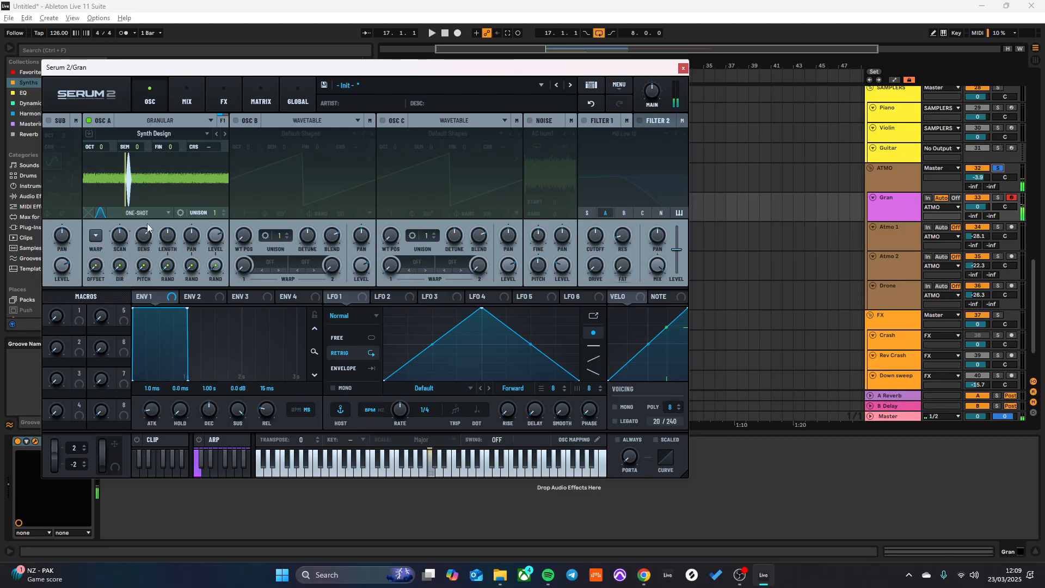
{"action": "left_click_drag", "start_coordinate": [686, 475], "coordinate": [850, 533]}
{"action": "mouse_move", "coordinate": [139, 272]}
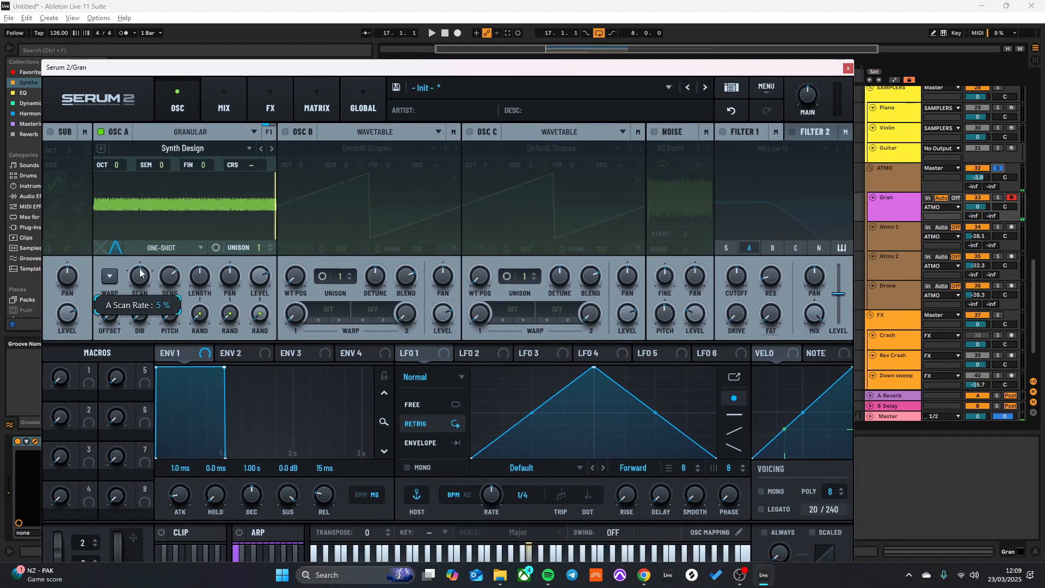
{"action": "left_click", "coordinate": [108, 277]}
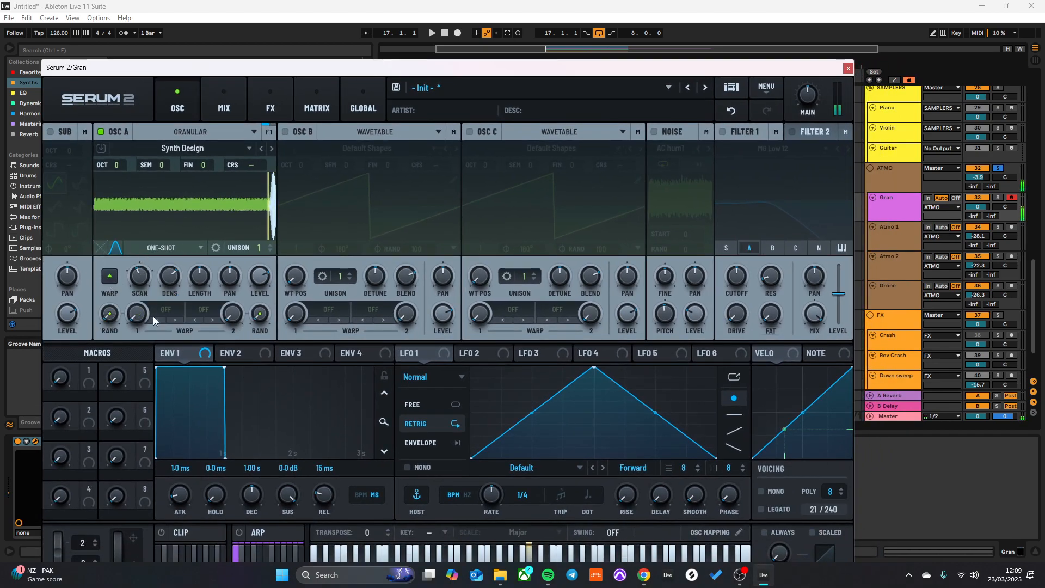
- Set oscillator A to Fwd/Rev Loop and narrow the loop region to roughly the middle 40 percent of the sample
{"action": "left_click", "coordinate": [188, 248]}
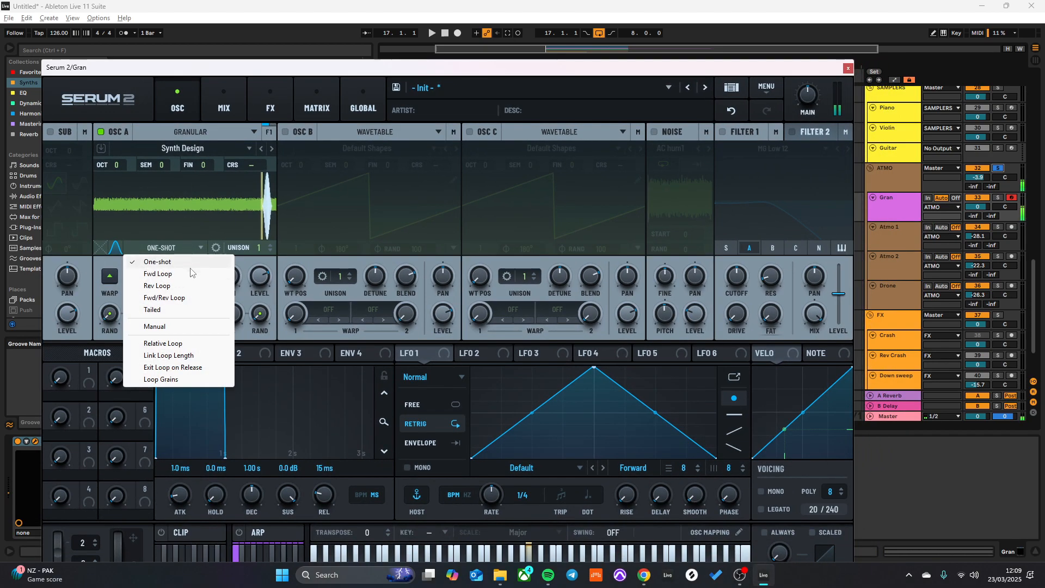
{"action": "left_click", "coordinate": [163, 298]}
{"action": "left_click_drag", "start_coordinate": [96, 174], "coordinate": [155, 176]}
{"action": "left_click_drag", "start_coordinate": [277, 177], "coordinate": [229, 176]}
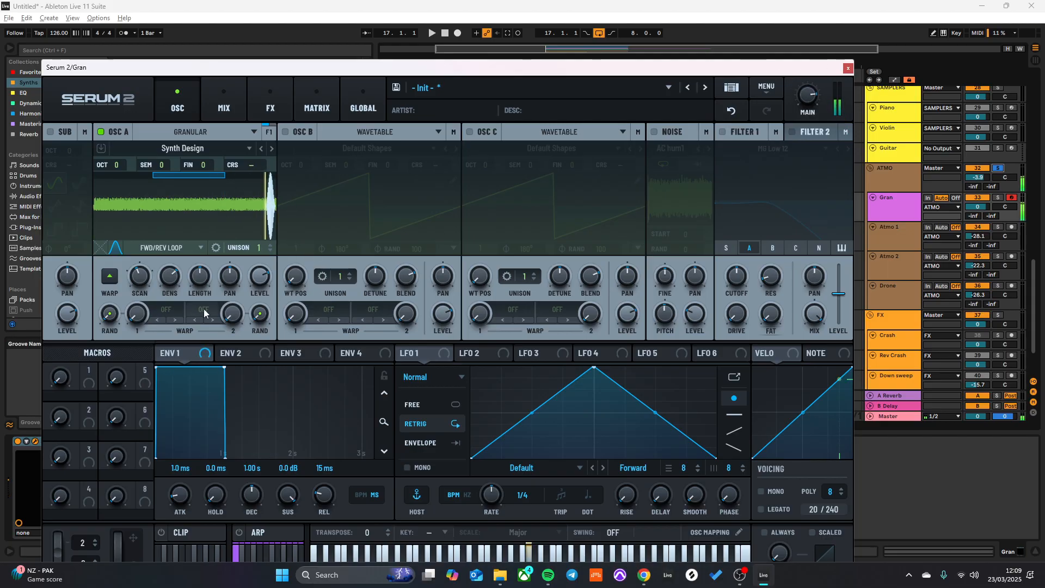
{"action": "left_click_drag", "start_coordinate": [152, 243], "coordinate": [162, 220]}
- Audition different scan rates on oscillator A, set the rate to 100 %, and fine-tune the grain length
{"action": "left_click_drag", "start_coordinate": [142, 278], "coordinate": [145, 305]}
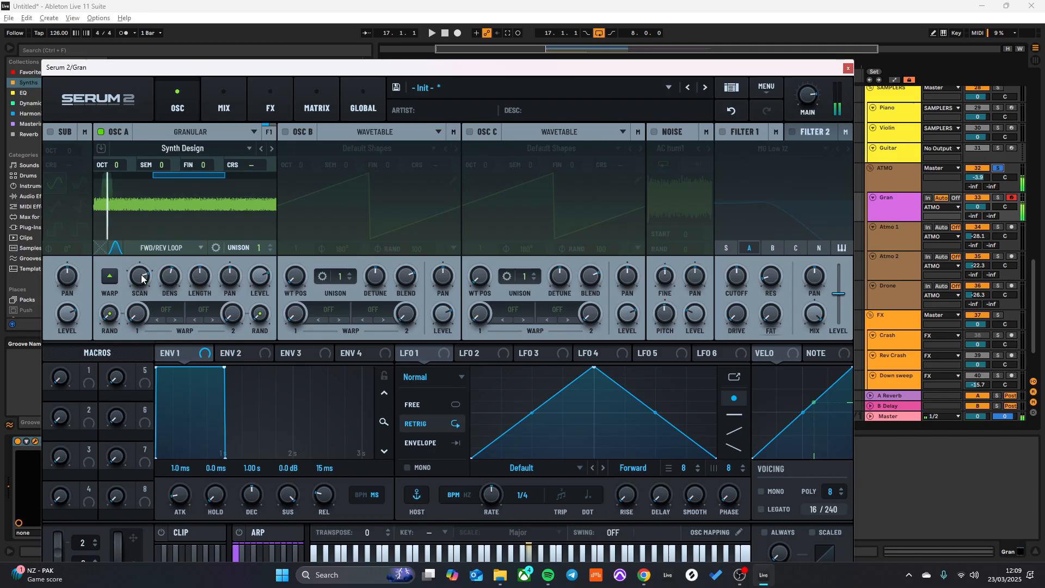
{"action": "left_click_drag", "start_coordinate": [142, 279], "coordinate": [165, 220]}
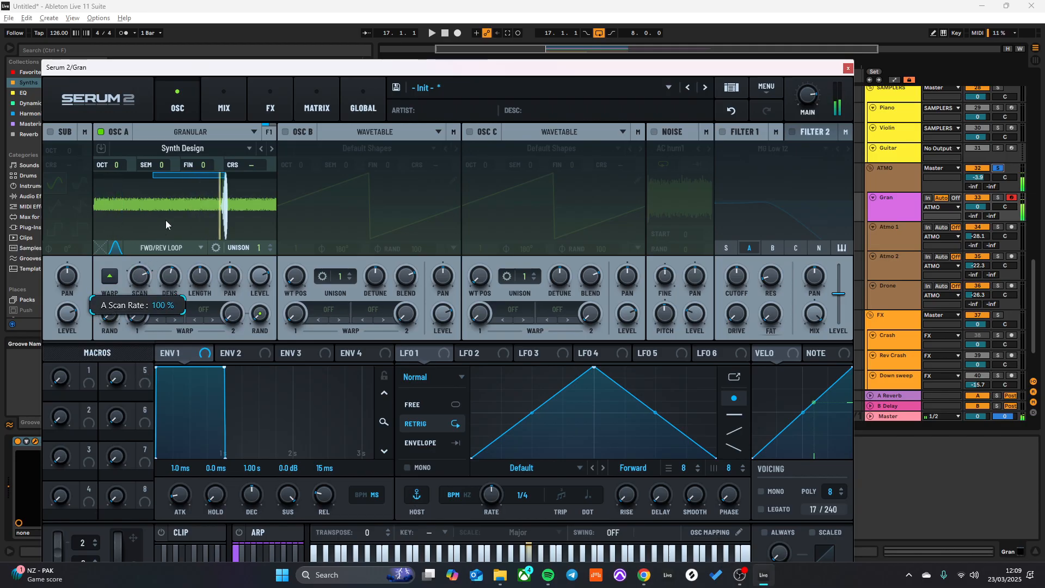
{"action": "left_click_drag", "start_coordinate": [201, 283], "coordinate": [201, 288]}
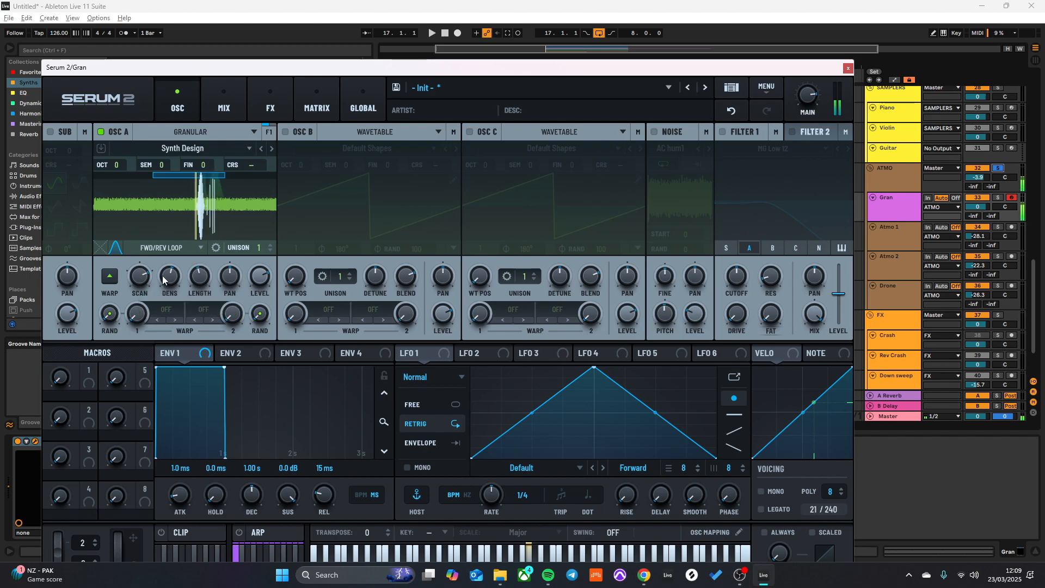
- Assign LFO 2 to oscillator A's density and scan, adjust both modulation amounts, and return to the standard granular controls
{"action": "left_click_drag", "start_coordinate": [462, 353], "coordinate": [169, 279]}
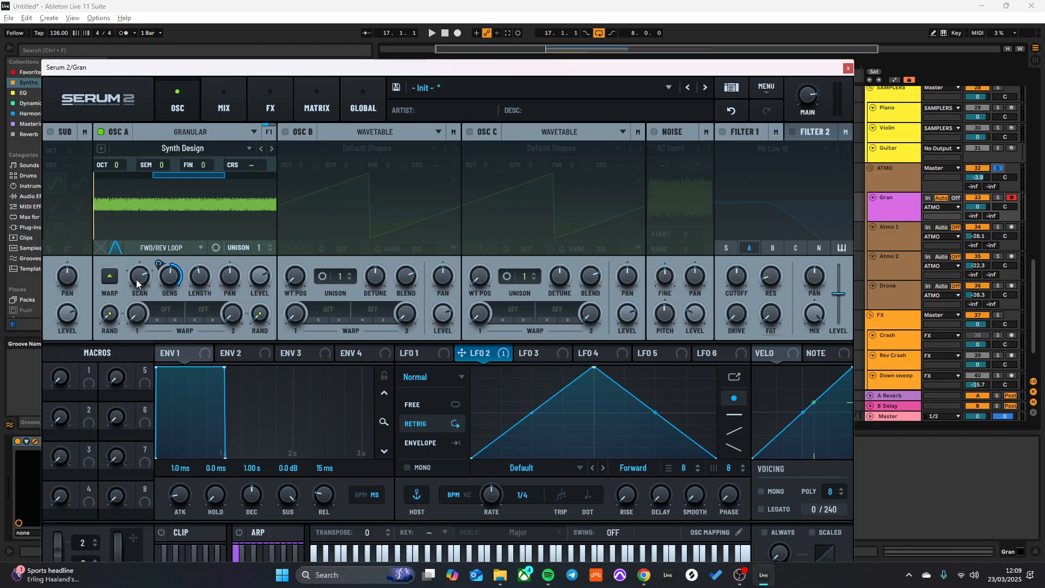
{"action": "left_click_drag", "start_coordinate": [462, 353], "coordinate": [139, 276]}
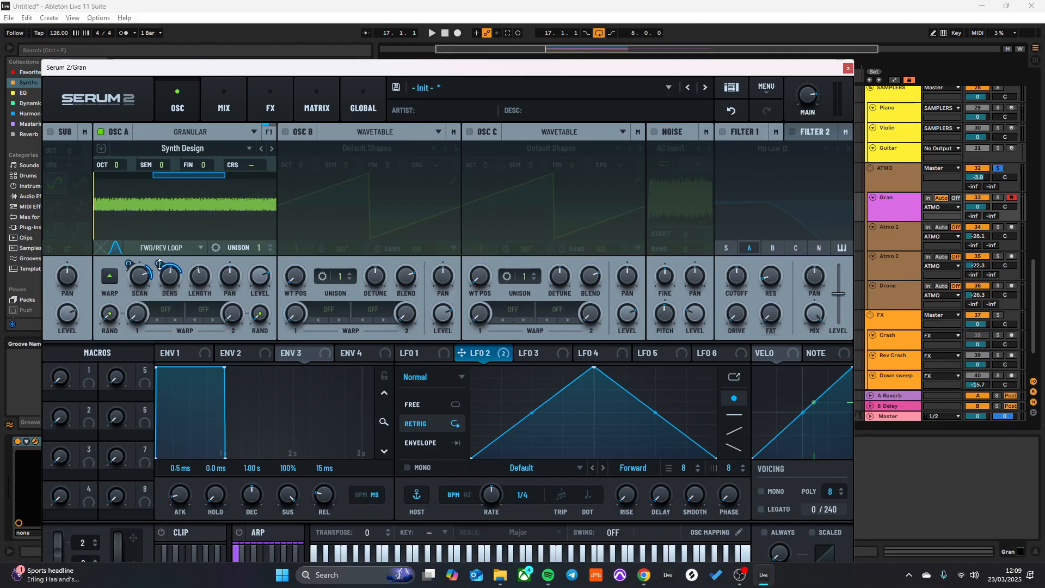
{"action": "left_click_drag", "start_coordinate": [161, 267], "coordinate": [139, 317]}
{"action": "left_click_drag", "start_coordinate": [132, 263], "coordinate": [133, 286]}
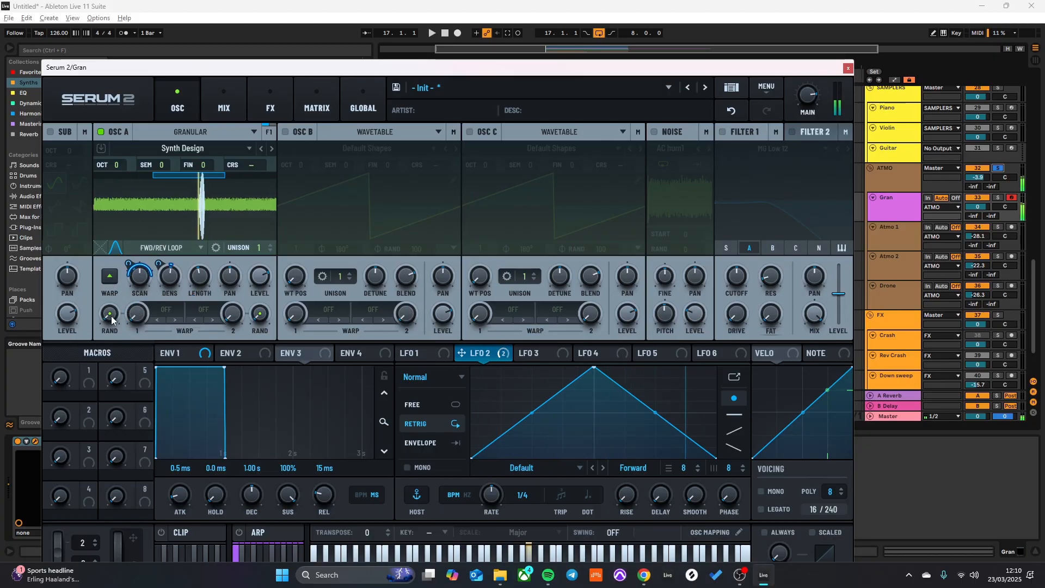
{"action": "left_click", "coordinate": [109, 276]}
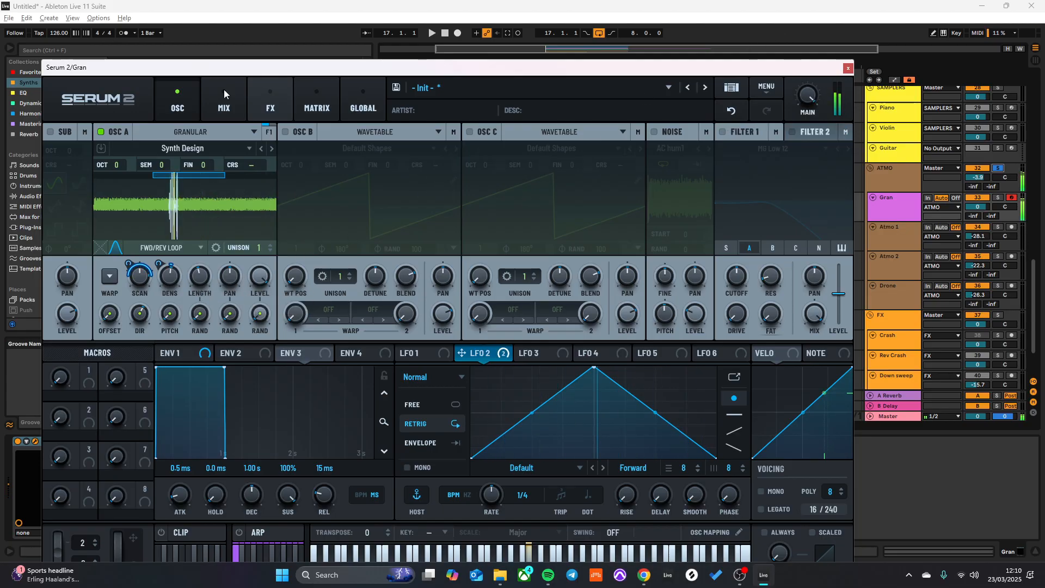
- Add an Equalizer effect and turn its low band into a low cut at 242 Hz with a Q of 44
{"action": "left_click", "coordinate": [271, 107]}
{"action": "left_click", "coordinate": [53, 155]}
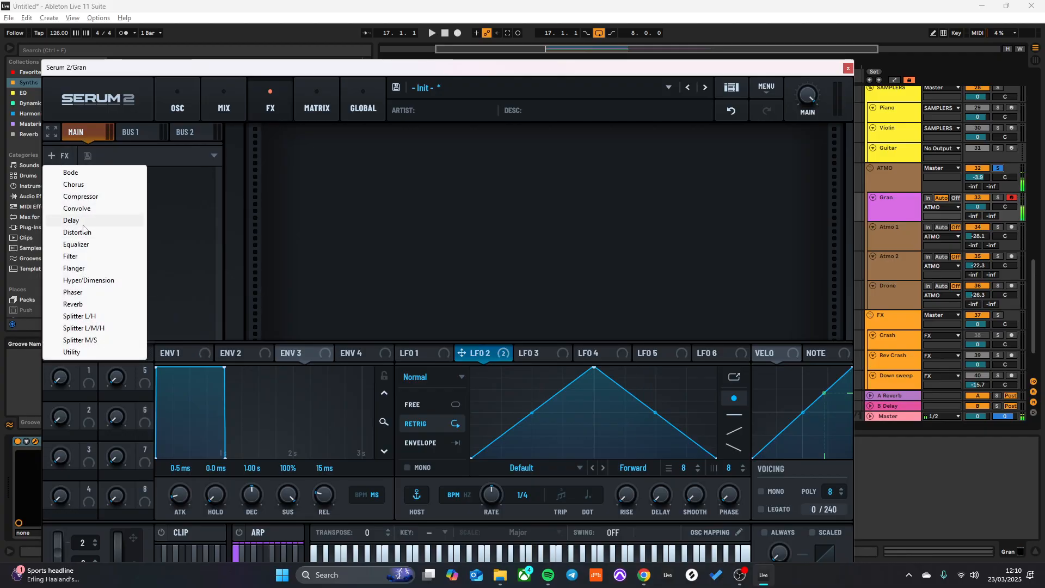
{"action": "left_click", "coordinate": [82, 245]}
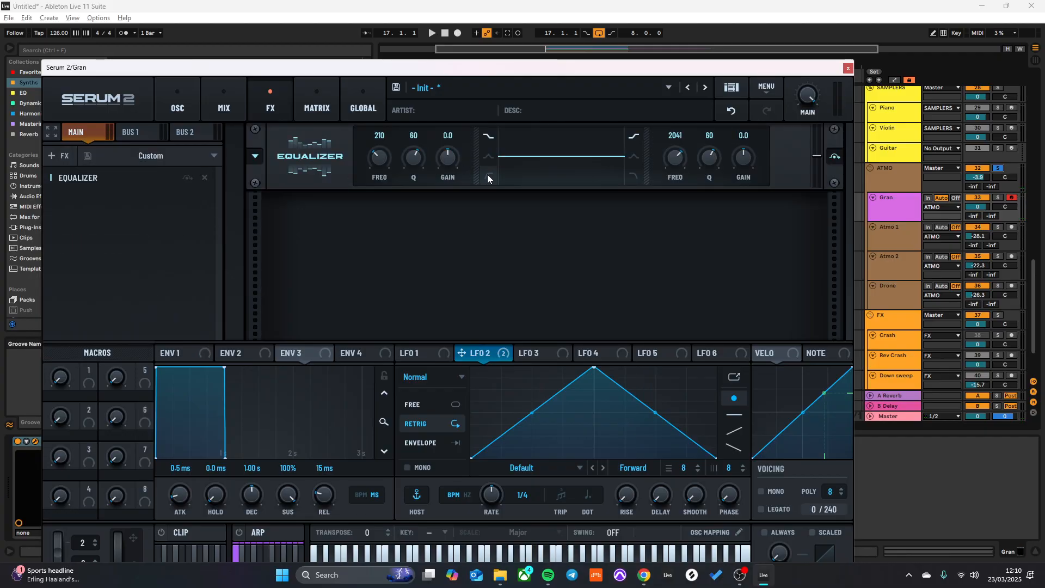
{"action": "left_click_drag", "start_coordinate": [416, 175], "coordinate": [388, 162]}
- Add a Reverb effect after the Equalizer in Serum 2's main effects chain
{"action": "left_click", "coordinate": [166, 102]}
{"action": "left_click", "coordinate": [270, 103]}
{"action": "left_click", "coordinate": [63, 154]}
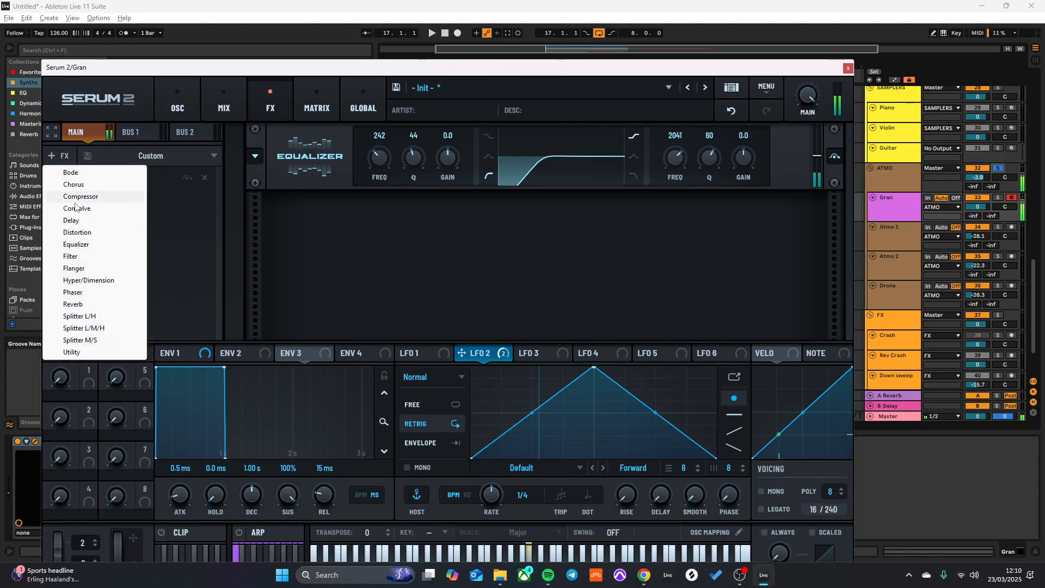
{"action": "left_click", "coordinate": [96, 303]}
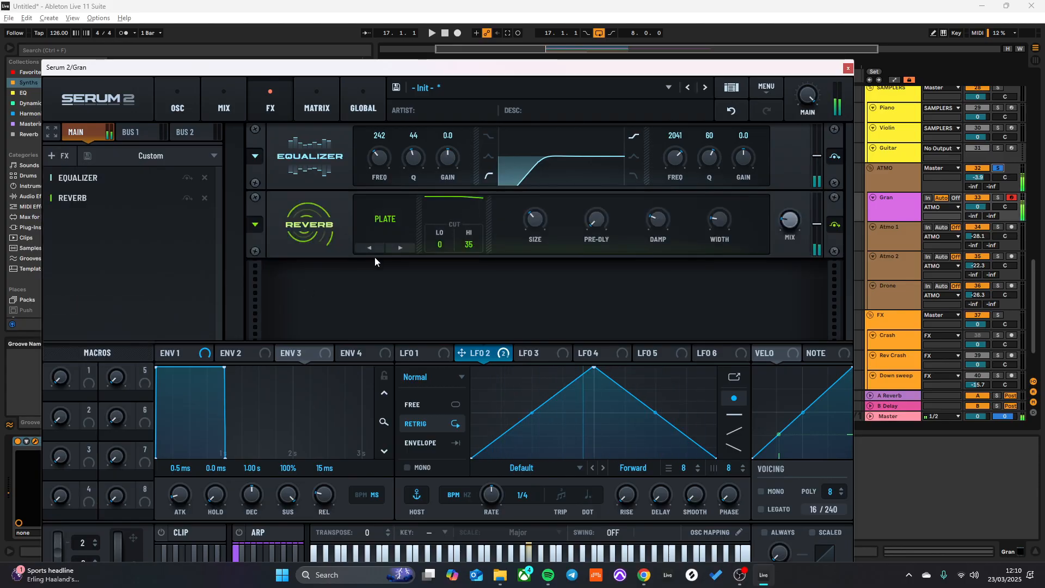
- Raise the reverb mix in the Gran track's Serum 2 and take the ATMO group out of solo
{"action": "left_click_drag", "start_coordinate": [786, 216], "coordinate": [801, 150]}
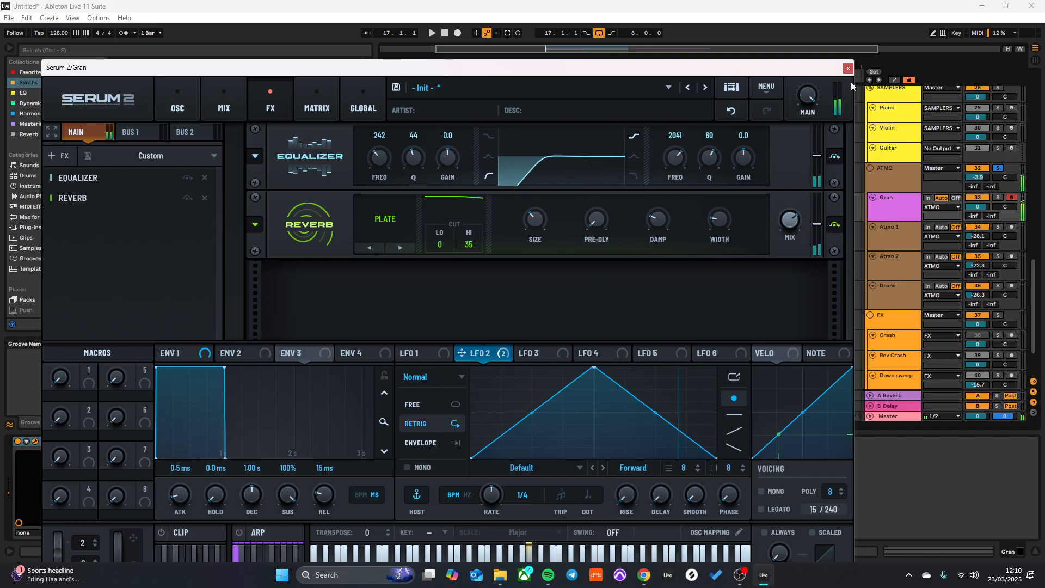
{"action": "left_click", "coordinate": [847, 68]}
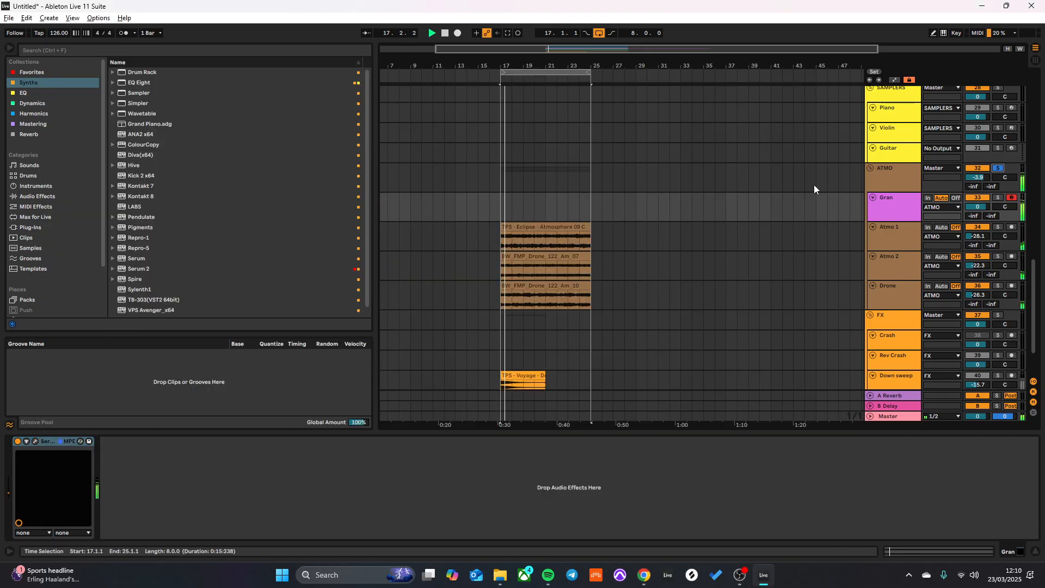
{"action": "left_click", "coordinate": [999, 168]}
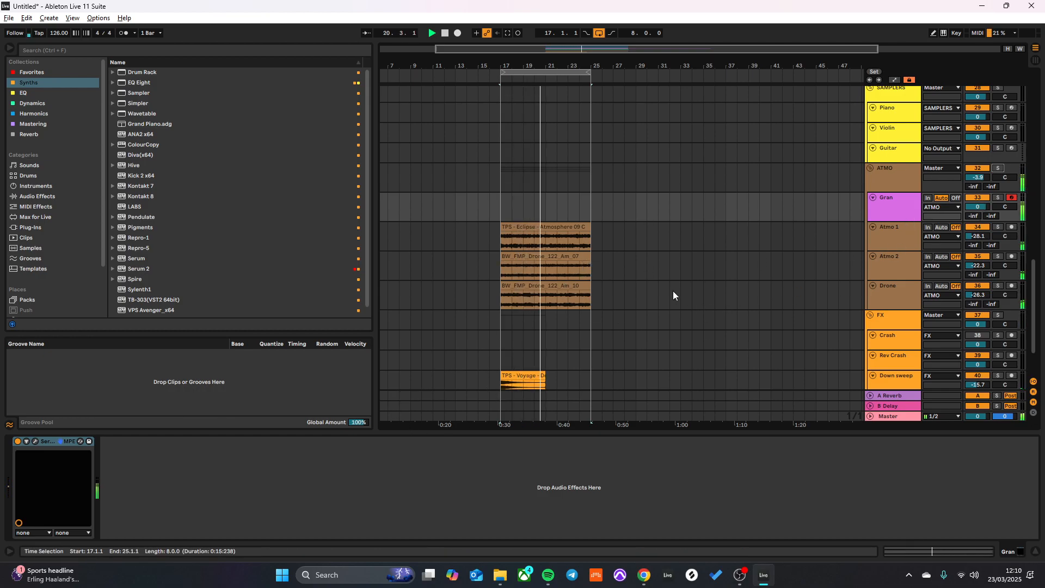
- Recheck the Gran patch's effects and oscillator settings in context, and deactivate the Gran track
{"action": "left_click", "coordinate": [35, 441]}
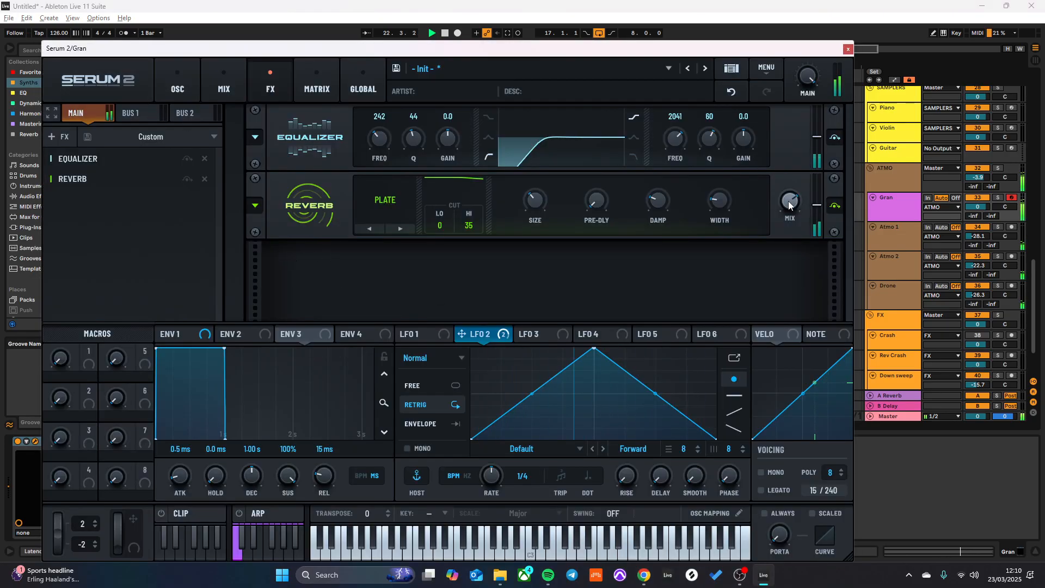
{"action": "left_click", "coordinate": [185, 70]}
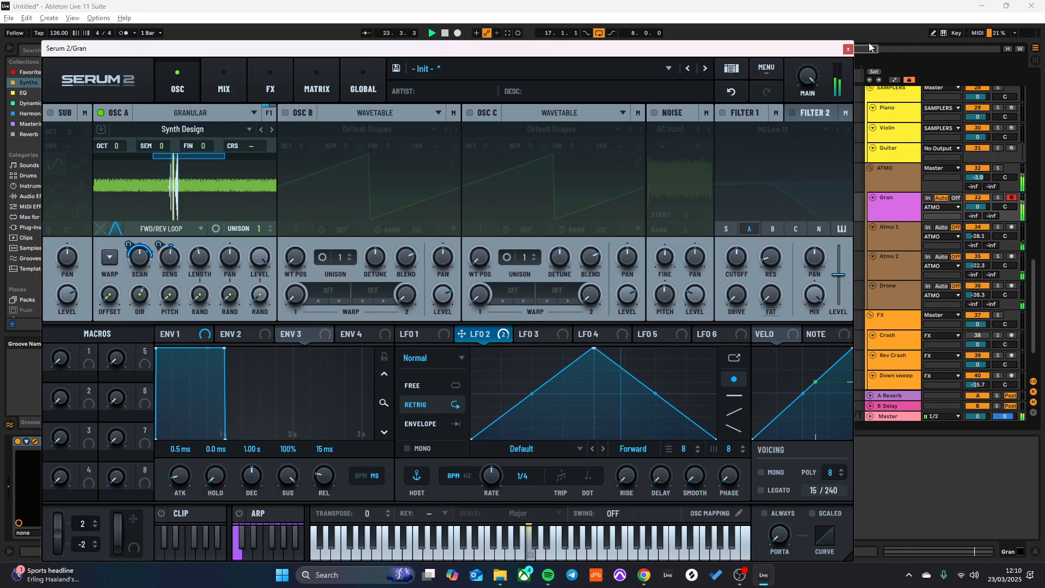
{"action": "left_click", "coordinate": [848, 48]}
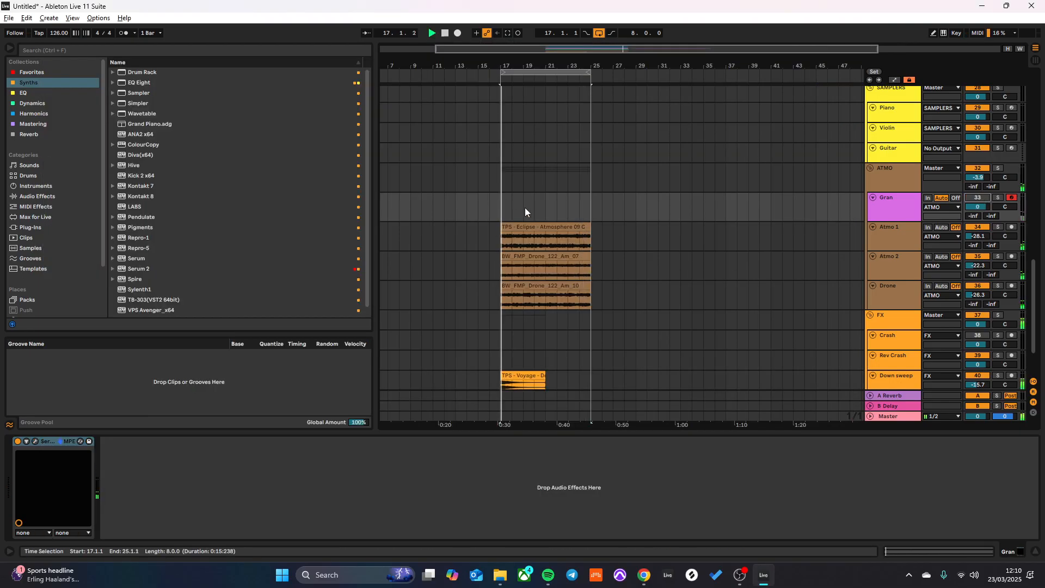
- Fold the Arp 1 audio track and the Arp 2 track in the SYNTHS group, and deactivate the Arp 1 audio track
{"action": "scroll", "coordinate": [506, 218], "scroll_direction": "up", "scroll_amount": 5}
{"action": "scroll", "coordinate": [864, 202], "scroll_direction": "up", "scroll_amount": 1}
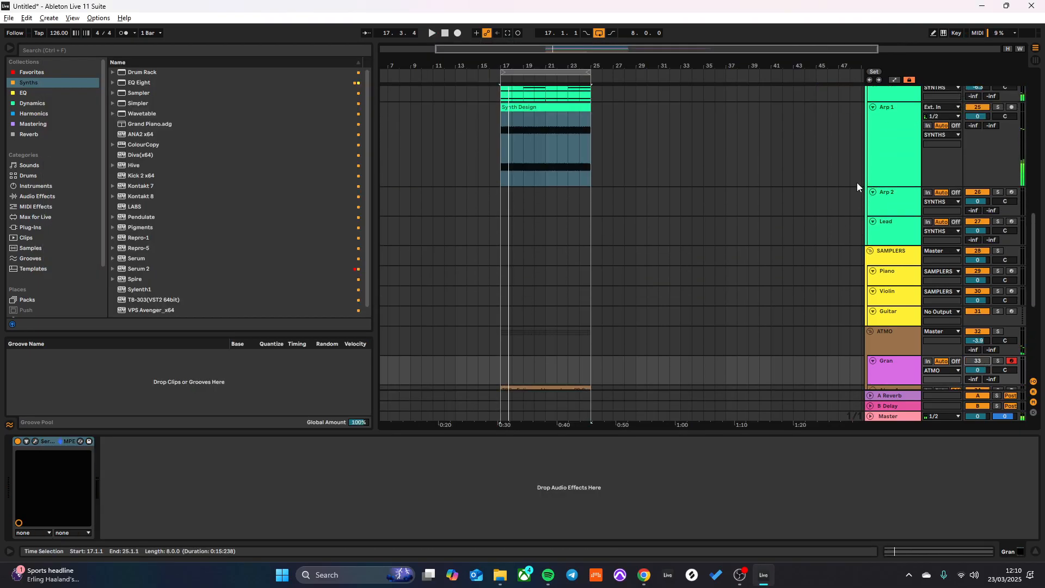
{"action": "scroll", "coordinate": [863, 191], "scroll_direction": "up", "scroll_amount": 4}
{"action": "left_click", "coordinate": [873, 206]}
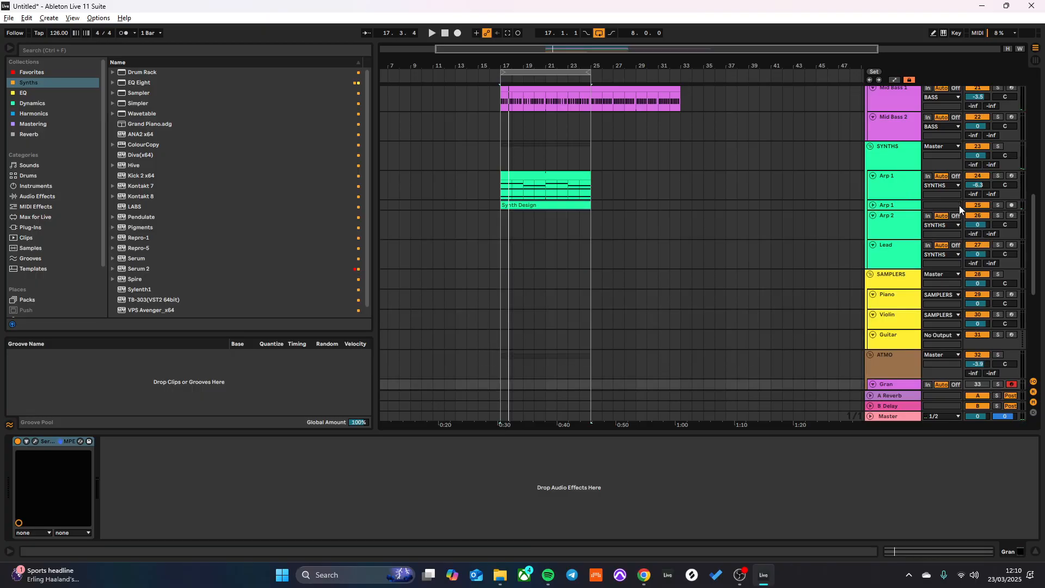
{"action": "left_click", "coordinate": [872, 215]}
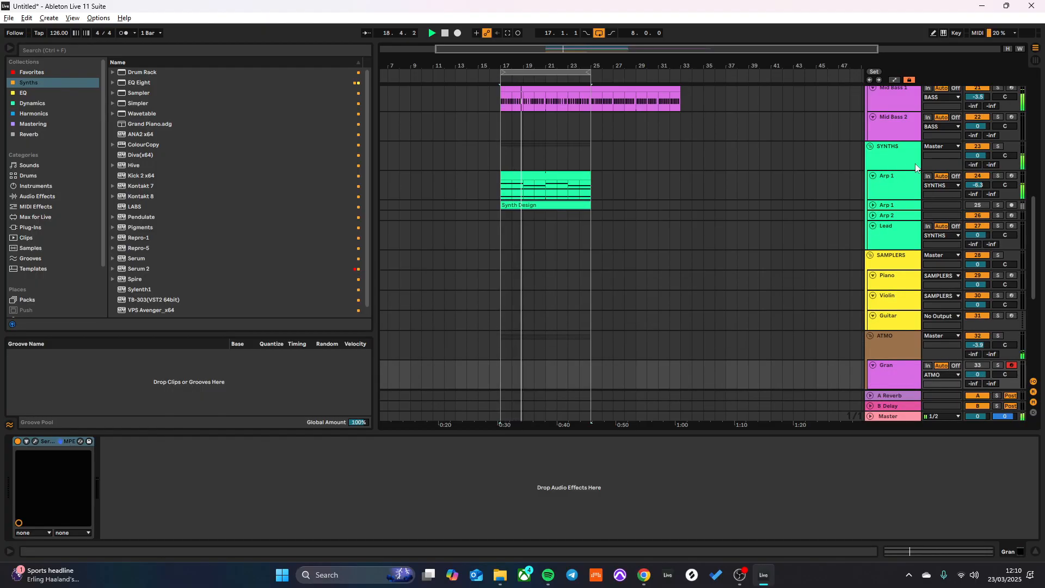
- Raise the Arp 1 MIDI track's volume to -3.9 dB and add LFOTool_x64 from the Favorites collection to it
{"action": "left_click_drag", "start_coordinate": [976, 186], "coordinate": [976, 179]}
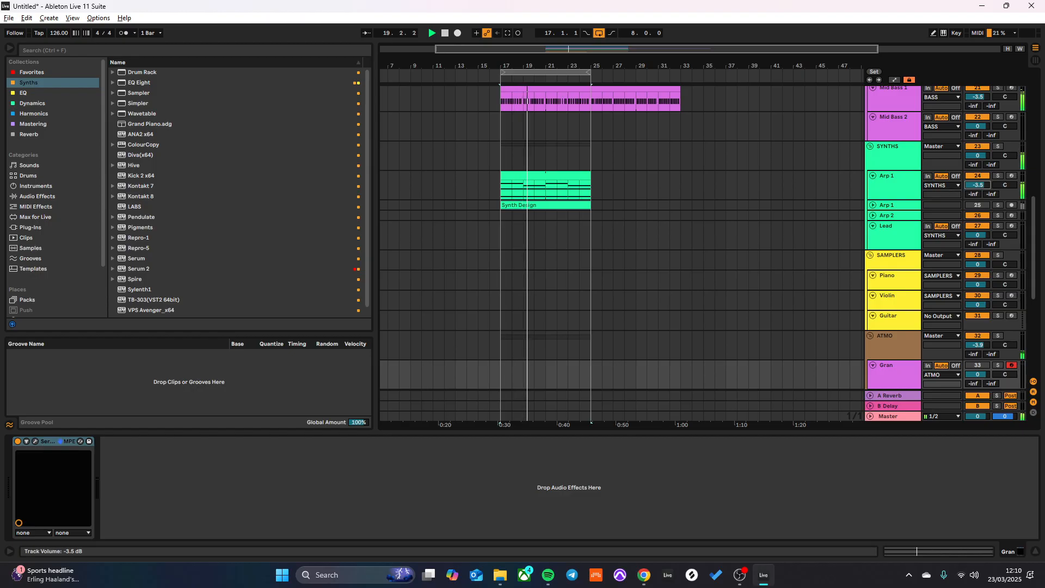
{"action": "left_click", "coordinate": [894, 188]}
{"action": "left_click", "coordinate": [29, 74]}
{"action": "left_click", "coordinate": [29, 82]}
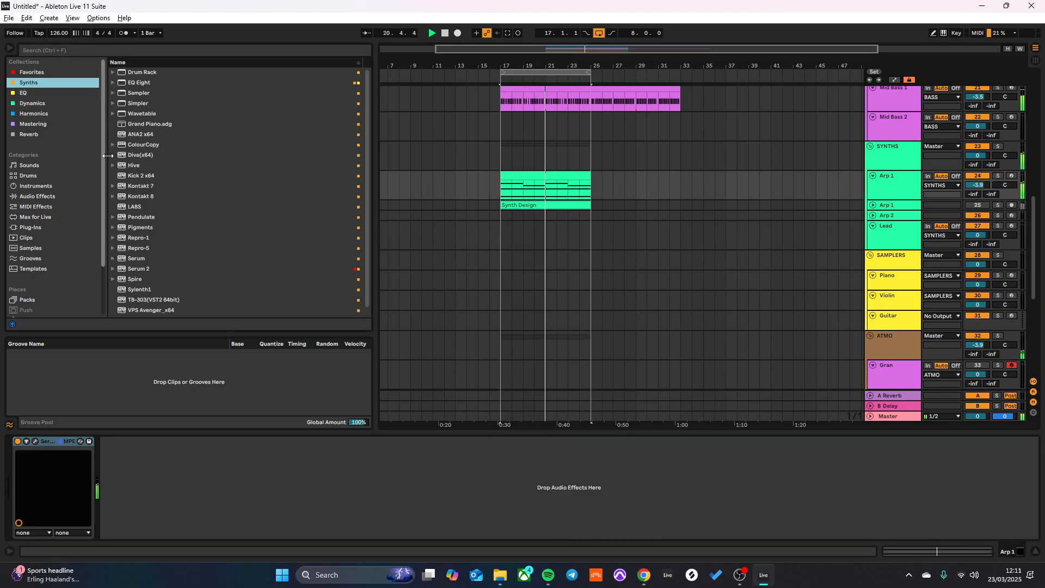
{"action": "scroll", "coordinate": [165, 251], "scroll_direction": "down", "scroll_amount": 1}
{"action": "scroll", "coordinate": [153, 228], "scroll_direction": "up", "scroll_amount": 1}
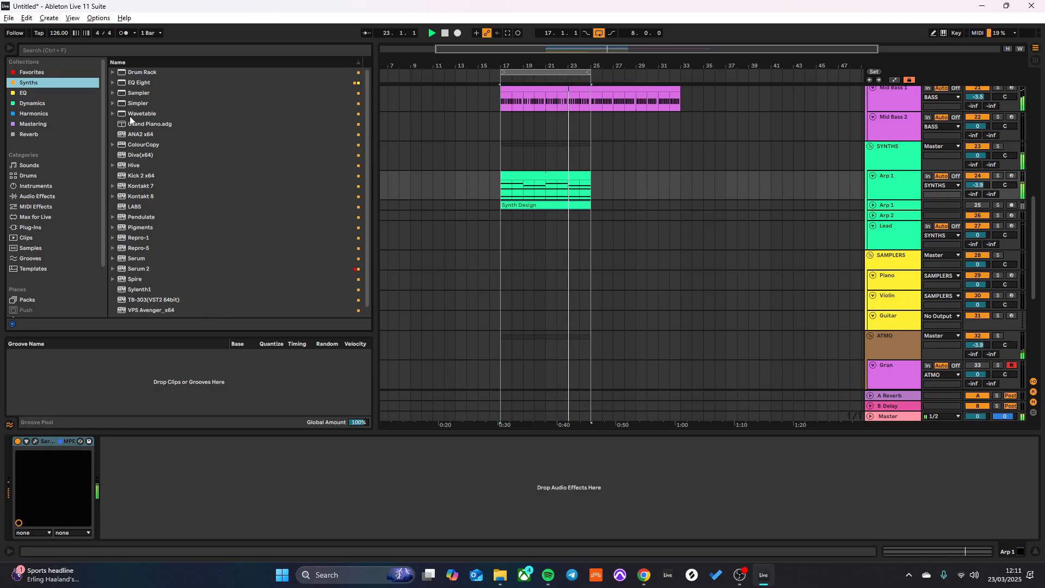
{"action": "left_click", "coordinate": [18, 93]}
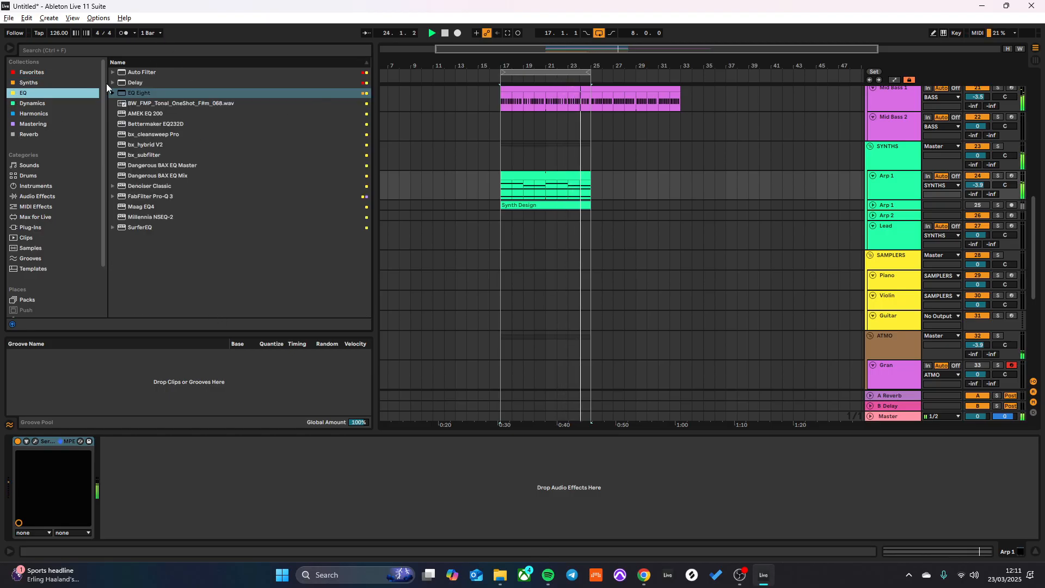
{"action": "left_click", "coordinate": [36, 73]}
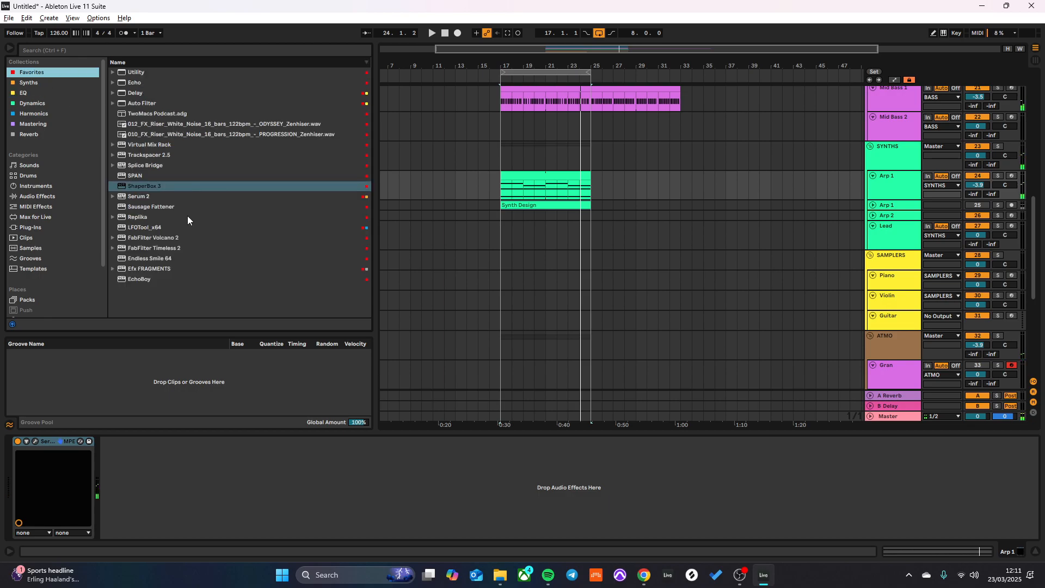
{"action": "left_click", "coordinate": [148, 226]}
{"action": "left_click_drag", "start_coordinate": [598, 212], "coordinate": [561, 180]}
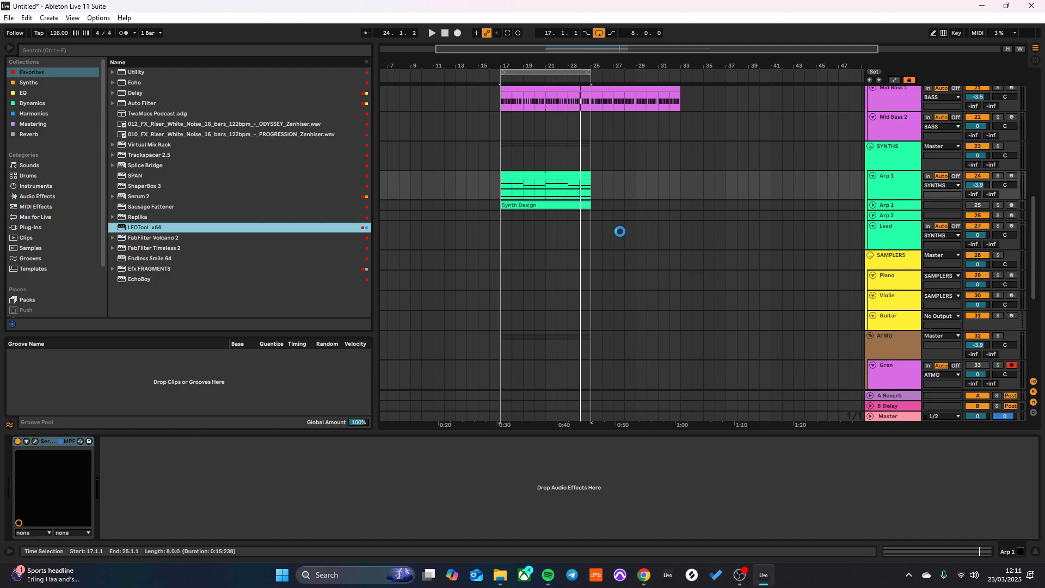
- Reshape LFOTool's curve with a lower start and a quicker rise during playback, and set Arp 1's volume to -0.2 dB
{"action": "key", "text": "space"}
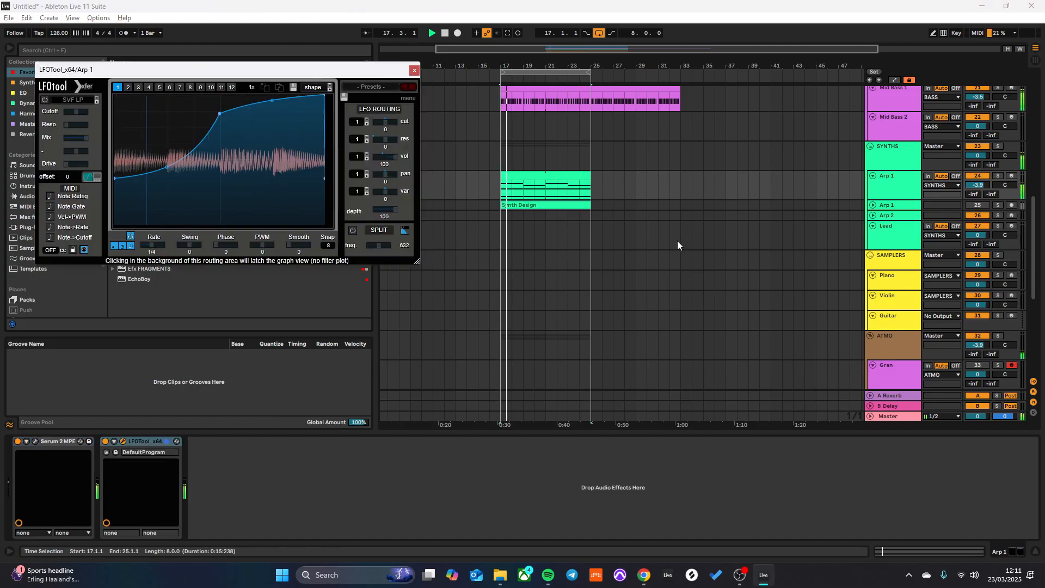
{"action": "left_click_drag", "start_coordinate": [220, 114], "coordinate": [168, 111]}
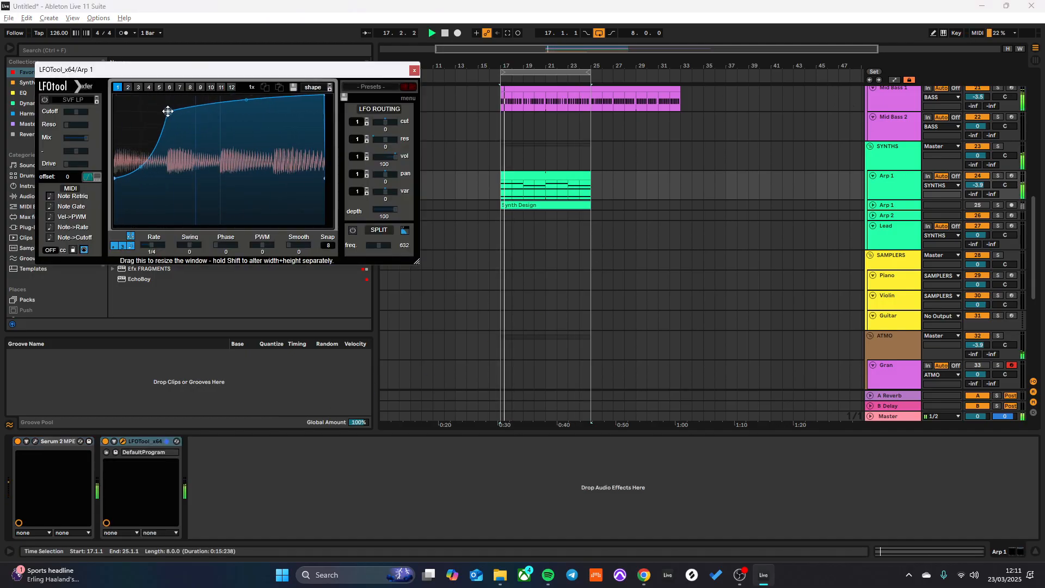
{"action": "left_click_drag", "start_coordinate": [114, 179], "coordinate": [112, 217]}
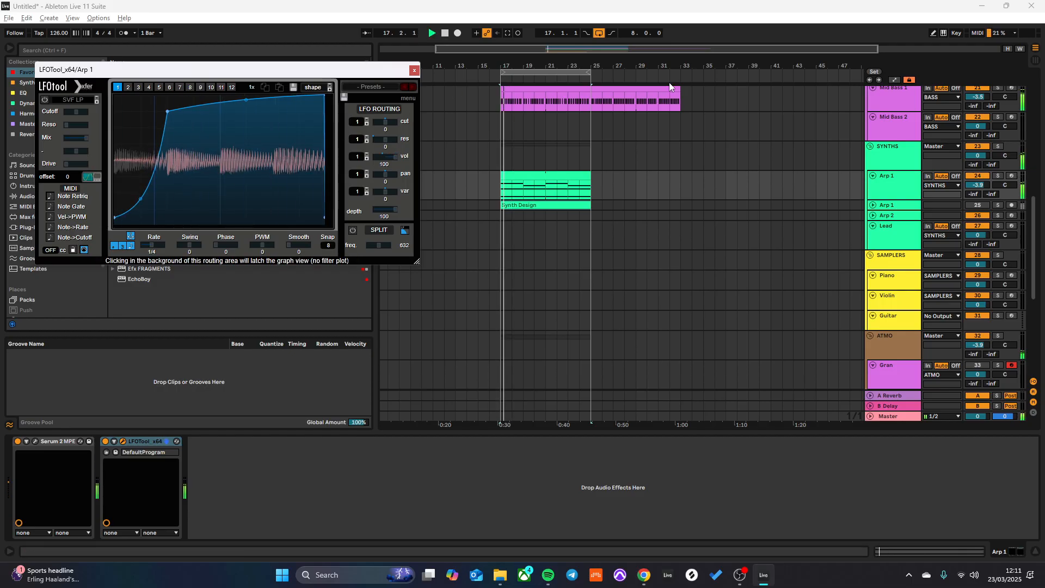
{"action": "double_click", "coordinate": [977, 185]}
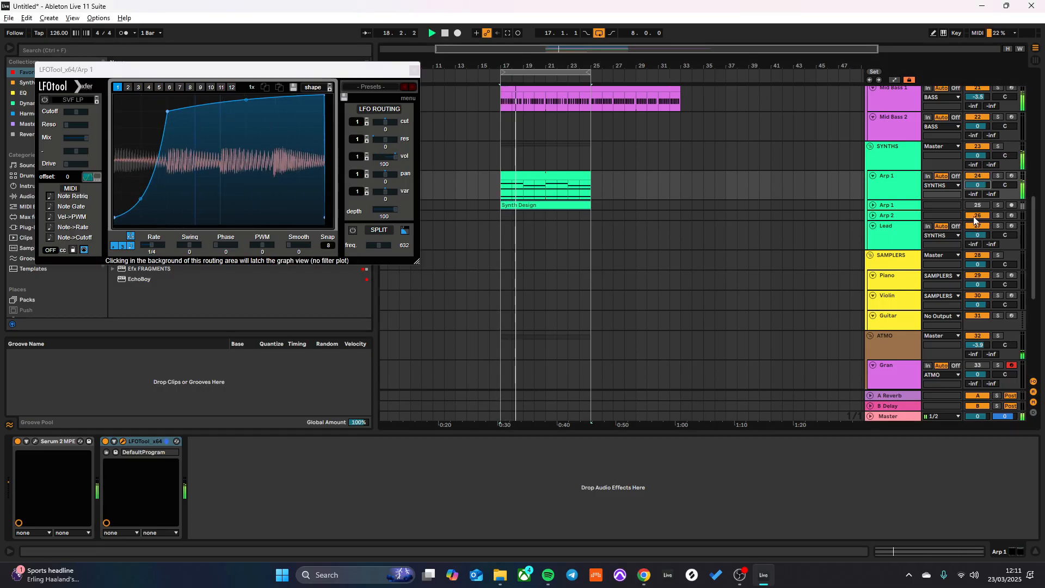
{"action": "left_click_drag", "start_coordinate": [977, 185], "coordinate": [977, 186]}
{"action": "left_click", "coordinate": [415, 70]}
- Add an EQ Eight with a 157 Hz low cut, followed by a Delay, to Arp 1's device chain
{"action": "left_click", "coordinate": [23, 92]}
{"action": "mouse_move", "coordinate": [139, 93]}
{"action": "left_mouse_down"}
{"action": "mouse_move", "coordinate": [266, 495]}
{"action": "mouse_move", "coordinate": [321, 477]}
{"action": "mouse_move", "coordinate": [290, 490]}
{"action": "left_mouse_up"}
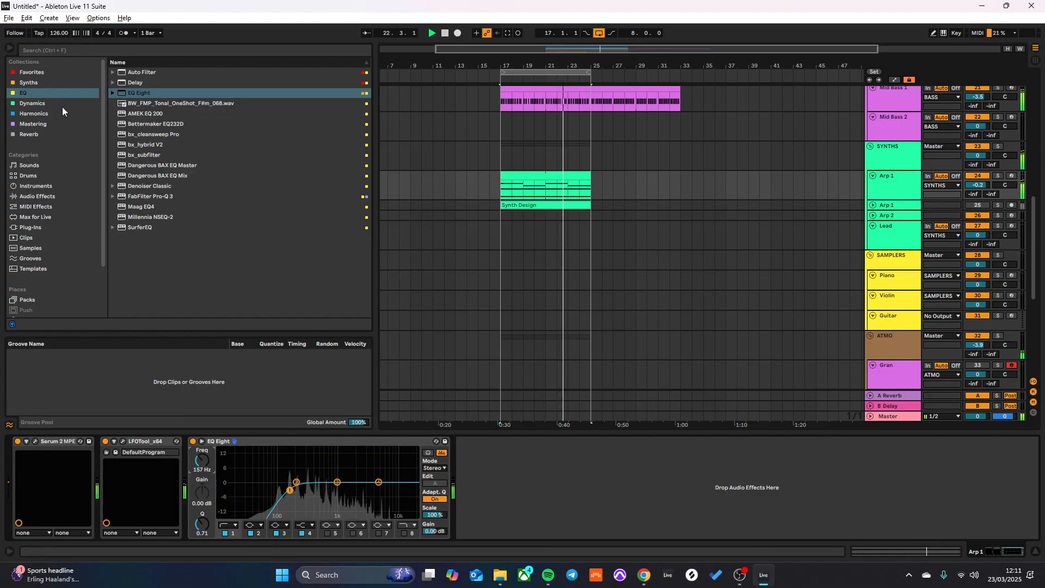
{"action": "left_click", "coordinate": [30, 104]}
{"action": "left_click", "coordinate": [33, 74]}
{"action": "left_click", "coordinate": [35, 96]}
{"action": "left_click", "coordinate": [45, 74]}
{"action": "left_click_drag", "start_coordinate": [132, 92], "coordinate": [542, 489]}
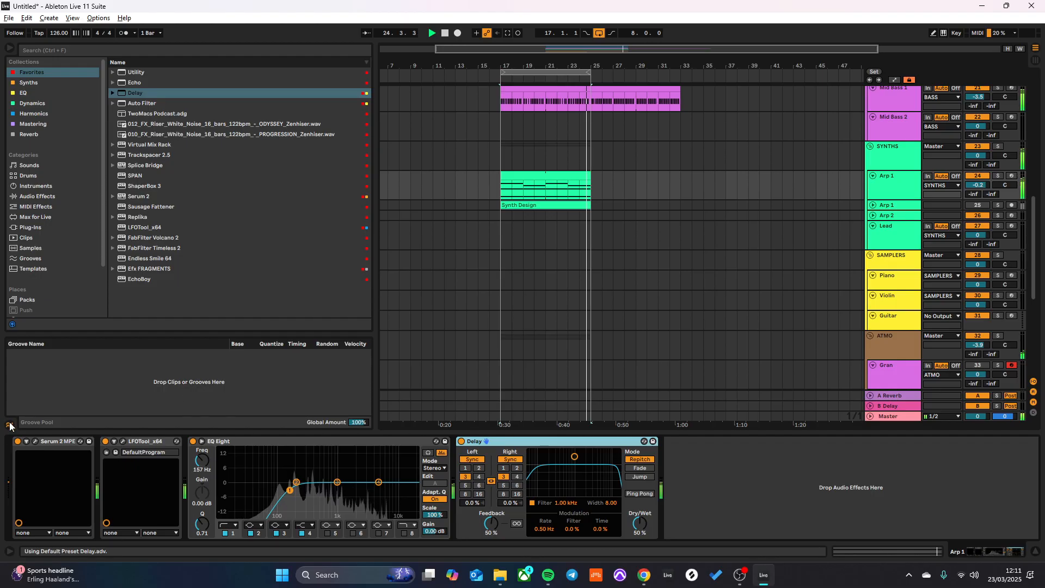
- Set the Delay to 20 % dry/wet and 21 % feedback, enable Ping Pong, and set its filter to 1.41 kHz with width 4.64
{"action": "left_click_drag", "start_coordinate": [639, 523], "coordinate": [639, 540]}
{"action": "left_click_drag", "start_coordinate": [495, 521], "coordinate": [495, 523]}
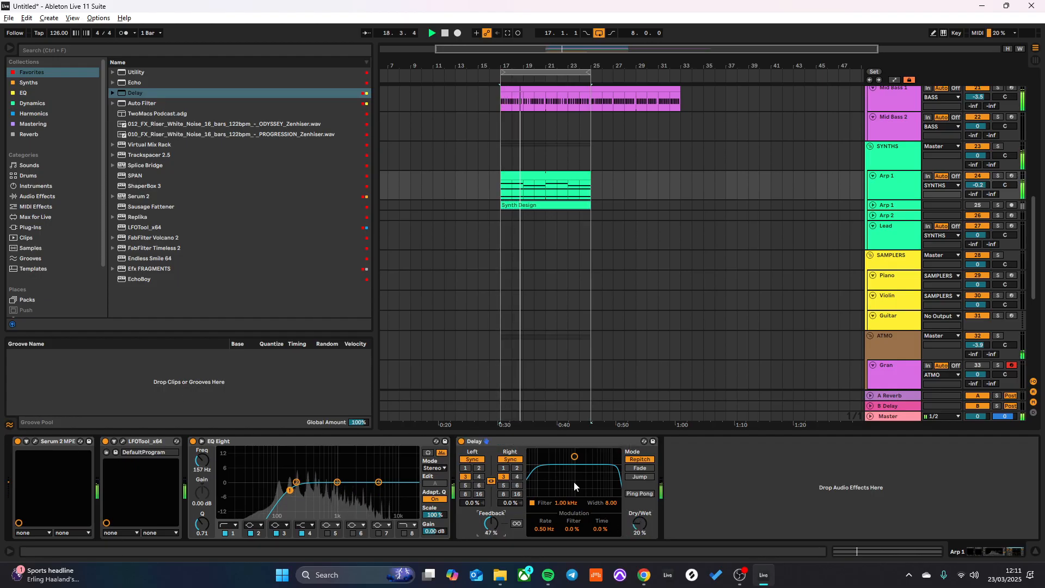
{"action": "mouse_move", "coordinate": [573, 486]}
{"action": "left_mouse_down"}
{"action": "mouse_move", "coordinate": [606, 478]}
{"action": "mouse_move", "coordinate": [573, 498]}
{"action": "left_mouse_up"}
{"action": "left_click", "coordinate": [639, 494]}
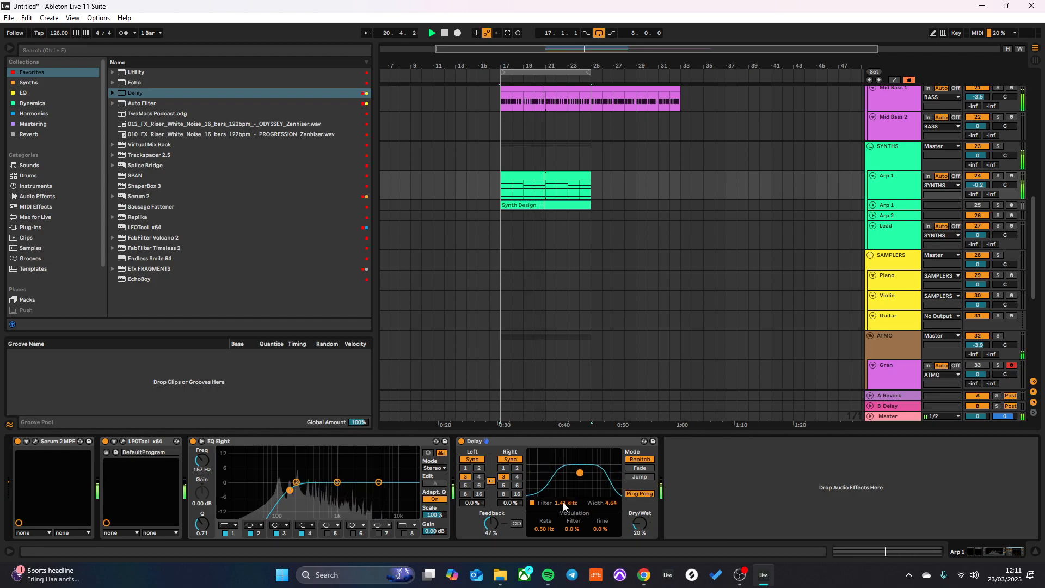
{"action": "left_click_drag", "start_coordinate": [491, 530], "coordinate": [491, 543]}
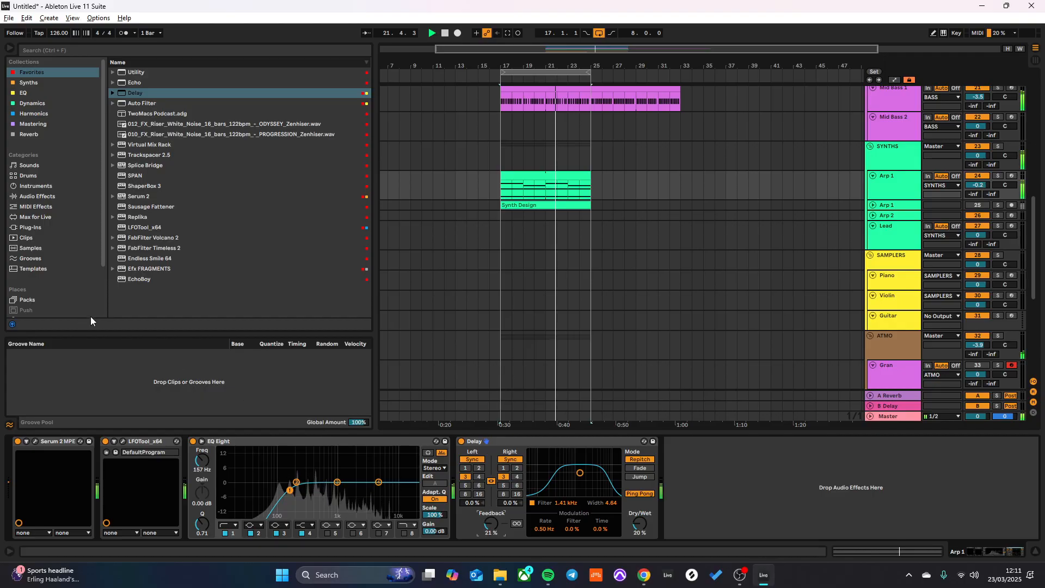
- Open Serum 2 on Arp 1, solo the Arp 1 track, and restart playback
{"action": "left_click", "coordinate": [35, 441]}
{"action": "left_click", "coordinate": [373, 171]}
{"action": "left_click_drag", "start_coordinate": [409, 137], "coordinate": [377, 195]}
{"action": "left_click", "coordinate": [462, 440]}
{"action": "key", "text": "space"}
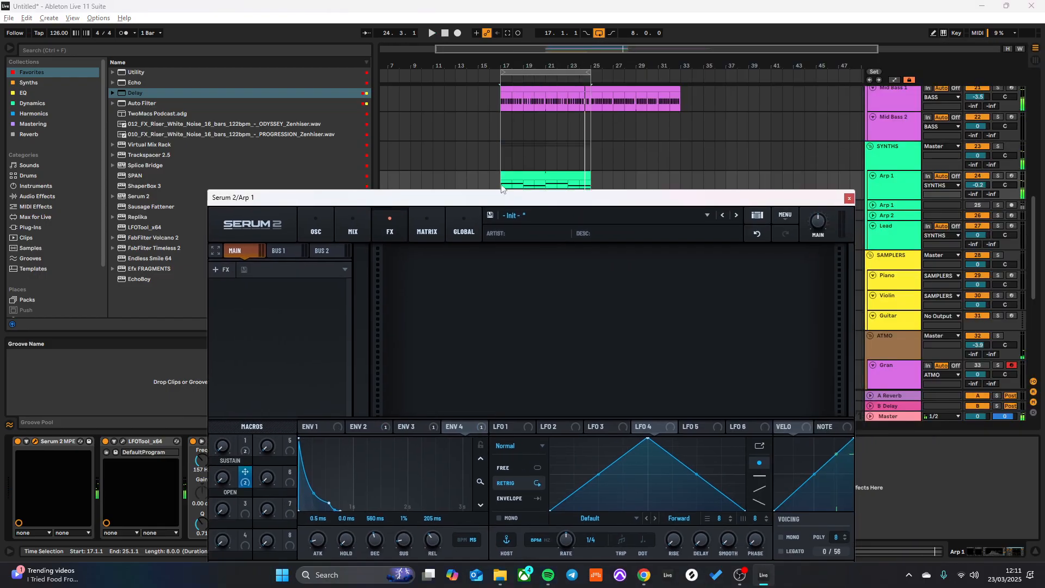
{"action": "left_click", "coordinate": [997, 176]}
{"action": "key", "text": "space"}
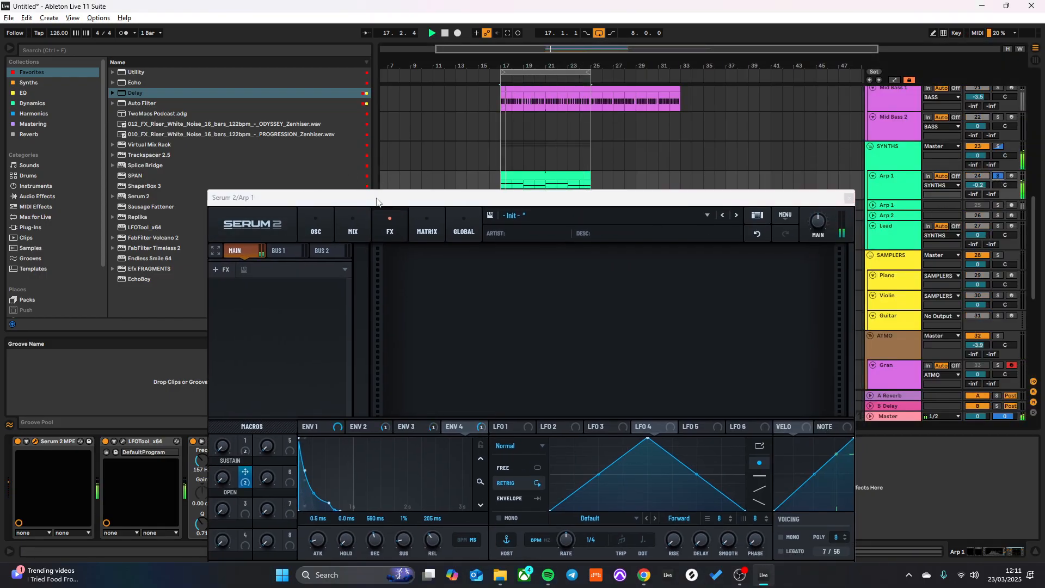
- Review Arp 1's oscillator, mixer, effects and modulation matrix settings in Serum 2, and check the LFOTool curve
{"action": "left_click_drag", "start_coordinate": [377, 202], "coordinate": [381, 105]}
{"action": "left_click", "coordinate": [324, 130]}
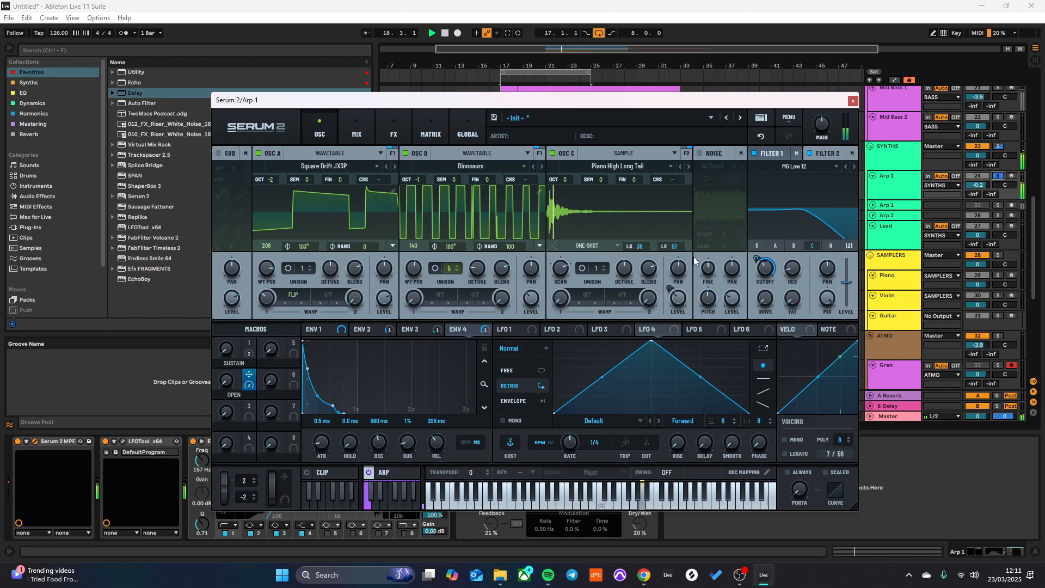
{"action": "left_click", "coordinate": [357, 128]}
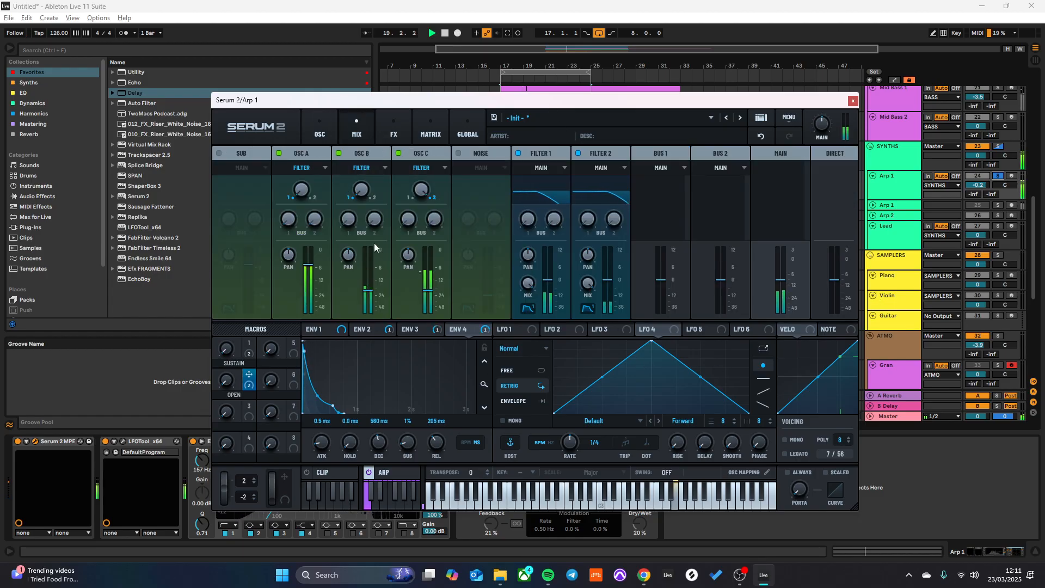
{"action": "left_click", "coordinate": [394, 128]}
{"action": "left_click", "coordinate": [423, 129]}
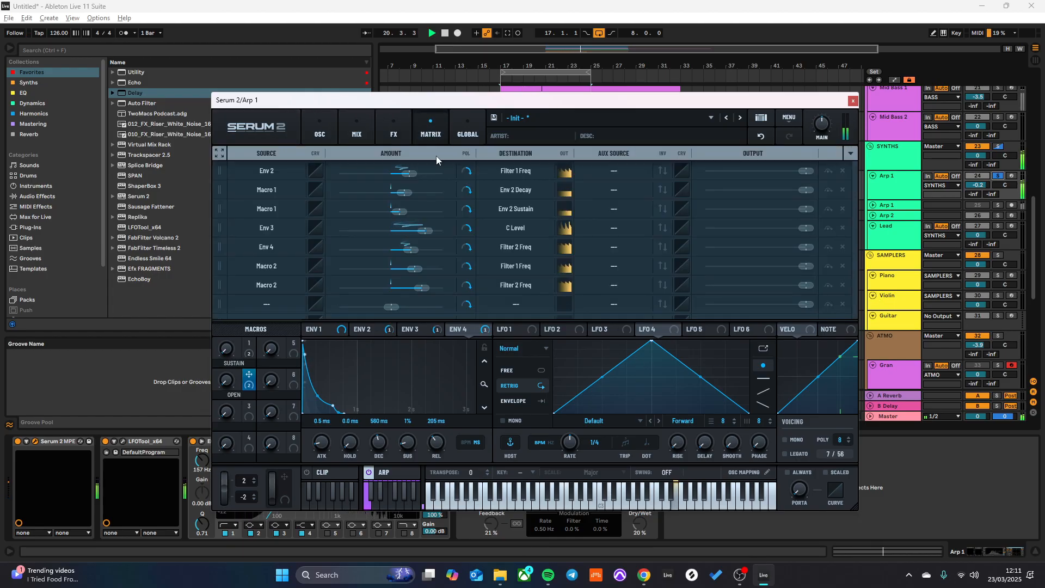
{"action": "left_click_drag", "start_coordinate": [654, 101], "coordinate": [779, 32]}
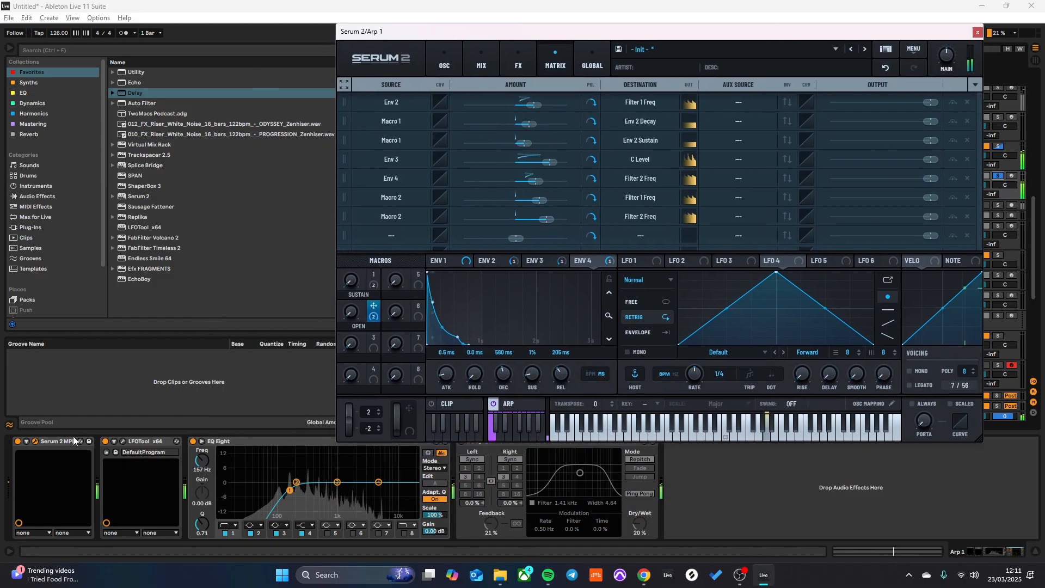
{"action": "left_click", "coordinate": [123, 441]}
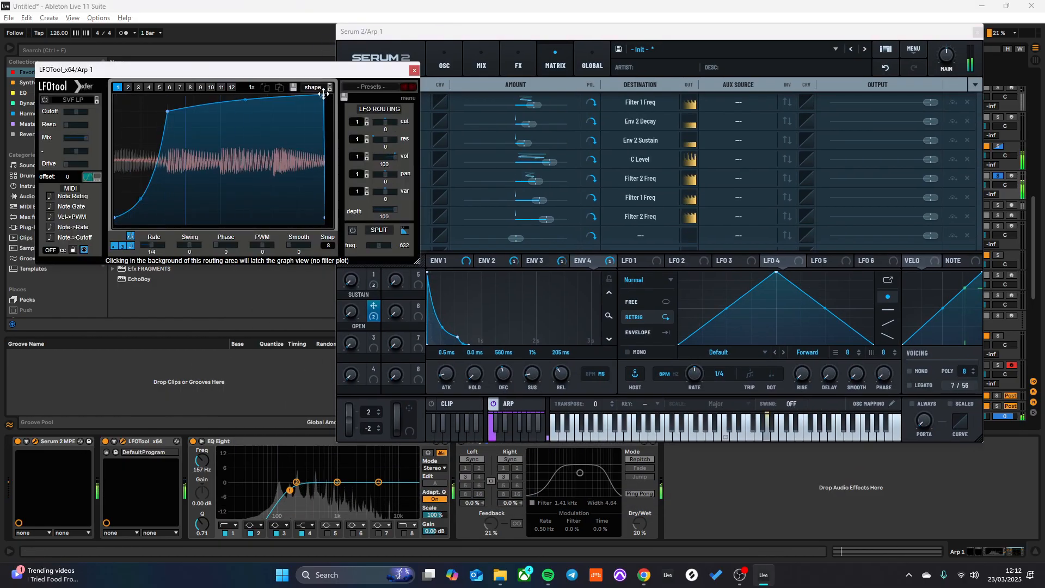
{"action": "left_click", "coordinate": [414, 70]}
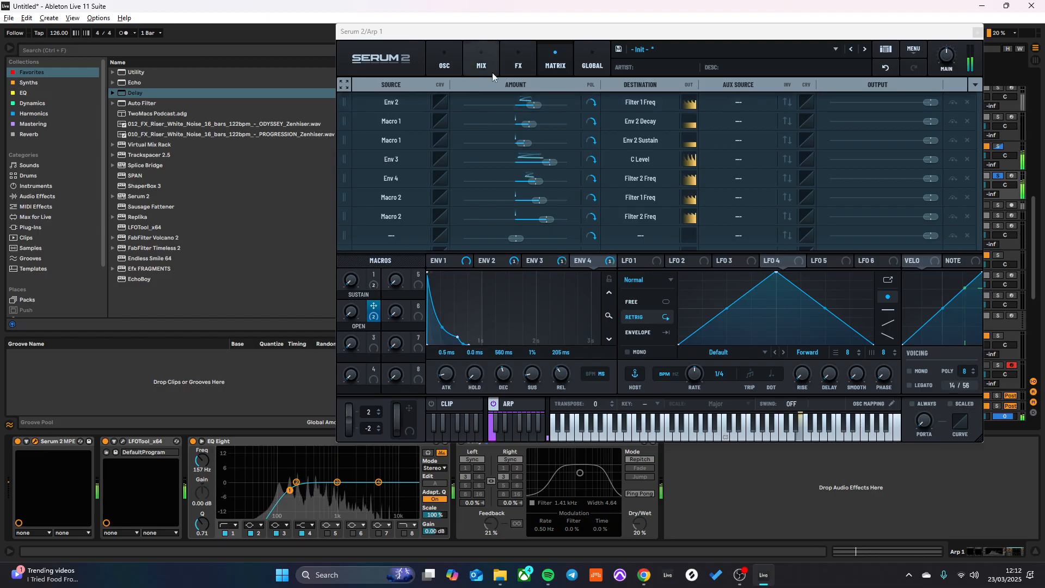
{"action": "left_click", "coordinate": [516, 53]}
- Assign LFO 1 to oscillator A's fine tuning, in Free mode with a 1/2 rate
{"action": "left_click", "coordinate": [449, 67]}
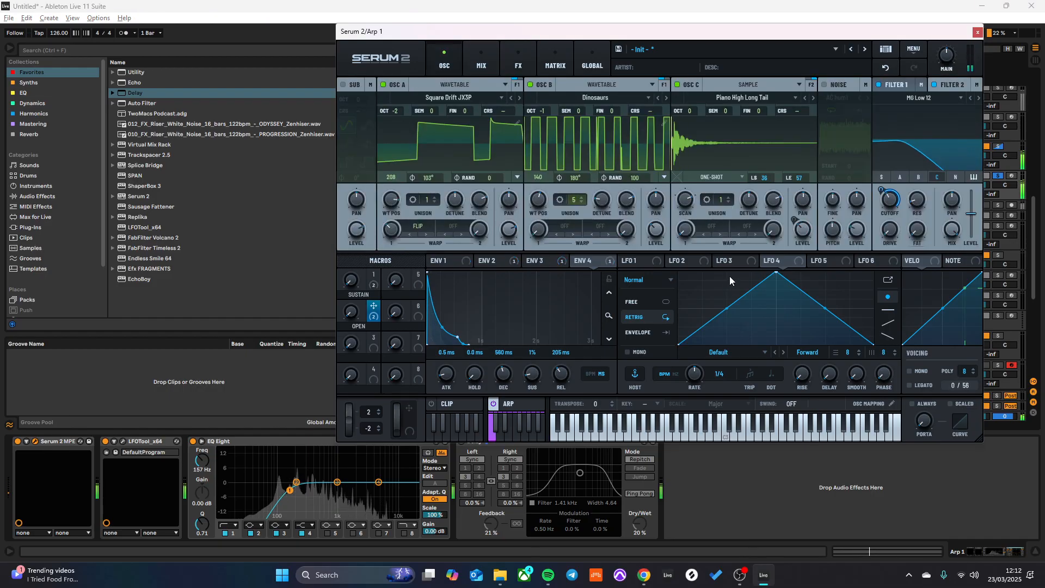
{"action": "left_click", "coordinate": [633, 262]}
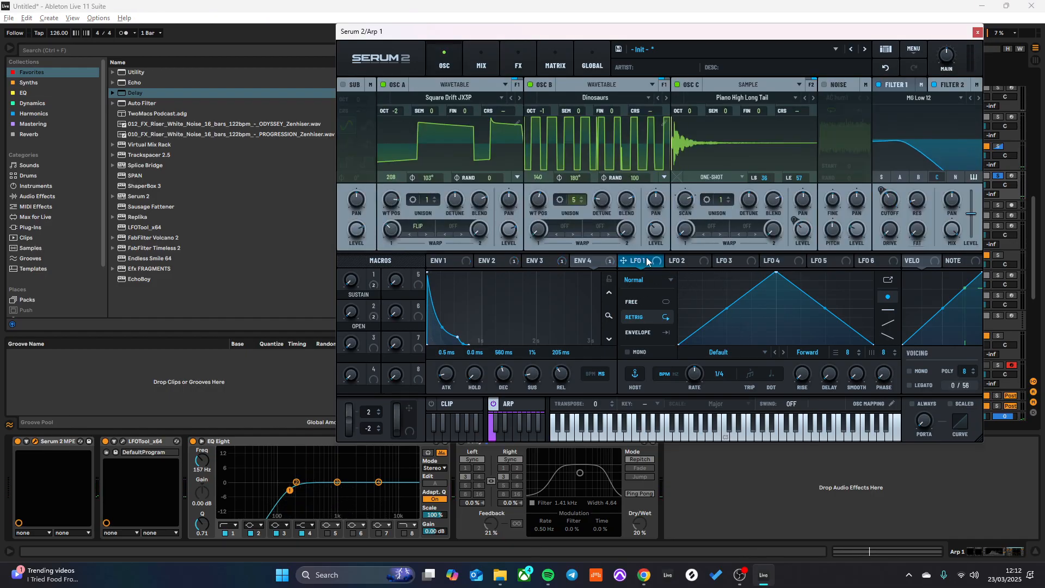
{"action": "left_click_drag", "start_coordinate": [647, 264], "coordinate": [491, 165]}
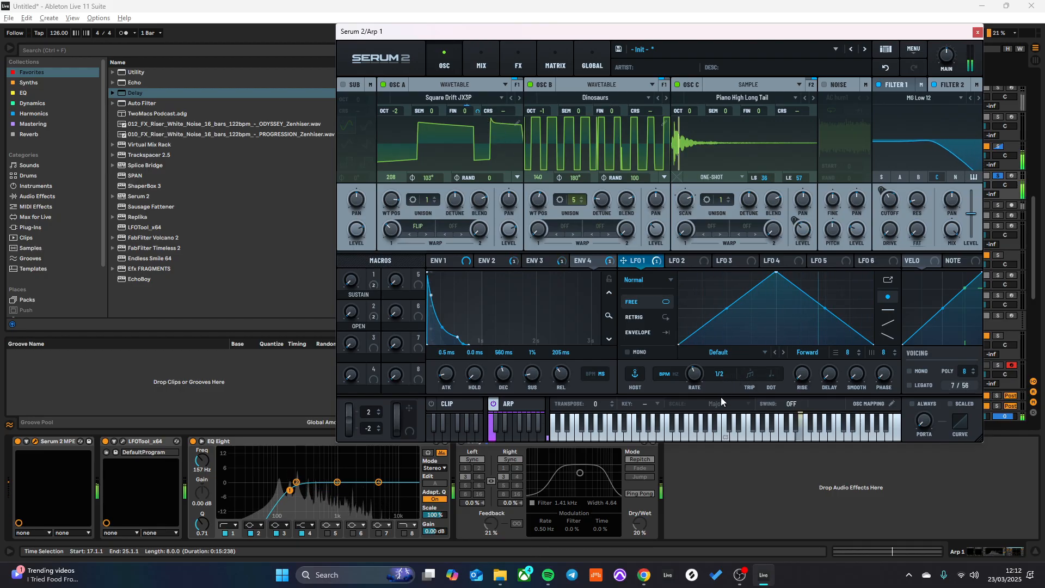
- Replace LFO 1's shape with the Random (Curved) shape and set its rate to 2 bar
{"action": "left_click", "coordinate": [717, 353]}
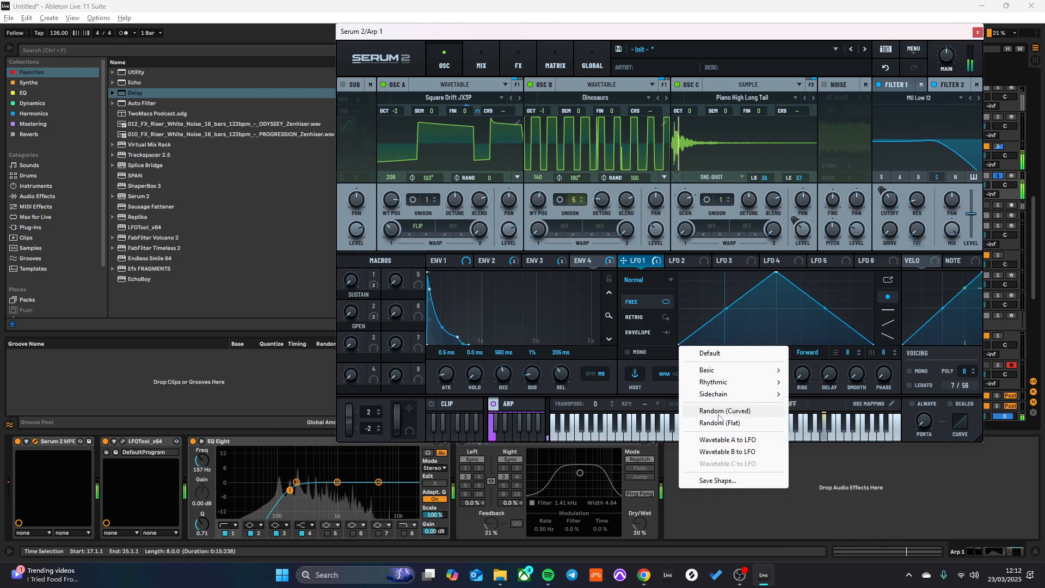
{"action": "left_click", "coordinate": [720, 415]}
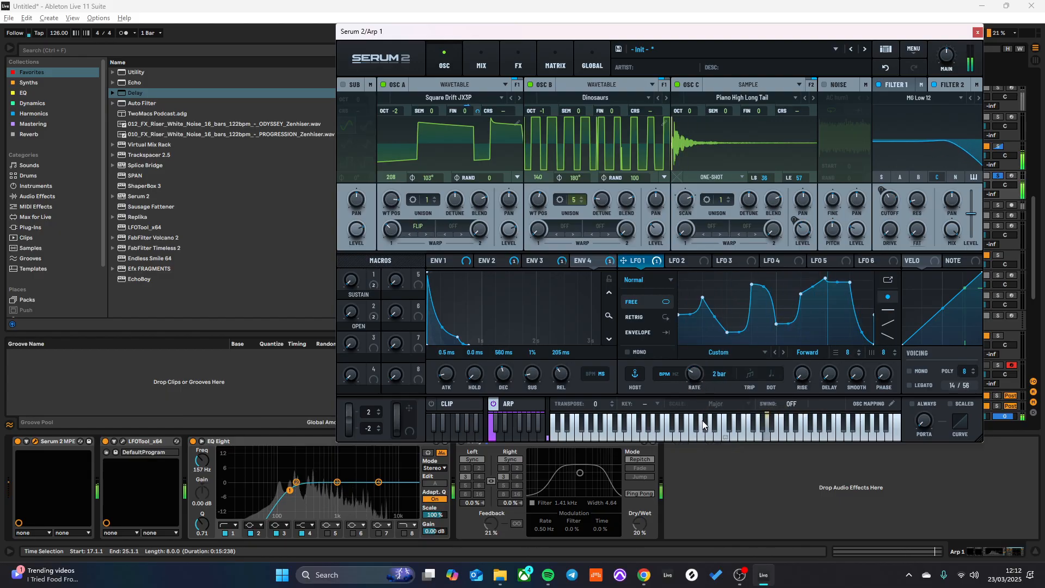
{"action": "mouse_move", "coordinate": [479, 109]}
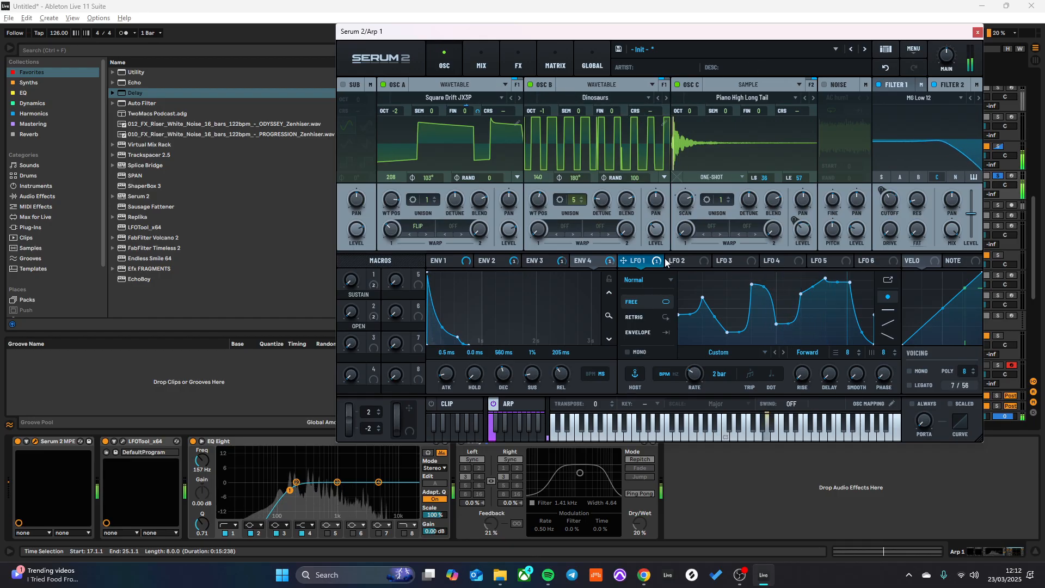
- Assign LFO 2 to Filter 1's resonance, adjust the modulation depth, and set the LFO rate to 52.4 Hz
{"action": "left_click", "coordinate": [697, 263]}
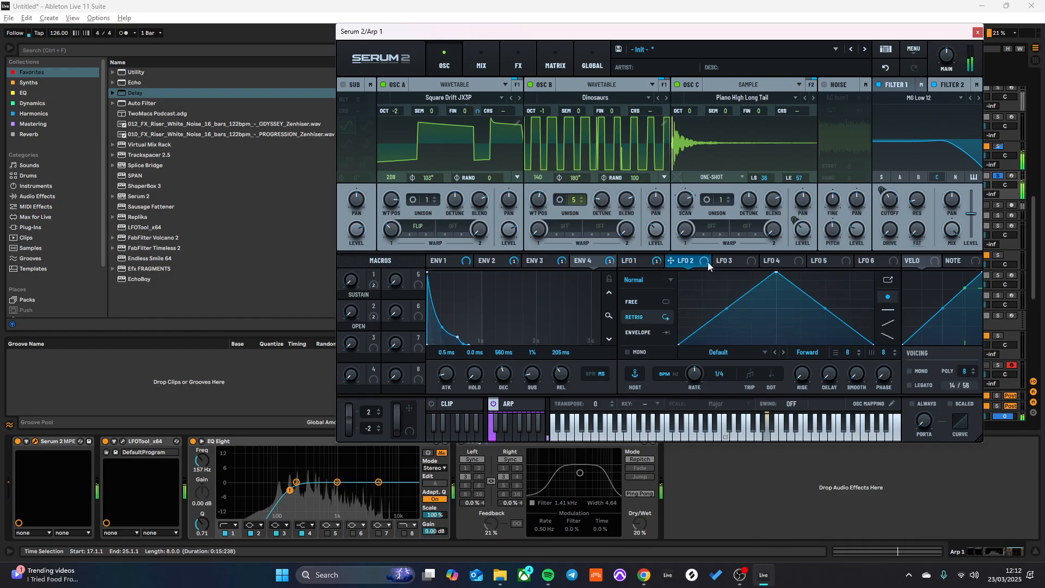
{"action": "left_click_drag", "start_coordinate": [702, 263], "coordinate": [917, 205]}
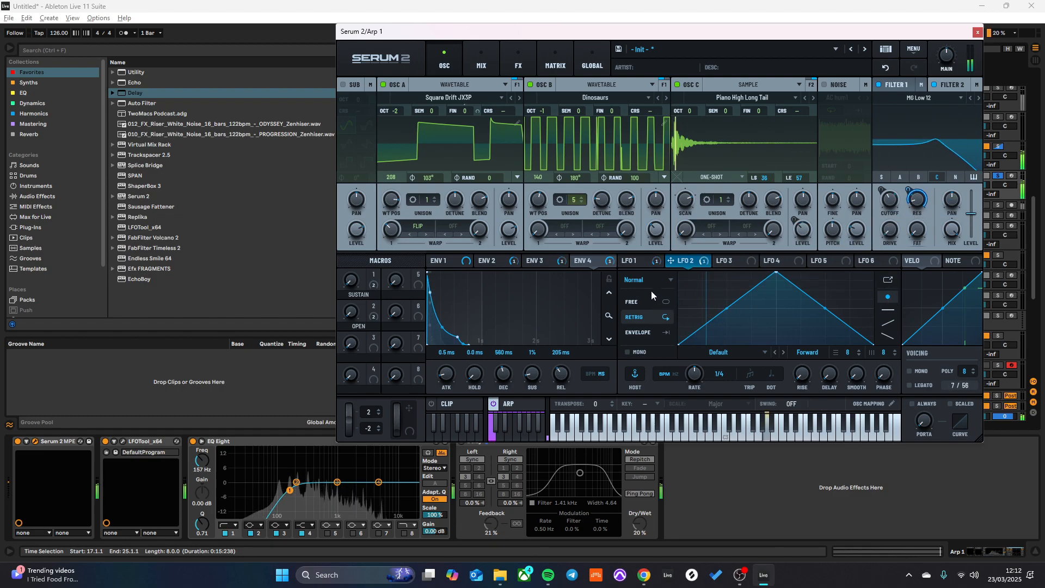
{"action": "left_click", "coordinate": [652, 316]}
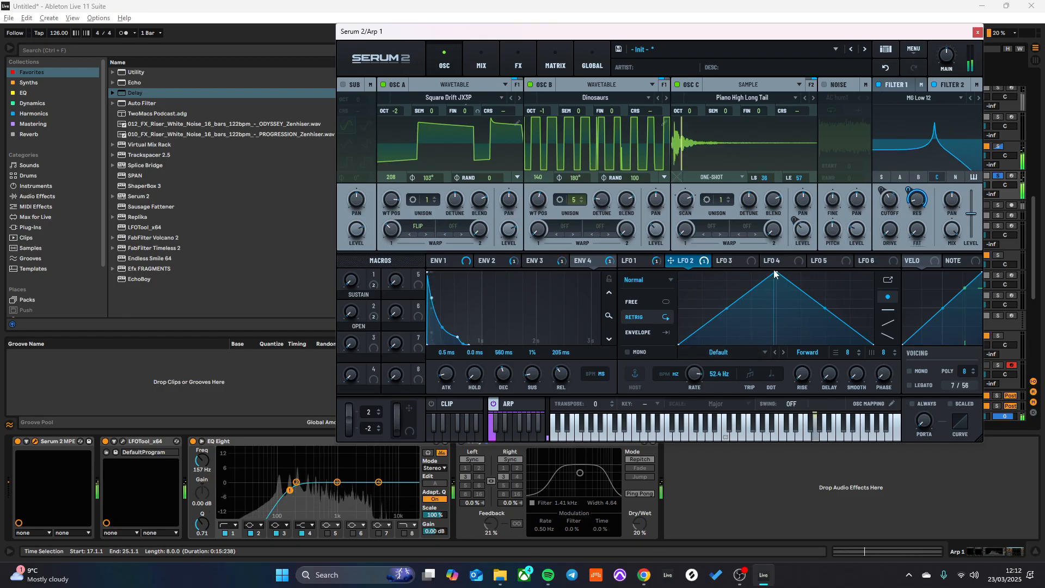
{"action": "mouse_move", "coordinate": [907, 187]}
{"action": "left_mouse_down"}
{"action": "mouse_move", "coordinate": [912, 228]}
{"action": "mouse_move", "coordinate": [920, 190]}
{"action": "mouse_move", "coordinate": [909, 197]}
{"action": "mouse_move", "coordinate": [917, 201]}
{"action": "left_mouse_up"}
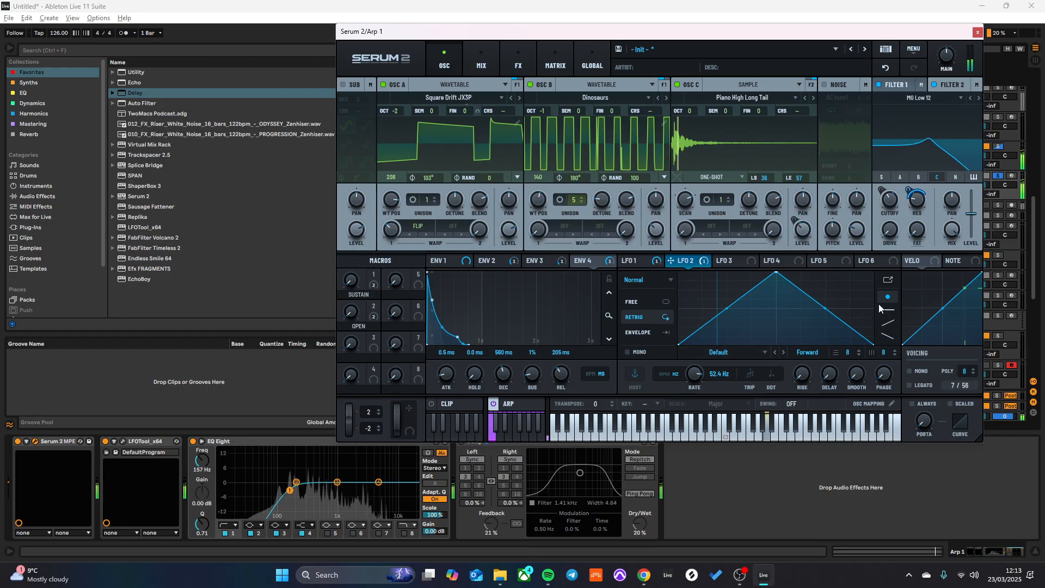
- Redraw LFO 2 as a custom shape with rising ramps in the middle and flat steps at both ends
{"action": "left_click", "coordinate": [890, 323]}
{"action": "mouse_move", "coordinate": [800, 307]}
{"action": "left_mouse_down"}
{"action": "mouse_move", "coordinate": [721, 310]}
{"action": "mouse_move", "coordinate": [821, 286]}
{"action": "left_mouse_up"}
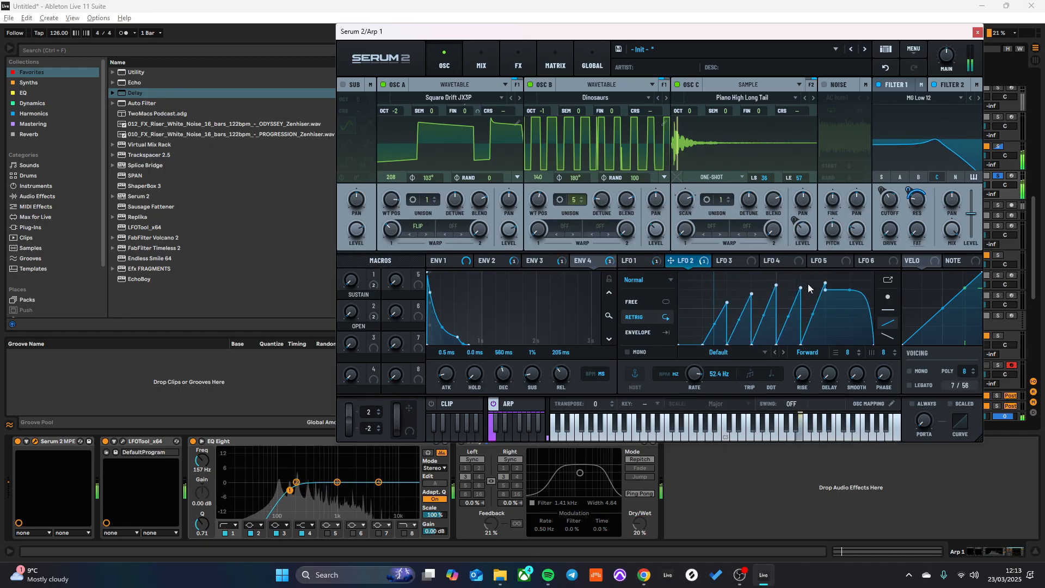
{"action": "left_click", "coordinate": [888, 310]}
{"action": "left_click_drag", "start_coordinate": [837, 335], "coordinate": [861, 318]}
{"action": "left_click", "coordinate": [714, 297]}
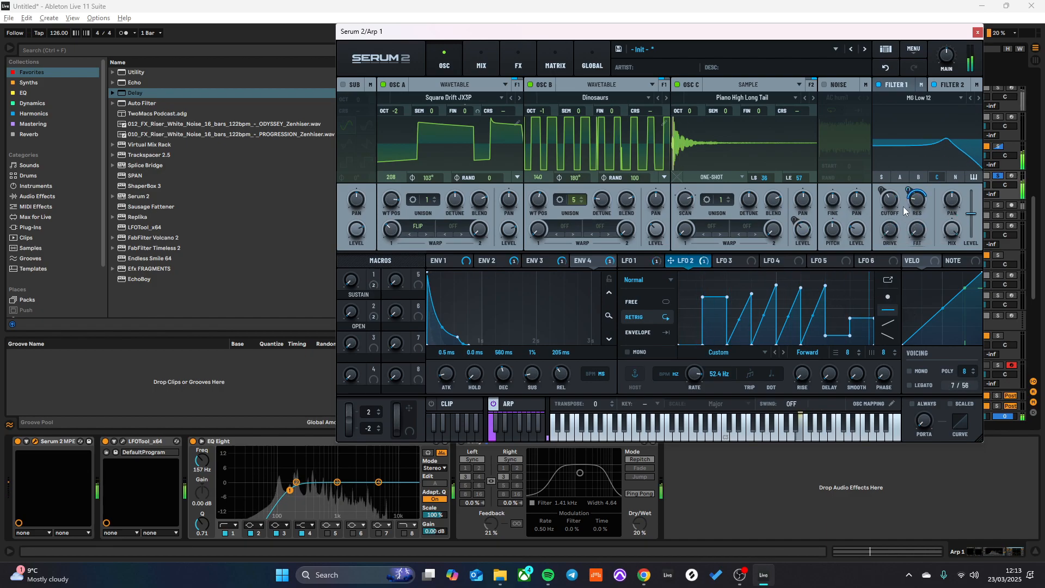
- Check Arp 1's mixer levels and open the Serum 2 effects page
{"action": "left_click", "coordinate": [485, 60]}
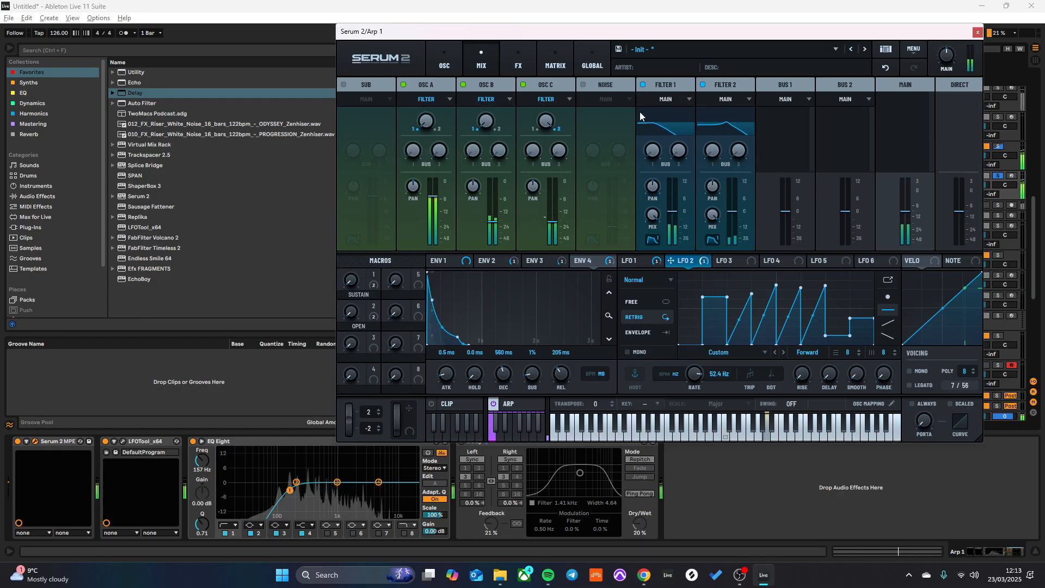
{"action": "left_click", "coordinate": [518, 60]}
{"action": "left_click", "coordinate": [347, 103]}
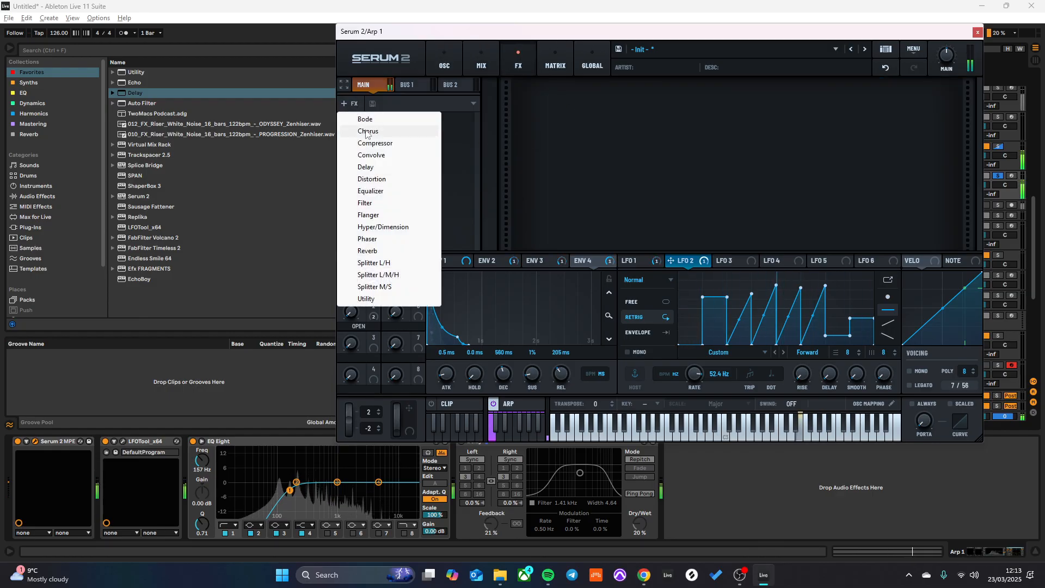
{"action": "left_click", "coordinate": [370, 155]}
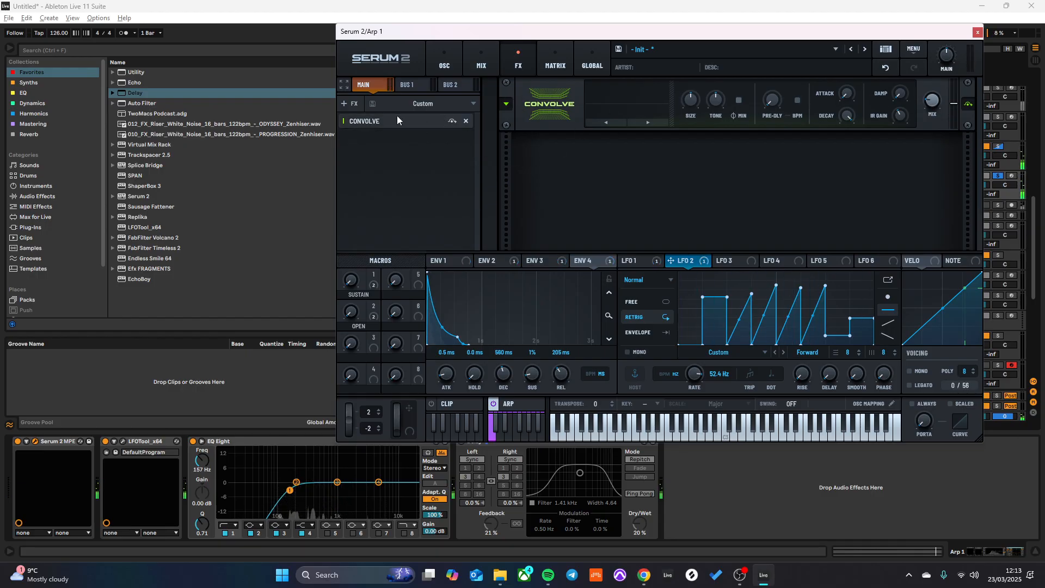
{"action": "left_click", "coordinate": [467, 121]}
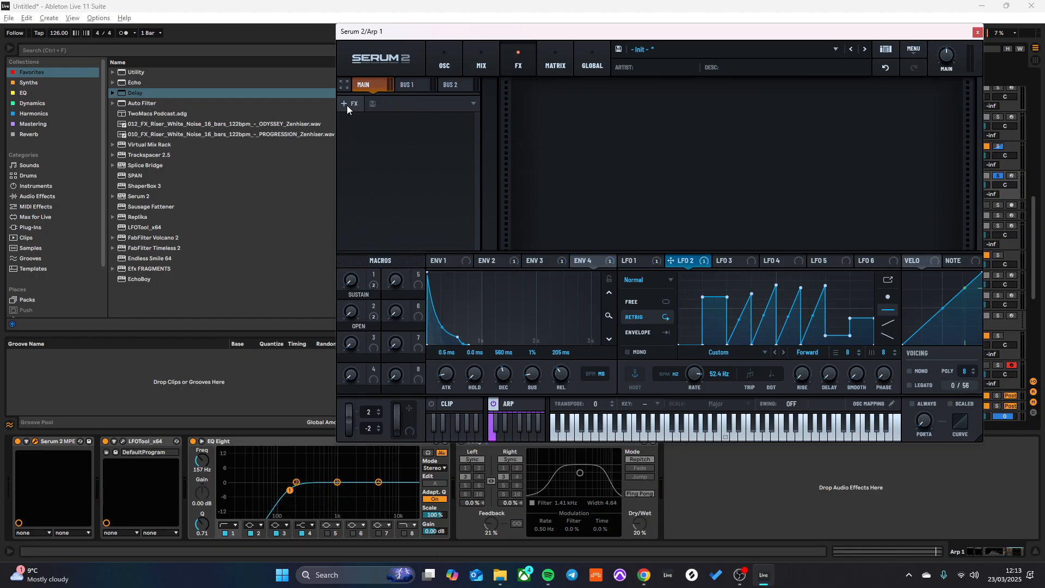
- Add a Bode effect with a 3 % shift to the main chain and assign LFO 3 to its shift at an 8 bar rate
{"action": "left_click", "coordinate": [349, 103]}
{"action": "left_click", "coordinate": [374, 119]}
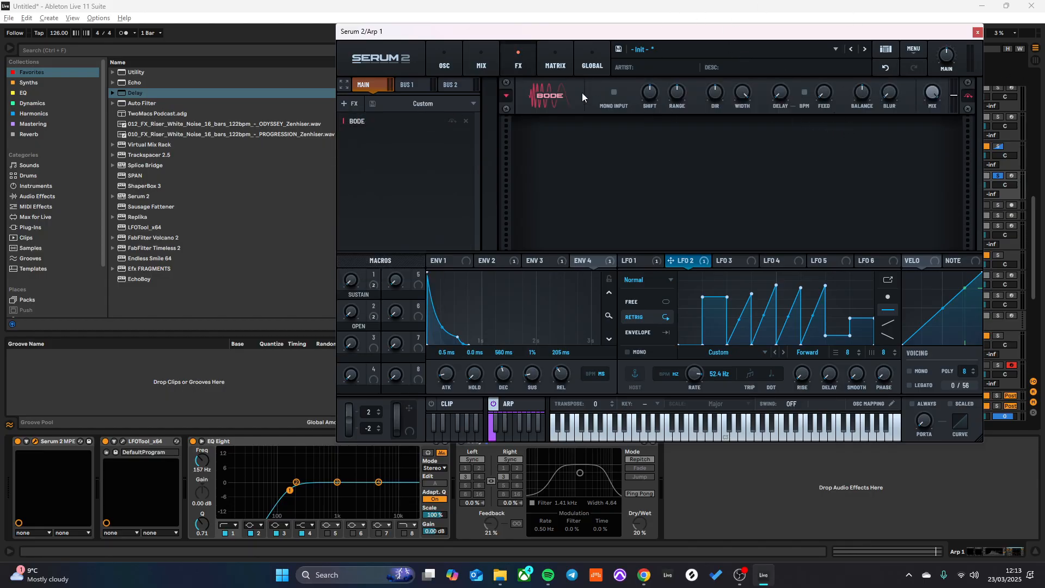
{"action": "mouse_move", "coordinate": [648, 93]}
{"action": "left_mouse_down"}
{"action": "mouse_move", "coordinate": [652, 77]}
{"action": "mouse_move", "coordinate": [651, 93]}
{"action": "left_mouse_up"}
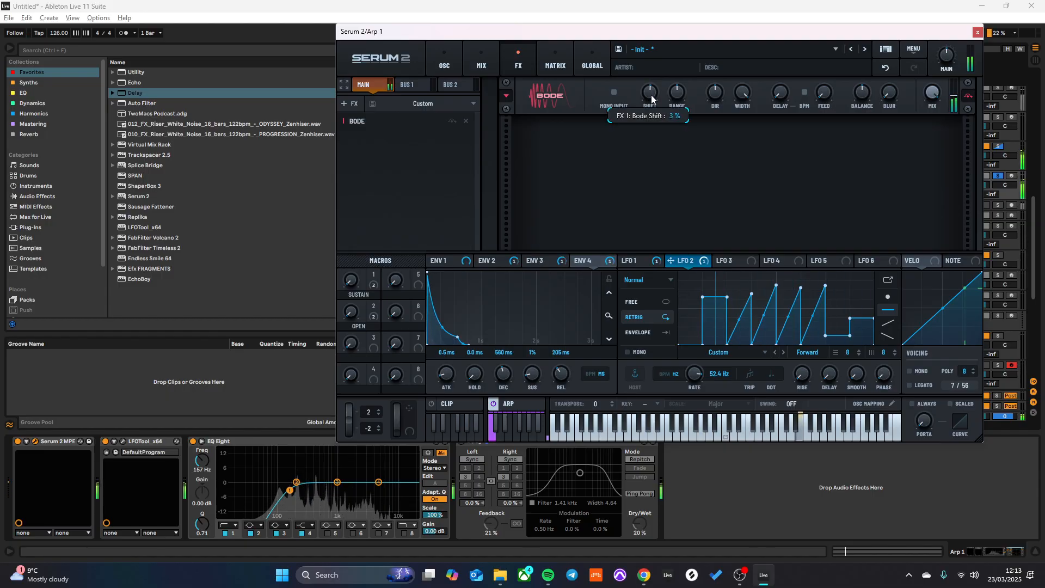
{"action": "left_click", "coordinate": [736, 262]}
{"action": "left_click_drag", "start_coordinate": [739, 260], "coordinate": [649, 97]}
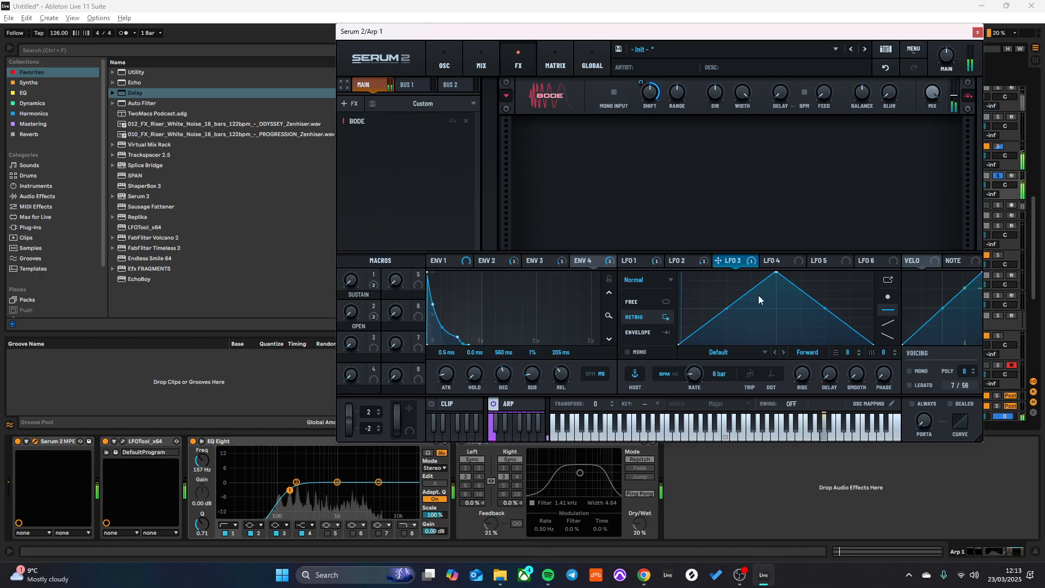
- Switch LFO 3 to Free mode and flatten its triangle by lowering the centre peak close to the baseline
{"action": "left_click_drag", "start_coordinate": [780, 278], "coordinate": [779, 313]}
{"action": "left_click", "coordinate": [889, 297]}
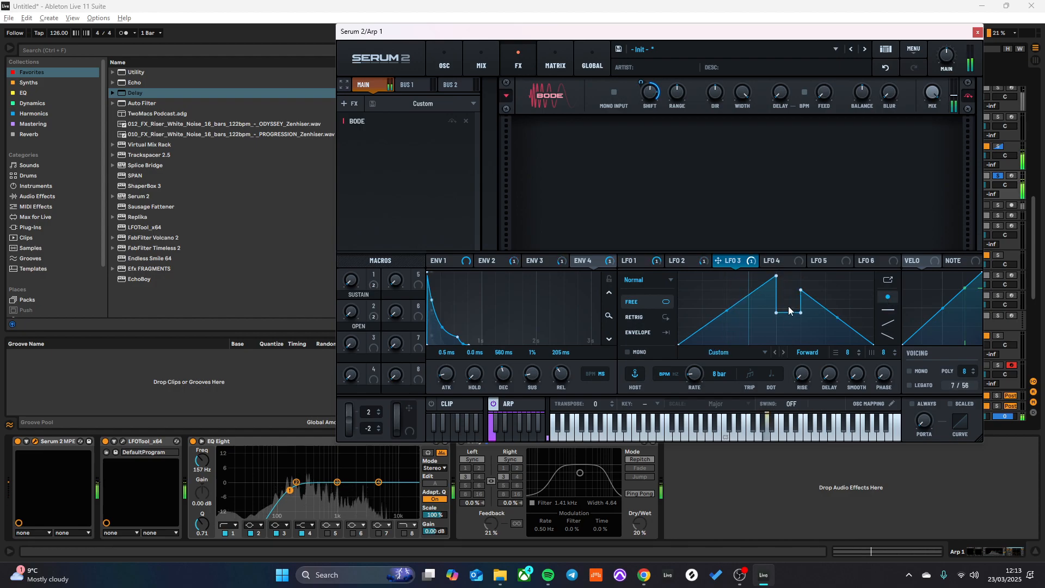
{"action": "left_click", "coordinate": [888, 70]}
{"action": "left_click_drag", "start_coordinate": [777, 271], "coordinate": [776, 332]}
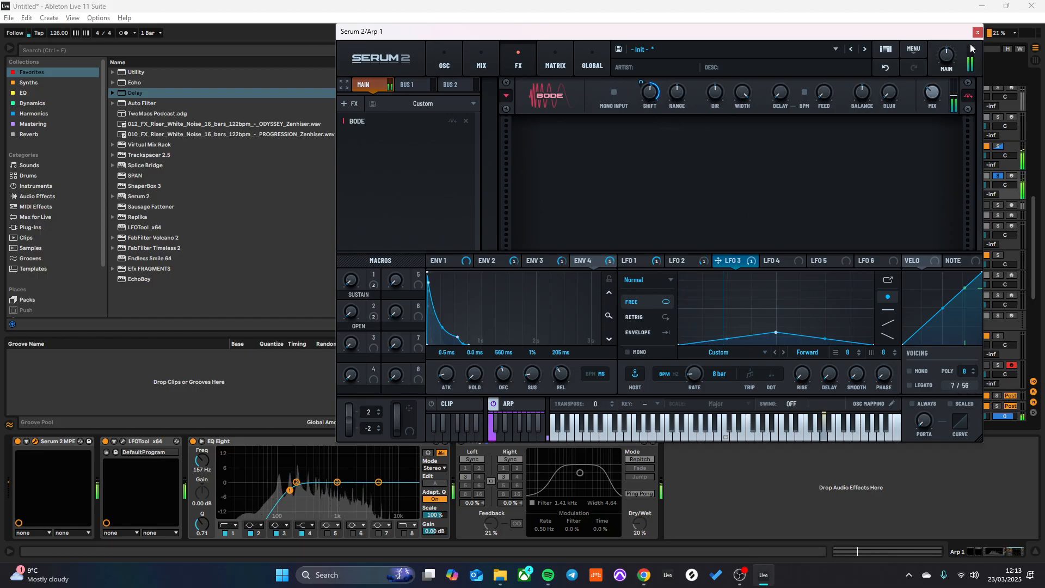
{"action": "left_click_drag", "start_coordinate": [774, 333], "coordinate": [774, 338]}
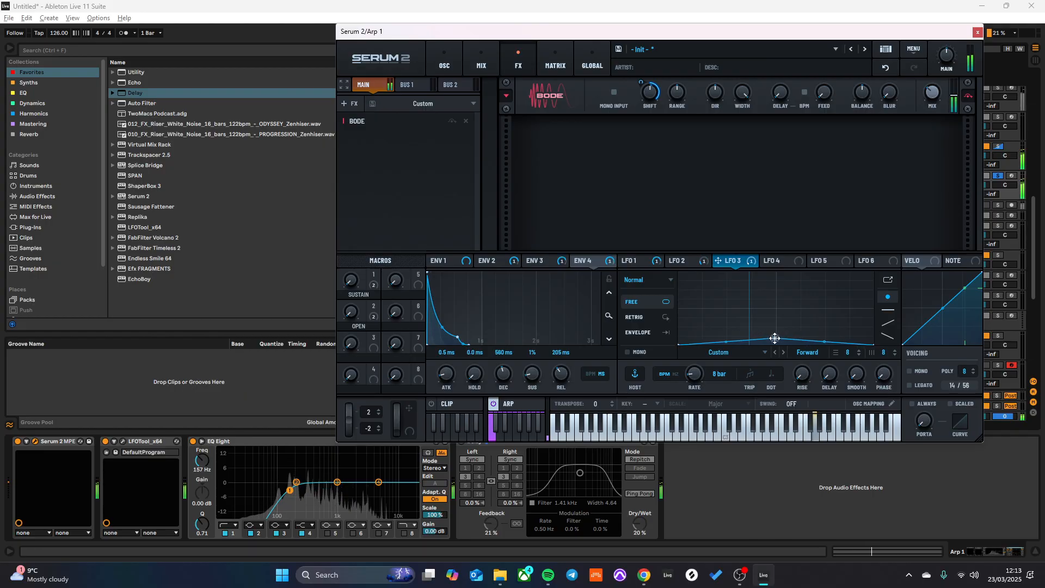
- Lower the Bode wet amount to 4 %, set its direction mix (OPMix) to 64 %, and adjust its range
{"action": "left_click_drag", "start_coordinate": [934, 117], "coordinate": [943, 188]}
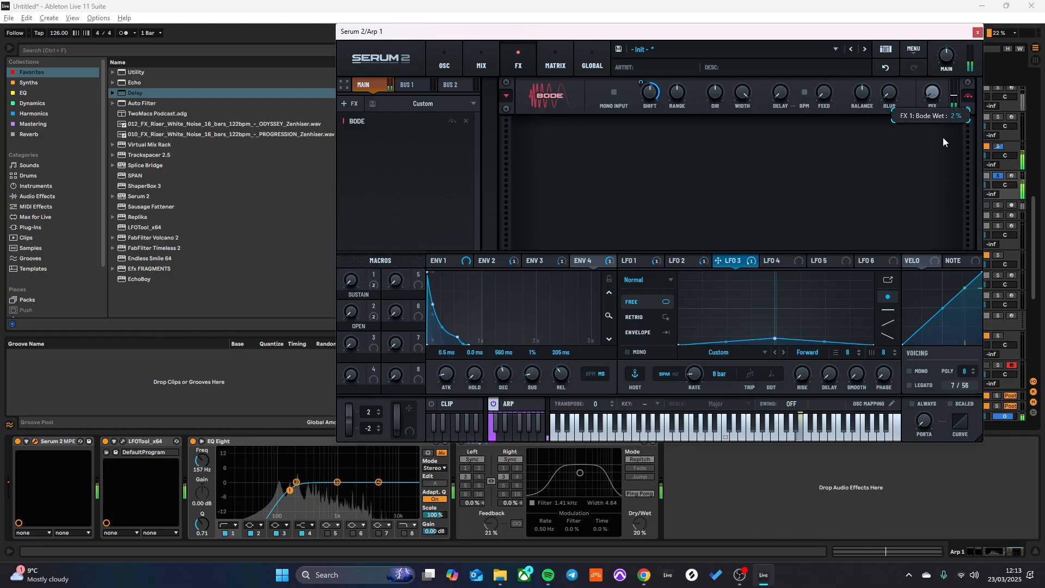
{"action": "left_click", "coordinate": [642, 49]}
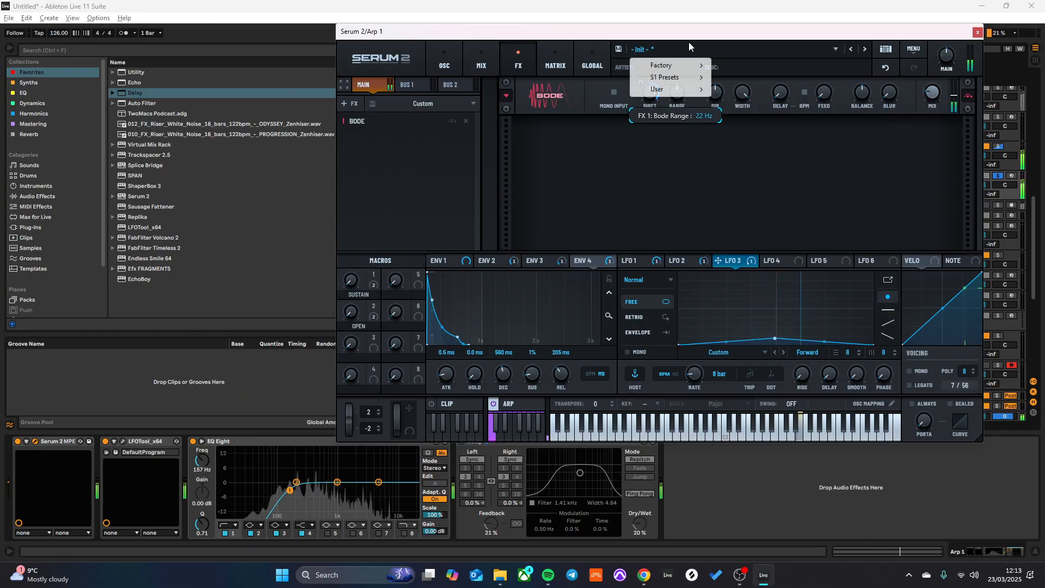
{"action": "left_click", "coordinate": [745, 119]}
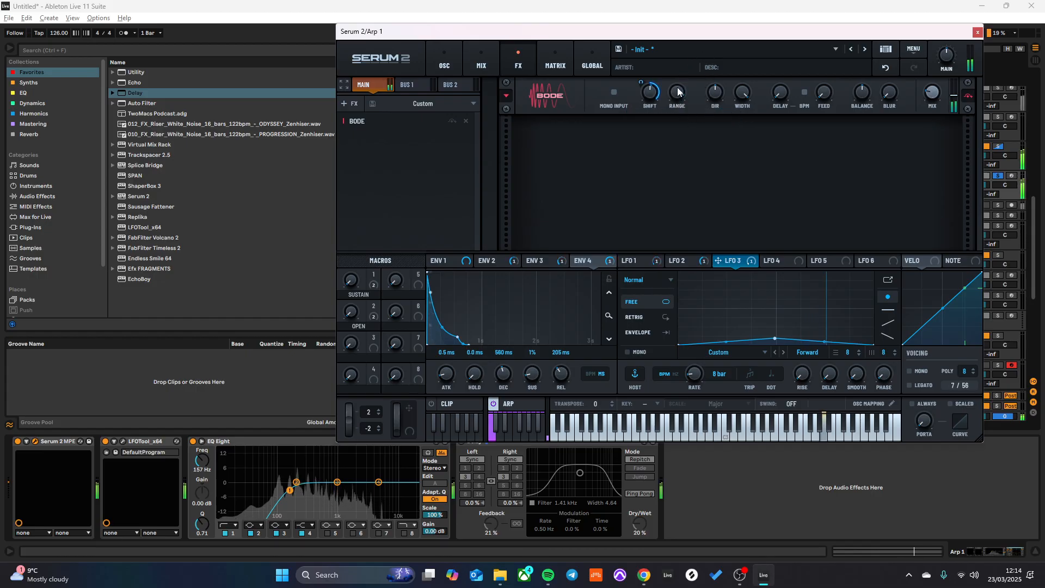
{"action": "left_click_drag", "start_coordinate": [934, 90], "coordinate": [942, 120]}
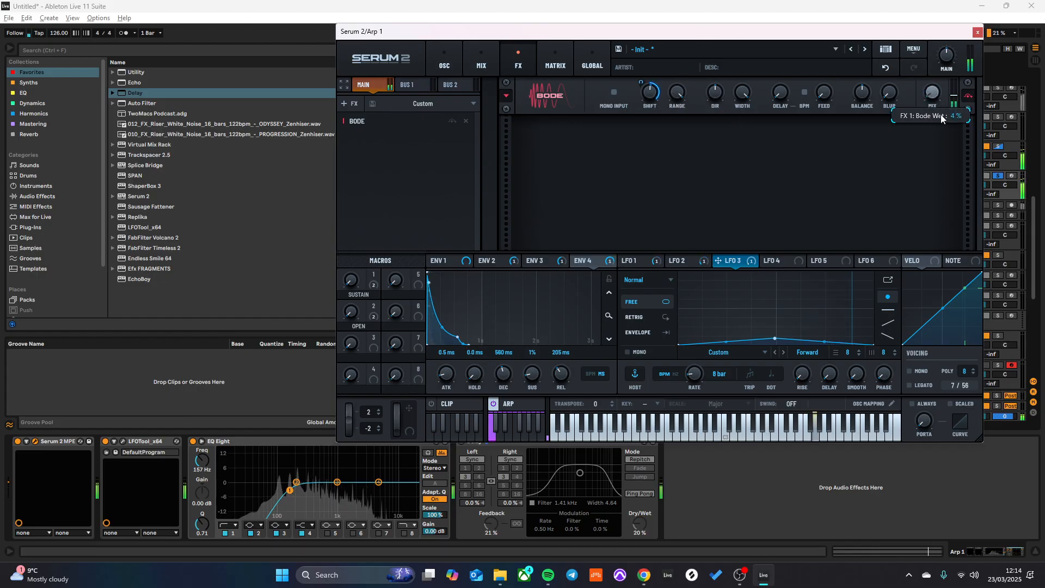
{"action": "left_click_drag", "start_coordinate": [715, 93], "coordinate": [732, 64]}
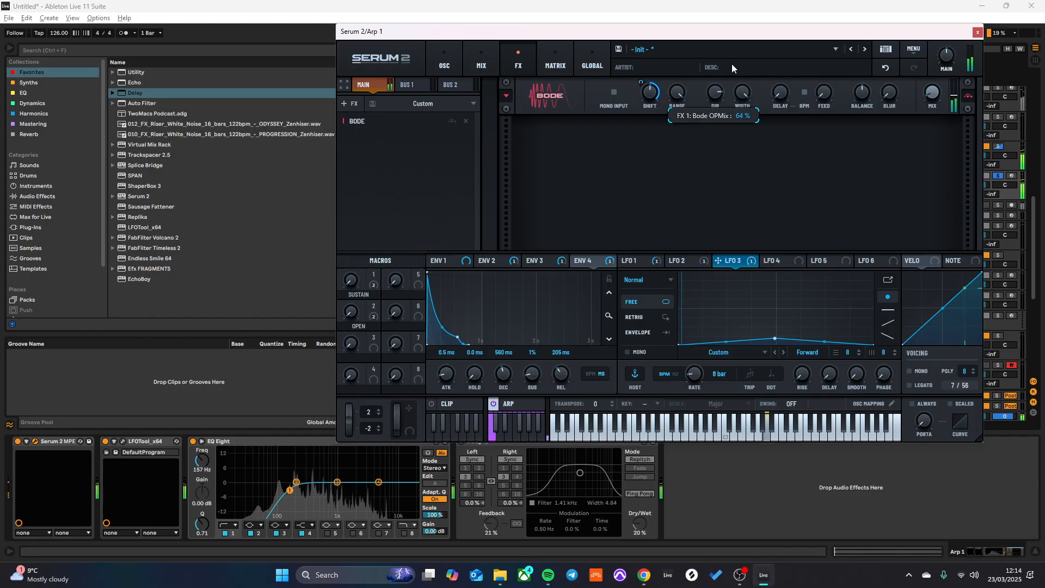
{"action": "left_click_drag", "start_coordinate": [676, 92], "coordinate": [690, 151]}
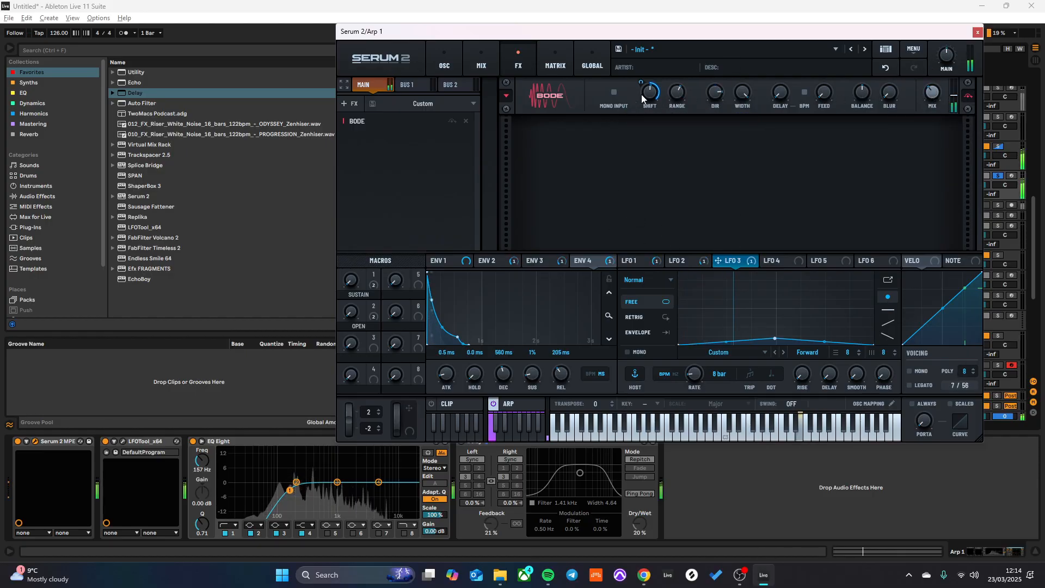
- Set LFO 3's rate to 1/256 and raise the peak of its triangle slightly
{"action": "left_click_drag", "start_coordinate": [690, 374], "coordinate": [696, 344]}
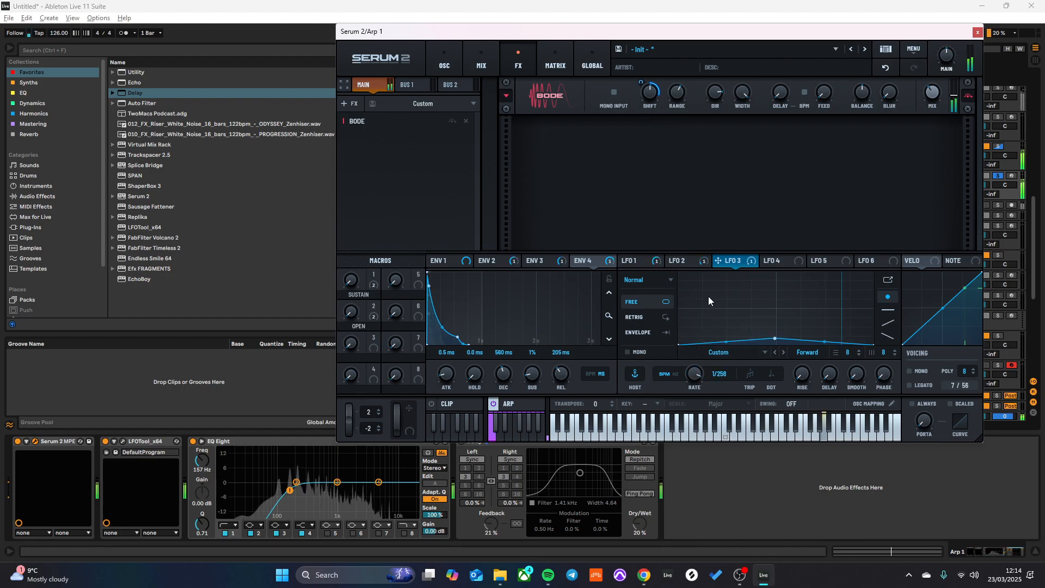
{"action": "mouse_move", "coordinate": [775, 338]}
{"action": "left_mouse_down"}
{"action": "mouse_move", "coordinate": [774, 313]}
{"action": "mouse_move", "coordinate": [776, 326]}
{"action": "left_mouse_up"}
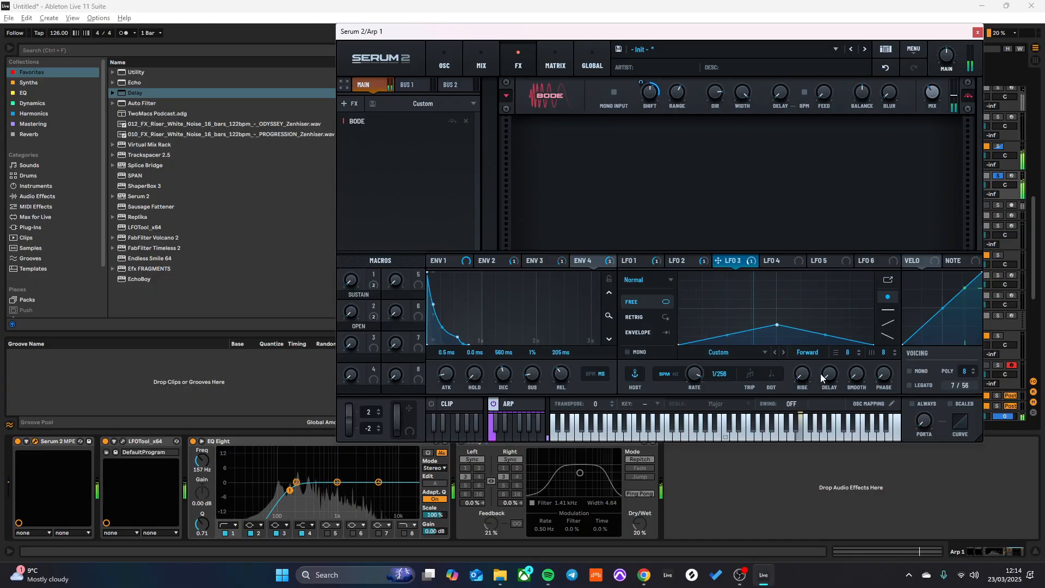
{"action": "left_click", "coordinate": [804, 352]}
{"action": "left_click", "coordinate": [831, 388]}
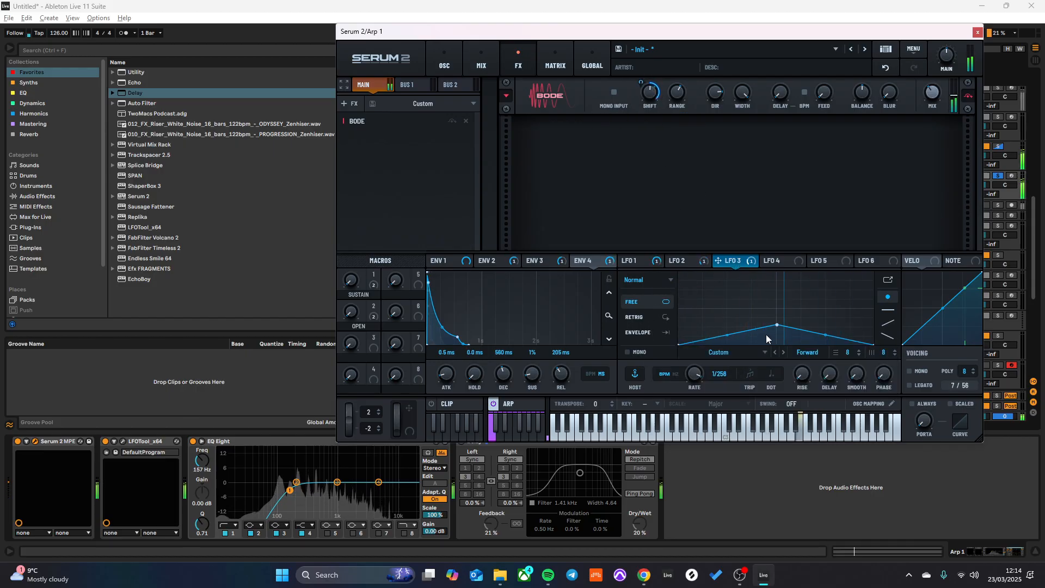
- Reshape LFO 3 into a fast-rising, slowly decaying curve in Envelope mode with a 7.9 Hz rate
{"action": "left_click_drag", "start_coordinate": [725, 321], "coordinate": [735, 303]}
{"action": "left_click", "coordinate": [662, 331]}
{"action": "left_click", "coordinate": [680, 375]}
{"action": "left_click_drag", "start_coordinate": [701, 476], "coordinate": [706, 436]}
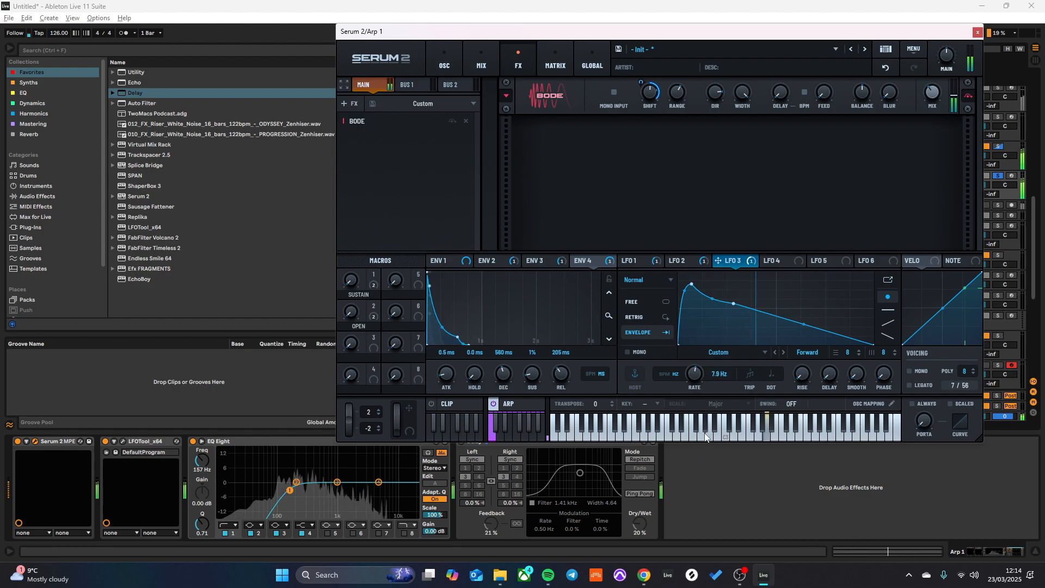
{"action": "left_click_drag", "start_coordinate": [692, 279], "coordinate": [702, 273]}
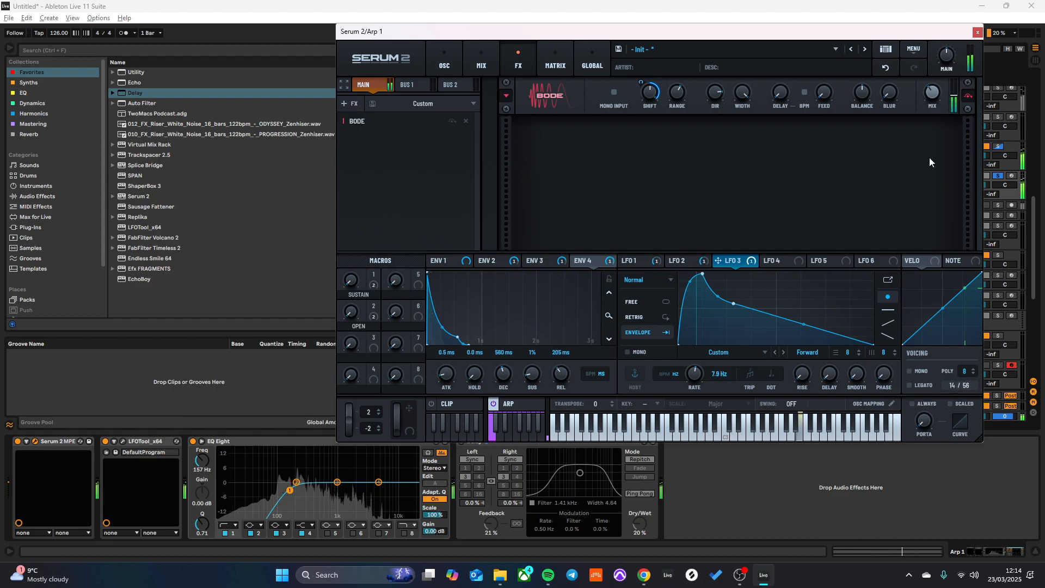
- Close Serum 2, unsolo Arp 1 to hear it with the other tracks, and reopen its Serum 2 window
{"action": "mouse_move", "coordinate": [935, 117]}
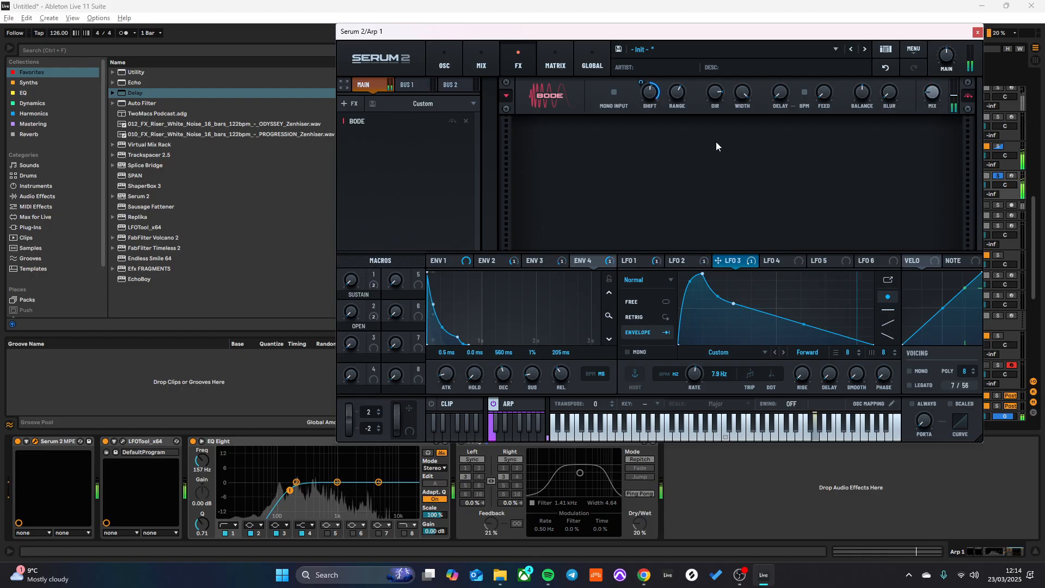
{"action": "mouse_move", "coordinate": [680, 93]}
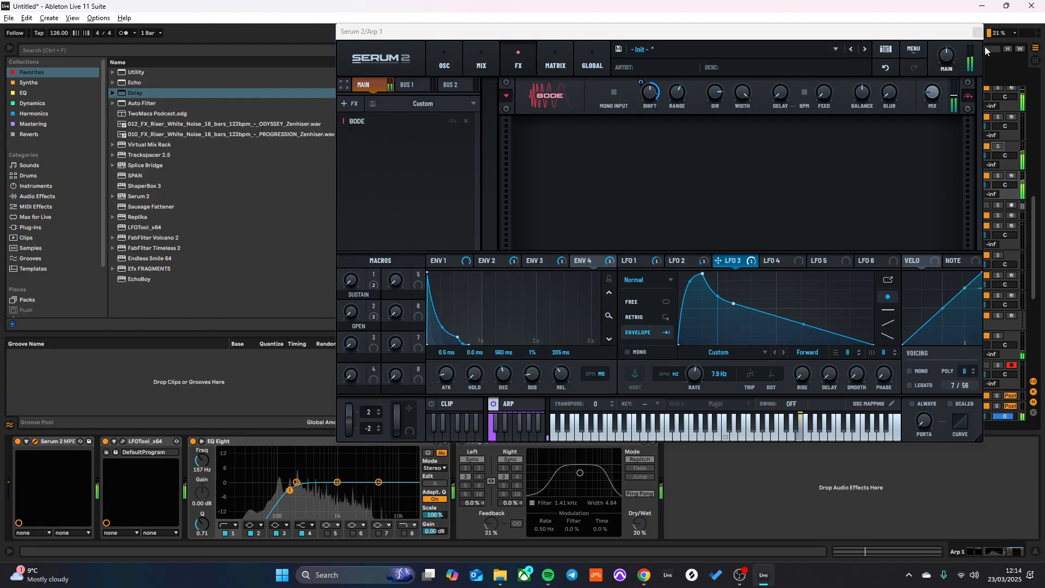
{"action": "left_click", "coordinate": [978, 32]}
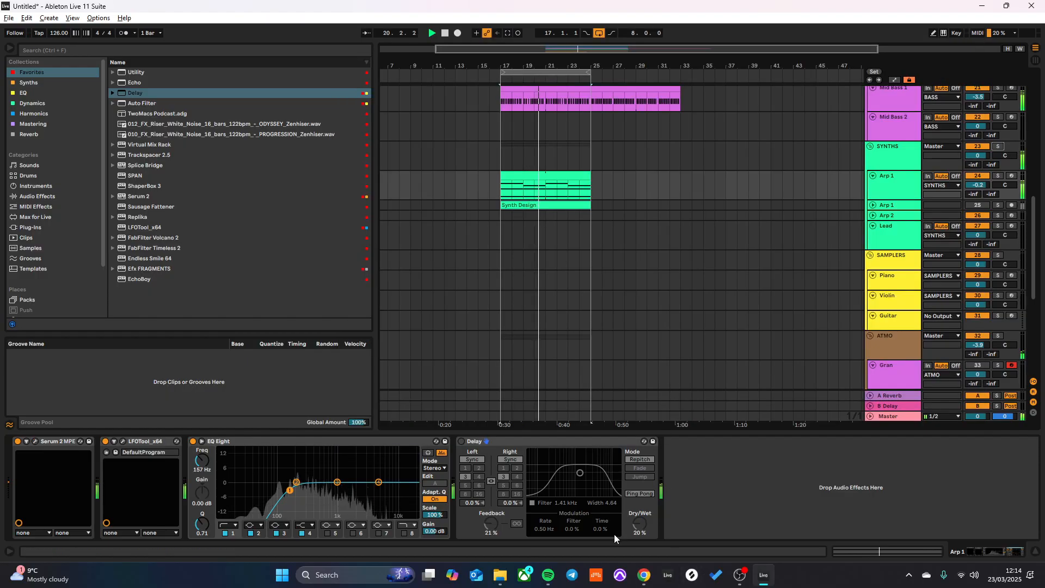
{"action": "left_click", "coordinate": [998, 177]}
{"action": "left_click", "coordinate": [998, 177]}
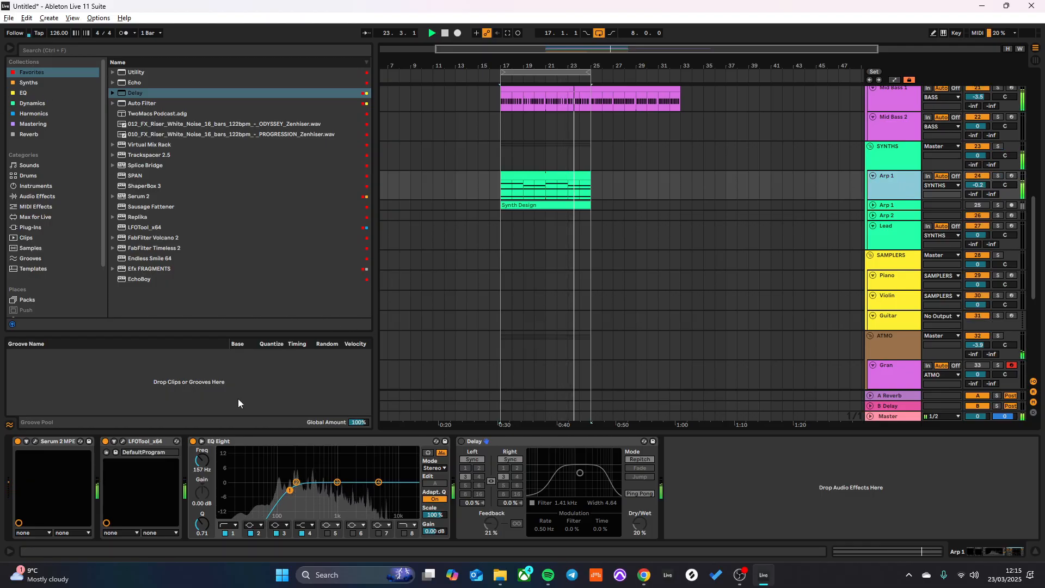
{"action": "left_click", "coordinate": [35, 441]}
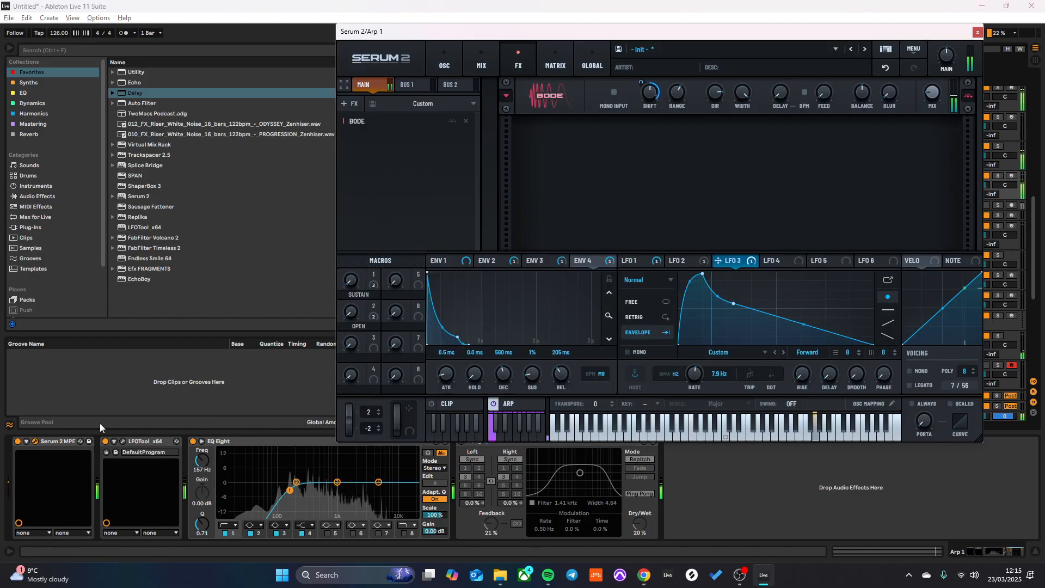
- Add a Hyper/Dimension effect with unison 7 after Bode in Arp 1's effects and audition it with the SYNTHS group soloed
{"action": "left_click", "coordinate": [349, 104]}
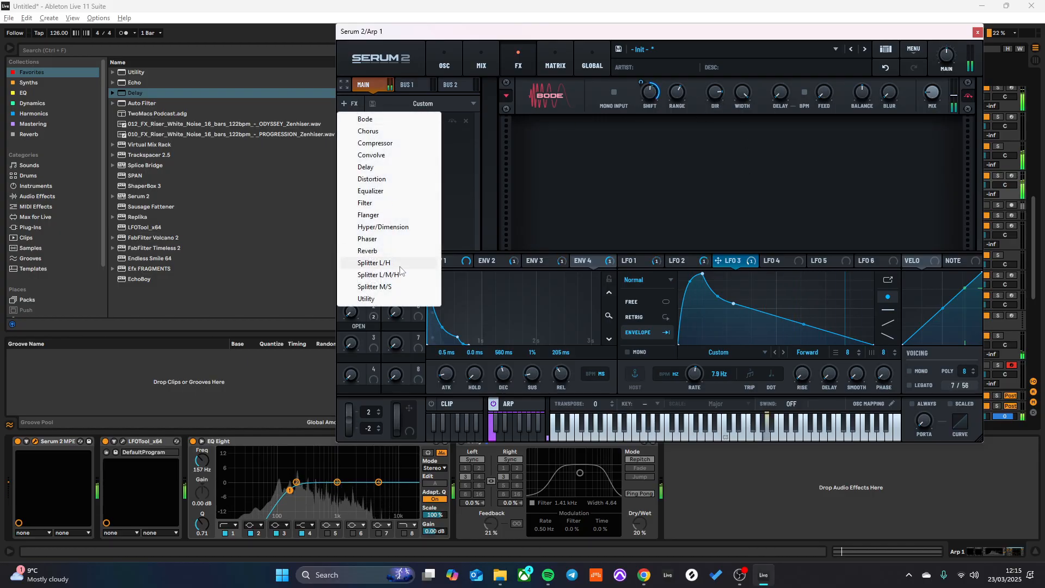
{"action": "left_click", "coordinate": [380, 228]}
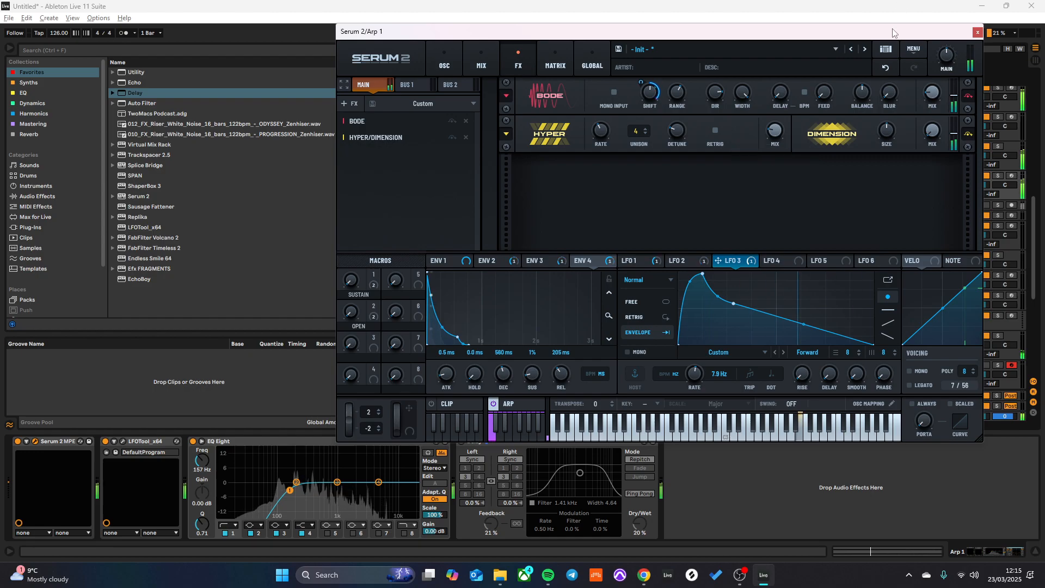
{"action": "left_click_drag", "start_coordinate": [893, 31], "coordinate": [689, 24]}
{"action": "left_click", "coordinate": [998, 146]}
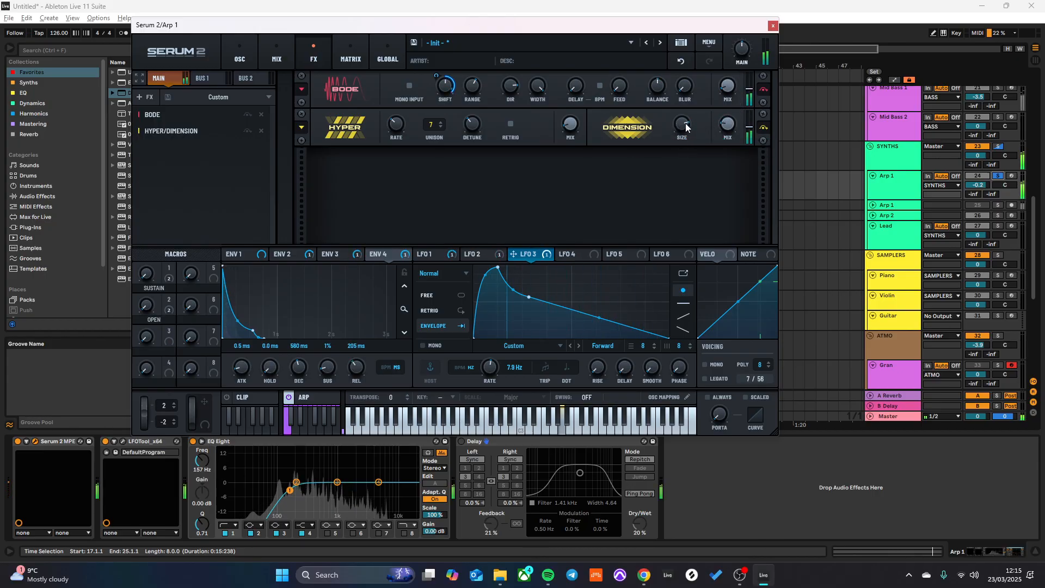
{"action": "left_click", "coordinate": [997, 145]}
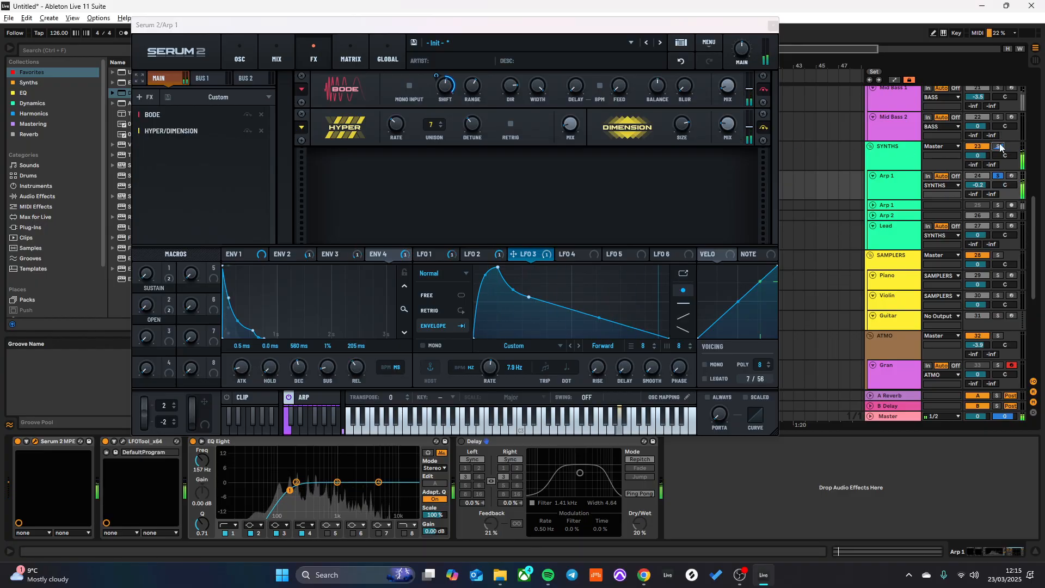
{"action": "left_click", "coordinate": [998, 146]}
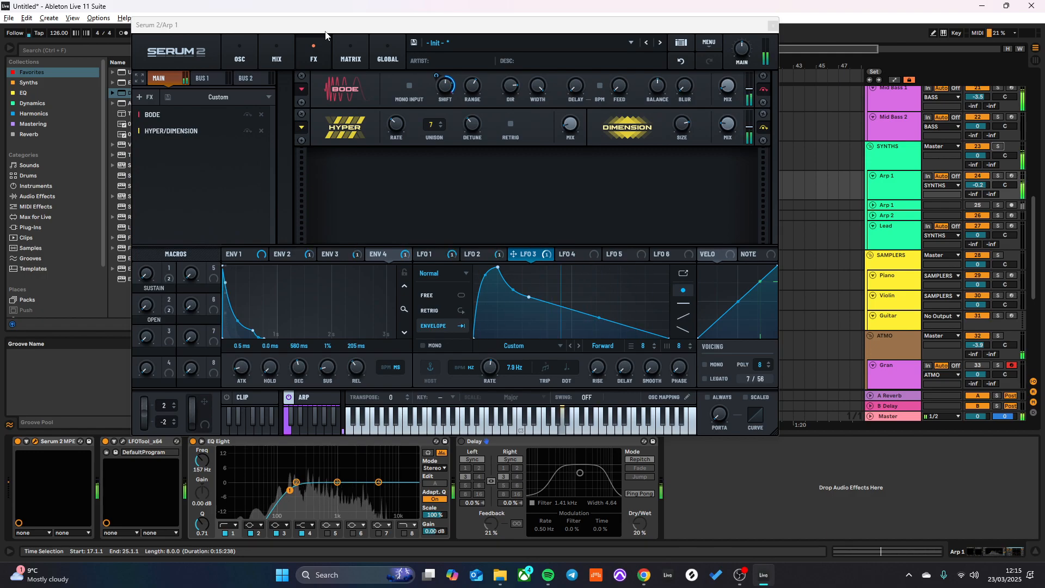
- Review Arp 1's oscillators, close Serum 2 and restart loop playback from bar 17
{"action": "left_click", "coordinate": [243, 46]}
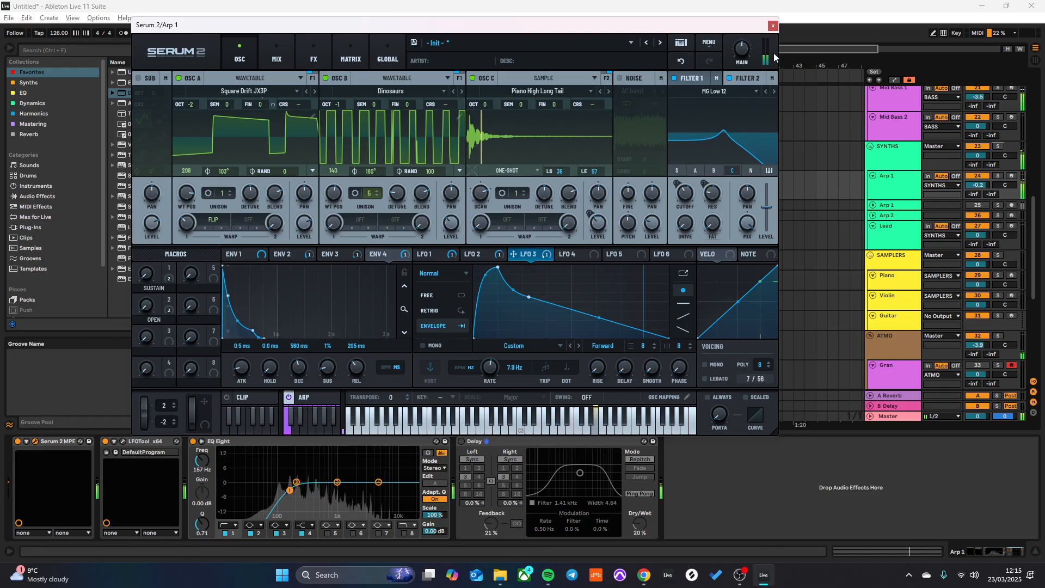
{"action": "left_click", "coordinate": [773, 25]}
{"action": "key", "text": "space"}
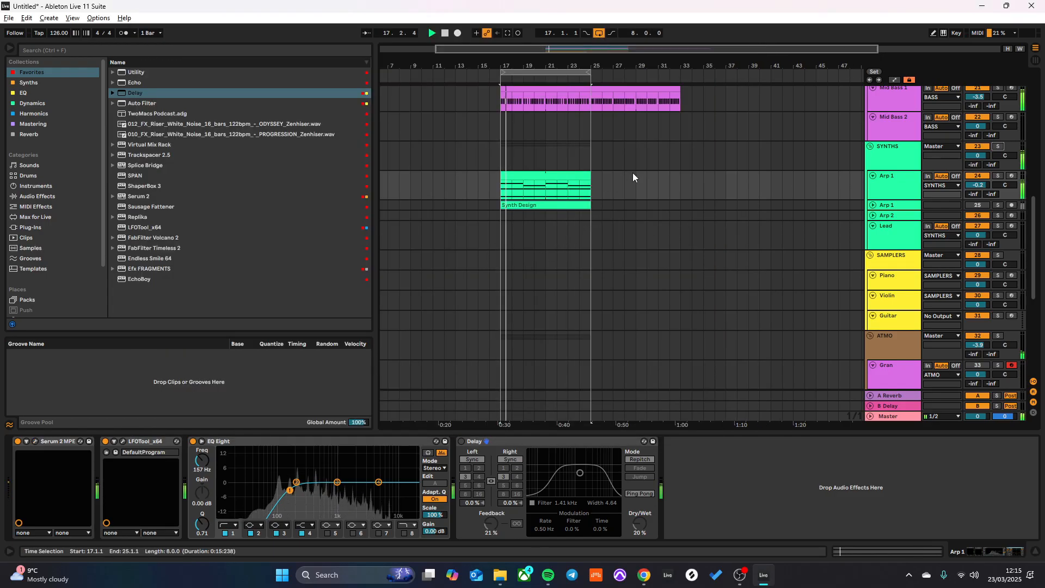
{"action": "scroll", "coordinate": [599, 212], "scroll_direction": "down", "scroll_amount": 5}
{"action": "scroll", "coordinate": [697, 290], "scroll_direction": "down", "scroll_amount": 3}
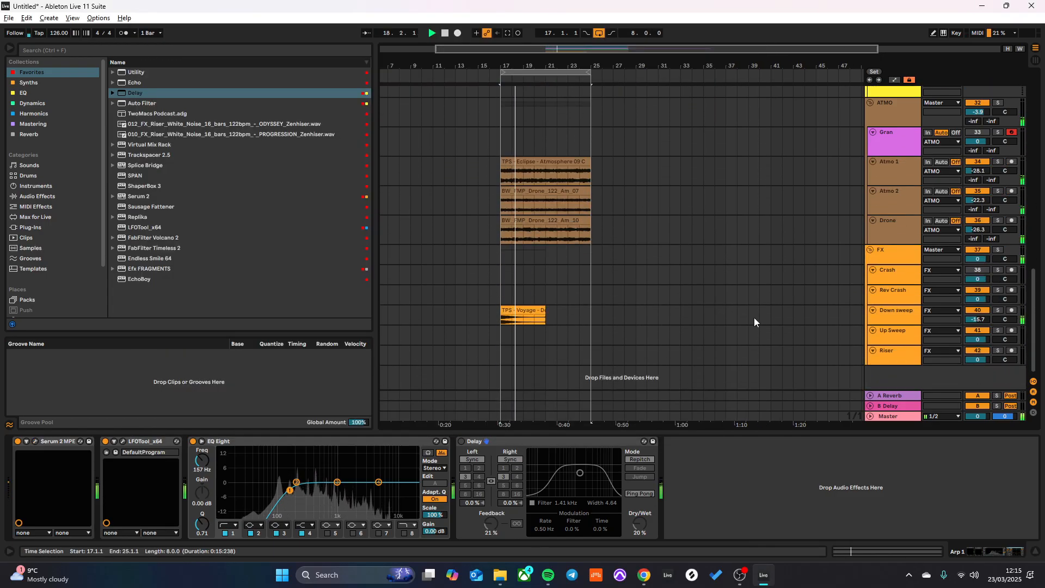
{"action": "left_click", "coordinate": [884, 315]}
{"action": "key", "text": "ctrl+v"}
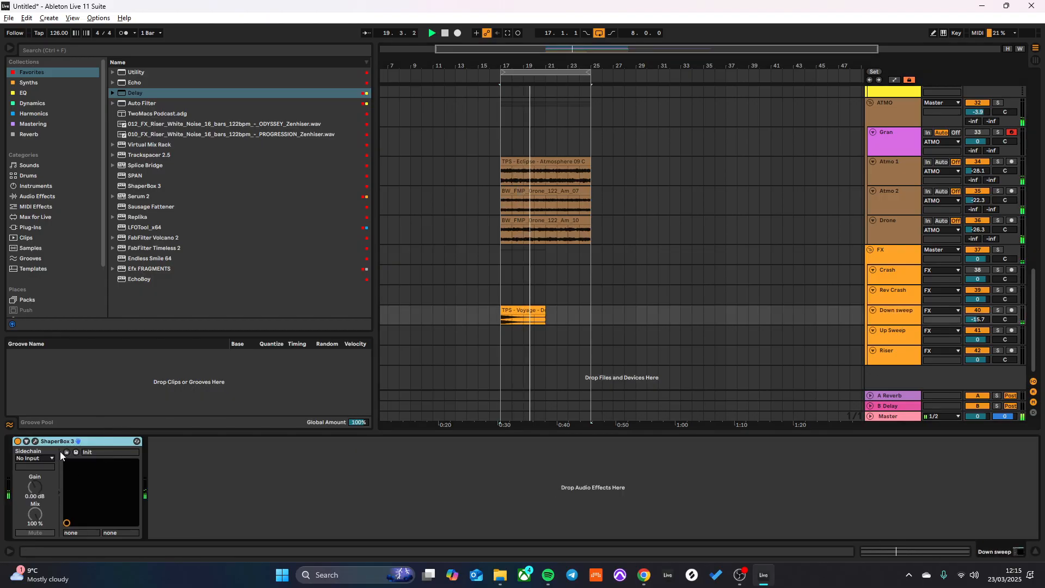
{"action": "key", "text": "space"}
{"action": "key", "text": "space"}
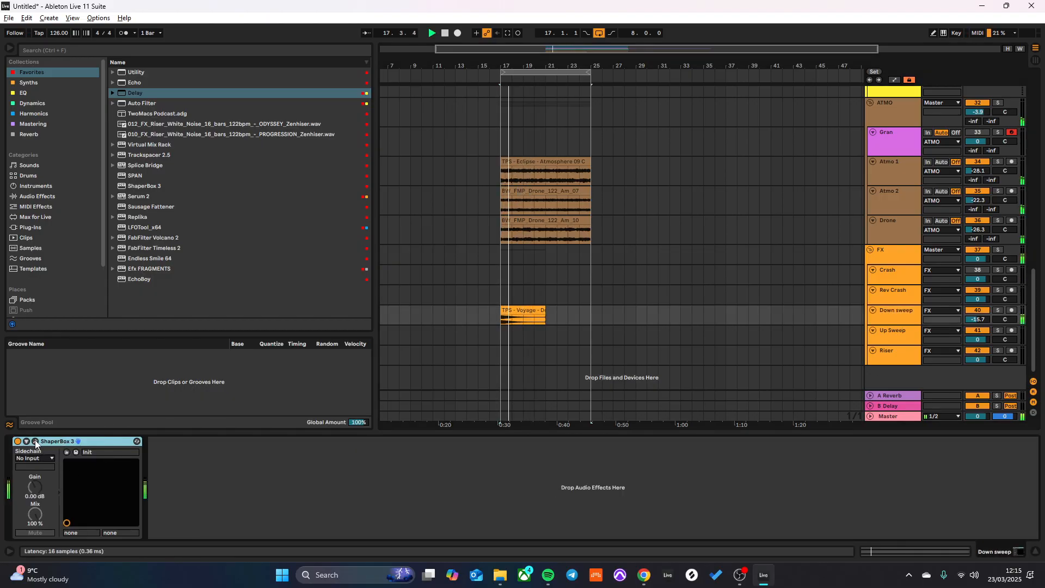
{"action": "left_click", "coordinate": [35, 442]}
{"action": "left_click", "coordinate": [591, 53]}
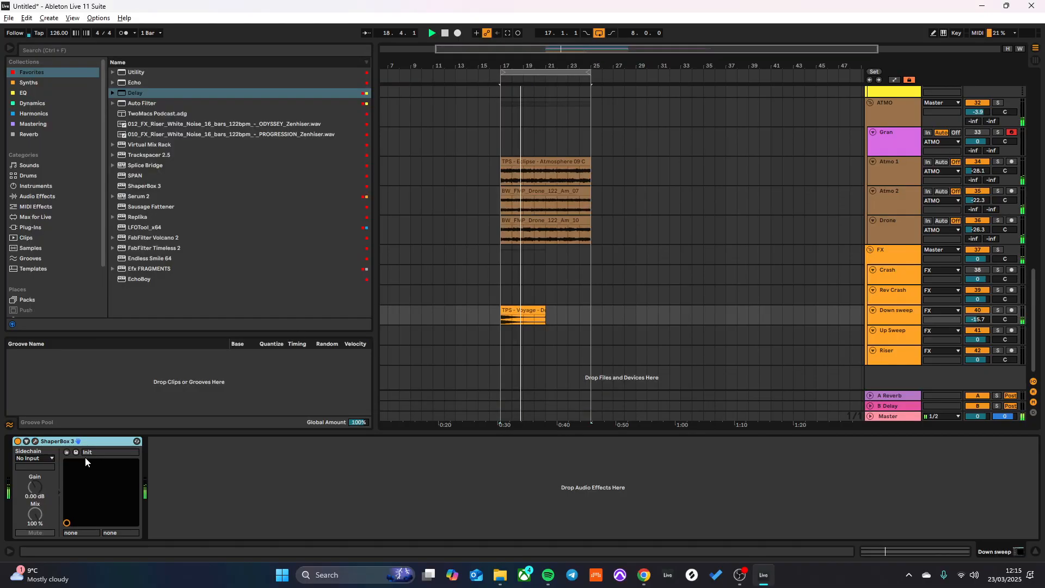
- Check the device chains on the Sub Bass, Mid Bass 1 and Arp 1 tracks
{"action": "scroll", "coordinate": [541, 315], "scroll_direction": "up", "scroll_amount": 10}
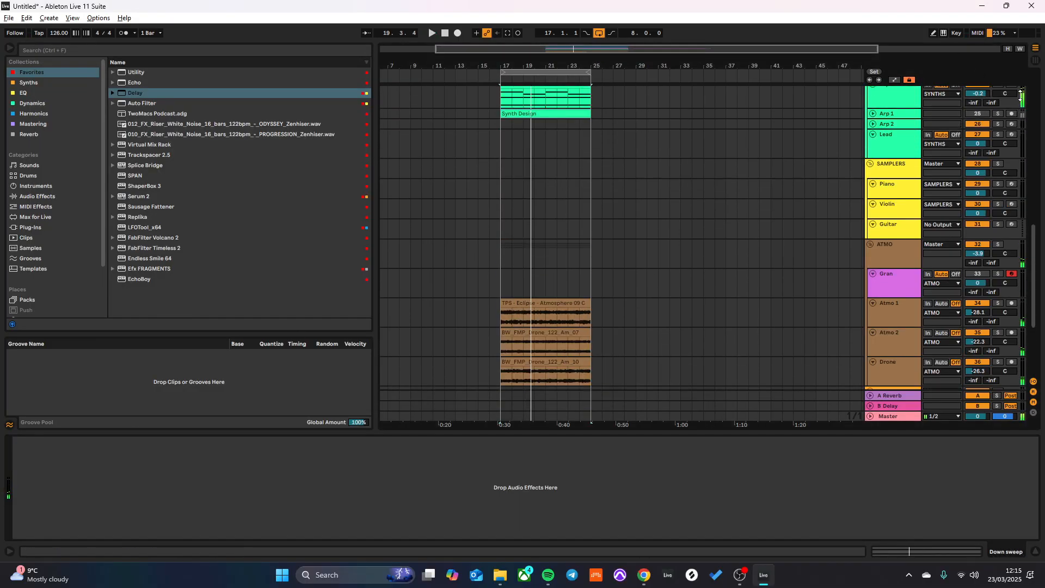
{"action": "scroll", "coordinate": [892, 163], "scroll_direction": "up", "scroll_amount": 3}
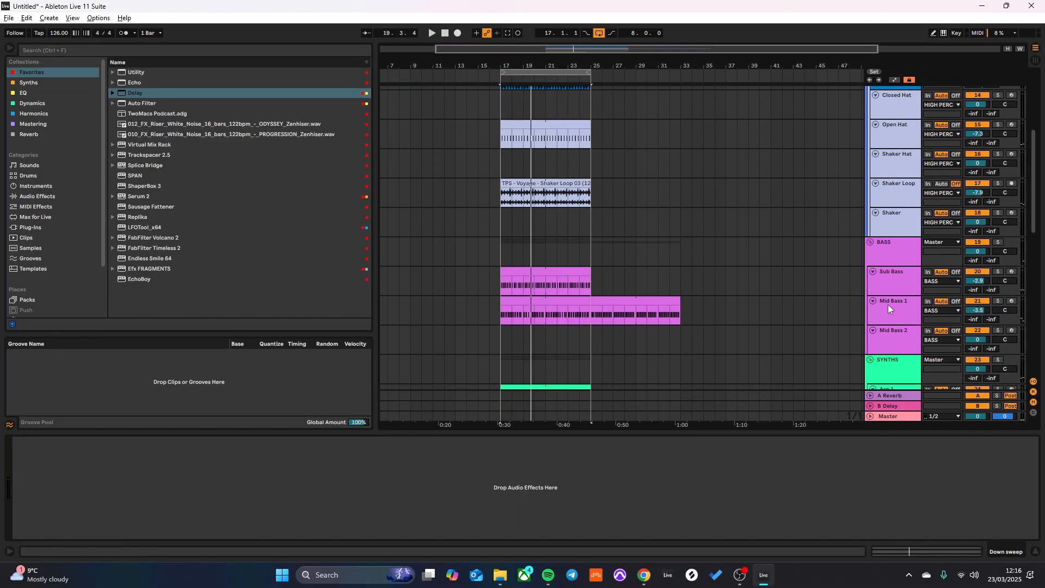
{"action": "left_click", "coordinate": [894, 287]}
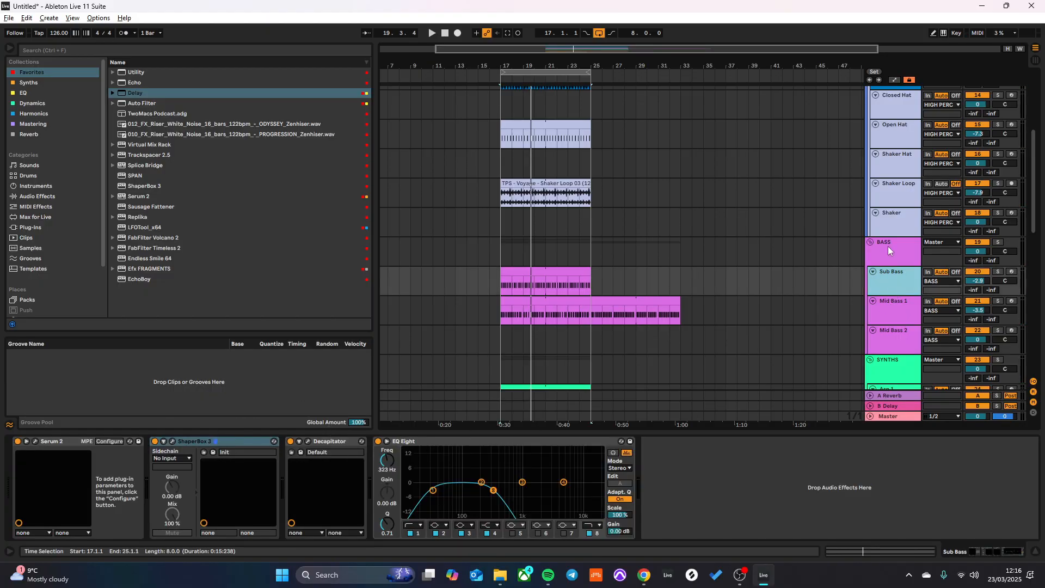
{"action": "left_click", "coordinate": [894, 310]}
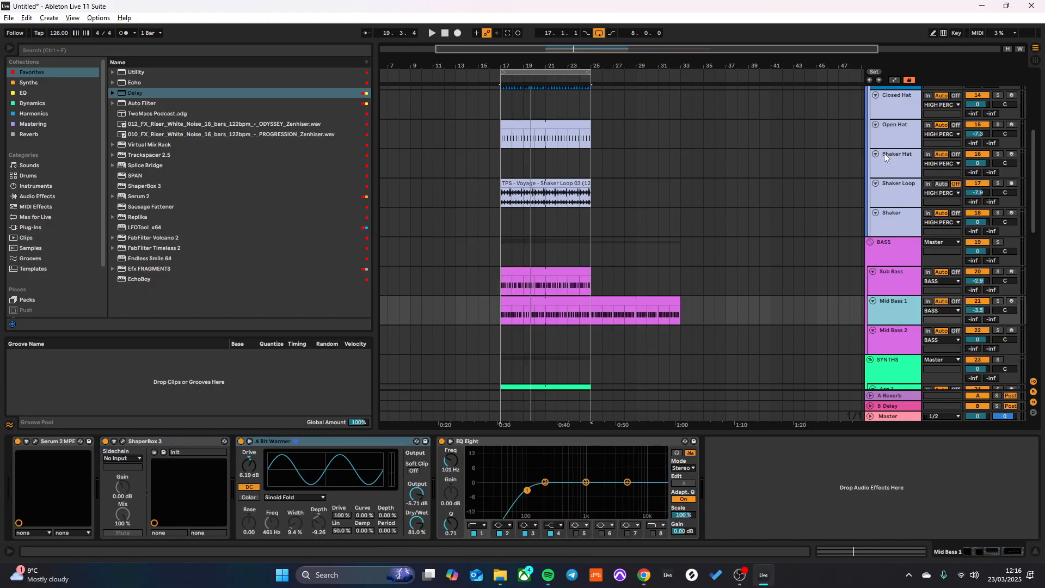
{"action": "scroll", "coordinate": [884, 155], "scroll_direction": "down", "scroll_amount": 3}
{"action": "left_click", "coordinate": [902, 333]}
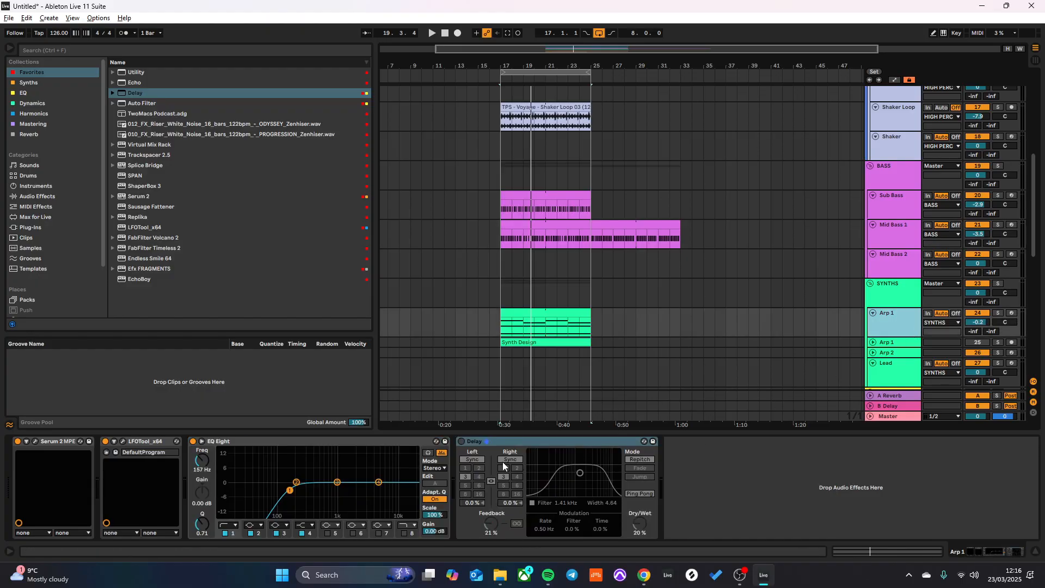
- Add a Compressor to the Down sweep track and enable its sidechain with Kick as the input
{"action": "scroll", "coordinate": [991, 274], "scroll_direction": "down", "scroll_amount": 1}
{"action": "scroll", "coordinate": [908, 288], "scroll_direction": "down", "scroll_amount": 10}
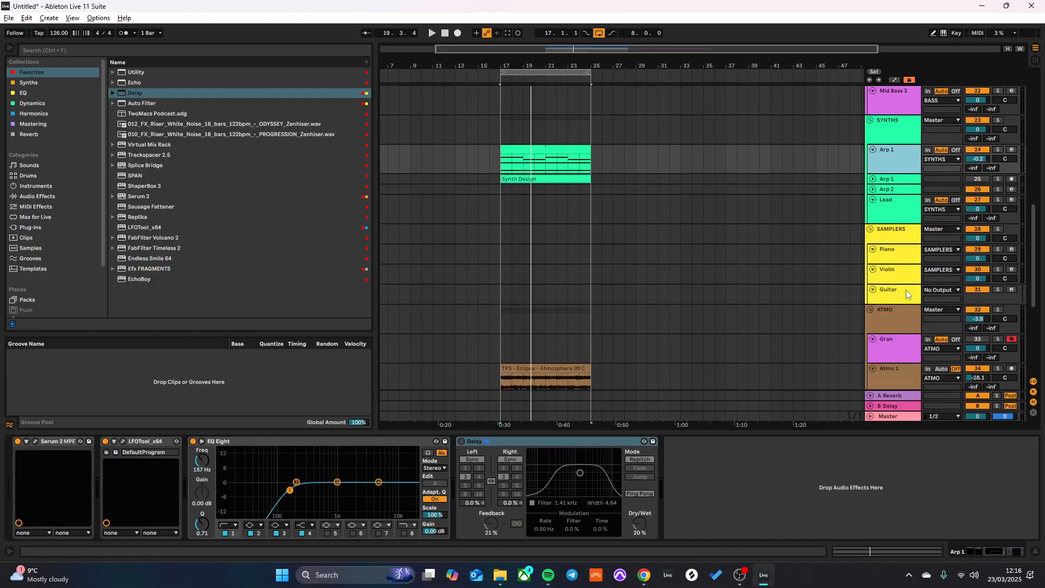
{"action": "left_click", "coordinate": [892, 317]}
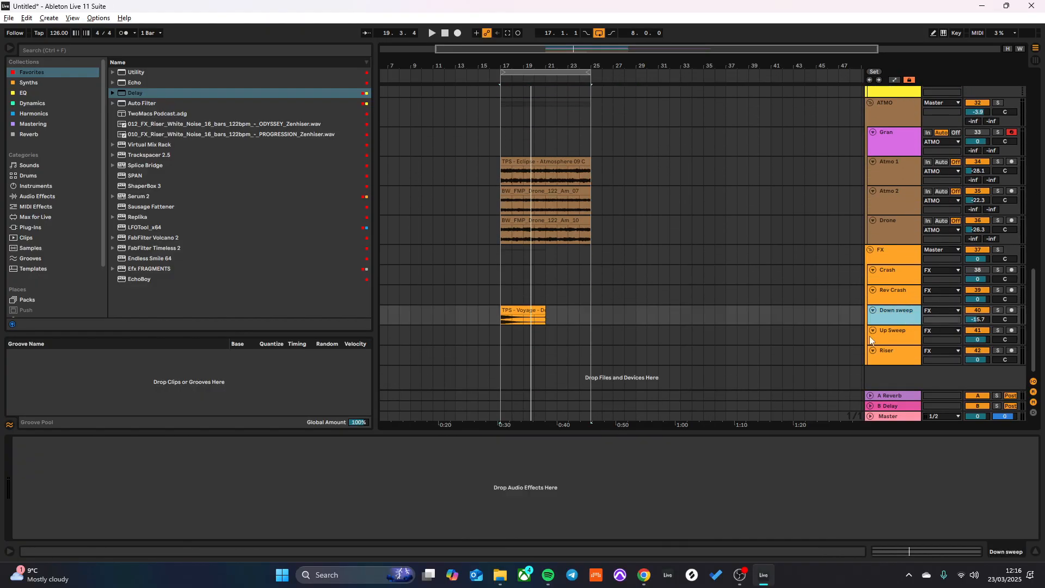
{"action": "left_click", "coordinate": [30, 84]}
{"action": "left_click", "coordinate": [33, 104]}
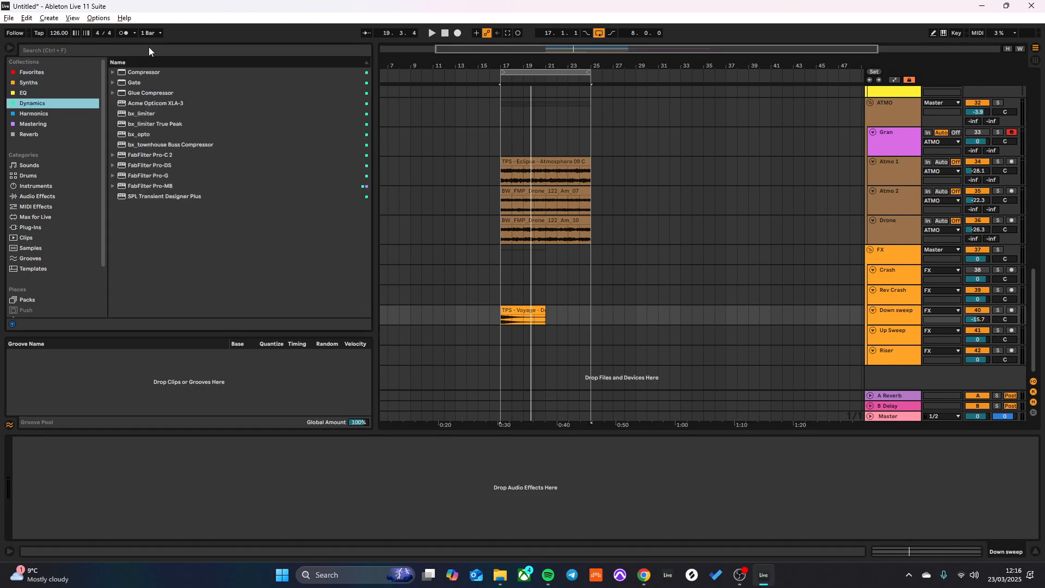
{"action": "left_click_drag", "start_coordinate": [139, 77], "coordinate": [133, 293]}
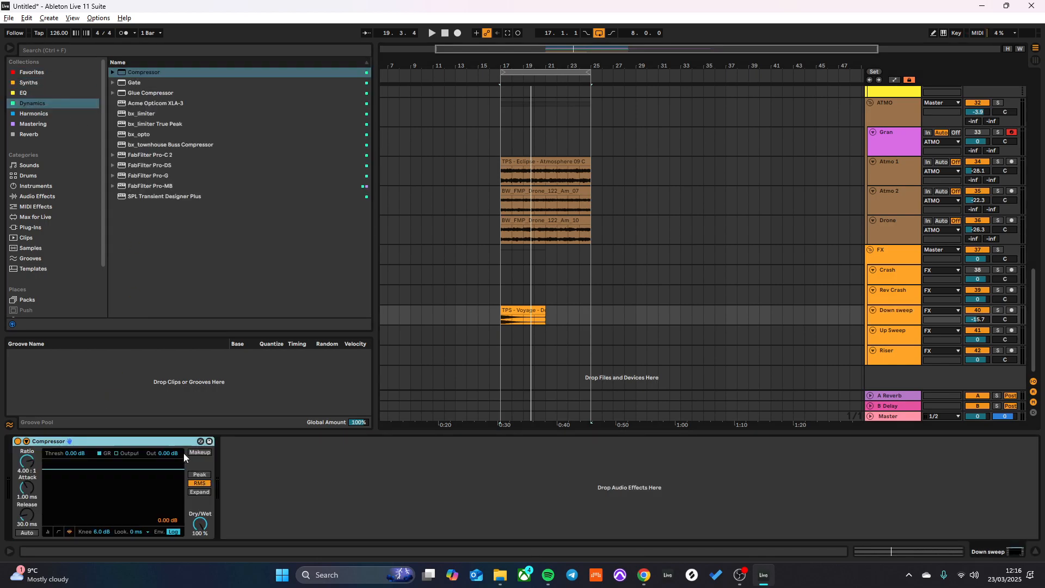
{"action": "left_click", "coordinate": [26, 441]}
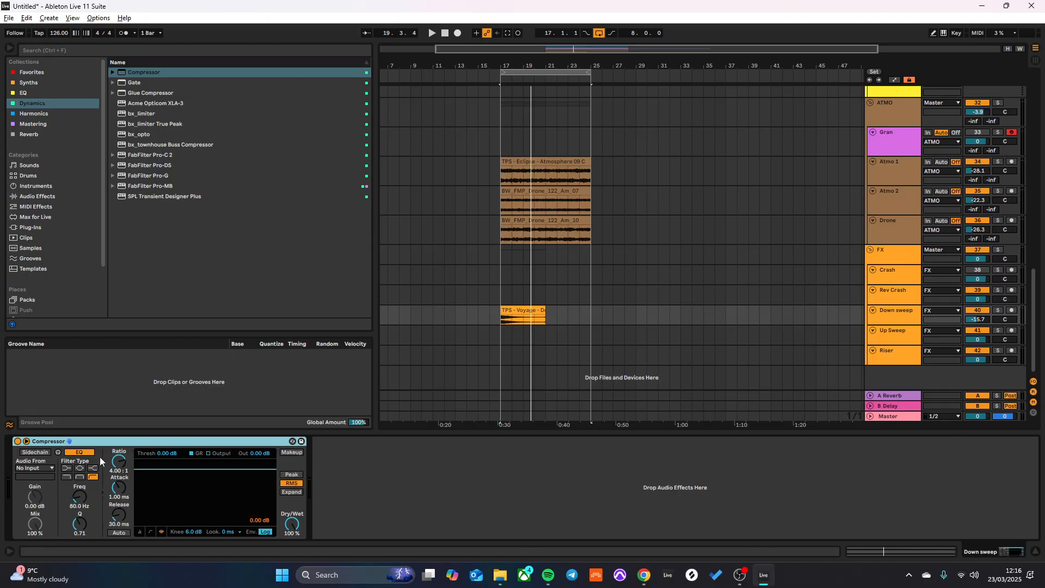
{"action": "left_click", "coordinate": [43, 454]}
{"action": "left_click", "coordinate": [45, 469]}
{"action": "left_click", "coordinate": [33, 128]}
- Set the Down sweep compressor's threshold to -18.8 dB and attack to 0.01 ms while the loop plays
{"action": "key", "text": "space"}
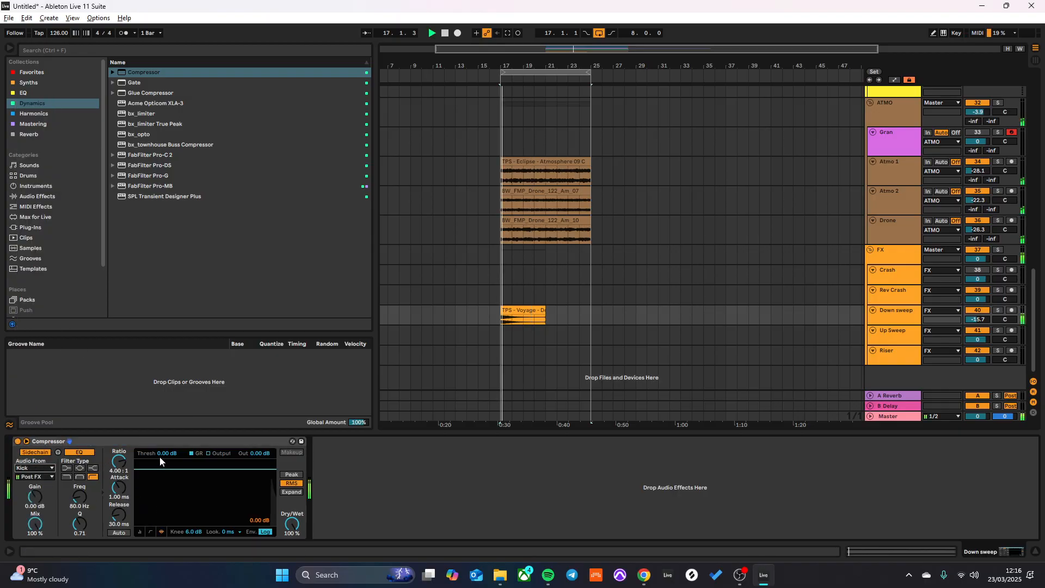
{"action": "left_click_drag", "start_coordinate": [163, 454], "coordinate": [118, 516]}
{"action": "key", "text": "space"}
{"action": "key", "text": "space"}
{"action": "left_click_drag", "start_coordinate": [166, 453], "coordinate": [166, 458]}
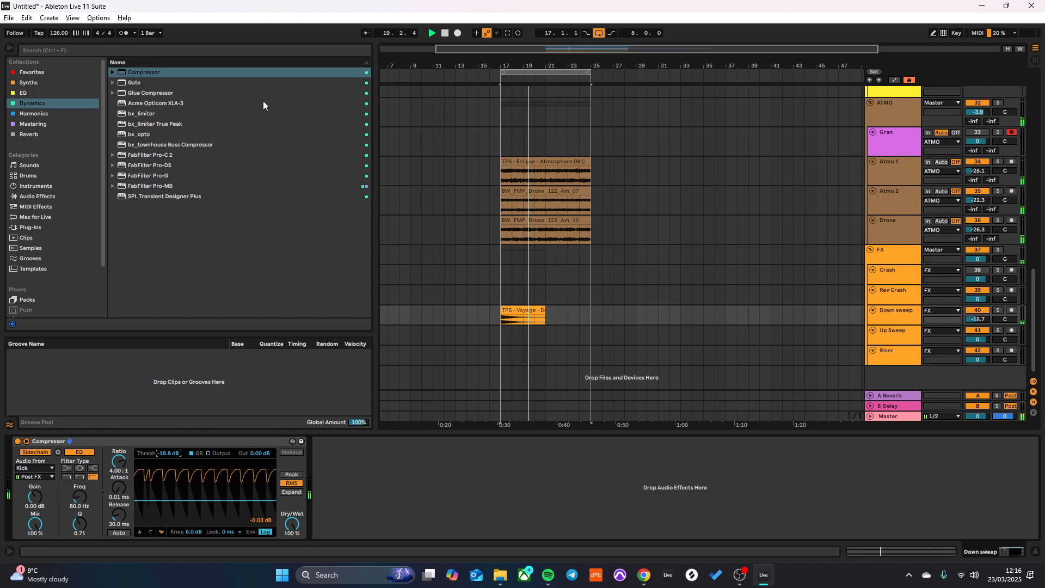
- Arm the Lead track for recording, open its Serum 2 to try the Init patch over the loop, and close the plug-in
{"action": "scroll", "coordinate": [906, 136], "scroll_direction": "up", "scroll_amount": 3}
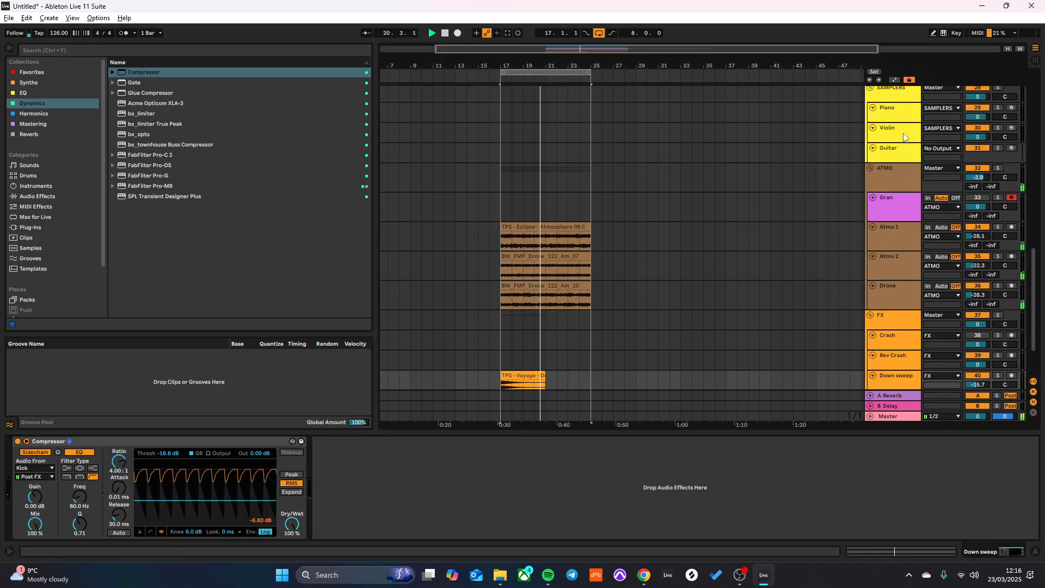
{"action": "scroll", "coordinate": [904, 136], "scroll_direction": "up", "scroll_amount": 8}
{"action": "left_click", "coordinate": [1013, 217]}
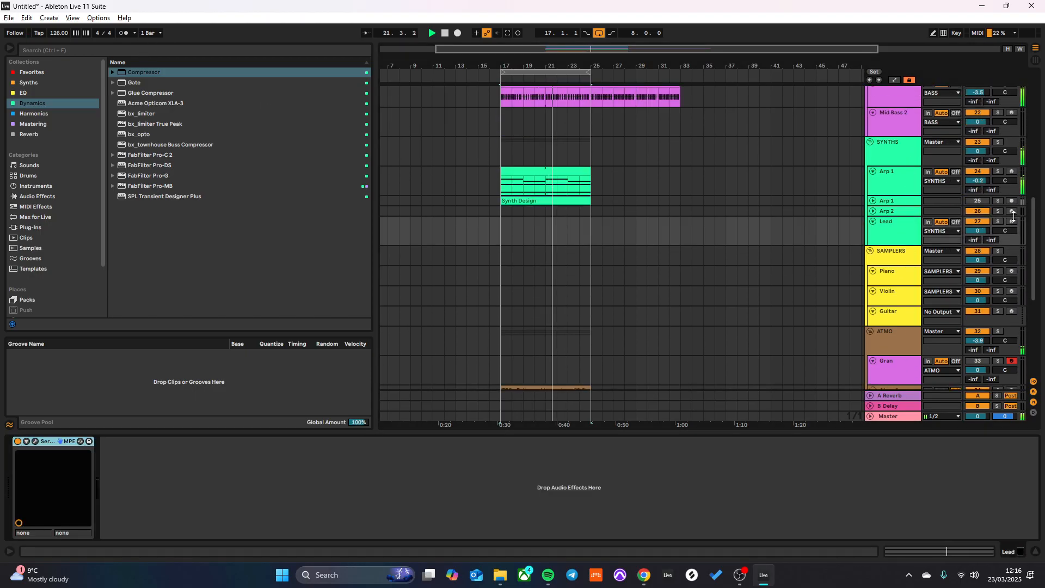
{"action": "left_click", "coordinate": [912, 235]}
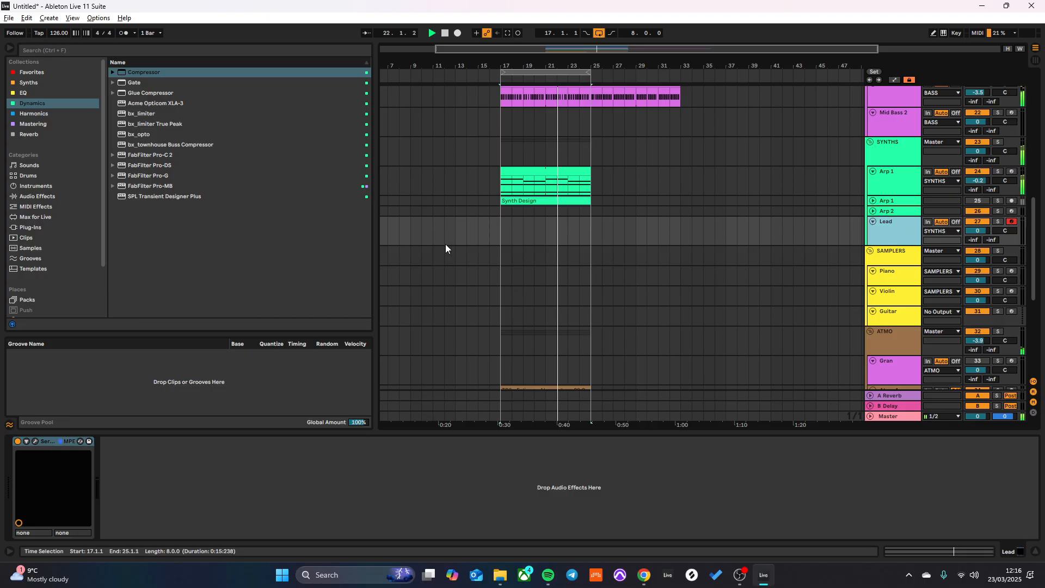
{"action": "left_click", "coordinate": [36, 442]}
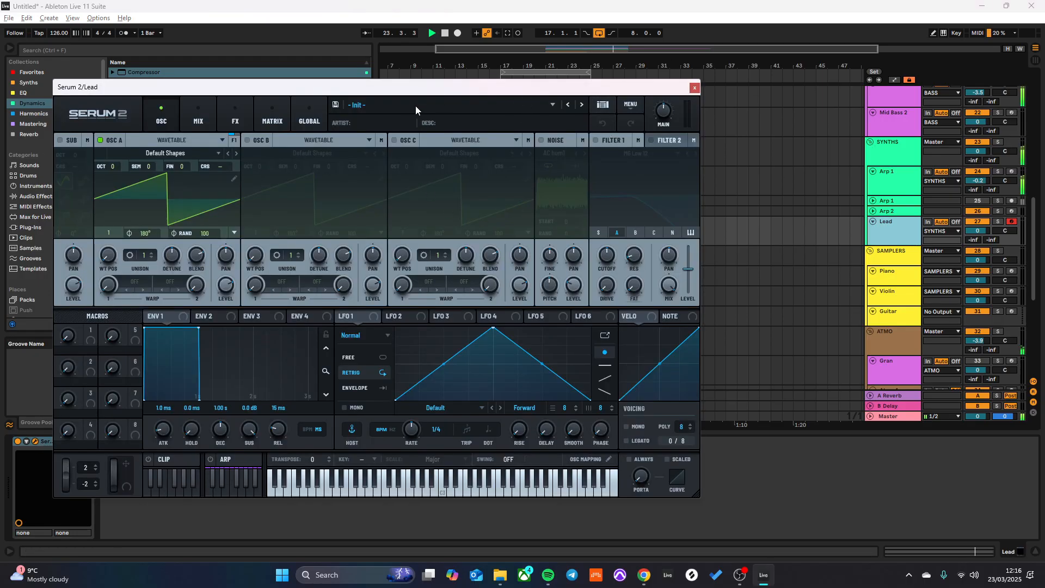
{"action": "right_click", "coordinate": [259, 152]}
{"action": "left_click", "coordinate": [695, 90]}
{"action": "left_click", "coordinate": [695, 85]}
- Create a four-bar MIDI clip on Lead at bar 17 and enter A3 at 1.1.1, E4 at 1.4.3 and C4 at 2.3.1
{"action": "left_click", "coordinate": [501, 238]}
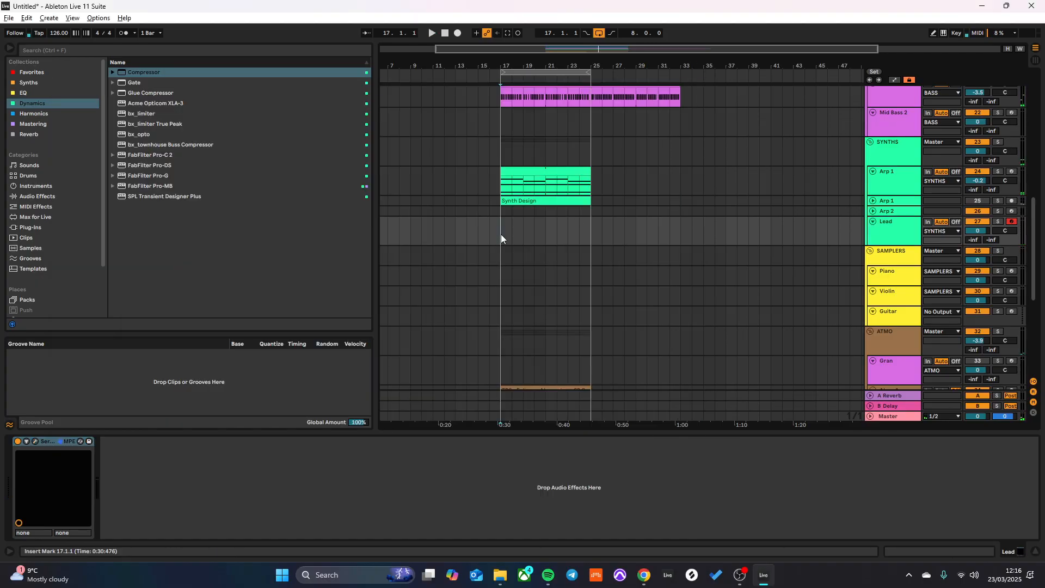
{"action": "double_click", "coordinate": [540, 233]}
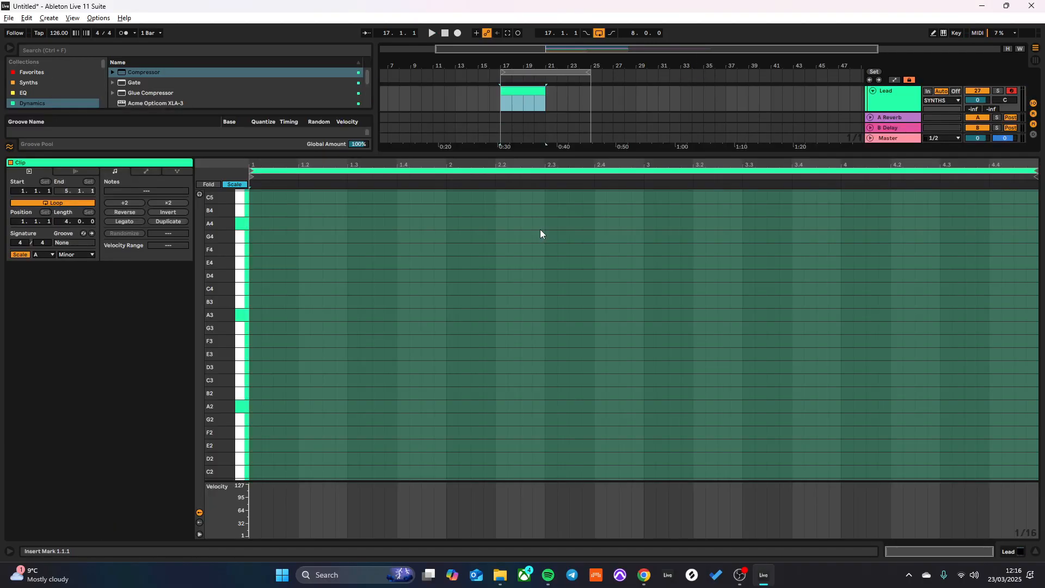
{"action": "double_click", "coordinate": [258, 314]}
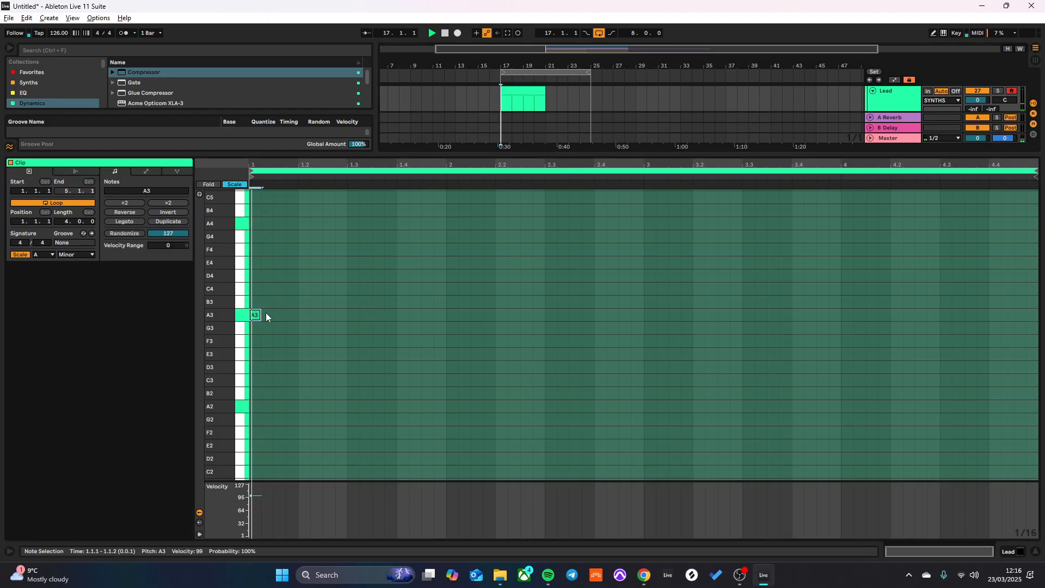
{"action": "left_click_drag", "start_coordinate": [301, 313], "coordinate": [327, 315]}
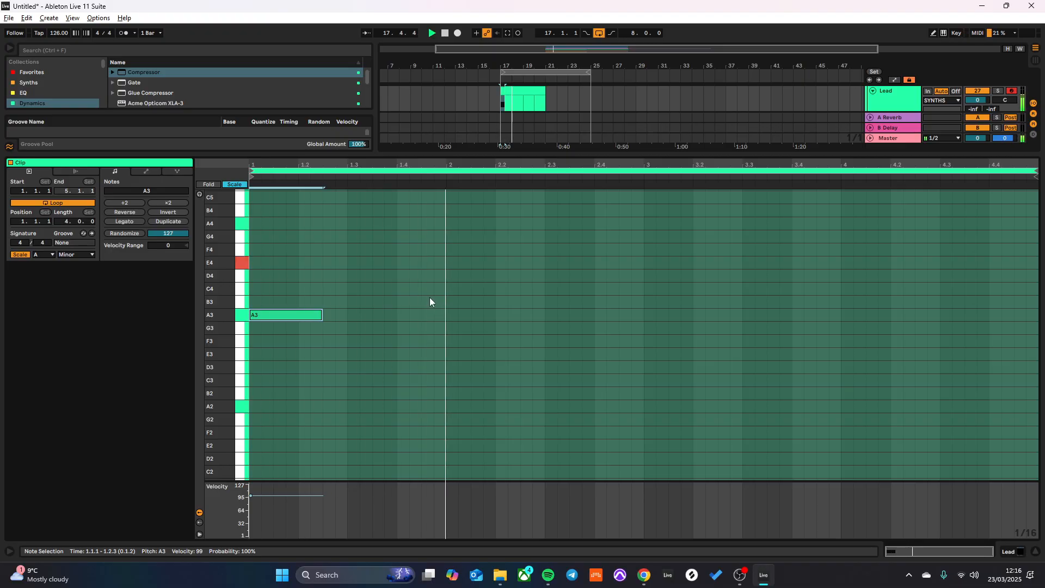
{"action": "double_click", "coordinate": [352, 263]}
{"action": "left_click_drag", "start_coordinate": [359, 263], "coordinate": [592, 290]}
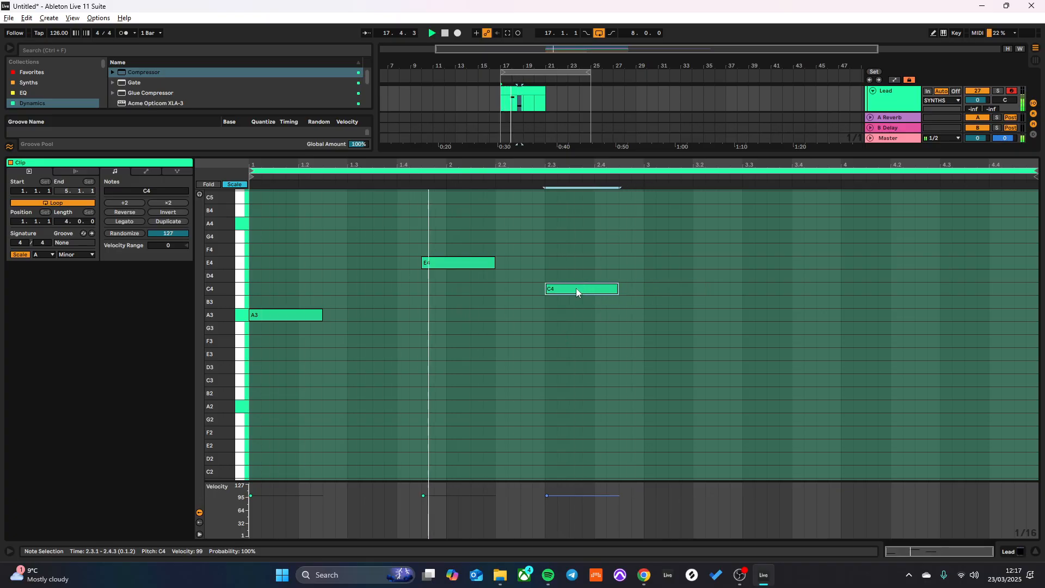
- Add a B3 note at 2.4.1 and shorten the C4 and B3 notes to three sixteenths each
{"action": "mouse_move", "coordinate": [595, 291]}
{"action": "left_mouse_down"}
{"action": "mouse_move", "coordinate": [700, 292]}
{"action": "mouse_move", "coordinate": [641, 306]}
{"action": "mouse_move", "coordinate": [598, 289]}
{"action": "left_mouse_up"}
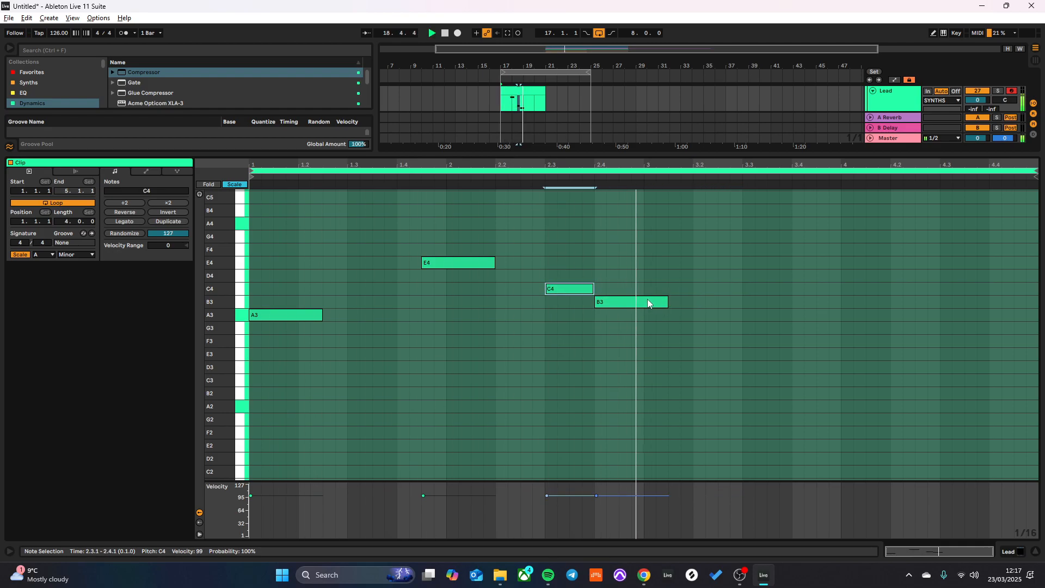
{"action": "left_click_drag", "start_coordinate": [665, 301], "coordinate": [581, 288]}
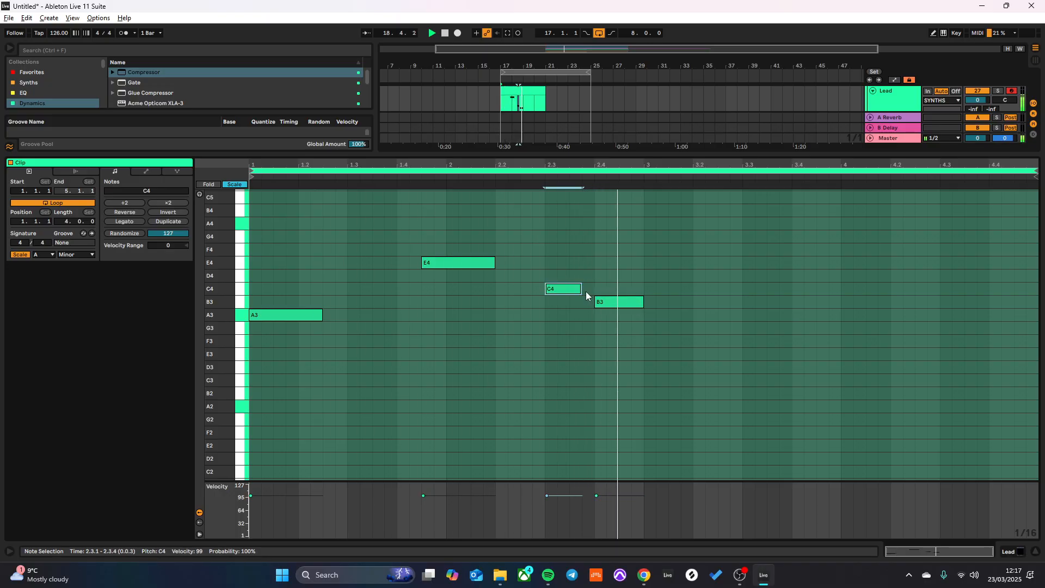
{"action": "left_click_drag", "start_coordinate": [644, 302], "coordinate": [631, 302]}
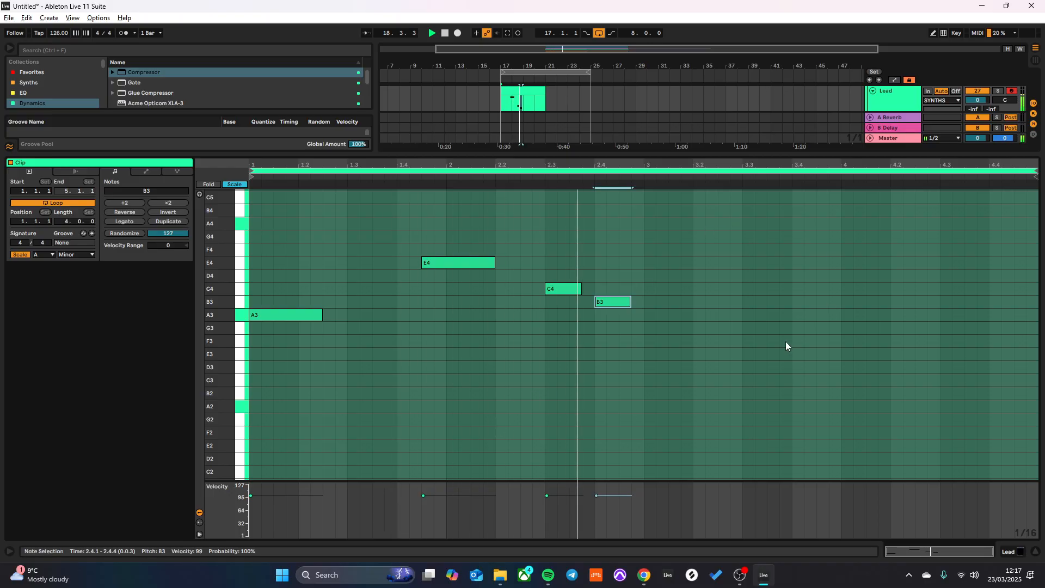
- Add an A3 note three sixteenths long at 3.1.1 and remove the trial E4 note at 3.4.1
{"action": "left_click_drag", "start_coordinate": [295, 321], "coordinate": [825, 264]}
{"action": "key", "text": "space"}
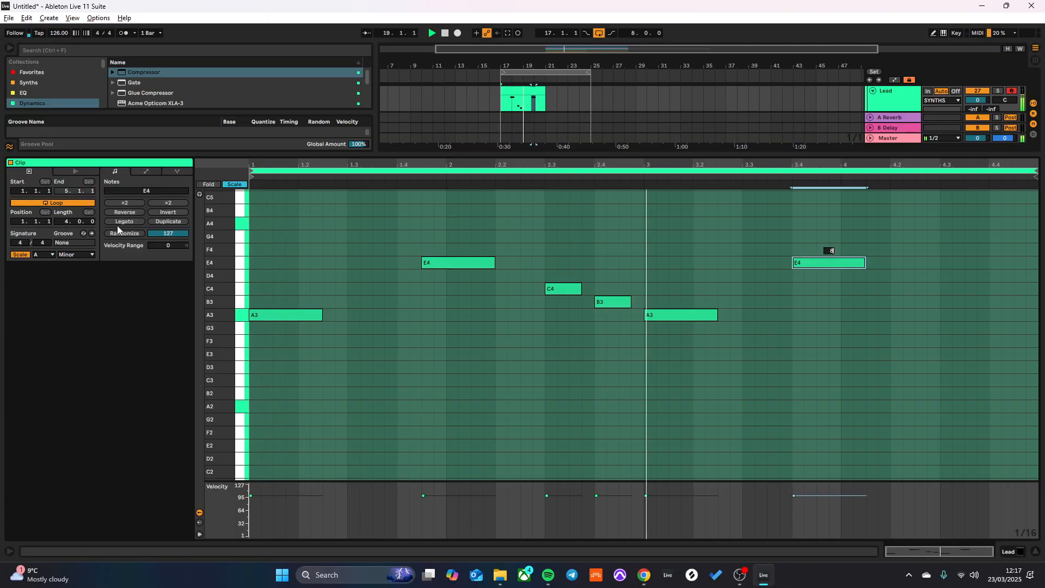
{"action": "key", "text": "Return"}
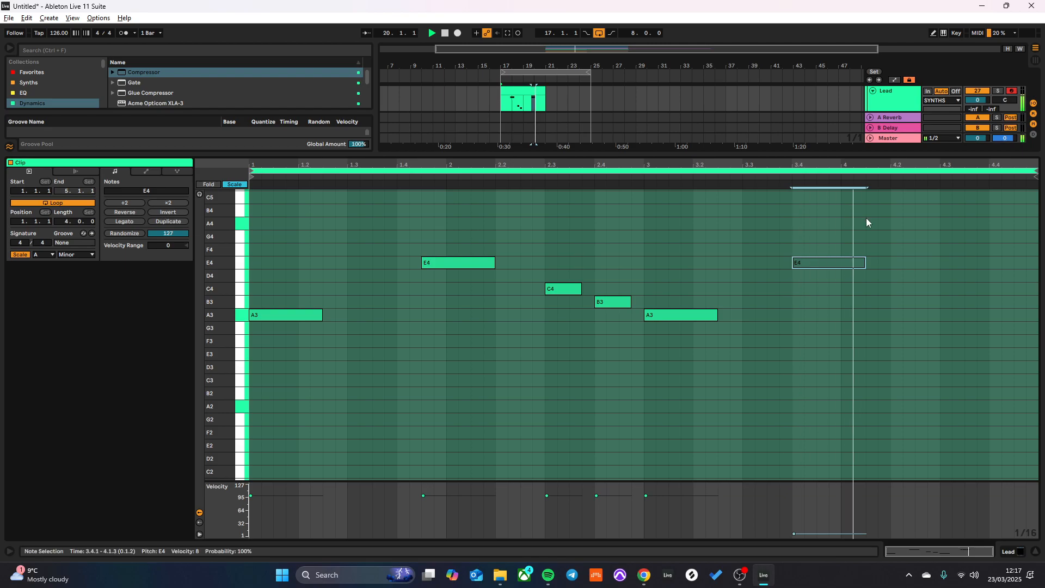
{"action": "double_click", "coordinate": [823, 263]}
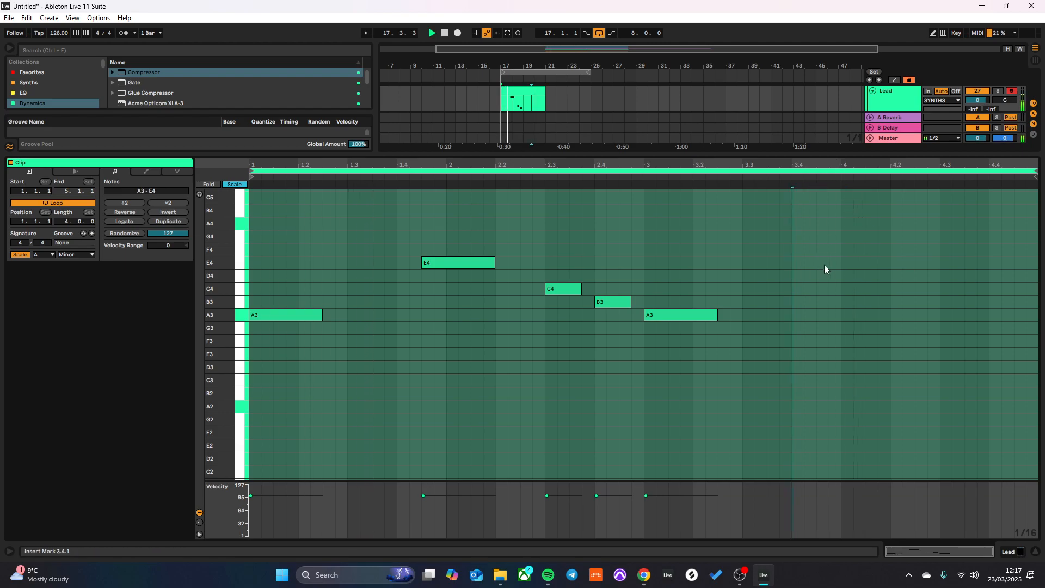
- Consolidate the Lead clip to eight bars across bars 17 to 25 and add a three-sixteenth B3 note at 3.4.3
{"action": "left_click_drag", "start_coordinate": [592, 97], "coordinate": [494, 99]}
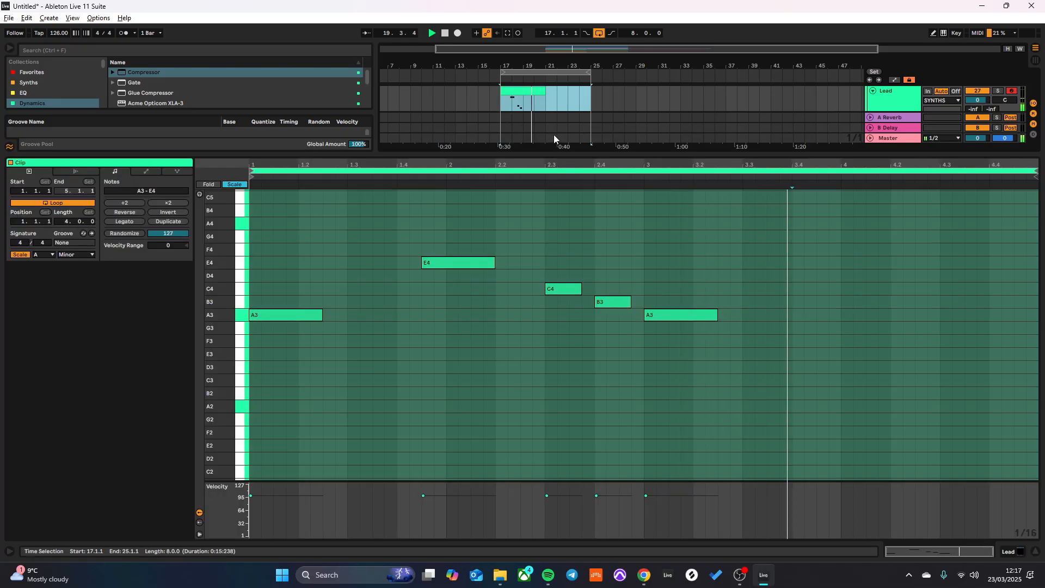
{"action": "key", "text": "ctrl+j"}
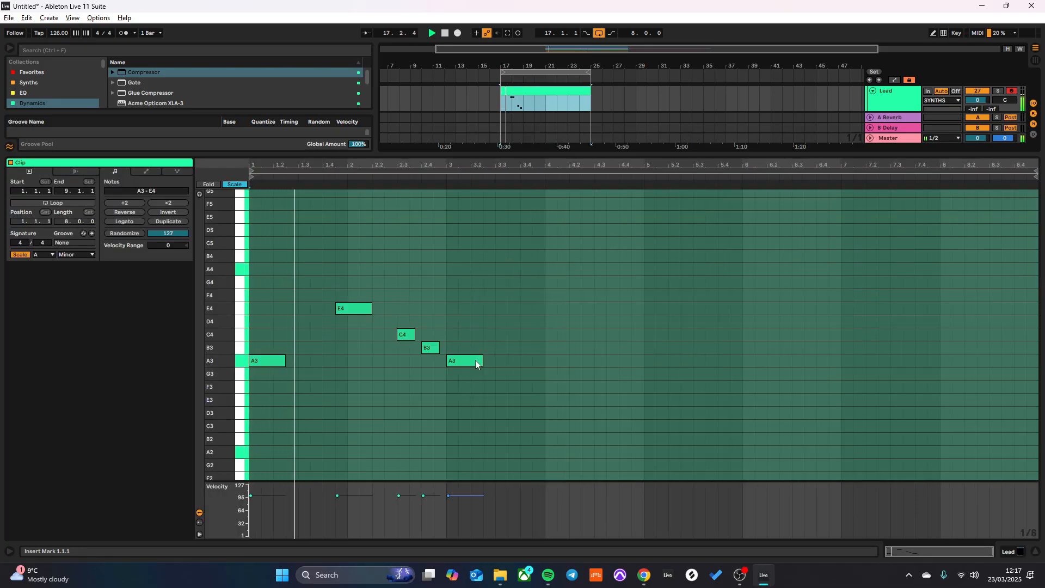
{"action": "left_click_drag", "start_coordinate": [283, 334], "coordinate": [259, 385]}
{"action": "left_click_drag", "start_coordinate": [276, 359], "coordinate": [529, 351]}
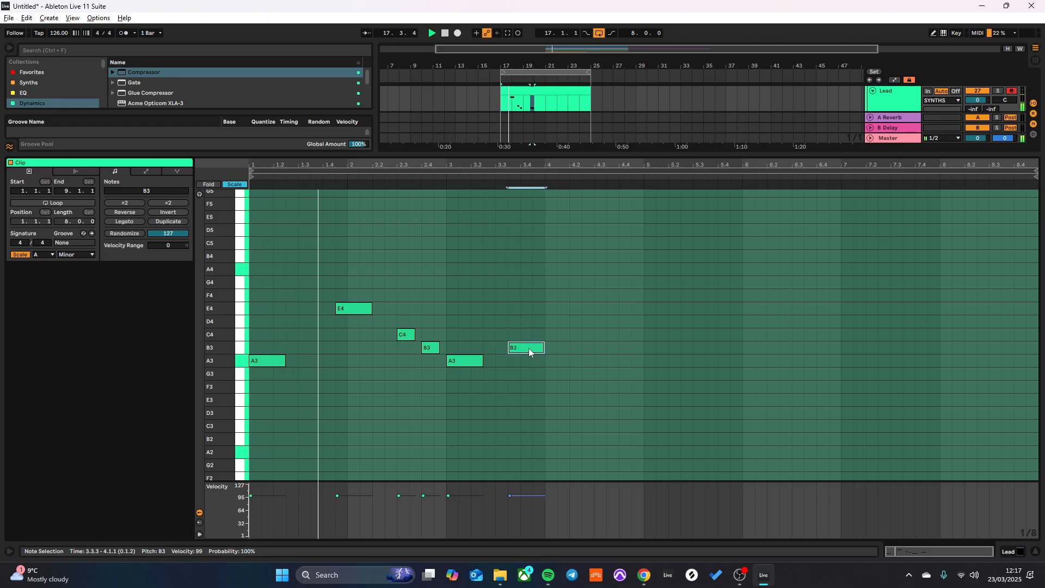
{"action": "mouse_move", "coordinate": [528, 348]}
{"action": "left_mouse_down"}
{"action": "mouse_move", "coordinate": [518, 347]}
{"action": "mouse_move", "coordinate": [555, 347]}
{"action": "mouse_move", "coordinate": [535, 350]}
{"action": "left_mouse_up"}
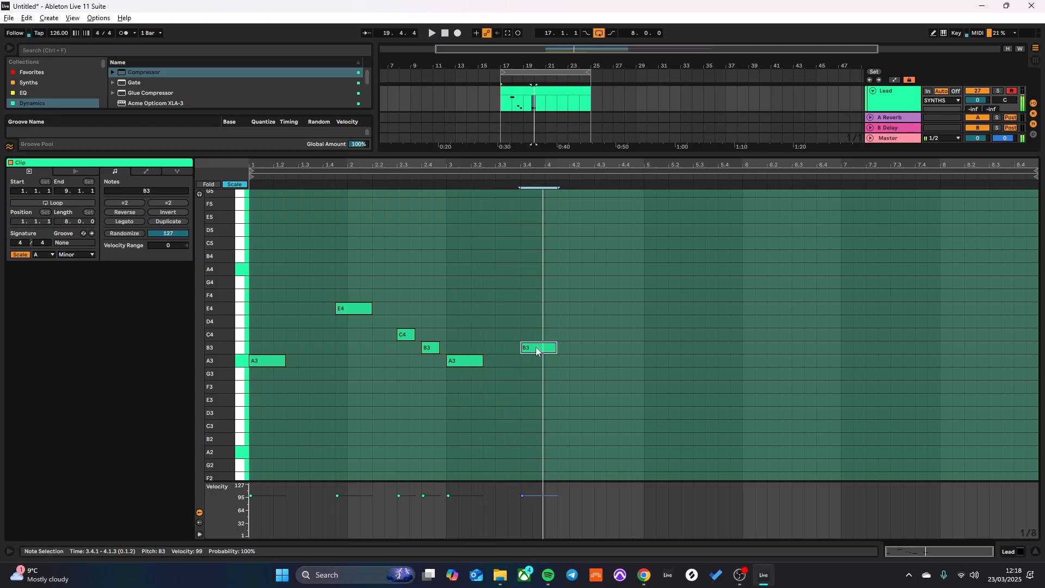
{"action": "mouse_move", "coordinate": [536, 351]}
{"action": "left_mouse_down"}
{"action": "mouse_move", "coordinate": [560, 353]}
{"action": "mouse_move", "coordinate": [550, 350]}
{"action": "left_mouse_up"}
{"action": "scroll", "coordinate": [550, 351], "scroll_direction": "up", "scroll_amount": 3}
{"action": "scroll", "coordinate": [556, 353], "scroll_direction": "left", "scroll_amount": 2}
{"action": "scroll", "coordinate": [560, 353], "scroll_direction": "left", "scroll_amount": 5}
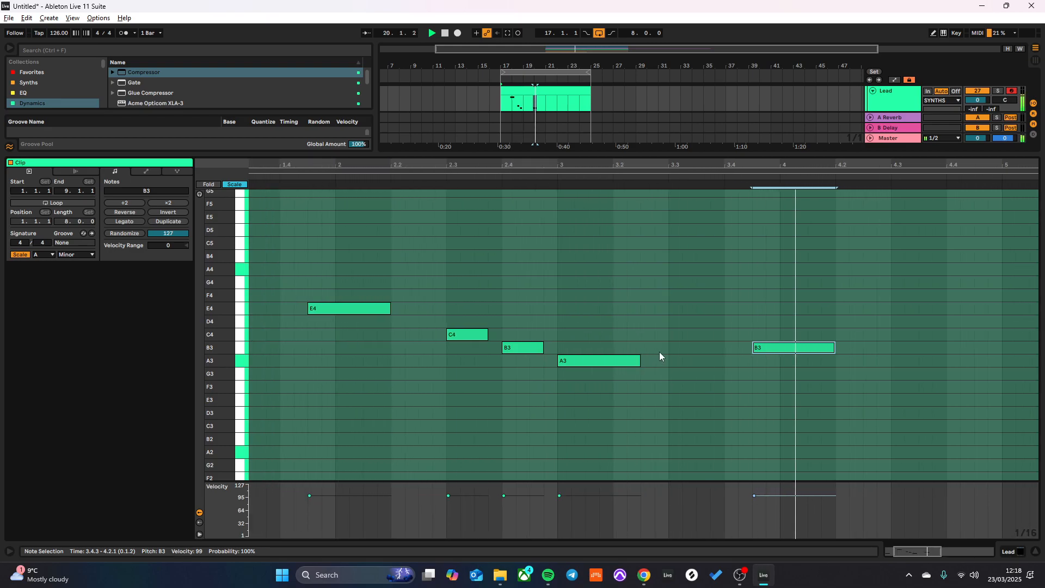
- Duplicate the four-bar melody phrase so the copy starts at bar 5 of the Lead clip
{"action": "scroll", "coordinate": [660, 357], "scroll_direction": "down", "scroll_amount": 3}
{"action": "left_click_drag", "start_coordinate": [642, 221], "coordinate": [248, 454]}
{"action": "key", "text": "ctrl+d"}
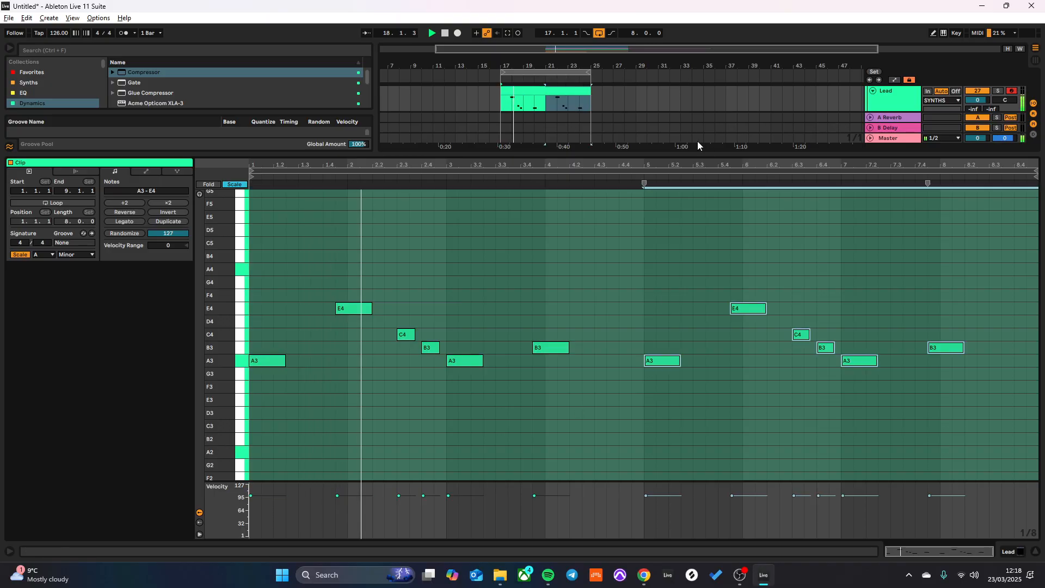
- Add E4 at 8.3.1 and D4 at 8.4.1, shortening both notes to three sixteenths
{"action": "left_click", "coordinate": [977, 306]}
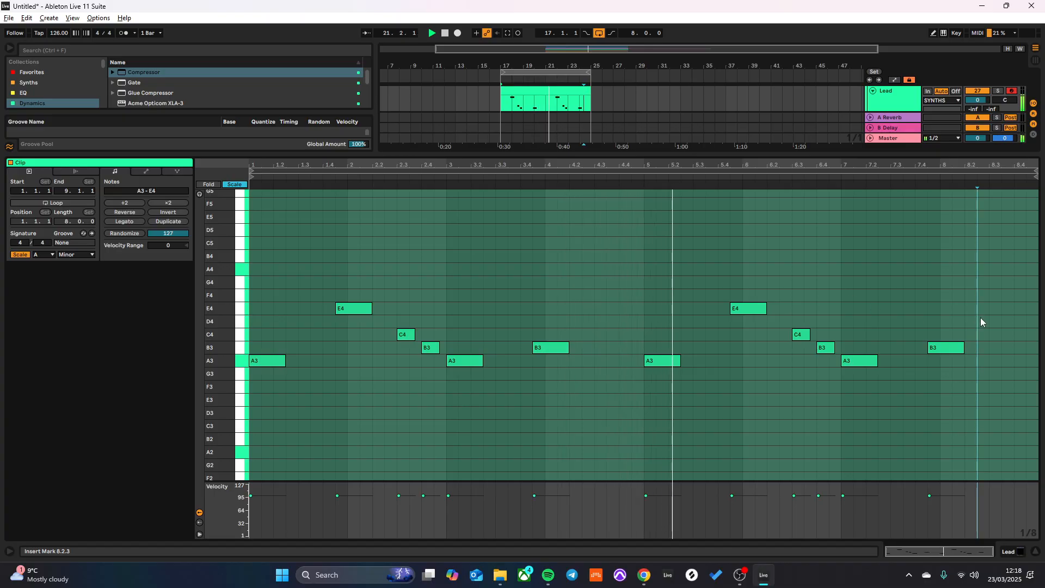
{"action": "left_click", "coordinate": [996, 309]}
{"action": "double_click", "coordinate": [1000, 308]}
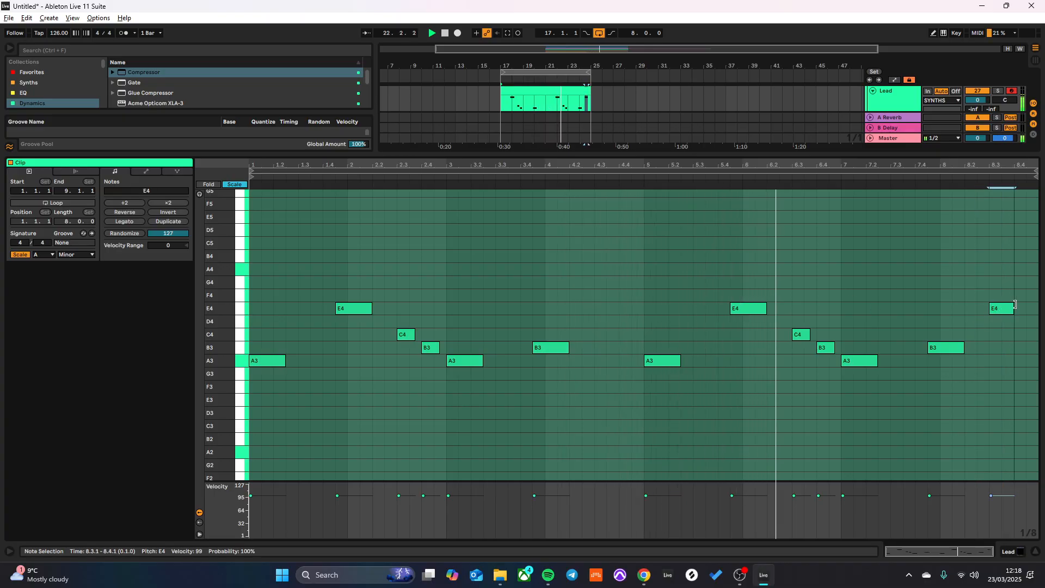
{"action": "double_click", "coordinate": [1030, 322]}
{"action": "left_click_drag", "start_coordinate": [1031, 321], "coordinate": [1019, 321]}
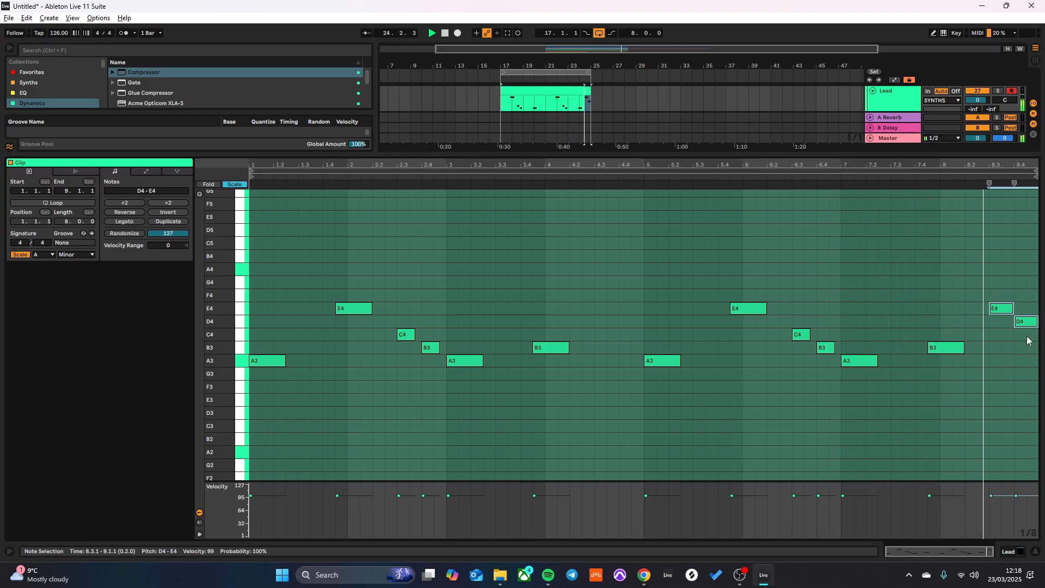
{"action": "left_click", "coordinate": [1002, 309], "text": "shift"}
{"action": "left_click_drag", "start_coordinate": [1001, 309], "coordinate": [997, 307]}
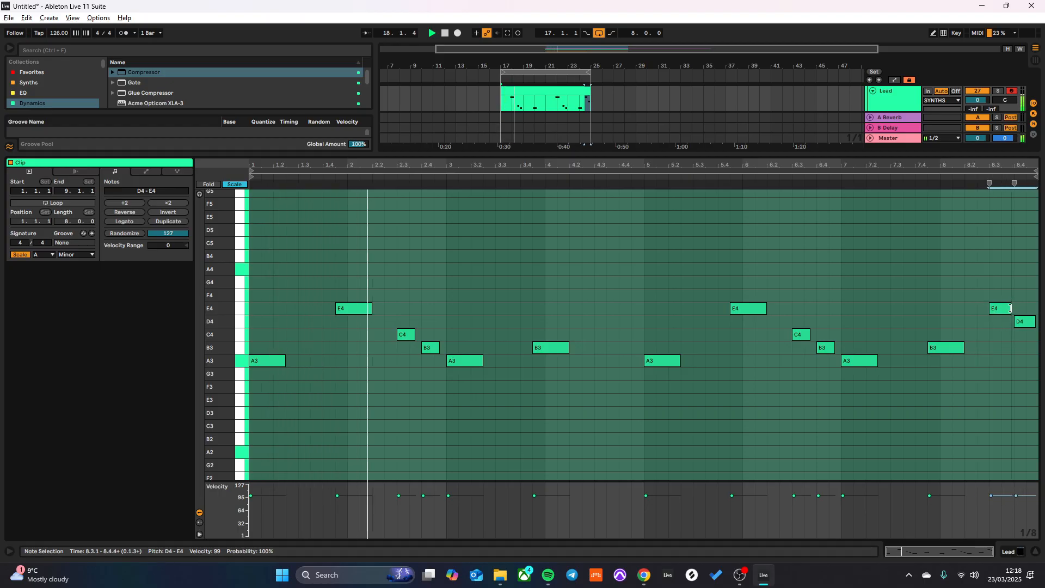
- Select the closing E4 and D4 notes in bar 8 and deactivate them
{"action": "left_click", "coordinate": [995, 352]}
{"action": "left_click_drag", "start_coordinate": [991, 251], "coordinate": [1027, 333]}
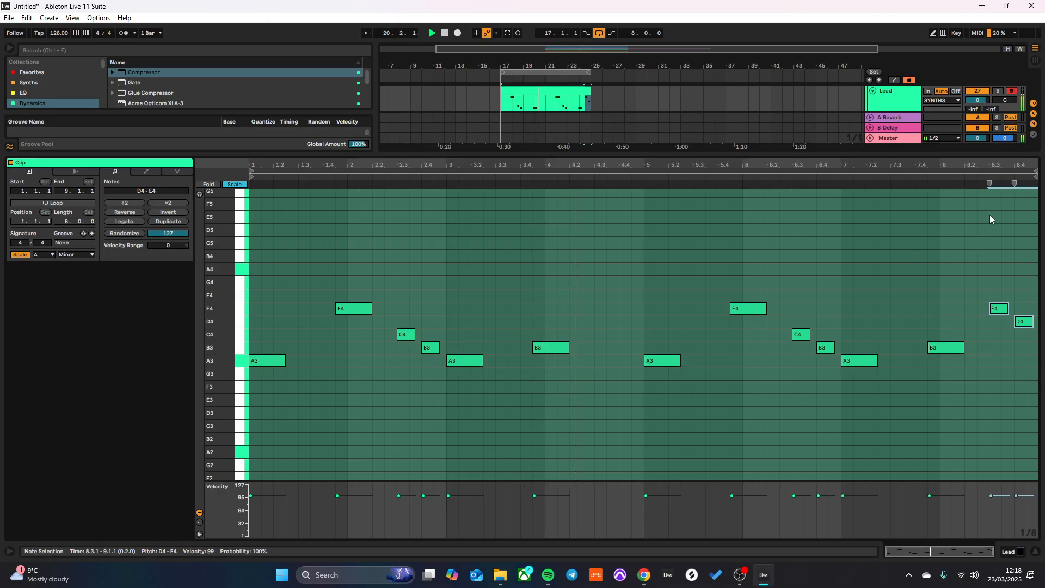
{"action": "left_click_drag", "start_coordinate": [979, 275], "coordinate": [1037, 335]}
{"action": "key", "text": "0"}
- Open the Lead track's Serum 2 and set oscillator A to 5 unison voices and octave -1
{"action": "double_click", "coordinate": [896, 102]}
{"action": "key", "text": "space"}
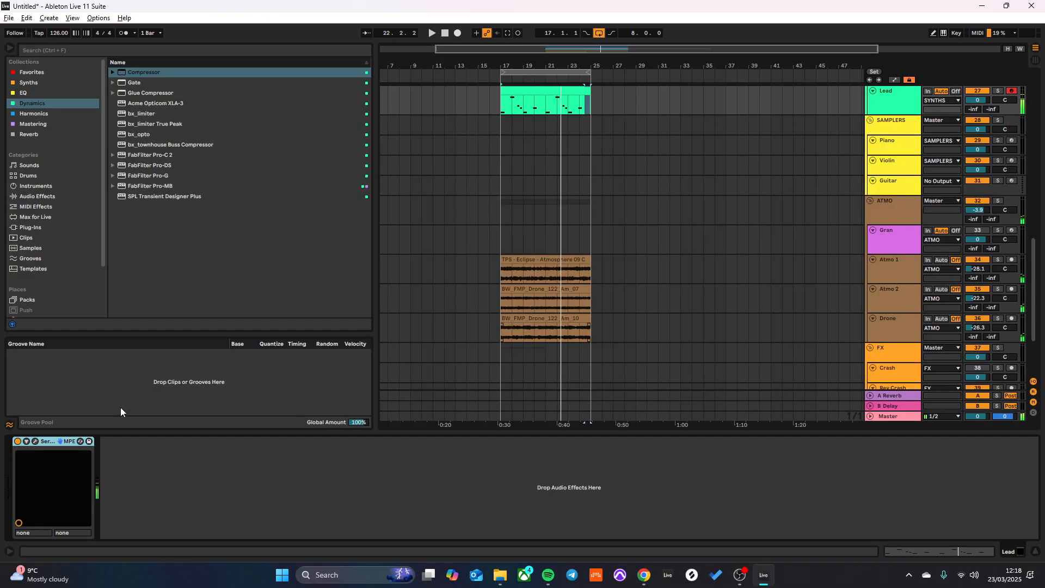
{"action": "left_click", "coordinate": [35, 441]}
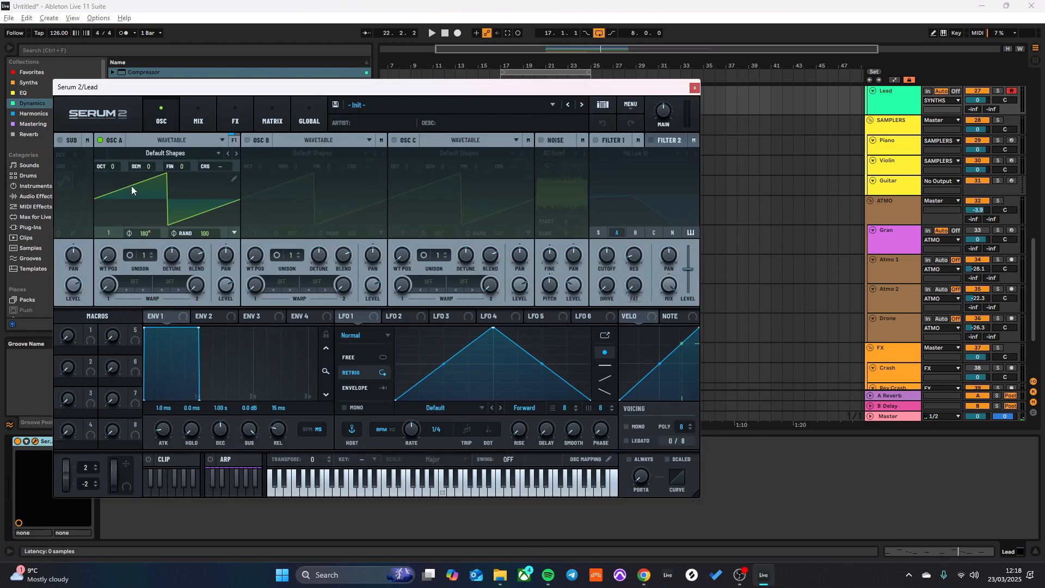
{"action": "left_click_drag", "start_coordinate": [152, 253], "coordinate": [176, 260]}
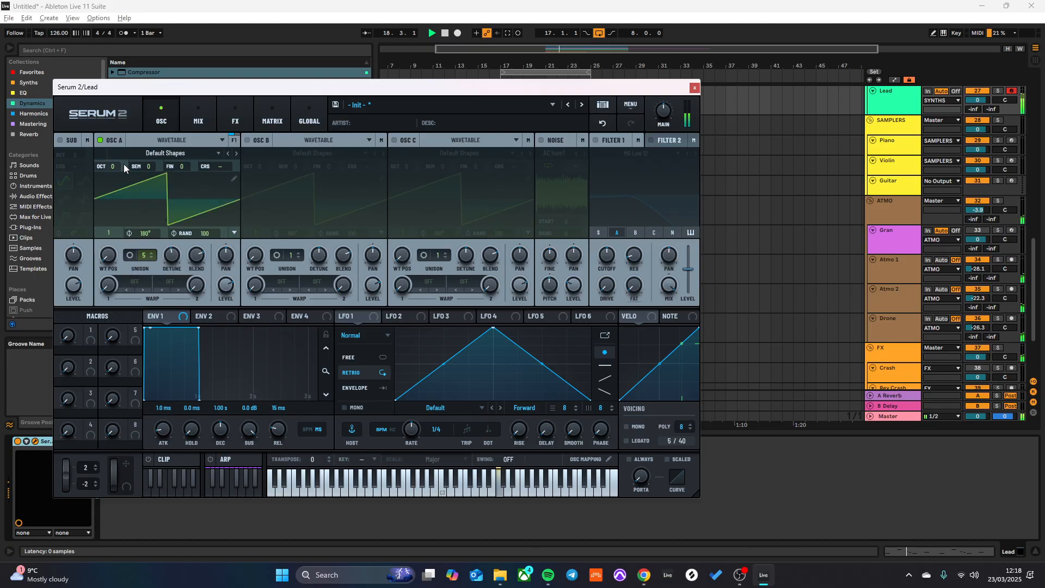
{"action": "left_click_drag", "start_coordinate": [115, 194], "coordinate": [115, 182]}
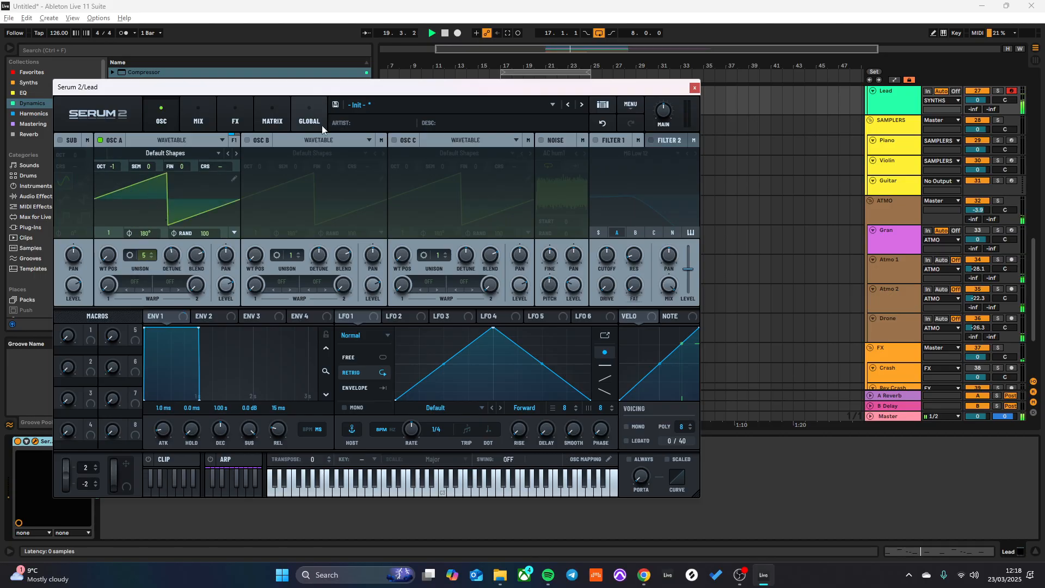
- Audition analog S2 wavetables in oscillator A starting from AT Model D, settle on AT Mother 32, and set the wavetable position to 70
{"action": "left_click", "coordinate": [189, 156]}
{"action": "mouse_move", "coordinate": [151, 192]}
{"action": "mouse_move", "coordinate": [209, 190]}
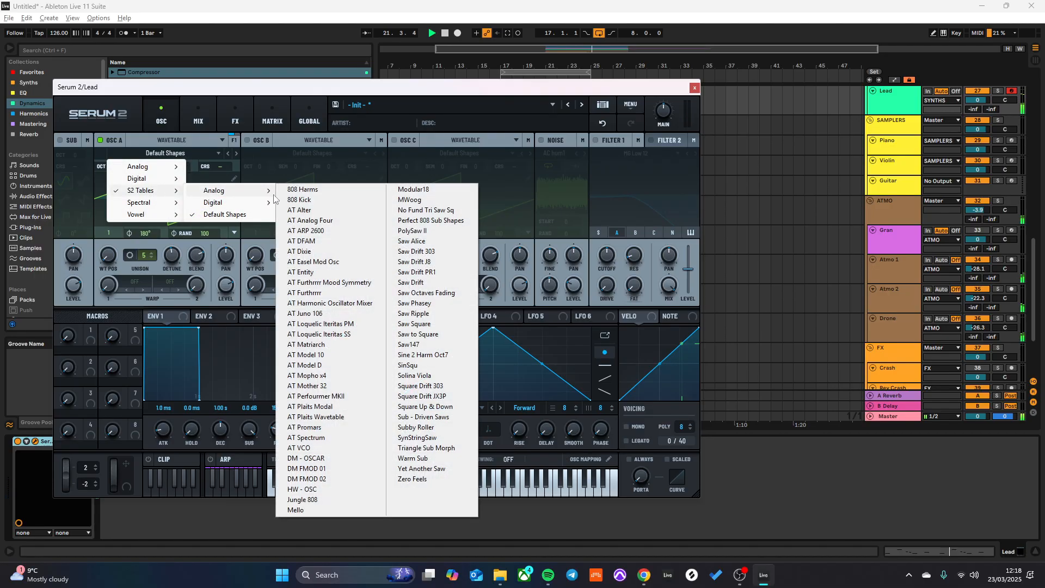
{"action": "left_click", "coordinate": [297, 362]}
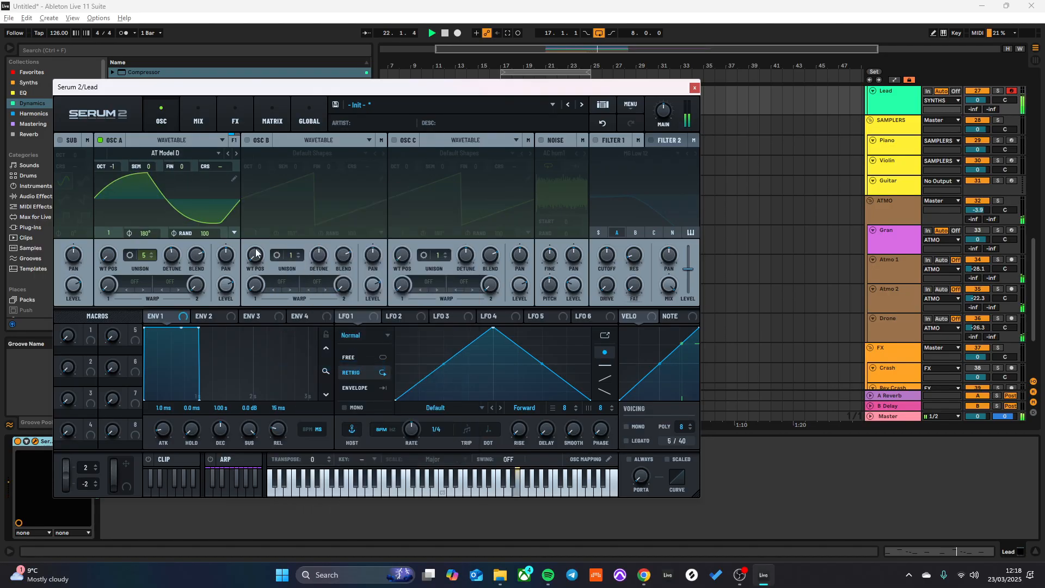
{"action": "left_click", "coordinate": [235, 154]}
{"action": "mouse_move", "coordinate": [110, 231]}
{"action": "left_mouse_down"}
{"action": "mouse_move", "coordinate": [113, 221]}
{"action": "mouse_move", "coordinate": [111, 229]}
{"action": "left_mouse_up"}
{"action": "left_click", "coordinate": [234, 149]}
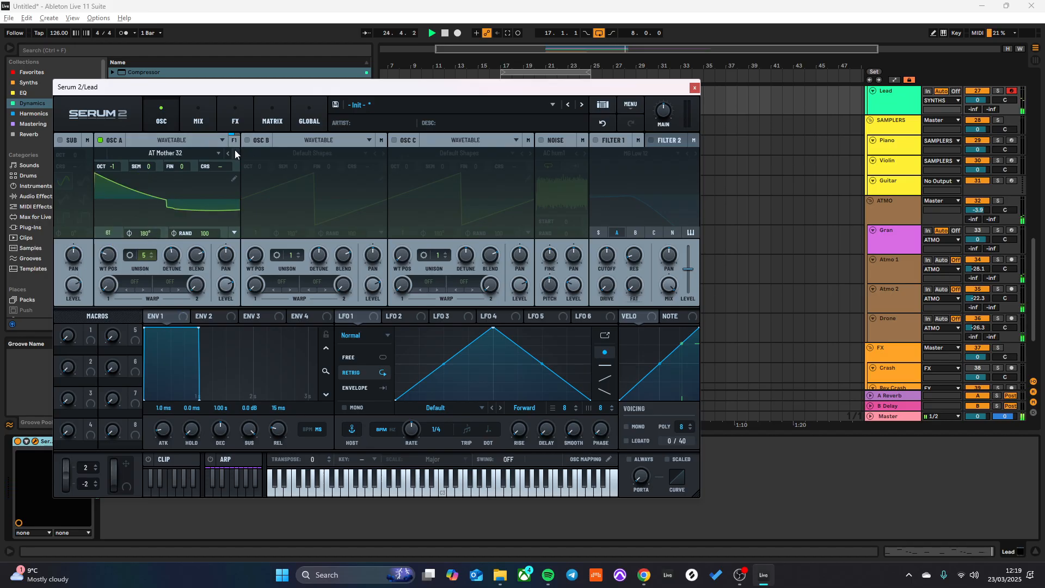
{"action": "left_click", "coordinate": [234, 150]}
{"action": "left_click", "coordinate": [228, 153]}
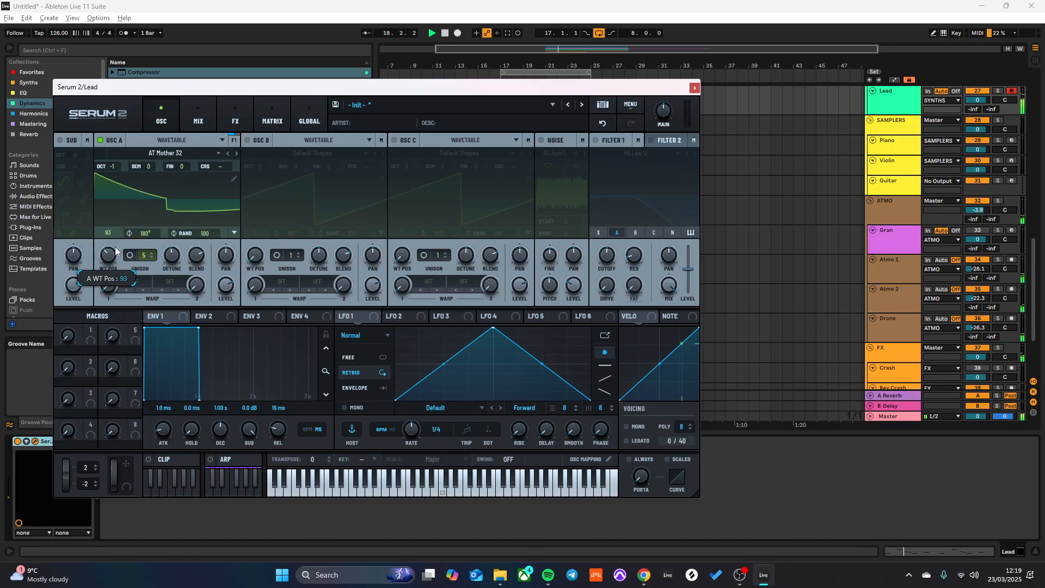
{"action": "left_click_drag", "start_coordinate": [114, 240], "coordinate": [113, 252]}
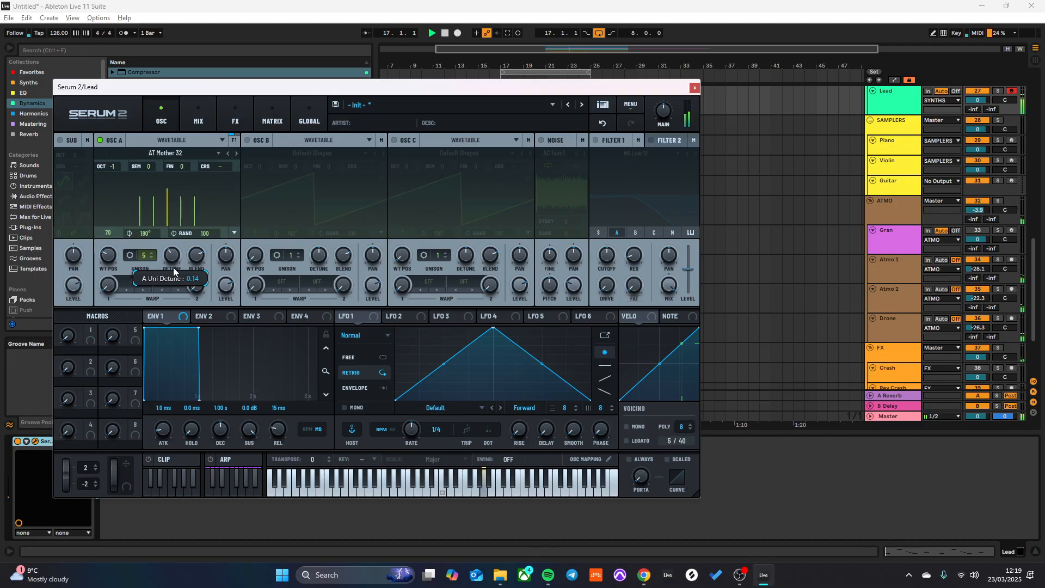
- Turn on oscillator B and set its unison to 3 voices
{"action": "left_click", "coordinate": [247, 140]}
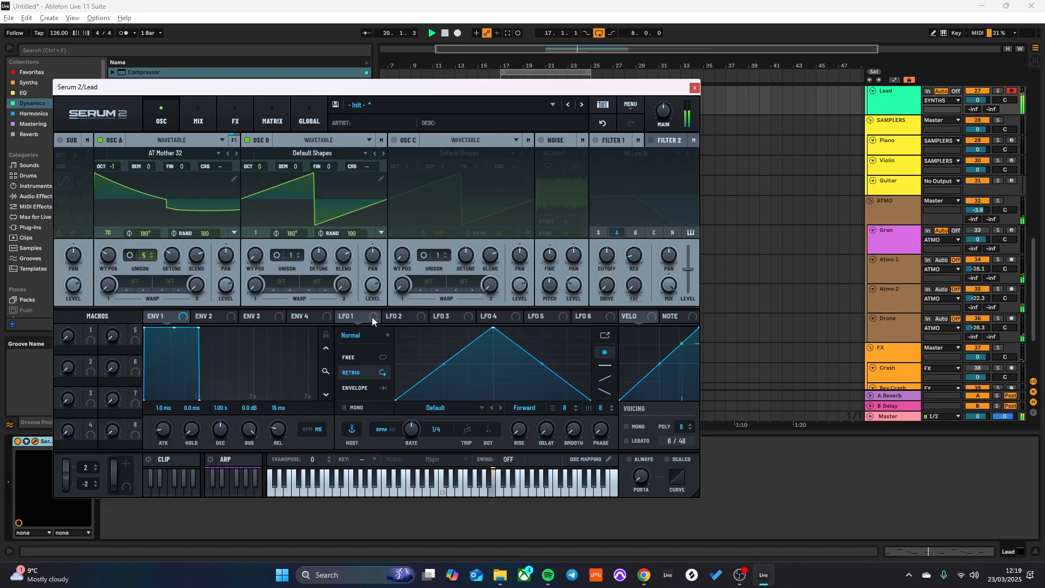
{"action": "mouse_move", "coordinate": [372, 319]}
{"action": "left_mouse_down"}
{"action": "mouse_move", "coordinate": [307, 201]}
{"action": "mouse_move", "coordinate": [359, 286]}
{"action": "mouse_move", "coordinate": [398, 322]}
{"action": "mouse_move", "coordinate": [364, 297]}
{"action": "mouse_move", "coordinate": [363, 322]}
{"action": "mouse_move", "coordinate": [374, 292]}
{"action": "mouse_move", "coordinate": [356, 322]}
{"action": "left_mouse_up"}
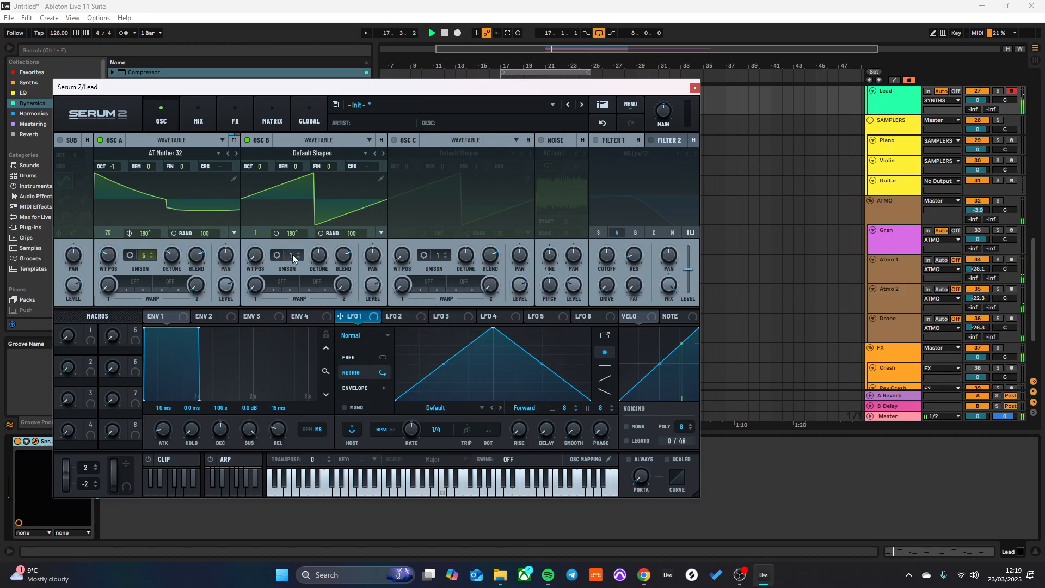
{"action": "left_click_drag", "start_coordinate": [293, 254], "coordinate": [292, 243]}
{"action": "left_click_drag", "start_coordinate": [321, 290], "coordinate": [322, 288]}
- Try the DM - OSCAR wavetable in oscillator B at wavetable position 2 while the loop plays
{"action": "left_click", "coordinate": [321, 153]}
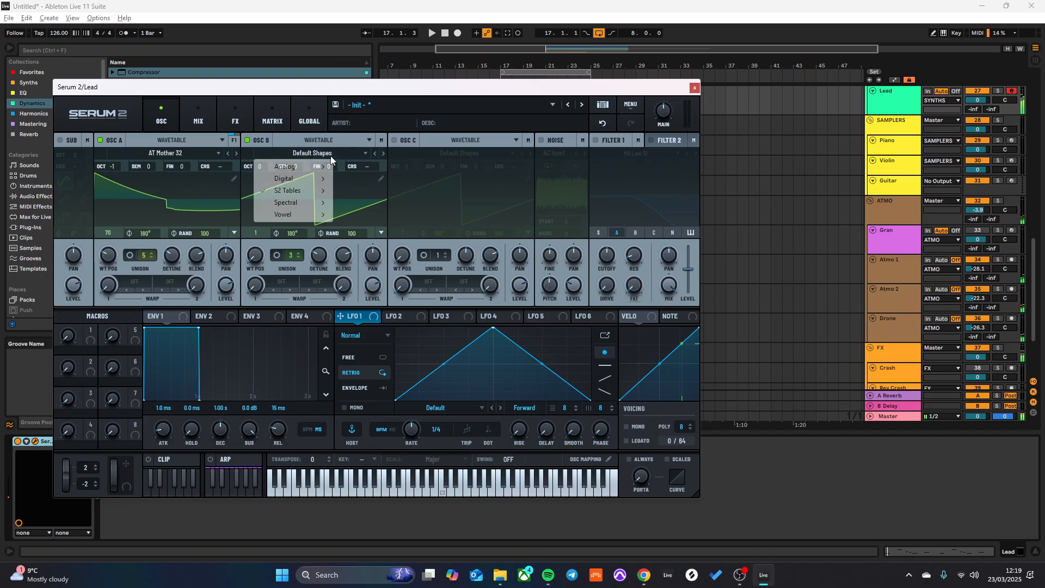
{"action": "mouse_move", "coordinate": [305, 188]}
{"action": "mouse_move", "coordinate": [360, 191]}
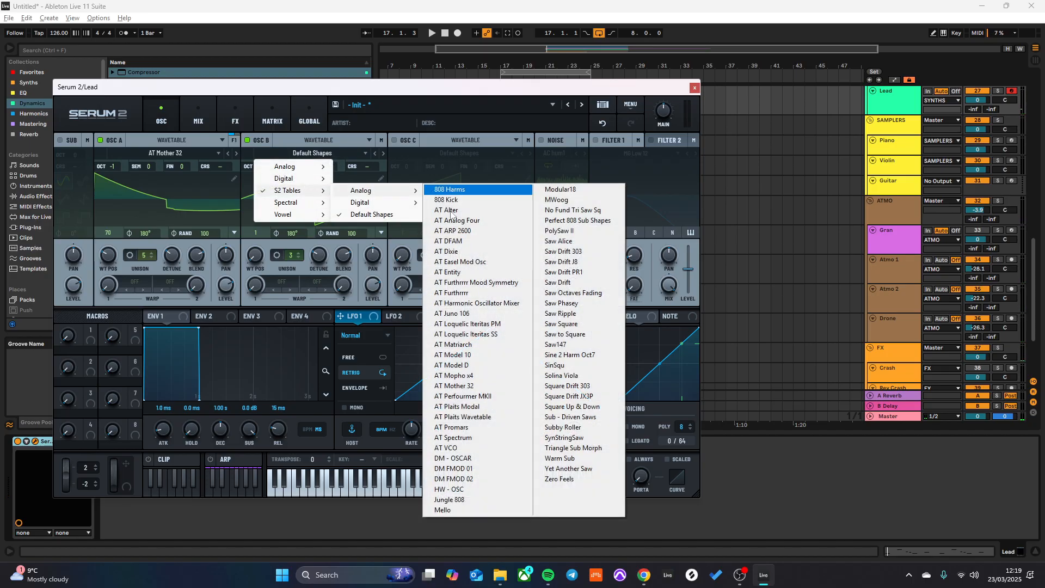
{"action": "left_click", "coordinate": [446, 458]}
{"action": "key", "text": "space"}
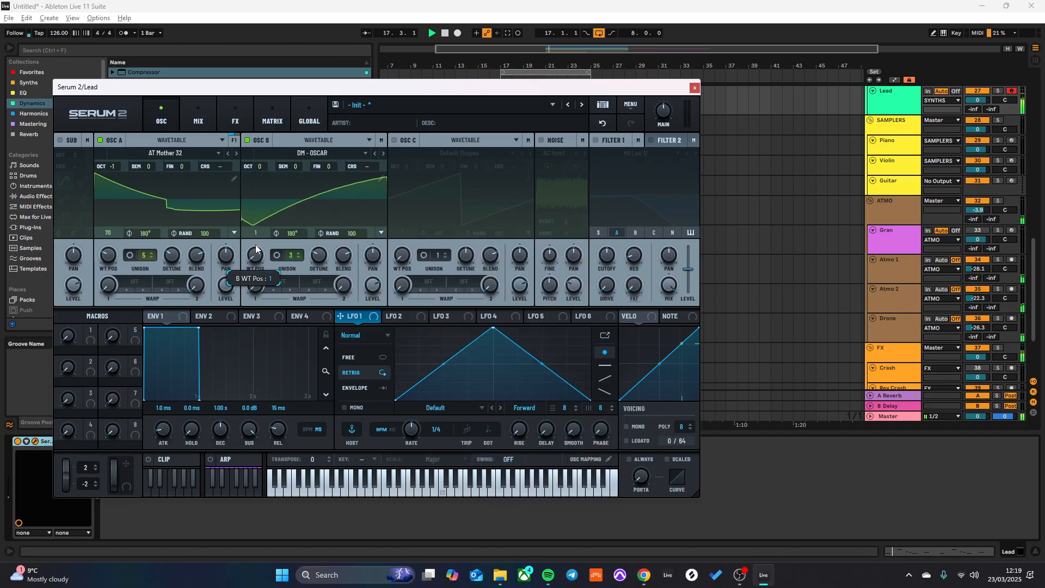
{"action": "left_click_drag", "start_coordinate": [258, 255], "coordinate": [256, 187]}
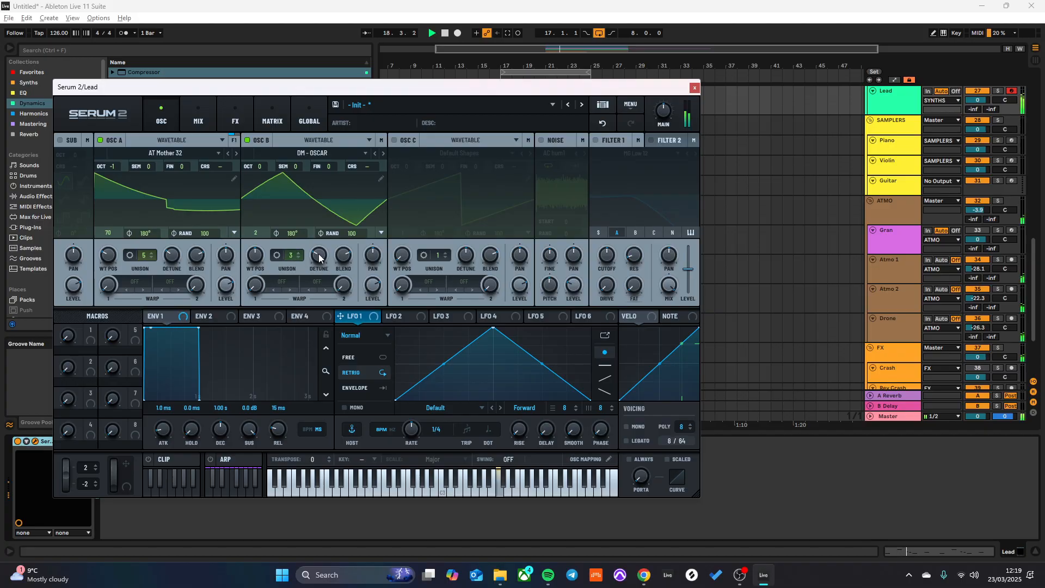
- Reset oscillator B's unison to 1 voice and switch it to the AT VCO wavetable at position 70
{"action": "double_click", "coordinate": [299, 258]}
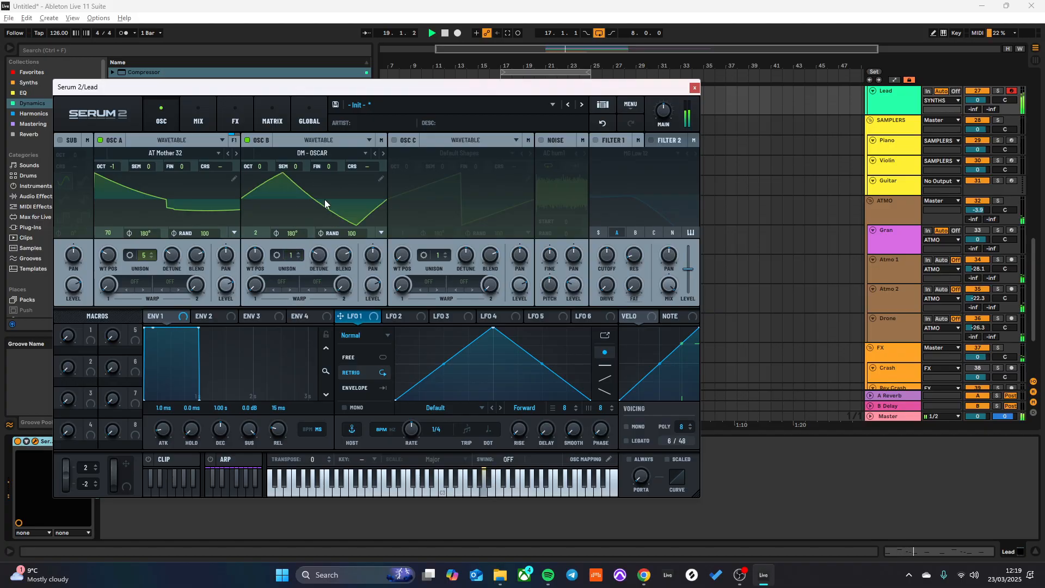
{"action": "left_click", "coordinate": [375, 153]}
{"action": "left_click_drag", "start_coordinate": [260, 272], "coordinate": [259, 283]}
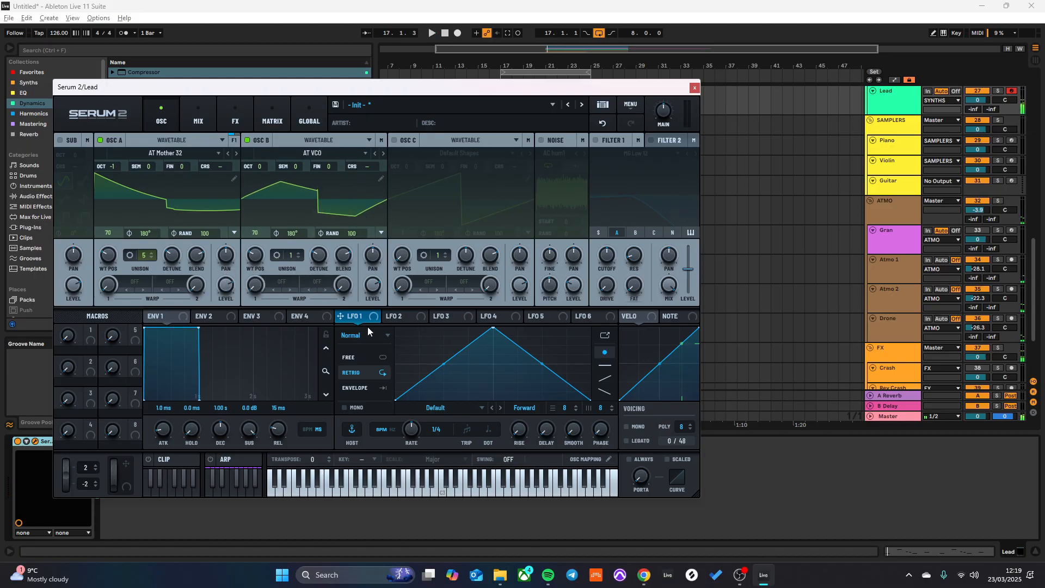
- Assign LFO 1 to oscillator B's wavetable position and move the LFO shape's peak earlier and lower
{"action": "left_click_drag", "start_coordinate": [366, 318], "coordinate": [268, 265]}
{"action": "left_click_drag", "start_coordinate": [493, 328], "coordinate": [420, 358]}
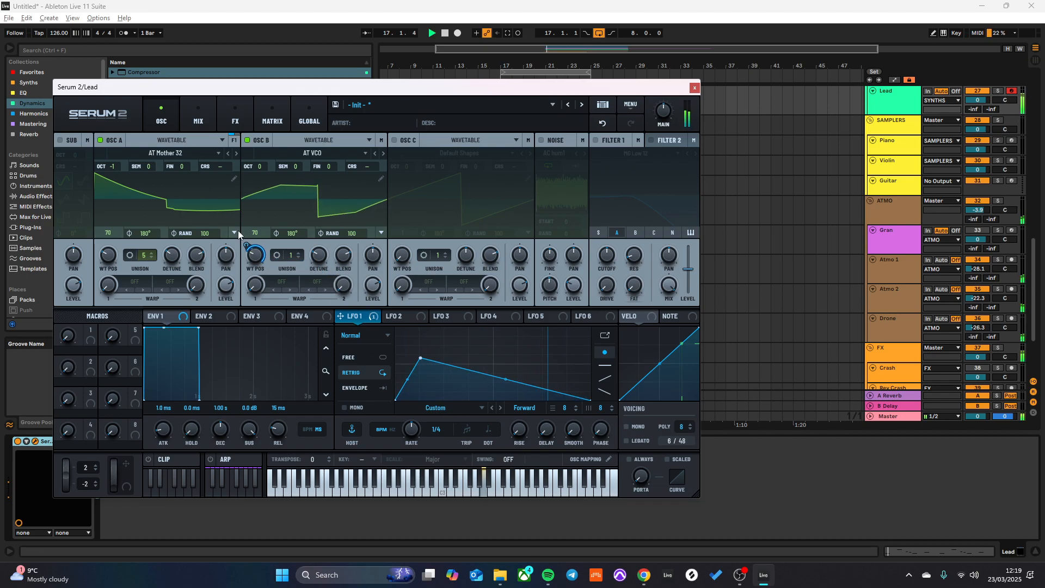
- Audition DM - OSCAR and DM FMOD 02 in oscillator B during playback, and settle on the DM FMOD 01 wavetable
{"action": "left_click", "coordinate": [382, 153]}
{"action": "key", "text": "space"}
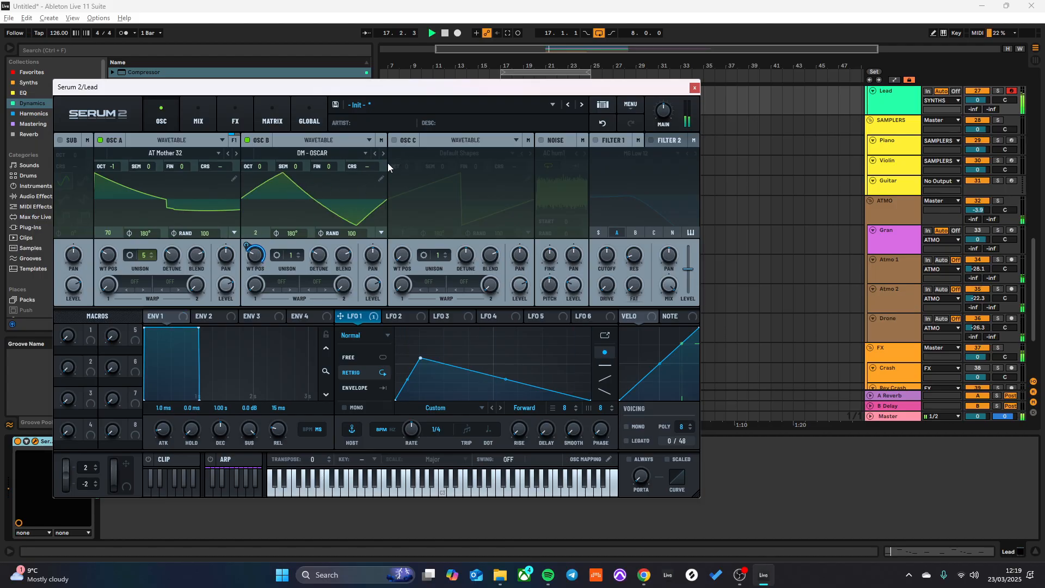
{"action": "left_click", "coordinate": [383, 154]}
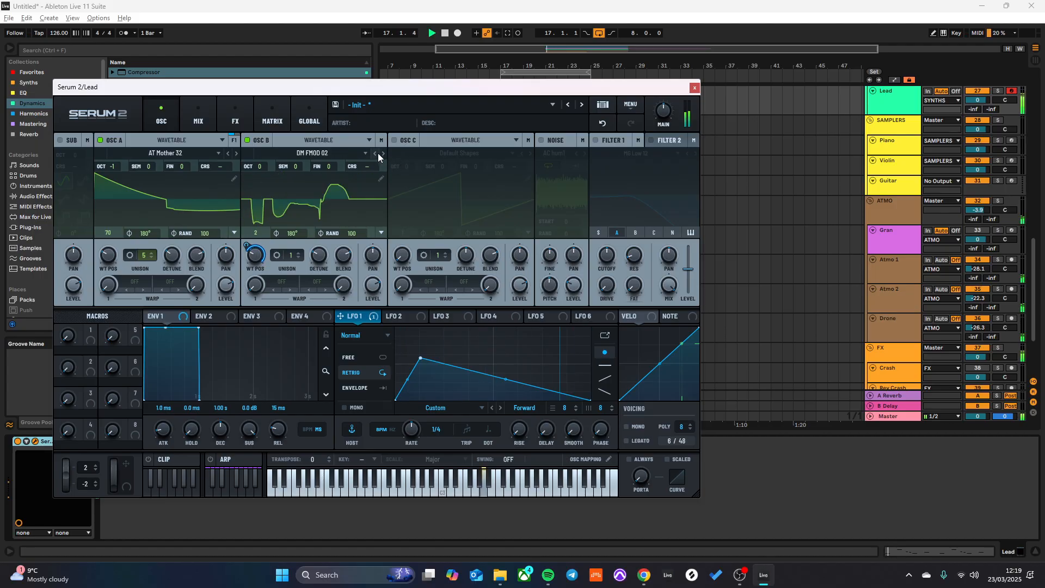
{"action": "left_click", "coordinate": [375, 153]}
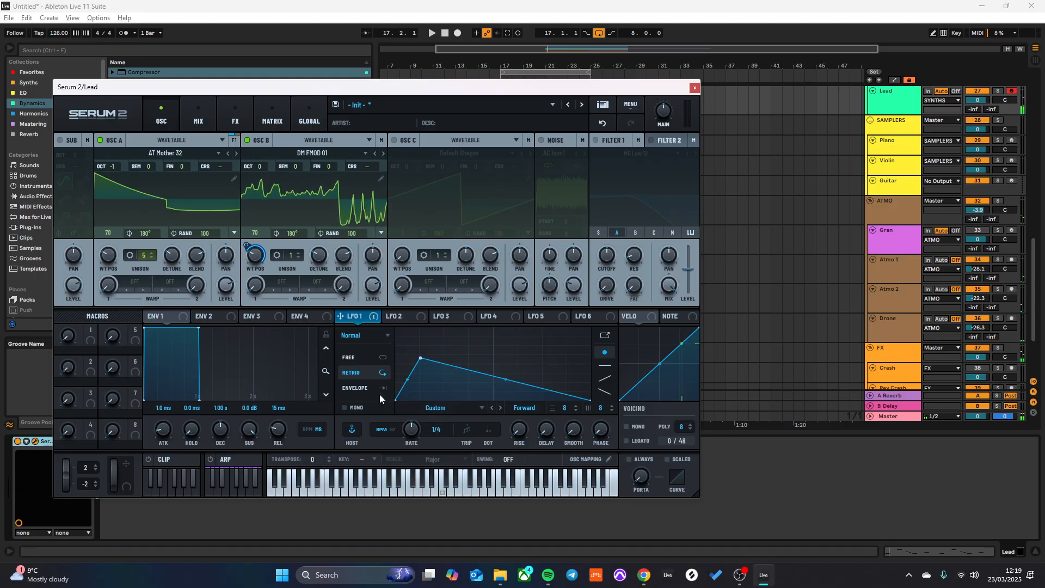
- Switch LFO 1 to Envelope mode, nudge its peak slightly higher, and lower oscillator B to octave -1
{"action": "key", "text": "space"}
{"action": "mouse_move", "coordinate": [419, 358]}
{"action": "left_mouse_down"}
{"action": "mouse_move", "coordinate": [417, 375]}
{"action": "mouse_move", "coordinate": [415, 348]}
{"action": "left_mouse_up"}
{"action": "left_click_drag", "start_coordinate": [262, 164], "coordinate": [260, 176]}
{"action": "left_click_drag", "start_coordinate": [418, 342], "coordinate": [419, 351]}
- Set oscillator B's unison to 12 voices with a blend of 85, and adjust its unison detune during playback
{"action": "left_click_drag", "start_coordinate": [292, 256], "coordinate": [302, 204]}
{"action": "key", "text": "space"}
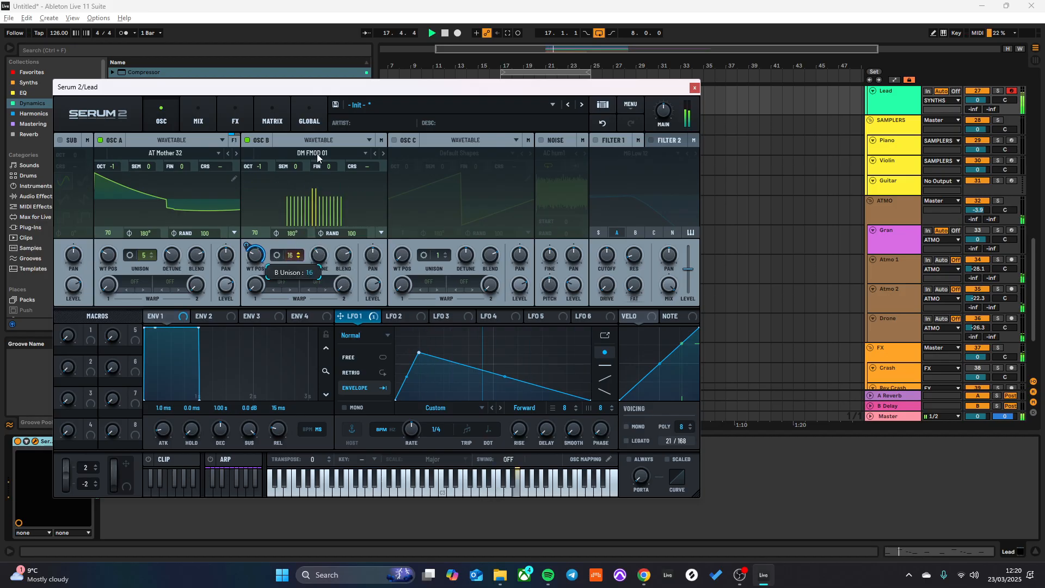
{"action": "left_click_drag", "start_coordinate": [317, 154], "coordinate": [317, 151]}
{"action": "left_click_drag", "start_coordinate": [318, 255], "coordinate": [320, 220]}
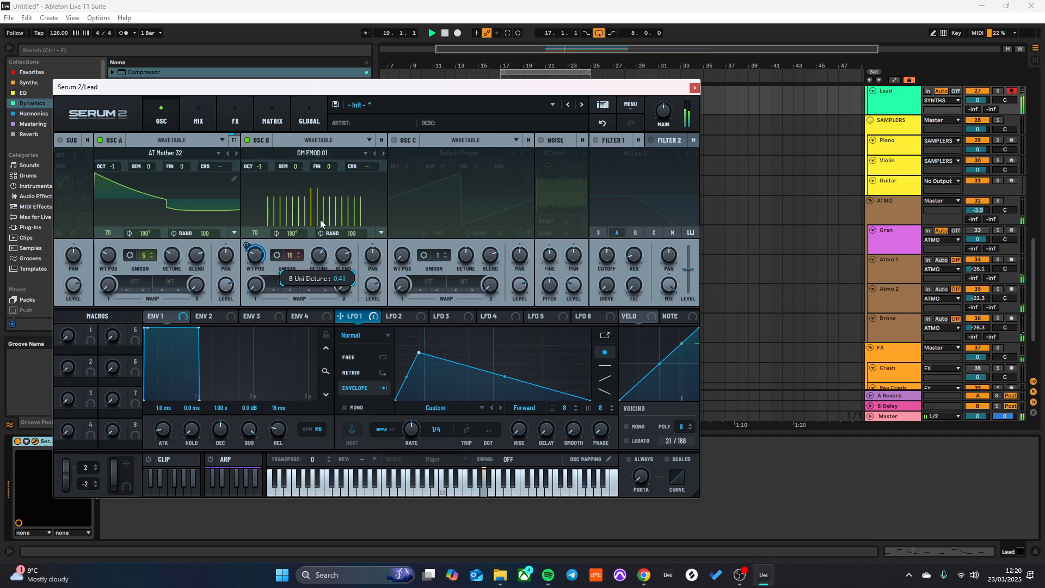
{"action": "left_click_drag", "start_coordinate": [284, 255], "coordinate": [297, 294]}
{"action": "left_click_drag", "start_coordinate": [318, 256], "coordinate": [347, 241]}
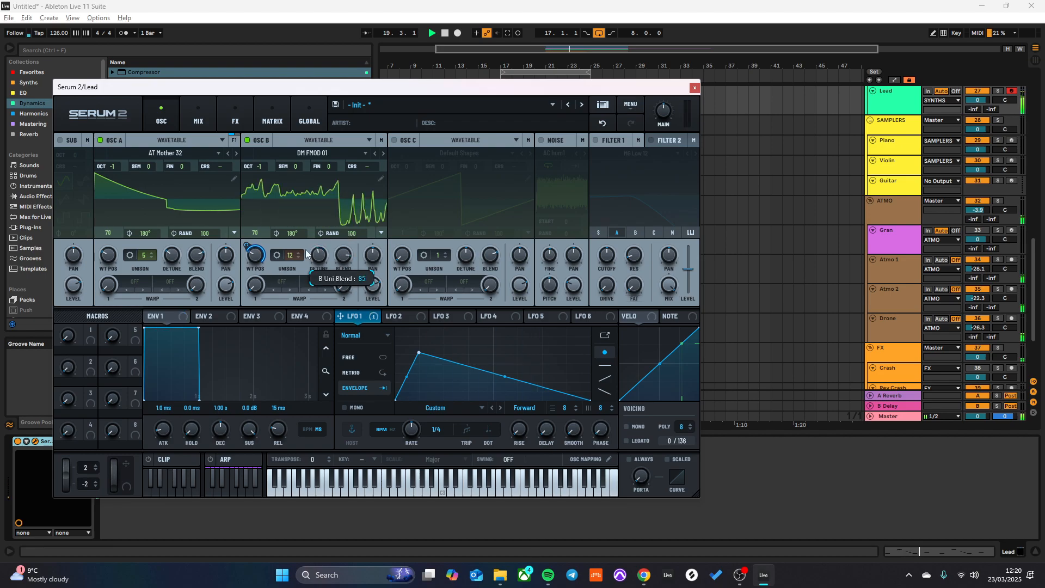
- Move LFO 1's peak toward the middle of its shape and audition HW - OSC, Jungle 808, Mello and Modular18 in oscillator B
{"action": "left_click_drag", "start_coordinate": [418, 353], "coordinate": [440, 365]}
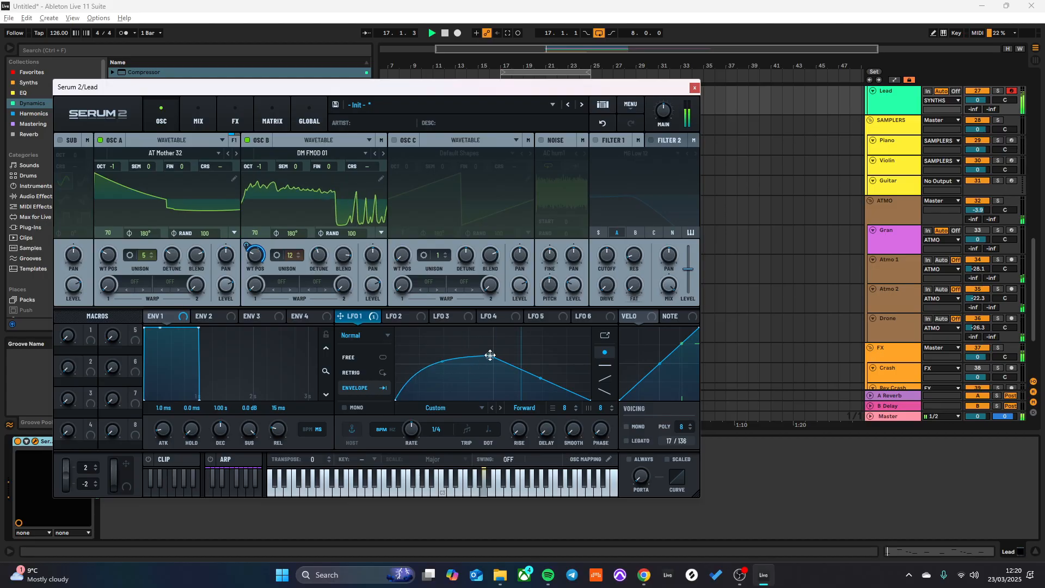
{"action": "left_click", "coordinate": [383, 153]}
{"action": "left_click", "coordinate": [383, 153]}
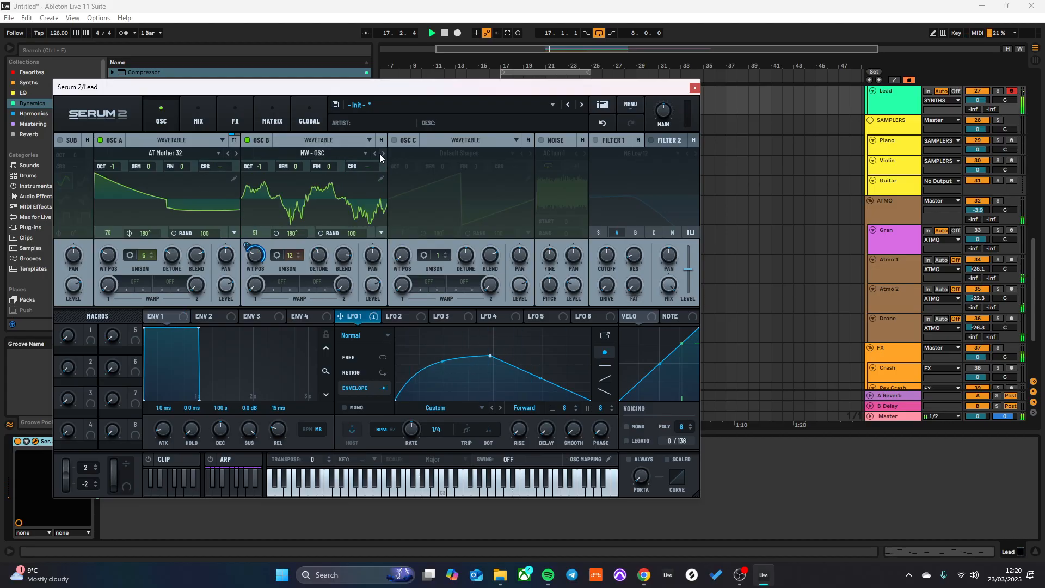
{"action": "key", "text": "space"}
{"action": "key", "text": "space"}
{"action": "left_click", "coordinate": [381, 154]}
{"action": "key", "text": "space"}
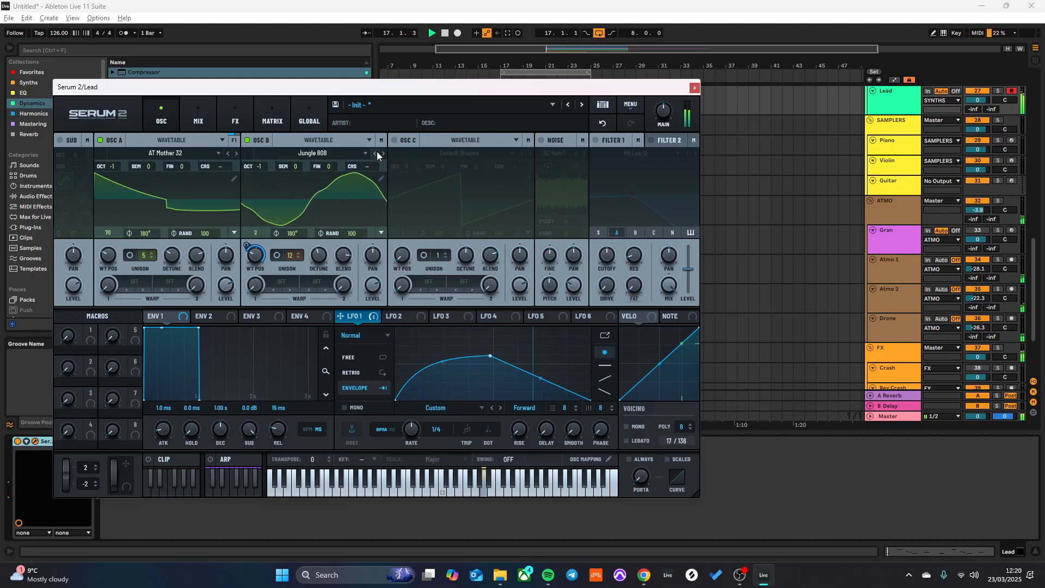
{"action": "left_click", "coordinate": [381, 152]}
{"action": "key", "text": "space"}
{"action": "key", "text": "space"}
{"action": "left_click", "coordinate": [381, 153]}
- Reshape LFO 1 into a low, early peak with a curved decay while replaying the loop
{"action": "key", "text": "space"}
{"action": "key", "text": "space"}
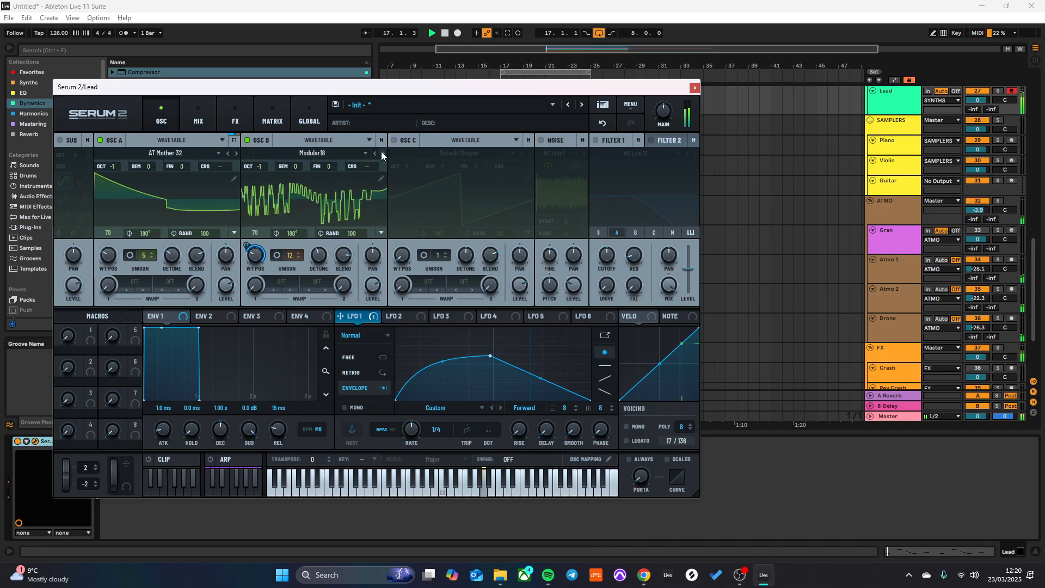
{"action": "left_click_drag", "start_coordinate": [491, 356], "coordinate": [505, 390]}
{"action": "key", "text": "space"}
{"action": "key", "text": "space"}
{"action": "key", "text": "space"}
{"action": "key", "text": "space"}
{"action": "key", "text": "space"}
{"action": "key", "text": "space"}
{"action": "left_click_drag", "start_coordinate": [420, 336], "coordinate": [418, 378]}
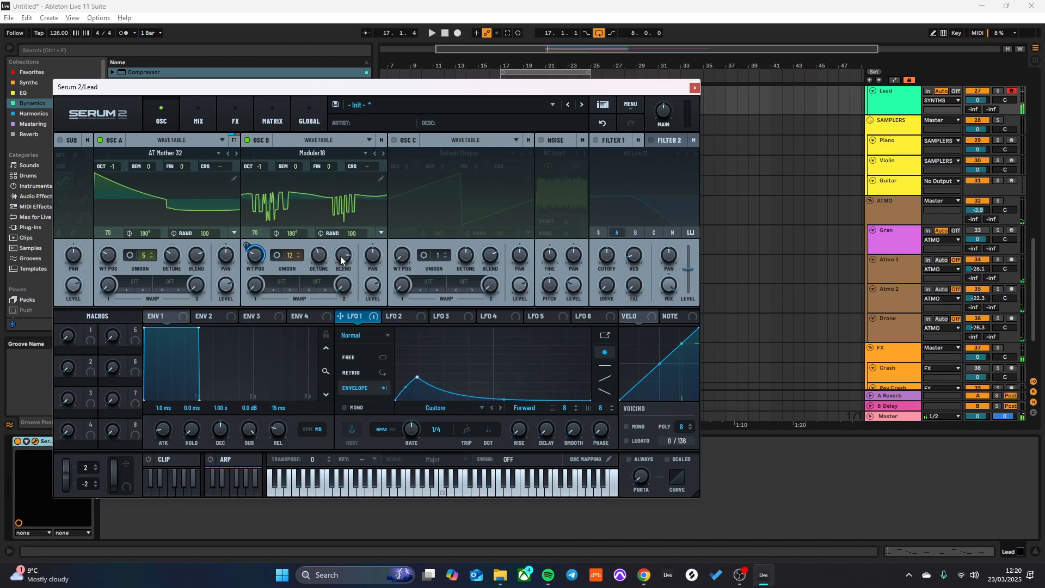
- Audition the Mello, No Fund Tri Saw Sq and Perfect 808 Sub Shapes wavetables in oscillator B
{"action": "key", "text": "space"}
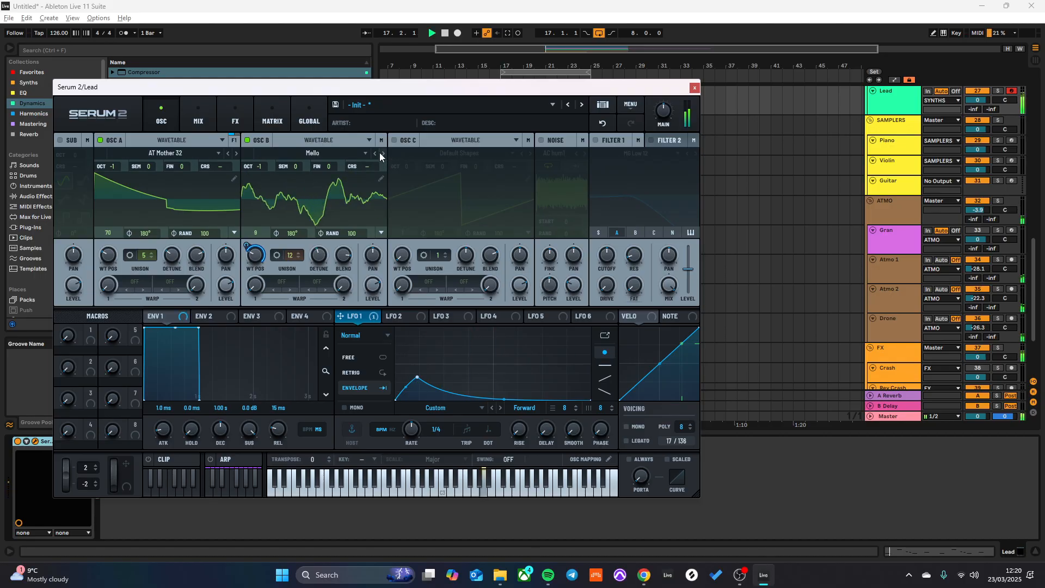
{"action": "left_click", "coordinate": [381, 153]}
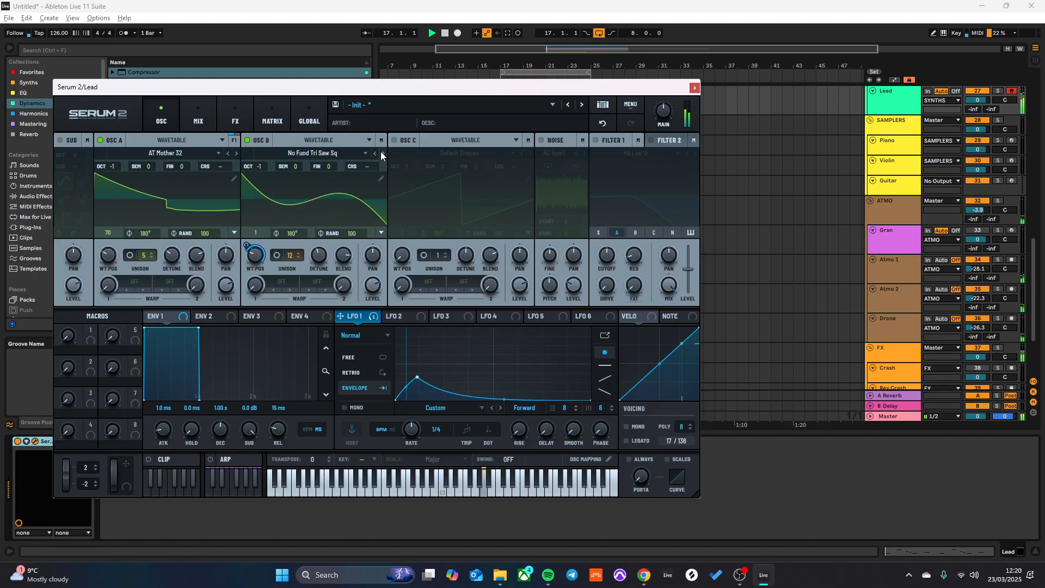
{"action": "left_click", "coordinate": [381, 153]}
{"action": "key", "text": "space"}
- Load the analog S2 wavetable AT ARP 2600 into oscillator B
{"action": "left_click", "coordinate": [340, 153]}
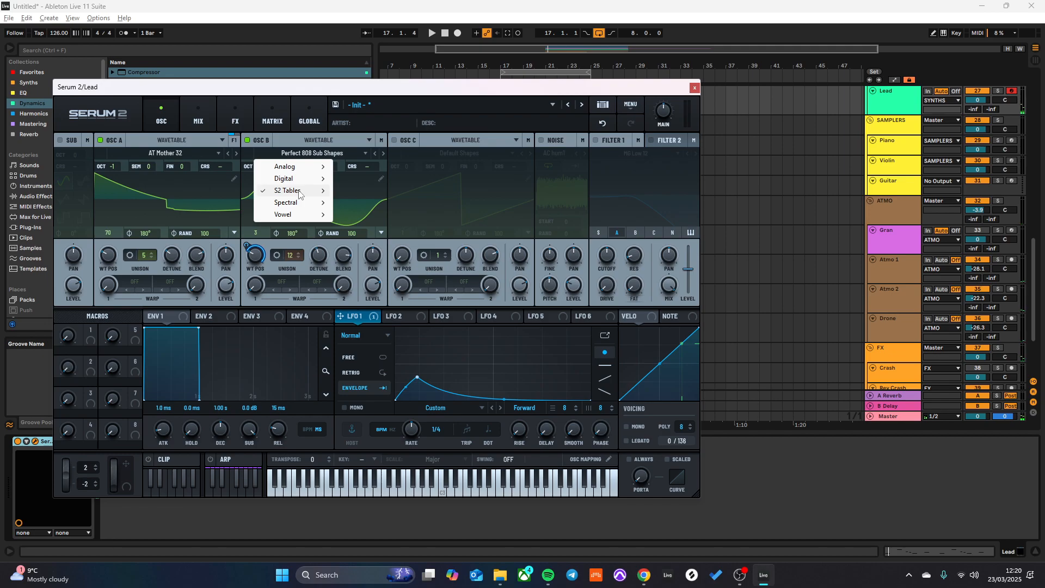
{"action": "mouse_move", "coordinate": [299, 195]}
{"action": "mouse_move", "coordinate": [377, 195]}
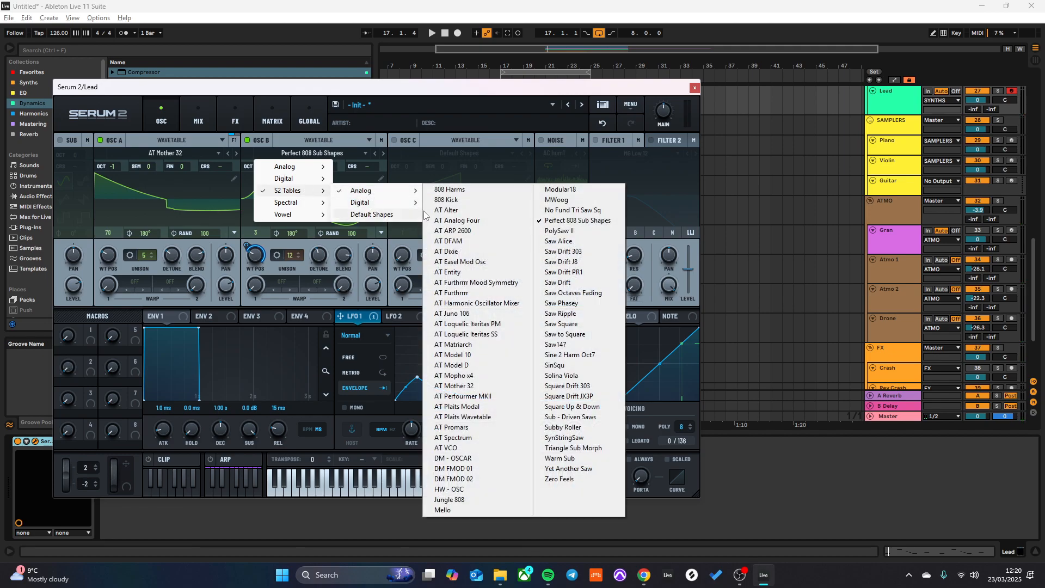
{"action": "left_click", "coordinate": [460, 231]}
- Solo the Lead track and reduce LFO 1's modulation of oscillator B's wavetable position to 31%
{"action": "key", "text": "space"}
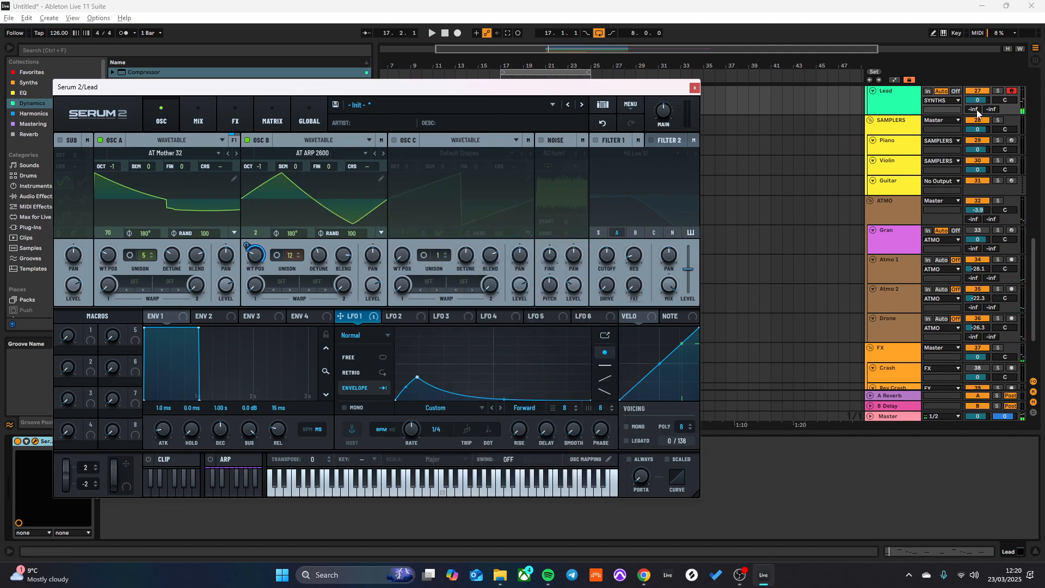
{"action": "left_click", "coordinate": [997, 91]}
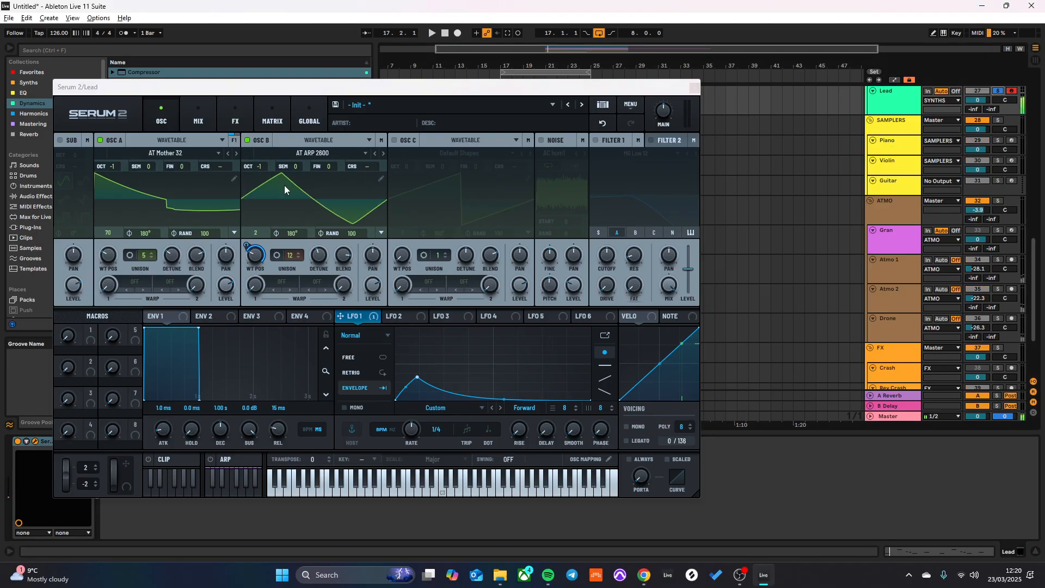
{"action": "left_click_drag", "start_coordinate": [247, 246], "coordinate": [246, 272]}
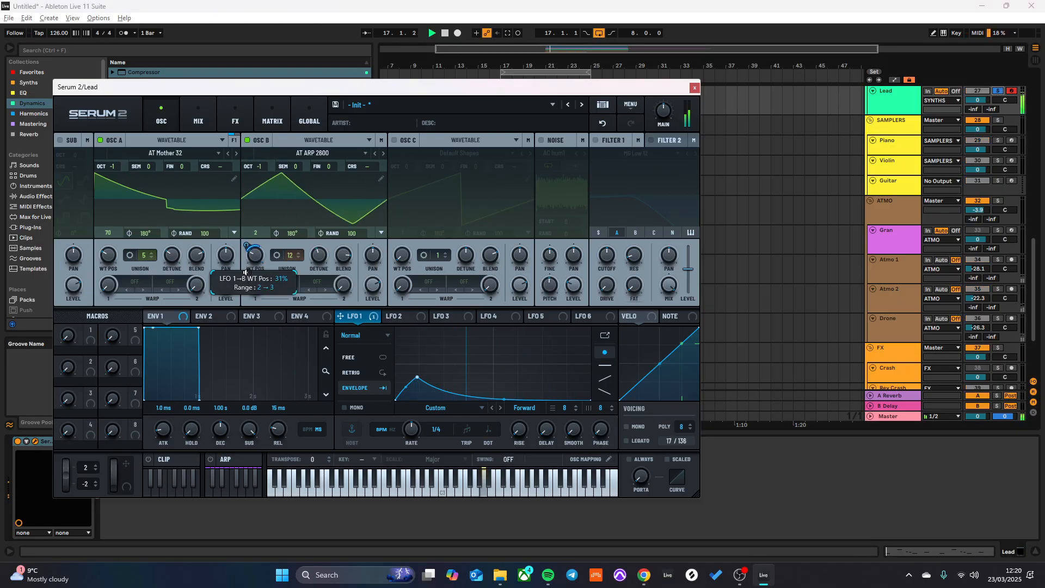
- Audition AT Easel Mod Osc and AT Entity in oscillator B, settle on AT Furthrrrr Mood Symmetry, and lower the octave to -2
{"action": "left_click", "coordinate": [383, 153]}
{"action": "left_click", "coordinate": [383, 152]}
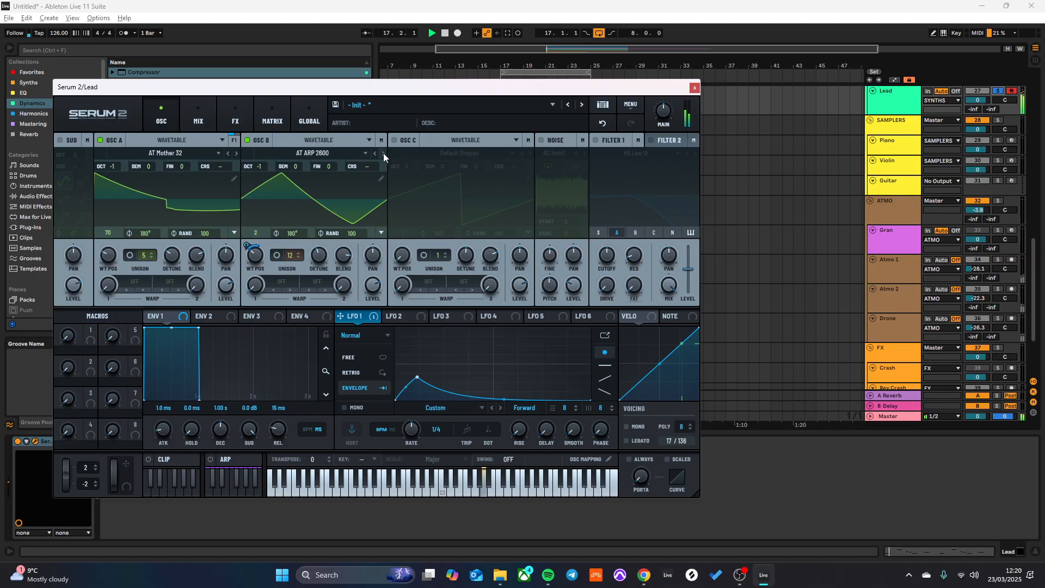
{"action": "left_click", "coordinate": [383, 153]}
{"action": "left_click", "coordinate": [383, 154]}
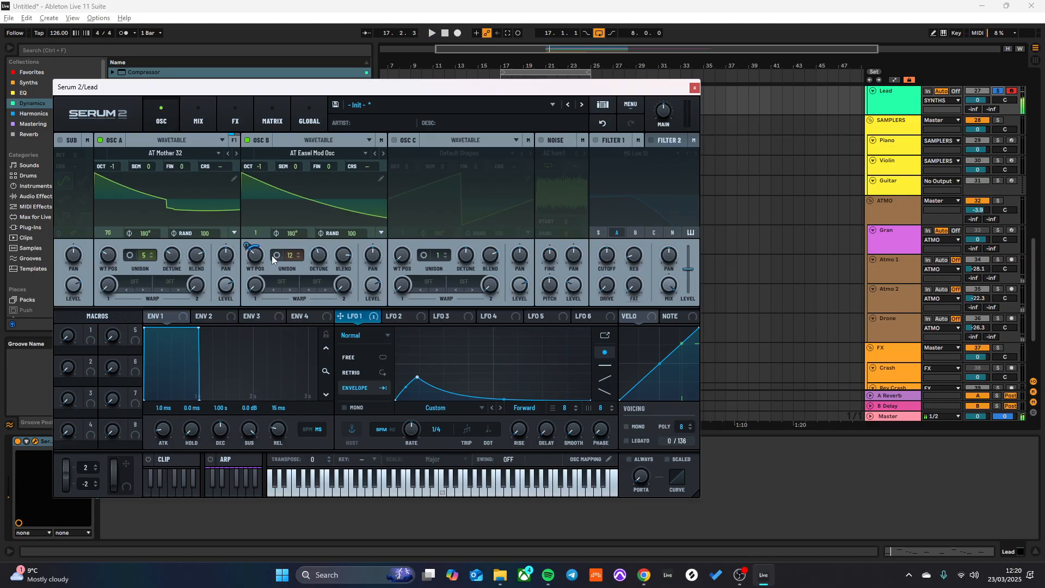
{"action": "left_click_drag", "start_coordinate": [252, 257], "coordinate": [250, 248]}
{"action": "left_click", "coordinate": [383, 153]}
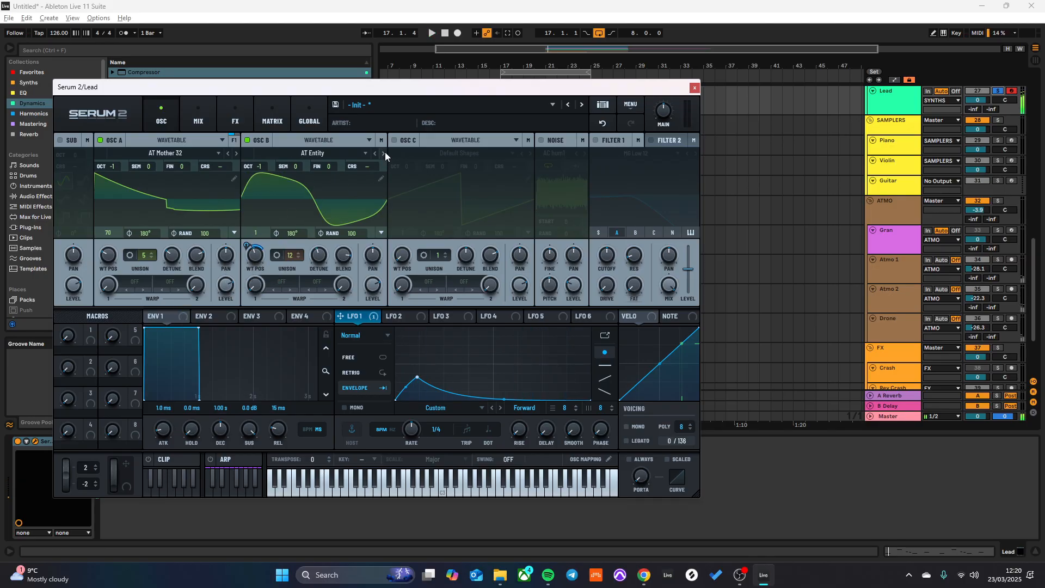
{"action": "left_click", "coordinate": [384, 153]}
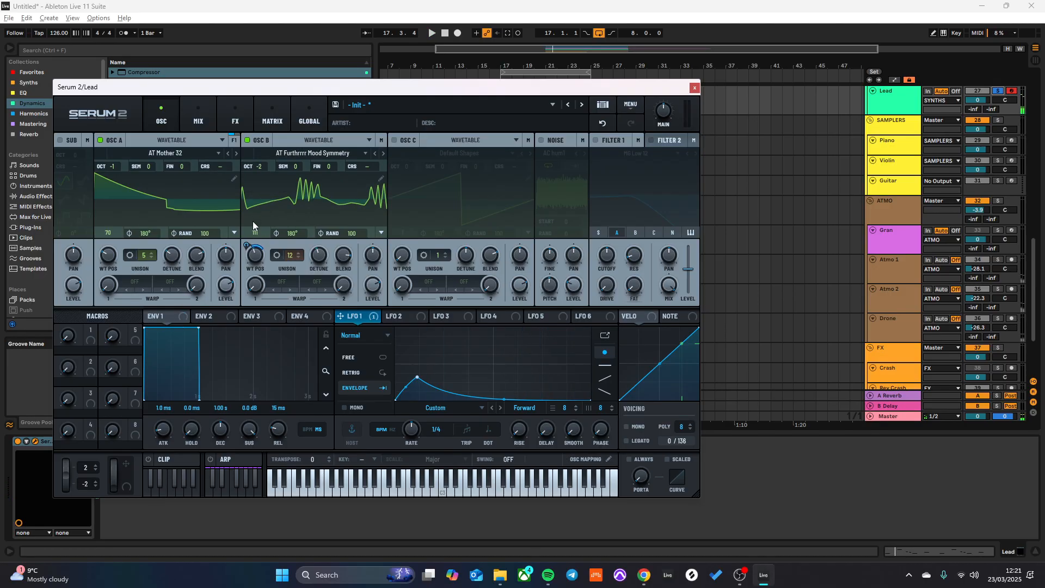
- Raise oscillator B's wavetable position and set its first warp mode to AM (A)
{"action": "mouse_move", "coordinate": [263, 263]}
{"action": "left_mouse_down"}
{"action": "mouse_move", "coordinate": [288, 203]}
{"action": "mouse_move", "coordinate": [280, 256]}
{"action": "left_mouse_up"}
{"action": "key", "text": "space"}
{"action": "left_click", "coordinate": [284, 278]}
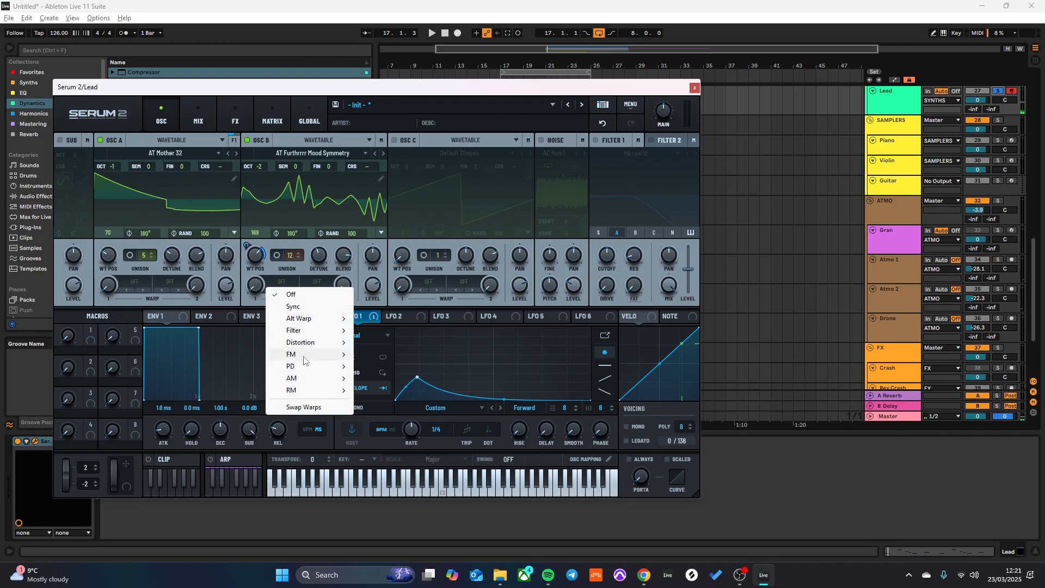
{"action": "mouse_move", "coordinate": [314, 385]}
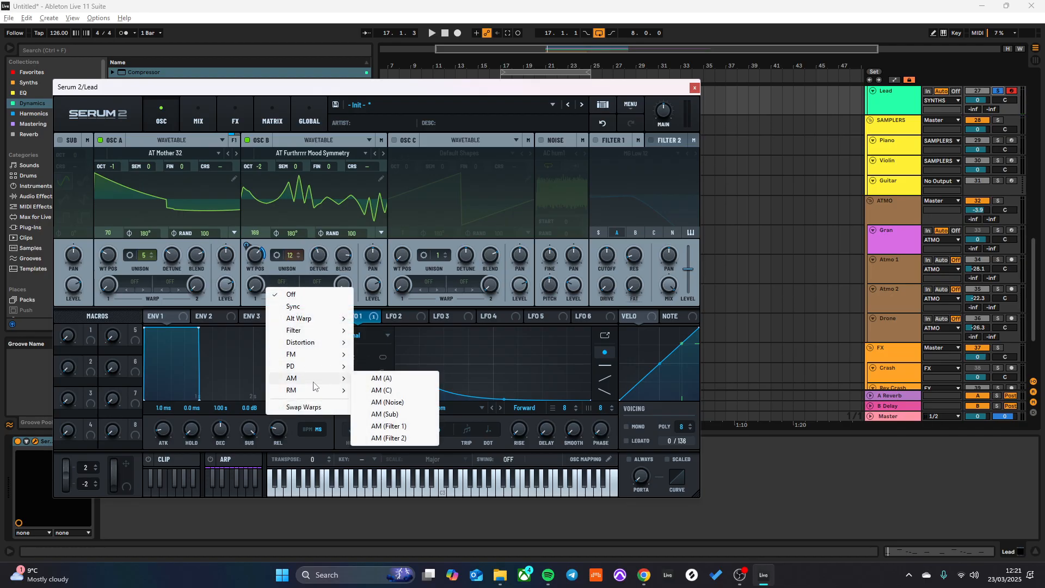
{"action": "left_click", "coordinate": [393, 381]}
{"action": "left_click_drag", "start_coordinate": [258, 244], "coordinate": [260, 208]}
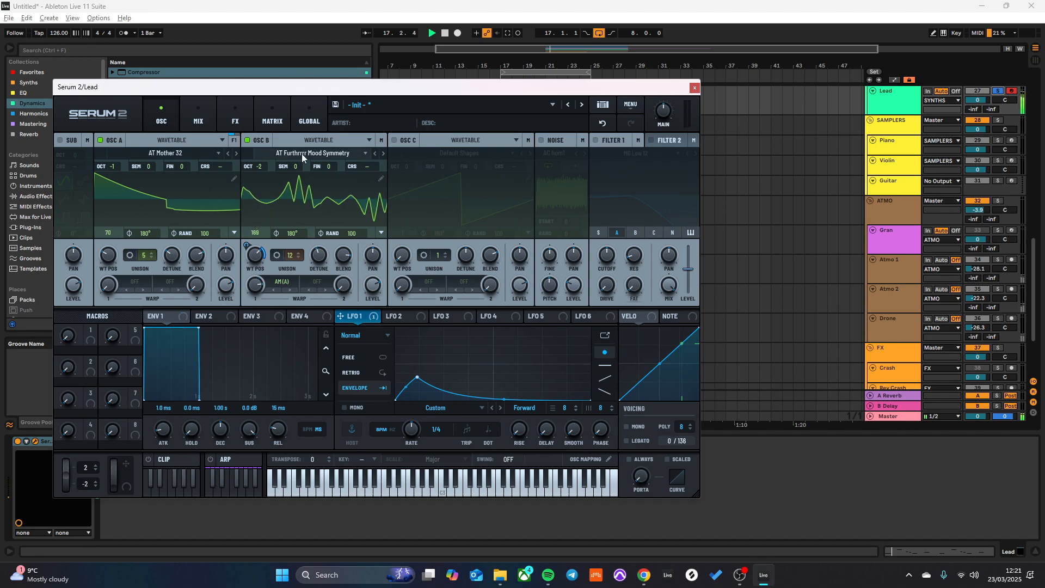
- Reshape LFO 1 with a moderate early peak and a raised, gradual decay, and set its rate to 0.3 Hz
{"action": "left_click_drag", "start_coordinate": [419, 375], "coordinate": [418, 353]}
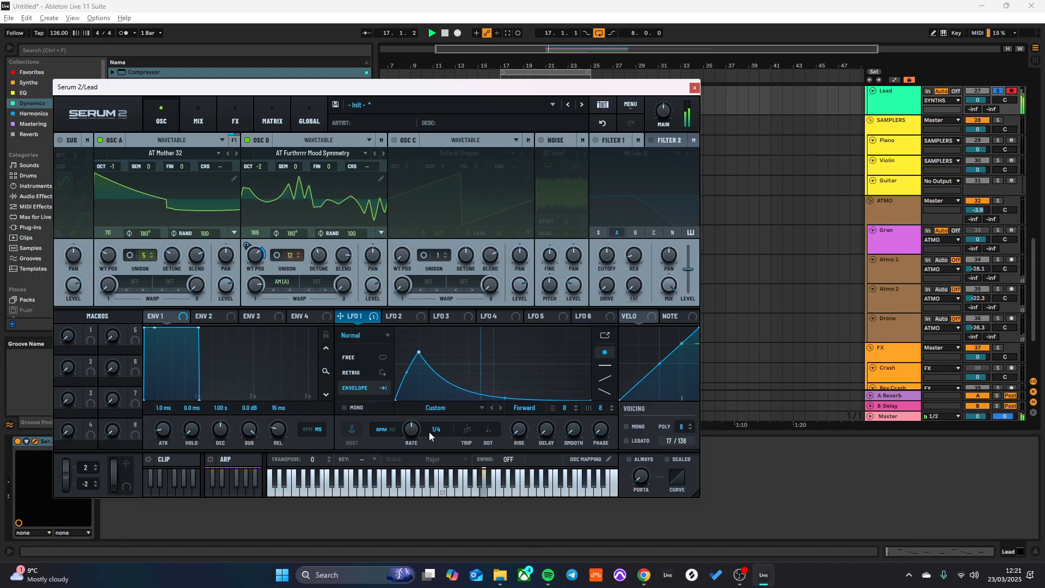
{"action": "left_click_drag", "start_coordinate": [416, 440], "coordinate": [424, 461]}
{"action": "left_click_drag", "start_coordinate": [418, 339], "coordinate": [420, 367]}
{"action": "key", "text": "space"}
{"action": "left_click_drag", "start_coordinate": [505, 397], "coordinate": [491, 379]}
{"action": "left_click_drag", "start_coordinate": [415, 432], "coordinate": [412, 442]}
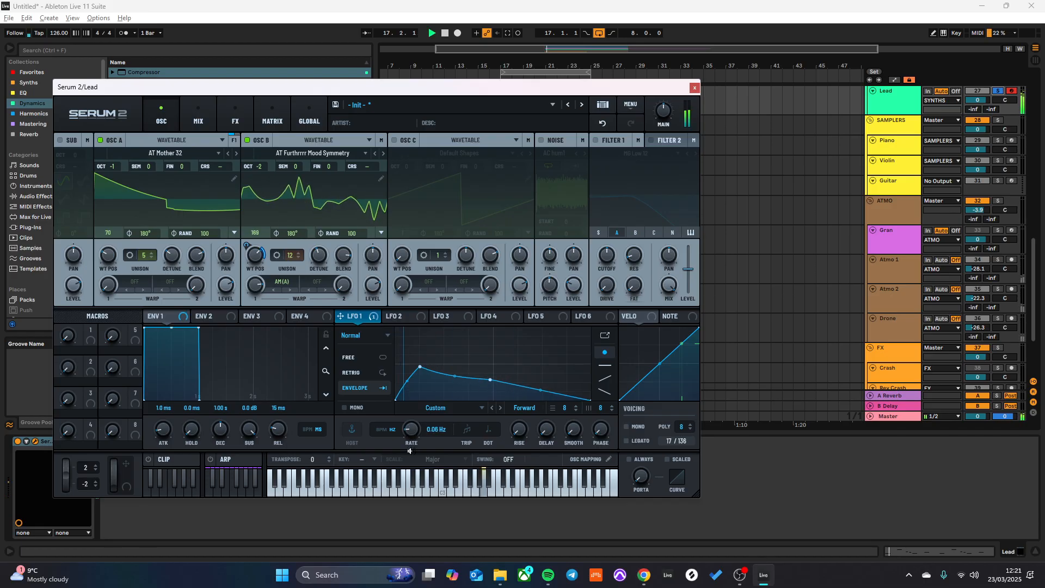
{"action": "key", "text": "space"}
{"action": "key", "text": "space"}
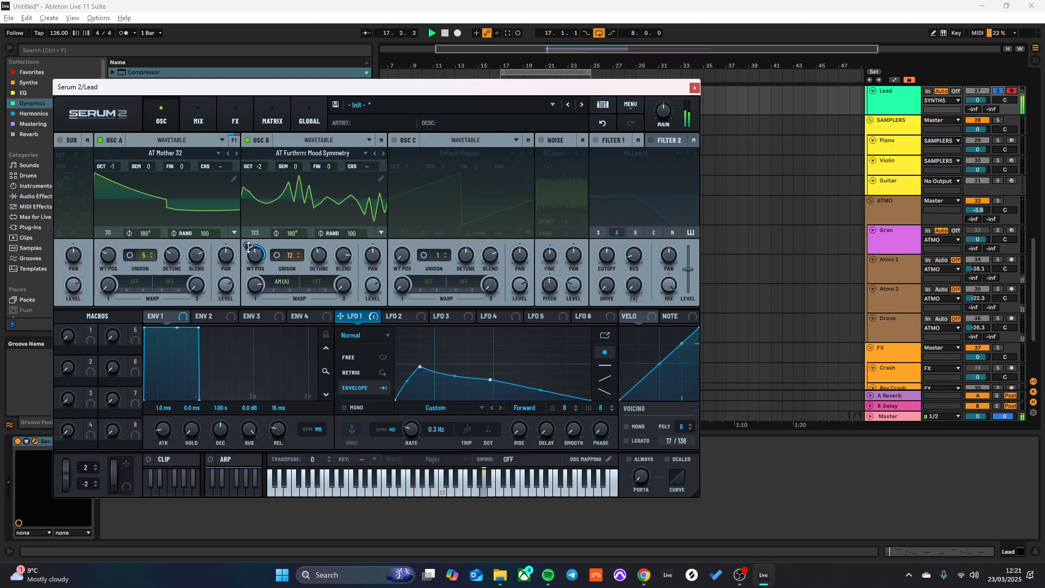
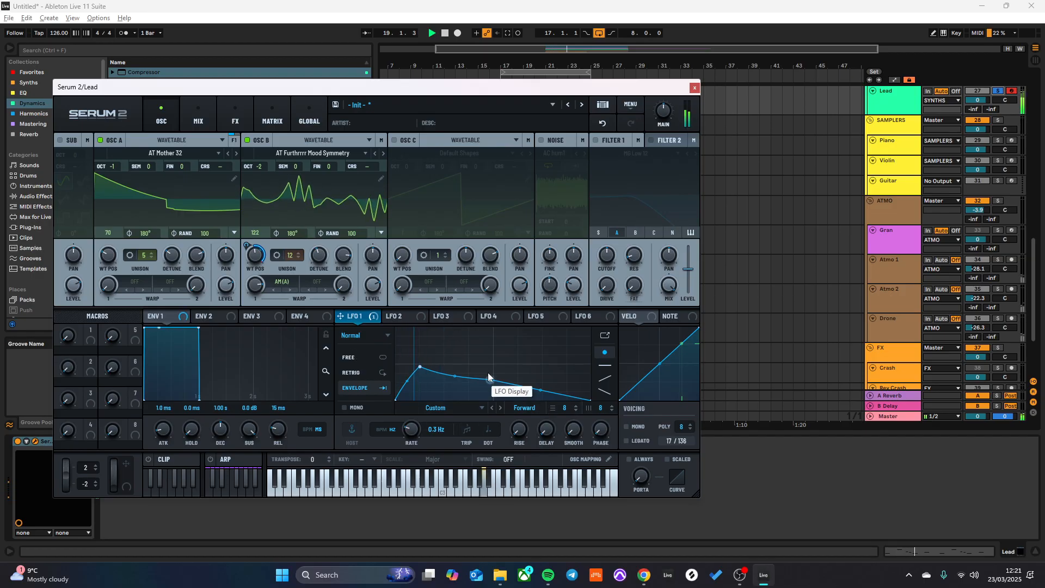
- Turn on Filter 1 routed for the sub, Osc A and Osc B, and enable the sub oscillator with a sawtooth wave
{"action": "left_click", "coordinate": [596, 140]}
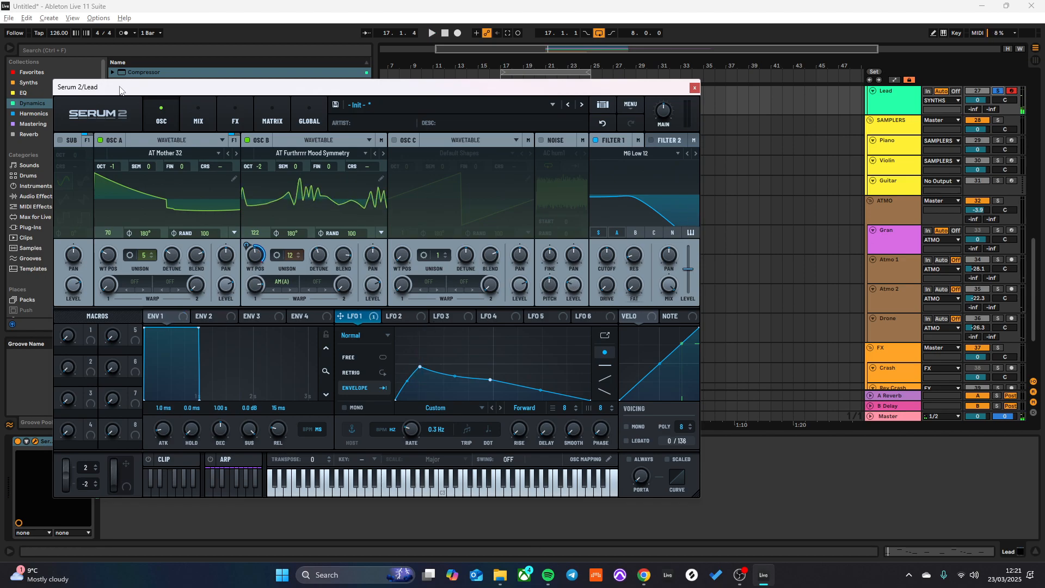
{"action": "left_click", "coordinate": [59, 140]}
{"action": "left_click", "coordinate": [84, 199]}
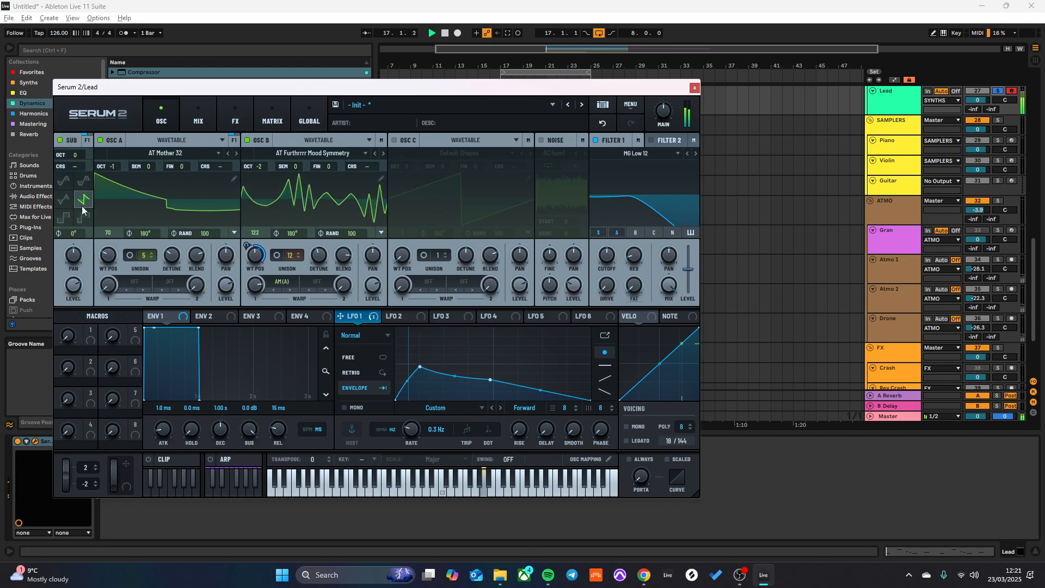
{"action": "left_click", "coordinate": [635, 232]}
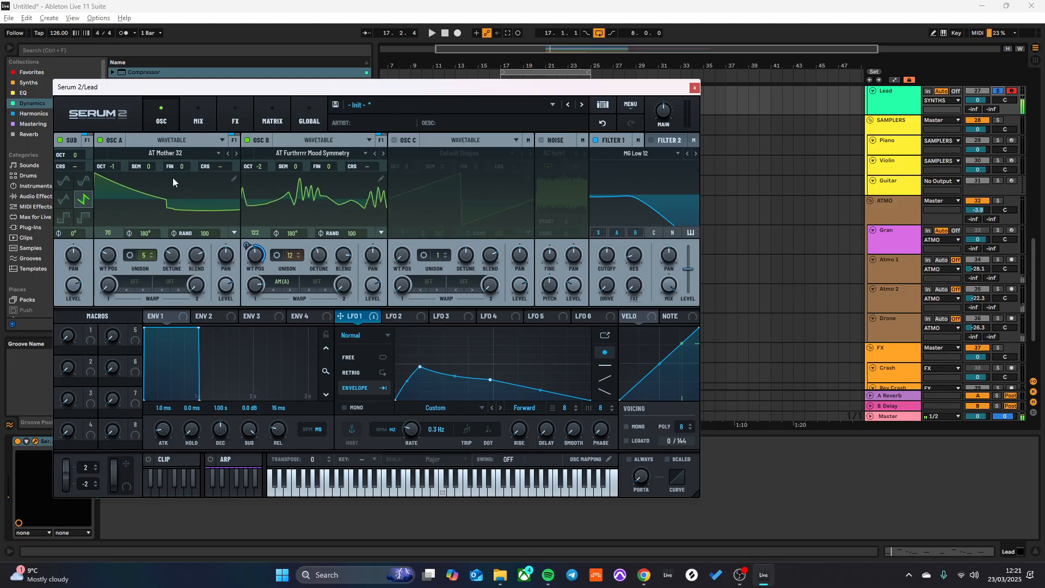
- Set the sub oscillator's octave to -3 and audition the sound
{"action": "left_click_drag", "start_coordinate": [76, 157], "coordinate": [76, 162]}
{"action": "key", "text": "space"}
{"action": "key", "text": "space"}
{"action": "key", "text": "space"}
{"action": "key", "text": "space"}
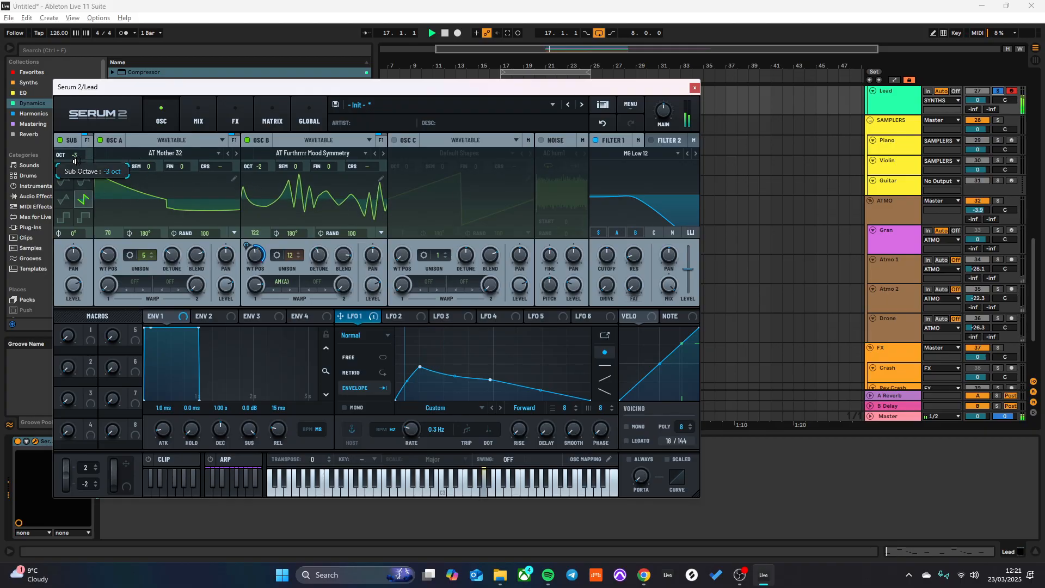
- Adjust the Filter 1 cutoff while auditioning the lead
{"action": "key", "text": "space"}
{"action": "left_click_drag", "start_coordinate": [626, 196], "coordinate": [598, 219]}
- Adjust the sub oscillator's level and modulate it with LFO 1
{"action": "key", "text": "space"}
{"action": "key", "text": "space"}
{"action": "key", "text": "space"}
{"action": "left_click_drag", "start_coordinate": [69, 280], "coordinate": [98, 316]}
{"action": "key", "text": "space"}
{"action": "key", "text": "space"}
{"action": "key", "text": "space"}
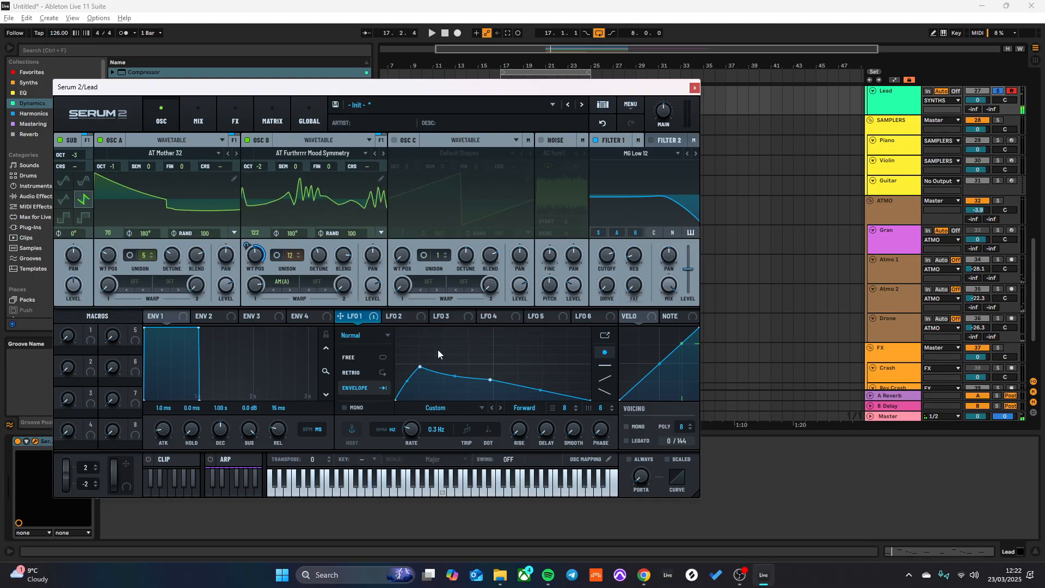
{"action": "left_click_drag", "start_coordinate": [339, 316], "coordinate": [76, 295]}
{"action": "key", "text": "space"}
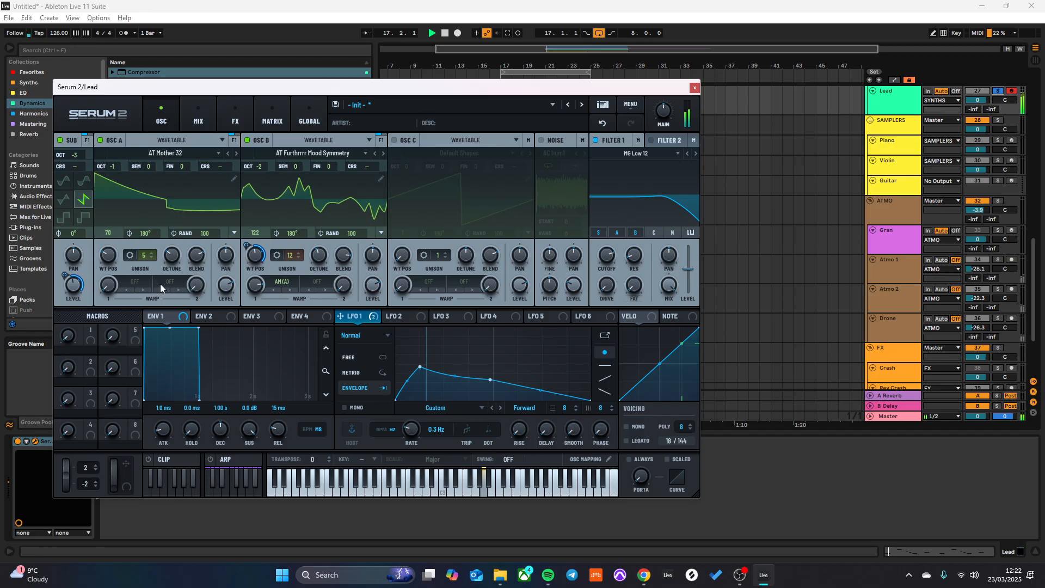
- Unsolo the Lead track and lower the Filter 1 cutoff while playing the full mix
{"action": "left_click", "coordinate": [999, 91]}
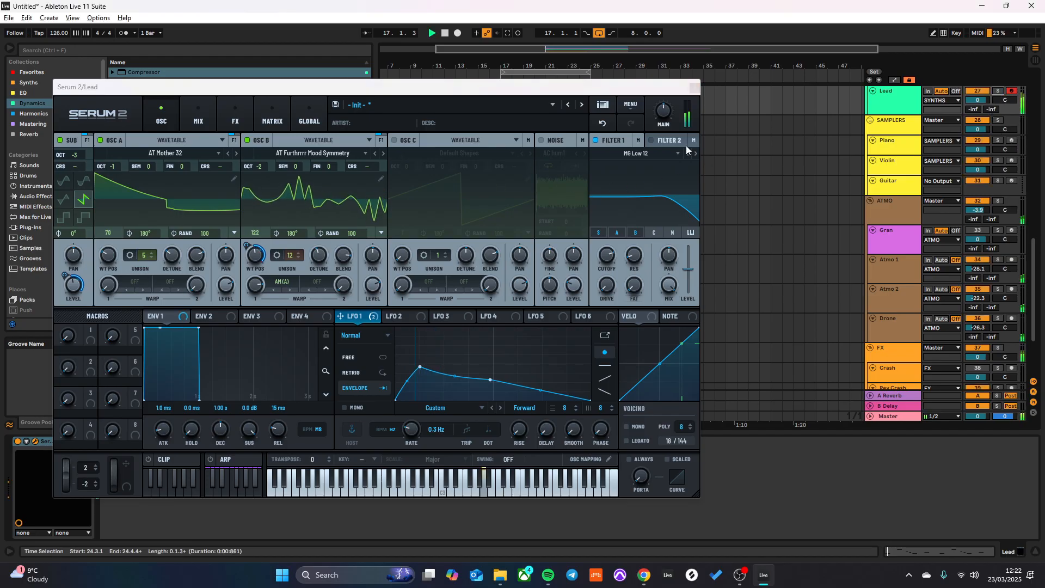
{"action": "left_click", "coordinate": [611, 258]}
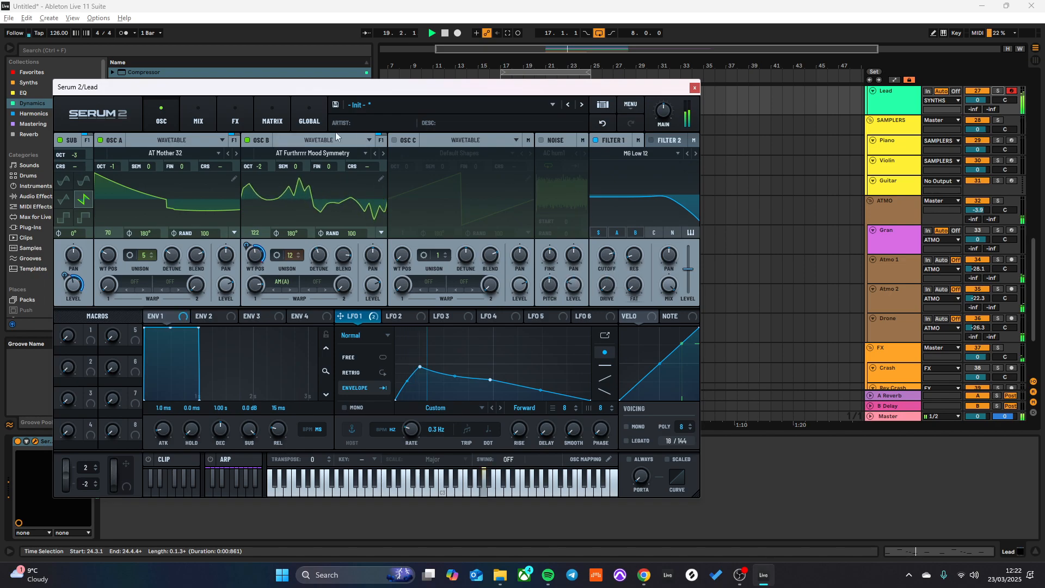
{"action": "key", "text": "space"}
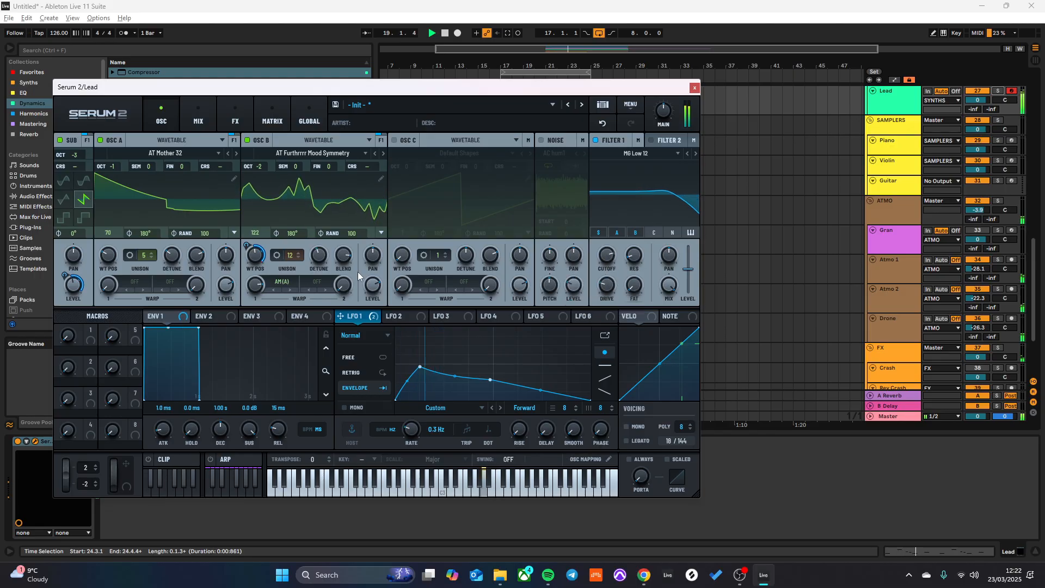
- Set Osc A's first warp mode to PD (B) and adjust its amount
{"action": "left_click", "coordinate": [138, 284]}
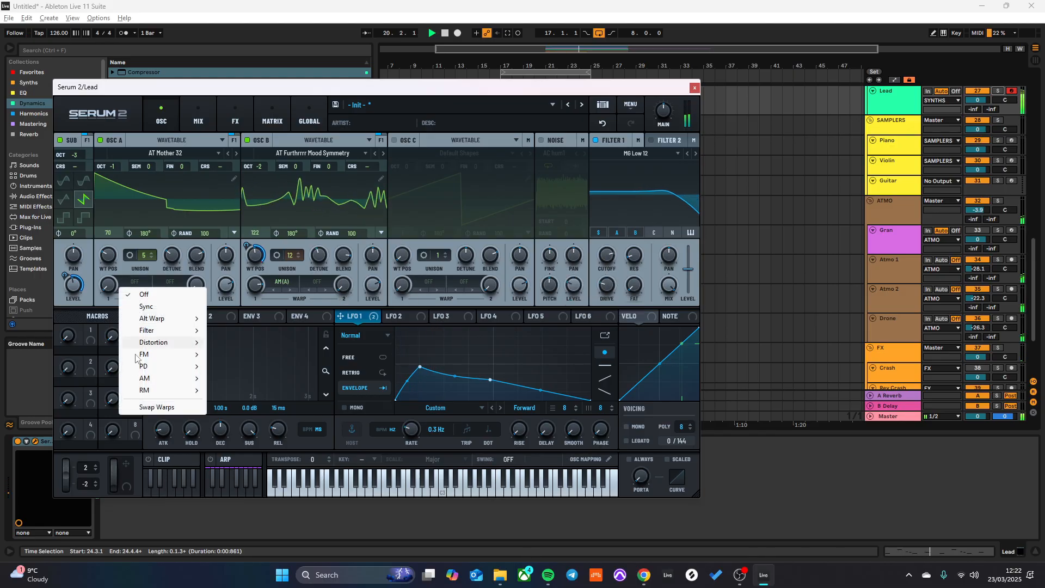
{"action": "mouse_move", "coordinate": [144, 366]}
{"action": "left_click", "coordinate": [229, 378]}
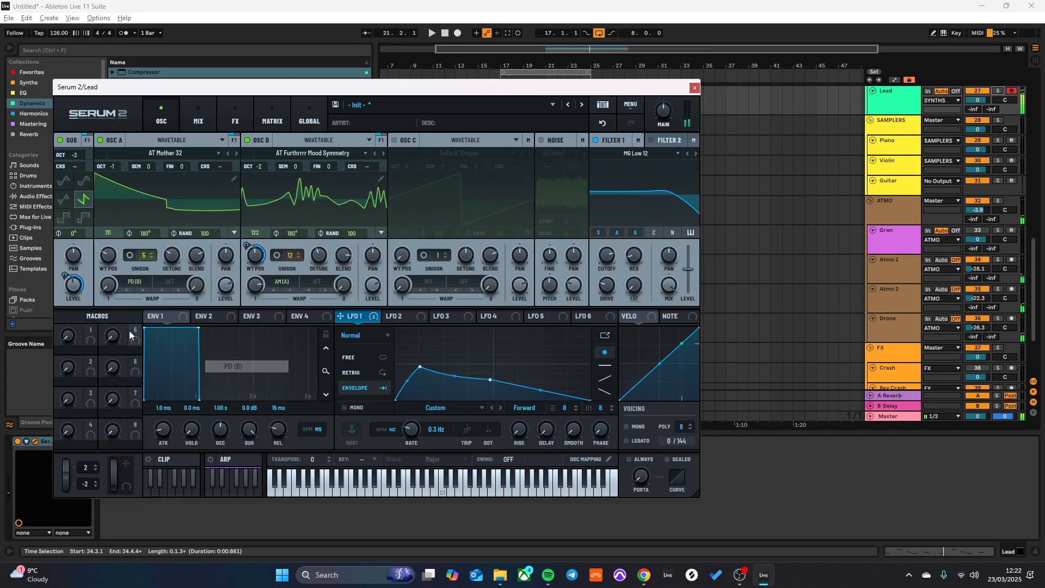
{"action": "left_click_drag", "start_coordinate": [107, 290], "coordinate": [118, 237]}
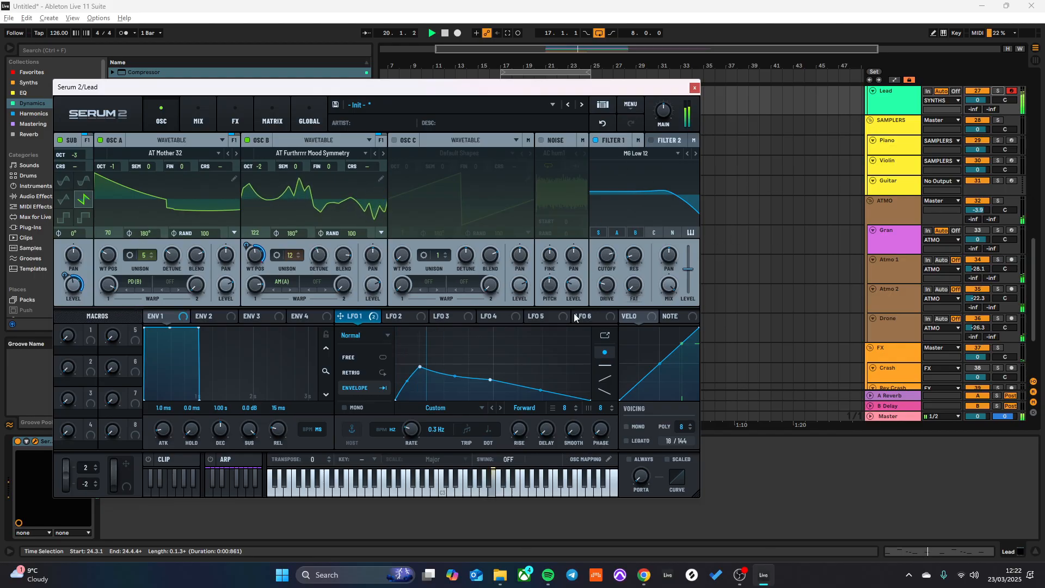
- Modulate the Filter 1 cutoff with Env 2 by about 48%, and give Env 2 about 1.12 s decay and 38% sustain
{"action": "left_click", "coordinate": [209, 315]}
{"action": "left_click_drag", "start_coordinate": [214, 321], "coordinate": [602, 304]}
{"action": "key", "text": "space"}
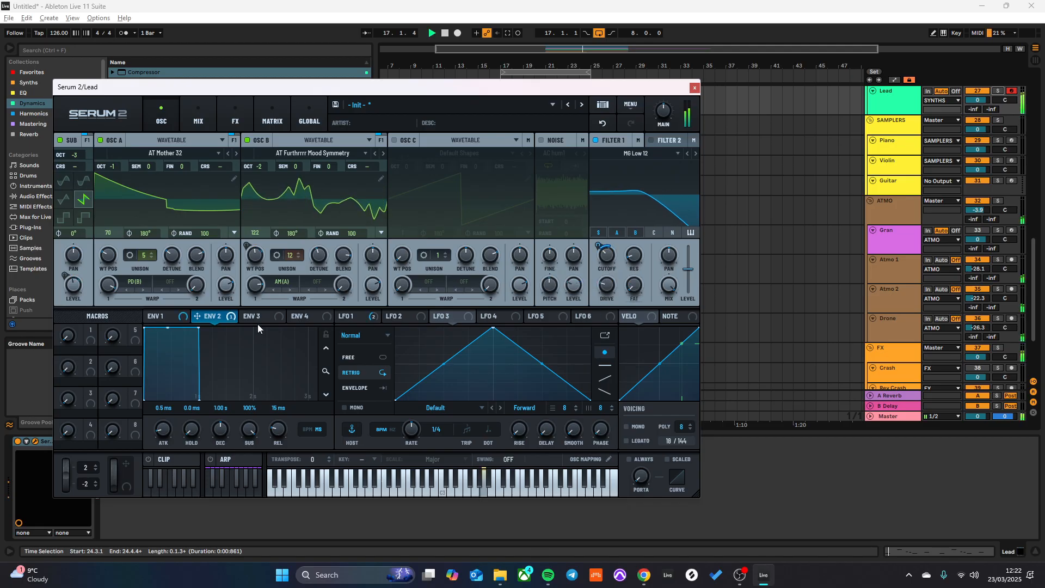
{"action": "left_click_drag", "start_coordinate": [198, 327], "coordinate": [205, 356]}
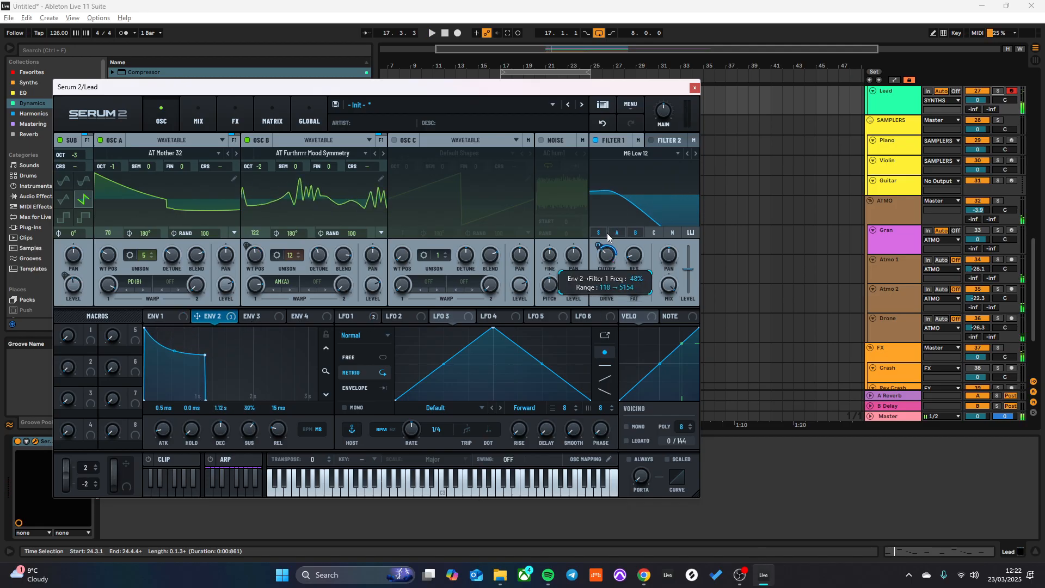
{"action": "key", "text": "space"}
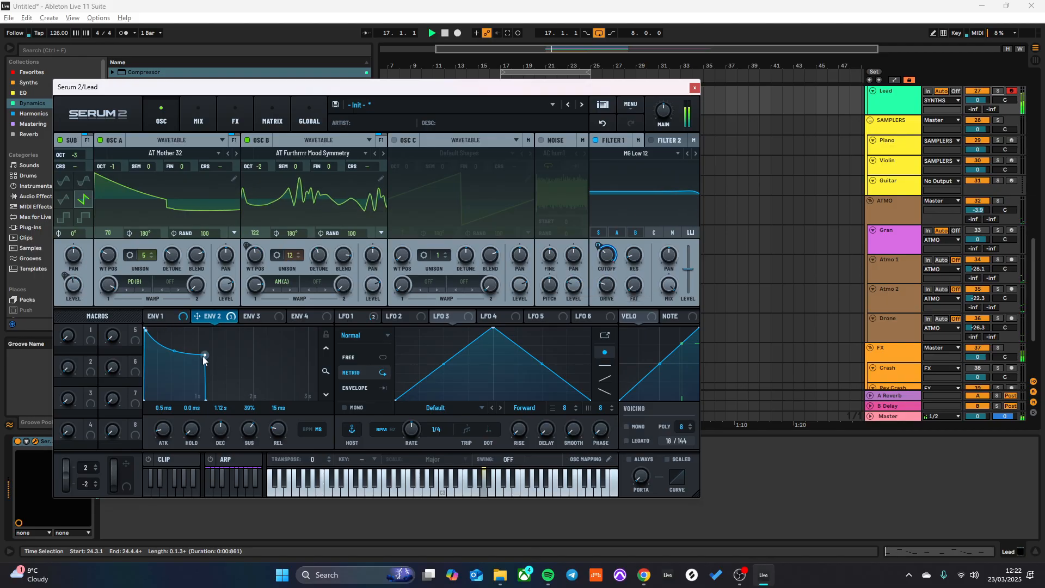
- Reshape Env 2 to about 990 ms decay, 58% sustain and 800 ms release
{"action": "mouse_move", "coordinate": [208, 355]}
{"action": "left_mouse_down"}
{"action": "mouse_move", "coordinate": [200, 336]}
{"action": "mouse_move", "coordinate": [187, 345]}
{"action": "mouse_move", "coordinate": [204, 345]}
{"action": "left_mouse_up"}
{"action": "key", "text": "space"}
{"action": "key", "text": "space"}
{"action": "key", "text": "space"}
{"action": "left_click_drag", "start_coordinate": [273, 427], "coordinate": [273, 398]}
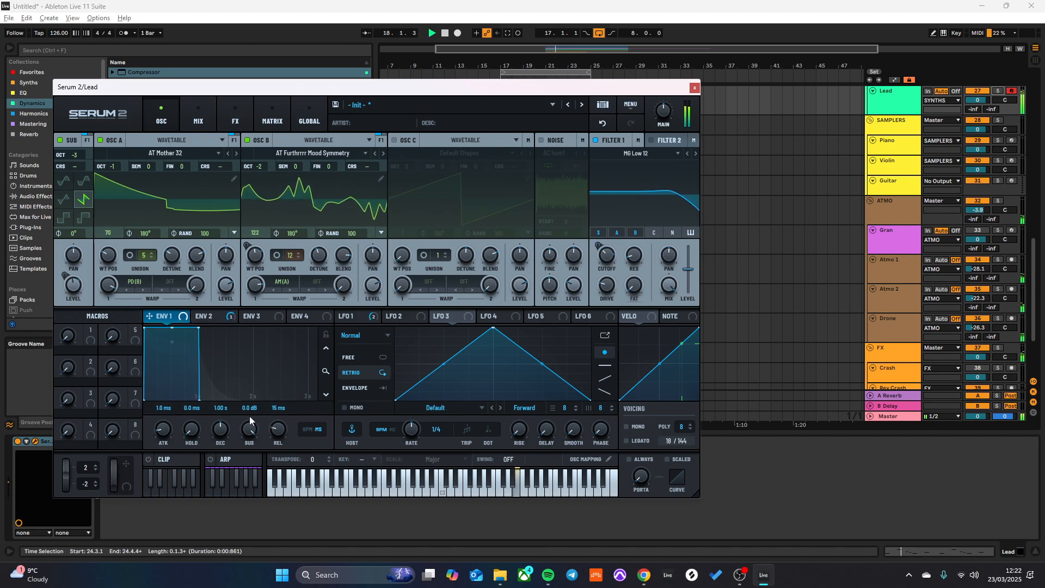
- Shape Env 1 with about 533 ms decay, -1.8 dB sustain and 548 ms release
{"action": "left_click_drag", "start_coordinate": [278, 429], "coordinate": [266, 390]}
{"action": "left_click_drag", "start_coordinate": [199, 328], "coordinate": [168, 338]}
{"action": "key", "text": "space"}
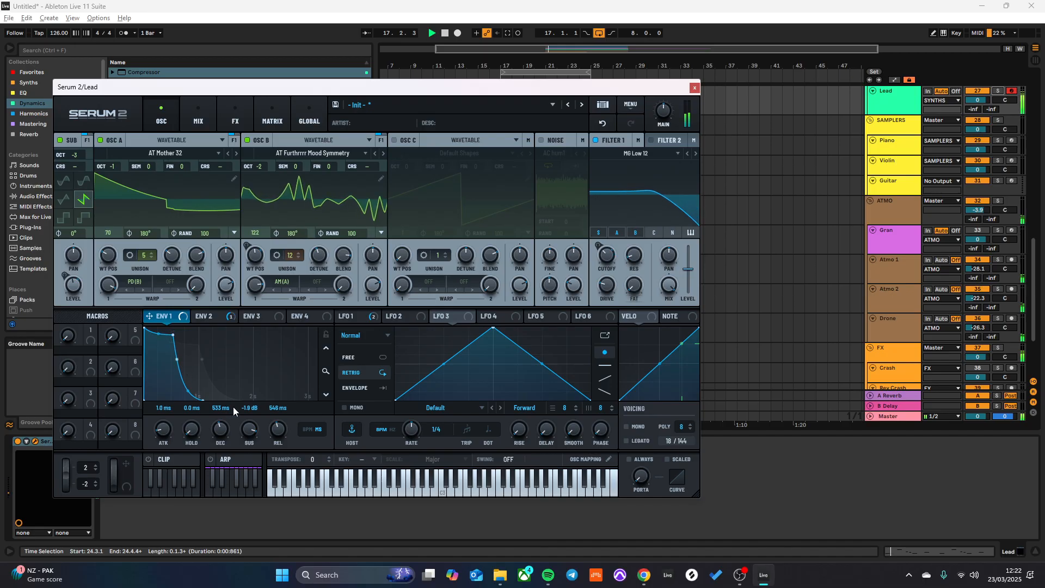
- Set Env 2's sustain to about 43% and release to about 1.40 s, and switch the voicing to mono
{"action": "left_click", "coordinate": [214, 325]}
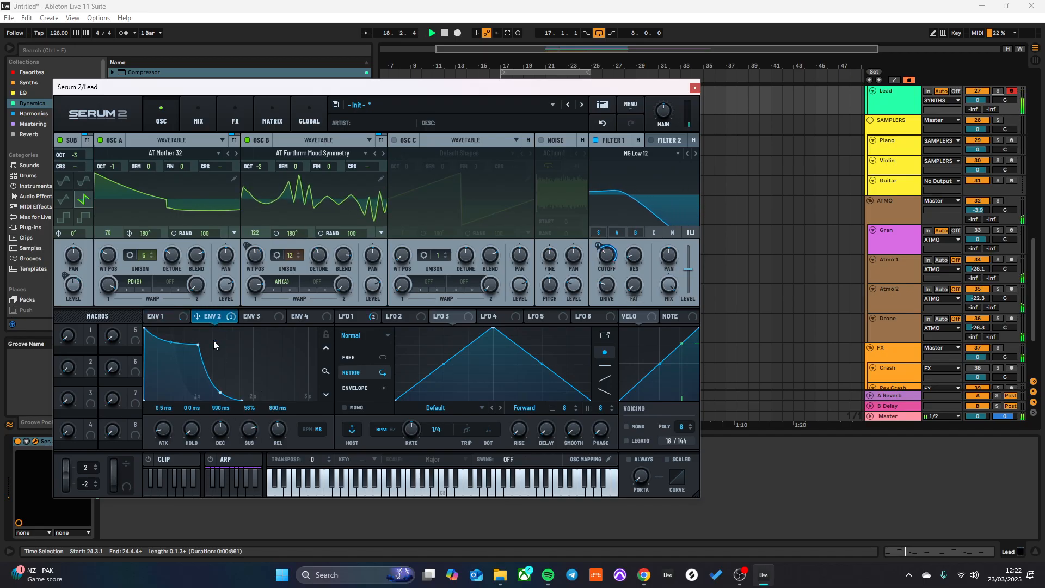
{"action": "left_click_drag", "start_coordinate": [248, 431], "coordinate": [280, 425]}
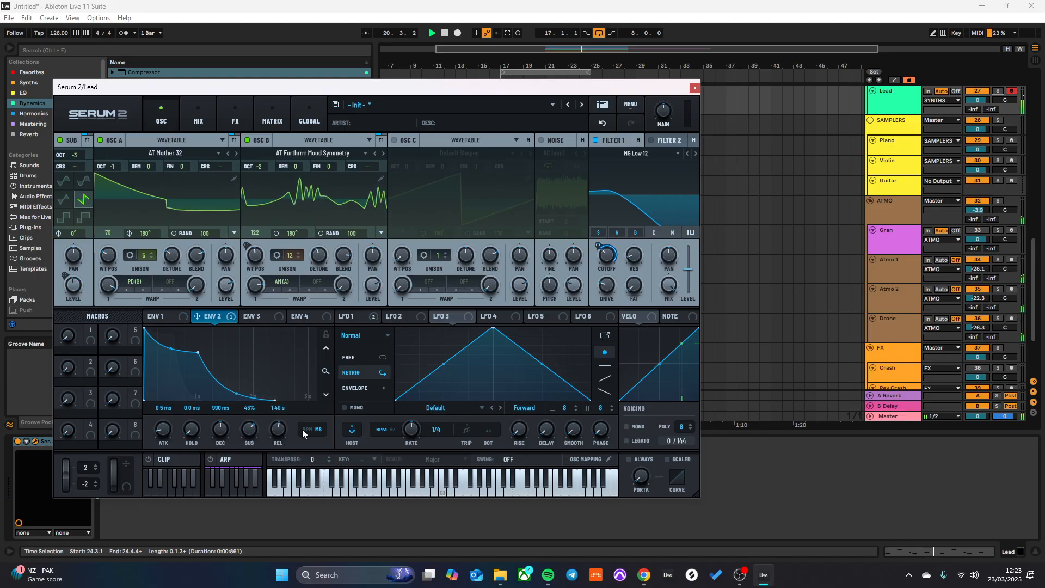
{"action": "left_click", "coordinate": [626, 426]}
{"action": "key", "text": "space"}
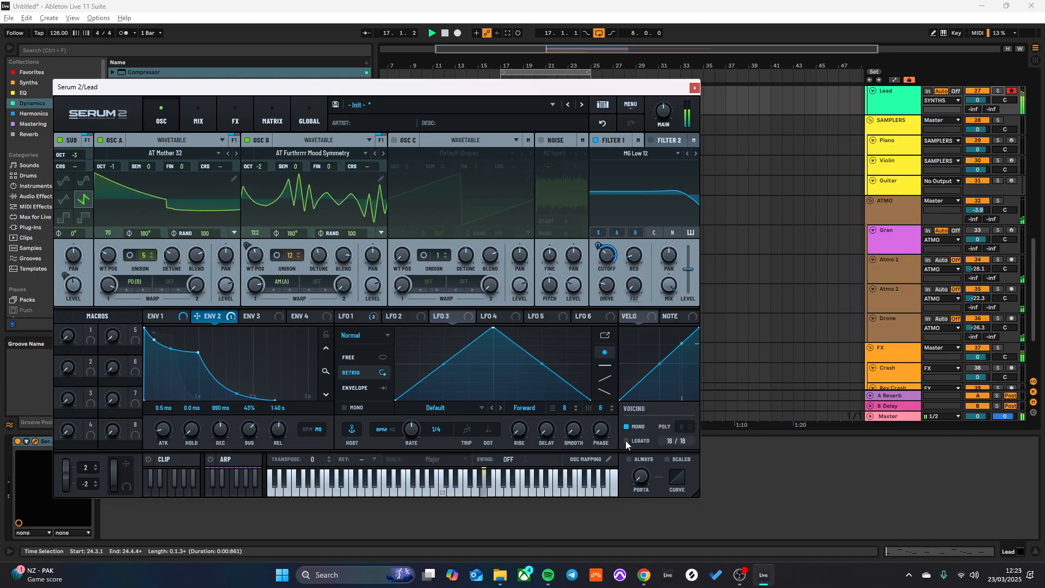
- Set the random phase of Osc A and Osc B to 0, with Osc A at octave -2 and Osc B at octave -3
{"action": "left_click_drag", "start_coordinate": [205, 234], "coordinate": [218, 354]}
{"action": "left_click_drag", "start_coordinate": [354, 233], "coordinate": [377, 423]}
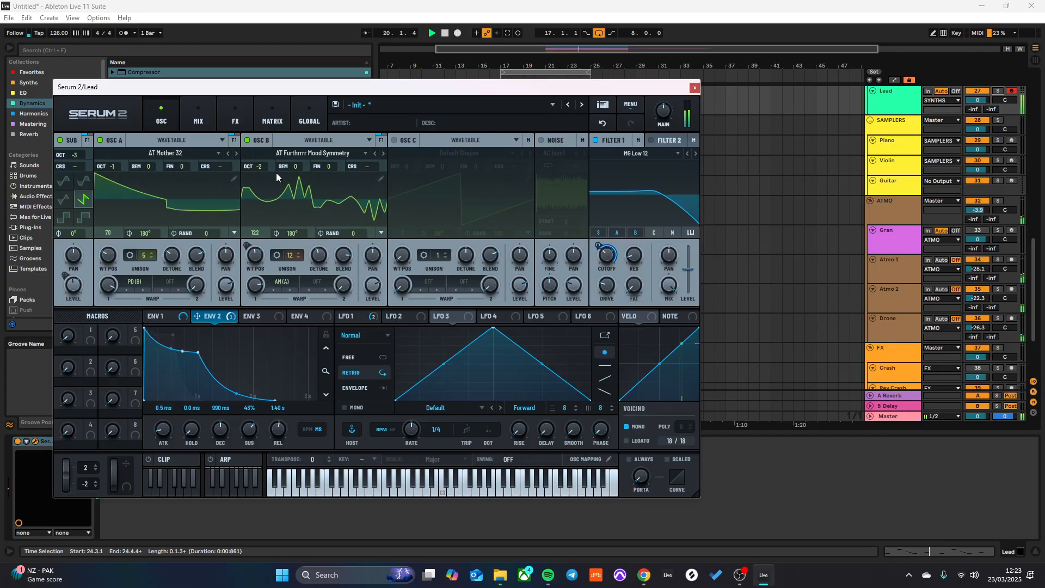
{"action": "left_click_drag", "start_coordinate": [111, 170], "coordinate": [111, 175]}
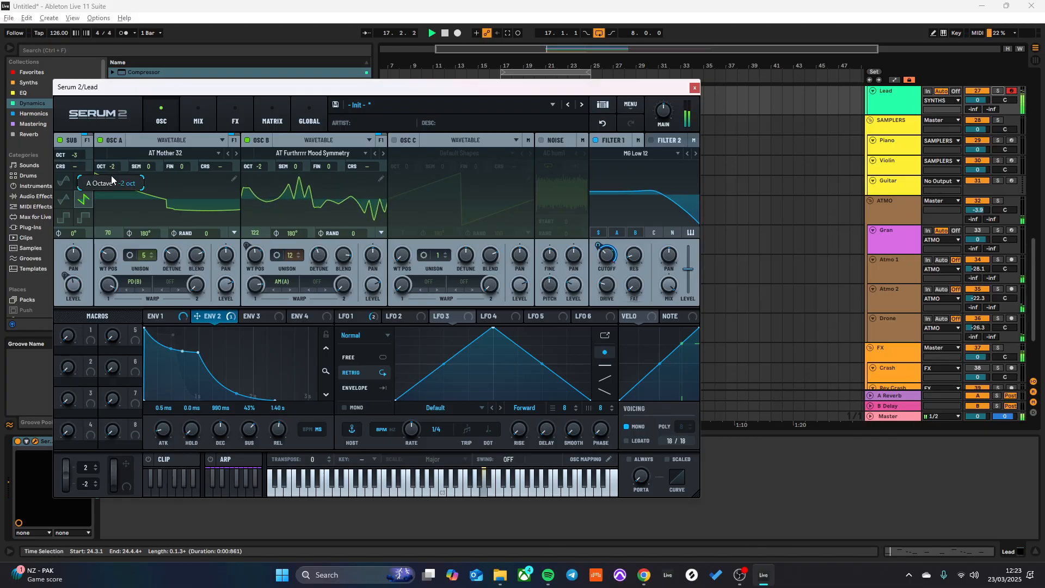
{"action": "left_click_drag", "start_coordinate": [266, 165], "coordinate": [265, 170]}
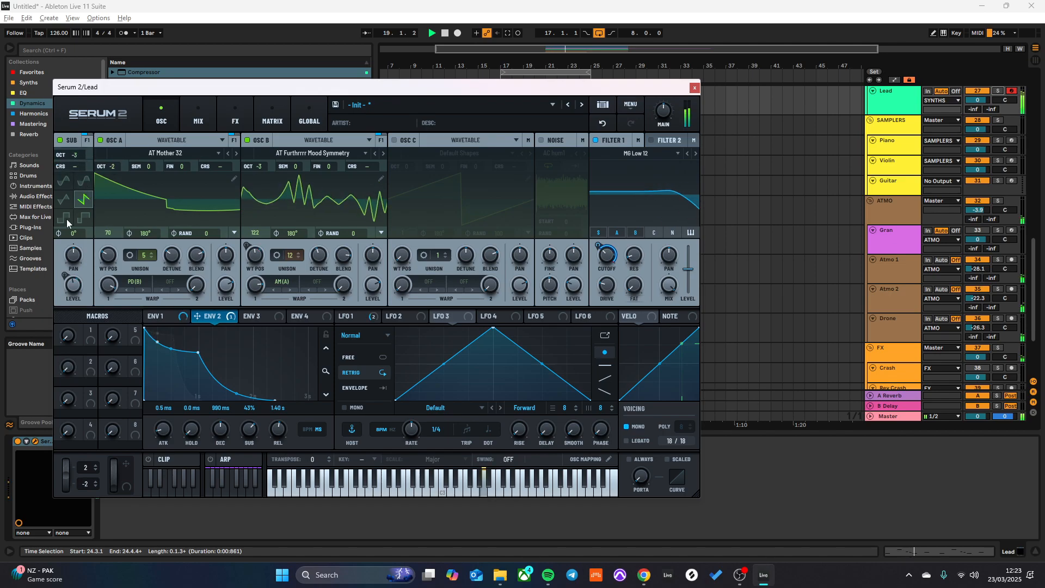
- Turn off the sub oscillator and reduce Osc B's start phase
{"action": "left_click", "coordinate": [59, 140]}
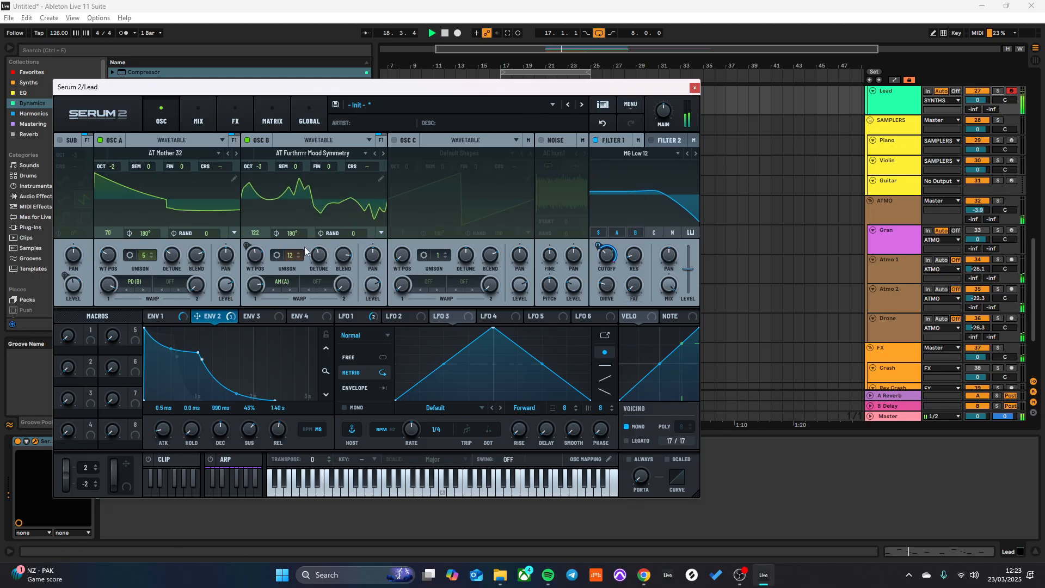
{"action": "left_click_drag", "start_coordinate": [292, 232], "coordinate": [280, 262]}
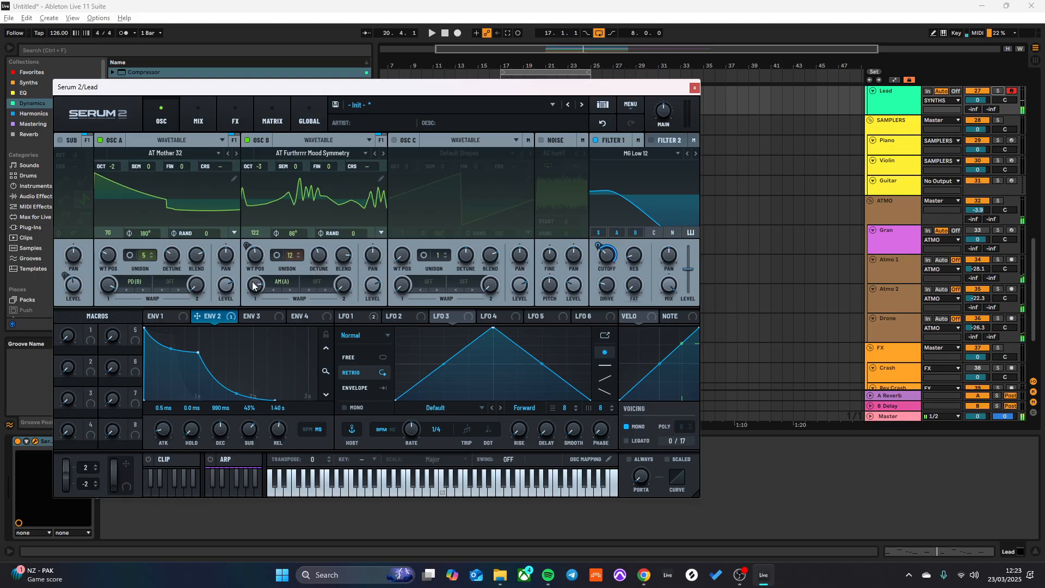
- Change Osc B's warp to AM (Noise) and turn on the noise oscillator with the S2 Noises sample Fizz
{"action": "left_click_drag", "start_coordinate": [252, 337], "coordinate": [265, 295]}
{"action": "left_click", "coordinate": [288, 290]}
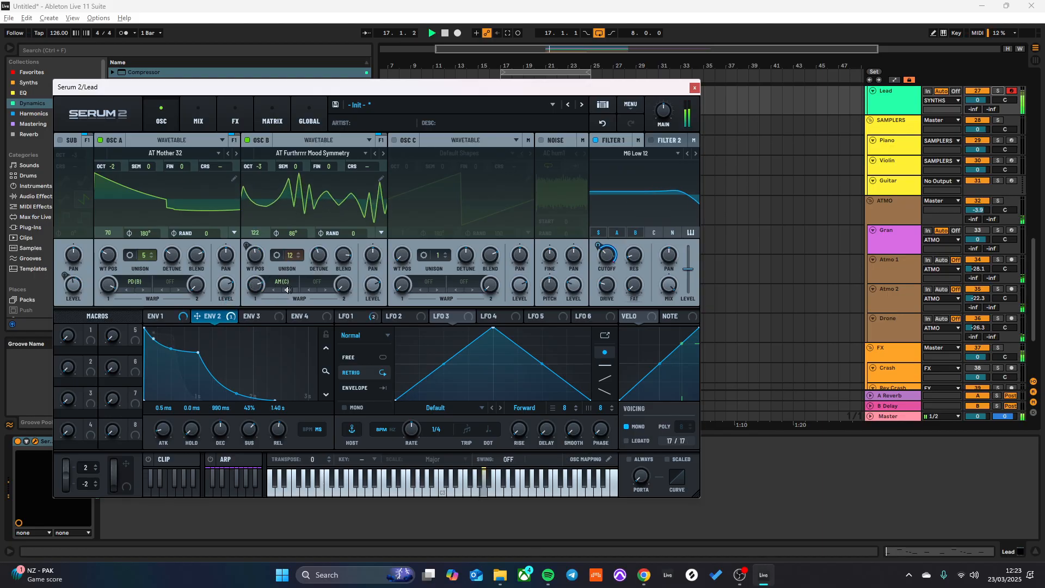
{"action": "left_click", "coordinate": [541, 140]}
{"action": "left_click", "coordinate": [566, 152]}
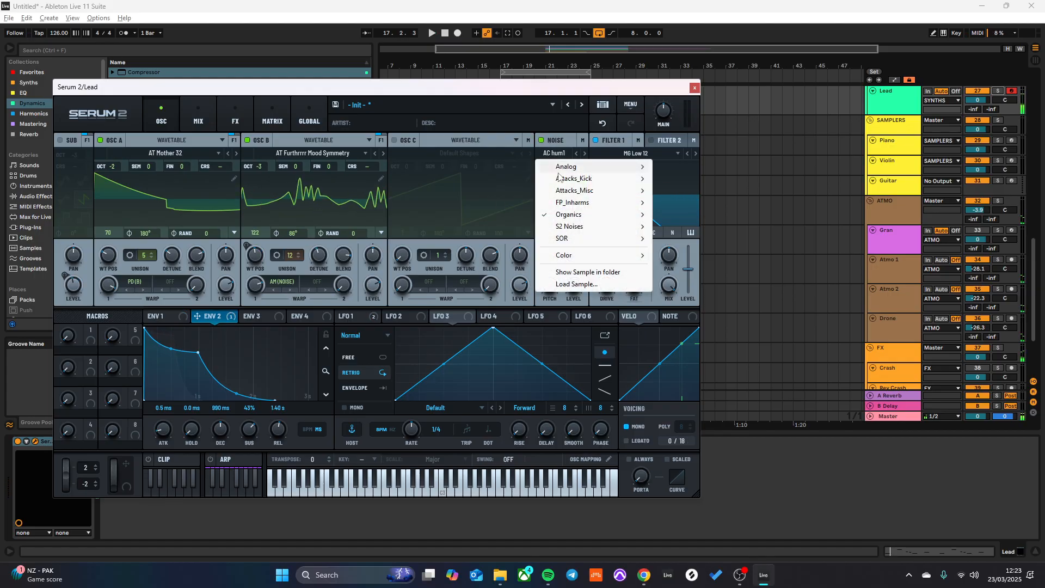
{"action": "mouse_move", "coordinate": [570, 227]}
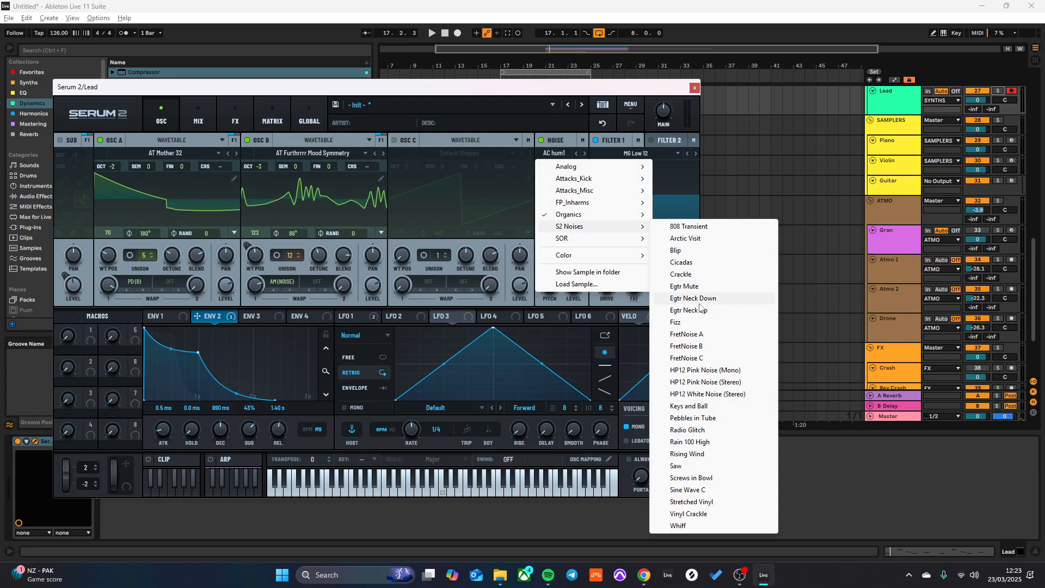
{"action": "left_click", "coordinate": [686, 306]}
{"action": "left_click", "coordinate": [585, 154]}
{"action": "key", "text": "space"}
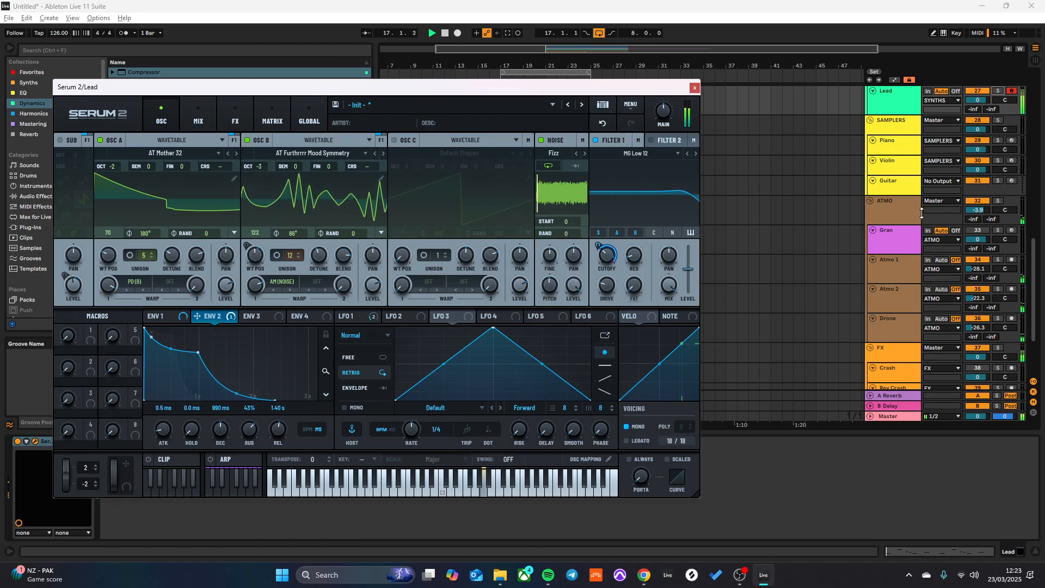
- Solo the Lead track and switch the noise sample to FretNoise A during playback
{"action": "key", "text": "space"}
{"action": "left_click", "coordinate": [1002, 92]}
{"action": "key", "text": "space"}
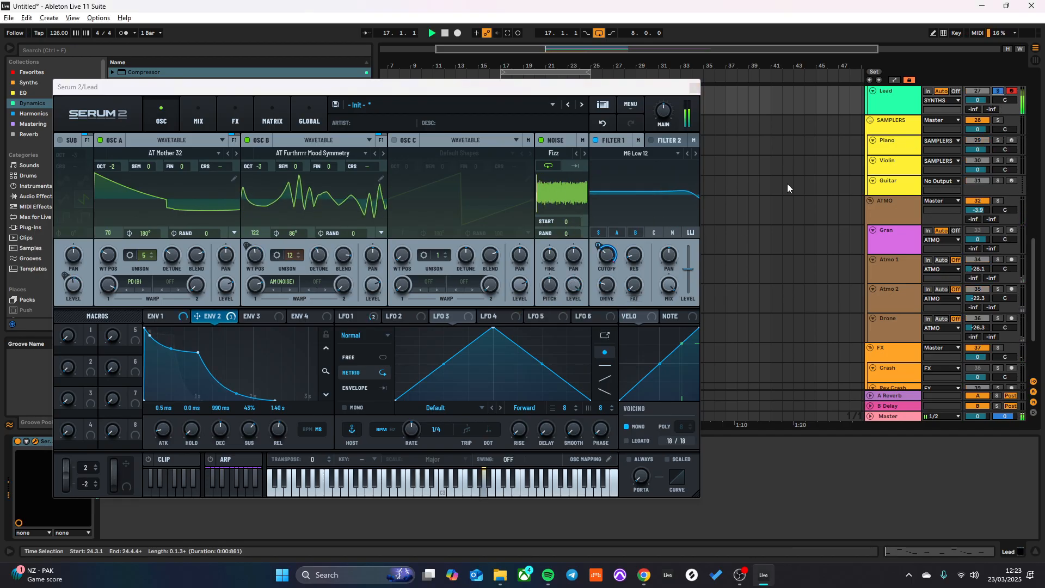
{"action": "key", "text": "space"}
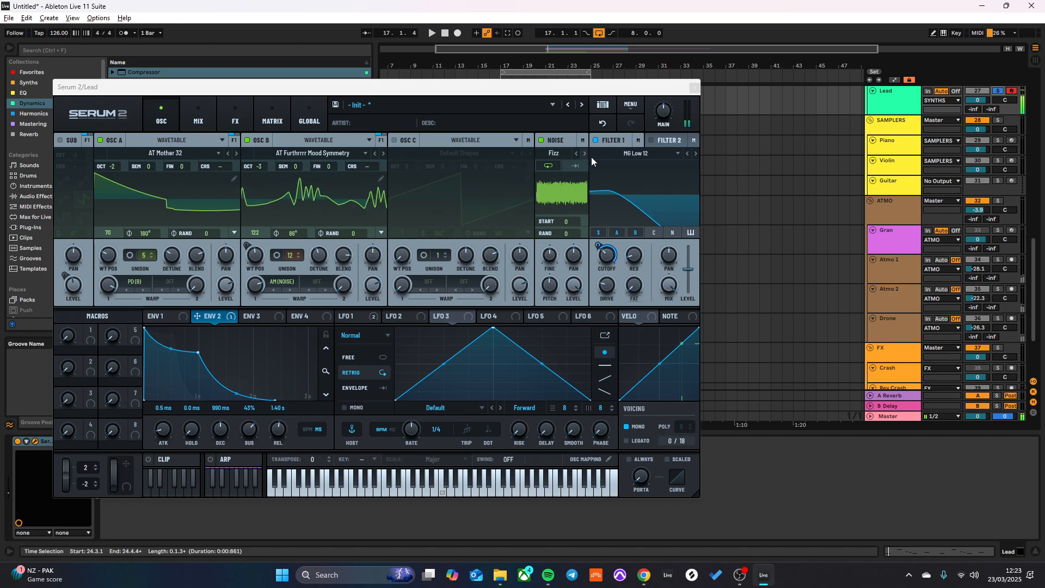
{"action": "key", "text": "space"}
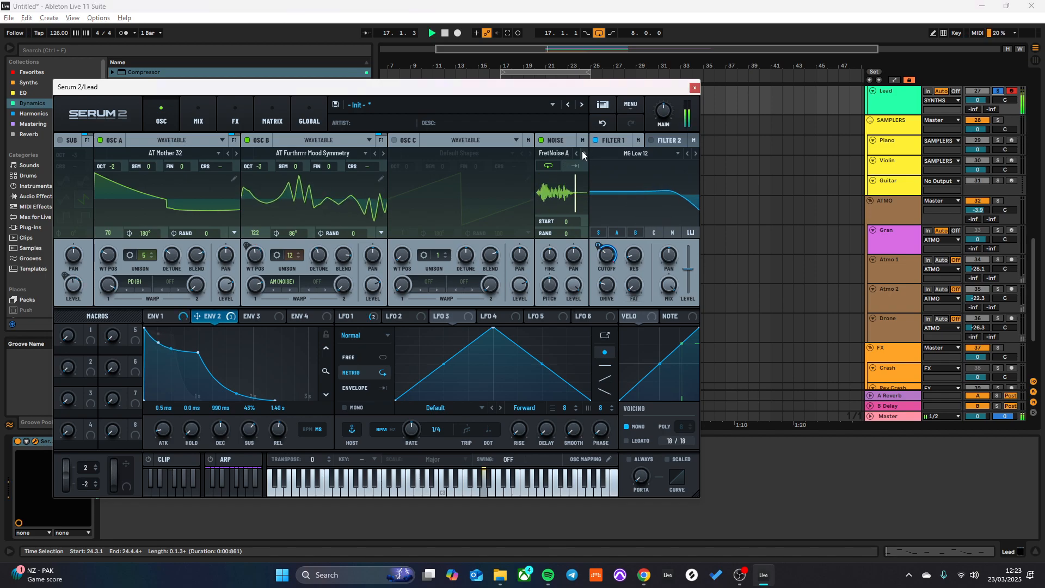
- Compare the lead with the noise oscillator off and on
{"action": "left_click", "coordinate": [540, 140]}
{"action": "left_click", "coordinate": [540, 140]}
{"action": "key", "text": "space"}
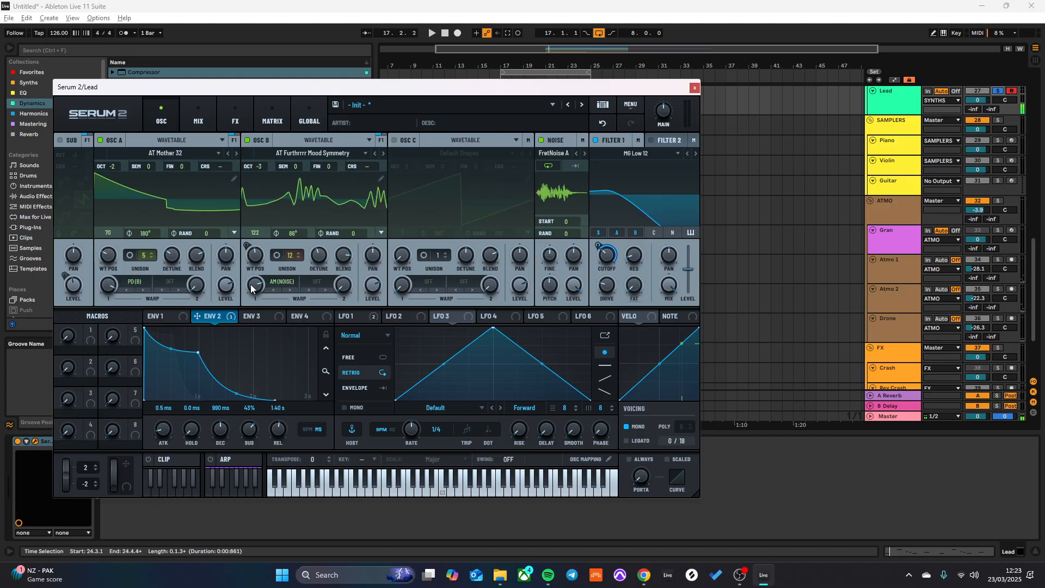
- Change Osc B's wavetable to AT Harmonic Oscillator Mixer and audition it
{"action": "left_click", "coordinate": [384, 154]}
{"action": "key", "text": "space"}
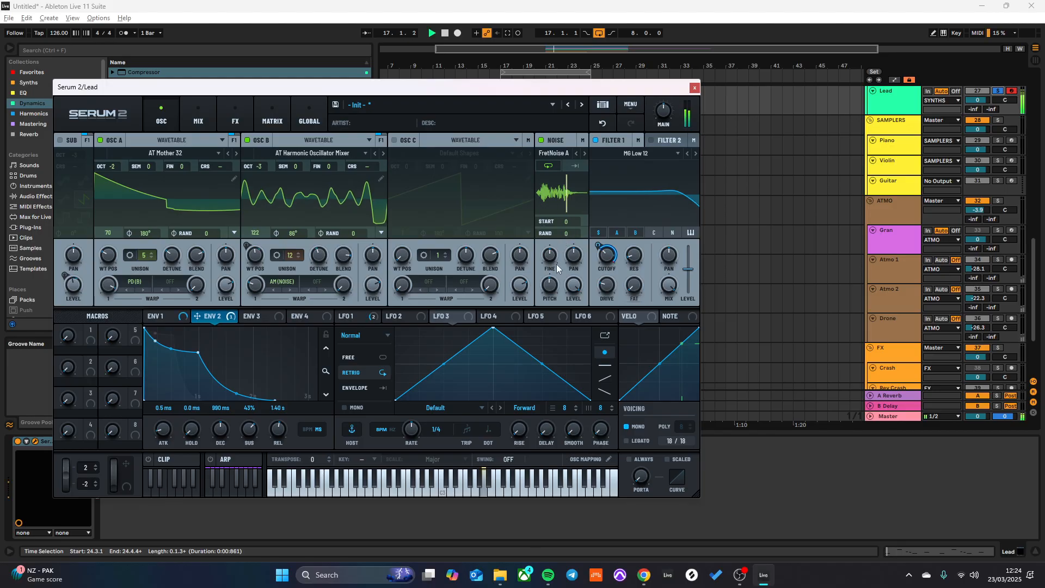
{"action": "key", "text": "space"}
- Modulate the noise oscillator's pitch with LFO 4, and reshape the LFO's triangle with an earlier, lower peak
{"action": "left_click_drag", "start_coordinate": [557, 239], "coordinate": [551, 283]}
{"action": "key", "text": "space"}
{"action": "key", "text": "space"}
{"action": "key", "text": "space"}
{"action": "left_click_drag", "start_coordinate": [493, 328], "coordinate": [425, 351]}
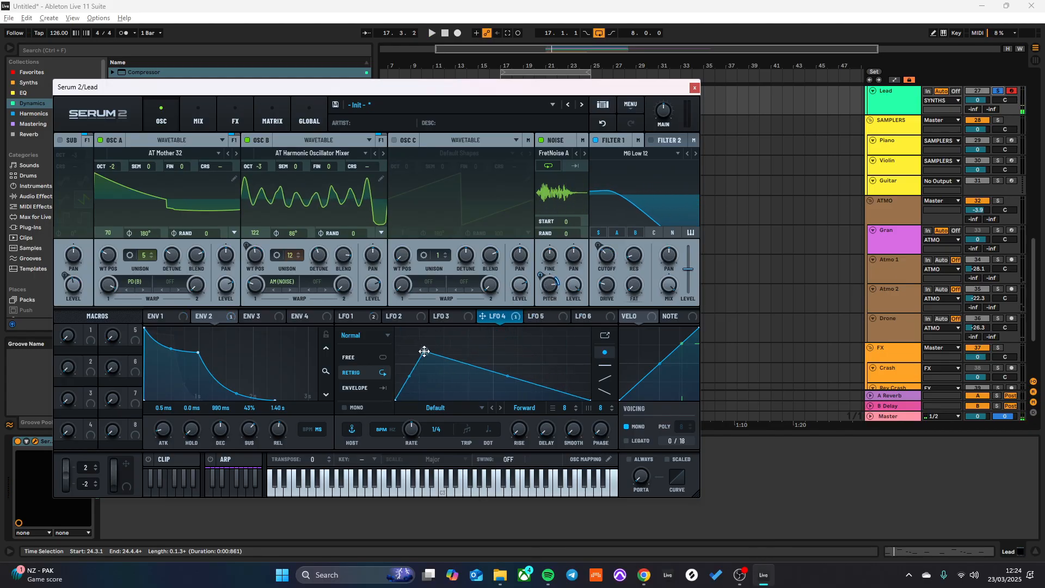
- Set LFO 4 to Envelope mode, bend its falling slope downward, and compare the result with Retrig mode
{"action": "left_click", "coordinate": [367, 384]}
{"action": "key", "text": "space"}
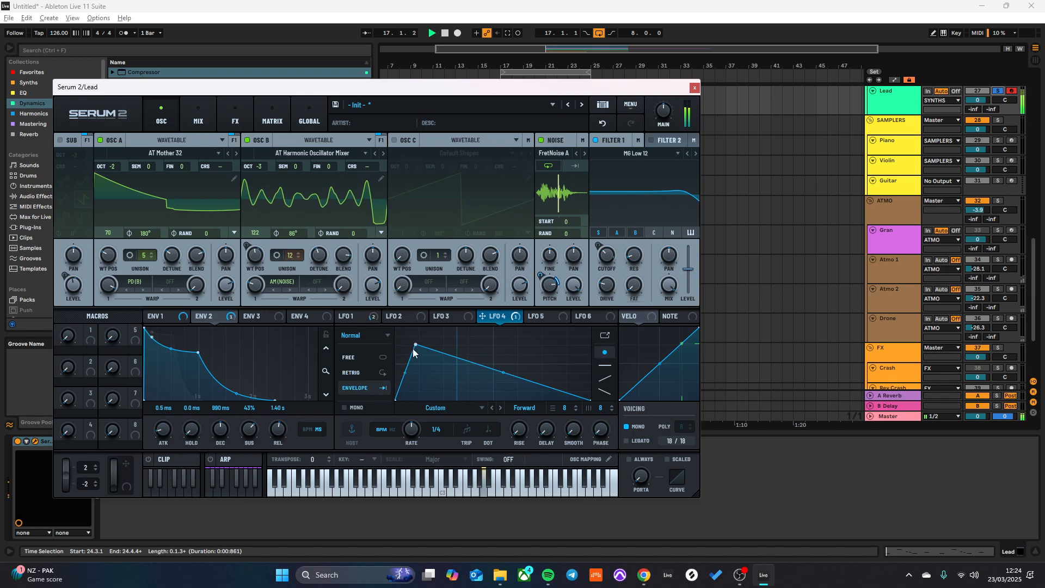
{"action": "left_click_drag", "start_coordinate": [493, 377], "coordinate": [493, 387]}
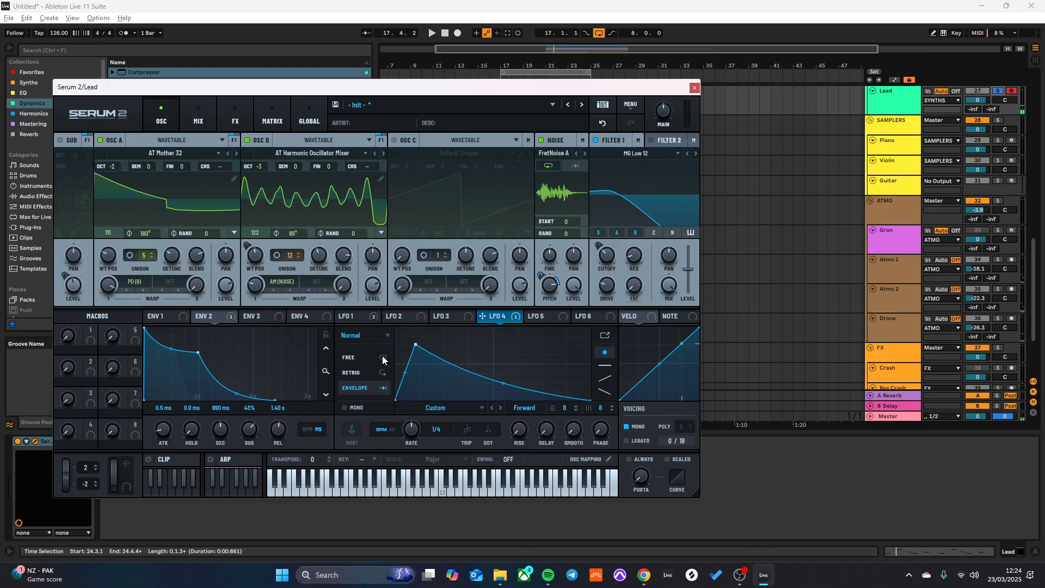
{"action": "left_click", "coordinate": [383, 373]}
{"action": "key", "text": "space"}
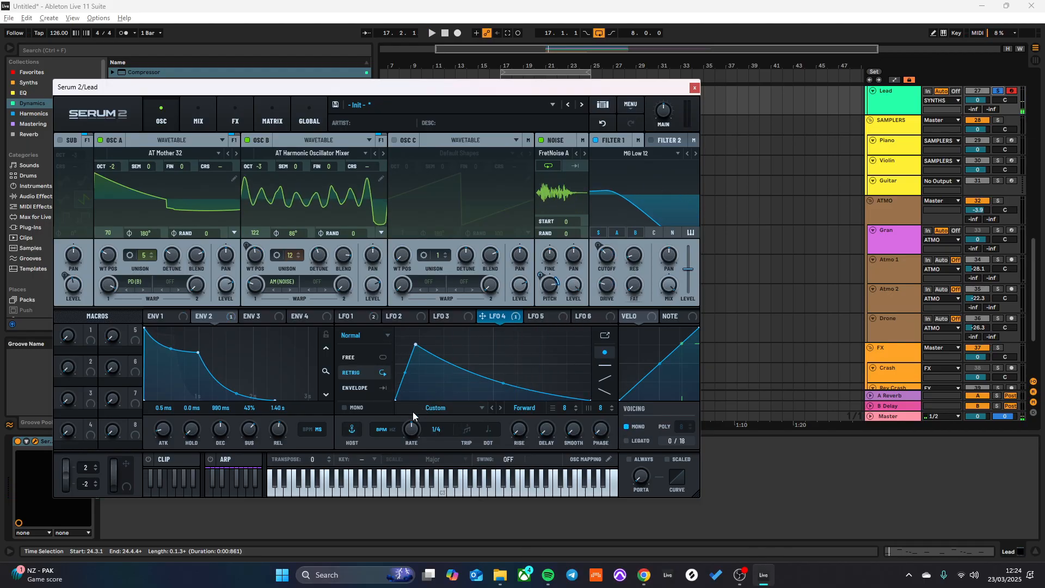
{"action": "left_click", "coordinate": [384, 388]}
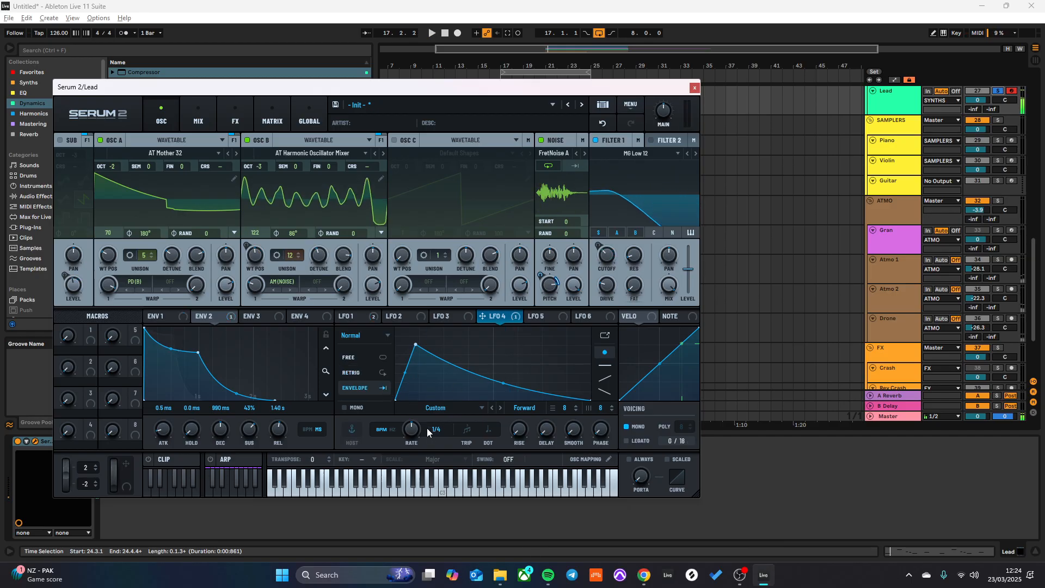
- Switch LFO 4's rate from tempo-synced to Hz and slow it to 0.004 Hz during playback
{"action": "left_click", "coordinate": [393, 431]}
{"action": "key", "text": "space"}
{"action": "left_click_drag", "start_coordinate": [407, 442], "coordinate": [415, 402]}
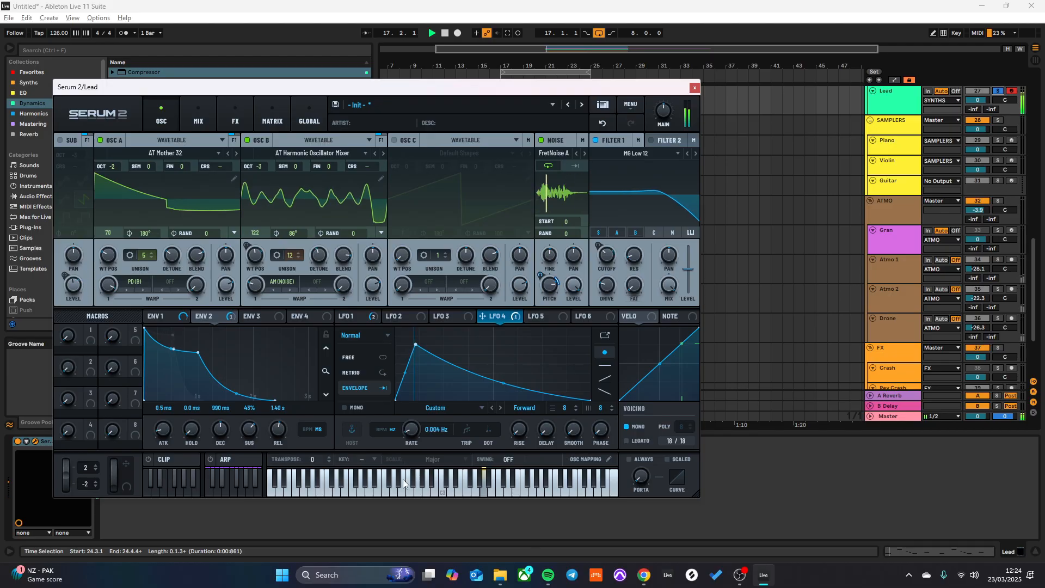
{"action": "key", "text": "space"}
{"action": "left_click_drag", "start_coordinate": [402, 479], "coordinate": [401, 476]}
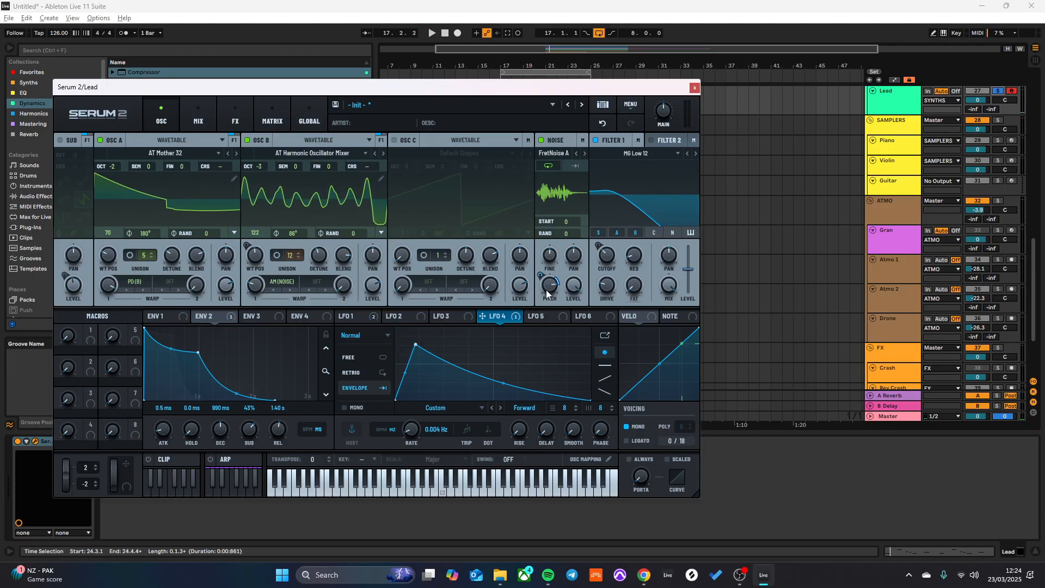
- Adjust LFO 4's modulation depth on the noise pitch and set Noise Pitch to 82% while auditioning
{"action": "key", "text": "space"}
{"action": "left_click_drag", "start_coordinate": [538, 274], "coordinate": [553, 230]}
{"action": "key", "text": "space"}
{"action": "key", "text": "space"}
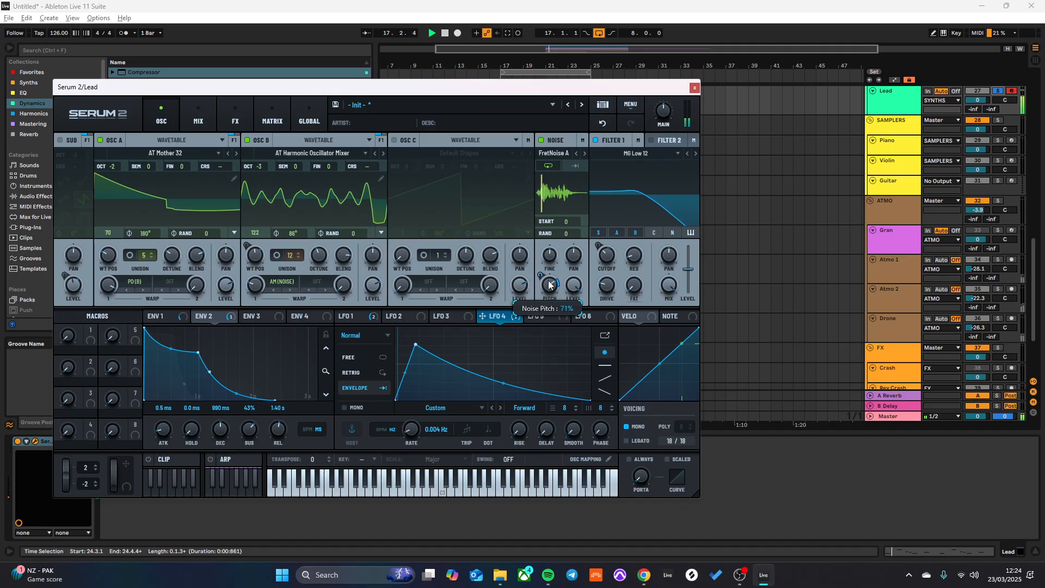
{"action": "key", "text": "space"}
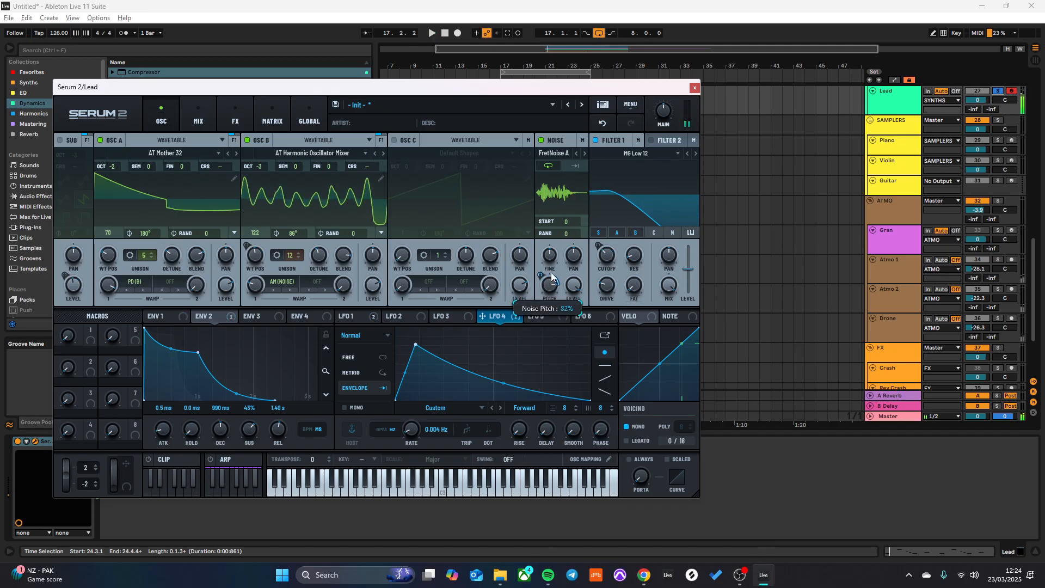
{"action": "key", "text": "space"}
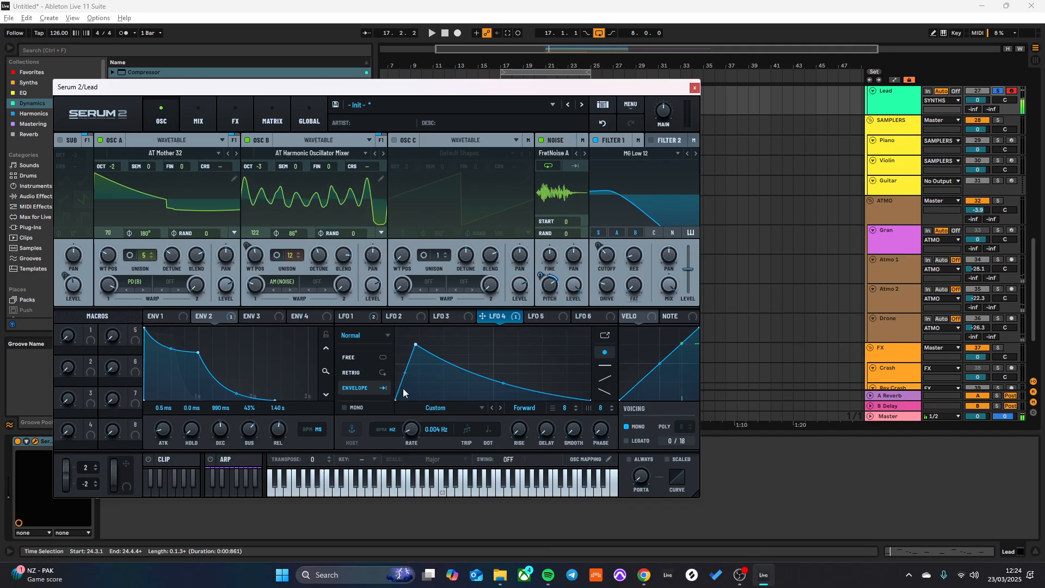
- Switch off Osc A and Osc B to isolate the noise, and set LFO 4's rate to 0.3 Hz
{"action": "left_click", "coordinate": [245, 141]}
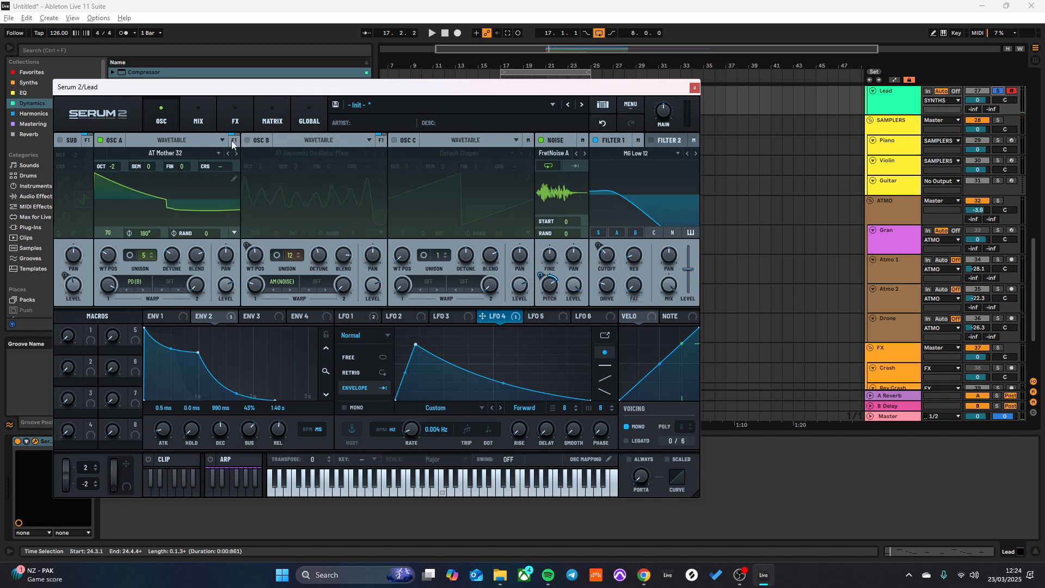
{"action": "left_click", "coordinate": [100, 141]}
{"action": "key", "text": "space"}
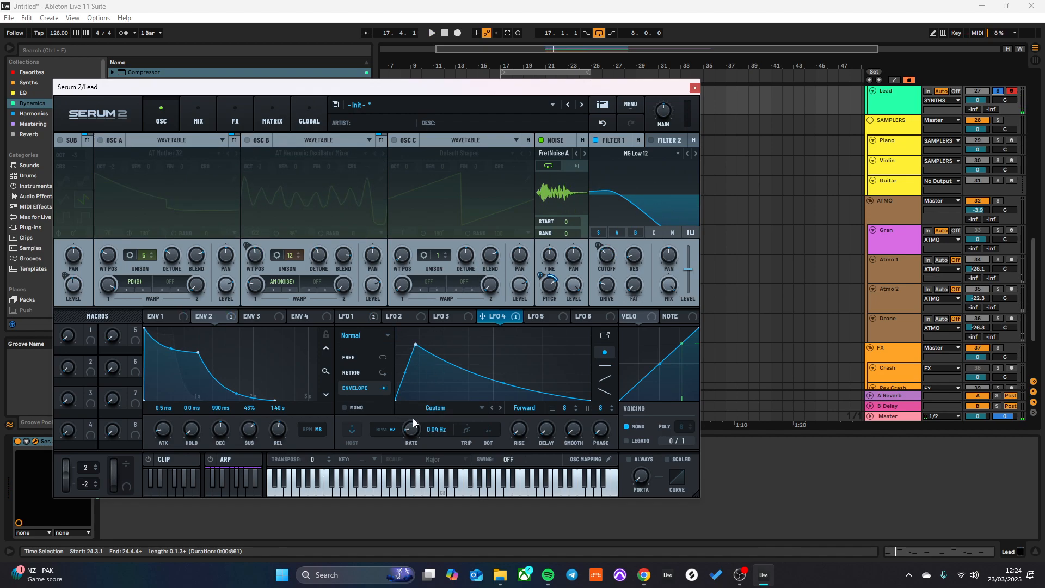
{"action": "left_click_drag", "start_coordinate": [413, 419], "coordinate": [413, 409]}
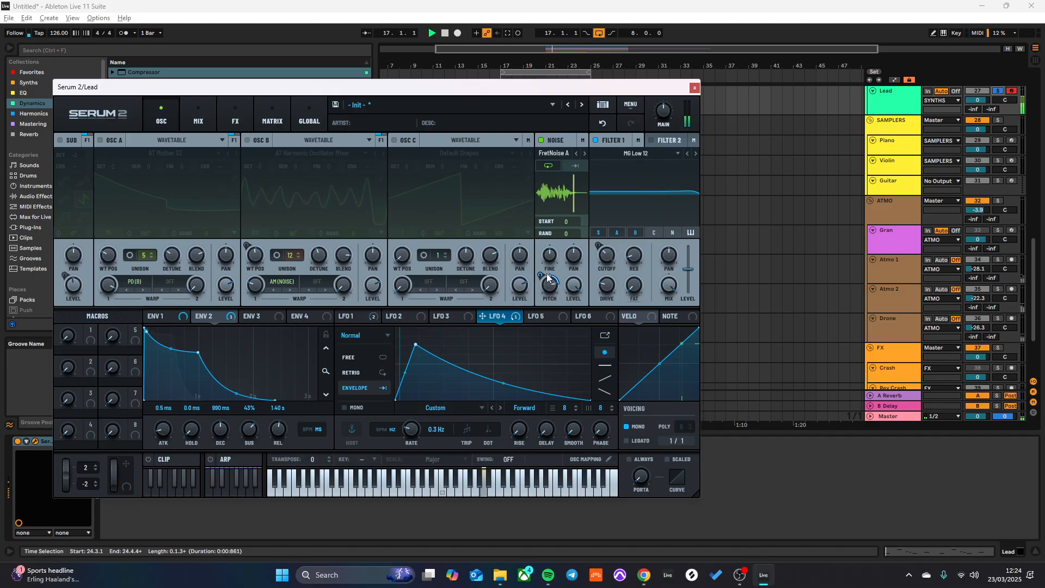
- Adjust Noise Pitch to about 87% while playing the isolated noise oscillator
{"action": "left_click_drag", "start_coordinate": [550, 289], "coordinate": [550, 280]}
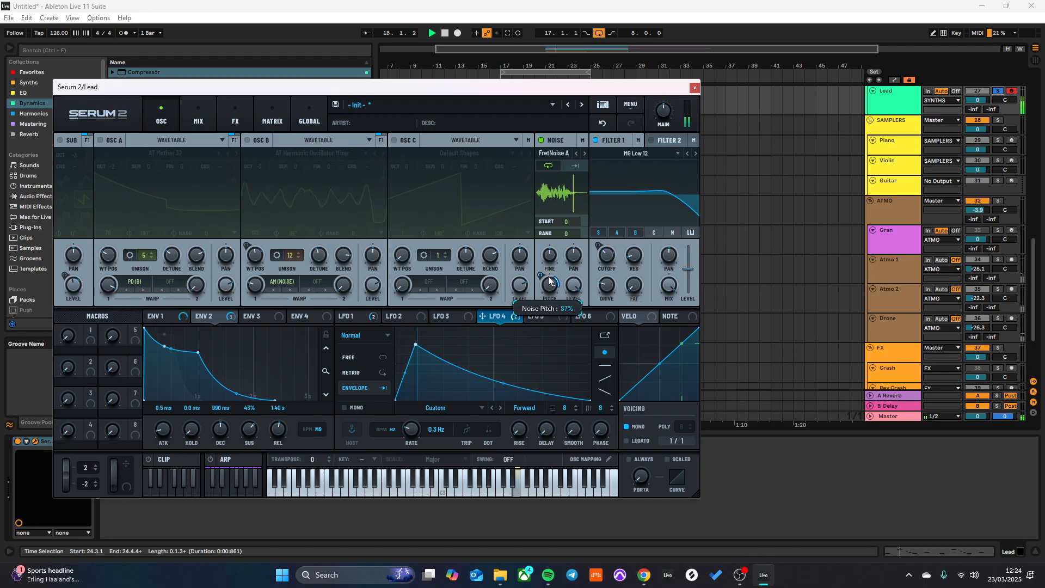
{"action": "key", "text": "space"}
- Reshape LFO 4 into a straight ramp rising from the start to the end of its cycle
{"action": "key", "text": "space"}
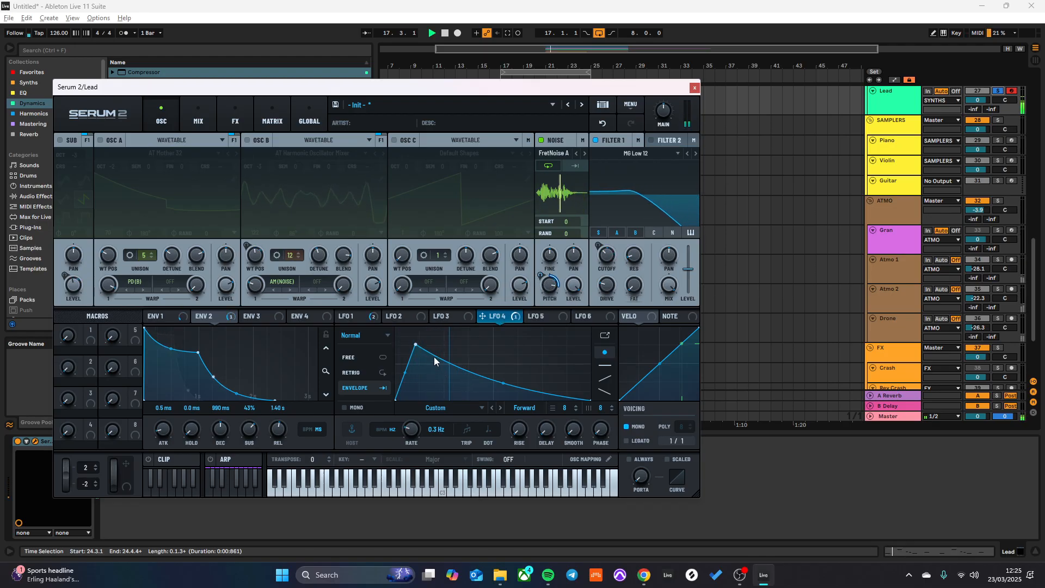
{"action": "key", "text": "space"}
{"action": "left_click_drag", "start_coordinate": [416, 338], "coordinate": [392, 335]}
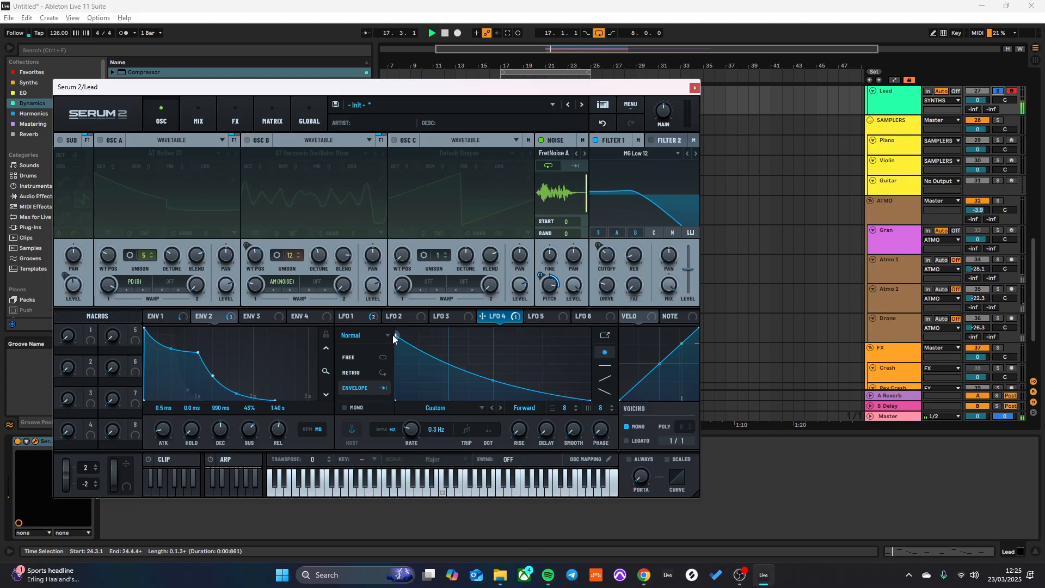
{"action": "key", "text": "space"}
{"action": "left_click_drag", "start_coordinate": [394, 335], "coordinate": [589, 328]}
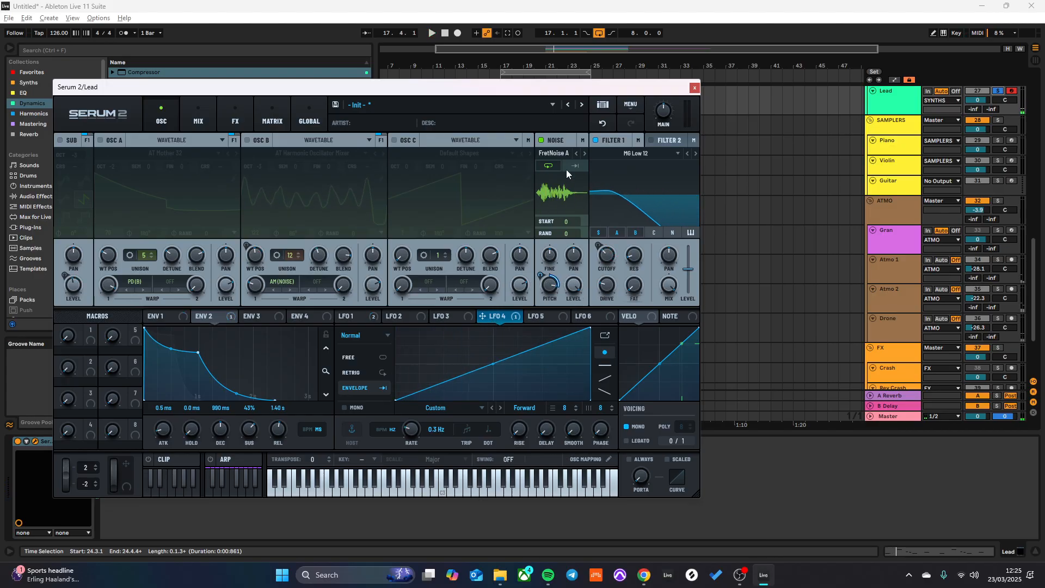
- Turn Osc A and Osc B back on, leaving Osc C switched off
{"action": "left_click", "coordinate": [399, 142]}
{"action": "left_click", "coordinate": [248, 139]}
{"action": "key", "text": "space"}
{"action": "left_click", "coordinate": [99, 139]}
{"action": "left_click", "coordinate": [395, 140]}
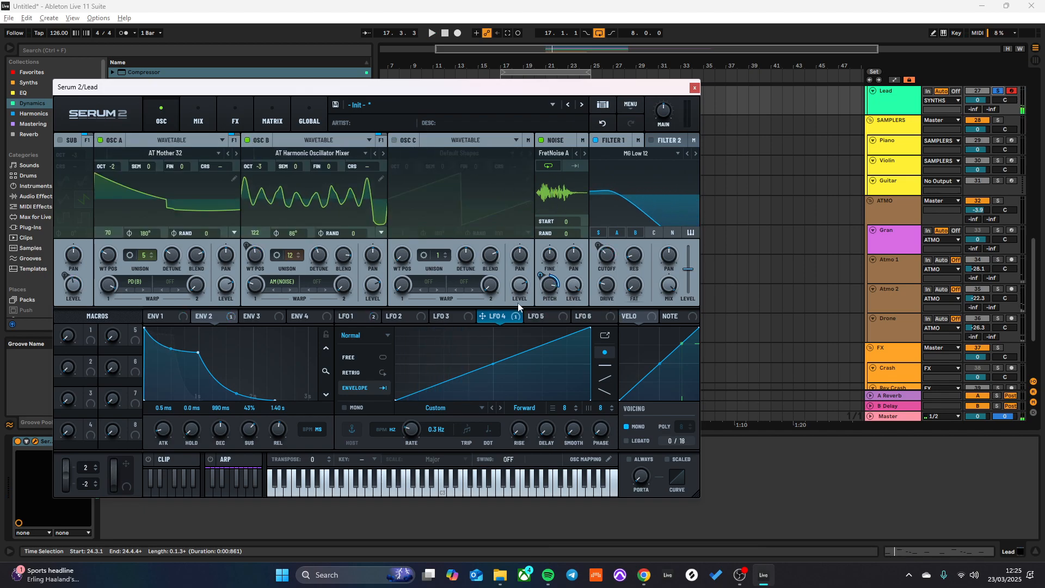
- Modulate the noise level with LFO 4 and readjust the LFO's depth on noise pitch while auditioning
{"action": "left_click_drag", "start_coordinate": [562, 287], "coordinate": [569, 312]}
{"action": "key", "text": "space"}
{"action": "key", "text": "space"}
{"action": "left_click_drag", "start_coordinate": [540, 275], "coordinate": [539, 288]}
{"action": "key", "text": "space"}
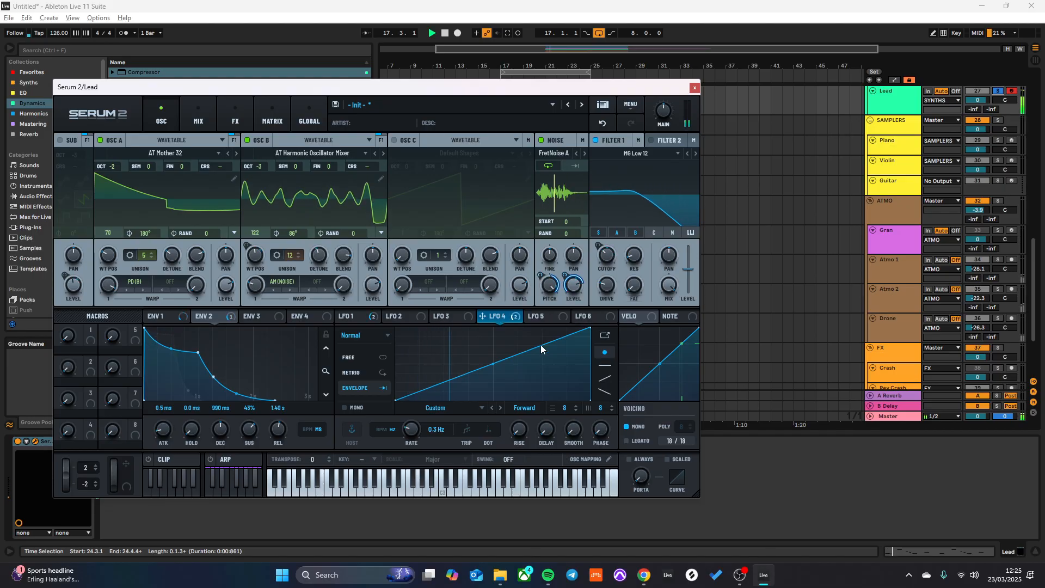
- Set LFO 4's rate to 1.3 Hz, try routing the noise through the filter, and close the Serum window
{"action": "left_click_drag", "start_coordinate": [411, 430], "coordinate": [412, 416]}
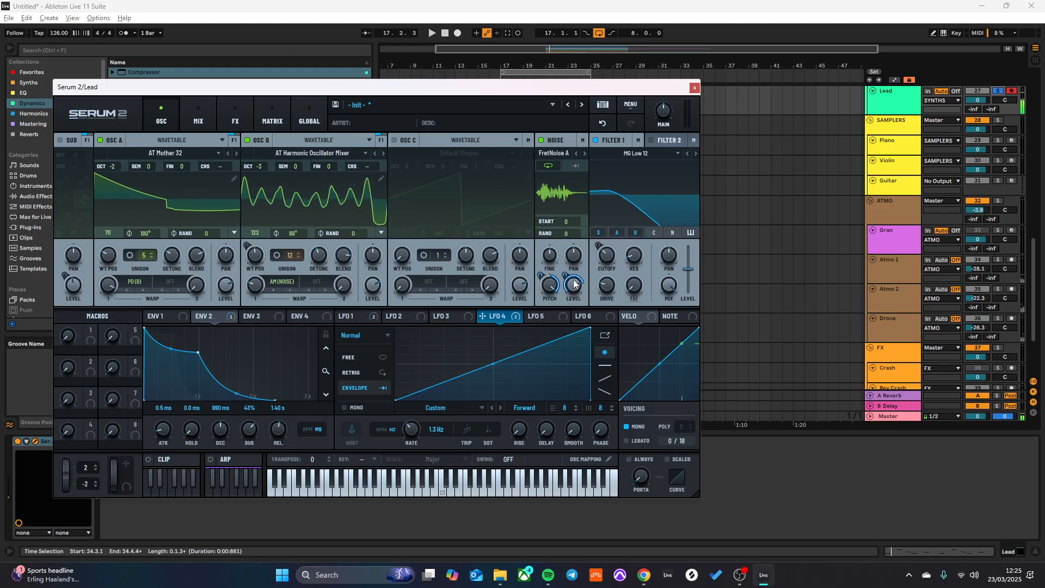
{"action": "left_click", "coordinate": [672, 232]}
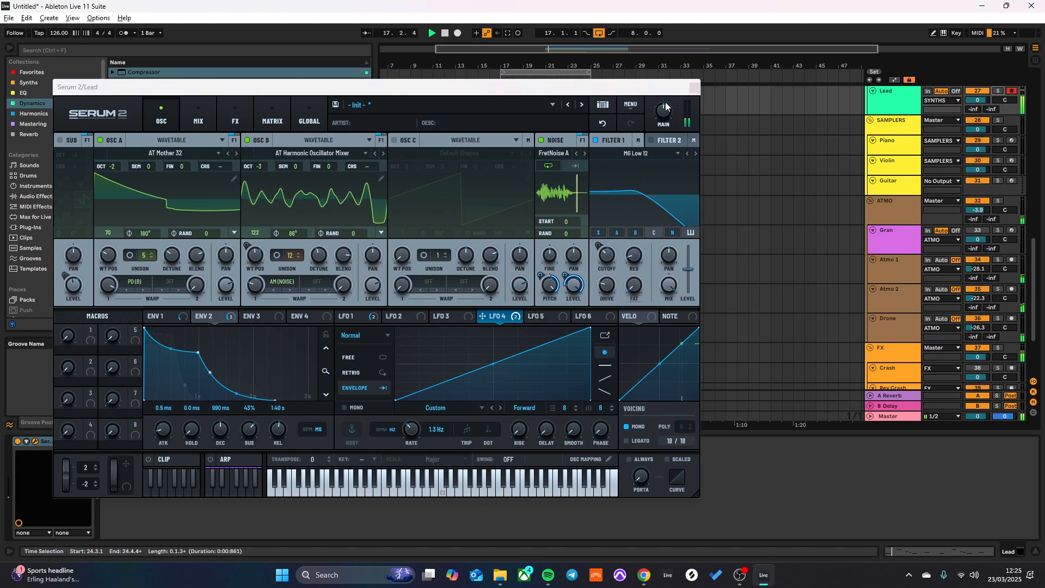
{"action": "left_click", "coordinate": [694, 88]}
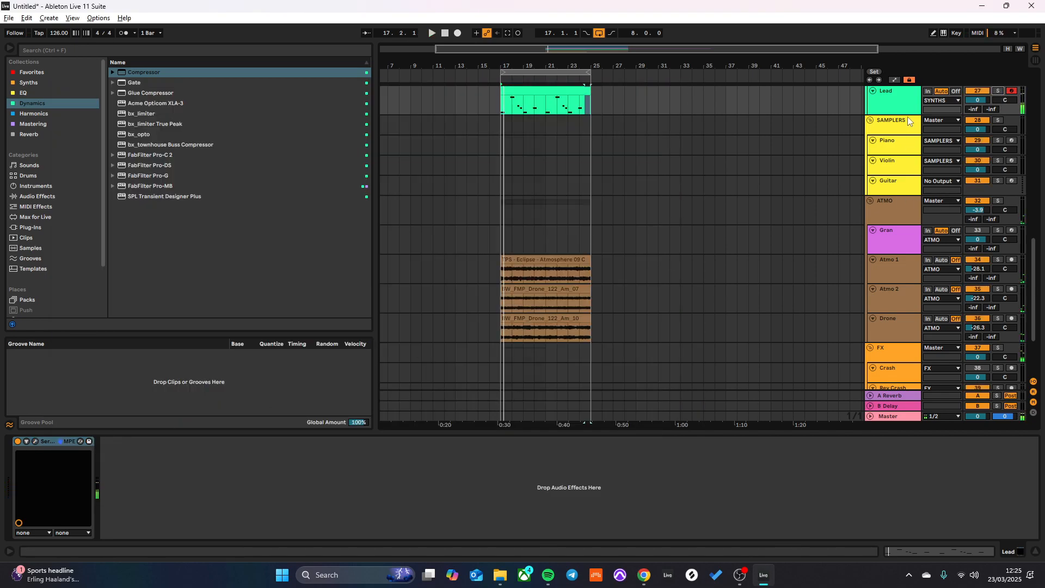
- Delete every note after the first A3 in the Lead clip and extend that A3 to bar 3
{"action": "double_click", "coordinate": [906, 100]}
{"action": "double_click", "coordinate": [515, 91]}
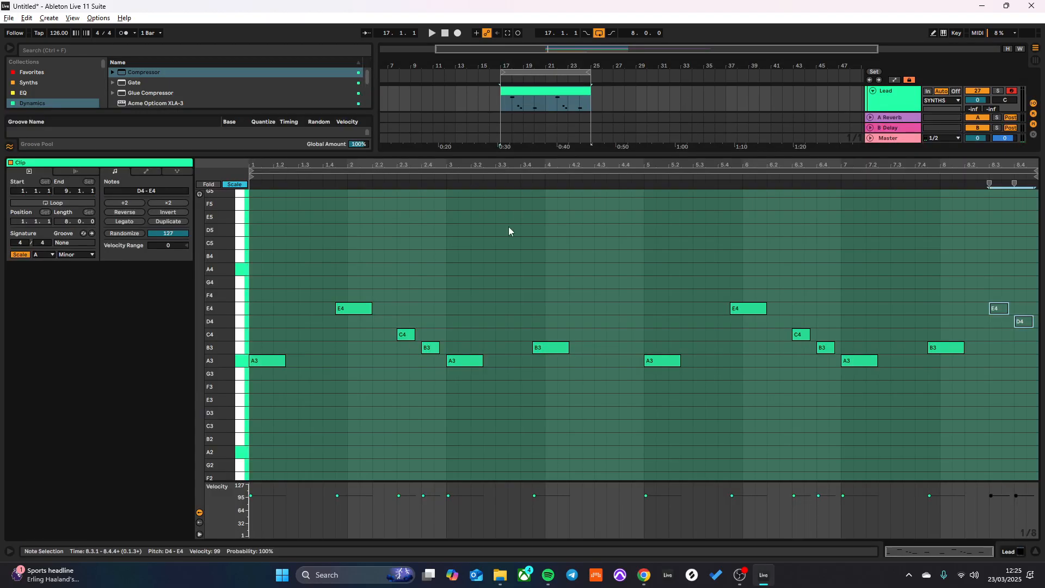
{"action": "left_click_drag", "start_coordinate": [342, 268], "coordinate": [993, 401]}
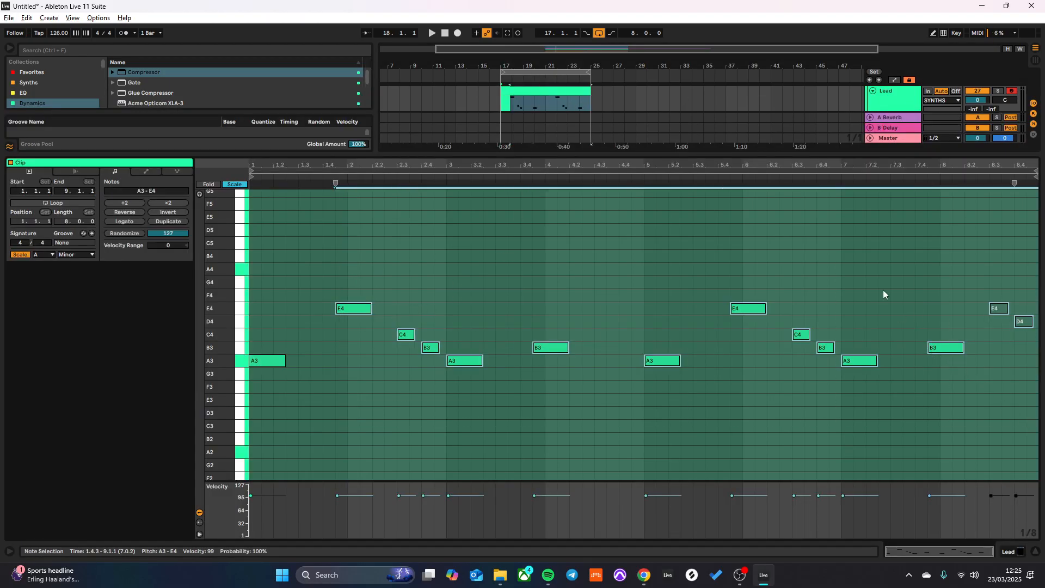
{"action": "key", "text": "Delete"}
{"action": "left_click_drag", "start_coordinate": [283, 353], "coordinate": [446, 350]}
- Audition the sustained A3, enlarge the arrangement area, and show the Lead track's devices
{"action": "key", "text": "space"}
{"action": "left_click_drag", "start_coordinate": [561, 145], "coordinate": [577, 433]}
{"action": "key", "text": "space"}
{"action": "key", "text": "shift+Tab"}
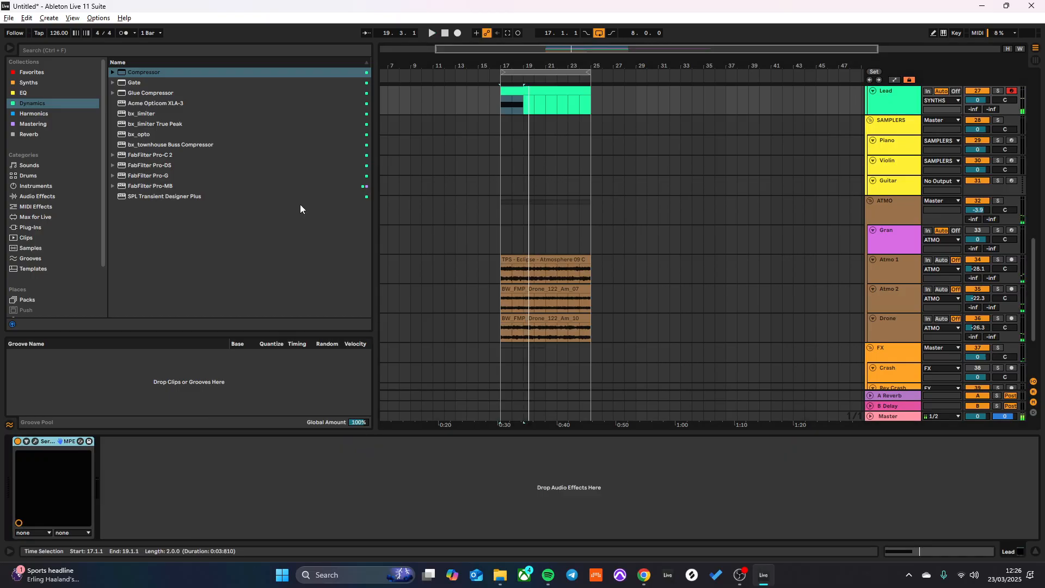
- Replace the Reverb on return track A with ValhallaVintageVerb, start playback, and close the plug-in window
{"action": "left_click", "coordinate": [36, 134]}
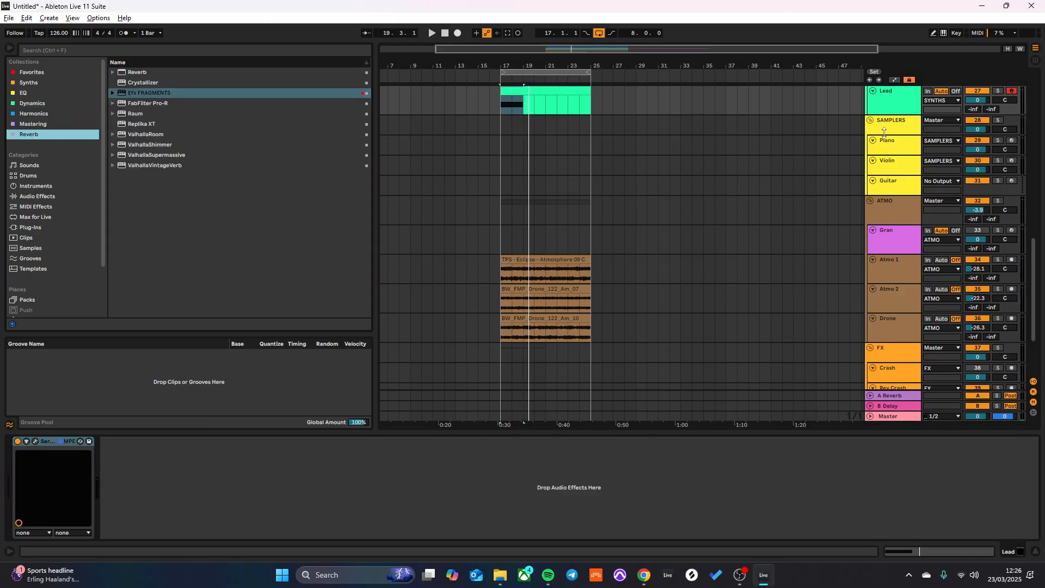
{"action": "left_click", "coordinate": [893, 396]}
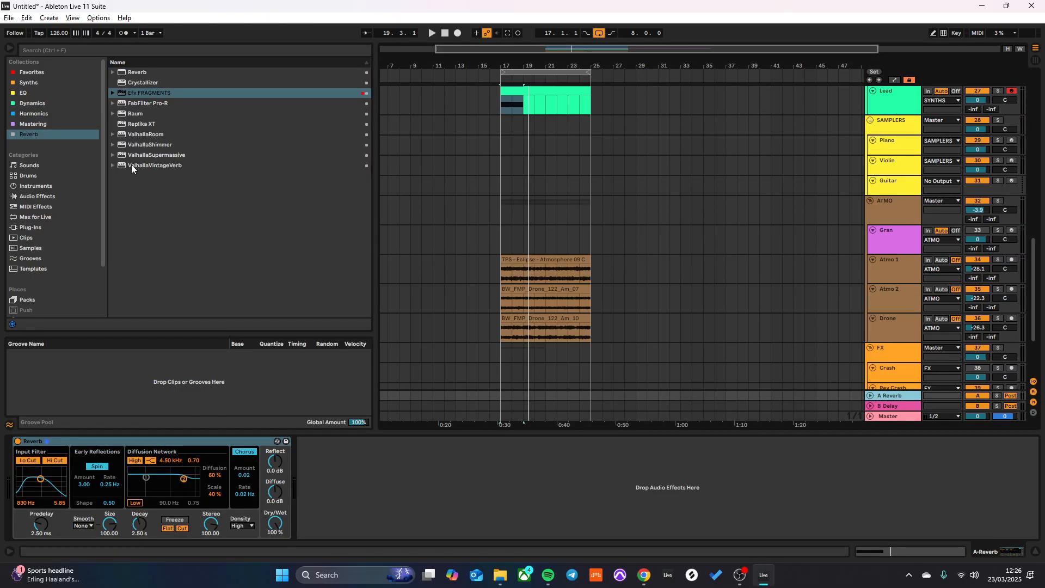
{"action": "left_click_drag", "start_coordinate": [147, 165], "coordinate": [374, 490]}
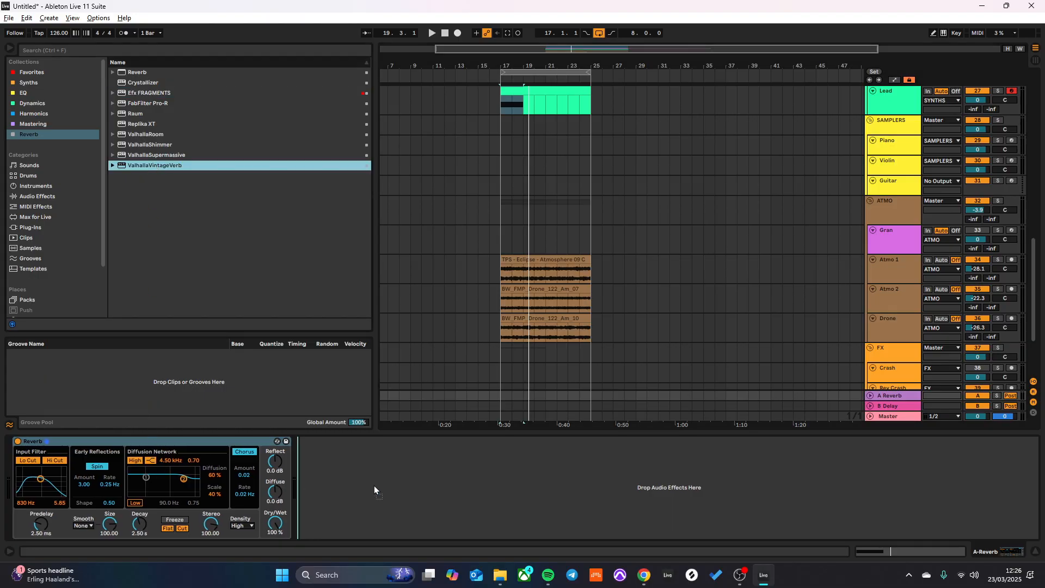
{"action": "left_click_drag", "start_coordinate": [105, 437], "coordinate": [105, 445]}
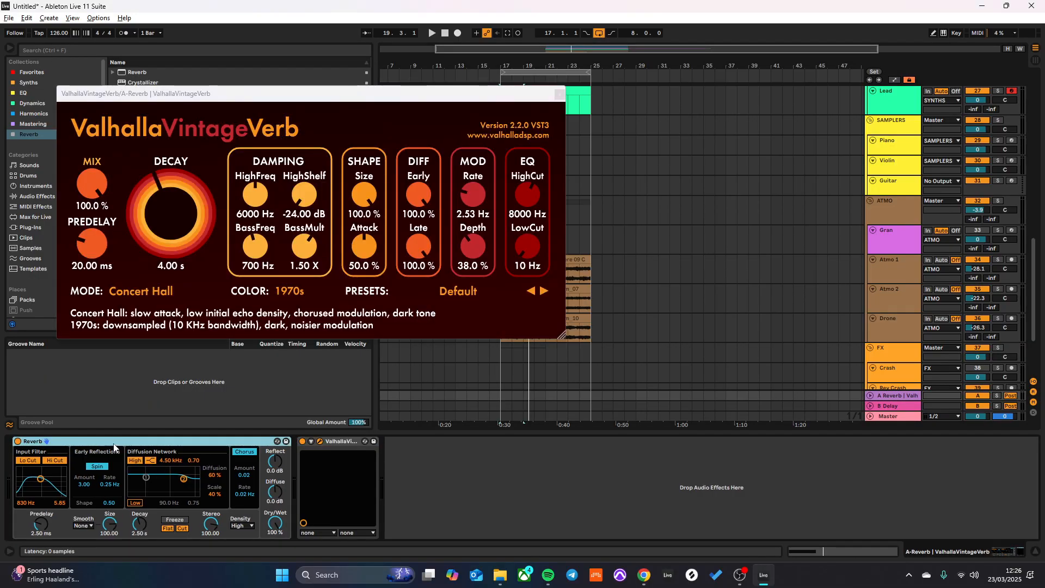
{"action": "key", "text": "Delete"}
{"action": "key", "text": "space"}
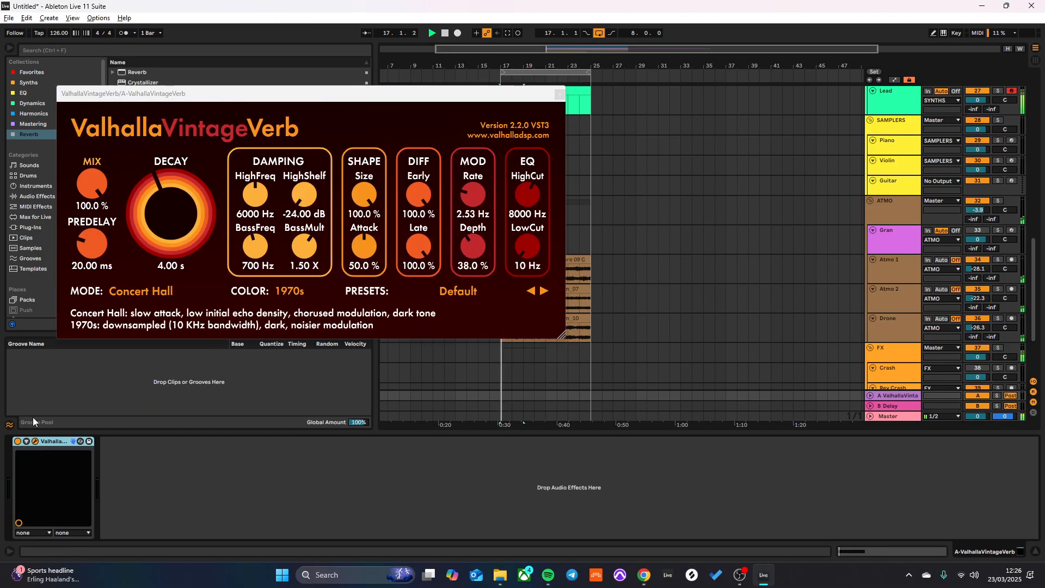
{"action": "left_click", "coordinate": [559, 95]}
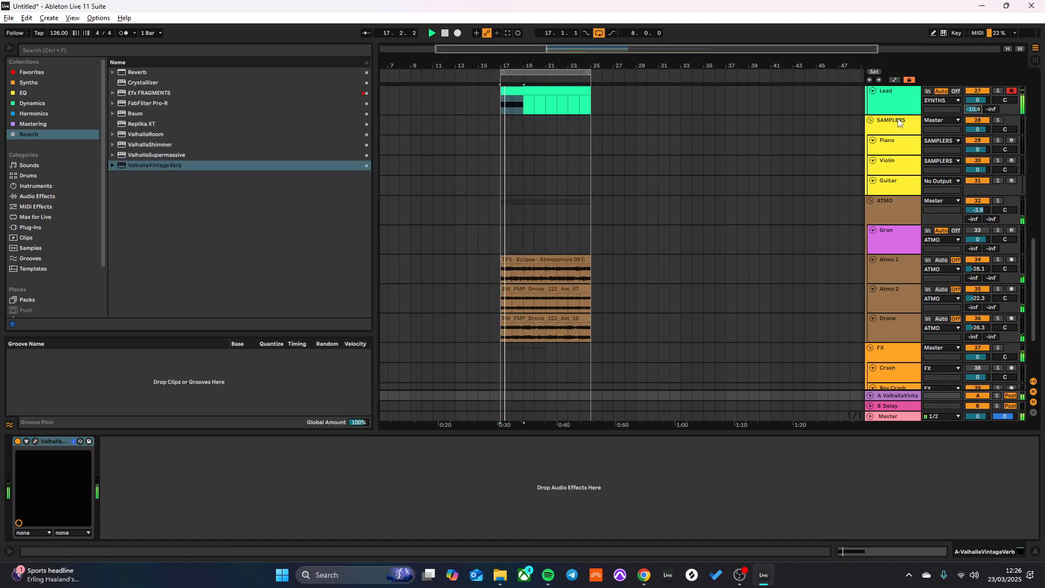
- Enlarge the Lead track and add EQ Eight after Serum 2
{"action": "left_click_drag", "start_coordinate": [920, 115], "coordinate": [898, 179]}
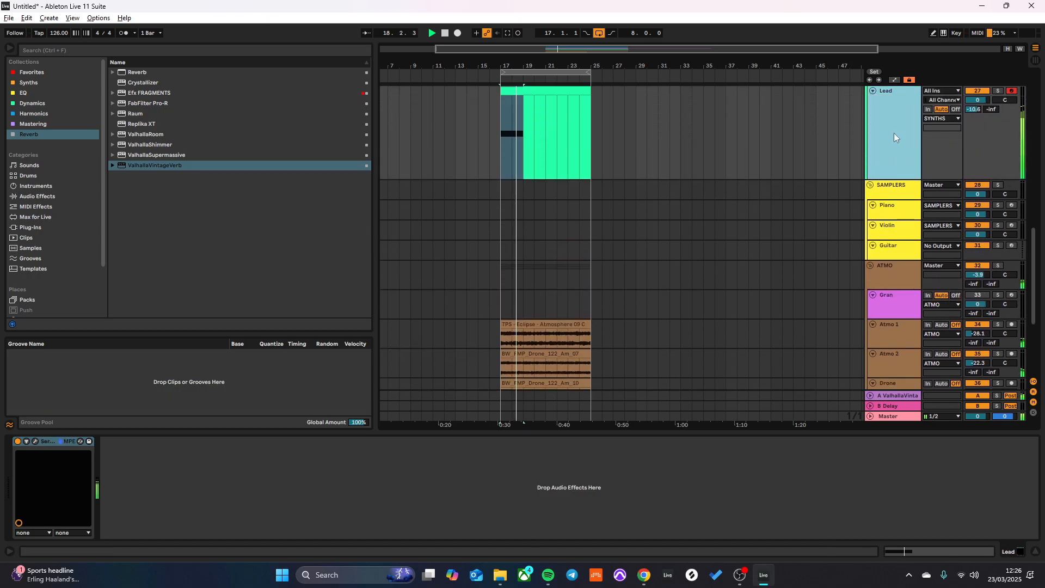
{"action": "key", "text": "space"}
{"action": "left_click", "coordinate": [23, 94]}
{"action": "left_click_drag", "start_coordinate": [143, 93], "coordinate": [148, 101]}
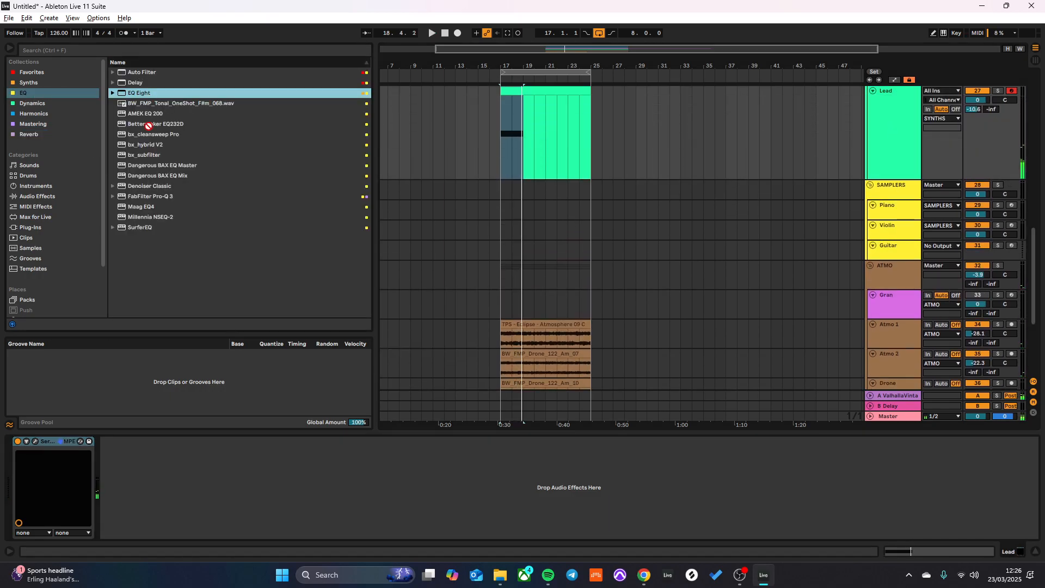
- Copy the kick-sidechained Compressor from the Down sweep track, paste it after the Lead's EQ Eight, and start playback
{"action": "scroll", "coordinate": [684, 299], "scroll_direction": "down", "scroll_amount": 5}
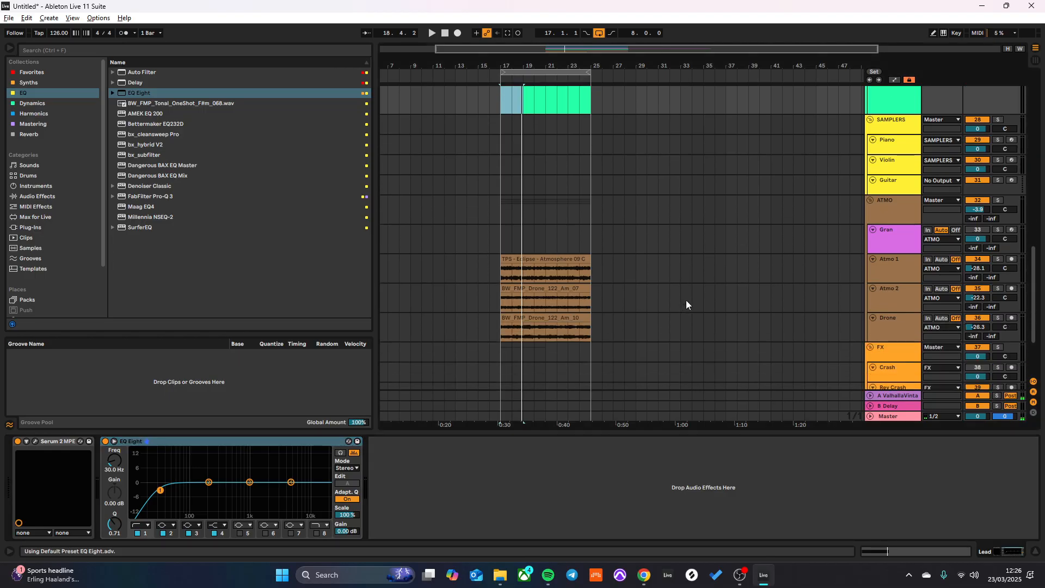
{"action": "left_click", "coordinate": [813, 322]}
{"action": "right_click", "coordinate": [128, 442]}
{"action": "left_click", "coordinate": [166, 331]}
{"action": "right_click", "coordinate": [135, 444]}
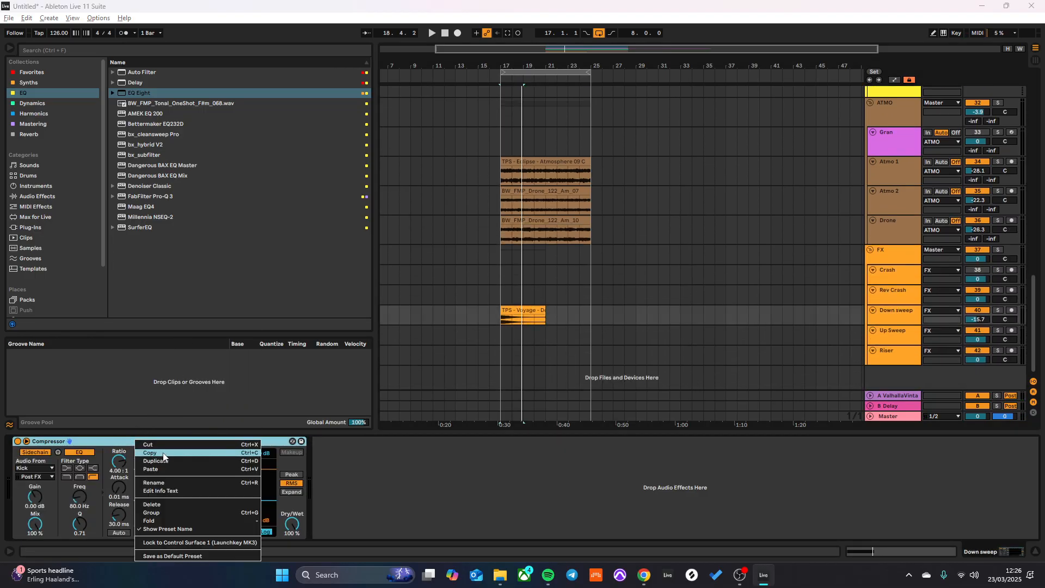
{"action": "left_click", "coordinate": [163, 453]}
{"action": "scroll", "coordinate": [708, 229], "scroll_direction": "up", "scroll_amount": 5}
{"action": "left_click", "coordinate": [883, 152]}
{"action": "left_click", "coordinate": [591, 472]}
{"action": "key", "text": "ctrl+v"}
{"action": "key", "text": "space"}
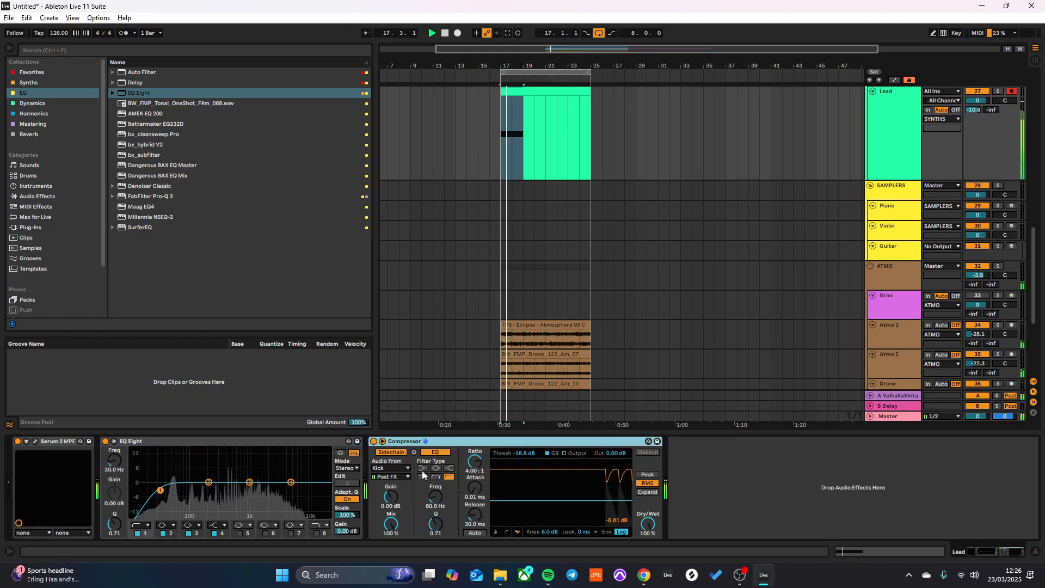
- Lower the Lead Compressor's threshold to -21.4 dB and set EQ Eight's low cut to 199 Hz and high cut to 1.32 kHz
{"action": "left_click_drag", "start_coordinate": [522, 454], "coordinate": [523, 464]}
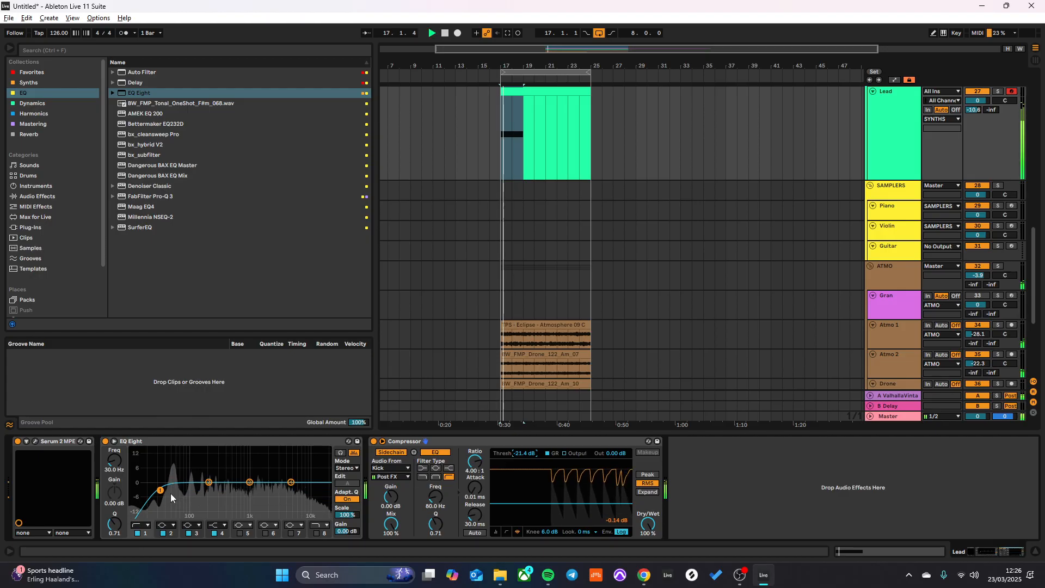
{"action": "left_click_drag", "start_coordinate": [160, 491], "coordinate": [205, 490]}
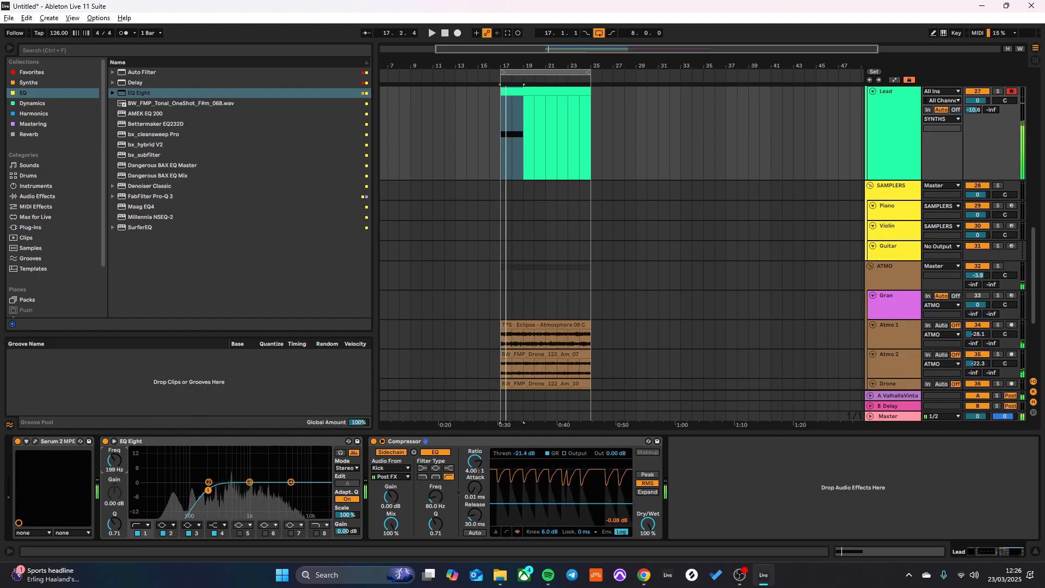
{"action": "left_click", "coordinate": [316, 533]}
{"action": "left_click_drag", "start_coordinate": [324, 492], "coordinate": [256, 490]}
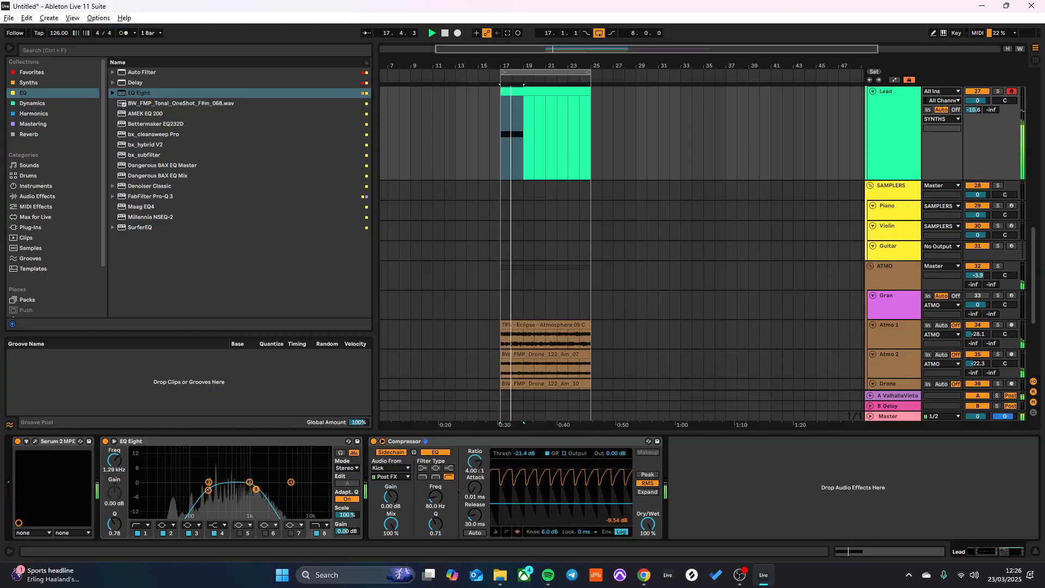
- Open the Lead clip in an enlarged note editor and shorten its A3 note to one bar
{"action": "left_click", "coordinate": [525, 91]}
{"action": "left_click_drag", "start_coordinate": [432, 433], "coordinate": [441, 171]}
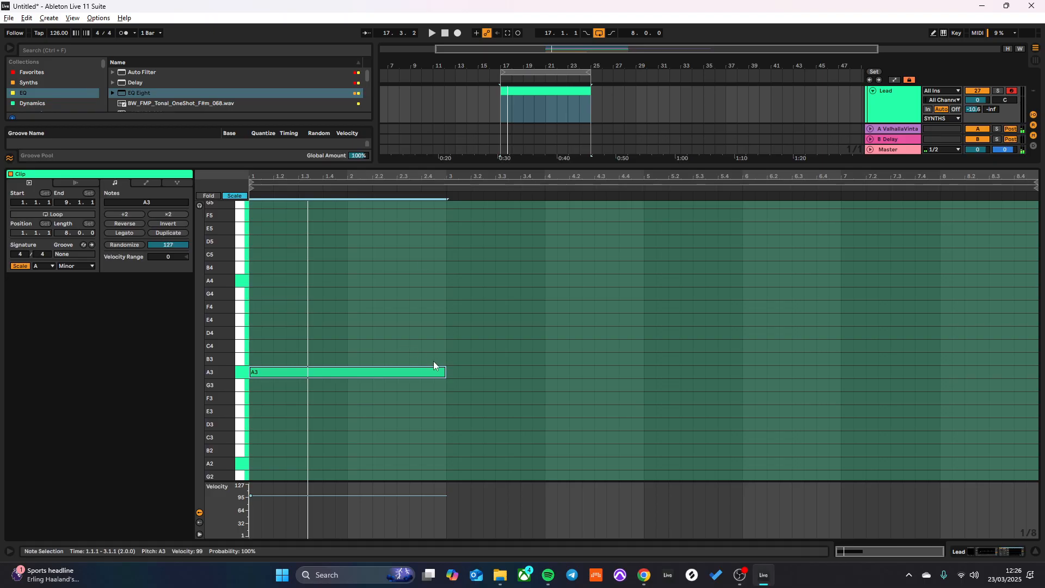
{"action": "key", "text": "space"}
{"action": "left_click_drag", "start_coordinate": [445, 372], "coordinate": [343, 390]}
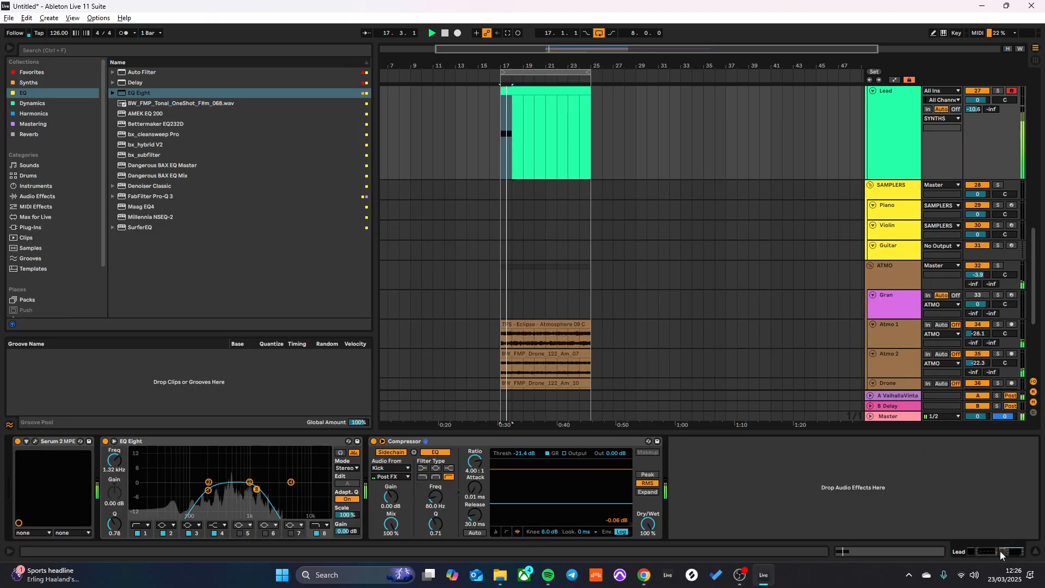
- Open the Lead's Serum 2 and lengthen the decay of both Env 2 and Env 1
{"action": "key", "text": "shift+Tab"}
{"action": "left_click", "coordinate": [35, 441]}
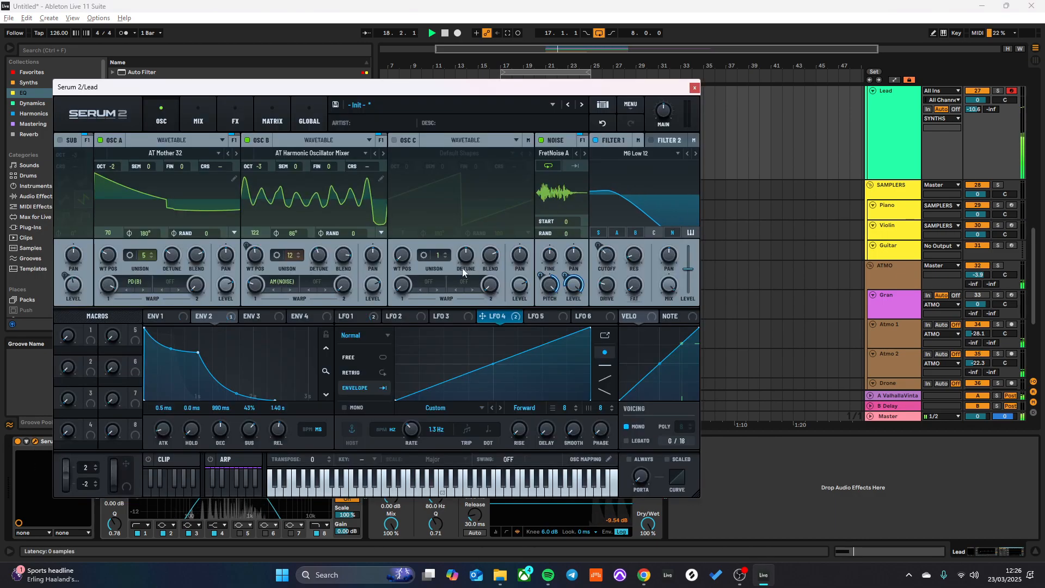
{"action": "left_click_drag", "start_coordinate": [204, 353], "coordinate": [235, 361]}
{"action": "key", "text": "space"}
{"action": "left_click", "coordinate": [162, 316]}
{"action": "left_click_drag", "start_coordinate": [174, 340], "coordinate": [242, 355]}
- Set Env 2 to about 2.19 s decay and 38% sustain, extend Env 1's decay to about 2.14 s, and close Serum 2
{"action": "left_click", "coordinate": [207, 317]}
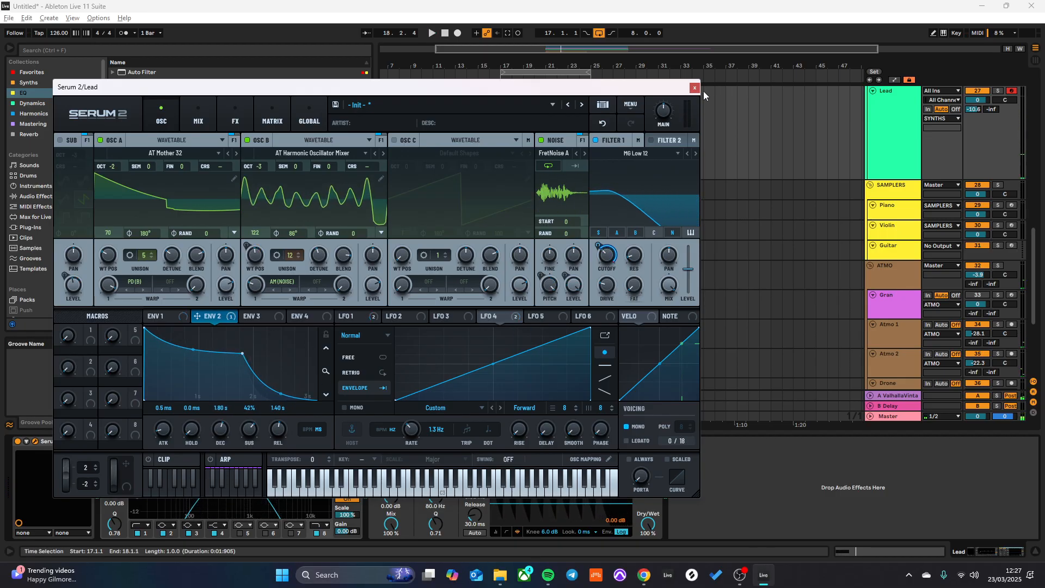
{"action": "key", "text": "space"}
{"action": "left_click_drag", "start_coordinate": [242, 353], "coordinate": [265, 355]}
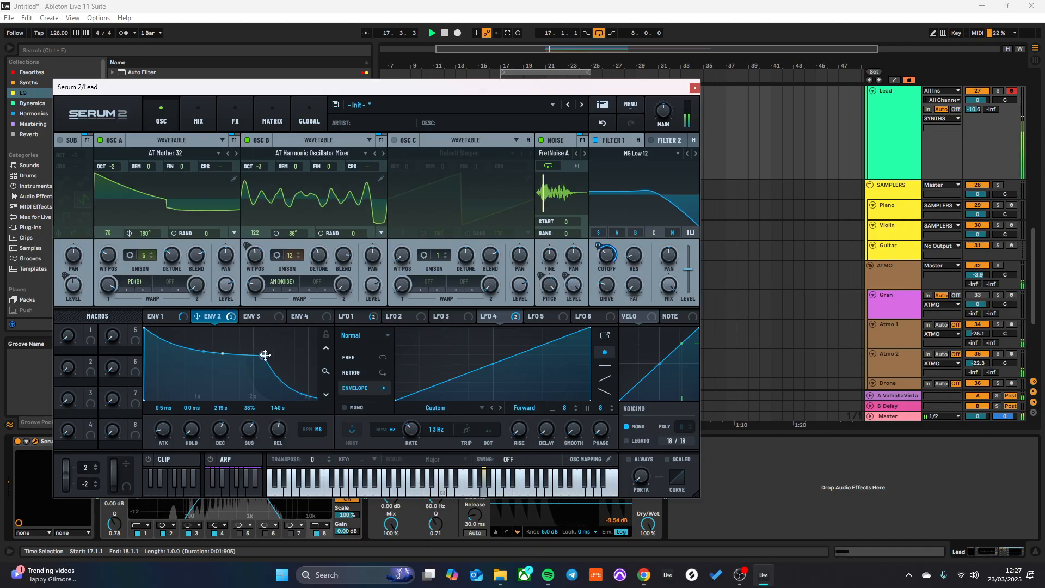
{"action": "left_click", "coordinate": [157, 317]}
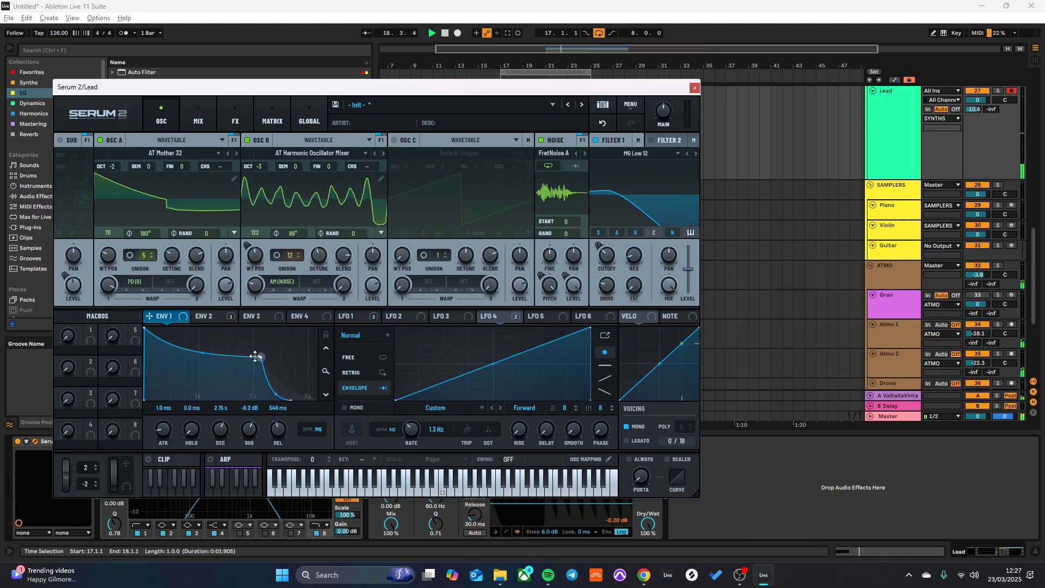
{"action": "key", "text": "space"}
{"action": "left_click", "coordinate": [695, 87]}
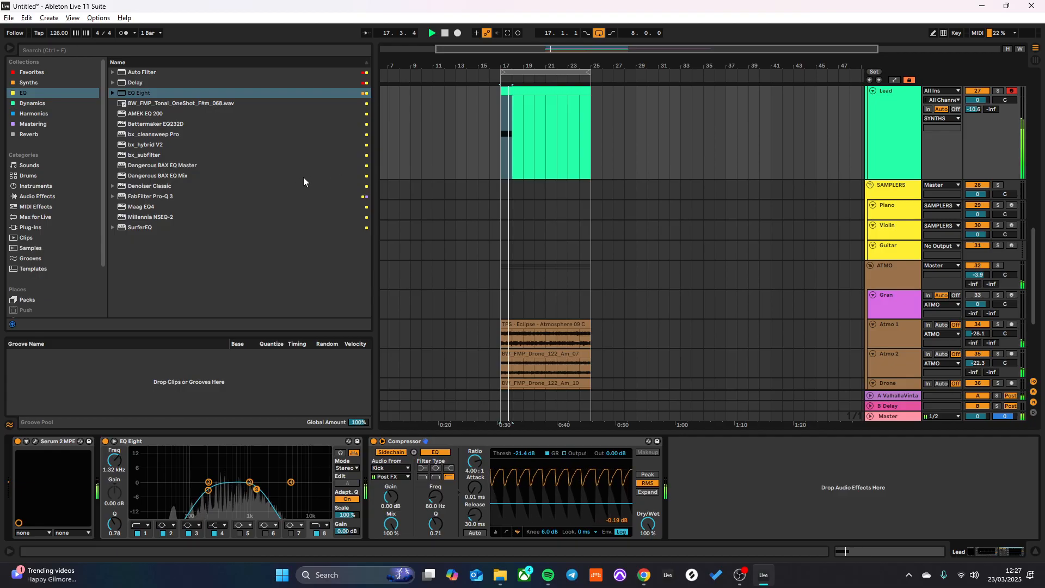
- Extend the Lead clip's A3 note to two bars and restart playback
{"action": "double_click", "coordinate": [507, 92]}
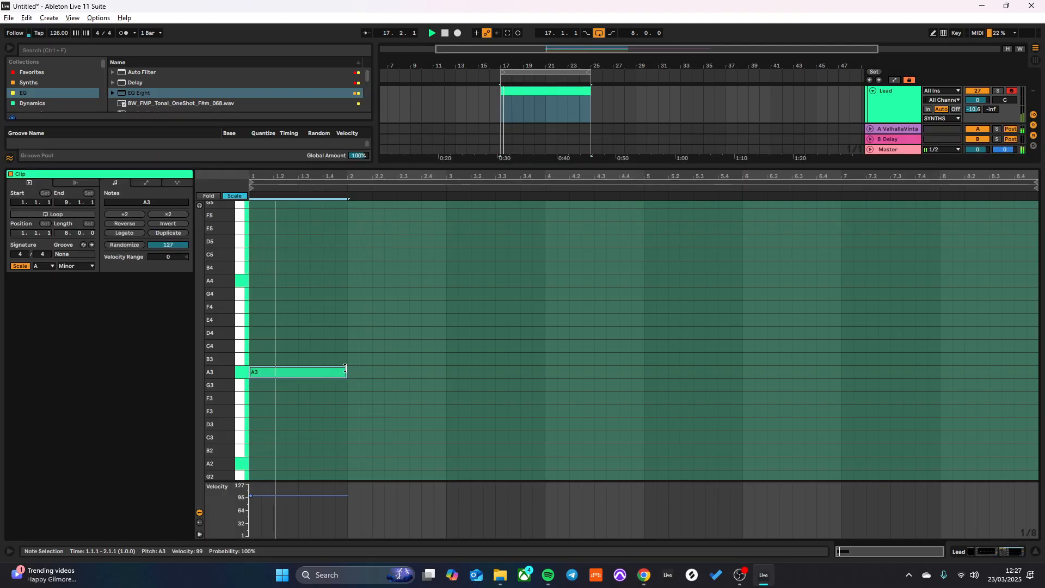
{"action": "left_click_drag", "start_coordinate": [358, 369], "coordinate": [447, 368]}
{"action": "key", "text": "space"}
{"action": "key", "text": "space"}
- Reopen the Lead's Serum 2, set Env 1's release to about 2.01 s during playback, and close the plug-in window
{"action": "double_click", "coordinate": [884, 105]}
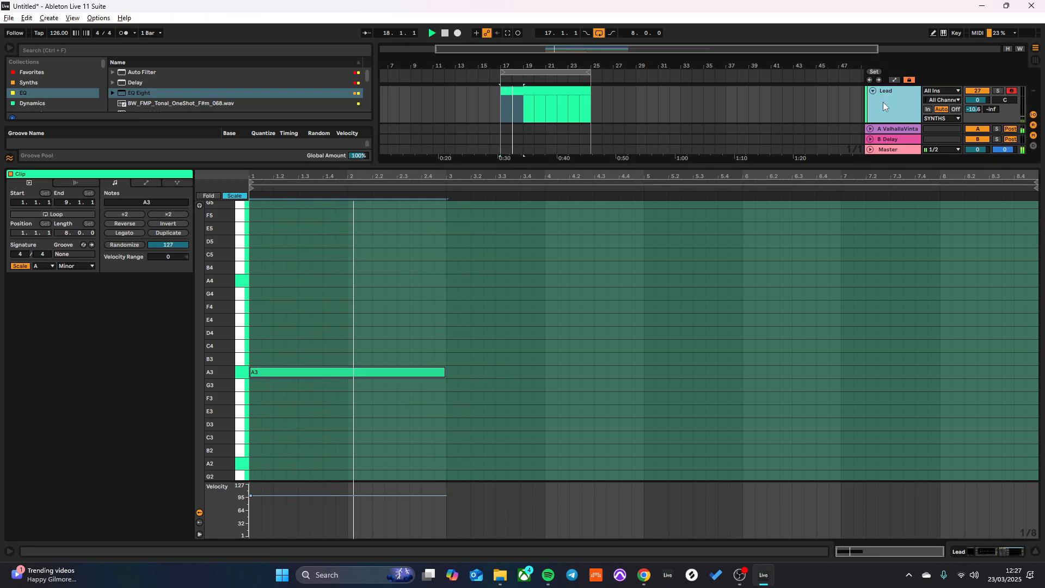
{"action": "left_click", "coordinate": [35, 441]}
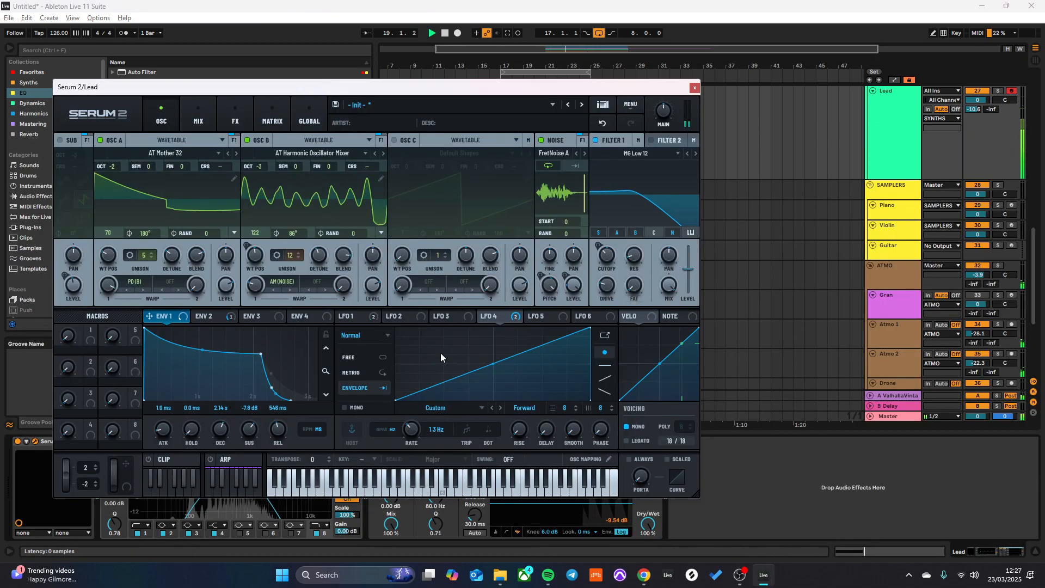
{"action": "key", "text": "space"}
{"action": "left_click", "coordinate": [213, 316]}
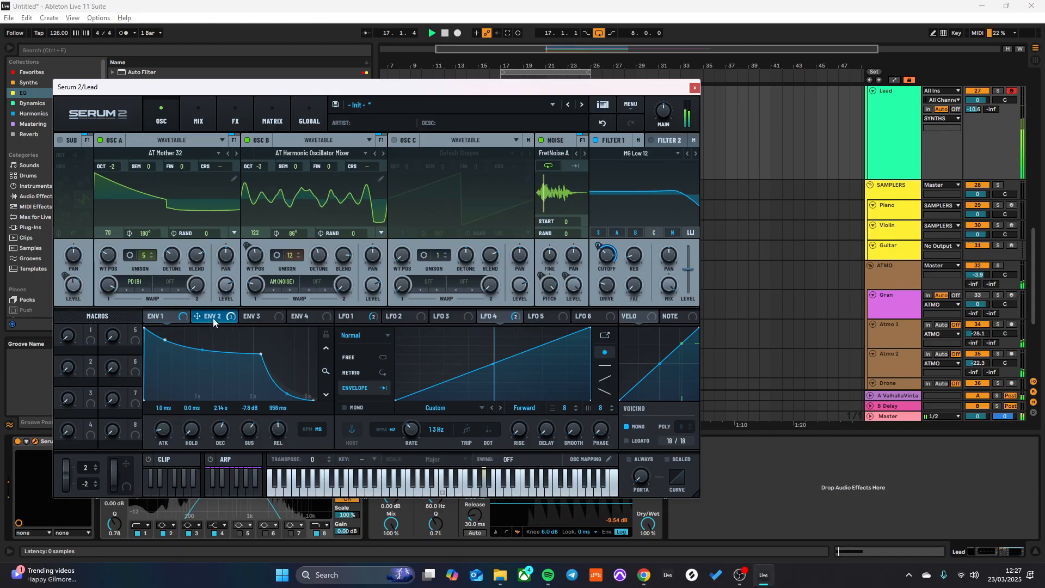
{"action": "left_click", "coordinate": [179, 318]}
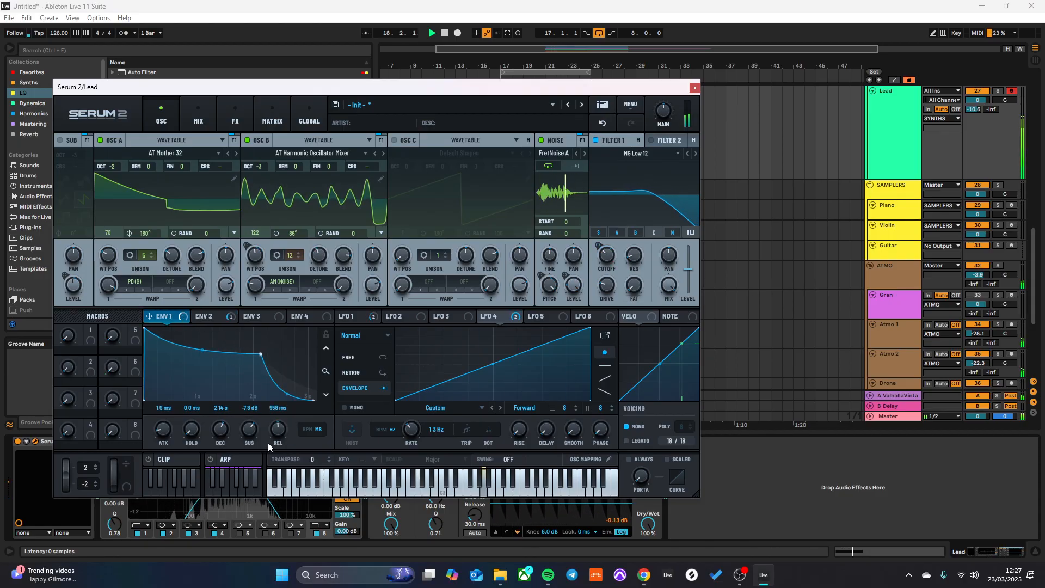
{"action": "left_click_drag", "start_coordinate": [276, 419], "coordinate": [277, 417]}
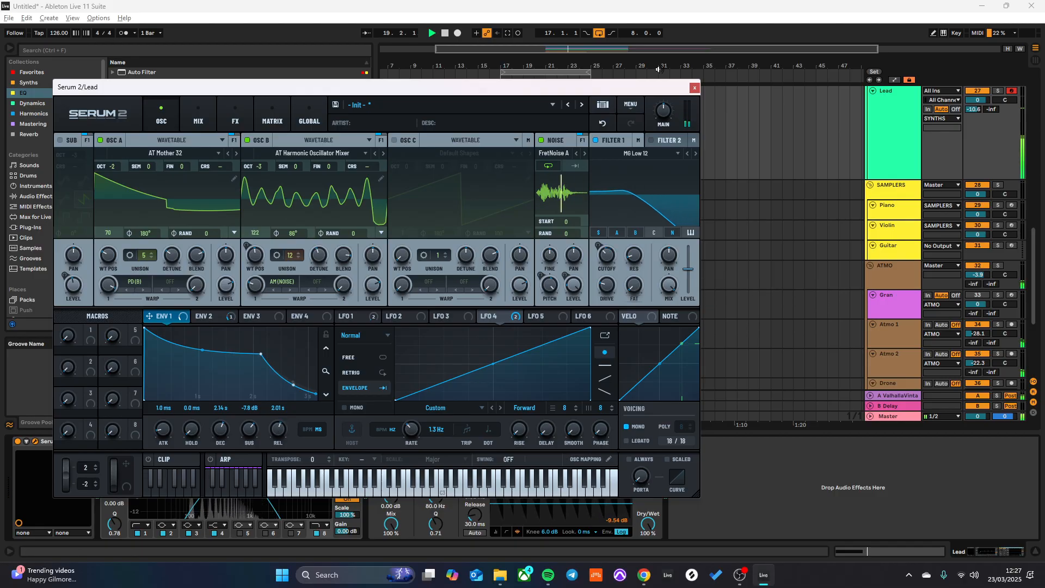
{"action": "left_click", "coordinate": [694, 88]}
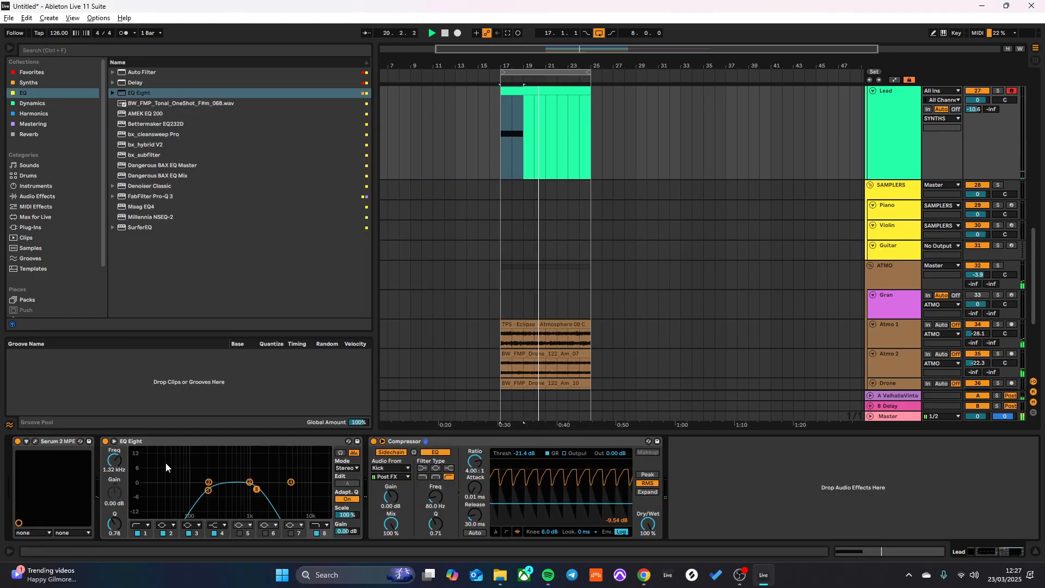
- Adjust the Filter 1 cutoff slightly in the Lead's Serum 2 and close the plug-in window
{"action": "left_click", "coordinate": [31, 441]}
{"action": "key", "text": "space"}
{"action": "mouse_move", "coordinate": [598, 256]}
{"action": "left_mouse_down"}
{"action": "mouse_move", "coordinate": [616, 207]}
{"action": "mouse_move", "coordinate": [616, 292]}
{"action": "mouse_move", "coordinate": [611, 268]}
{"action": "left_mouse_up"}
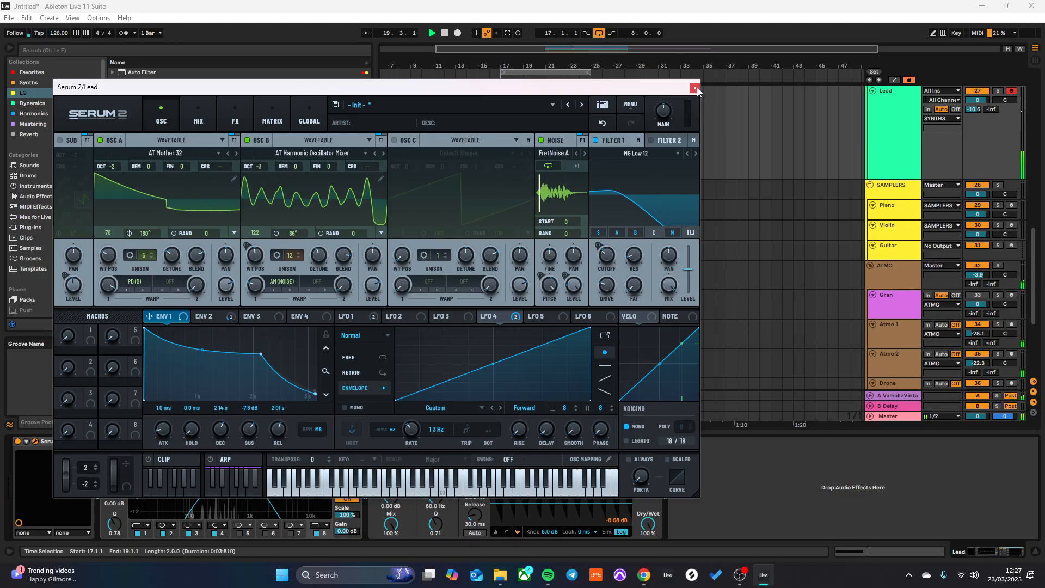
{"action": "left_click", "coordinate": [695, 87]}
- Insert Delay between the Lead's EQ Eight and Compressor with 73% feedback, Ping Pong on, and 32% Dry/Wet
{"action": "left_click", "coordinate": [39, 73]}
{"action": "mouse_move", "coordinate": [145, 98]}
{"action": "left_mouse_down"}
{"action": "mouse_move", "coordinate": [418, 437]}
{"action": "mouse_move", "coordinate": [352, 500]}
{"action": "left_mouse_up"}
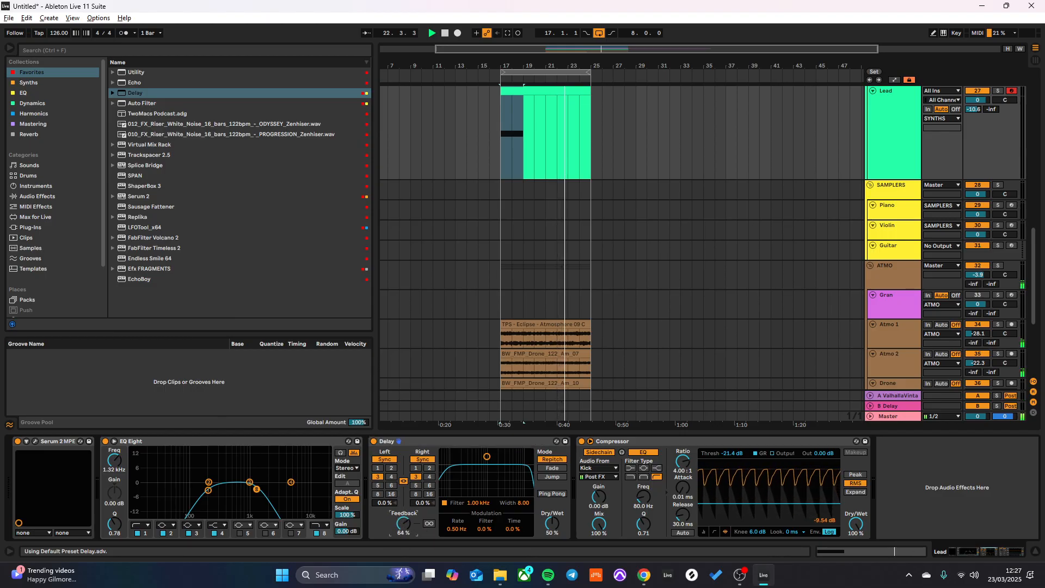
{"action": "left_click_drag", "start_coordinate": [403, 523], "coordinate": [403, 517]}
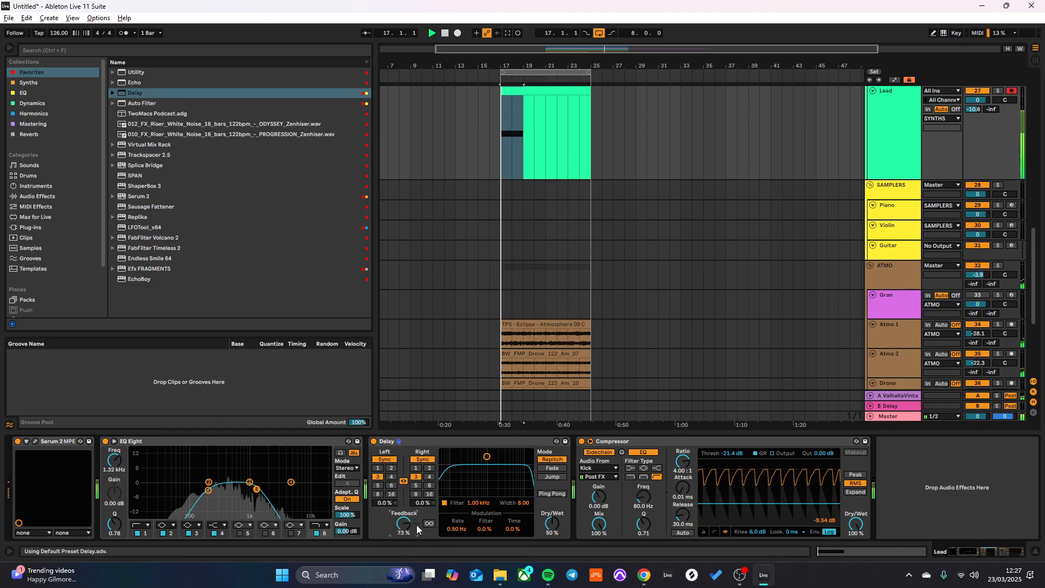
{"action": "left_click", "coordinate": [559, 493]}
{"action": "left_click_drag", "start_coordinate": [552, 524], "coordinate": [552, 535]}
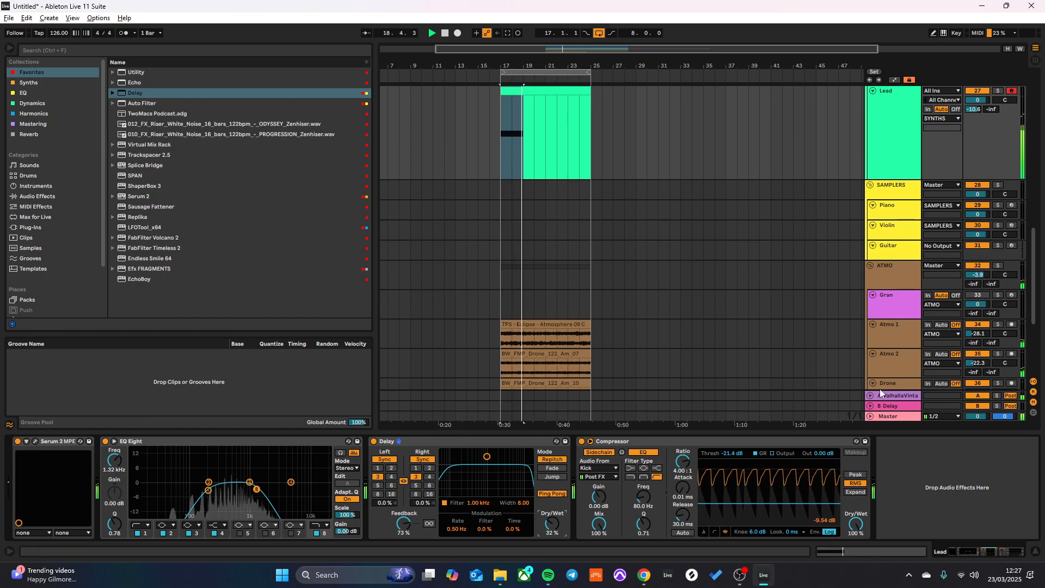
- Set the Lead track's volume to -3.9 dB, show its devices, and raise EQ Eight's high cut to 5.99 kHz
{"action": "left_click_drag", "start_coordinate": [904, 434], "coordinate": [900, 478]}
{"action": "scroll", "coordinate": [801, 178], "scroll_direction": "up", "scroll_amount": 1}
{"action": "scroll", "coordinate": [896, 155], "scroll_direction": "down", "scroll_amount": 6}
{"action": "left_click", "coordinate": [893, 126]}
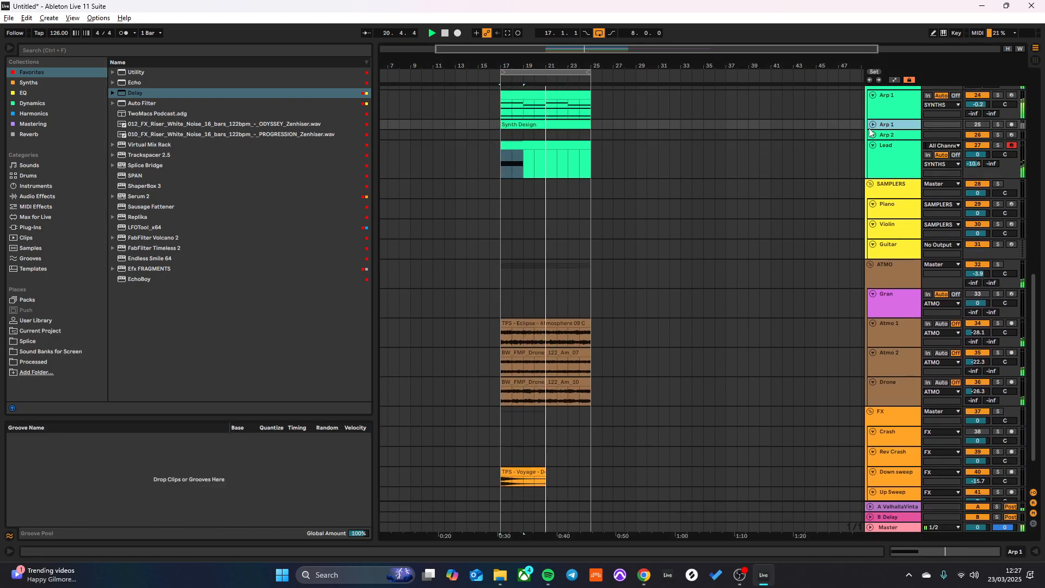
{"action": "key", "text": "space"}
{"action": "left_click_drag", "start_coordinate": [977, 155], "coordinate": [977, 158]}
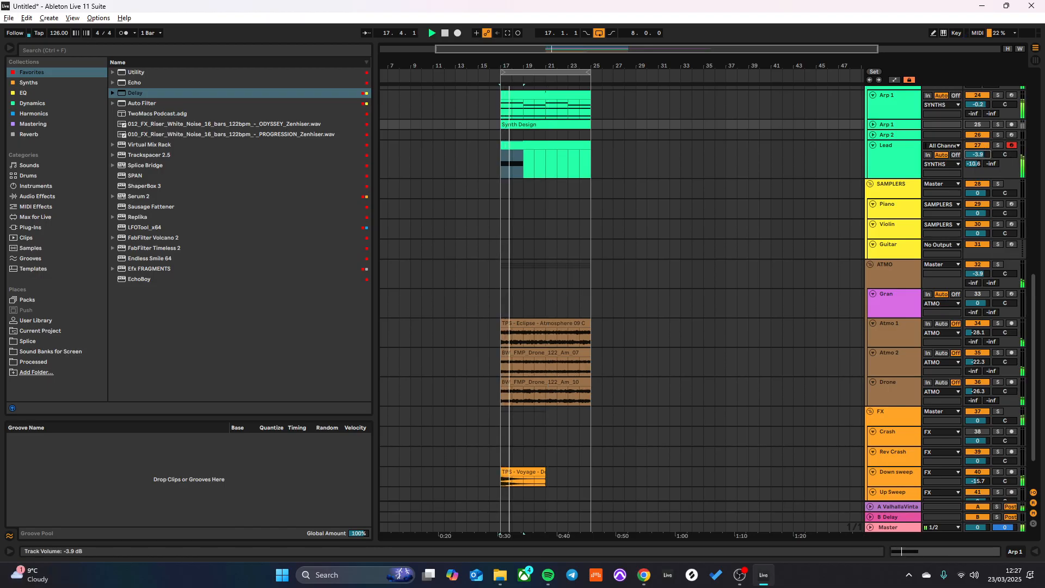
{"action": "double_click", "coordinate": [925, 143]}
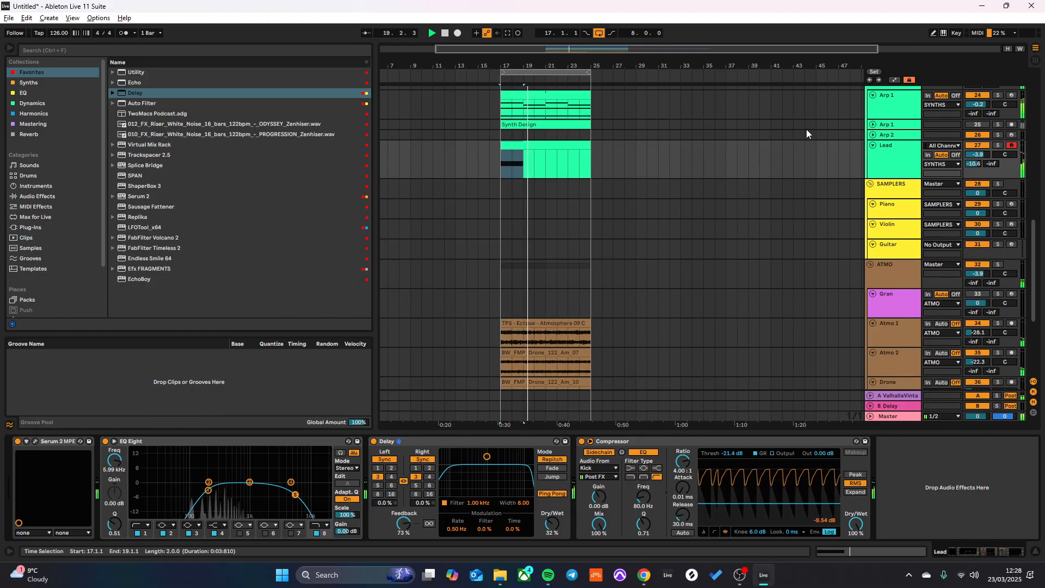
- Delete the second Arp 1 track holding the Synth Design clip and unfold the Arp 2 track
{"action": "left_click", "coordinate": [873, 124]}
{"action": "left_click", "coordinate": [909, 139]}
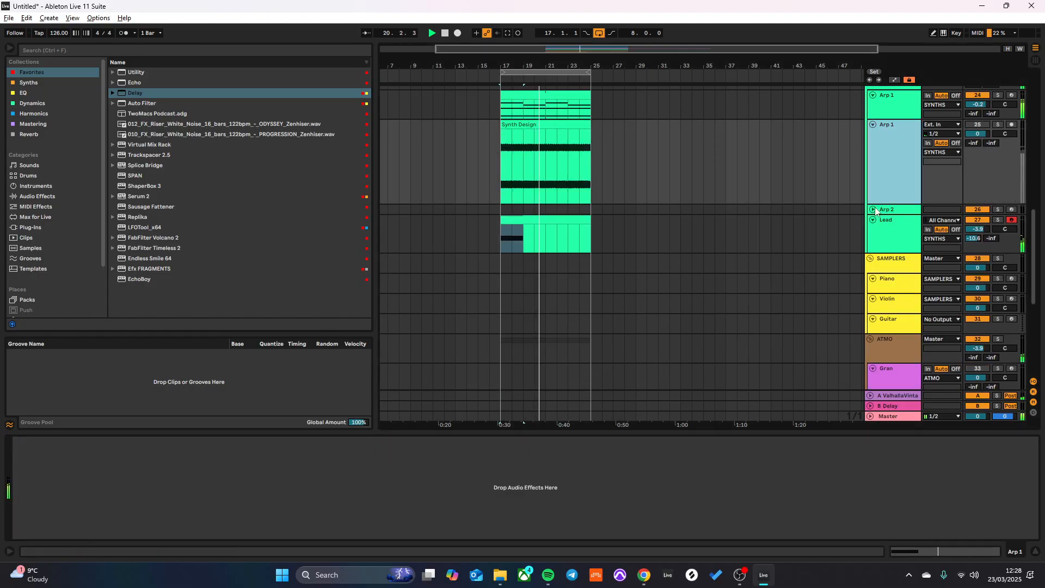
{"action": "key", "text": "Delete"}
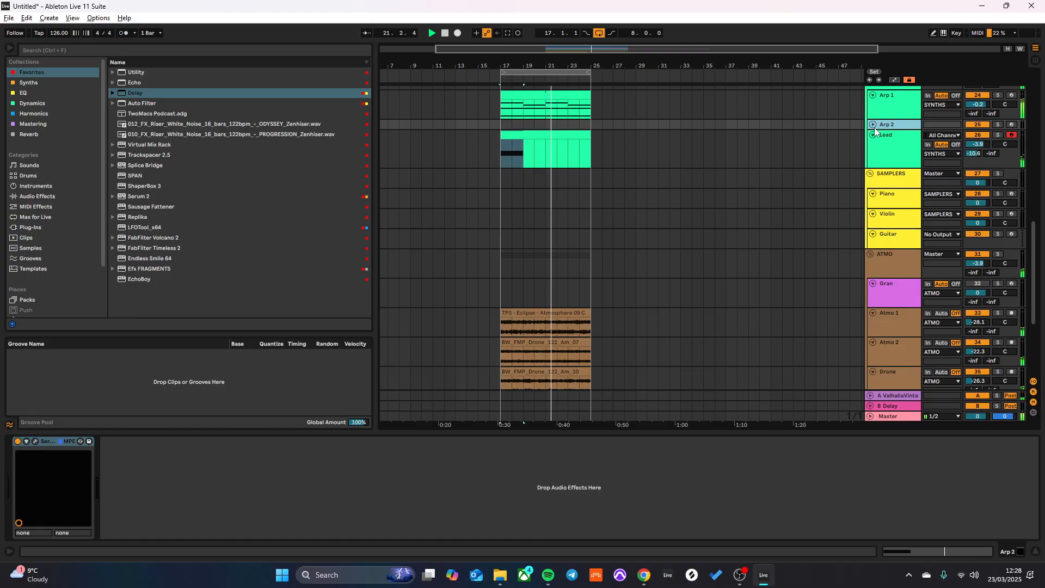
{"action": "left_click", "coordinate": [873, 125]}
- Open Serum 2 on Arp 2, restart playback, and arm the Arp 2 track for recording
{"action": "scroll", "coordinate": [602, 260], "scroll_direction": "down", "scroll_amount": 2}
{"action": "scroll", "coordinate": [601, 260], "scroll_direction": "up", "scroll_amount": 3}
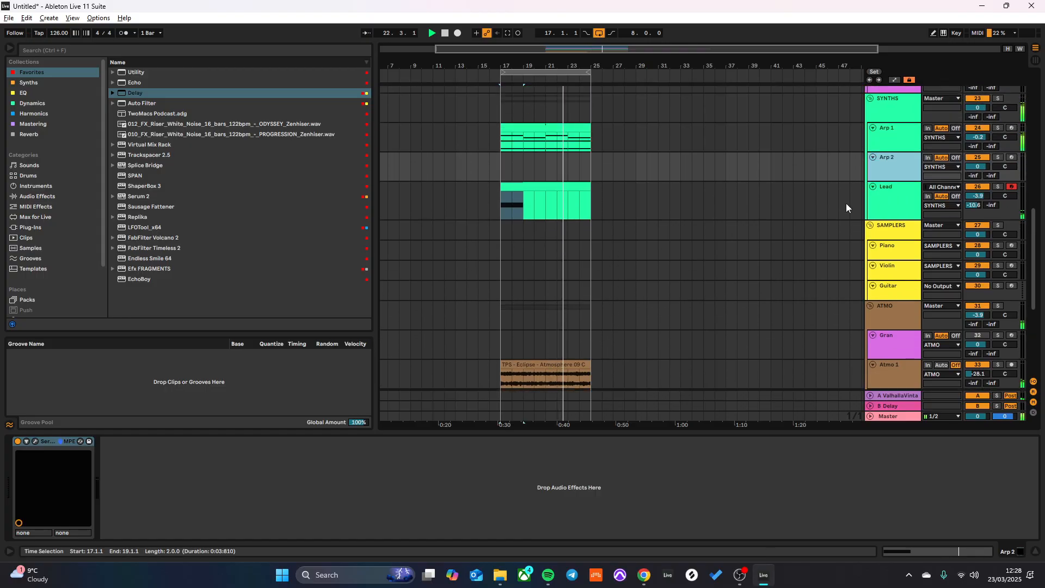
{"action": "left_click", "coordinate": [34, 440]}
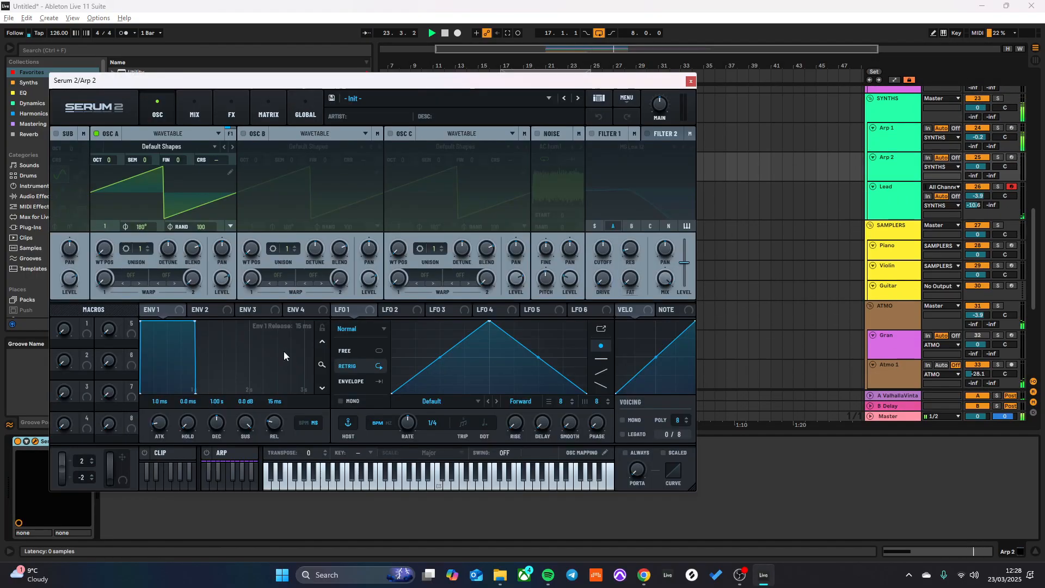
{"action": "left_click", "coordinate": [403, 102]}
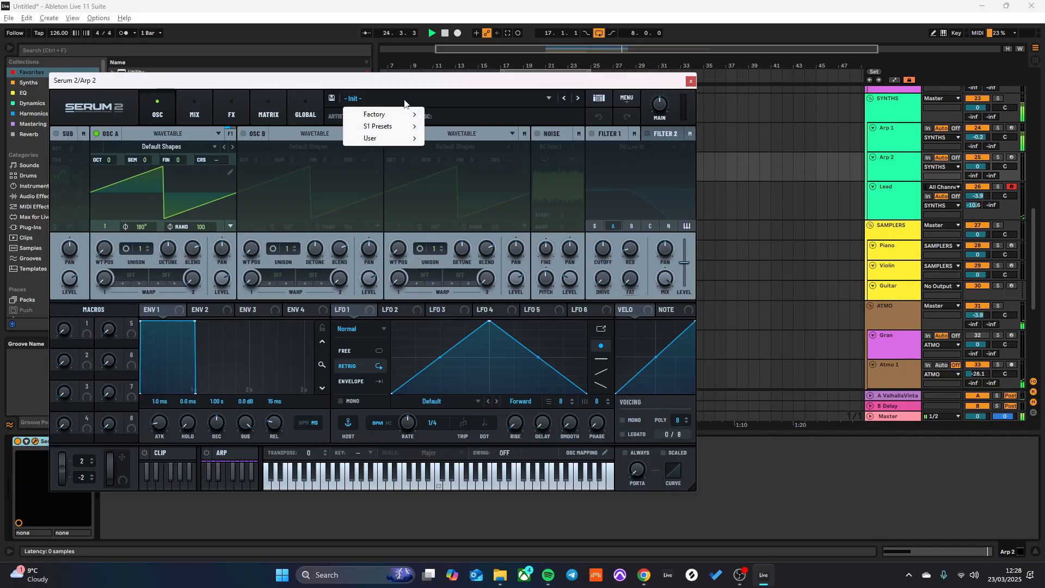
{"action": "left_click", "coordinate": [495, 81]}
{"action": "key", "text": "space"}
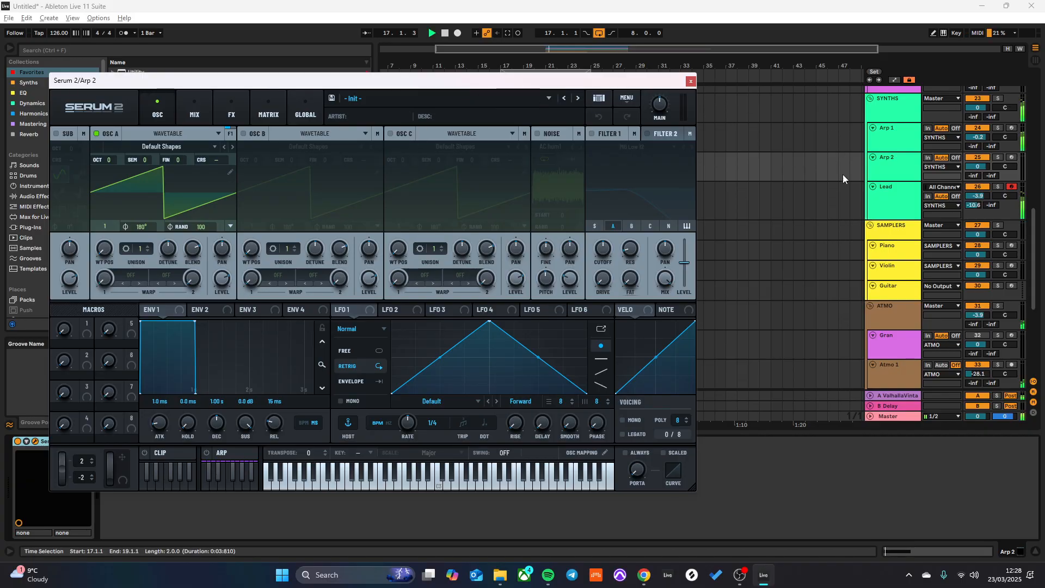
{"action": "left_click", "coordinate": [919, 176]}
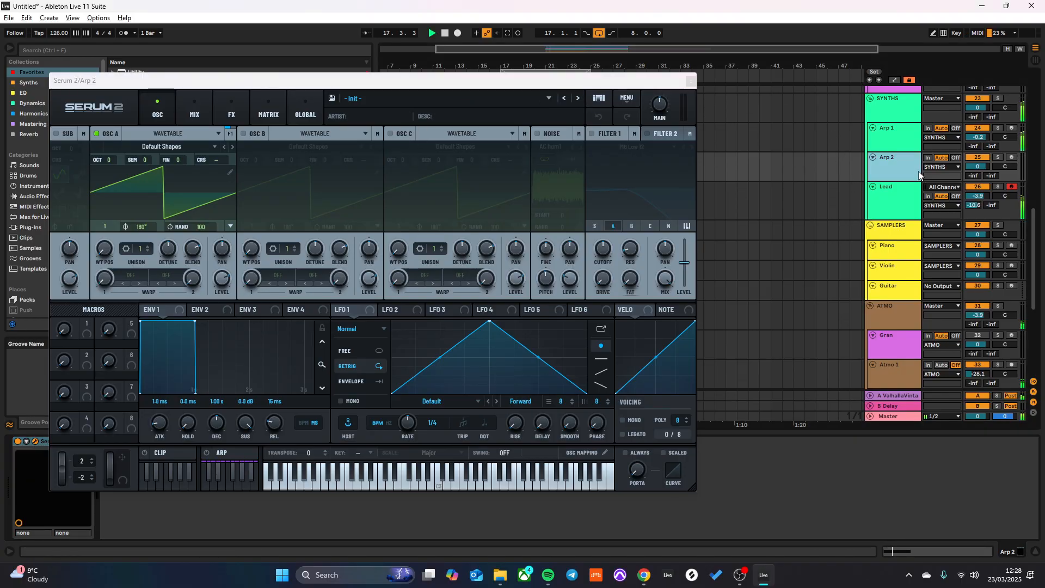
{"action": "left_click", "coordinate": [910, 206]}
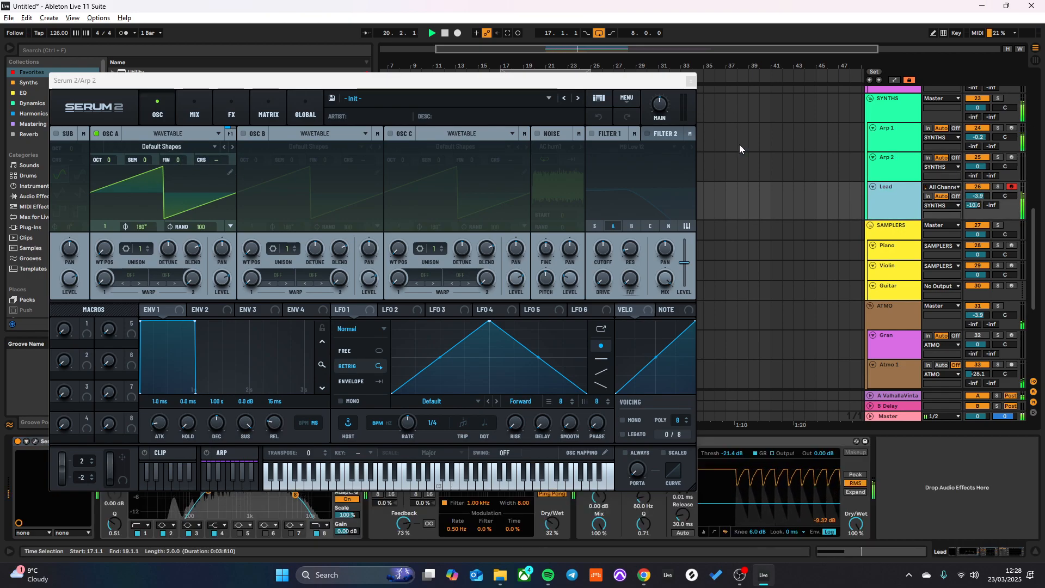
{"action": "left_click", "coordinate": [1012, 158]}
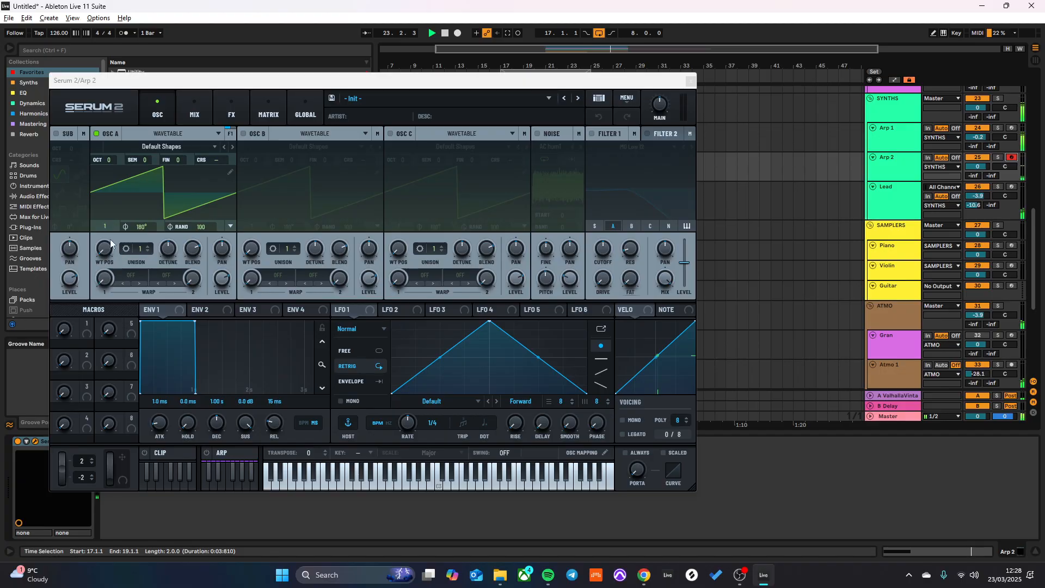
- Assign Env 2 to modulate the Filter 1 cutoff in Arp 2's Serum 2
{"action": "left_click", "coordinate": [199, 309]}
{"action": "left_click_drag", "start_coordinate": [216, 311], "coordinate": [606, 250]}
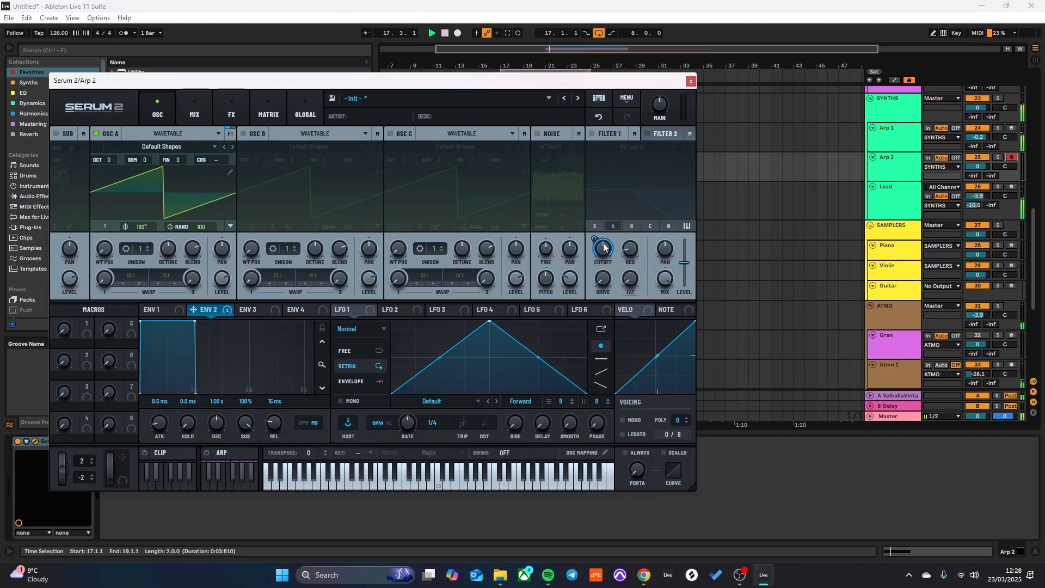
{"action": "mouse_move", "coordinate": [603, 247]}
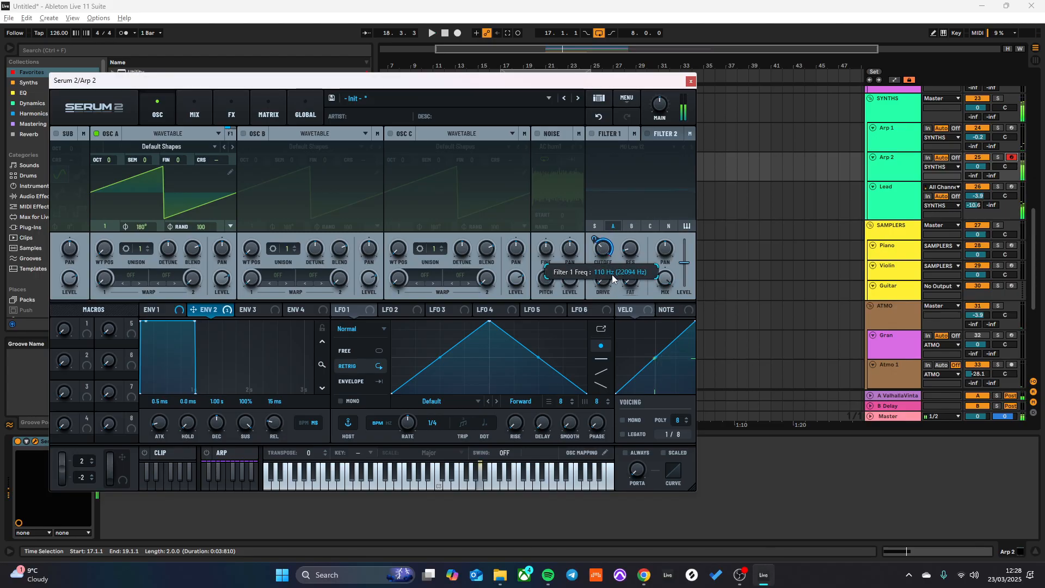
- Enlarge Arp 2's Serum 2 window and reposition it on the screen
{"action": "left_click_drag", "start_coordinate": [555, 81], "coordinate": [559, 27]}
{"action": "left_click_drag", "start_coordinate": [693, 431], "coordinate": [830, 407]}
{"action": "left_click_drag", "start_coordinate": [502, 33], "coordinate": [571, 31]}
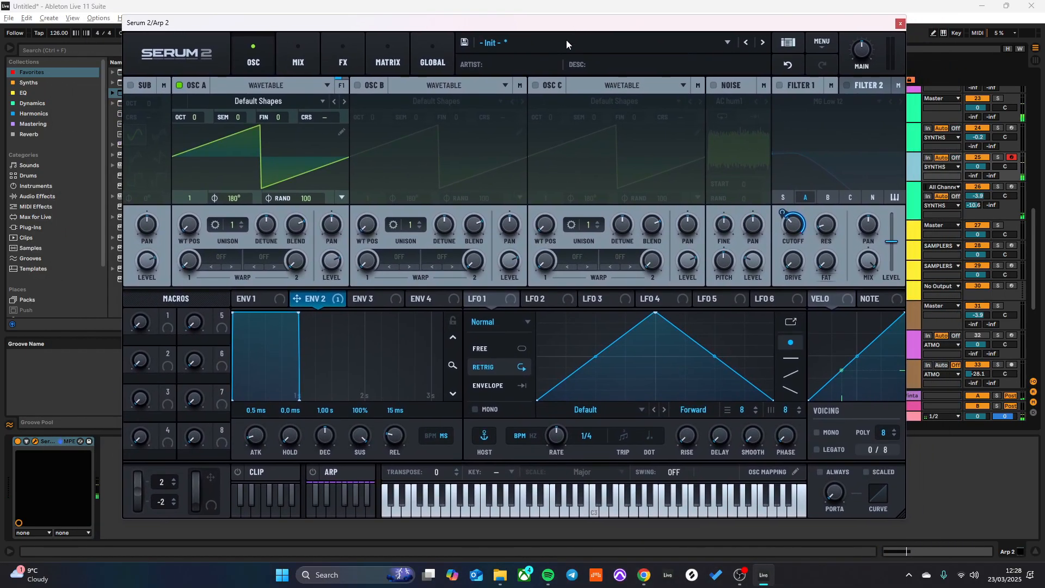
- Show Live full screen and load the AT Mother 32 wavetable from the S2 Tables analog set into Osc A
{"action": "key", "text": "F11"}
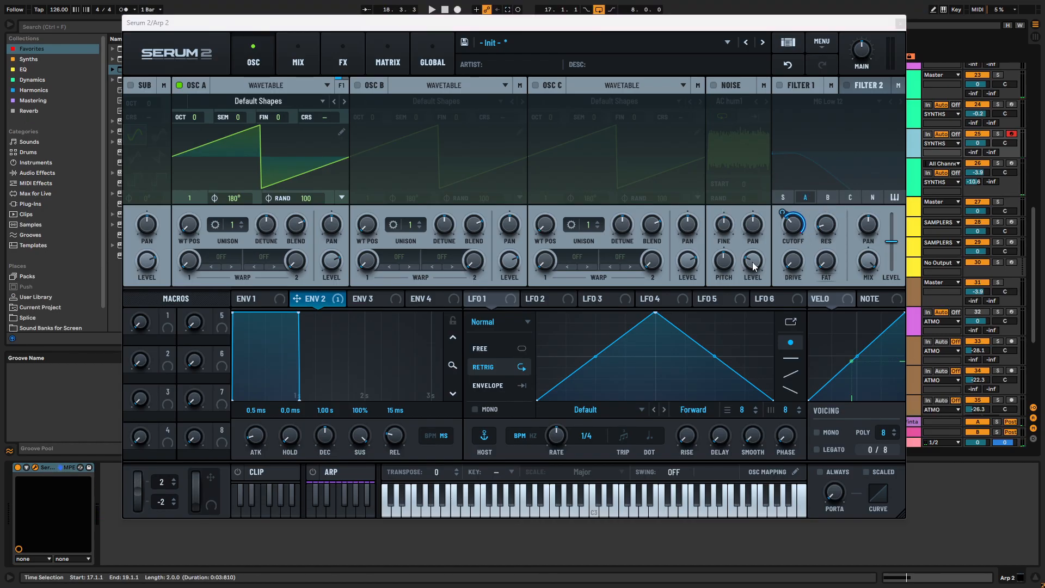
{"action": "left_click", "coordinate": [258, 102]}
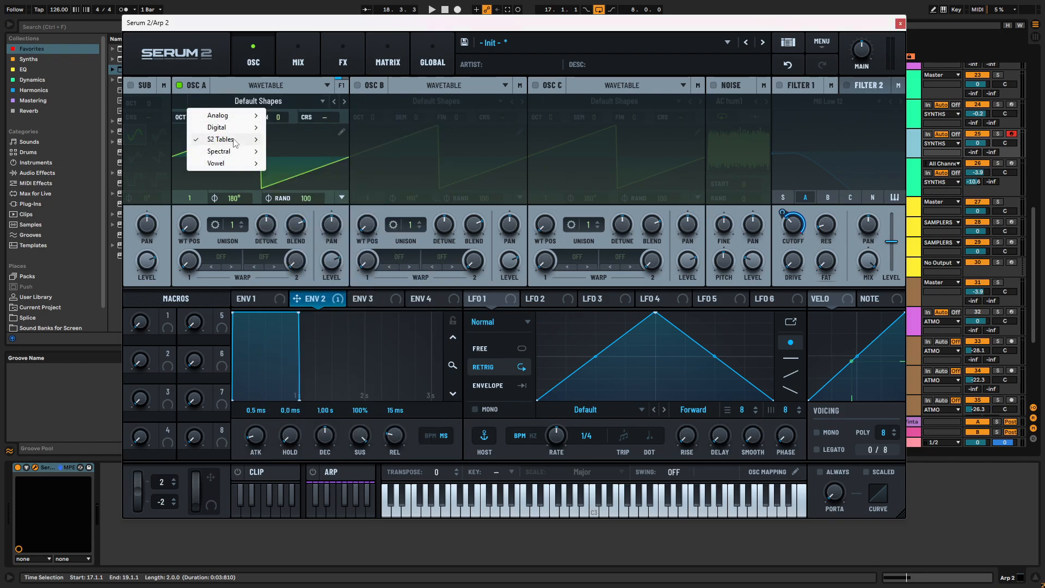
{"action": "mouse_move", "coordinate": [235, 143]}
{"action": "mouse_move", "coordinate": [325, 138]}
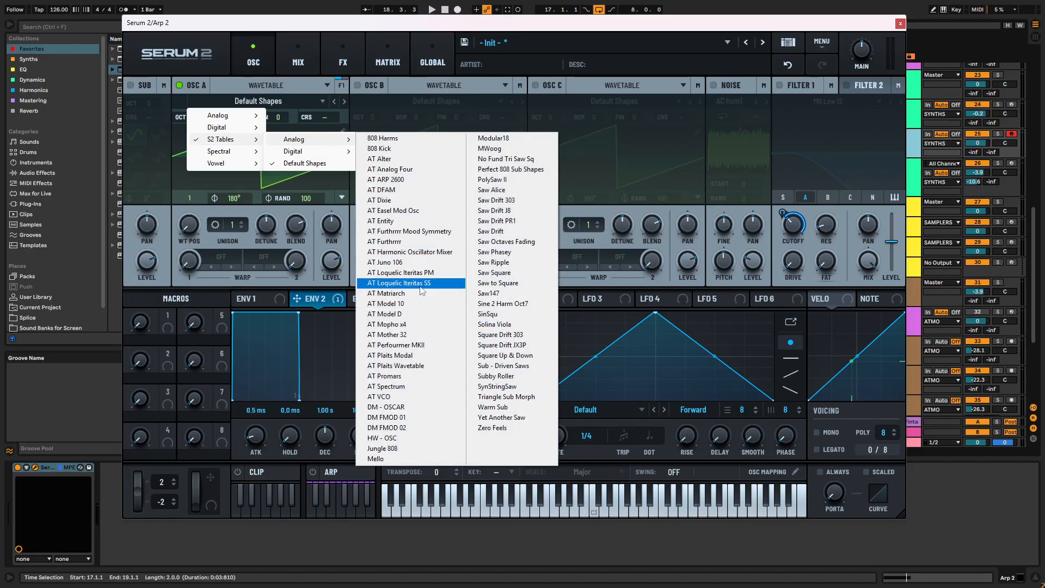
{"action": "left_click", "coordinate": [410, 335]}
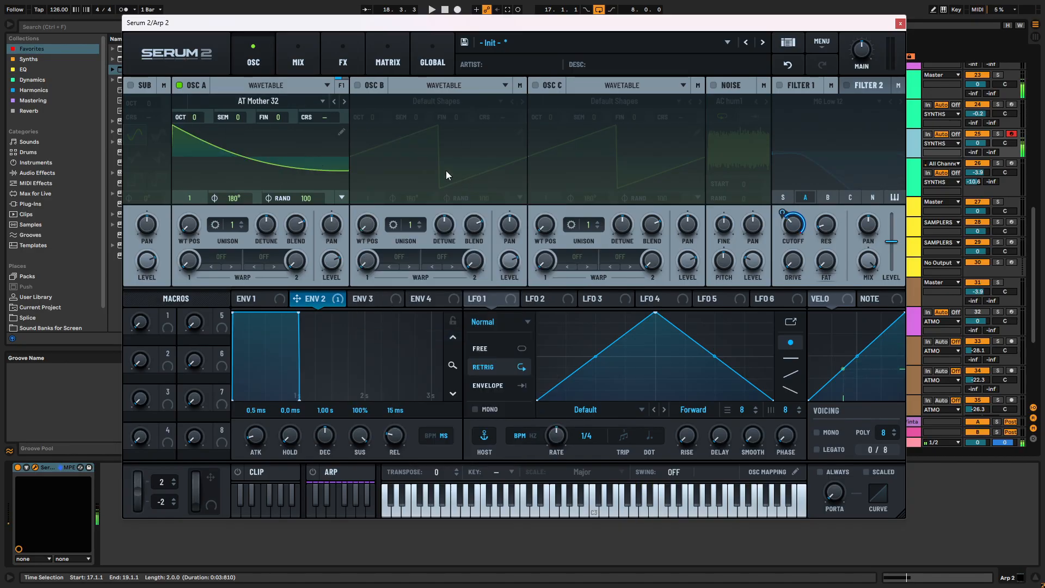
- Set Osc A to wavetable position 115 with 7 unison voices, reduced detune, and octave -2
{"action": "left_click_drag", "start_coordinate": [191, 198], "coordinate": [204, 172]}
{"action": "left_click_drag", "start_coordinate": [241, 227], "coordinate": [240, 171]}
{"action": "left_click_drag", "start_coordinate": [265, 225], "coordinate": [268, 248]}
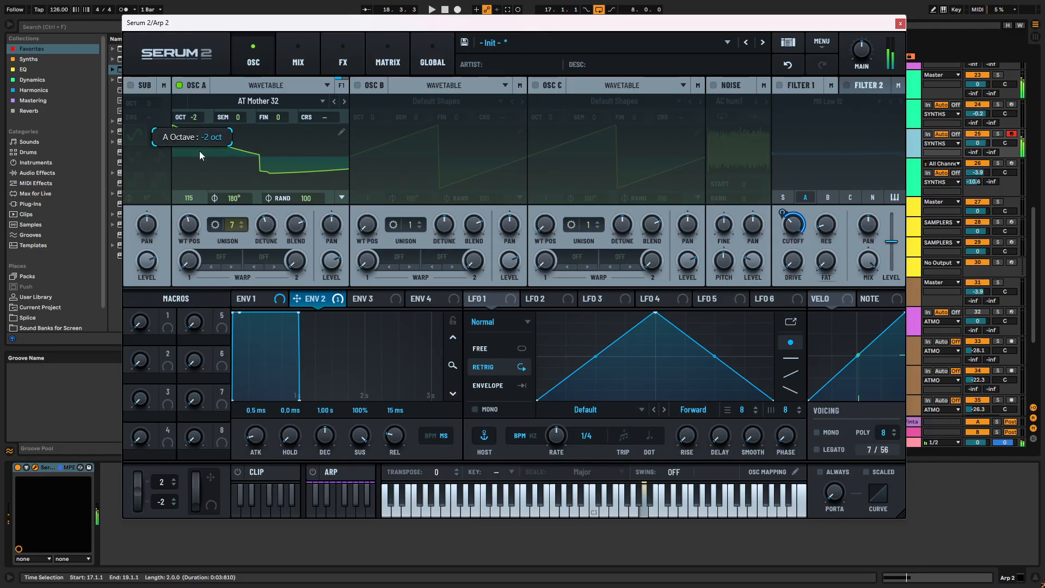
{"action": "left_click_drag", "start_coordinate": [202, 151], "coordinate": [211, 167]}
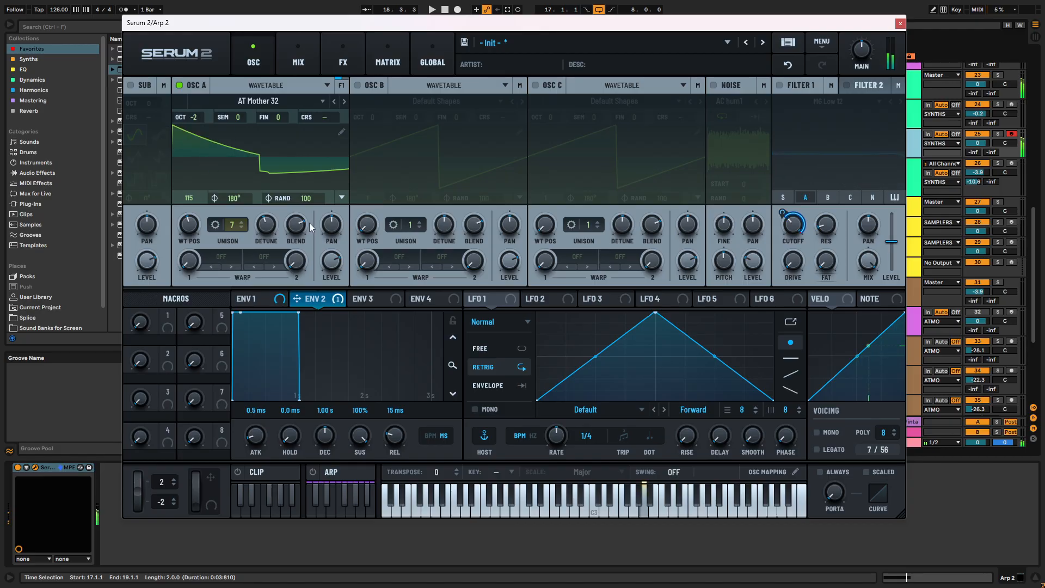
- Turn on Osc B with its level fully down and set Osc A's first warp mode to FM (B)
{"action": "left_click", "coordinate": [357, 85]}
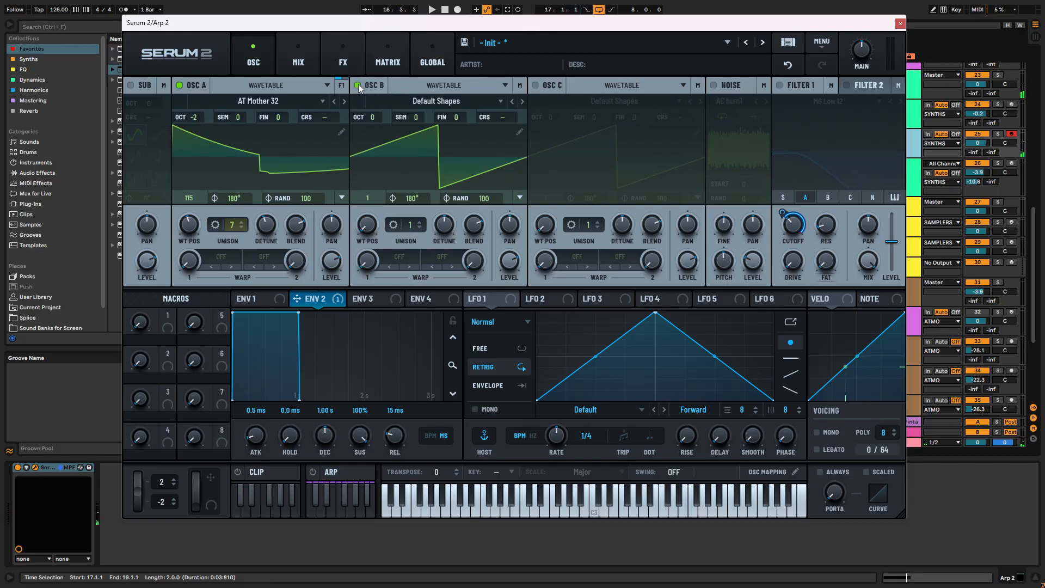
{"action": "left_click_drag", "start_coordinate": [509, 261], "coordinate": [469, 431]}
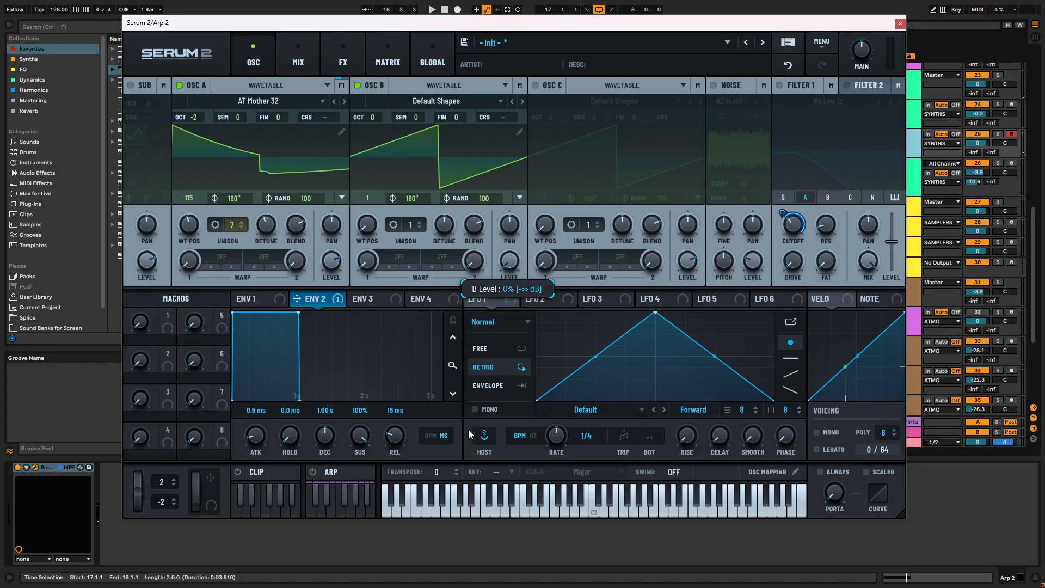
{"action": "left_click", "coordinate": [227, 260]}
{"action": "mouse_move", "coordinate": [240, 330]}
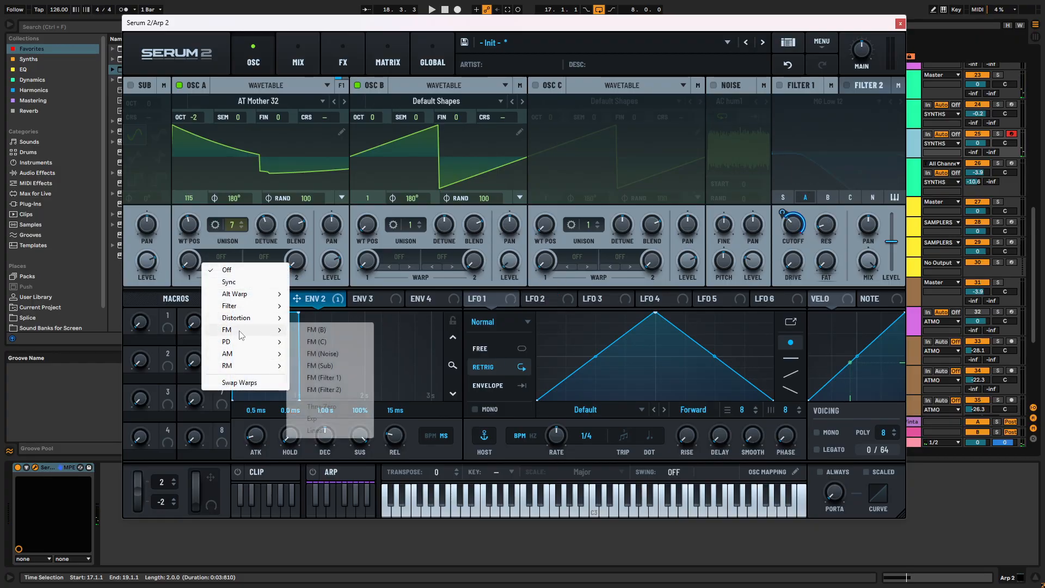
{"action": "left_click", "coordinate": [327, 333]}
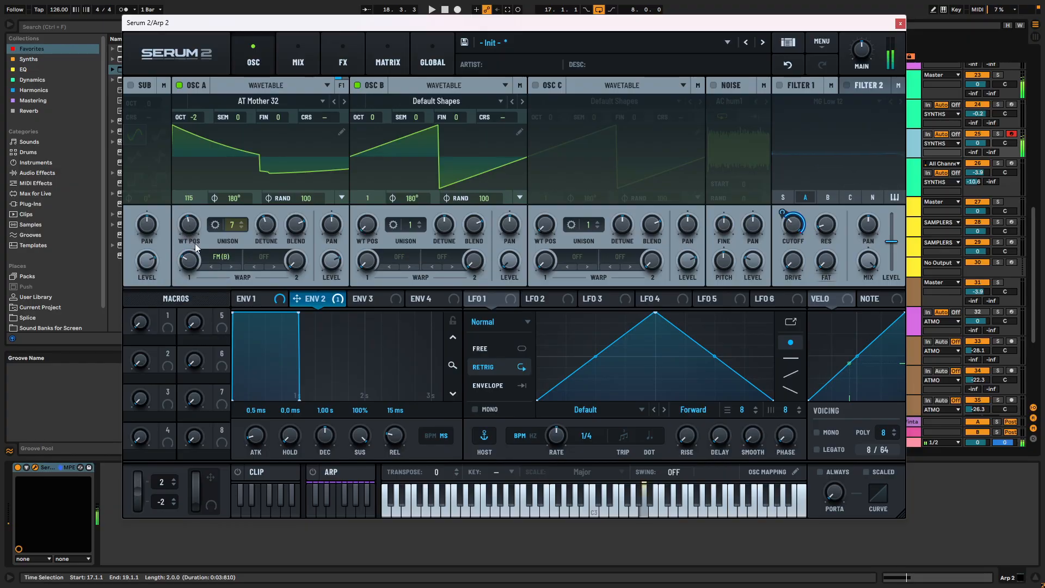
- Set Osc A's wavetable position to 130 and modulate it with LFO 1 in Free mode at a one-bar rate
{"action": "left_click_drag", "start_coordinate": [180, 244], "coordinate": [189, 202]}
{"action": "left_click_drag", "start_coordinate": [200, 165], "coordinate": [200, 213]}
{"action": "left_click_drag", "start_coordinate": [501, 295], "coordinate": [196, 231]}
{"action": "mouse_move", "coordinate": [184, 216]}
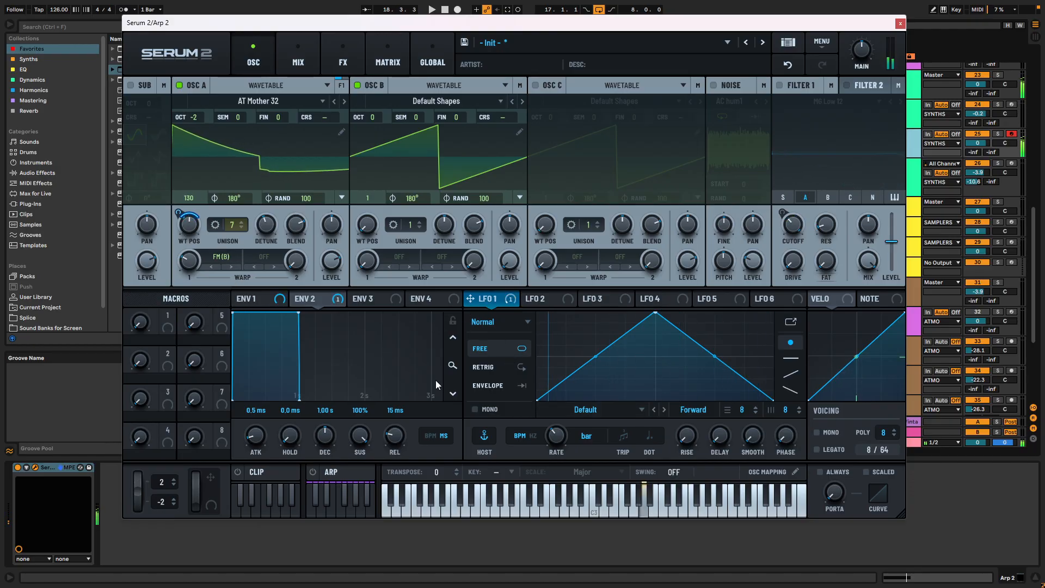
{"action": "left_click_drag", "start_coordinate": [179, 213], "coordinate": [190, 243]}
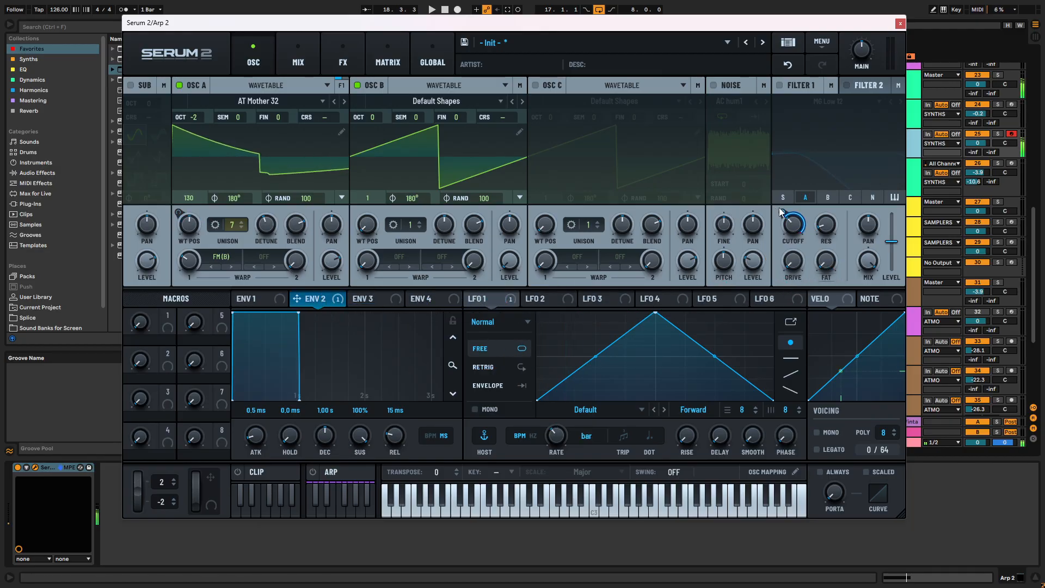
- Turn on Filter 1 with a low cutoff and shape Env 2 with a 543 ms decay and 26% sustain
{"action": "left_click", "coordinate": [779, 85]}
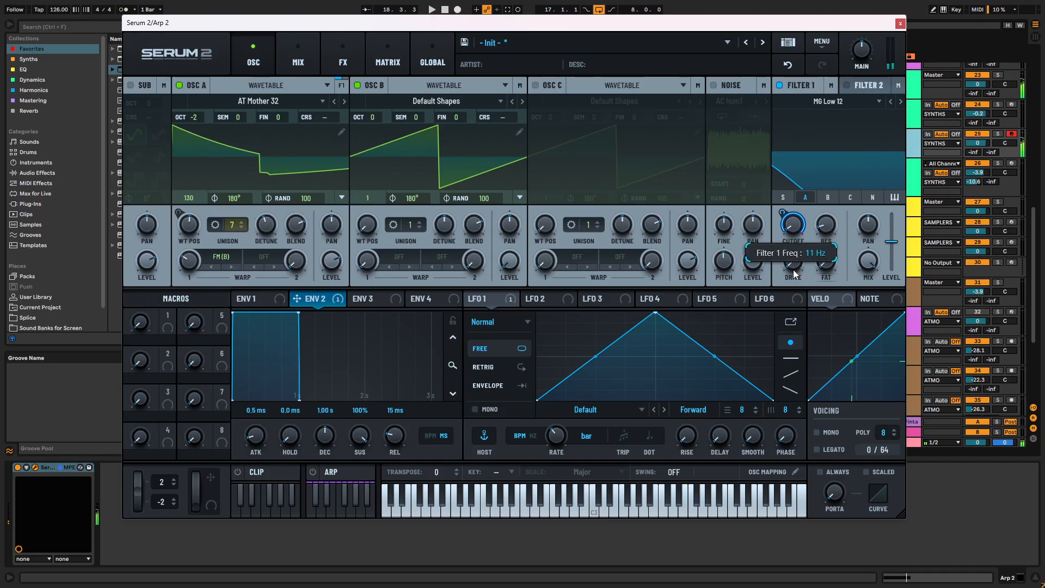
{"action": "left_click_drag", "start_coordinate": [301, 313], "coordinate": [268, 356]}
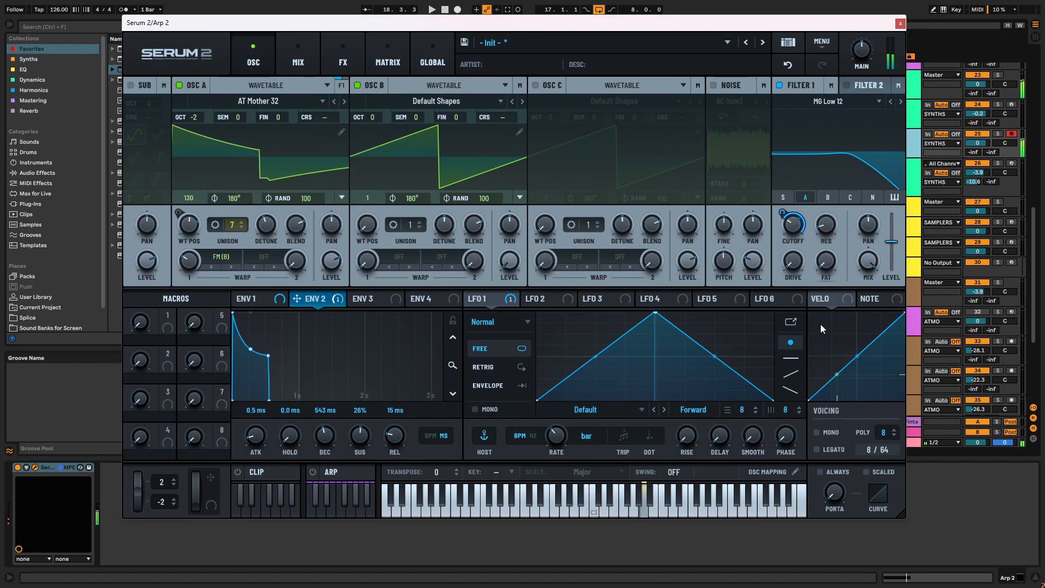
{"action": "mouse_move", "coordinate": [784, 218]}
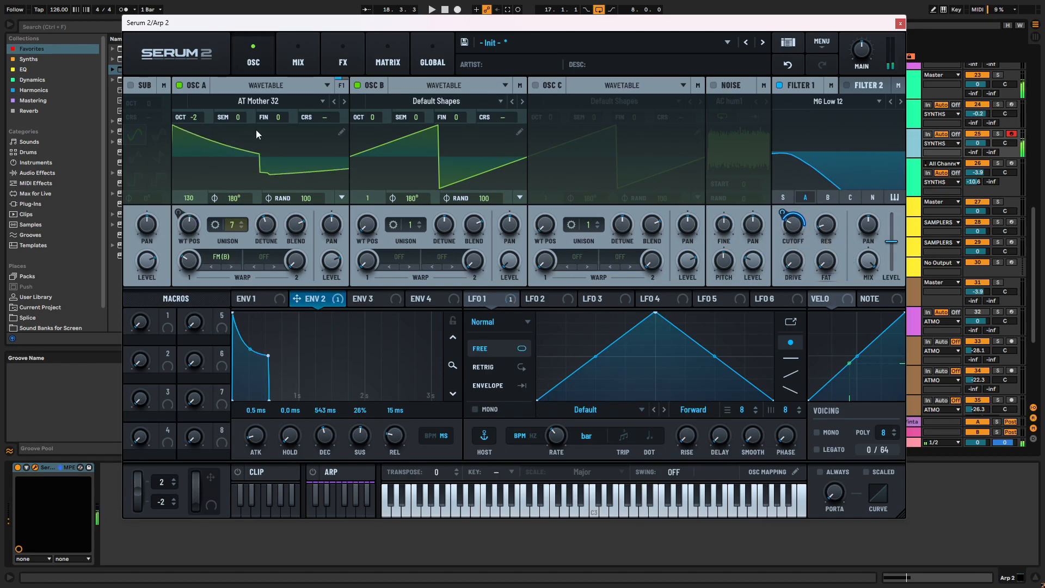
- Load the Lately wavetable from the S2 Tables digital set into Osc B and set its octave to -2
{"action": "left_click_drag", "start_coordinate": [373, 115], "coordinate": [374, 125]}
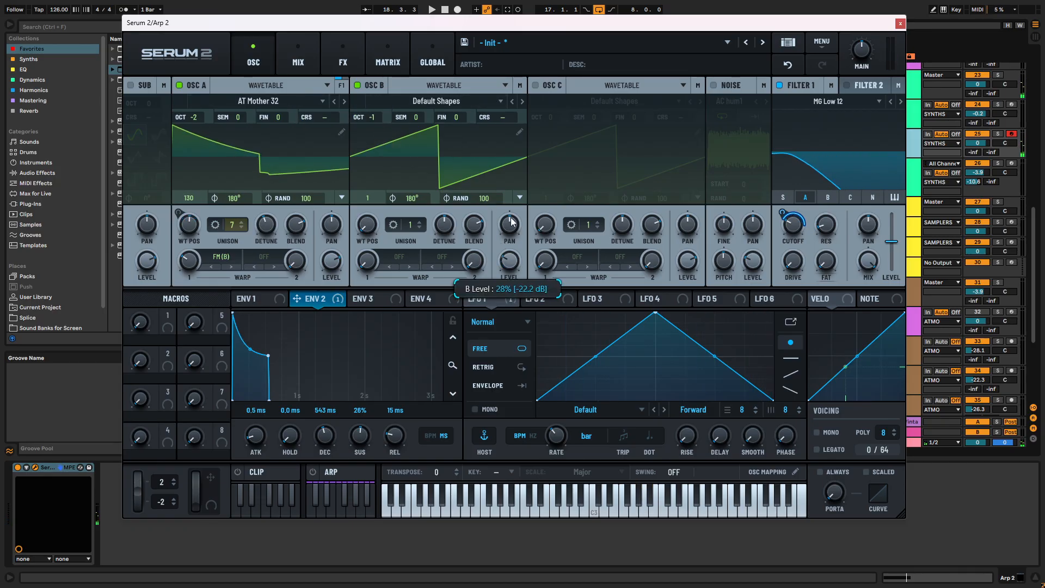
{"action": "left_click", "coordinate": [467, 102]}
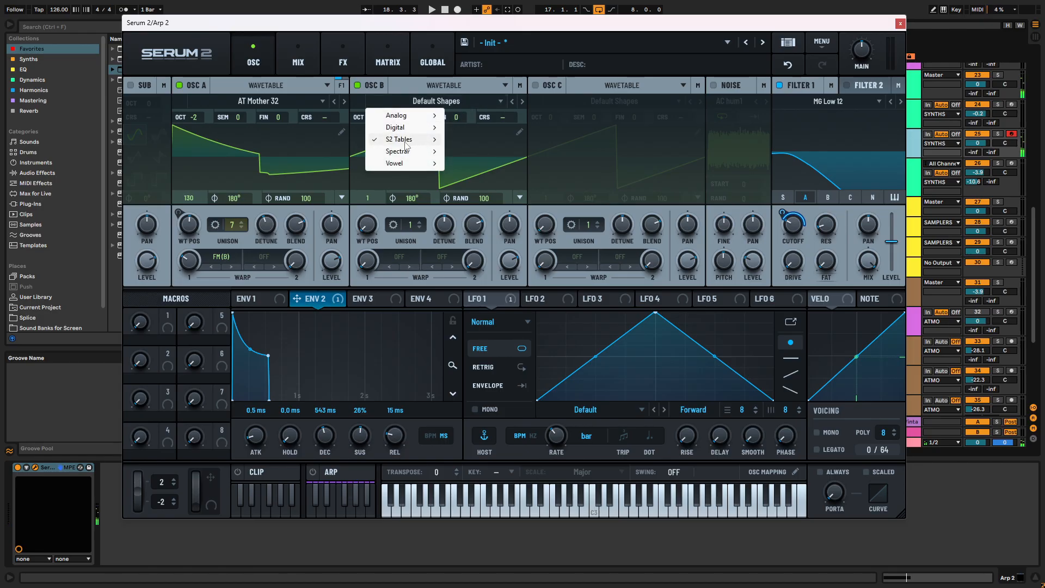
{"action": "mouse_move", "coordinate": [405, 143]}
{"action": "mouse_move", "coordinate": [480, 156]}
{"action": "left_click", "coordinate": [701, 244]}
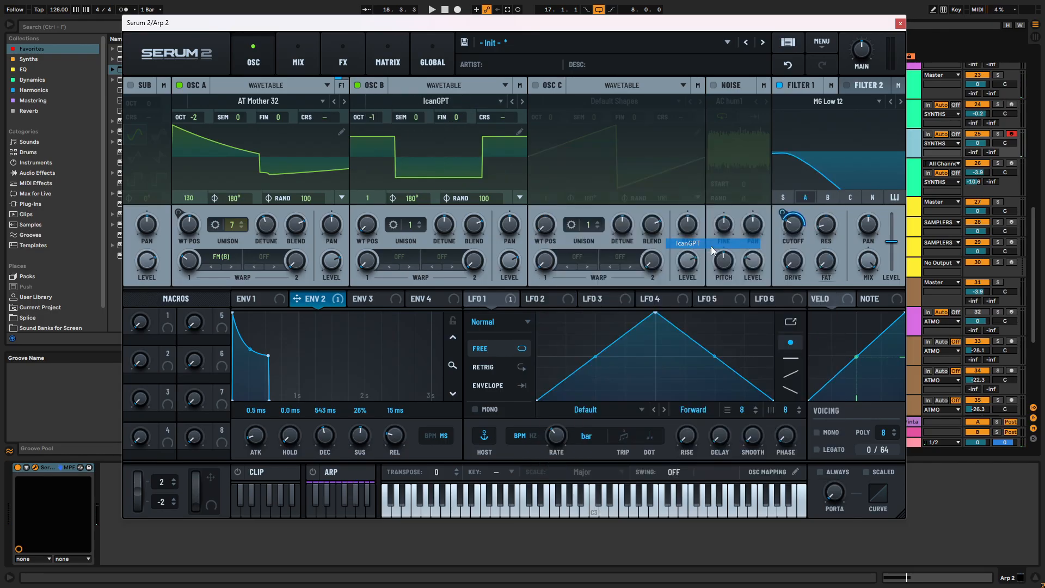
{"action": "left_click", "coordinate": [521, 101]}
{"action": "left_click", "coordinate": [521, 102]}
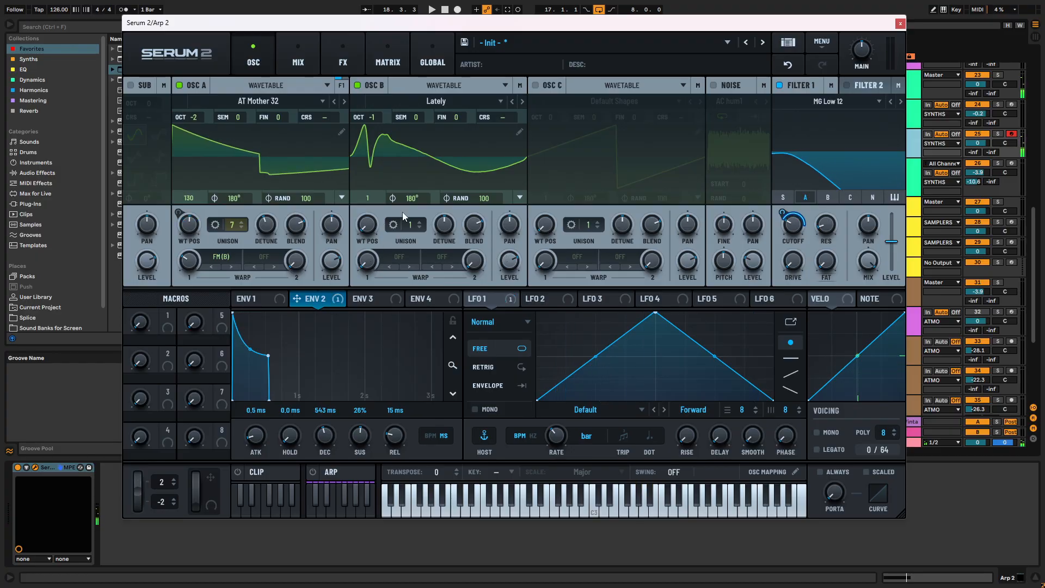
{"action": "left_click_drag", "start_coordinate": [371, 116], "coordinate": [380, 146]}
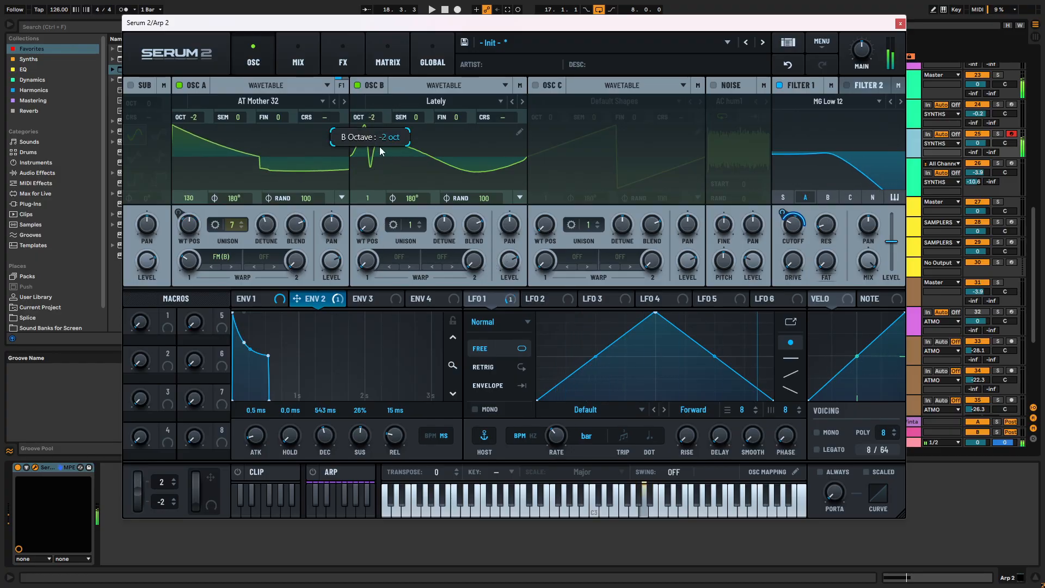
- Lower Osc B's level and modulate it with LFO 2 in Envelope mode
{"action": "left_click_drag", "start_coordinate": [506, 260], "coordinate": [509, 298]}
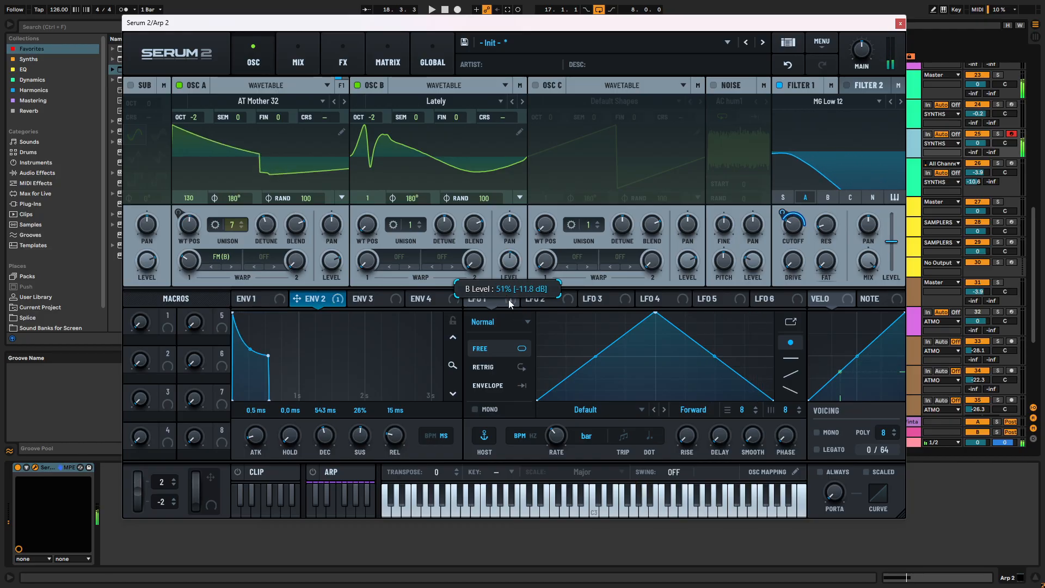
{"action": "left_click", "coordinate": [537, 301]}
{"action": "left_click", "coordinate": [487, 385]}
{"action": "left_click_drag", "start_coordinate": [526, 298], "coordinate": [506, 263]}
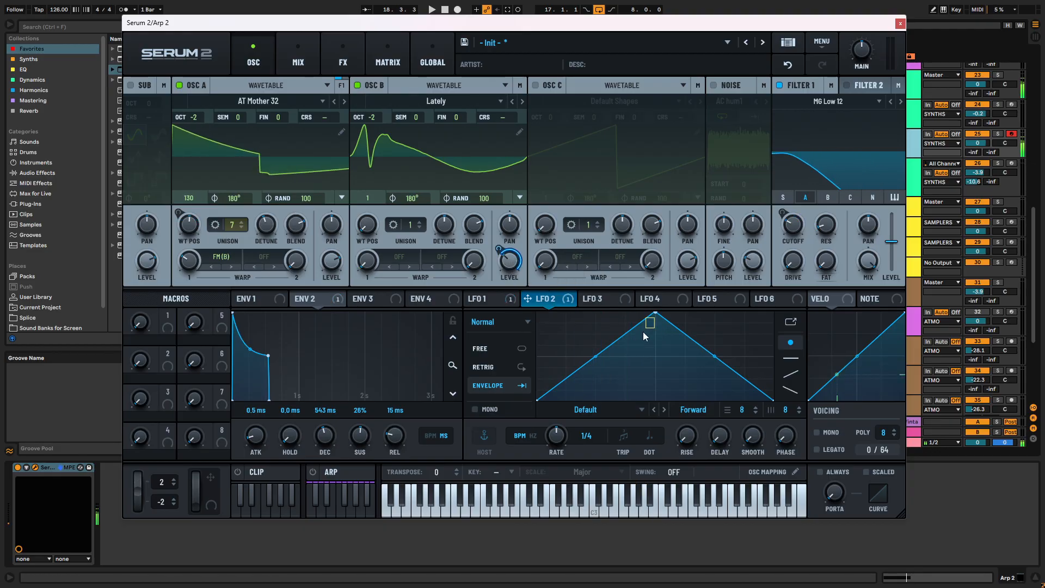
- Shape LFO 2 into a quick rise with a long curved decay and set its rate to 2.5 Hz
{"action": "left_click_drag", "start_coordinate": [660, 312], "coordinate": [564, 347]}
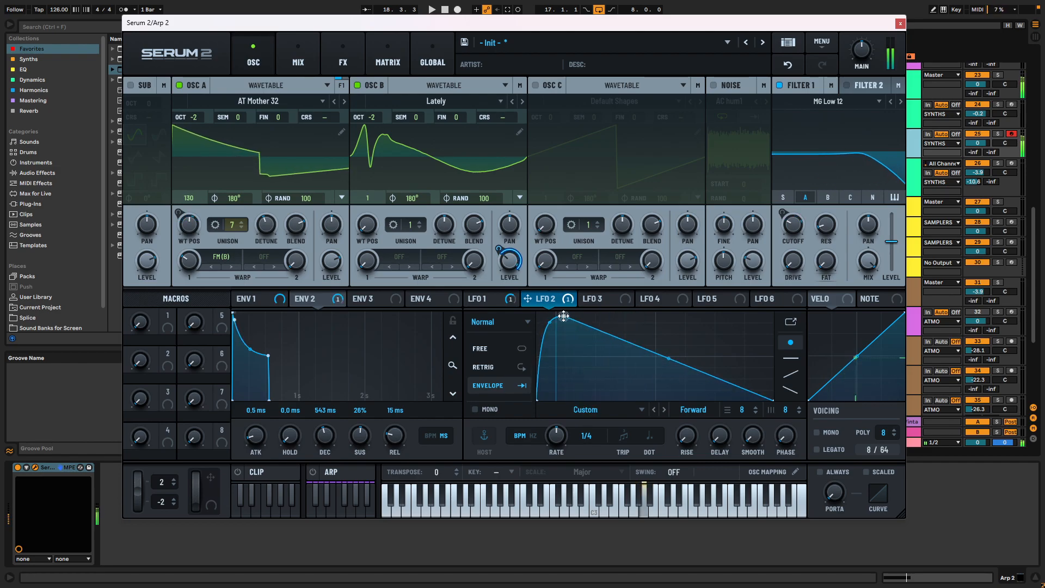
{"action": "double_click", "coordinate": [661, 371]}
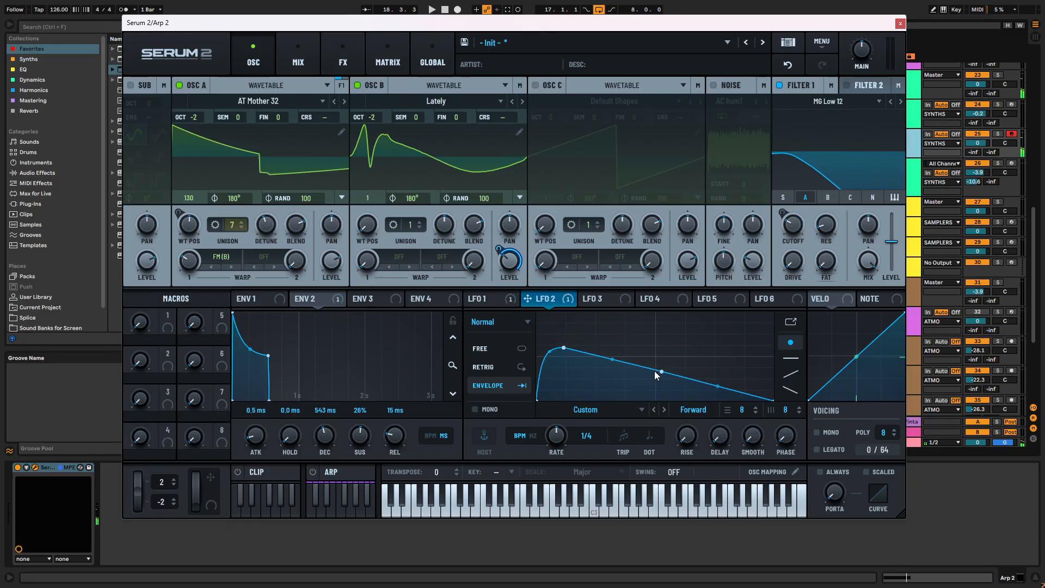
{"action": "left_click_drag", "start_coordinate": [651, 376], "coordinate": [631, 383]}
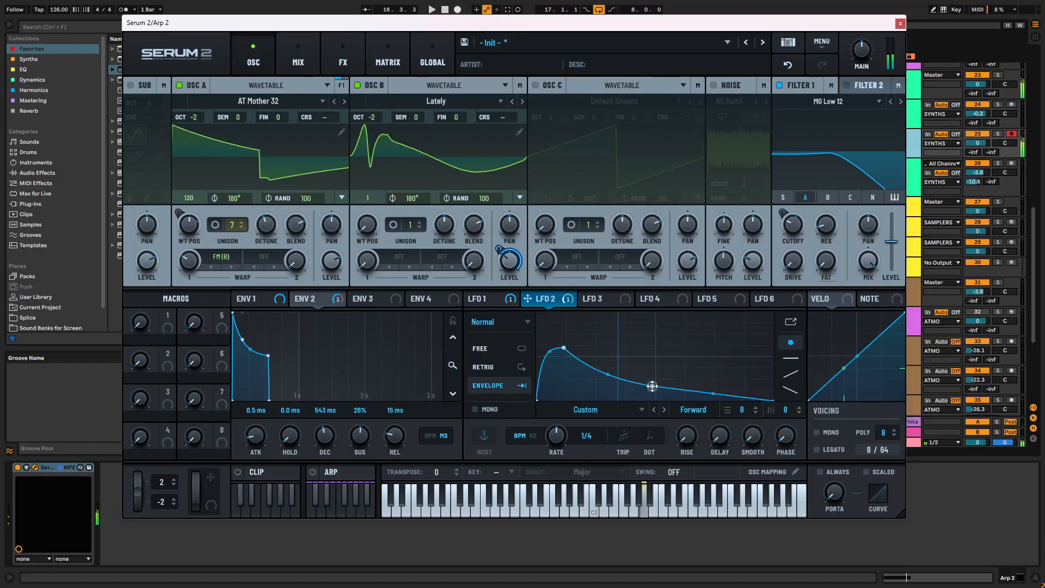
{"action": "left_click", "coordinate": [536, 437]}
{"action": "mouse_move", "coordinate": [563, 456]}
{"action": "left_mouse_down"}
{"action": "mouse_move", "coordinate": [560, 430]}
{"action": "mouse_move", "coordinate": [562, 443]}
{"action": "left_mouse_up"}
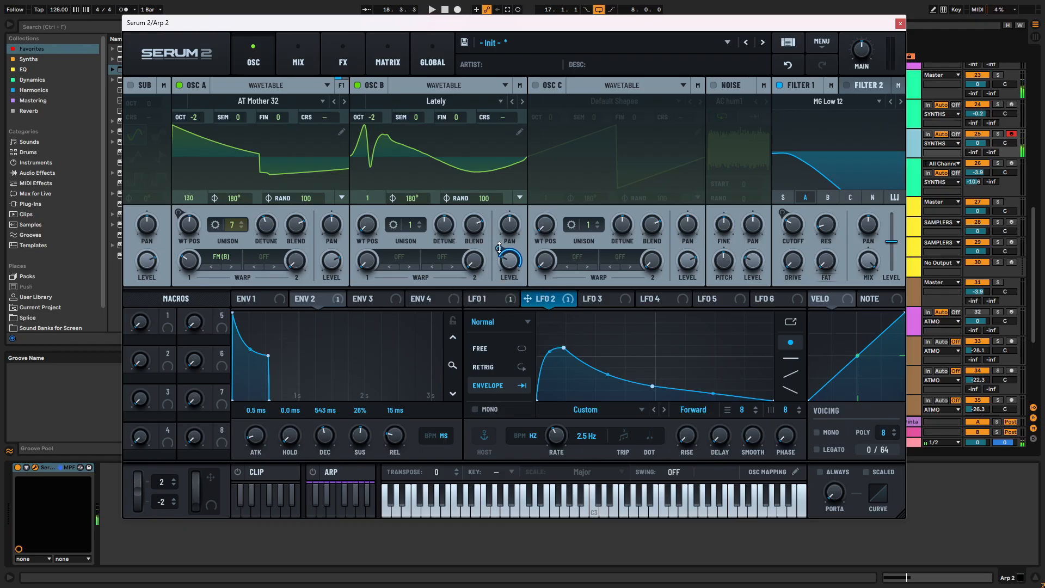
- Try RM (A) as Osc B's first warp mode at different amounts
{"action": "left_click", "coordinate": [415, 264]}
{"action": "mouse_move", "coordinate": [436, 365]}
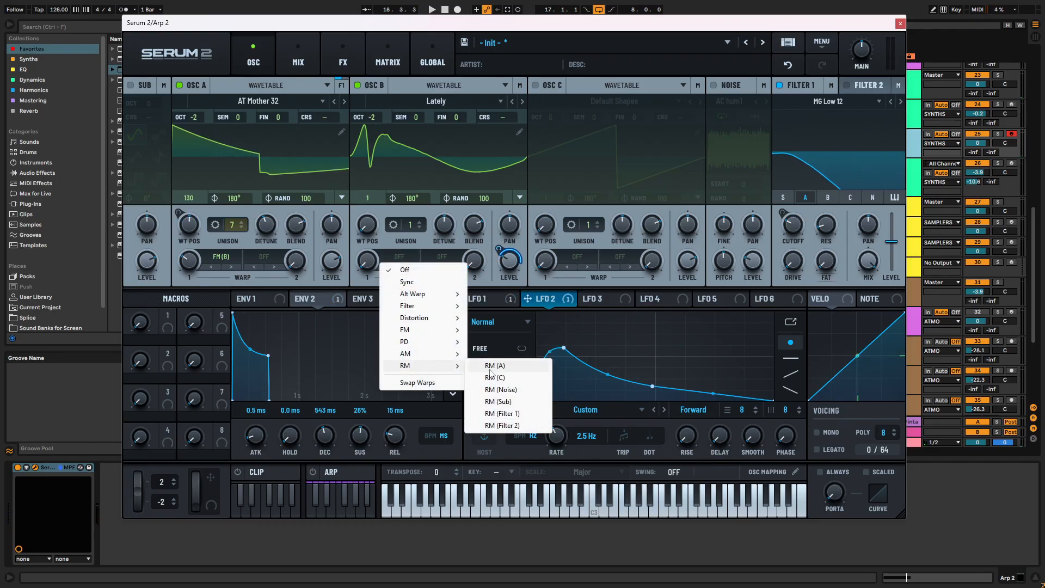
{"action": "left_click", "coordinate": [489, 368]}
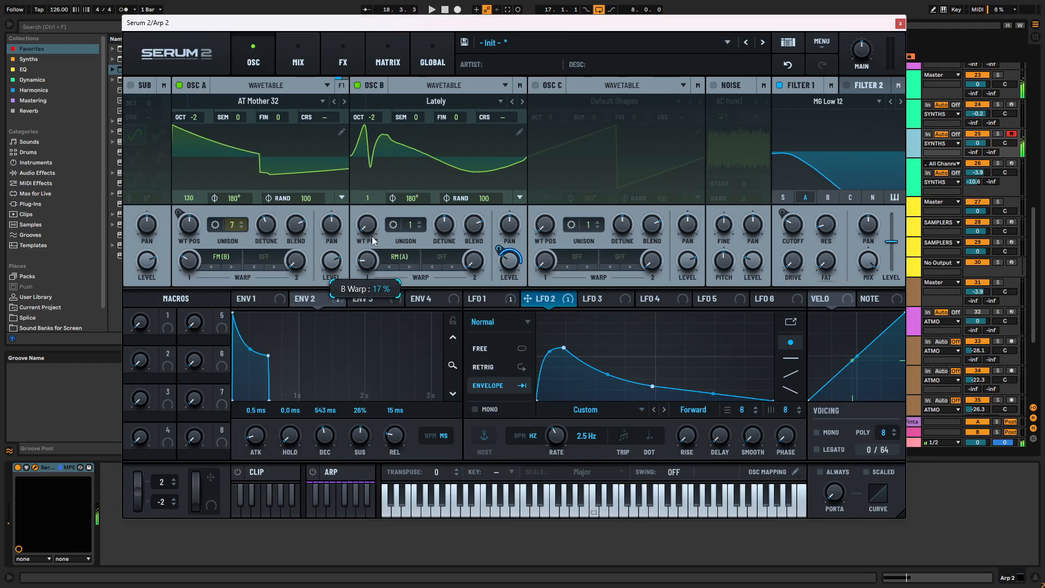
{"action": "left_click_drag", "start_coordinate": [374, 171], "coordinate": [367, 201]}
- Turn on the Noise oscillator while trying RM (Noise) and RM (Filter 1) as Osc B's warp mode
{"action": "left_click", "coordinate": [407, 267]}
{"action": "left_click", "coordinate": [408, 267]}
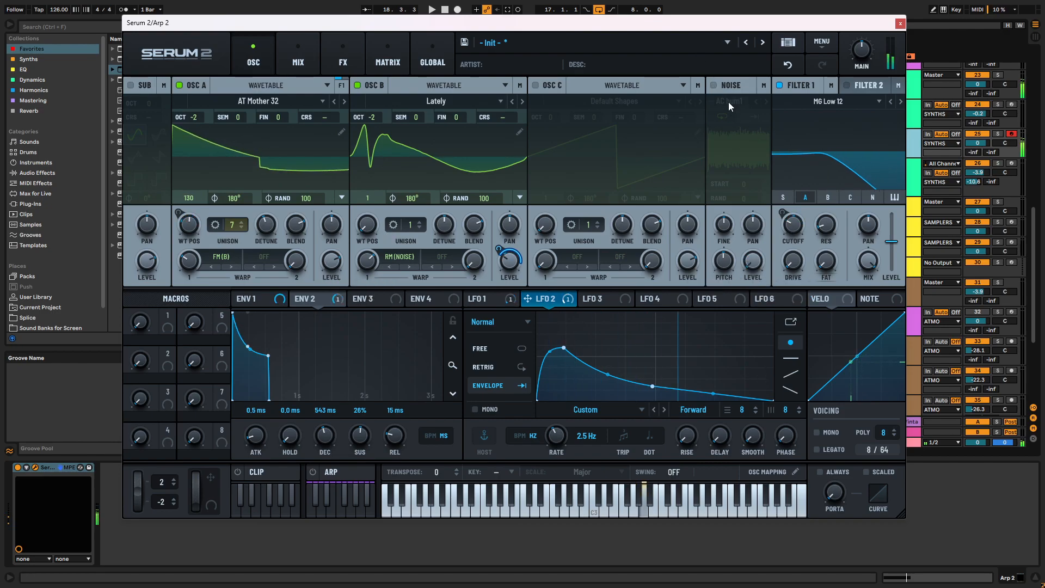
{"action": "left_click", "coordinate": [713, 84]}
{"action": "left_click", "coordinate": [414, 269]}
{"action": "left_click", "coordinate": [413, 269]}
- Try the HPF filter as Osc B's first warp mode
{"action": "left_click", "coordinate": [399, 259]}
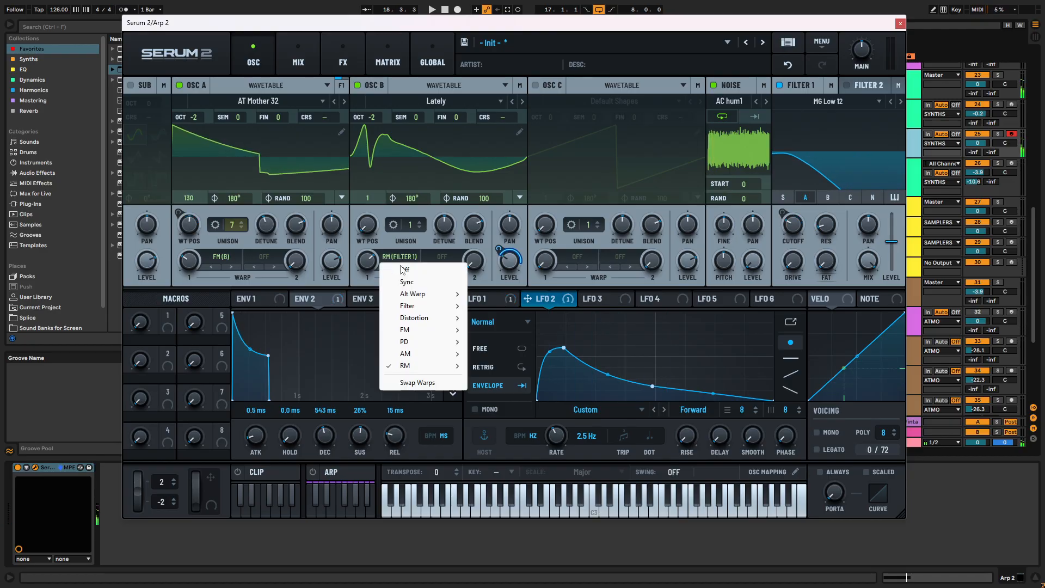
{"action": "mouse_move", "coordinate": [421, 324]}
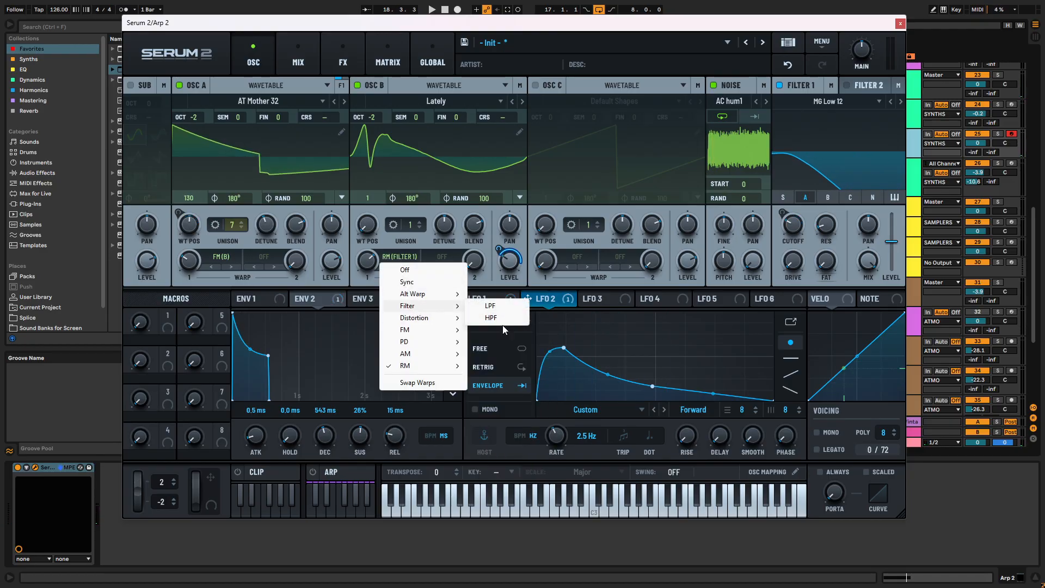
{"action": "left_click", "coordinate": [483, 316]}
- Set Osc B's warp mode to Sync at a low amount, route it through Filter 1, and close the Serum 2 window
{"action": "left_click", "coordinate": [407, 257]}
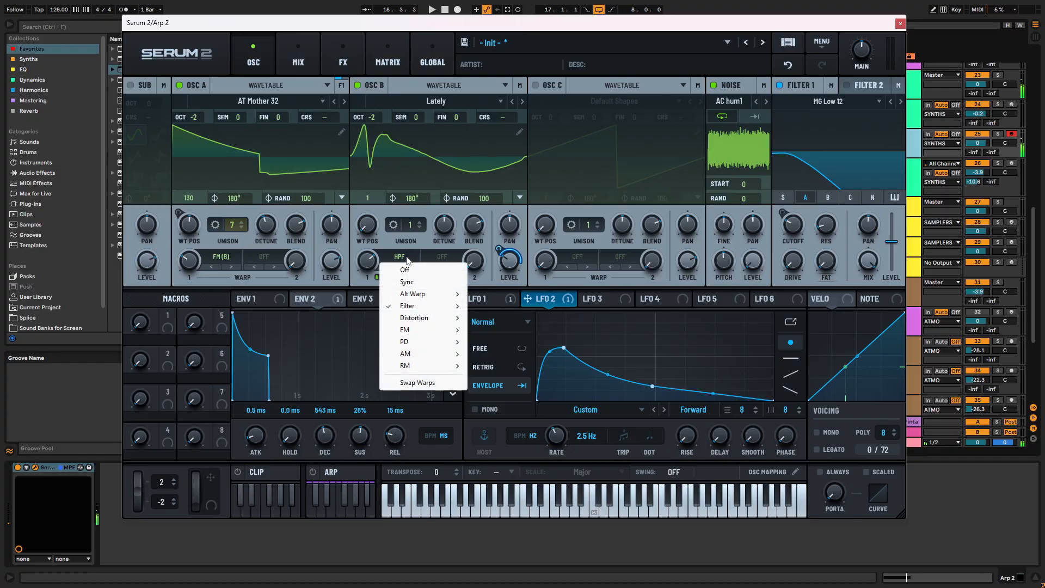
{"action": "left_click", "coordinate": [428, 283]}
{"action": "left_click_drag", "start_coordinate": [367, 260], "coordinate": [374, 227]}
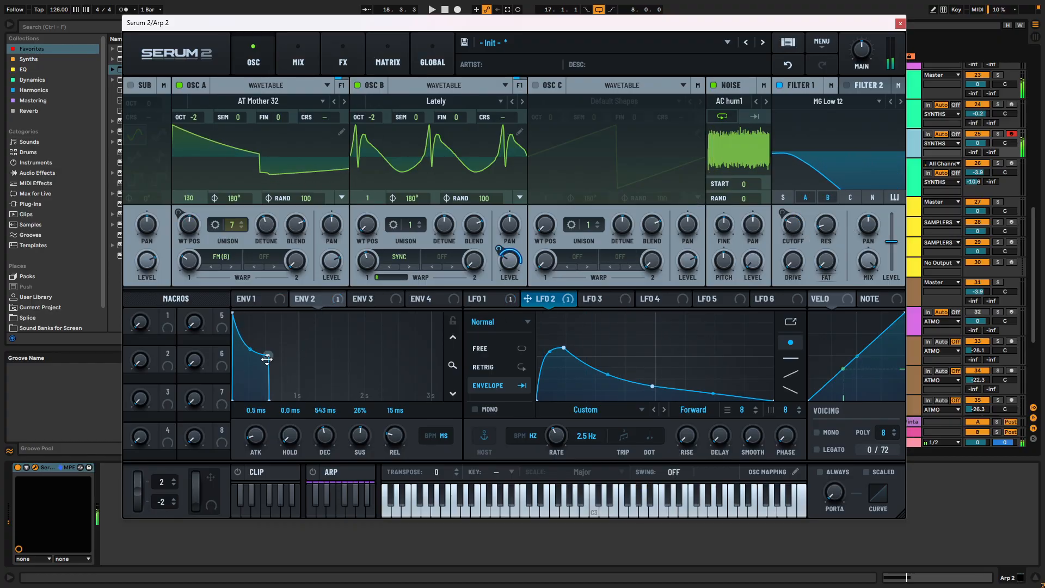
{"action": "left_click_drag", "start_coordinate": [367, 261], "coordinate": [367, 308]}
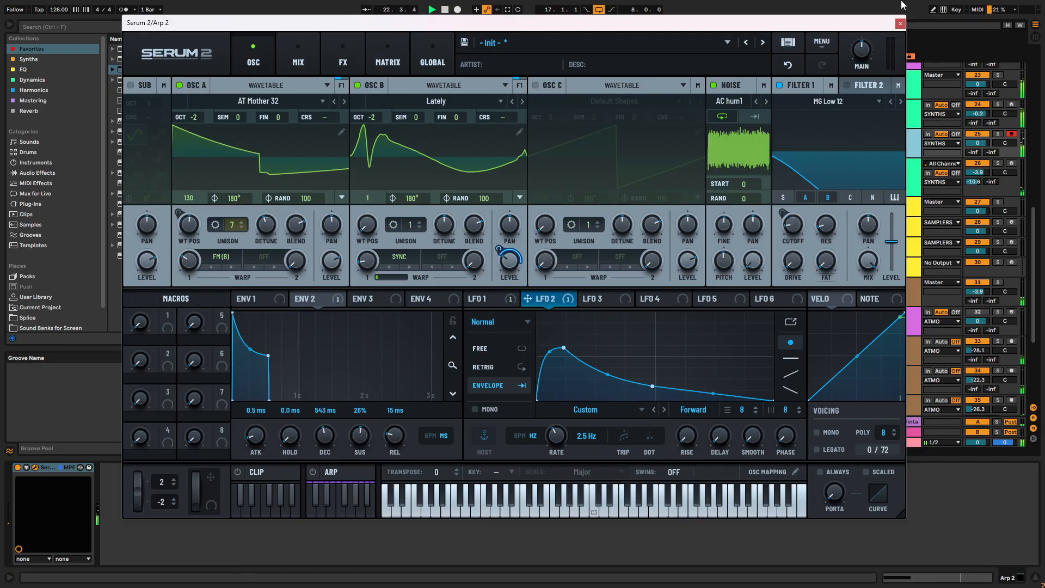
{"action": "left_click", "coordinate": [900, 23]}
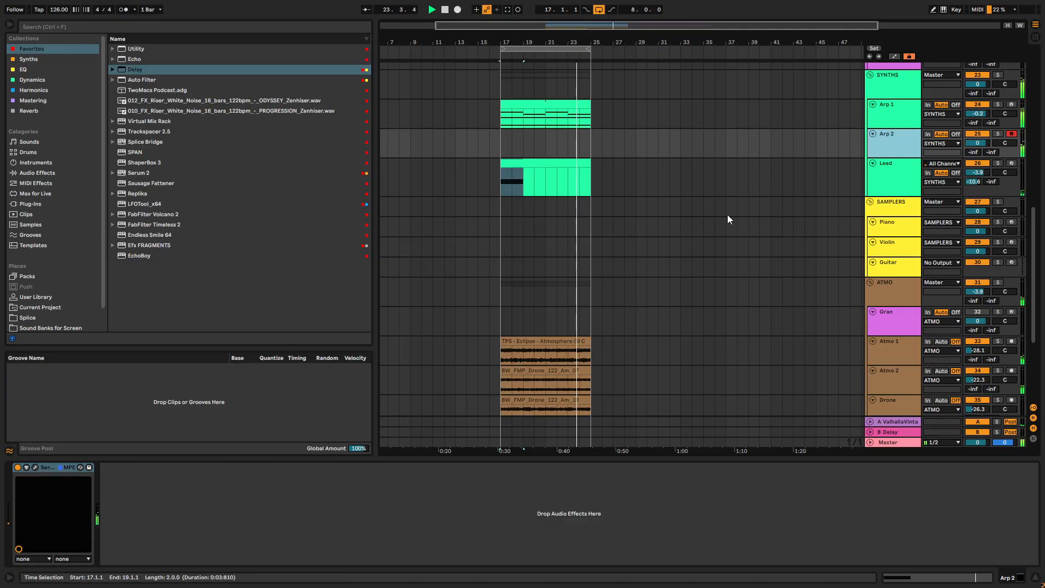
- Create a four-bar MIDI clip on the Arp 2 track at bar 17 with A4 sixteenth notes at 1.1.1, 1.1.2 and 1.1.4
{"action": "left_click_drag", "start_coordinate": [500, 145], "coordinate": [545, 129]}
{"action": "key", "text": "ctrl+shift+m"}
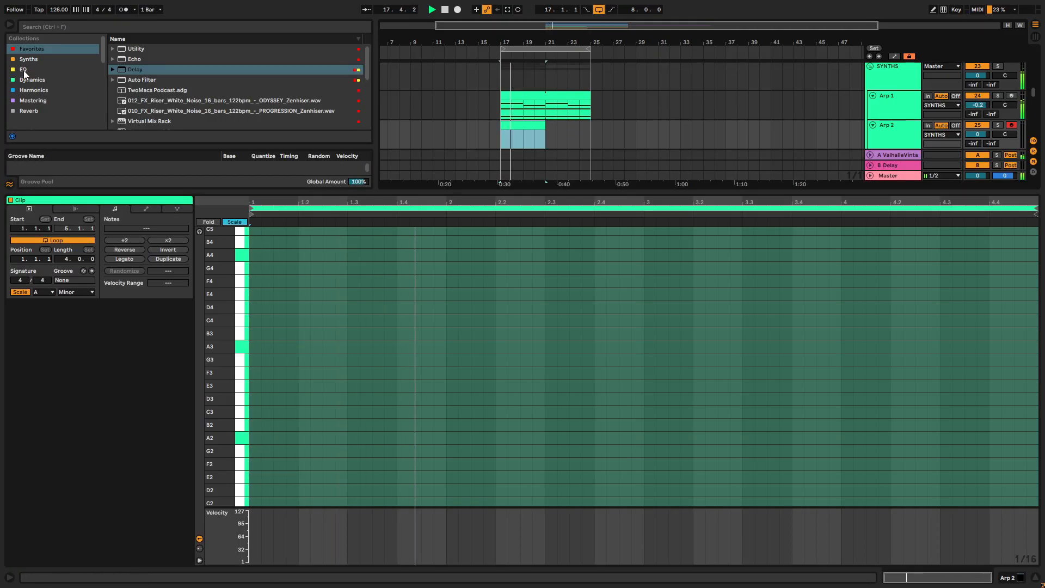
{"action": "double_click", "coordinate": [254, 256]}
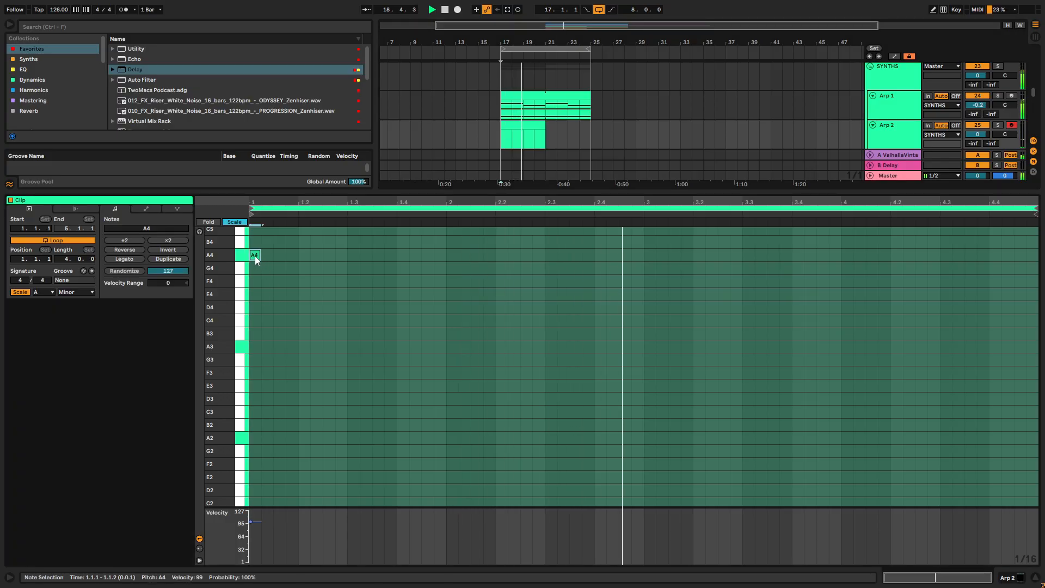
{"action": "scroll", "coordinate": [266, 272], "scroll_direction": "up", "scroll_amount": 1}
{"action": "double_click", "coordinate": [293, 266]}
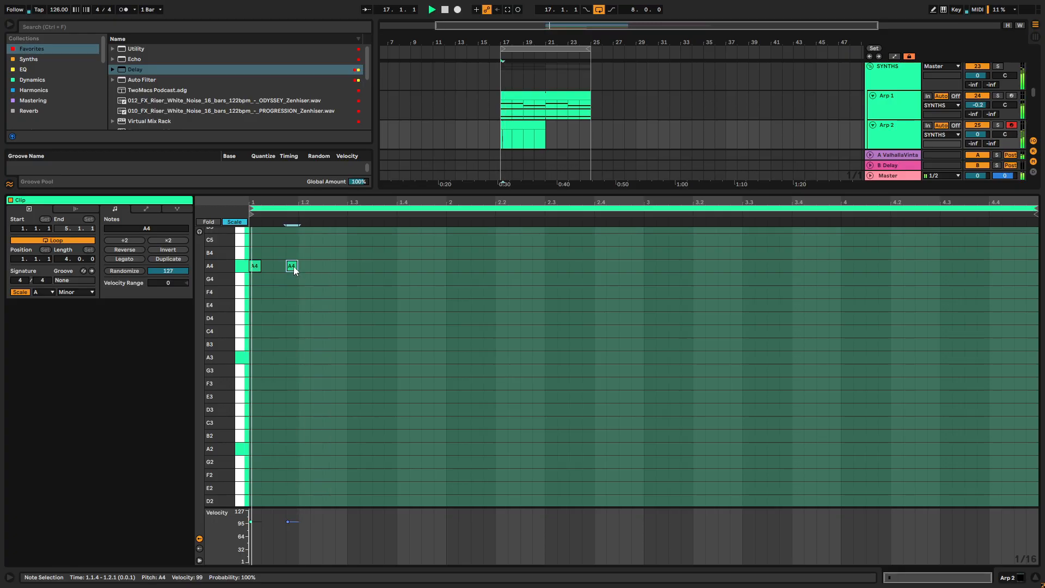
{"action": "double_click", "coordinate": [268, 269]}
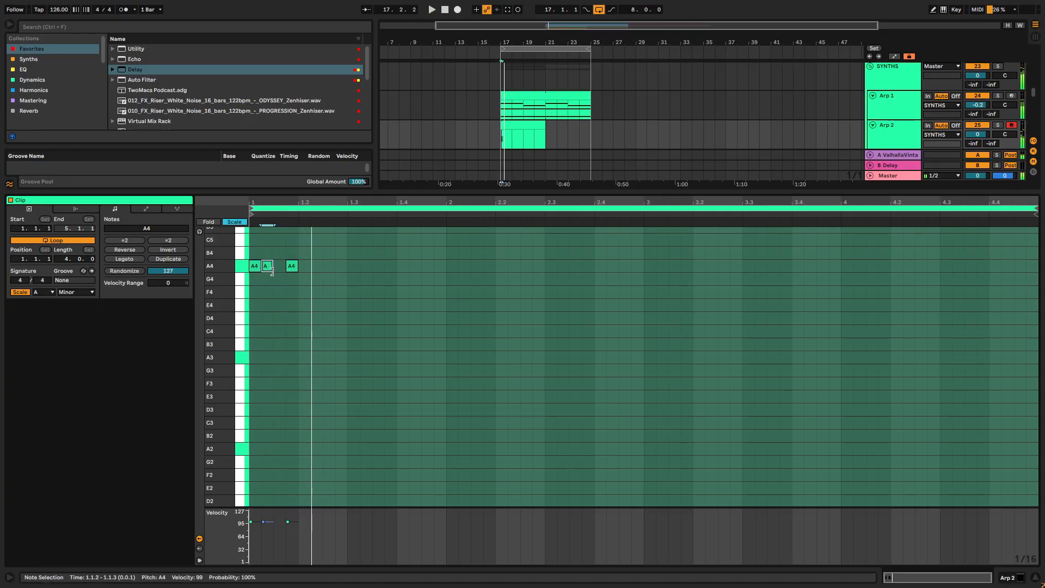
- Extend the one-bar rhythm with A4 sixteenth notes at 1.2.3, 1.3.3, 1.3.4 and 1.4.3
{"action": "double_click", "coordinate": [328, 266]}
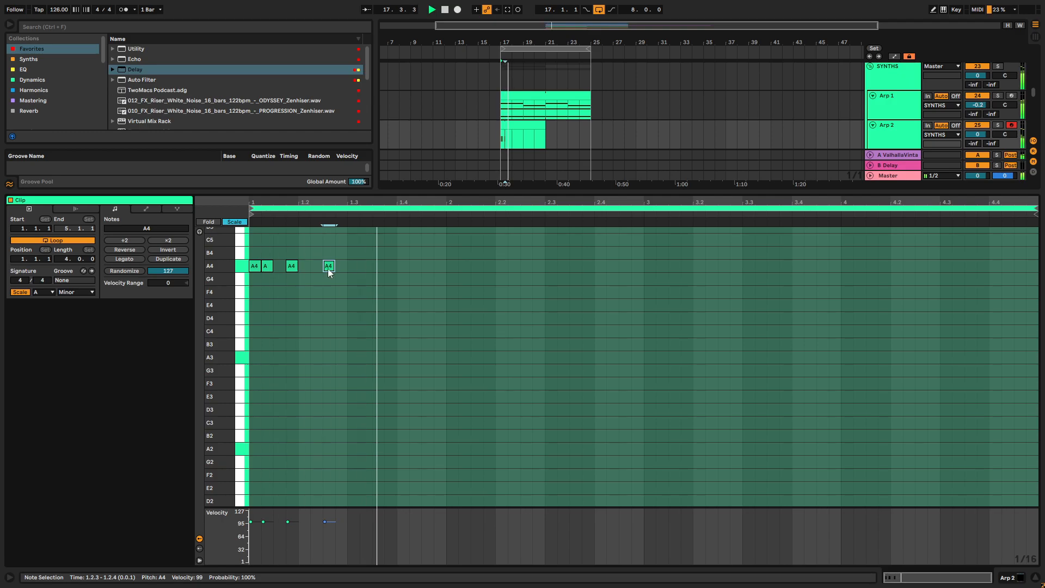
{"action": "double_click", "coordinate": [377, 266]}
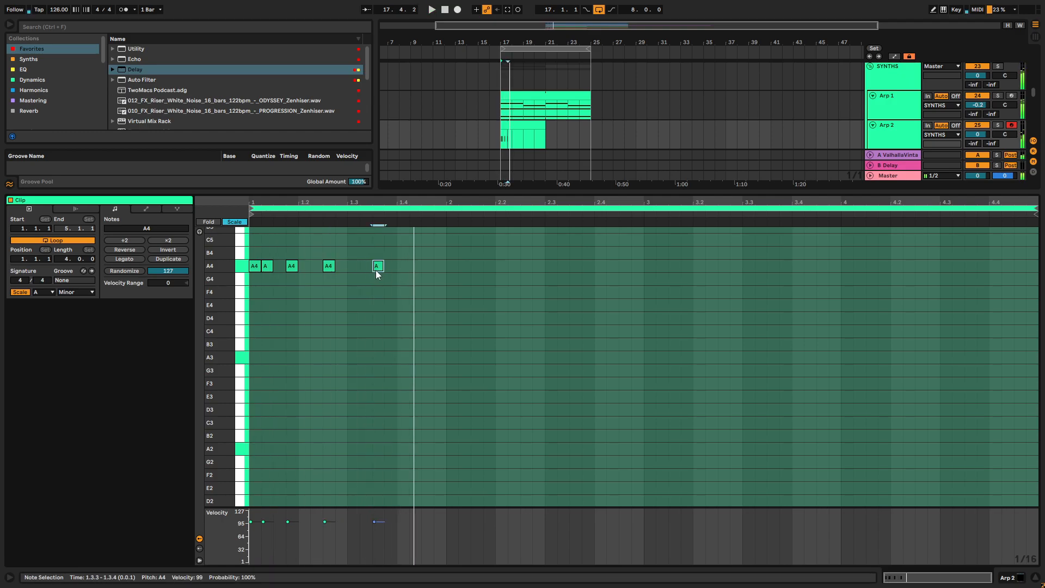
{"action": "double_click", "coordinate": [420, 266]}
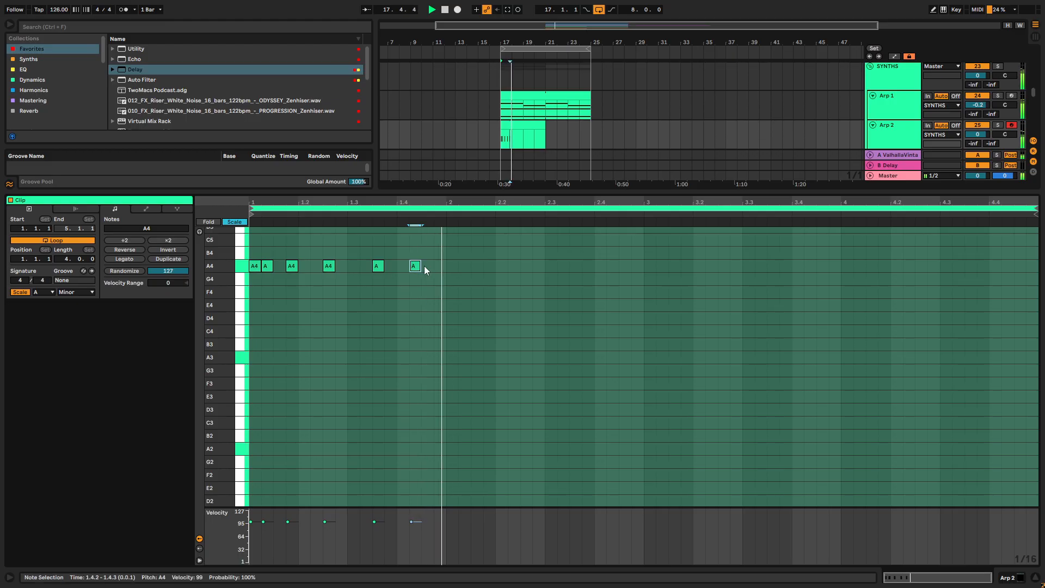
{"action": "double_click", "coordinate": [389, 265]}
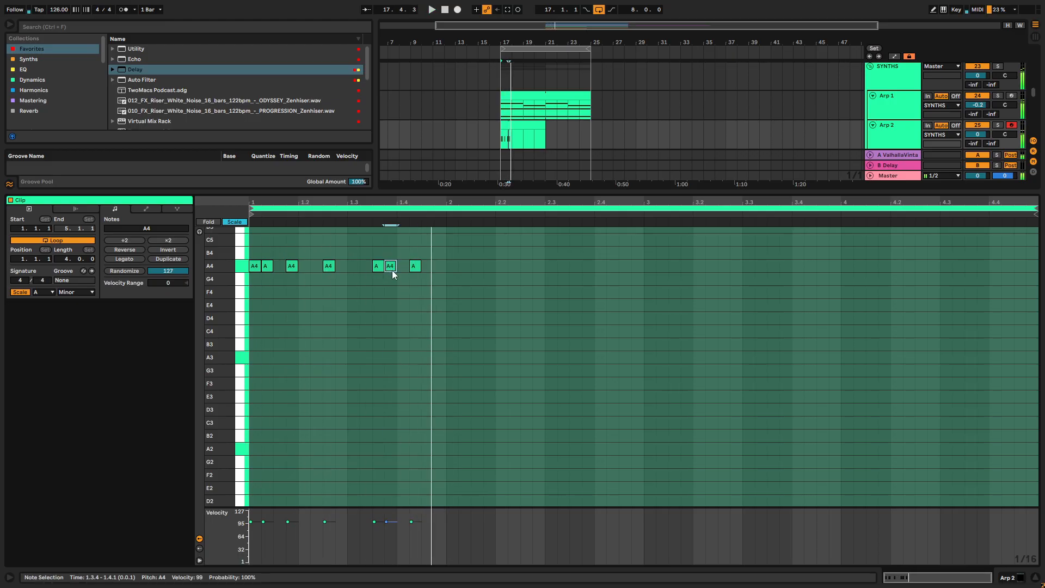
{"action": "left_click_drag", "start_coordinate": [414, 269], "coordinate": [426, 269]}
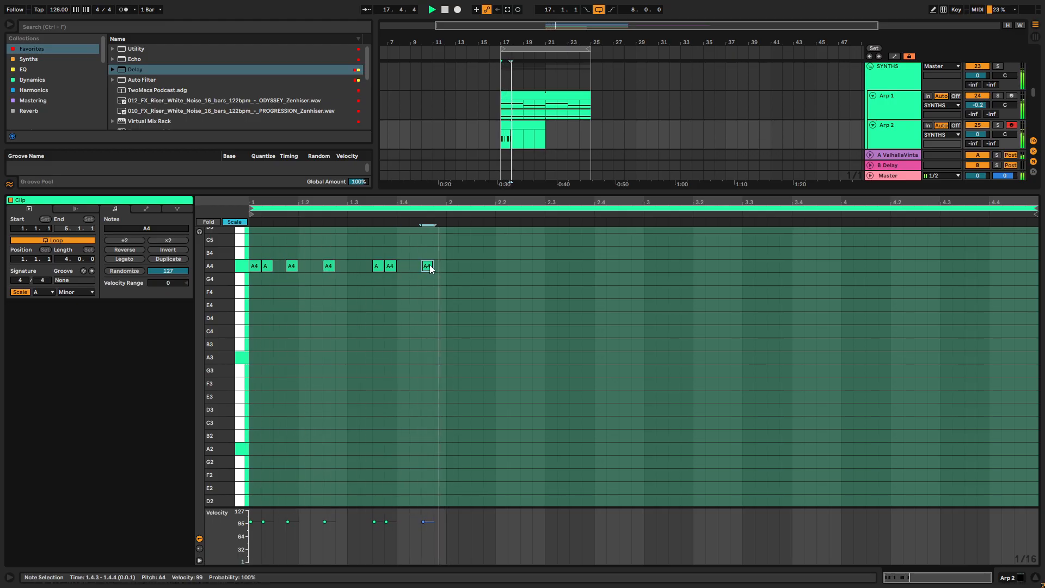
- Transpose the notes up an octave to A5 and duplicate the one-bar pattern to fill the four-bar clip
{"action": "left_click_drag", "start_coordinate": [449, 227], "coordinate": [250, 289]}
{"action": "key", "text": "shift+Up"}
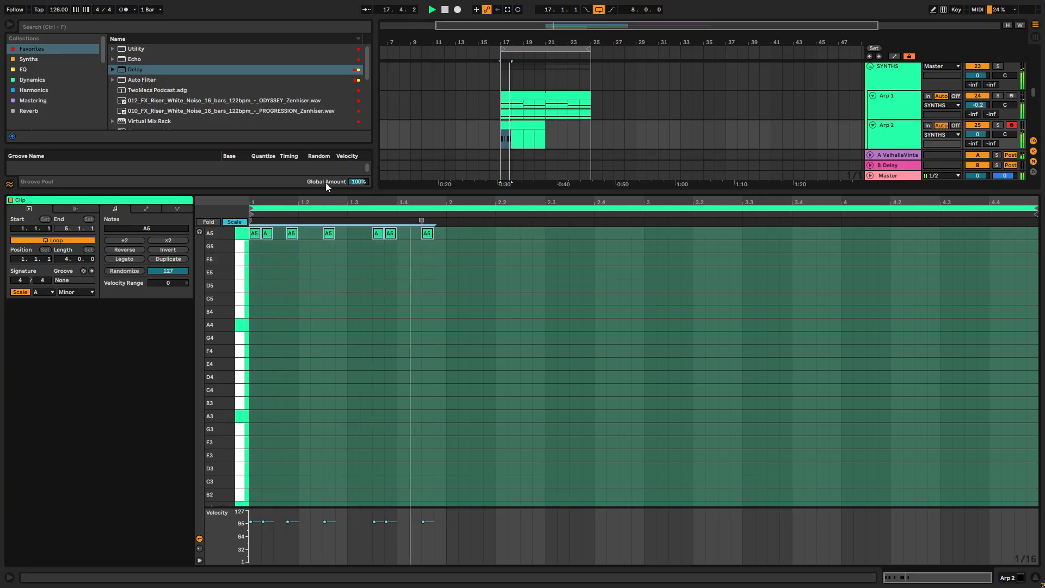
{"action": "scroll", "coordinate": [394, 287], "scroll_direction": "up", "scroll_amount": 4}
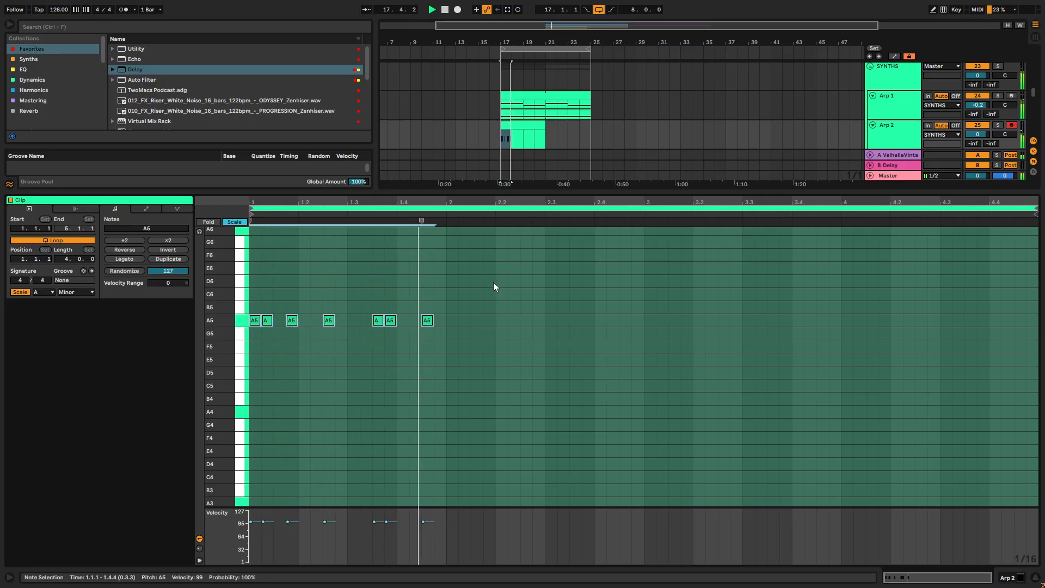
{"action": "left_click_drag", "start_coordinate": [446, 310], "coordinate": [182, 338]}
{"action": "key", "text": "ctrl+d"}
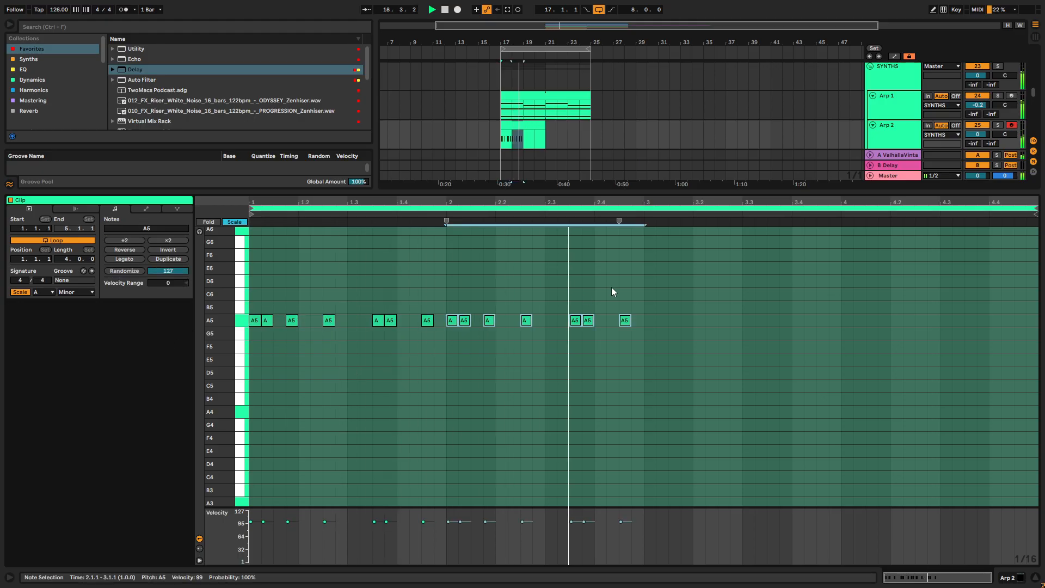
{"action": "left_click_drag", "start_coordinate": [643, 289], "coordinate": [173, 462]}
{"action": "key", "text": "ctrl+d"}
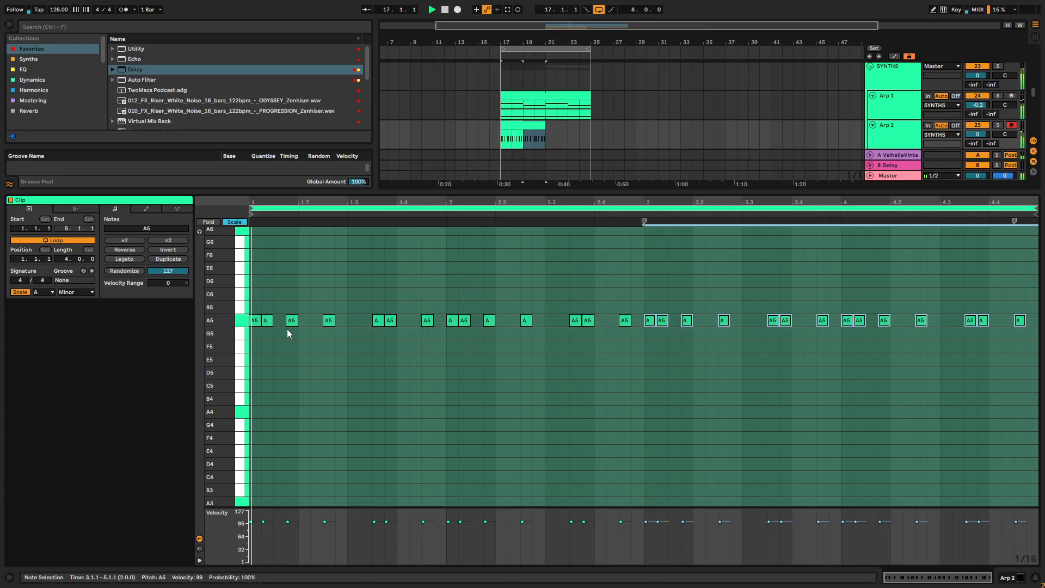
- Try shifting the pattern's second A5 note one sixteenth later, to 1.1.3, during playback
{"action": "key", "text": "space"}
{"action": "left_click", "coordinate": [270, 320]}
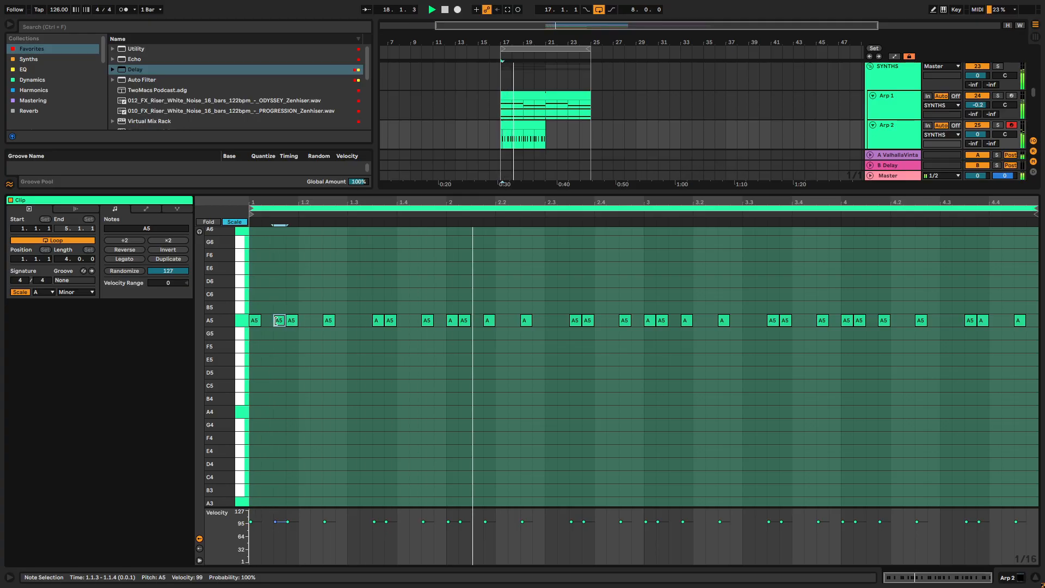
{"action": "left_click_drag", "start_coordinate": [278, 320], "coordinate": [268, 321]}
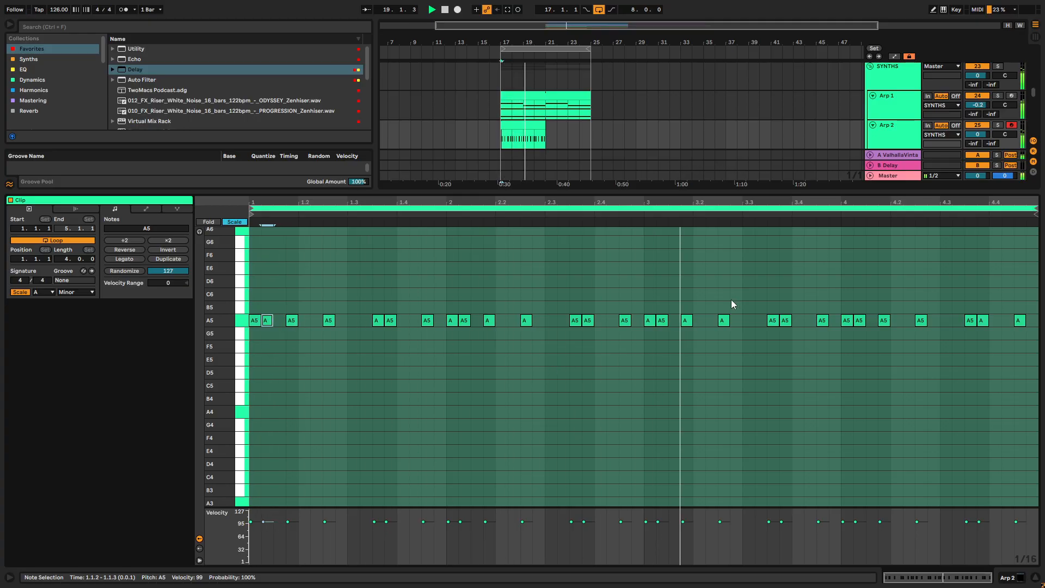
- Extend the Arp 2 clip to bar 25 and open the track's Serum 2 window
{"action": "left_click_drag", "start_coordinate": [805, 192], "coordinate": [857, 501]}
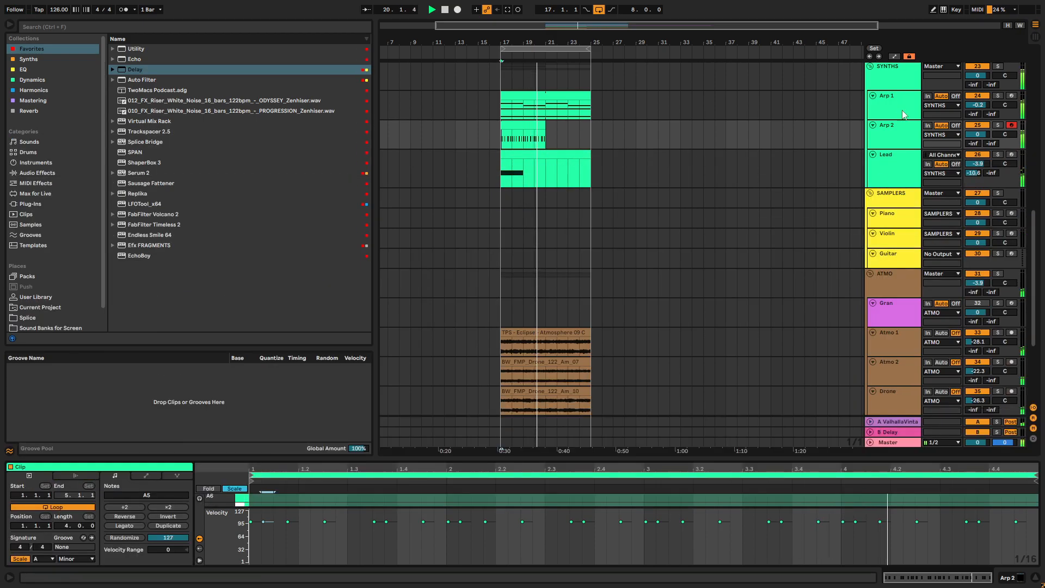
{"action": "left_click_drag", "start_coordinate": [548, 126], "coordinate": [588, 126]}
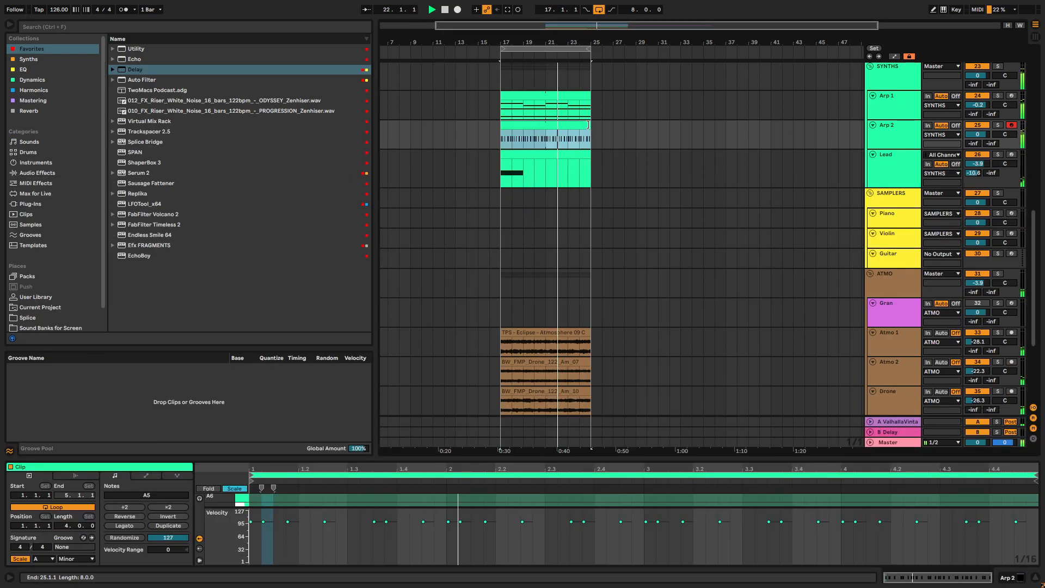
{"action": "double_click", "coordinate": [895, 128]}
{"action": "left_click", "coordinate": [35, 467]}
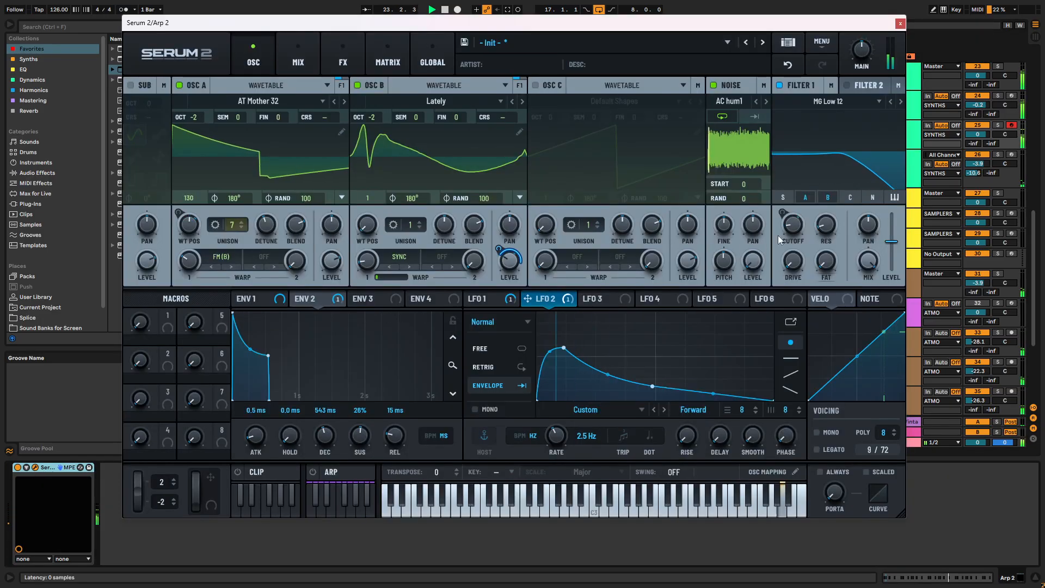
- Set Filter 1's cutoff to 86 Hz and reshape the envelopes: Env 2 with 426 ms decay and 0% sustain, Env 1 with 298 ms release
{"action": "left_click_drag", "start_coordinate": [296, 298], "coordinate": [792, 224]}
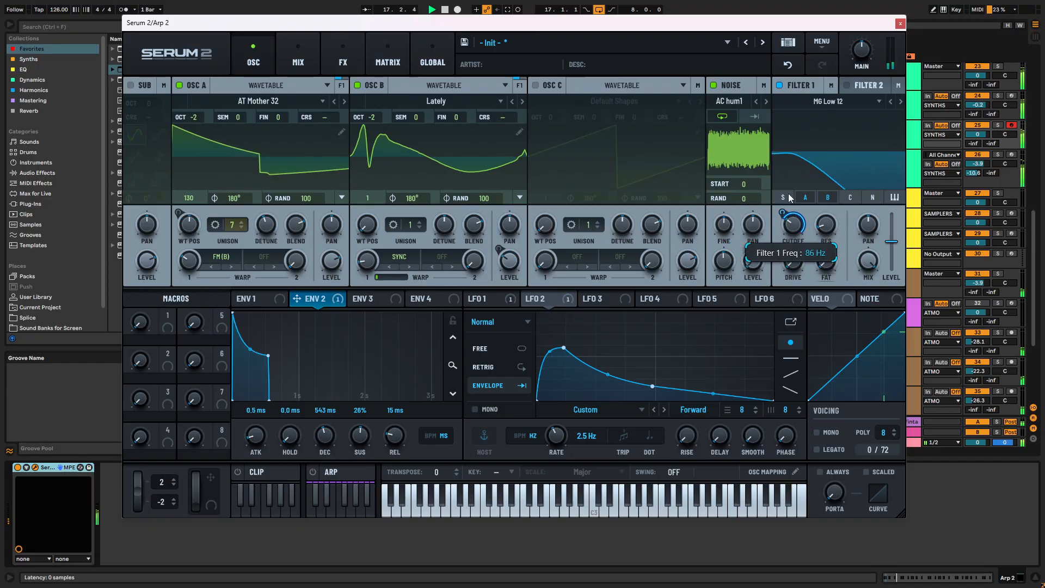
{"action": "left_click_drag", "start_coordinate": [267, 356], "coordinate": [251, 390]}
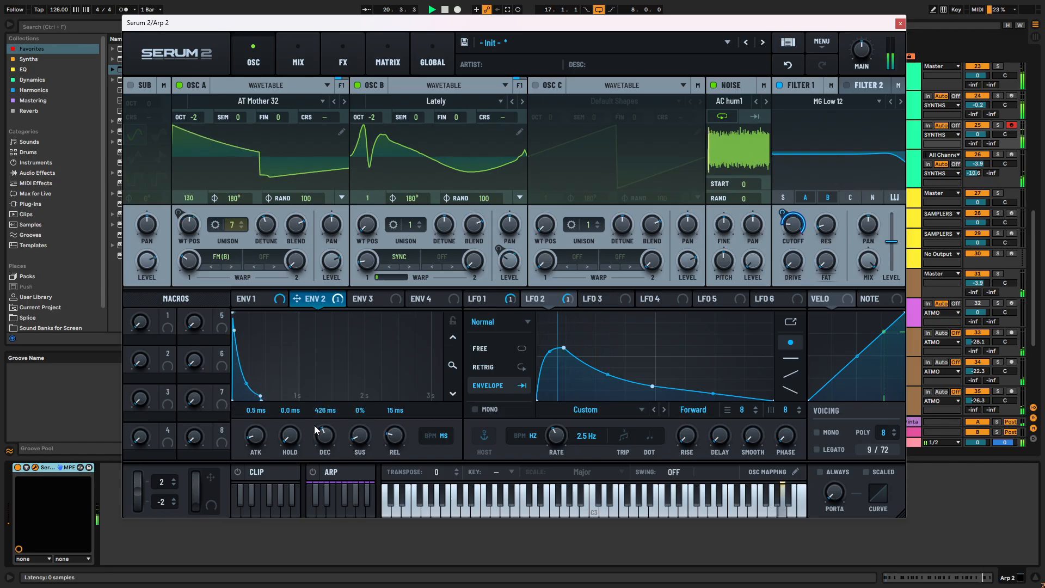
{"action": "left_click", "coordinate": [267, 298]}
{"action": "left_click_drag", "start_coordinate": [395, 436], "coordinate": [396, 412]}
{"action": "left_click_drag", "start_coordinate": [300, 317], "coordinate": [231, 382]}
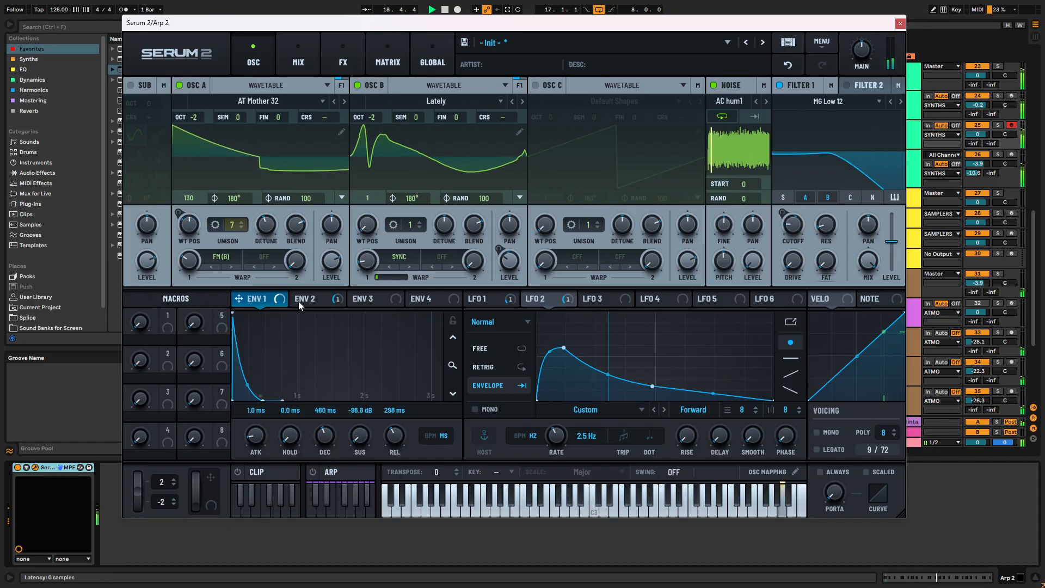
- Set Env 2 to 315 ms decay, 10% sustain, 76 ms release, and Env 1 to 309 ms decay, -25.1 dB sustain, 259 ms release
{"action": "left_click_drag", "start_coordinate": [261, 395], "coordinate": [244, 374]}
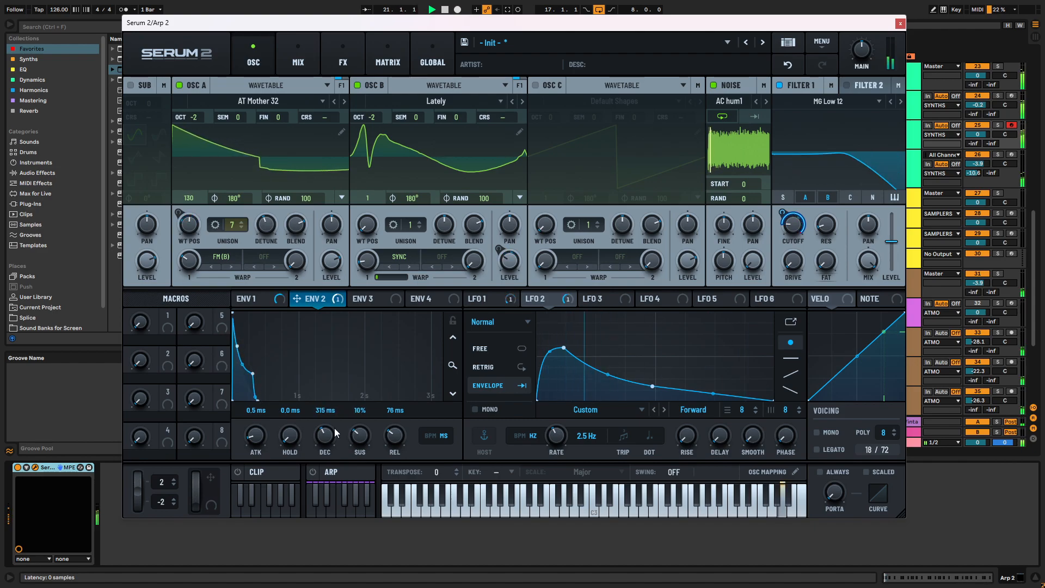
{"action": "left_click_drag", "start_coordinate": [391, 434], "coordinate": [356, 400]}
{"action": "left_click", "coordinate": [252, 298]}
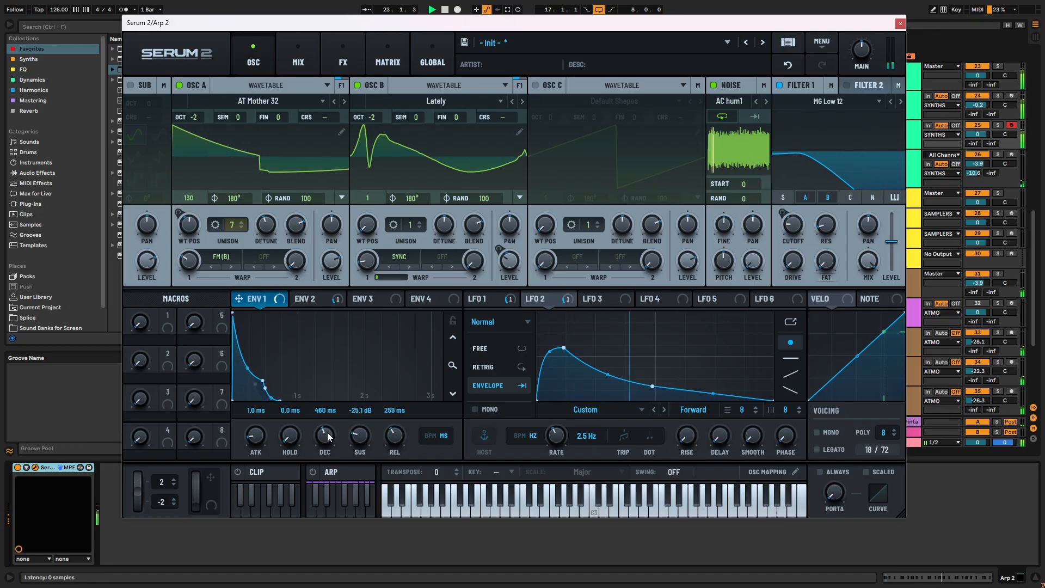
{"action": "left_click_drag", "start_coordinate": [326, 435], "coordinate": [328, 442]}
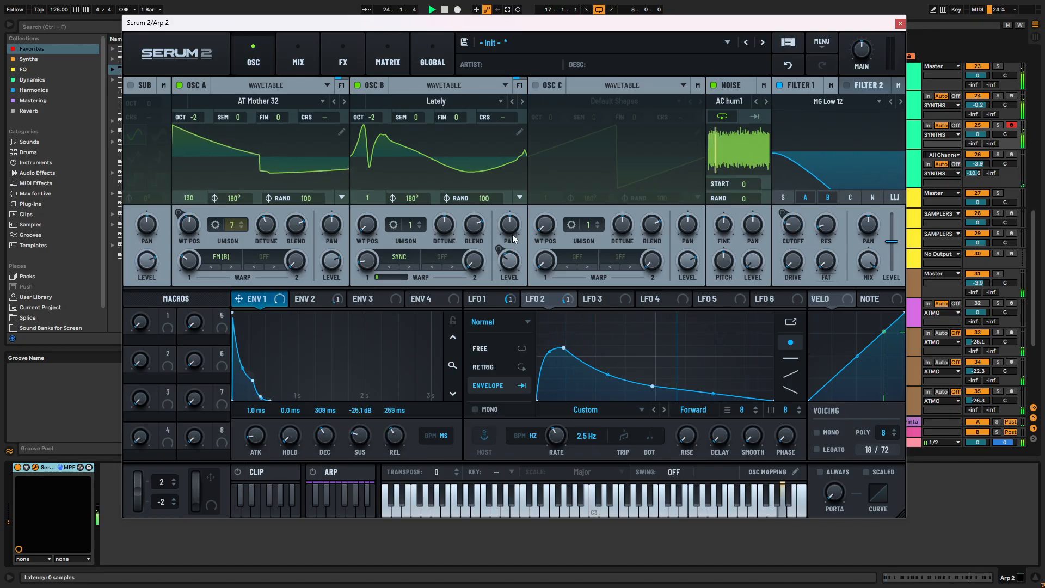
- Set Osc B's octave to -1 and route the Noise oscillator through Filter 1
{"action": "left_click_drag", "start_coordinate": [373, 116], "coordinate": [376, 100]}
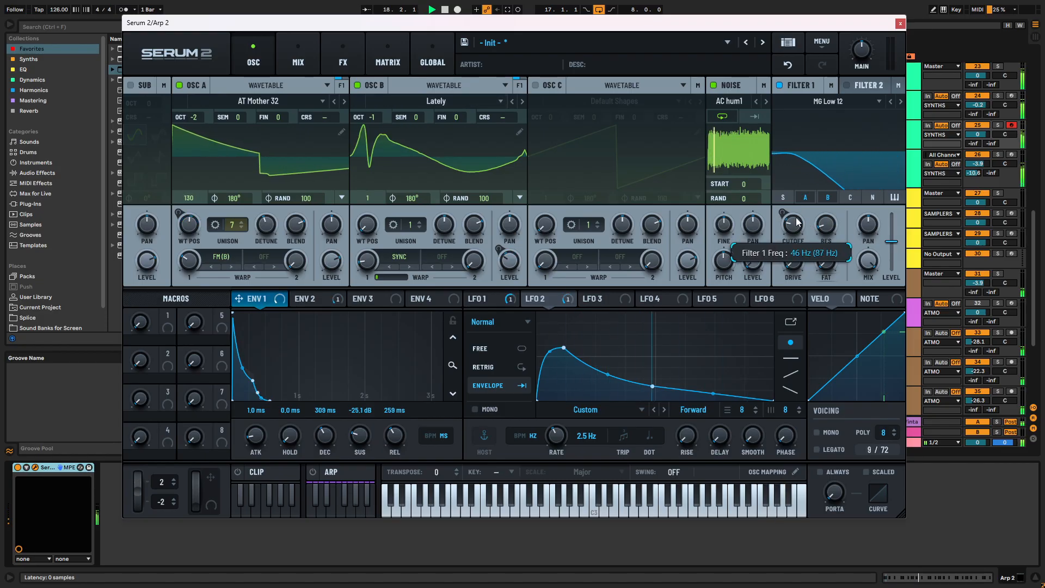
{"action": "left_click", "coordinate": [875, 197]}
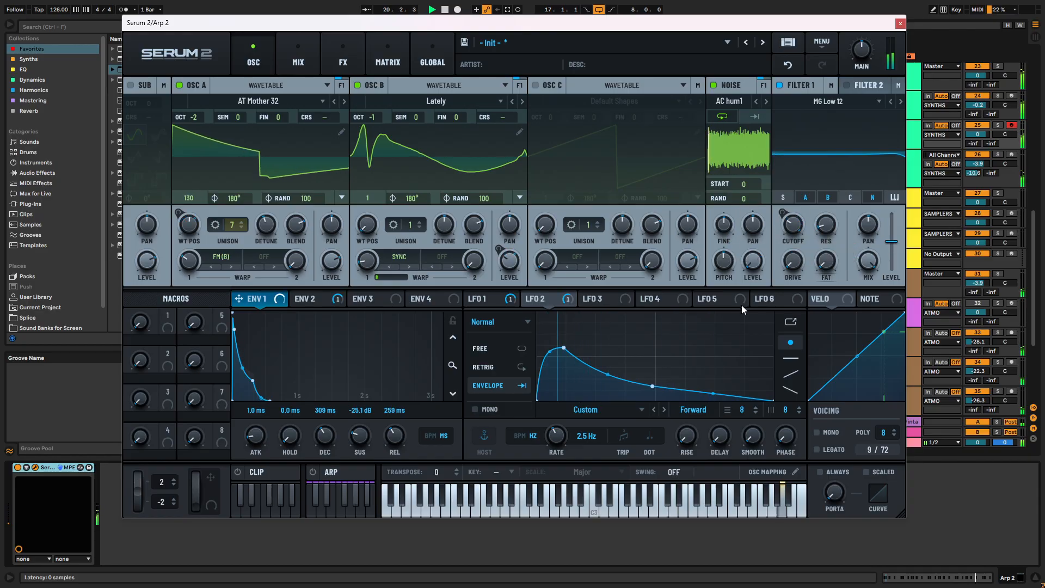
{"action": "left_click", "coordinate": [731, 102]}
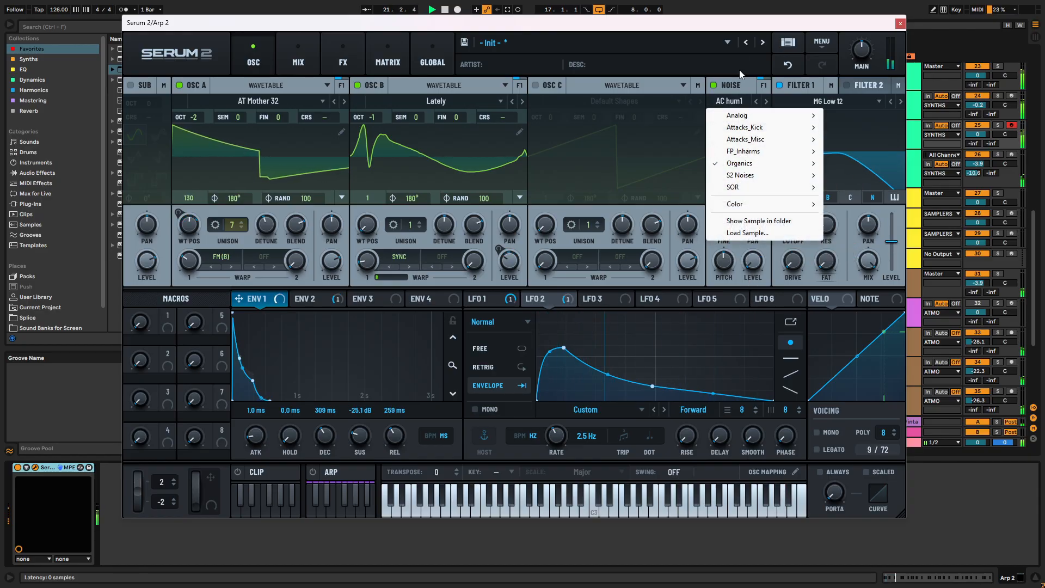
{"action": "left_click", "coordinate": [687, 144]}
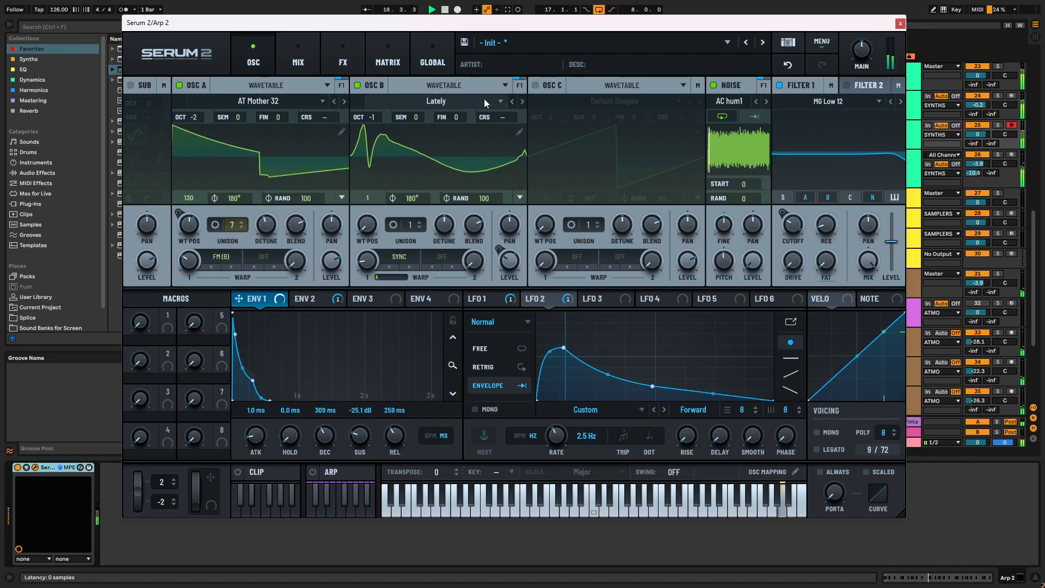
- Switch Osc B's wavetable to Mr Bruce Lee and reshape LFO 2 into a curve that decays straight from its maximum
{"action": "left_click", "coordinate": [522, 102]}
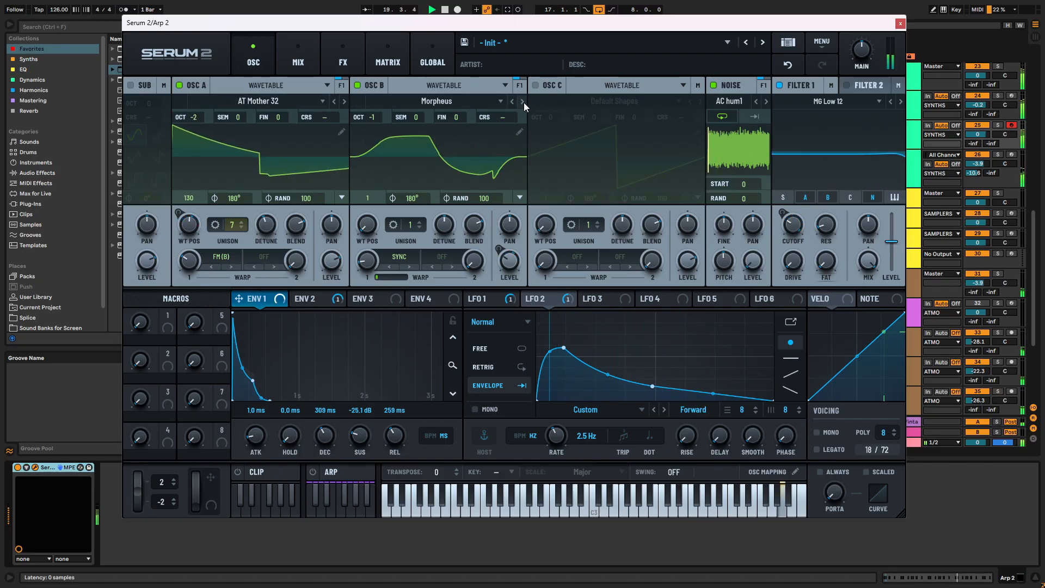
{"action": "left_click", "coordinate": [523, 101]}
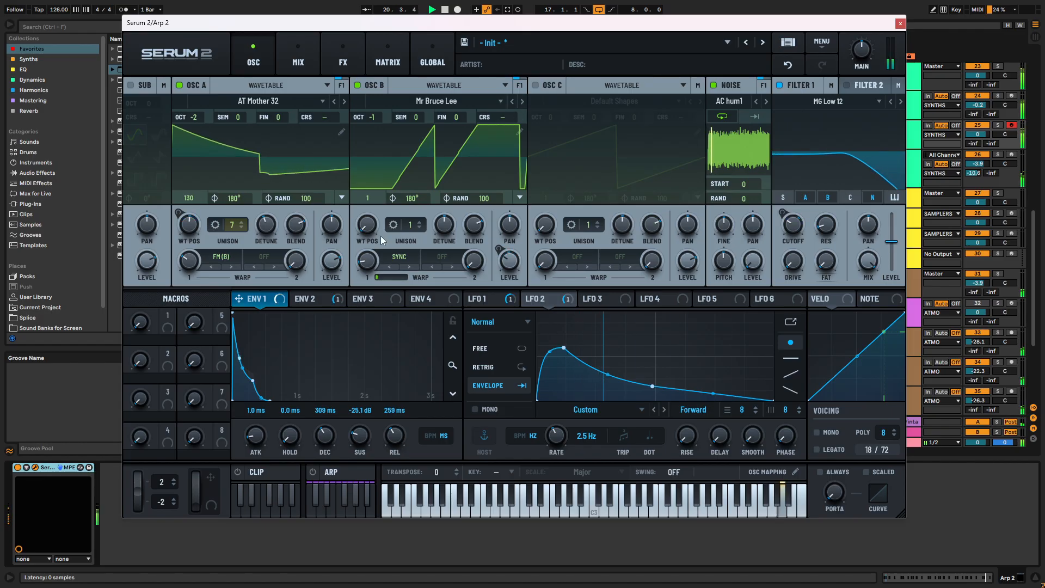
{"action": "mouse_move", "coordinate": [507, 266]}
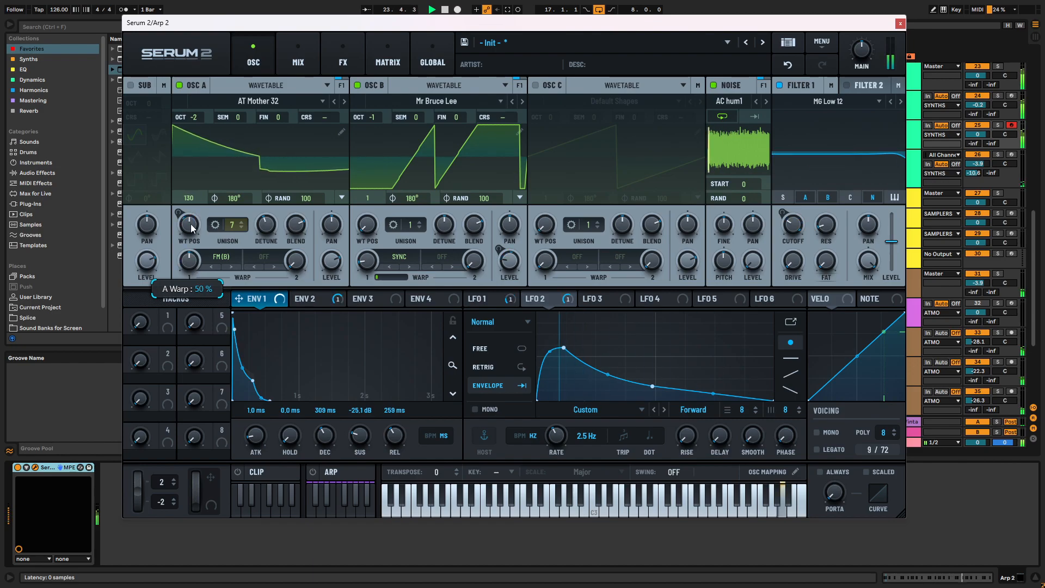
{"action": "mouse_move", "coordinate": [191, 266]}
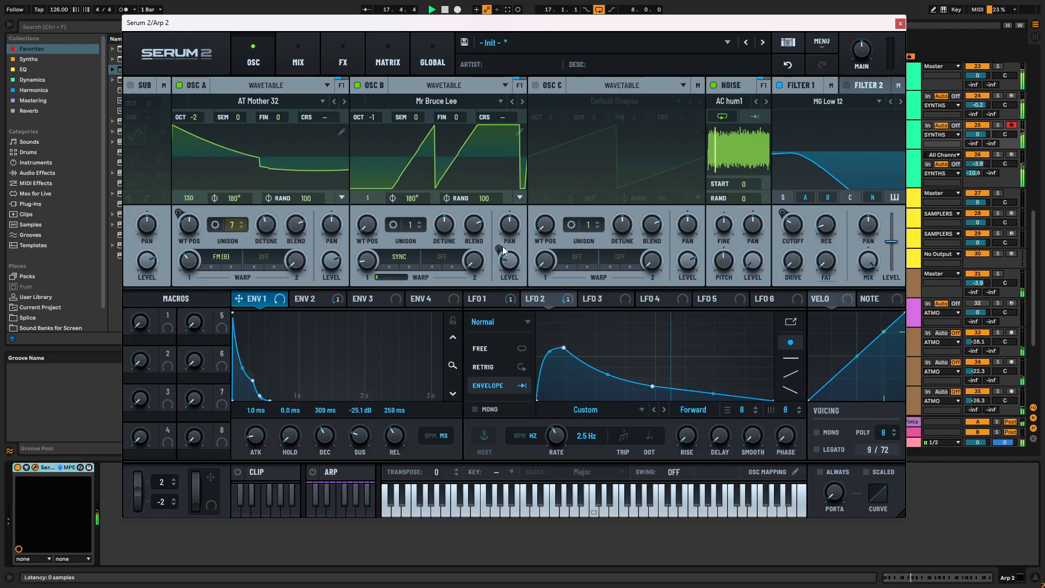
{"action": "left_click_drag", "start_coordinate": [563, 347], "coordinate": [530, 331]}
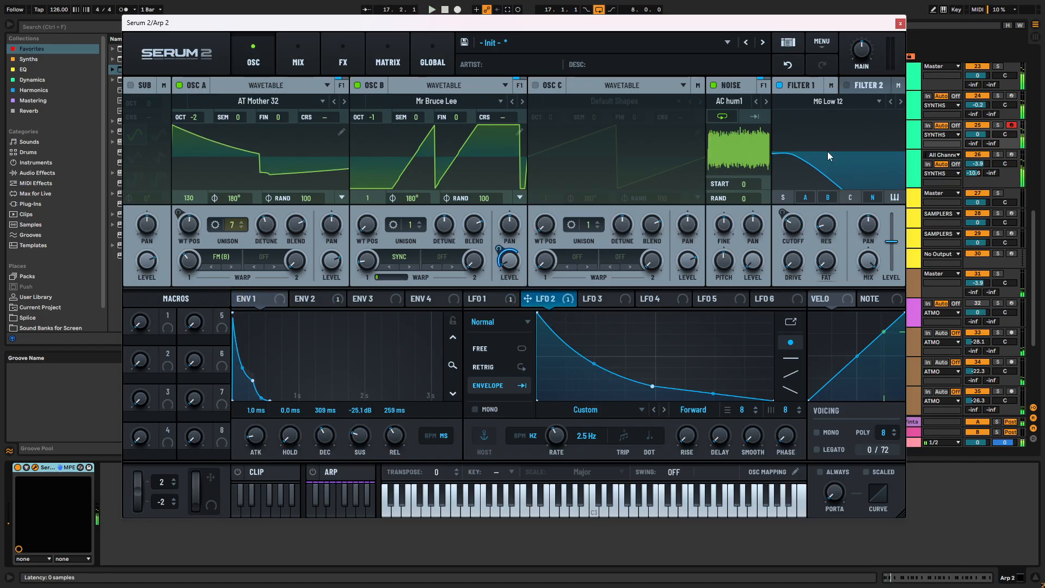
- Solo the Arp 2 track and switch Osc A's wavetable to AT Perfourmer MKII during playback
{"action": "left_click", "coordinate": [997, 155]}
{"action": "left_click", "coordinate": [997, 155]}
{"action": "left_click", "coordinate": [998, 125]}
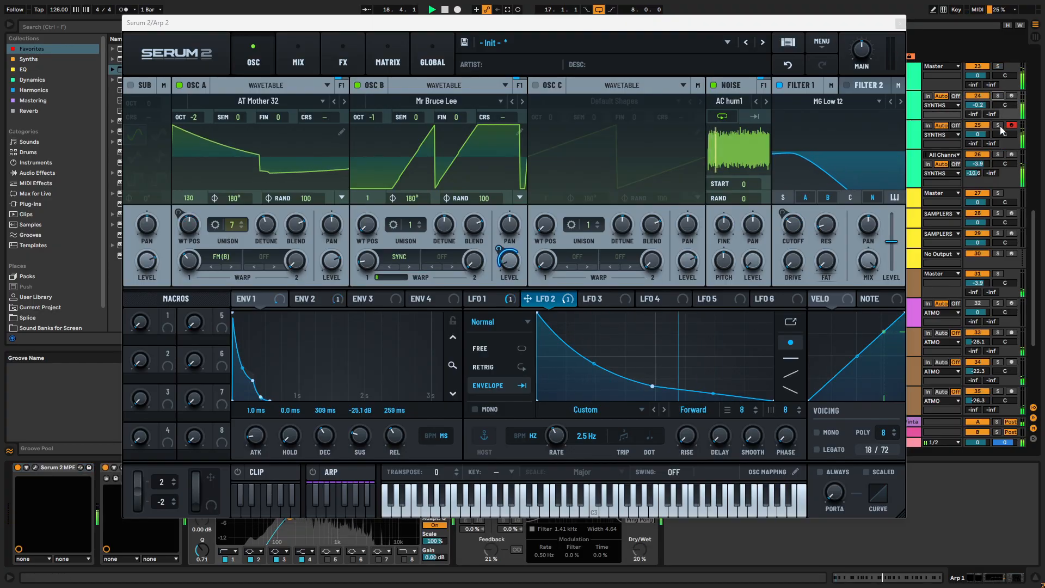
{"action": "key", "text": "space"}
{"action": "key", "text": "space"}
{"action": "left_click", "coordinate": [344, 101]}
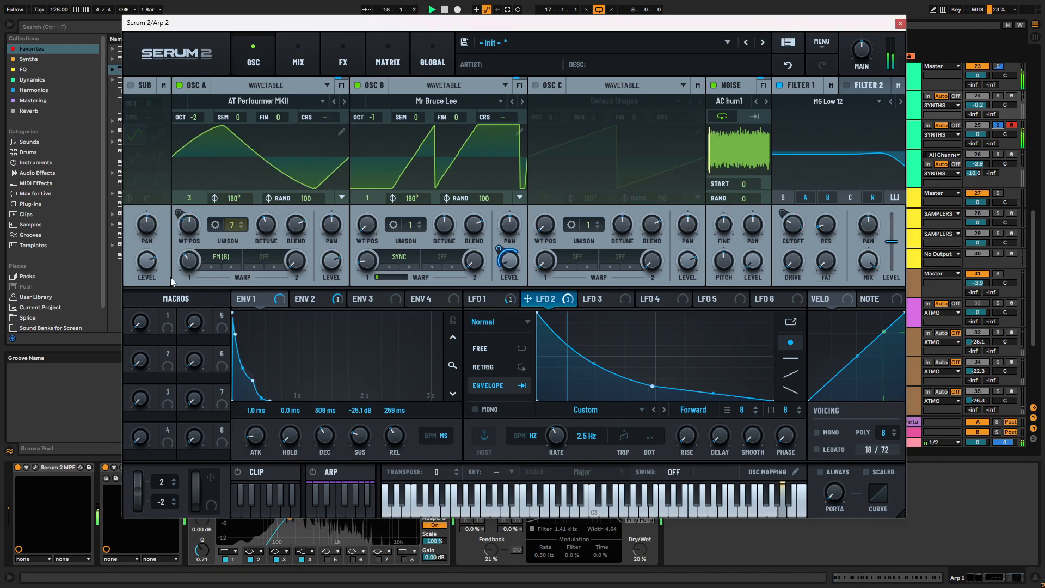
- Reduce Osc A's FM (B) warp amount and lower LFO 1's central peak to about a quarter height, with Arp 2 unsoloed
{"action": "left_click_drag", "start_coordinate": [185, 260], "coordinate": [186, 288]}
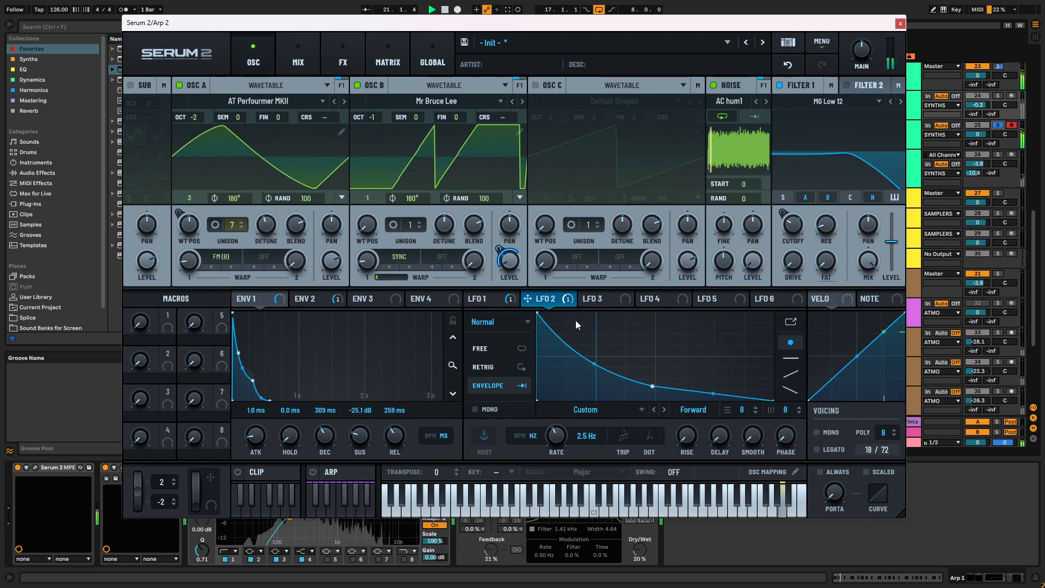
{"action": "left_click", "coordinate": [499, 299]}
{"action": "left_click_drag", "start_coordinate": [655, 315], "coordinate": [654, 378]}
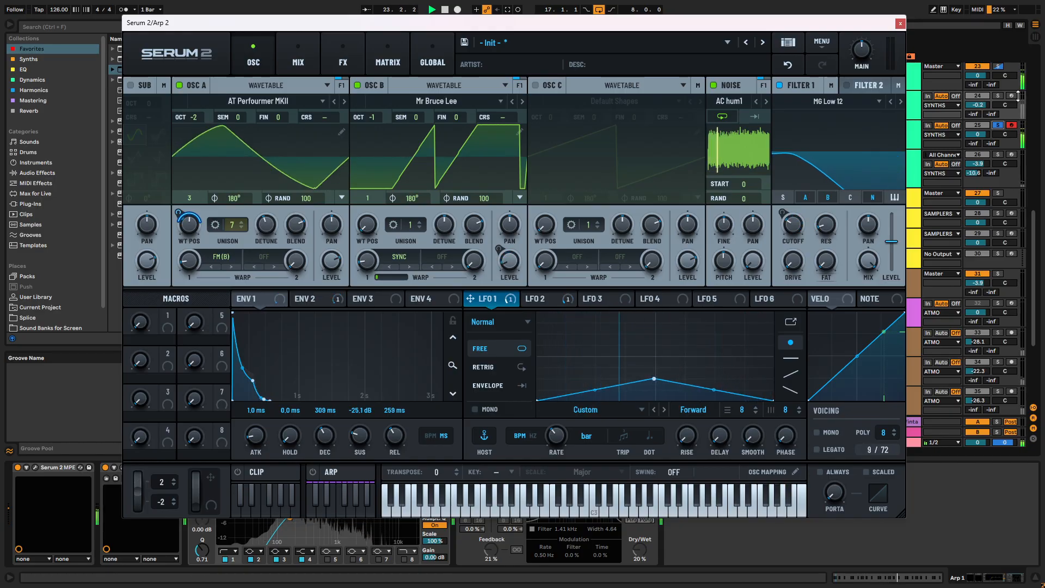
{"action": "left_click", "coordinate": [997, 126]}
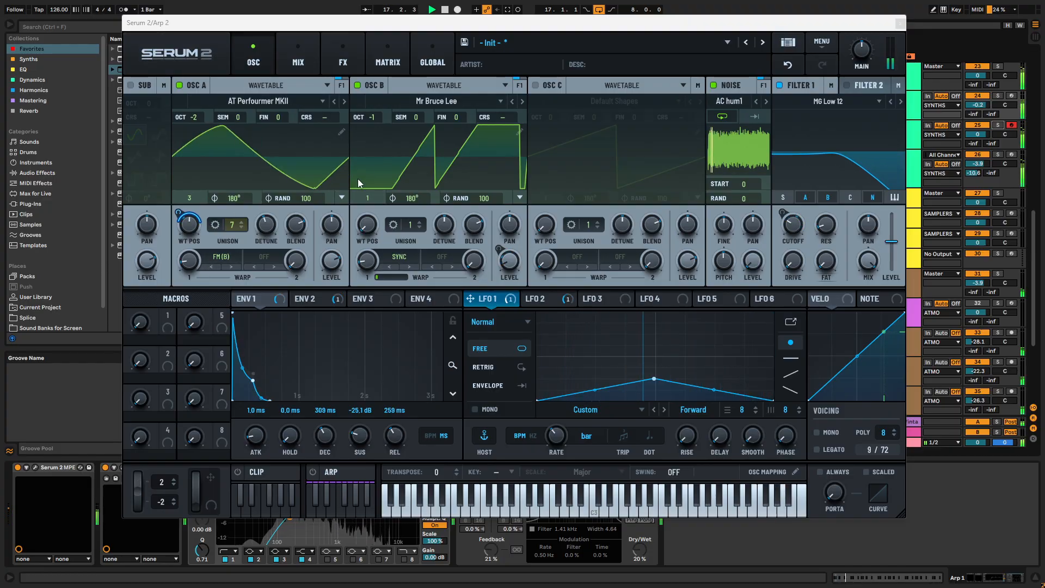
- Try the S2 Noises samples from Egtr Mute through FretNoise A in the Noise oscillator during playback
{"action": "left_click", "coordinate": [732, 101]}
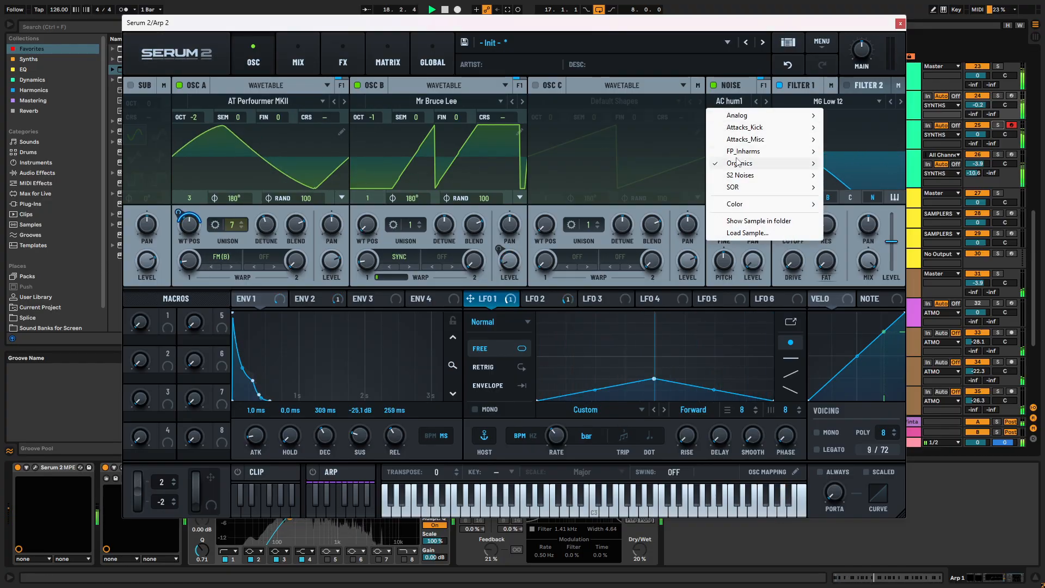
{"action": "mouse_move", "coordinate": [751, 175]}
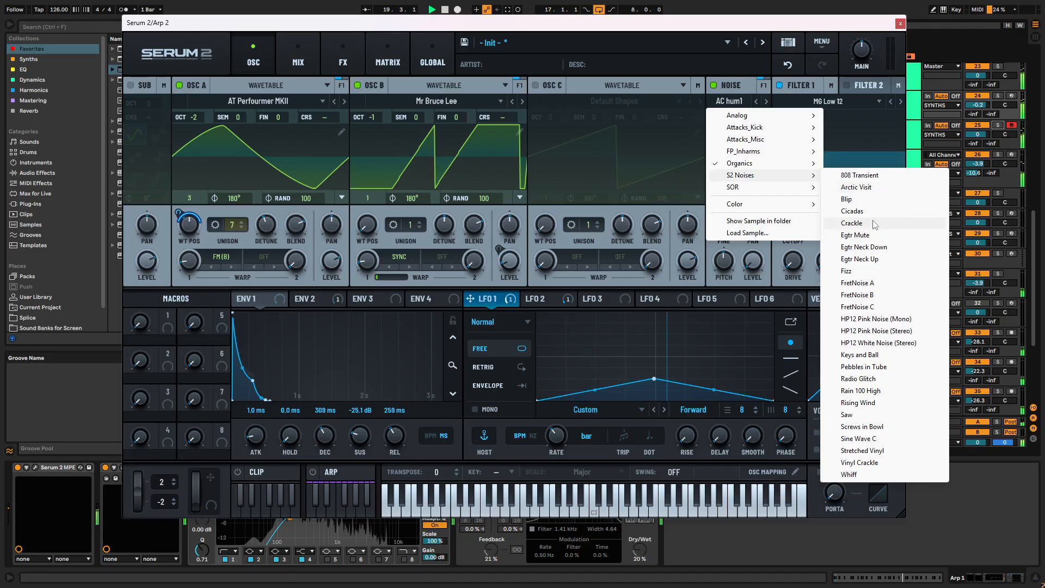
{"action": "left_click", "coordinate": [866, 234]}
{"action": "left_click", "coordinate": [765, 102]}
{"action": "left_click", "coordinate": [765, 102]}
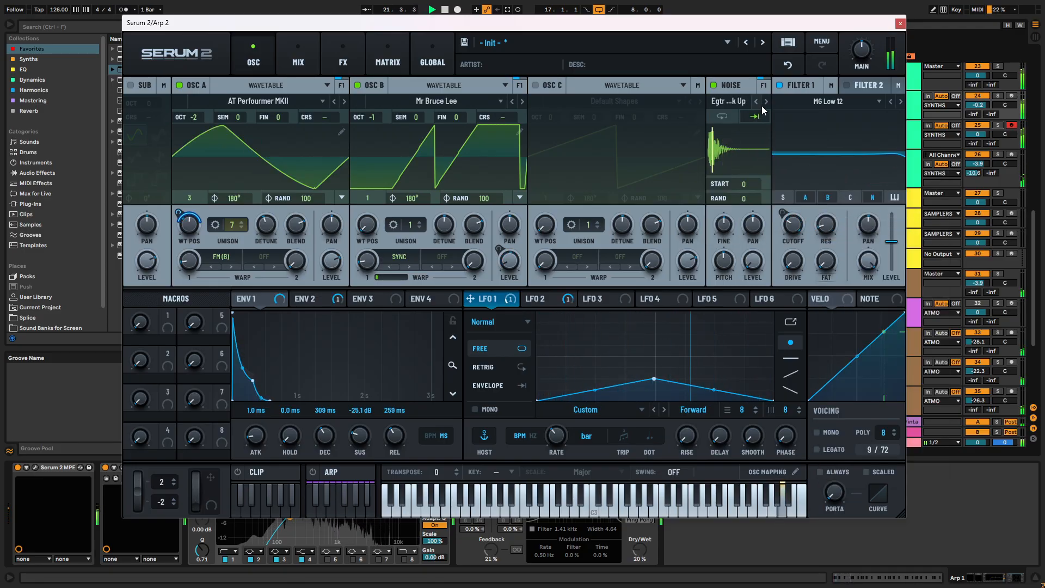
{"action": "left_click", "coordinate": [765, 101]}
{"action": "left_click", "coordinate": [766, 101]}
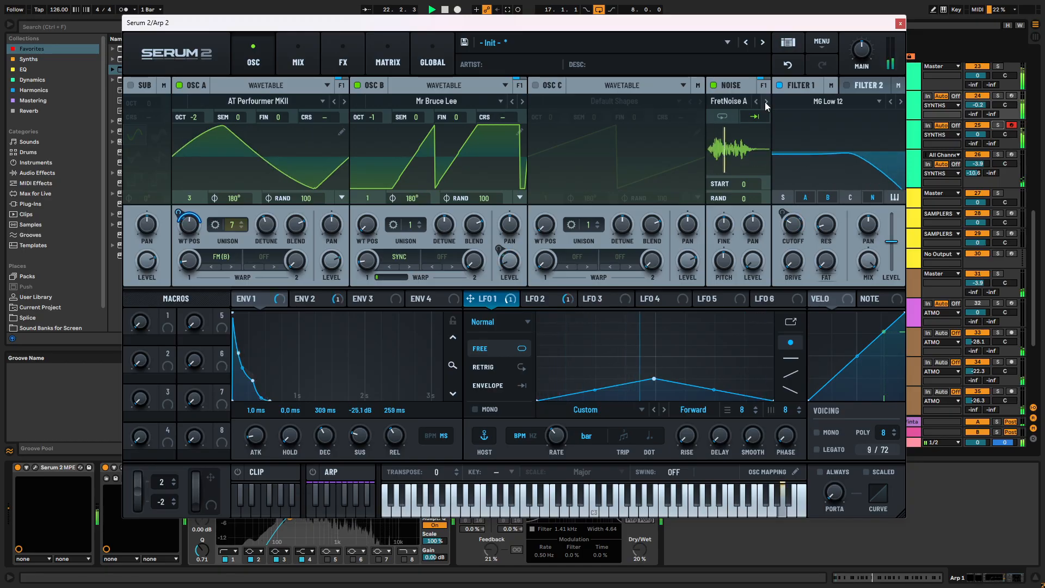
- Load the HP12 White Noise (Stereo) sample from S2 Noises into the Noise oscillator
{"action": "left_click", "coordinate": [730, 102]}
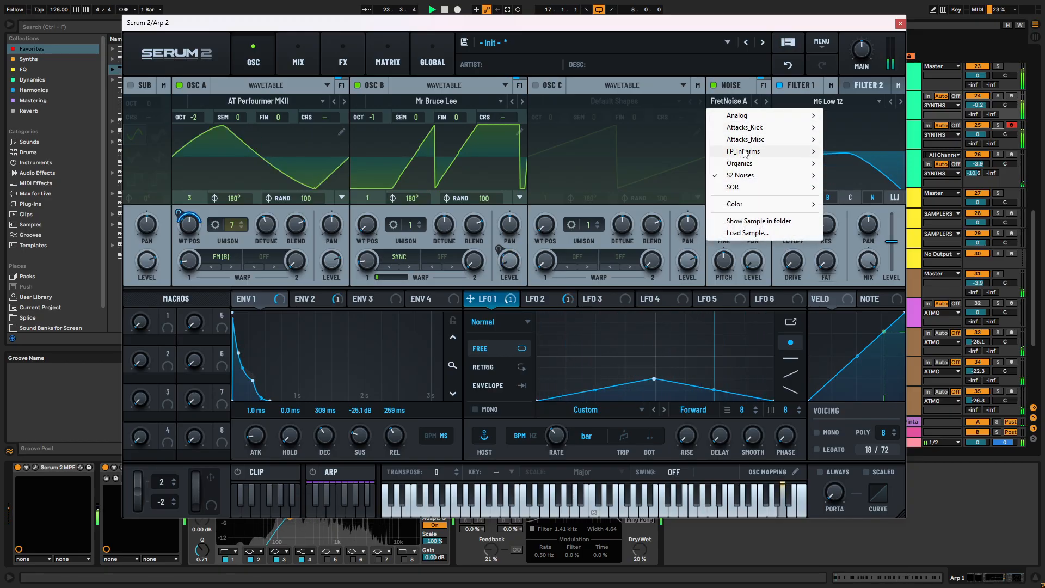
{"action": "mouse_move", "coordinate": [772, 175]}
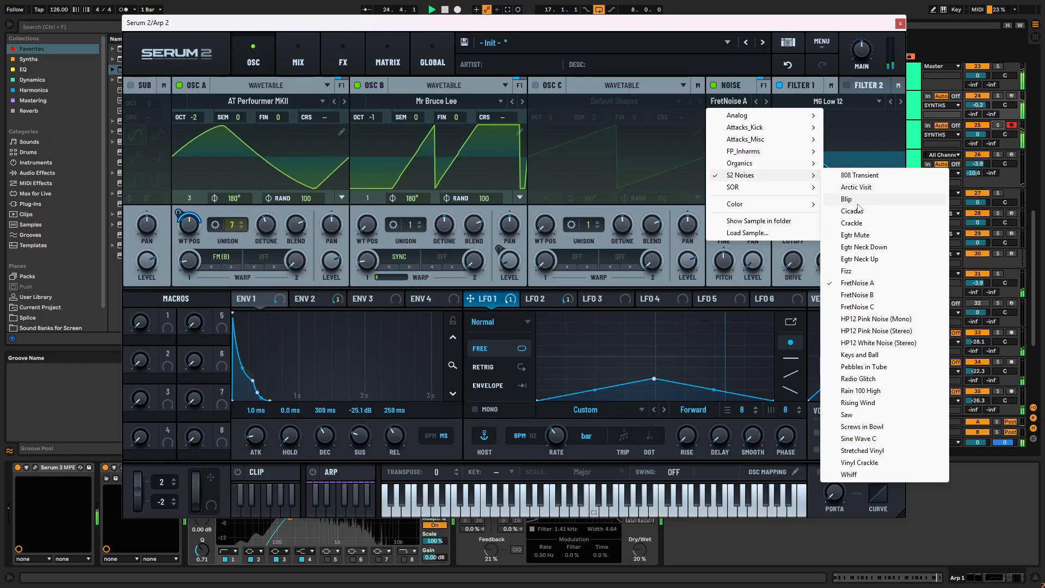
{"action": "left_click", "coordinate": [865, 342]}
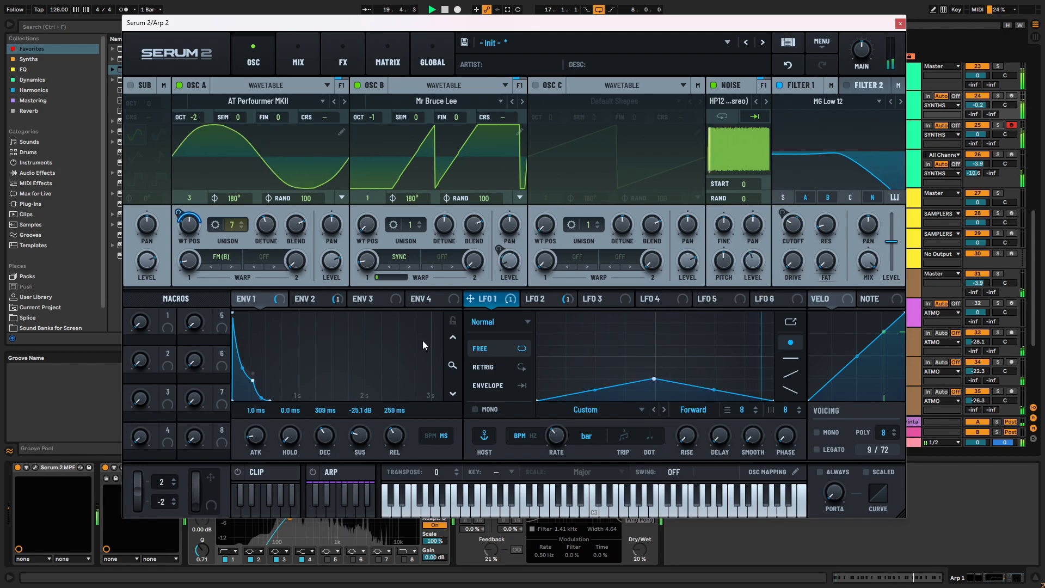
- Modulate the Noise level with Env 3, using a 205 ms decay and zero sustain, and lower the base Noise level
{"action": "left_click", "coordinate": [387, 299]}
{"action": "left_click_drag", "start_coordinate": [387, 299], "coordinate": [753, 265]}
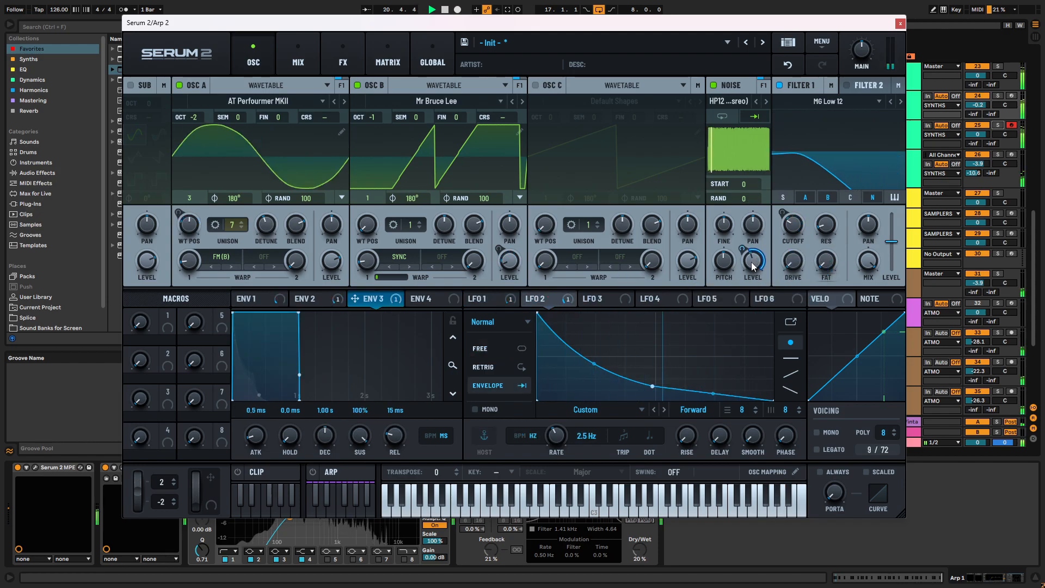
{"action": "left_click_drag", "start_coordinate": [298, 312], "coordinate": [196, 415]}
{"action": "left_click_drag", "start_coordinate": [754, 260], "coordinate": [753, 280]}
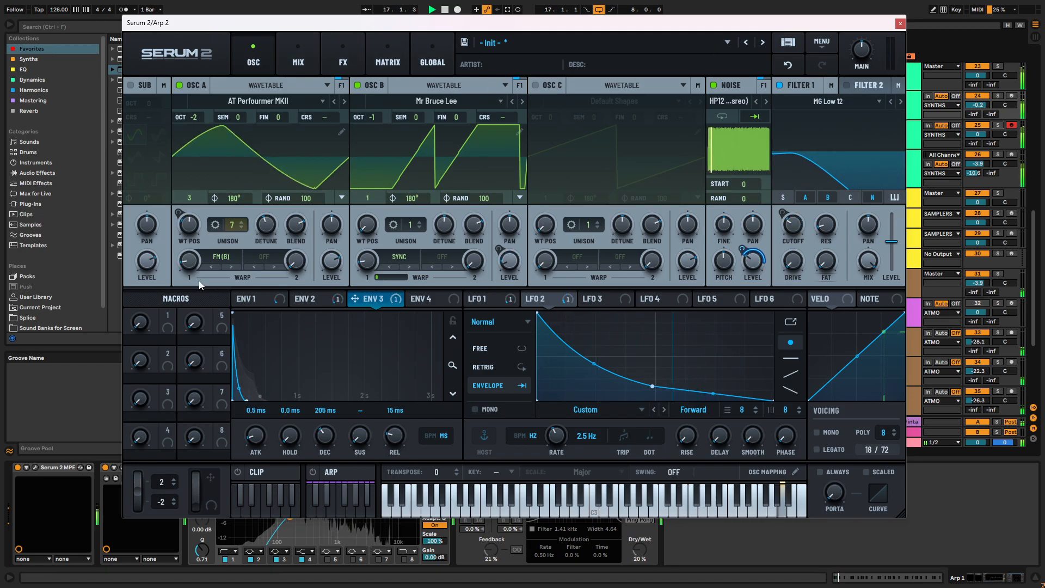
{"action": "left_click", "coordinate": [900, 23]}
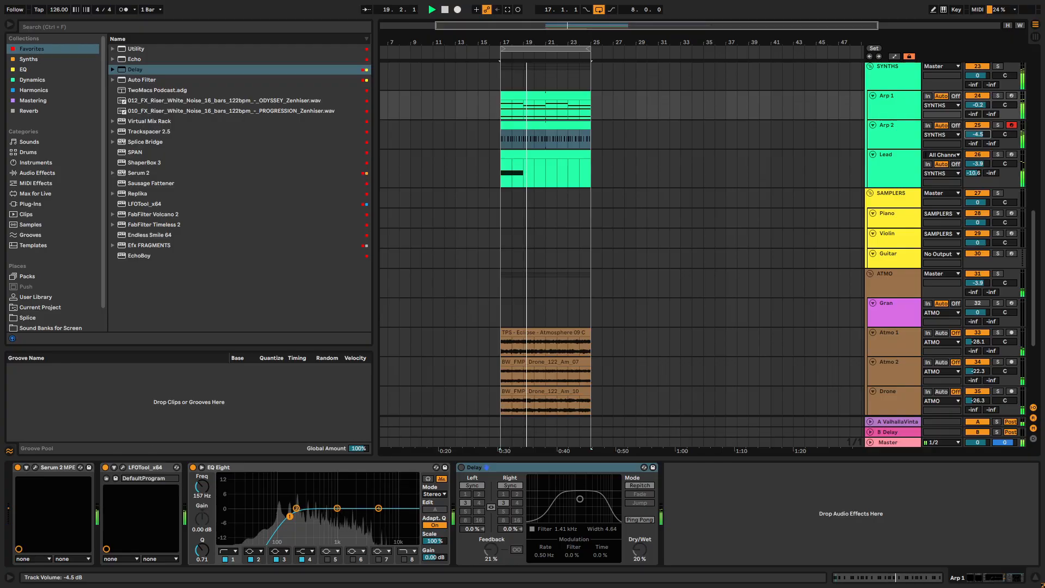
- Add 1/16 A6 notes at 1.1.3, 1.2.2 and 1.3.2 in the Arp 2 MIDI clip
{"action": "double_click", "coordinate": [559, 127]}
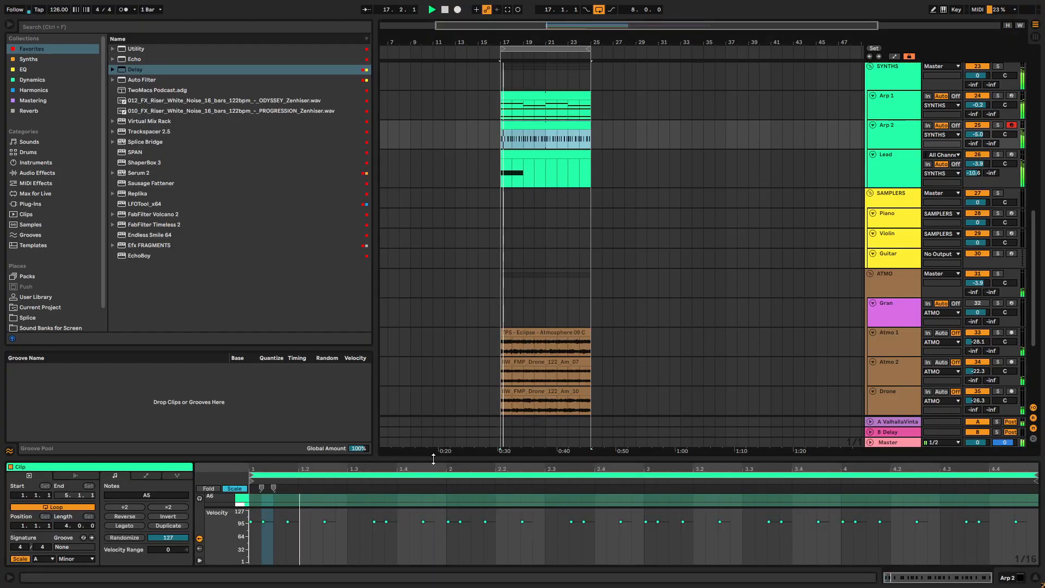
{"action": "left_click_drag", "start_coordinate": [432, 455], "coordinate": [449, 18]}
{"action": "scroll", "coordinate": [356, 137], "scroll_direction": "up", "scroll_amount": 5}
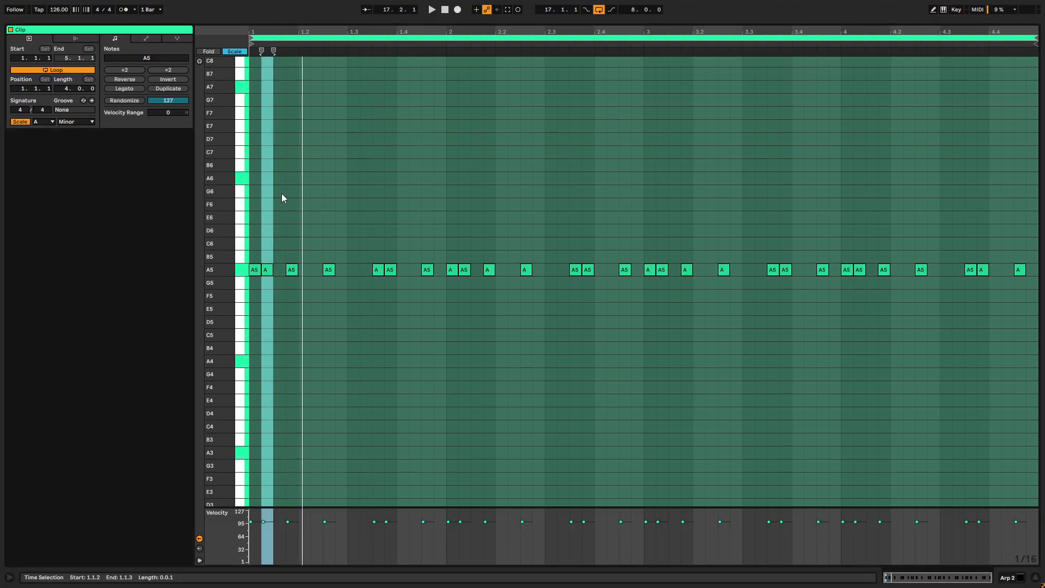
{"action": "double_click", "coordinate": [276, 179]}
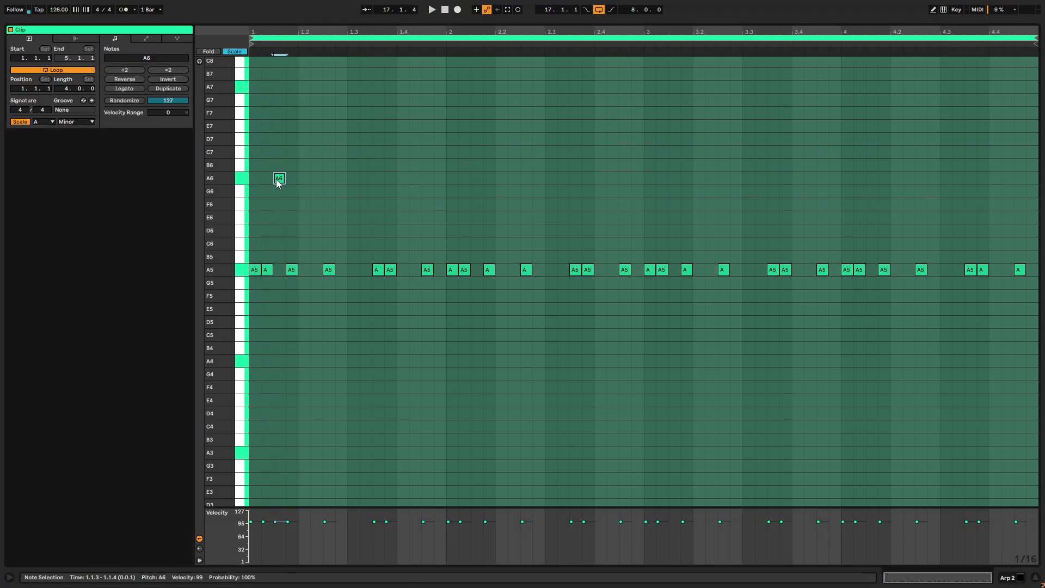
{"action": "double_click", "coordinate": [339, 179]}
{"action": "key", "text": "space"}
{"action": "key", "text": "space"}
{"action": "key", "text": "space"}
{"action": "right_click", "coordinate": [370, 170]}
{"action": "left_click", "coordinate": [435, 141]}
{"action": "double_click", "coordinate": [367, 179]}
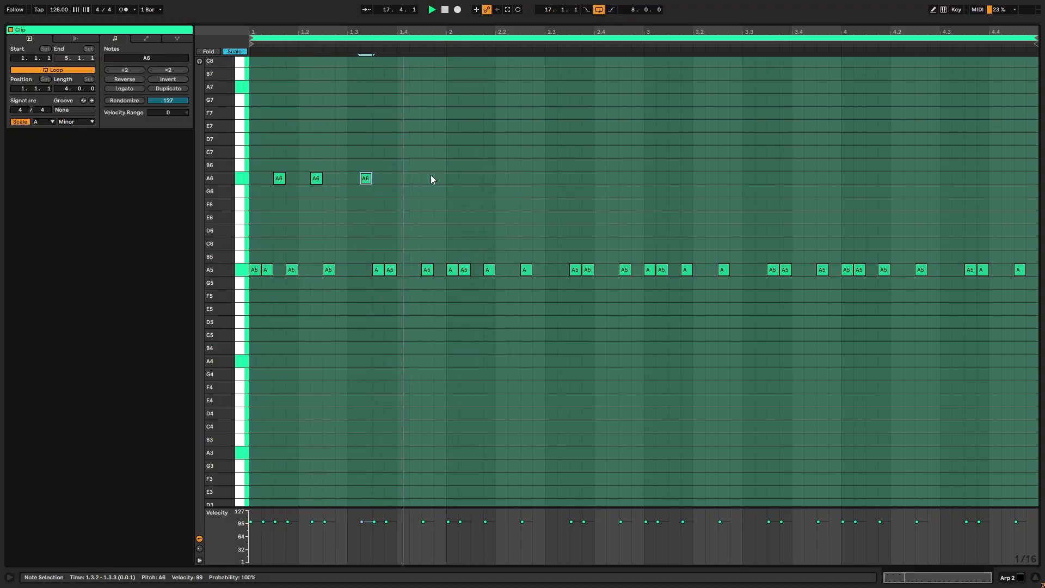
- Transpose all notes in the Arp 2 clip down one octave and delete the three upper notes
{"action": "key", "text": "ctrl+a"}
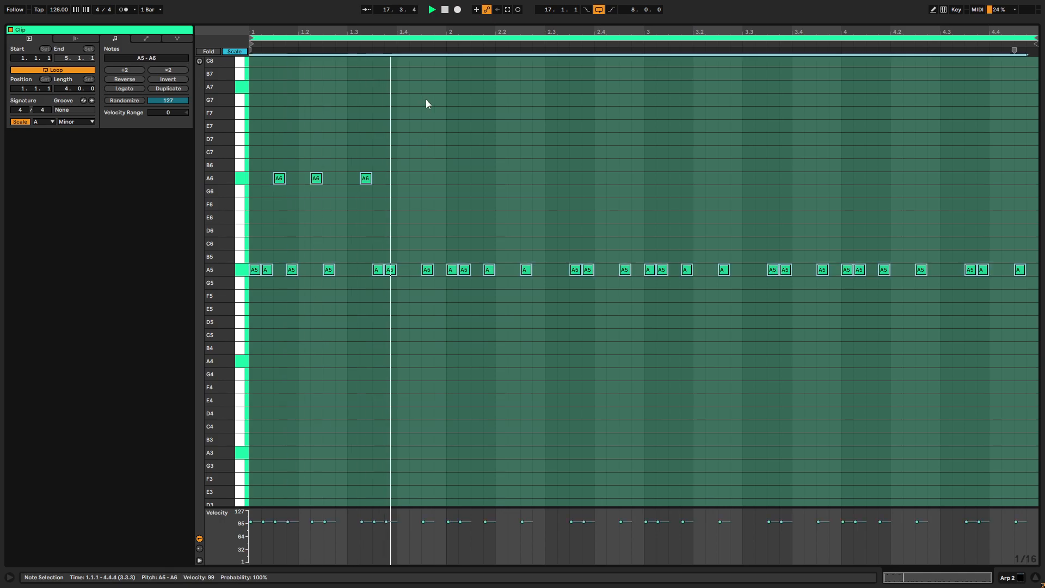
{"action": "key", "text": "shift+Down"}
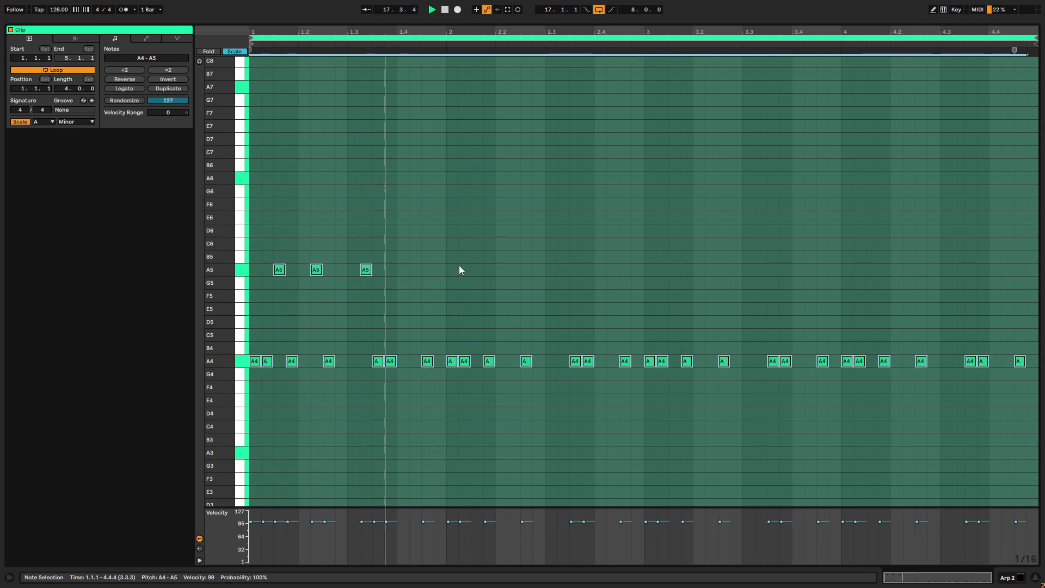
{"action": "left_click_drag", "start_coordinate": [411, 250], "coordinate": [239, 283]}
{"action": "key", "text": "Delete"}
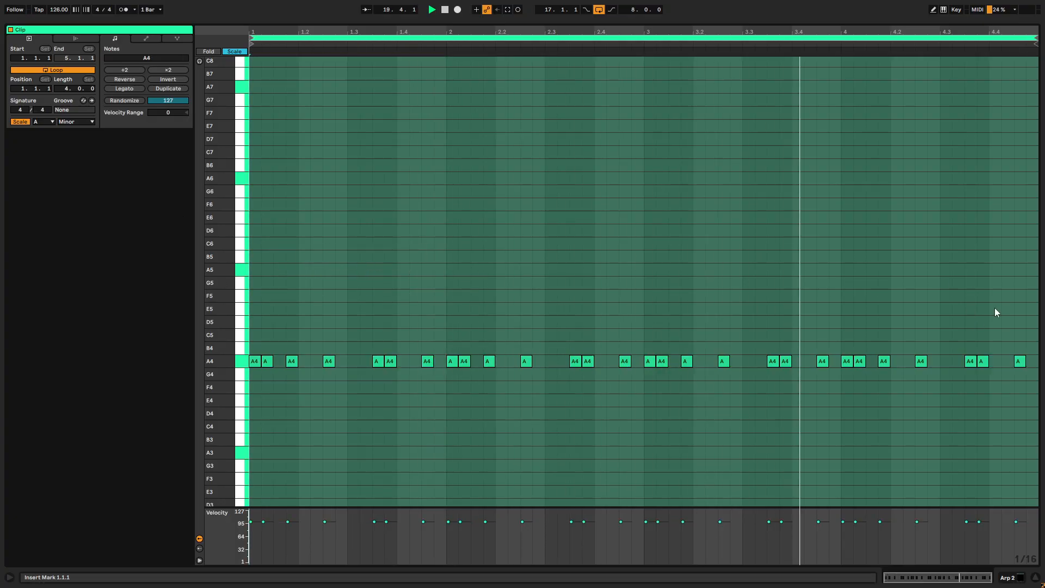
- Add EQ Eight after Serum 2 on the Arp 2 track with a low cut at about 193 Hz
{"action": "left_click_drag", "start_coordinate": [567, 22], "coordinate": [593, 404]}
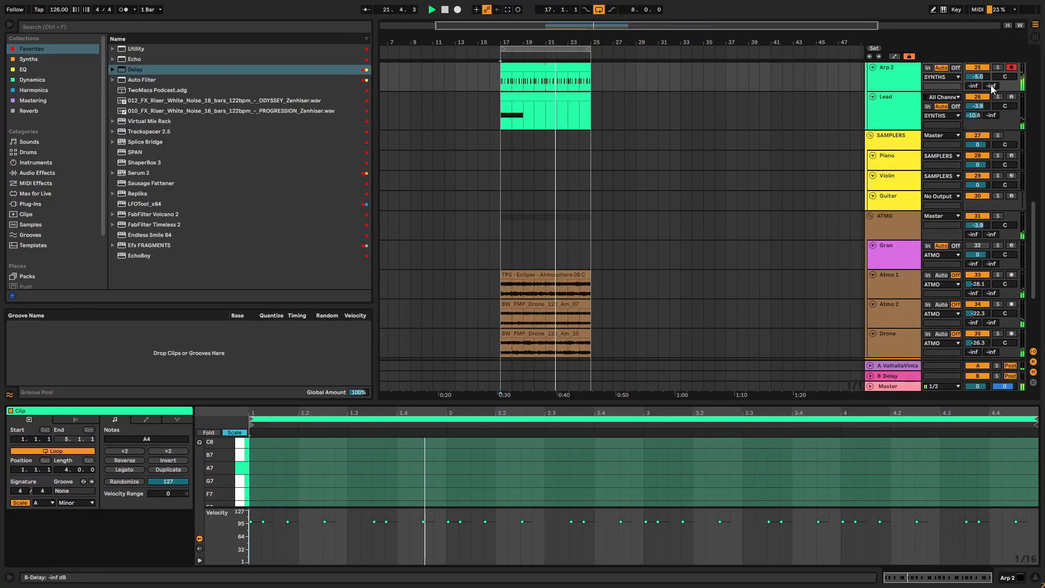
{"action": "left_click", "coordinate": [903, 81]}
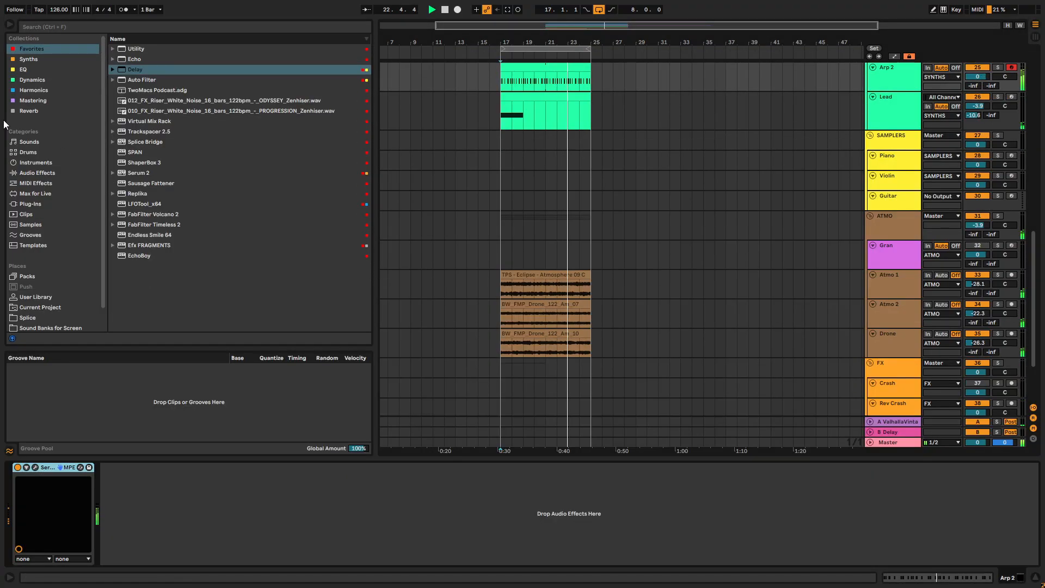
{"action": "left_click", "coordinate": [23, 70]}
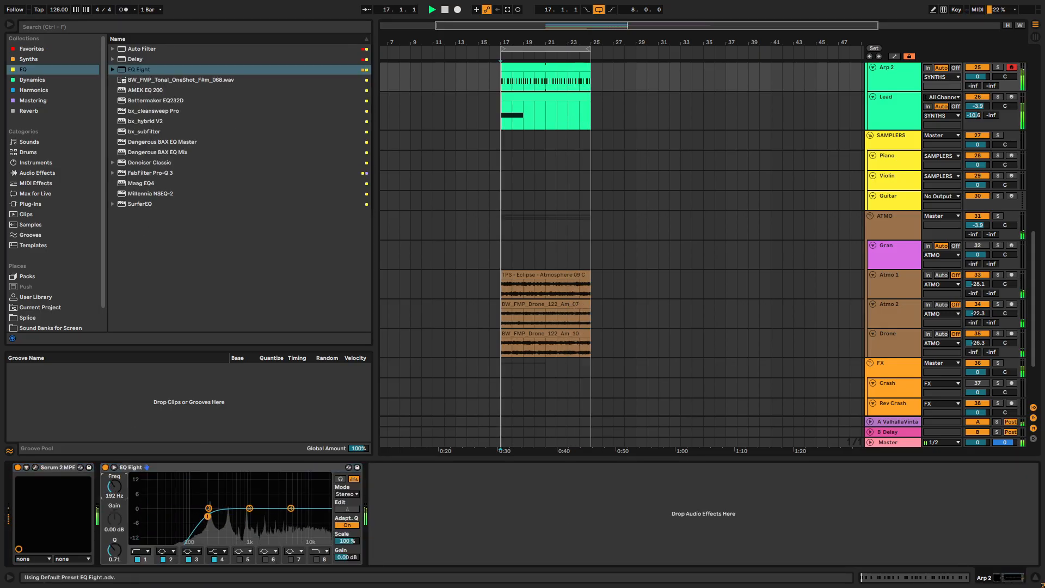
- Insert Decapitator from the Harmonics collection after EQ Eight on the Arp 2 track
{"action": "left_click", "coordinate": [43, 100]}
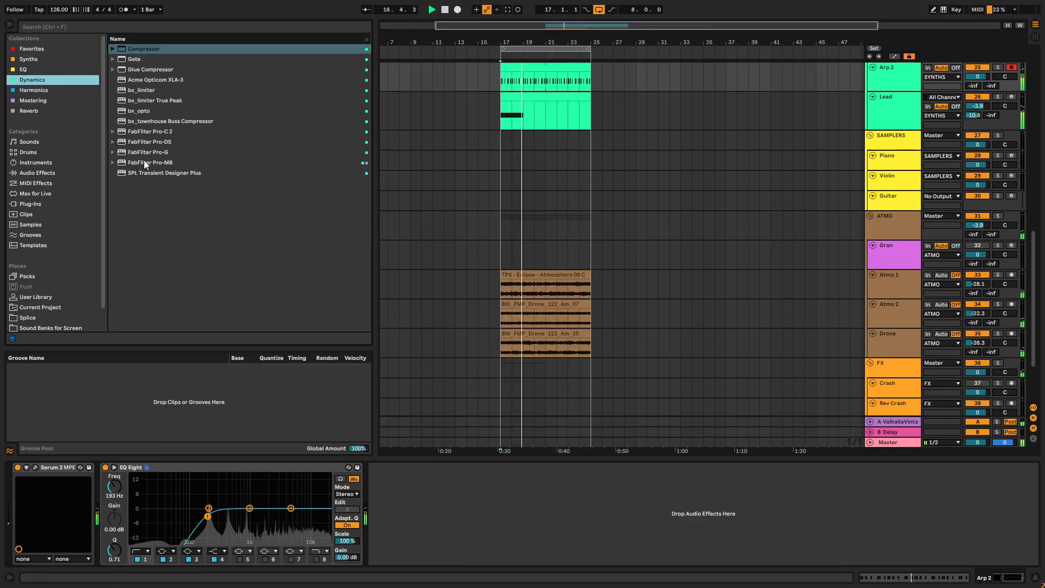
{"action": "left_click", "coordinate": [46, 91]}
{"action": "left_click", "coordinate": [114, 72]}
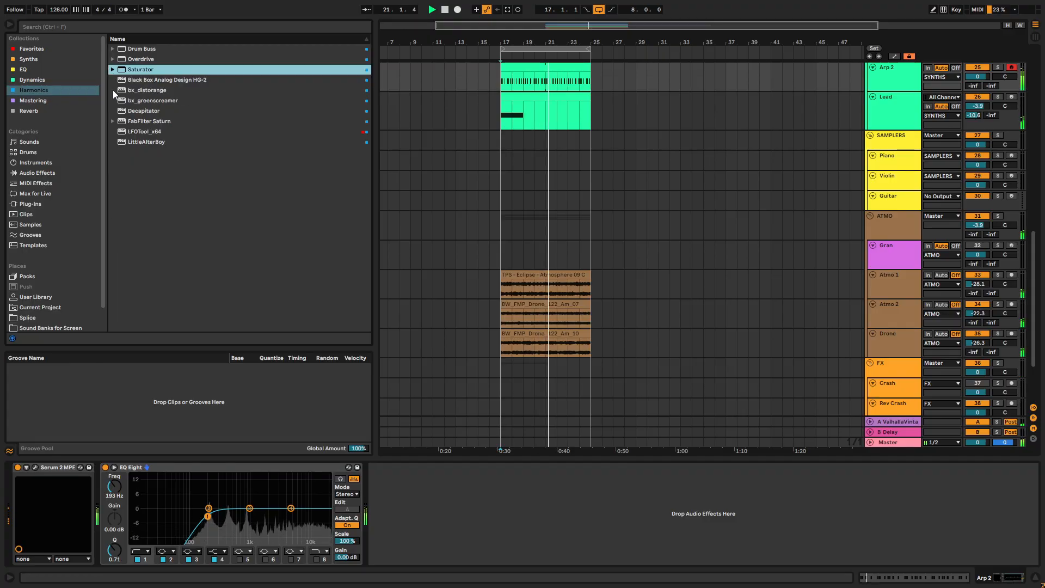
{"action": "left_click_drag", "start_coordinate": [143, 110], "coordinate": [461, 495]}
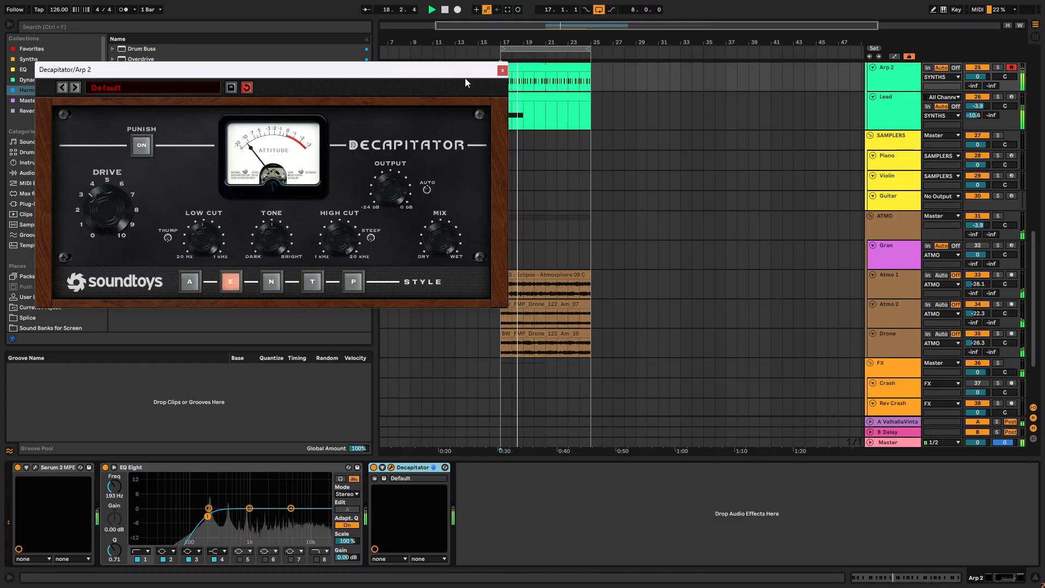
{"action": "left_click", "coordinate": [502, 70]}
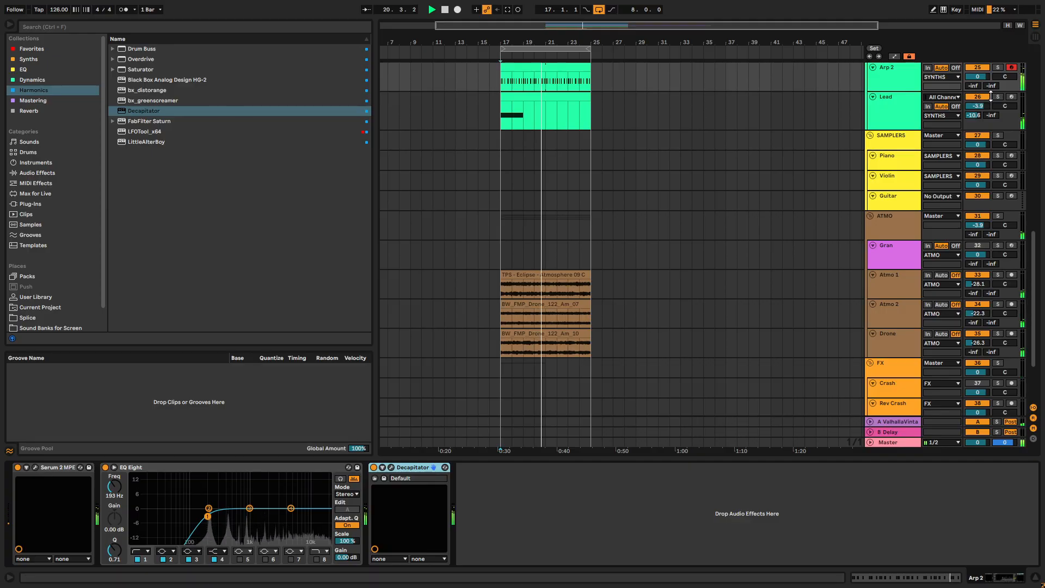
- Set the Arp 2 track volume to -4.4 dB and check the Decapitator settings
{"action": "left_click_drag", "start_coordinate": [978, 76], "coordinate": [978, 76]}
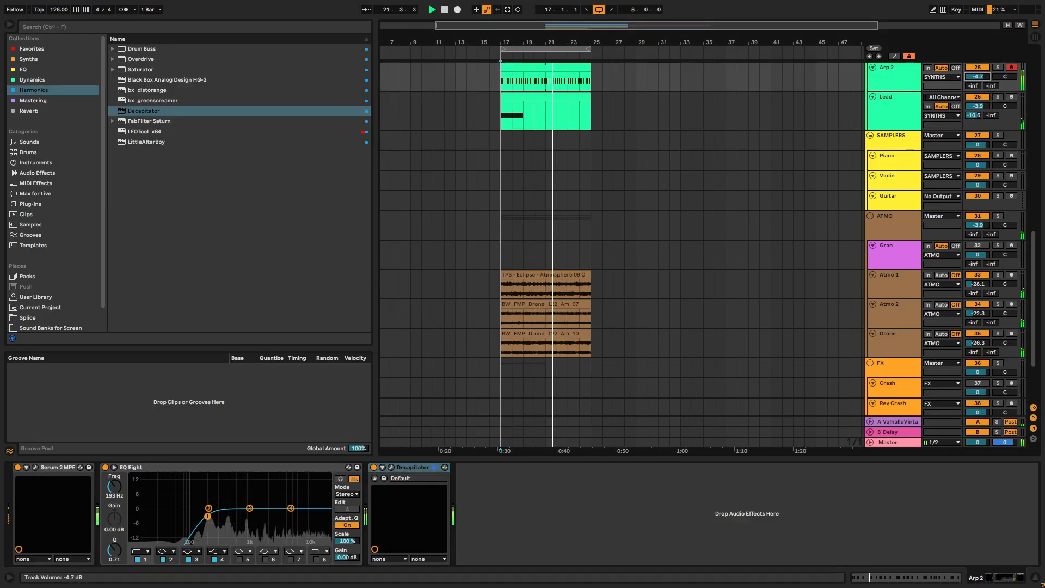
{"action": "left_click", "coordinate": [391, 467]}
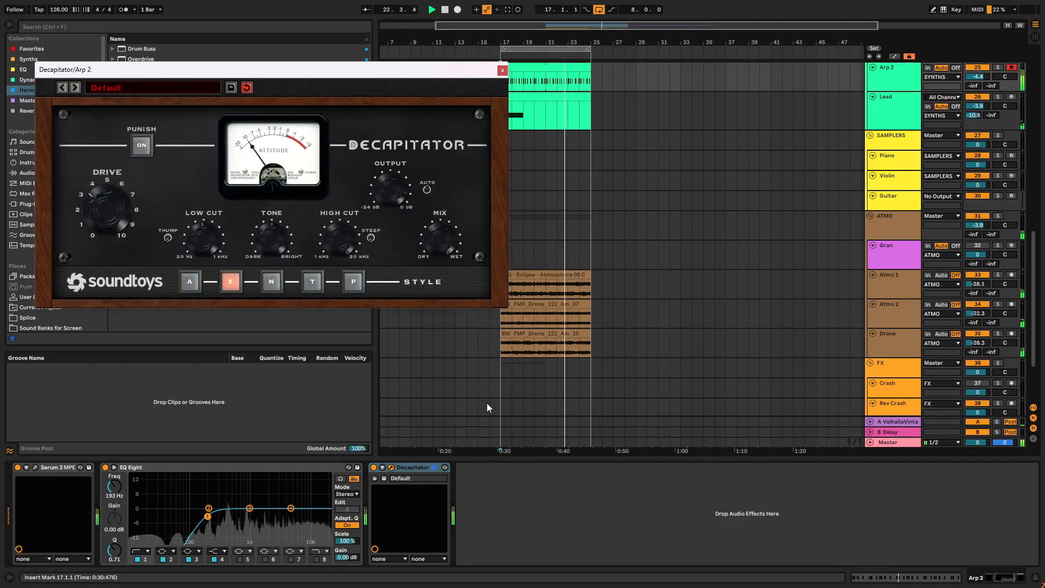
{"action": "left_click", "coordinate": [502, 70]}
- Place a Compressor sidechained to the Kick between Serum 2 and EQ Eight, with its threshold at -26.7 dB
{"action": "right_click", "coordinate": [525, 480]}
{"action": "left_click", "coordinate": [537, 481]}
{"action": "left_click_drag", "start_coordinate": [550, 470], "coordinate": [164, 510]}
{"action": "left_click_drag", "start_coordinate": [248, 479], "coordinate": [248, 515]}
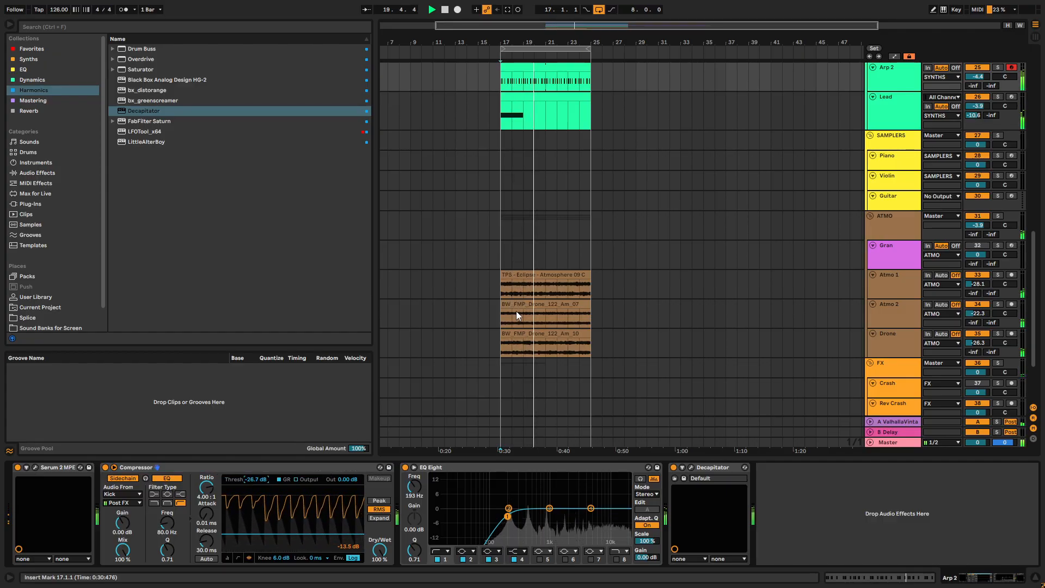
- Transpose all notes in the Arp 2 clip up one octave to A5
{"action": "scroll", "coordinate": [571, 116], "scroll_direction": "up", "scroll_amount": 2}
{"action": "double_click", "coordinate": [536, 131]}
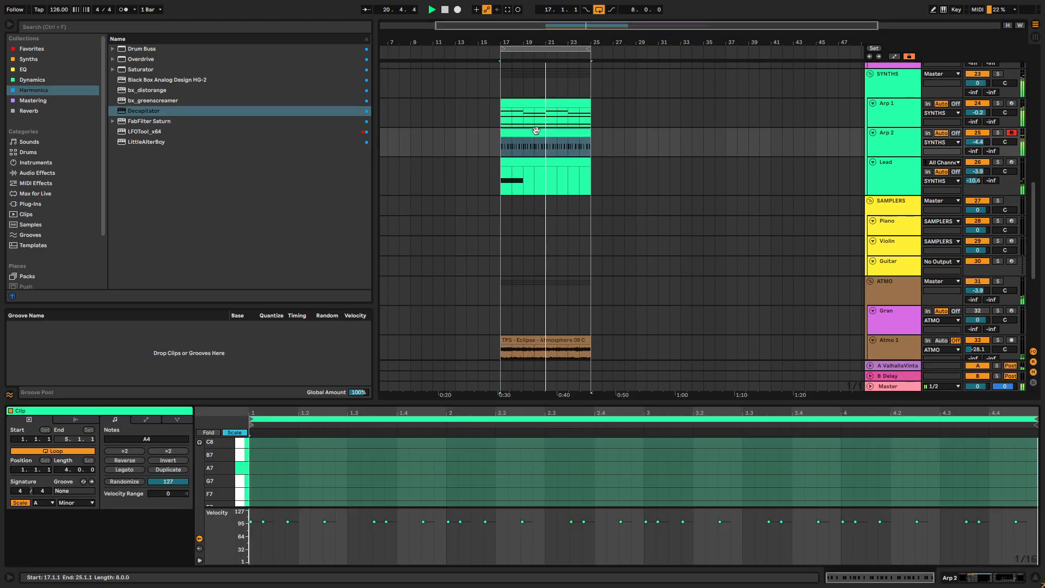
{"action": "left_click_drag", "start_coordinate": [469, 403], "coordinate": [475, 114]}
{"action": "left_click", "coordinate": [474, 254]}
{"action": "key", "text": "ctrl+a"}
{"action": "key", "text": "shift+Up"}
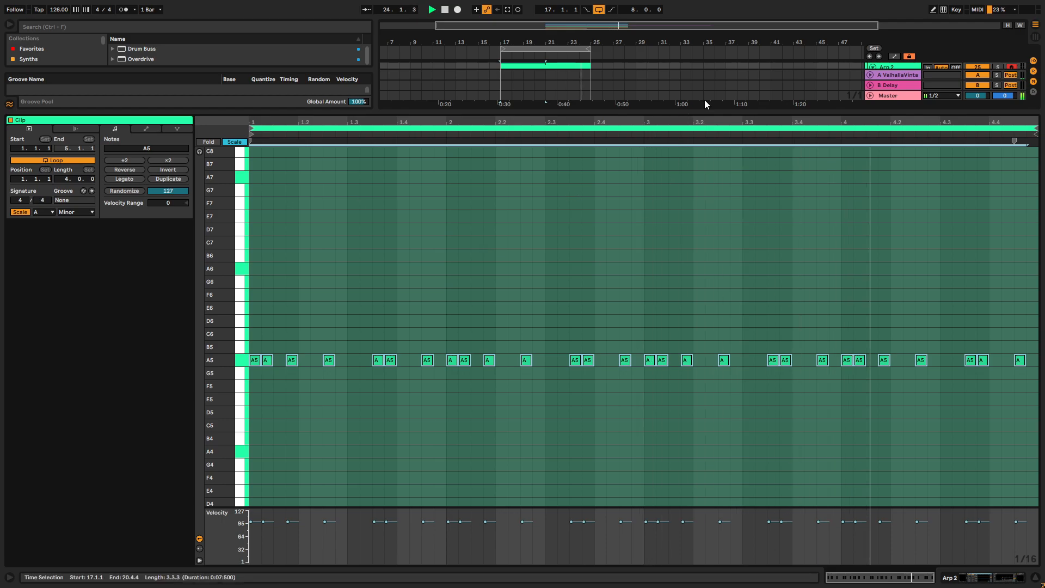
{"action": "left_click_drag", "start_coordinate": [523, 112], "coordinate": [523, 499]}
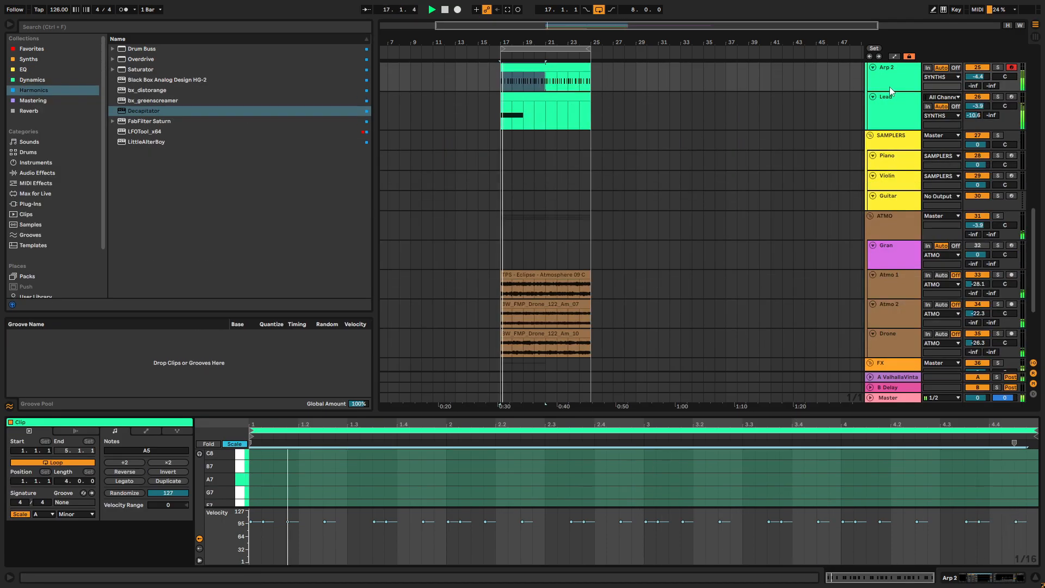
- Reopen Serum 2 on the Arp 2 track and raise Filter 1's cutoff slightly
{"action": "scroll", "coordinate": [889, 87], "scroll_direction": "up", "scroll_amount": 1}
{"action": "left_click", "coordinate": [881, 106]}
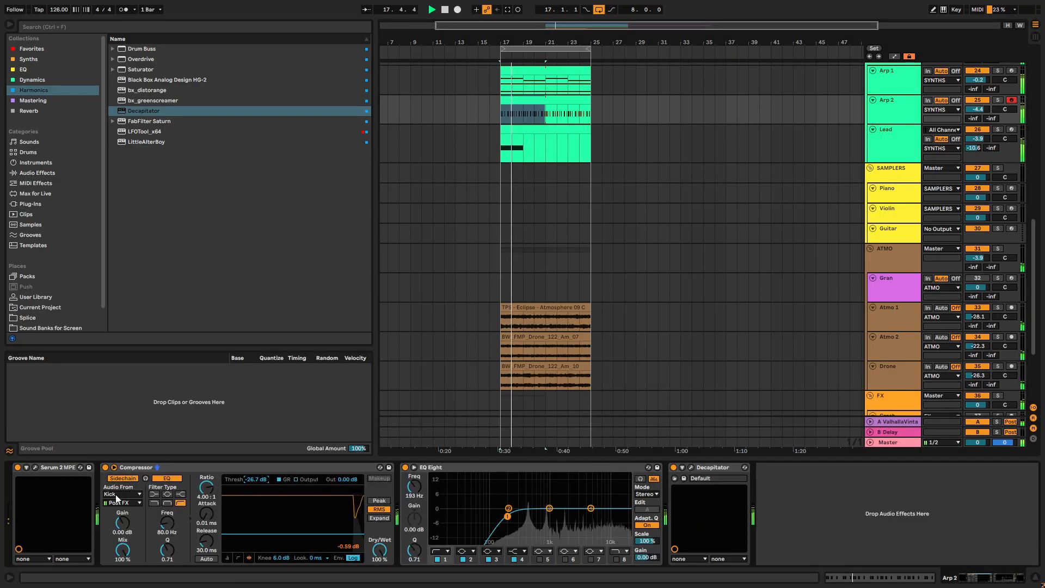
{"action": "left_click", "coordinate": [34, 468]}
{"action": "mouse_move", "coordinate": [797, 240]}
{"action": "left_mouse_down"}
{"action": "mouse_move", "coordinate": [796, 251]}
{"action": "mouse_move", "coordinate": [803, 168]}
{"action": "mouse_move", "coordinate": [803, 234]}
{"action": "left_mouse_up"}
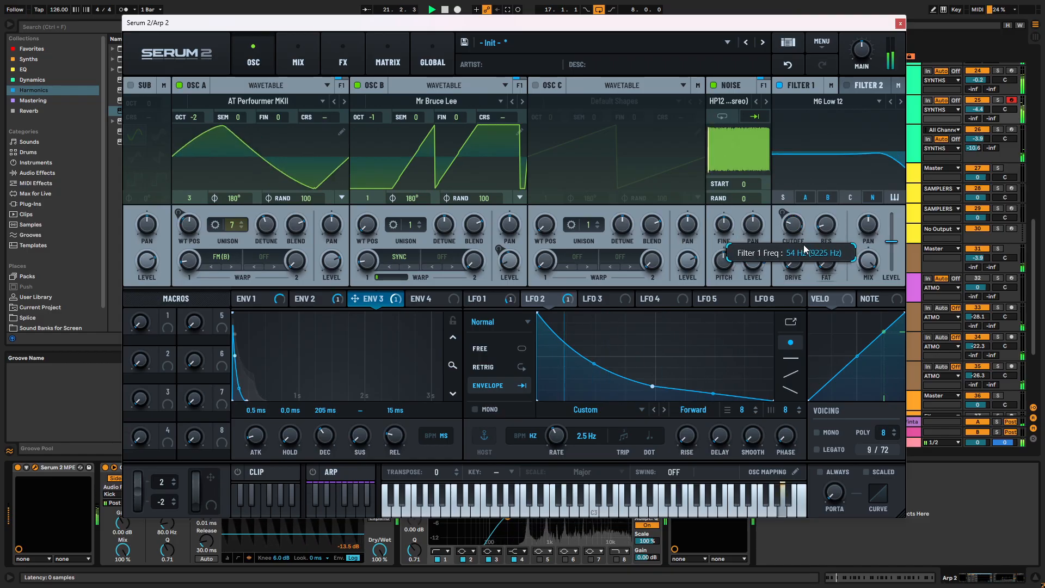
- Close Serum 2 and add a Delay after Decapitator on the Arp 2 track, with Ping Pong enabled
{"action": "left_click", "coordinate": [900, 24]}
{"action": "left_click", "coordinate": [40, 59]}
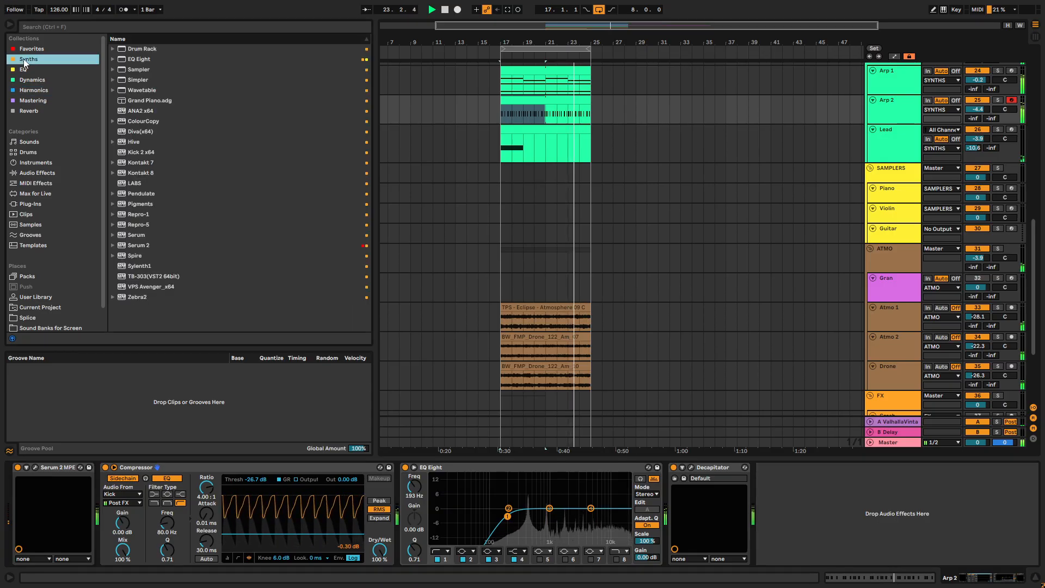
{"action": "left_click", "coordinate": [44, 69]}
{"action": "left_click", "coordinate": [42, 49]}
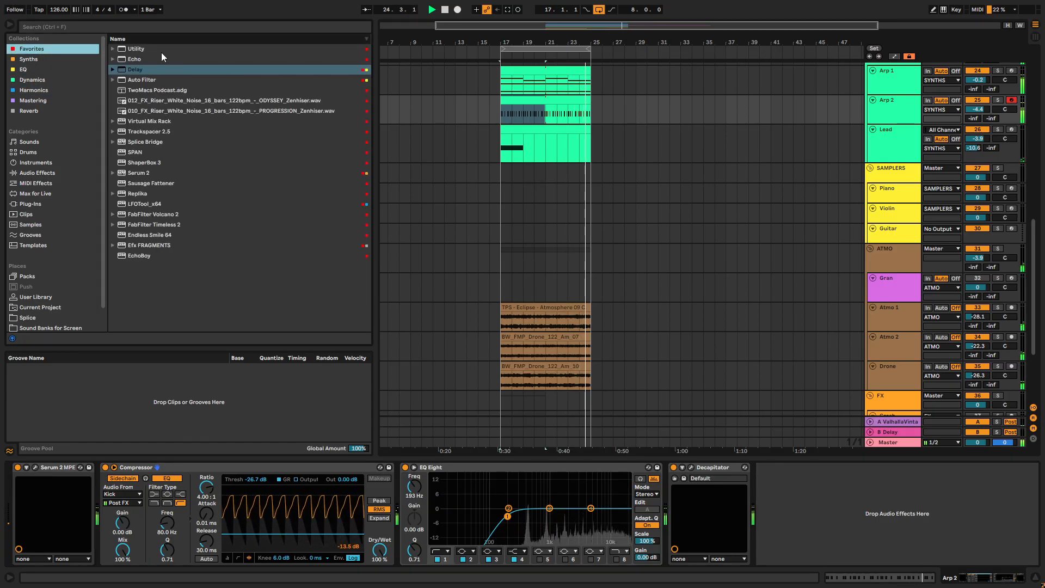
{"action": "left_click_drag", "start_coordinate": [135, 69], "coordinate": [780, 520]}
{"action": "left_click", "coordinate": [924, 518]}
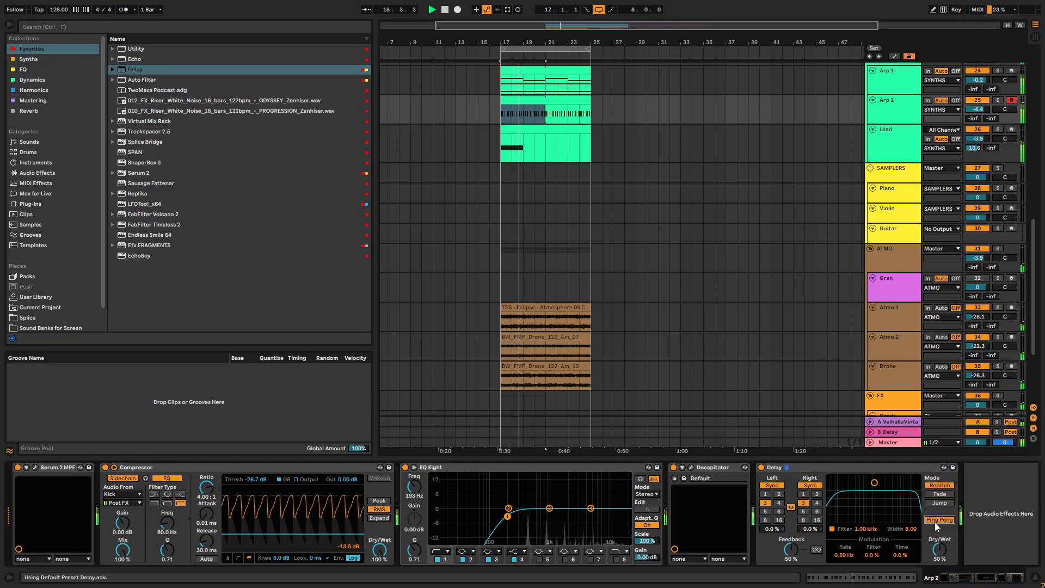
- Set the Arp 2 Delay's feedback to 21% and its dry/wet to 26%
{"action": "left_click_drag", "start_coordinate": [791, 555], "coordinate": [791, 575]}
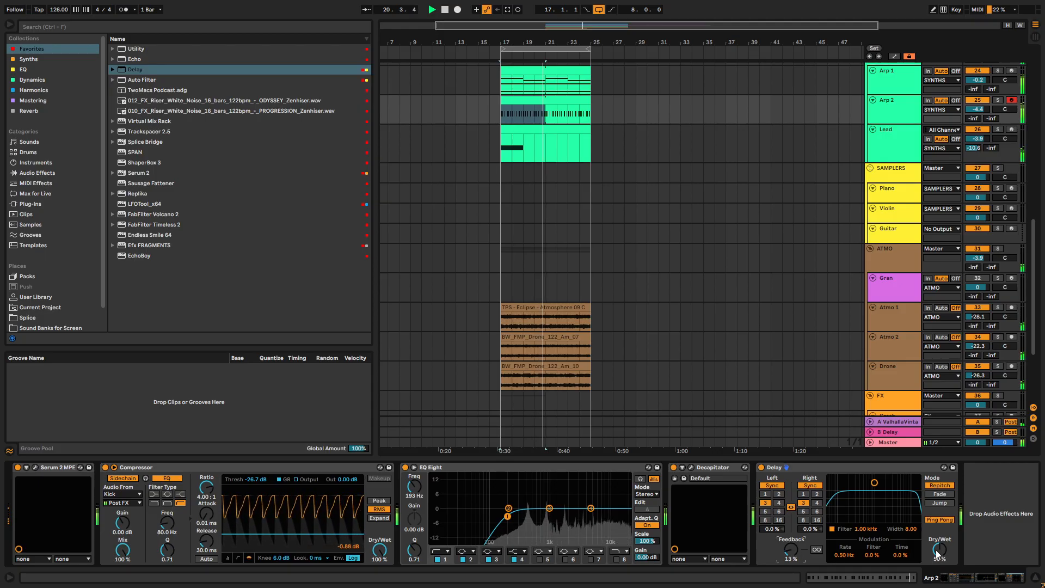
{"action": "mouse_move", "coordinate": [936, 550]}
{"action": "left_mouse_down"}
{"action": "mouse_move", "coordinate": [936, 565]}
{"action": "mouse_move", "coordinate": [936, 547]}
{"action": "left_mouse_up"}
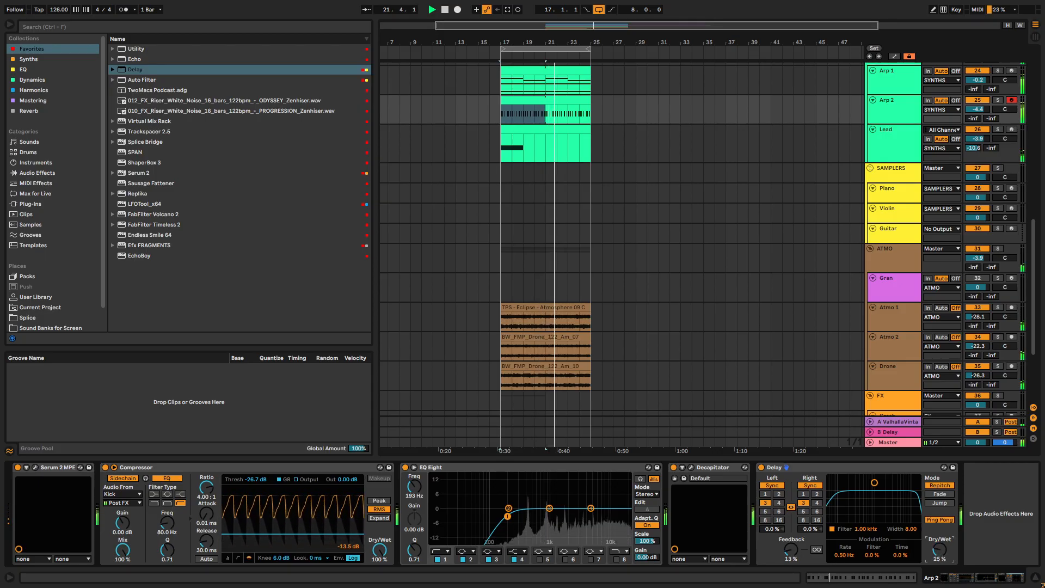
{"action": "left_click_drag", "start_coordinate": [793, 554], "coordinate": [793, 555]}
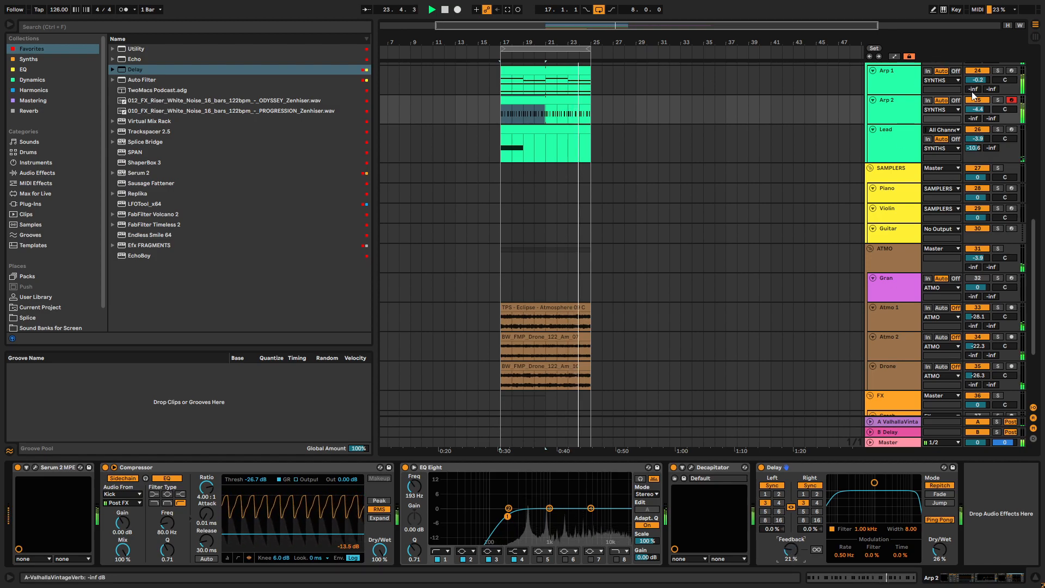
- Move the sidechained Compressor to the end of the Arp 2 chain, with threshold -18.3 dB and release 1.00 ms
{"action": "left_click_drag", "start_coordinate": [266, 467], "coordinate": [924, 511]}
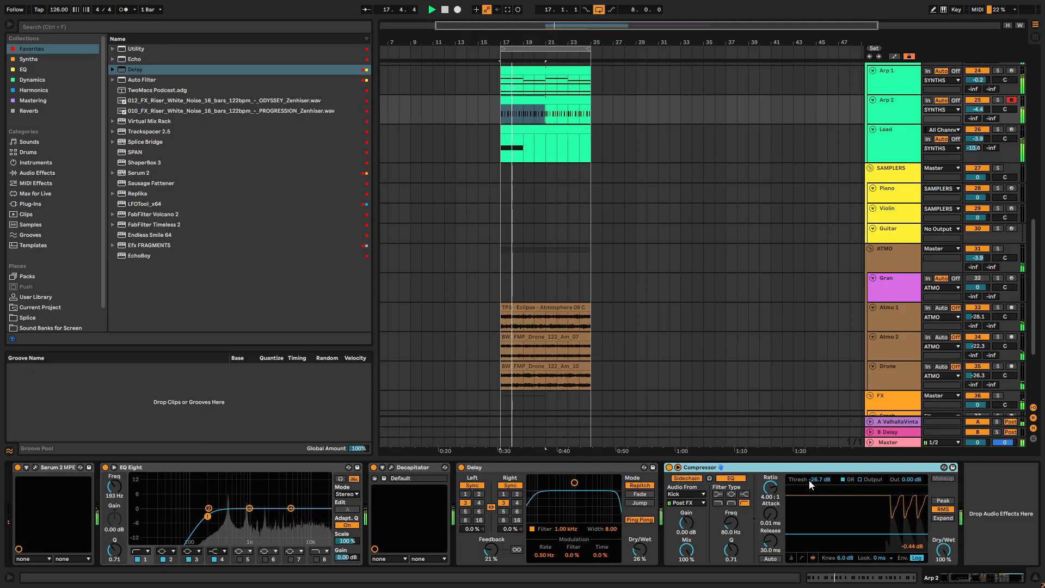
{"action": "left_click_drag", "start_coordinate": [810, 484], "coordinate": [809, 473]}
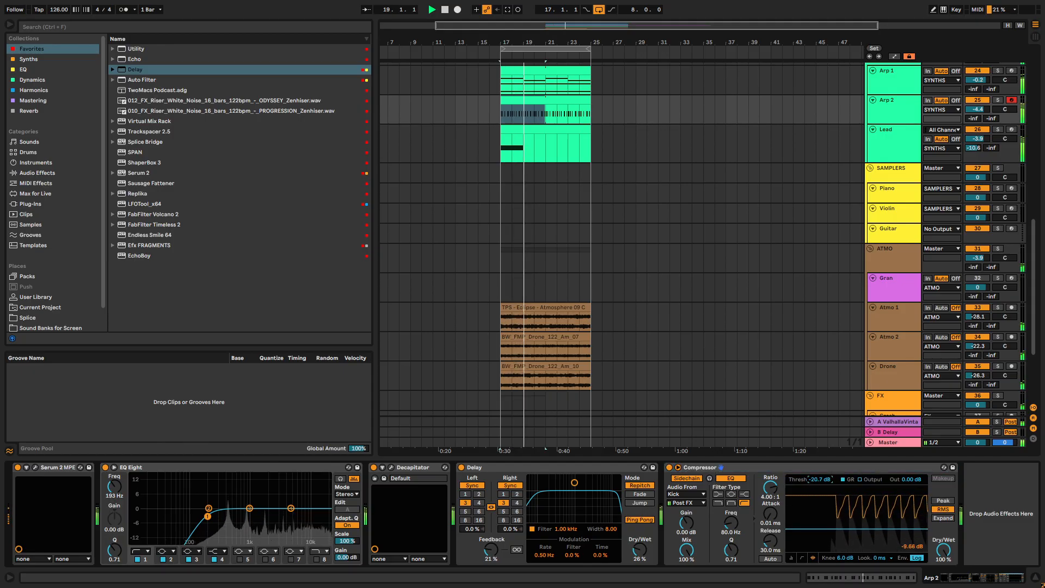
{"action": "left_click", "coordinate": [770, 541]}
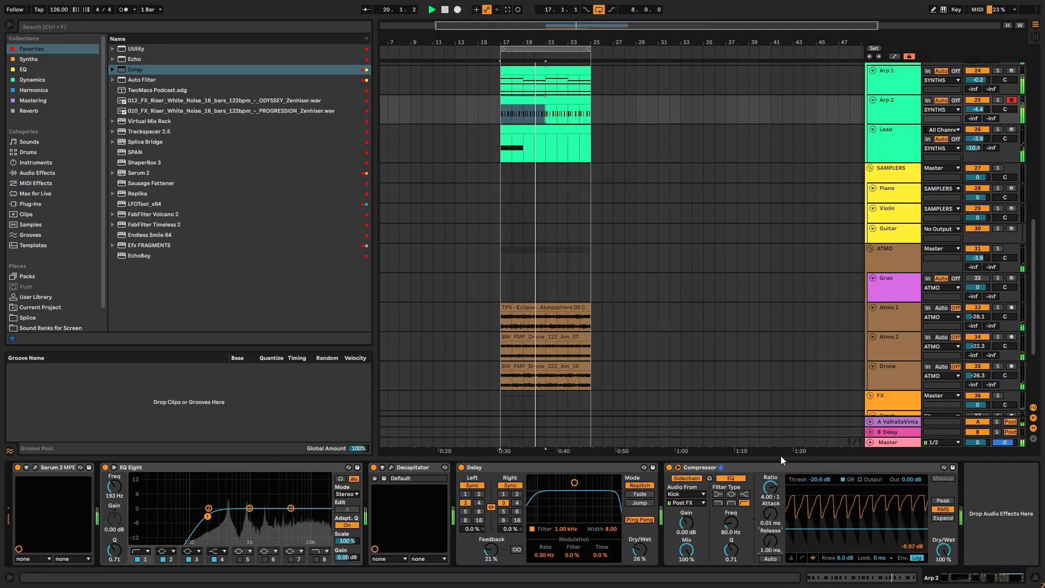
{"action": "left_click_drag", "start_coordinate": [810, 479], "coordinate": [809, 475]}
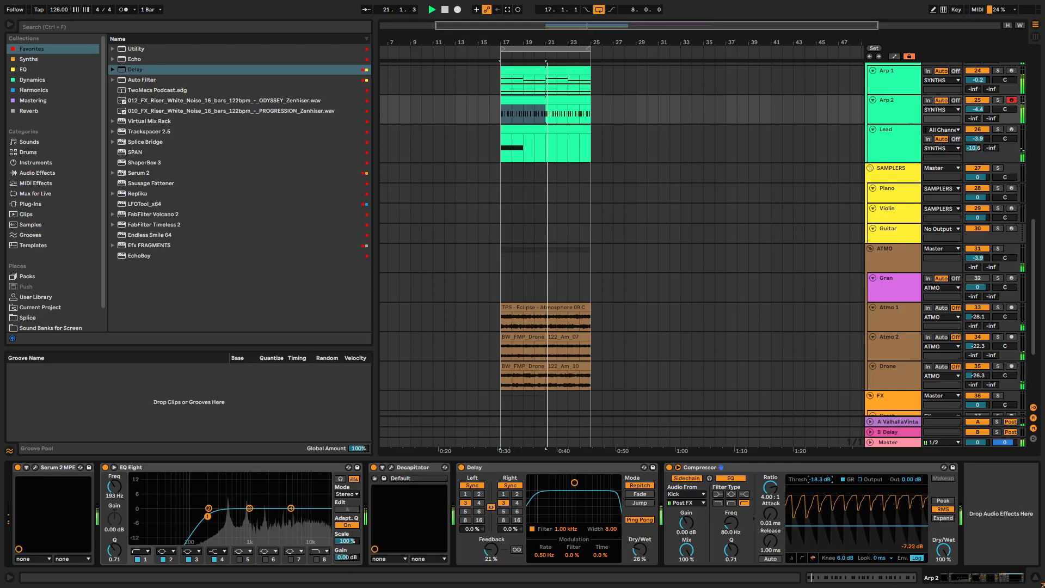
- Set an EQ Eight band on Arp 2 to -1.61 dB at 825 Hz and lower the track volume to -8.6 dB
{"action": "left_click_drag", "start_coordinate": [207, 516], "coordinate": [245, 512]}
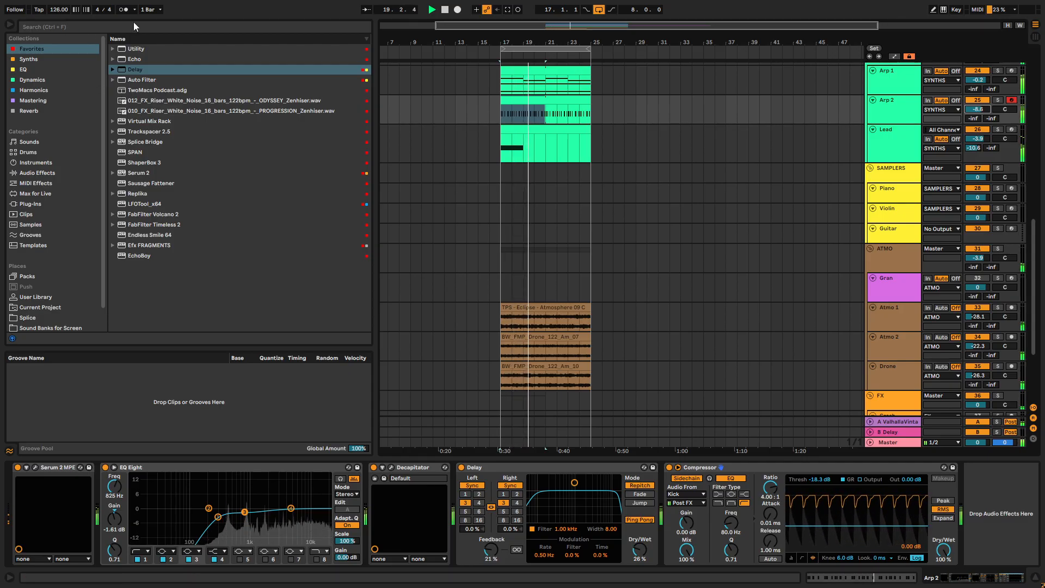
- Set Arp 2's send to A-ValhallaVintageVerb to -13.7 dB, and solo the track with its clip's note editor enlarged
{"action": "double_click", "coordinate": [509, 97]}
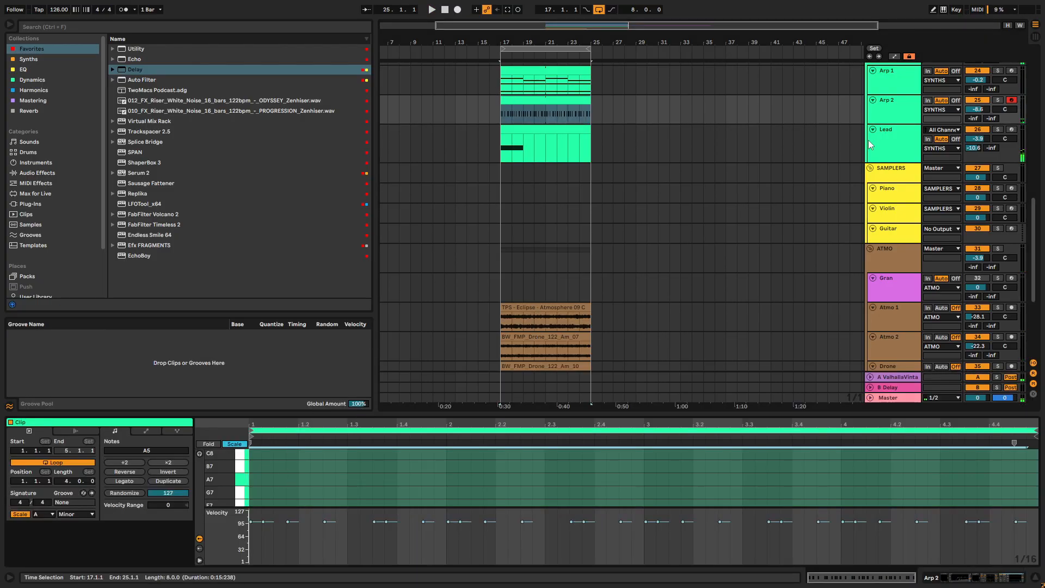
{"action": "left_click_drag", "start_coordinate": [973, 119], "coordinate": [973, 103]}
{"action": "key", "text": "space"}
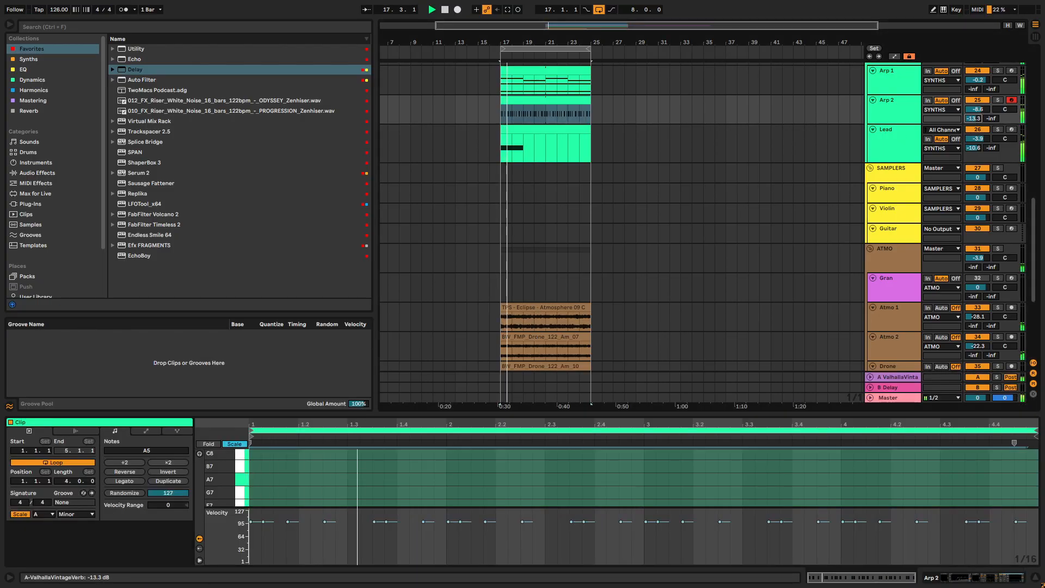
{"action": "left_click", "coordinate": [997, 100]}
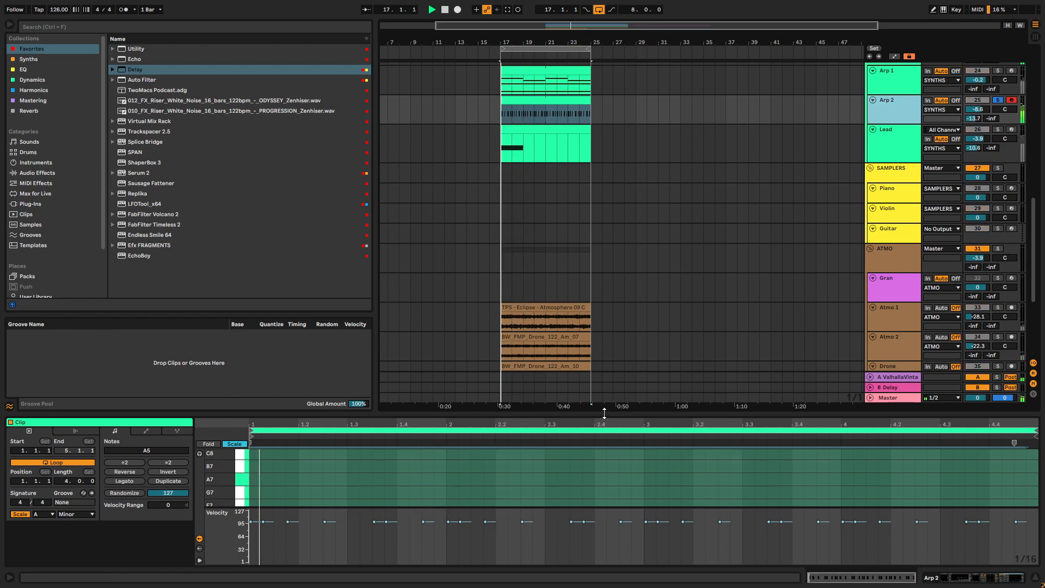
{"action": "left_click_drag", "start_coordinate": [604, 414], "coordinate": [617, 76]}
- Try transposing the notes in bars 3 and 4 of the Arp 2 clip upward, and return them to A5
{"action": "left_click_drag", "start_coordinate": [645, 234], "coordinate": [1037, 340]}
{"action": "key", "text": "Up"}
{"action": "key", "text": "Up"}
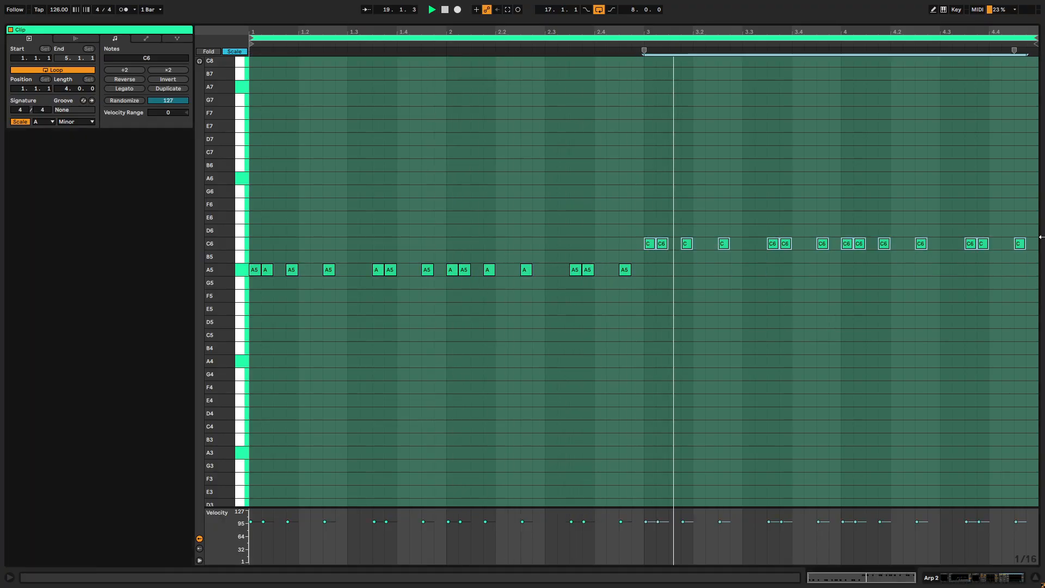
{"action": "key", "text": "Up"}
{"action": "key", "text": "Up"}
{"action": "key", "text": "Down"}
{"action": "key", "text": "Down"}
{"action": "key", "text": "Down"}
{"action": "key", "text": "Down"}
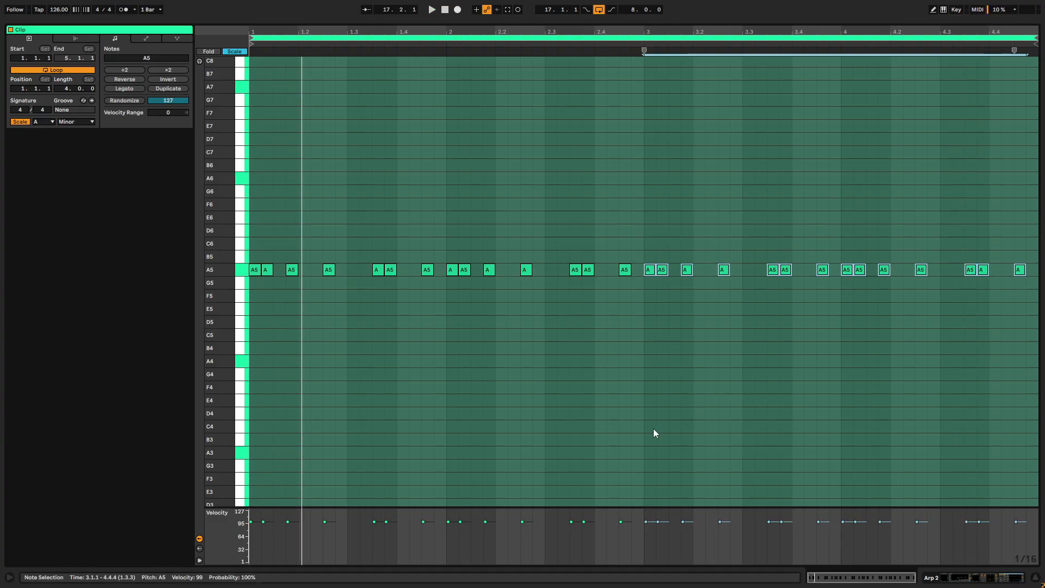
- Add two sixteenth notes to the Arp 2 clip's first bar: E6 at 1.1.3 and C6 at 1.4.2
{"action": "double_click", "coordinate": [279, 194]}
{"action": "left_click_drag", "start_coordinate": [279, 193], "coordinate": [284, 225]}
{"action": "key", "text": "Up"}
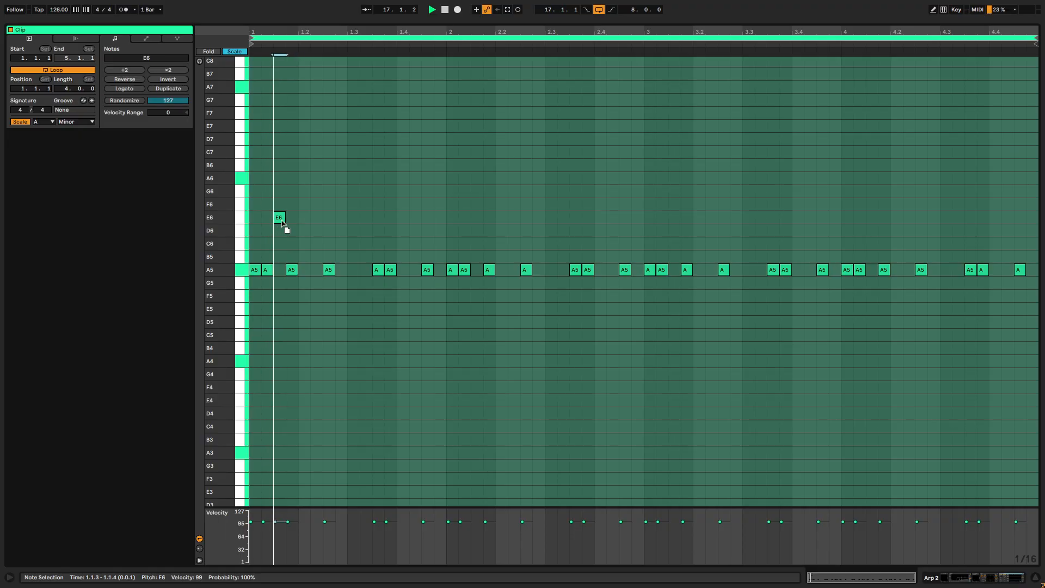
{"action": "double_click", "coordinate": [375, 232]}
{"action": "left_click_drag", "start_coordinate": [378, 230], "coordinate": [413, 245]}
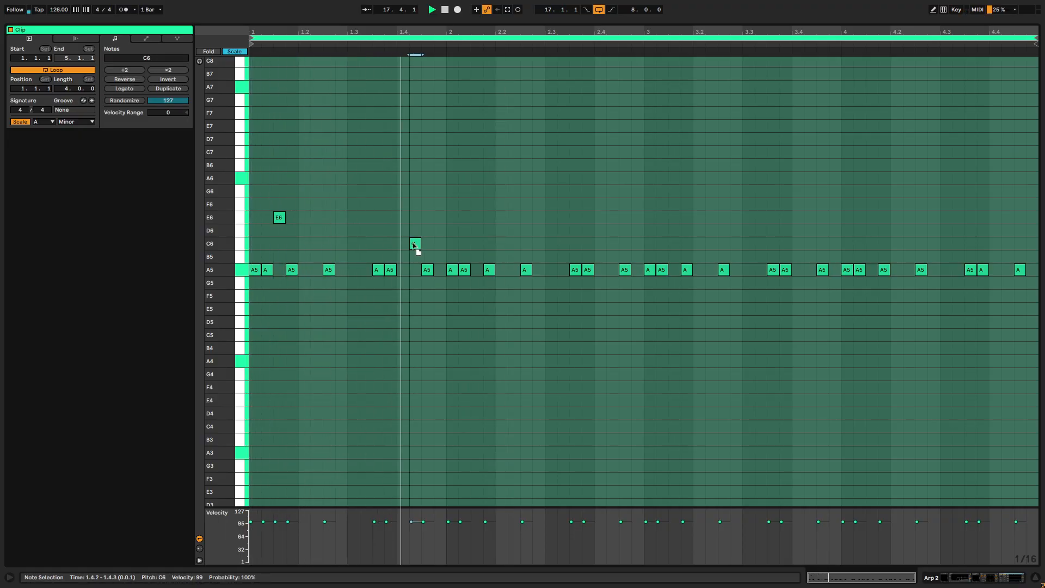
- Unsolo Arp 2, solo the SYNTHS group, and restart playback with the Arp 2 note editor enlarged
{"action": "left_click_drag", "start_coordinate": [869, 22], "coordinate": [890, 257]}
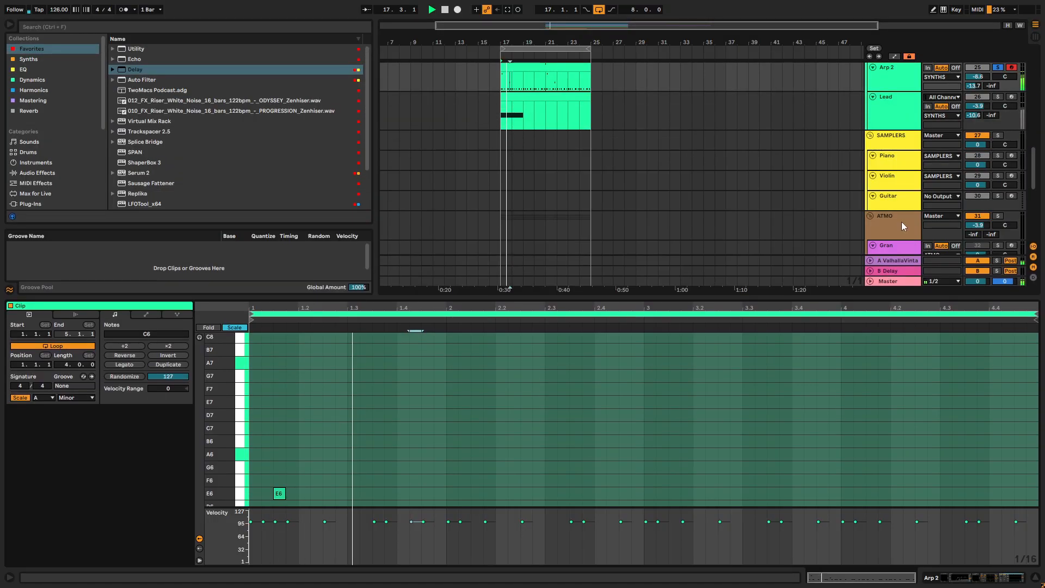
{"action": "scroll", "coordinate": [993, 71], "scroll_direction": "up", "scroll_amount": 3}
{"action": "left_click", "coordinate": [998, 85]}
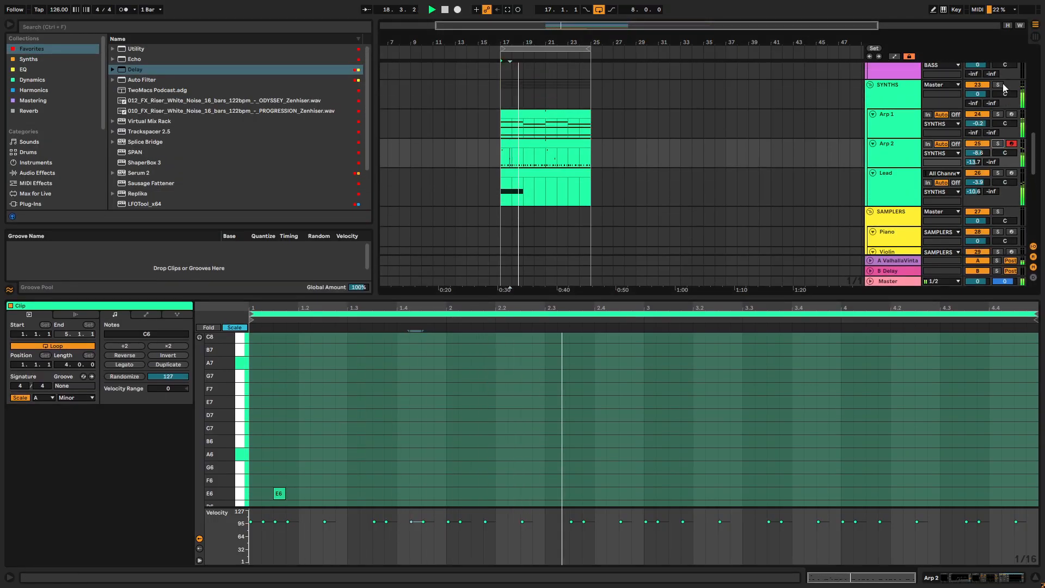
{"action": "key", "text": "space"}
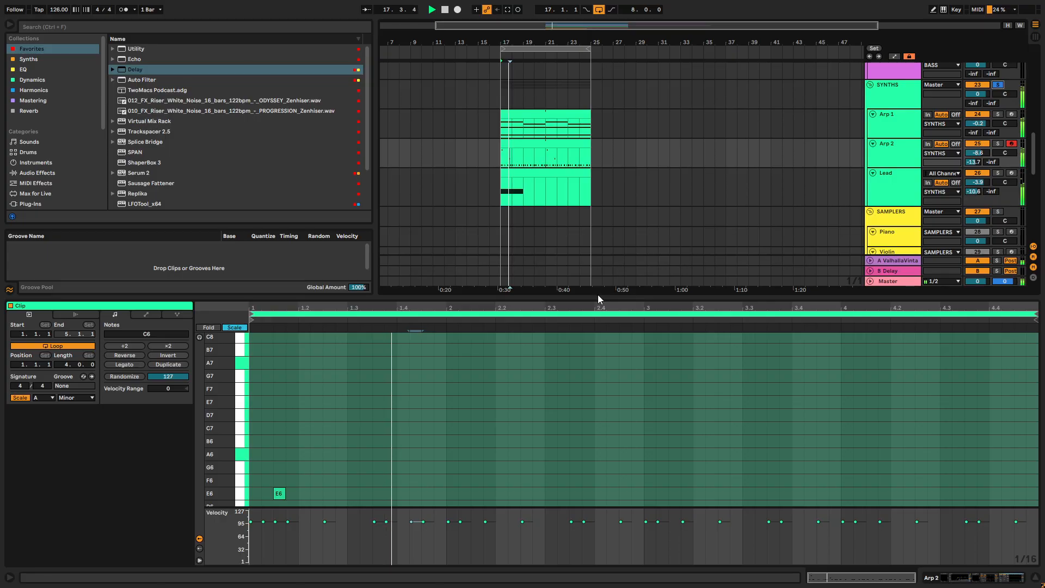
{"action": "left_click_drag", "start_coordinate": [596, 295], "coordinate": [599, 48]}
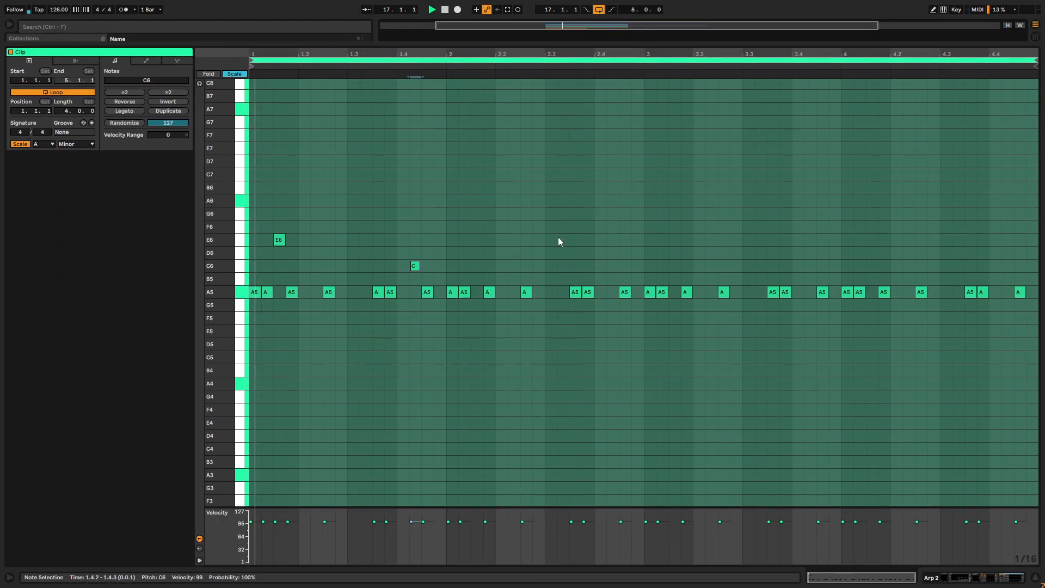
- Add D6 at 2.2.2 and C6 at 2.4.2, and duplicate the four upper melody notes into bars 3 and 4
{"action": "double_click", "coordinate": [515, 253]}
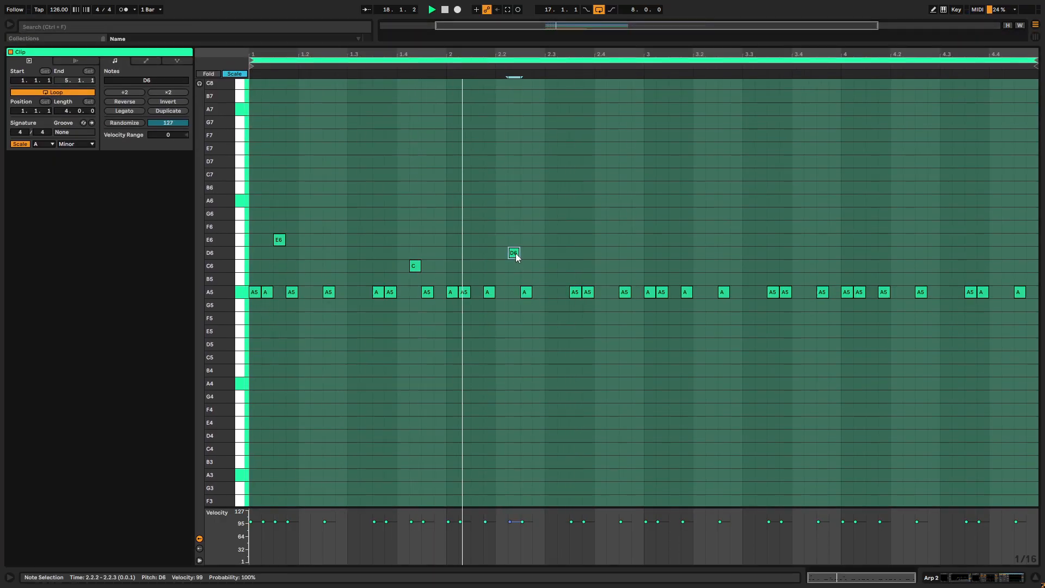
{"action": "double_click", "coordinate": [612, 266]}
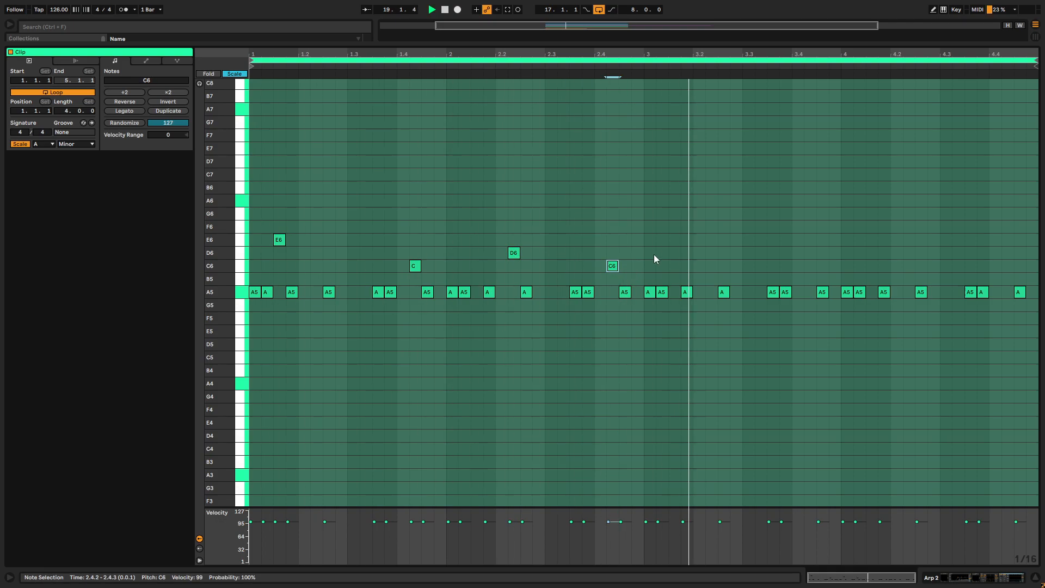
{"action": "left_click_drag", "start_coordinate": [644, 151], "coordinate": [188, 269]}
{"action": "key", "text": "ctrl+d"}
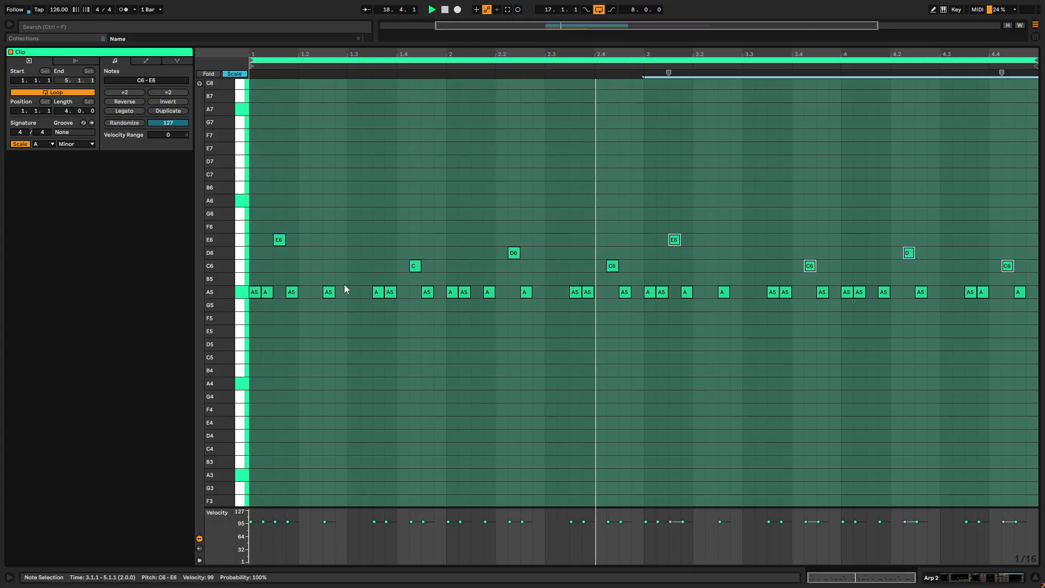
- Vary the duplicated melody by lowering its last note, at 4.4.2, to B5
{"action": "left_click", "coordinate": [922, 240]}
{"action": "mouse_move", "coordinate": [908, 251]}
{"action": "left_mouse_down"}
{"action": "mouse_move", "coordinate": [905, 203]}
{"action": "mouse_move", "coordinate": [908, 254]}
{"action": "left_mouse_up"}
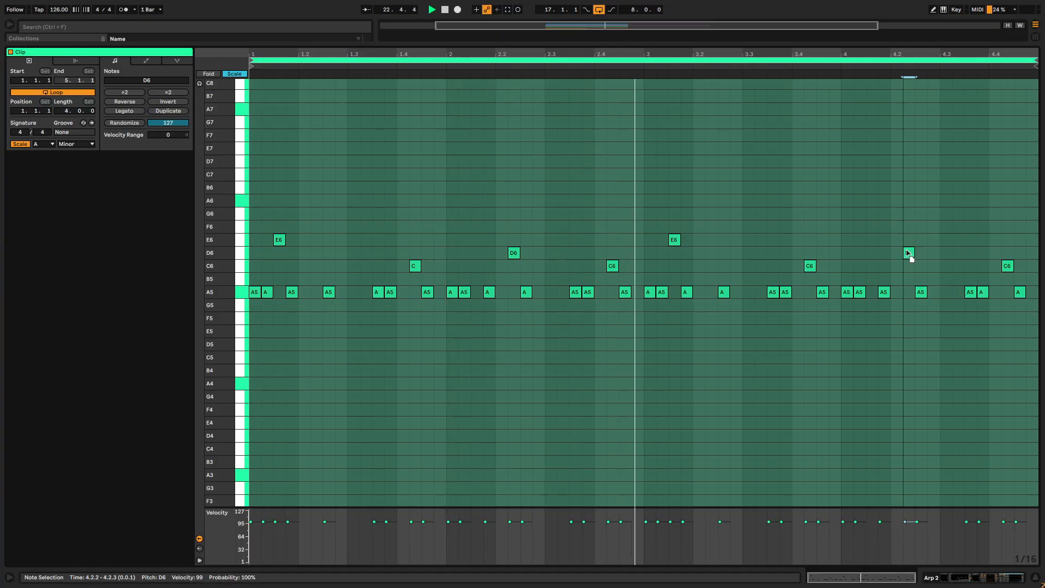
{"action": "left_click_drag", "start_coordinate": [907, 253], "coordinate": [908, 253]}
{"action": "left_click_drag", "start_coordinate": [1007, 265], "coordinate": [1006, 280]}
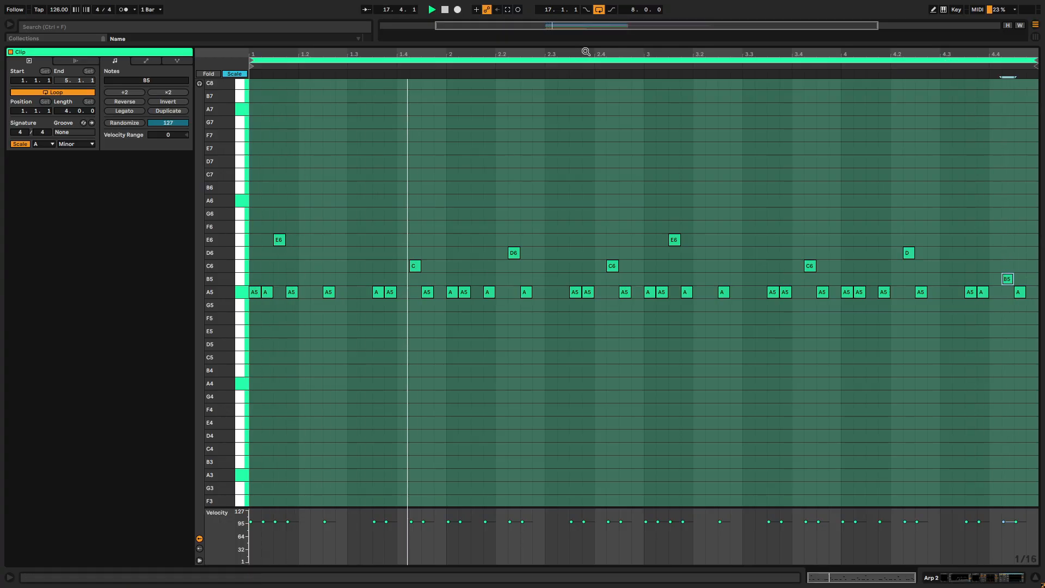
- Unsolo the SYNTHS group to hear the full mix, and bring back Arp 2's device chain
{"action": "left_click_drag", "start_coordinate": [583, 44], "coordinate": [723, 462]}
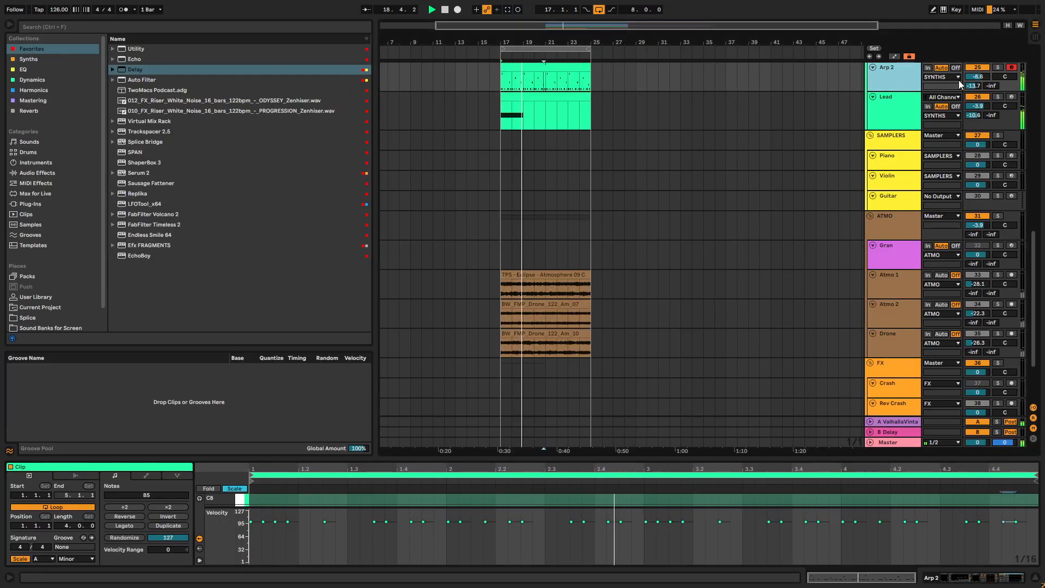
{"action": "scroll", "coordinate": [960, 83], "scroll_direction": "up", "scroll_amount": 3}
{"action": "left_click", "coordinate": [998, 84]}
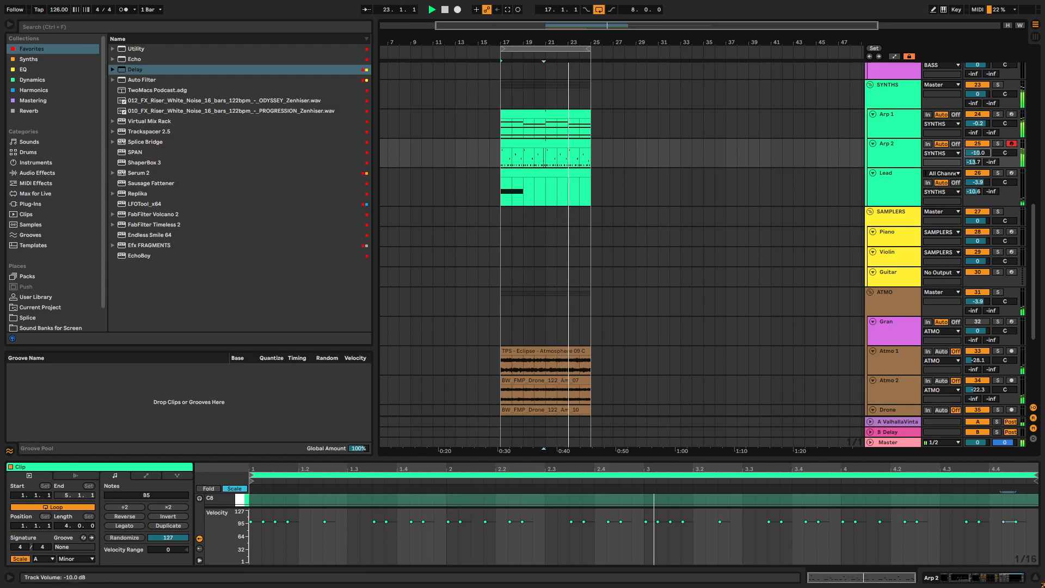
{"action": "key", "text": "shift+Tab"}
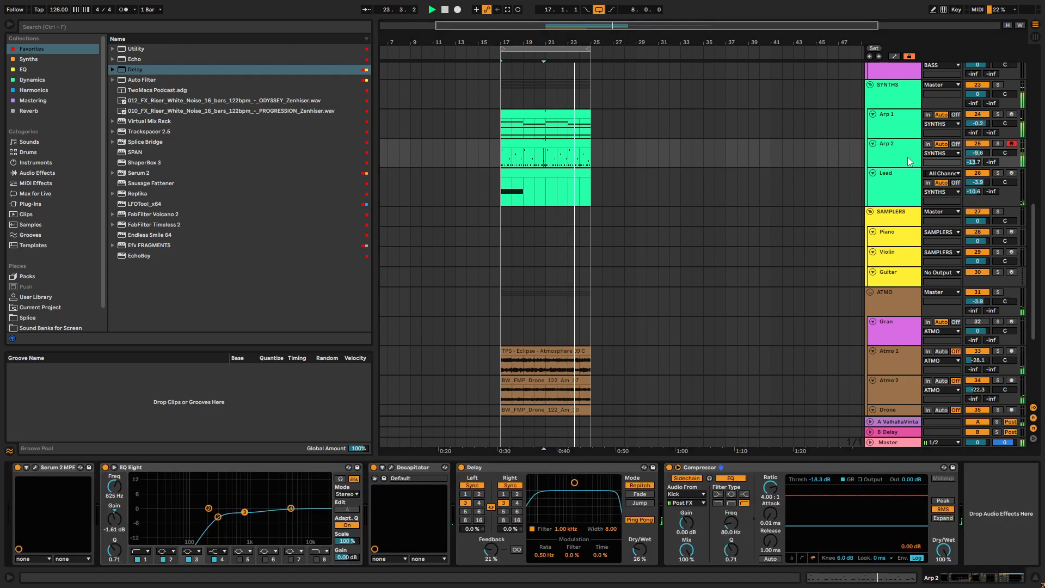
- Add Trackspacer 2.5 from the Favorites collection to the end of Arp 1's chain and set its sidechain input to Arp 2
{"action": "left_click", "coordinate": [31, 91]}
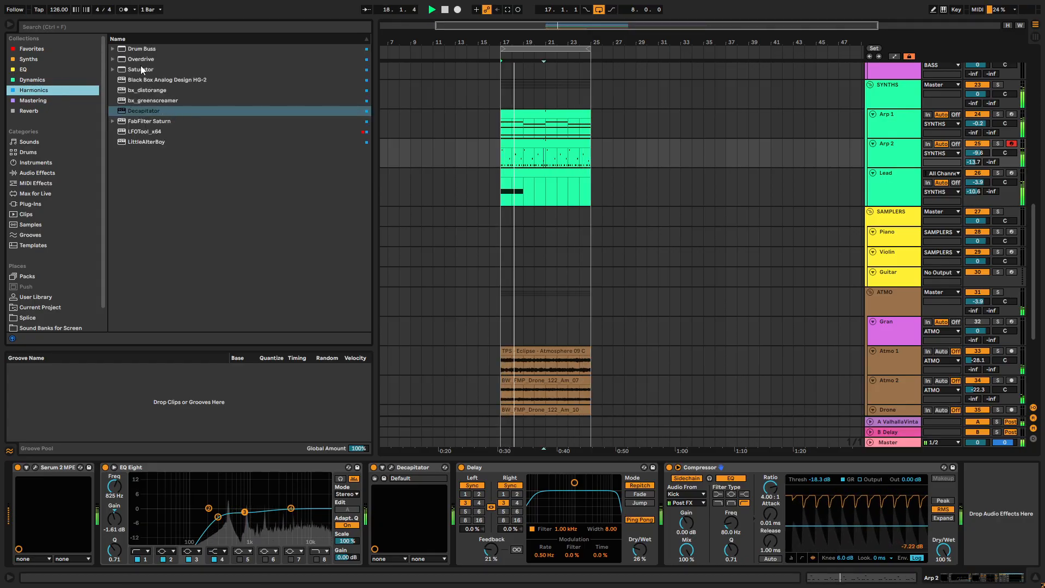
{"action": "left_click", "coordinate": [904, 128]}
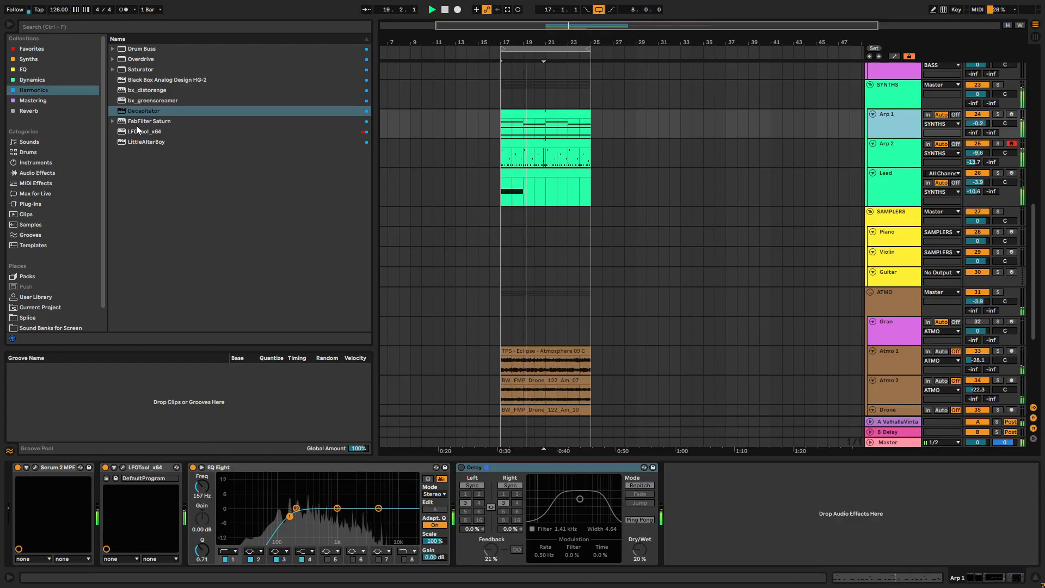
{"action": "left_click", "coordinate": [43, 60]}
{"action": "left_click", "coordinate": [46, 49]}
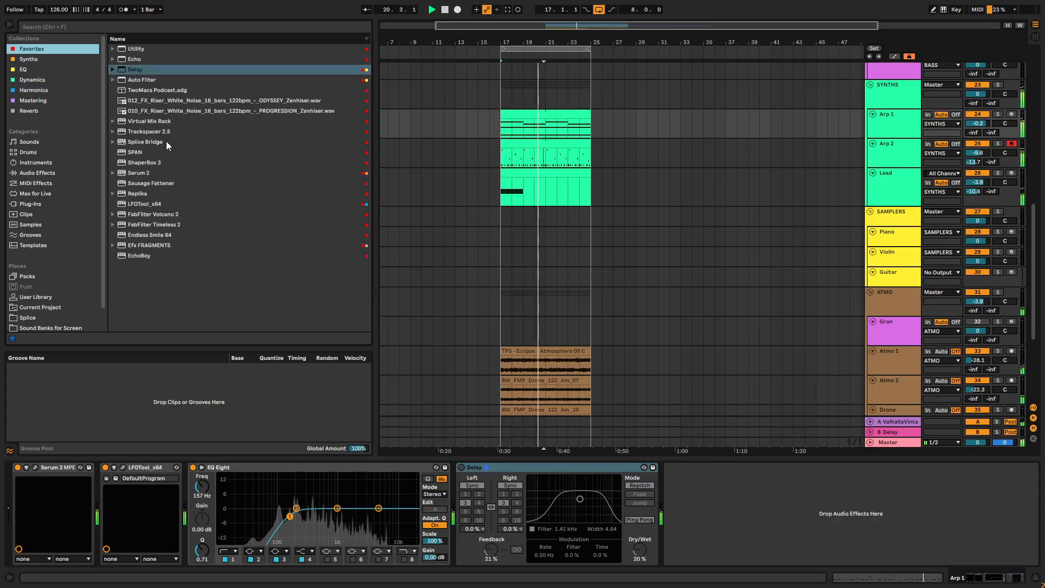
{"action": "left_click", "coordinate": [151, 134]}
{"action": "left_click_drag", "start_coordinate": [889, 119], "coordinate": [462, 459]}
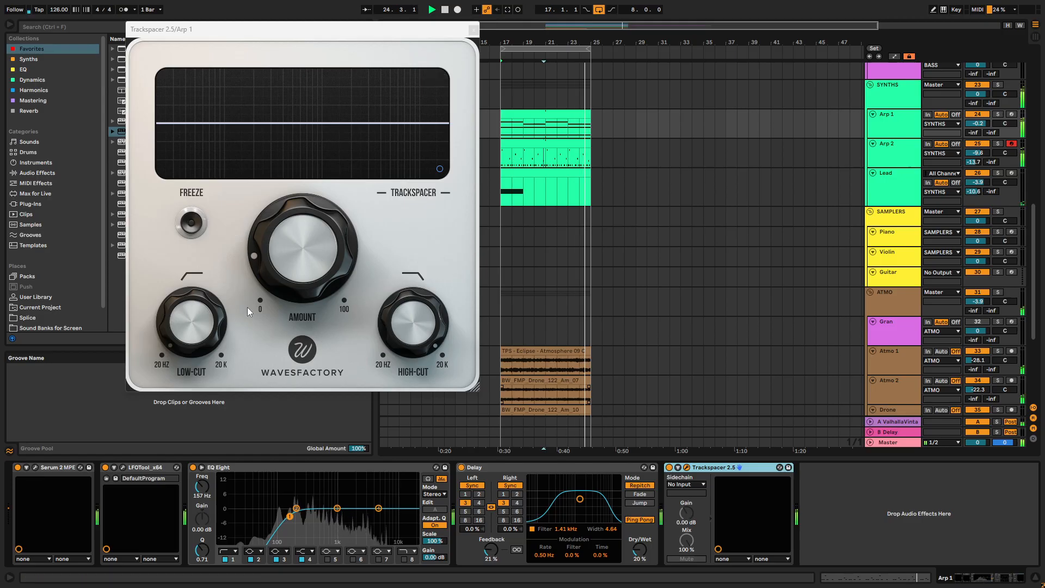
{"action": "left_click", "coordinate": [687, 485]}
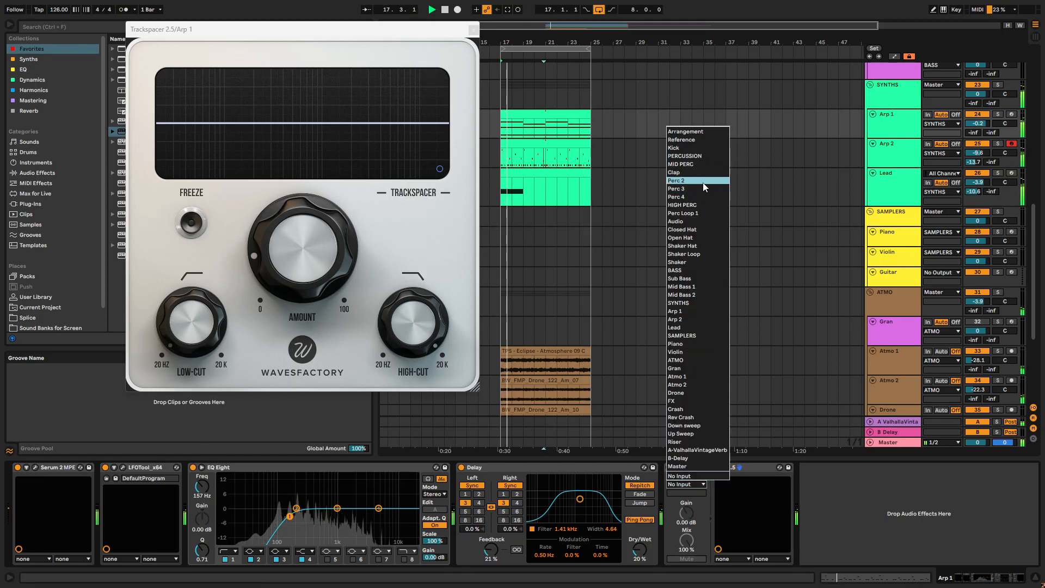
{"action": "left_click", "coordinate": [702, 320]}
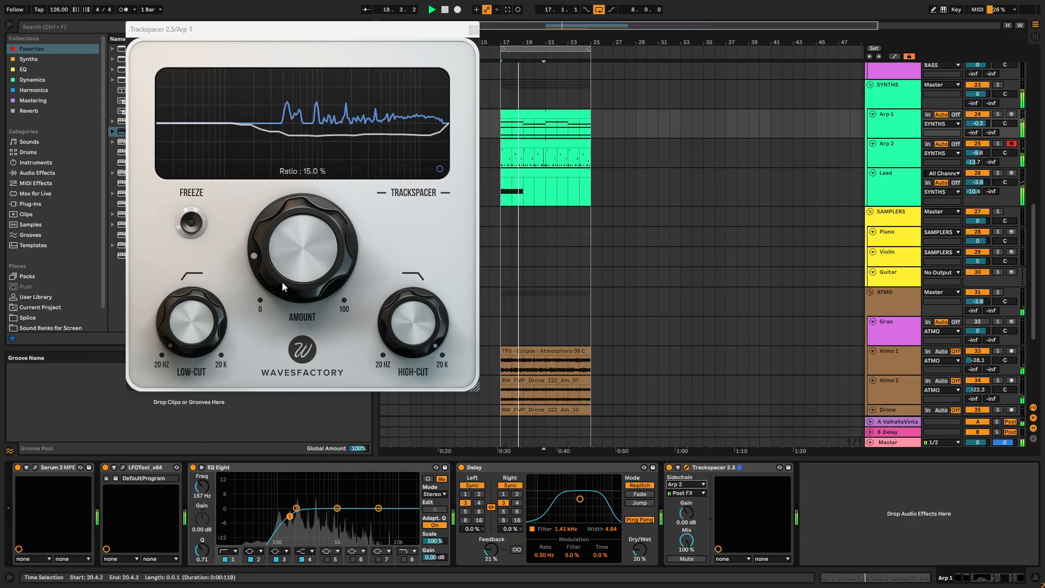
- Adjust Trackspacer's low-cut, amount and high-cut on Arp 1, and close the plug-in window
{"action": "left_click_drag", "start_coordinate": [209, 338], "coordinate": [207, 305]}
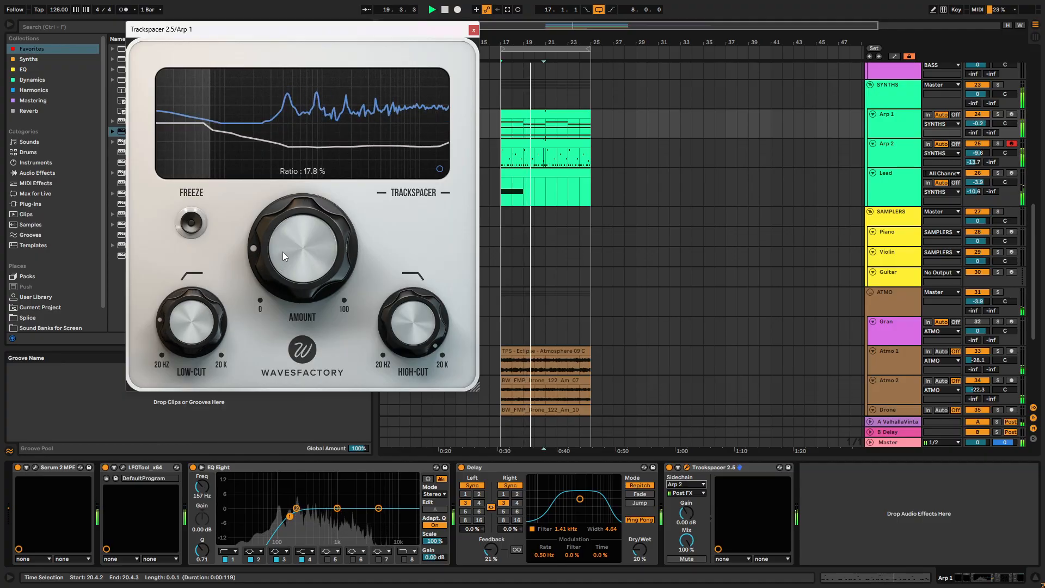
{"action": "left_click_drag", "start_coordinate": [305, 259], "coordinate": [306, 305]}
{"action": "left_click_drag", "start_coordinate": [299, 265], "coordinate": [296, 267]}
{"action": "left_click_drag", "start_coordinate": [427, 338], "coordinate": [427, 376]}
{"action": "mouse_move", "coordinate": [423, 333]}
{"action": "left_mouse_down"}
{"action": "mouse_move", "coordinate": [423, 350]}
{"action": "mouse_move", "coordinate": [416, 338]}
{"action": "left_mouse_up"}
{"action": "left_click", "coordinate": [471, 30]}
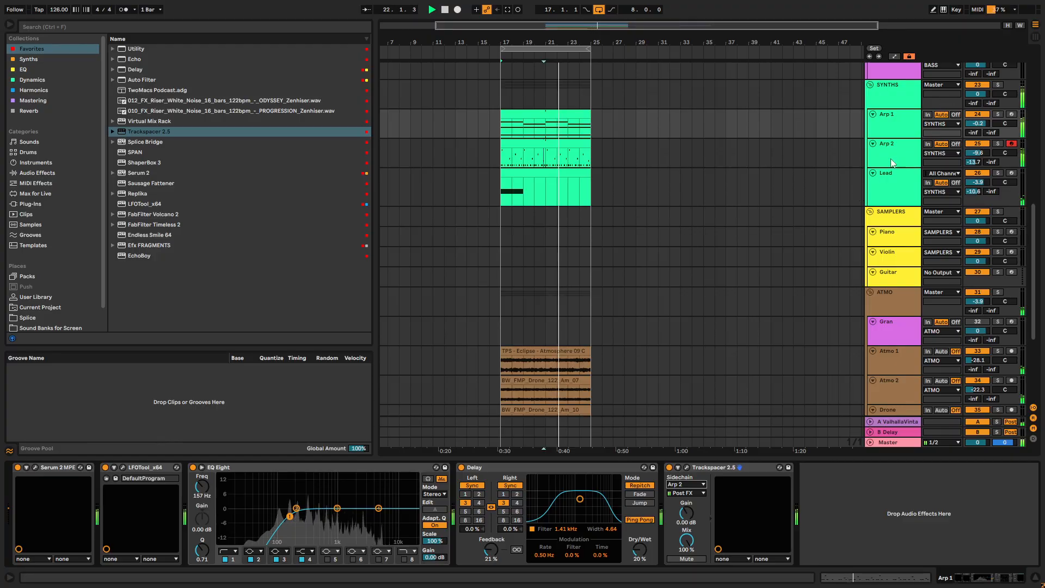
- Collapse all track groups in the arrangement for an overview of the loop
{"action": "scroll", "coordinate": [902, 129], "scroll_direction": "up", "scroll_amount": 3}
{"action": "scroll", "coordinate": [902, 128], "scroll_direction": "down", "scroll_amount": 4}
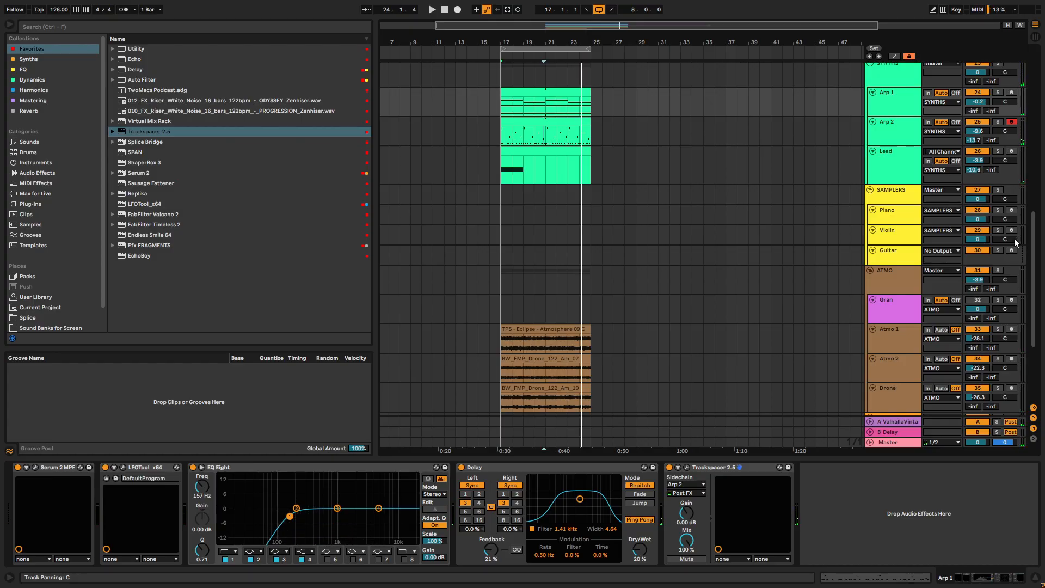
{"action": "scroll", "coordinate": [824, 261], "scroll_direction": "up", "scroll_amount": 3}
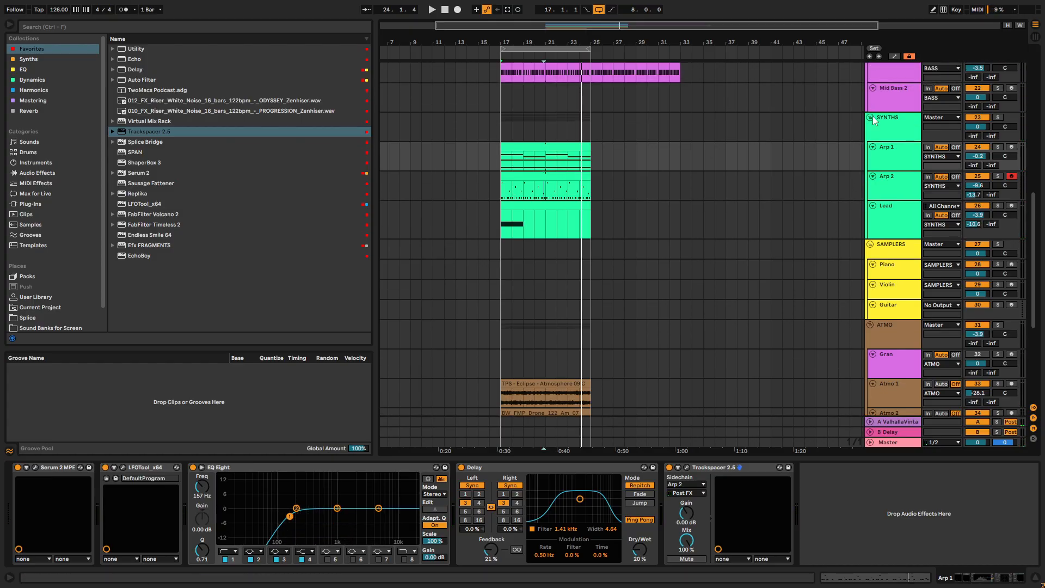
{"action": "left_click", "coordinate": [871, 117], "text": "alt"}
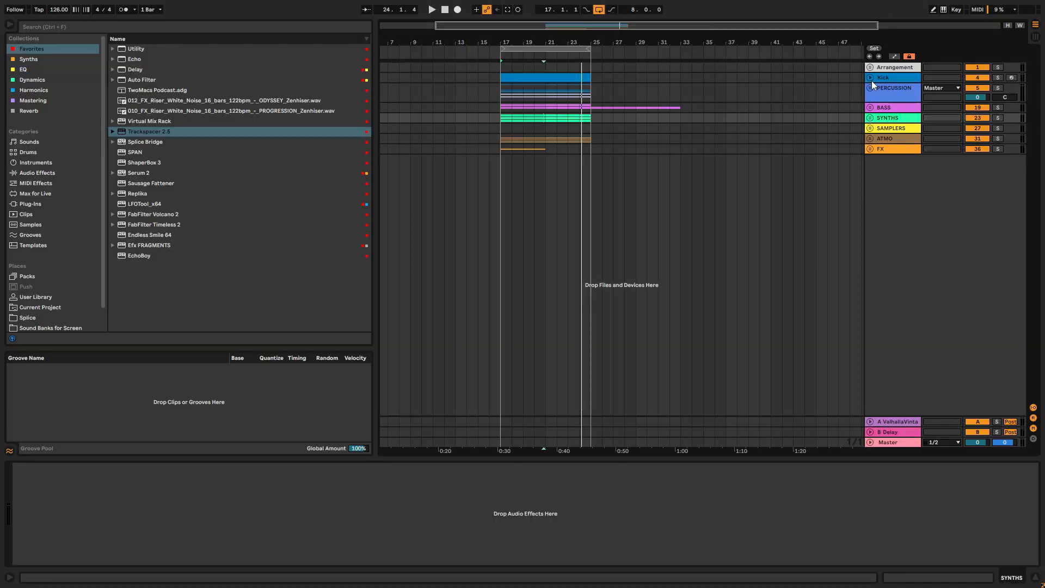
- Expand the Kick track and BASS group, extend the Kick and Mid Bass 1 clips back to bar 1, and restart playback
{"action": "left_click_drag", "start_coordinate": [872, 84], "coordinate": [456, 103]}
{"action": "left_click", "coordinate": [502, 79]}
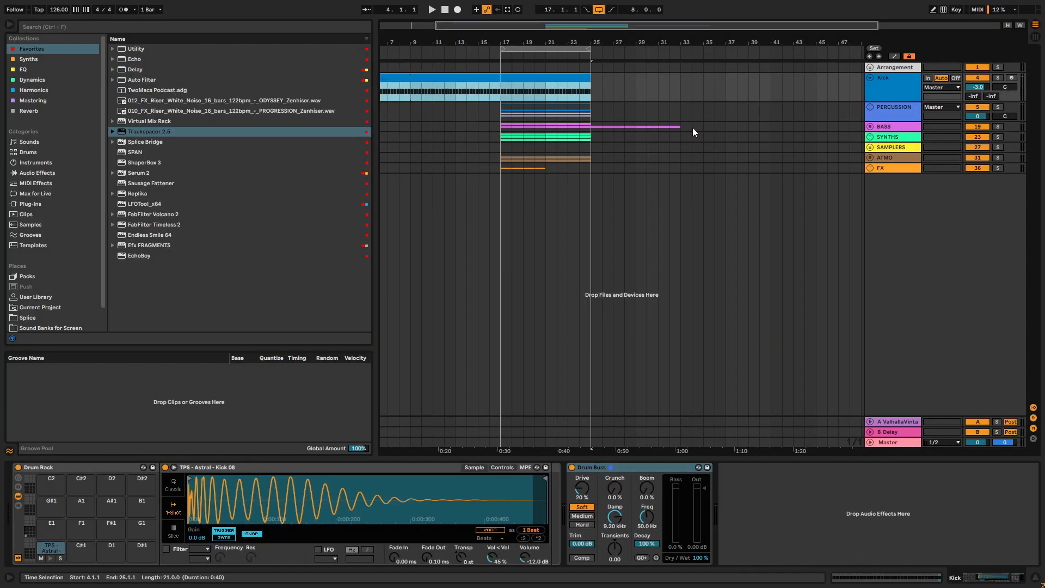
{"action": "left_click", "coordinate": [869, 126]}
{"action": "left_click_drag", "start_coordinate": [503, 181], "coordinate": [361, 188]}
{"action": "key", "text": "space"}
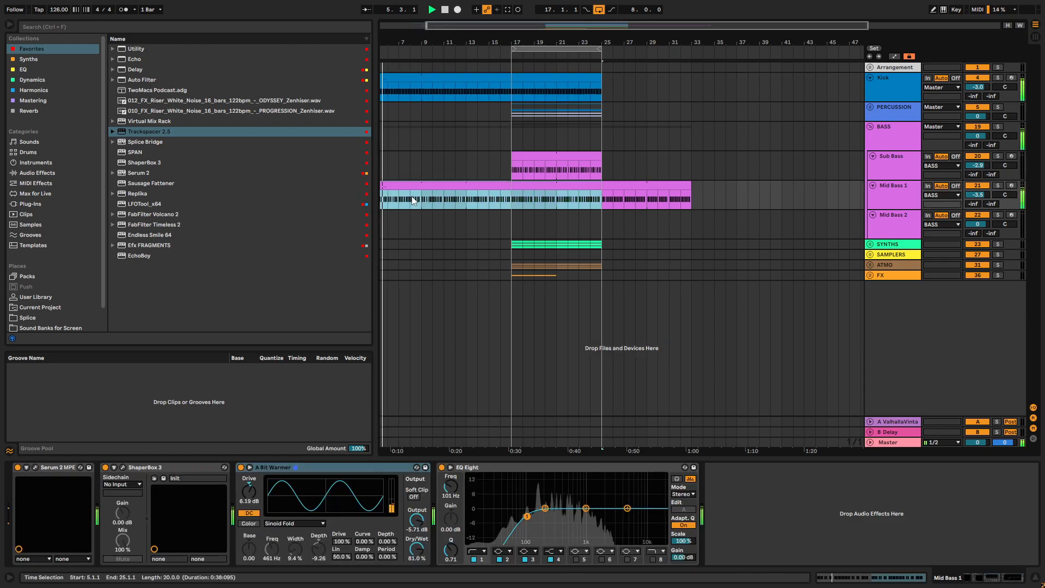
{"action": "scroll", "coordinate": [416, 196], "scroll_direction": "left", "scroll_amount": 5}
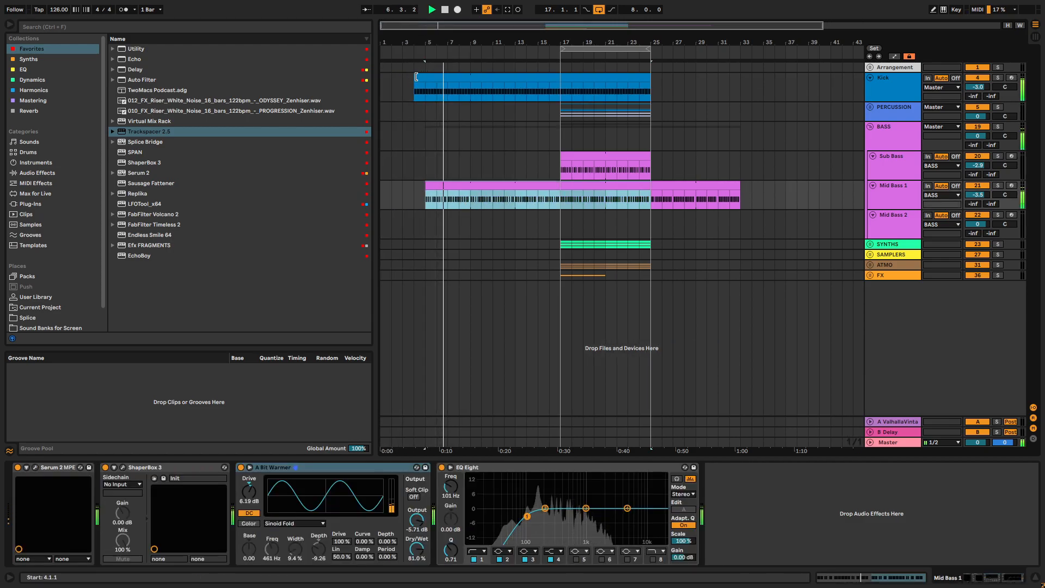
{"action": "left_click_drag", "start_coordinate": [416, 76], "coordinate": [383, 76]}
{"action": "left_click_drag", "start_coordinate": [428, 185], "coordinate": [383, 185]}
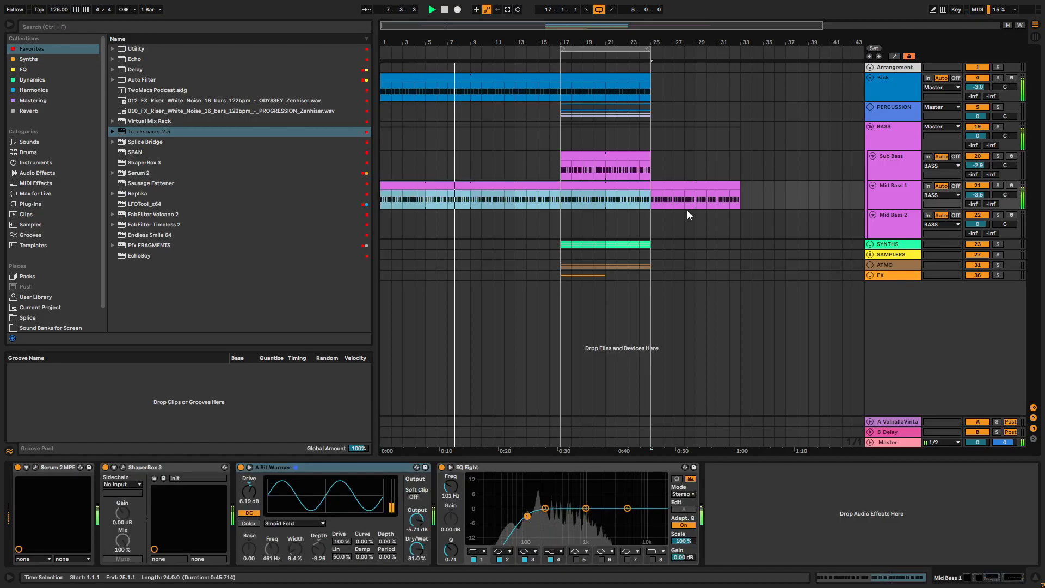
{"action": "key", "text": "space"}
{"action": "key", "text": "space"}
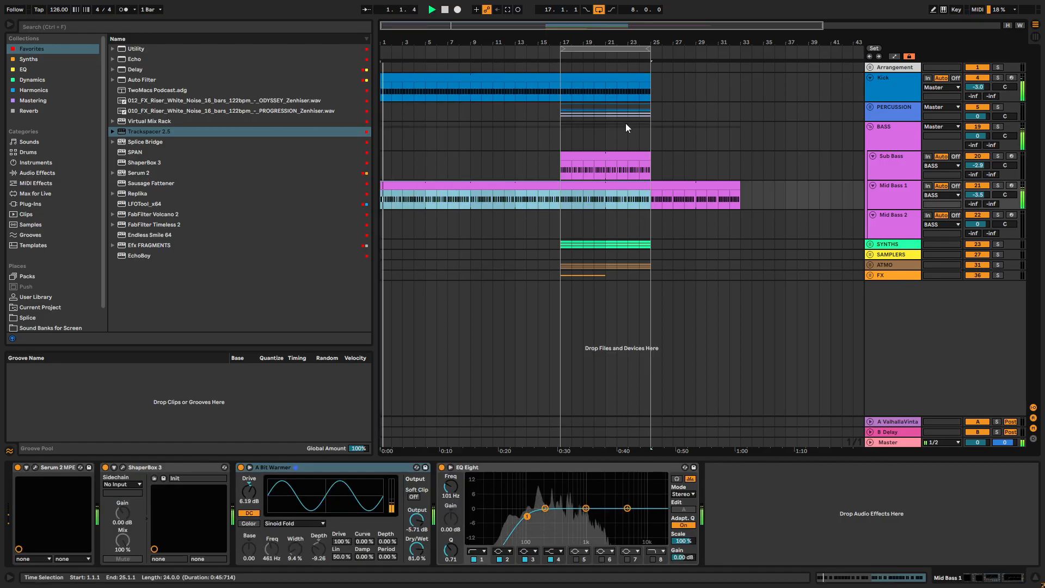
- Unfold the PERCUSSION group and extend the Open Hat clip back to bar 5
{"action": "left_click", "coordinate": [870, 107]}
{"action": "scroll", "coordinate": [804, 214], "scroll_direction": "down", "scroll_amount": 1}
{"action": "scroll", "coordinate": [578, 152], "scroll_direction": "down", "scroll_amount": 5}
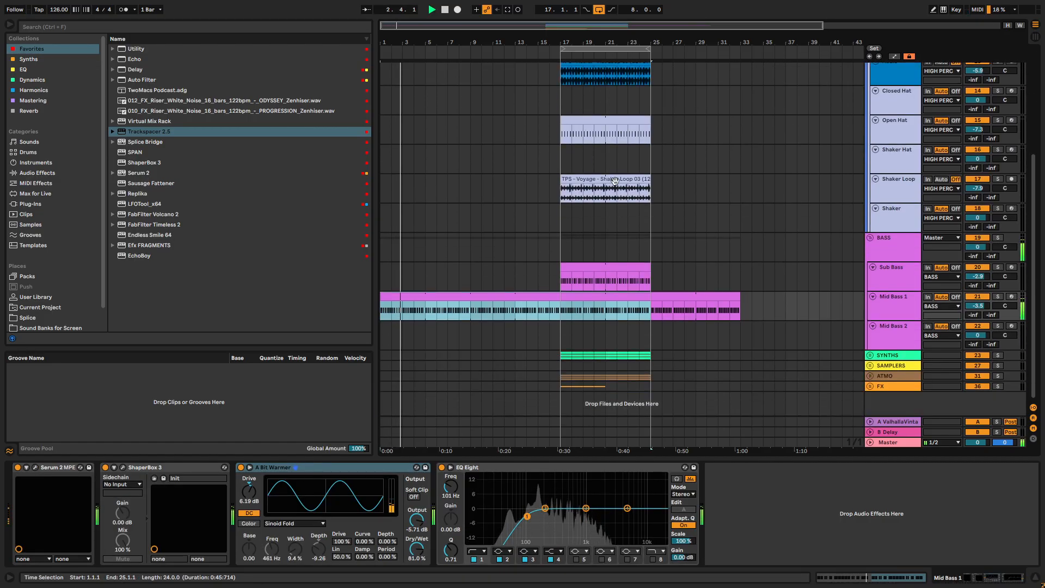
{"action": "key", "text": "space"}
{"action": "key", "text": "space"}
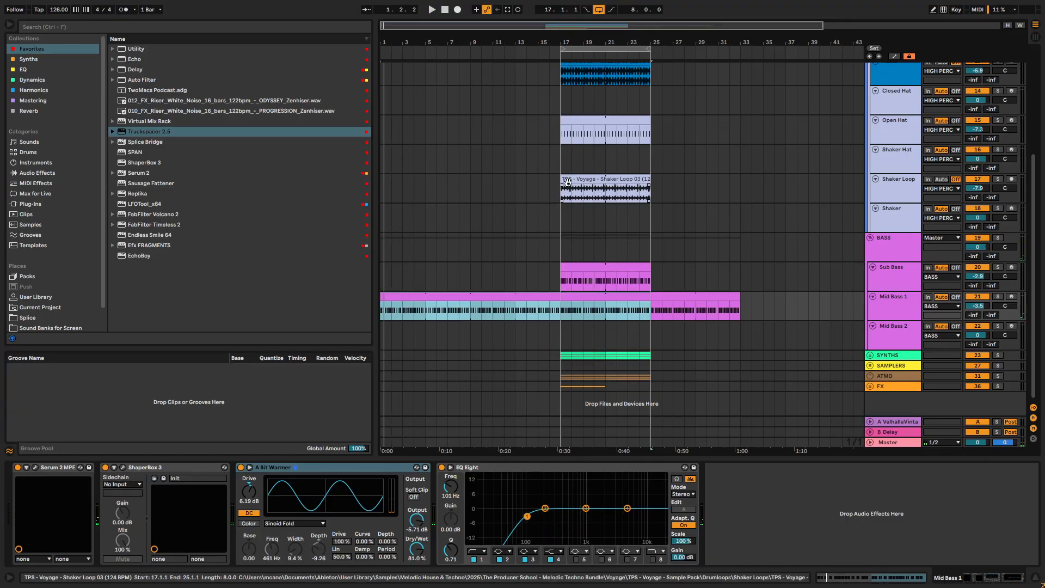
{"action": "scroll", "coordinate": [583, 132], "scroll_direction": "up", "scroll_amount": 2}
{"action": "key", "text": "space"}
{"action": "left_click_drag", "start_coordinate": [561, 180], "coordinate": [426, 176]}
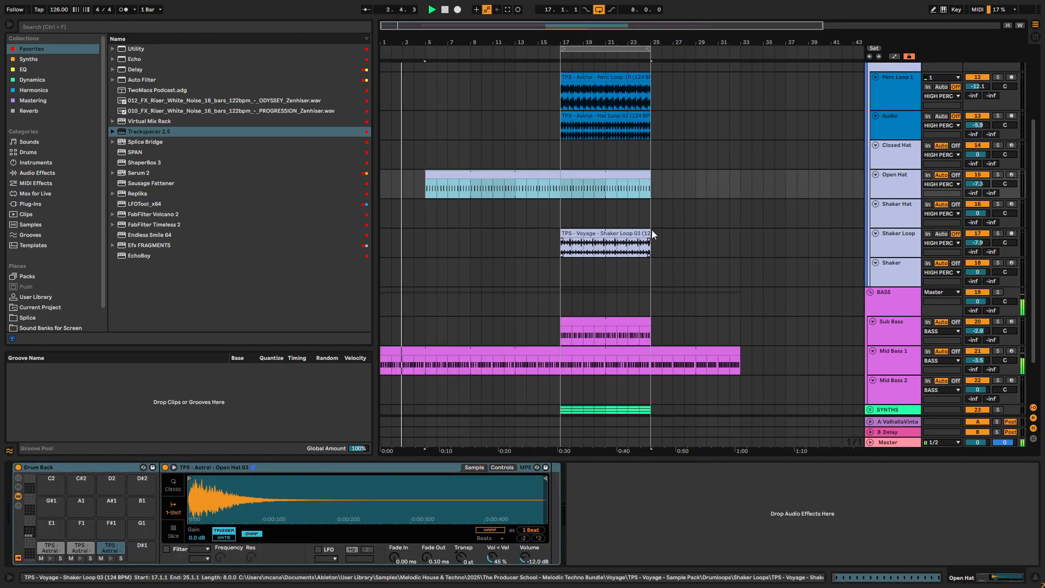
- Extend the Shaker Loop and Perc Loop 1 clips back to bar 9
{"action": "left_click_drag", "start_coordinate": [561, 243], "coordinate": [470, 237]}
{"action": "scroll", "coordinate": [596, 166], "scroll_direction": "up", "scroll_amount": 3}
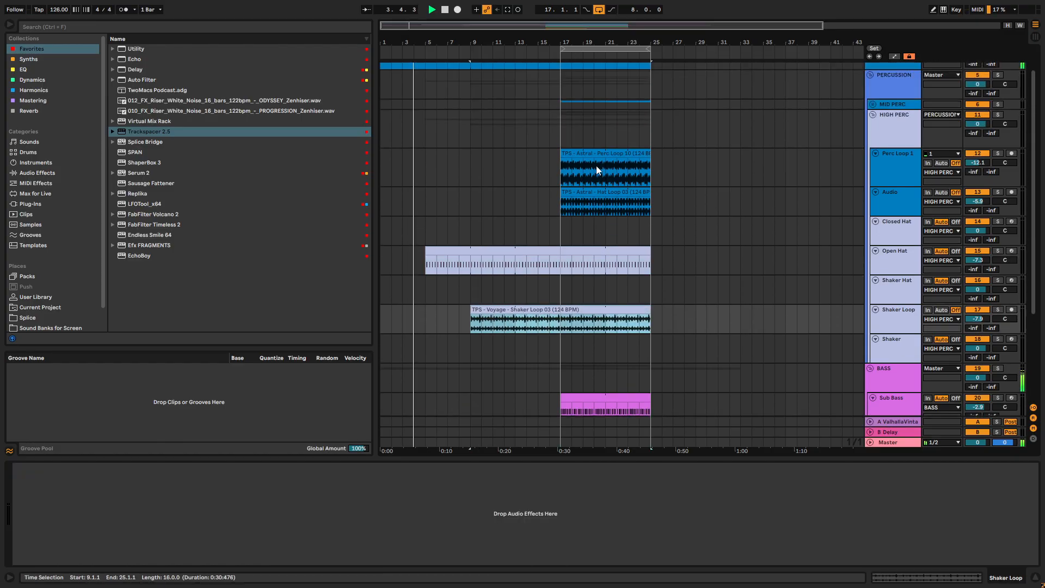
{"action": "left_click_drag", "start_coordinate": [562, 164], "coordinate": [471, 158]}
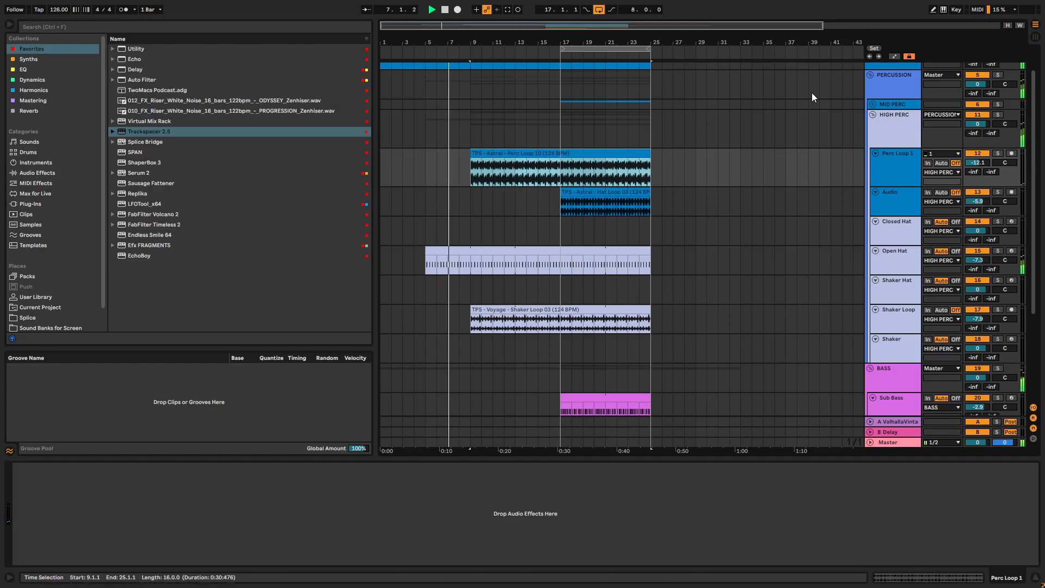
- Unfold MID PERC, trim the Shaker Loop clip's start to bar 17, and extend the Hat Loop 03 clip back to bar 13
{"action": "left_click", "coordinate": [873, 104]}
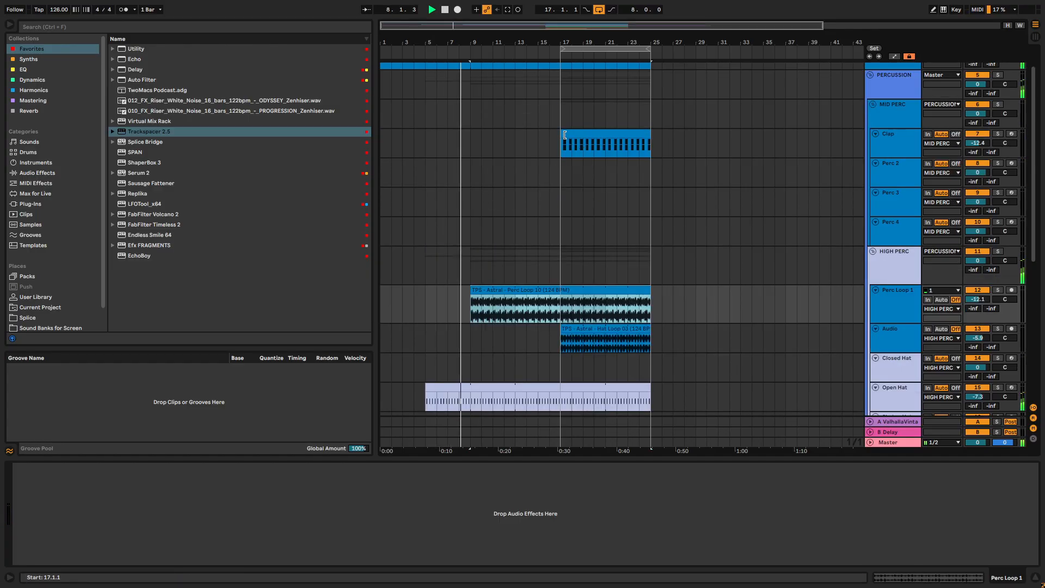
{"action": "scroll", "coordinate": [551, 296], "scroll_direction": "down", "scroll_amount": 3}
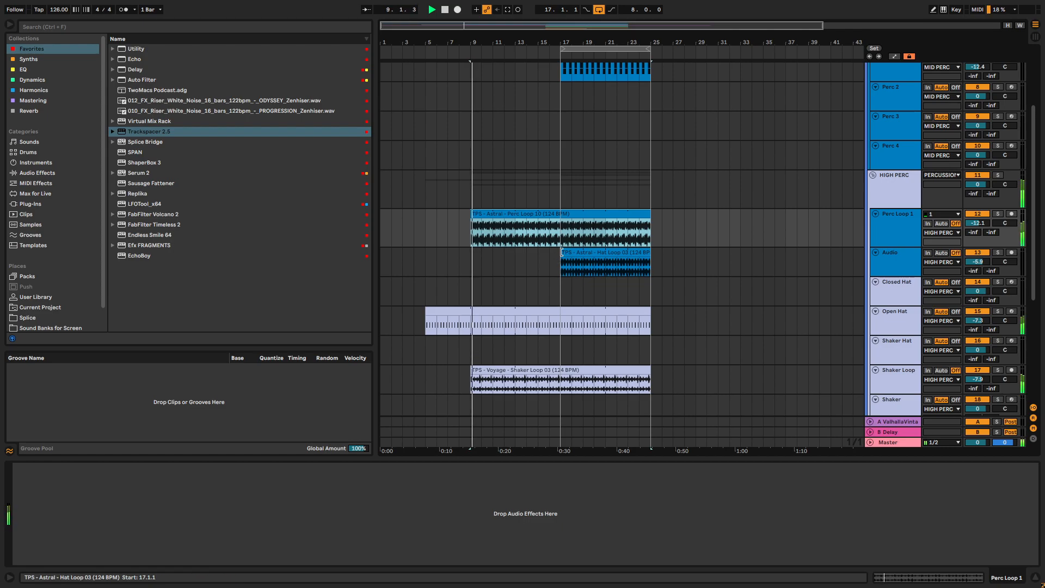
{"action": "scroll", "coordinate": [579, 284], "scroll_direction": "down", "scroll_amount": 2}
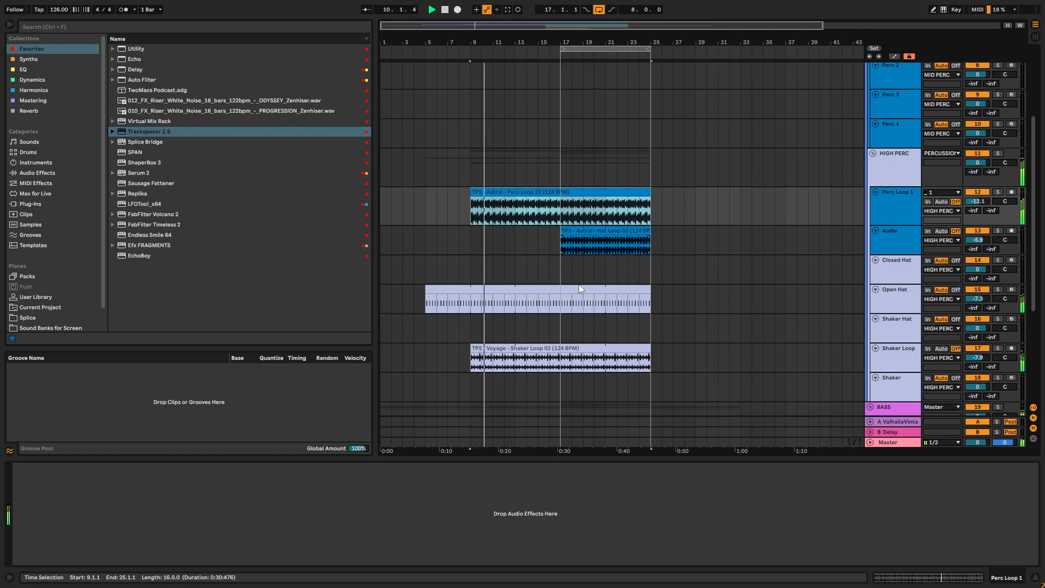
{"action": "left_click_drag", "start_coordinate": [471, 315], "coordinate": [563, 298]}
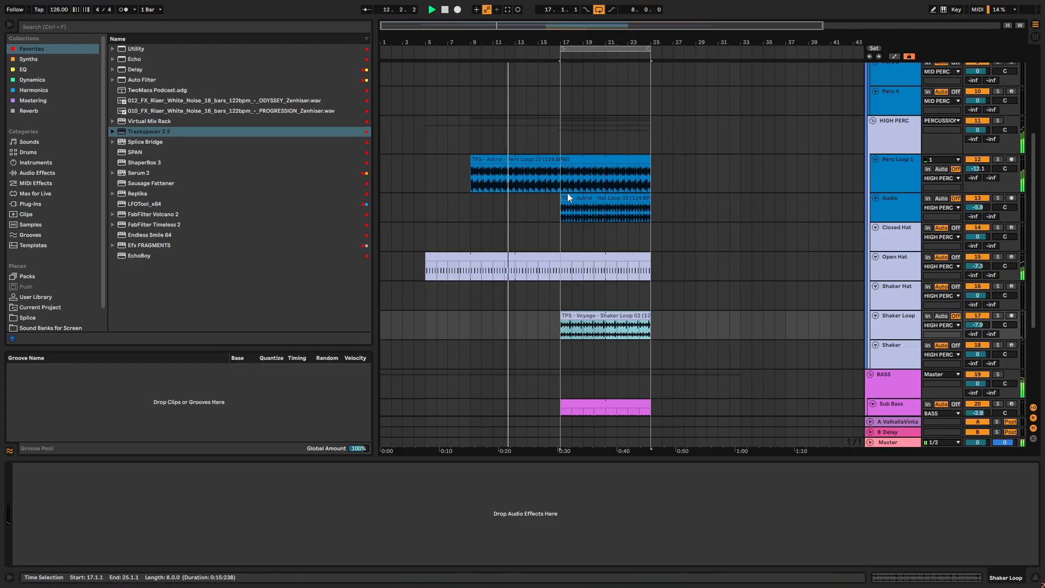
{"action": "left_click_drag", "start_coordinate": [561, 202], "coordinate": [516, 201]}
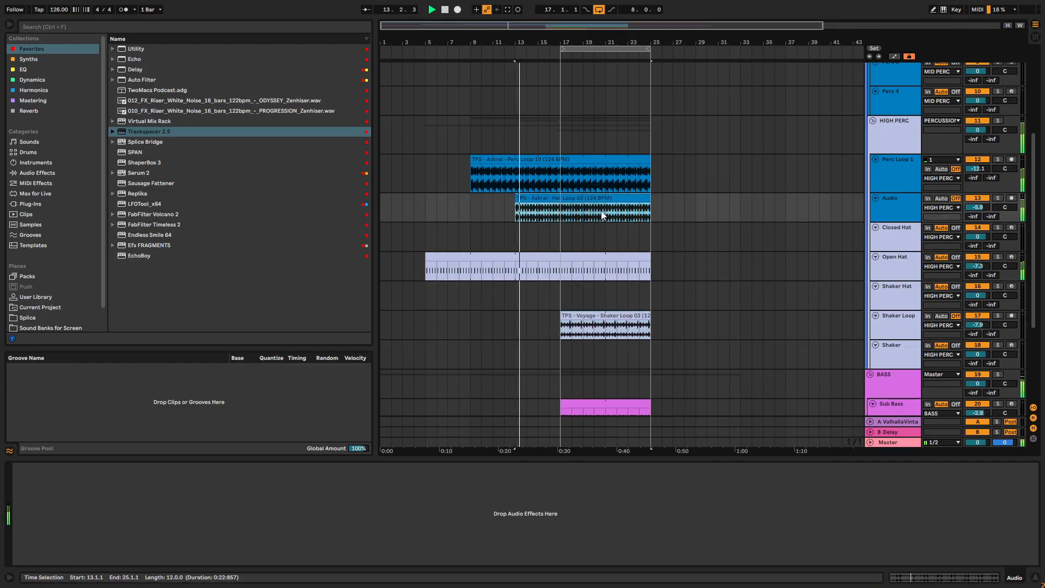
- Unfold the ATMO group and extend the Atmo 1, Atmo 2 and Drone clips back to bar 1
{"action": "scroll", "coordinate": [592, 214], "scroll_direction": "down", "scroll_amount": 5}
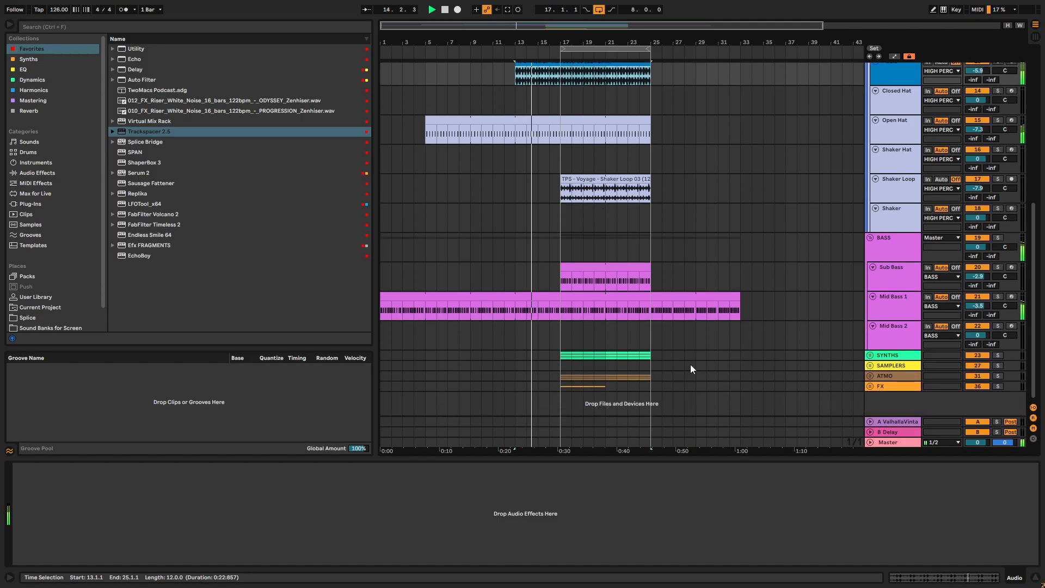
{"action": "left_click", "coordinate": [870, 376]}
{"action": "scroll", "coordinate": [677, 380], "scroll_direction": "down", "scroll_amount": 3}
{"action": "left_click", "coordinate": [516, 370]}
{"action": "left_click_drag", "start_coordinate": [560, 299], "coordinate": [381, 298]}
{"action": "left_click_drag", "start_coordinate": [560, 328], "coordinate": [381, 325]}
{"action": "left_click_drag", "start_coordinate": [560, 364], "coordinate": [381, 363]}
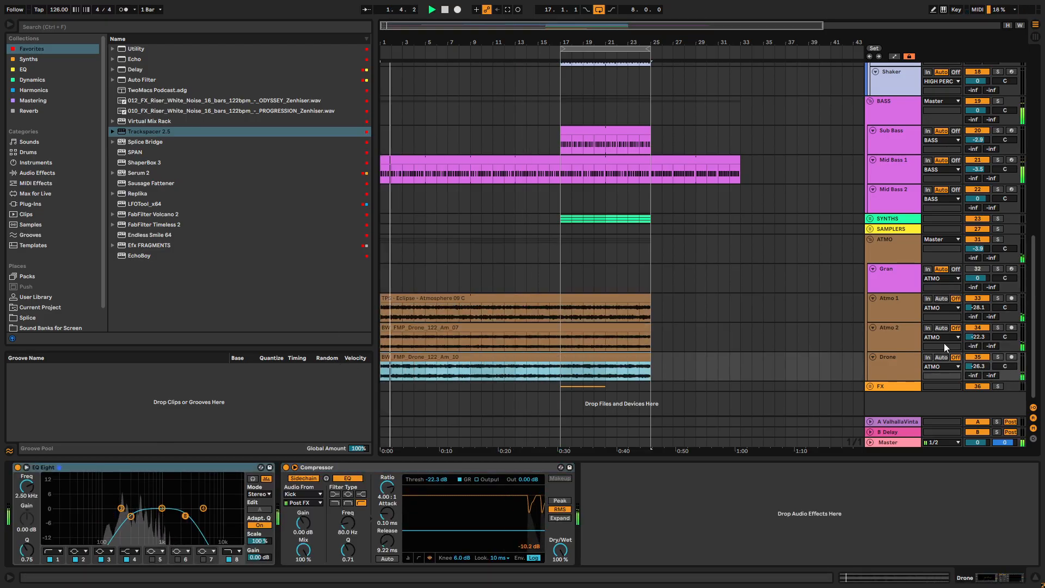
- Reset the ATMO group's volume to 0 dB
{"action": "left_click", "coordinate": [901, 254]}
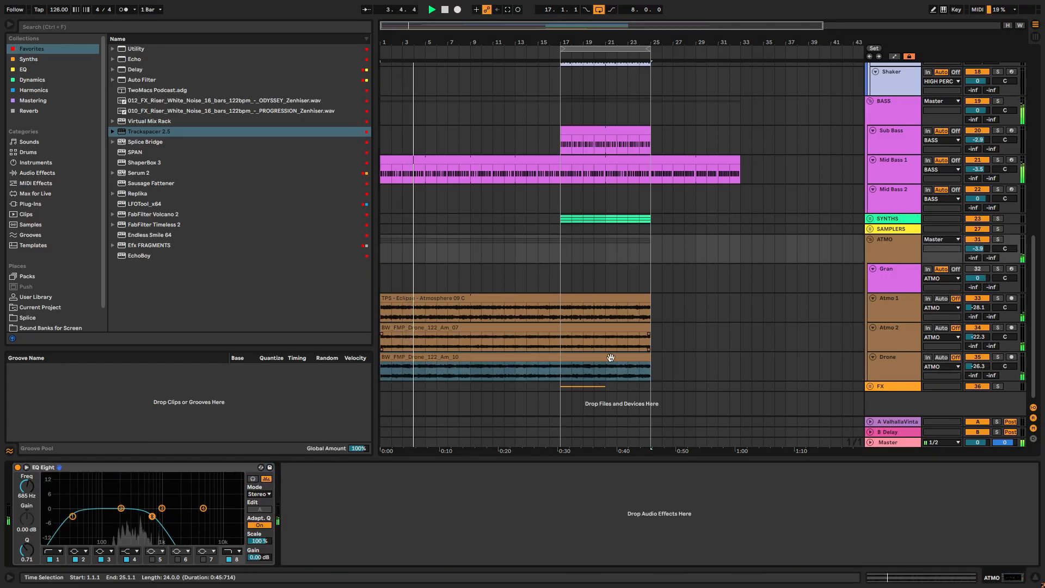
{"action": "left_click", "coordinate": [978, 248]}
{"action": "key", "text": "Delete"}
- Fold the tracks inside the BASS group, leaving only Mid Bass 1 expanded
{"action": "scroll", "coordinate": [587, 249], "scroll_direction": "up", "scroll_amount": 5}
{"action": "scroll", "coordinate": [590, 249], "scroll_direction": "up", "scroll_amount": 2}
{"action": "scroll", "coordinate": [624, 267], "scroll_direction": "down", "scroll_amount": 4}
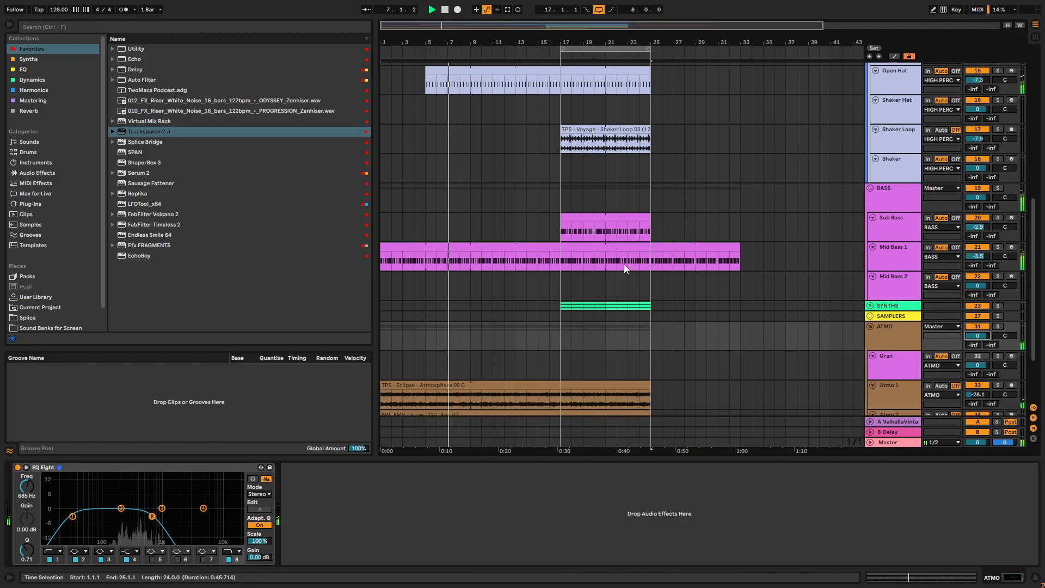
{"action": "scroll", "coordinate": [623, 267], "scroll_direction": "down", "scroll_amount": 1}
{"action": "left_click", "coordinate": [874, 253], "text": "alt"}
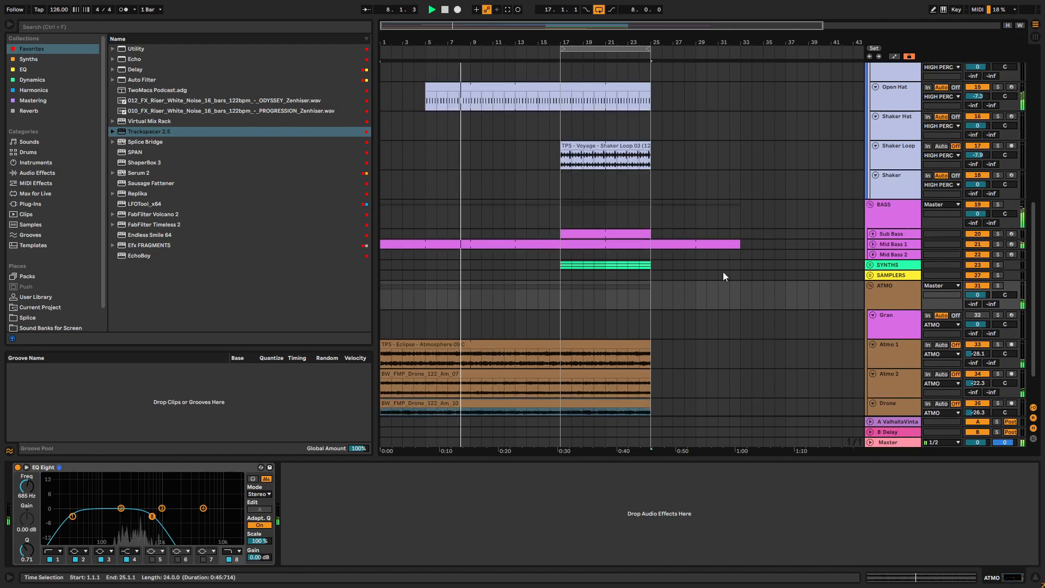
{"action": "left_click", "coordinate": [872, 242]}
{"action": "scroll", "coordinate": [885, 370], "scroll_direction": "down", "scroll_amount": 3}
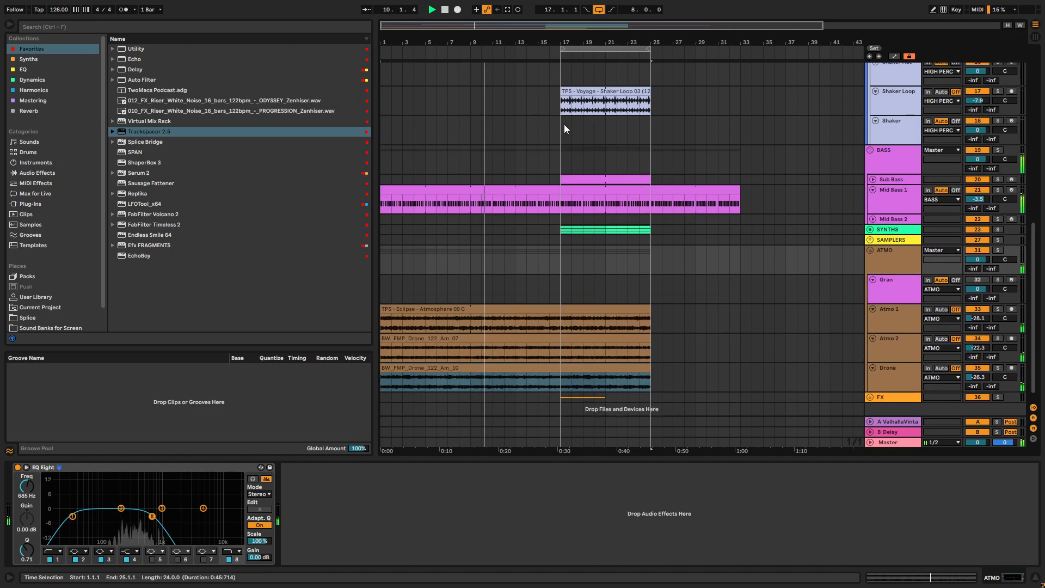
{"action": "scroll", "coordinate": [50, 203], "scroll_direction": "down", "scroll_amount": 2}
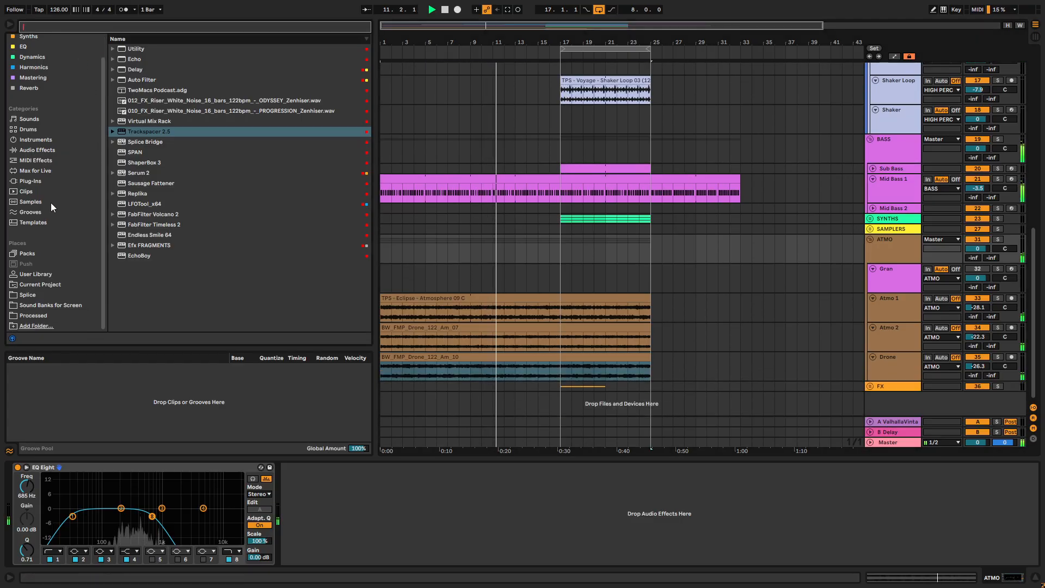
{"action": "scroll", "coordinate": [623, 156], "scroll_direction": "up", "scroll_amount": 3}
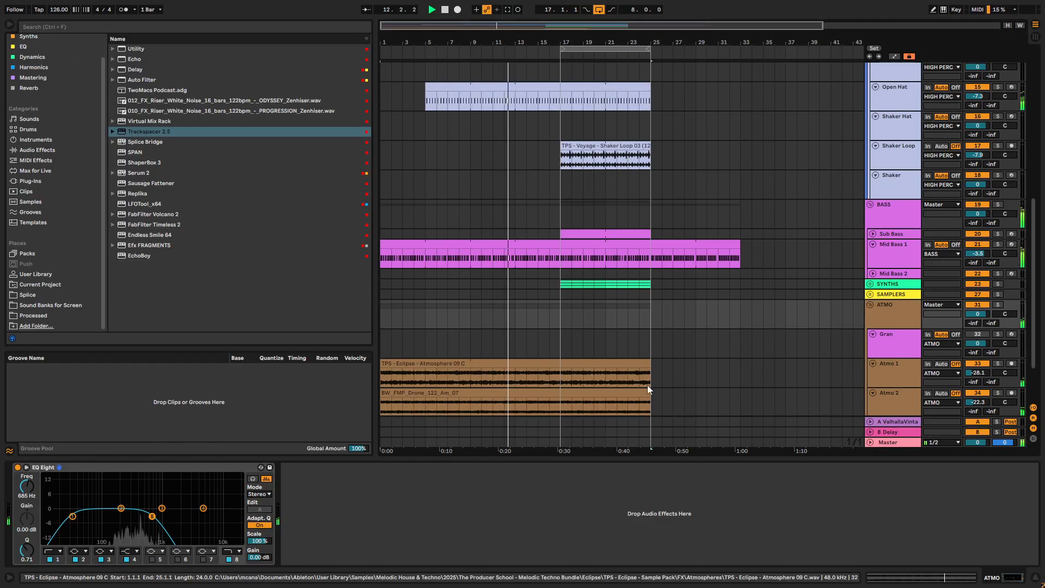
- Unfold the SYNTHS group and extend the Arp 1 clip back to bar 9
{"action": "left_click", "coordinate": [869, 283]}
{"action": "left_click_drag", "start_coordinate": [561, 351], "coordinate": [474, 325]}
{"action": "left_click", "coordinate": [473, 325]}
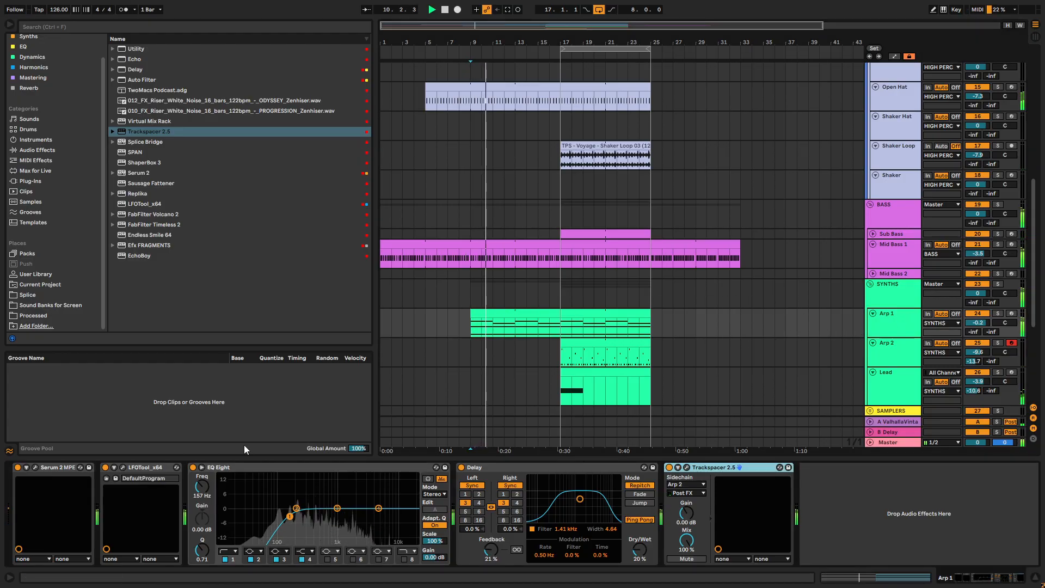
- Open Arp 1's Serum 2 instrument to work on its filter cutoff
{"action": "left_click", "coordinate": [35, 467]}
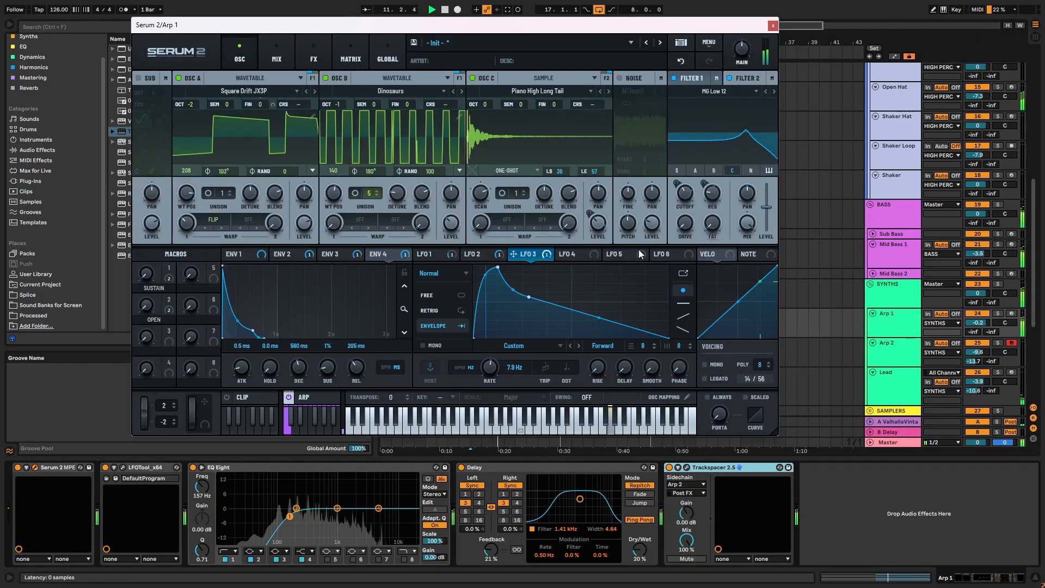
{"action": "mouse_move", "coordinate": [688, 206]}
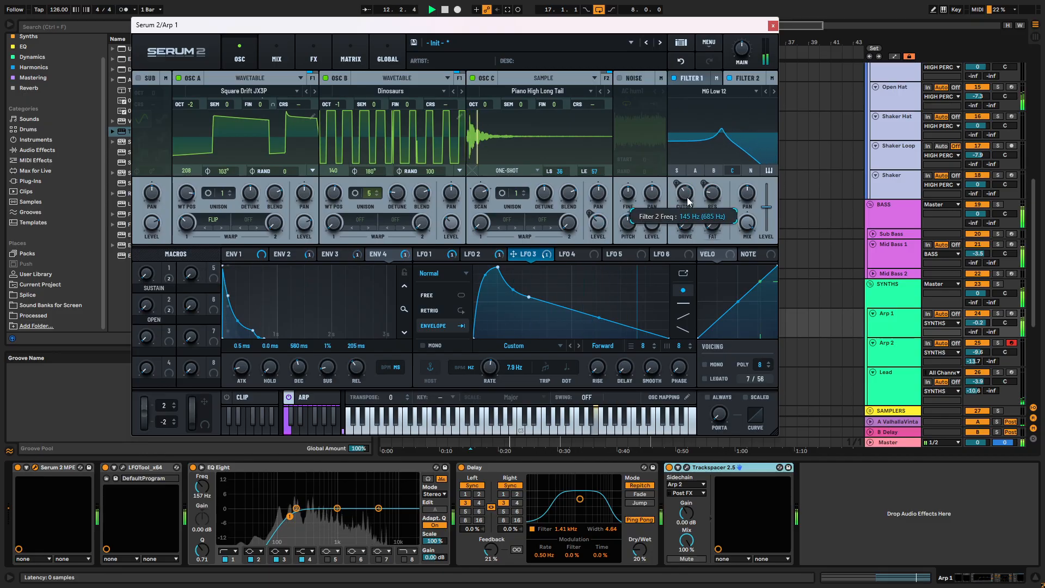
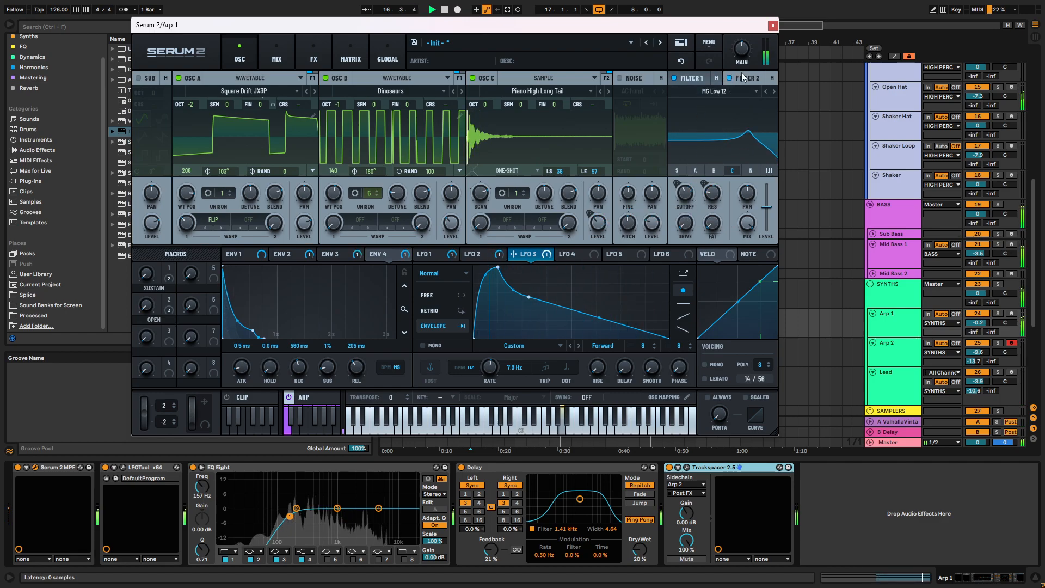
- Close Arp 1's Serum 2 window and collapse every track group except SYNTHS and BASS
{"action": "left_click", "coordinate": [773, 26]}
{"action": "scroll", "coordinate": [586, 287], "scroll_direction": "down", "scroll_amount": 2}
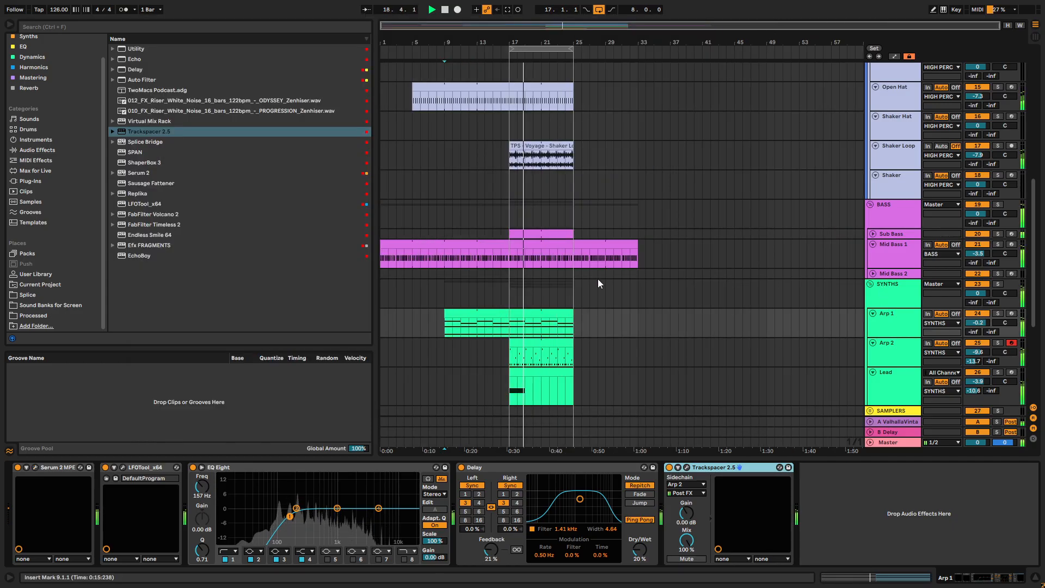
{"action": "left_click", "coordinate": [871, 284], "text": "alt"}
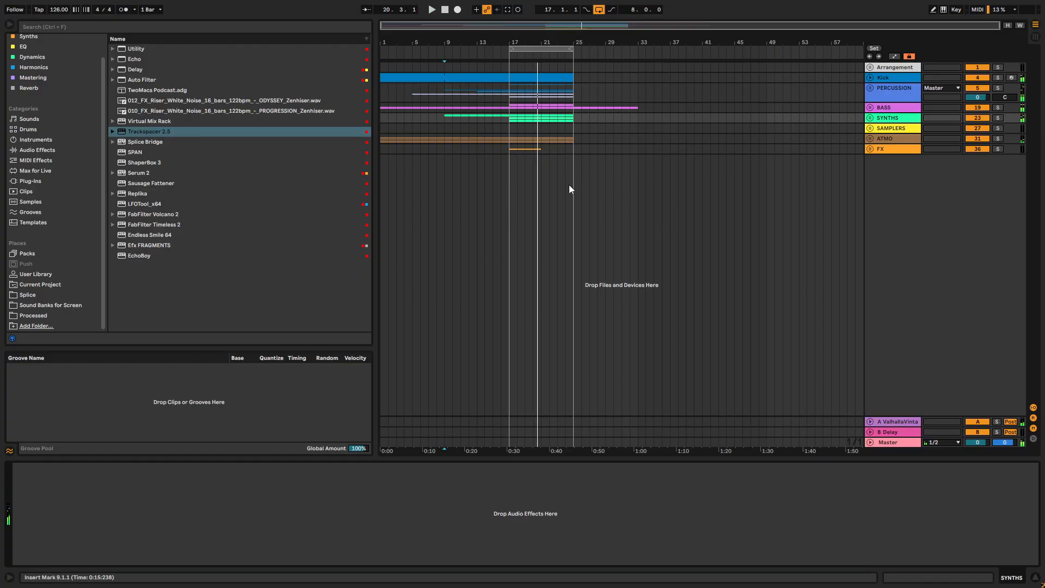
{"action": "left_click", "coordinate": [871, 118]}
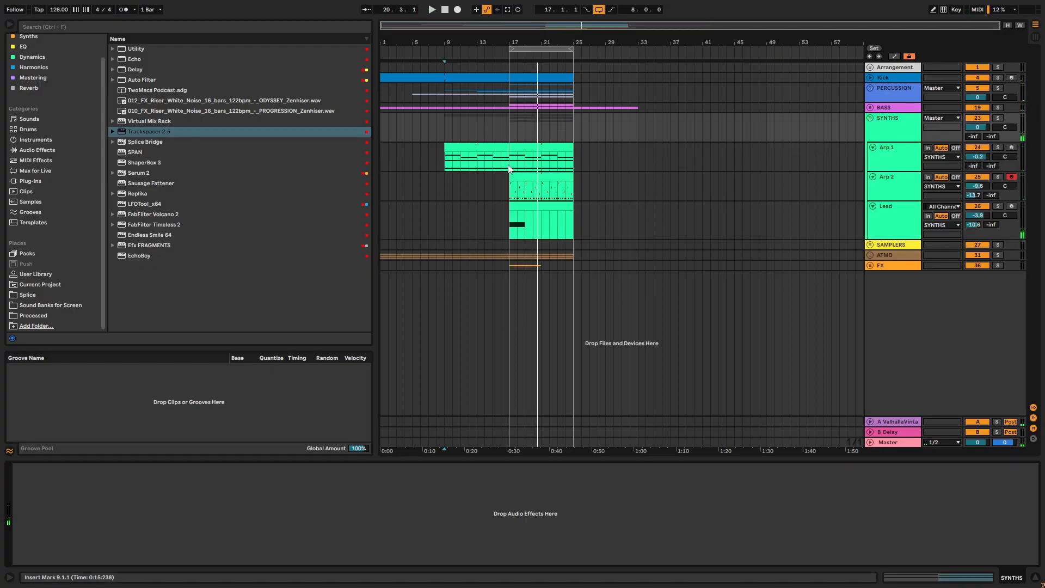
{"action": "left_click", "coordinate": [870, 108]}
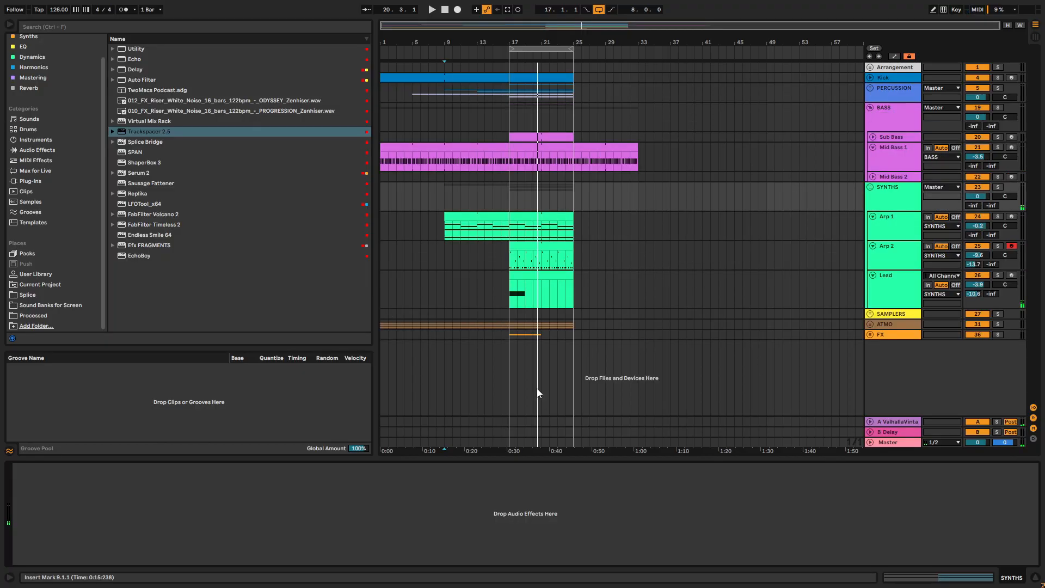
- Solo the SYNTHS group and listen to the loop from bar 17
{"action": "left_click", "coordinate": [509, 184]}
{"action": "key", "text": "space"}
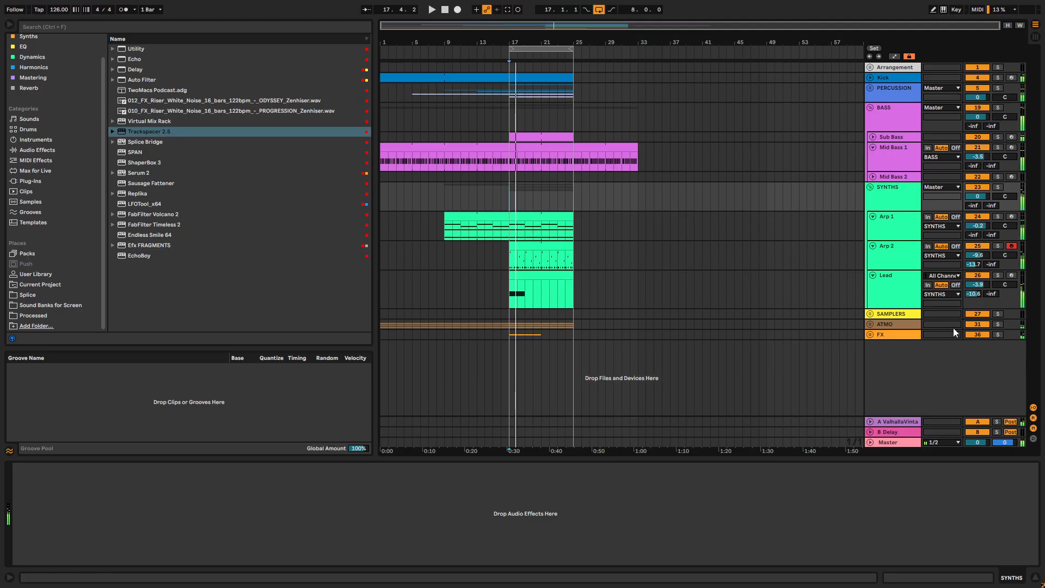
{"action": "scroll", "coordinate": [16, 67], "scroll_direction": "up", "scroll_amount": 2}
{"action": "left_click", "coordinate": [31, 67]}
{"action": "left_click", "coordinate": [50, 60]}
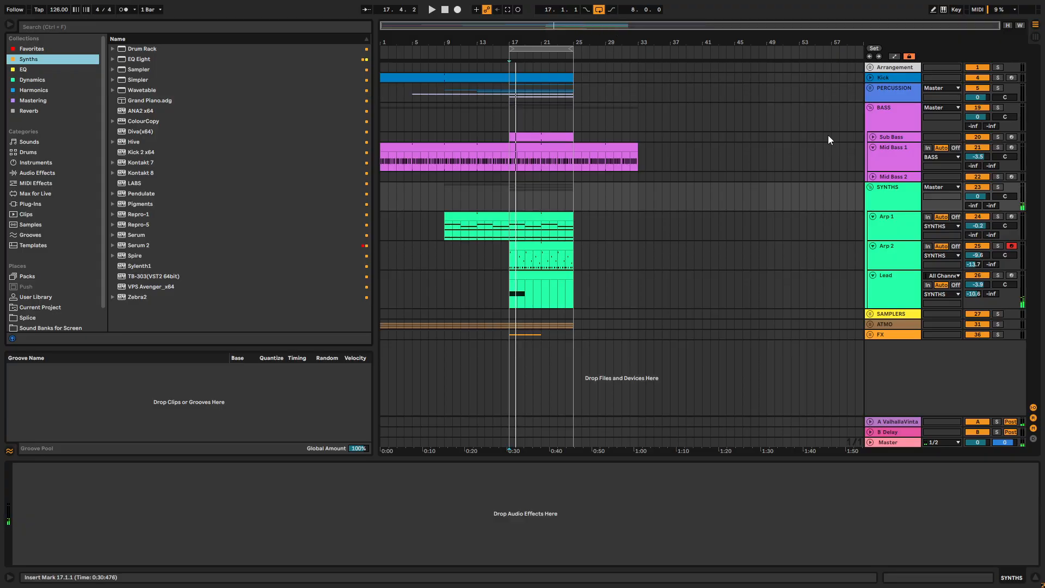
{"action": "left_click", "coordinate": [998, 187]}
{"action": "key", "text": "space"}
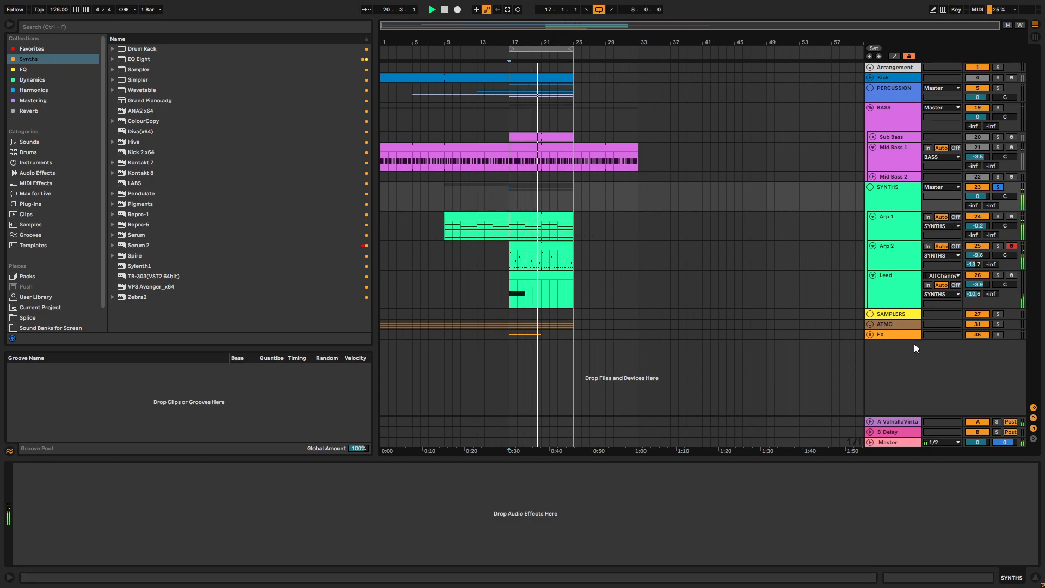
- Search the User Library for RISER and place TPS - Eclipse - Riser 08 on a new audio track at bar 17
{"action": "left_click", "coordinate": [870, 324]}
{"action": "scroll", "coordinate": [688, 303], "scroll_direction": "down", "scroll_amount": 2}
{"action": "left_click", "coordinate": [123, 29]}
{"action": "type", "text": "RISER"}
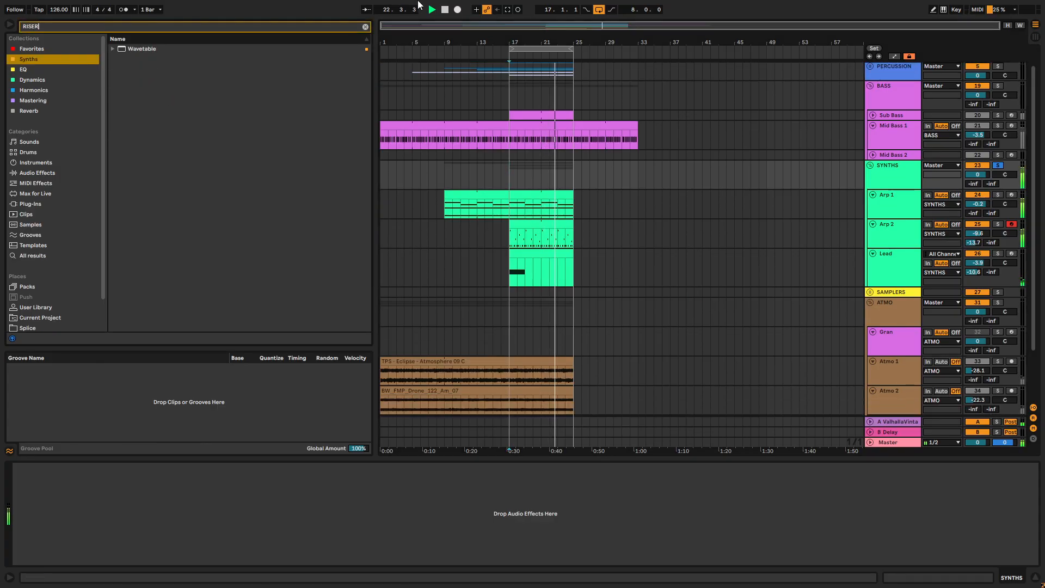
{"action": "scroll", "coordinate": [41, 266], "scroll_direction": "down", "scroll_amount": 2}
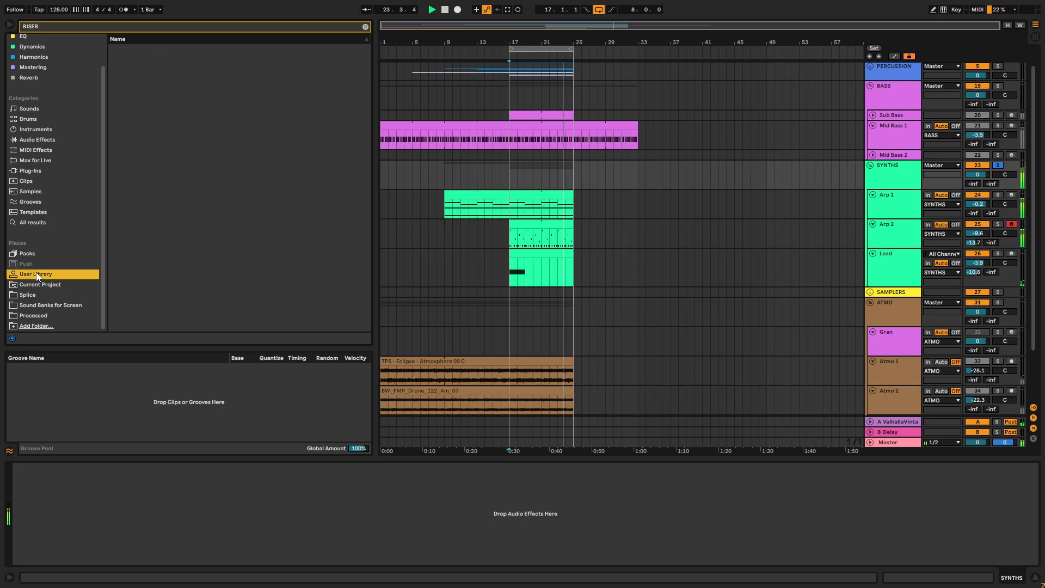
{"action": "left_click", "coordinate": [159, 264]}
{"action": "left_click", "coordinate": [210, 268]}
{"action": "key", "text": "space"}
{"action": "left_click", "coordinate": [239, 289]}
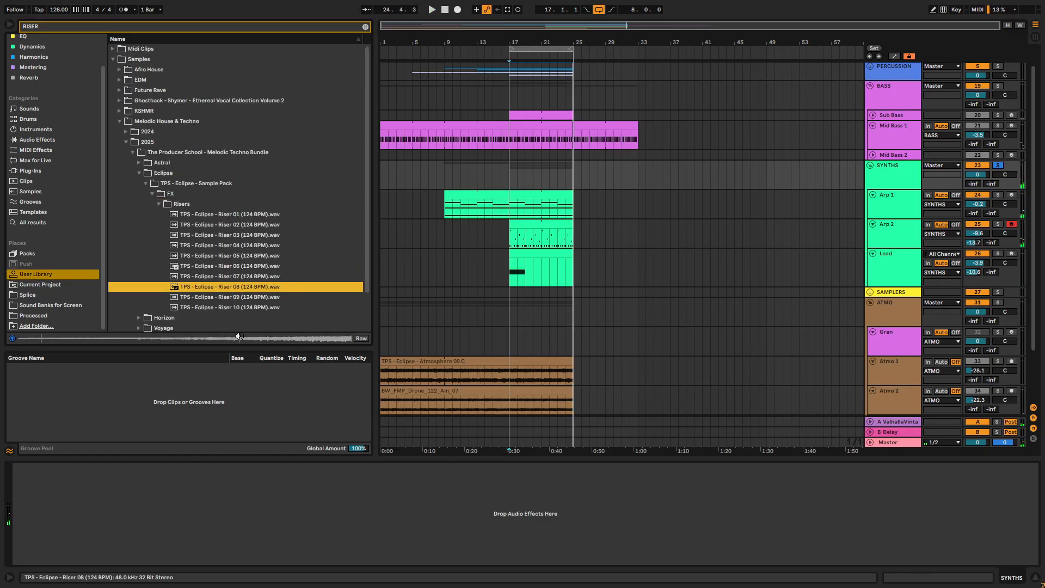
{"action": "left_click_drag", "start_coordinate": [250, 288], "coordinate": [511, 401]}
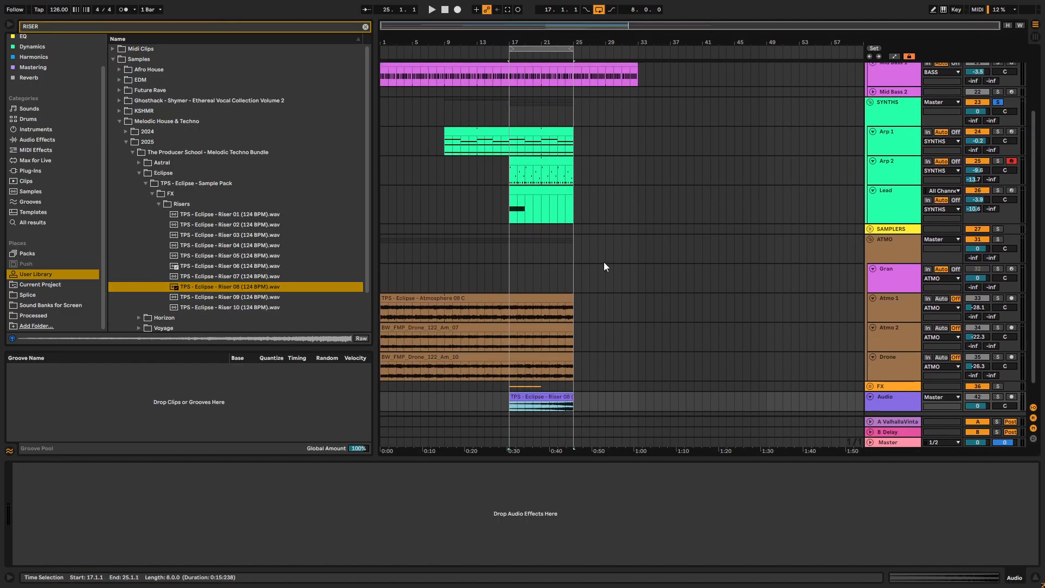
- Unfold the Kick track, trim the end of its clip back to bar 24, and play from bar 22
{"action": "scroll", "coordinate": [603, 255], "scroll_direction": "up", "scroll_amount": 5}
{"action": "left_click", "coordinate": [883, 68]}
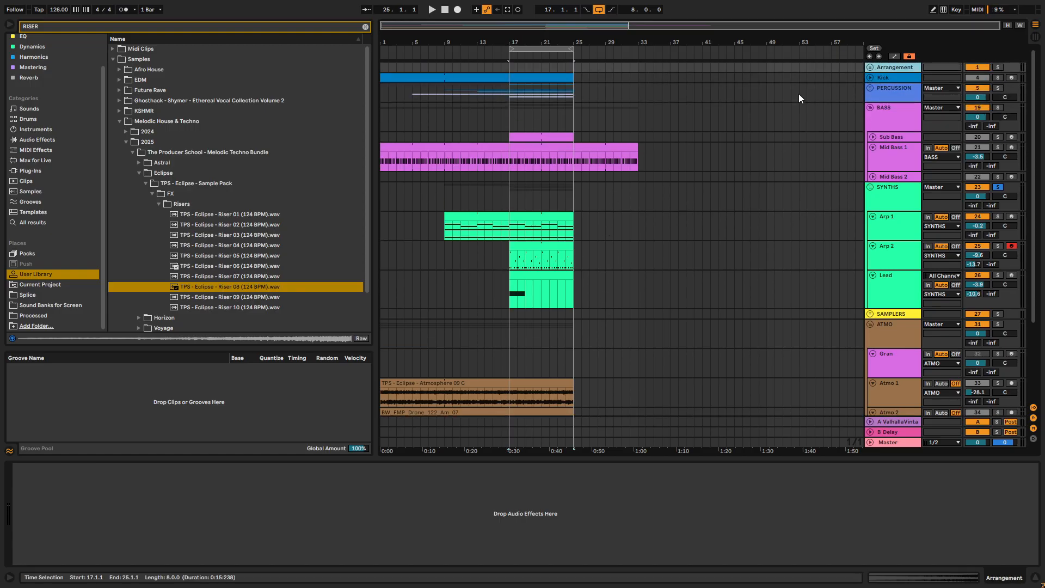
{"action": "left_click", "coordinate": [871, 77]}
{"action": "left_click_drag", "start_coordinate": [573, 76], "coordinate": [565, 77]}
{"action": "left_click", "coordinate": [548, 92]}
{"action": "key", "text": "space"}
{"action": "scroll", "coordinate": [544, 136], "scroll_direction": "down", "scroll_amount": 3}
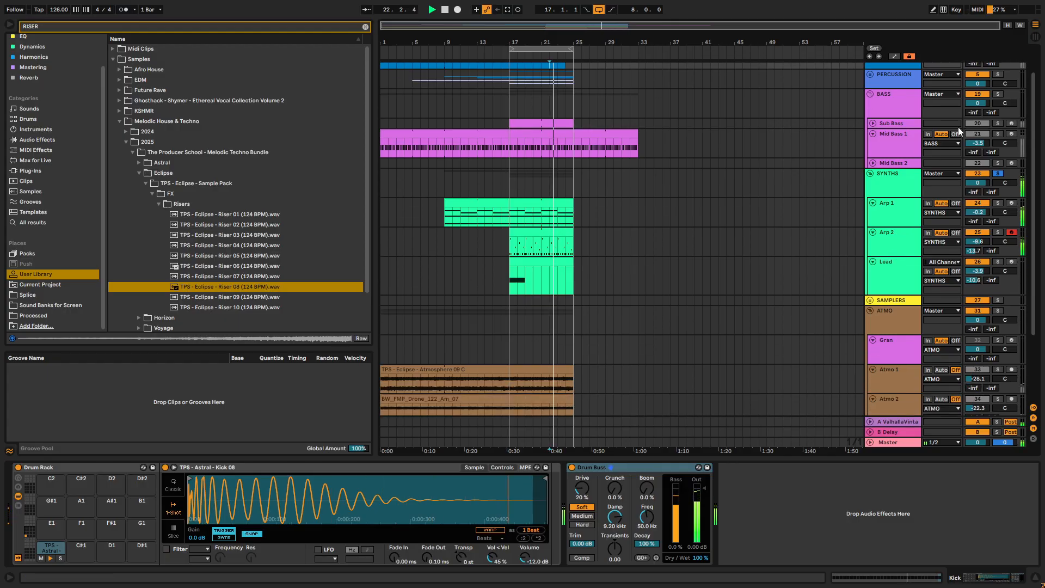
- Unsolo the SYNTHS group and lower the riser track's volume to -7.5 dB
{"action": "scroll", "coordinate": [1006, 207], "scroll_direction": "up", "scroll_amount": 2}
{"action": "left_click", "coordinate": [997, 195]}
{"action": "scroll", "coordinate": [973, 210], "scroll_direction": "down", "scroll_amount": 5}
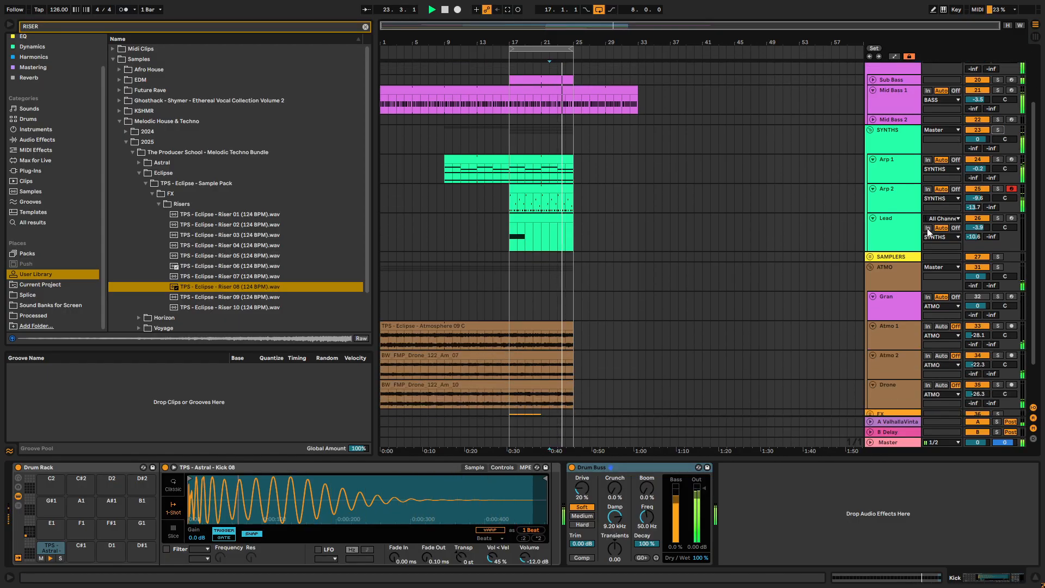
{"action": "left_click_drag", "start_coordinate": [977, 386], "coordinate": [978, 378]}
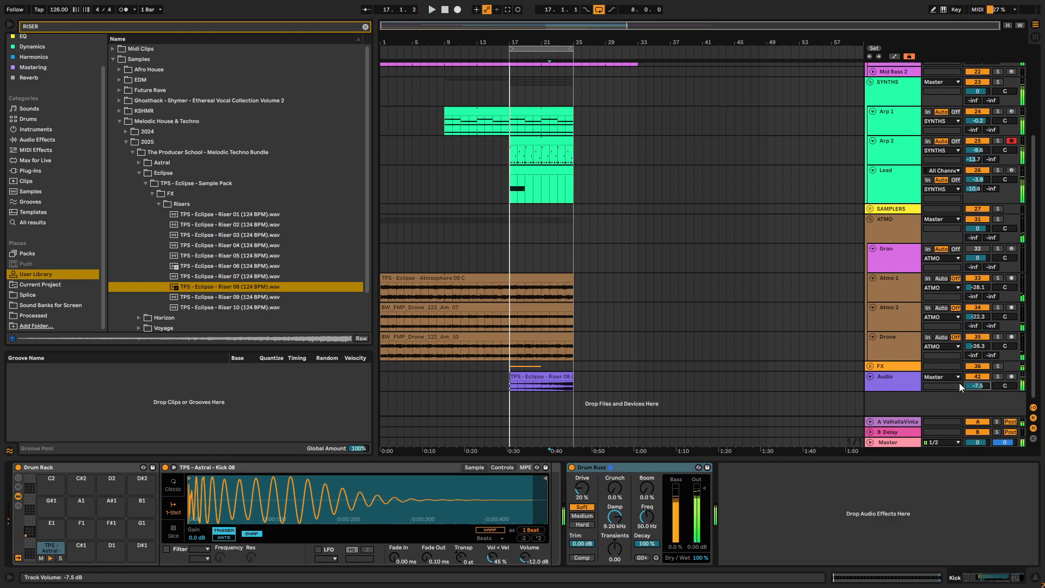
{"action": "left_click", "coordinate": [516, 381]}
- Move the Lead clip so it starts at bar 25, and stop playback
{"action": "scroll", "coordinate": [899, 372], "scroll_direction": "up", "scroll_amount": 2}
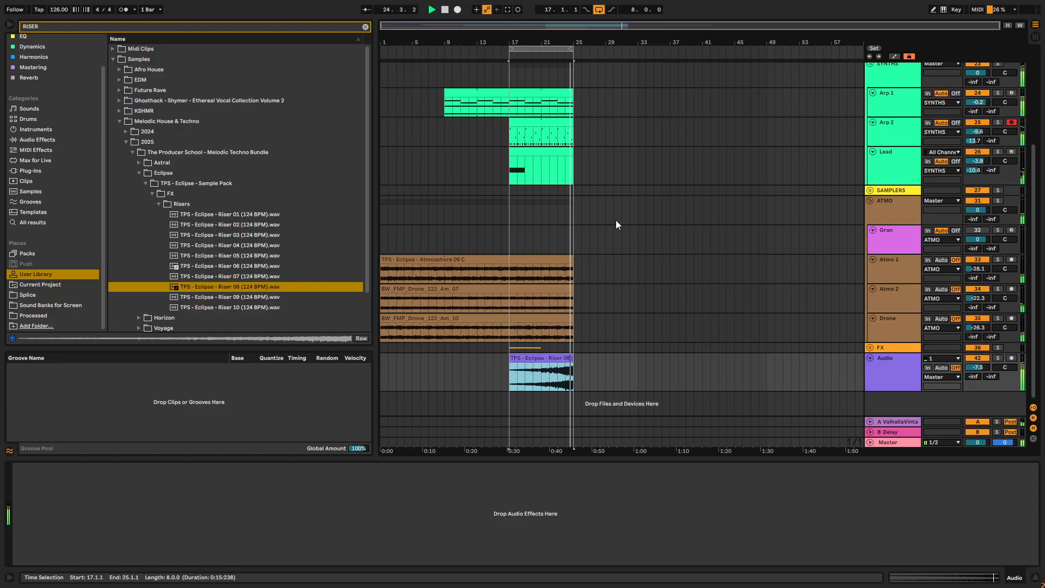
{"action": "left_click_drag", "start_coordinate": [549, 152], "coordinate": [614, 154]}
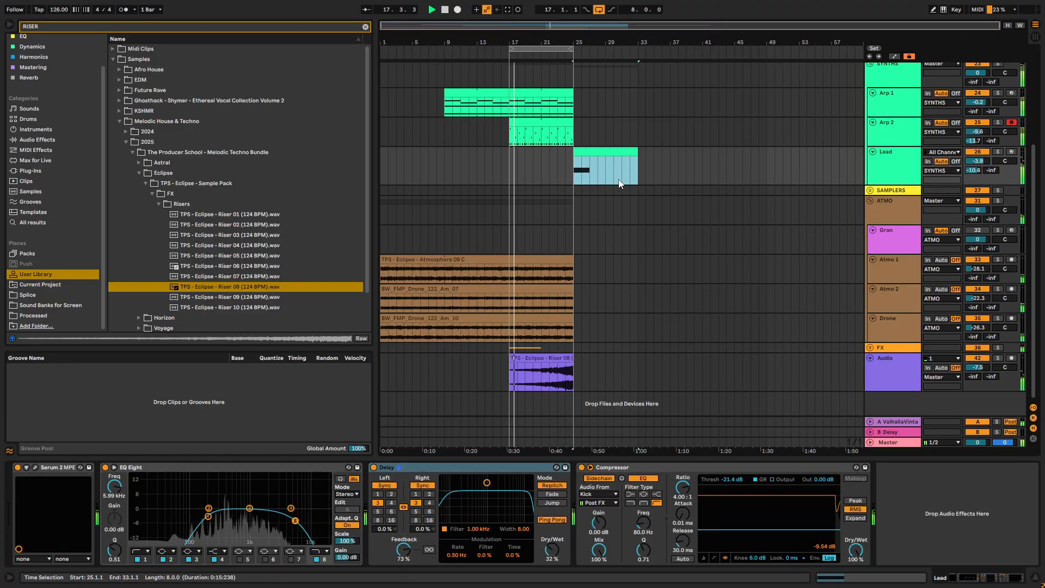
{"action": "key", "text": "space"}
- Extend the Arp 1 and Arp 2 clips to bar 33 and trim Arp 2's start to bar 25
{"action": "scroll", "coordinate": [550, 156], "scroll_direction": "up", "scroll_amount": 1}
{"action": "left_click", "coordinate": [534, 147]}
{"action": "left_click_drag", "start_coordinate": [569, 155], "coordinate": [639, 156]}
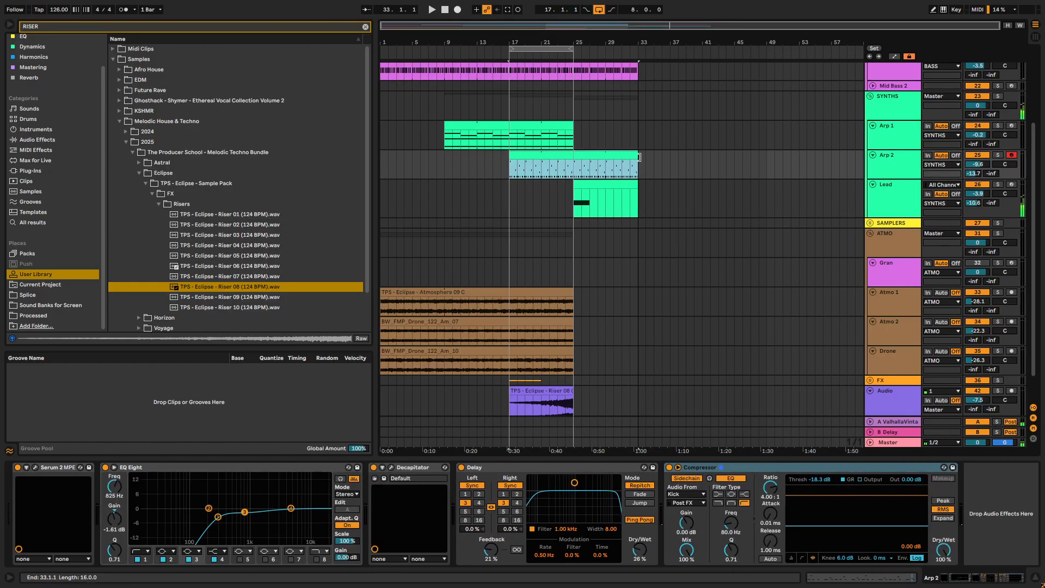
{"action": "left_click_drag", "start_coordinate": [564, 127], "coordinate": [637, 127]}
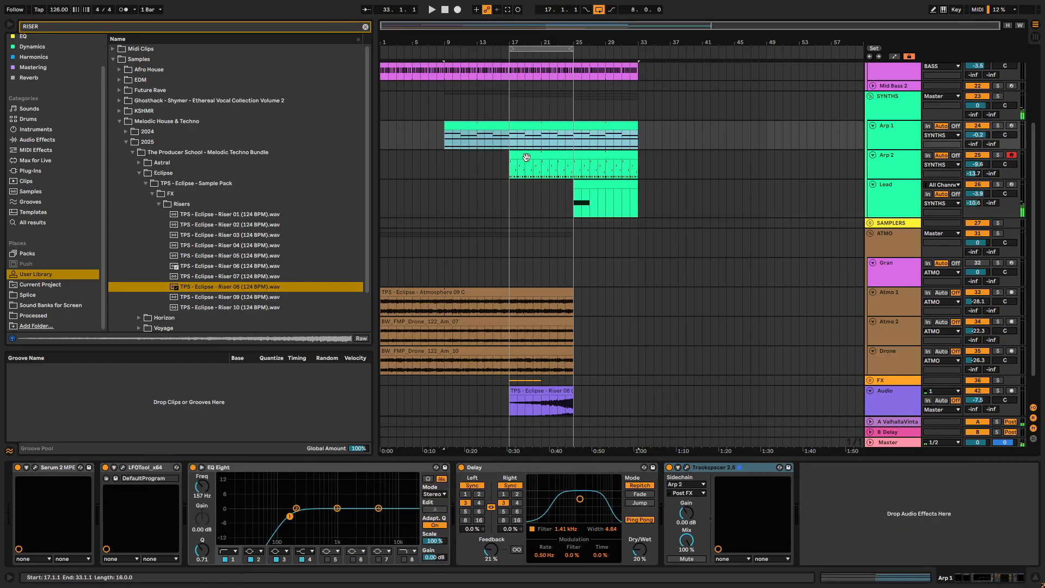
{"action": "left_click_drag", "start_coordinate": [514, 159], "coordinate": [570, 170]}
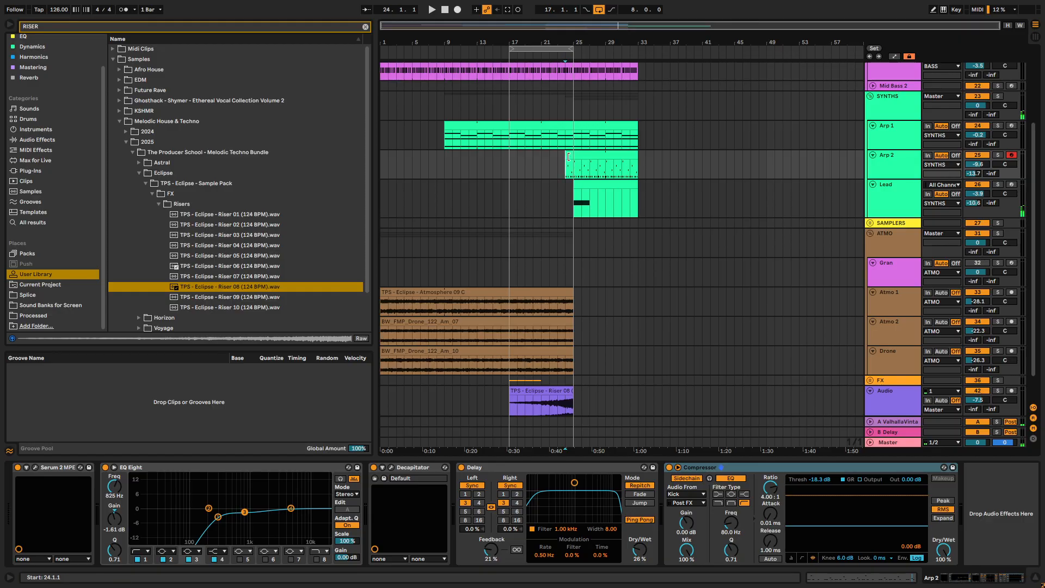
{"action": "scroll", "coordinate": [557, 207], "scroll_direction": "up", "scroll_amount": 5}
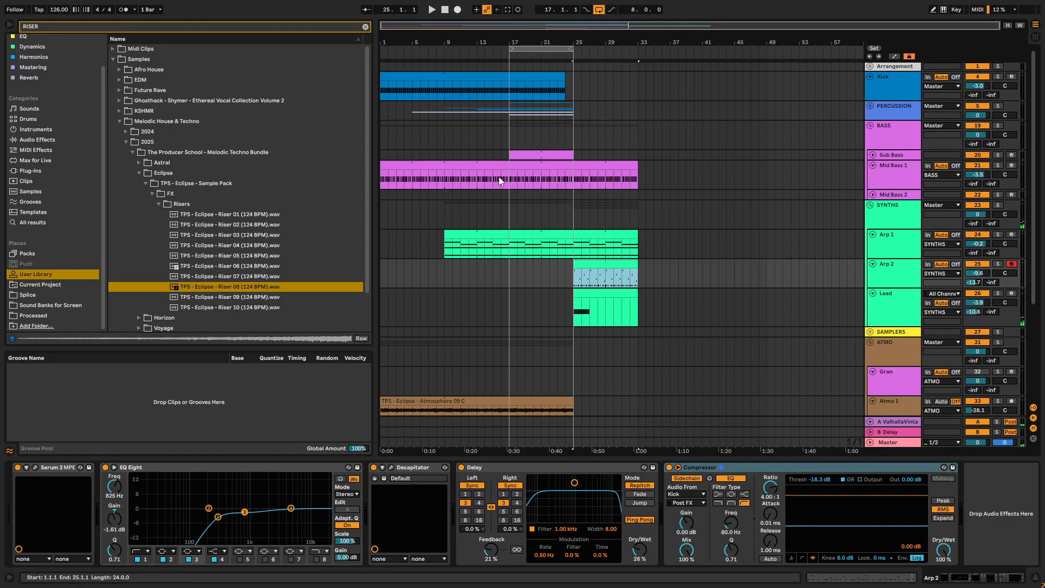
- Move the Sub Bass clip so it starts at bar 25, and play the arrangement from bar 20
{"action": "left_click_drag", "start_coordinate": [550, 157], "coordinate": [612, 156]}
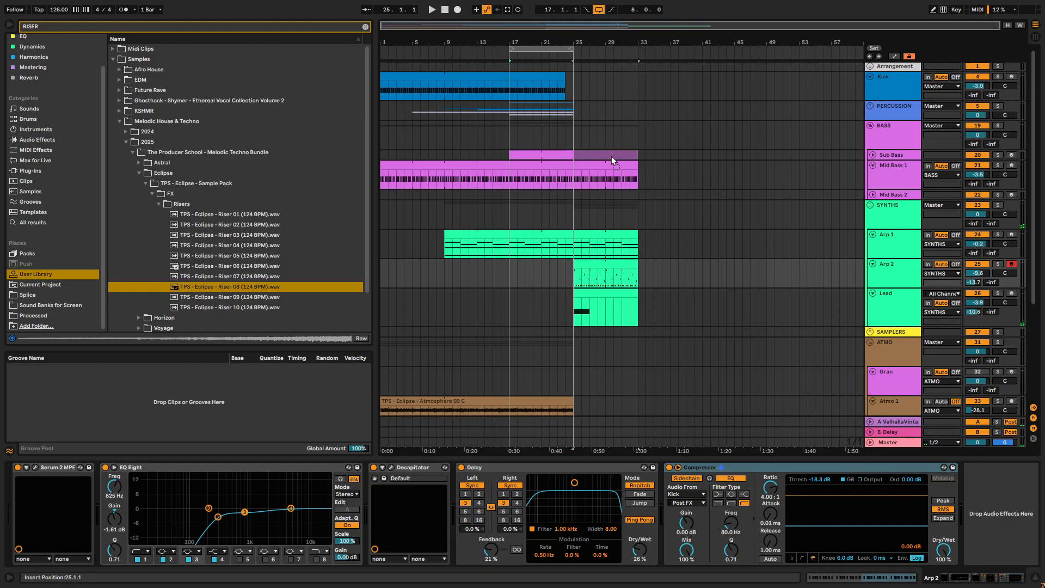
{"action": "left_click", "coordinate": [532, 184]}
{"action": "key", "text": "space"}
{"action": "scroll", "coordinate": [538, 210], "scroll_direction": "down", "scroll_amount": 2}
{"action": "scroll", "coordinate": [584, 127], "scroll_direction": "up", "scroll_amount": 2}
{"action": "scroll", "coordinate": [585, 168], "scroll_direction": "down", "scroll_amount": 1}
{"action": "scroll", "coordinate": [585, 169], "scroll_direction": "down", "scroll_amount": 1}
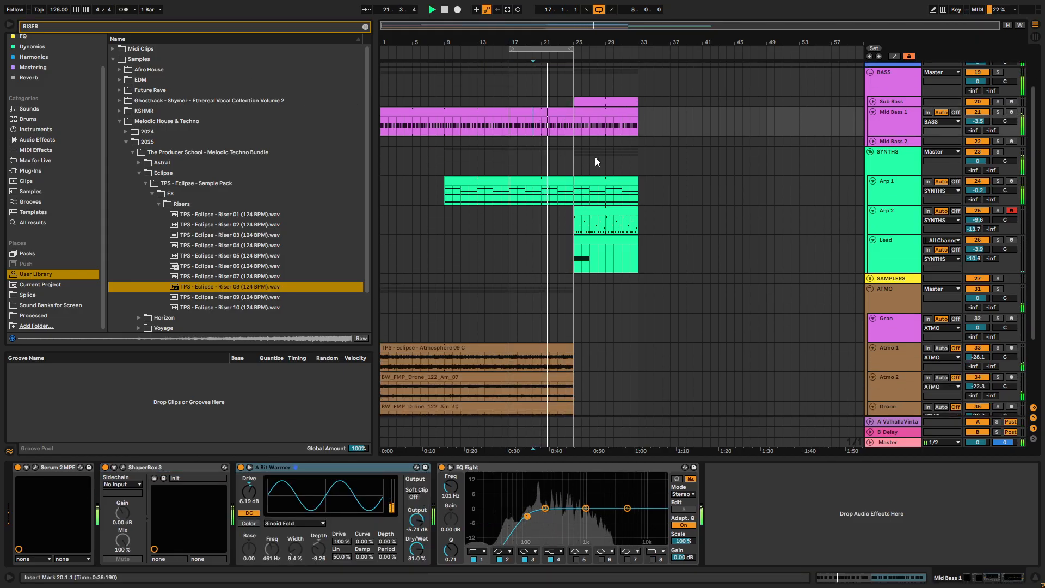
- Clear the browser search and add an Auto Filter from the EQ collection to the Arp 1 track
{"action": "left_click", "coordinate": [451, 180]}
{"action": "scroll", "coordinate": [37, 54], "scroll_direction": "up", "scroll_amount": 3}
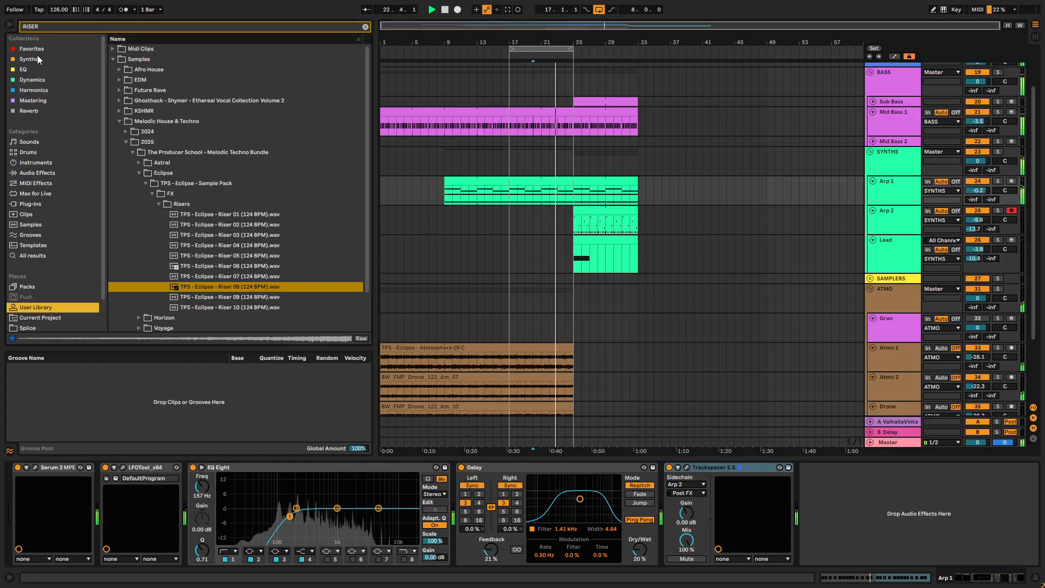
{"action": "left_click", "coordinate": [26, 69]}
{"action": "left_click", "coordinate": [366, 26]}
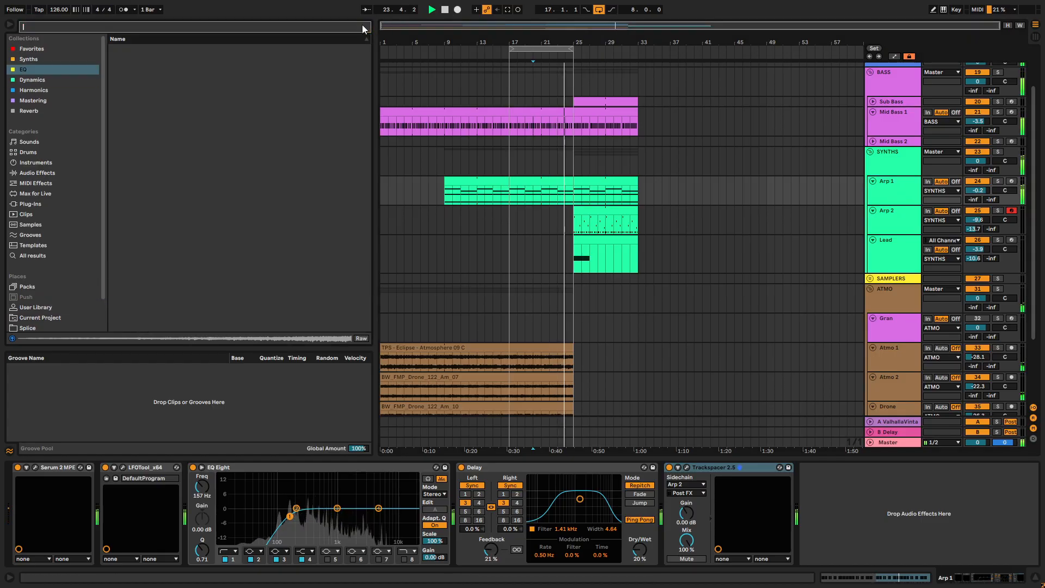
{"action": "left_click", "coordinate": [150, 48]}
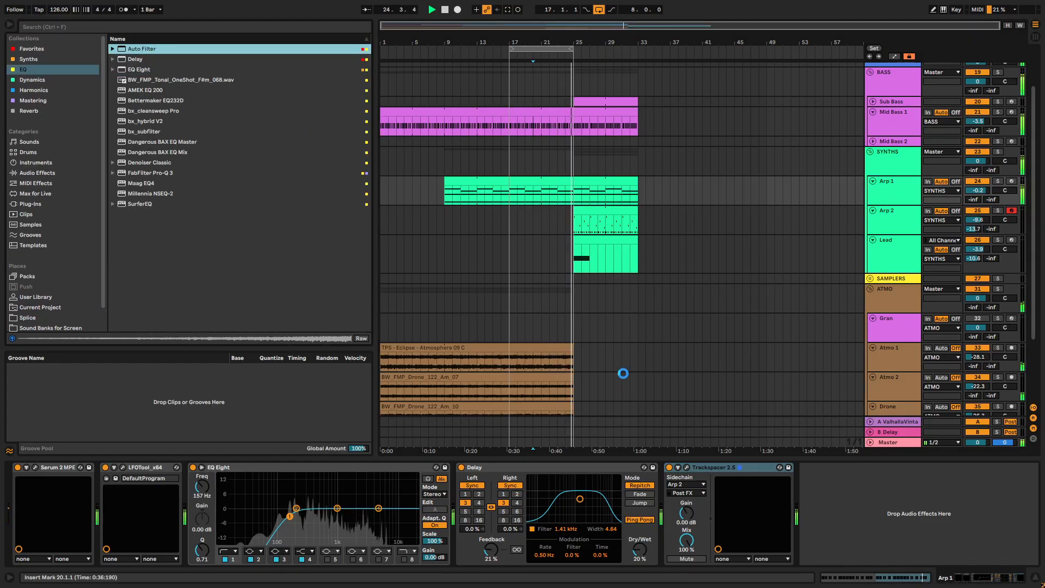
- Try out the OPEN macro in Arp 1's Serum 2, and close the instrument window
{"action": "left_click", "coordinate": [36, 467]}
{"action": "mouse_move", "coordinate": [149, 301]}
{"action": "left_mouse_down"}
{"action": "mouse_move", "coordinate": [166, 228]}
{"action": "mouse_move", "coordinate": [151, 303]}
{"action": "mouse_move", "coordinate": [152, 286]}
{"action": "left_mouse_up"}
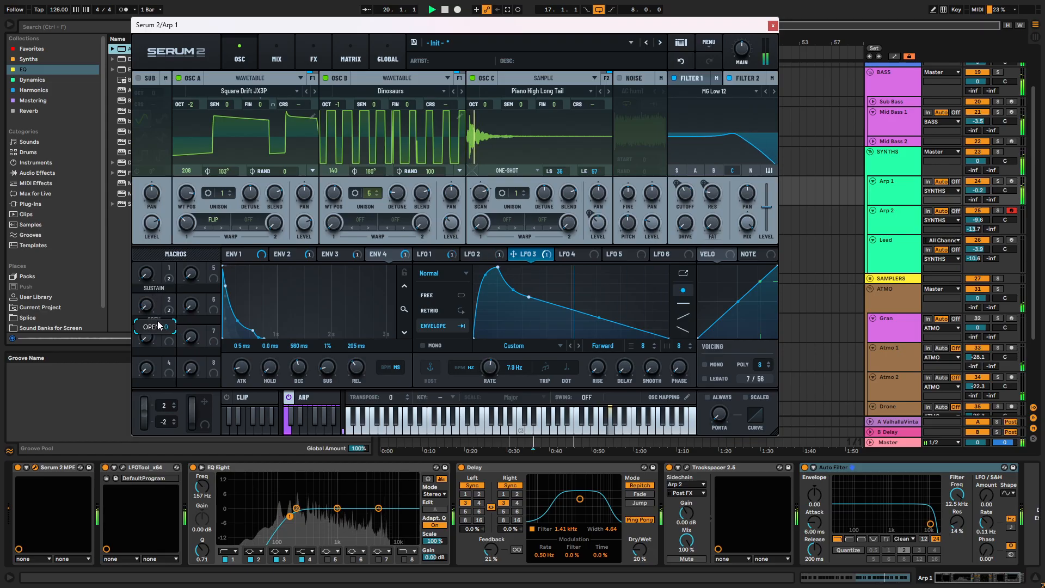
{"action": "left_click", "coordinate": [773, 25]}
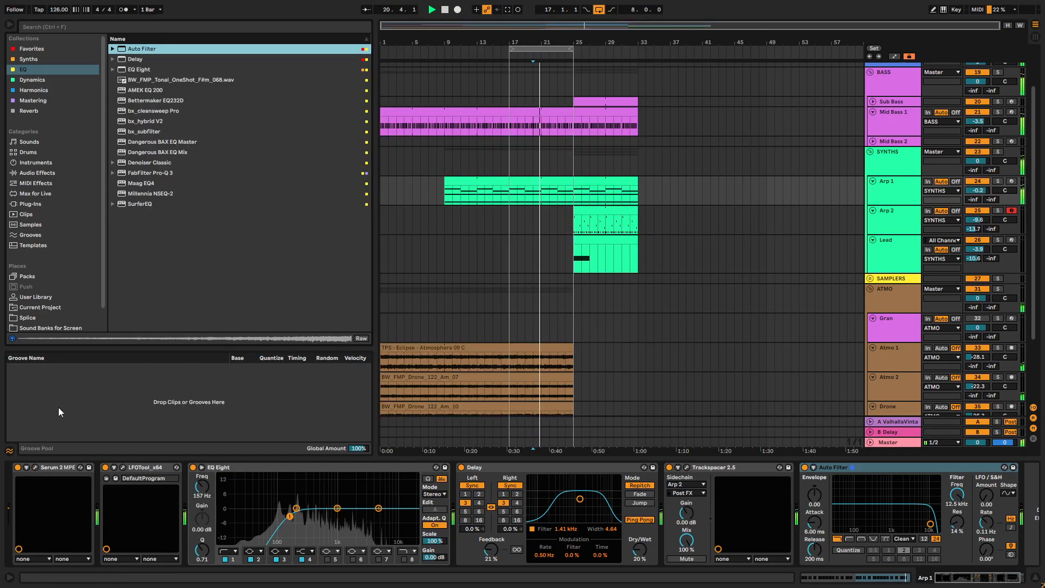
- Configure Arp 1's Serum 2 device to expose its OPEN and SUSTAIN macros as automatable parameters
{"action": "left_click", "coordinate": [27, 467]}
{"action": "left_click", "coordinate": [109, 467]}
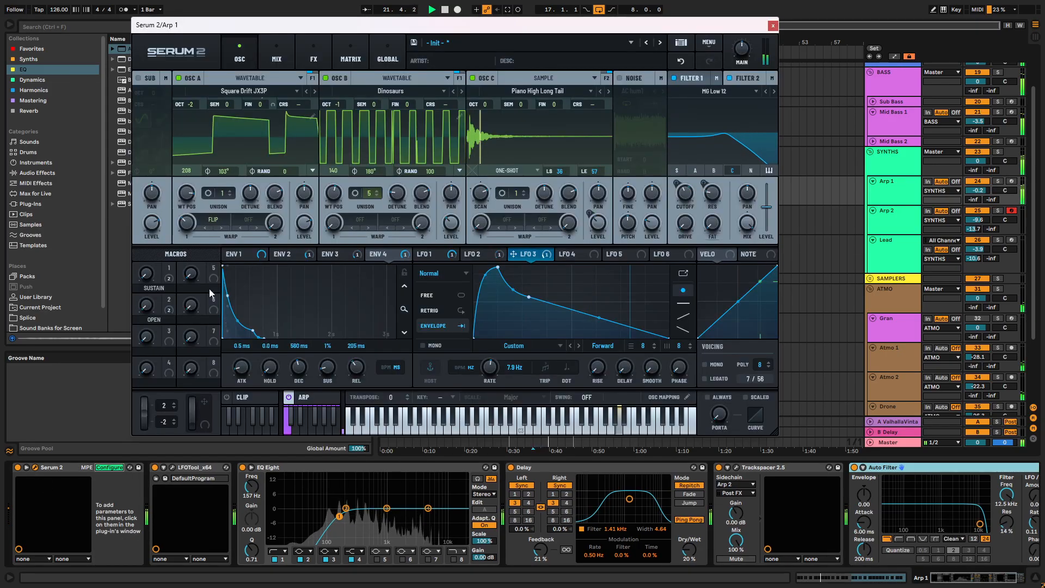
{"action": "left_click", "coordinate": [150, 304]}
{"action": "left_click", "coordinate": [150, 277]}
{"action": "left_click", "coordinate": [772, 25]}
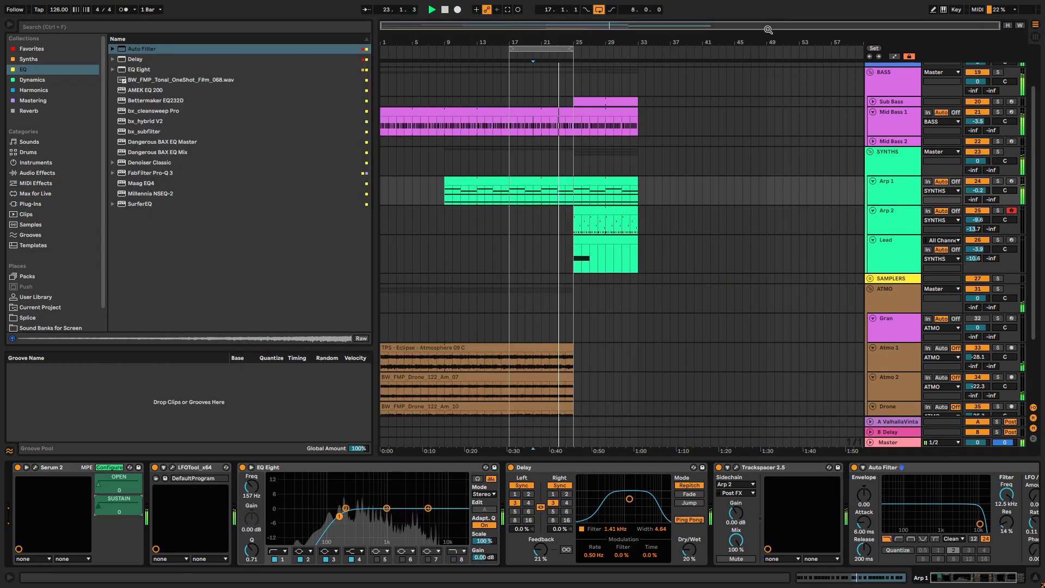
- Show the OPEN macro's automation on Arp 1 and draw a ramp from 0 at bar 17 to 9 at bar 25
{"action": "right_click", "coordinate": [100, 481]}
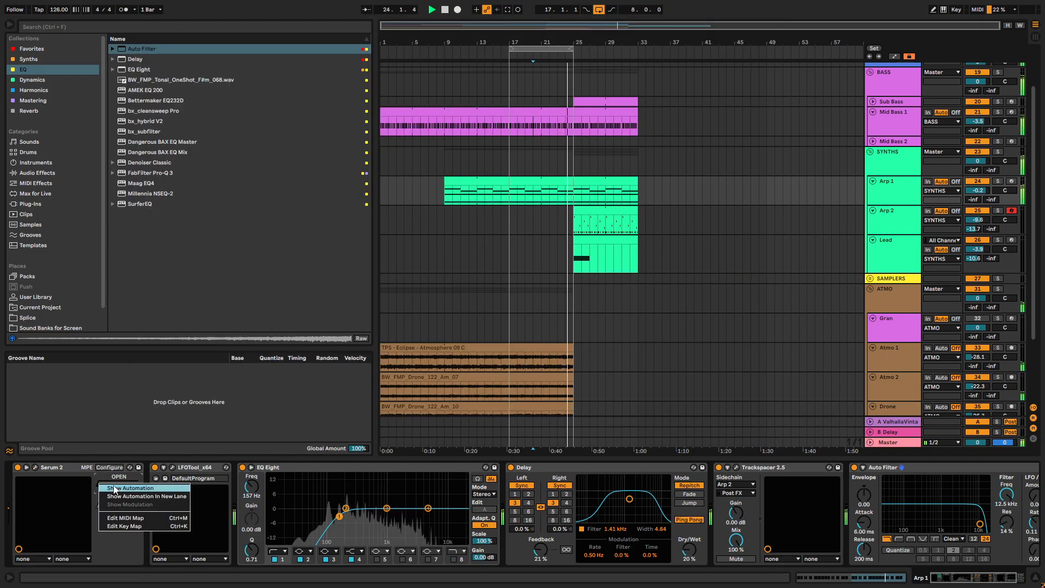
{"action": "left_click", "coordinate": [144, 487]}
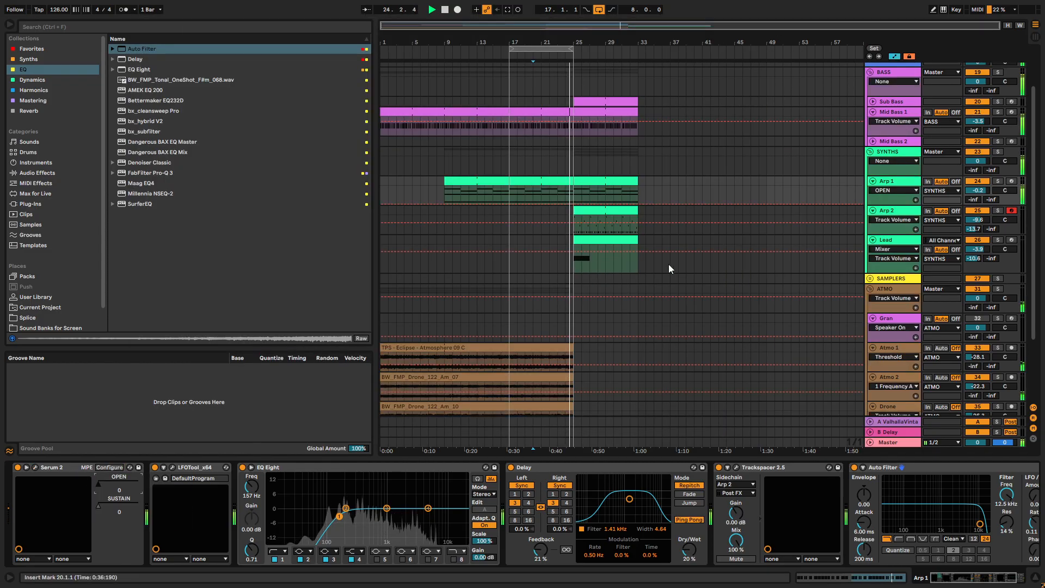
{"action": "left_click", "coordinate": [514, 223]}
{"action": "scroll", "coordinate": [566, 224], "scroll_direction": "up", "scroll_amount": 4}
{"action": "mouse_move", "coordinate": [574, 239]}
{"action": "left_mouse_down"}
{"action": "mouse_move", "coordinate": [574, 226]}
{"action": "mouse_move", "coordinate": [581, 231]}
{"action": "left_mouse_up"}
{"action": "left_click", "coordinate": [579, 232]}
{"action": "left_click", "coordinate": [573, 224]}
{"action": "scroll", "coordinate": [550, 198], "scroll_direction": "up", "scroll_amount": 4}
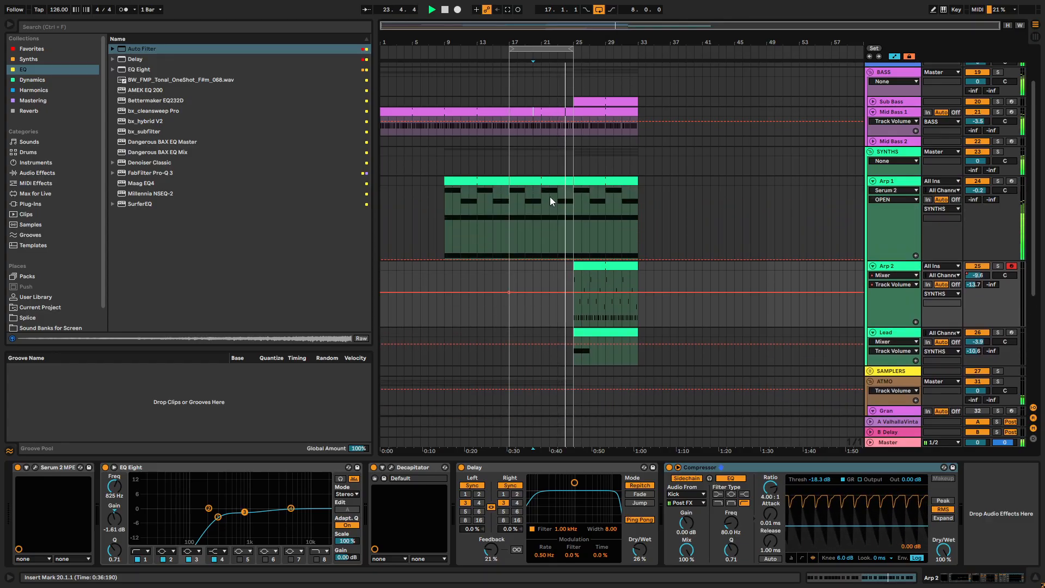
{"action": "left_click", "coordinate": [510, 259]}
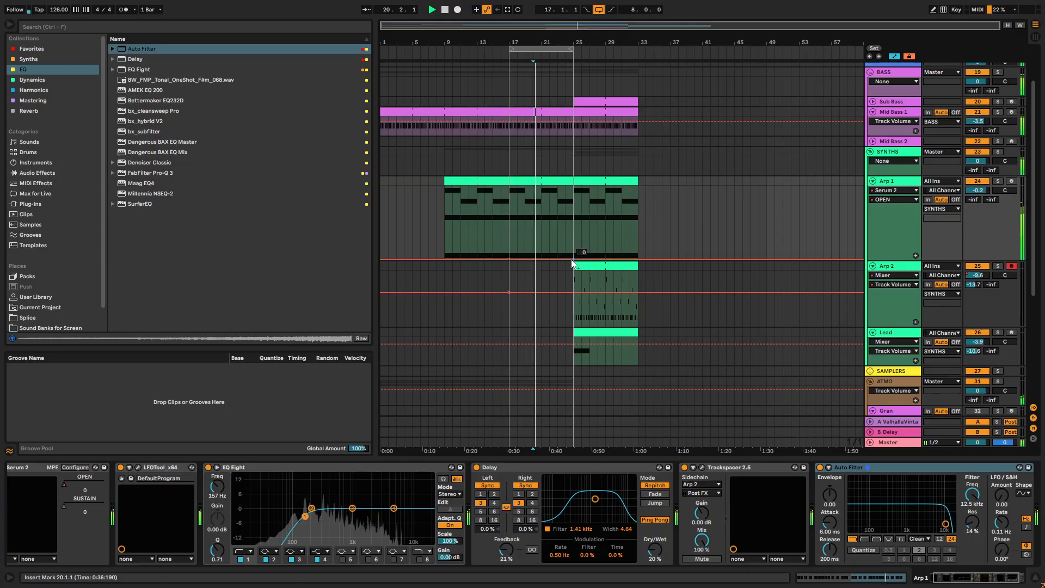
{"action": "left_click_drag", "start_coordinate": [573, 259], "coordinate": [573, 249]}
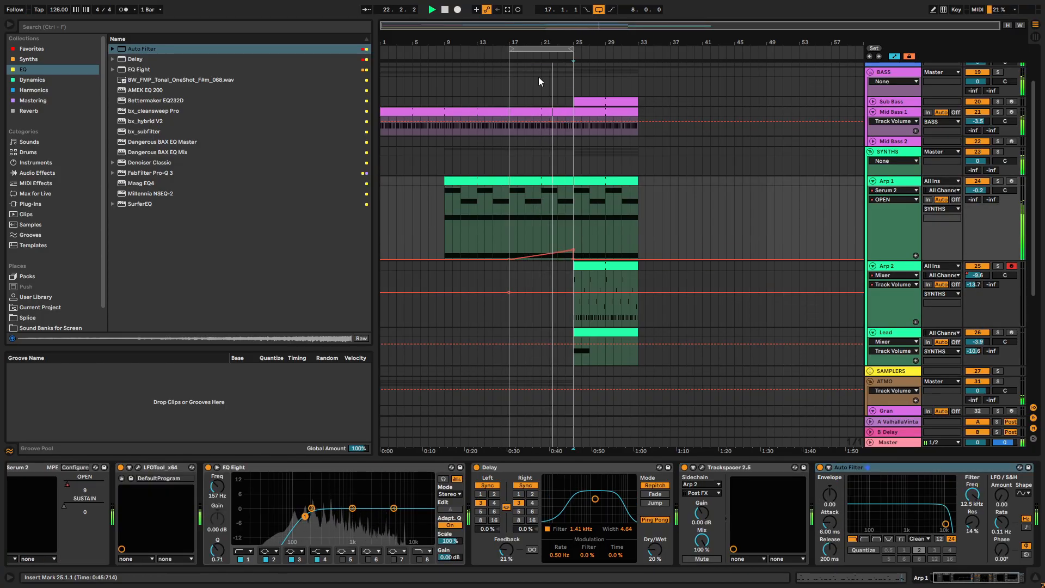
- Extend the arrangement loop to end at bar 33, making it 16 bars long
{"action": "left_click_drag", "start_coordinate": [572, 50], "coordinate": [640, 58]}
{"action": "left_click", "coordinate": [640, 58]}
{"action": "scroll", "coordinate": [665, 232], "scroll_direction": "down", "scroll_amount": 7}
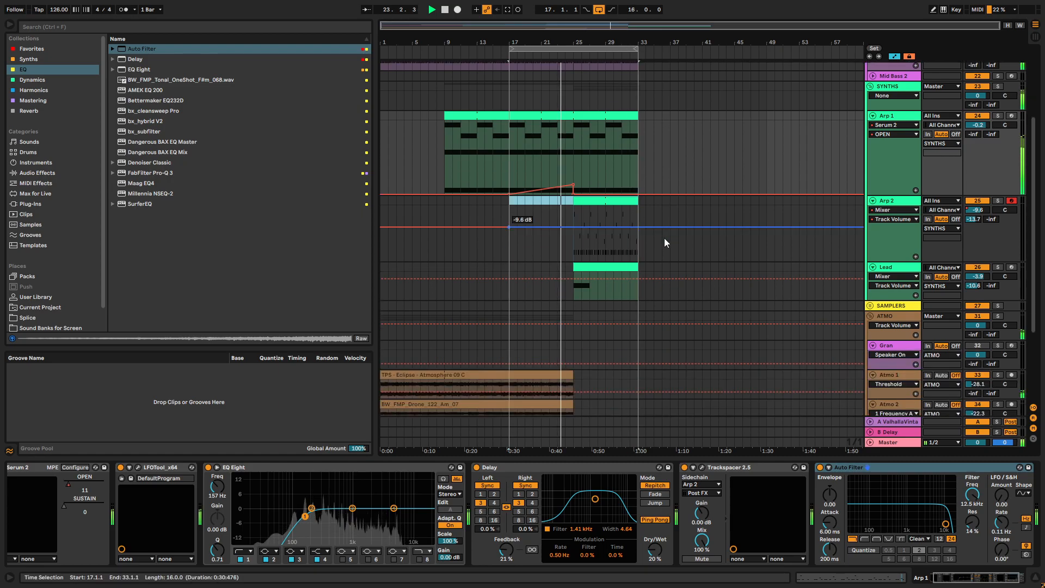
- Extend the Atmo 1, Atmo 2 and Drone clips to end at bar 33
{"action": "left_click_drag", "start_coordinate": [572, 259], "coordinate": [637, 261]}
{"action": "left_click", "coordinate": [573, 289]}
{"action": "left_click_drag", "start_coordinate": [571, 289], "coordinate": [638, 288]}
{"action": "right_click", "coordinate": [641, 286]}
{"action": "left_click", "coordinate": [570, 318]}
{"action": "left_click_drag", "start_coordinate": [569, 317], "coordinate": [637, 318]}
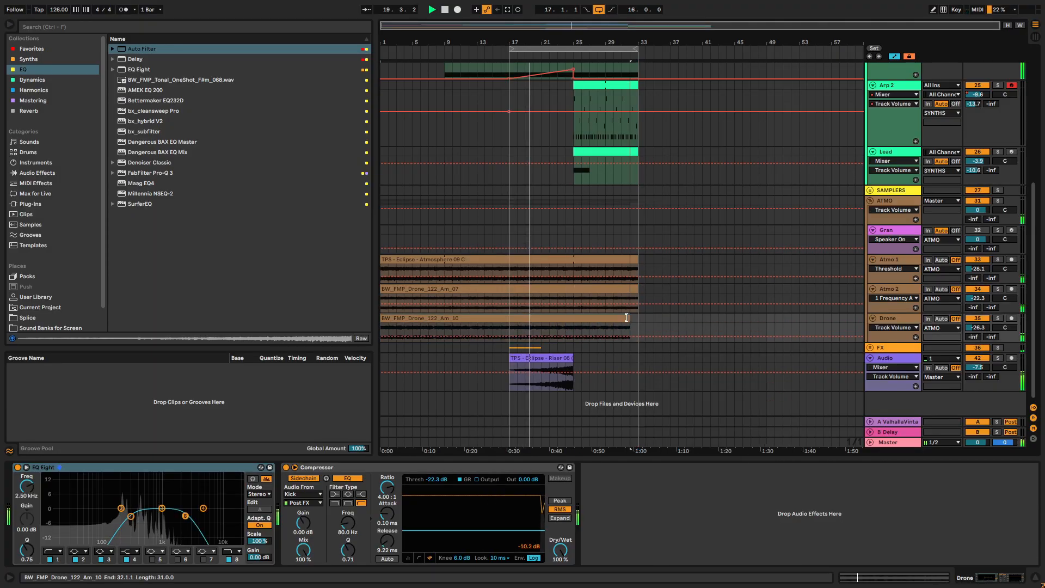
- Unfold the FX group and copy the Down sweep clip from bar 17 to bar 25
{"action": "left_click", "coordinate": [869, 347]}
{"action": "scroll", "coordinate": [525, 364], "scroll_direction": "down", "scroll_amount": 2}
{"action": "left_click_drag", "start_coordinate": [535, 332], "coordinate": [594, 335]}
{"action": "scroll", "coordinate": [611, 292], "scroll_direction": "up", "scroll_amount": 5}
{"action": "scroll", "coordinate": [610, 213], "scroll_direction": "up", "scroll_amount": 4}
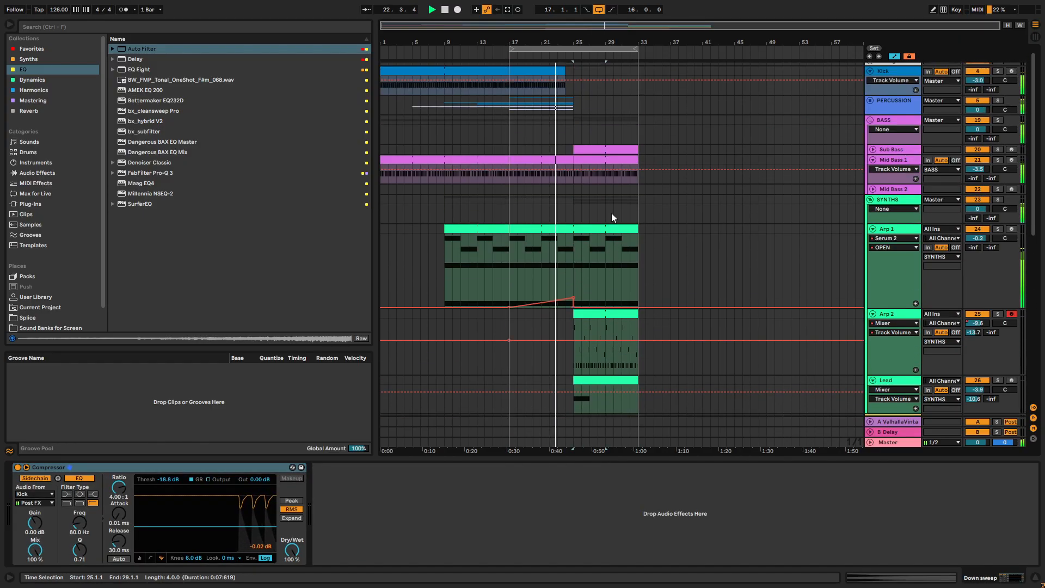
- Copy the Kick clip so that the duplicate starts at bar 25
{"action": "left_click", "coordinate": [557, 76]}
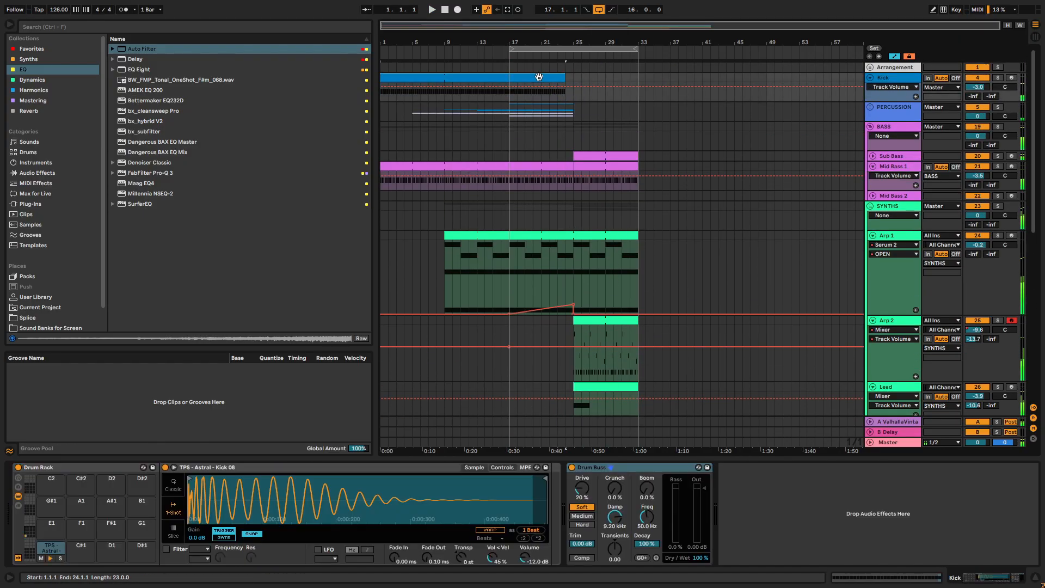
{"action": "left_click_drag", "start_coordinate": [465, 77], "coordinate": [704, 83]}
{"action": "left_click_drag", "start_coordinate": [661, 87], "coordinate": [654, 88]}
{"action": "left_click", "coordinate": [567, 83]}
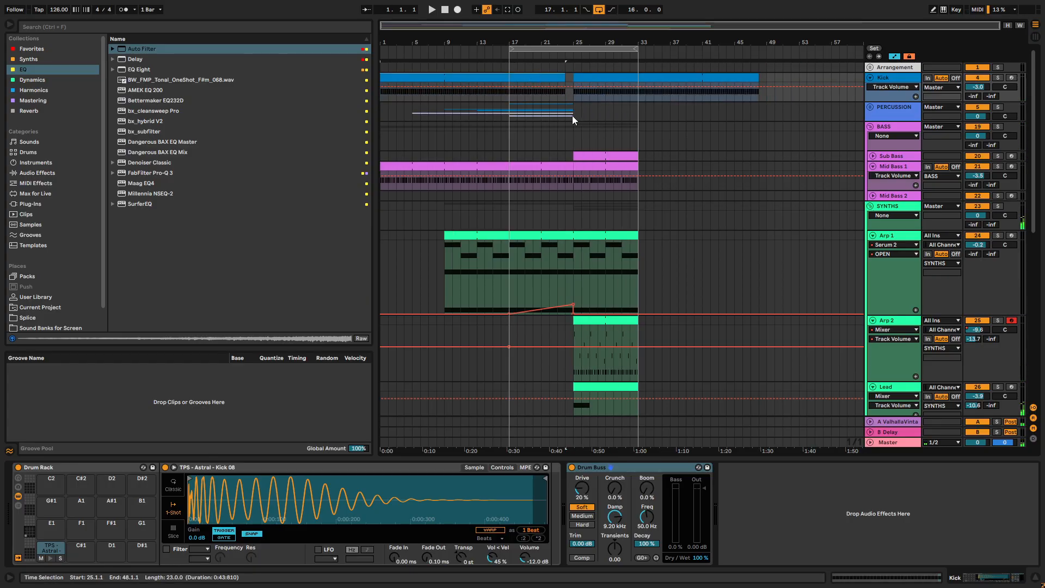
- Unfold the PERCUSSION group, hide the automation lanes and select the shaker loop, open hat and hat loop clips
{"action": "left_click", "coordinate": [871, 107]}
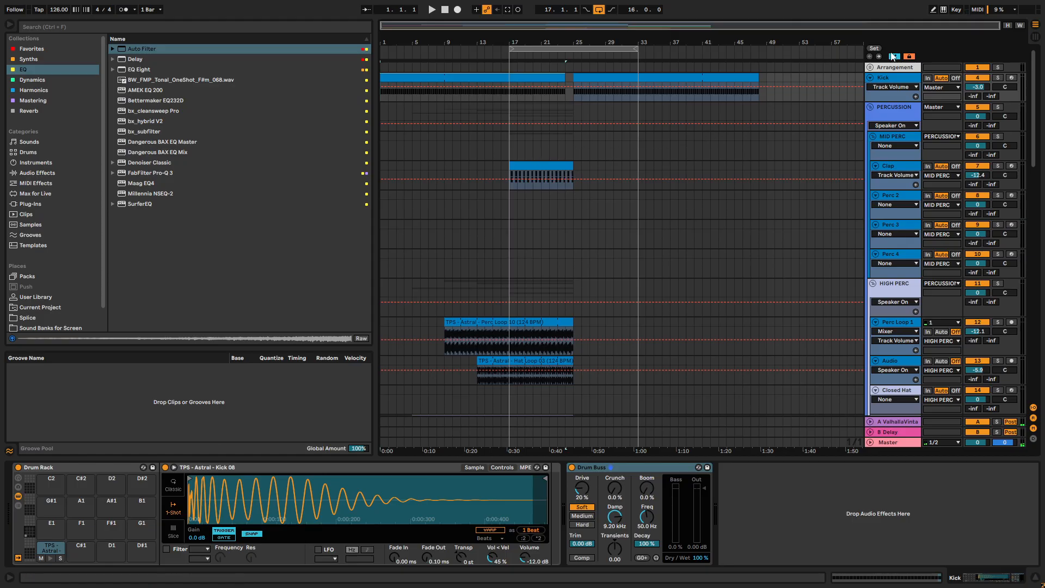
{"action": "scroll", "coordinate": [599, 161], "scroll_direction": "down", "scroll_amount": 3}
{"action": "left_click_drag", "start_coordinate": [585, 93], "coordinate": [504, 403]}
{"action": "scroll", "coordinate": [544, 351], "scroll_direction": "down", "scroll_amount": 2}
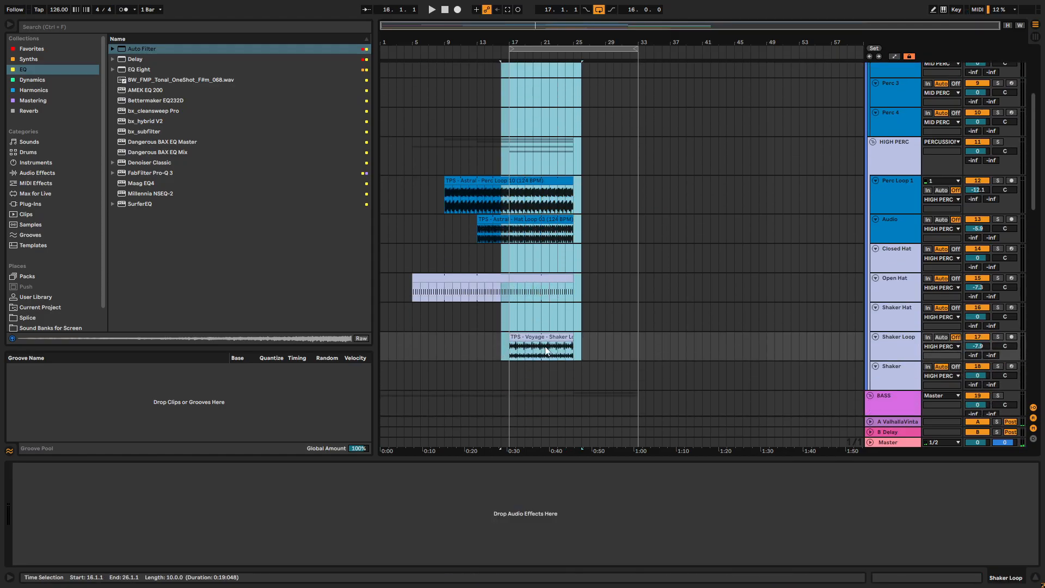
{"action": "left_click", "coordinate": [570, 337]}
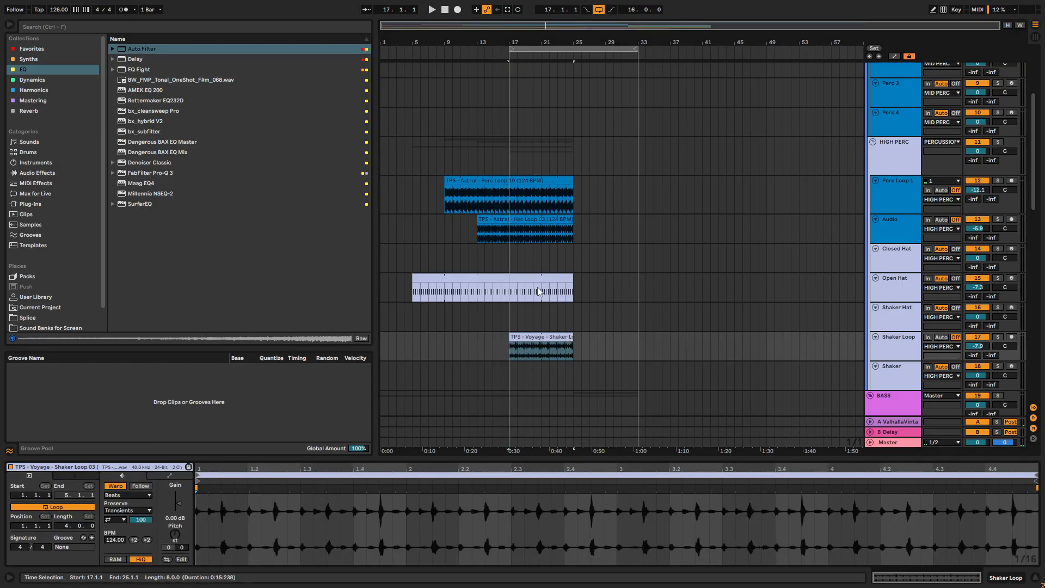
{"action": "left_click", "coordinate": [537, 278], "text": "shift"}
{"action": "left_click", "coordinate": [551, 228], "text": "shift"}
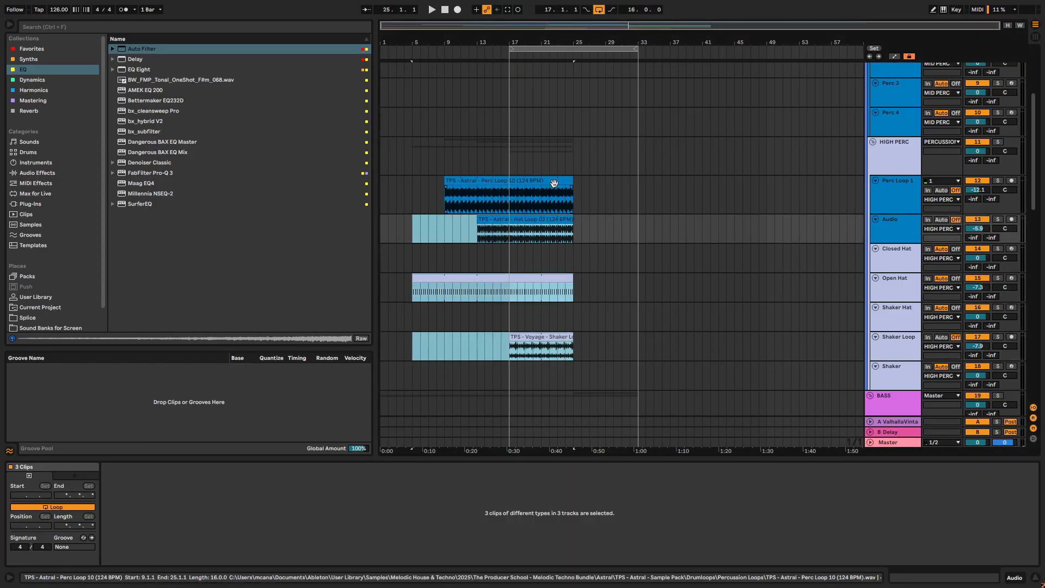
- Extend the Perc Loop 10, Hat Loop 03, Open Hat, Shaker Loop and Clap clips to end at bar 33
{"action": "left_click", "coordinate": [569, 185], "text": "shift"}
{"action": "left_click_drag", "start_coordinate": [574, 181], "coordinate": [638, 178]}
{"action": "left_click_drag", "start_coordinate": [572, 215], "coordinate": [638, 217]}
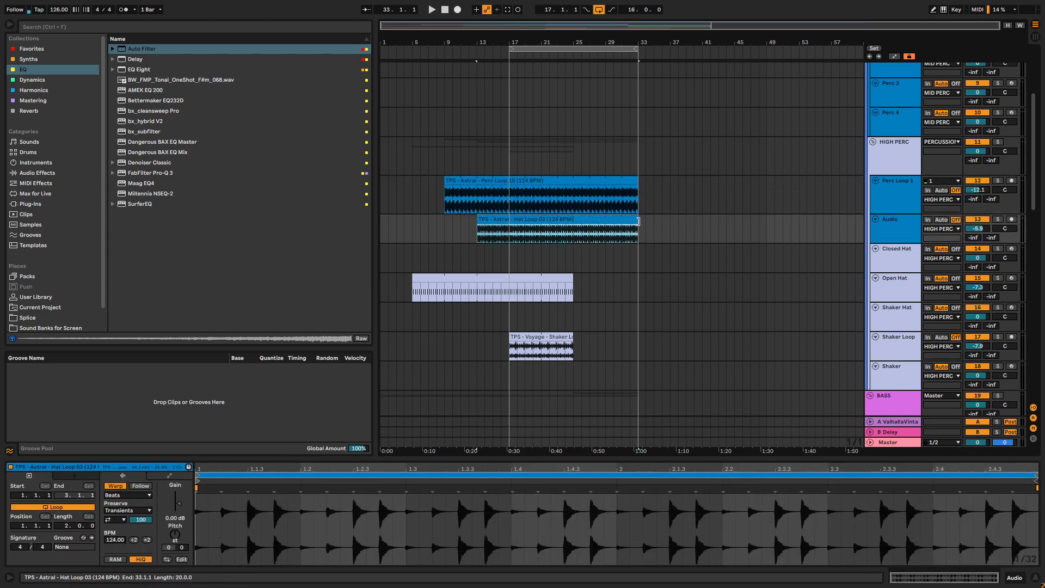
{"action": "left_click_drag", "start_coordinate": [569, 277], "coordinate": [630, 274]}
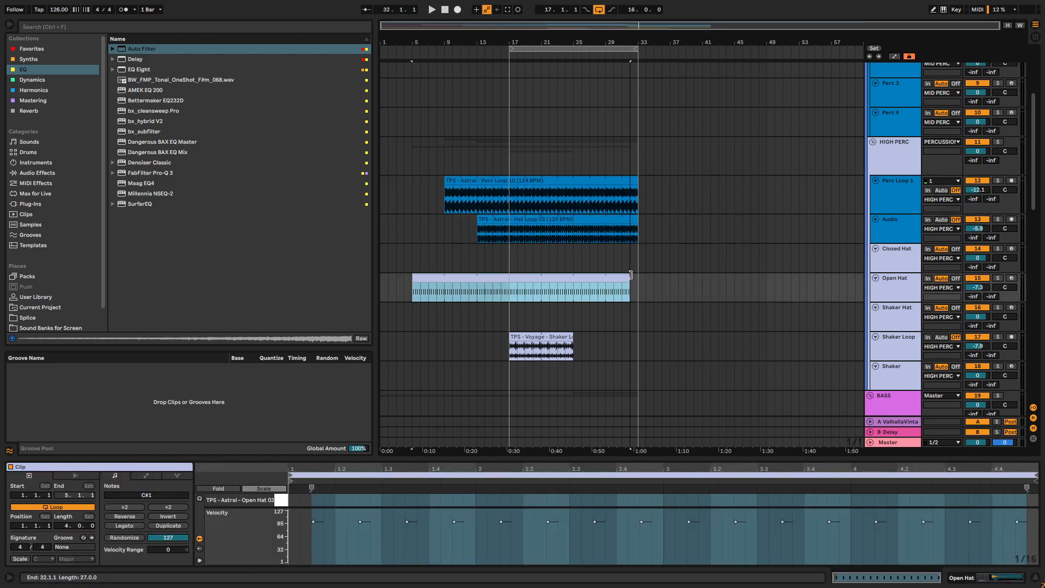
{"action": "left_click_drag", "start_coordinate": [573, 341], "coordinate": [637, 340]}
{"action": "scroll", "coordinate": [636, 335], "scroll_direction": "down", "scroll_amount": 1}
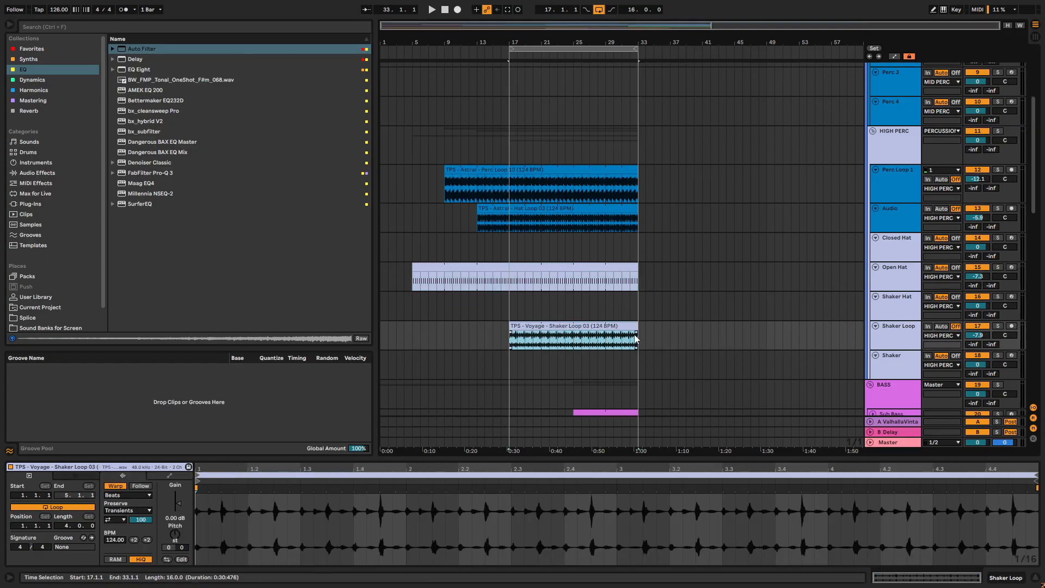
{"action": "scroll", "coordinate": [612, 272], "scroll_direction": "up", "scroll_amount": 5}
{"action": "left_click_drag", "start_coordinate": [568, 165], "coordinate": [638, 166]}
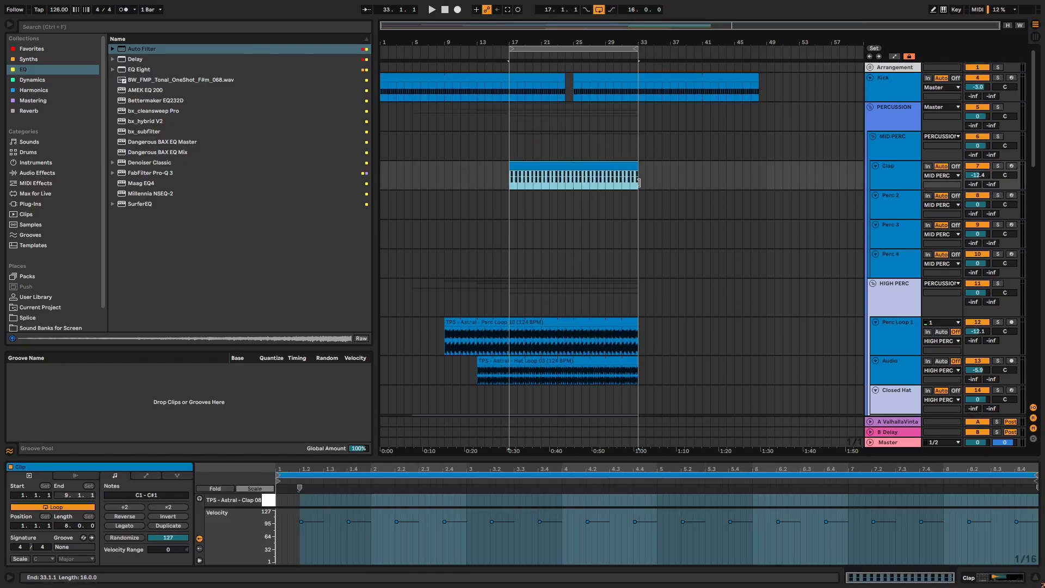
- Play the arrangement from bar 23 to check the transition into bar 25
{"action": "left_click", "coordinate": [567, 130]}
{"action": "key", "text": "space"}
{"action": "scroll", "coordinate": [584, 155], "scroll_direction": "down", "scroll_amount": 6}
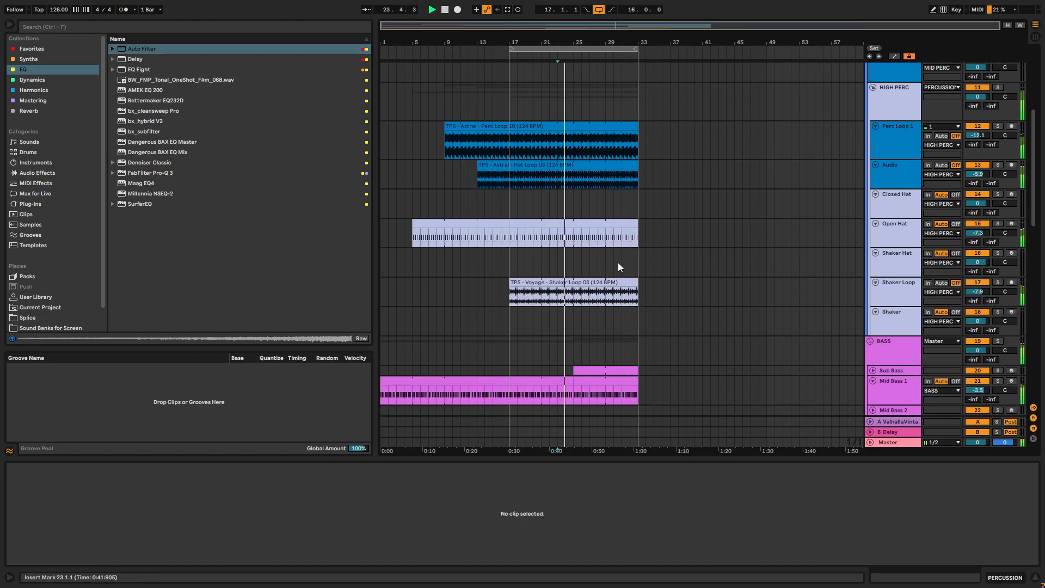
{"action": "scroll", "coordinate": [762, 304], "scroll_direction": "down", "scroll_amount": 1}
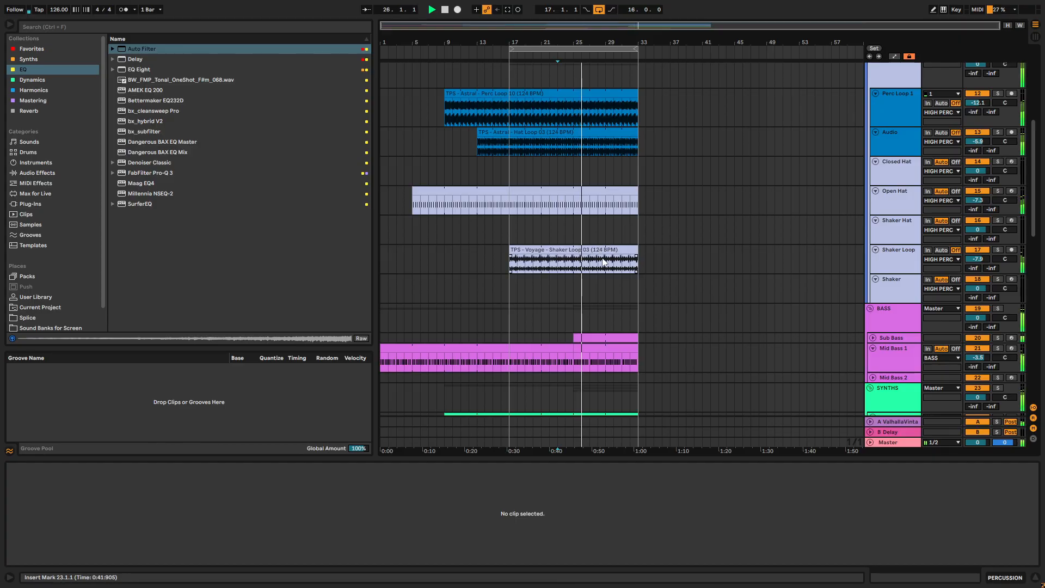
{"action": "scroll", "coordinate": [602, 262], "scroll_direction": "down", "scroll_amount": 10}
{"action": "scroll", "coordinate": [618, 276], "scroll_direction": "up", "scroll_amount": 1}
- Delete Arp 2's track volume automation and raise its volume to -5.7 dB
{"action": "left_click", "coordinate": [887, 204]}
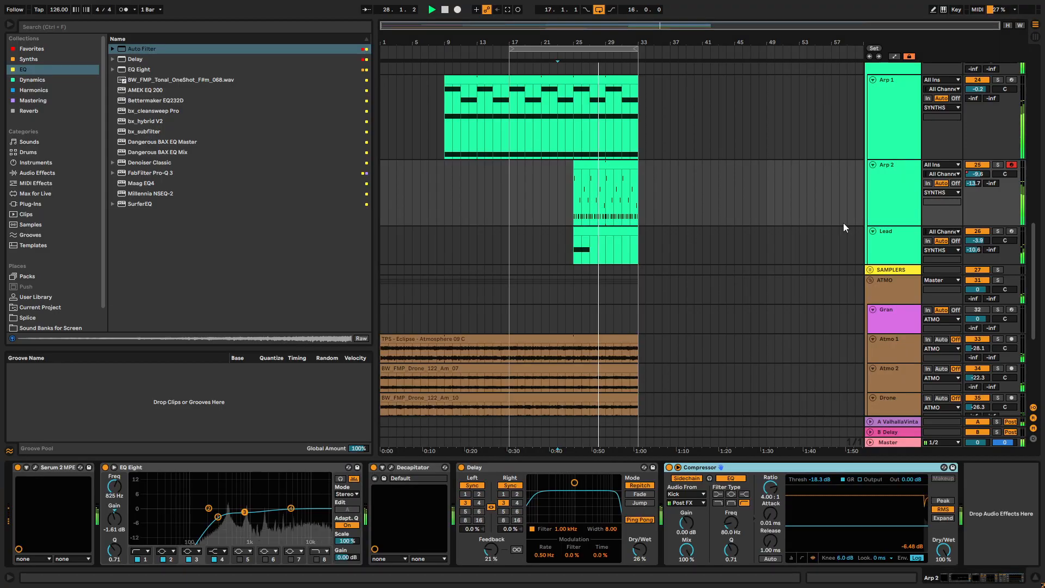
{"action": "right_click", "coordinate": [978, 185]}
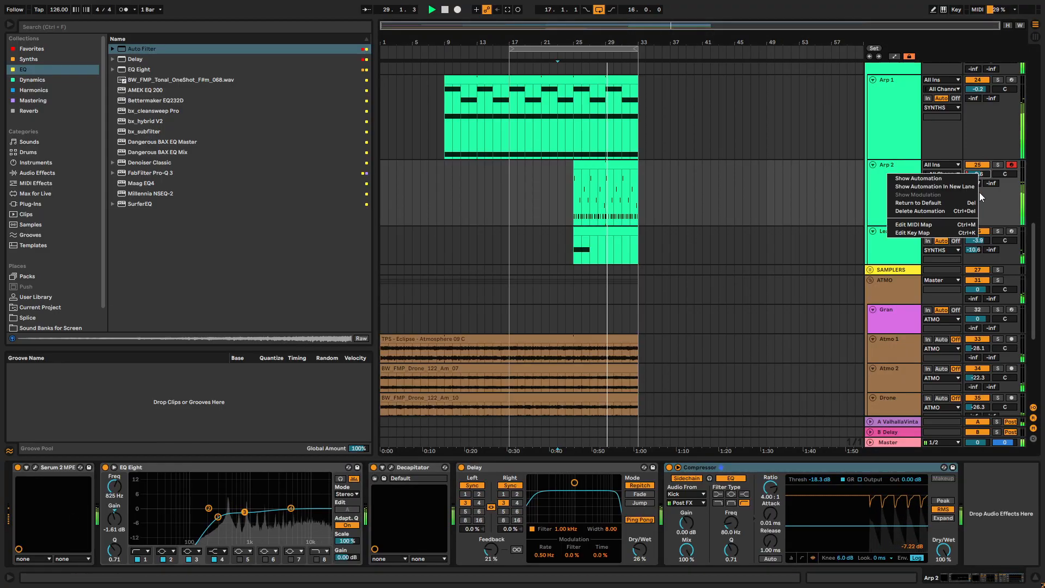
{"action": "left_click", "coordinate": [936, 212]}
{"action": "mouse_move", "coordinate": [978, 173]}
{"action": "left_mouse_down"}
{"action": "mouse_move", "coordinate": [978, 163]}
{"action": "mouse_move", "coordinate": [977, 175]}
{"action": "left_mouse_up"}
{"action": "key", "text": "space"}
{"action": "key", "text": "space"}
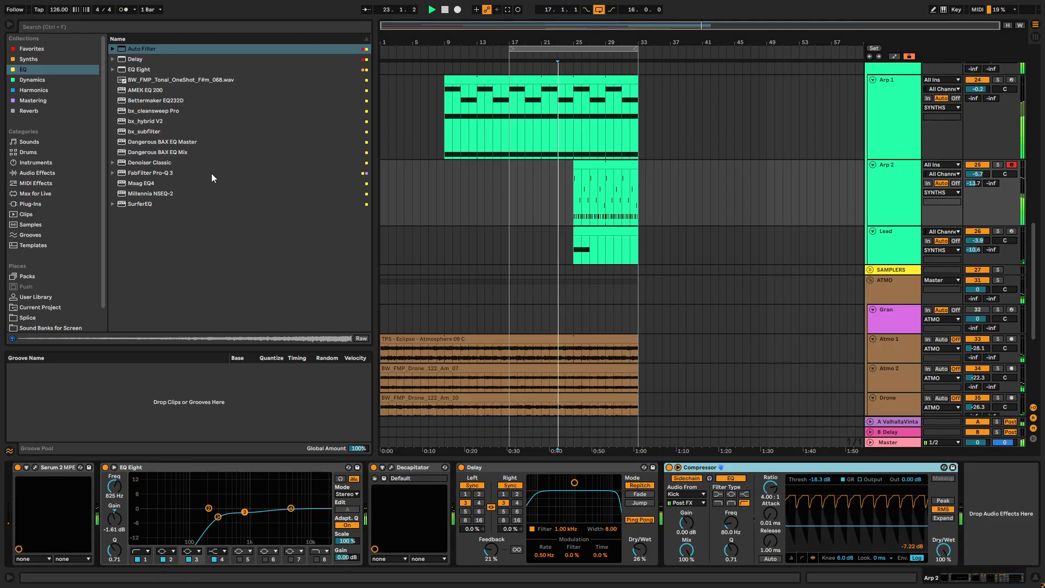
- Adjust the drive of Arp 2's Decapitator, compare its saturation styles from bar 25, return to style E and close the plug-in
{"action": "left_click", "coordinate": [390, 467]}
{"action": "left_click_drag", "start_coordinate": [97, 209], "coordinate": [108, 185]}
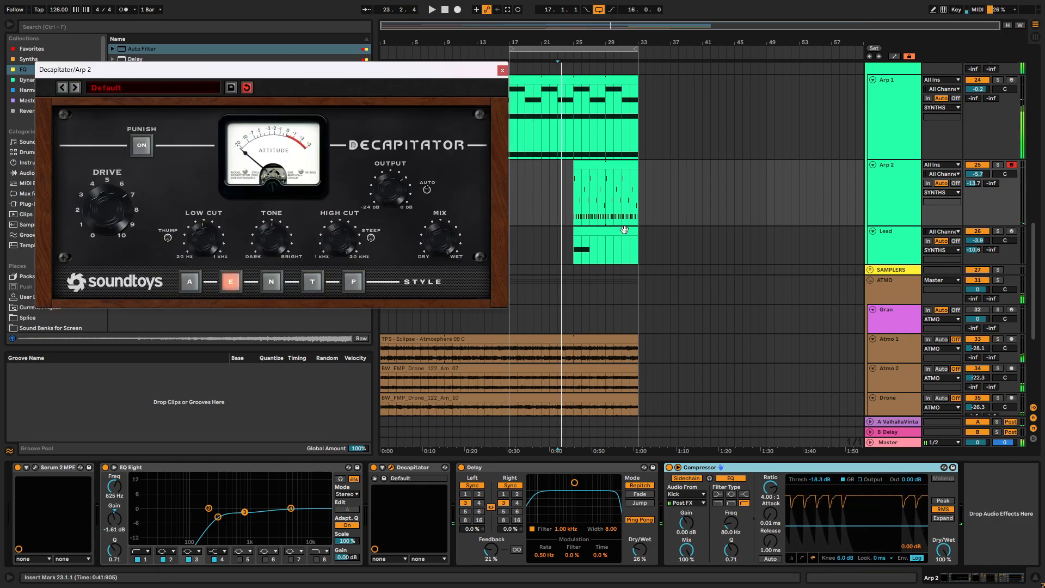
{"action": "left_click", "coordinate": [575, 200]}
{"action": "key", "text": "space"}
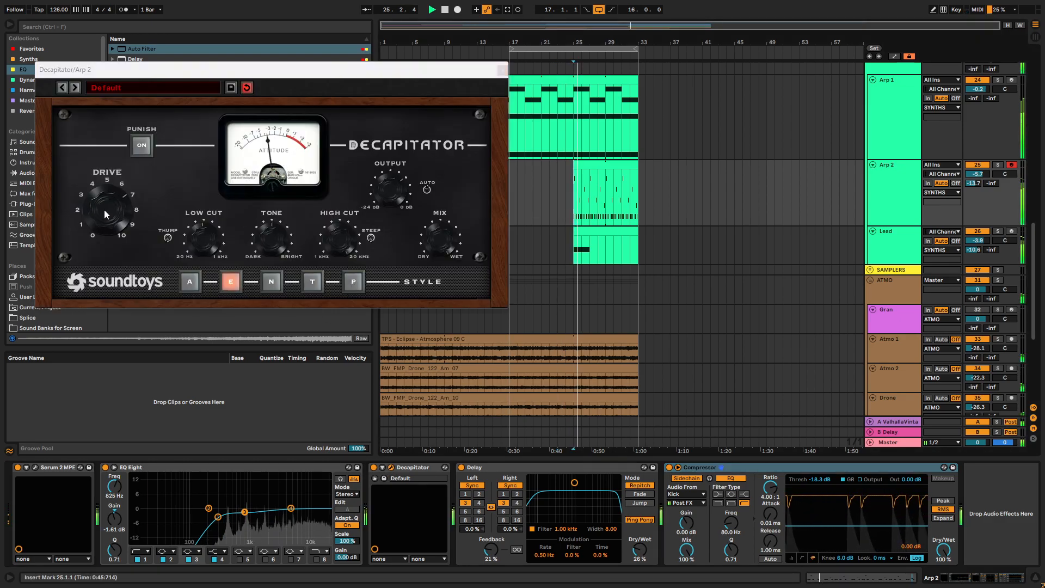
{"action": "left_click", "coordinate": [272, 282]}
{"action": "left_click", "coordinate": [312, 282]}
{"action": "left_click", "coordinate": [353, 281]}
{"action": "left_click", "coordinate": [230, 282]}
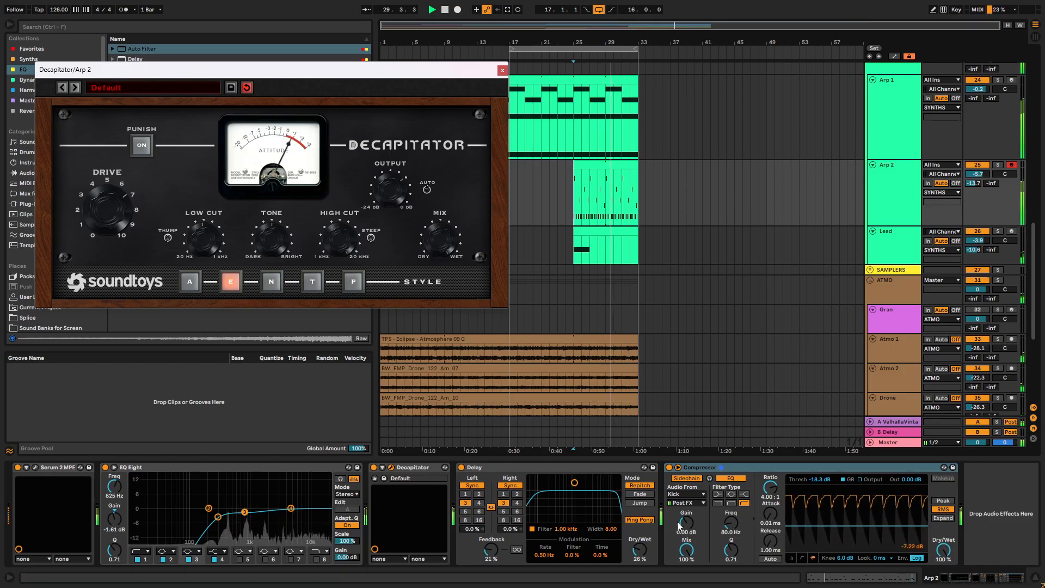
{"action": "left_click", "coordinate": [502, 70]}
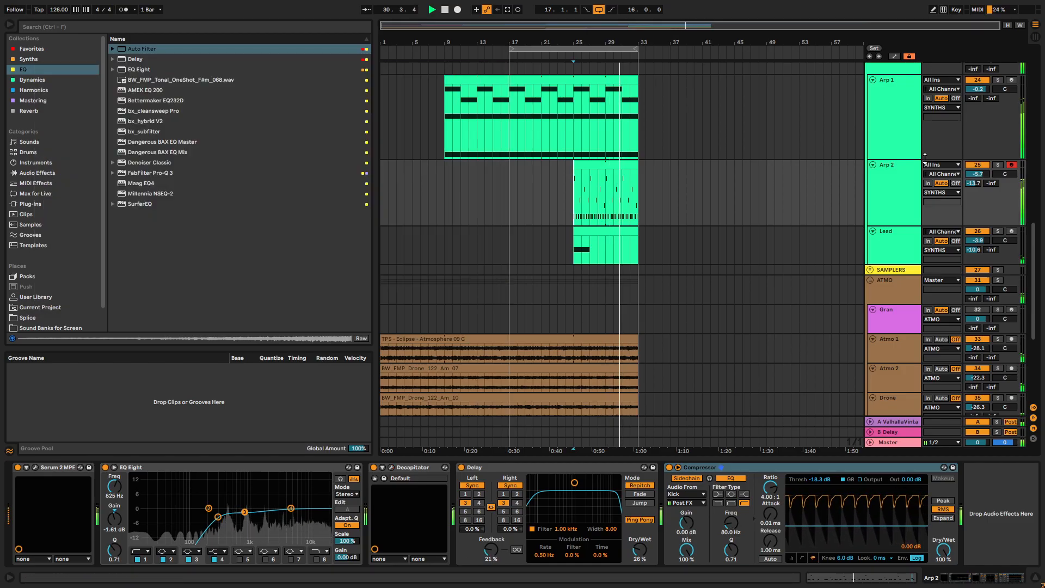
- Lower Arp 2's track volume to -8.7 dB and play the arrangement from bar 21
{"action": "left_click_drag", "start_coordinate": [970, 175], "coordinate": [969, 185]}
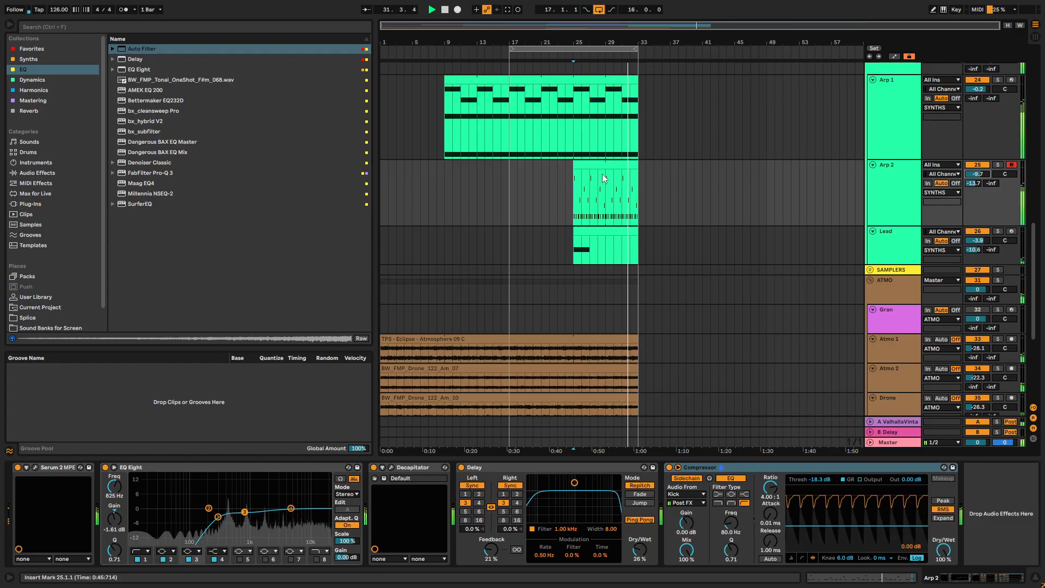
{"action": "left_click", "coordinate": [541, 185]}
{"action": "scroll", "coordinate": [694, 218], "scroll_direction": "down", "scroll_amount": 8}
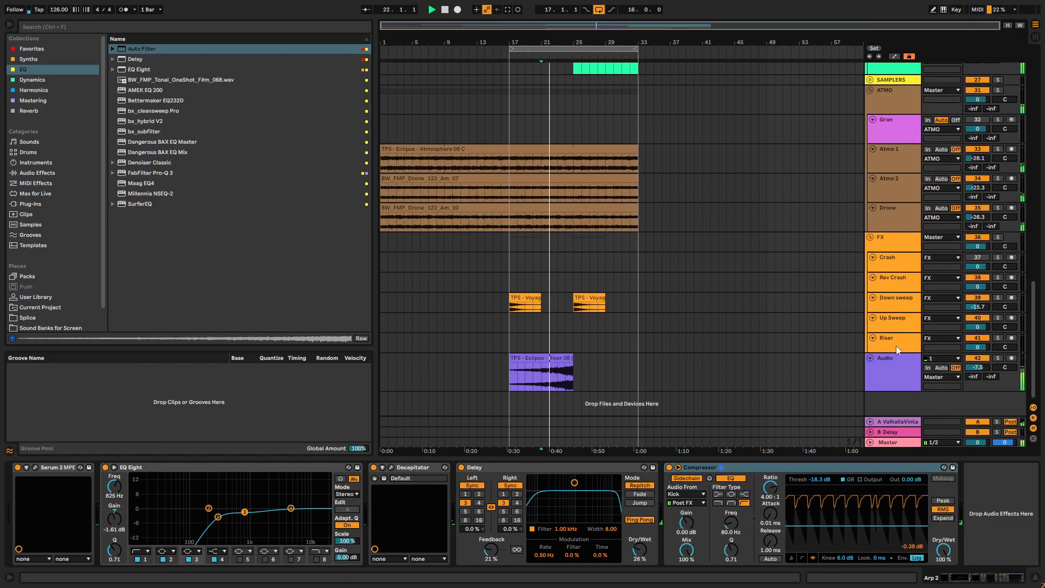
- Add an Auto Filter to the Master, set it to high-pass at 26.0 Hz and show its Frequency automation
{"action": "left_click", "coordinate": [886, 361]}
{"action": "left_click", "coordinate": [903, 443]}
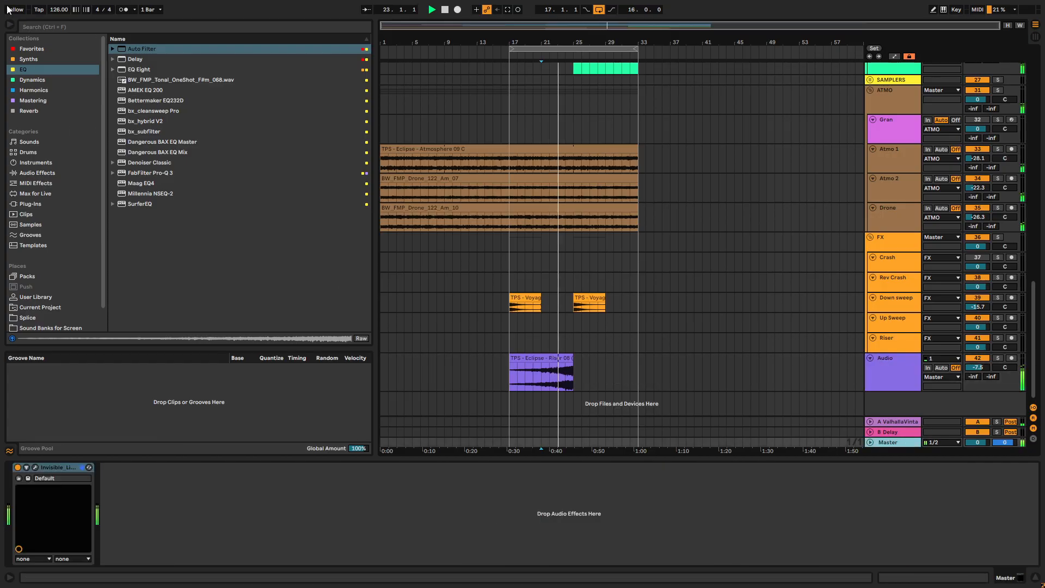
{"action": "left_click_drag", "start_coordinate": [133, 47], "coordinate": [252, 547]}
{"action": "key", "text": "space"}
{"action": "key", "text": "space"}
{"action": "right_click", "coordinate": [254, 495]}
{"action": "left_click", "coordinate": [259, 495]}
{"action": "key", "text": "space"}
{"action": "scroll", "coordinate": [533, 426], "scroll_direction": "down", "scroll_amount": 1}
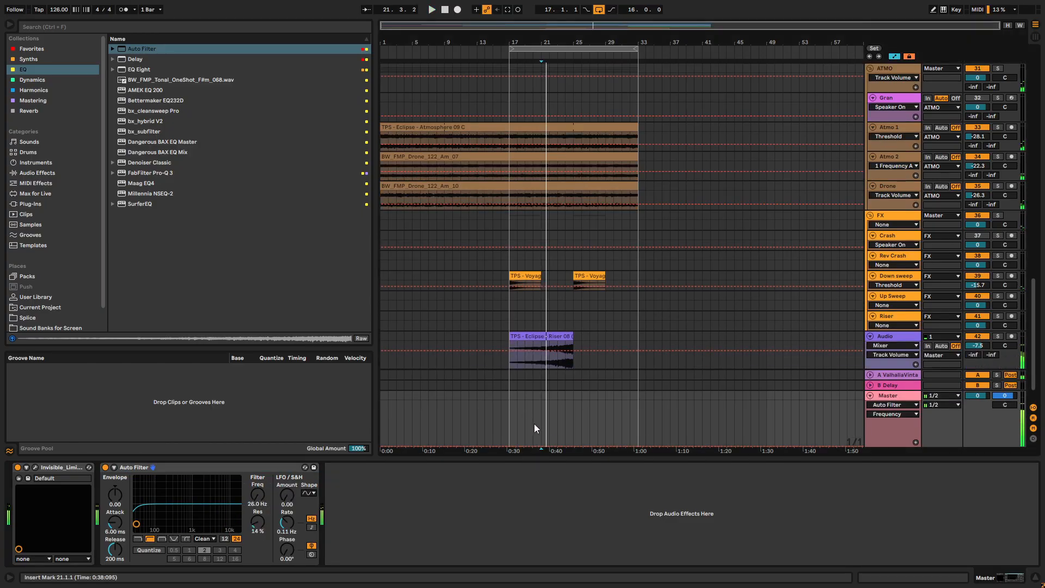
- Automate the Master filter's frequency at about 129 Hz before bar 25, with a curved drop to 26 Hz at bar 25
{"action": "scroll", "coordinate": [570, 368], "scroll_direction": "down", "scroll_amount": 1}
{"action": "mouse_move", "coordinate": [573, 446]}
{"action": "left_mouse_down"}
{"action": "mouse_move", "coordinate": [573, 432]}
{"action": "mouse_move", "coordinate": [574, 446]}
{"action": "left_mouse_up"}
{"action": "key", "text": "space"}
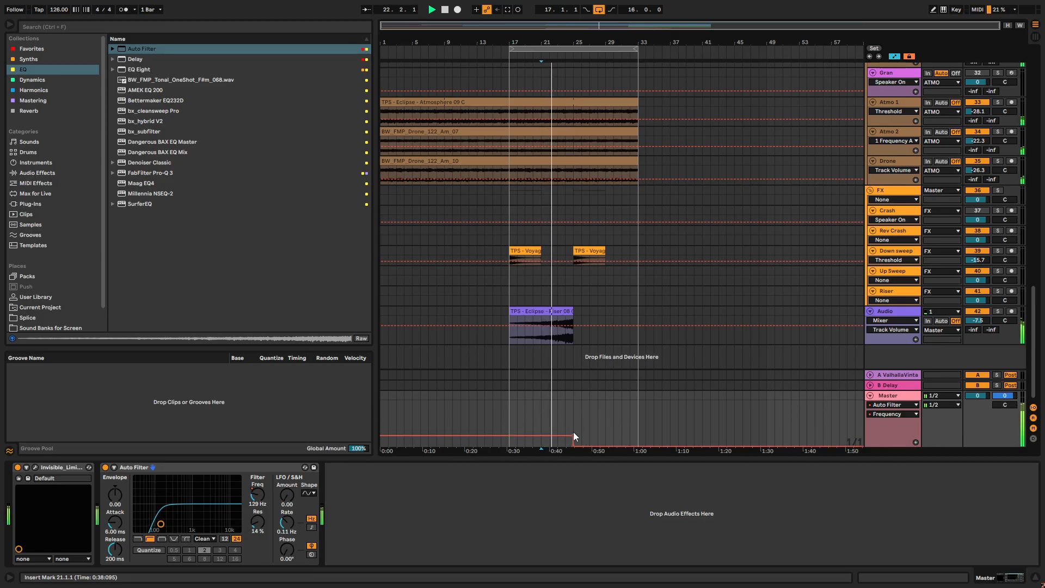
{"action": "scroll", "coordinate": [573, 427], "scroll_direction": "up", "scroll_amount": 5}
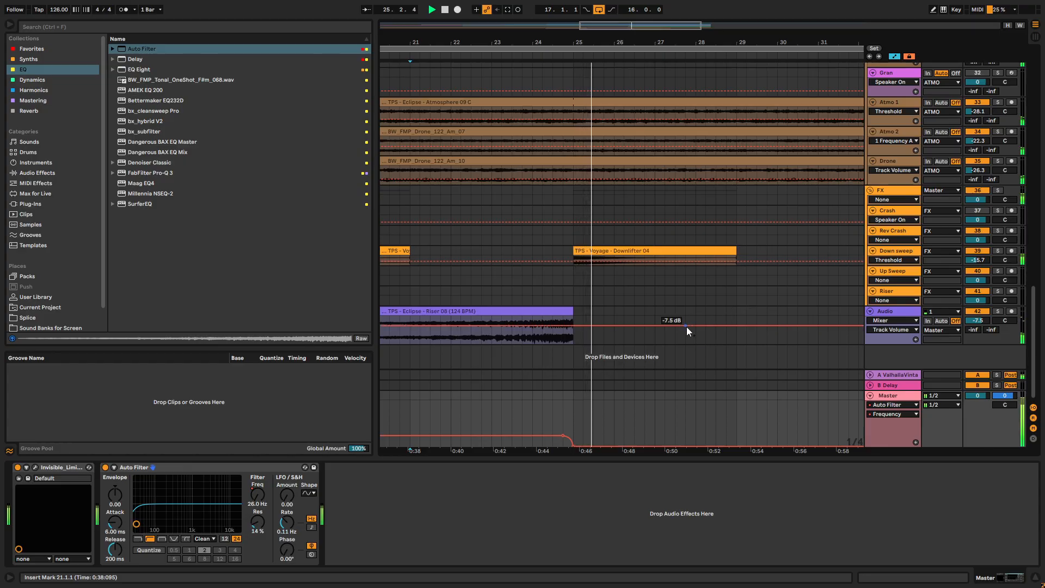
{"action": "scroll", "coordinate": [553, 392], "scroll_direction": "down", "scroll_amount": 5}
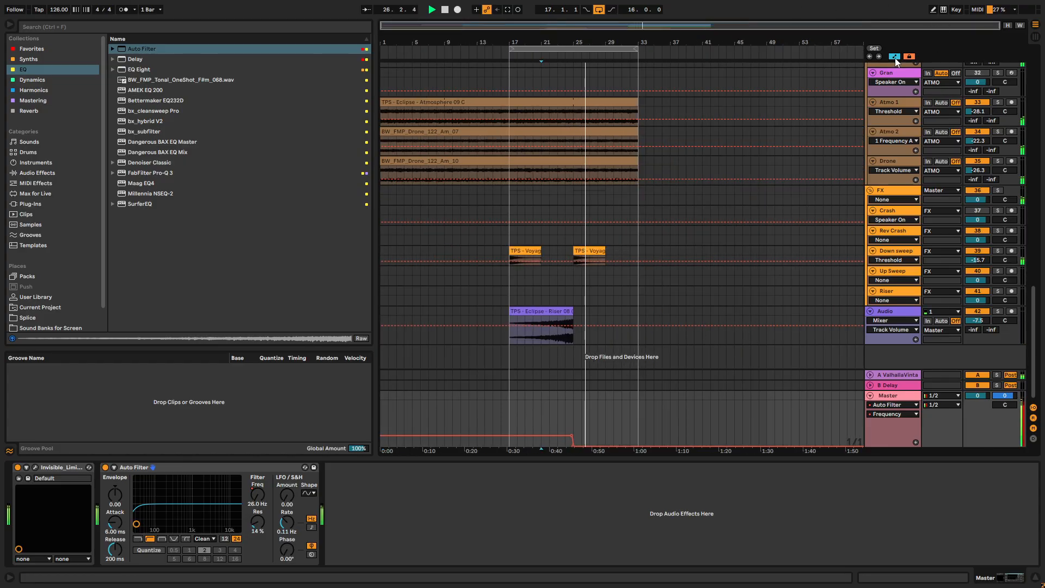
- Hide the automation lanes, fold all the tracks and groups, and play from bar 25
{"action": "key", "text": "a"}
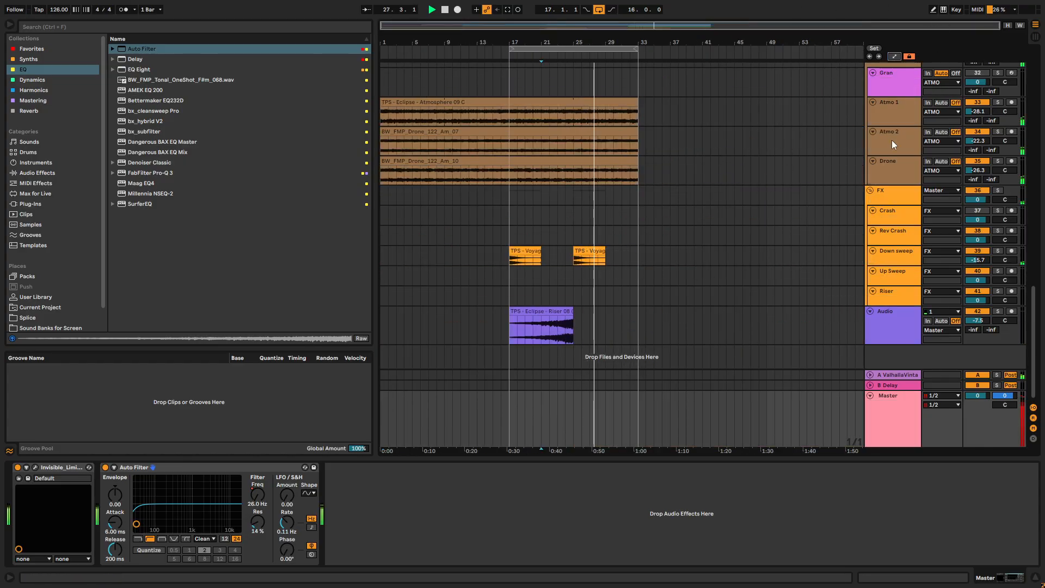
{"action": "left_click", "coordinate": [861, 192]}
{"action": "key", "text": "alt+u"}
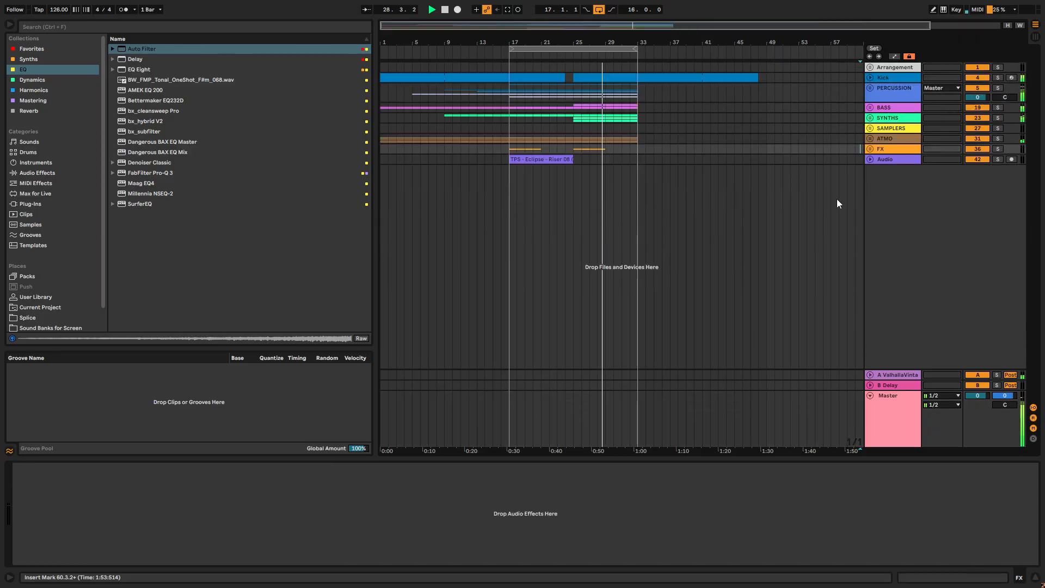
{"action": "left_click", "coordinate": [574, 183]}
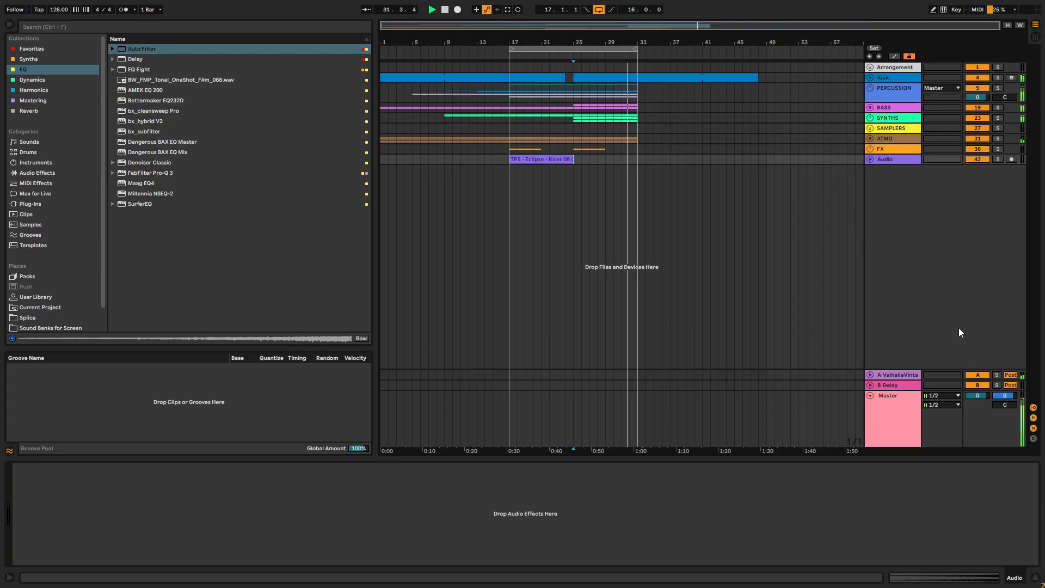
- Leave full-screen mode and unfold the PERCUSSION group
{"action": "left_click", "coordinate": [883, 404]}
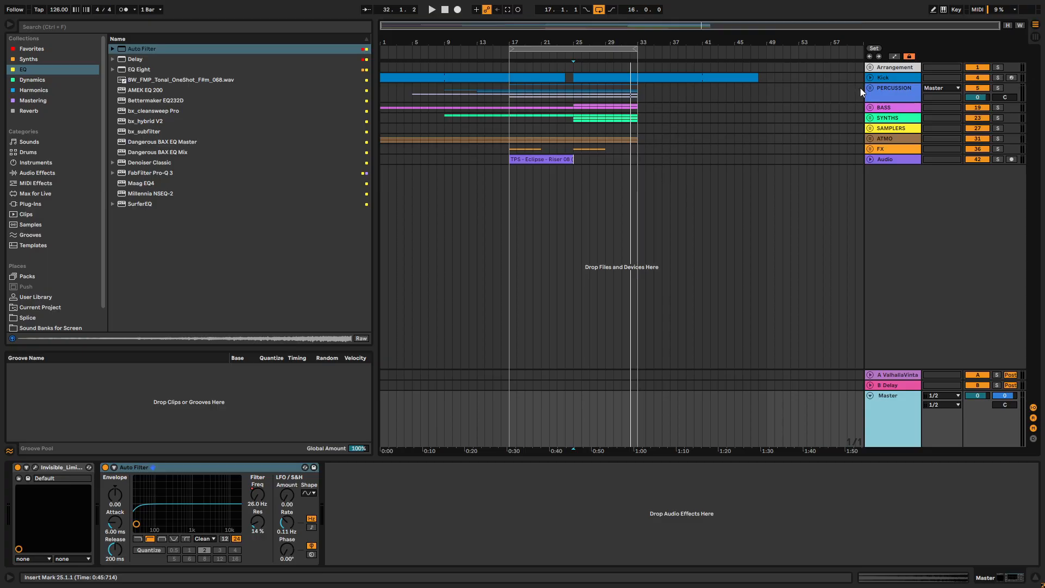
{"action": "left_click", "coordinate": [620, 128]}
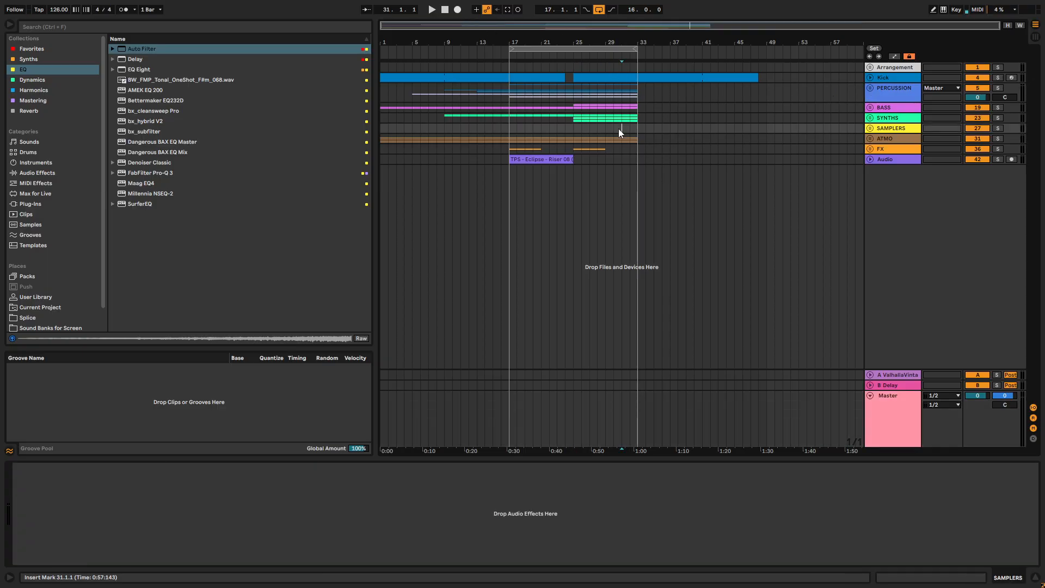
{"action": "key", "text": "F11"}
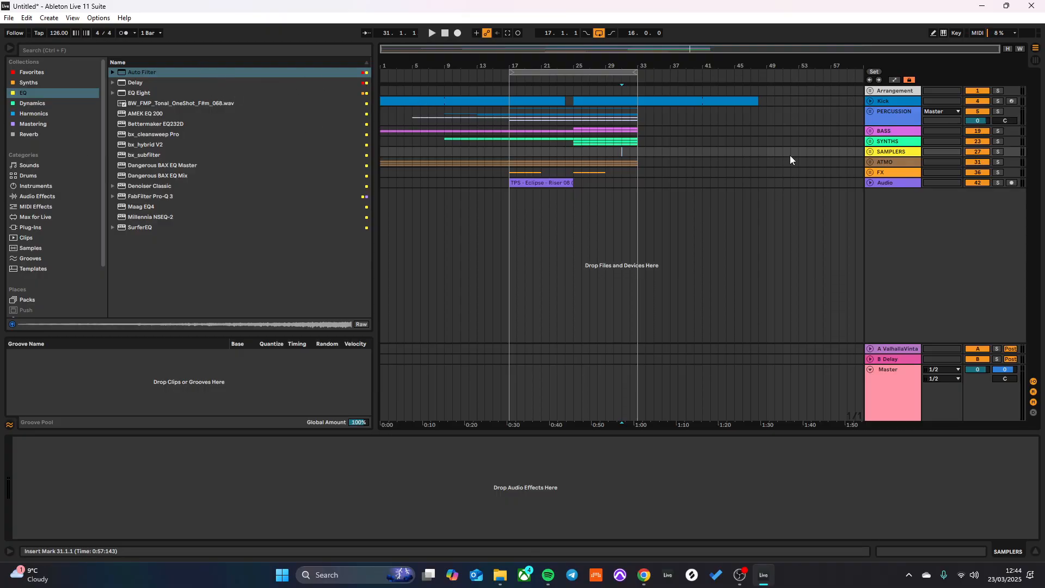
{"action": "left_click", "coordinate": [872, 110]}
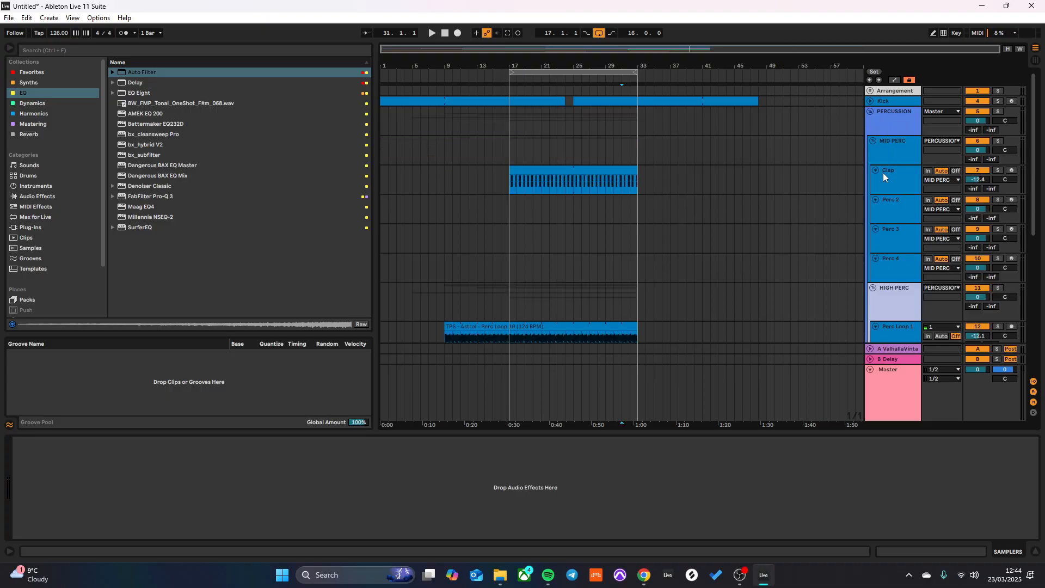
{"action": "mouse_move", "coordinate": [740, 576]}
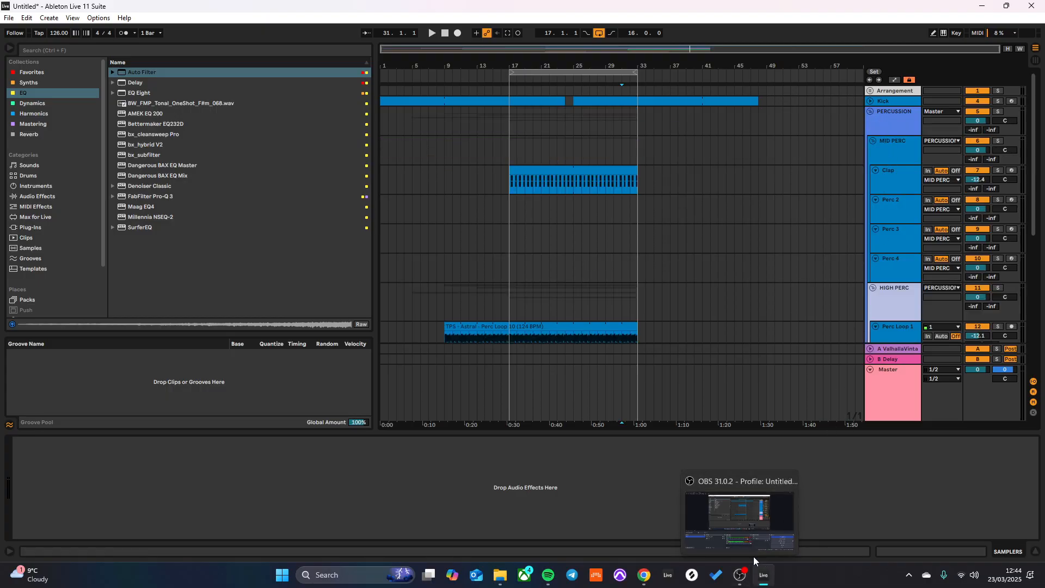